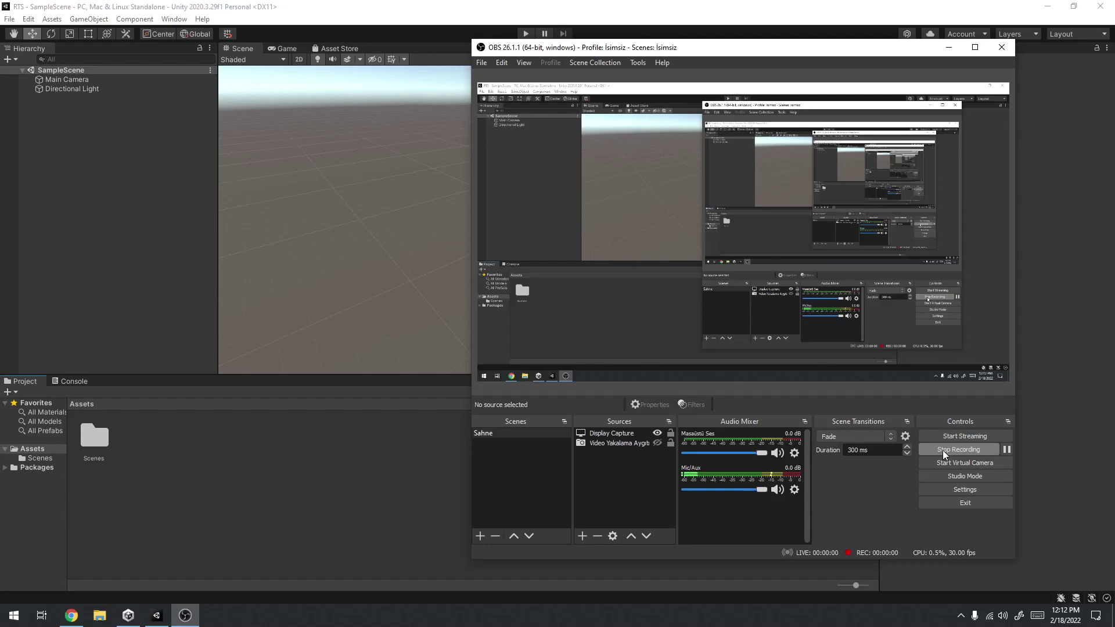
Bring the Unity Editor with the RTS project's SampleScene in front of OBS.
left_click(423, 6)
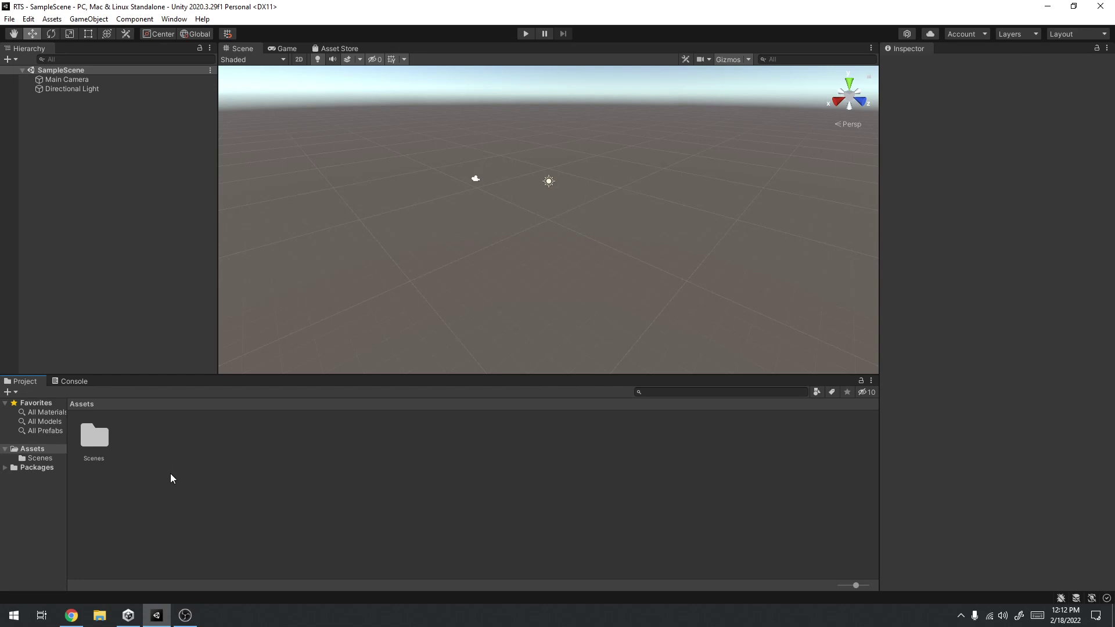
Add a 3D Cube from the Hierarchy menu and frame it in the Scene view.
right_click(93, 212)
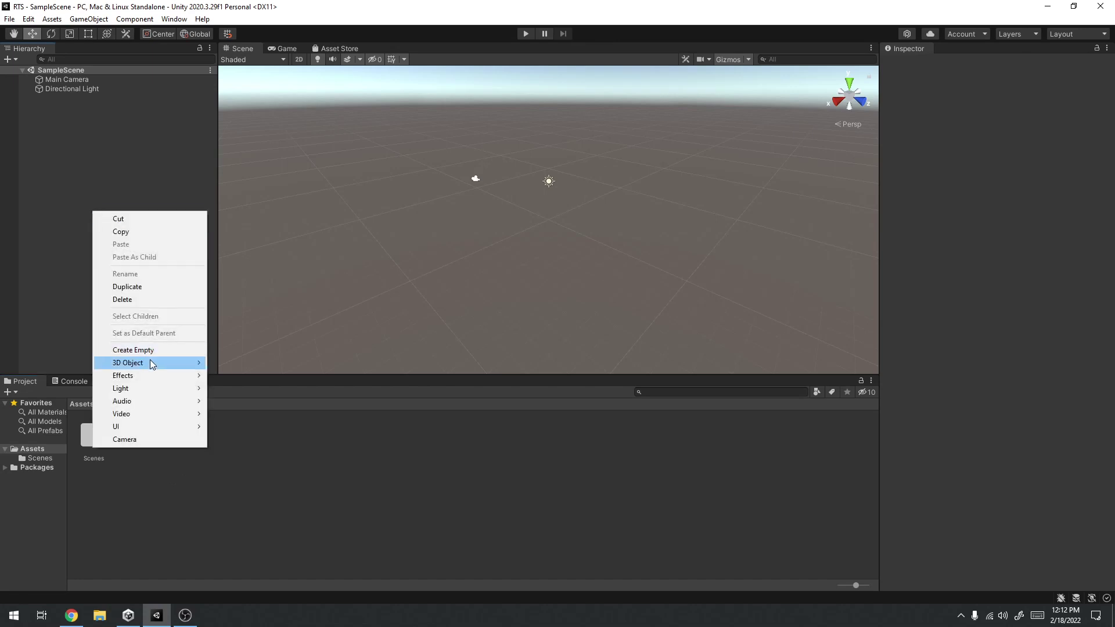
mouse_move(154, 361)
left_click(269, 364)
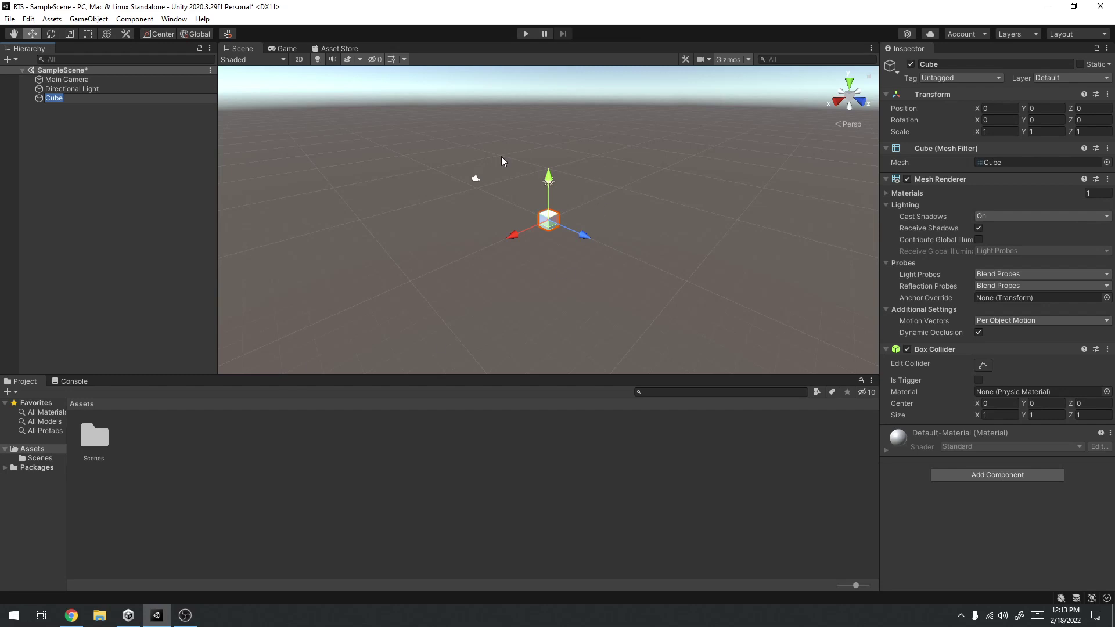
left_click(91, 130)
left_click(61, 97)
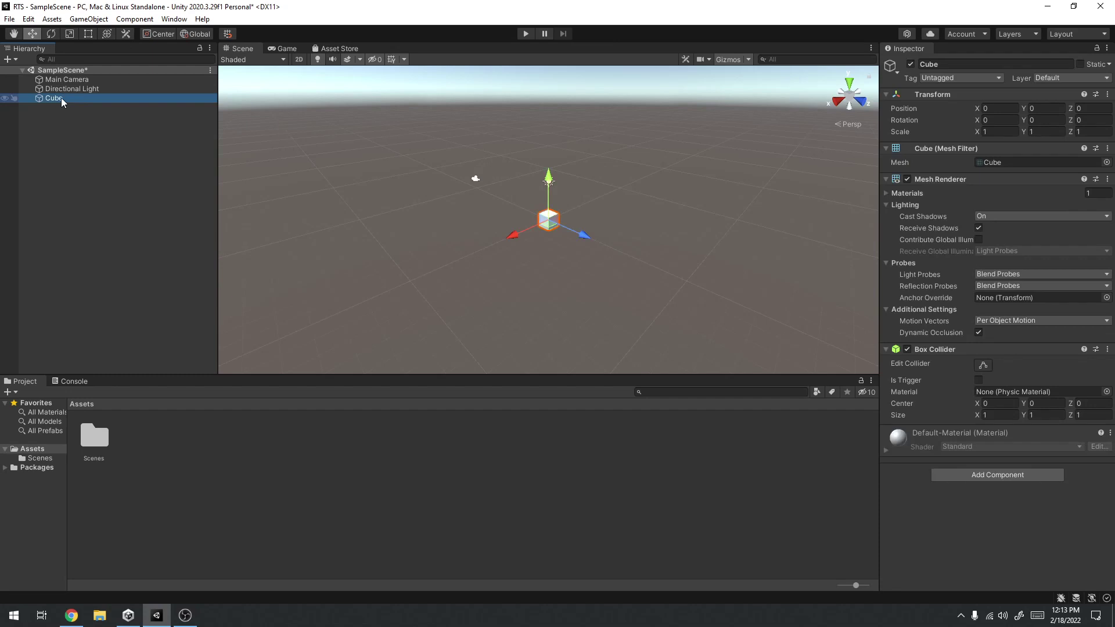
double_click(61, 97)
Rename the new cube to Bina.
left_click(67, 99)
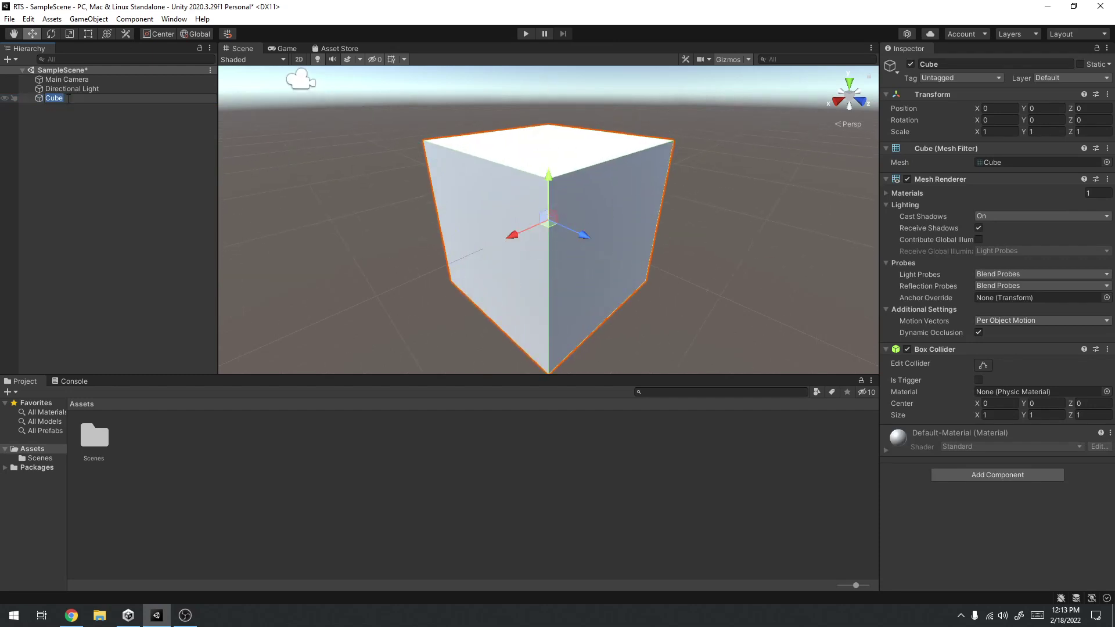
type("Bina")
left_click(72, 175)
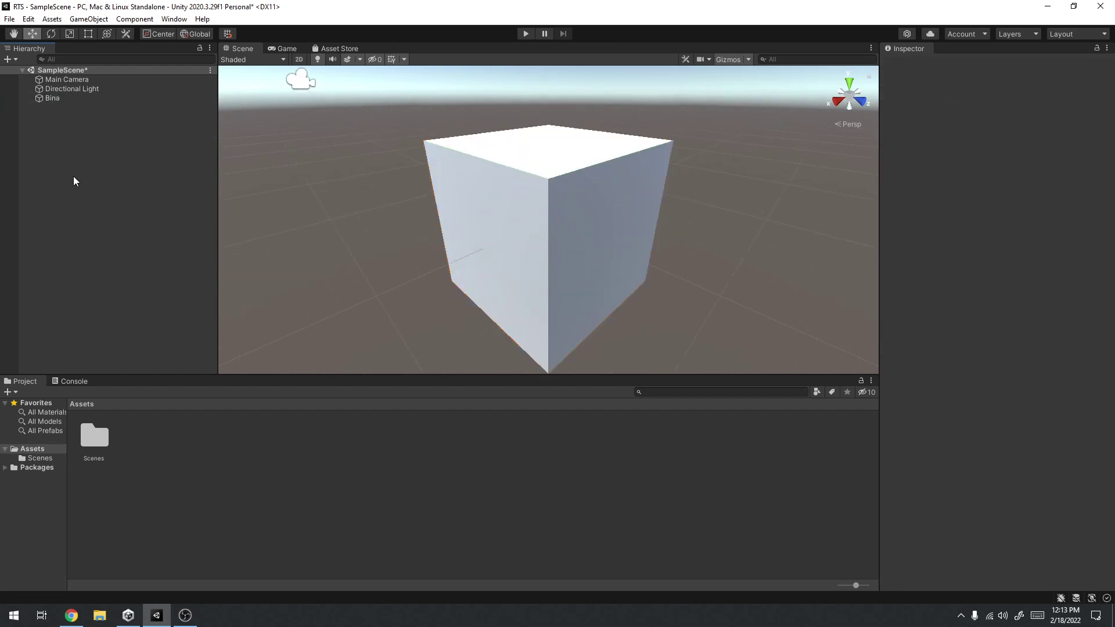
left_click(507, 288)
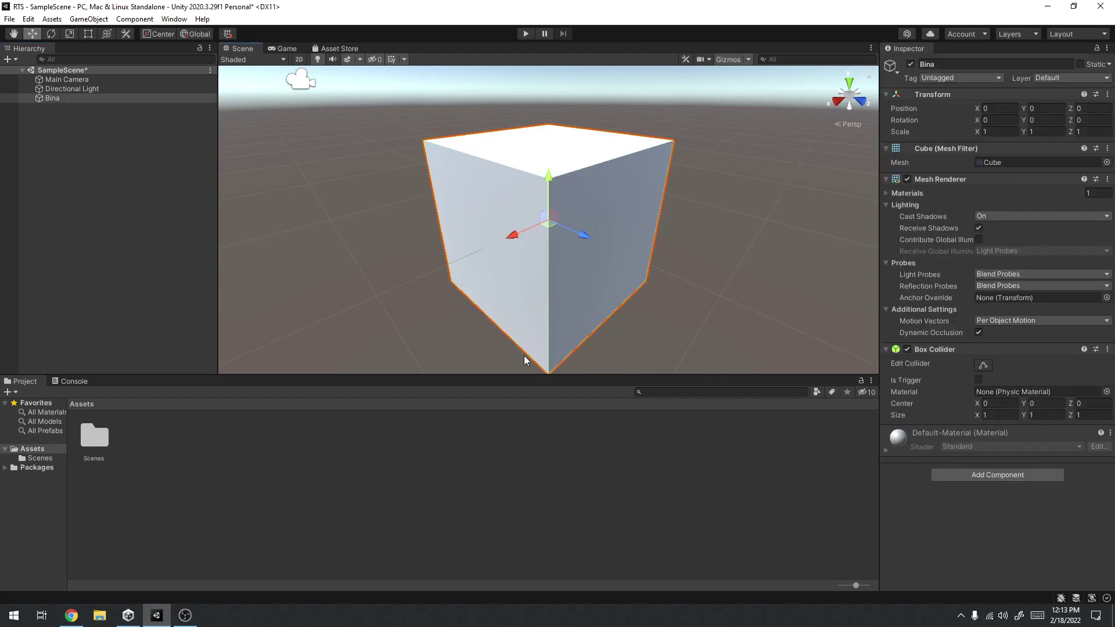
scroll(482, 256, "down", 2)
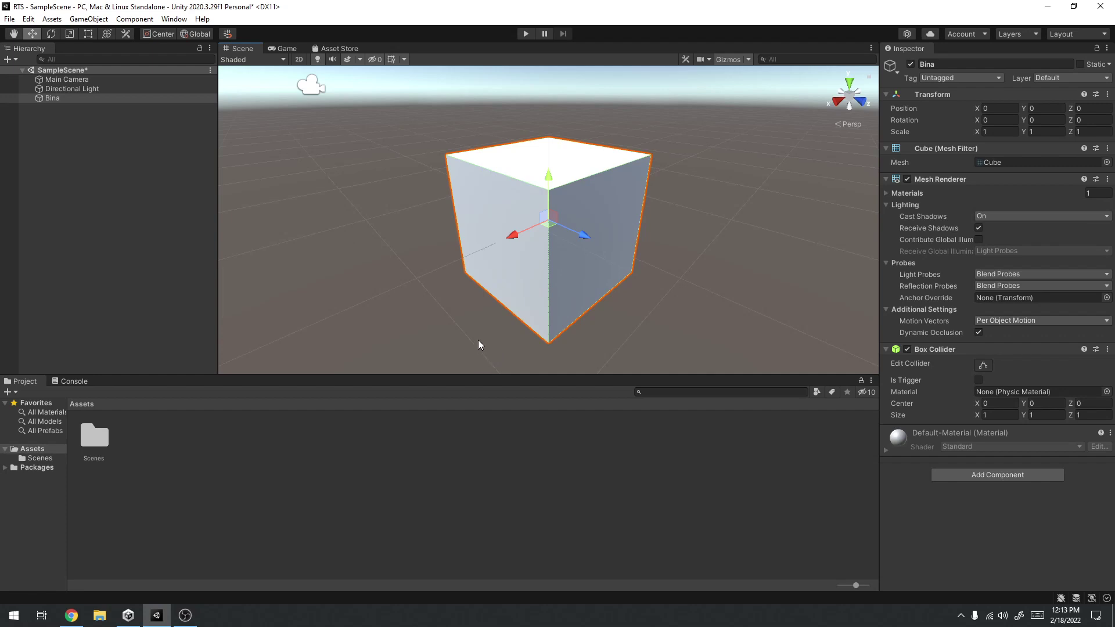
right_click(75, 142)
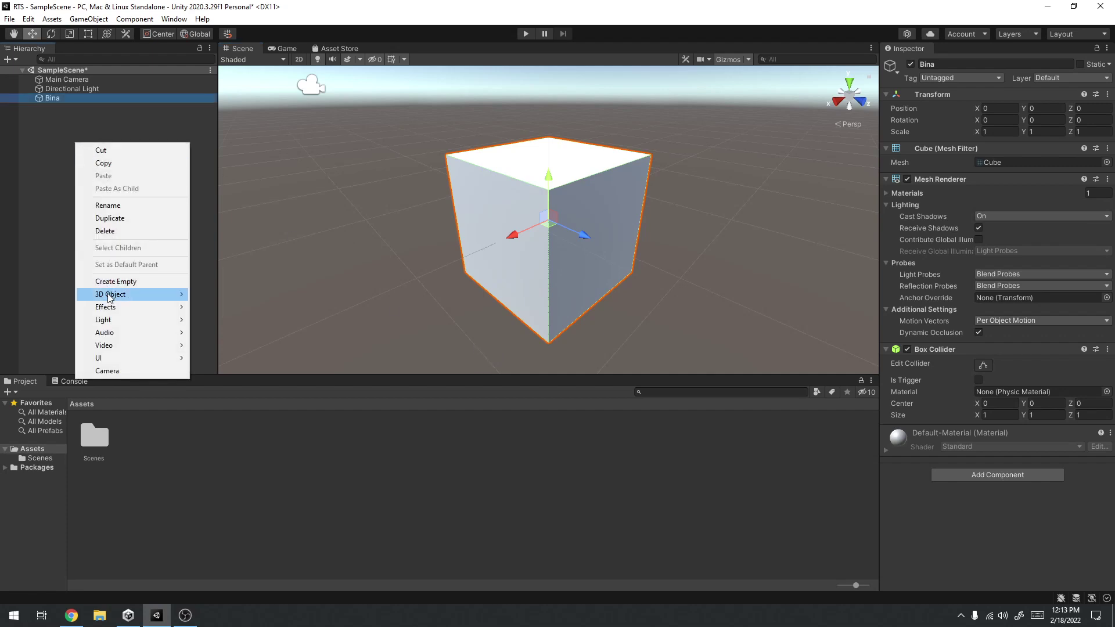
Add a second 3D Cube named Birim.
mouse_move(109, 298)
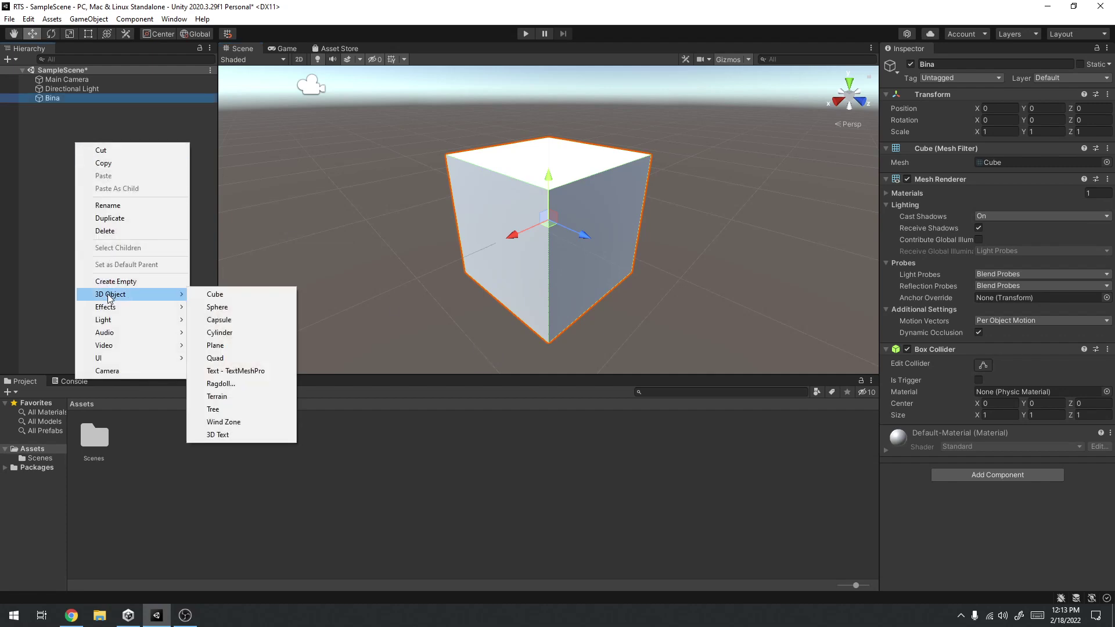
left_click(243, 299)
type("Birim")
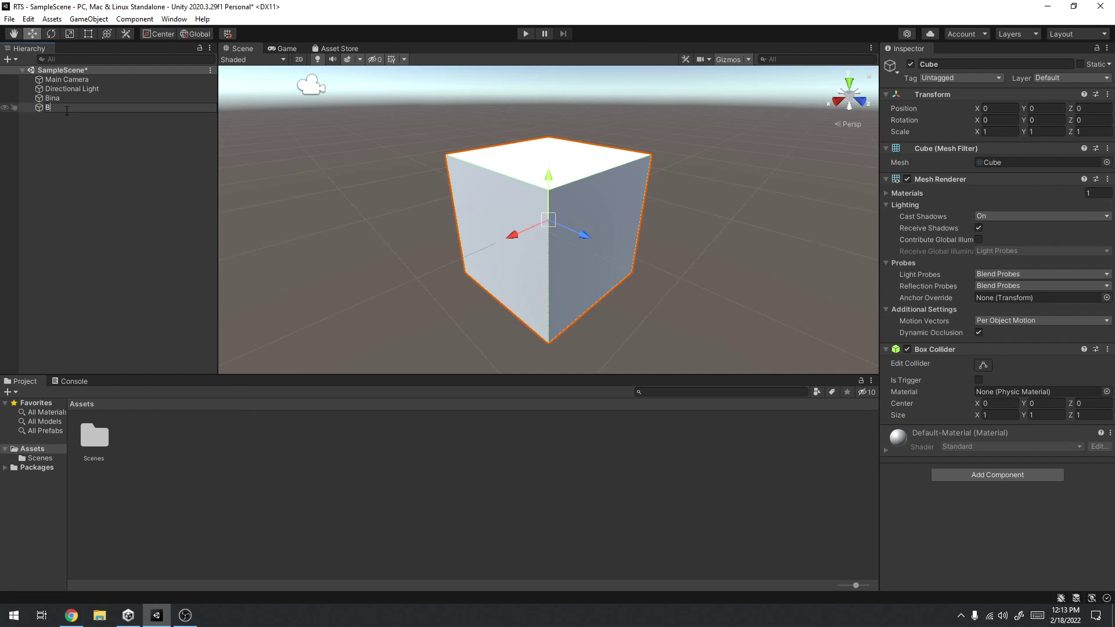
key("Return")
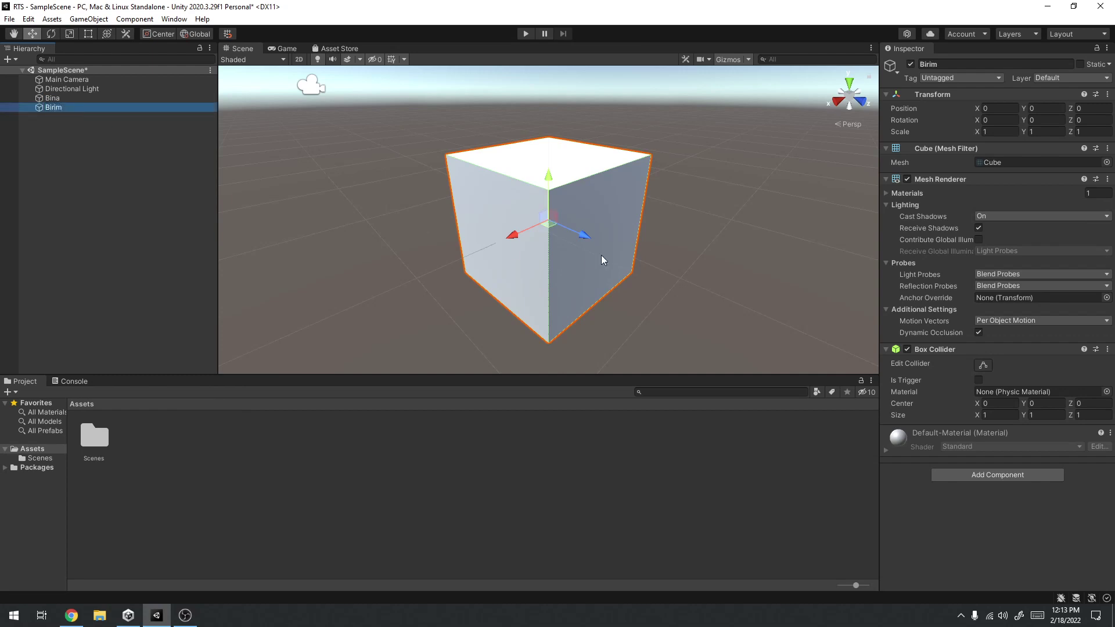
Slide Birim along Z to 1.133 beside Bina, then preview it in the Game view.
left_click_drag(592, 238, 779, 301)
mouse_move(488, 226)
left_mouse_down("alt")
mouse_move(574, 225)
mouse_move(496, 227)
left_mouse_up("alt")
scroll(573, 225, "down", 5)
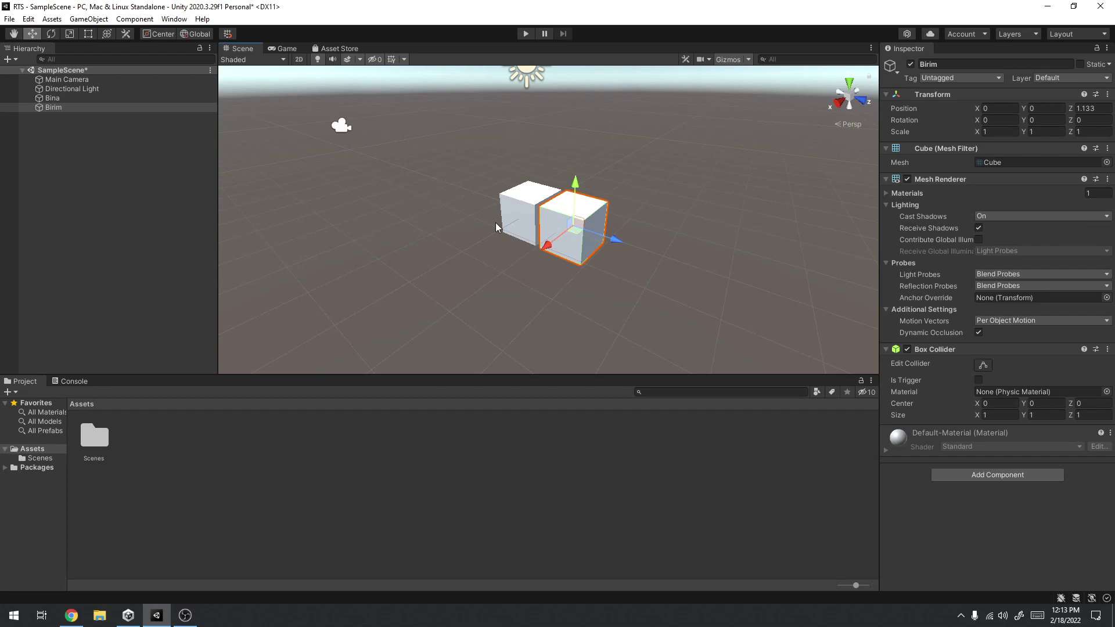
left_click_drag(496, 222, 570, 207, "alt")
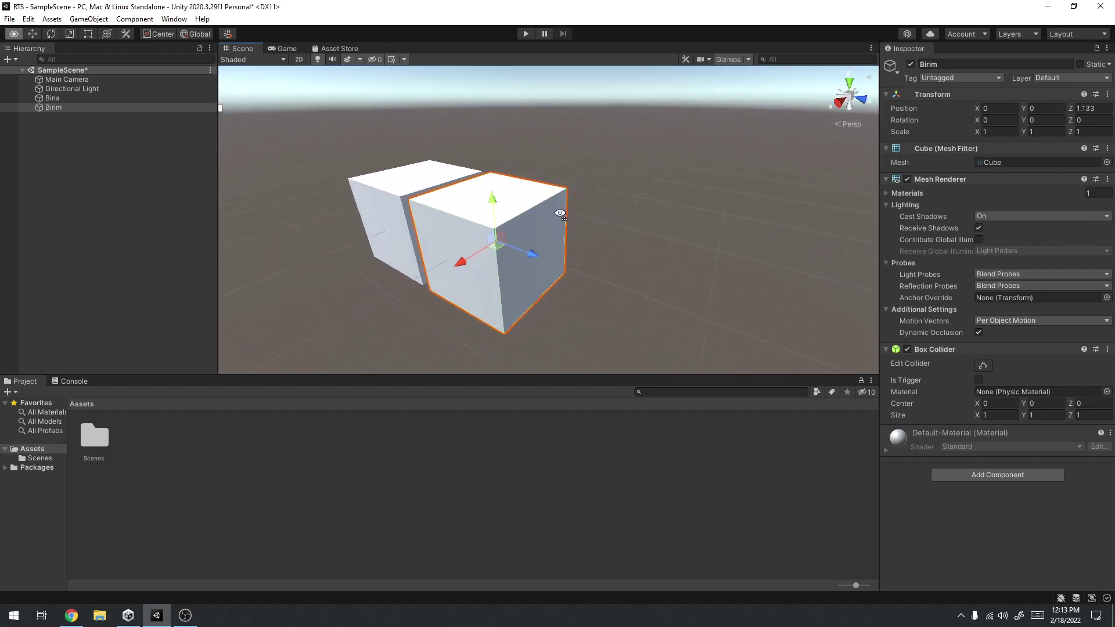
scroll(548, 215, "up", 5)
scroll(552, 216, "down", 3)
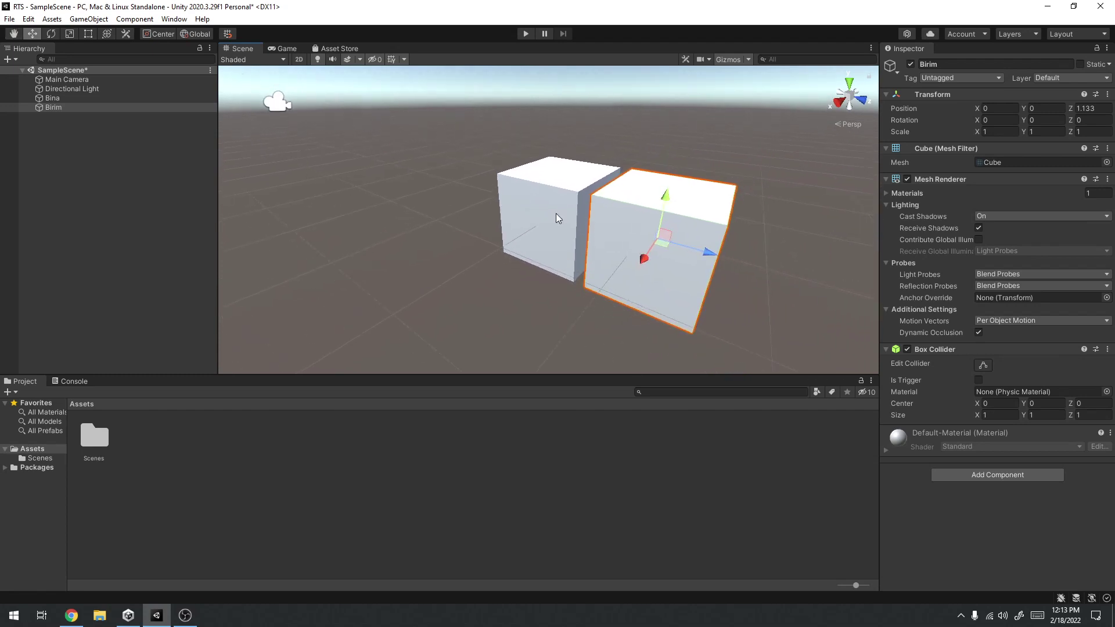
scroll(555, 213, "down", 3)
left_click_drag(556, 213, 572, 216, "alt")
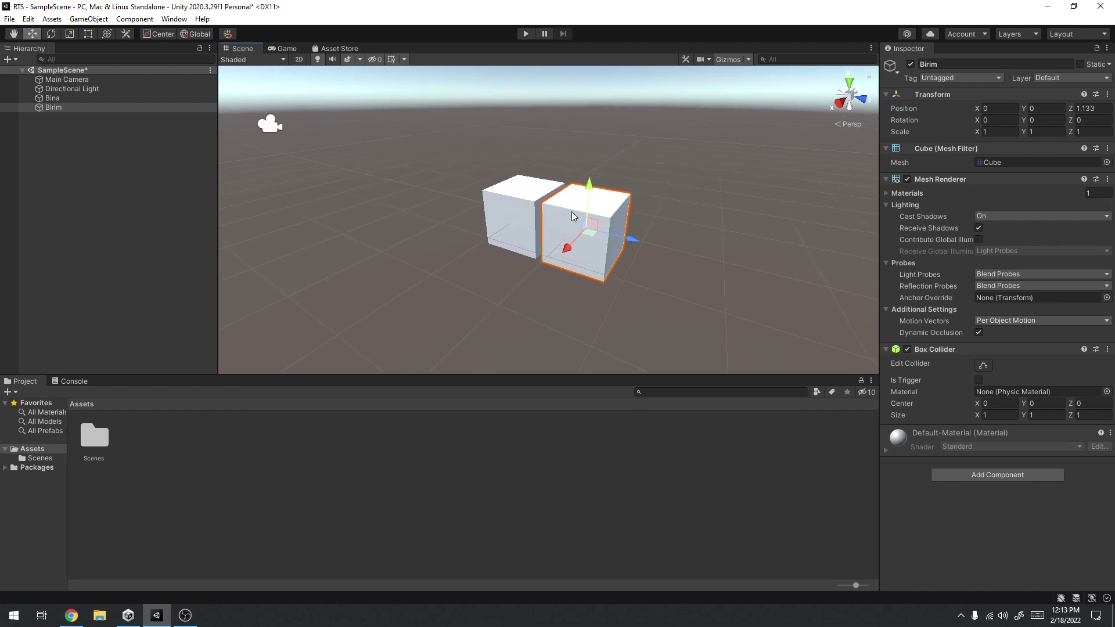
left_click(524, 214)
left_click(604, 233)
left_click(284, 49)
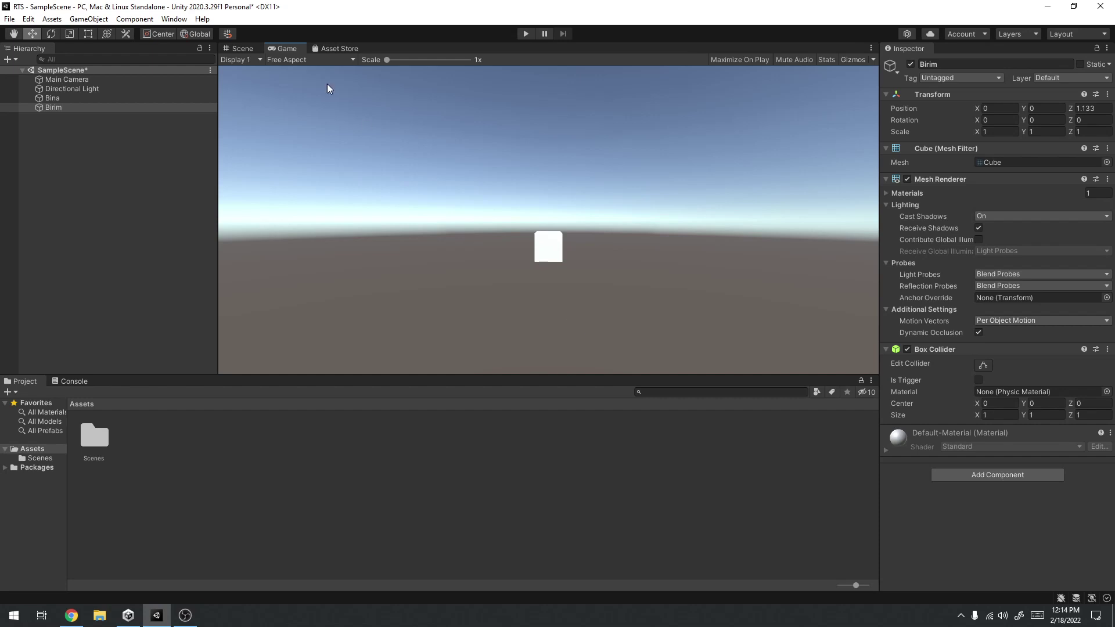
Back in the Scene view, duplicate Bina, then undo and discard the copy, keeping Birim selected.
left_click(240, 51)
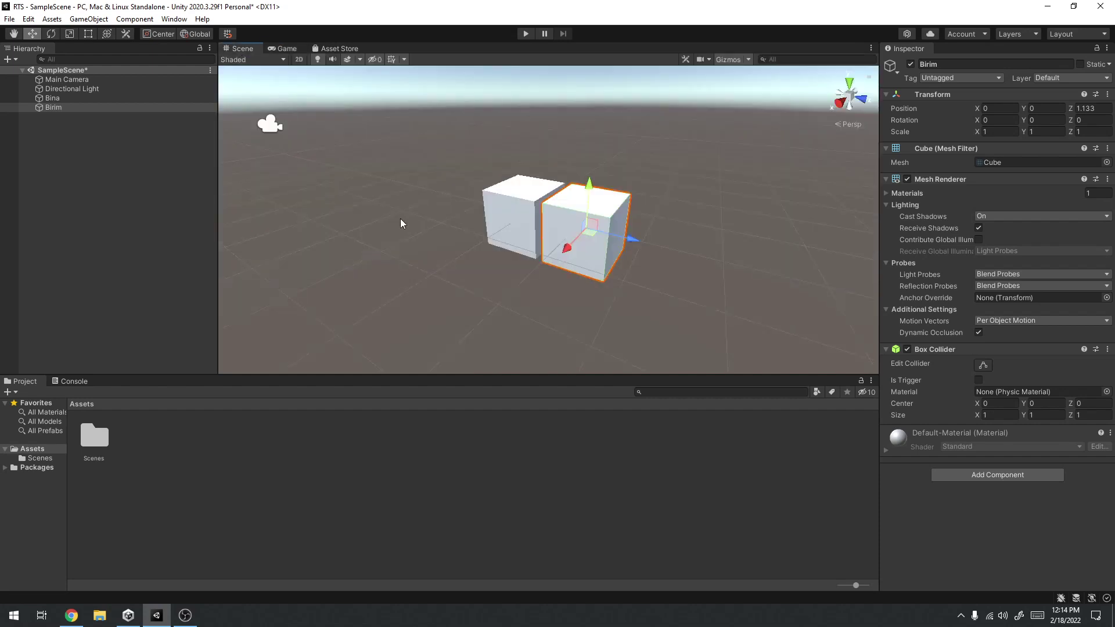
left_click(70, 97)
key("ctrl+d")
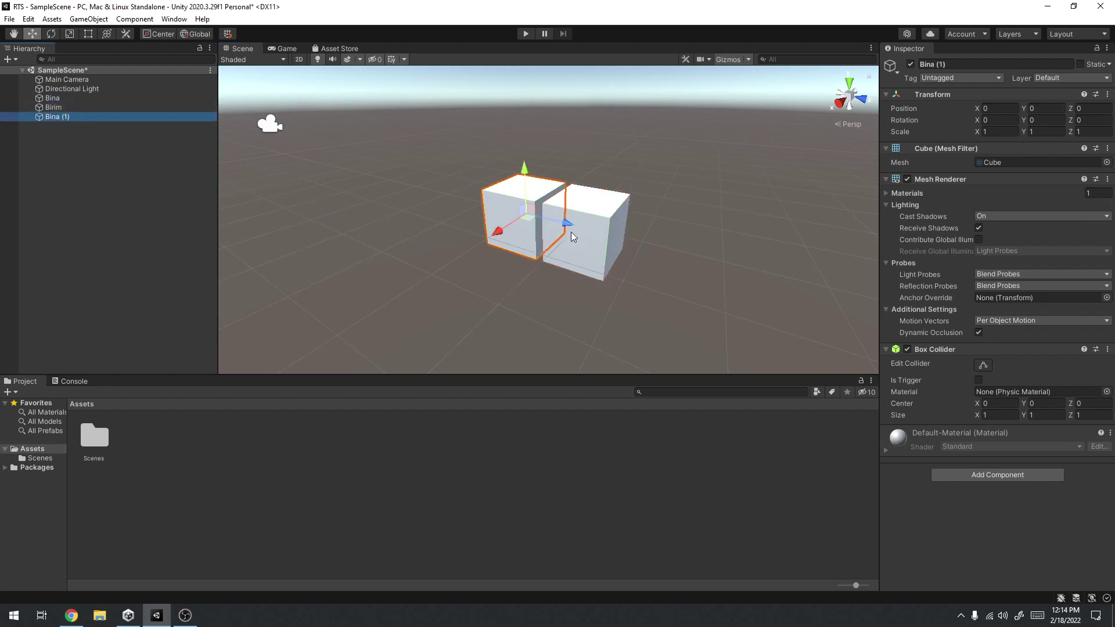
left_click_drag(529, 221, 361, 220)
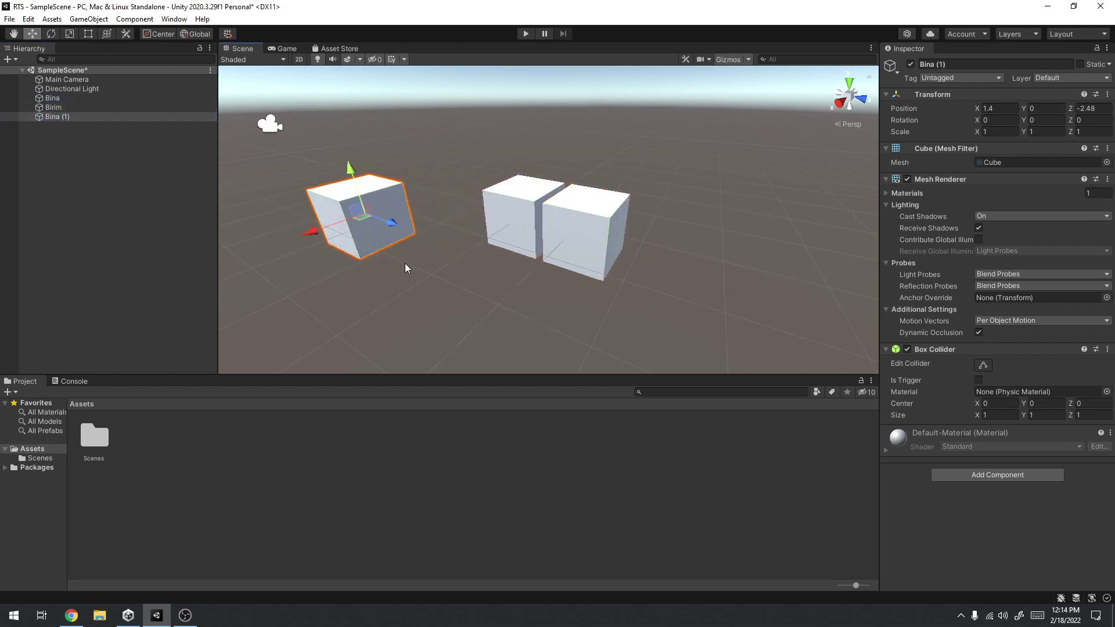
key("ctrl+z")
key("ctrl+z")
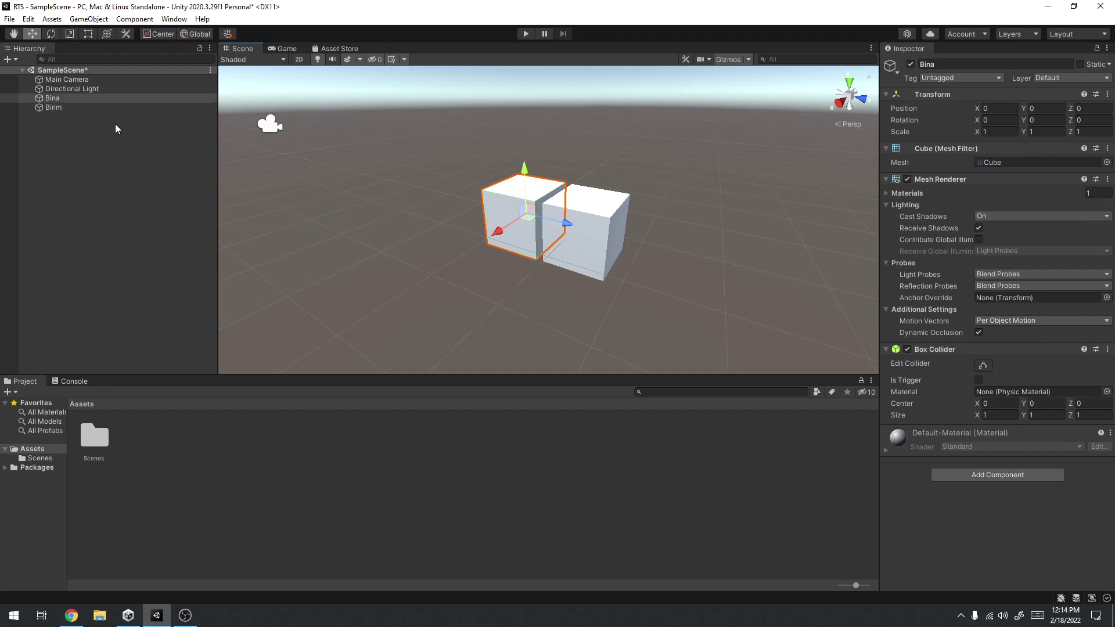
left_click(61, 109)
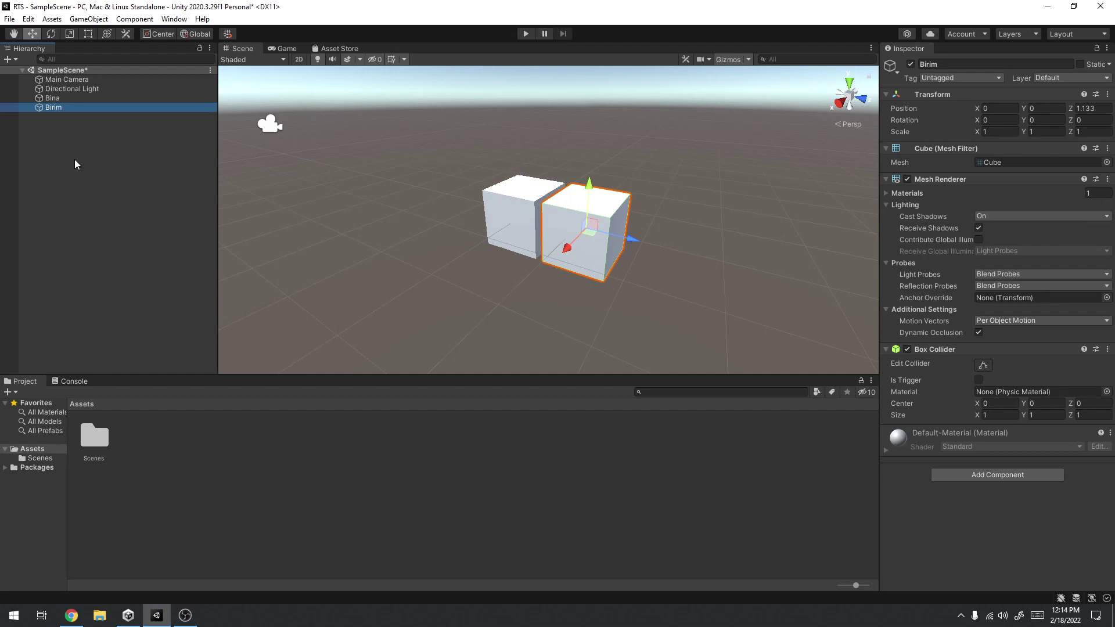
Set Birim's Scale to 0.1, 0.1, 0.1 in the Inspector.
left_click(1004, 132)
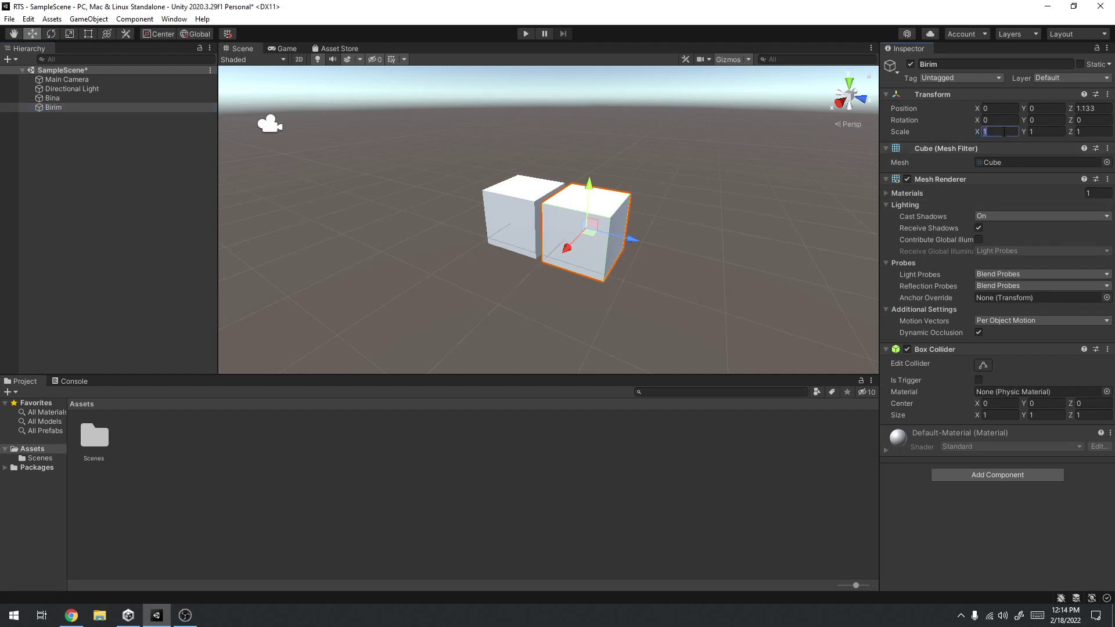
type(".1")
key("Tab")
type(".1")
key("Tab")
type(".1")
key("Return")
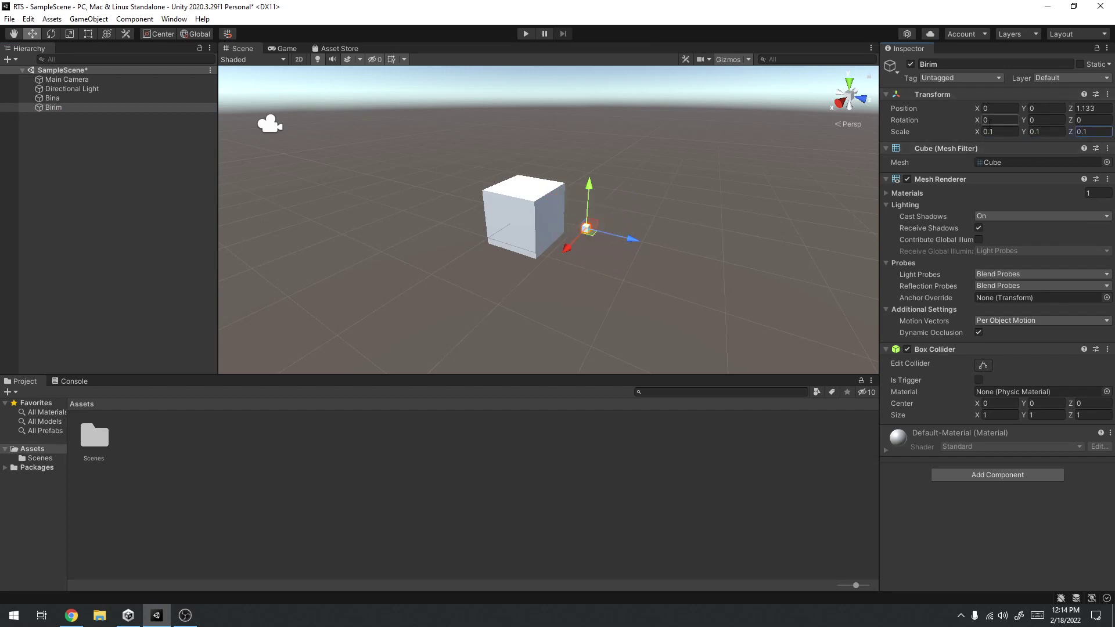
Stretch Birim's Y scale to about 0.47, making it a slim upright pillar.
left_click(1004, 132)
left_click(1048, 132)
type("1.01")
left_click_drag(1045, 134, 1034, 135)
mouse_move(681, 245)
right_mouse_down()
mouse_move(692, 229)
mouse_move(655, 241)
right_mouse_up()
left_click(129, 195)
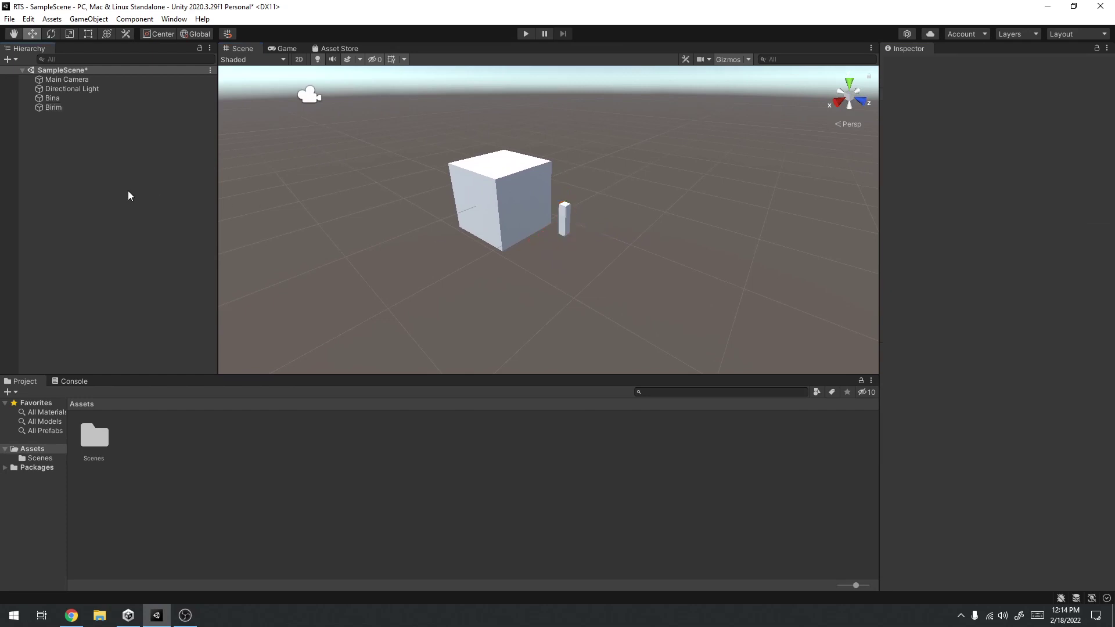
right_click(67, 166)
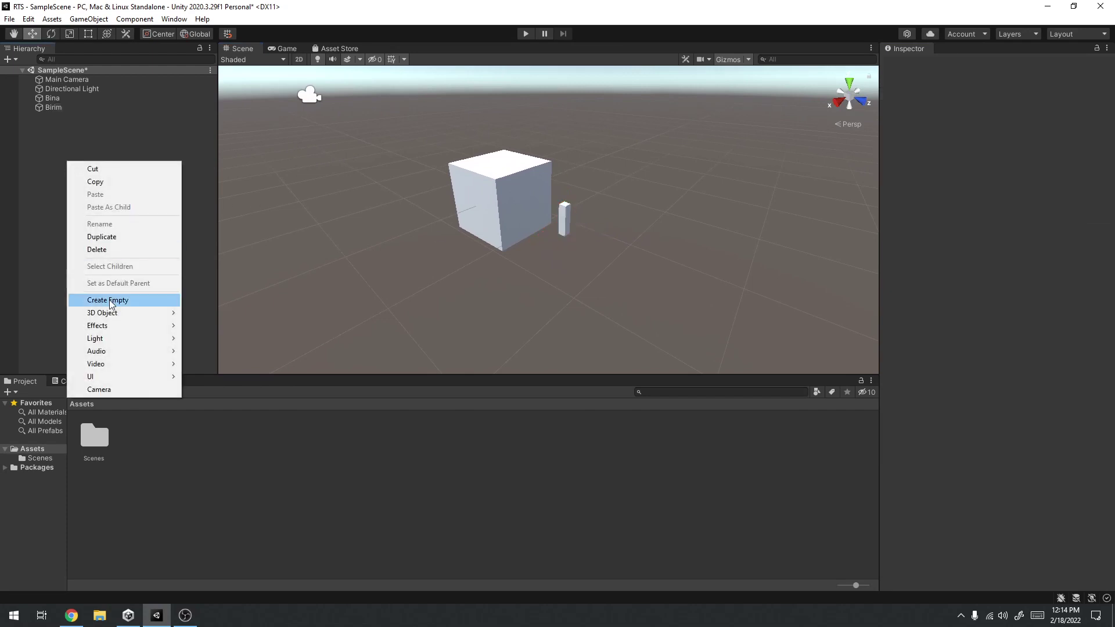
mouse_move(113, 316)
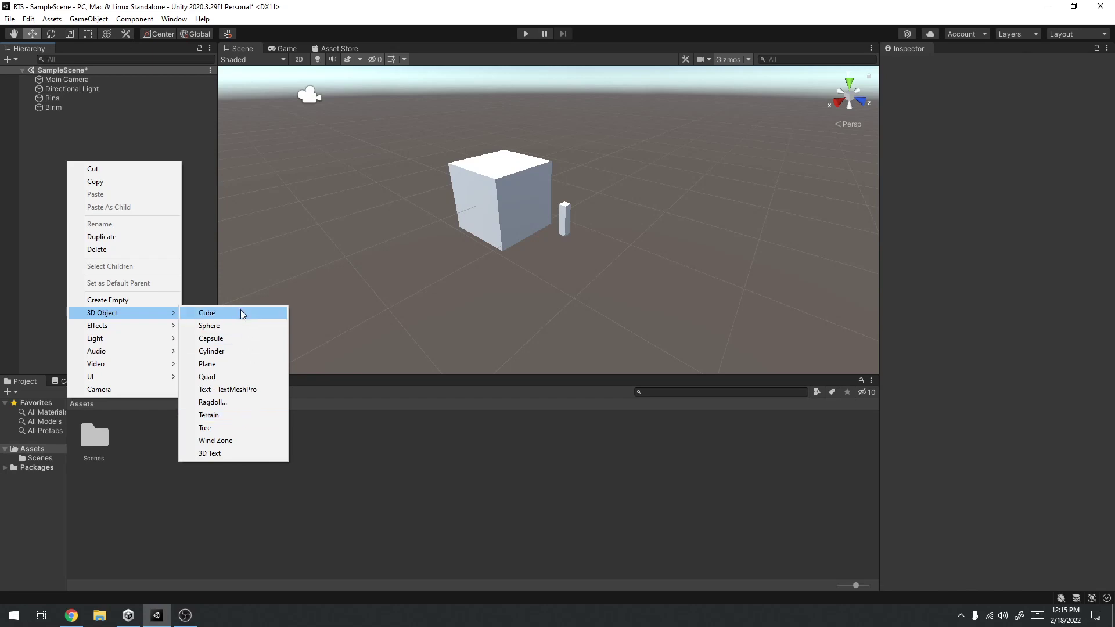
Add a Plane and reset its Transform so it lies at the origin as ground.
left_click(222, 370)
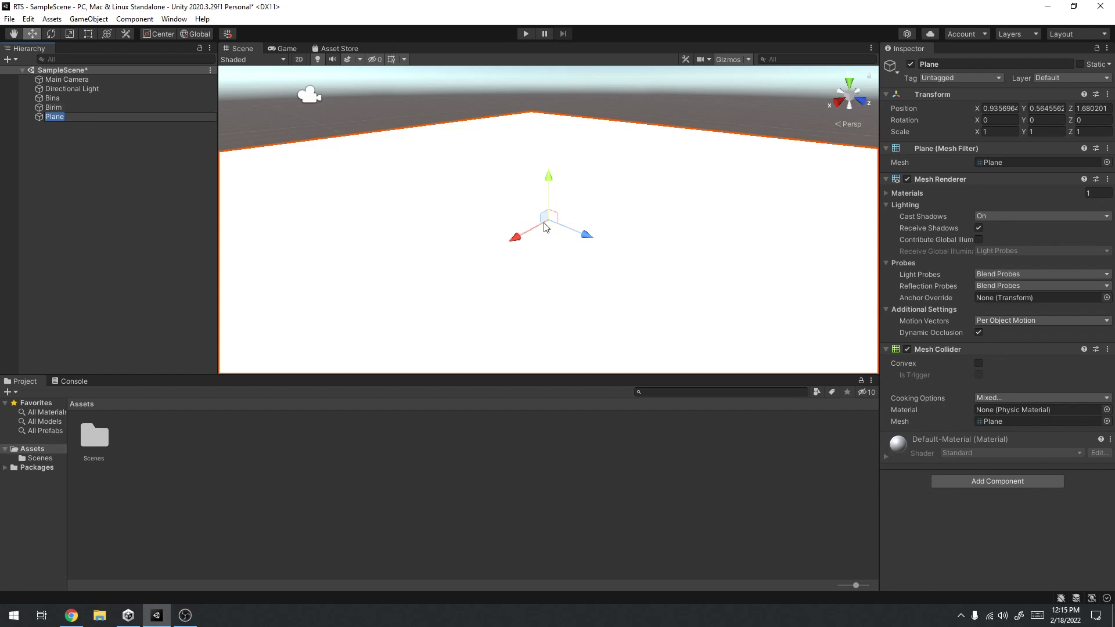
left_click(1107, 97)
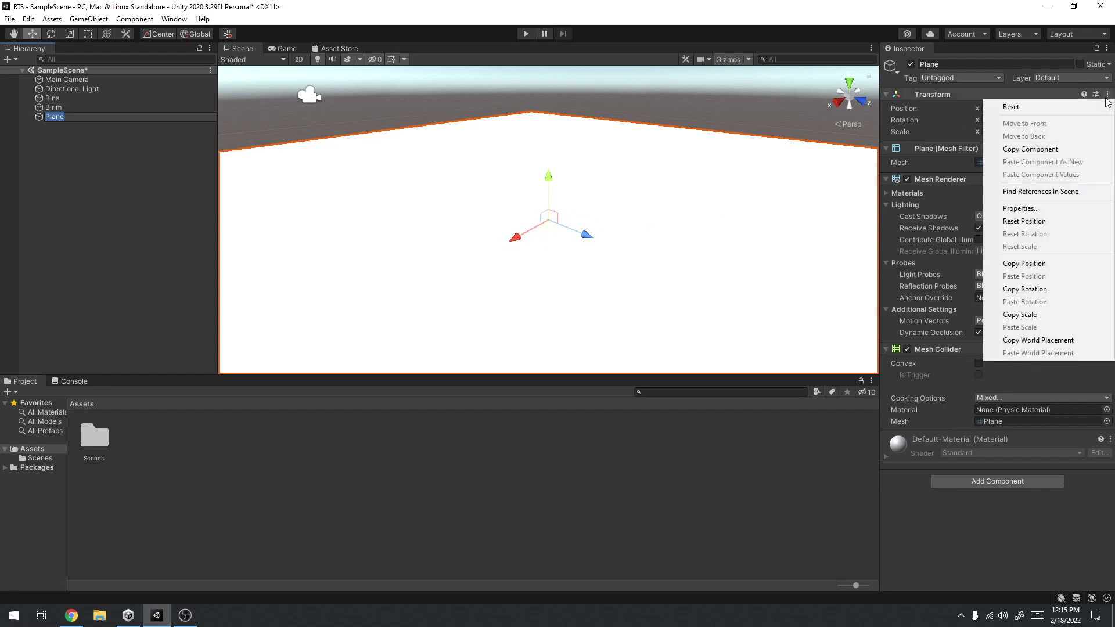
left_click(1038, 108)
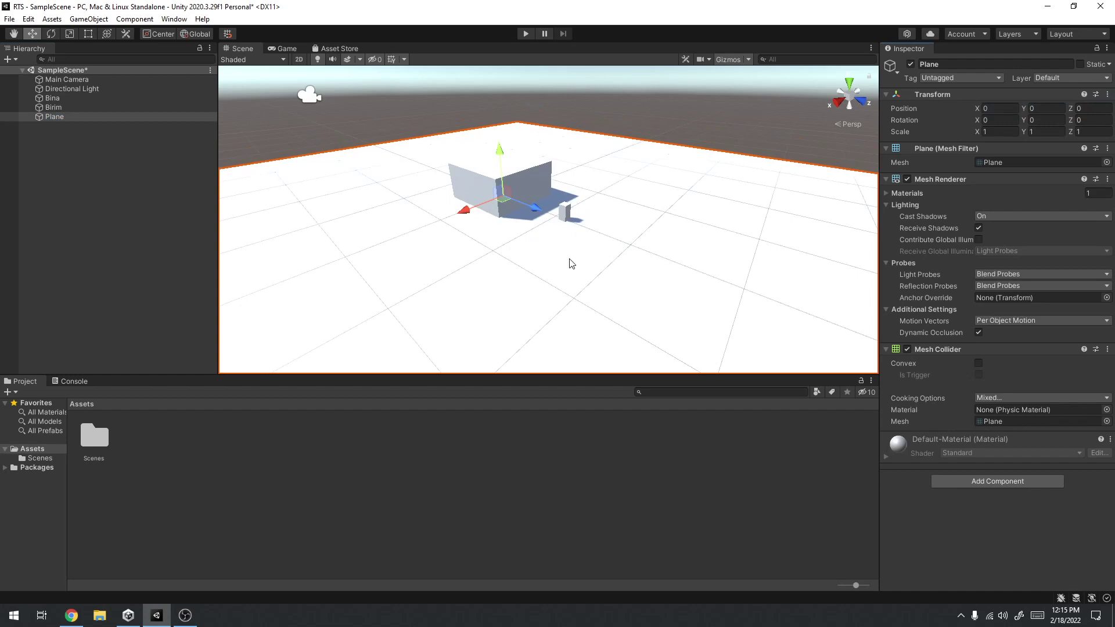
left_click_drag(575, 219, 628, 223, "alt")
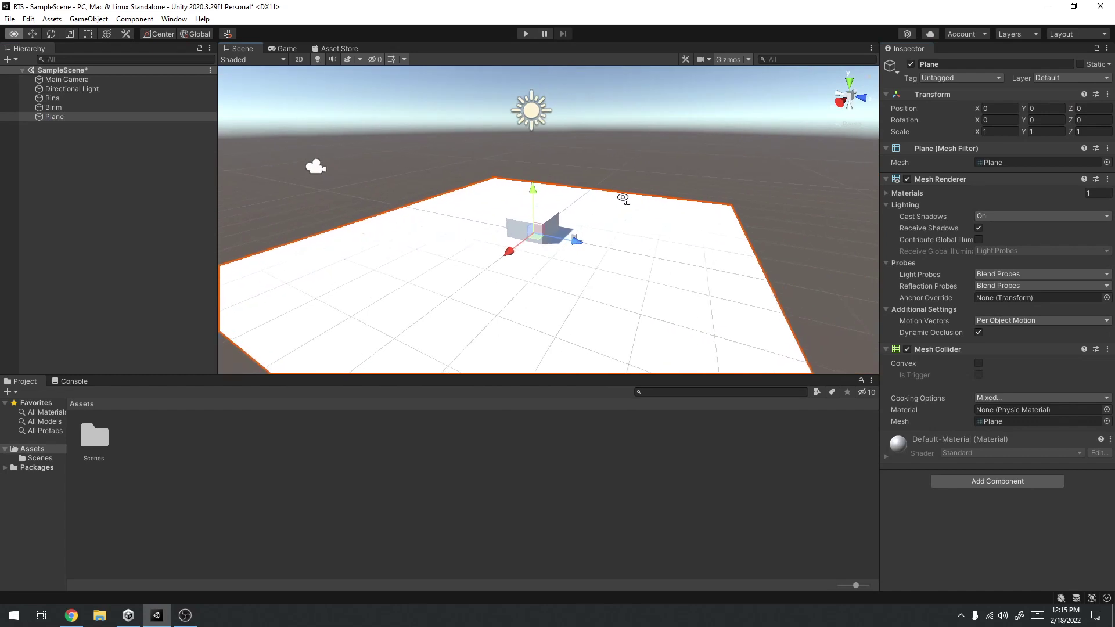
left_click(53, 98)
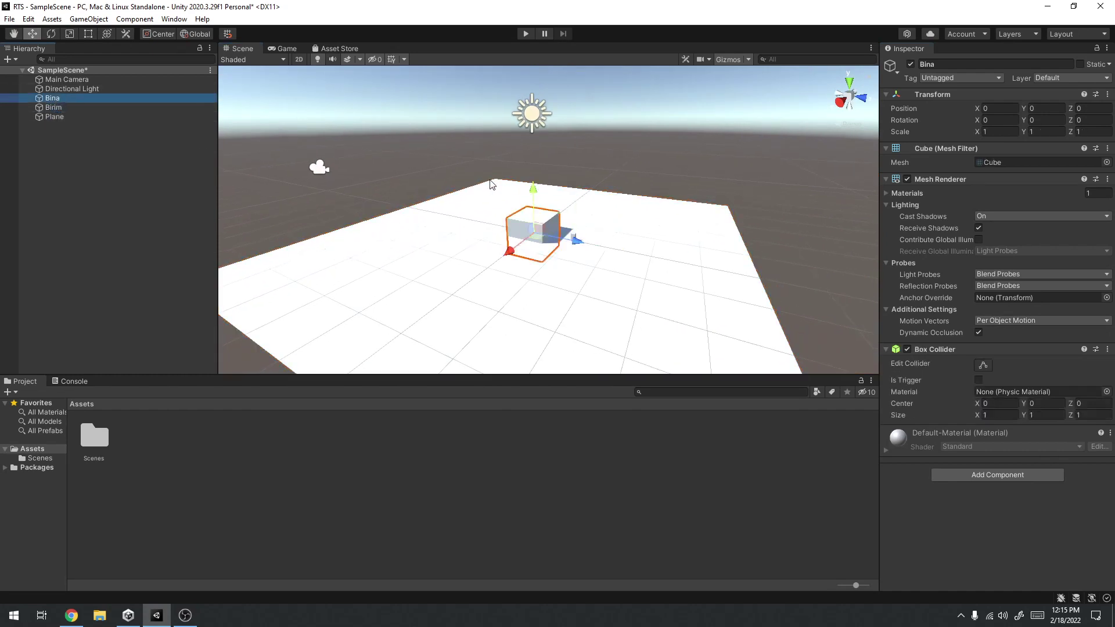
Frame Bina and set its Position Y to 0.5 so it sits on the plane.
key("f")
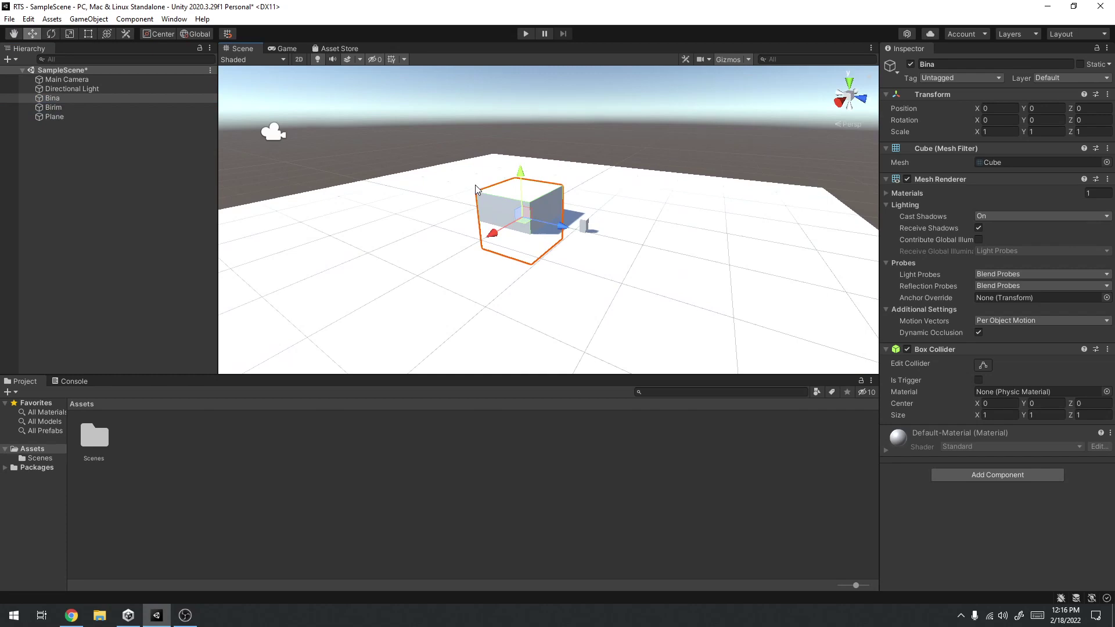
mouse_move(686, 279)
left_mouse_down("alt")
mouse_move(467, 271)
mouse_move(974, 143)
left_mouse_up("alt")
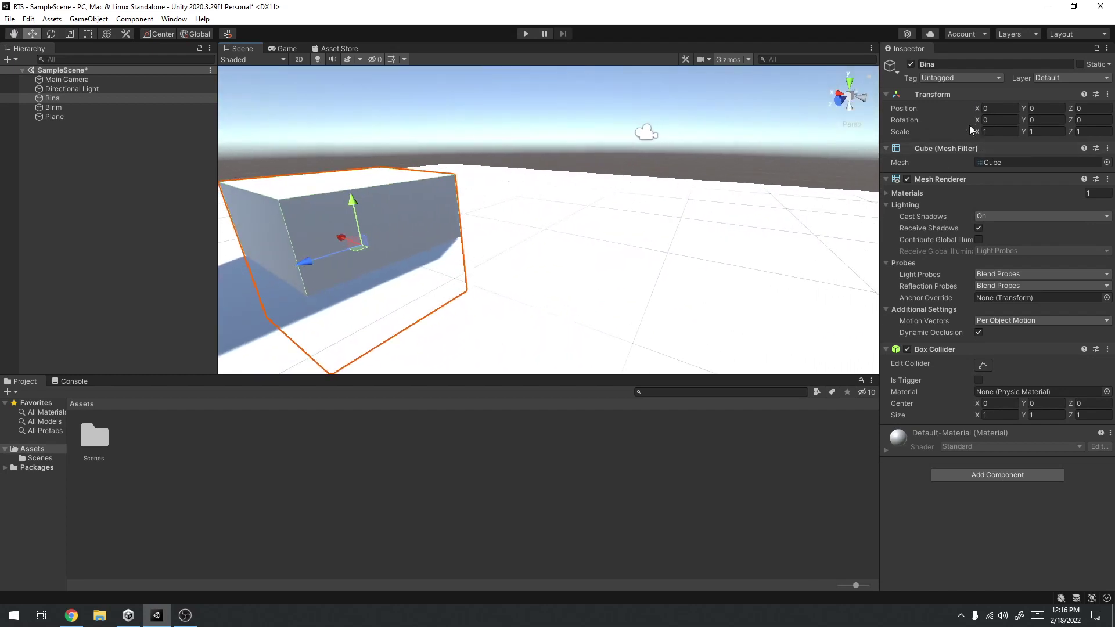
key("f")
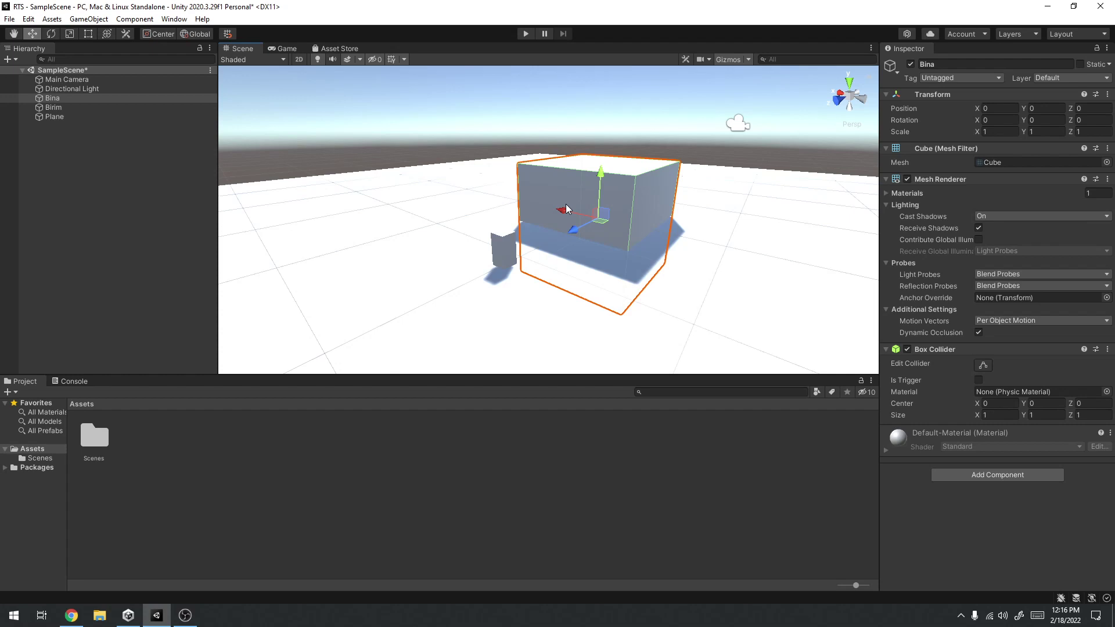
left_click_drag(603, 183, 596, 122)
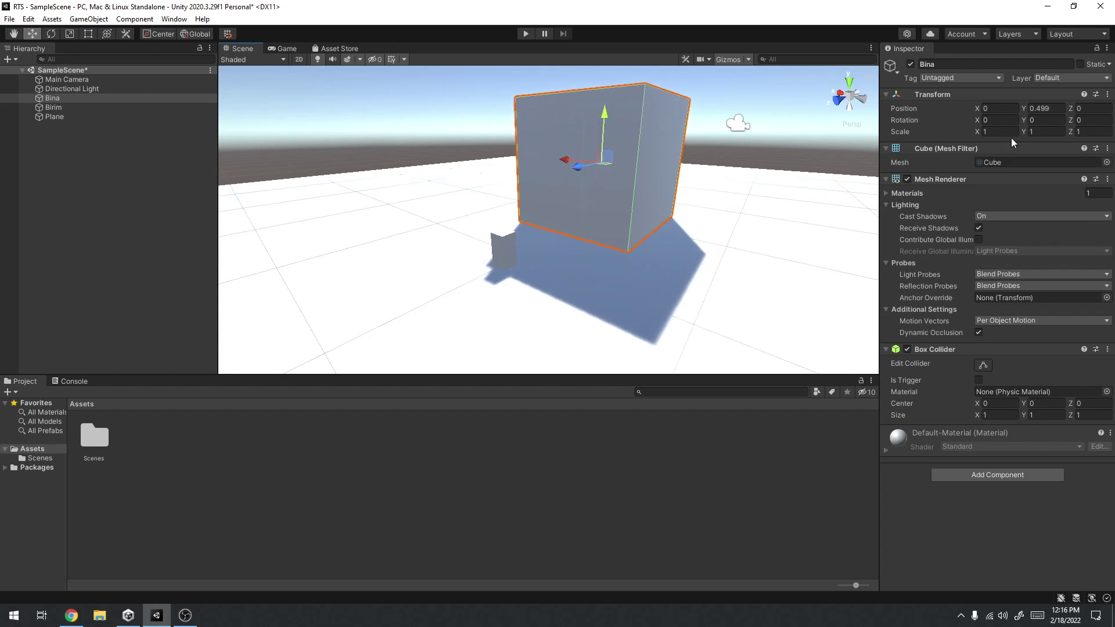
left_click(1056, 109)
type("0.5")
left_click_drag(777, 209, 1005, 125, "alt")
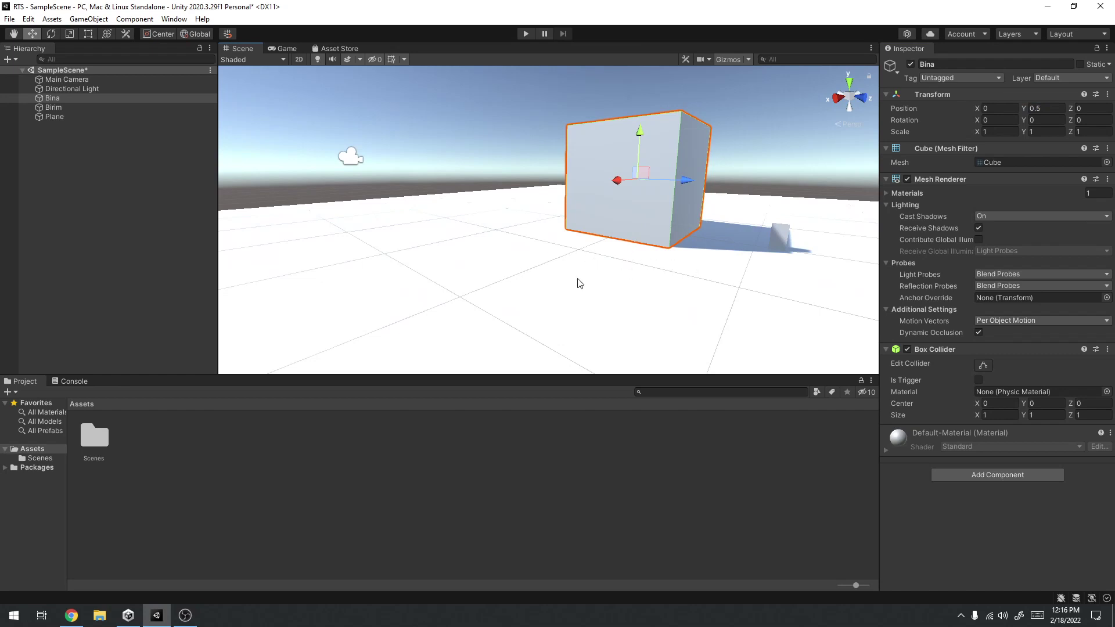
left_click(58, 97)
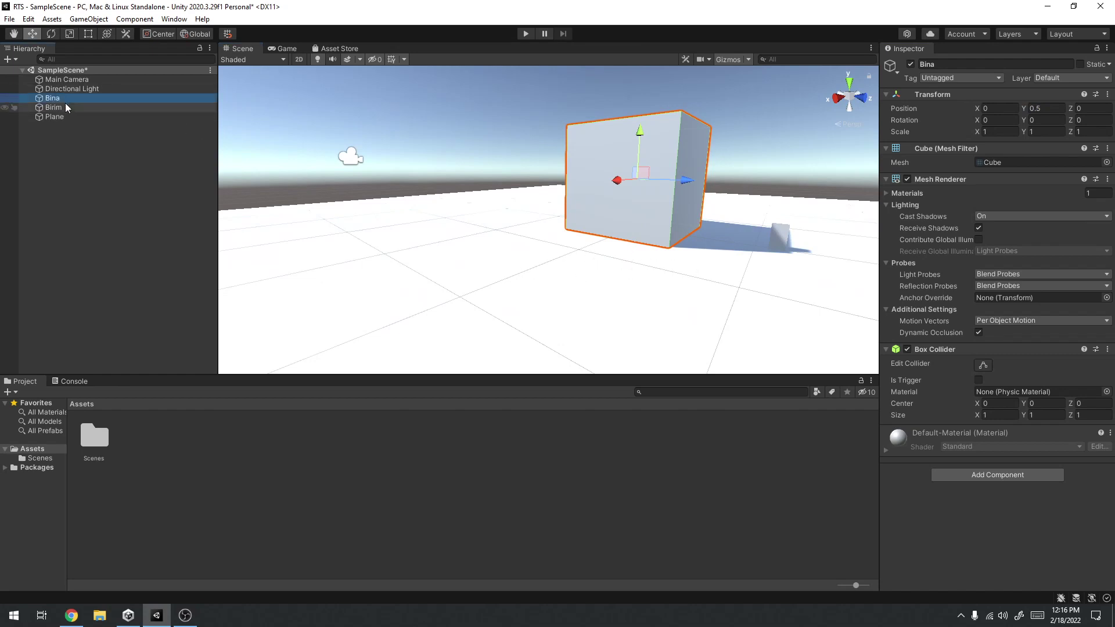
Create an empty object at the origin via Reset Transform and name it Bina.
right_click(53, 152)
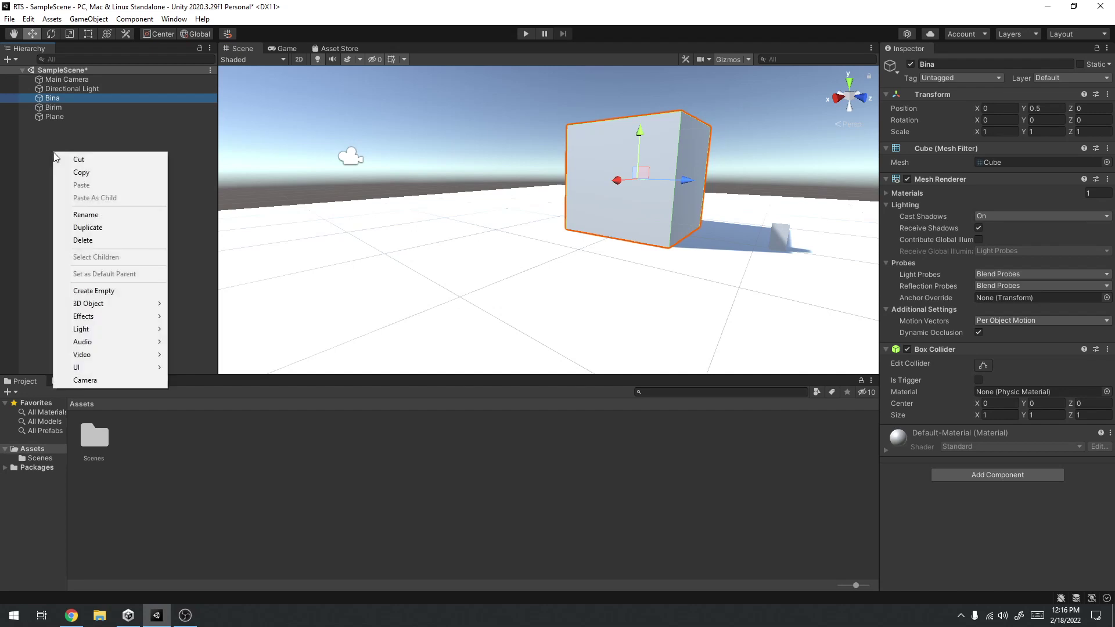
left_click(93, 295)
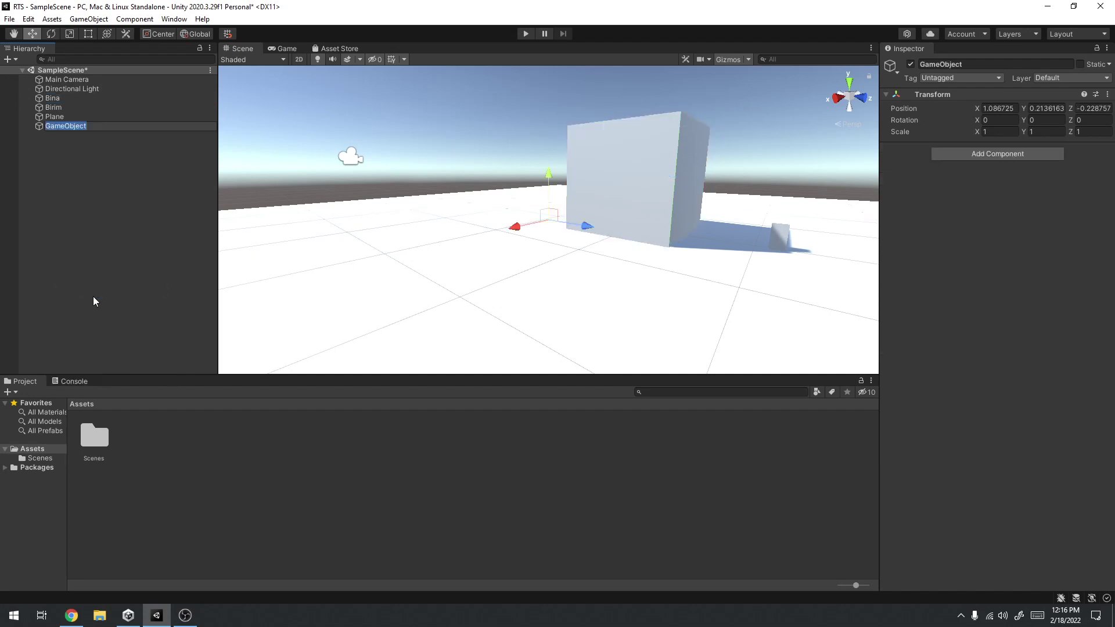
left_click(1108, 94)
left_click(994, 107)
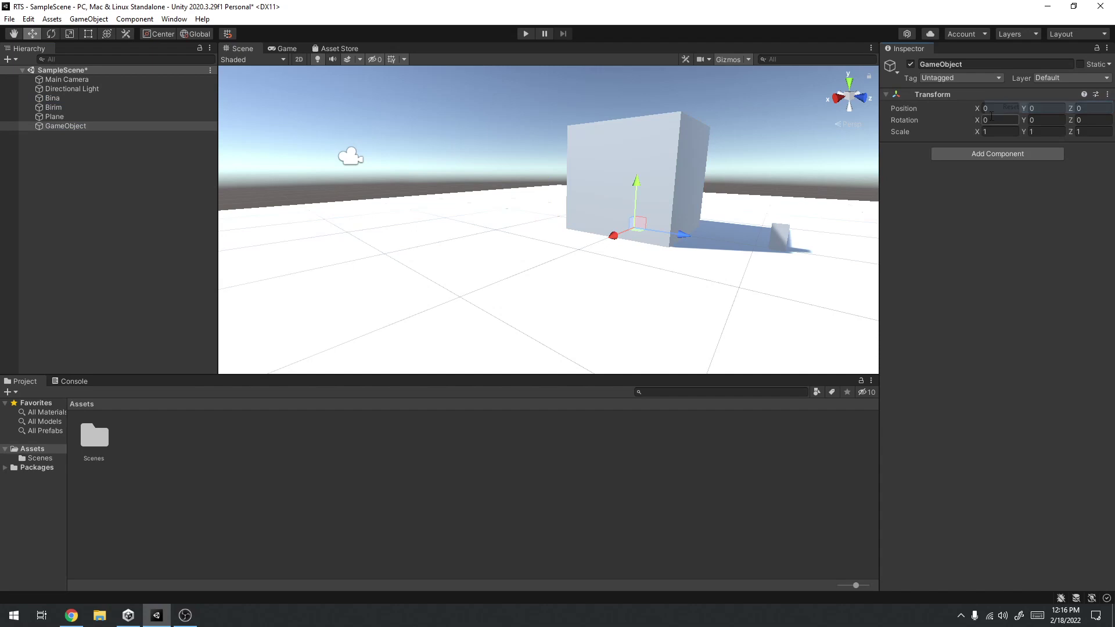
left_click(60, 124)
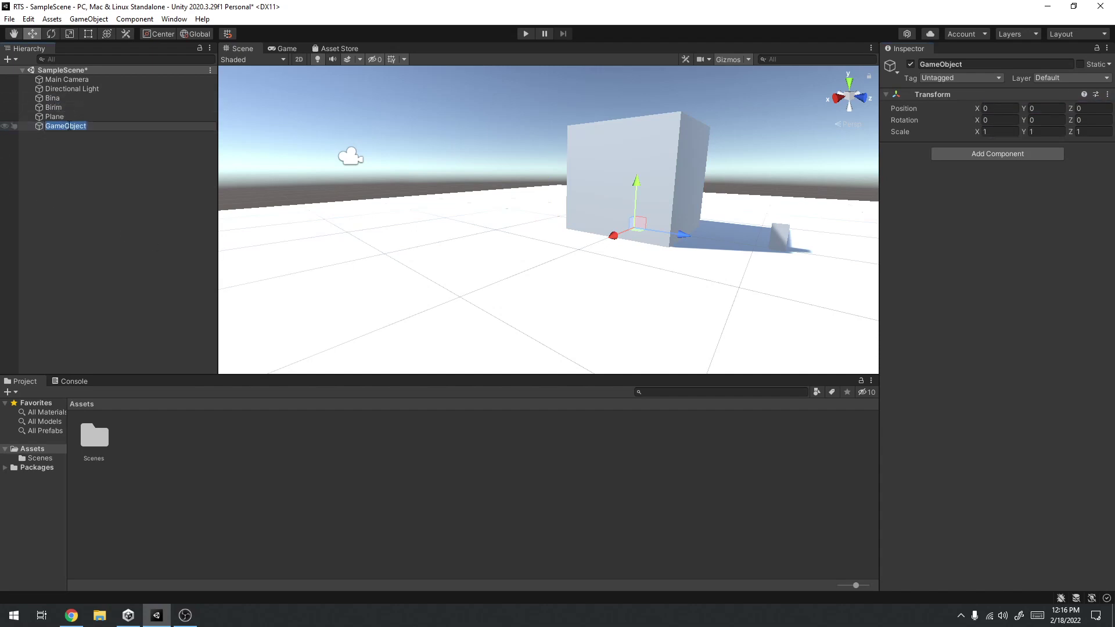
type("Bina")
left_click(72, 145)
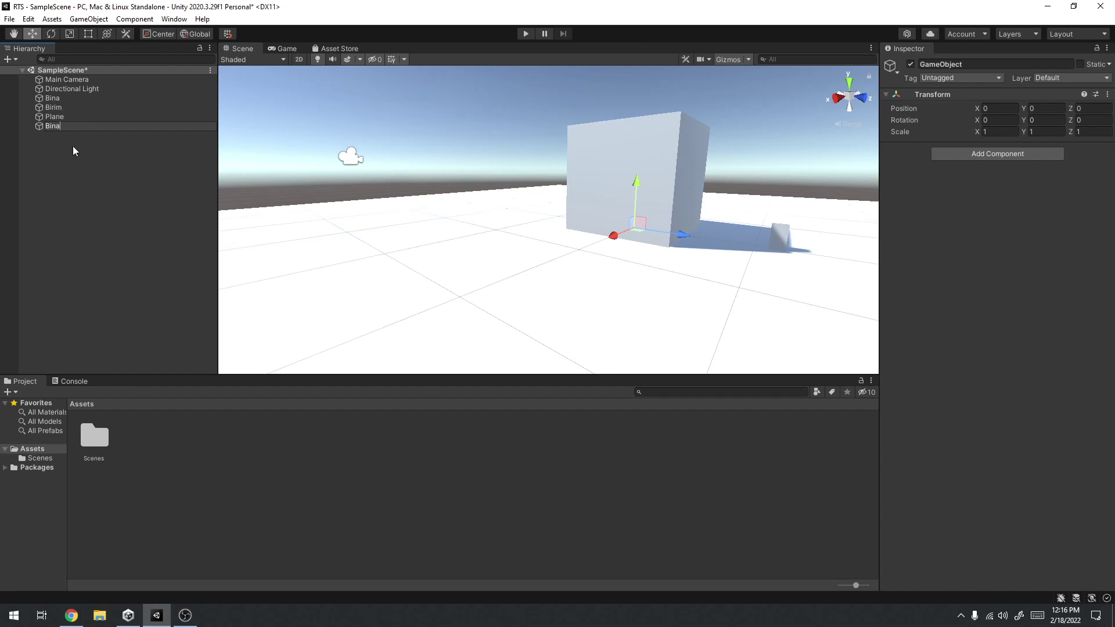
Nest the cube under the Bina parent and rename it BinaModeli.
left_click_drag(59, 98, 58, 127)
left_click(67, 126)
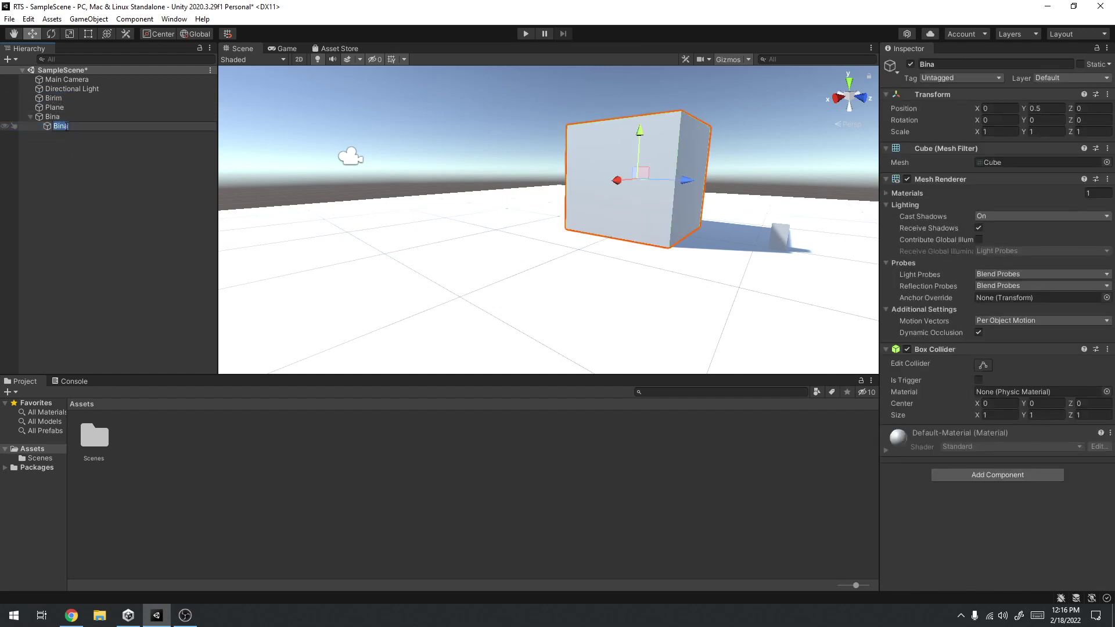
left_click(71, 126)
type("Modeli")
left_click(117, 192)
left_click(75, 128)
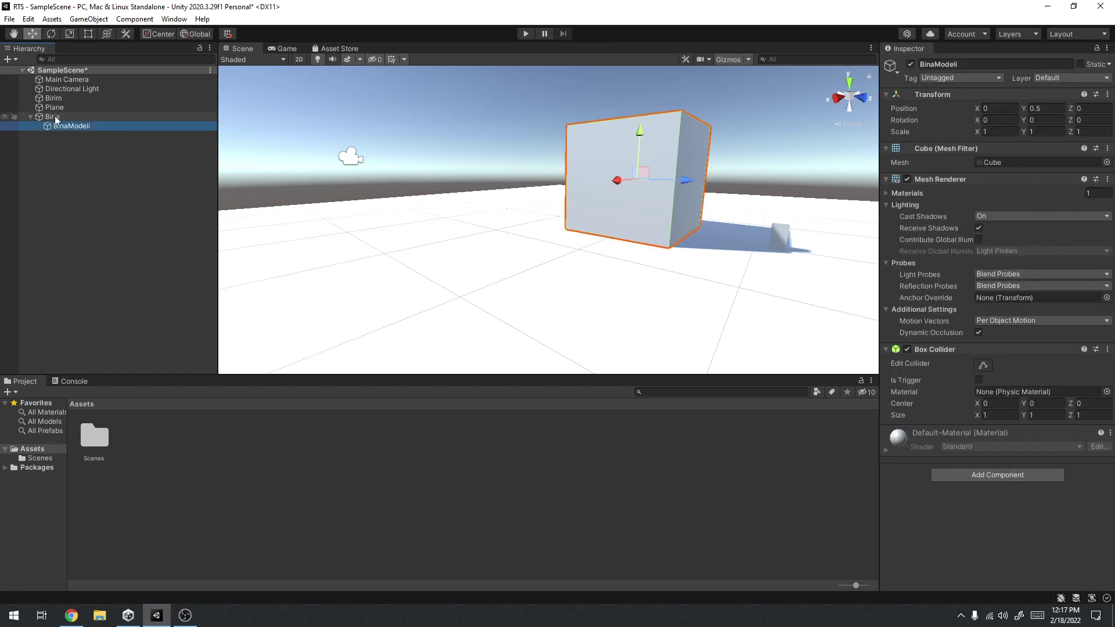
Test-move the Bina parent sideways and upward, then undo the moves.
left_click(87, 116)
key("f")
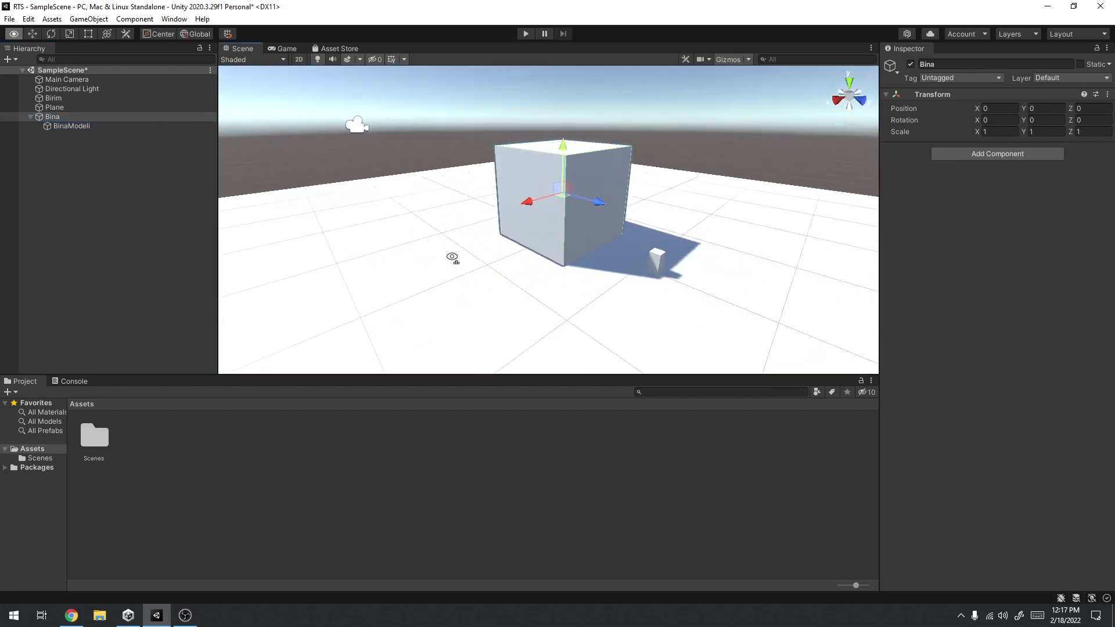
left_click(56, 117)
left_click_drag(579, 202, 447, 174)
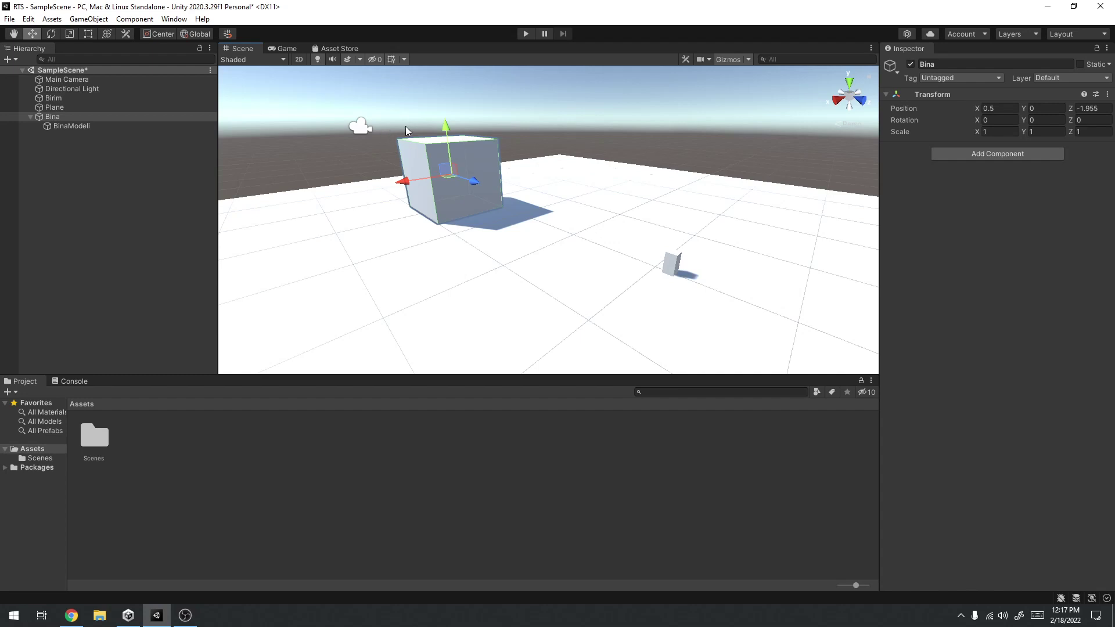
left_click_drag(446, 130, 443, 93)
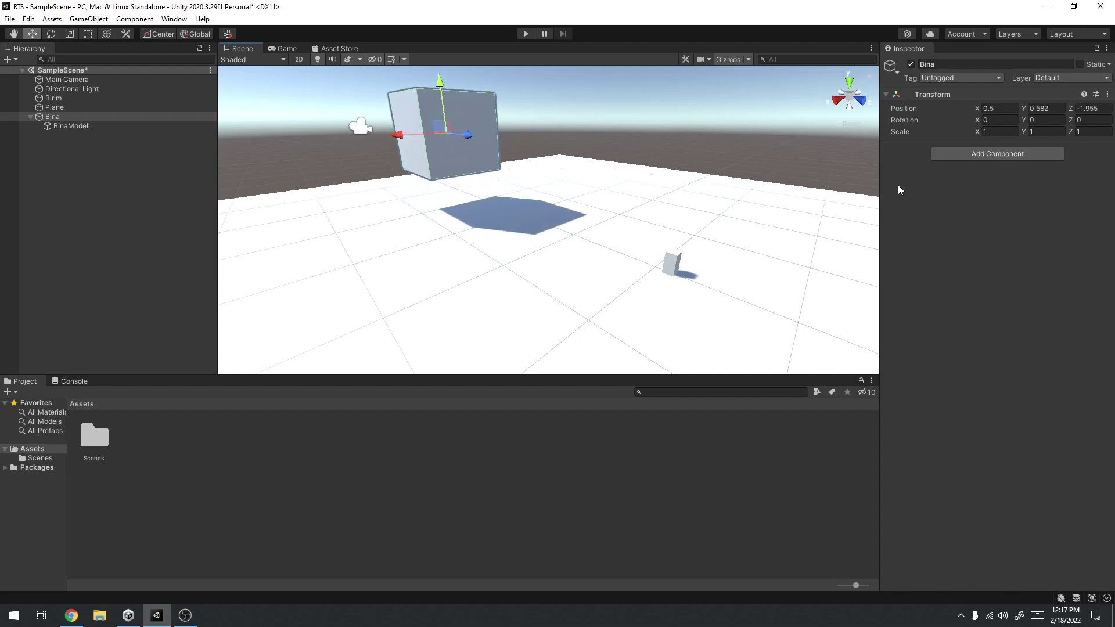
key("ctrl+z")
key("ctrl+z")
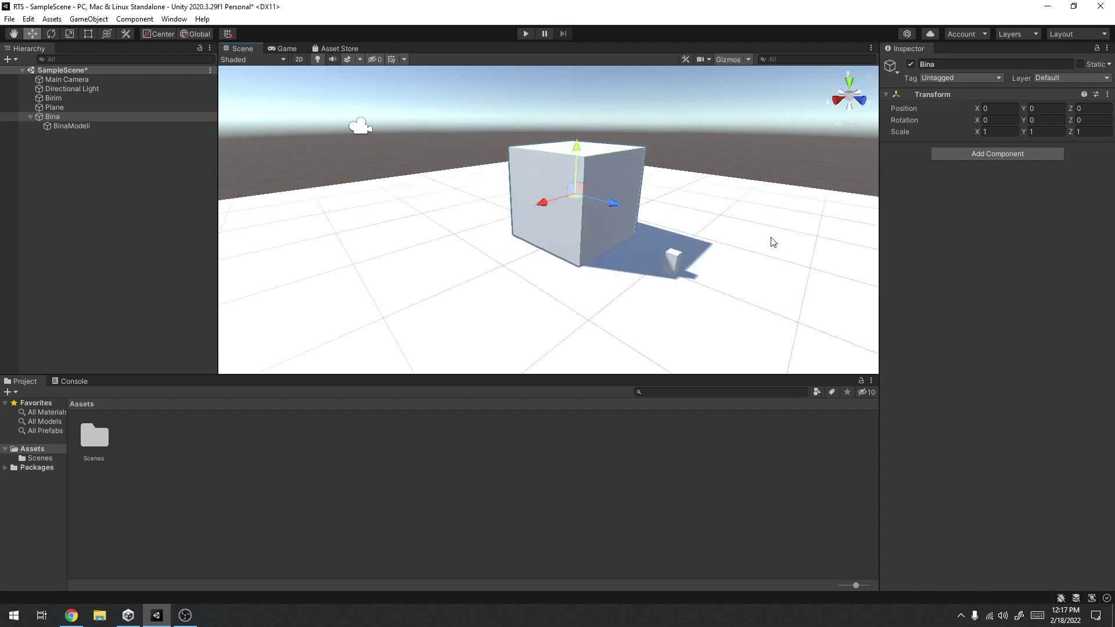
left_click(62, 99)
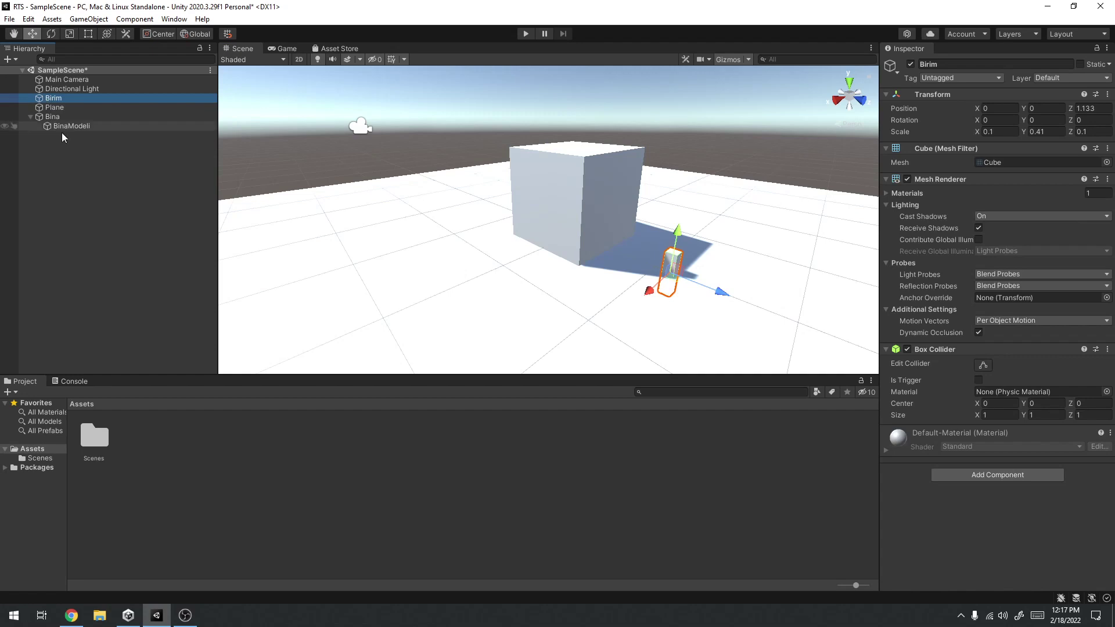
Create a new empty object named Birim.
right_click(78, 199)
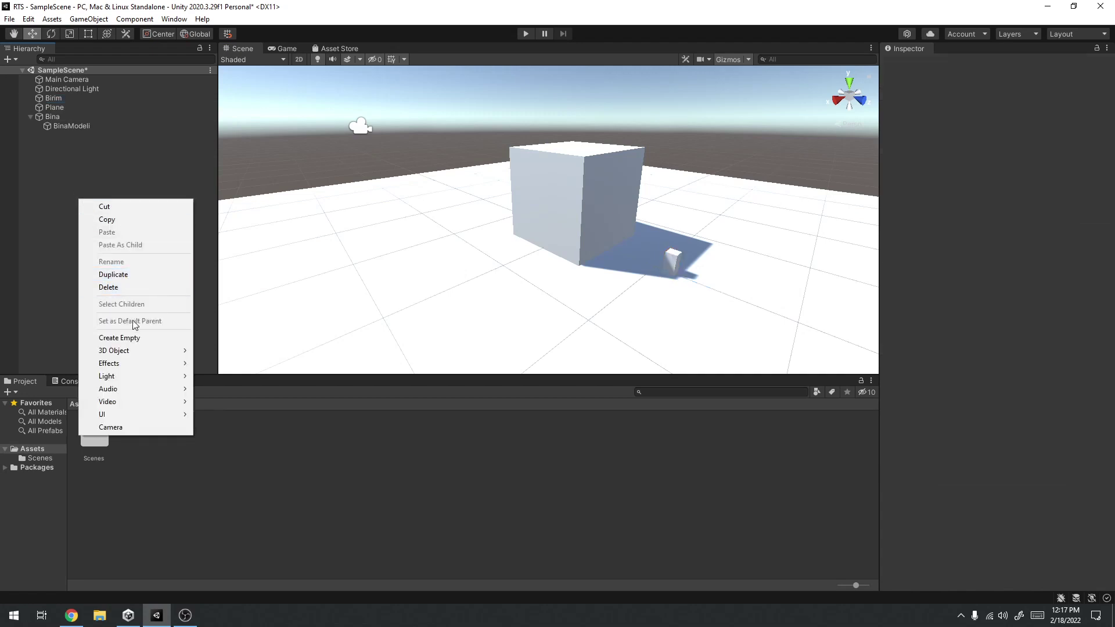
left_click(139, 339)
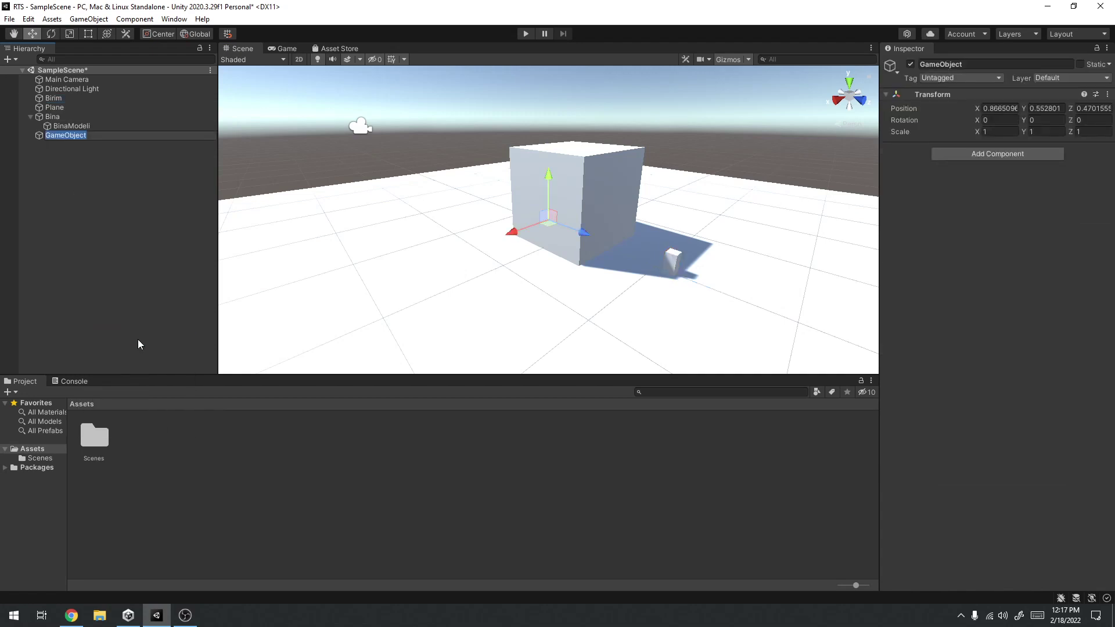
type("Bi")
type("r")
type("im")
key("Return")
Rename the small cube BirimModeli and leave it at the scene root.
mouse_move(51, 99)
left_mouse_down()
mouse_move(51, 134)
mouse_move(64, 136)
left_mouse_up()
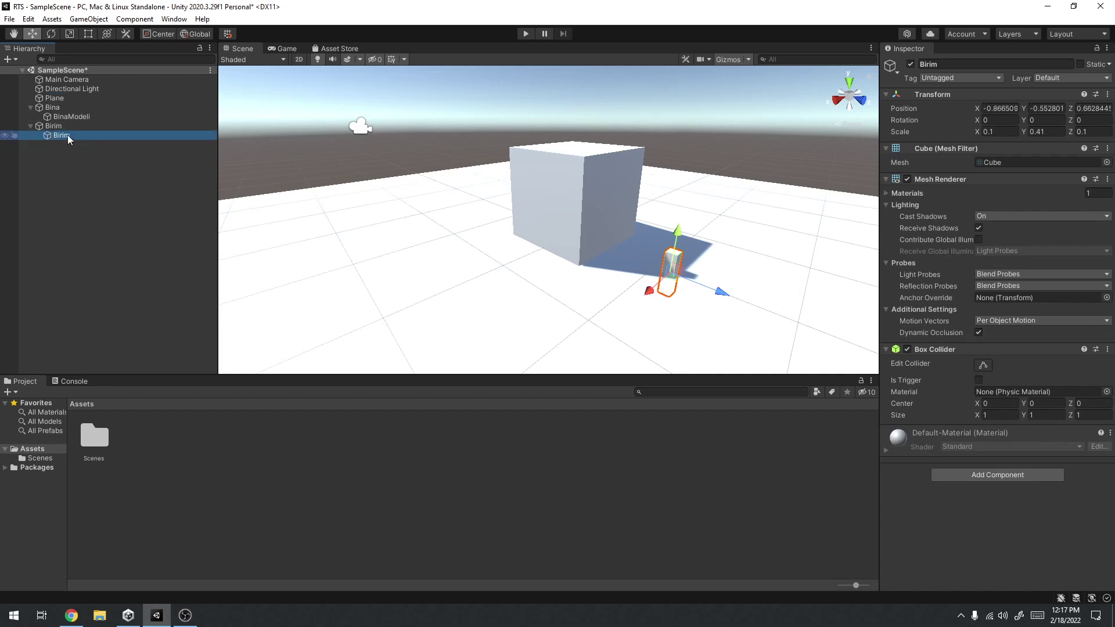
left_click(67, 134)
left_click(76, 135)
type("Modeli")
key("Return")
left_click_drag(64, 134, 78, 201)
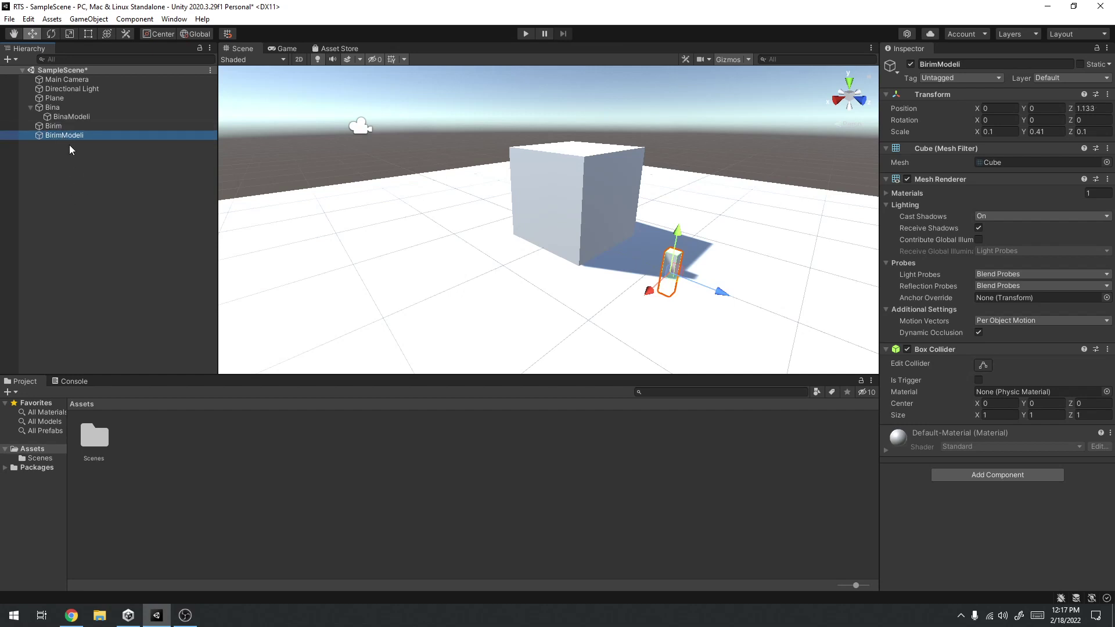
Place BirimModeli at position 0, 0.2, 0 with Y scale 0.4.
left_click(1092, 108)
type("0")
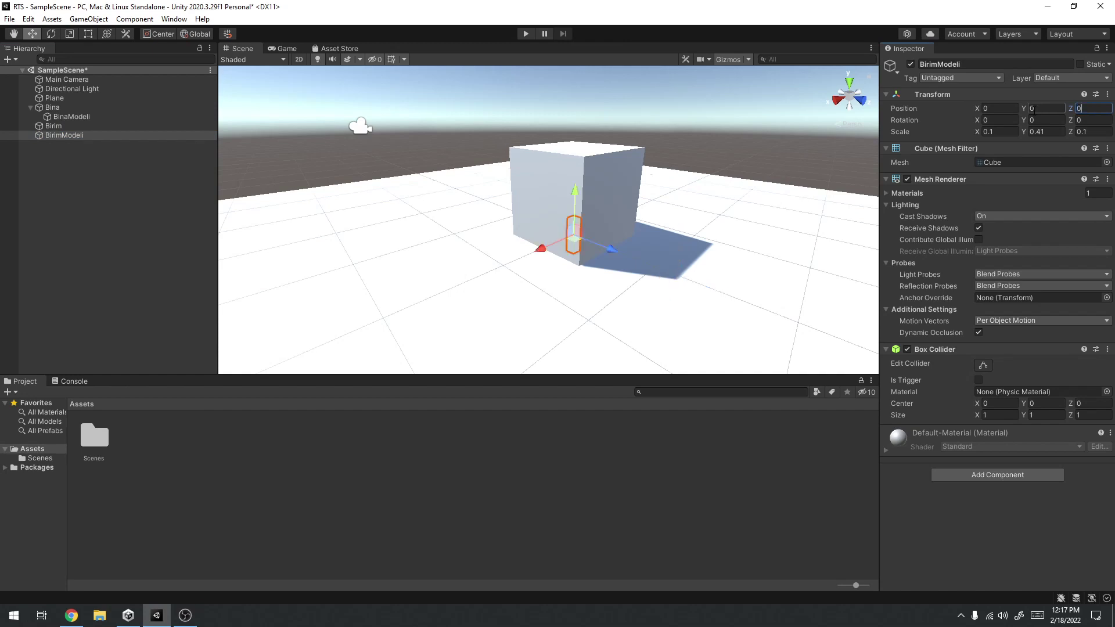
left_click(1050, 130)
type("0.4")
left_click(1050, 108)
type(".2")
key("Return")
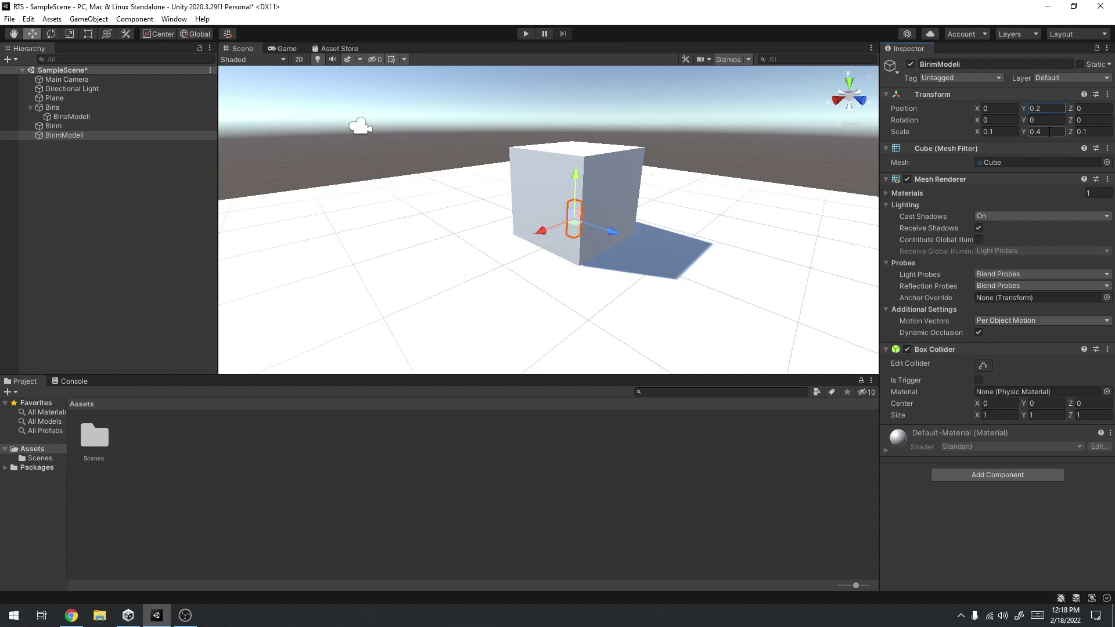
left_click(54, 127)
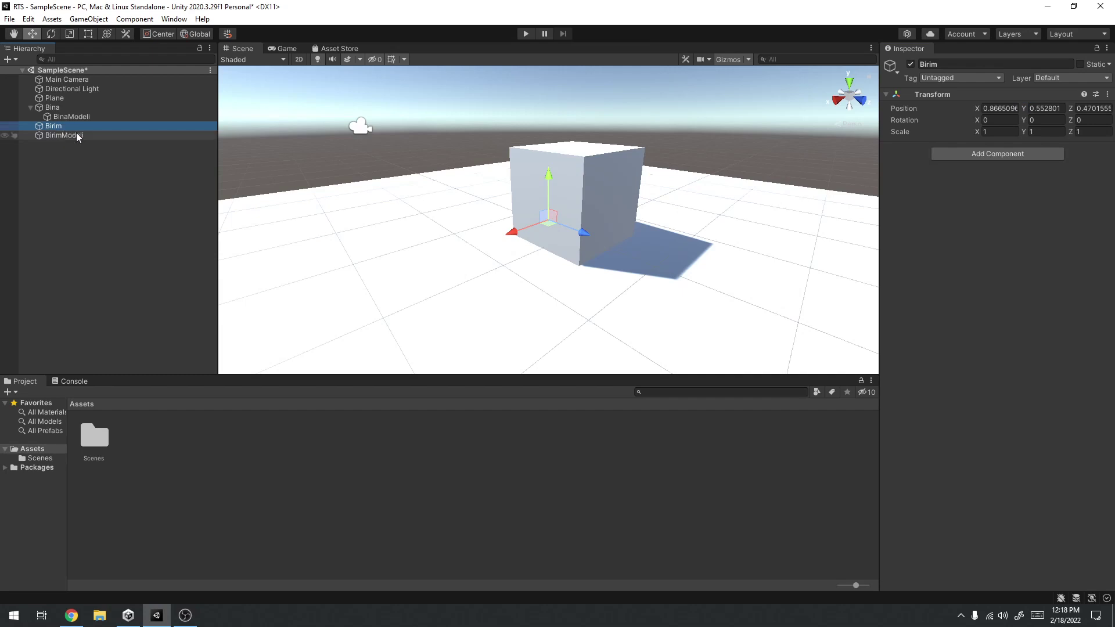
Reset Birim's Transform to the origin and nest BirimModeli under it.
left_click(1107, 94)
left_click(1028, 106)
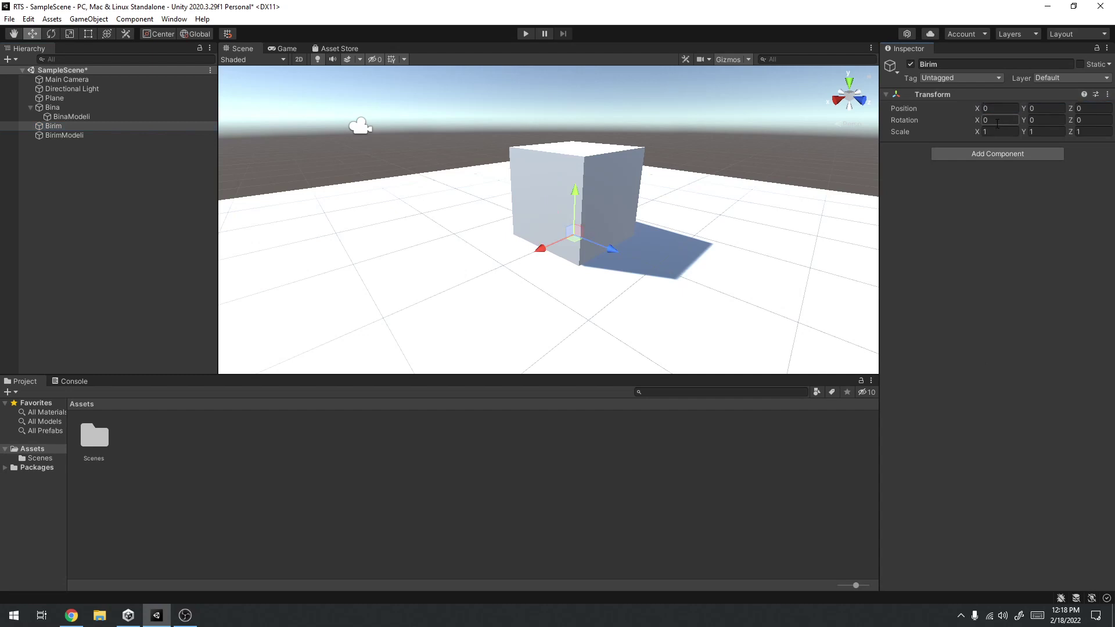
left_click(62, 135)
left_click(70, 127)
left_click(71, 135)
left_click(70, 127)
left_click_drag(70, 134, 61, 127)
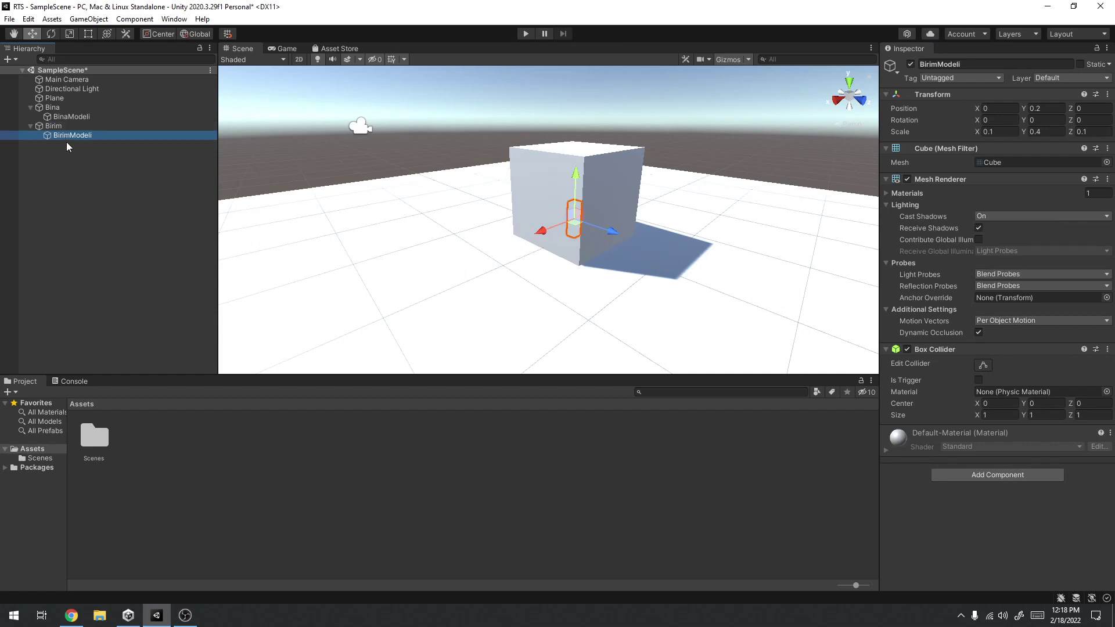
Move the Birim parent to about X 1.609, Z -0.721 beside the Bina block.
left_click(65, 126)
left_click(66, 136)
left_click(61, 128)
left_click(62, 129)
left_click(76, 135)
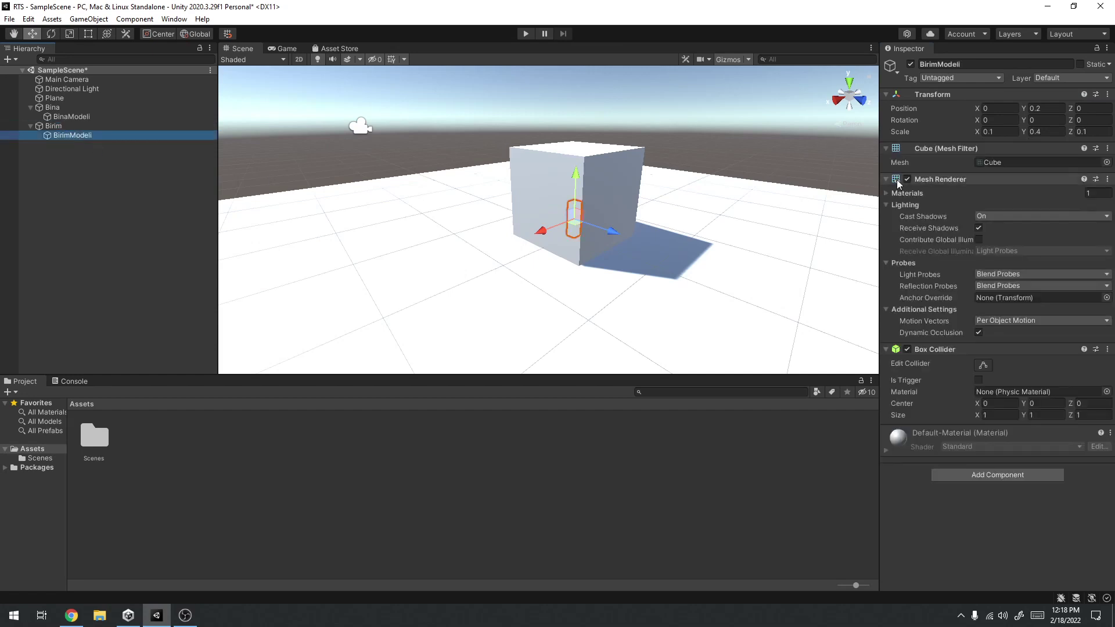
left_click(48, 128)
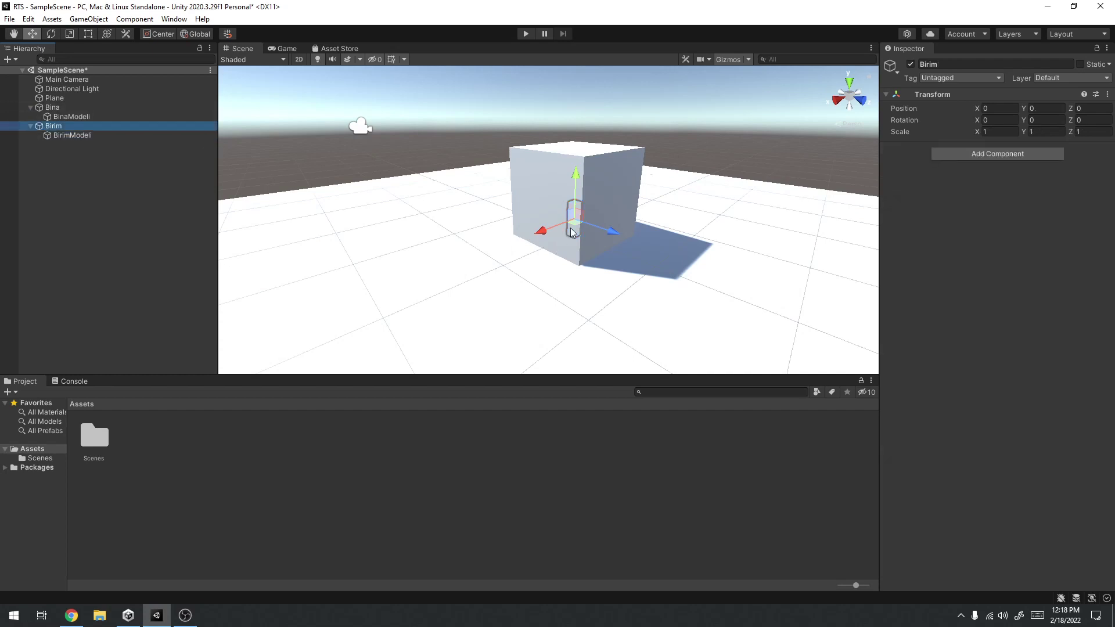
mouse_move(575, 224)
left_mouse_down()
mouse_move(384, 250)
mouse_move(402, 250)
left_mouse_up()
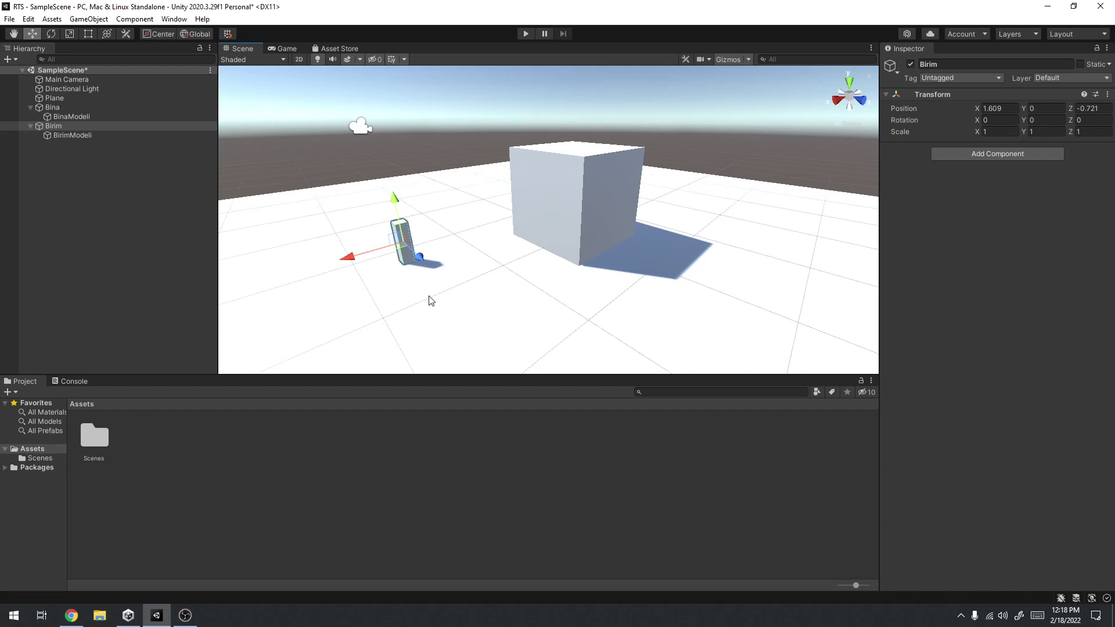
Compare BirimModeli and its Birim parent in the Inspector and orbit around the unit.
left_click(84, 137)
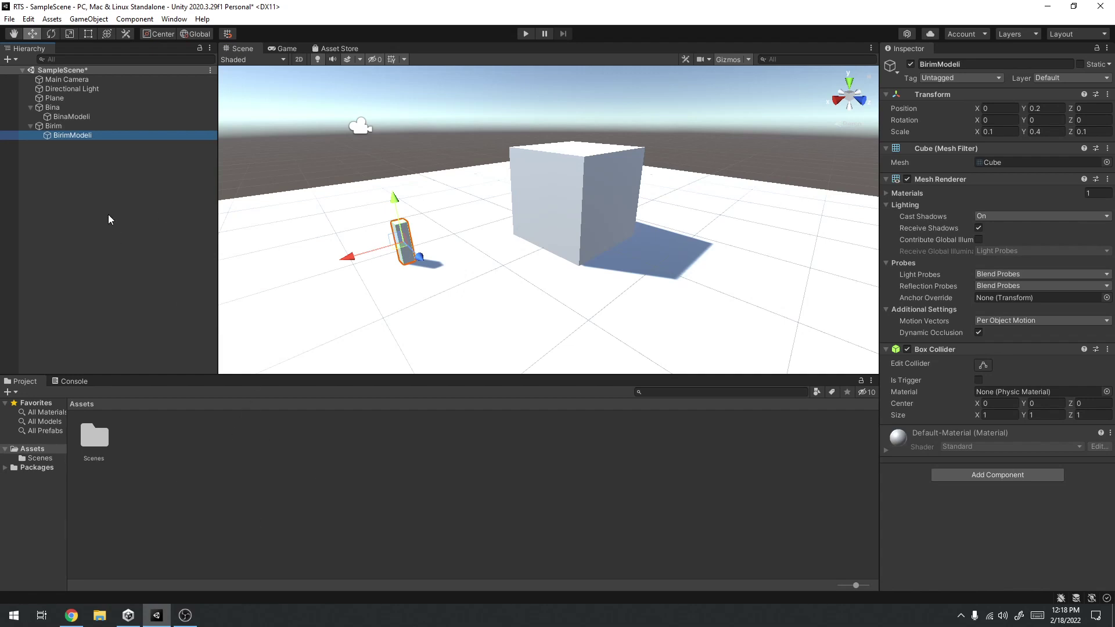
left_click(58, 127)
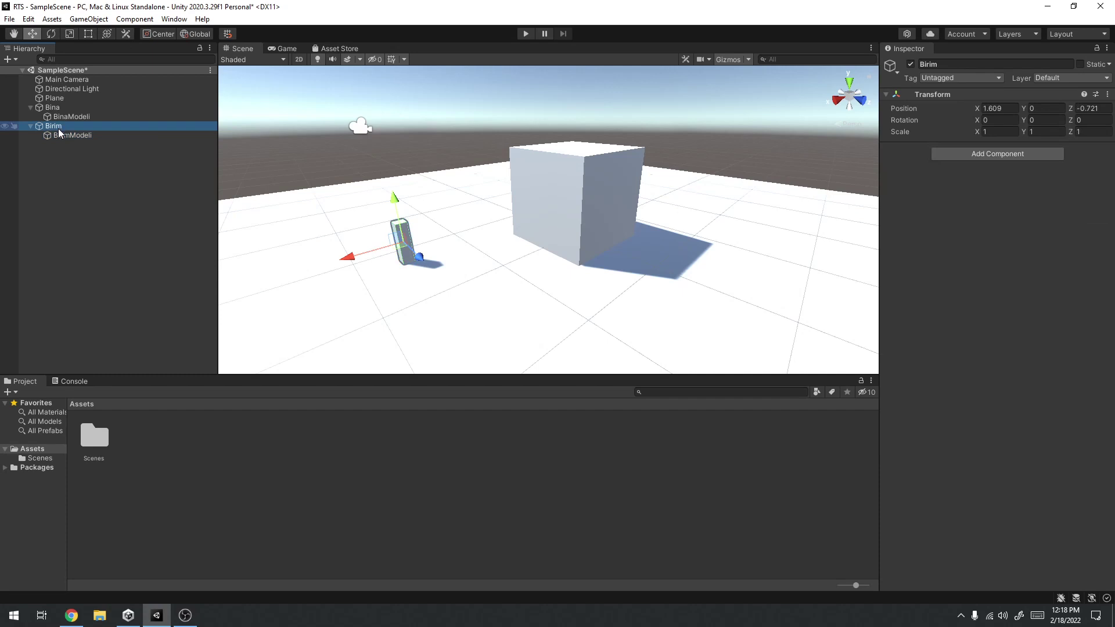
left_click(62, 135)
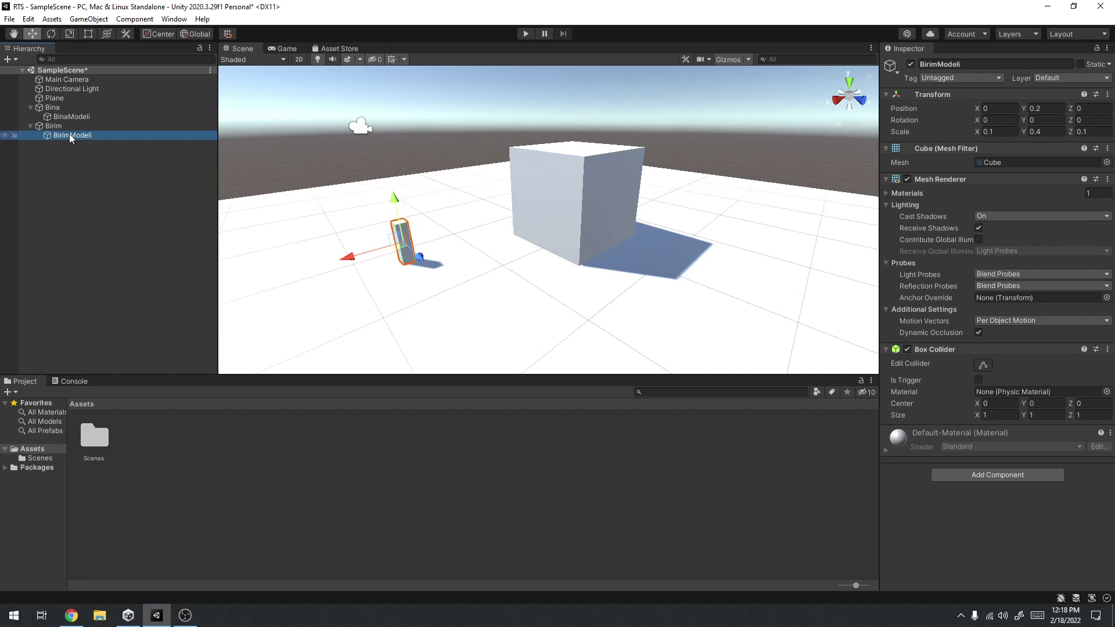
left_click(51, 125)
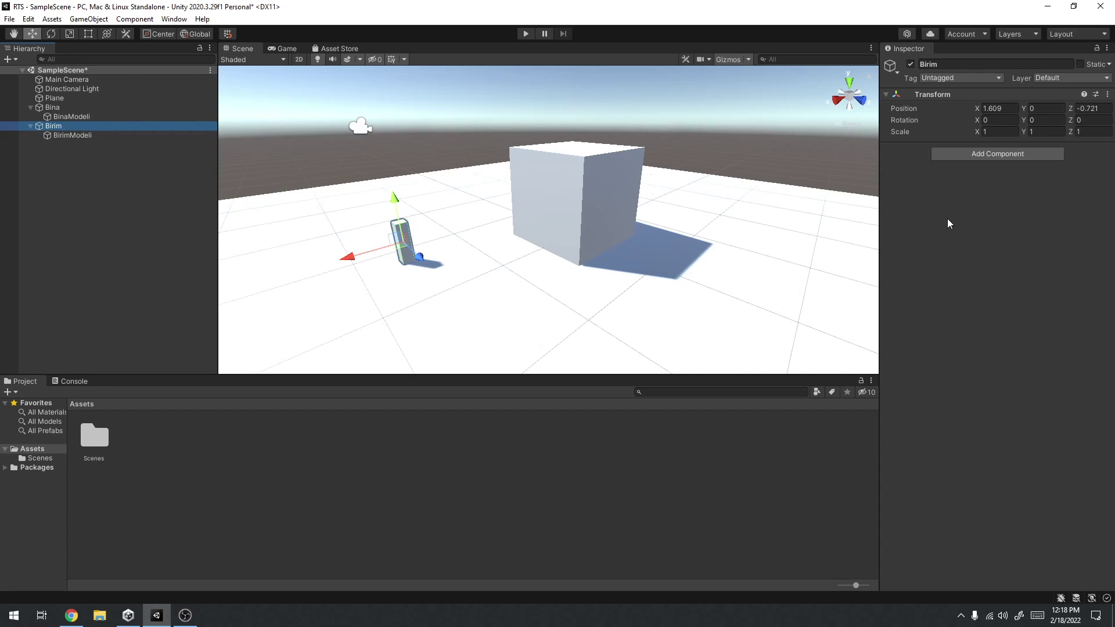
left_click(81, 139)
left_click(73, 126)
left_click_drag(558, 331, 505, 235, "alt")
scroll(505, 235, "down", 5)
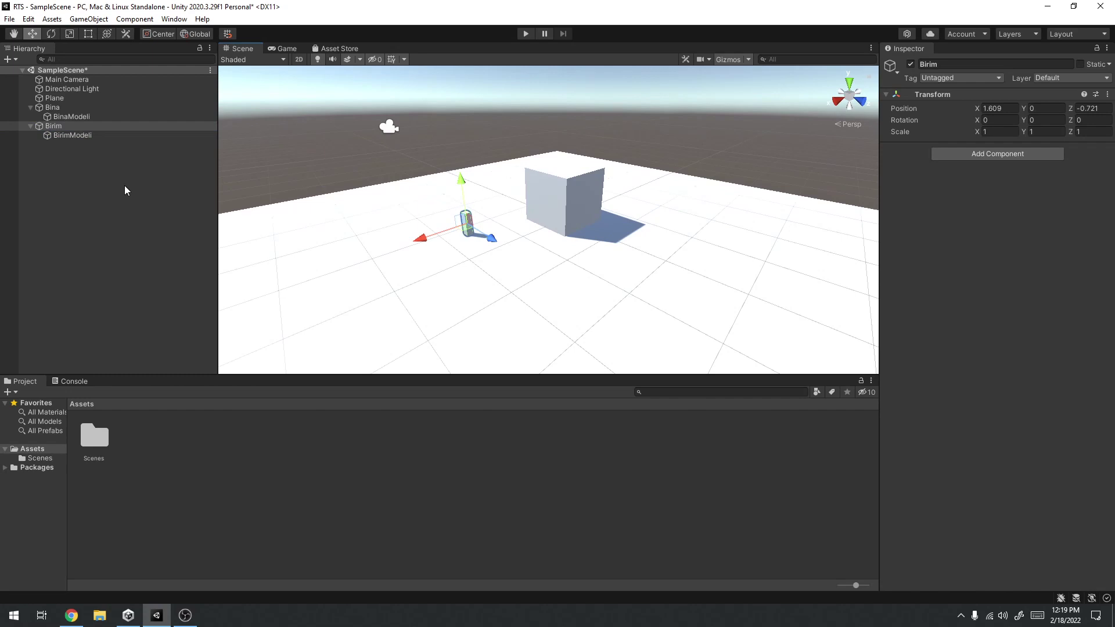
Add a new C# script asset, Birim.cs, to the Assets folder.
right_click(150, 463)
mouse_move(232, 158)
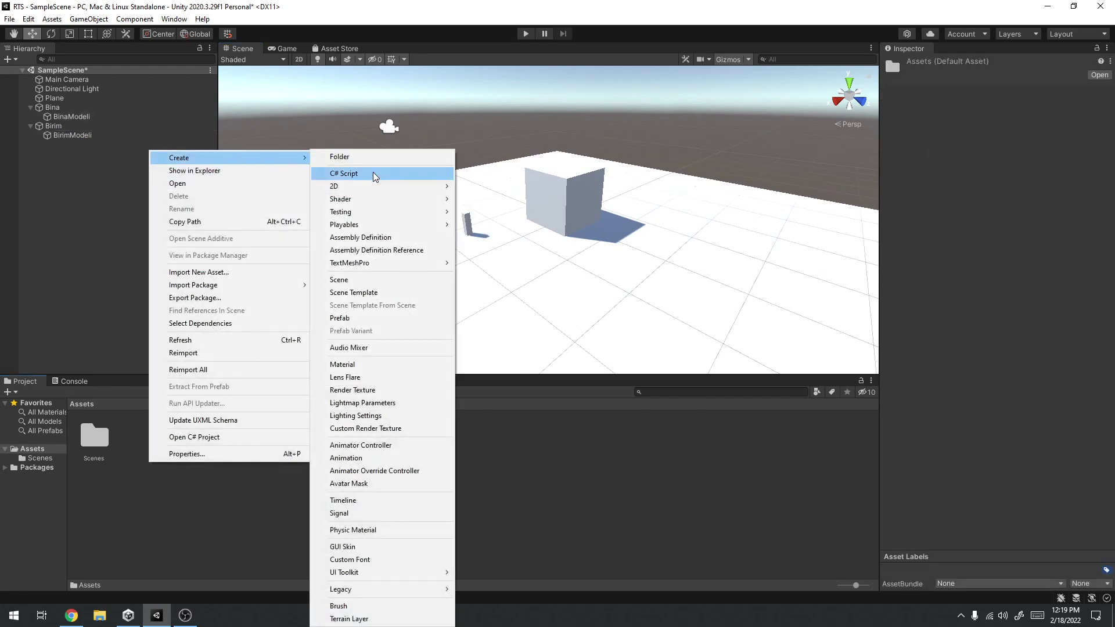
left_click(373, 172)
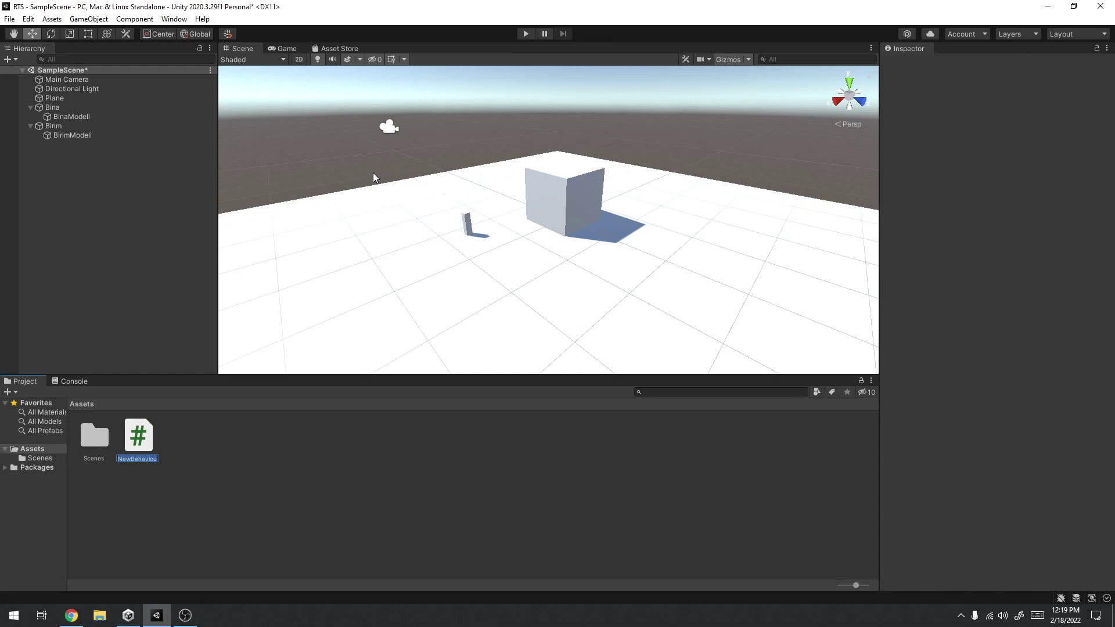
type("B")
type("irim")
left_click(273, 474)
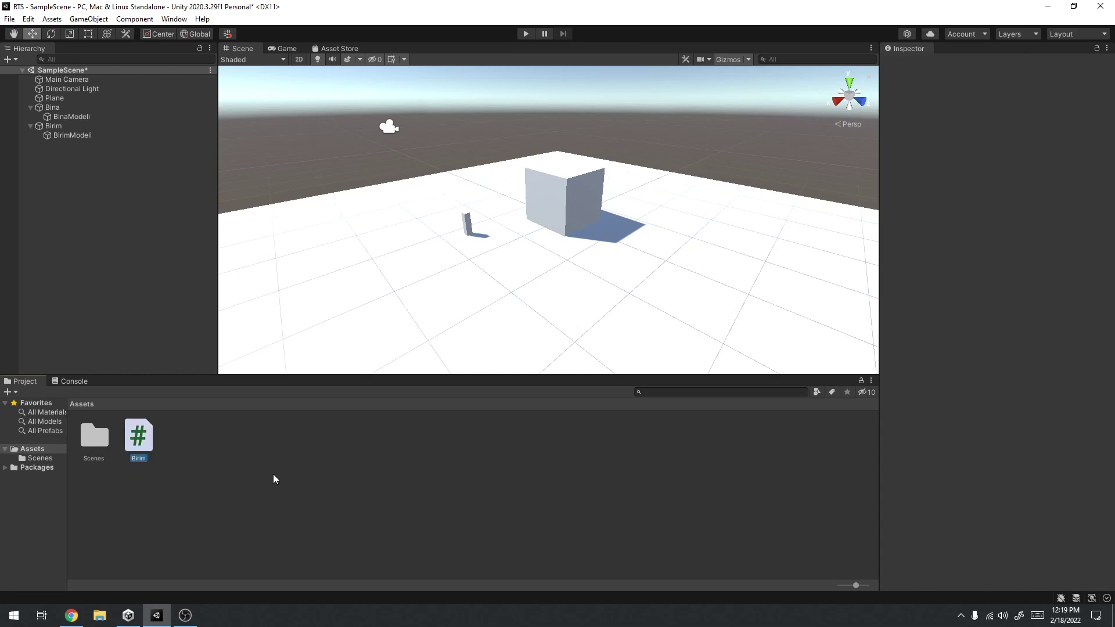
right_click(194, 454)
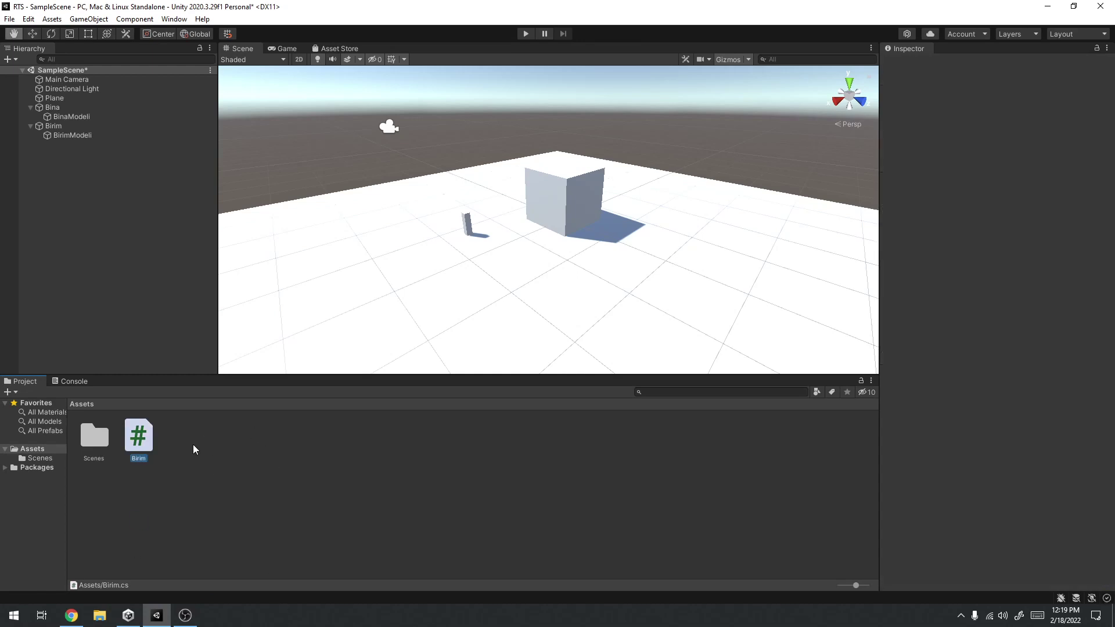
Create a second C# script named Bina in Assets.
mouse_move(343, 139)
left_click(409, 155)
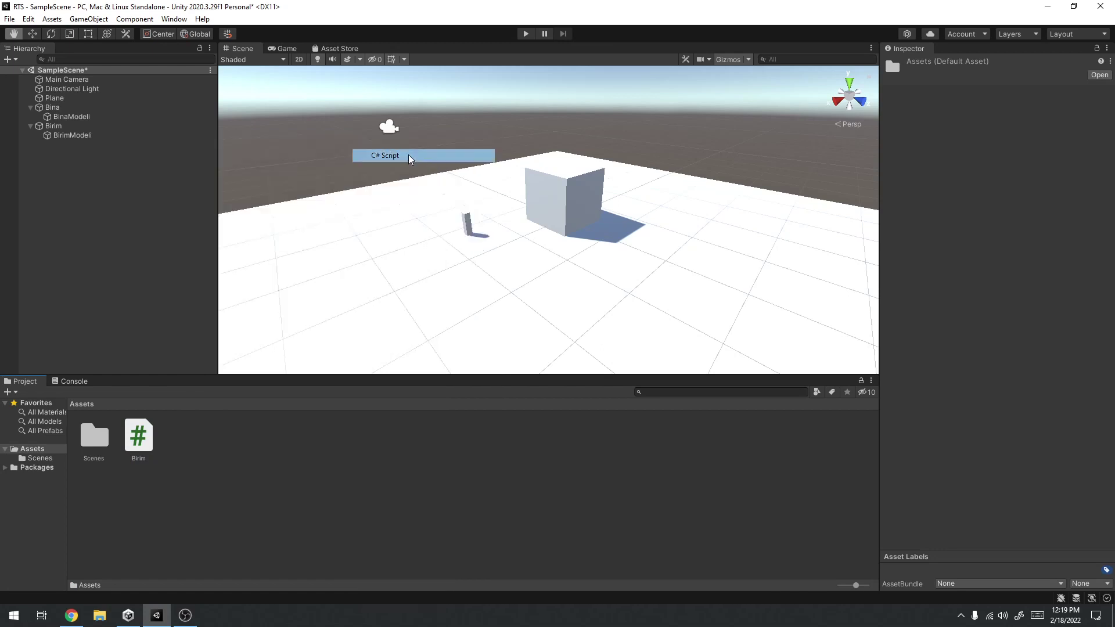
type("Bina")
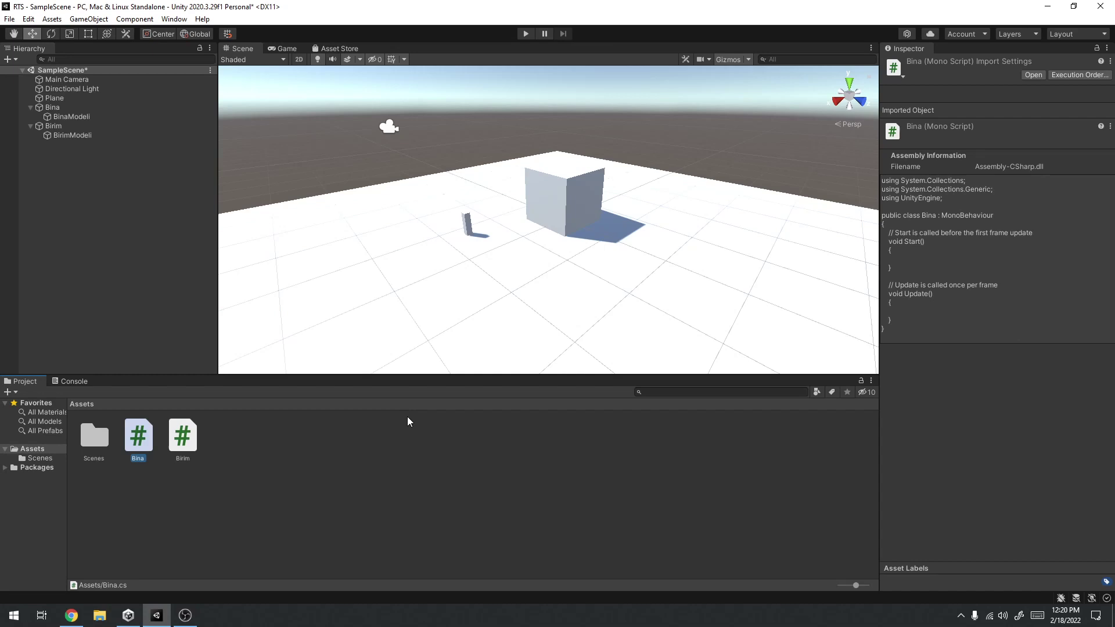
Attach Birim.cs to the Birim object and Bina.cs to the Bina building object.
left_click(197, 437)
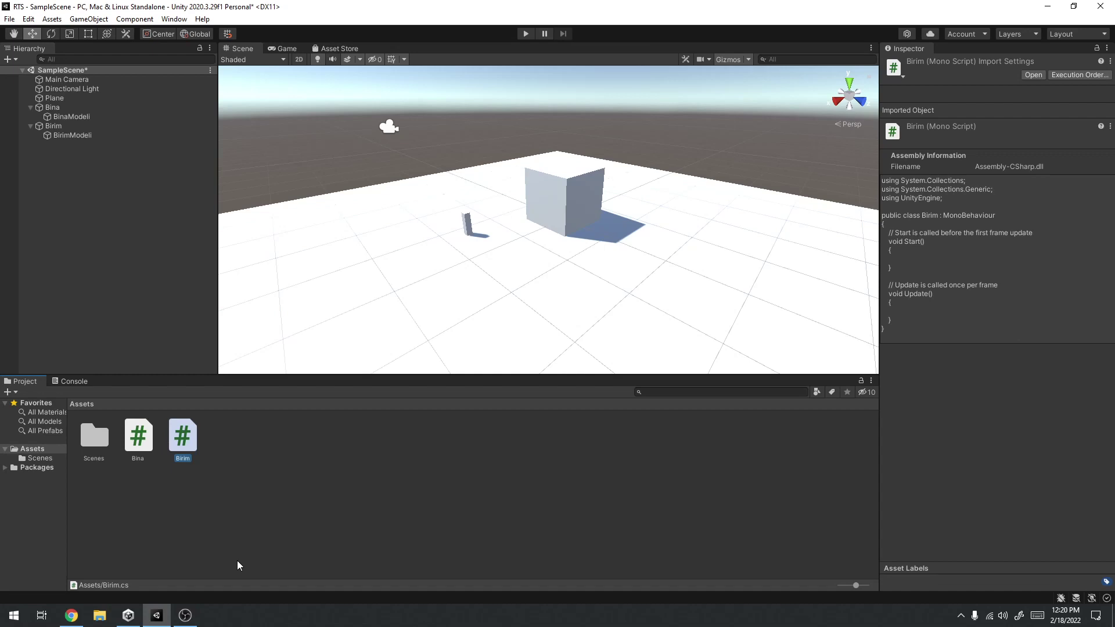
left_click(52, 126)
left_click_drag(182, 437, 928, 228)
left_click(56, 109)
left_click_drag(138, 437, 997, 228)
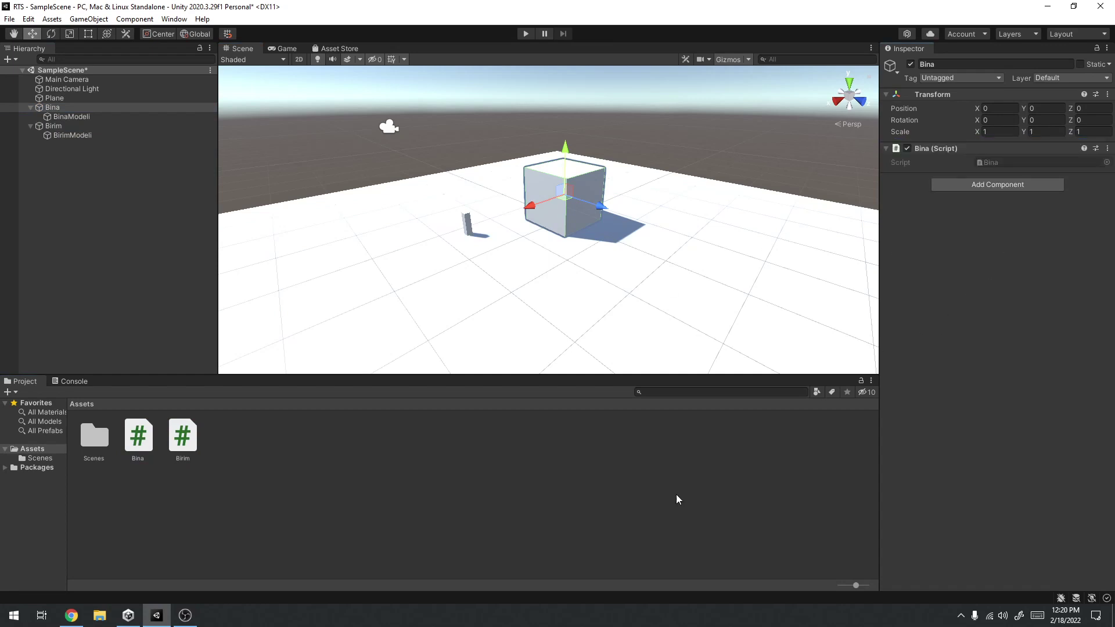
left_click(661, 498)
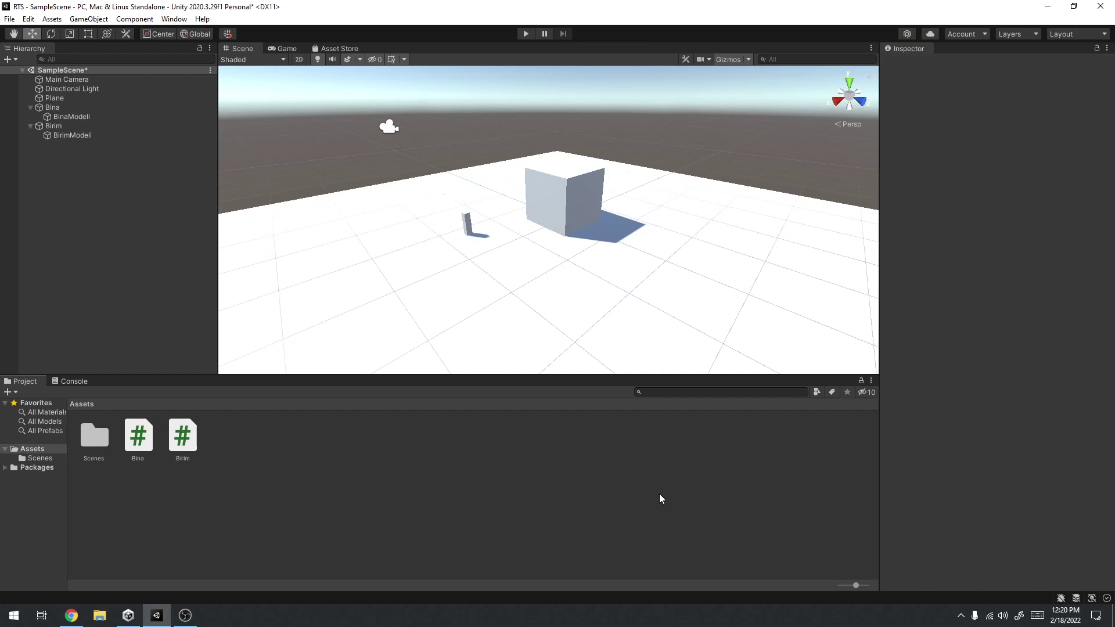
Dock the Game view beside the Scene view and adjust the split between them.
left_click(288, 46)
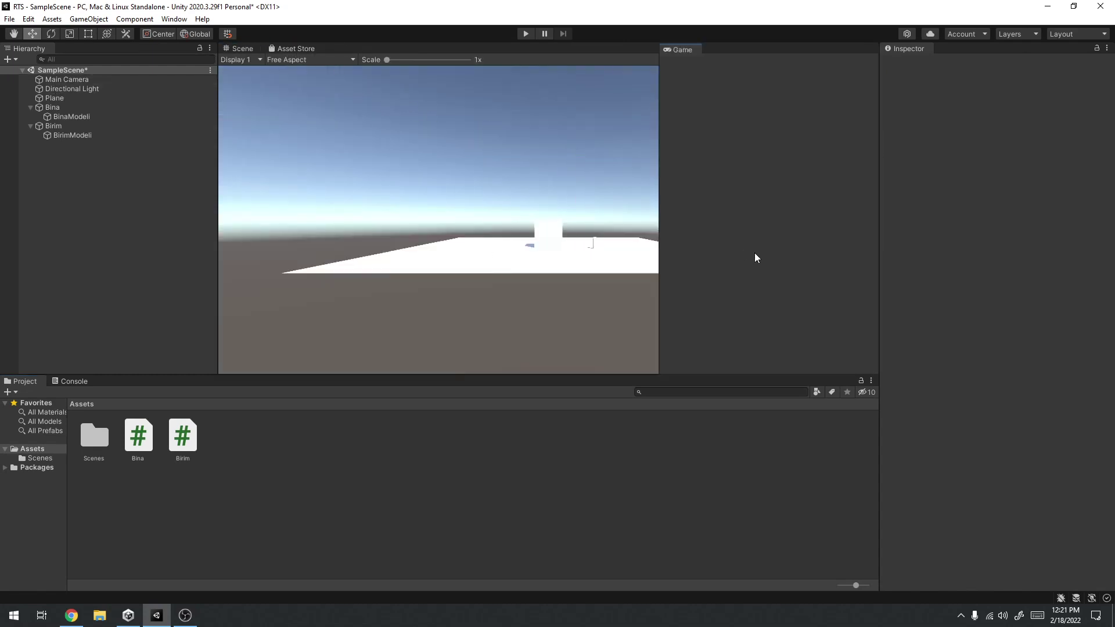
left_click_drag(292, 48, 745, 250)
left_click_drag(659, 229, 581, 229)
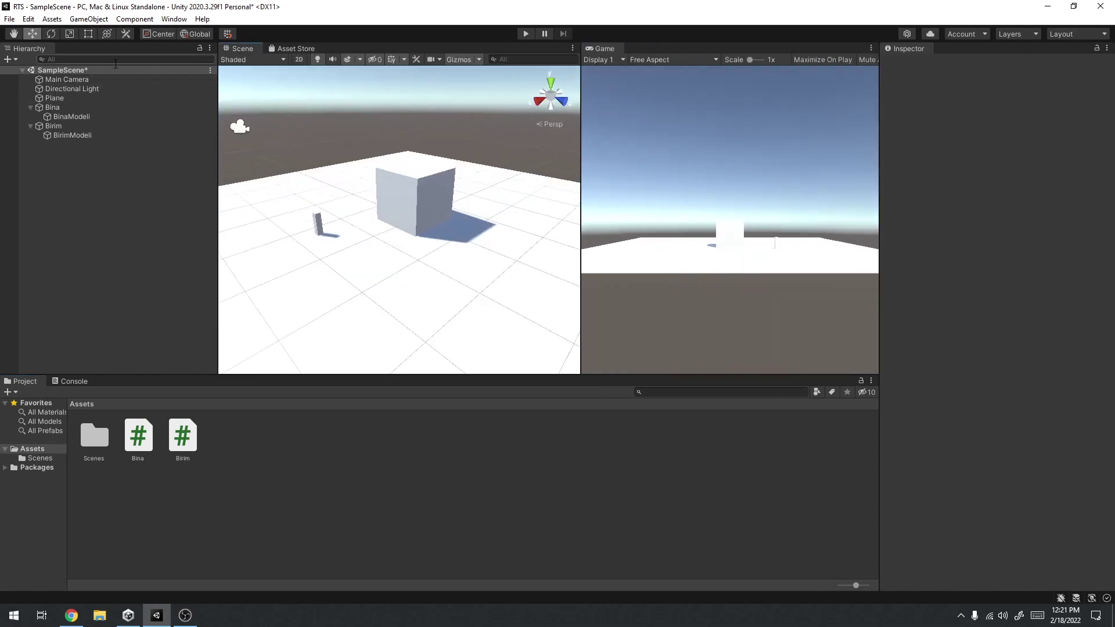
Raise the Main Camera, tilt it down toward the plane, and shift it along X.
left_click(98, 79)
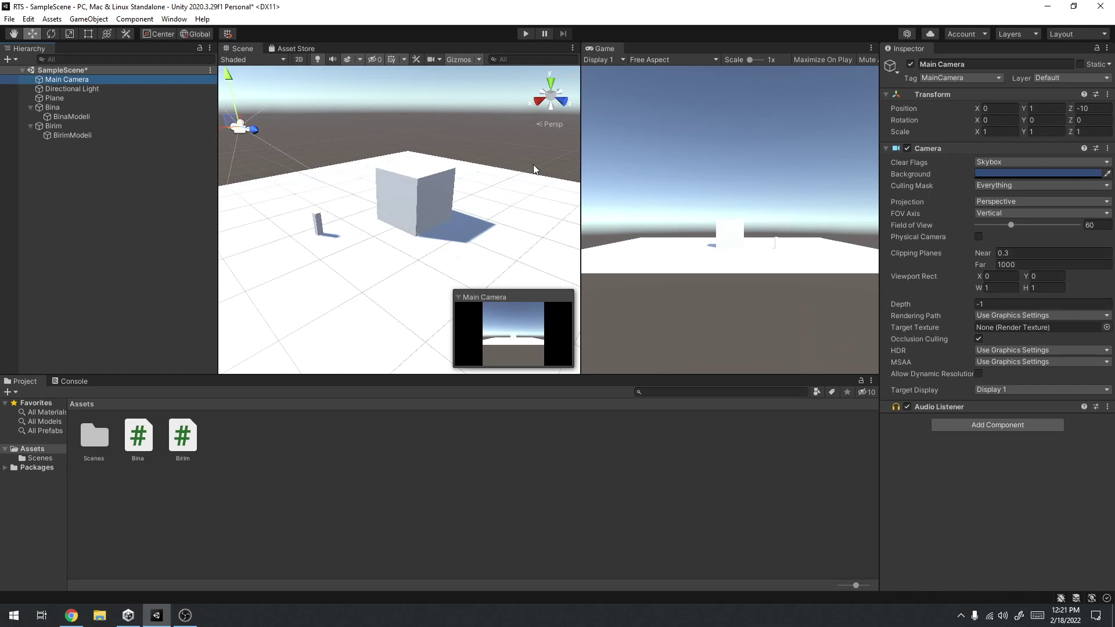
key("f")
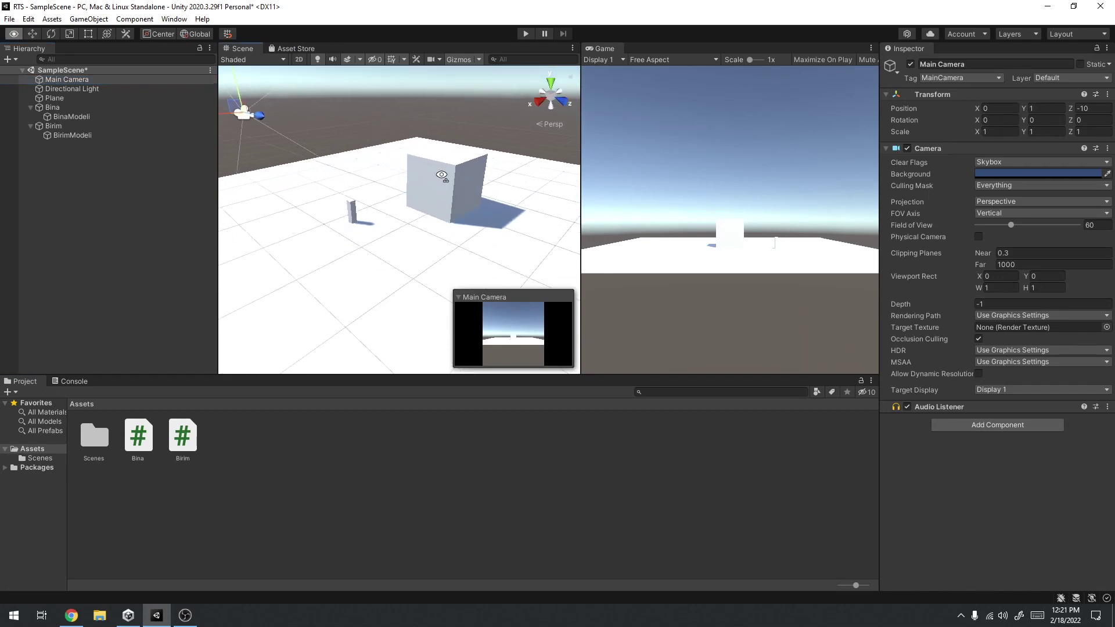
left_click_drag(359, 128, 367, 58)
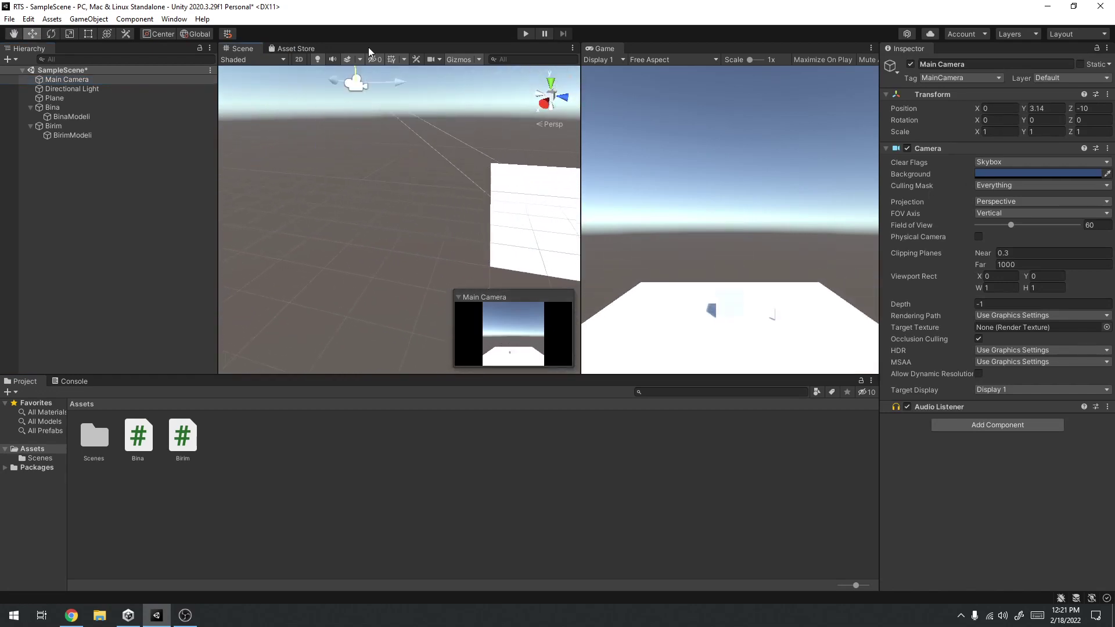
mouse_move(374, 73)
right_mouse_down()
mouse_move(414, 82)
mouse_move(371, 33)
right_mouse_up()
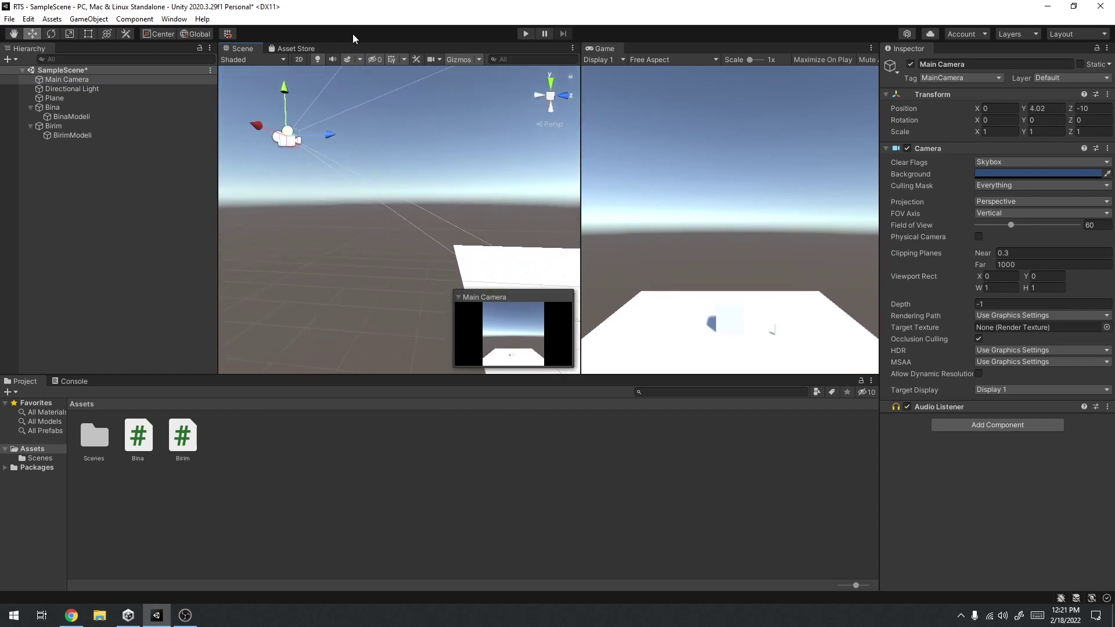
left_click(54, 33)
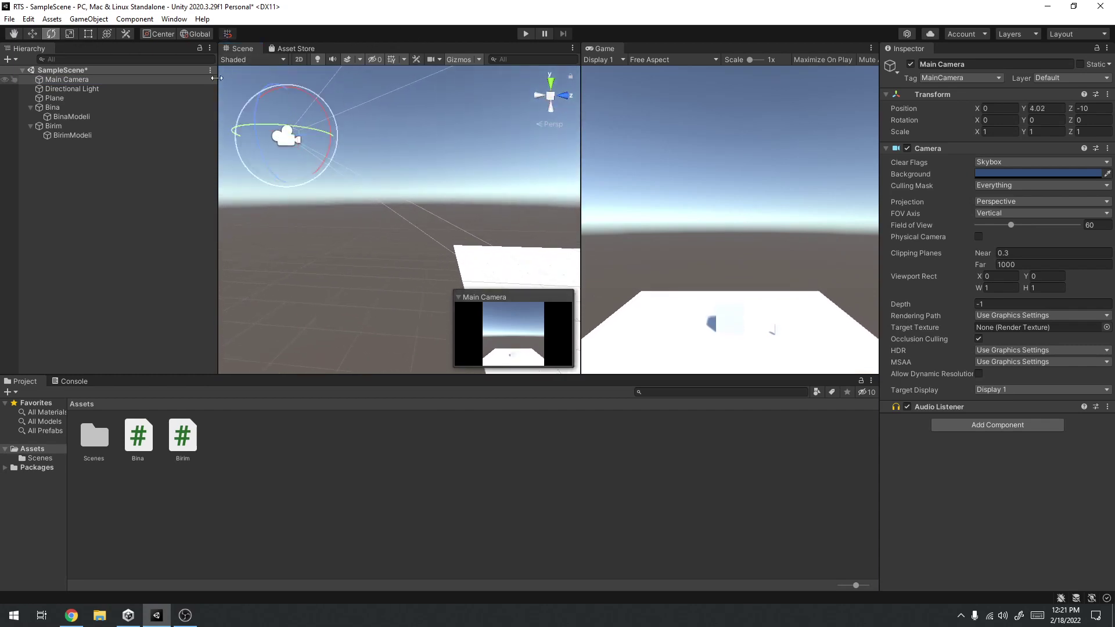
mouse_move(326, 103)
left_mouse_down()
mouse_move(340, 140)
mouse_move(357, 137)
left_mouse_up()
left_click(32, 33)
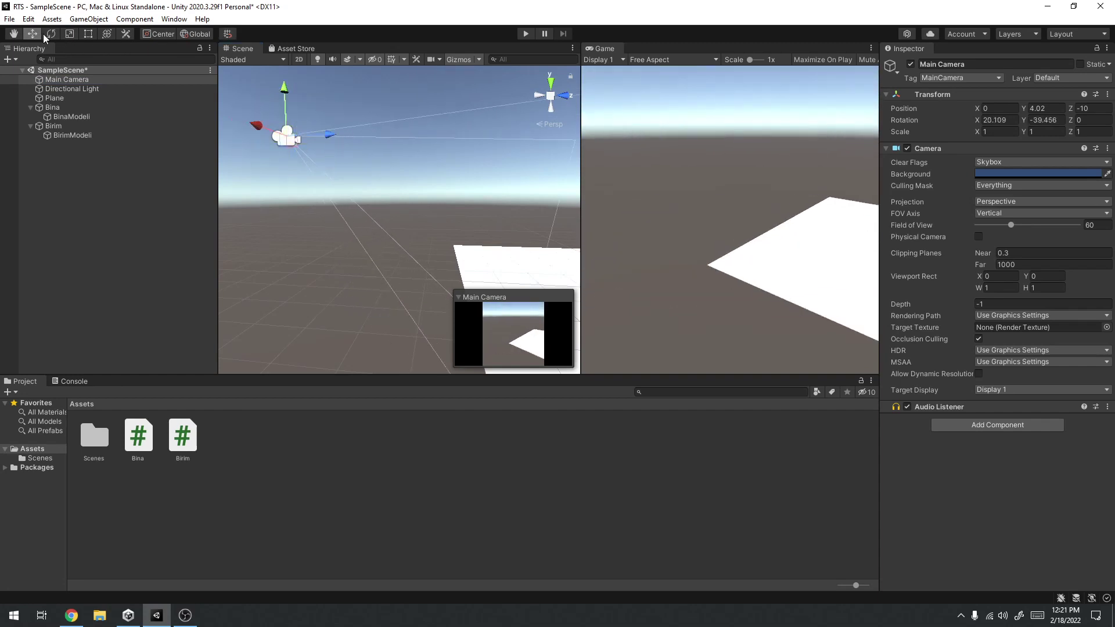
left_click_drag(258, 133, 122, 137)
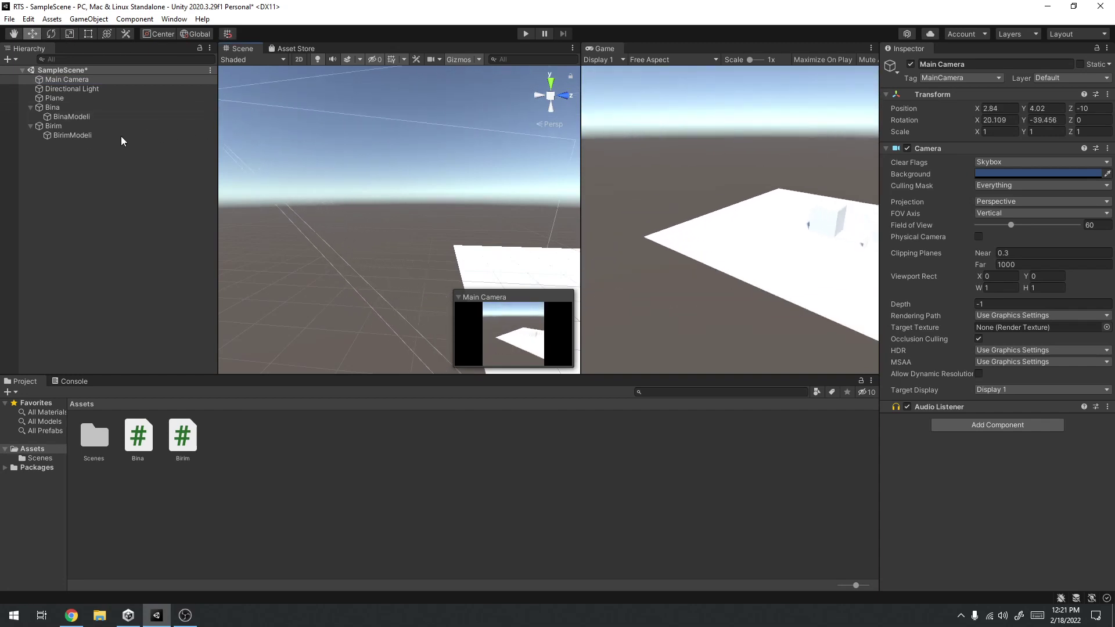
mouse_move(375, 160)
left_mouse_down("alt")
mouse_move(408, 56)
mouse_move(605, 158)
left_mouse_up("alt")
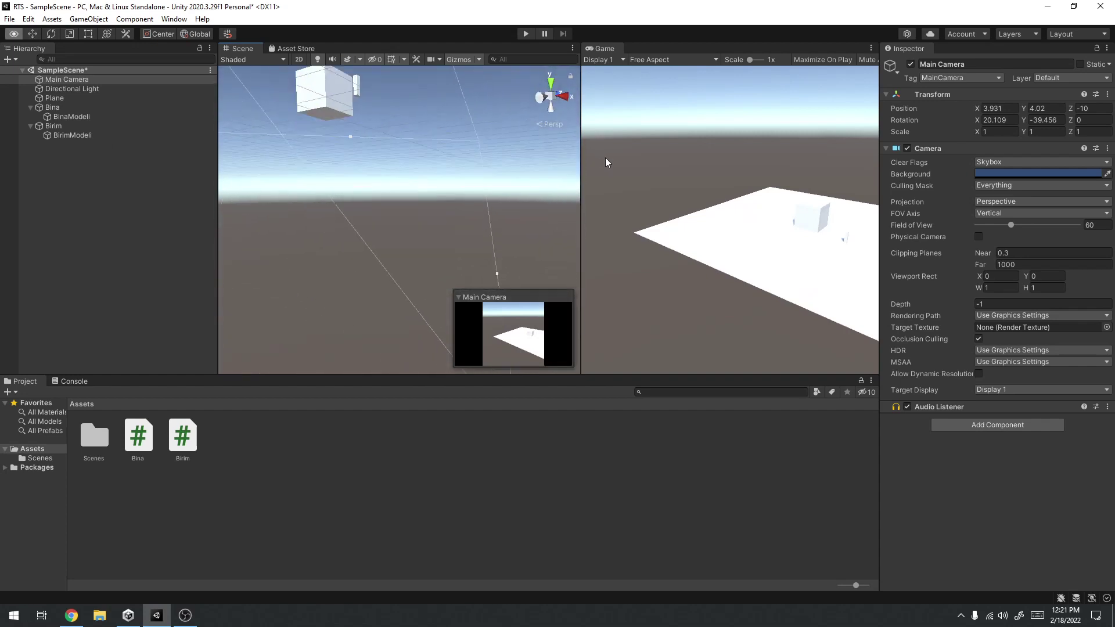
Fine-tune the Main Camera to position 6.59, 6.31, -10 in the perspective scene view.
key("t")
key("f")
key("w")
middle_click_drag(422, 201, 333, 238)
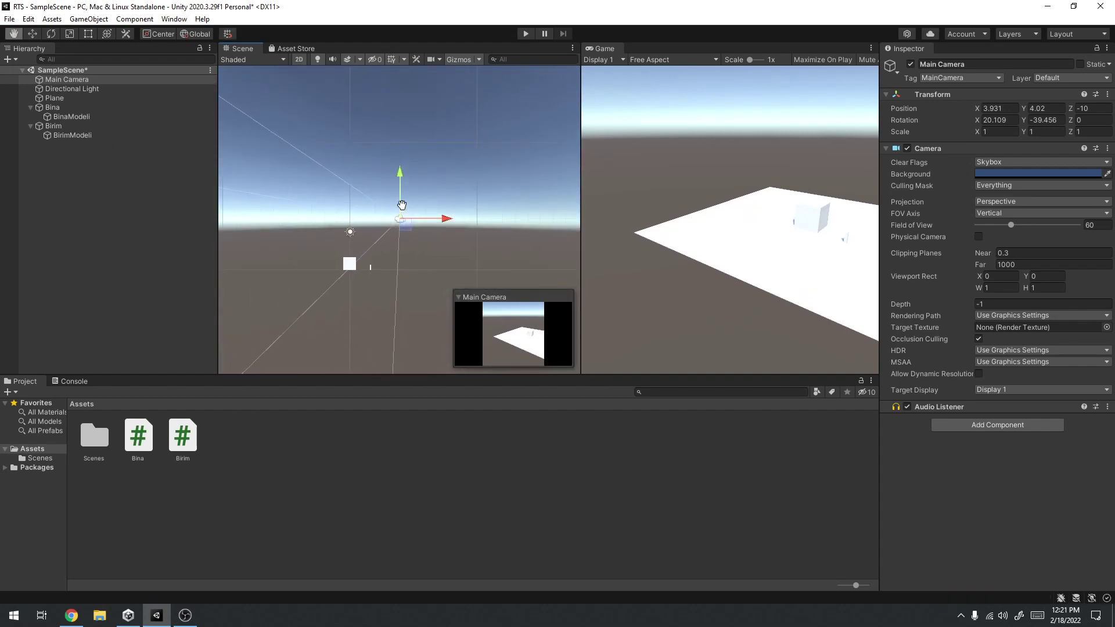
mouse_move(359, 251)
left_mouse_down()
mouse_move(392, 252)
mouse_move(365, 183)
left_mouse_up()
mouse_move(430, 207)
middle_mouse_down()
mouse_move(343, 217)
mouse_move(429, 239)
middle_mouse_up()
left_click(295, 57)
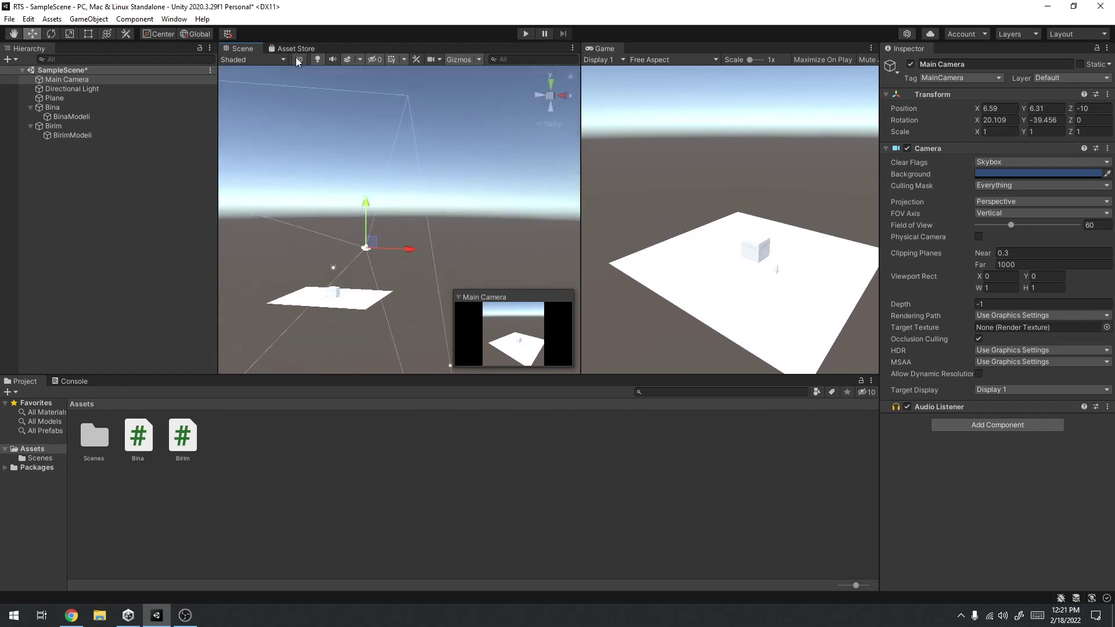
mouse_move(409, 221)
left_mouse_down("alt")
mouse_move(333, 257)
mouse_move(248, 266)
left_mouse_up("alt")
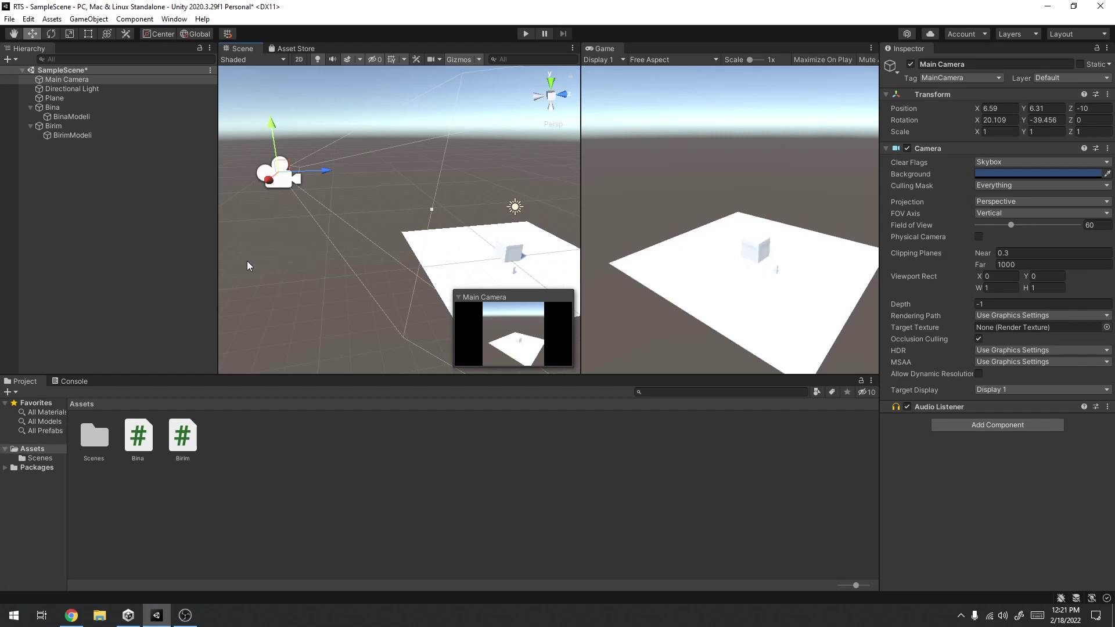
right_click(303, 503)
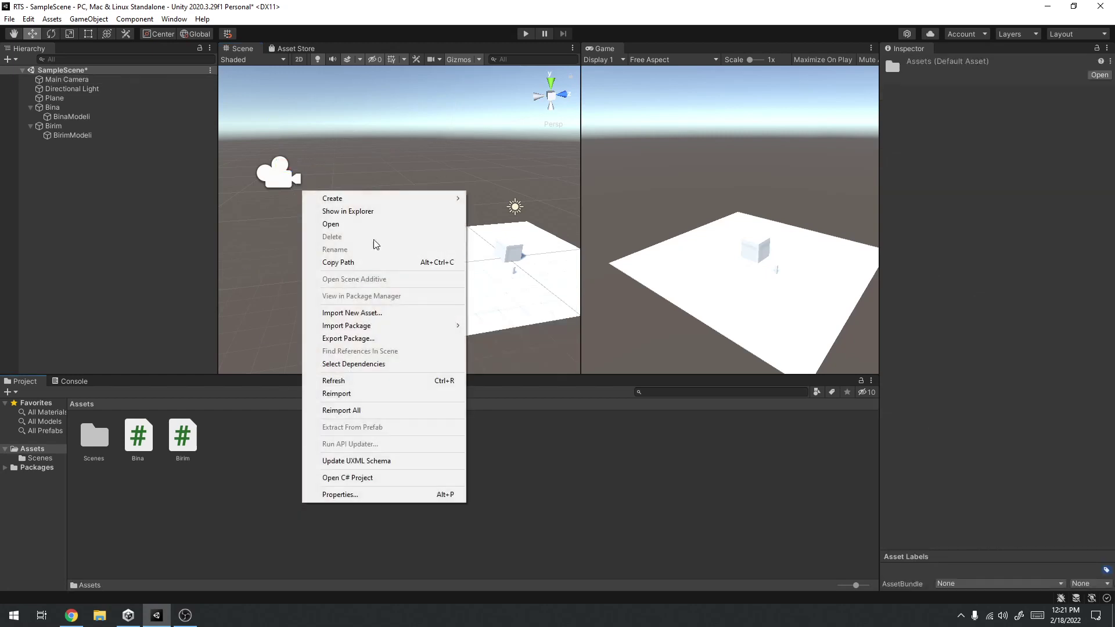
Create a material named Normal and apply it to the ground plane.
mouse_move(383, 193)
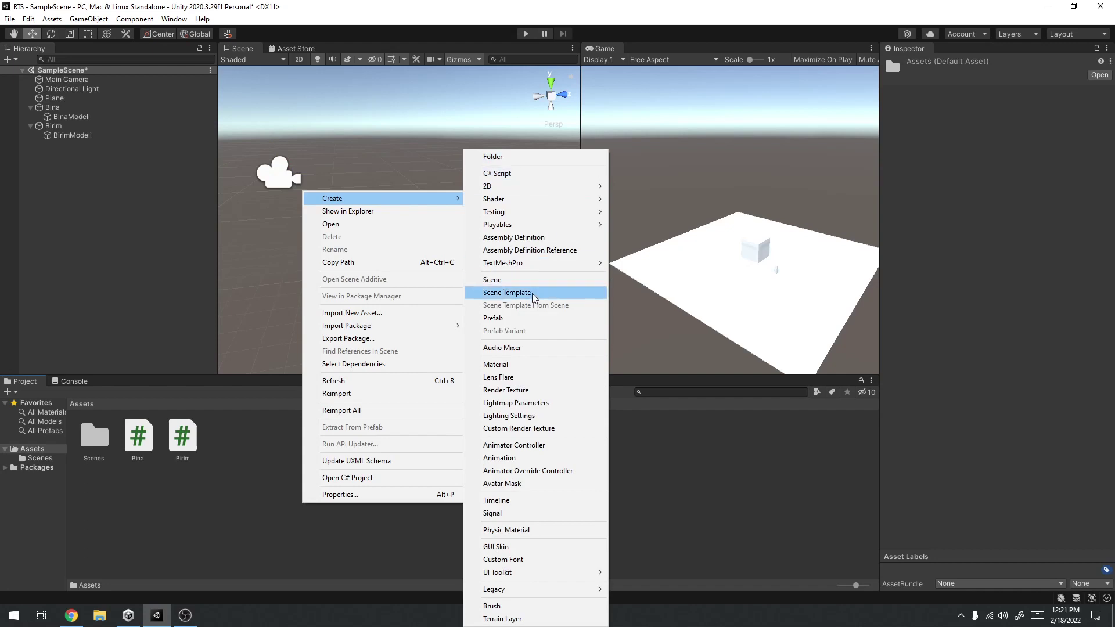
left_click(514, 366)
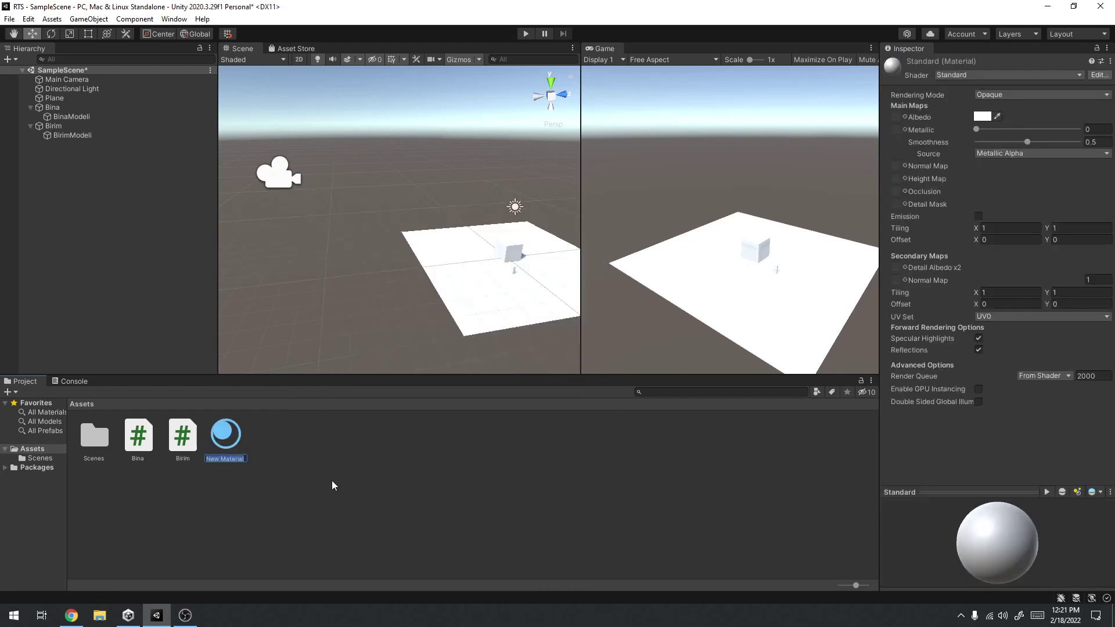
type("S")
type("ormal")
key("Return")
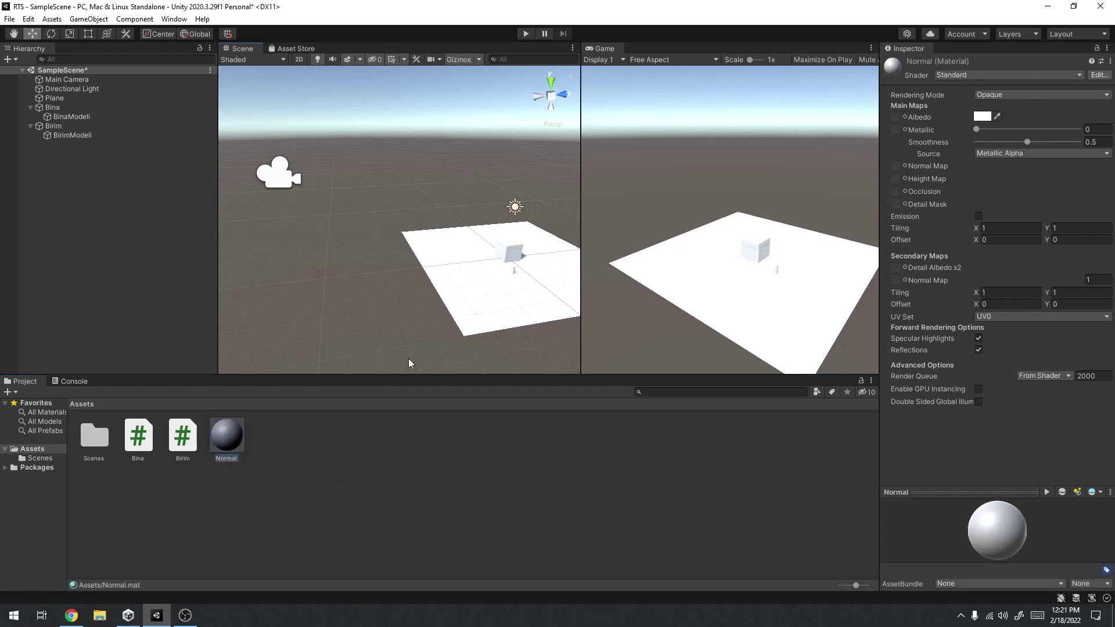
mouse_move(248, 435)
left_mouse_down()
mouse_move(552, 242)
mouse_move(513, 254)
left_mouse_up()
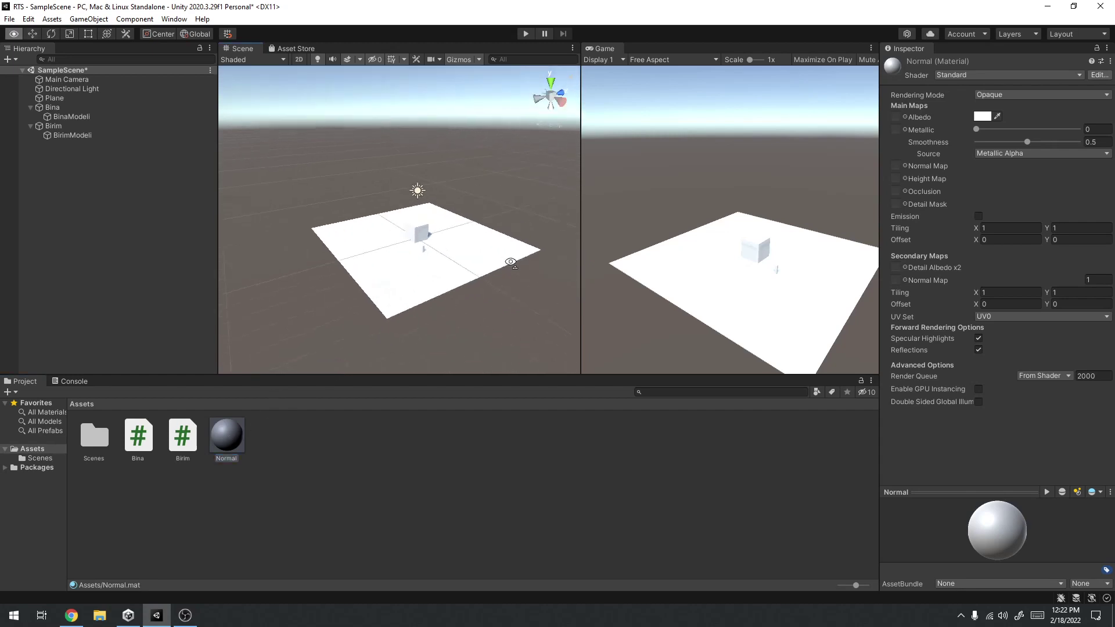
Set Normal's albedo to dark blue 335566 and apply it to the small unit.
left_click(982, 117)
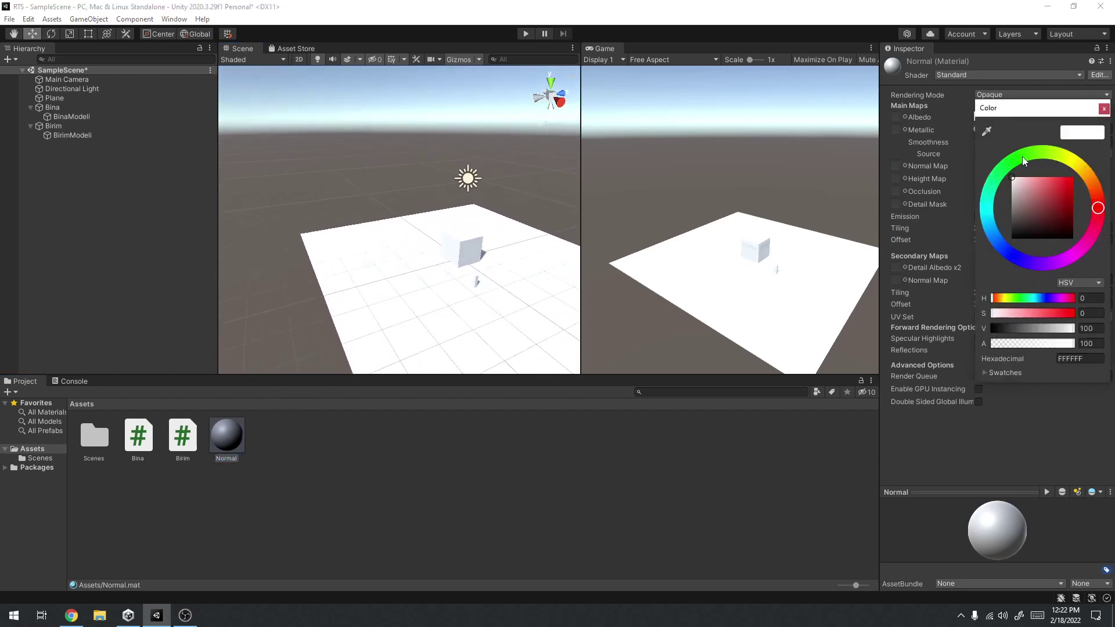
left_click(982, 227)
left_click_drag(1044, 197, 1044, 215)
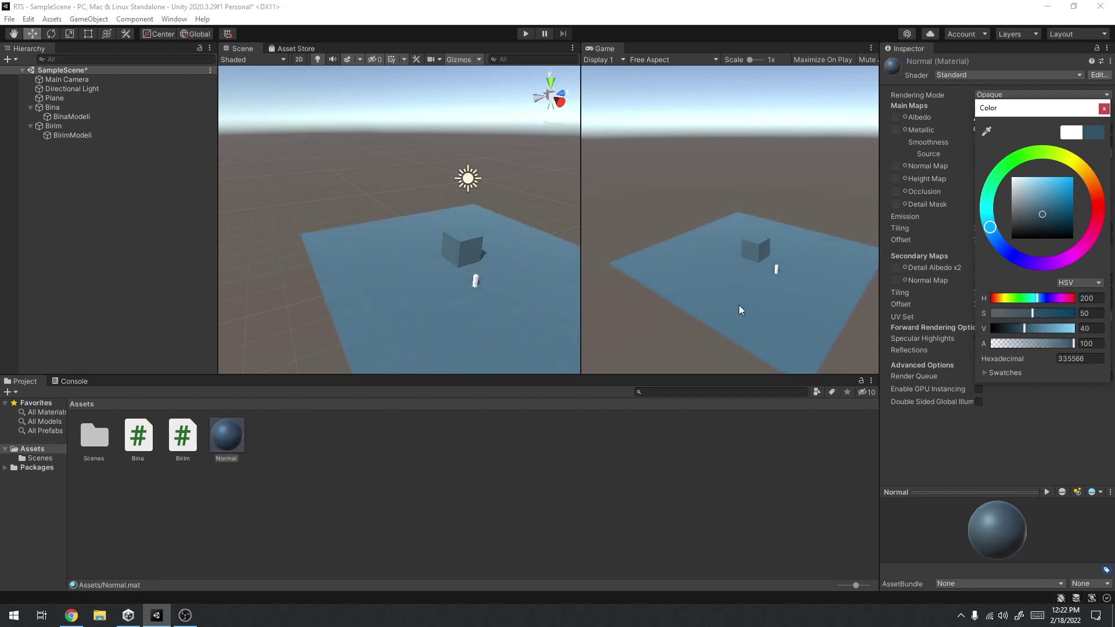
left_click(329, 455)
left_click_drag(225, 437, 487, 353)
left_click_drag(491, 300, 475, 281)
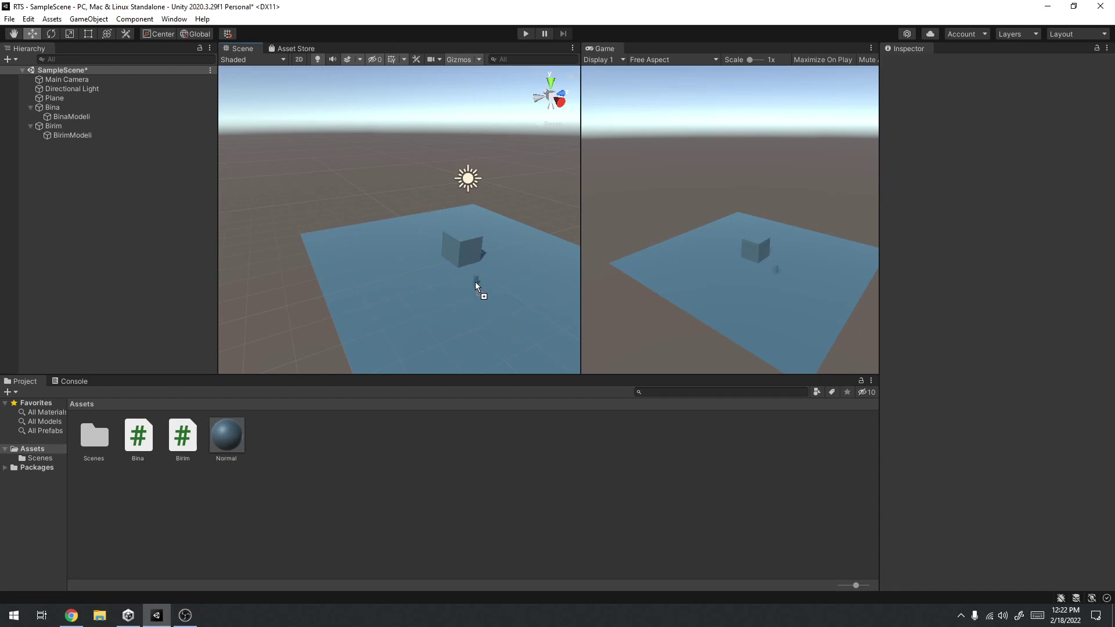
Create a new material named Zemin and apply it to the ground plane.
right_click(309, 455)
mouse_move(386, 152)
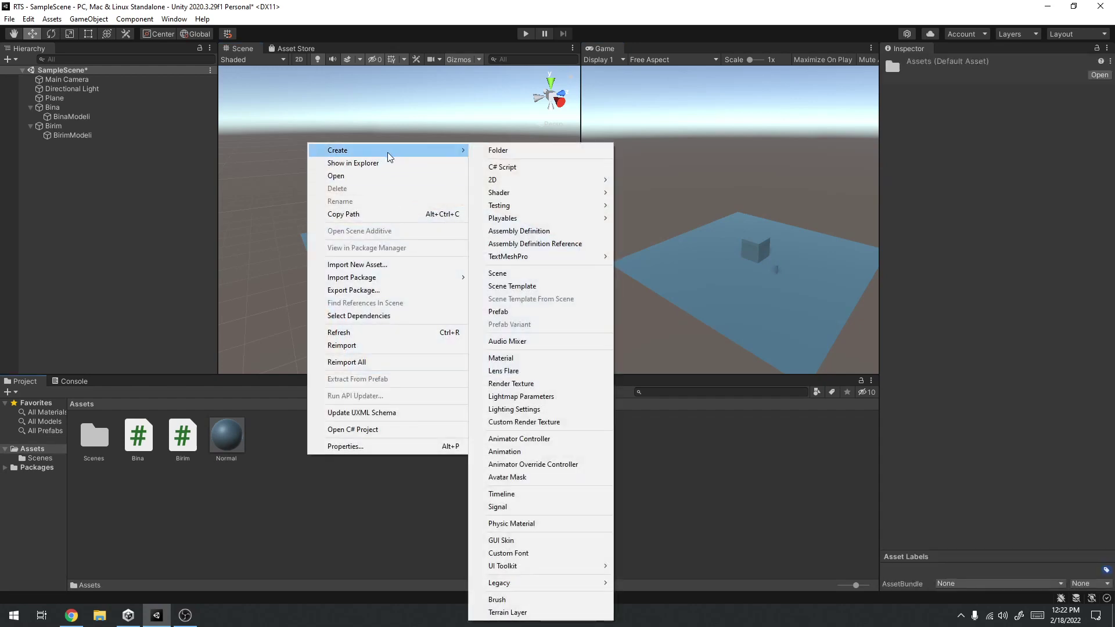
left_click(534, 360)
type("Zemin")
key("Return")
left_click_drag(284, 445, 418, 313)
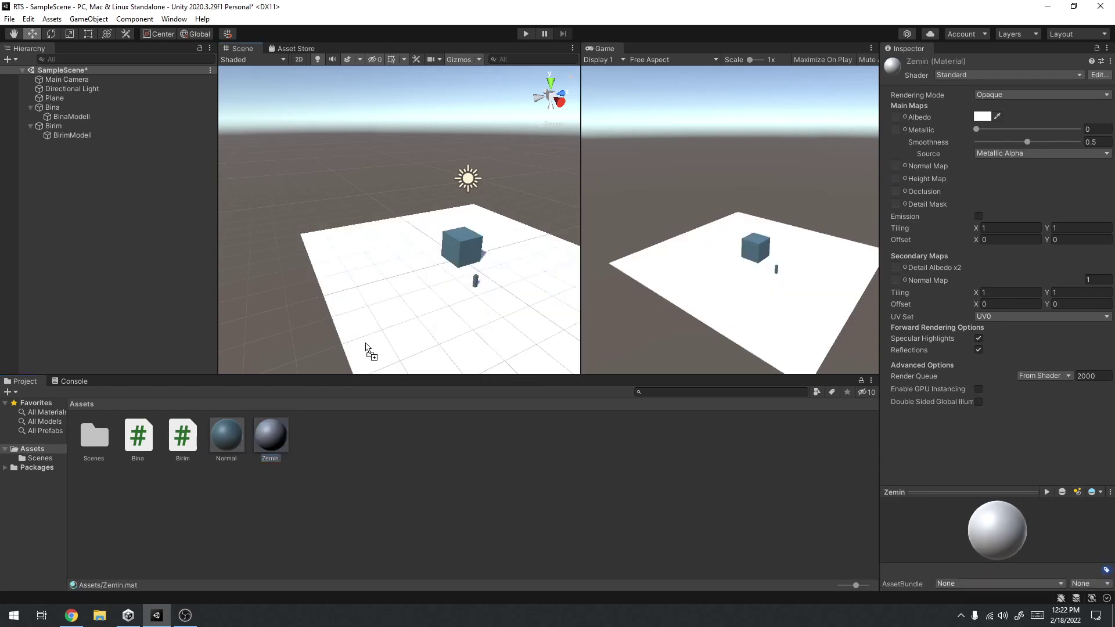
Set Zemin's albedo colour to a pale green.
left_click(982, 116)
left_click(1022, 155)
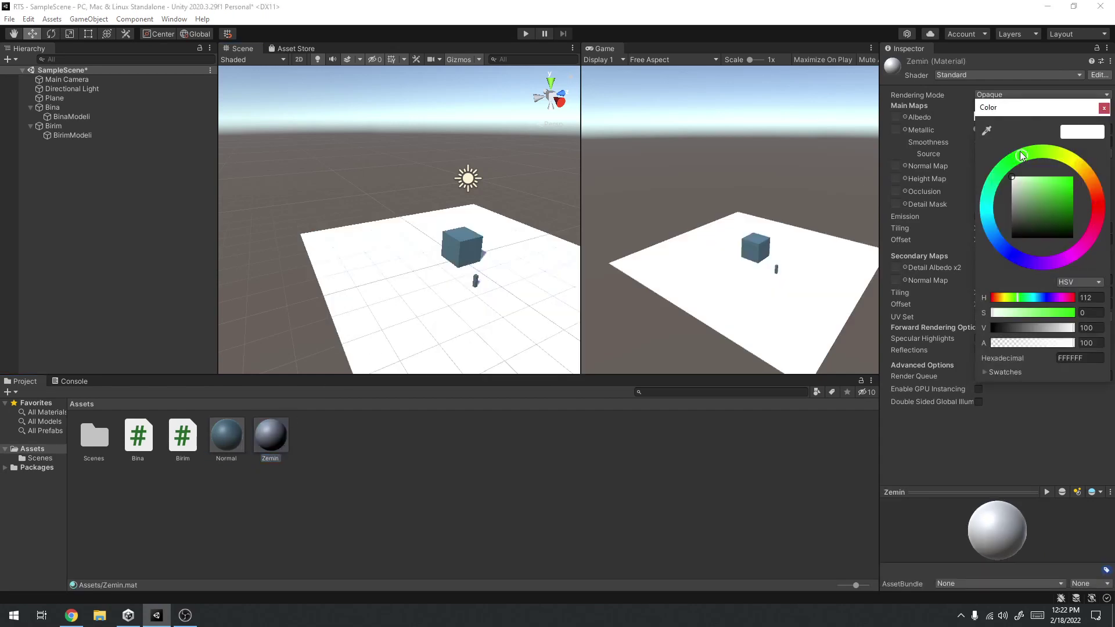
left_click_drag(1027, 201, 1023, 208)
left_click(670, 461)
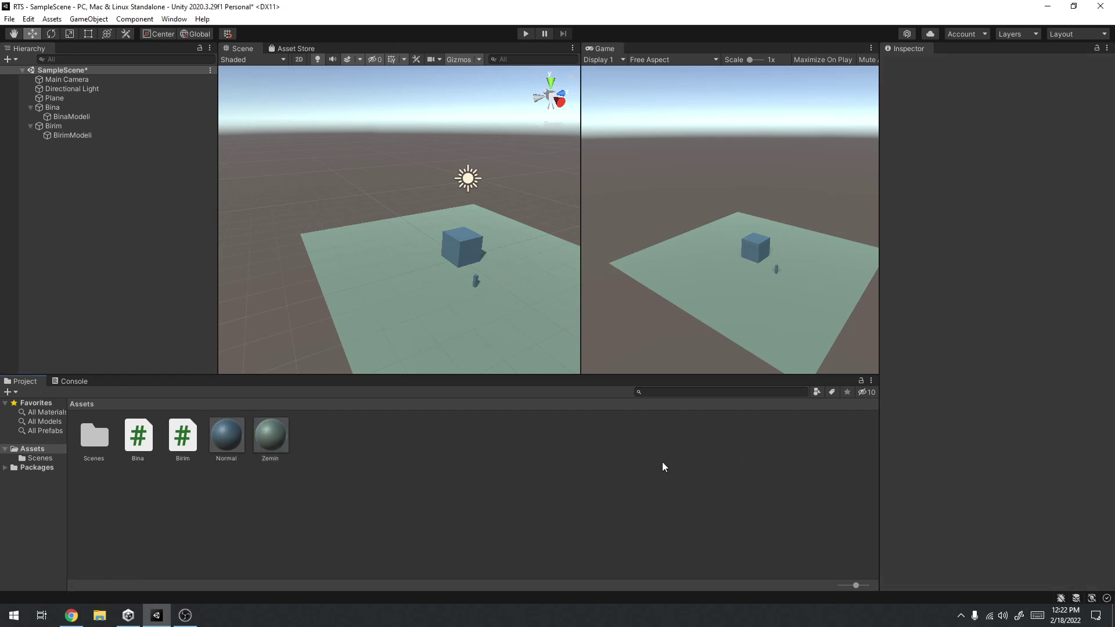
Create a new material named Secili in Assets.
right_click(457, 493)
mouse_move(503, 190)
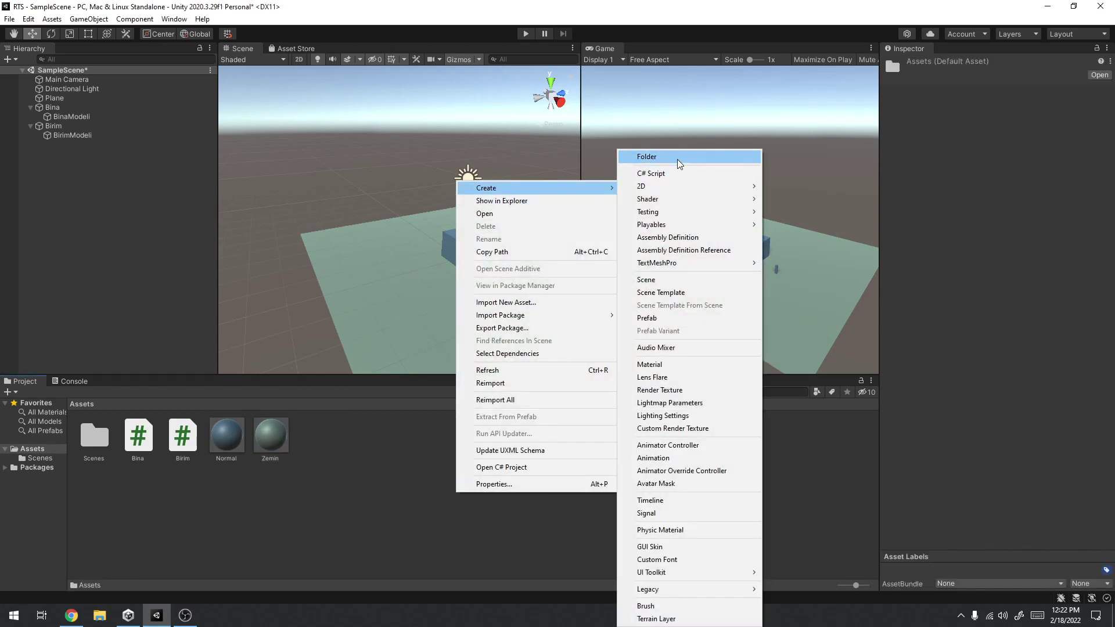
left_click(659, 365)
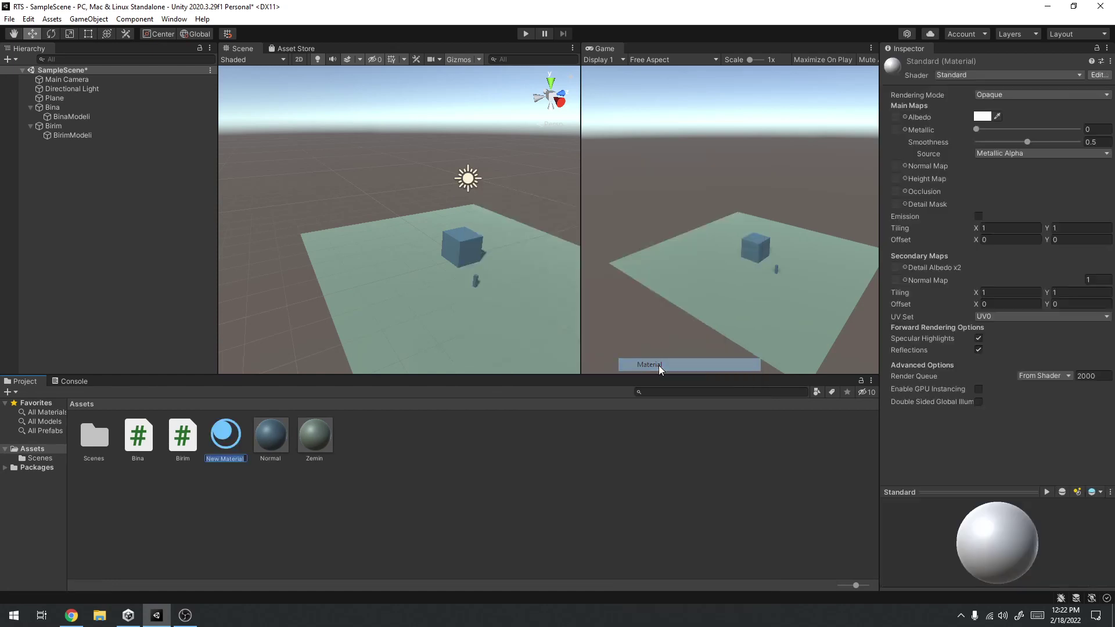
type("Secili")
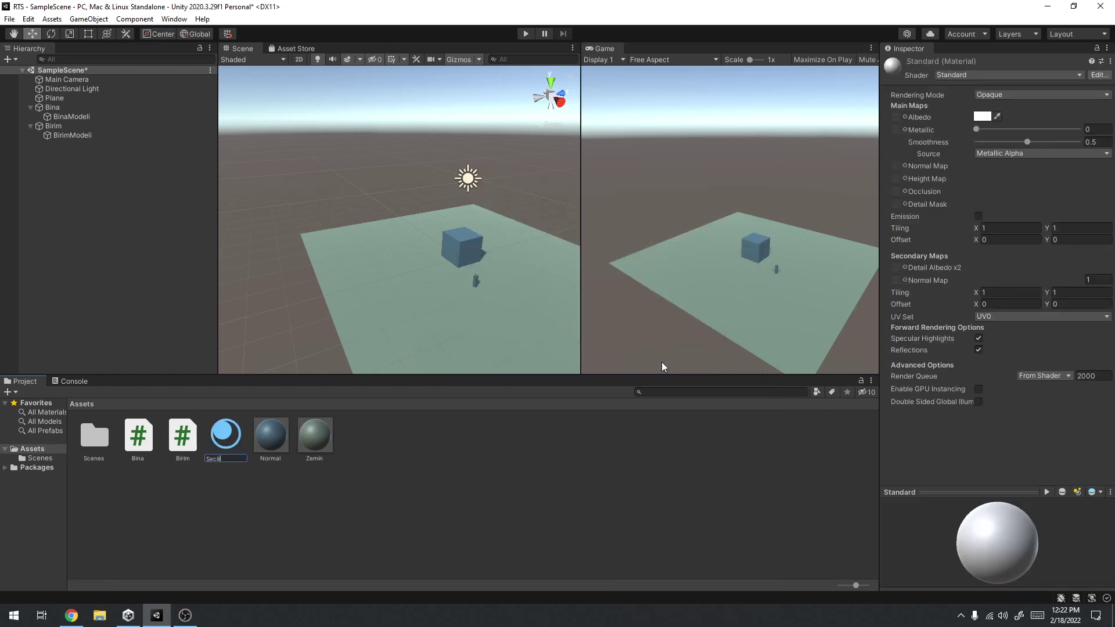
key("Return")
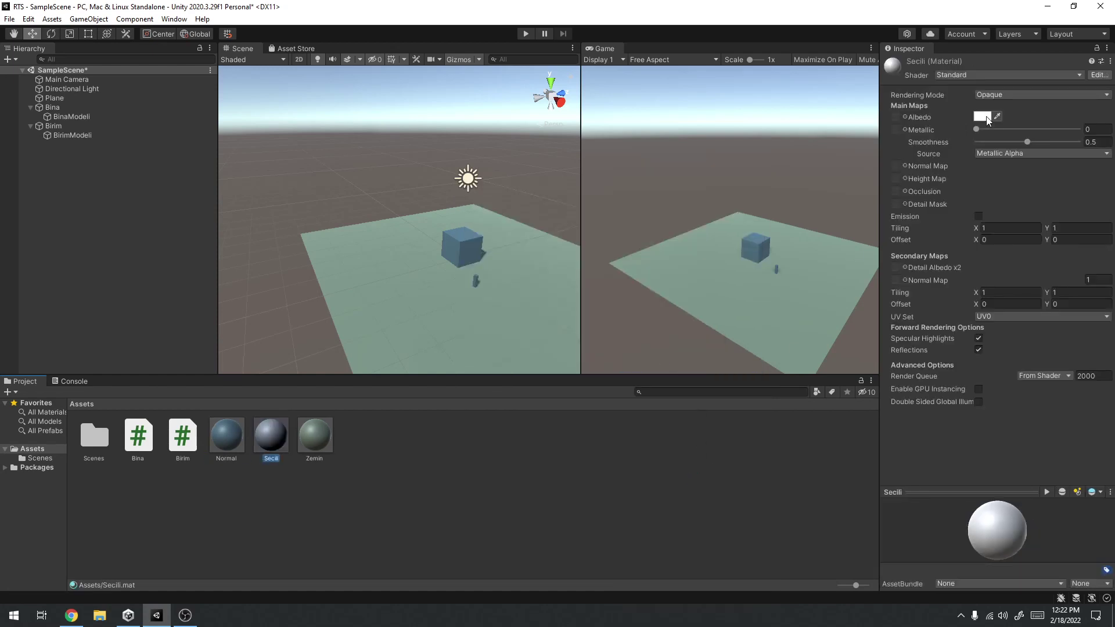
Set Secili's albedo to bright yellow FAFF00, leaving it unapplied to scene objects.
left_click(989, 120)
left_click(1071, 158)
left_click(1073, 177)
left_click_drag(273, 434, 476, 282)
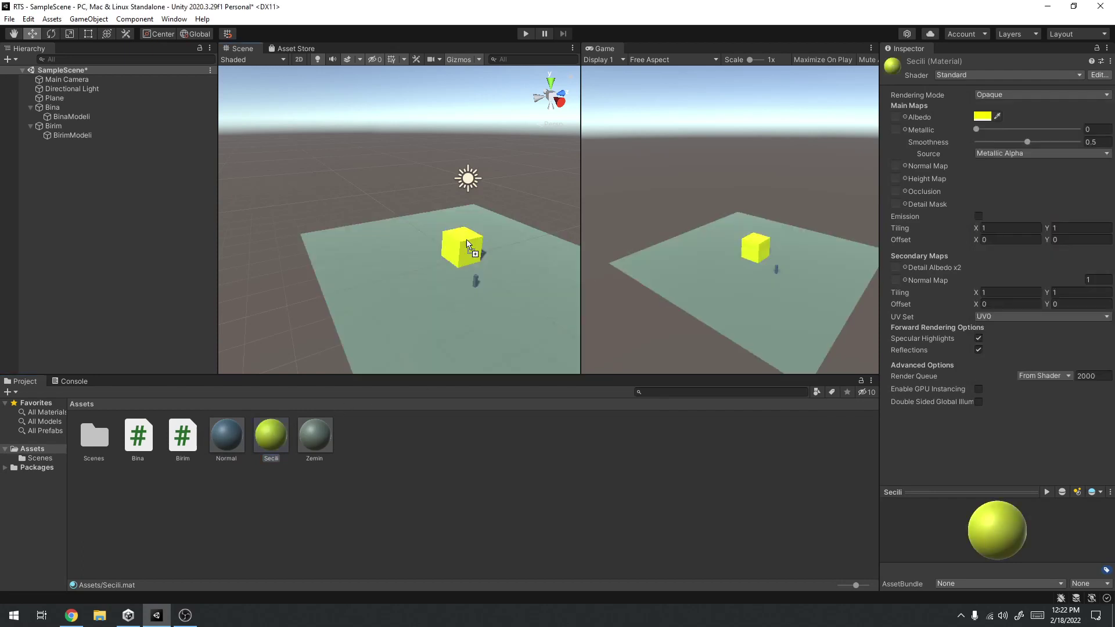
left_click_drag(476, 282, 471, 472)
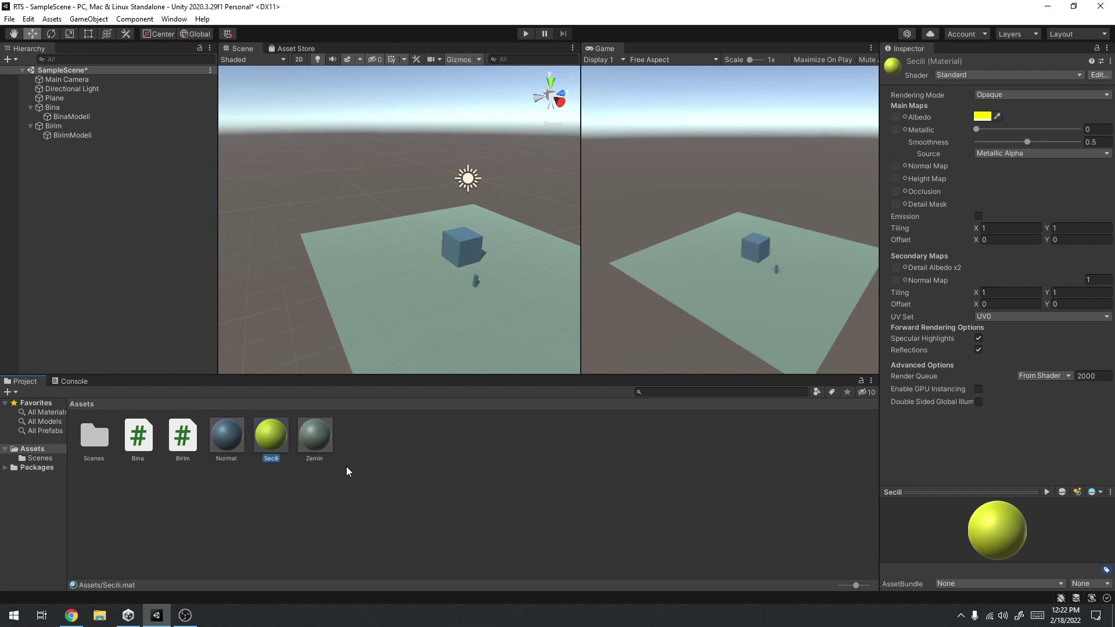
Add an AnaOyun.cs script to Assets and open it in Visual Studio.
right_click(376, 489)
mouse_move(426, 184)
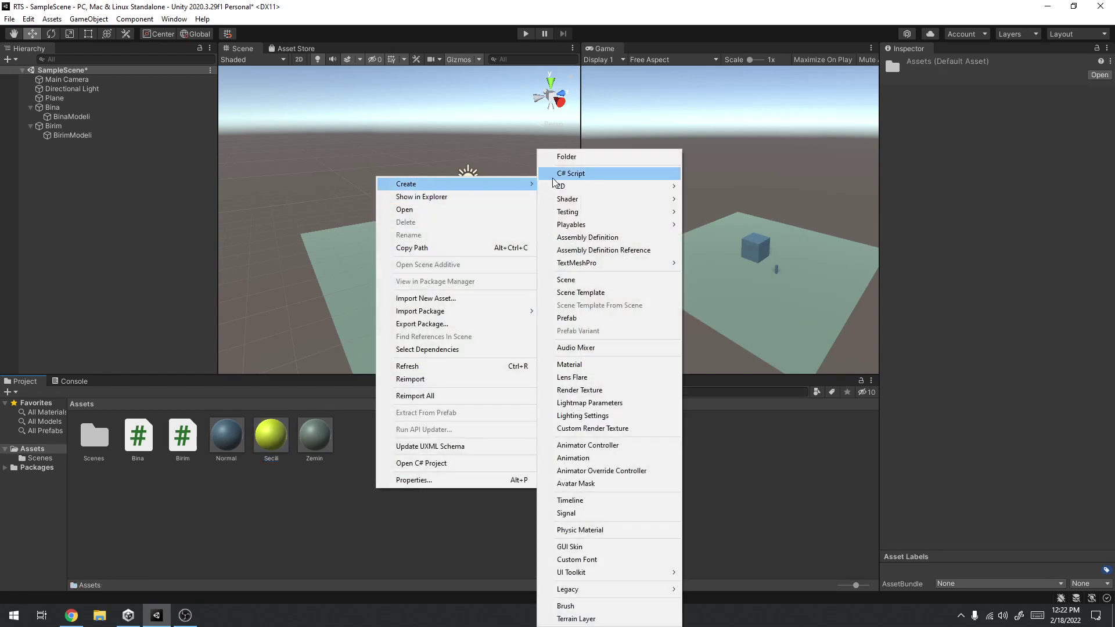
left_click(578, 173)
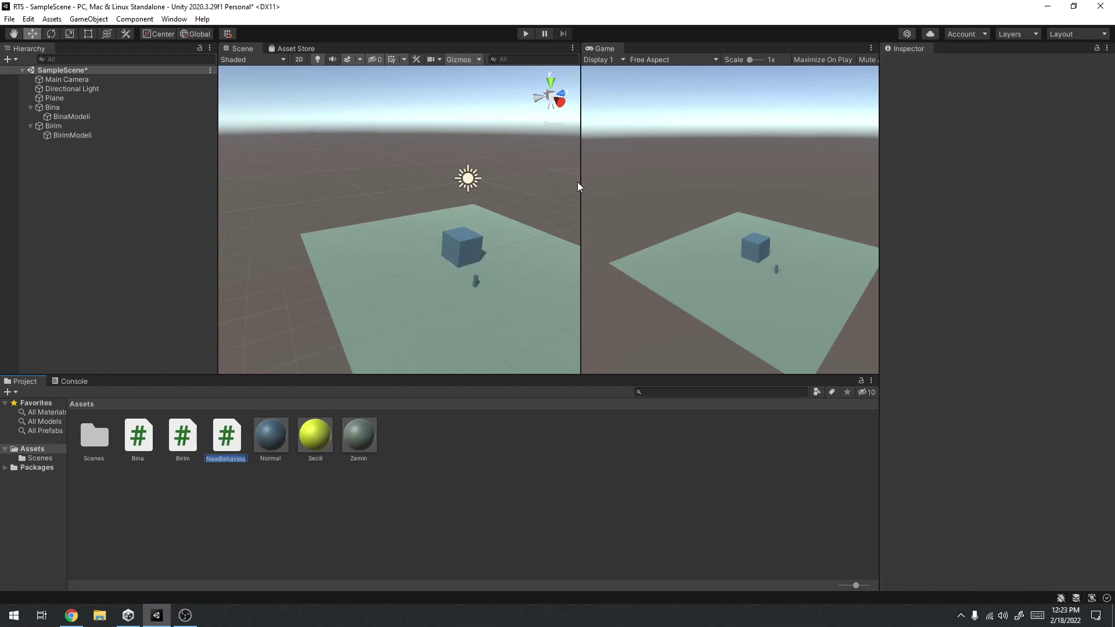
type("AnaOy")
type("un")
key("Return")
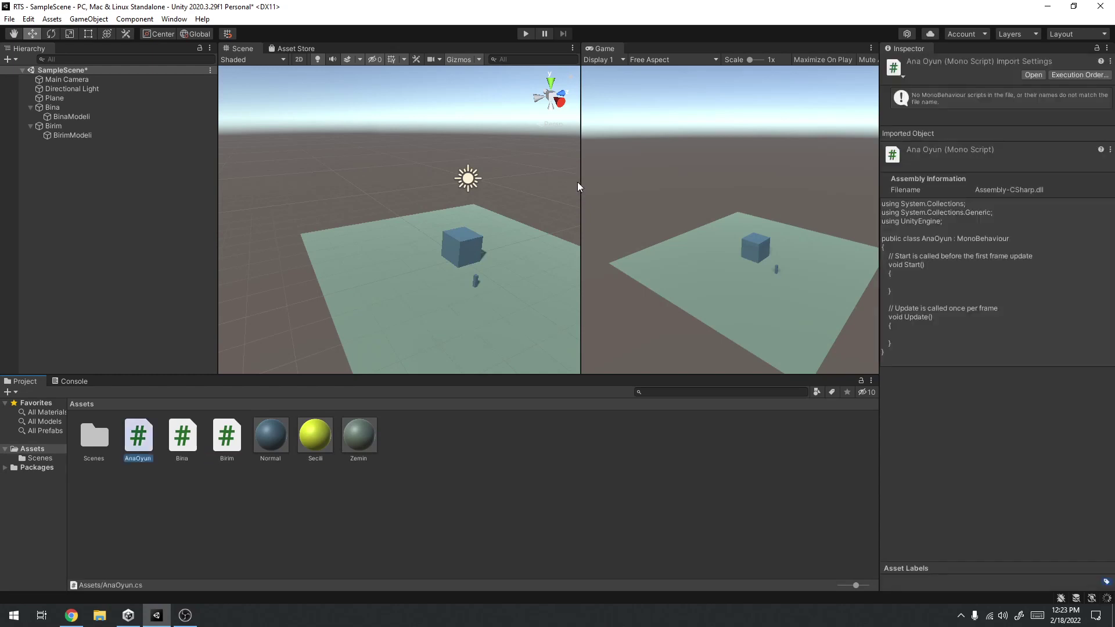
key("Return")
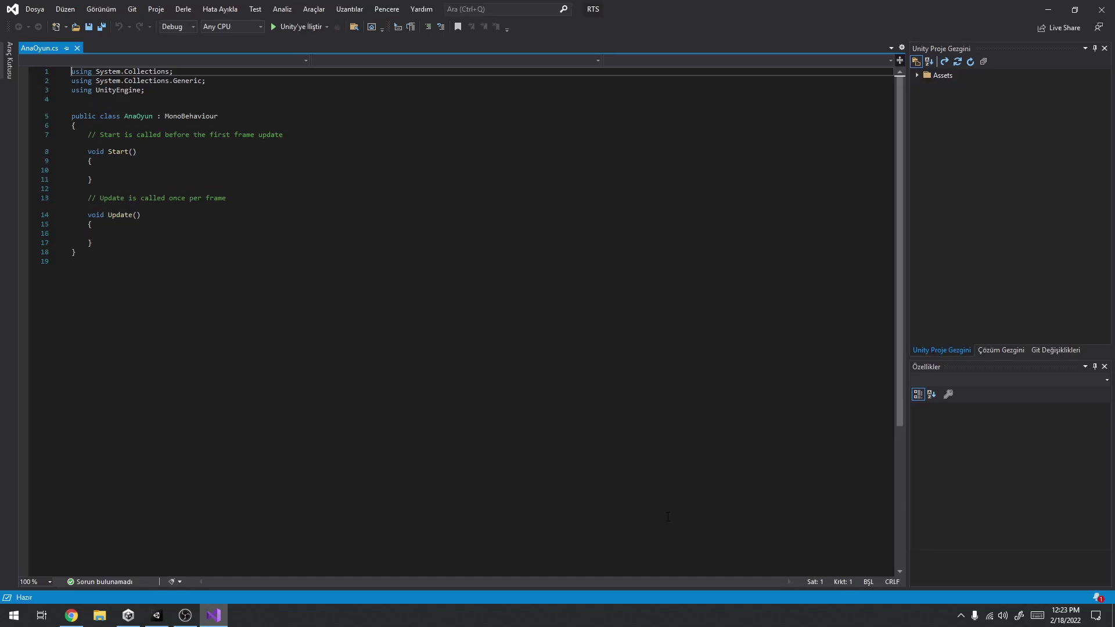
Declare a public Material field named normal in the AnaOyun class.
scroll(103, 132, "up", 2, "ctrl")
scroll(133, 148, "up", 3, "ctrl")
scroll(168, 166, "up", 3, "ctrl")
scroll(197, 180, "up", 2, "ctrl")
left_click(197, 180)
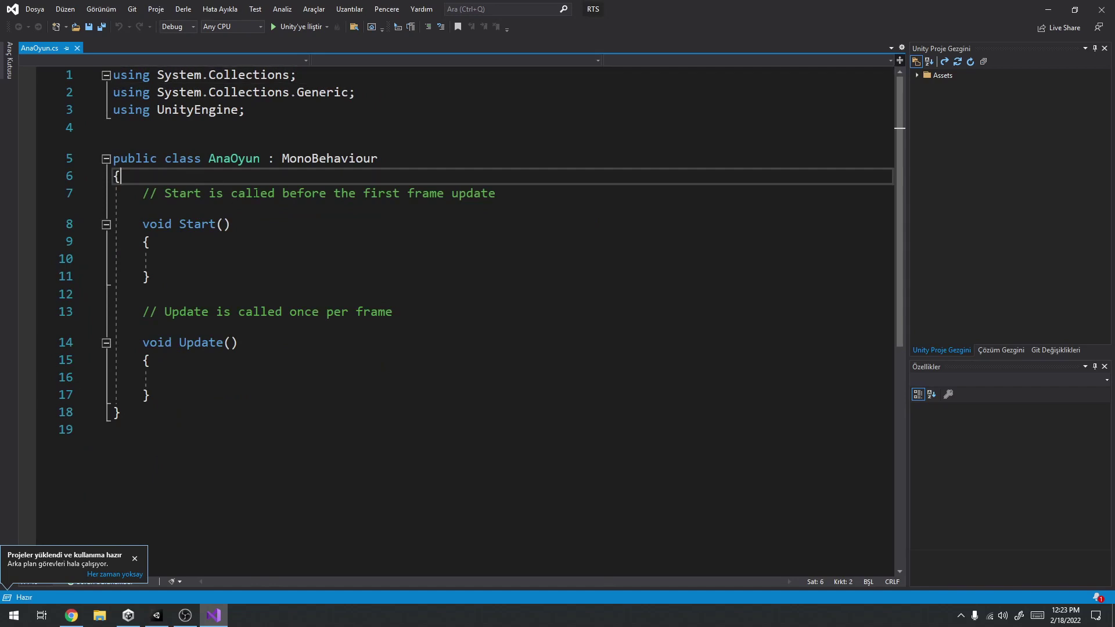
key("Return")
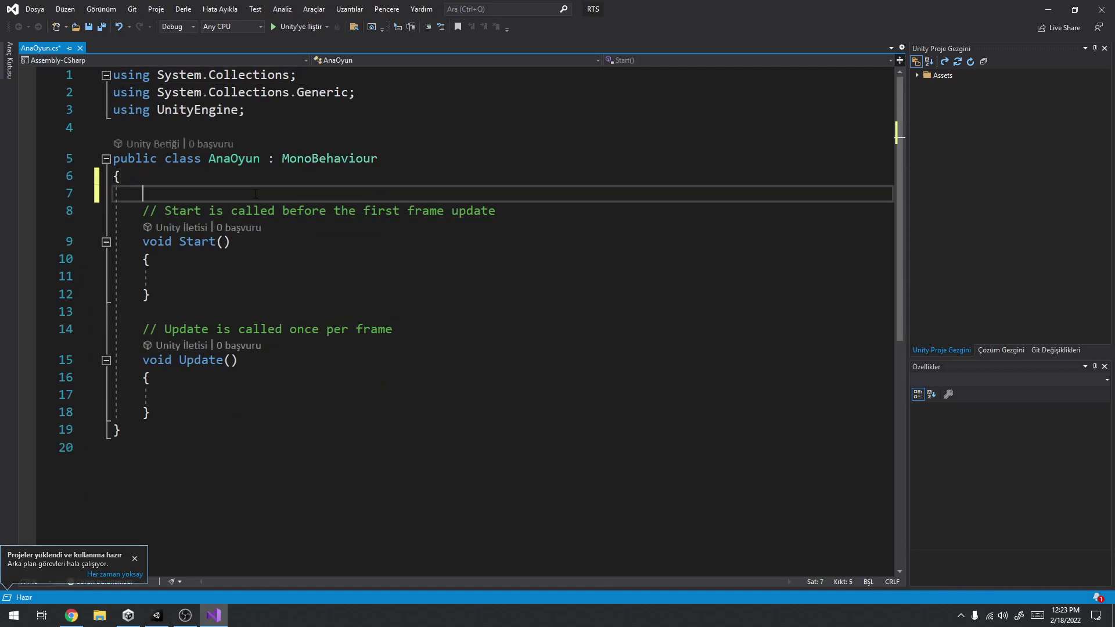
type("P")
key("BackSpace")
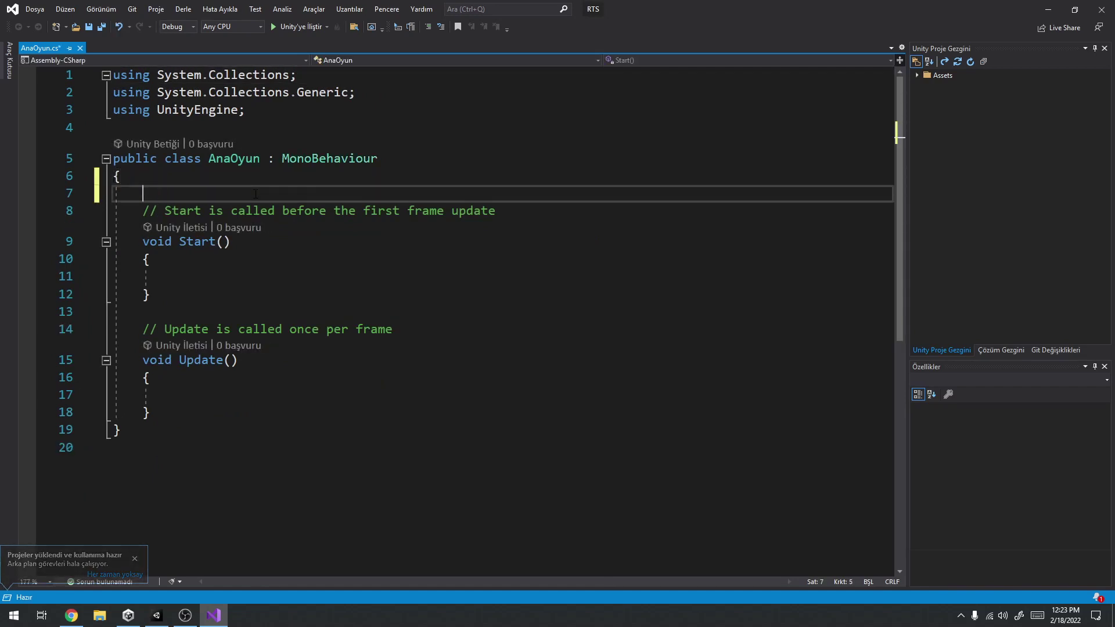
type("public Ma")
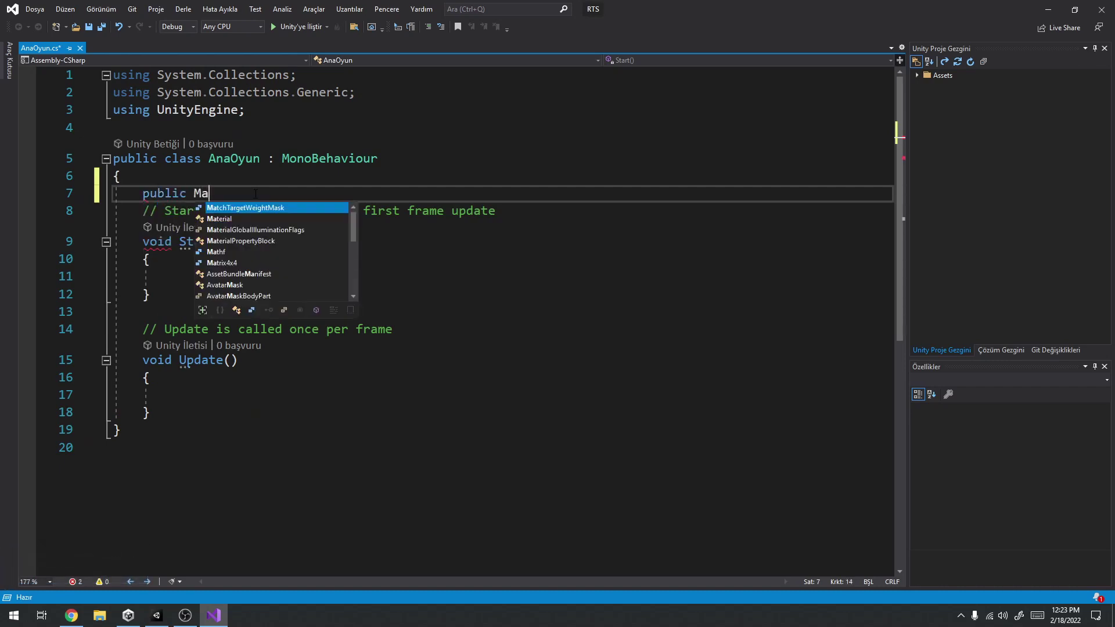
key("Down")
key("space")
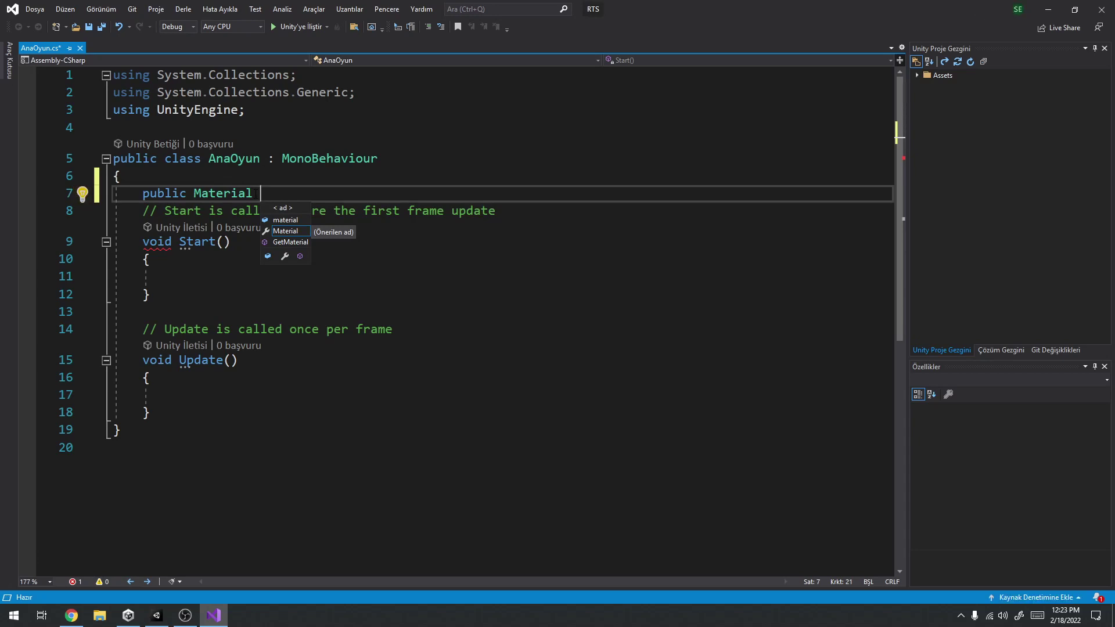
type("normal")
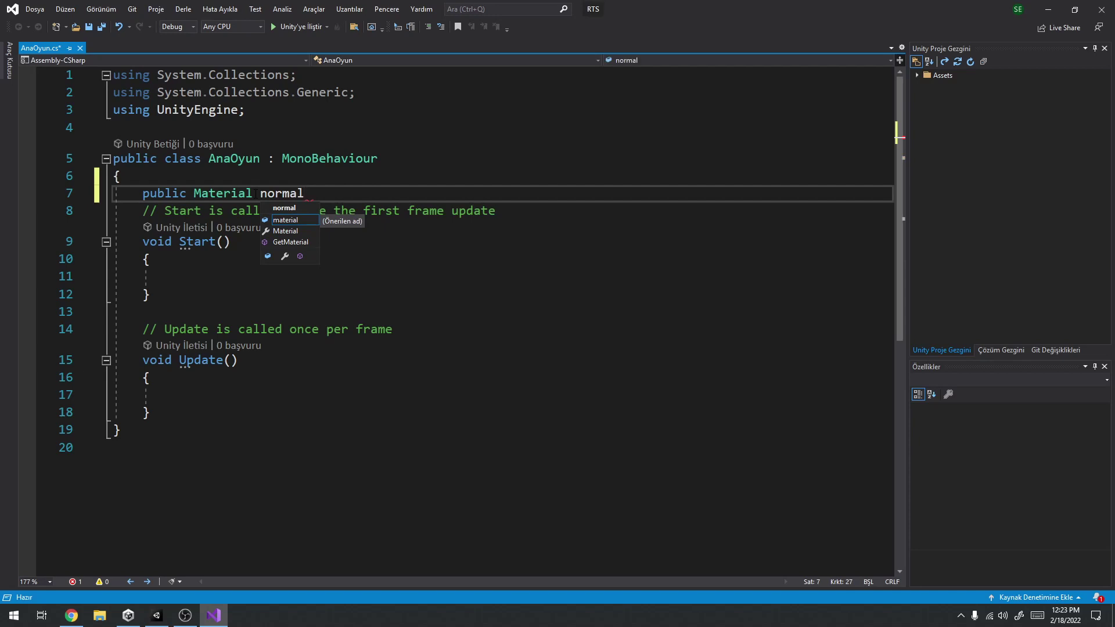
type(";")
Duplicate that line as a second Material field named secili.
key("ctrl+d")
key("Left")
key("ctrl+BackSpace")
type("secili")
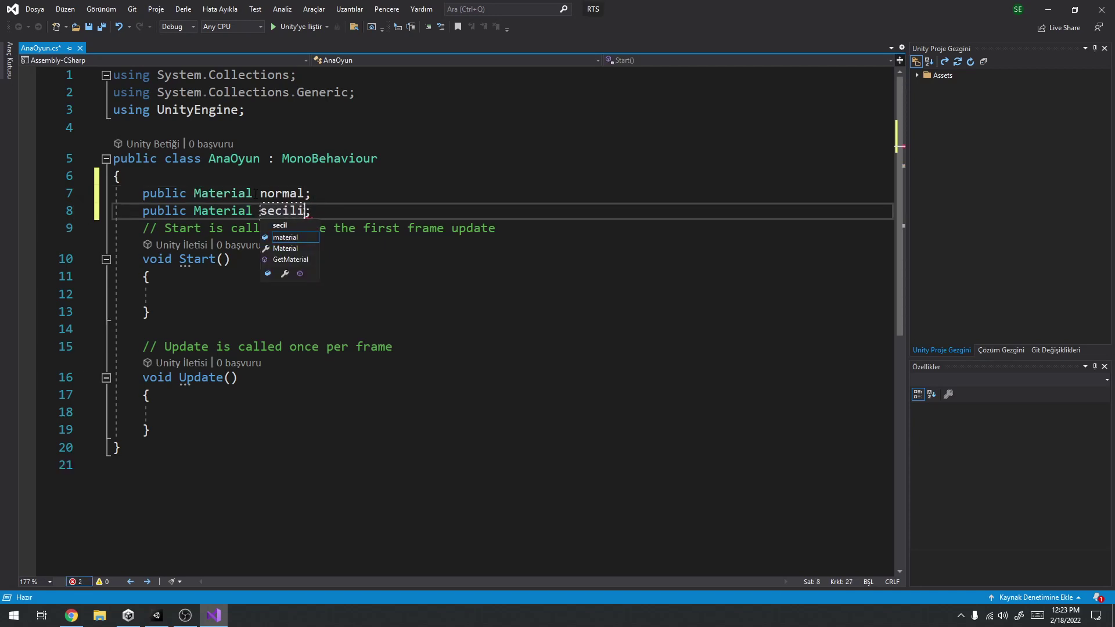
Rename the fields to mat_normal and mat_secili and add a blank line after them.
key("Escape")
key("Up")
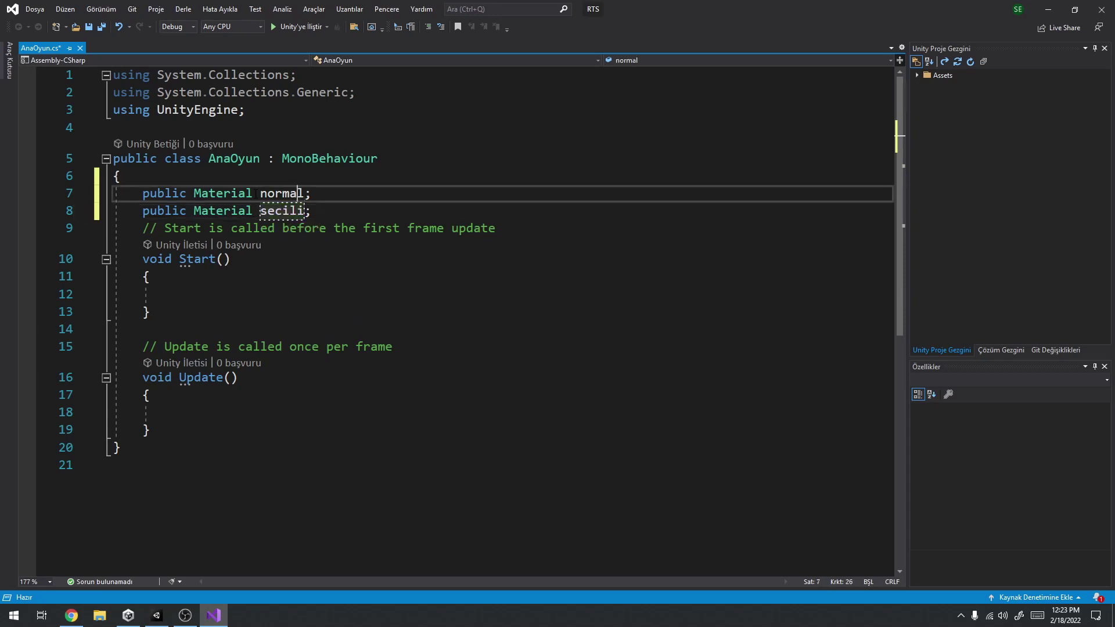
key("Left")
key("Left")
key("Left")
key("Left")
type("m")
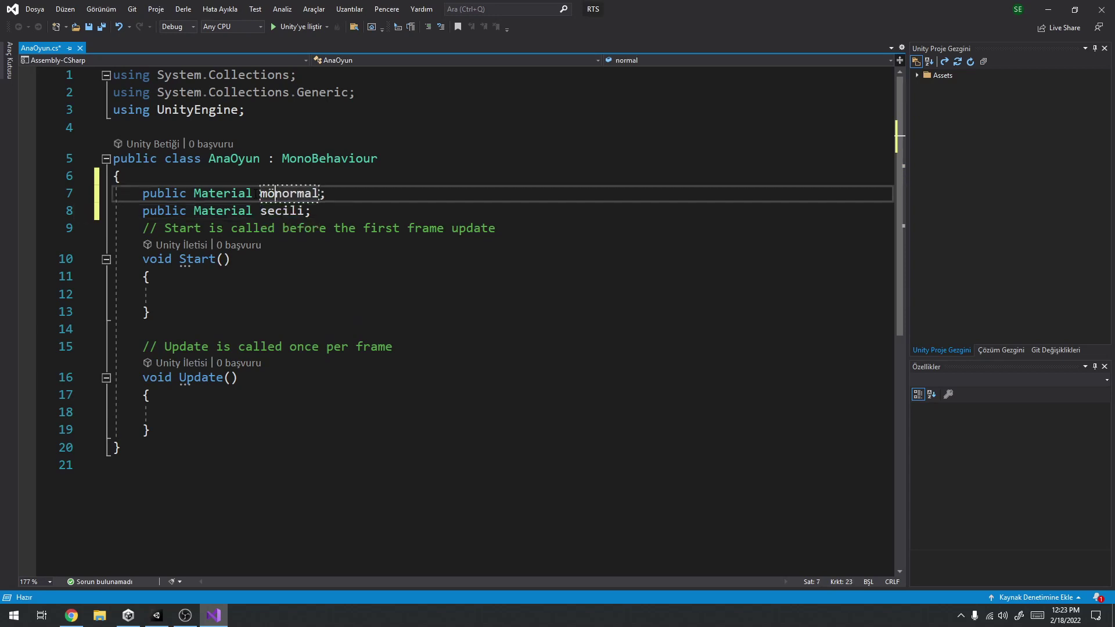
type("at_")
key("Down")
key("Left")
key("Left")
key("Left")
type("mat_")
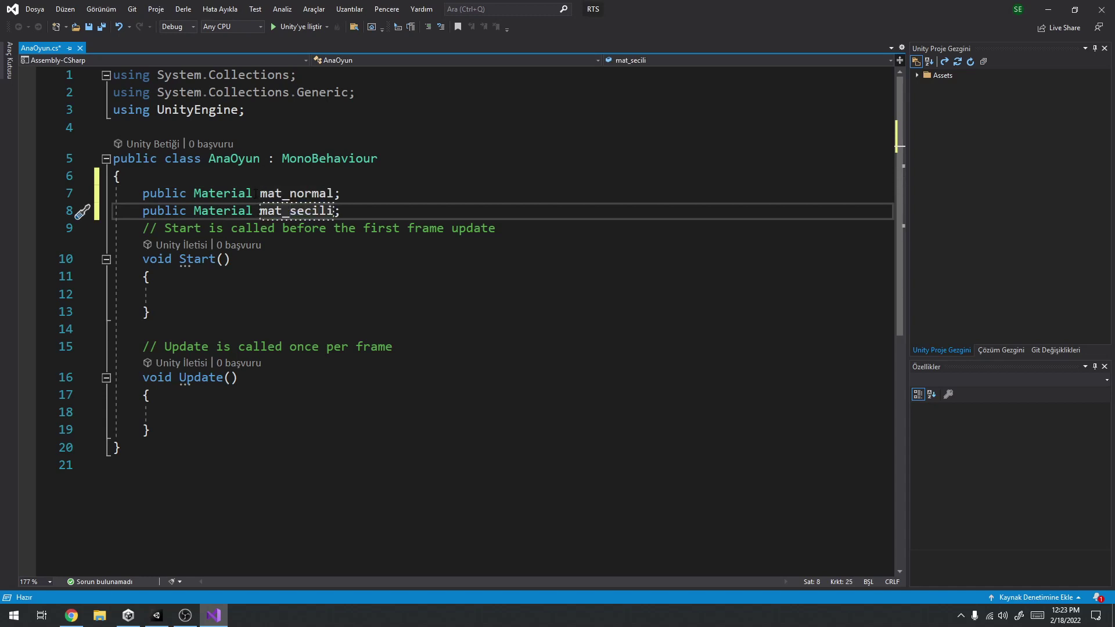
left_click(383, 218)
key("Return")
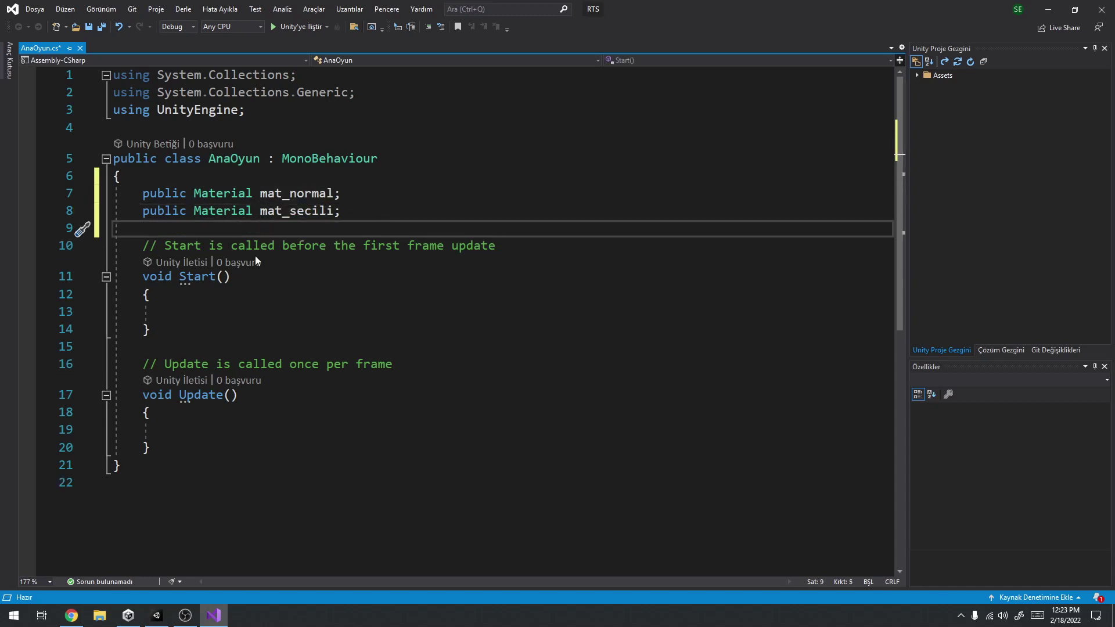
Insert a new indented empty line inside the Update method.
left_click(238, 417)
key("Down")
key("Up")
key("Return")
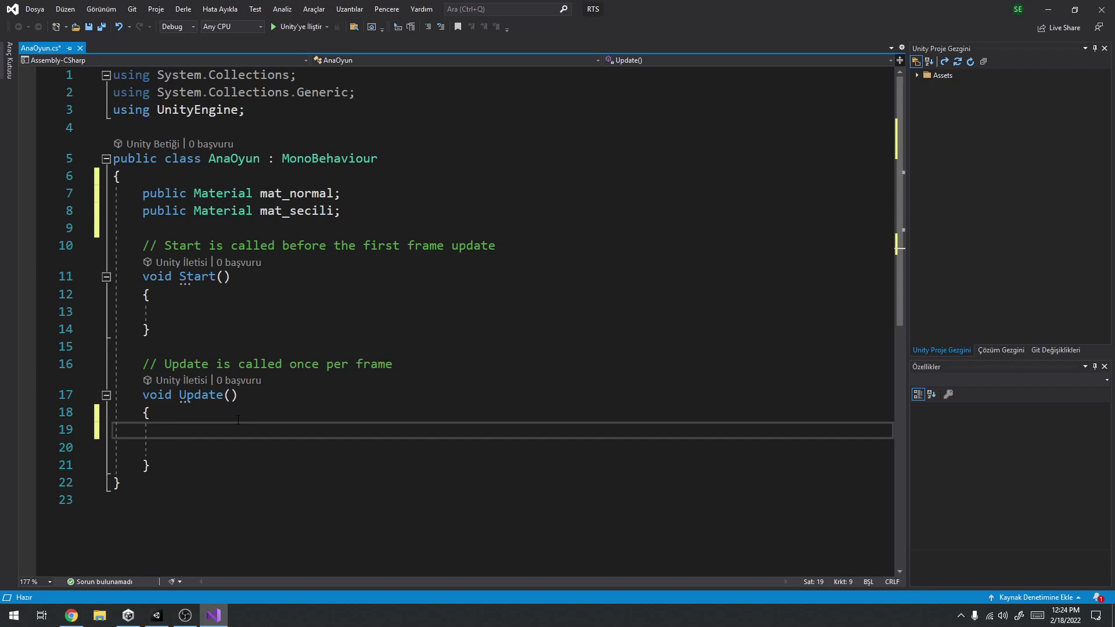
Begin an if statement in Update, drop a test 3 == 2 comparison, and type Input.getmo.
type("if(")
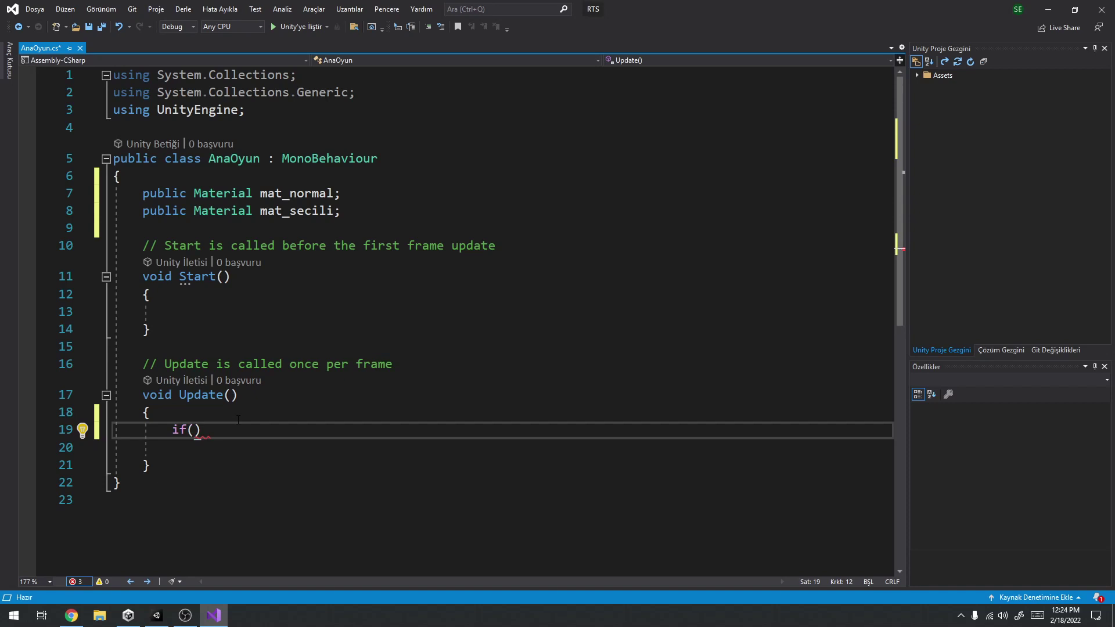
type("3 == 2")
key("BackSpace")
type("d")
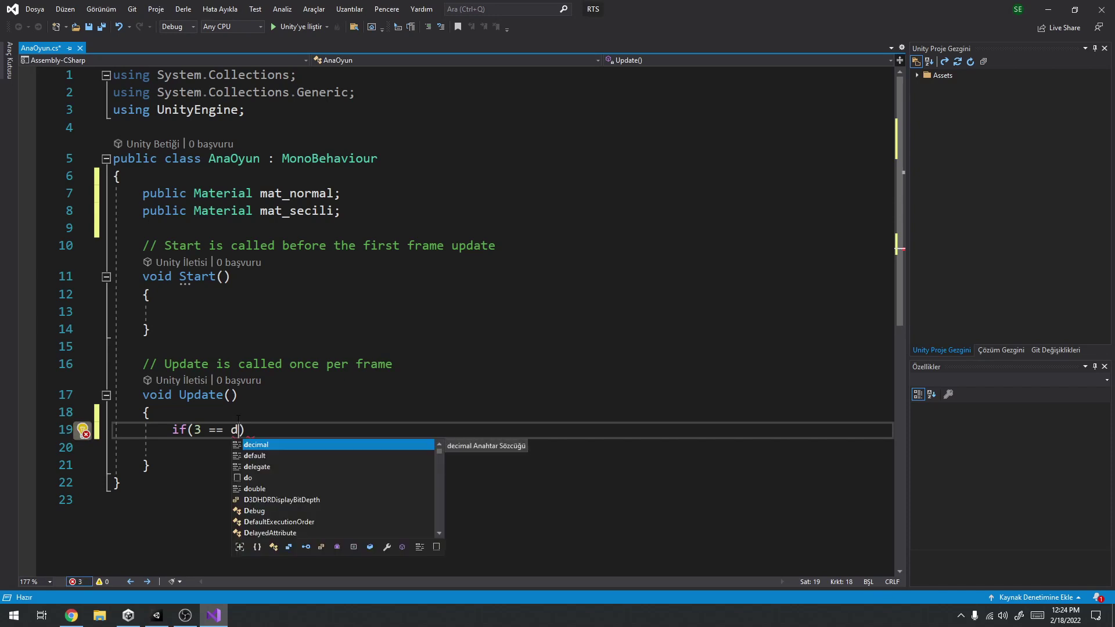
key("BackSpace")
key("BackSpace")
key("BackSpace")
key("BackSpace")
key("BackSpace")
key("BackSpace")
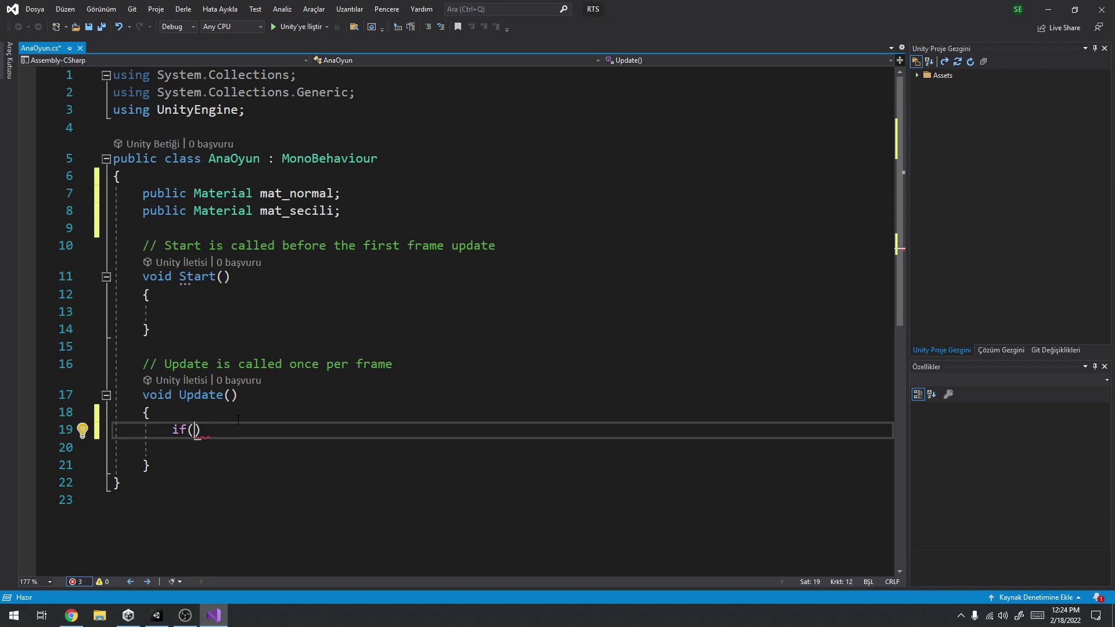
type("Inpu")
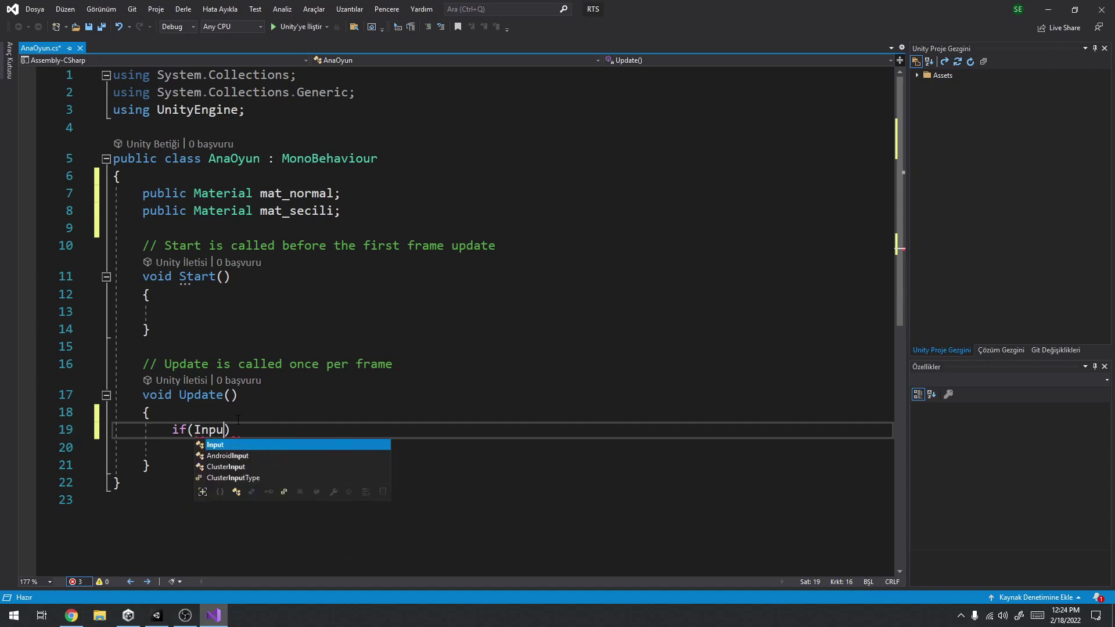
type("t")
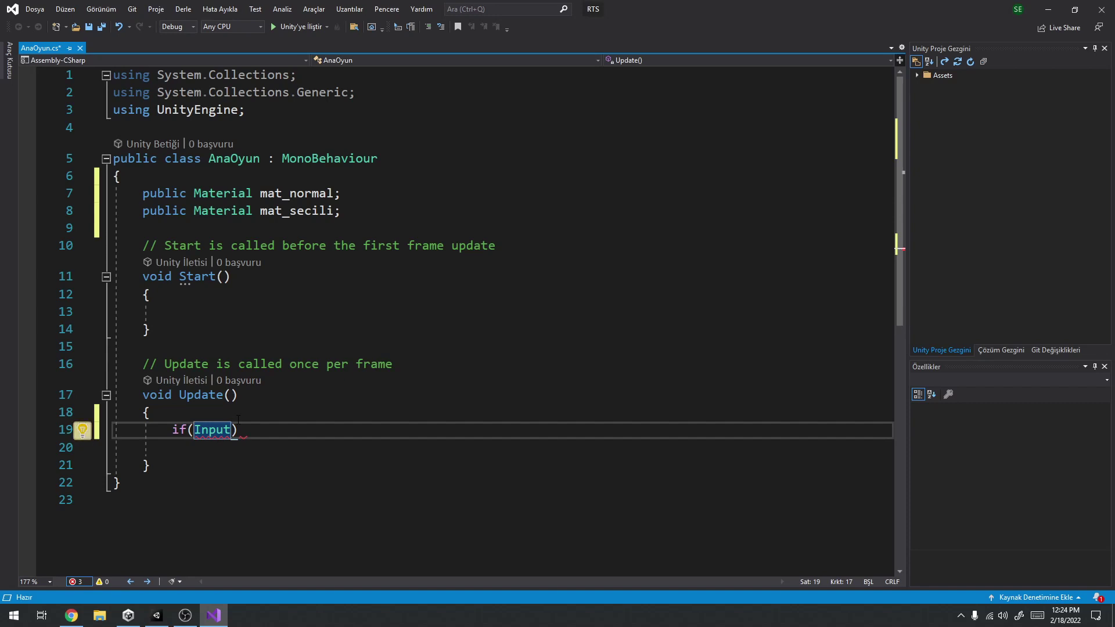
type(".")
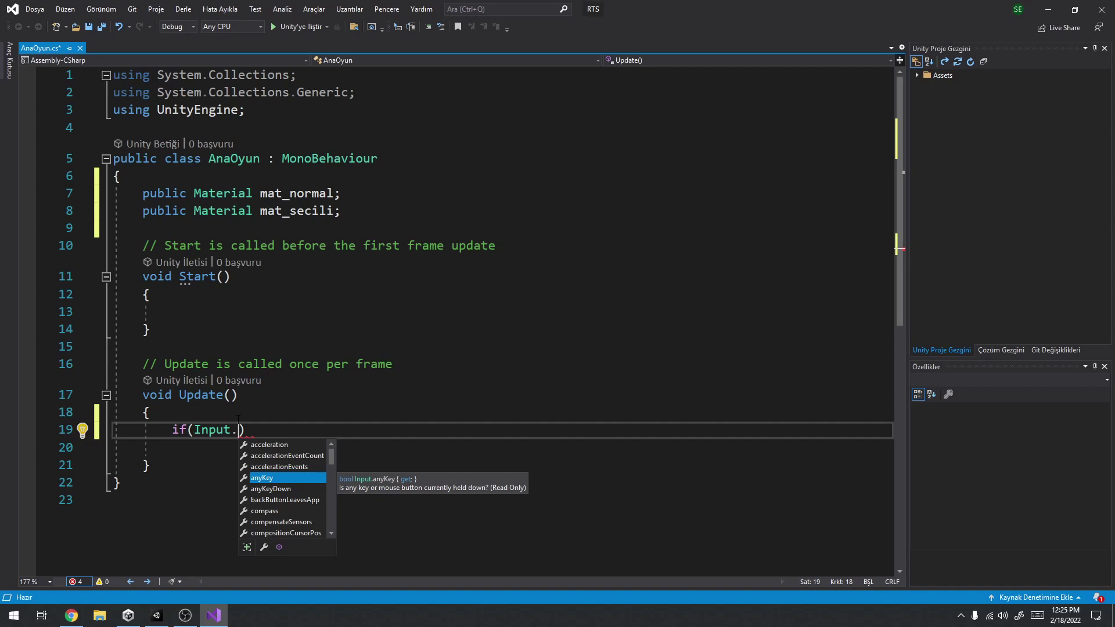
type("getmo")
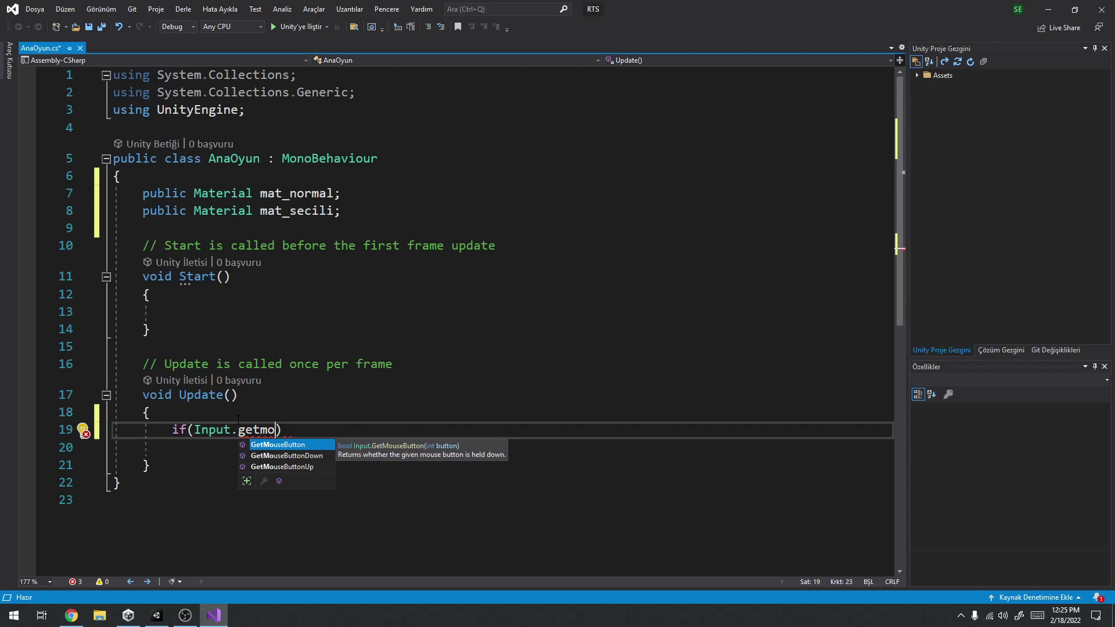
Complete the condition as if (Input.GetMouseButtonDown(0)) with an empty brace block.
key("Down")
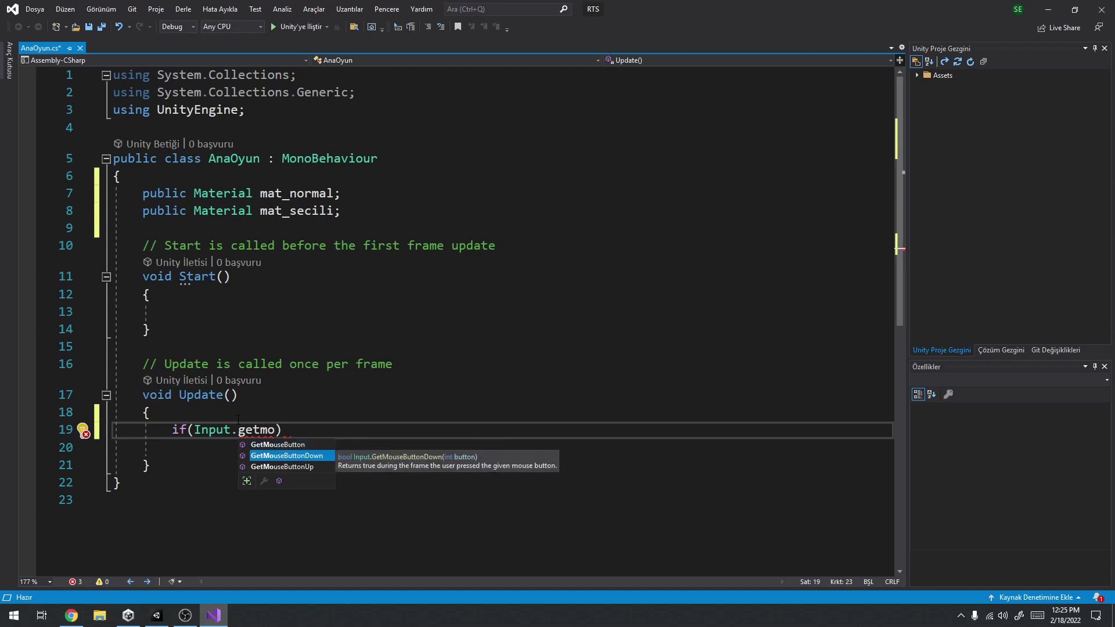
key("Up")
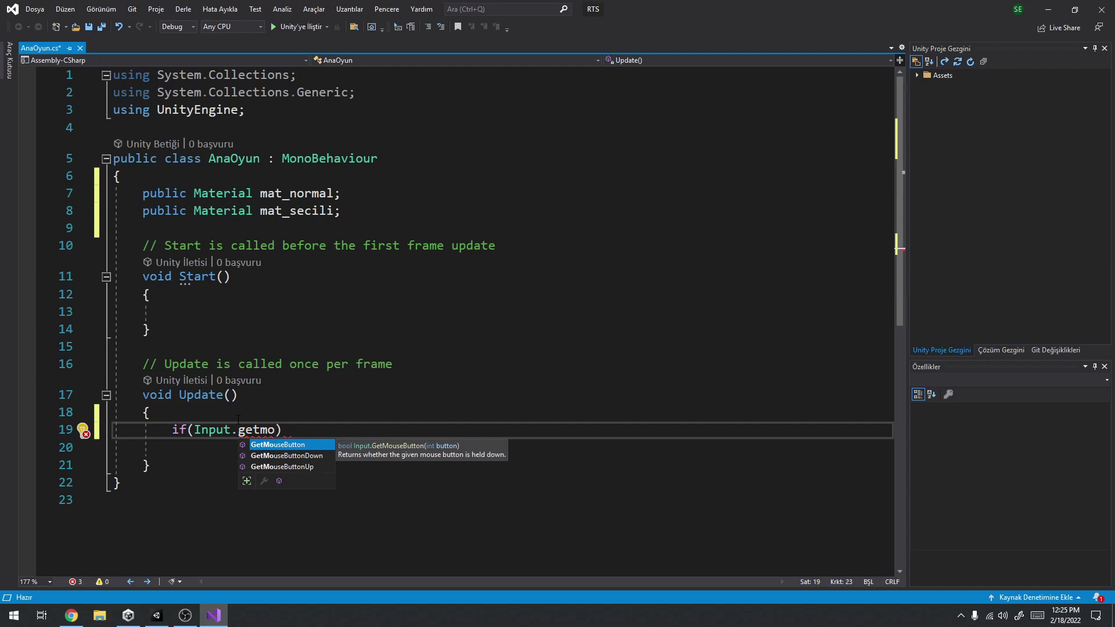
key("Down")
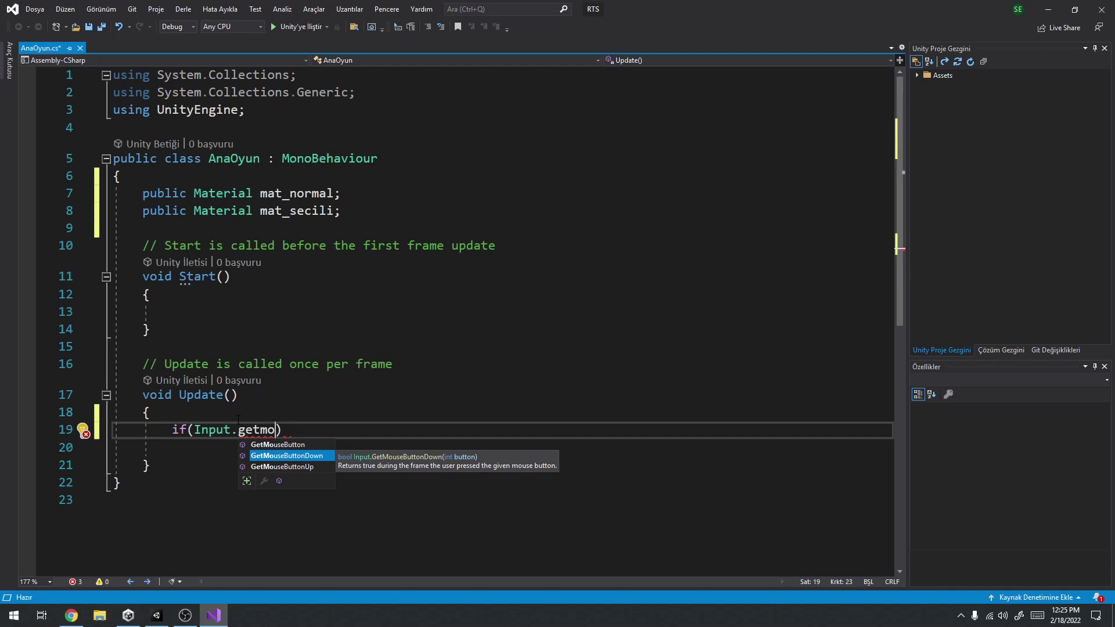
key("Tab")
double_click(238, 424)
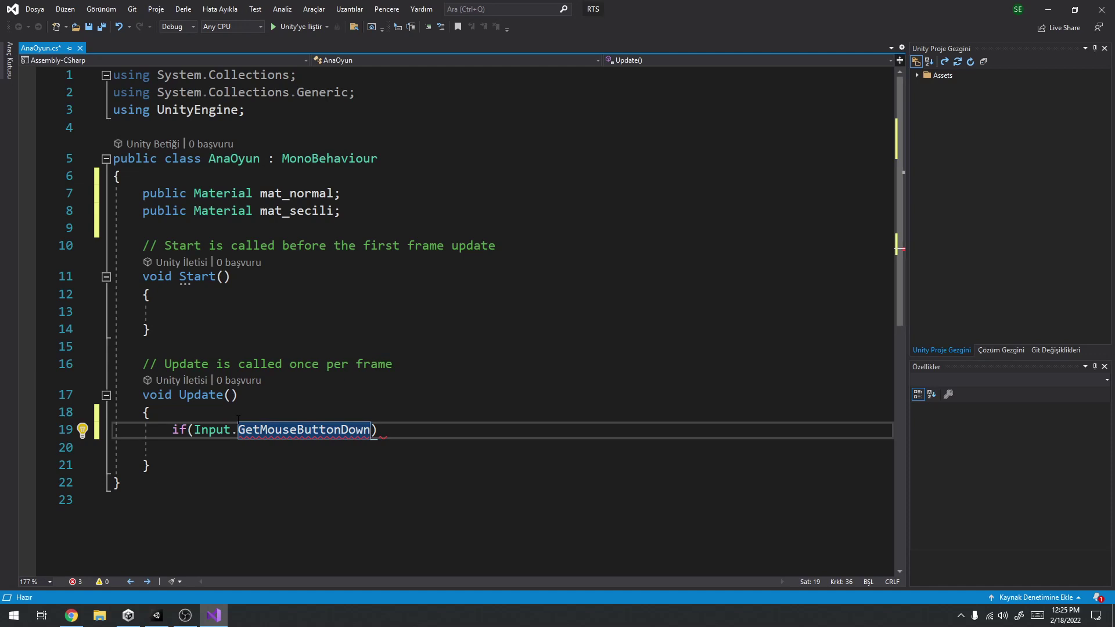
type("(")
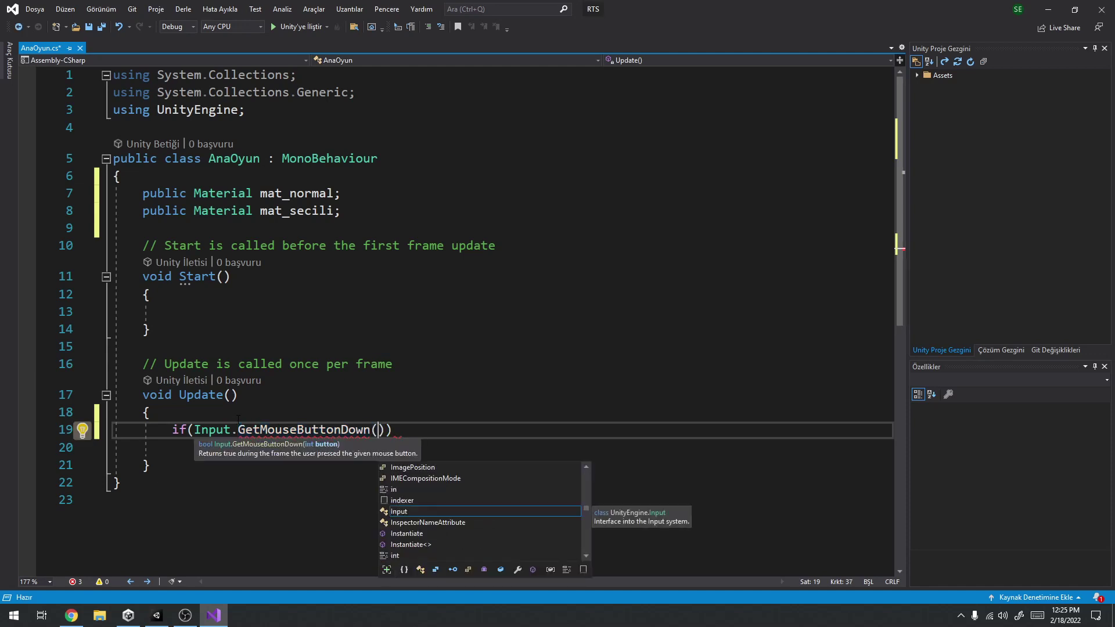
type("0")
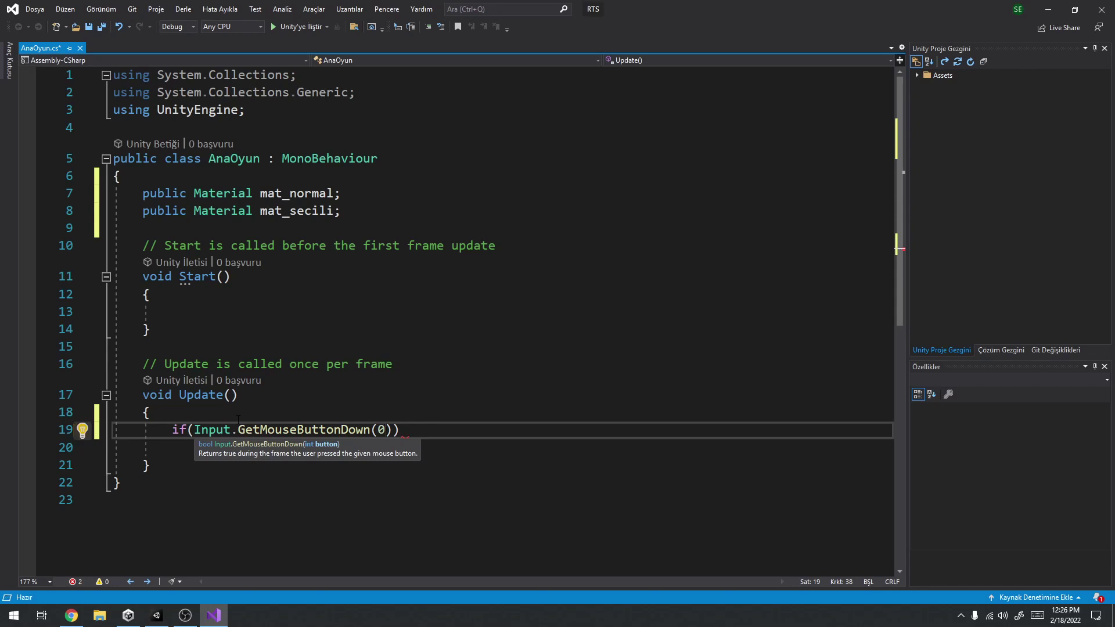
type(")){")
key("Return")
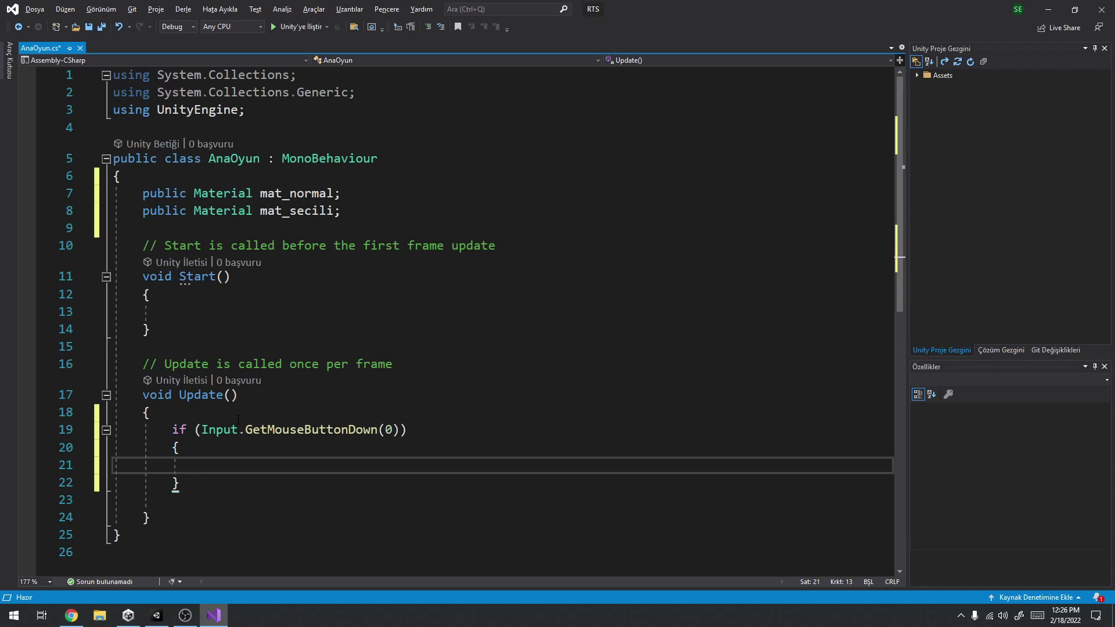
Glance at the Physics.Raycast reference in Chrome, then bring the Unity editor back to the front.
left_click(71, 615)
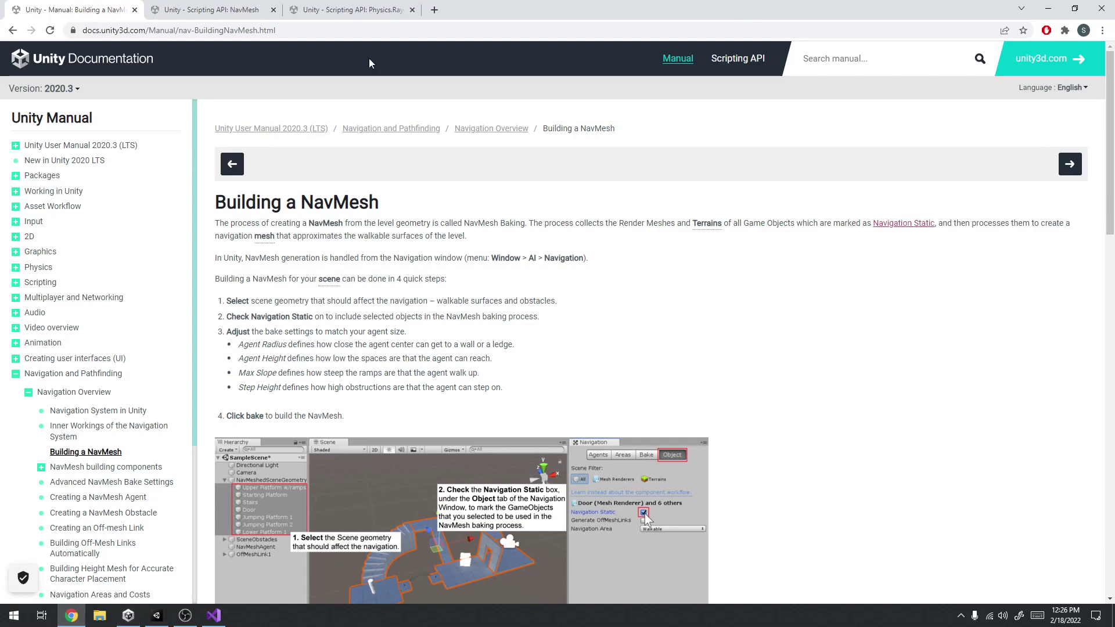
left_click(355, 10)
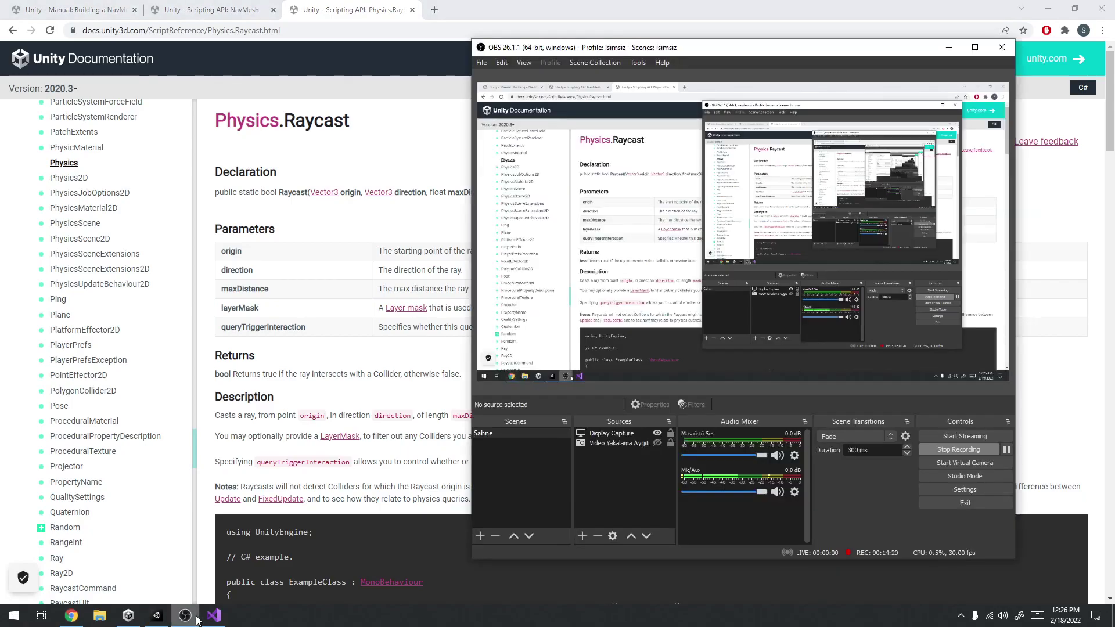
left_click(213, 619)
left_click(128, 616)
left_click(157, 615)
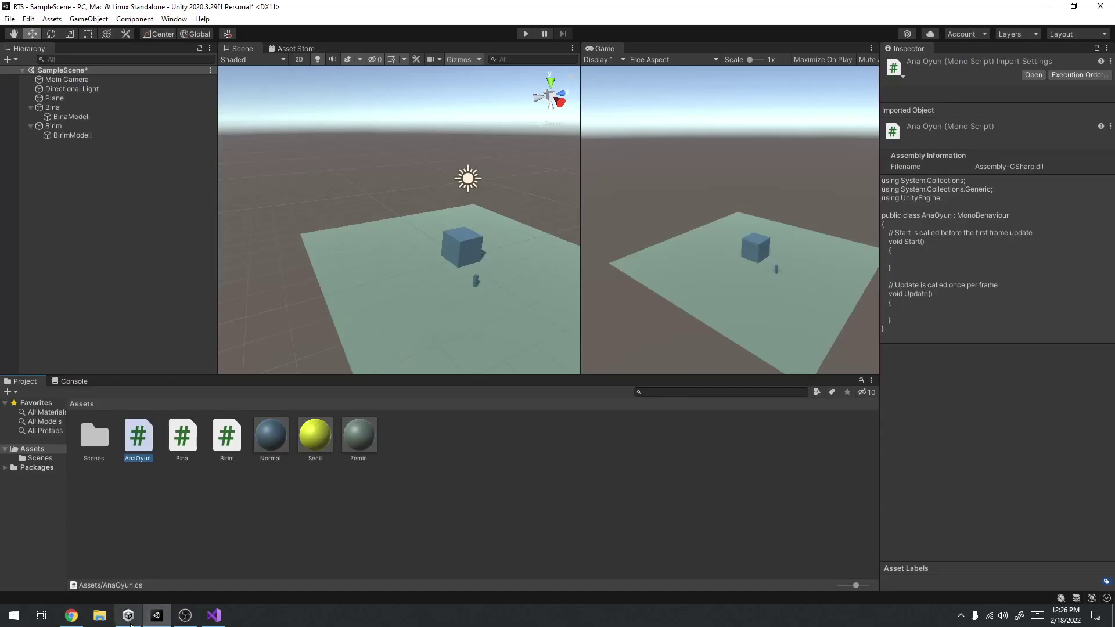
Open the Unity Hub window showing the Projects list.
left_click(128, 617)
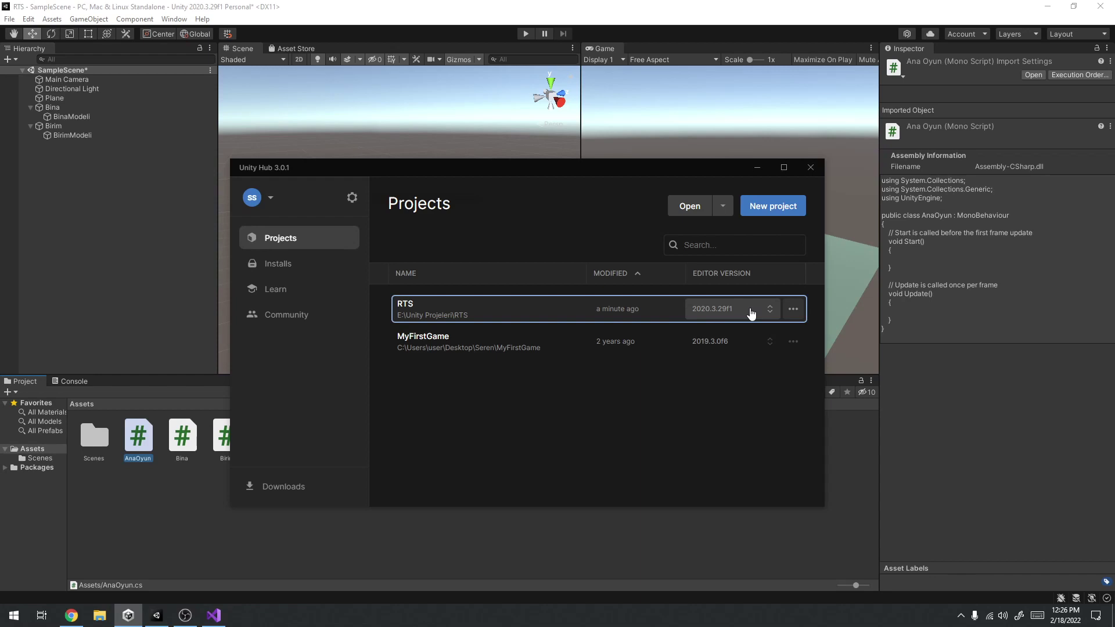
Move the Unity Hub window aside, refocus the editor and select the BinaModeli cube.
left_click_drag(549, 166, 569, 200)
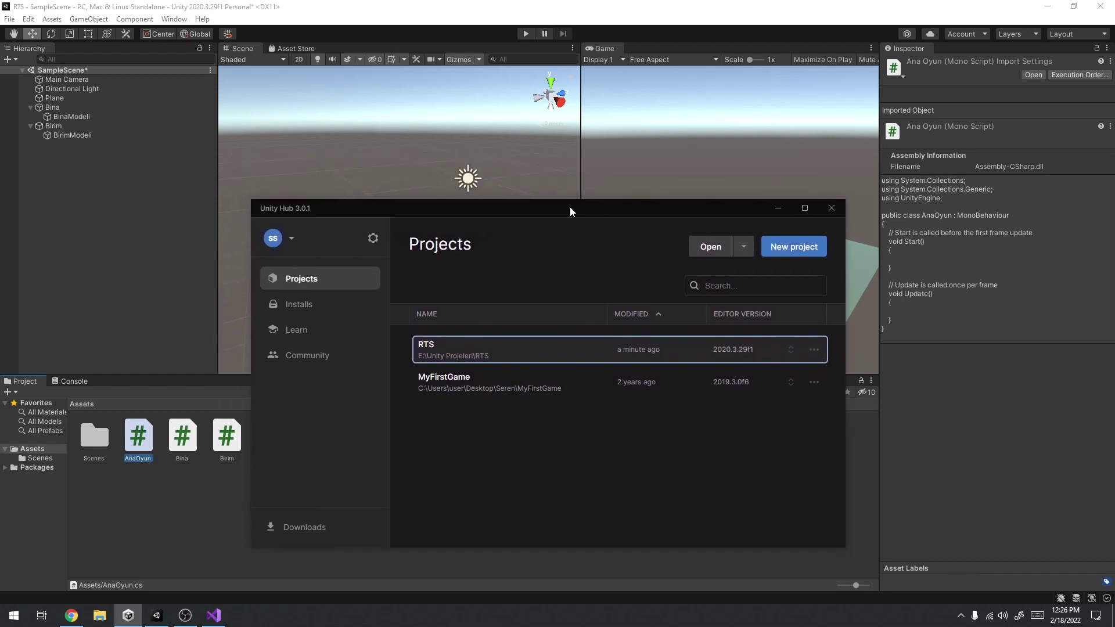
left_click_drag(569, 204, 571, 145)
left_click(394, 5)
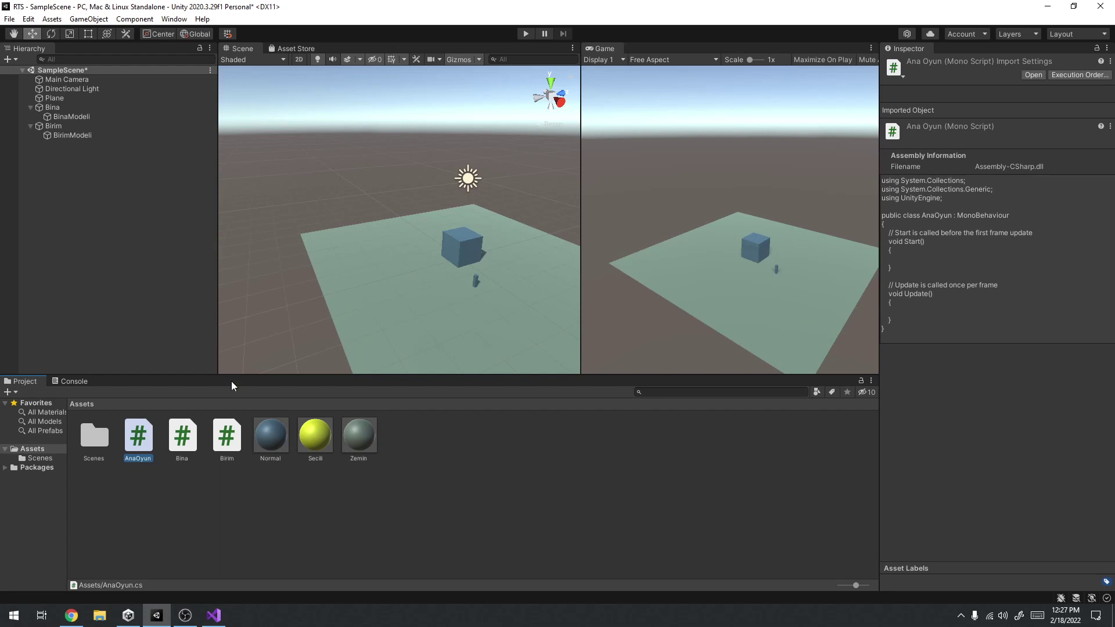
left_click(453, 258)
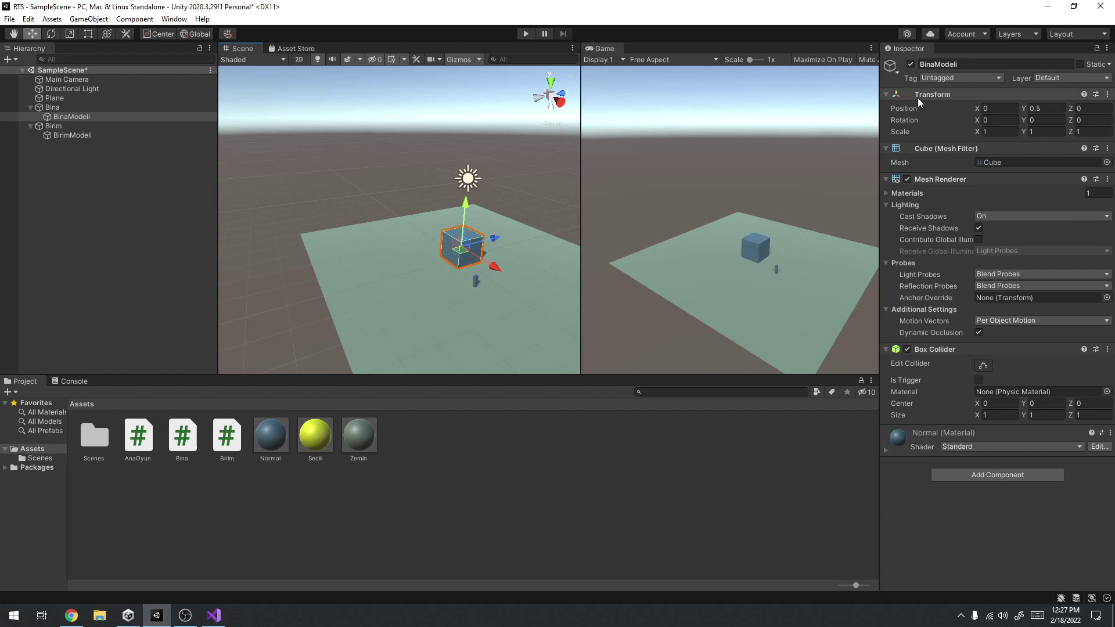
Compare the Bina parent and BinaModeli child in the Inspector, ending on BinaModeli.
left_click(62, 109)
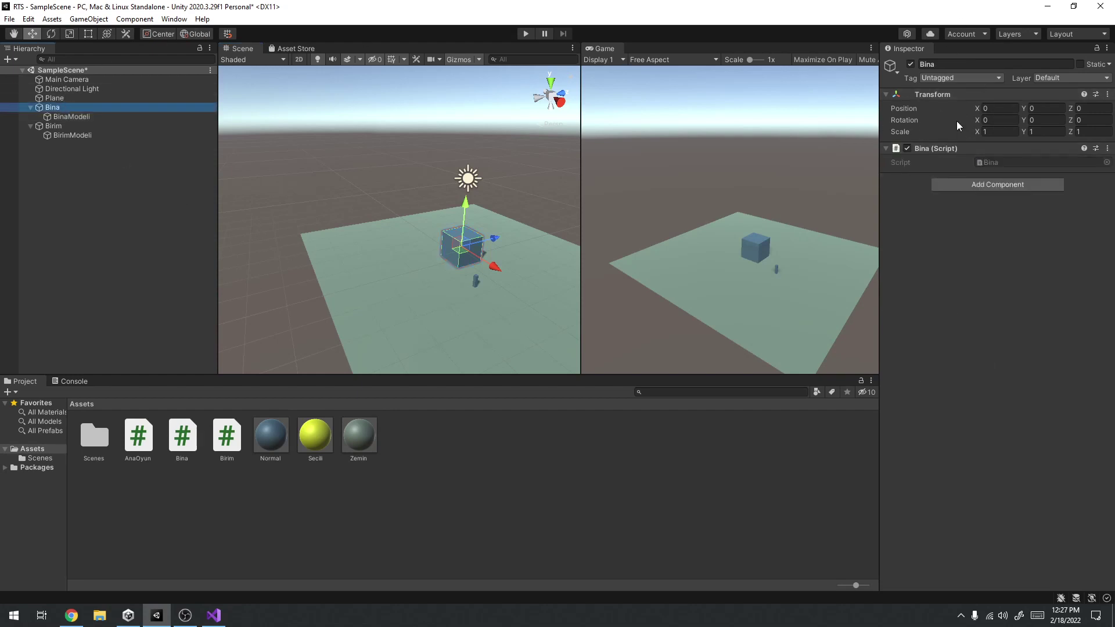
left_click(69, 115)
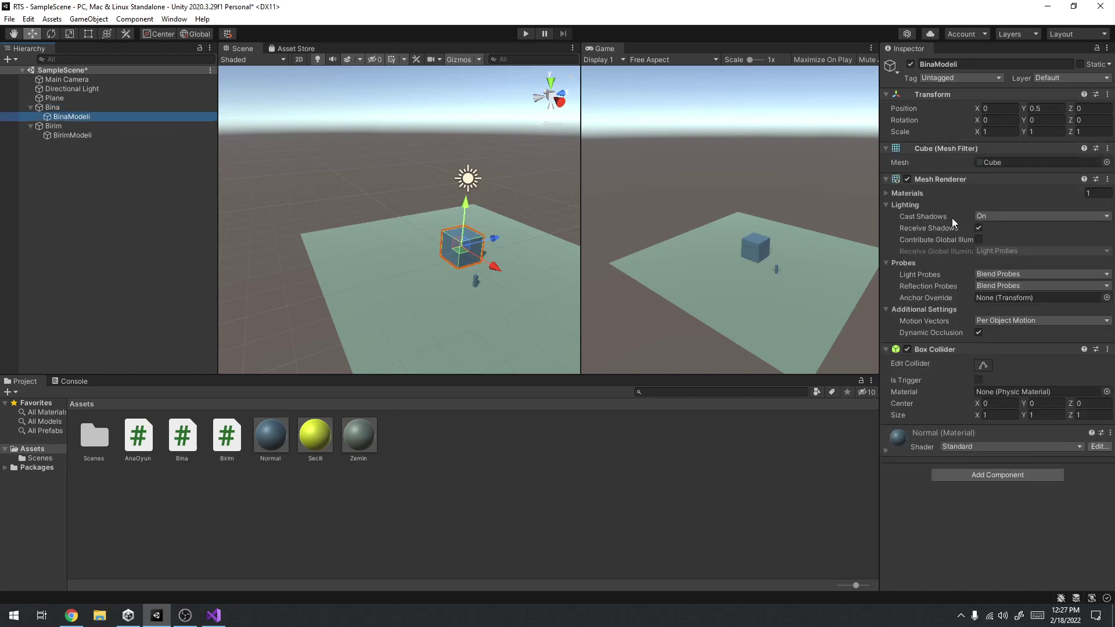
left_click(52, 108)
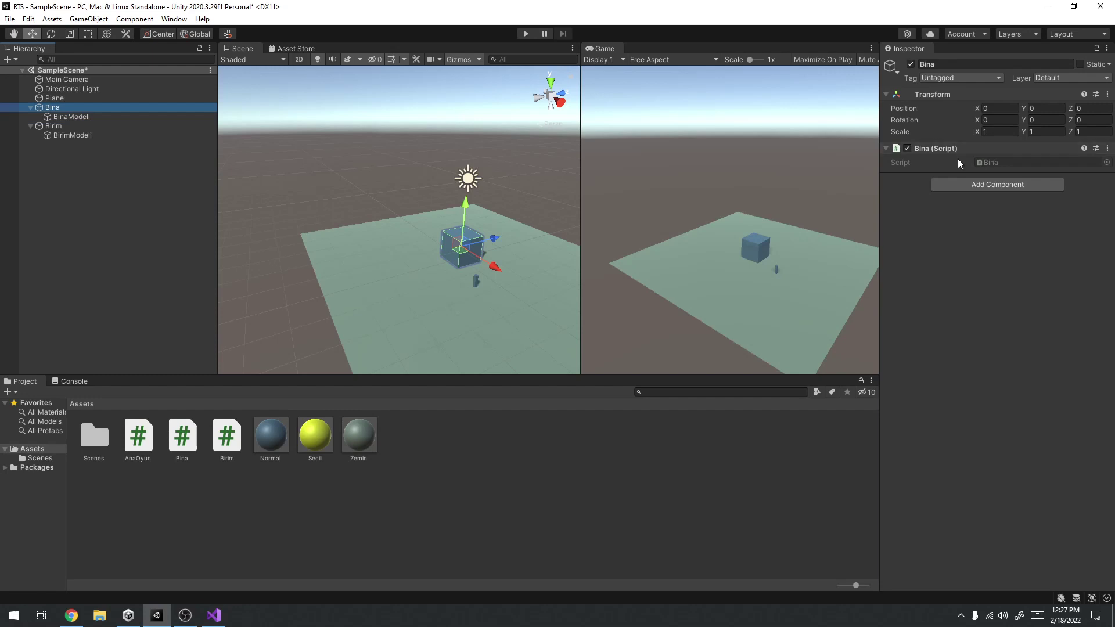
left_click(71, 117)
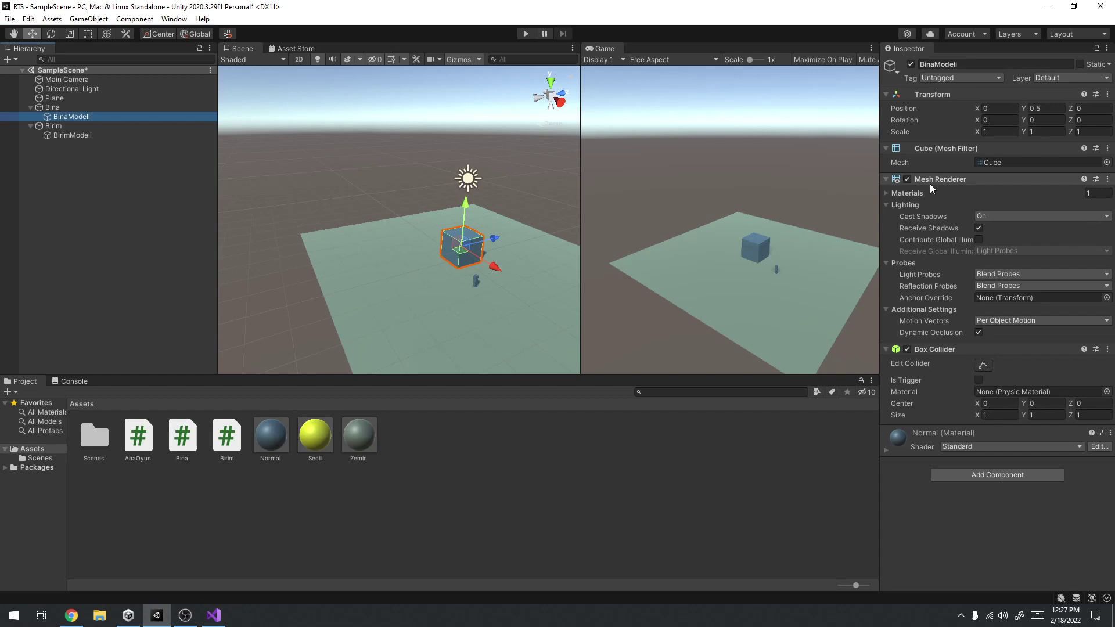
Preview the Normal material's properties, then fold away the material and Mesh Renderer.
left_click(886, 451)
scroll(906, 523, "down", 5)
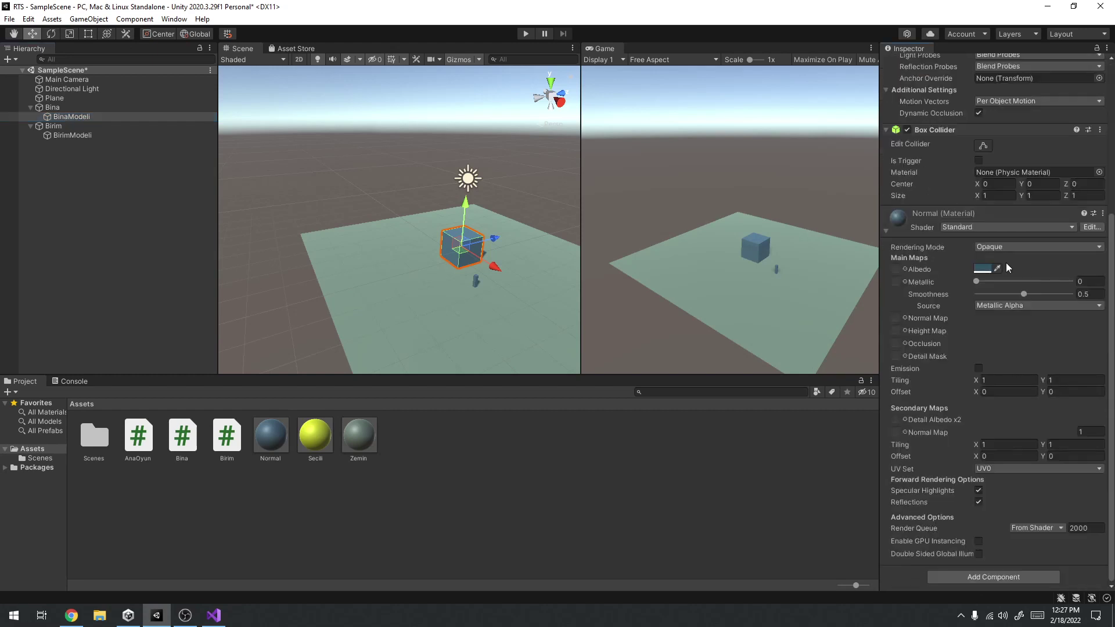
left_click(886, 232)
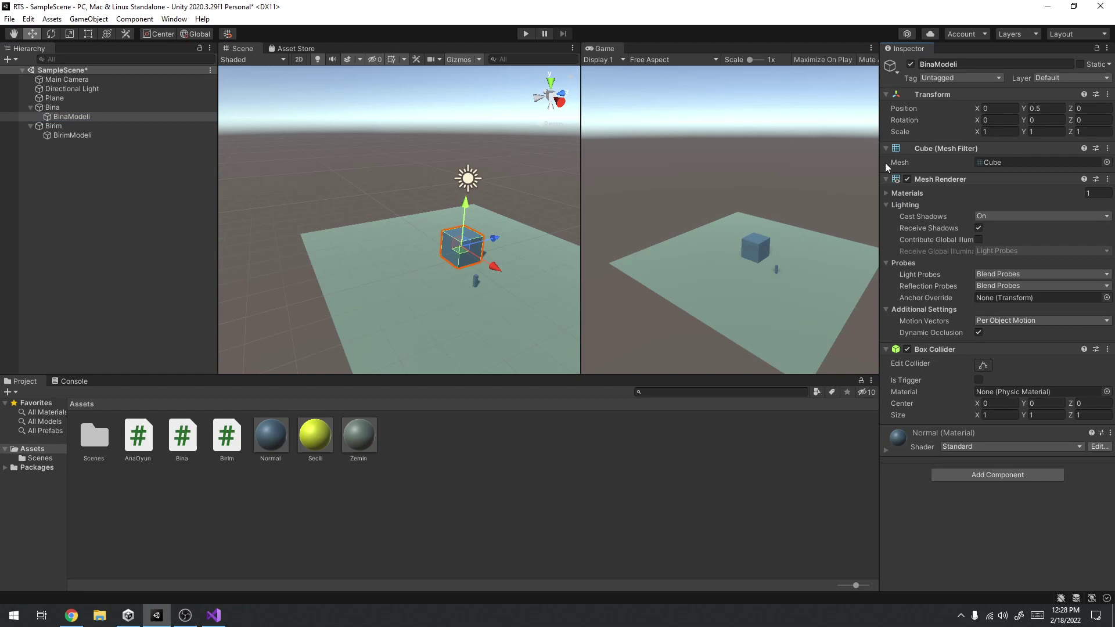
left_click(886, 179)
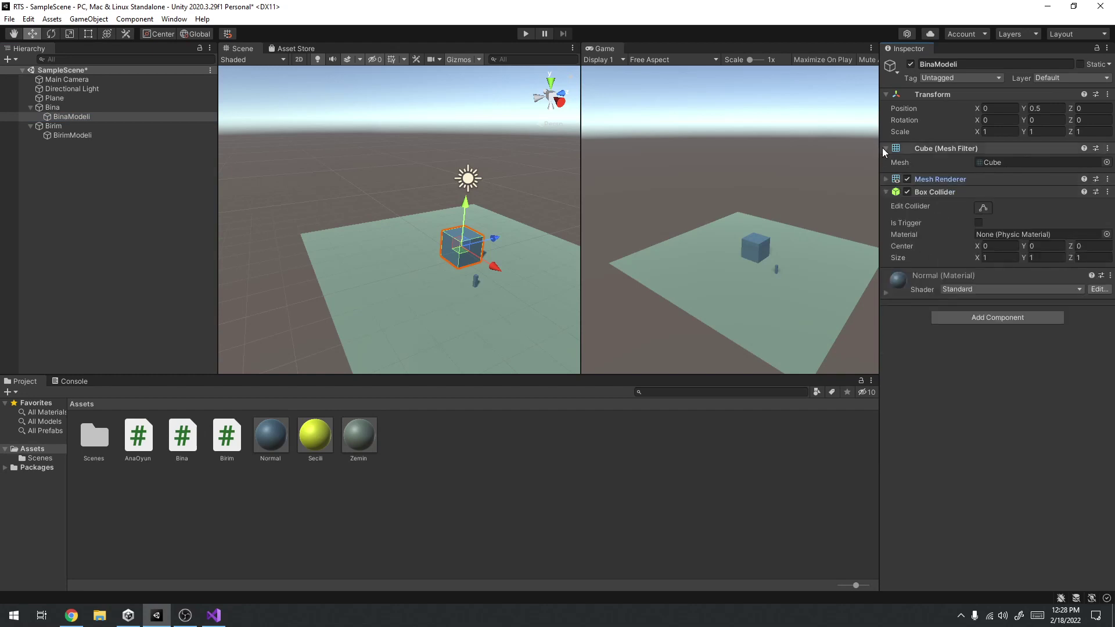
Try widening and stretching the Box Collider, undoing each change, then raise its centre.
left_click(884, 148)
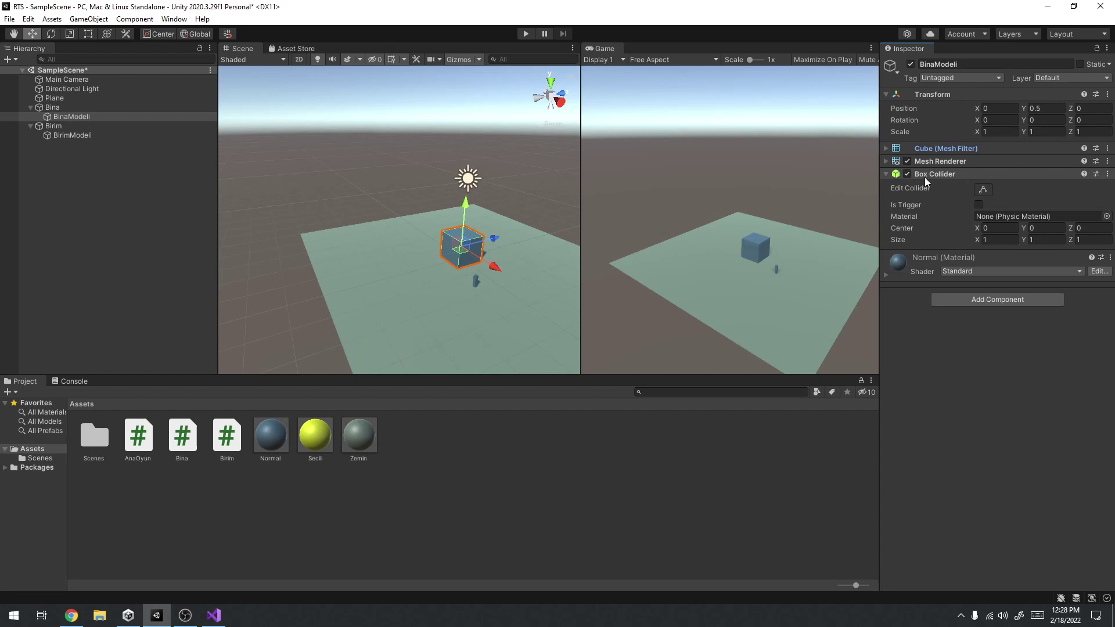
mouse_move(440, 222)
right_mouse_down()
mouse_move(457, 232)
mouse_move(414, 250)
right_mouse_up()
mouse_move(977, 238)
left_mouse_down()
mouse_move(1008, 249)
mouse_move(542, 303)
left_mouse_up()
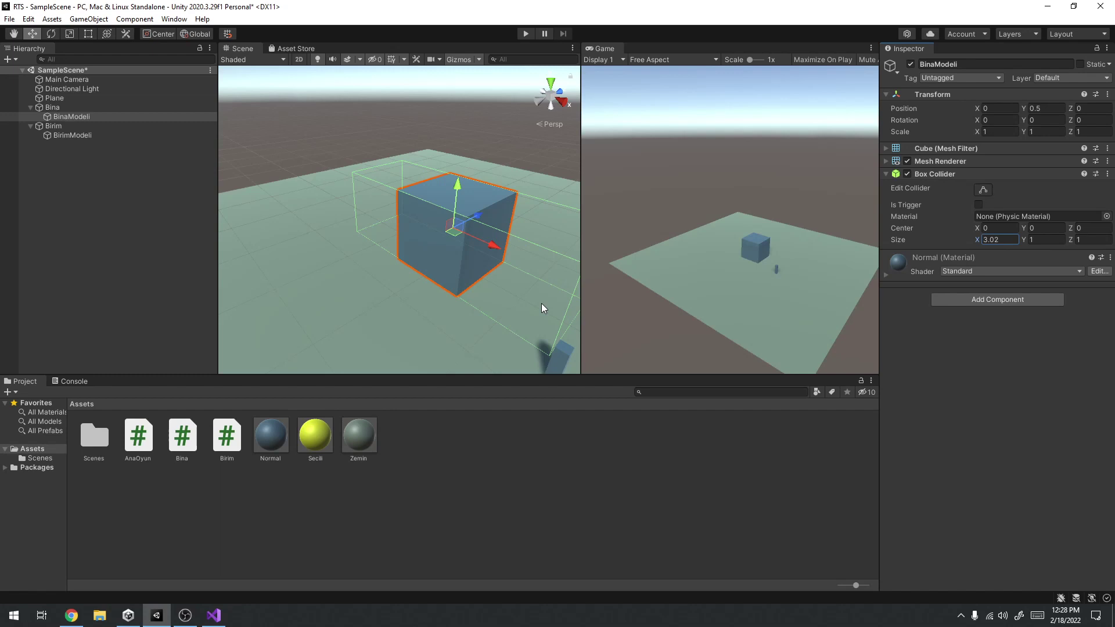
key("ctrl+z")
left_click(982, 191)
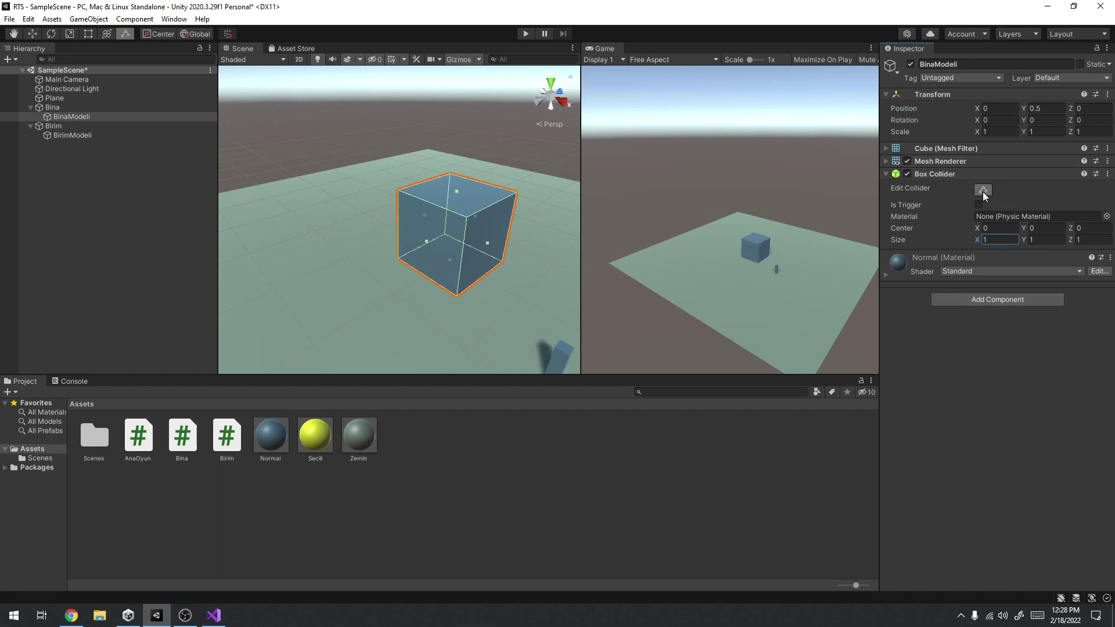
left_click_drag(457, 191, 466, 133)
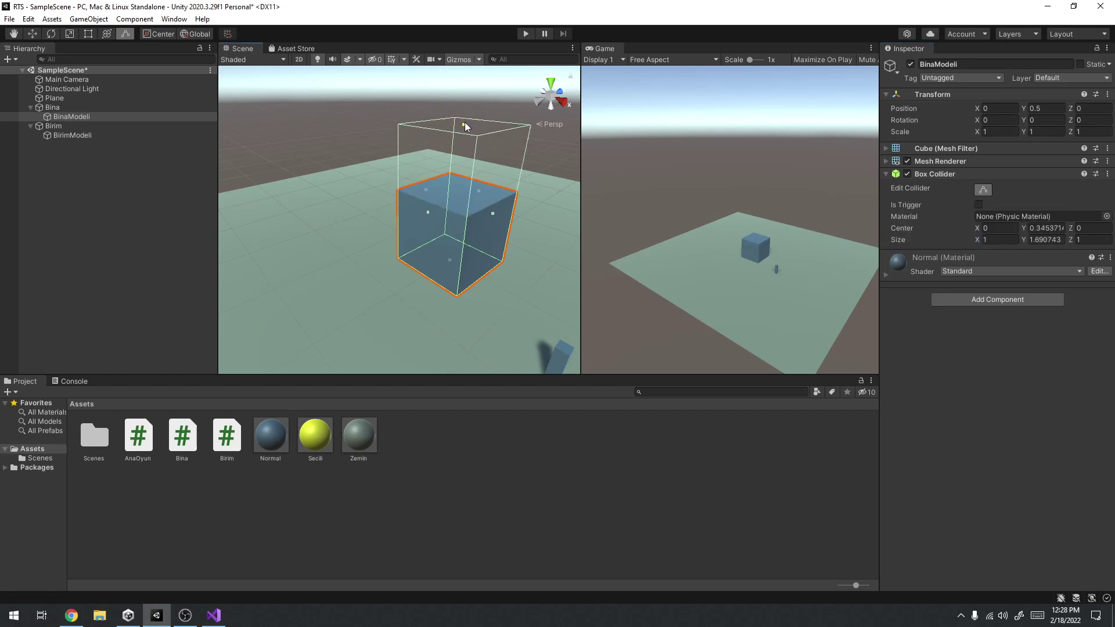
key("ctrl+z")
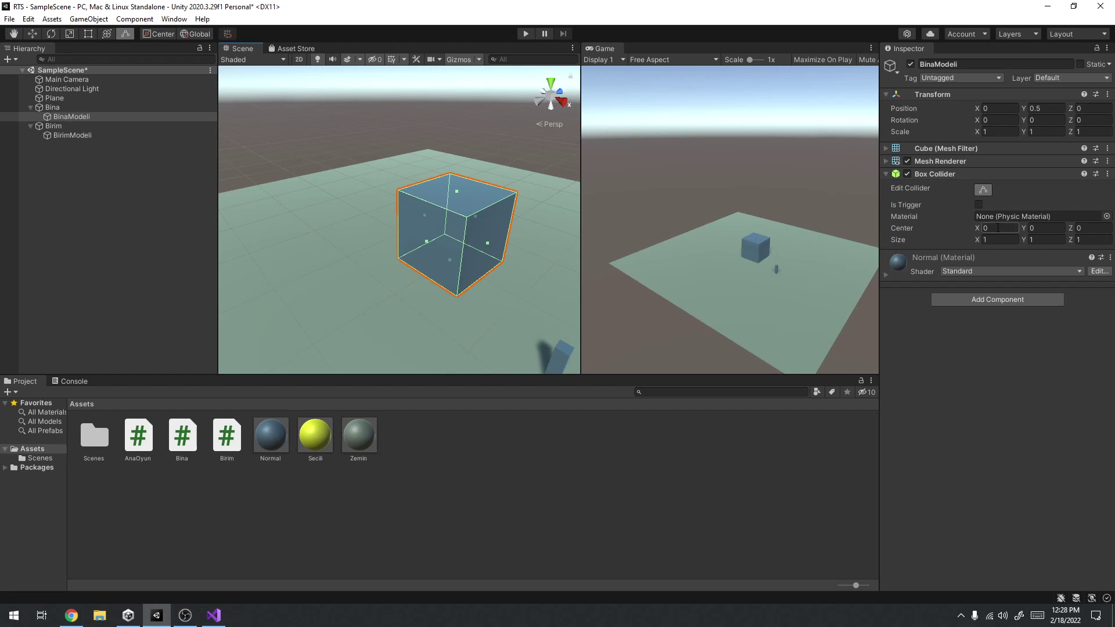
left_click_drag(1023, 232, 1052, 233)
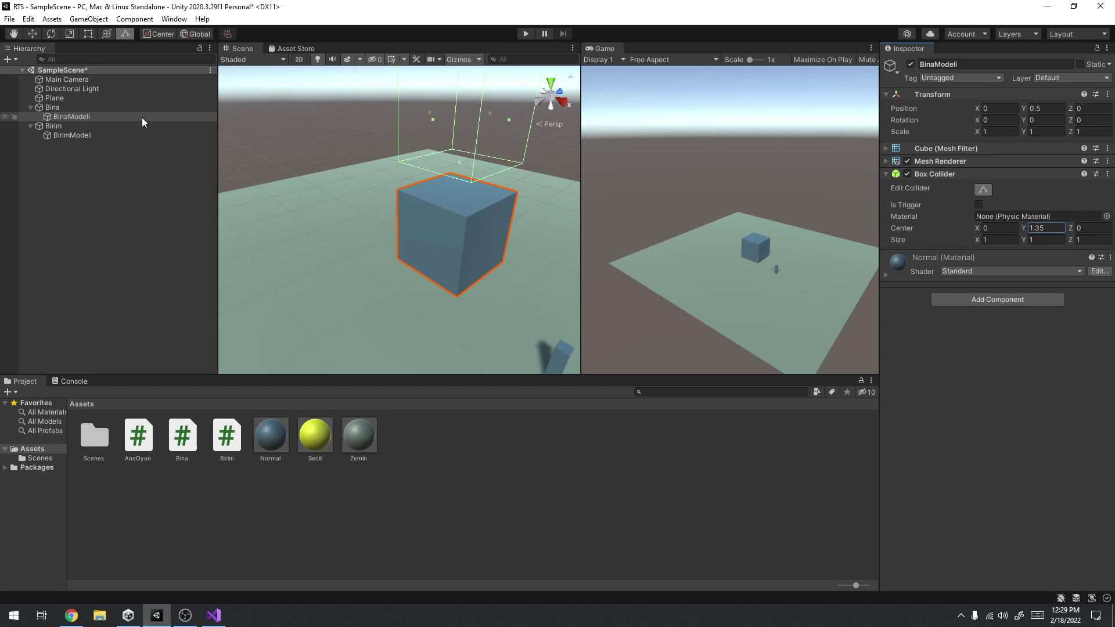
Drag the cube to about X -0.172, Z -0.466 and reset the collider Center Y to 0.
left_click(33, 34)
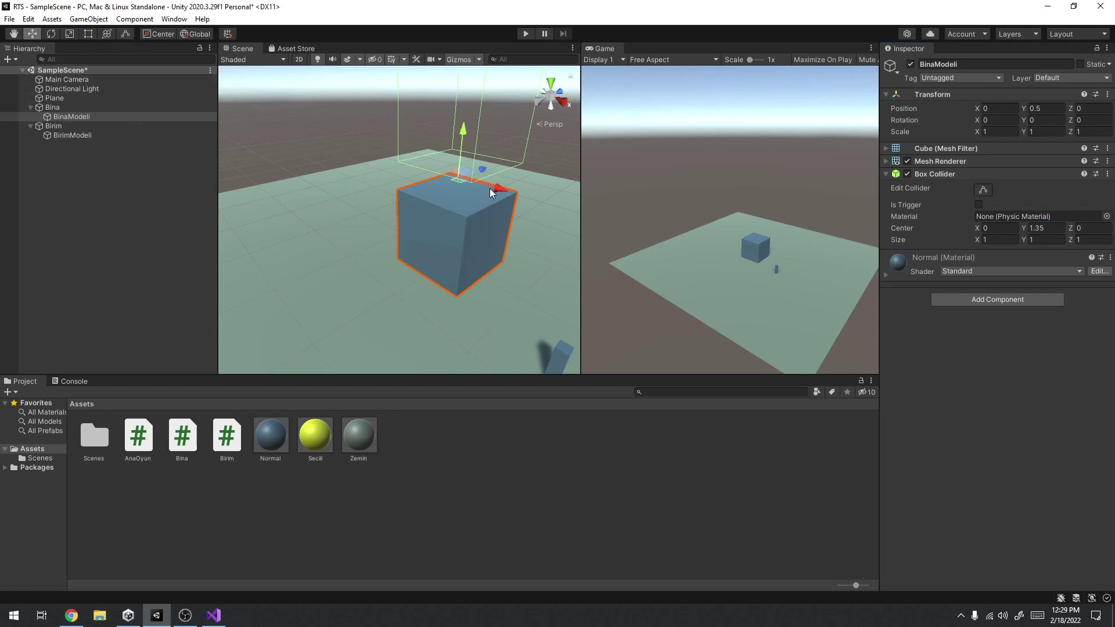
left_click_drag(491, 192, 393, 227)
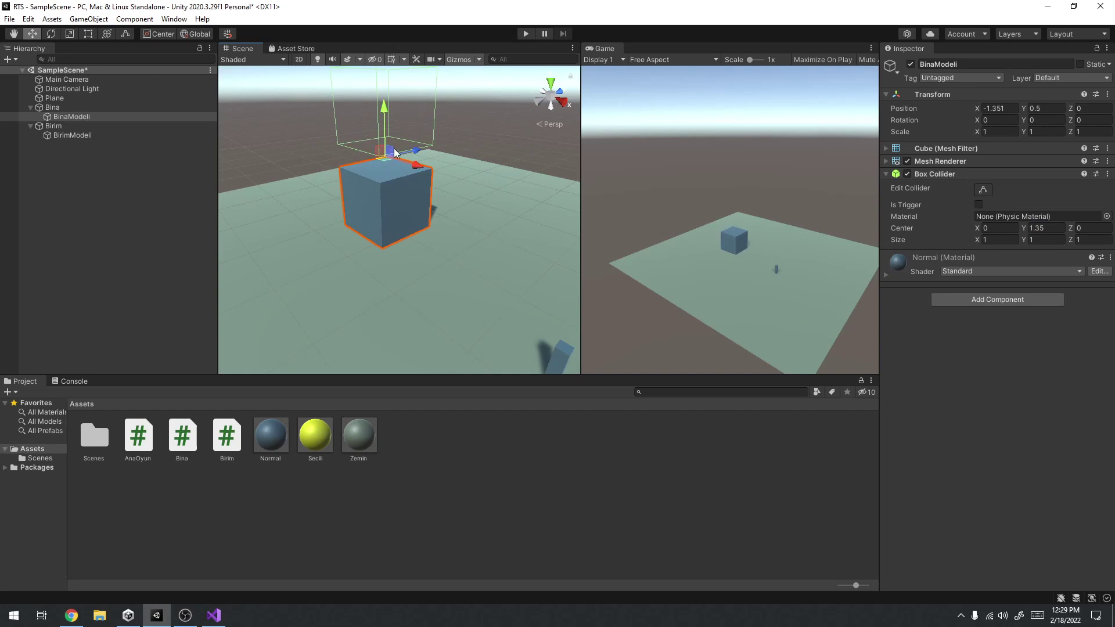
left_click_drag(401, 153, 358, 141)
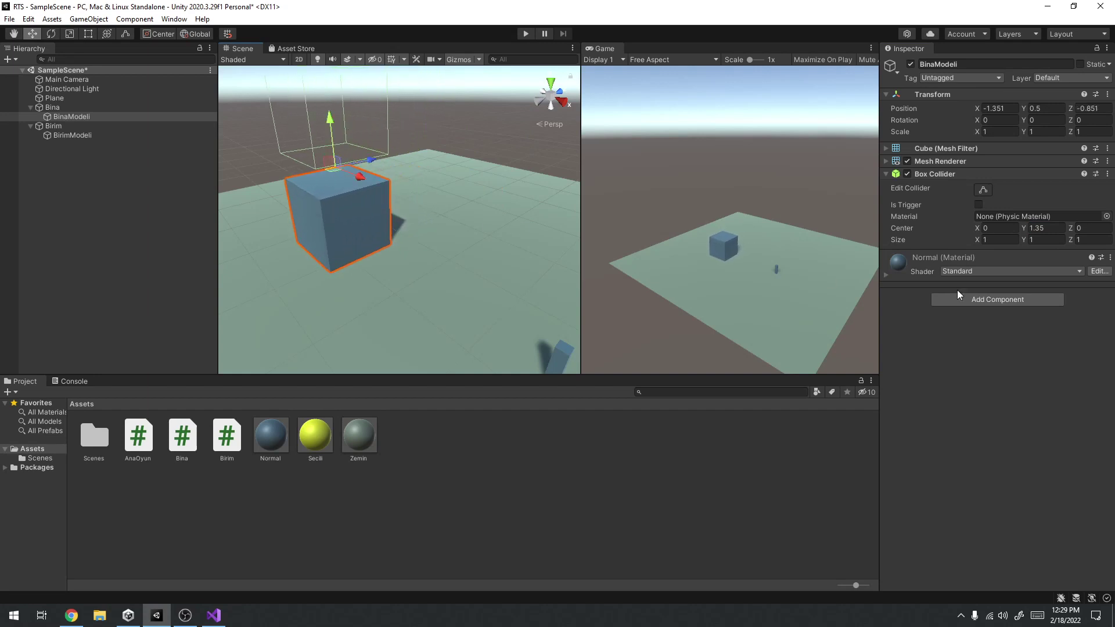
left_click(1045, 228)
type("0")
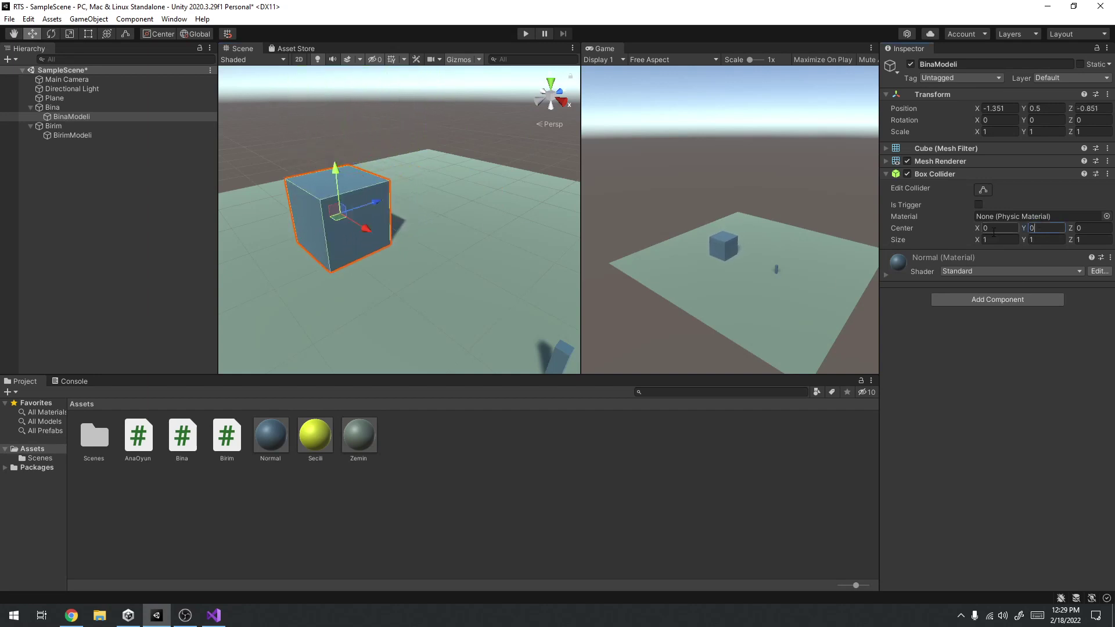
left_click_drag(340, 219, 423, 241)
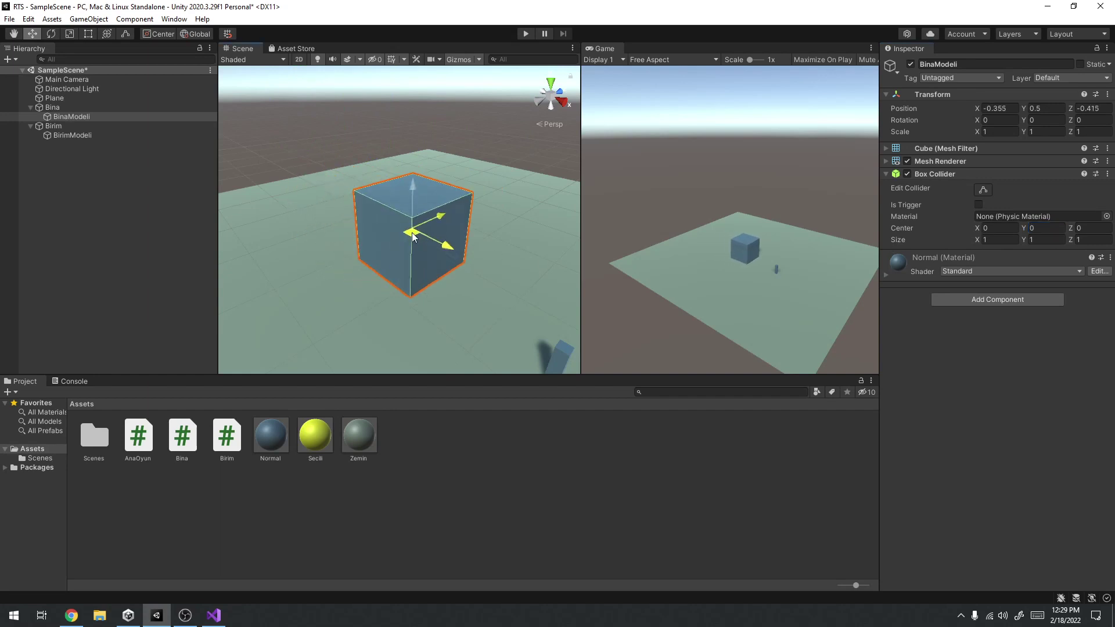
left_click(72, 617)
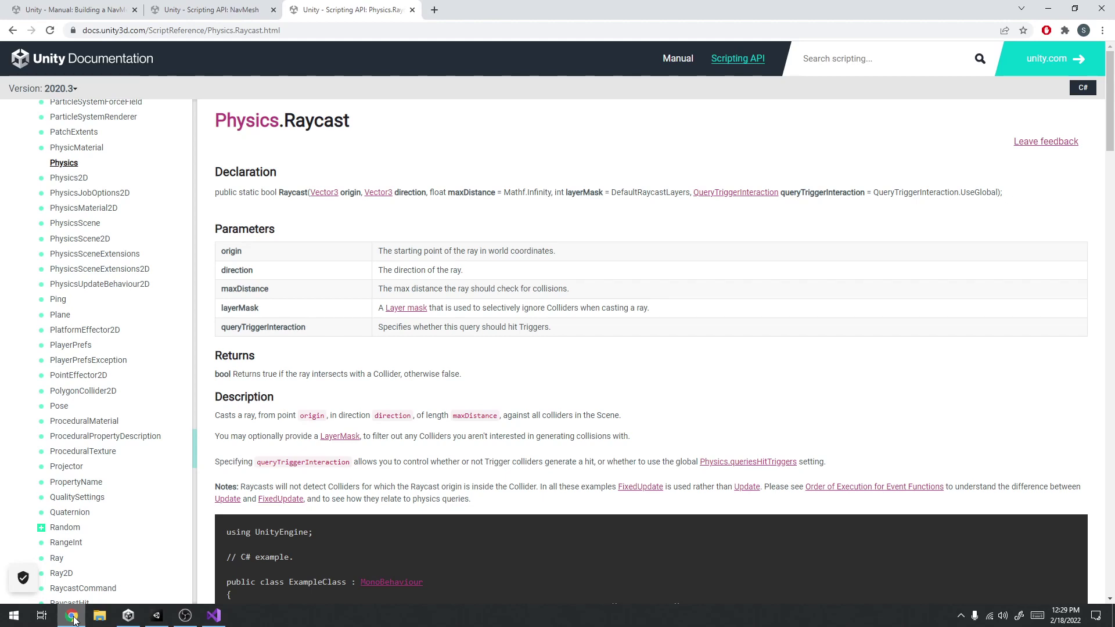
Minimize Chrome after reading the Raycast page so the Unity scene shows.
left_click(73, 618)
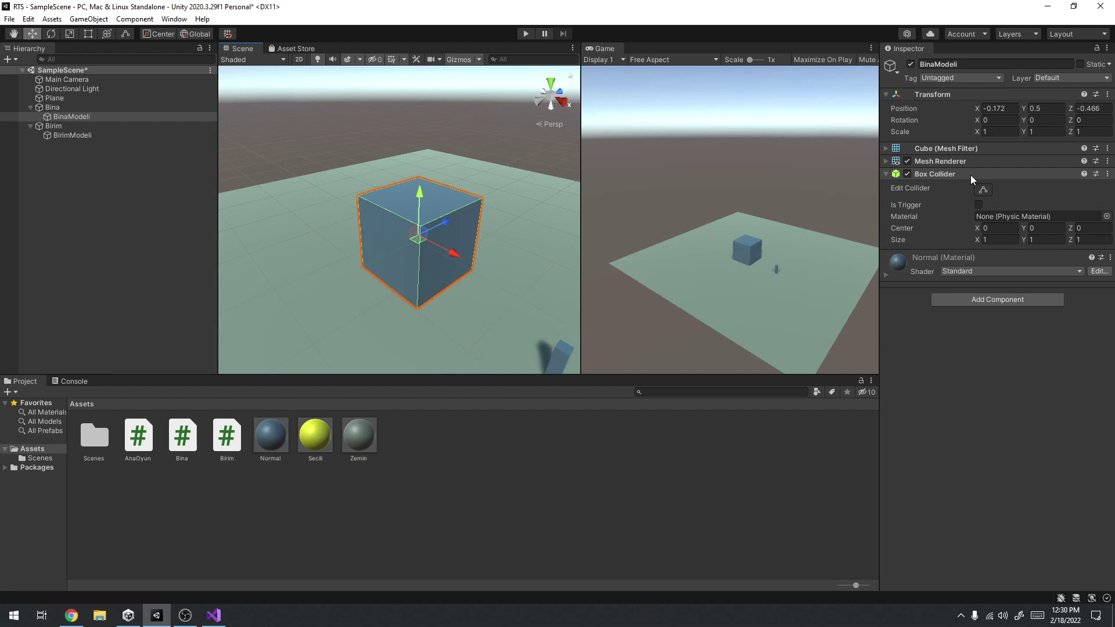
Check the empty mouse-click block in AnaOyun.cs, then return to the Raycast docs.
left_click(214, 616)
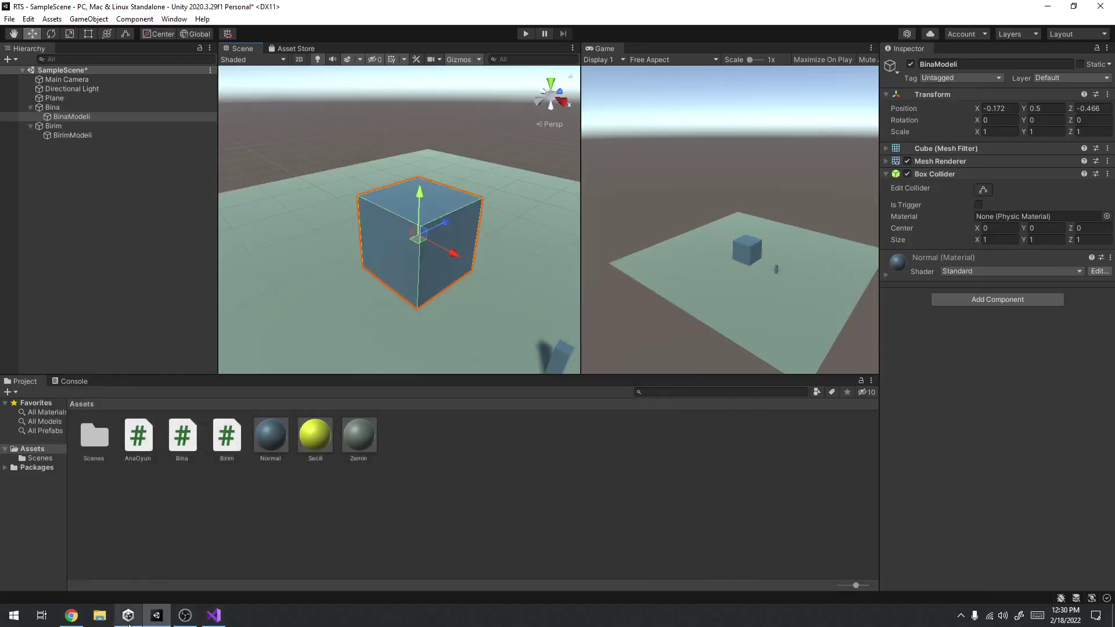
left_click(128, 615)
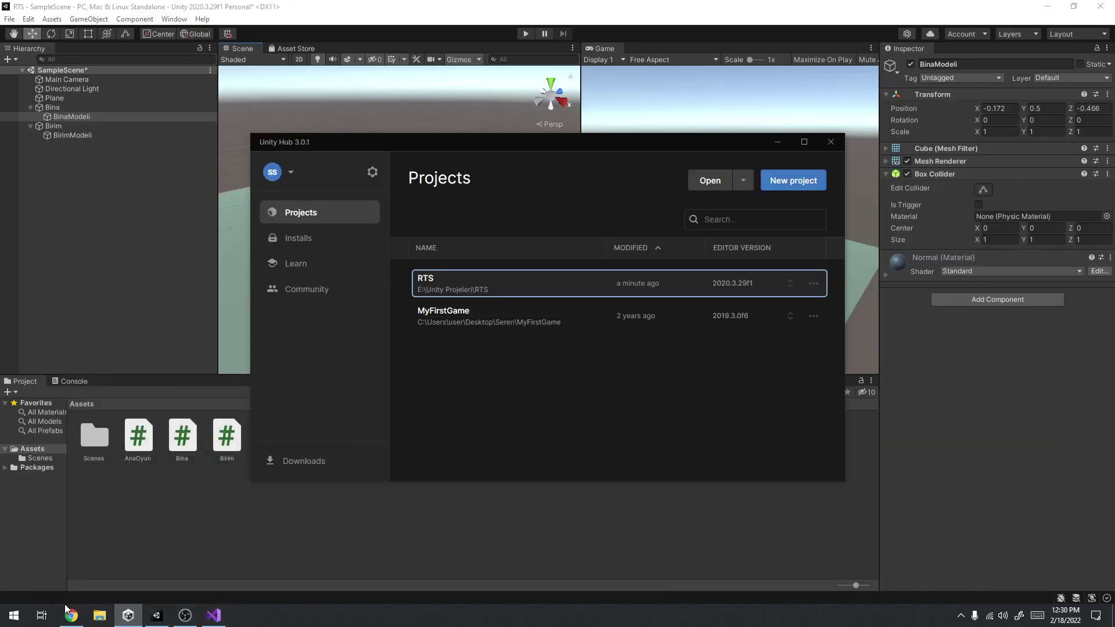
left_click(71, 616)
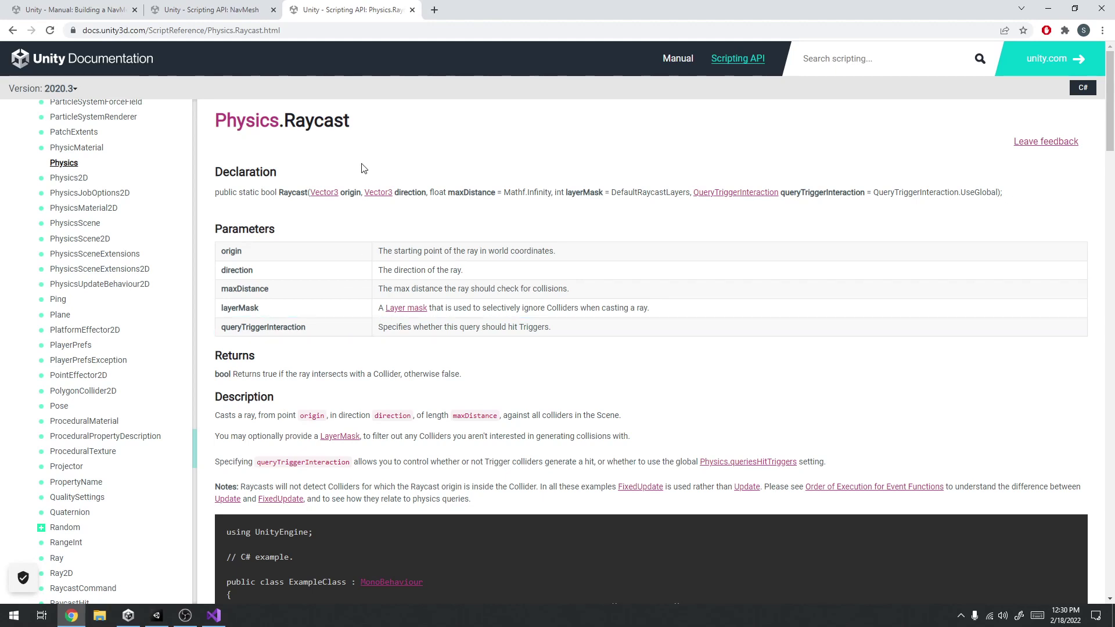
Read through the Physics.Raycast examples on the documentation page.
double_click(332, 121)
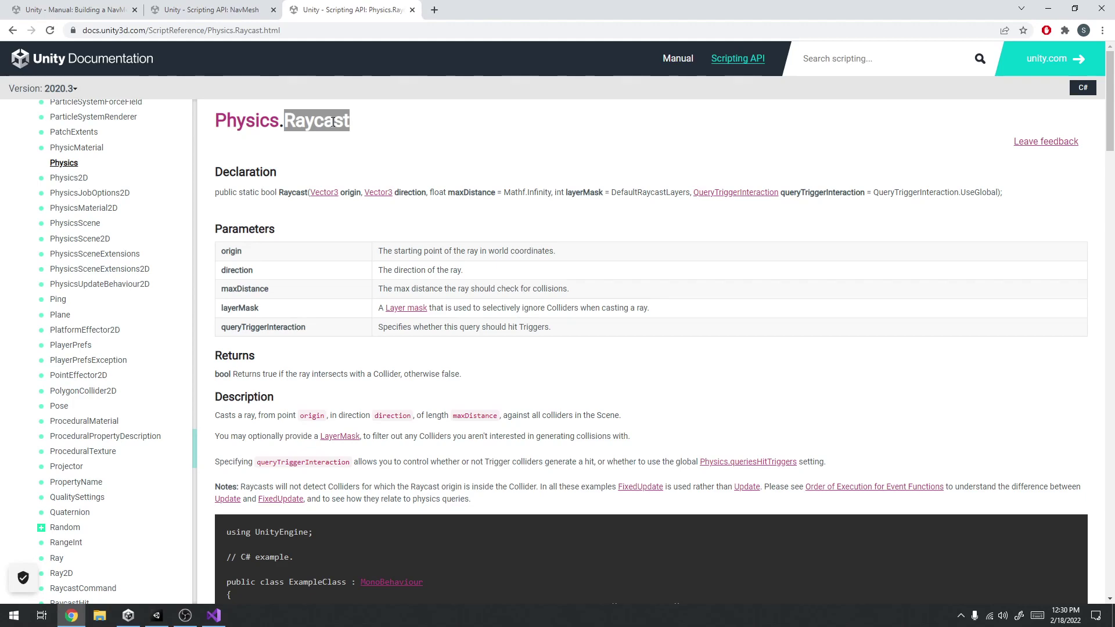
scroll(535, 278, "down", 5)
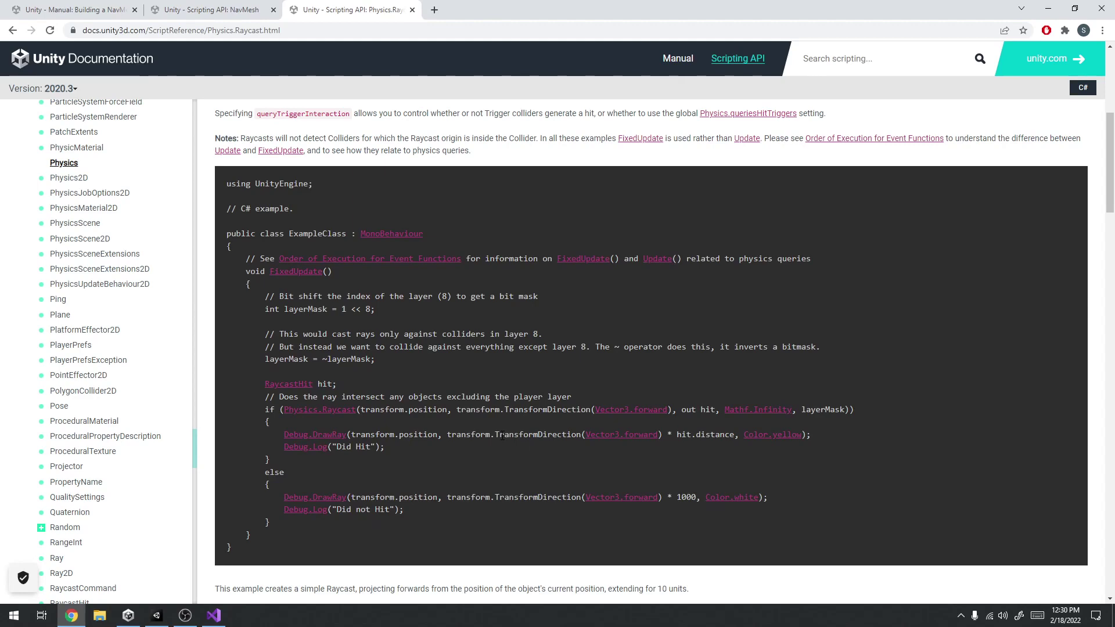
scroll(503, 437, "down", 7)
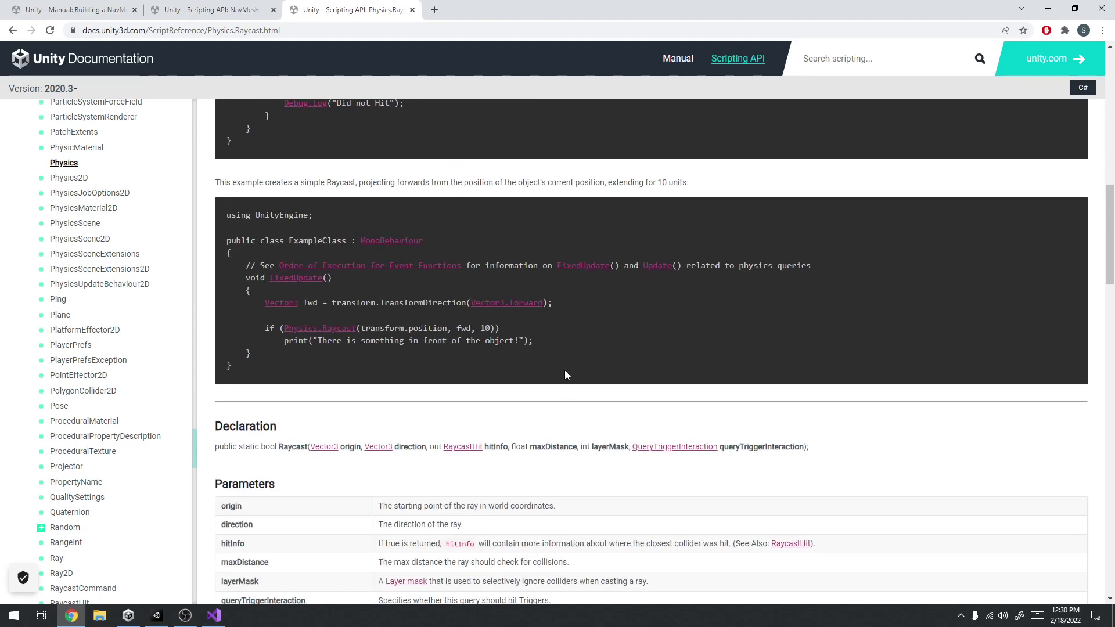
right_click(562, 369)
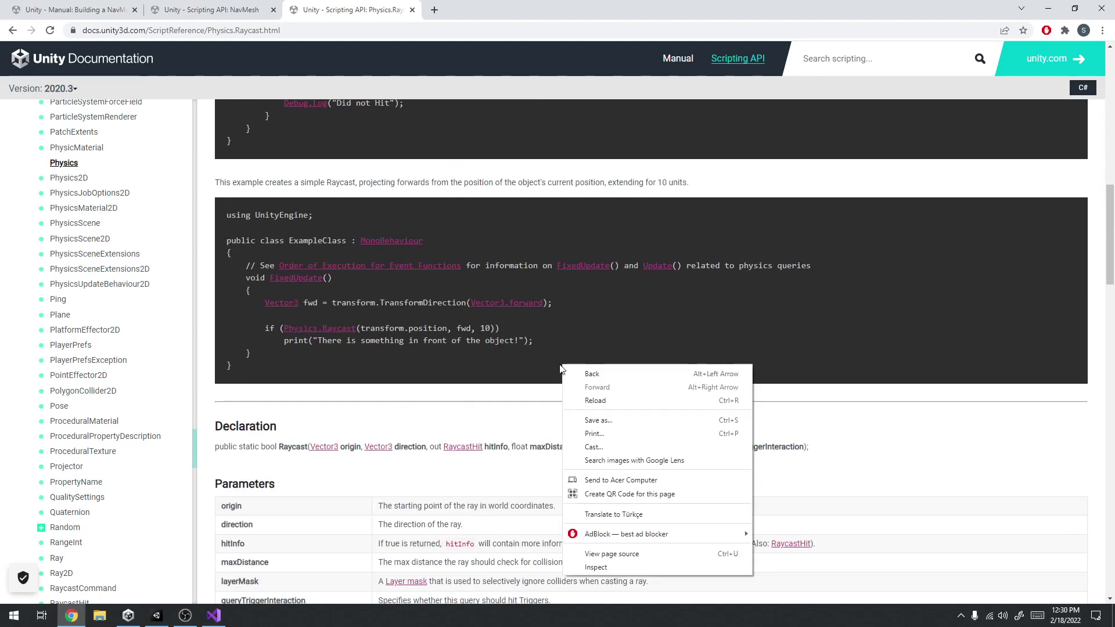
scroll(559, 364, "up", 6)
scroll(424, 452, "up", 7)
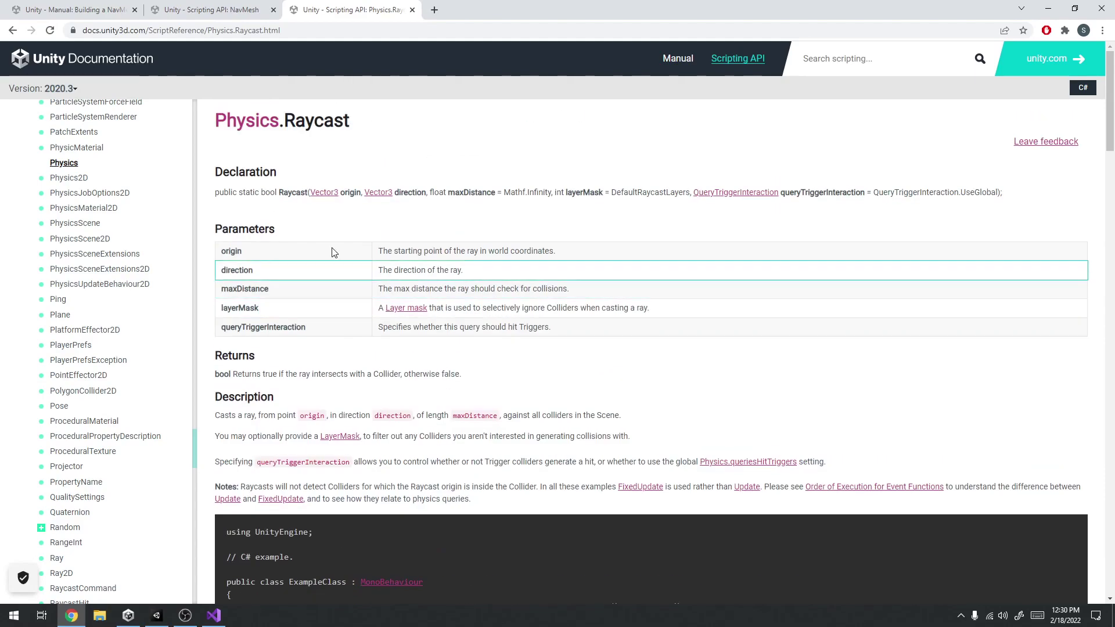
Open and skim the Physics scripting API page.
left_click(268, 124)
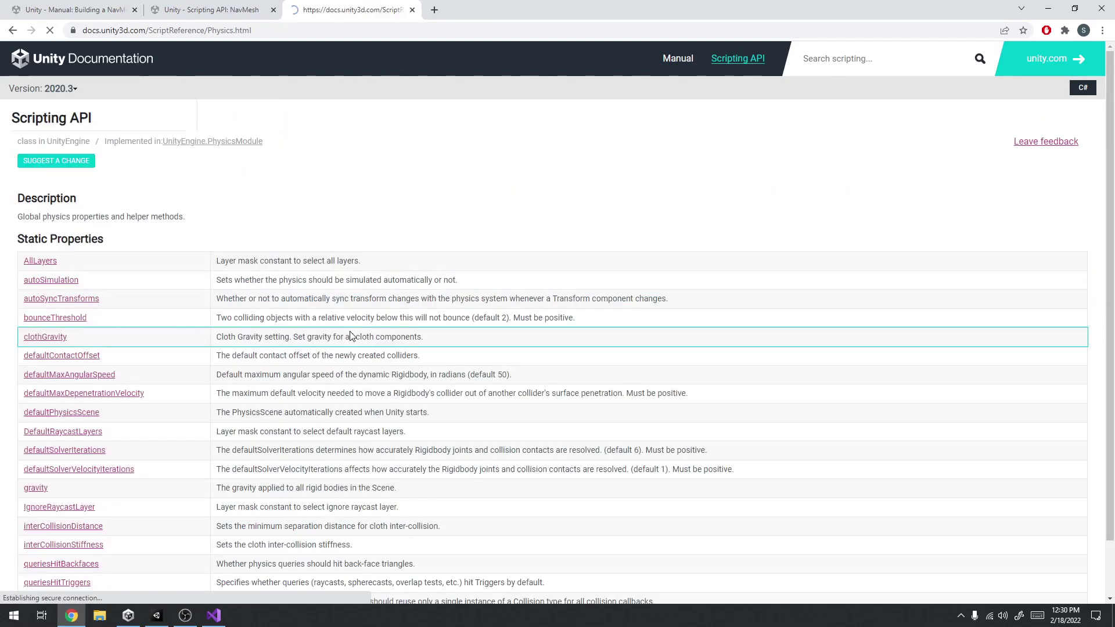
scroll(448, 200, "down", 4)
scroll(393, 215, "down", 15)
scroll(401, 216, "up", 1)
scroll(401, 216, "up", 7)
Search Google for 'unity raycast object'.
left_click(167, 32)
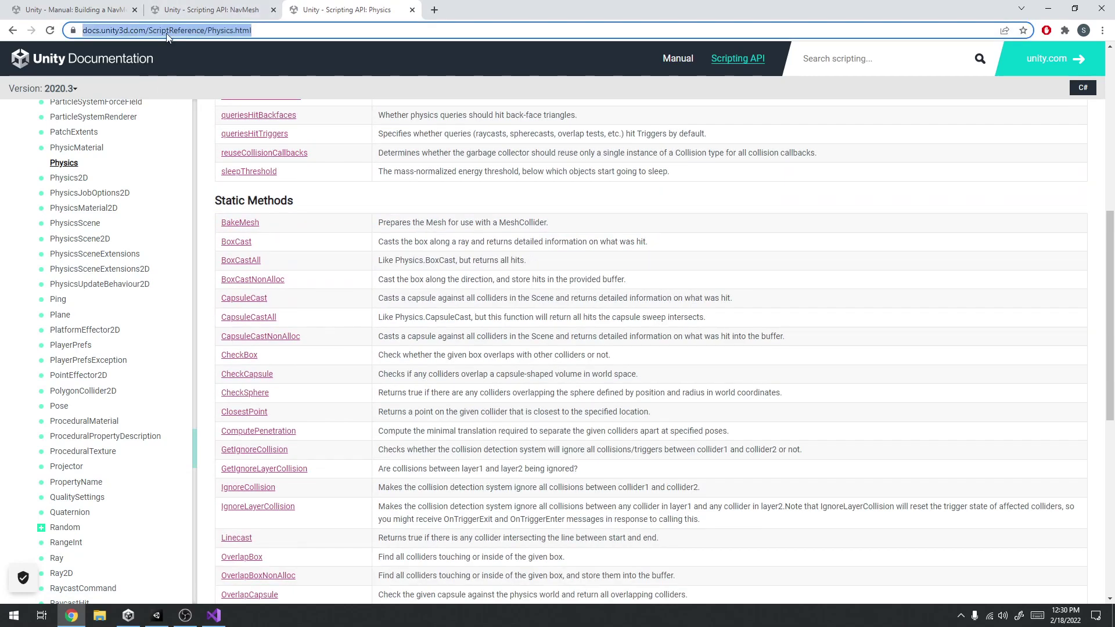
type("unity raycast ob")
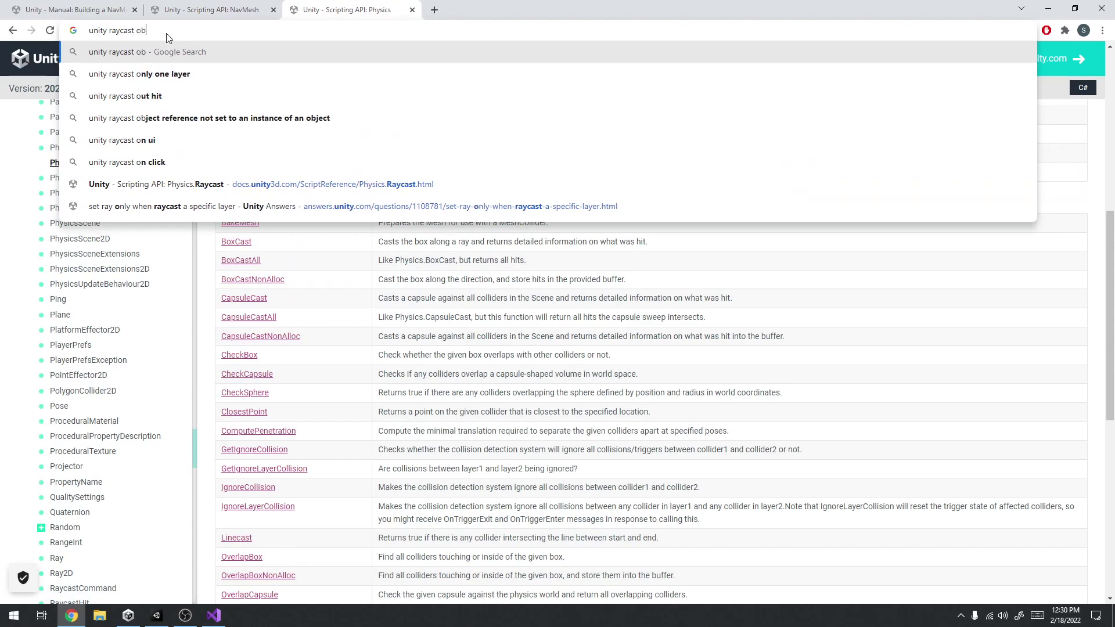
type("ject")
key("Return")
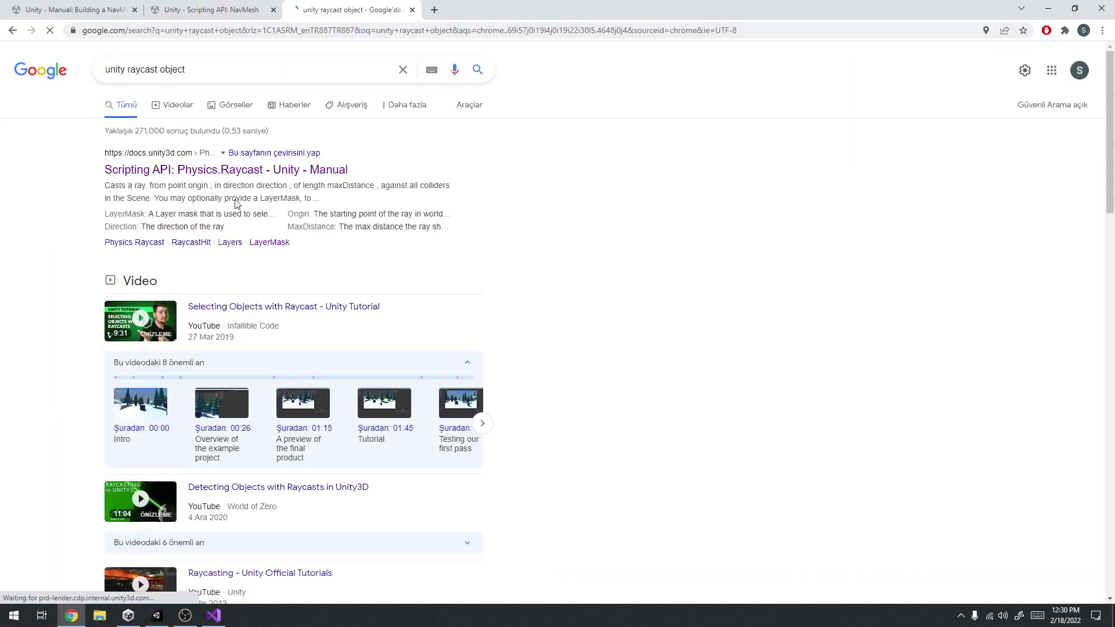
Open the Physics.Raycast manual result and select its if-statement example lines.
left_click(232, 172)
scroll(519, 280, "down", 5)
scroll(519, 280, "down", 5)
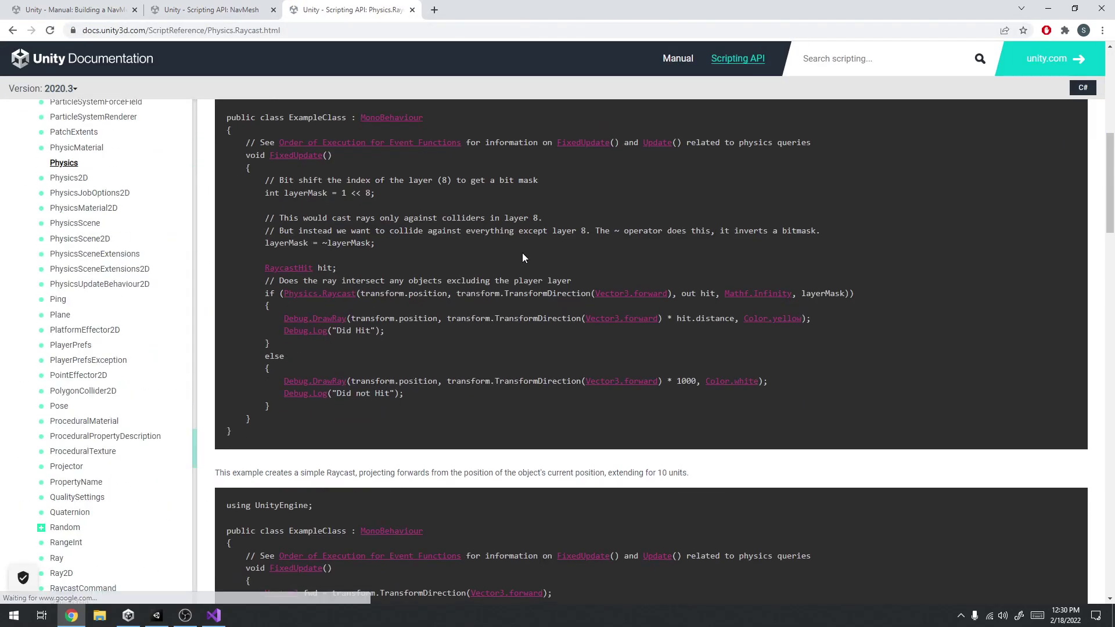
scroll(522, 356, "up", 6)
scroll(520, 361, "down", 6)
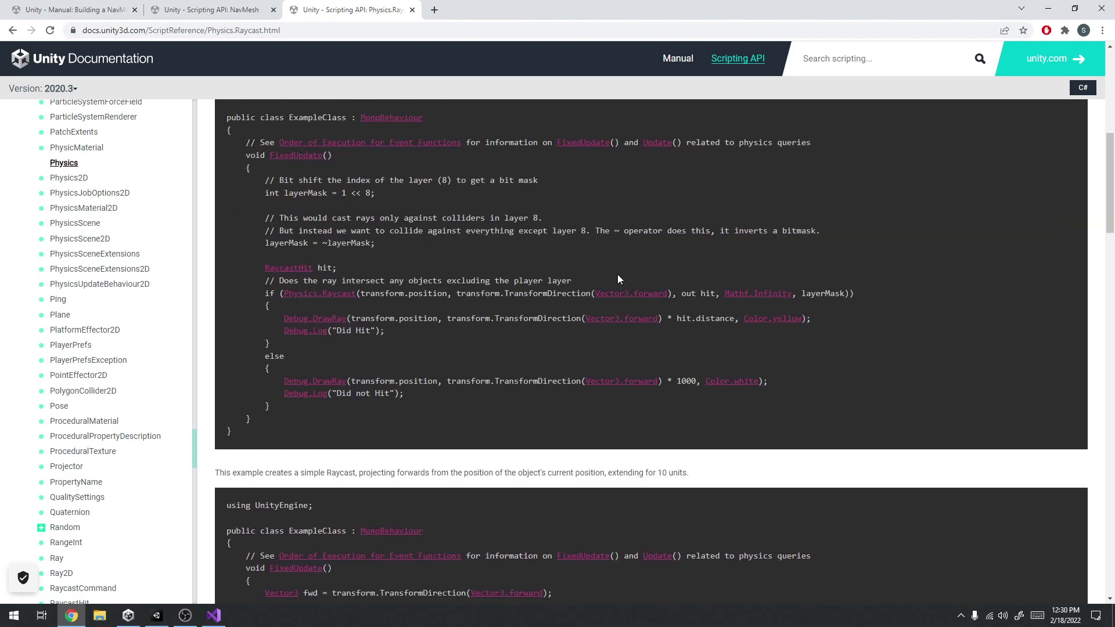
scroll(598, 375, "up", 4)
scroll(598, 375, "down", 3)
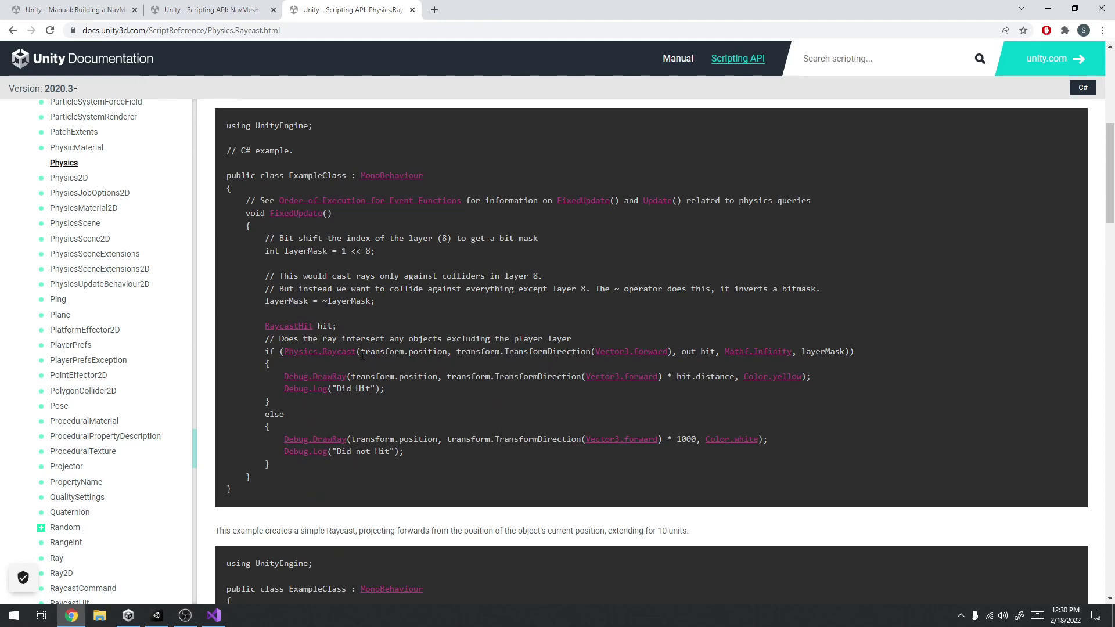
left_click_drag(256, 352, 388, 366)
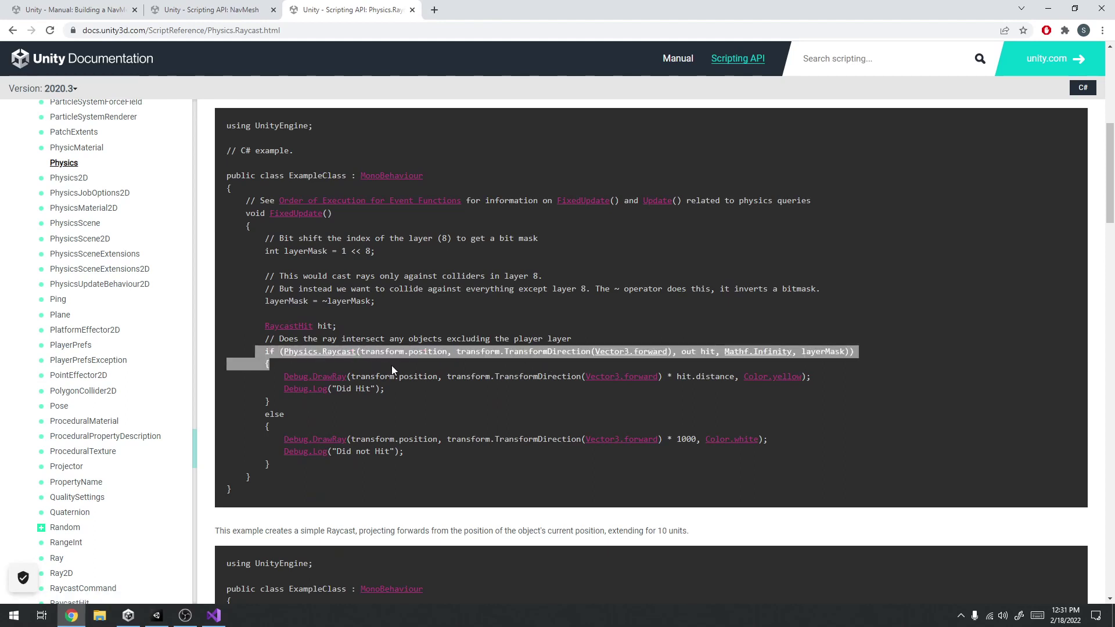
Refine the Google search to 'unity raycast object mouse'.
left_click(384, 327)
left_click(12, 30)
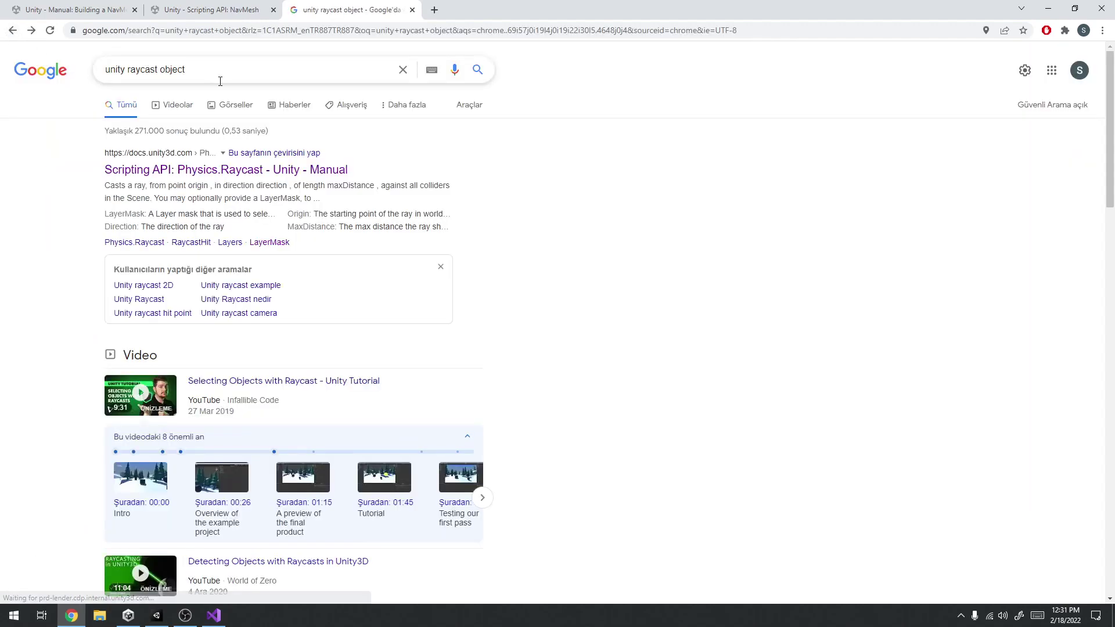
left_click(232, 69)
type("mouse")
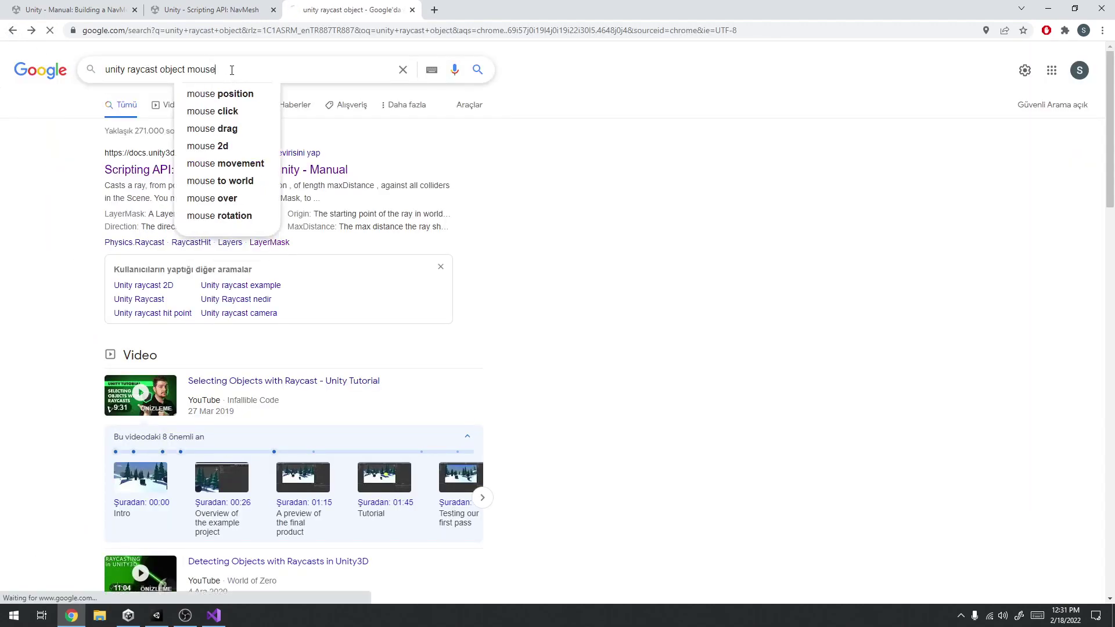
key("Return")
left_click(246, 179)
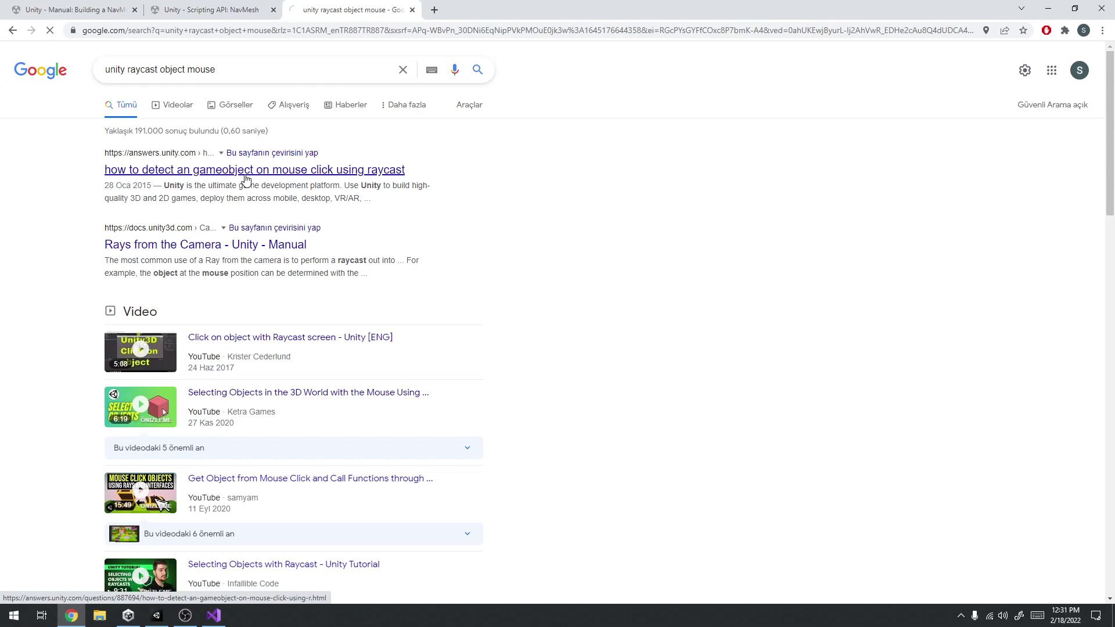
Copy the answer's RaycastHit code block and paste it into AnaOyun's Update.
scroll(171, 300, "down", 8)
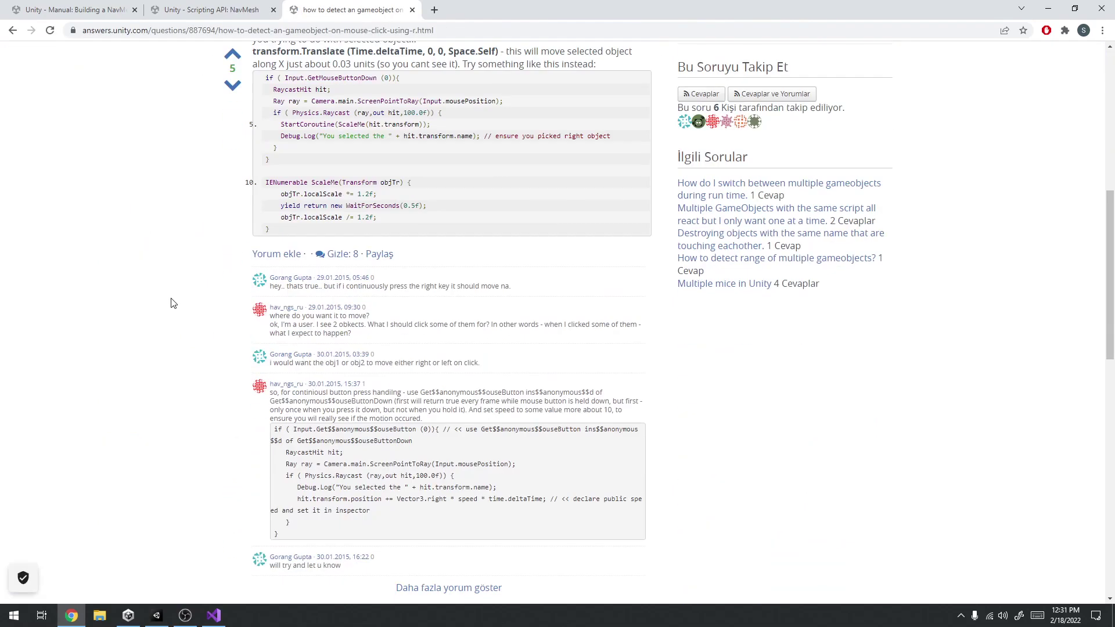
scroll(171, 286, "up", 3)
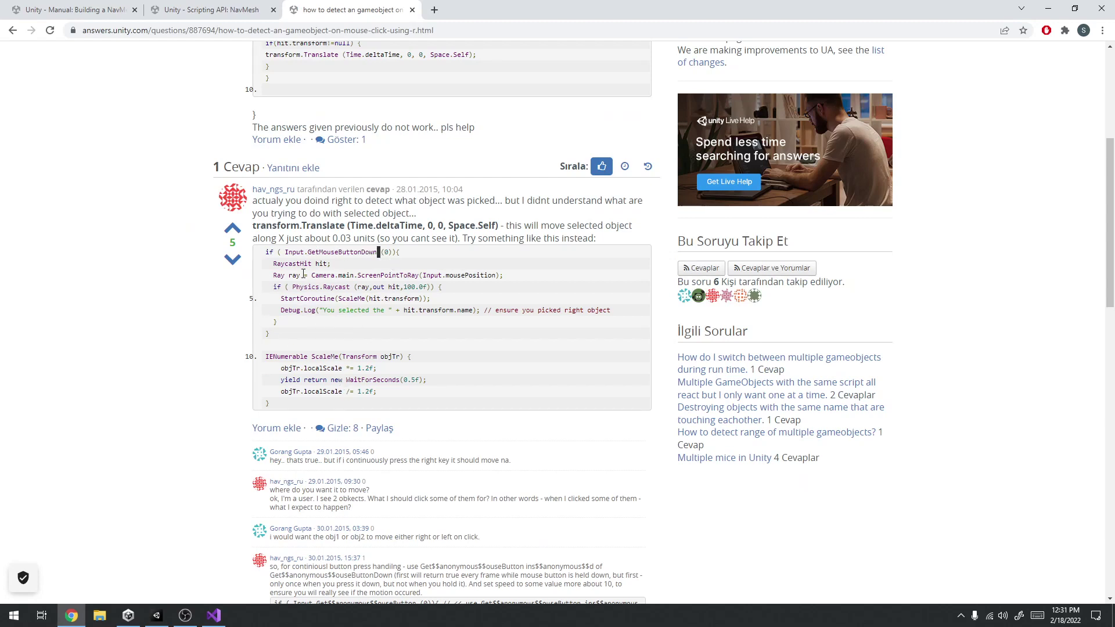
left_click_drag(273, 264, 299, 320)
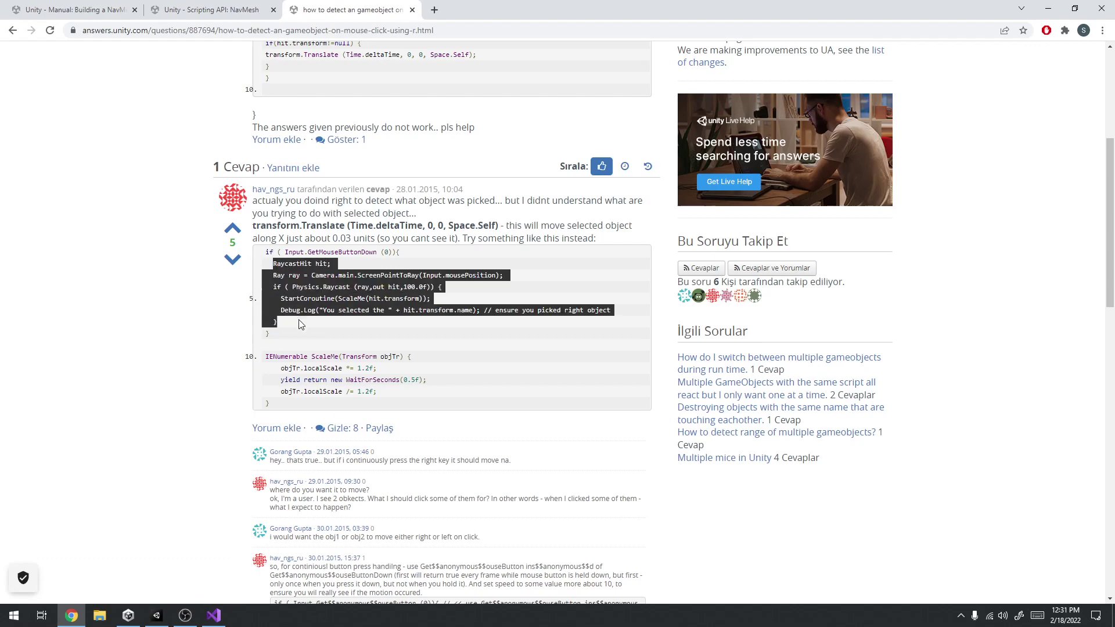
left_click(214, 615)
type("RaycastHit hit;             Ray ray = Camera.main.ScreenPointToRay(Input.mousePosition);             if (Physics.Raycast(ray, out hit, 100.0f))             {                 StartCoroutine(ScaleMe(hit.transform));                 Debug.Log(\"You selected the \" + hit.transform.name); // ensure you picked right object             }")
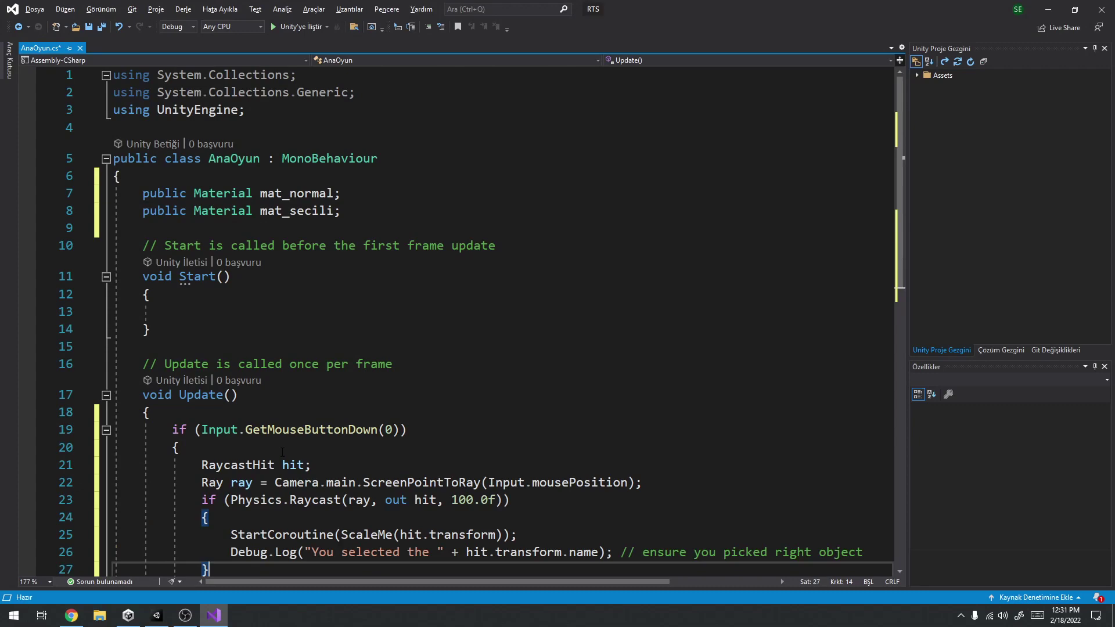
Review the pasted raycast block inside Update's mouse-click check, pointing at Camera.main.
scroll(326, 314, "down", 1, "ctrl")
scroll(345, 293, "up", 2, "ctrl")
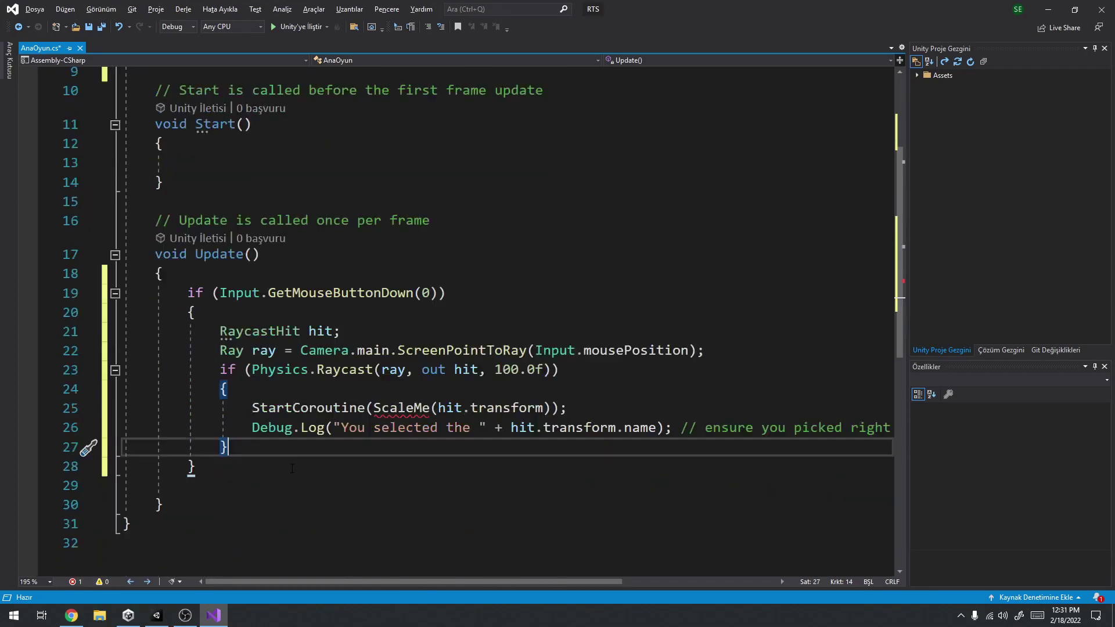
left_click(382, 293)
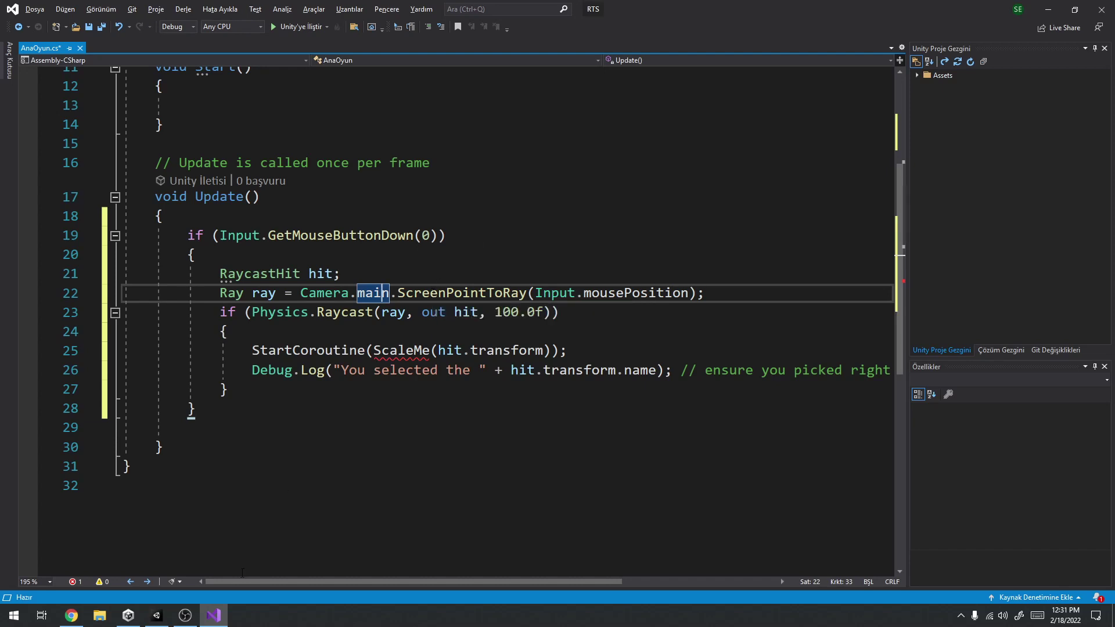
In Chrome, go back from the Unity Answers page to the earlier raycast search results.
left_click(72, 615)
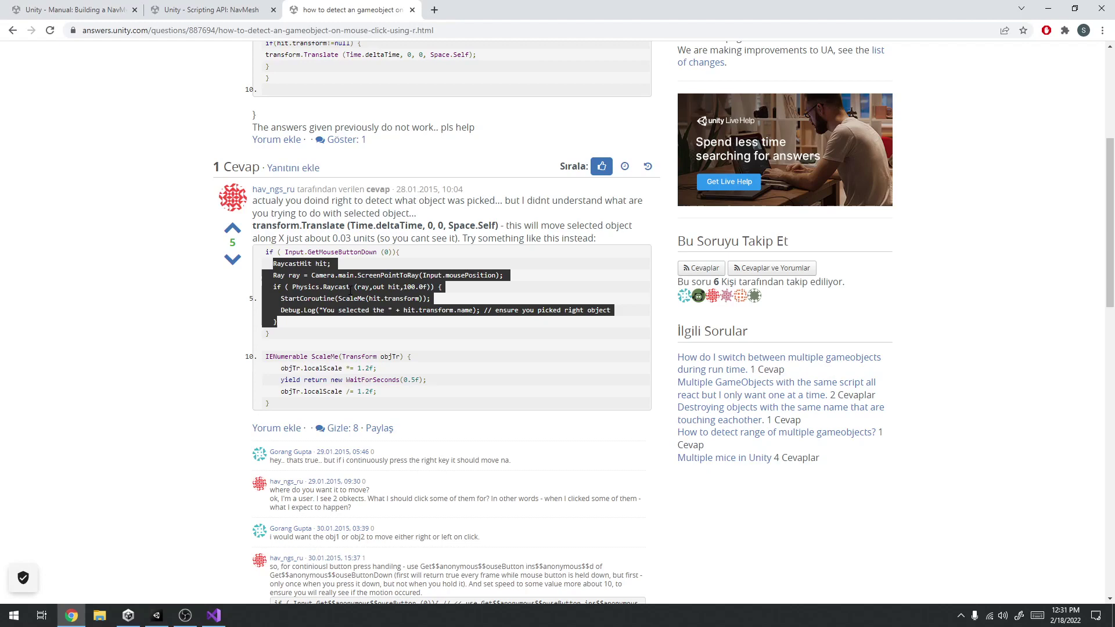
left_click(11, 32)
left_click(11, 32)
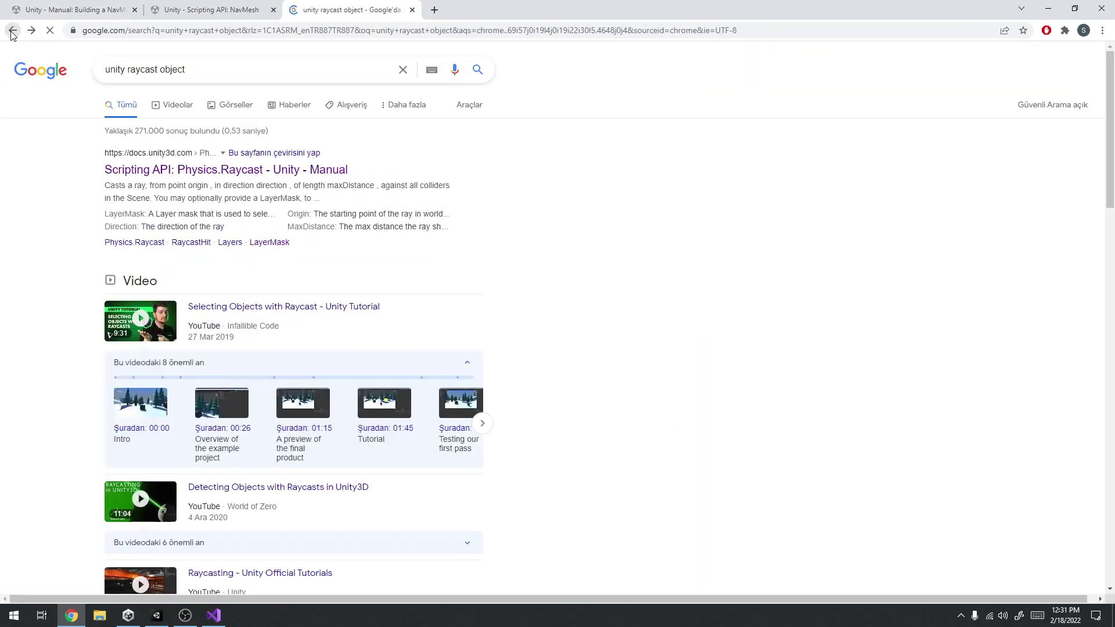
left_click(12, 32)
Open the Physics.Raycast reference, read its parameters and layer-mask example, then minimize Chrome.
left_click(31, 31)
scroll(561, 310, "down", 2)
scroll(561, 310, "down", 4)
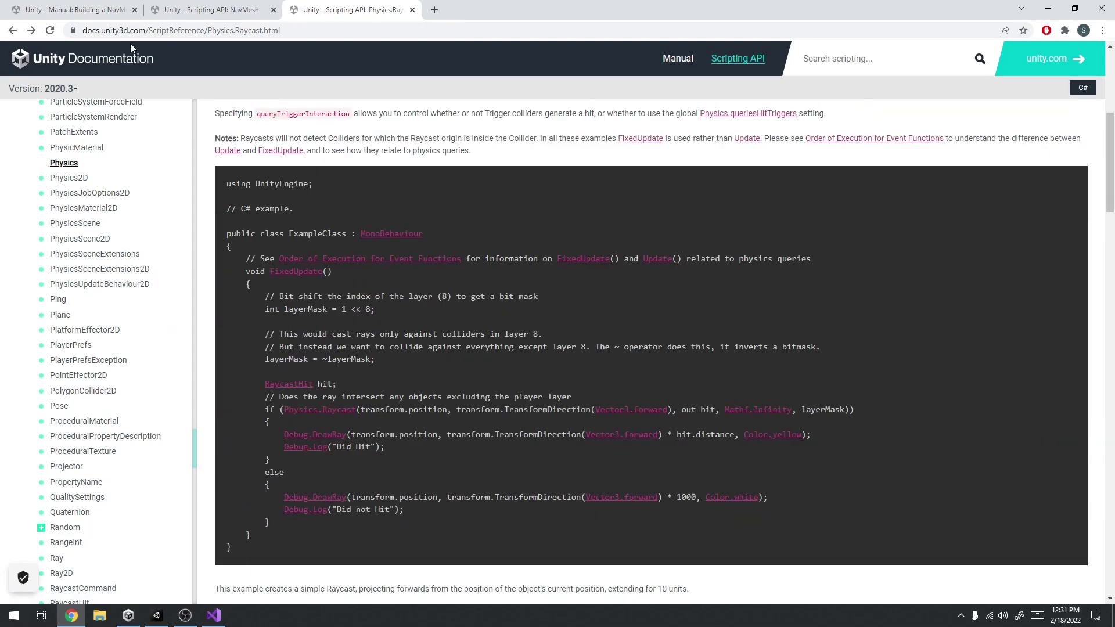
scroll(675, 395, "up", 5)
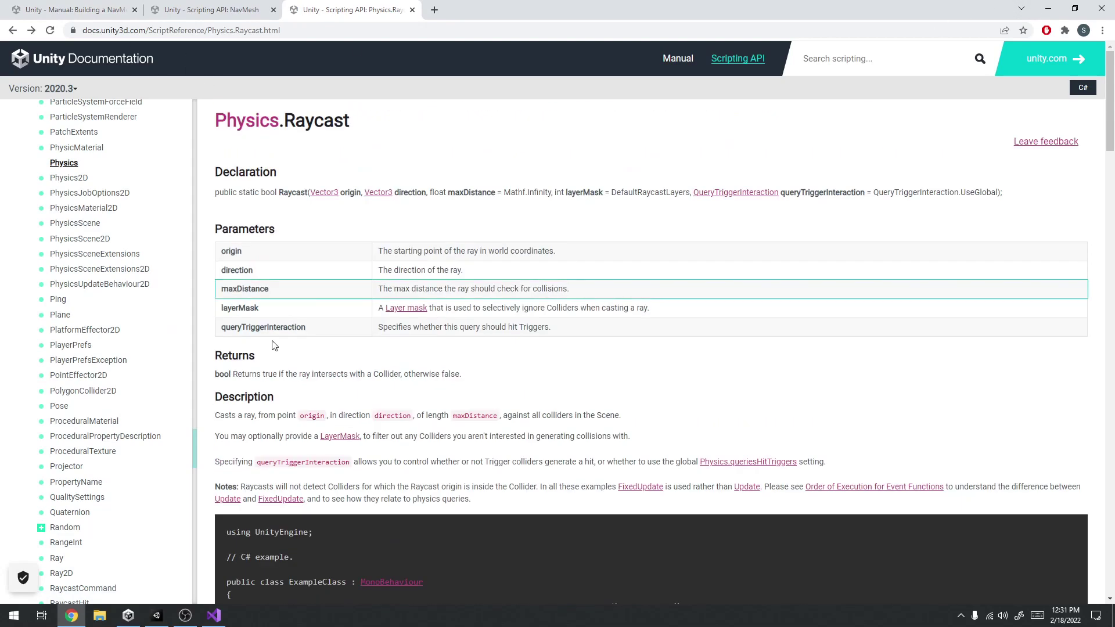
scroll(124, 269, "down", 3)
scroll(124, 276, "up", 8)
scroll(581, 233, "down", 5)
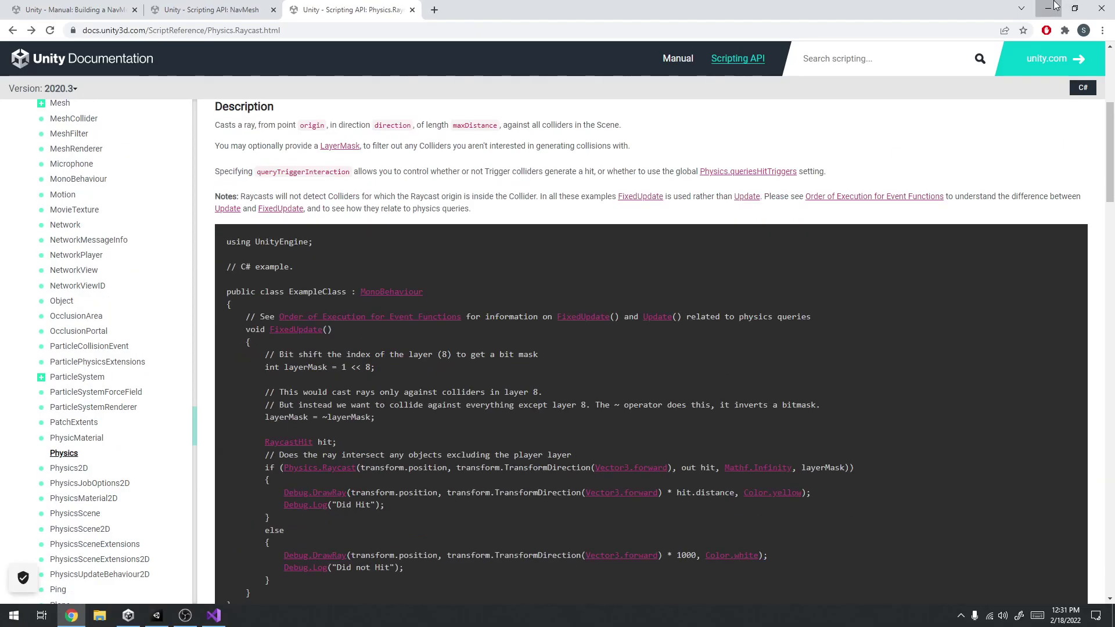
left_click(1049, 8)
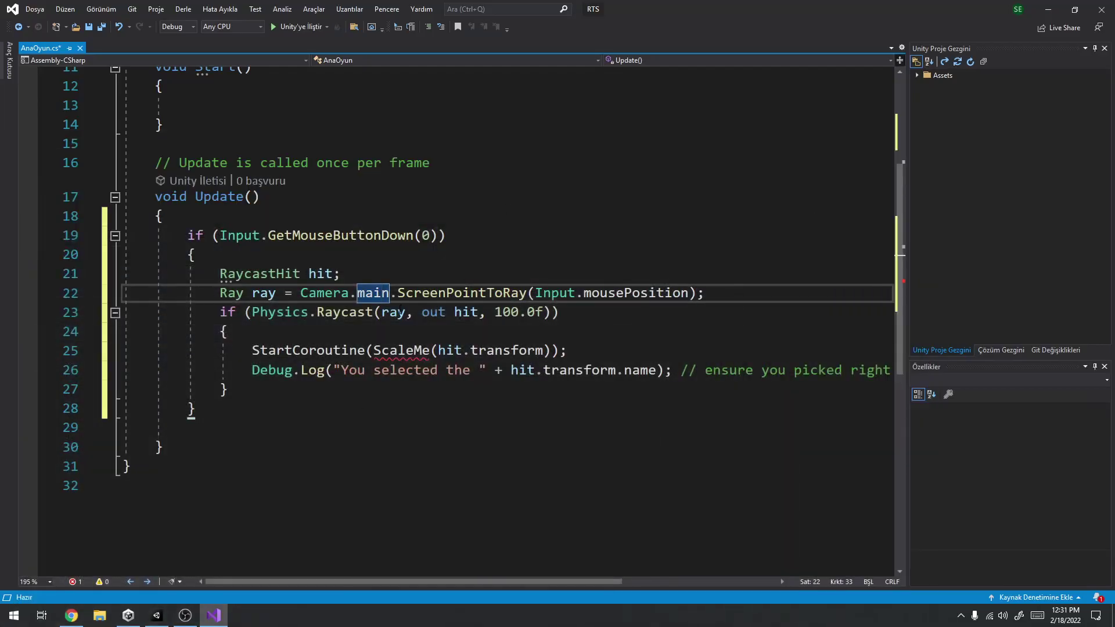
Cut the StartCoroutine(ScaleMe(hit.transform)); line so a hit only logs the object's name.
left_click(459, 370)
triple_click(458, 370)
left_click(450, 350)
triple_click(450, 350)
key("ctrl+x")
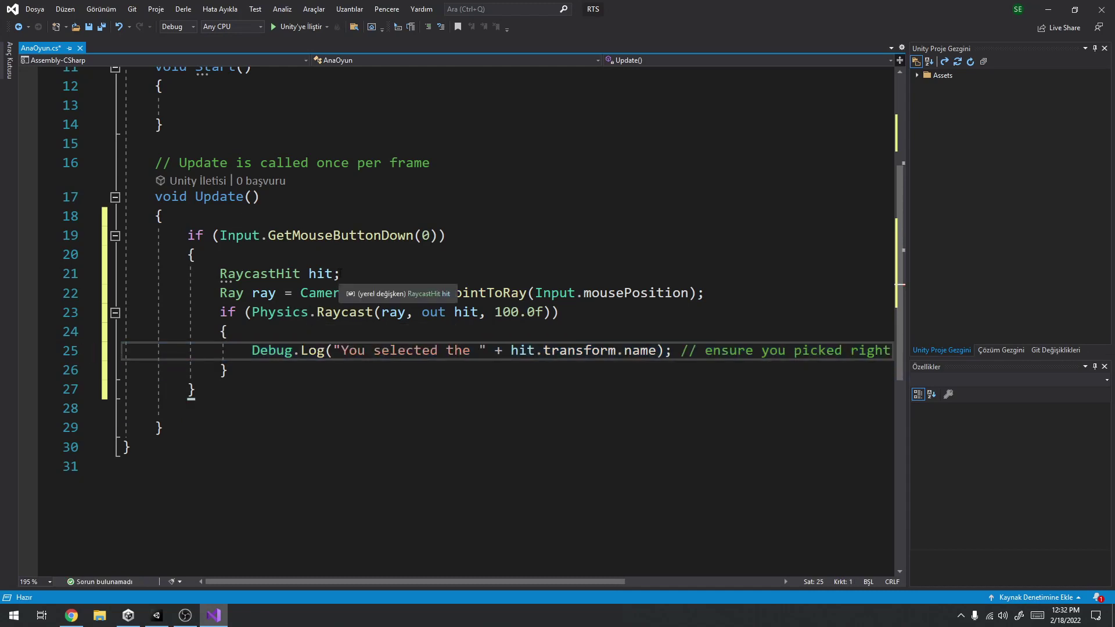
Highlight the Ray declaration, Camera.main.ScreenPointToRay and Input.mousePosition on line 22 to explain them.
left_click_drag(221, 293, 277, 294)
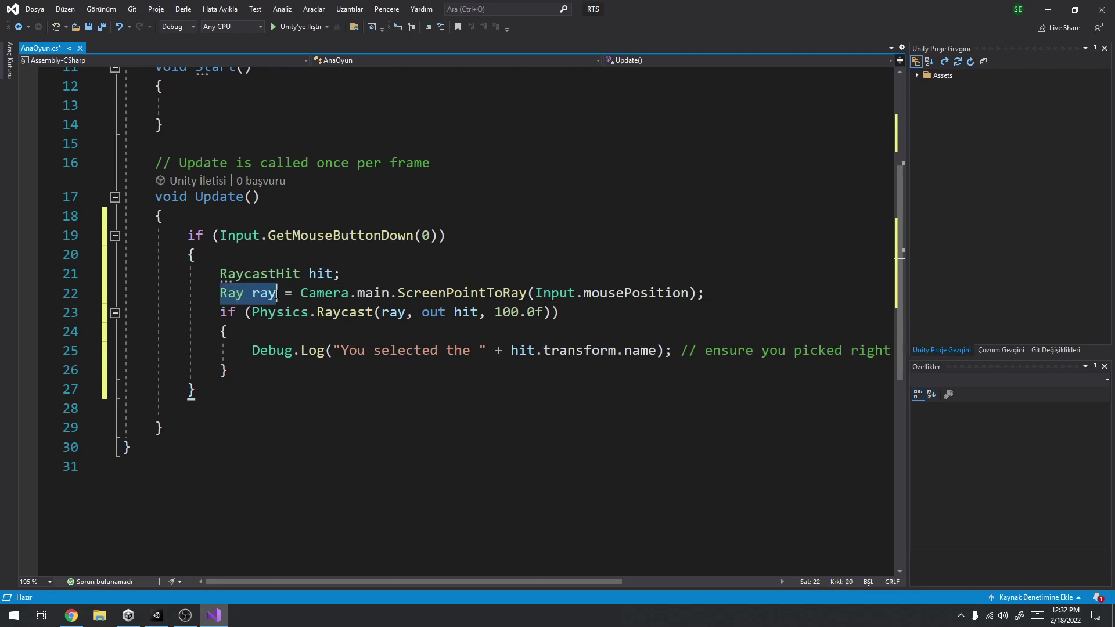
left_click_drag(300, 293, 391, 293)
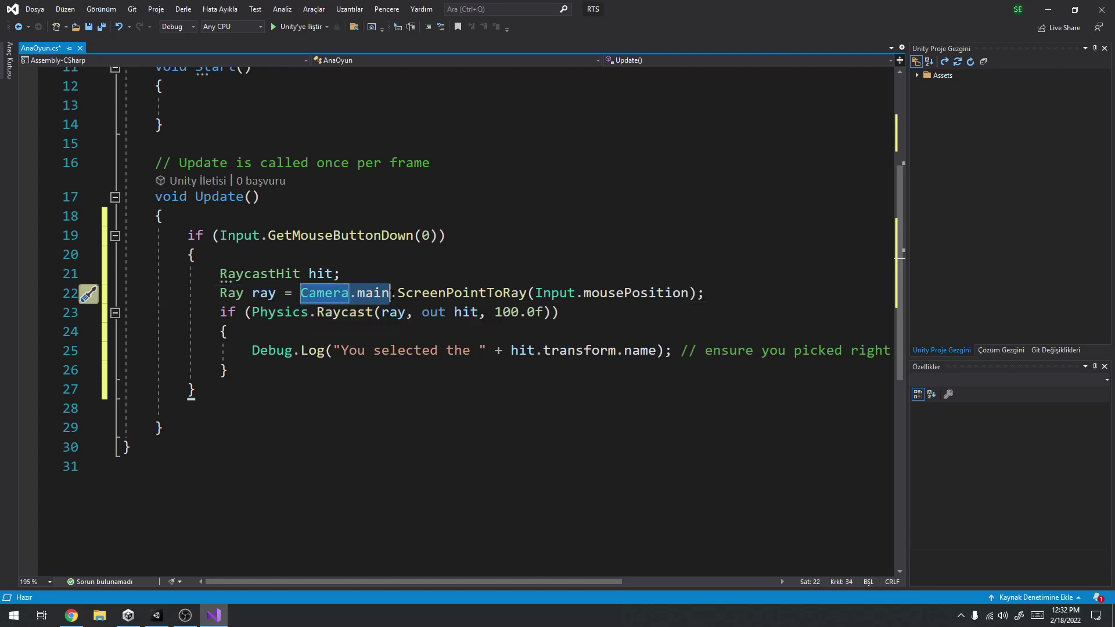
left_click_drag(389, 293, 529, 303)
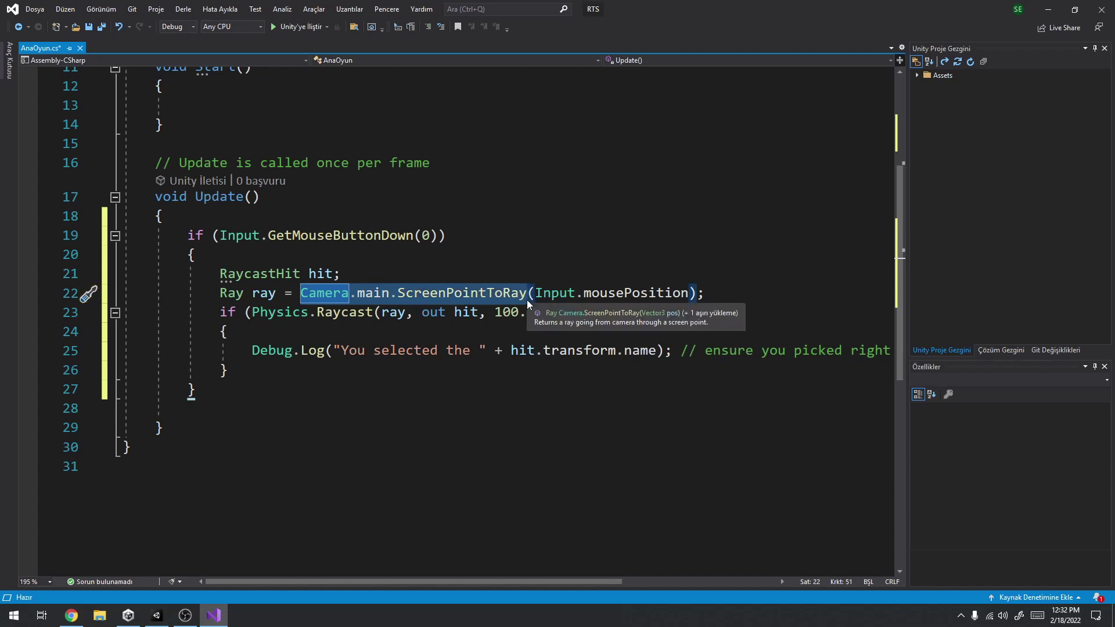
left_click(486, 293)
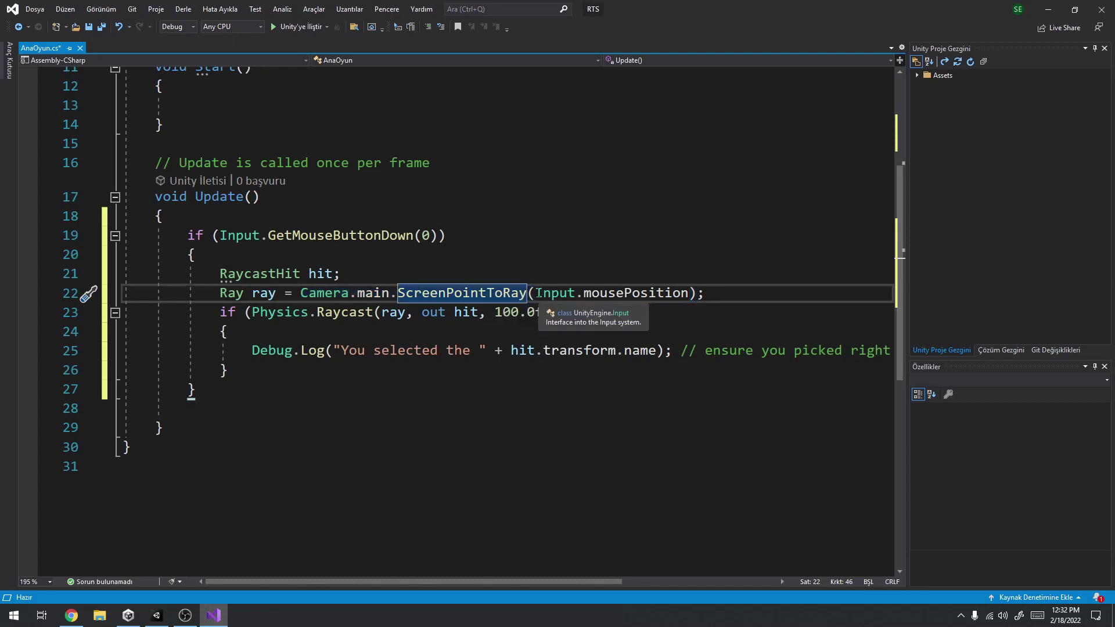
left_click_drag(535, 293, 691, 293)
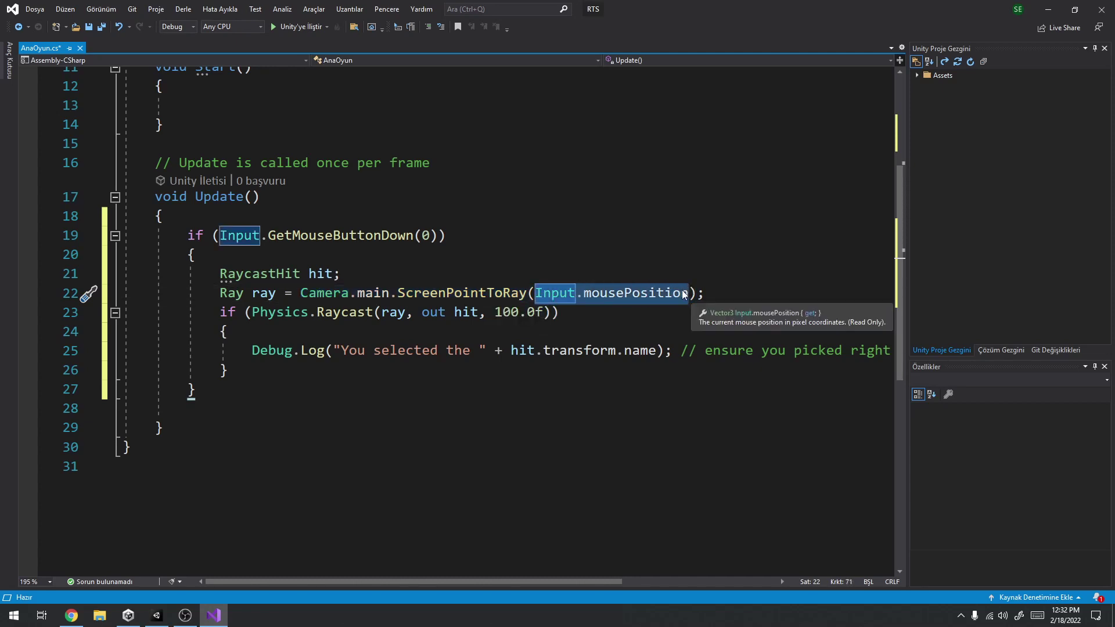
left_click(274, 294)
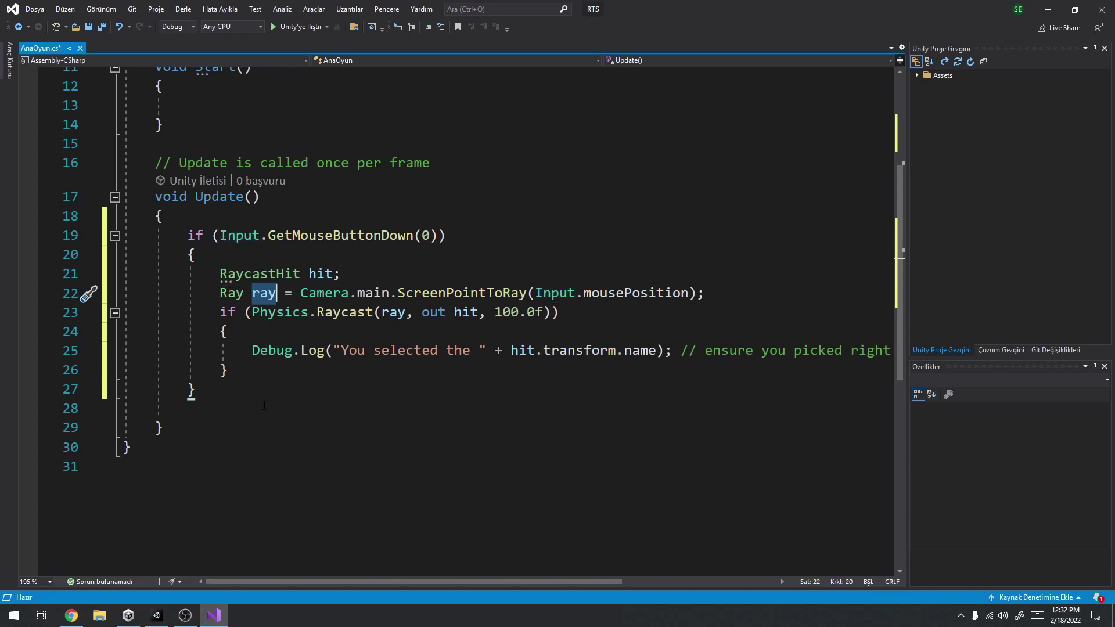
Highlight the Physics.Raycast call, its if condition and every use of hit on line 23.
left_click(284, 312)
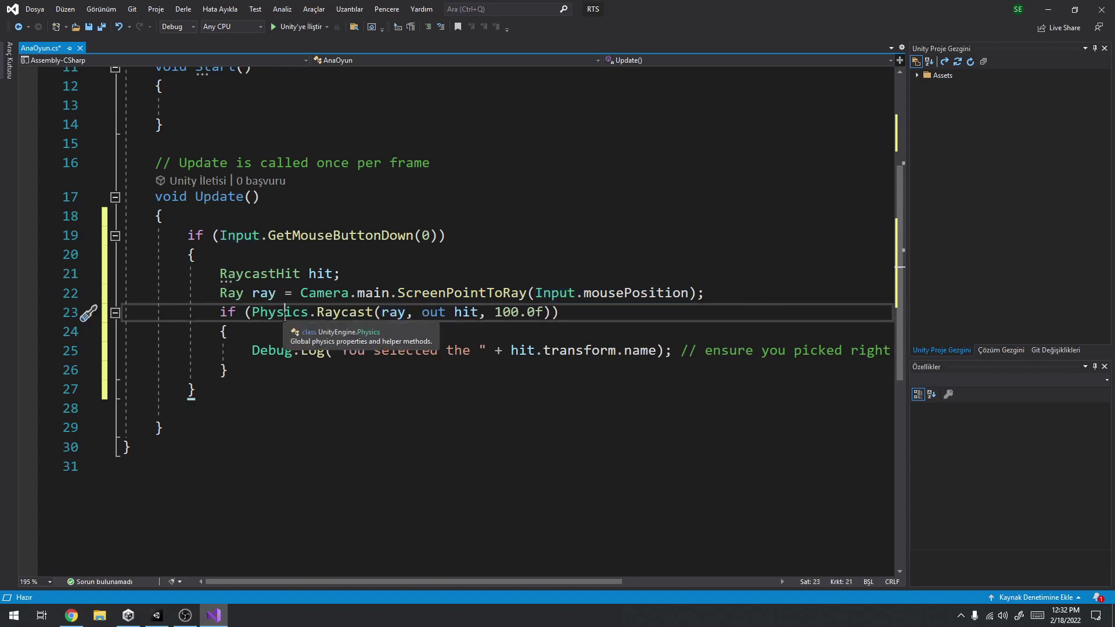
left_click(349, 312)
left_click(342, 312)
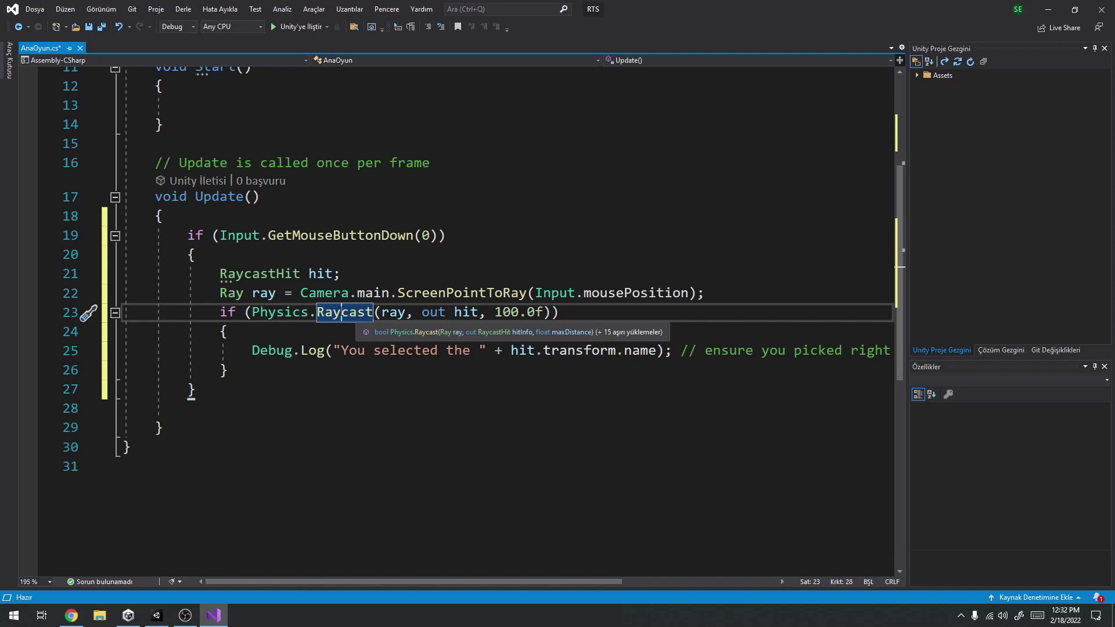
left_click_drag(251, 313, 551, 314)
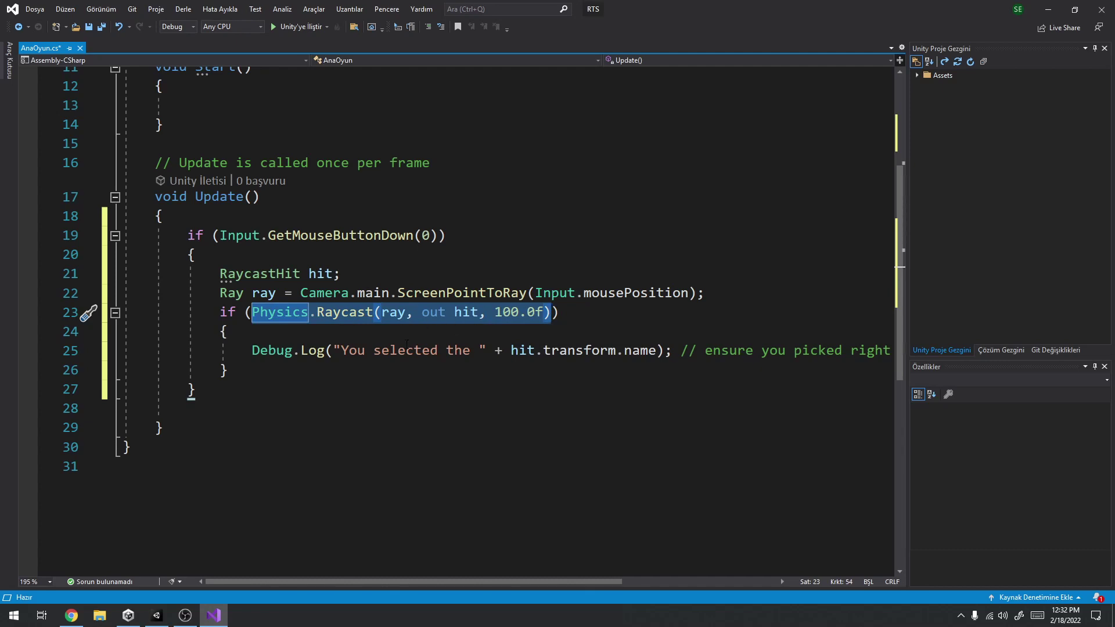
left_click(227, 312)
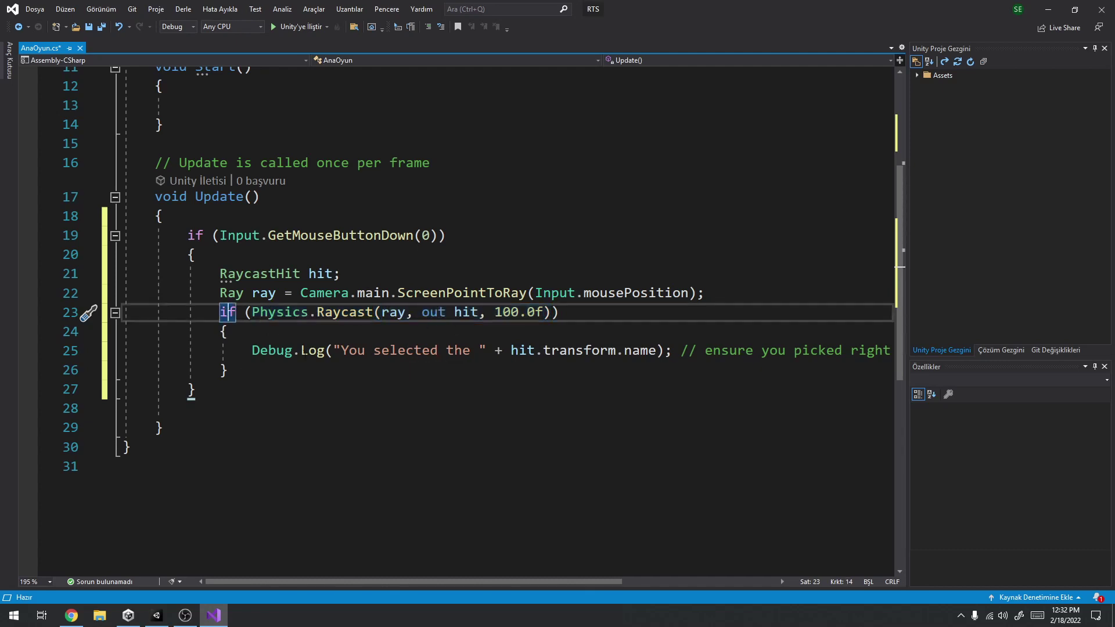
left_click(471, 313)
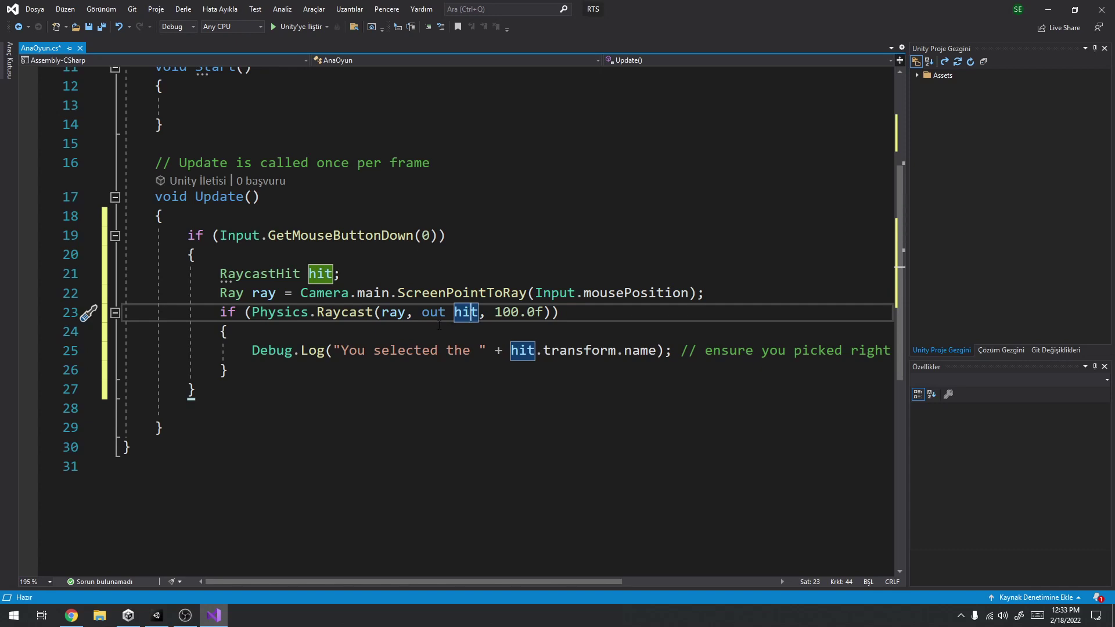
left_click_drag(422, 313, 478, 314)
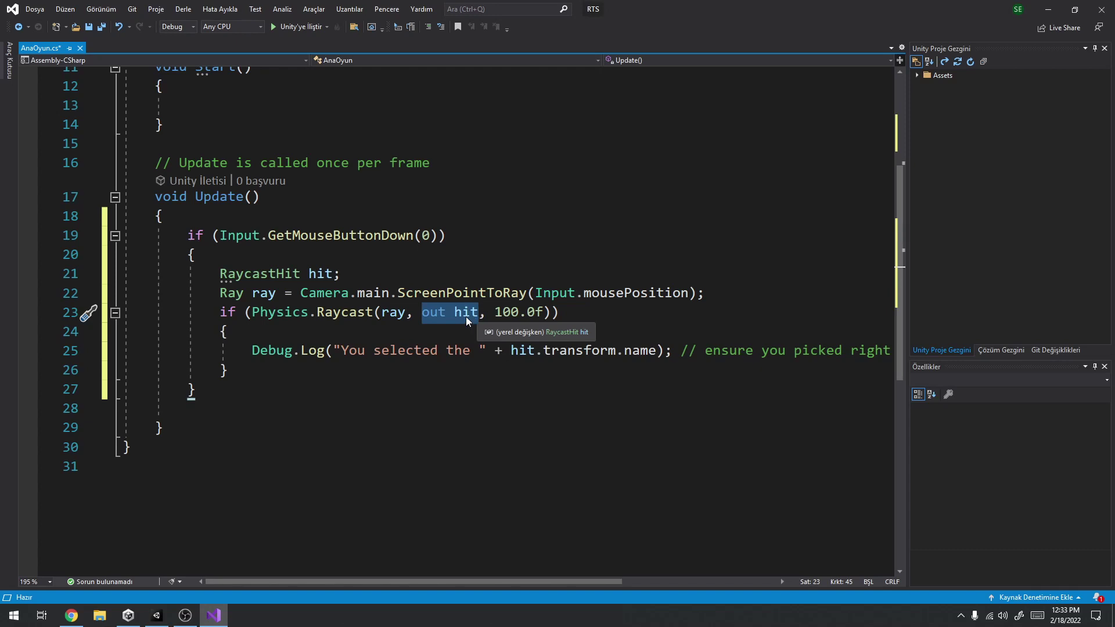
left_click(466, 314)
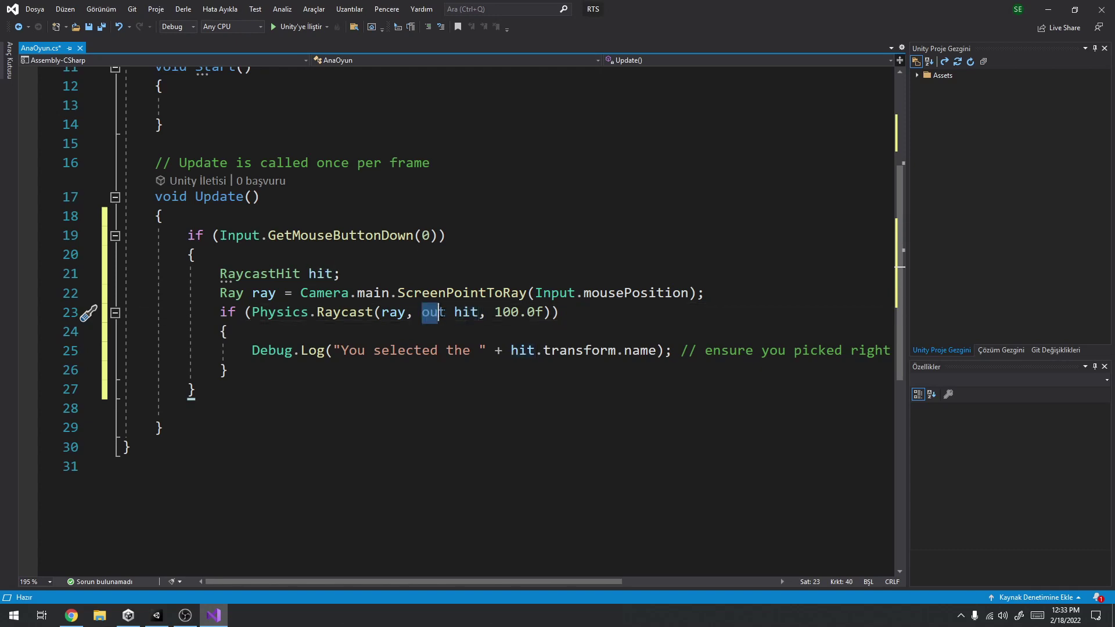
double_click(463, 314)
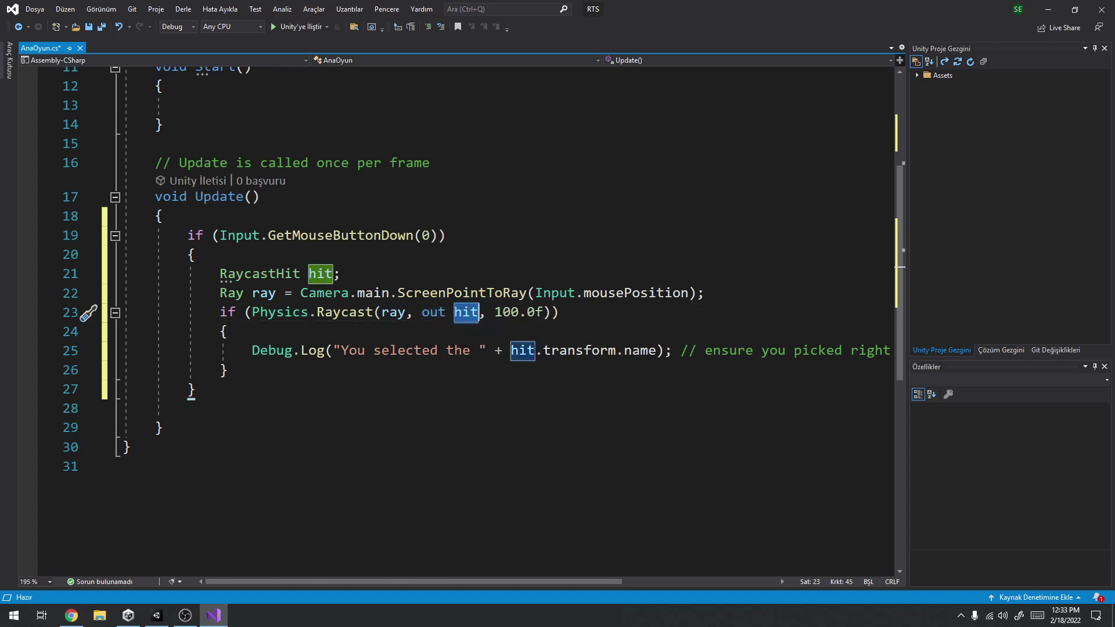
left_click_drag(422, 314, 479, 315)
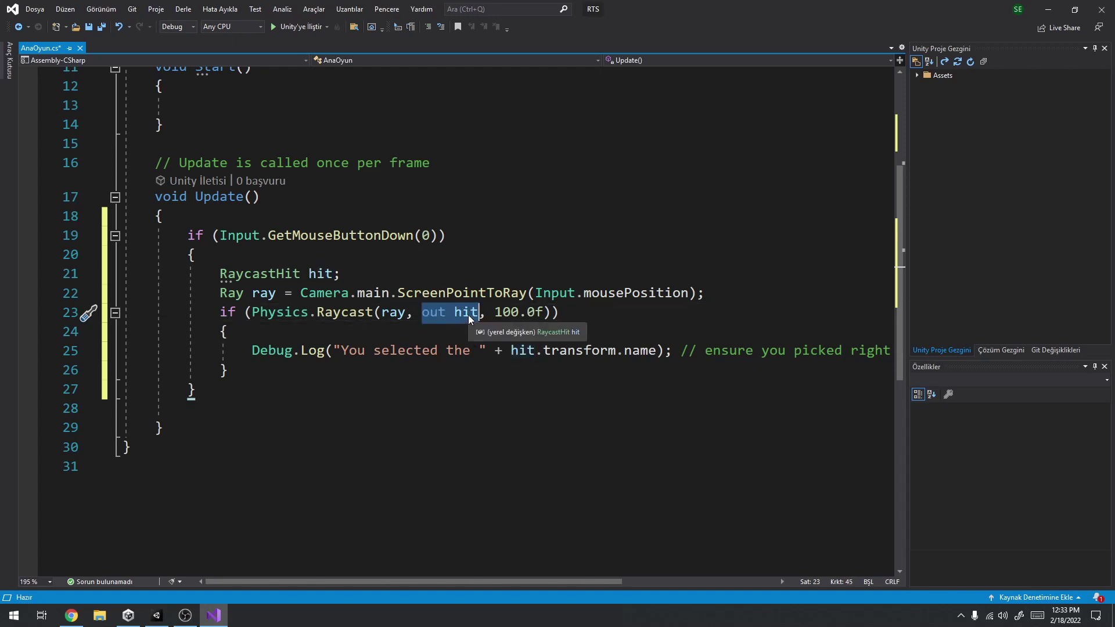
double_click(347, 314)
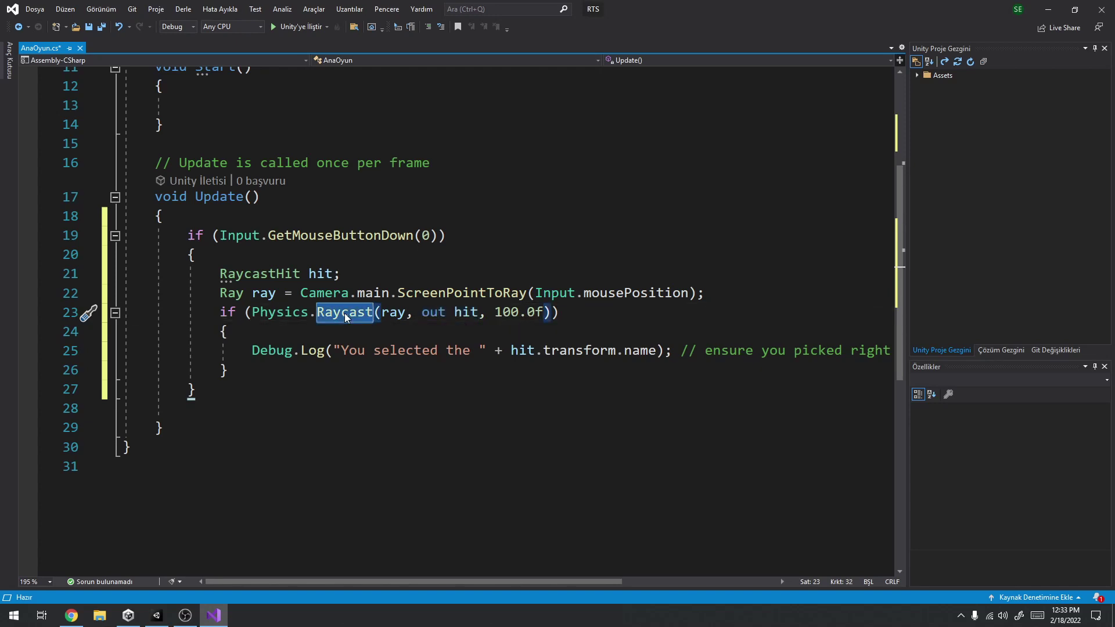
double_click(471, 314)
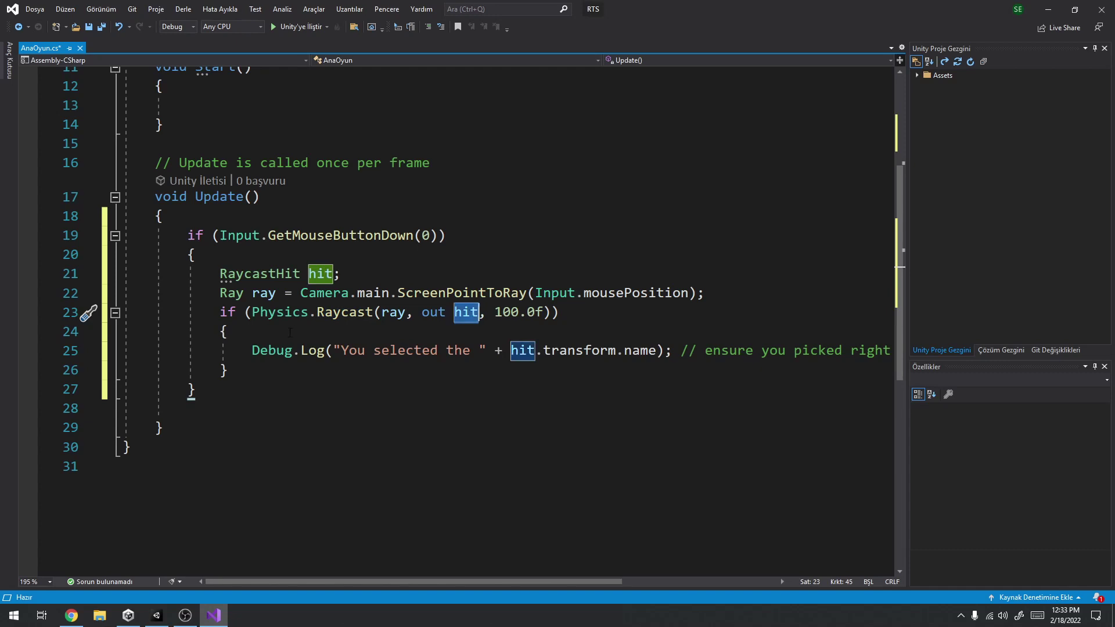
left_click(265, 333)
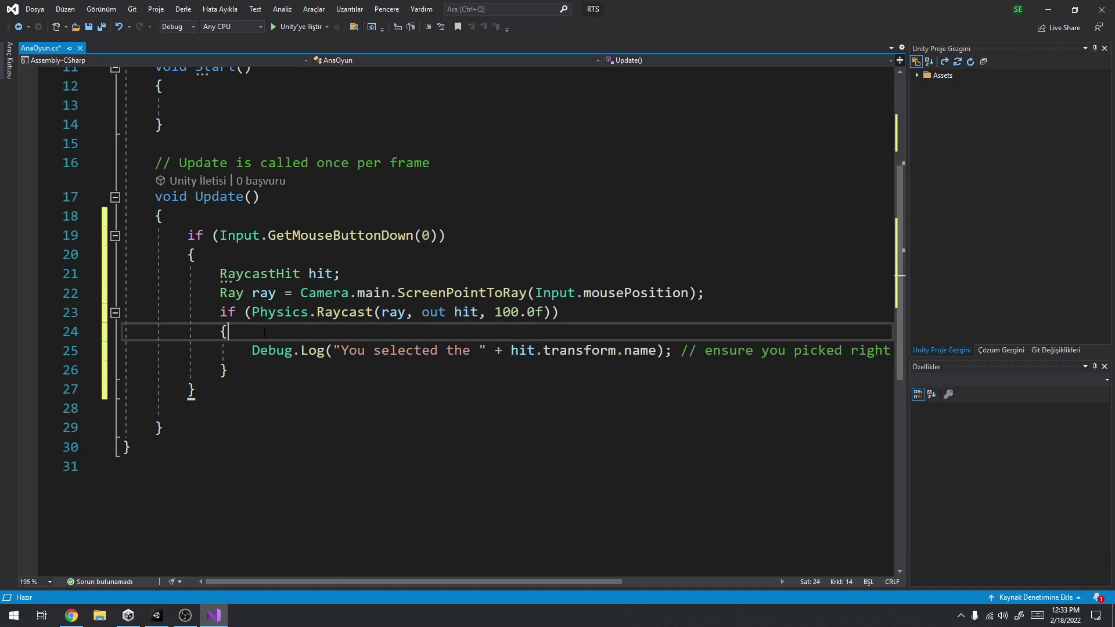
key("Return")
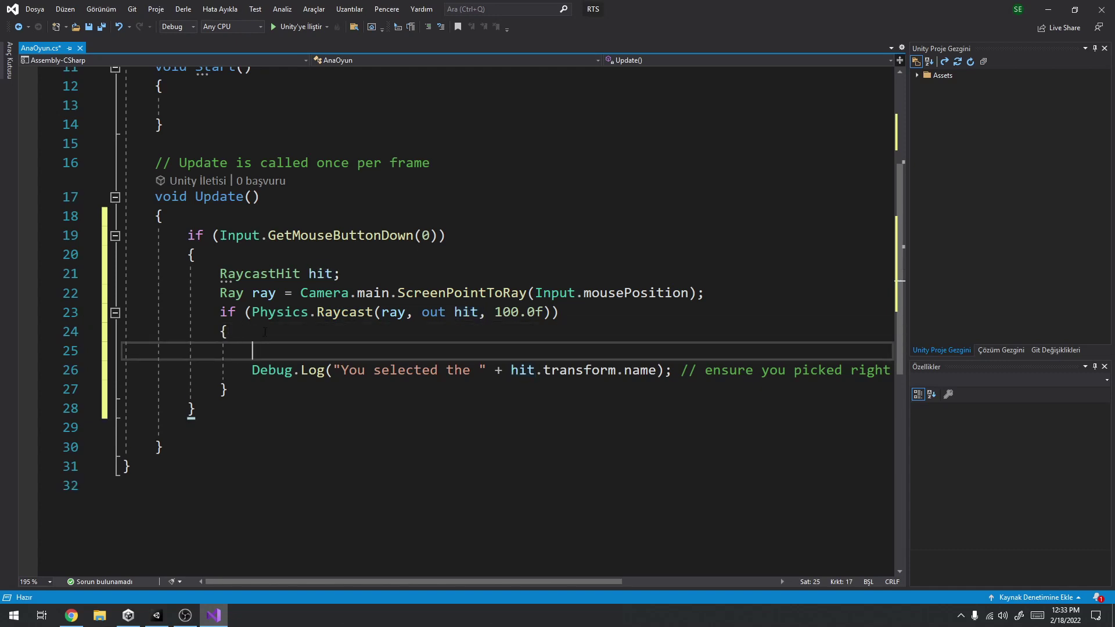
Delete the Debug.Log line, leaving the raycast if block empty.
key("shift+Down")
key("shift+Down")
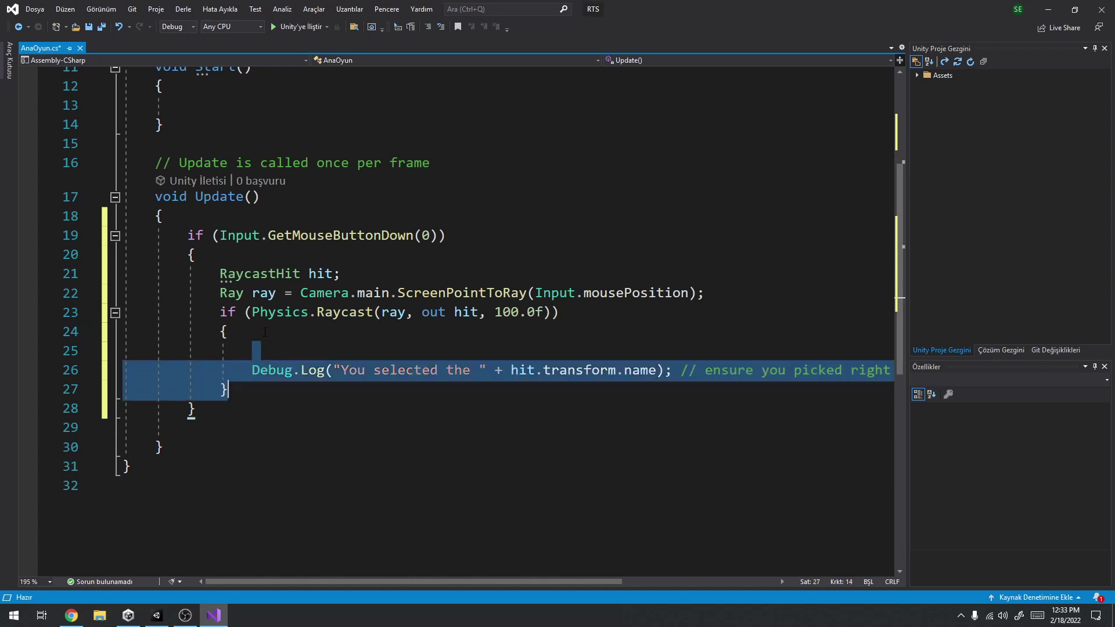
key("Delete")
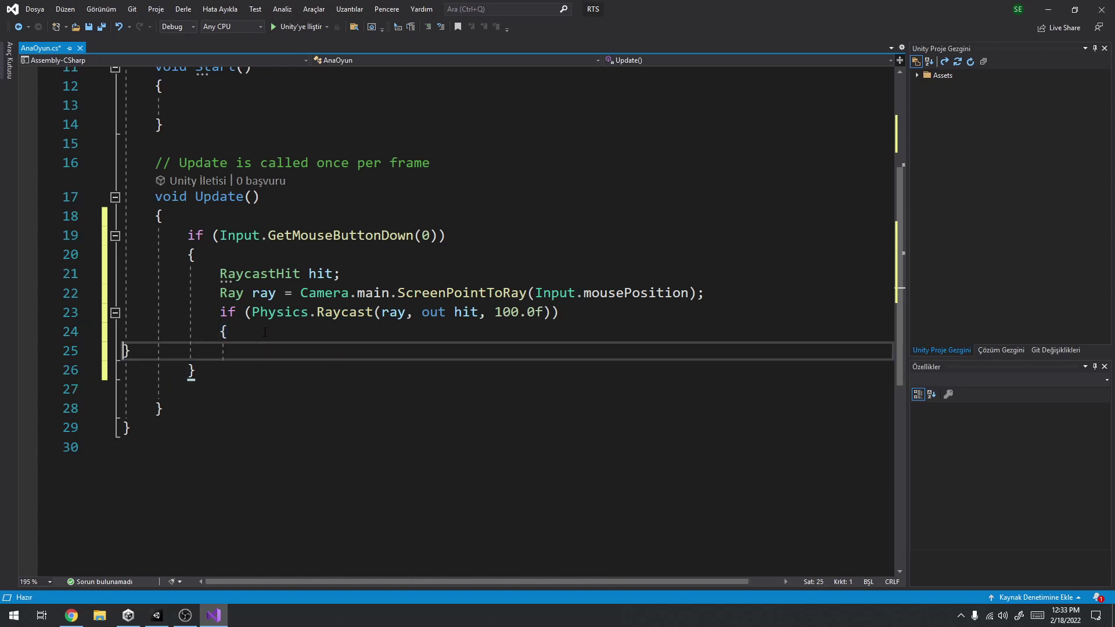
key("Return")
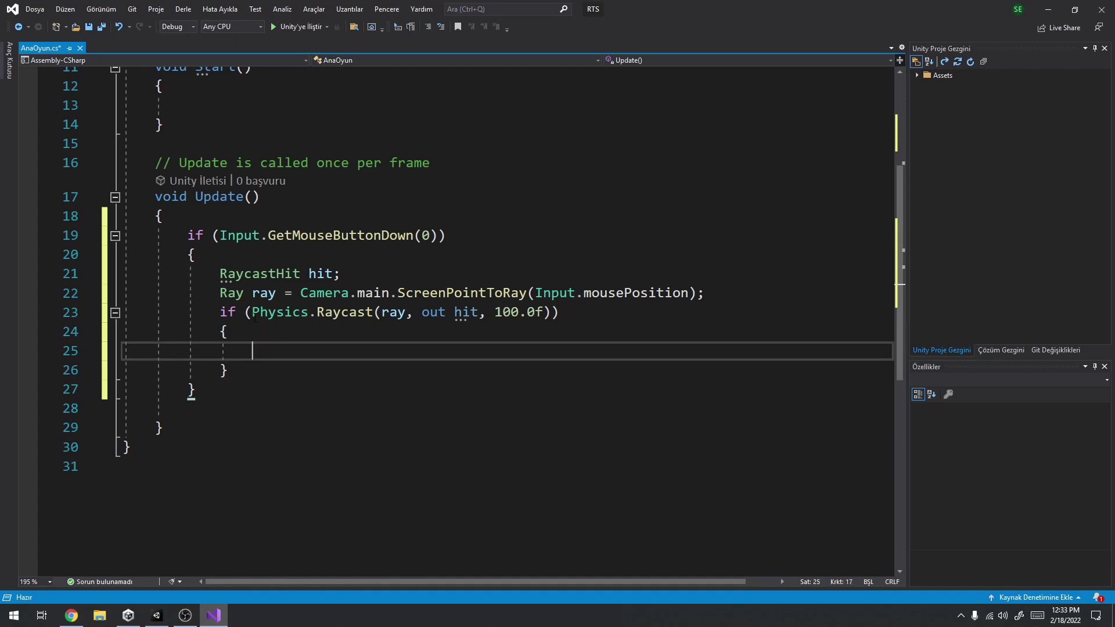
Delete the RaycastHit hit declaration to show the resulting error, then undo it.
left_click(255, 274)
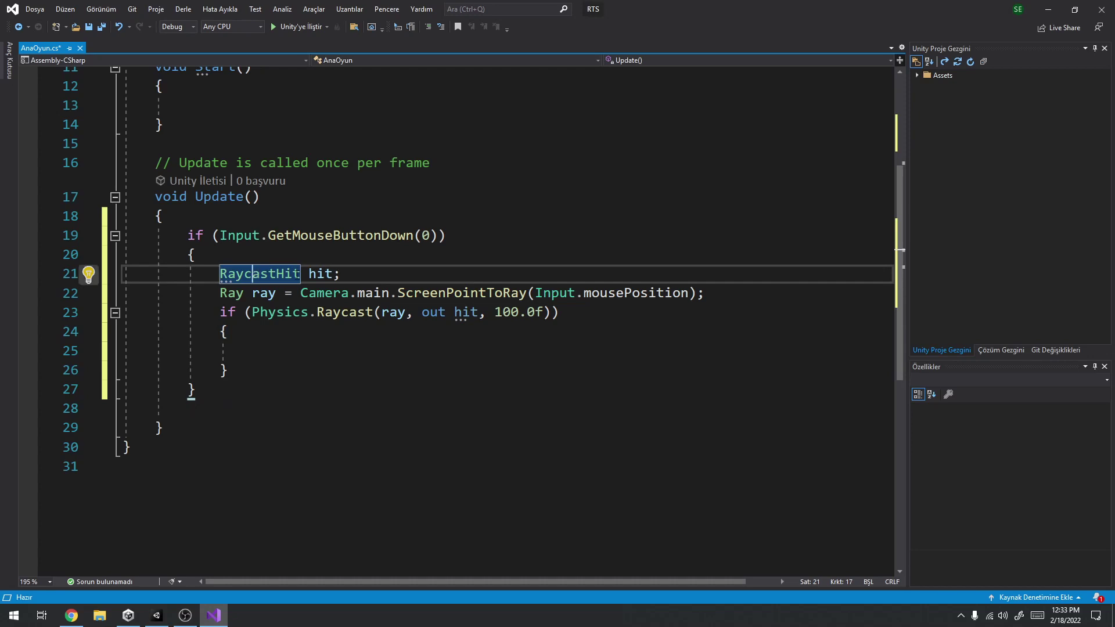
left_click_drag(342, 274, 220, 274)
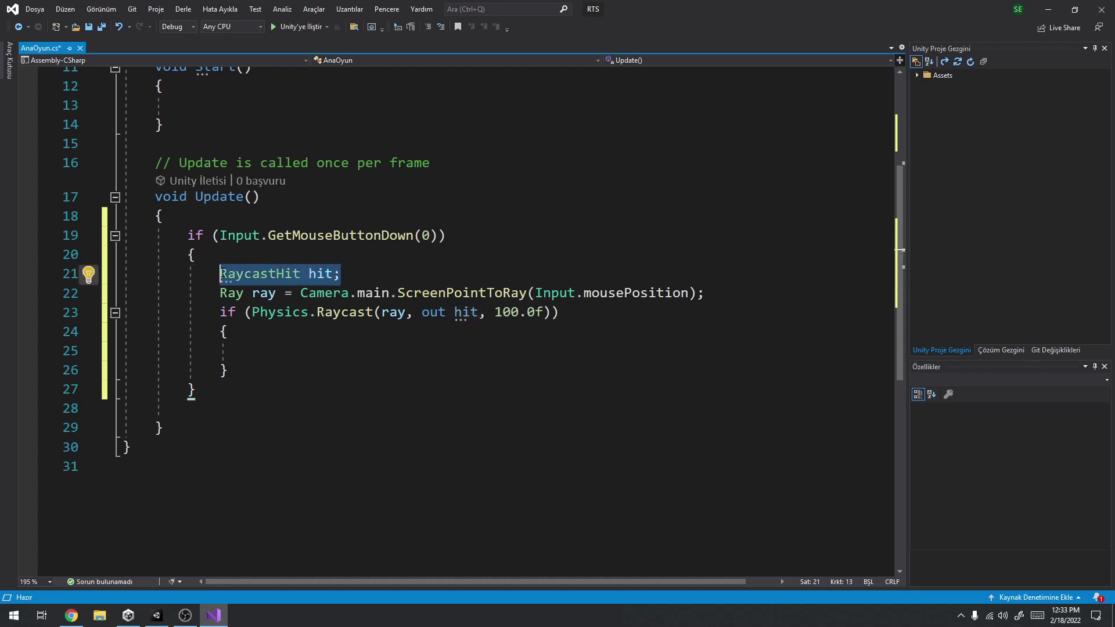
key("BackSpace")
left_click(463, 312)
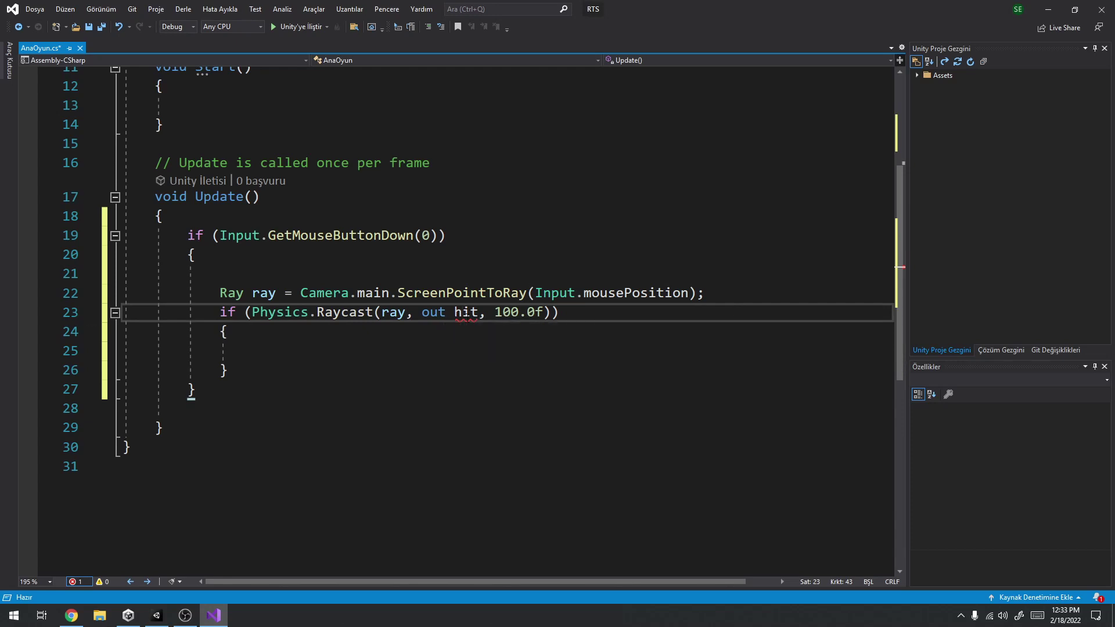
key("ctrl+z")
left_click(324, 347)
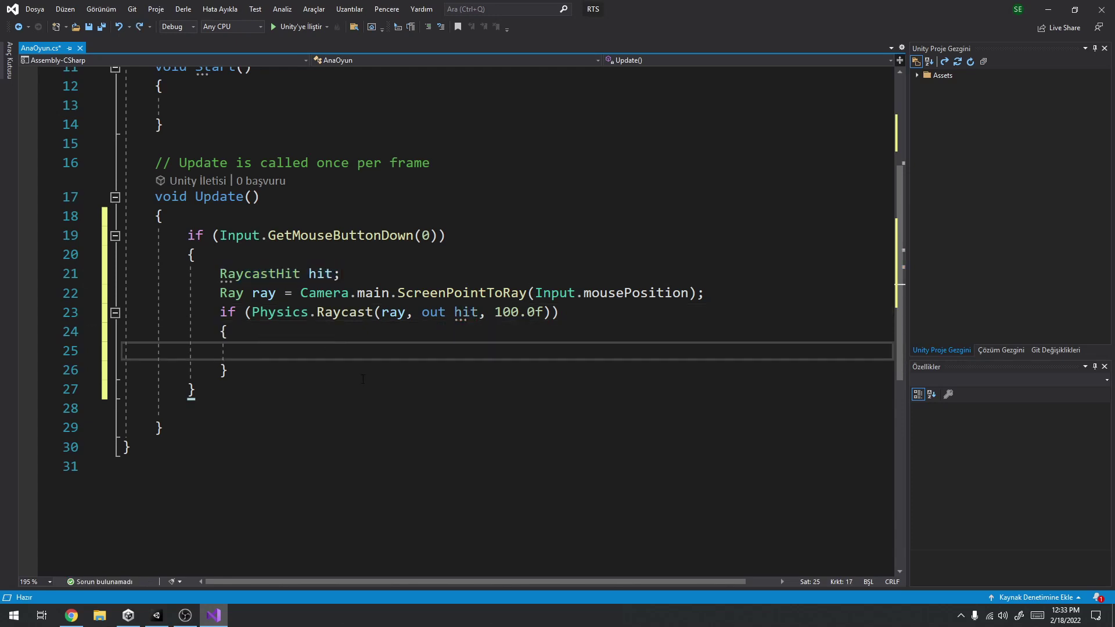
Type hit. in the empty block and browse IntelliSense members, reading the point description.
type("hit.")
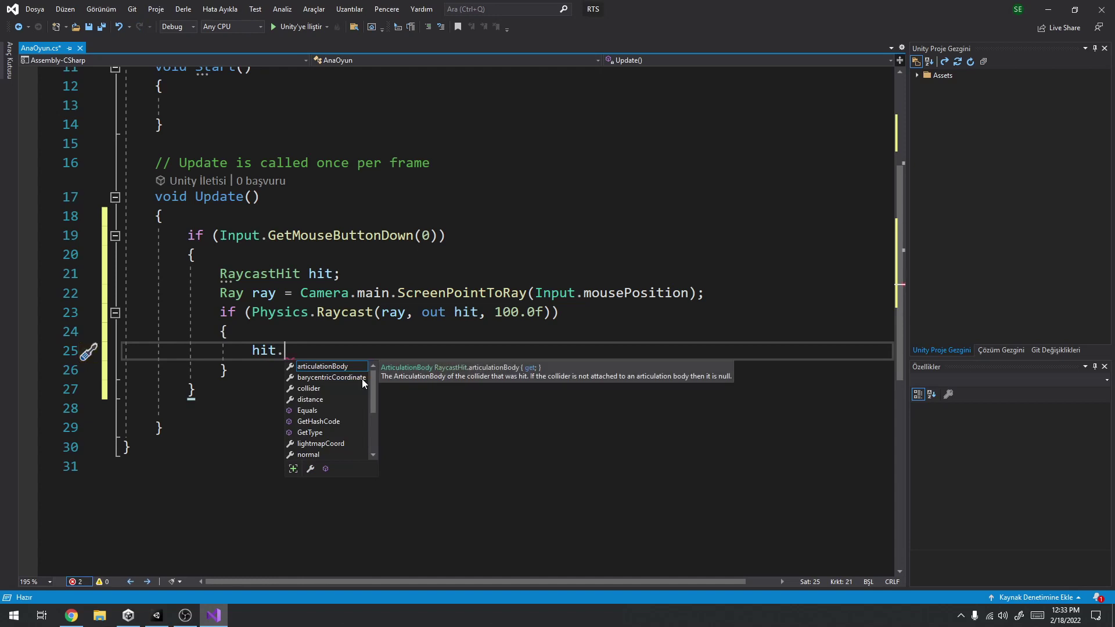
type("ga")
key("BackSpace")
key("BackSpace")
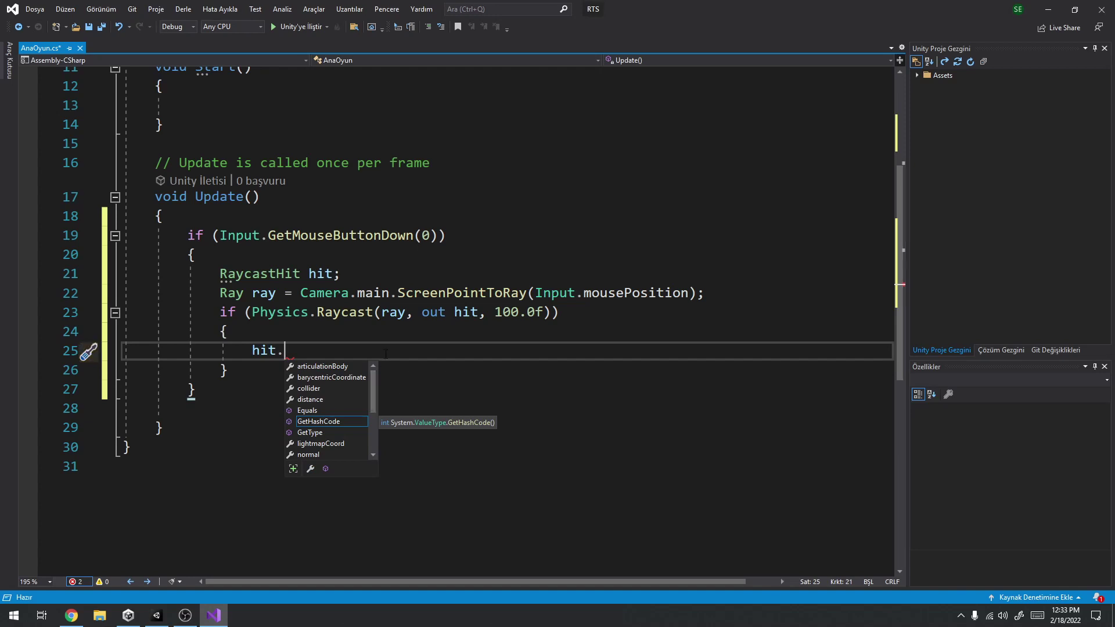
scroll(344, 421, "down", 3)
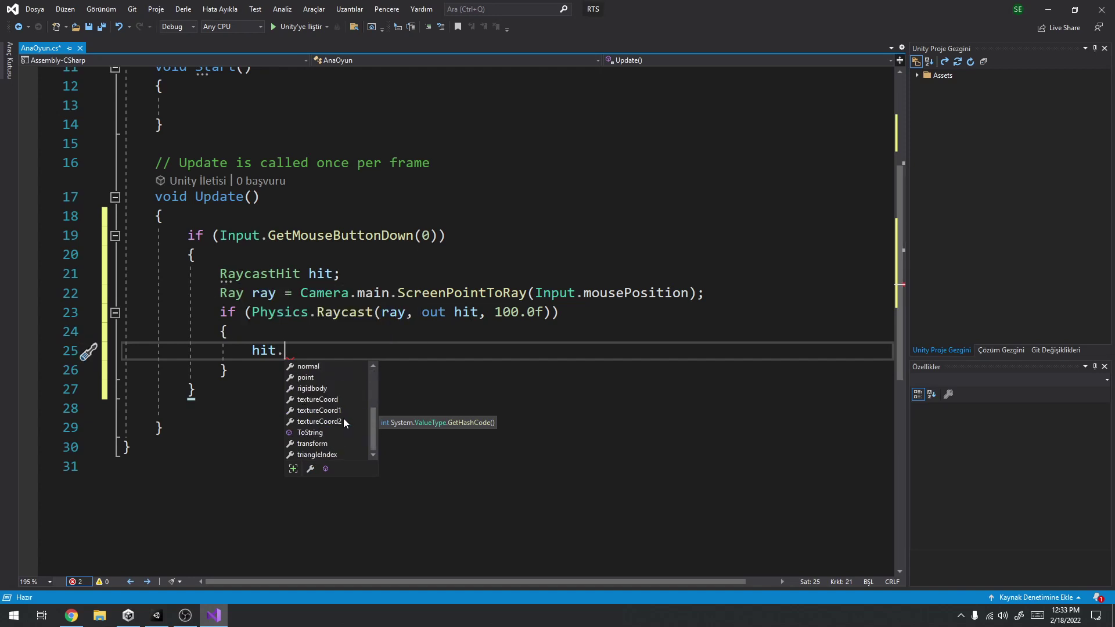
scroll(325, 447, "up", 3)
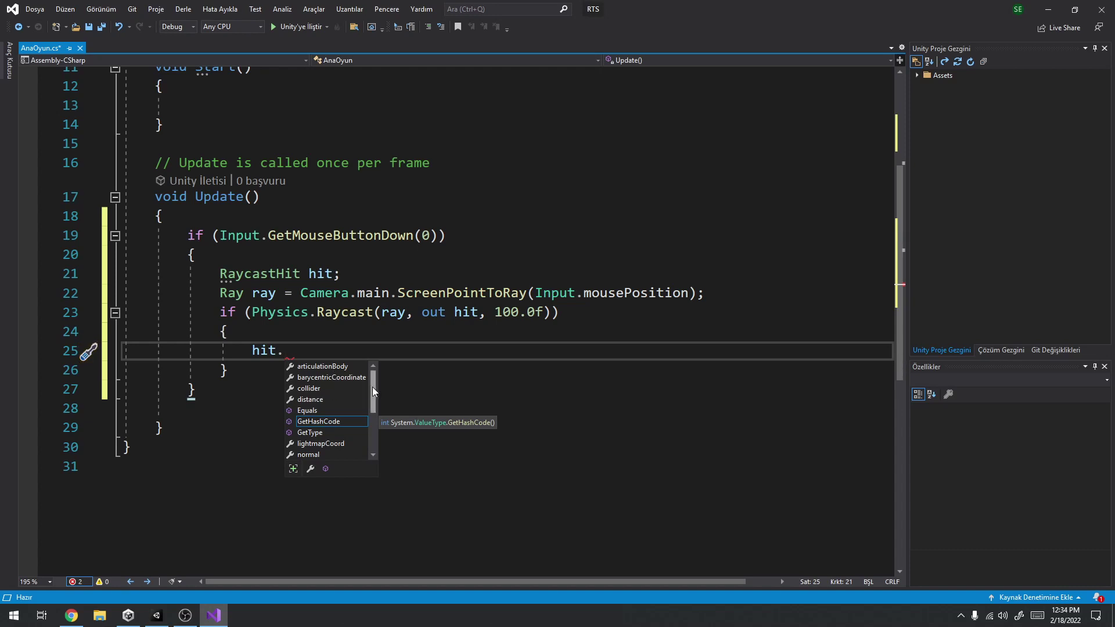
left_click_drag(372, 386, 373, 407)
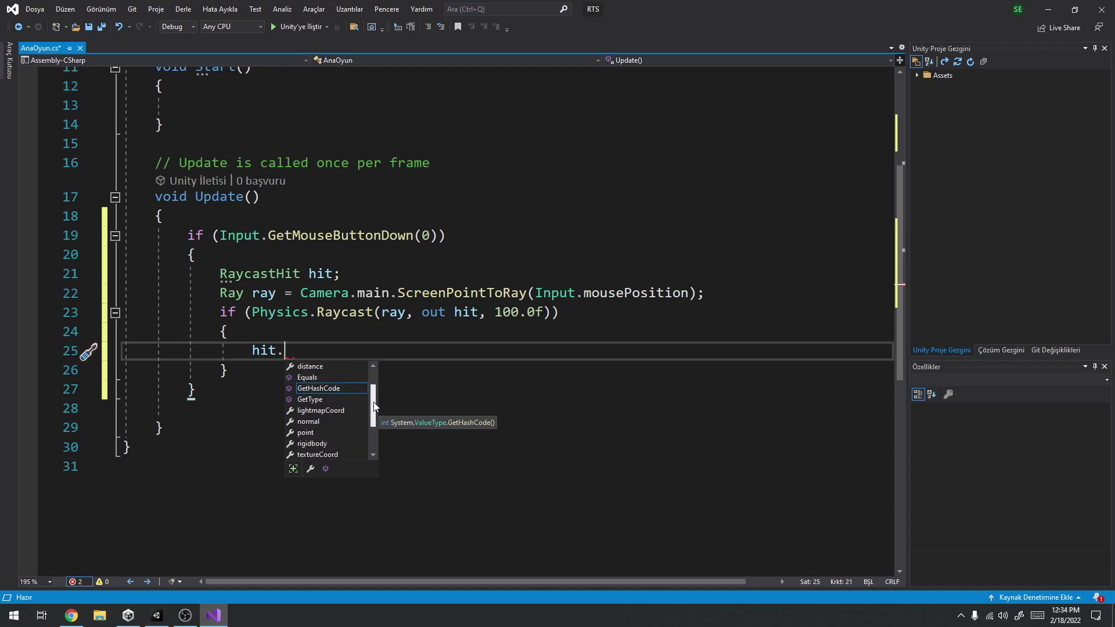
left_click(308, 434)
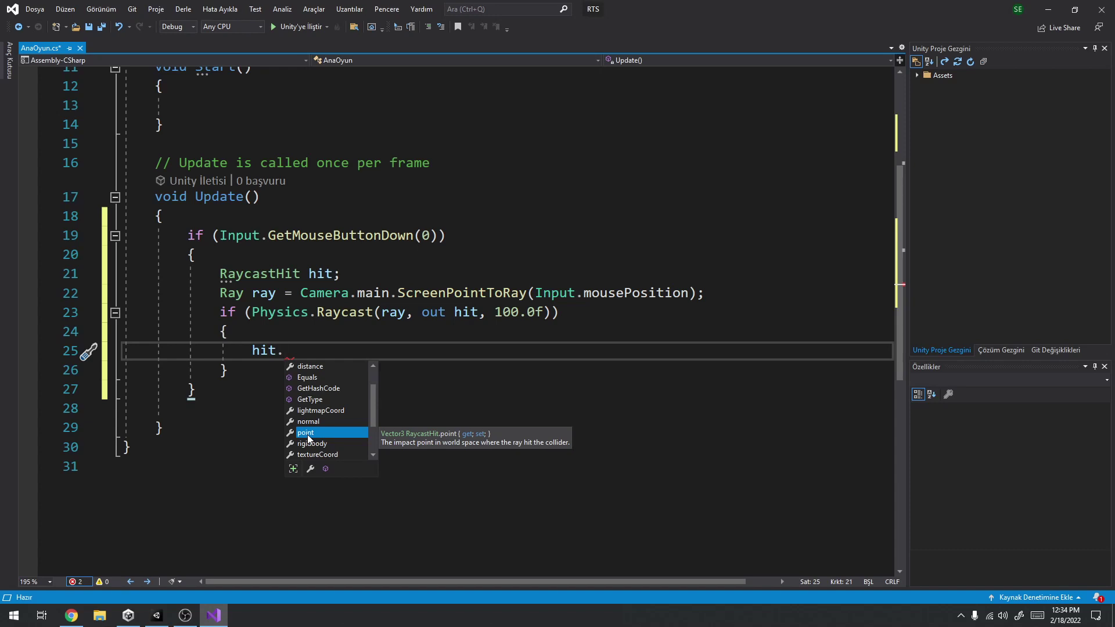
Choose transform to write hit.transform., then bring up Unity Hub's project list.
scroll(293, 407, "down", 1)
scroll(313, 393, "down", 1)
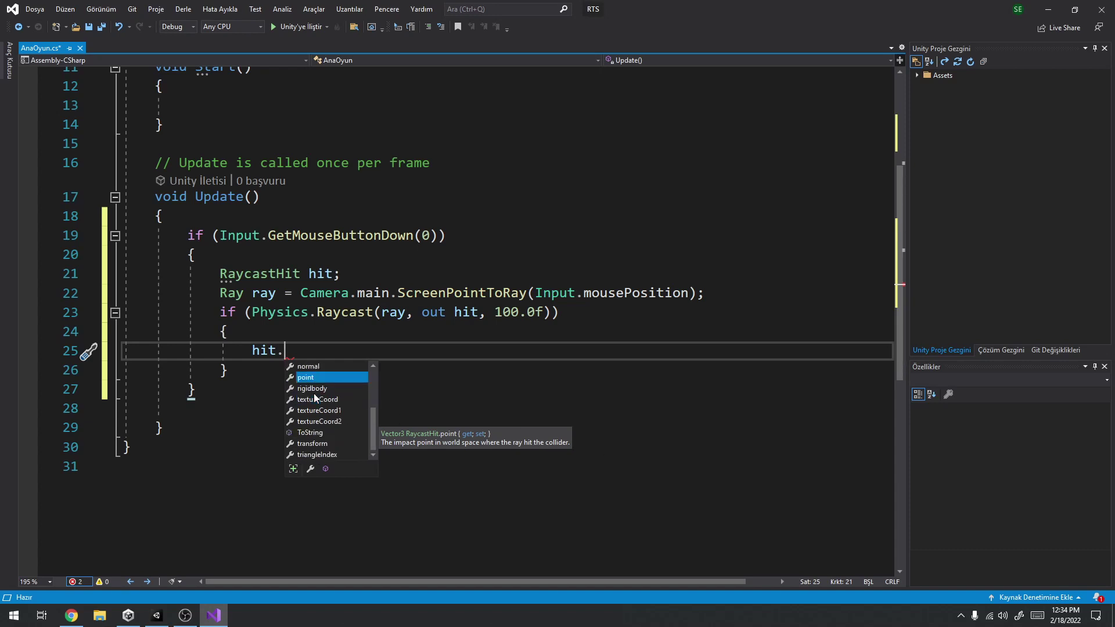
left_click(308, 444)
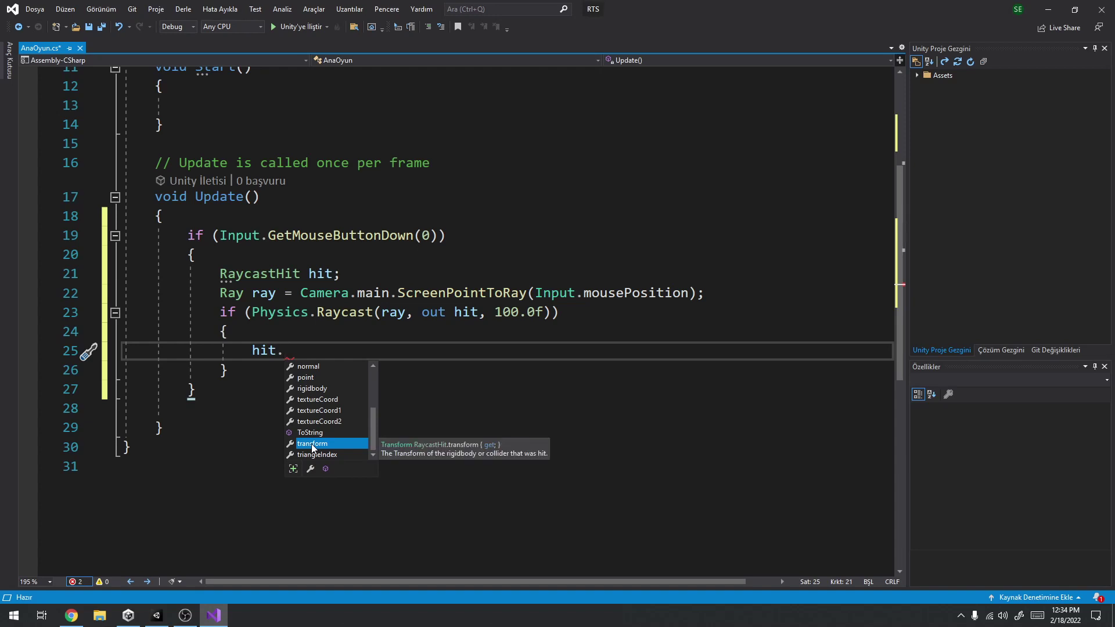
double_click(311, 444)
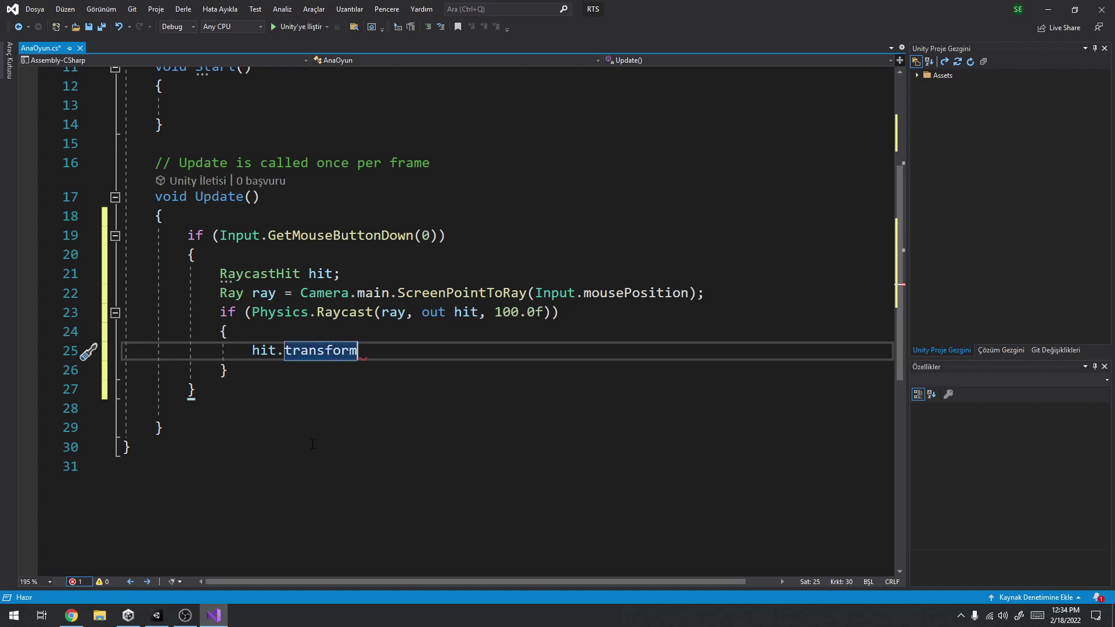
type(".")
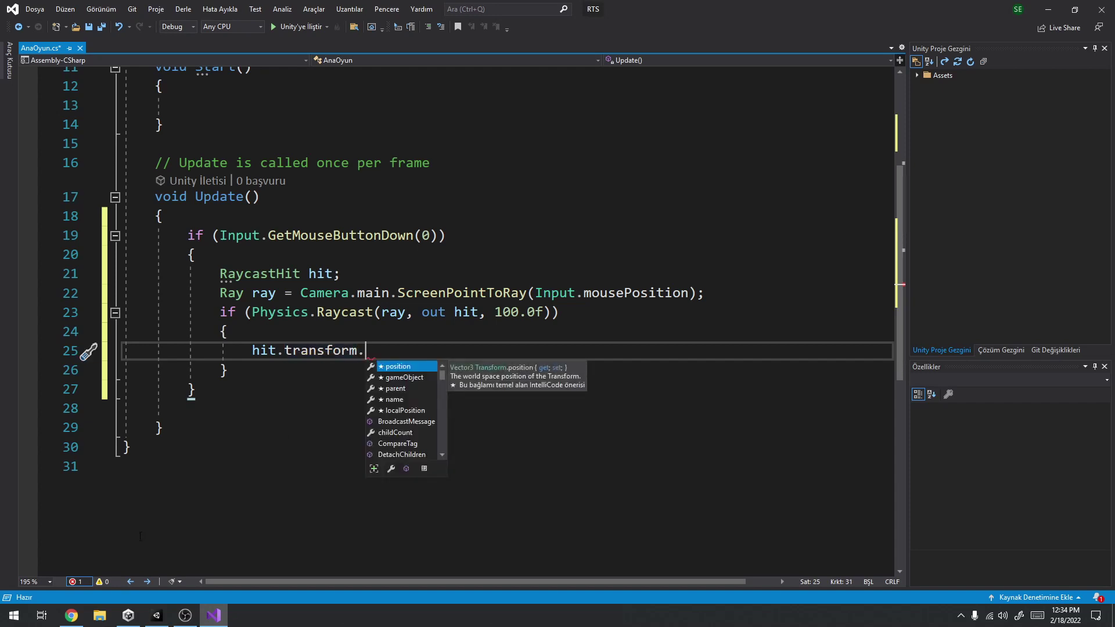
left_click(128, 616)
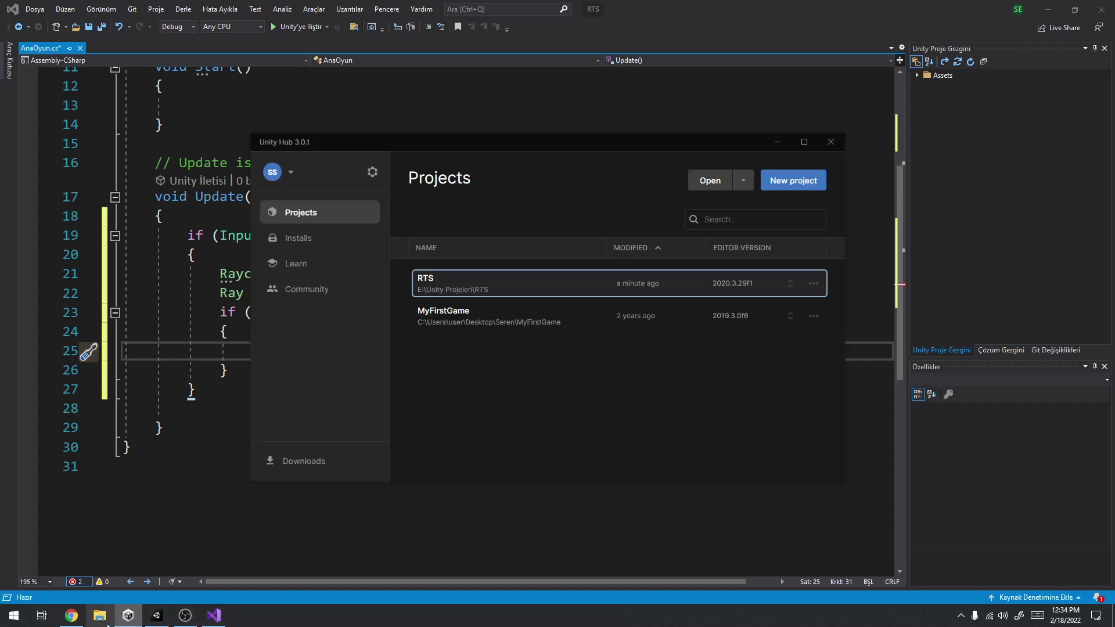
In the Unity editor, select BinaModeli and its Bina parent in the Hierarchy to inspect them.
left_click(157, 616)
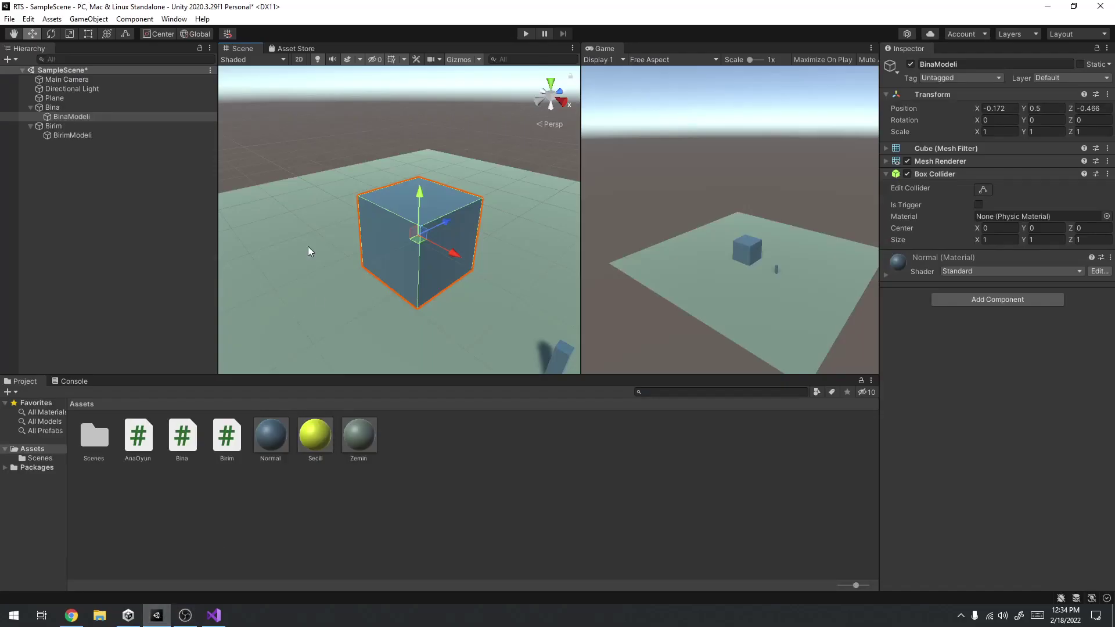
left_click(48, 107)
left_click(61, 116)
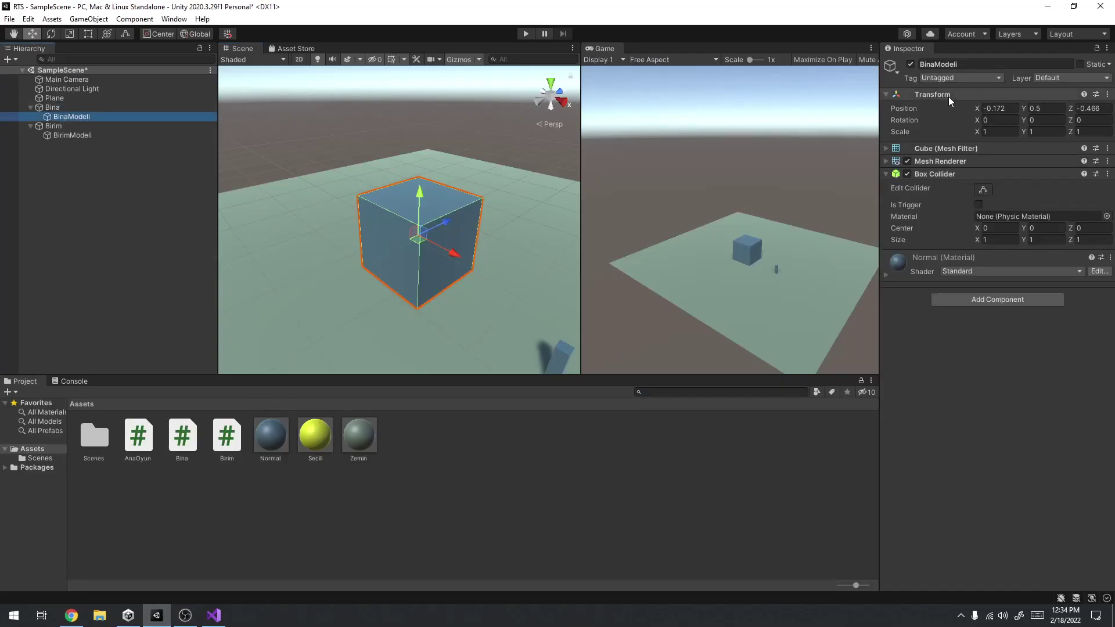
left_click(75, 107)
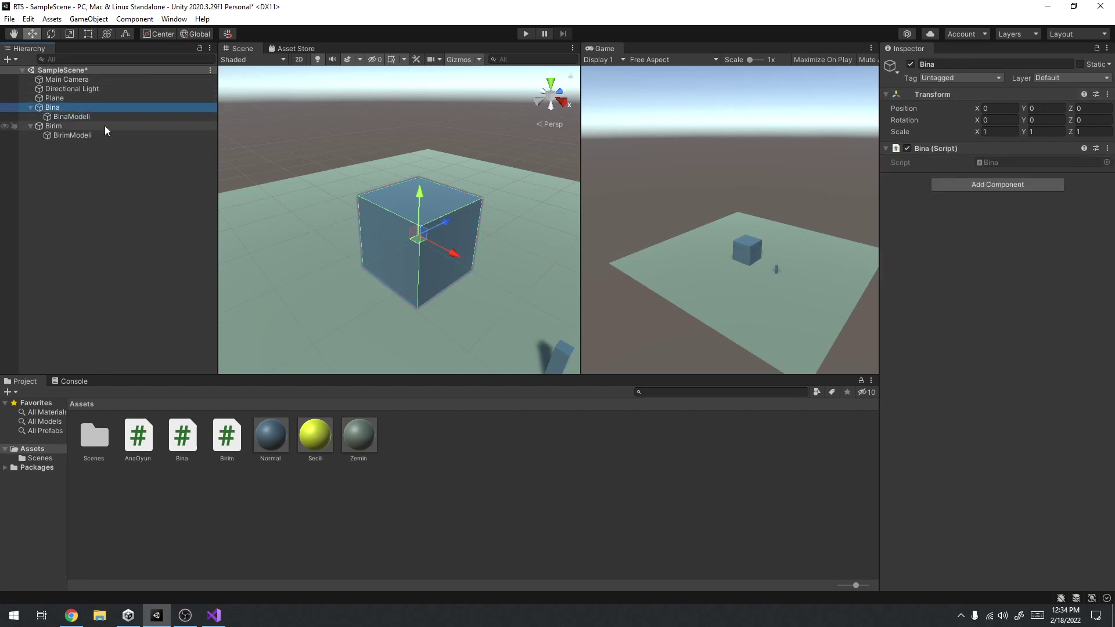
Complete the raycast line to hit.transform.gameObject in the AnaOyun script.
left_click(213, 616)
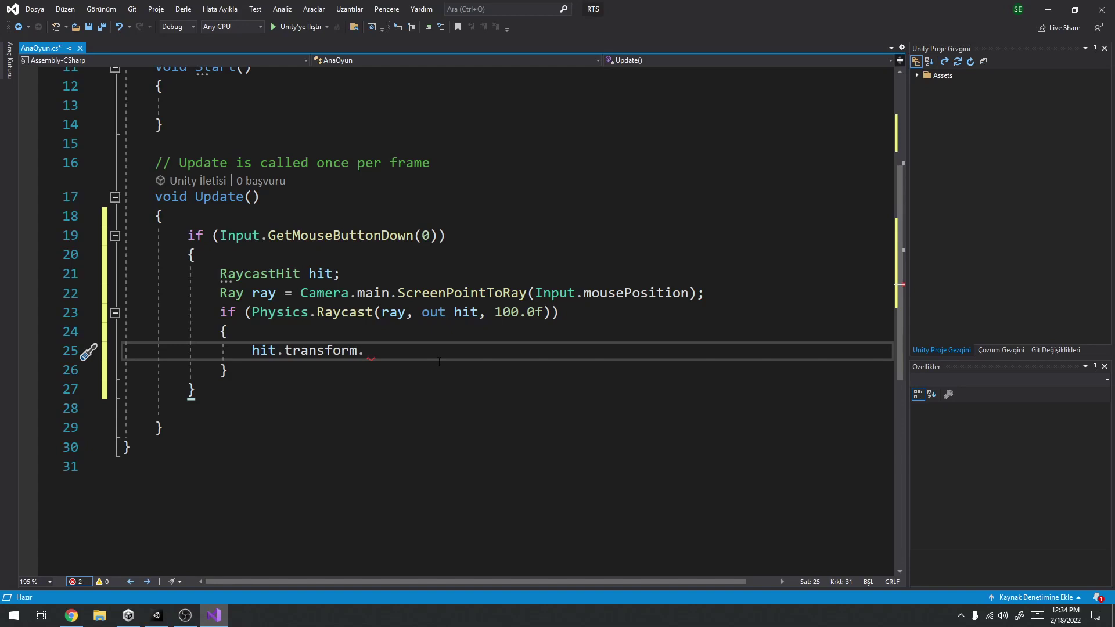
type("ga")
key("Tab")
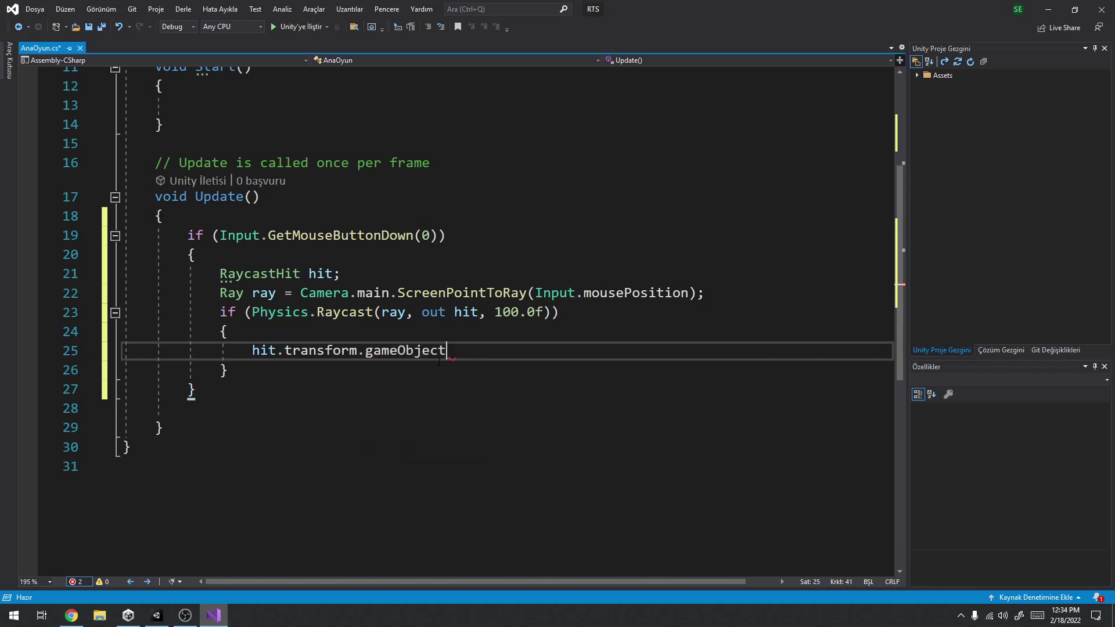
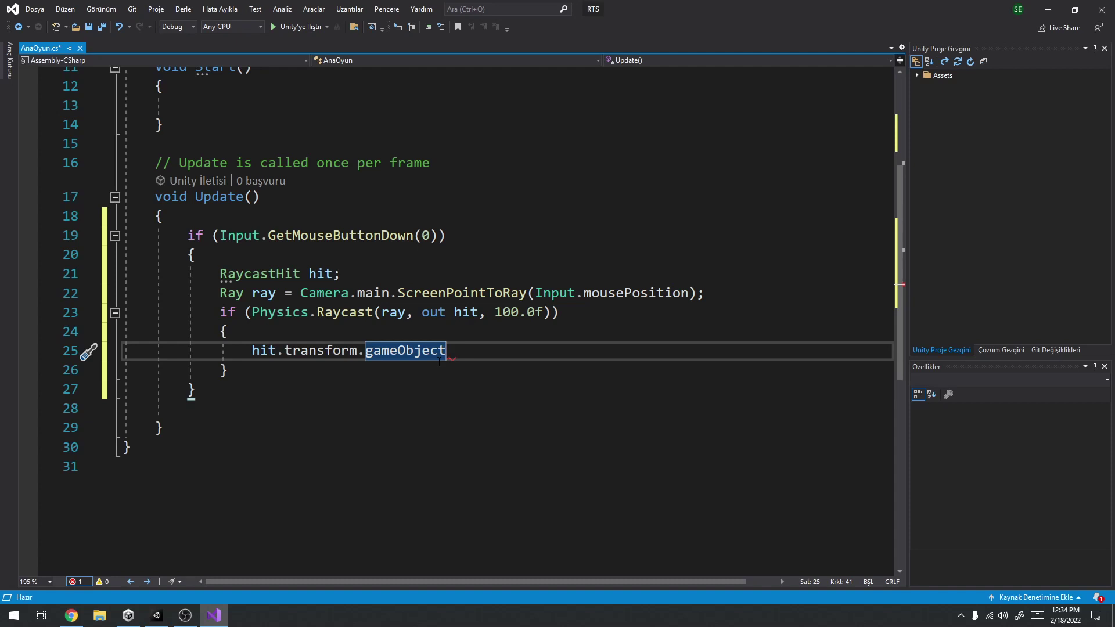
Continue line 25 as hit.transform.gameObject. and bring up Unity Hub's project list.
scroll(439, 363, "down", 2, "ctrl")
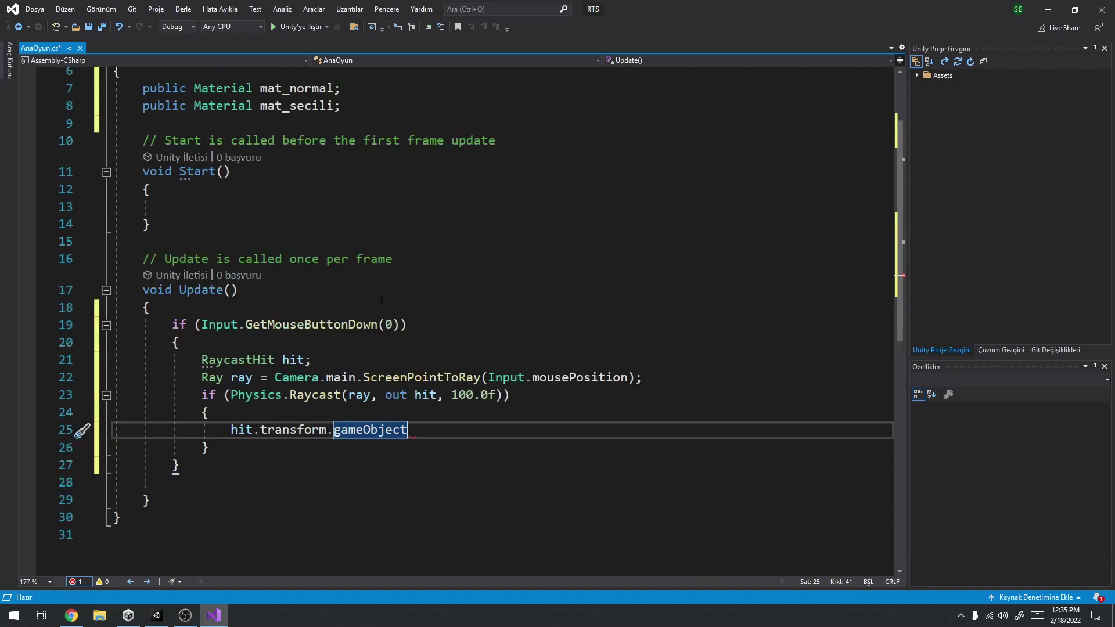
type(".")
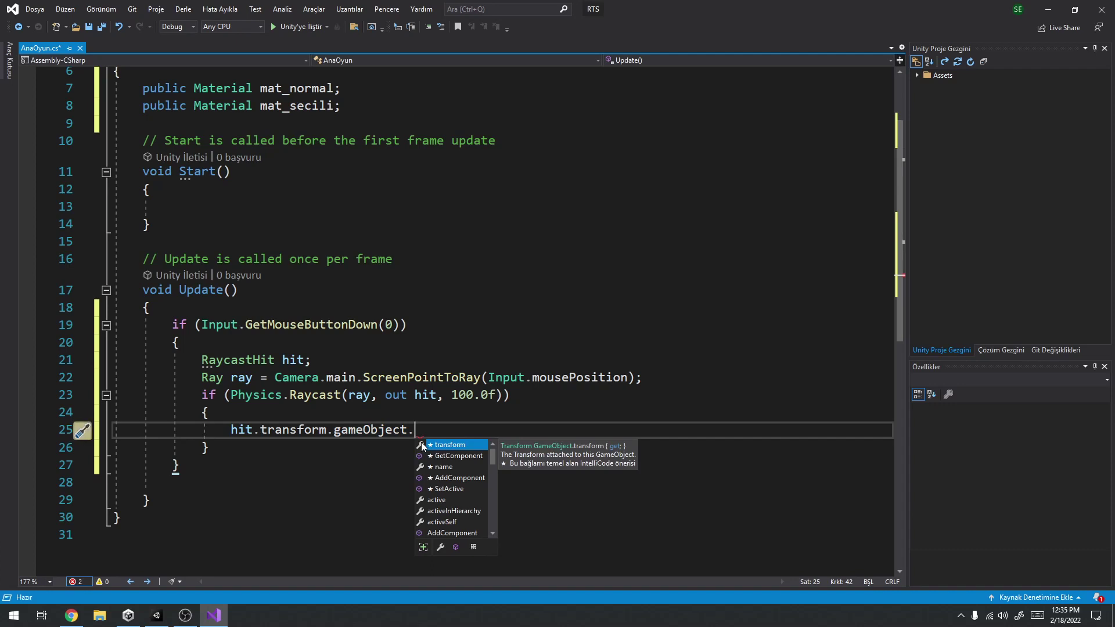
left_click(129, 616)
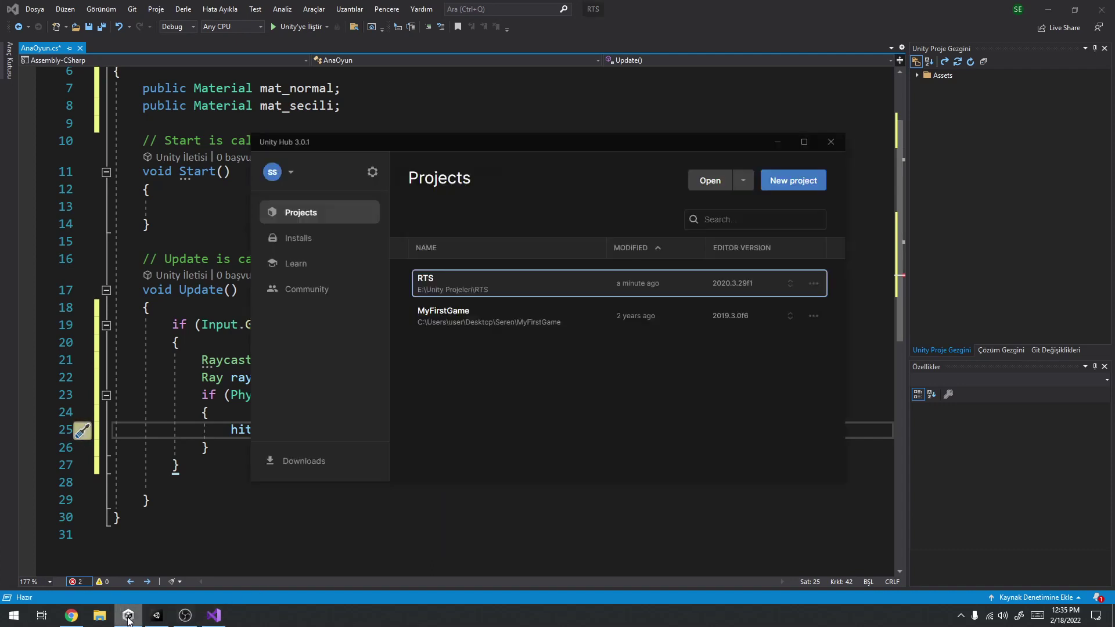
In the RTS scene, inspect the BinaModeli child of Bina and its Mesh Renderer components.
left_click(148, 617)
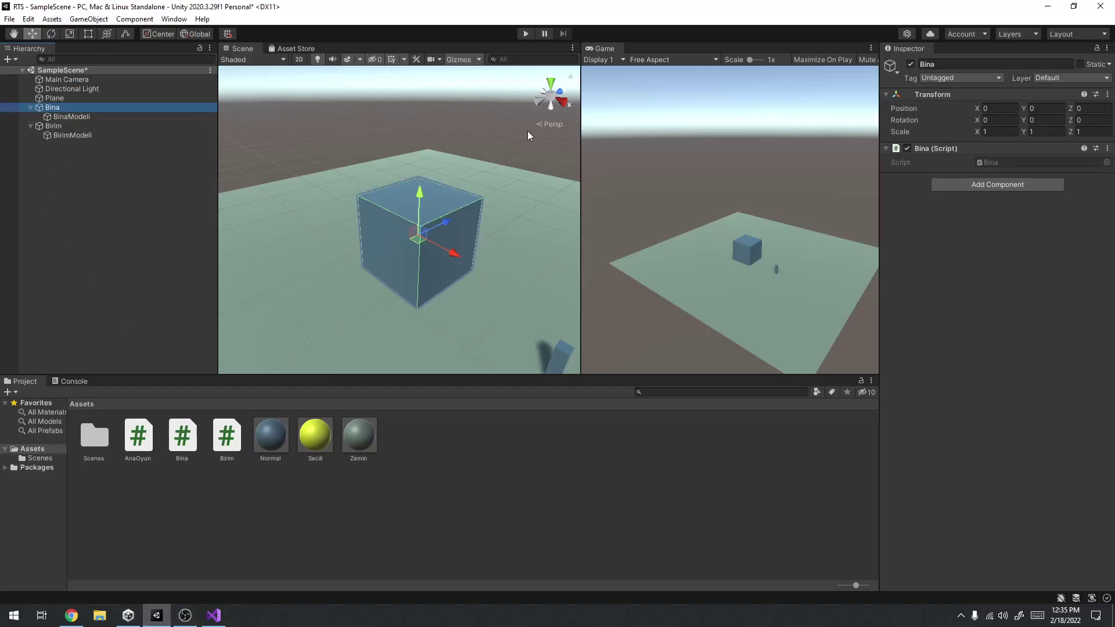
left_click(52, 108)
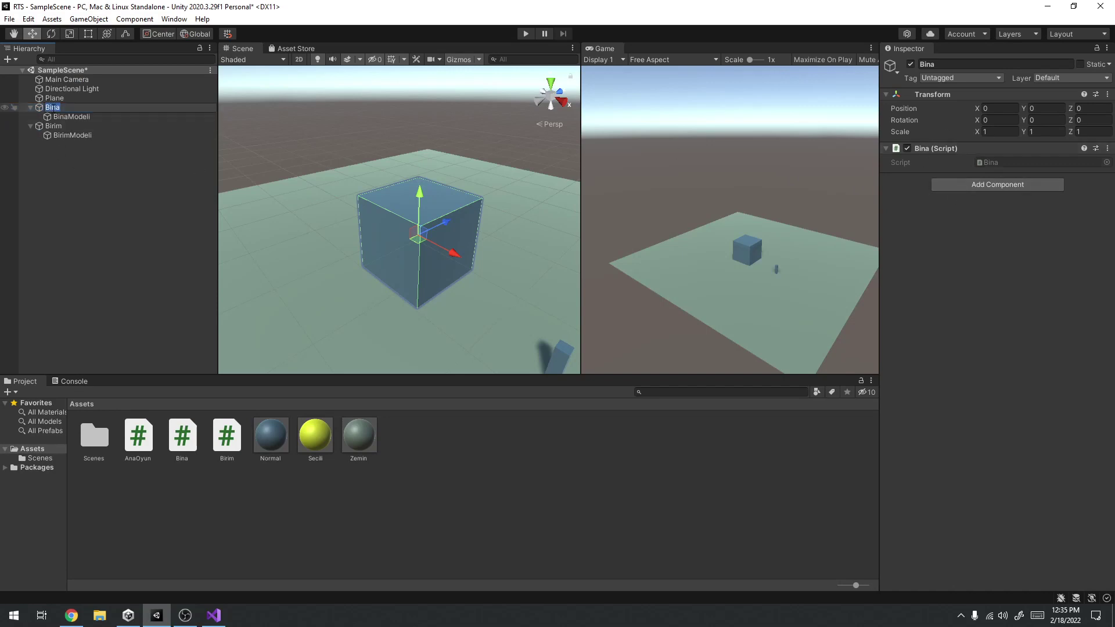
left_click(100, 117)
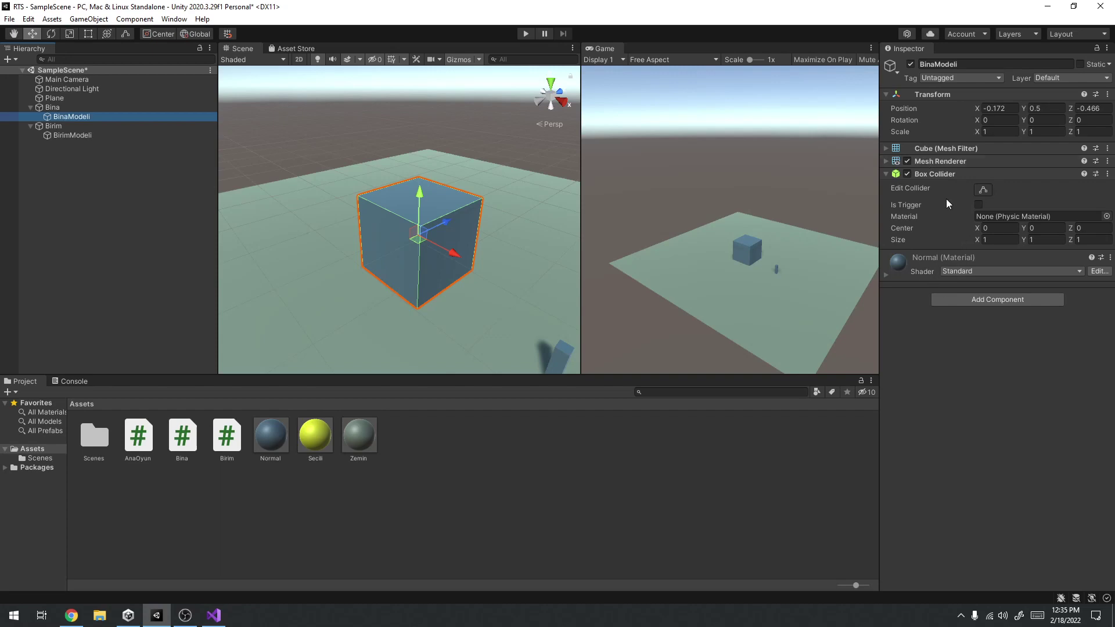
left_click(70, 616)
Search Google for 'unity material change script' and open the Unity Answers result.
left_click(193, 28)
type("unity raycast objec")
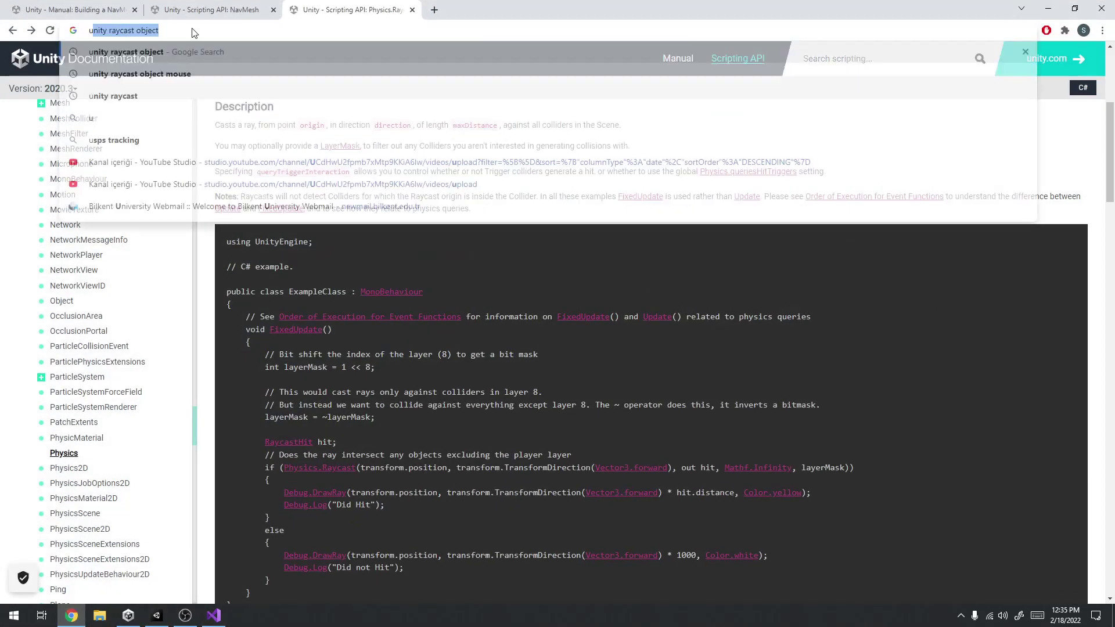
type("ter")
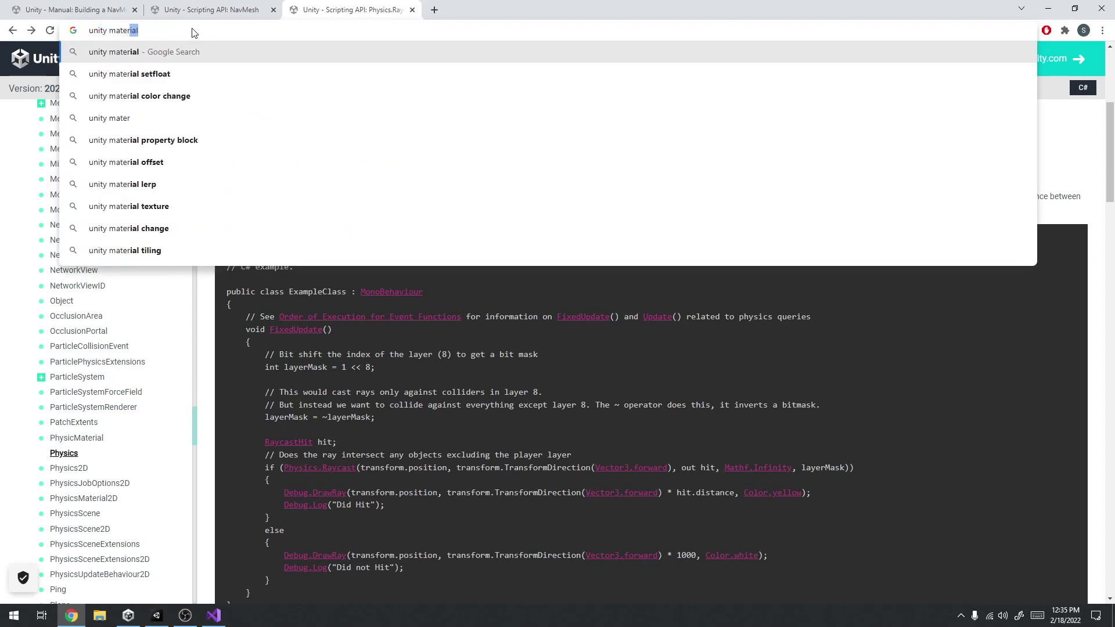
type("ial change scri")
key("Return")
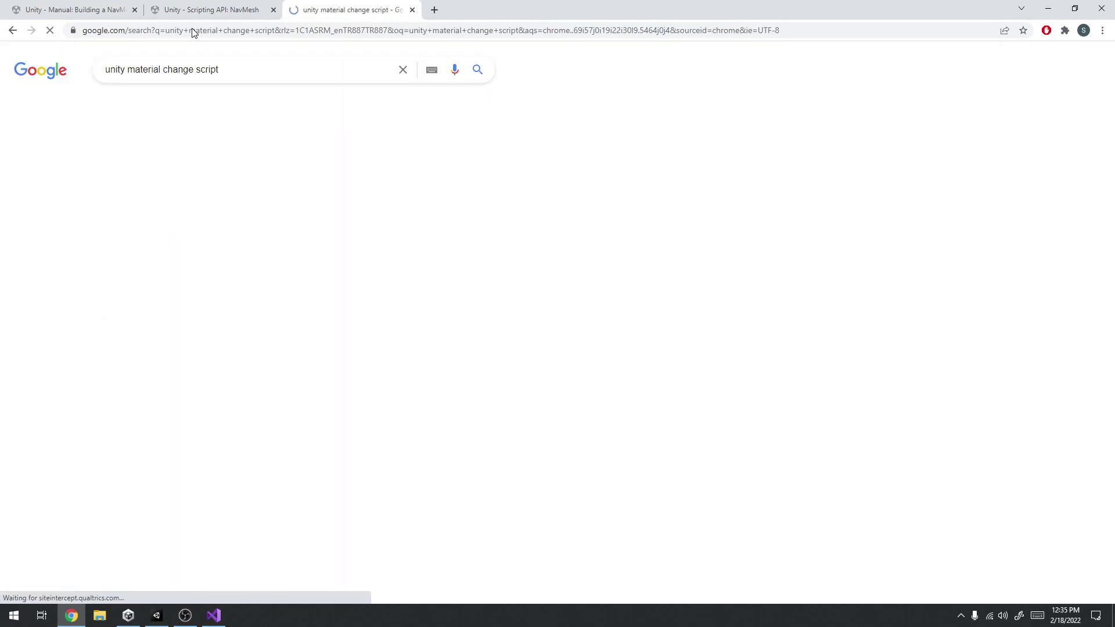
left_click(244, 174)
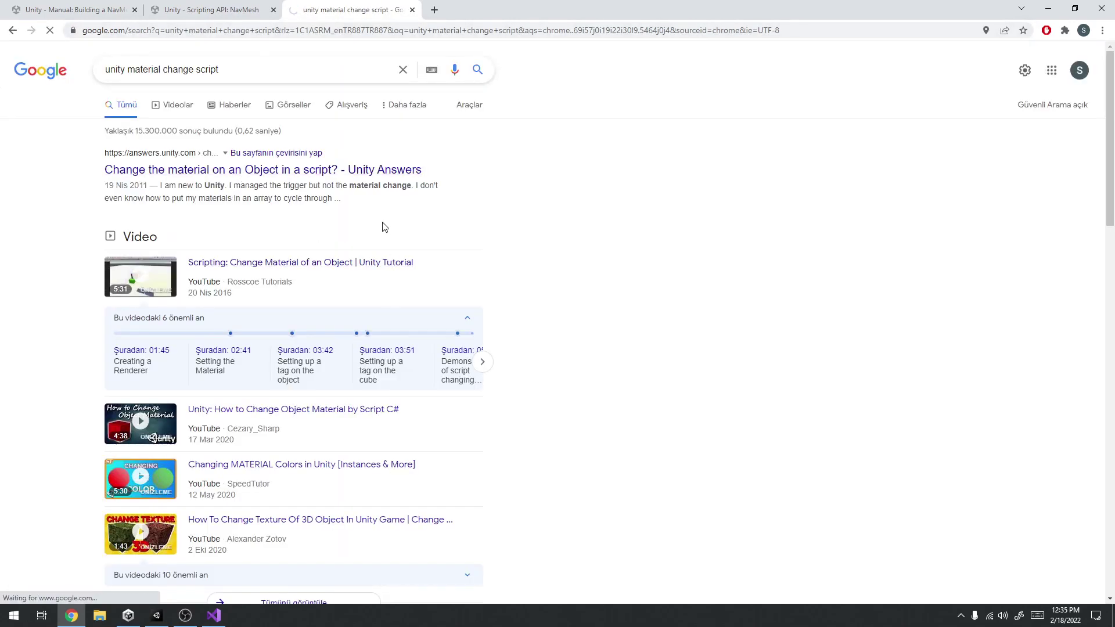
Select the GetComponent<MeshRenderer>().material = Material1 line, then return to Visual Studio.
scroll(346, 230, "down", 4)
scroll(342, 340, "down", 3)
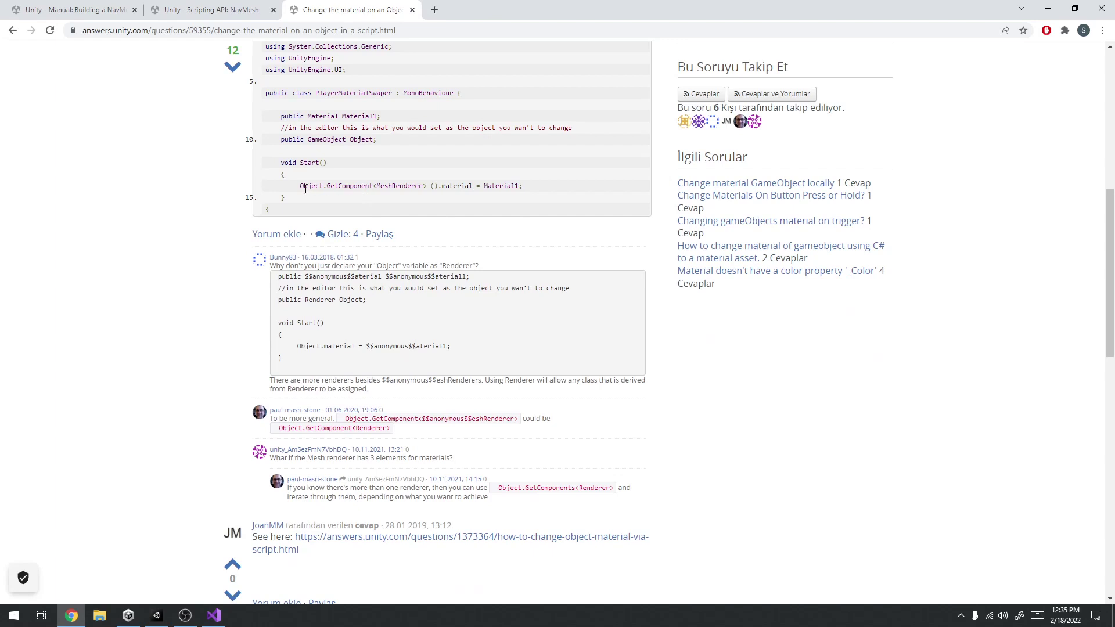
left_click_drag(300, 186, 405, 186)
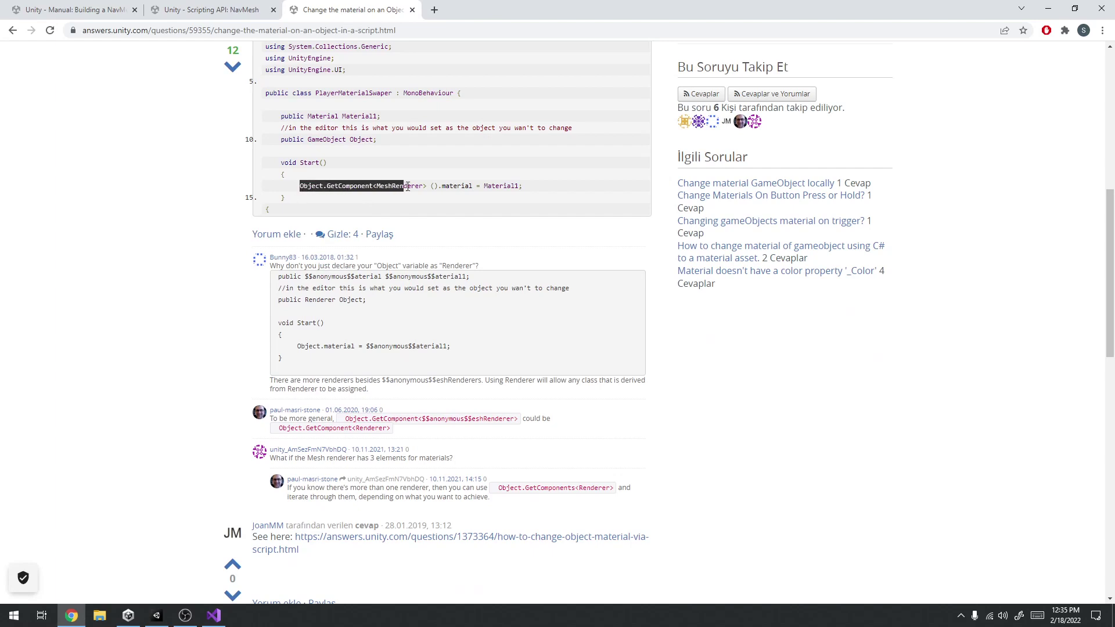
left_click_drag(404, 186, 479, 186)
left_click(319, 185)
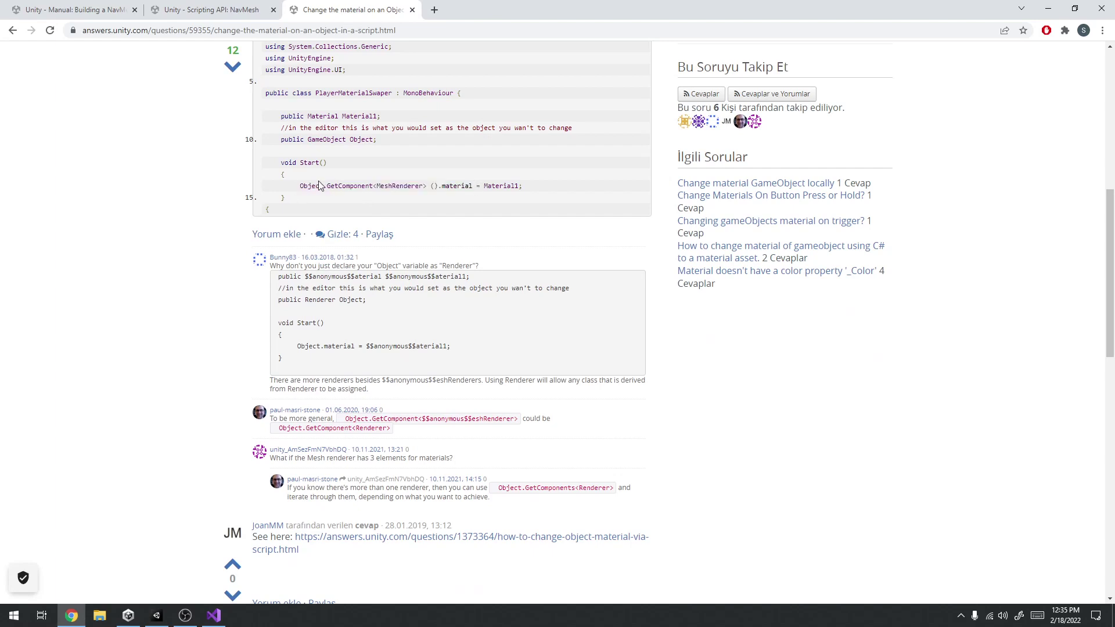
left_click_drag(324, 186, 471, 187)
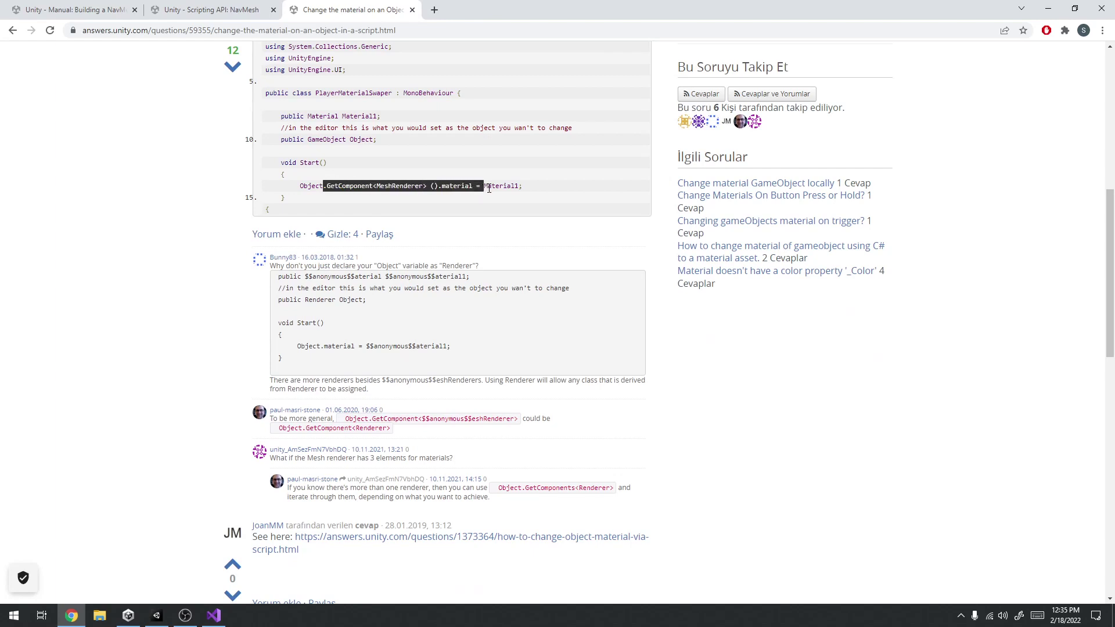
left_click_drag(471, 189, 520, 185)
left_click(1049, 8)
left_click(213, 615)
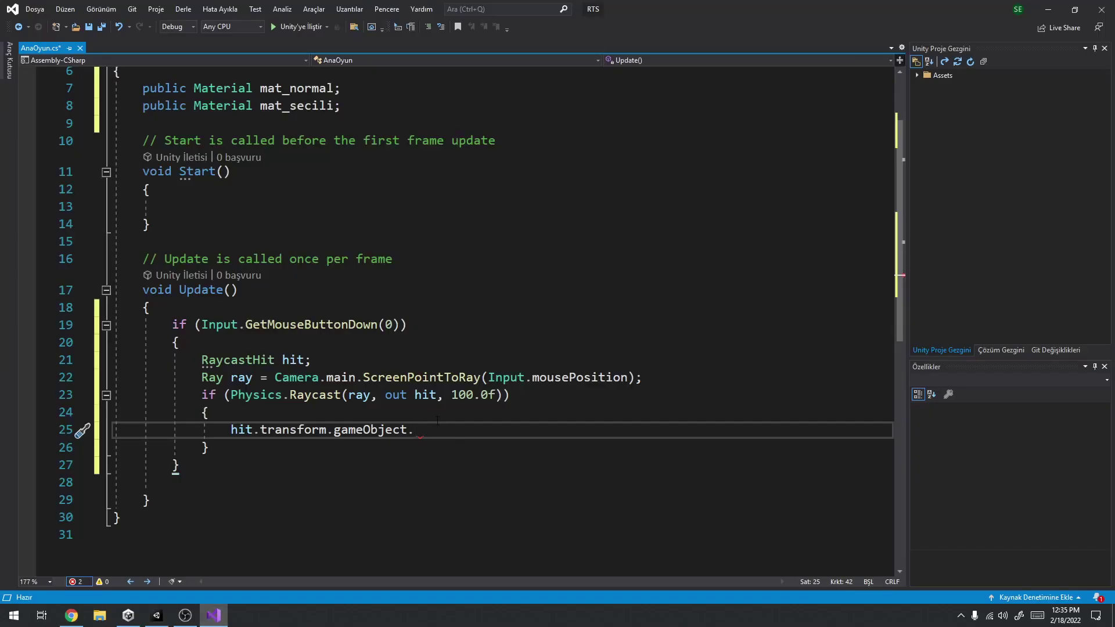
Paste the copied code and move GetComponent<MeshRenderer>() onto the end of line 25.
key("Return")
type(".GetComponent<MeshRenderer>().material = Material1")
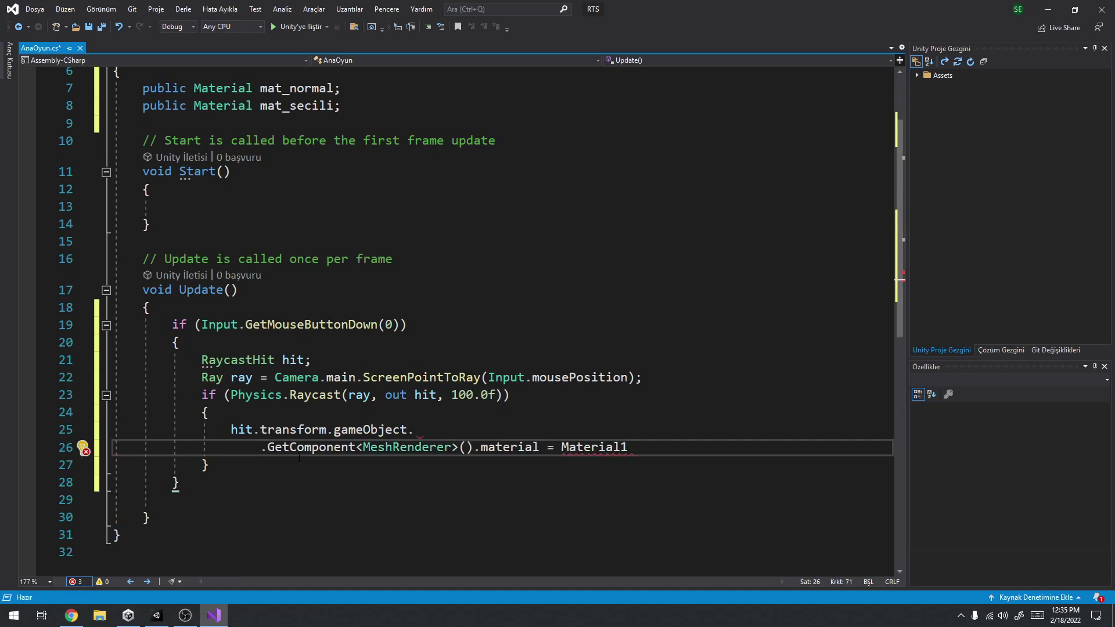
left_click_drag(261, 448, 474, 447)
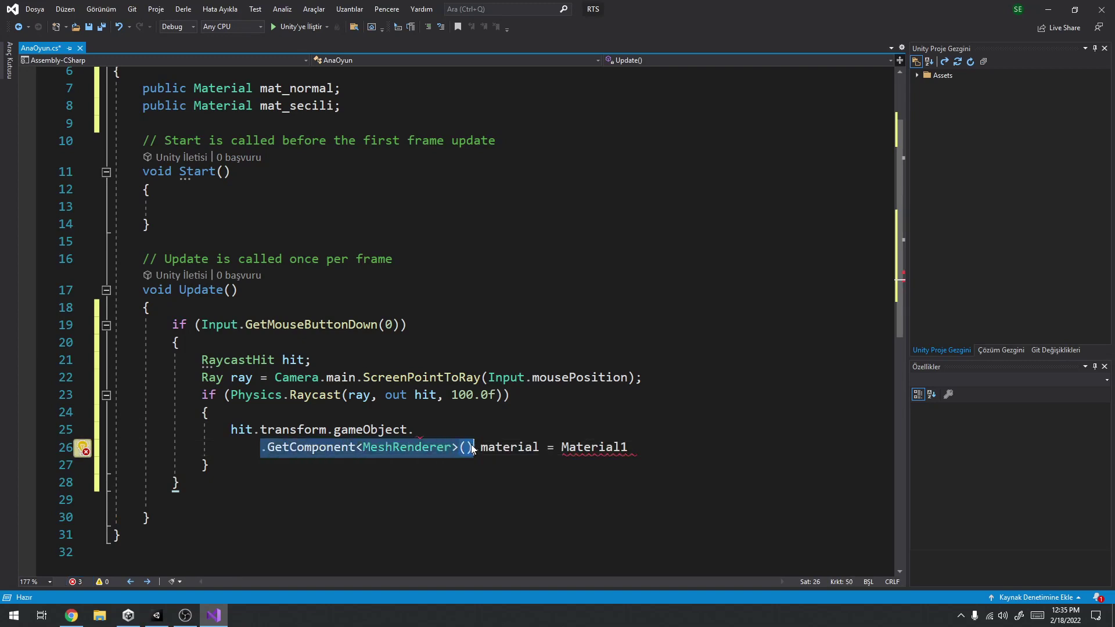
key("Delete")
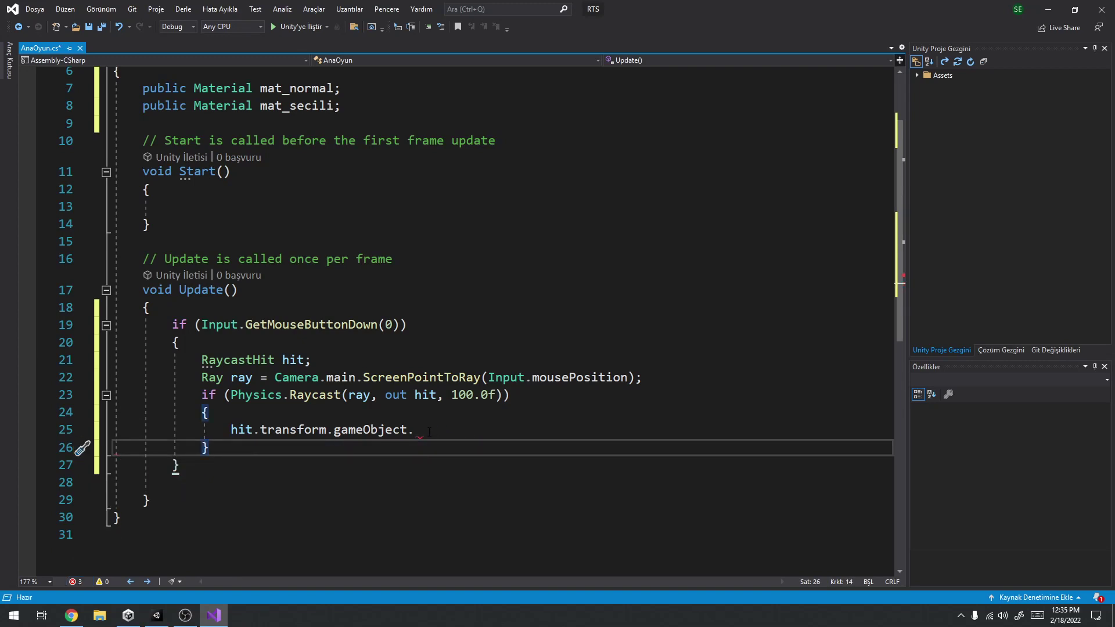
left_click(429, 432)
type(".material = Material1")
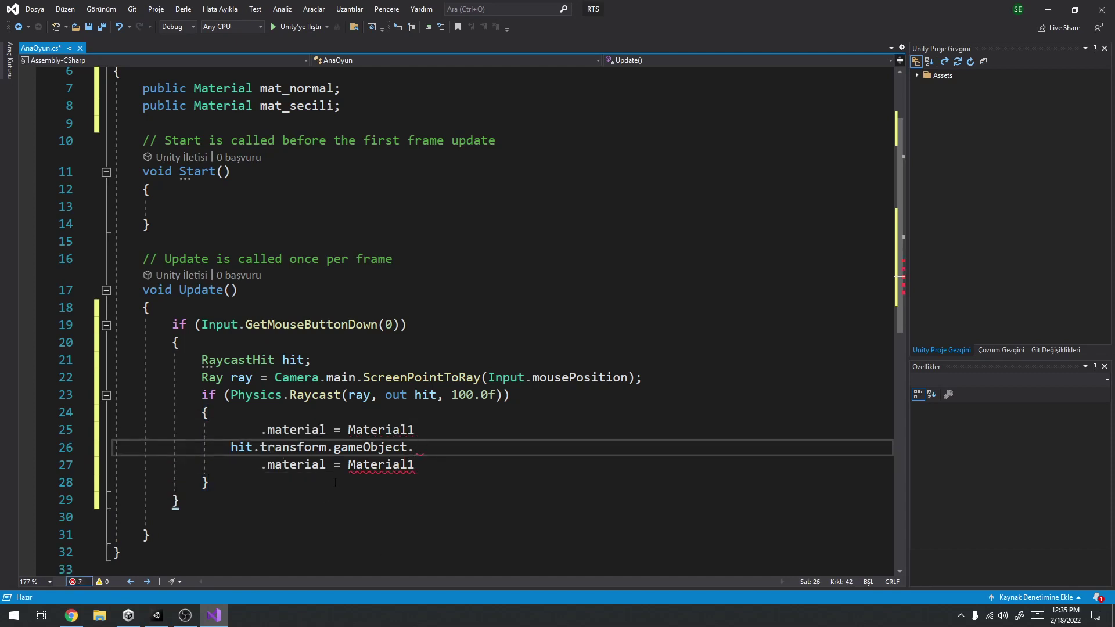
key("ctrl+z")
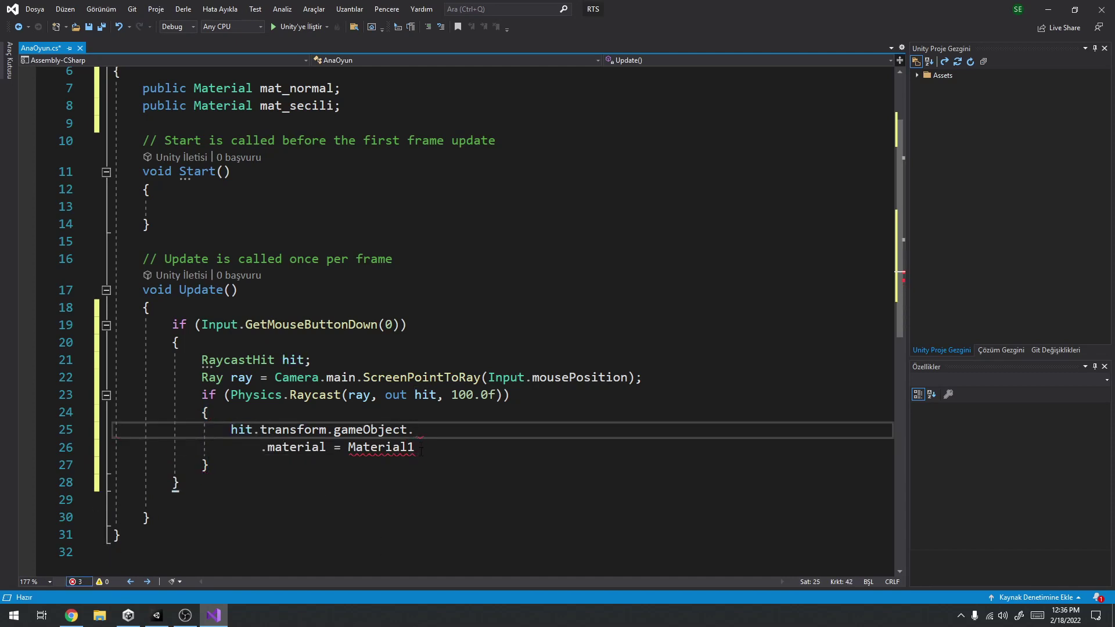
key("ctrl+y")
key("ctrl+z")
key("ctrl+z")
key("ctrl+z")
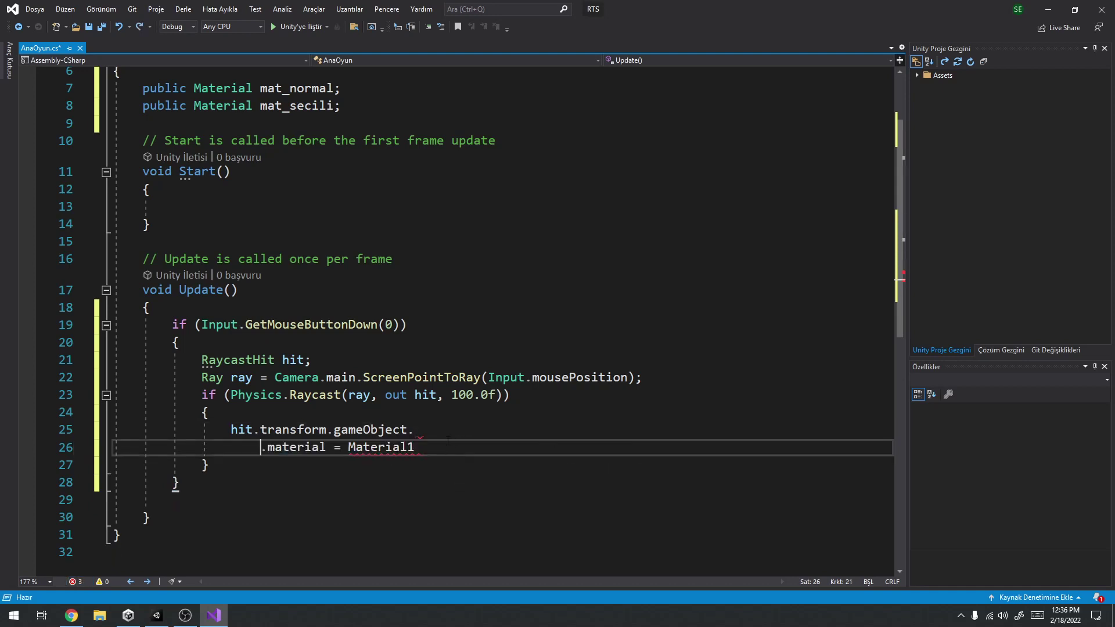
key("ctrl+y")
Turn line 25 into 'MeshRenderer mr = hit.transform.gameObject.GetComponent<MeshRenderer>();'.
left_click(231, 430)
double_click(553, 429)
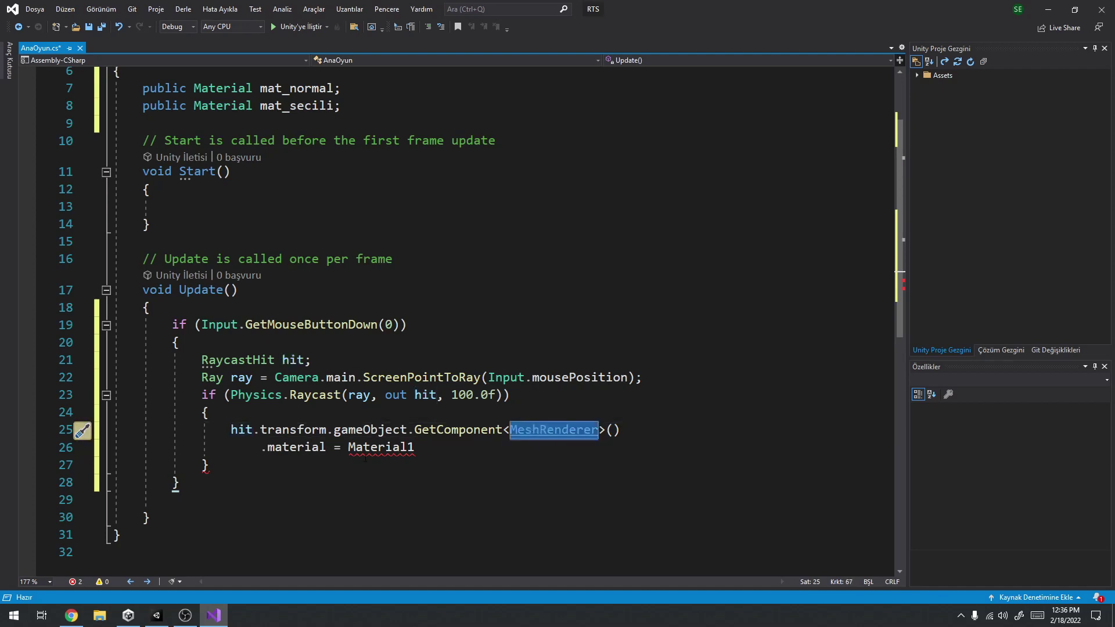
key("ctrl+c")
left_click(232, 431)
key("ctrl+v")
type("mr =")
key("End")
type(";")
Check the MeshRenderer type info and delete the leftover .material line 26.
left_click(436, 430)
left_click(716, 431)
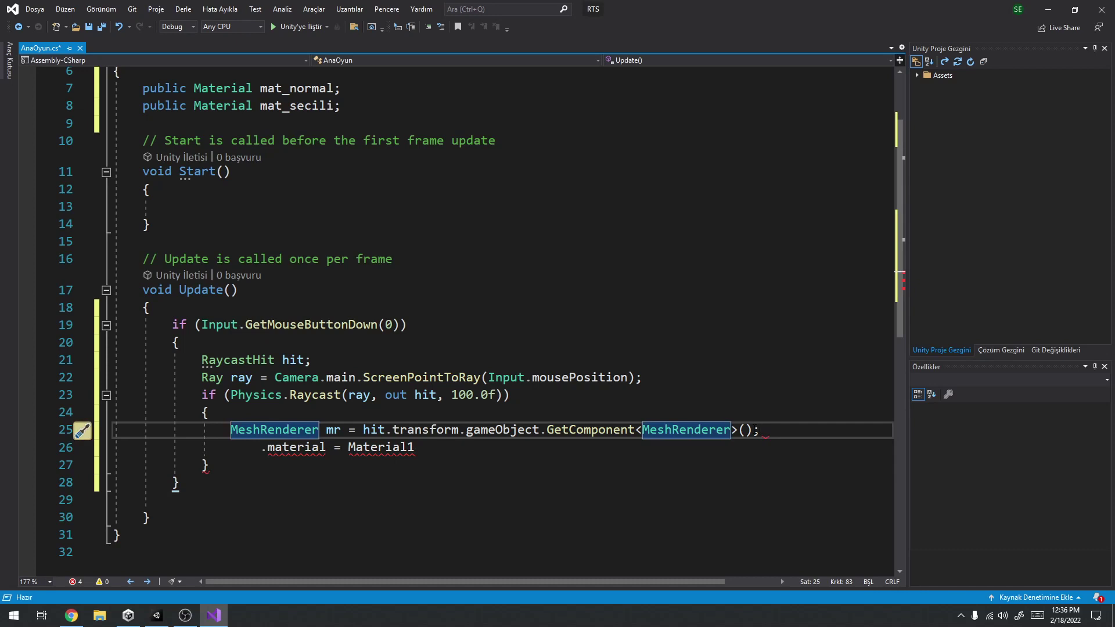
mouse_move(711, 425)
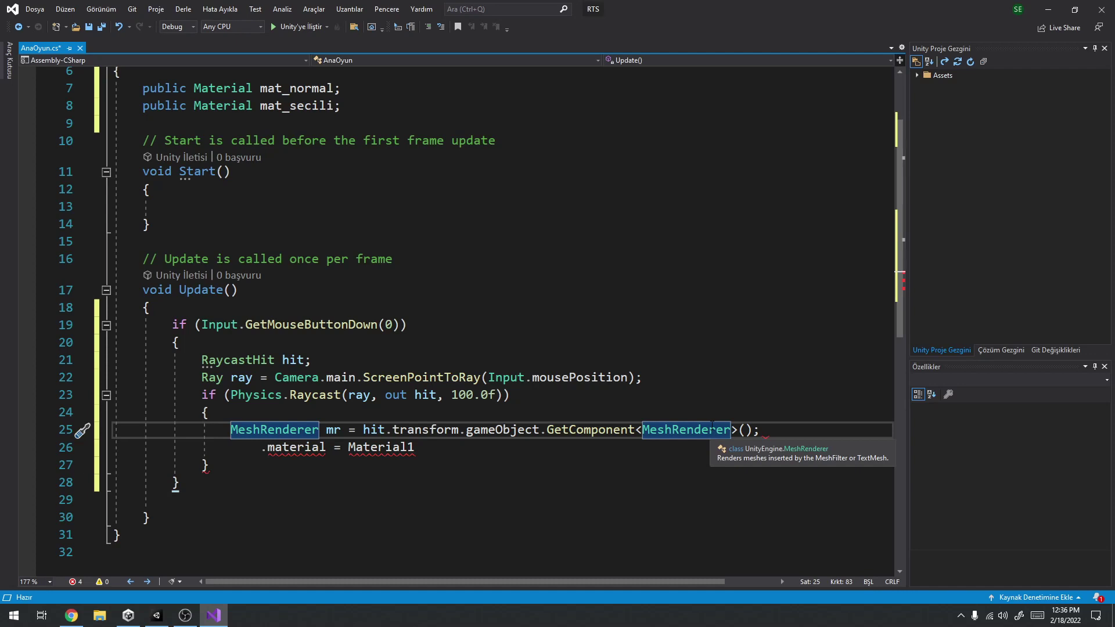
left_click_drag(415, 447, 211, 448)
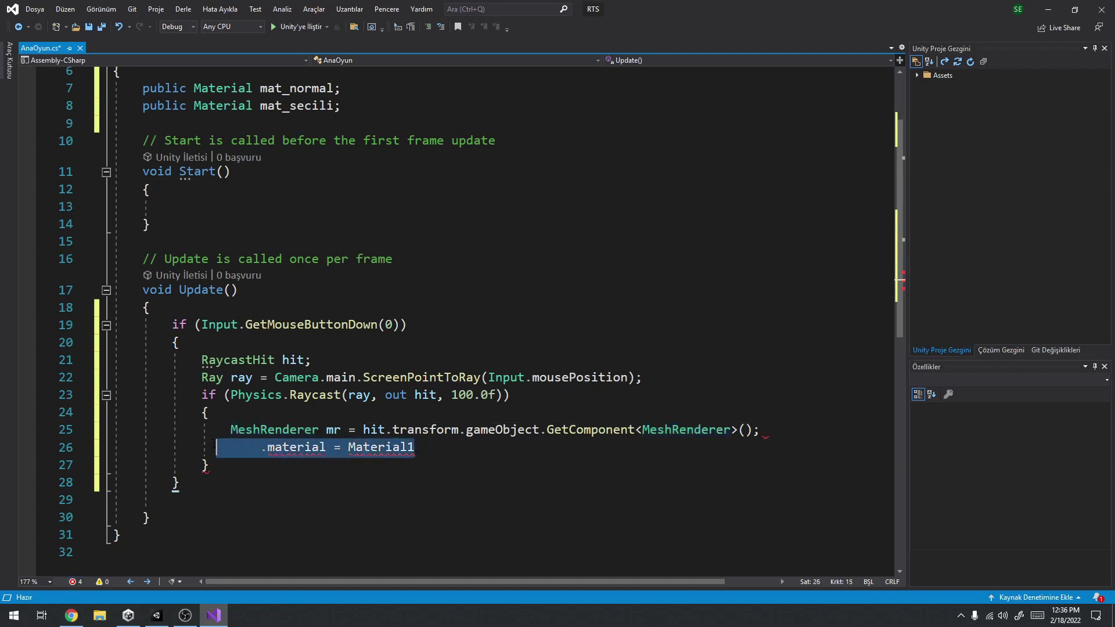
key("BackSpace")
left_click(800, 430)
Add an if (mr != null) block below the mr declaration.
key("Return")
type("if(mr!=null)")
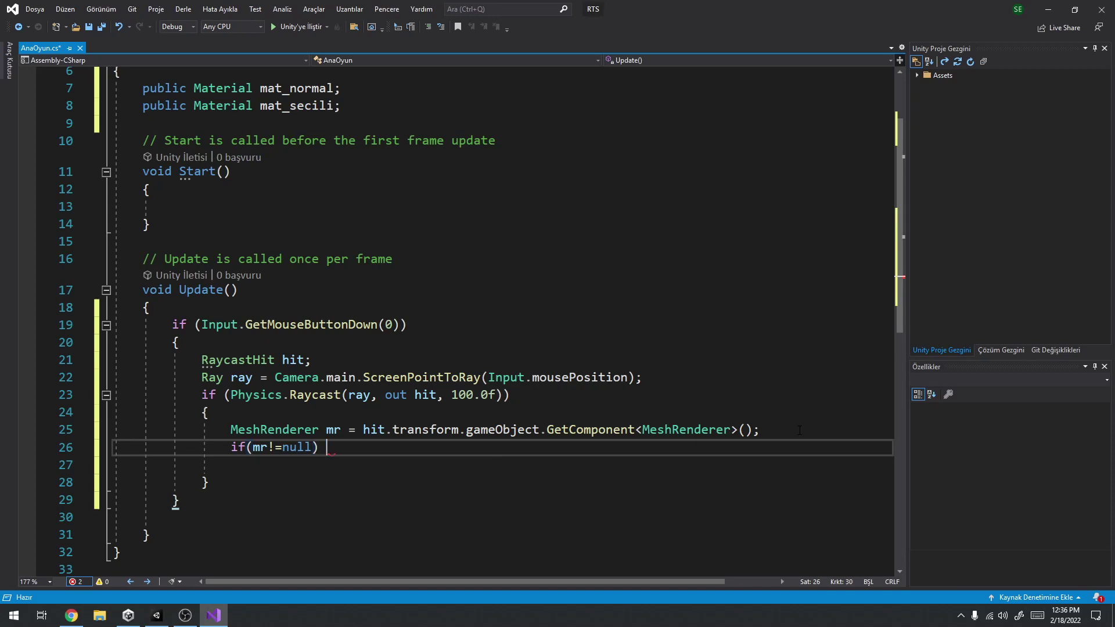
key("Return")
type("{")
key("Return")
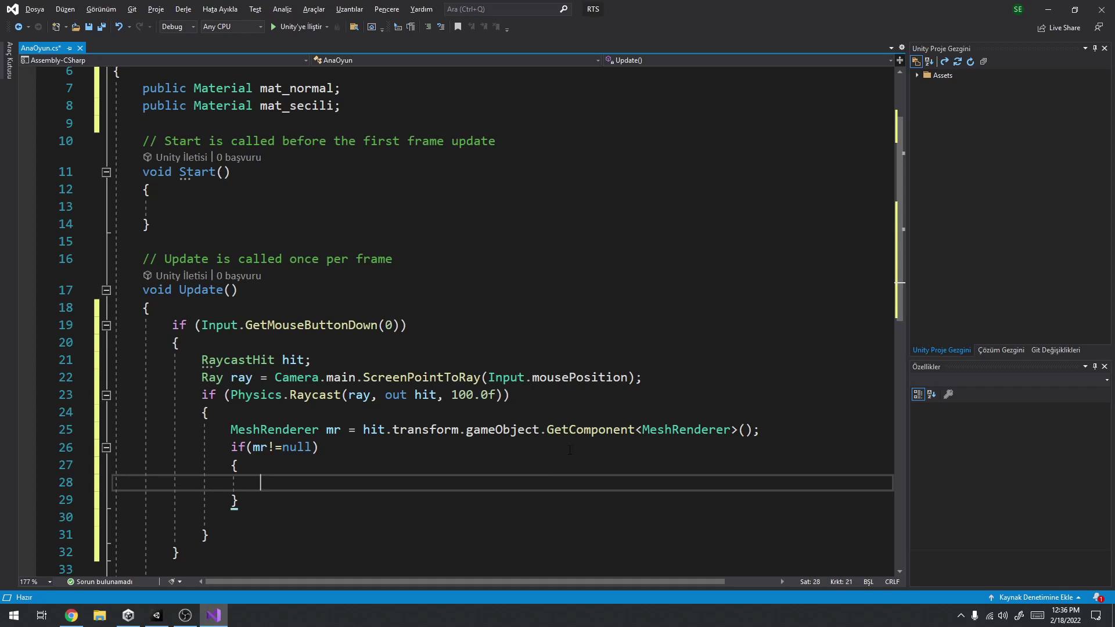
left_click(577, 425)
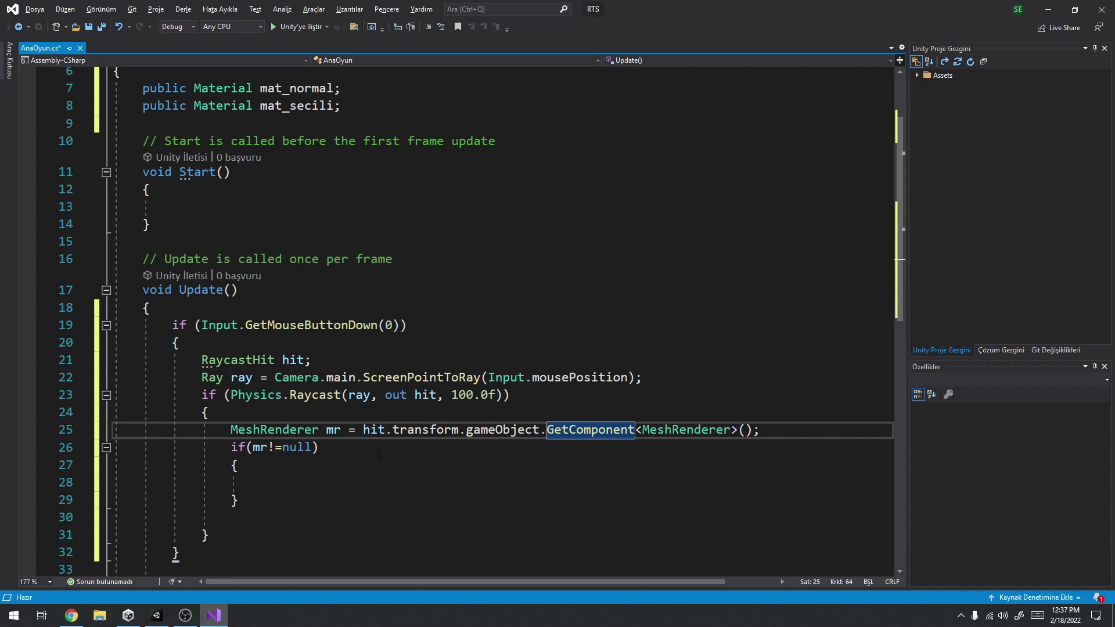
left_click(254, 448)
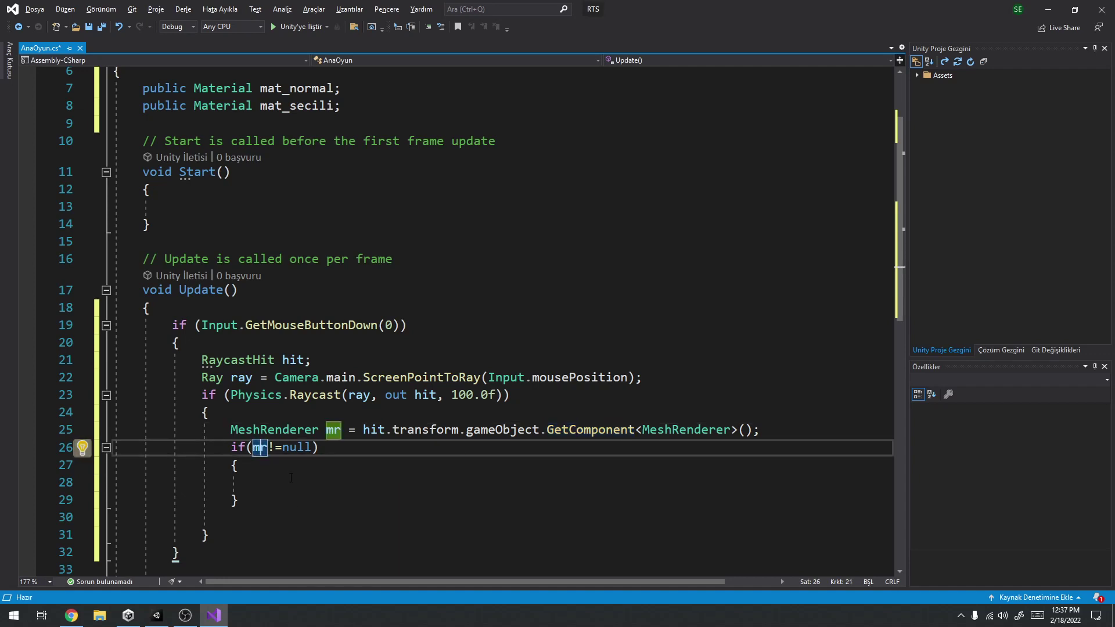
key("Right")
key("Right")
key("Right")
key("Right")
key("Down")
key("Down")
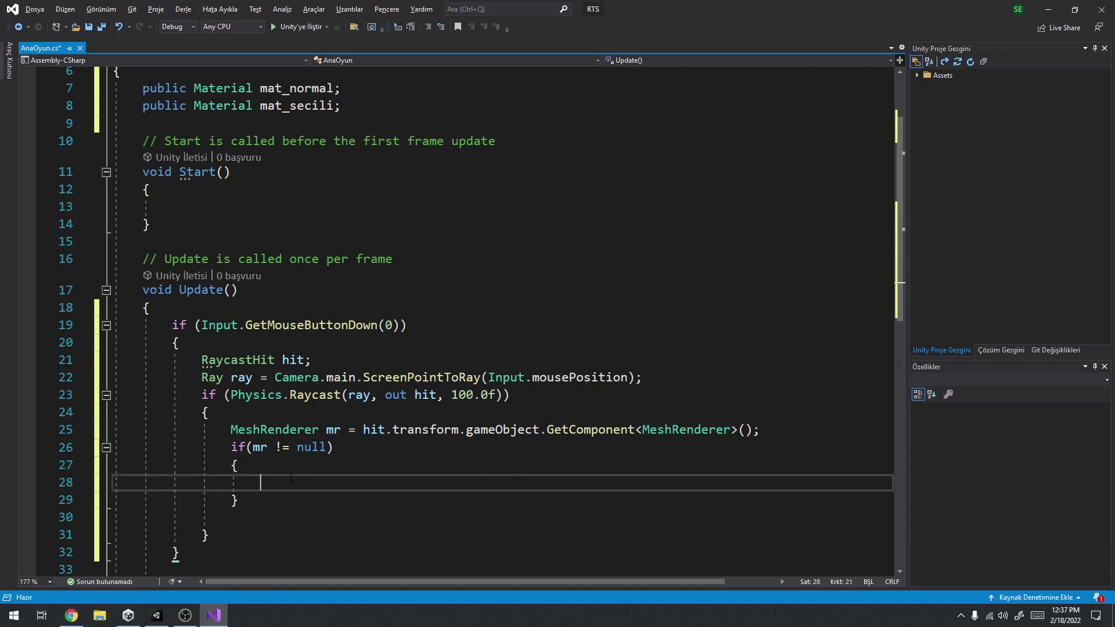
Write 'mr.material = mat_secili;' inside the null check and save AnaOyun.cs.
type("mr.")
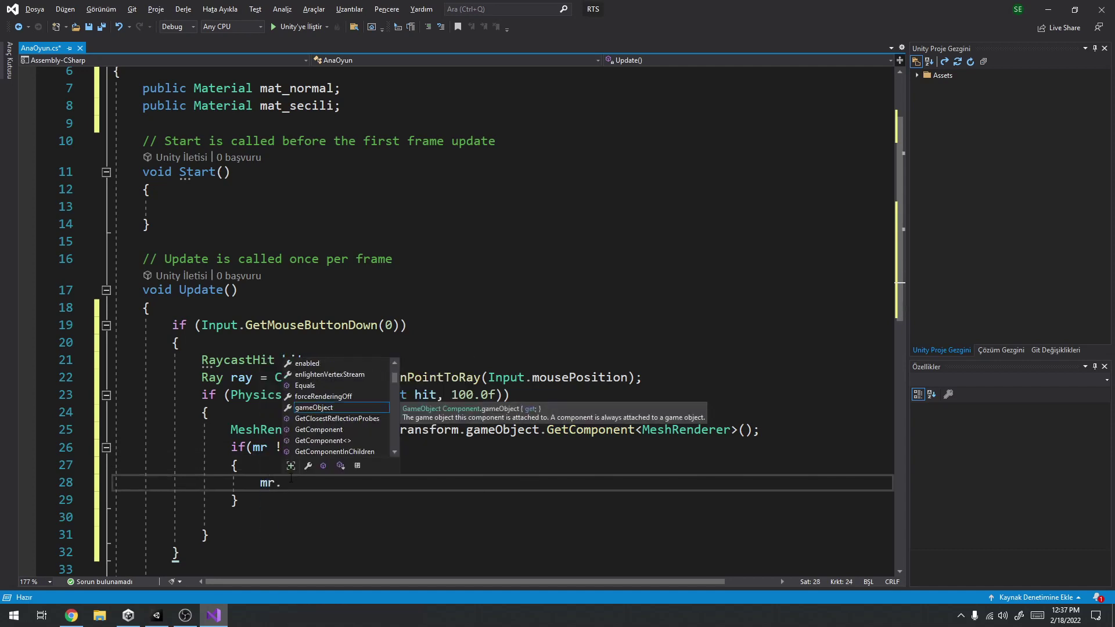
type("met")
key("BackSpace")
key("BackSpace")
type("a")
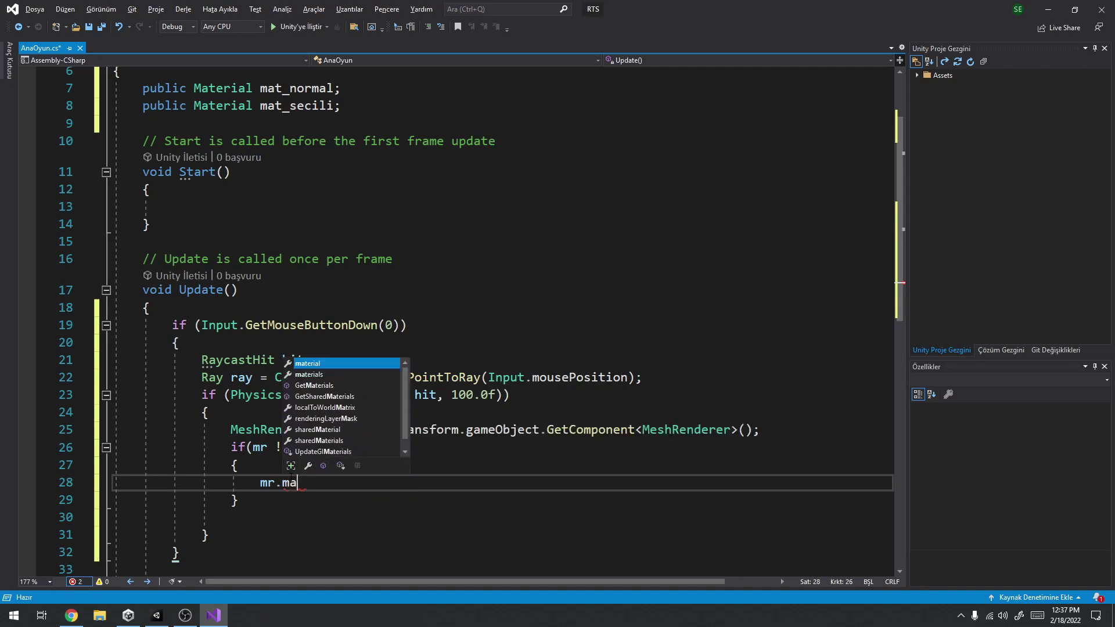
key("Tab")
type("= sele")
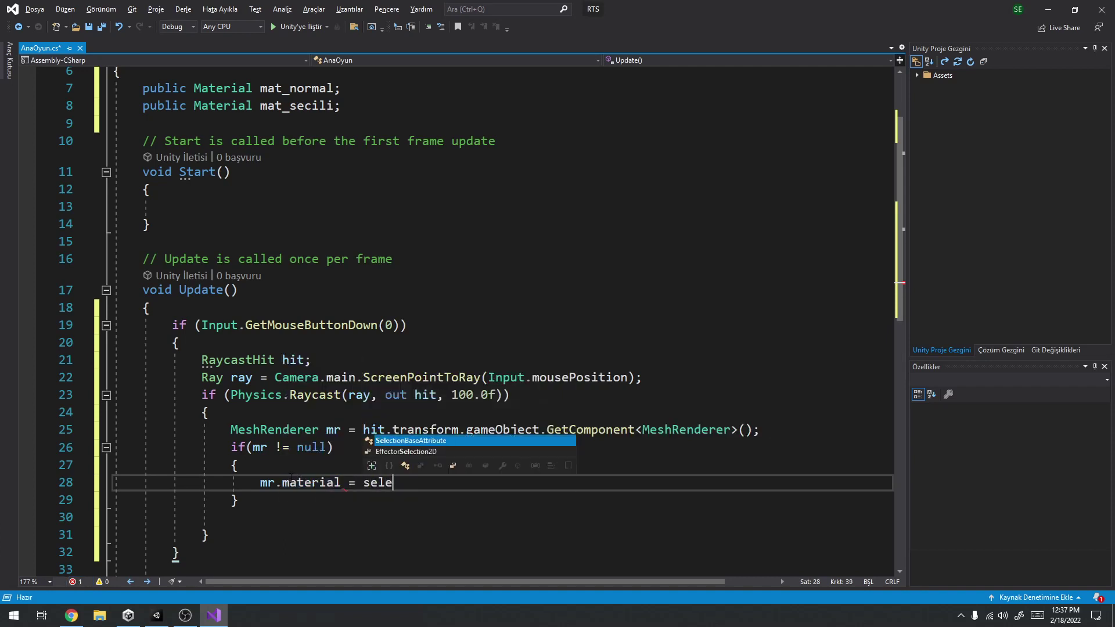
key("BackSpace")
key("BackSpace")
key("BackSpace")
key("BackSpace")
type("mat_")
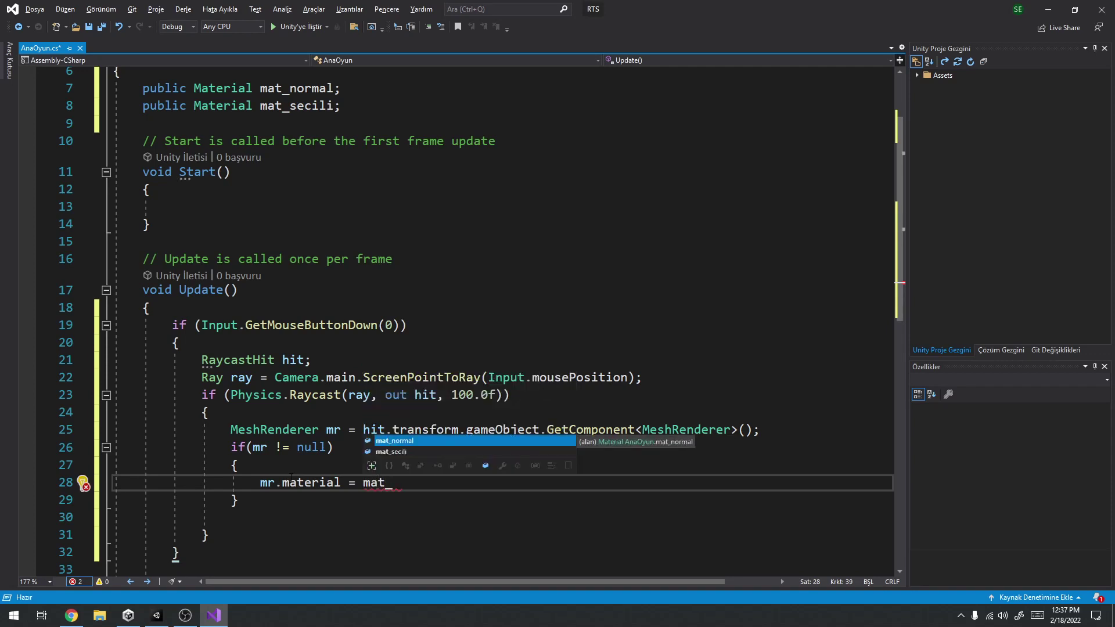
type("secili;")
key("ctrl+s")
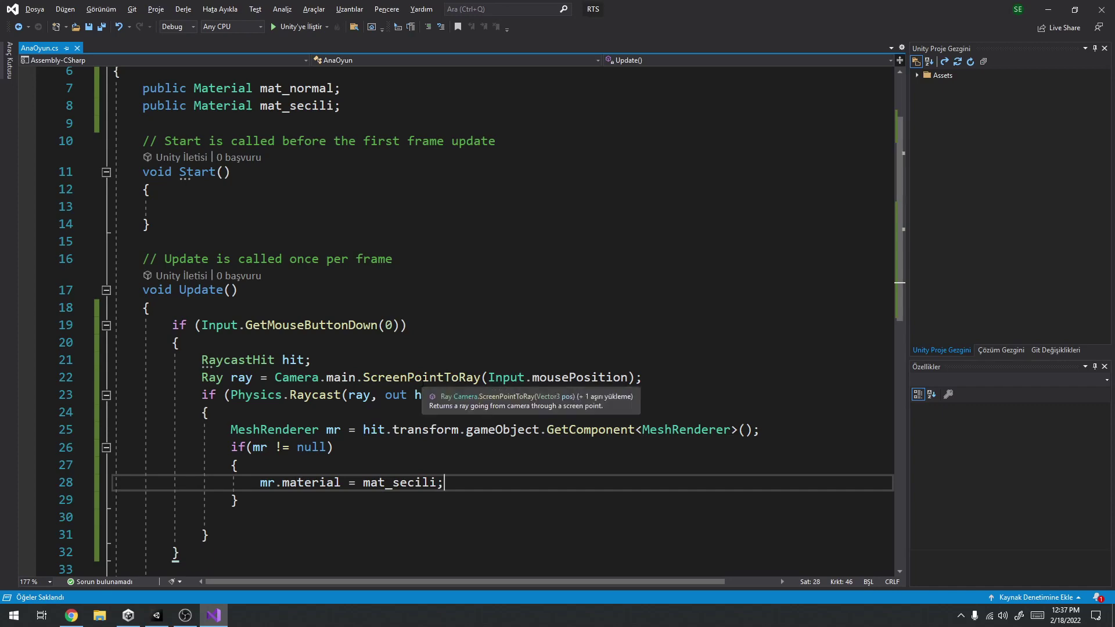
scroll(406, 378, "up", 1, "ctrl")
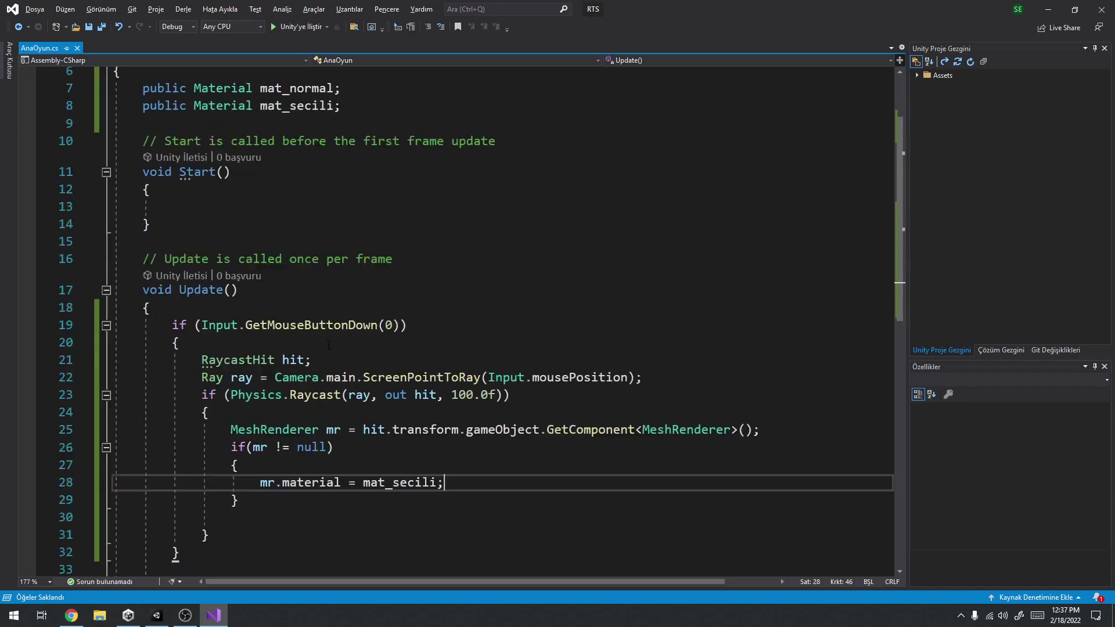
left_click(185, 616)
Run SampleScene in Play mode with the Console showing, then stop it.
left_click(156, 617)
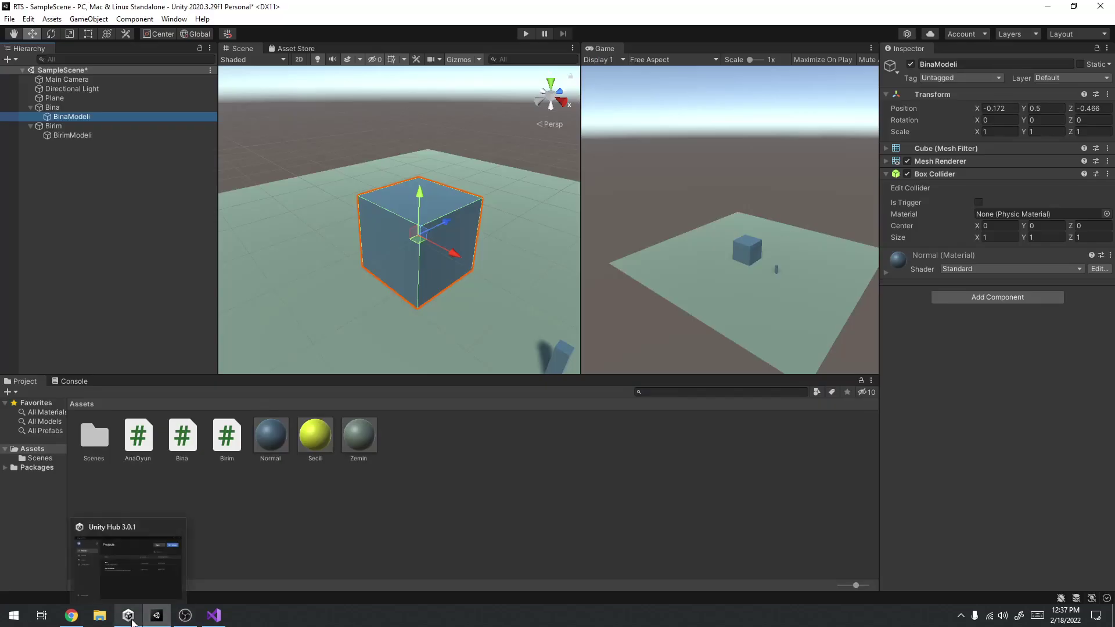
left_click(527, 33)
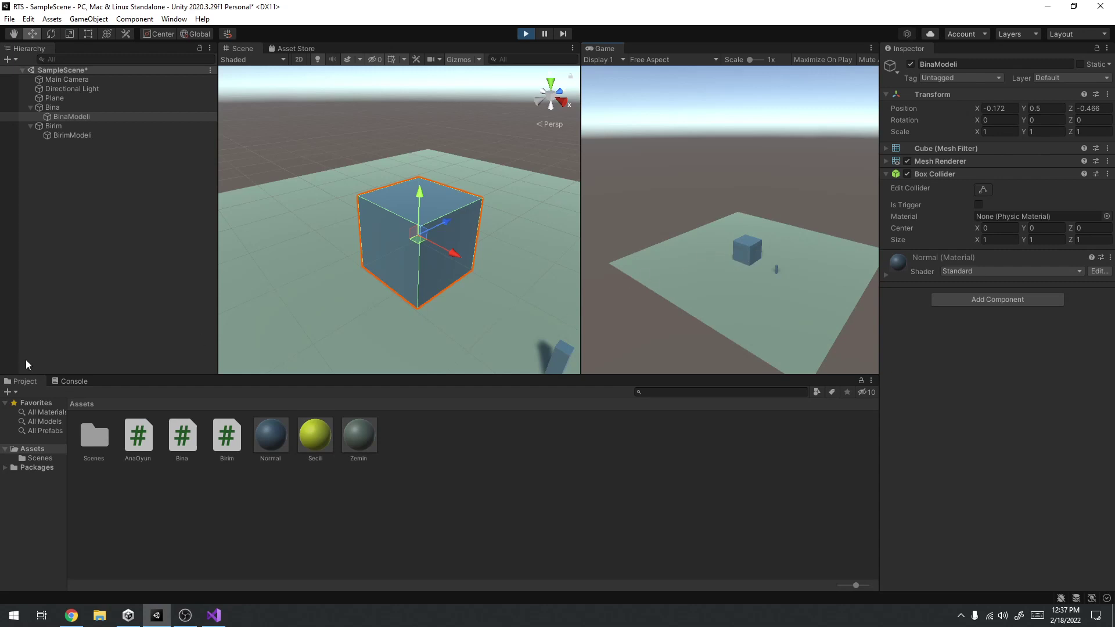
left_click(69, 381)
left_click(747, 252)
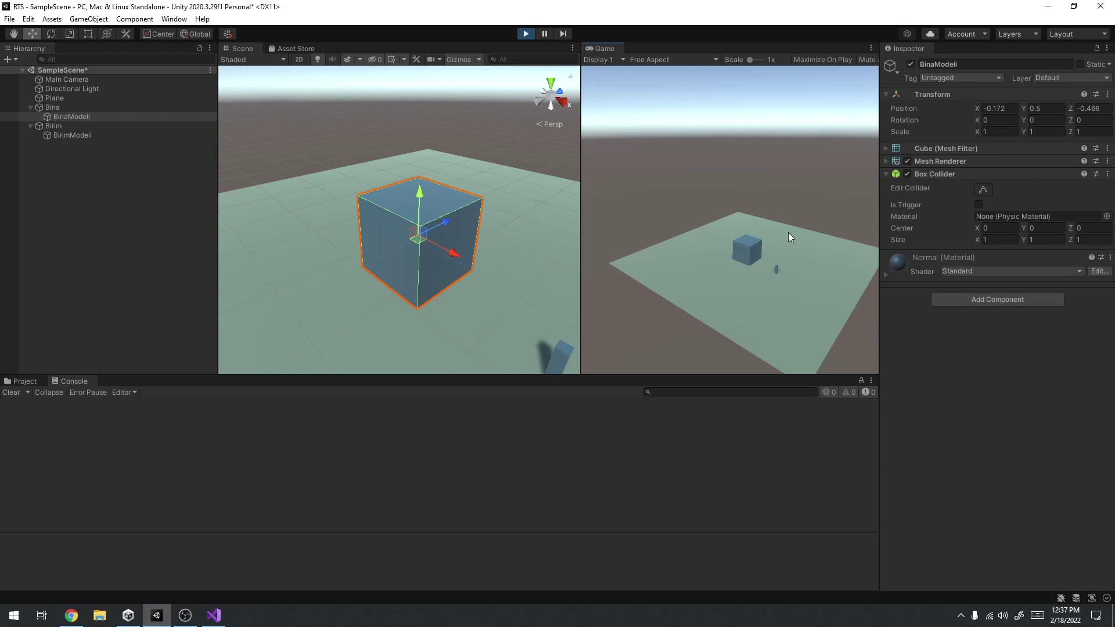
left_click(525, 34)
left_click(66, 194)
right_click(65, 193)
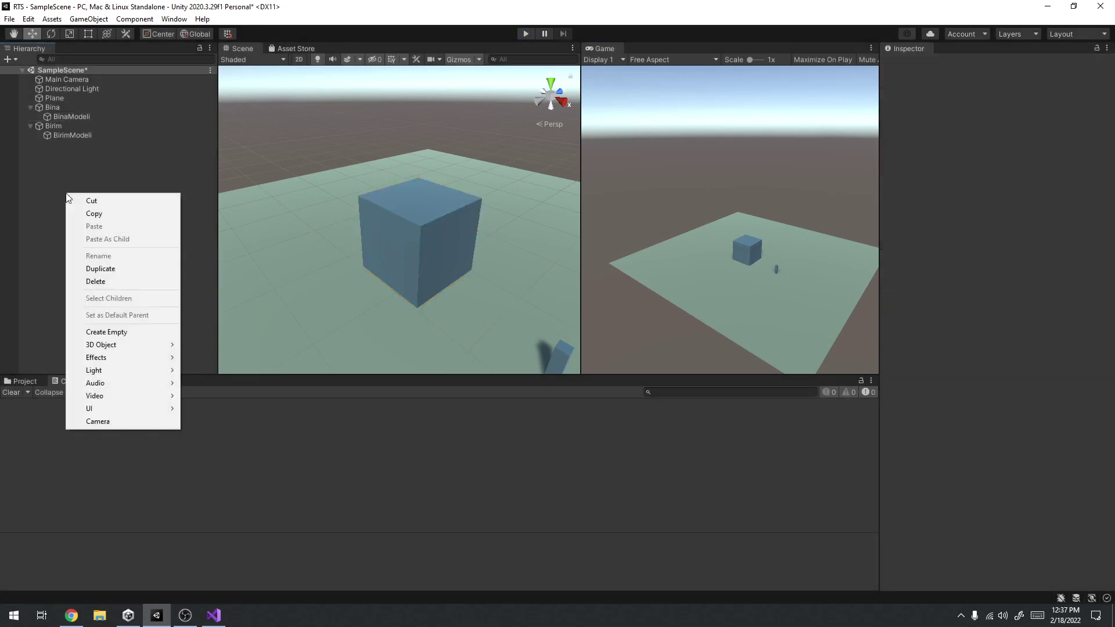
Create an empty object named AnaOyunu and reset its Transform to the origin.
left_click(103, 332)
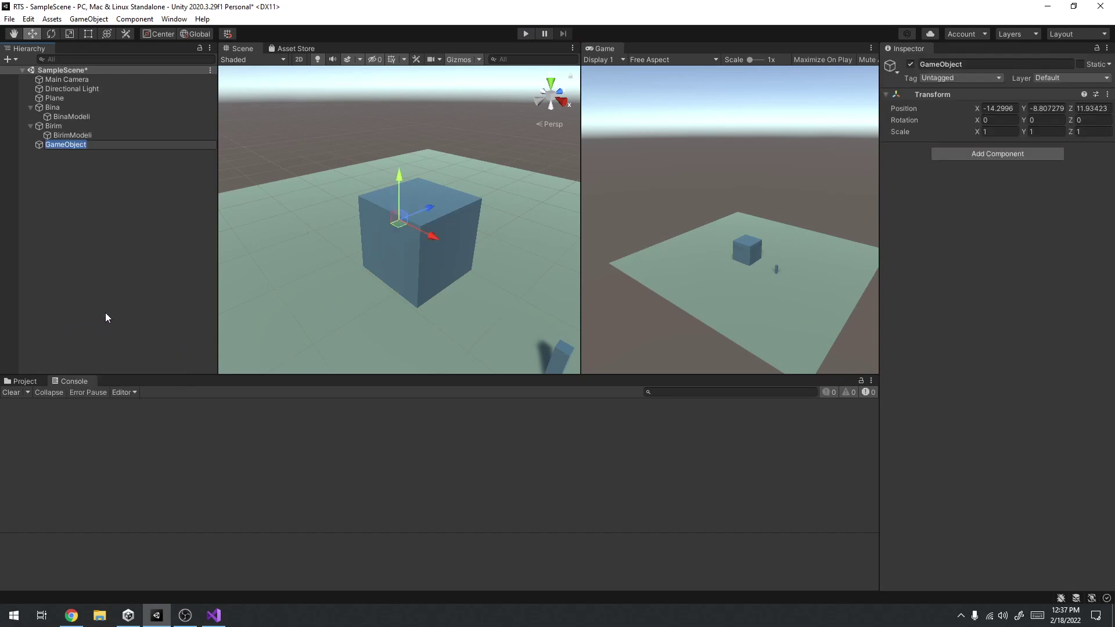
type("OyunM")
key("BackSpace")
key("BackSpace")
key("BackSpace")
key("BackSpace")
key("BackSpace")
type("AnaOyunu")
key("Return")
left_click(1108, 94)
left_click(1067, 110)
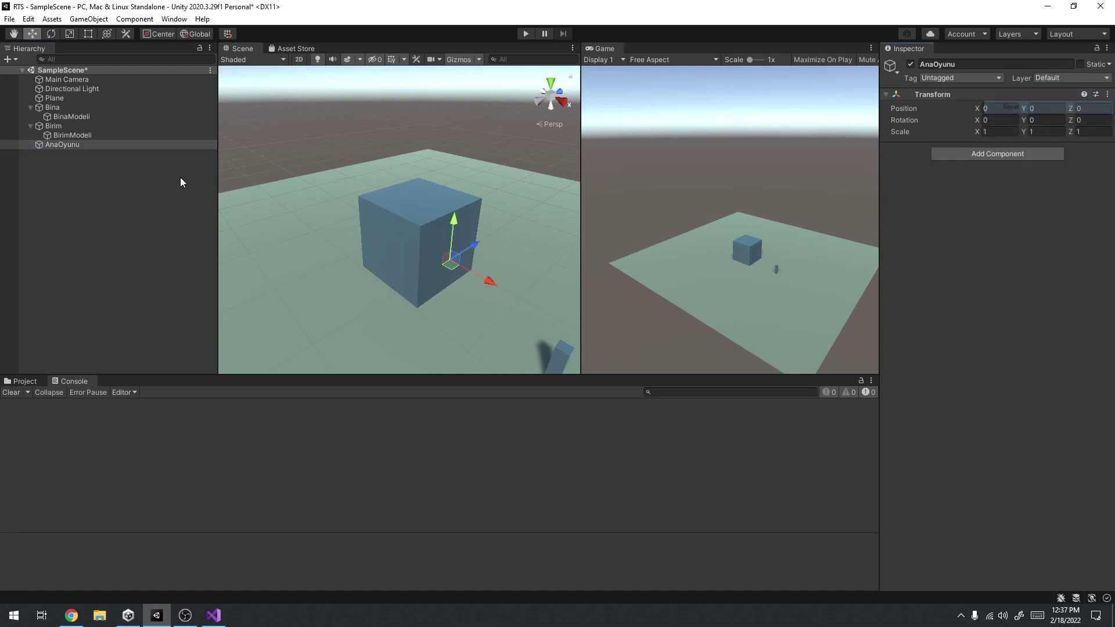
Attach the AnaOyun script component to AnaOyunu.
left_click(65, 149)
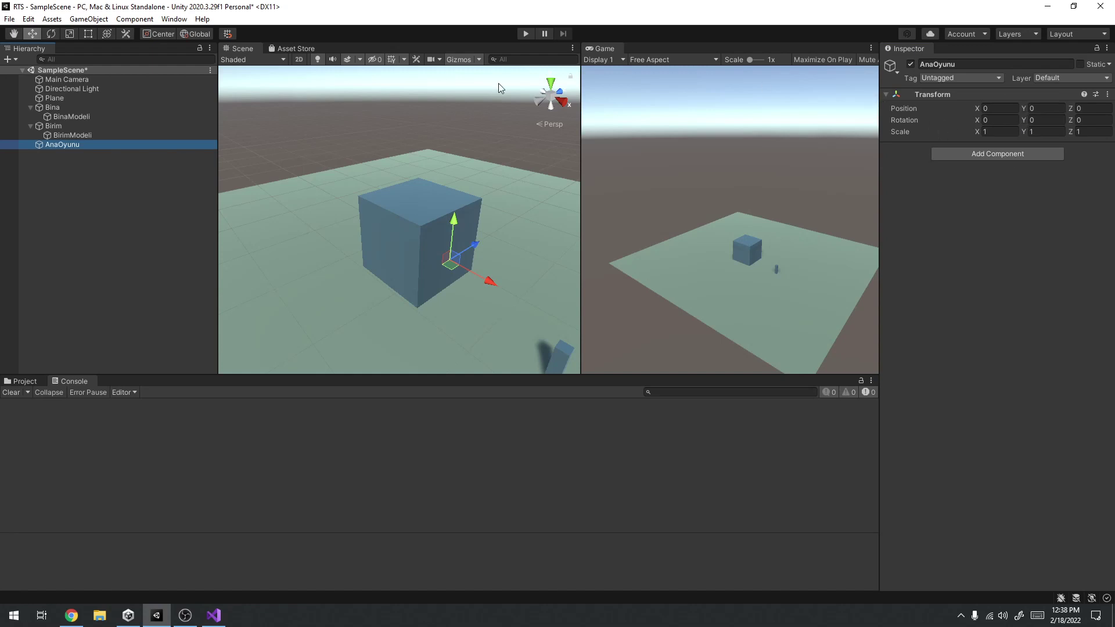
left_click(957, 156)
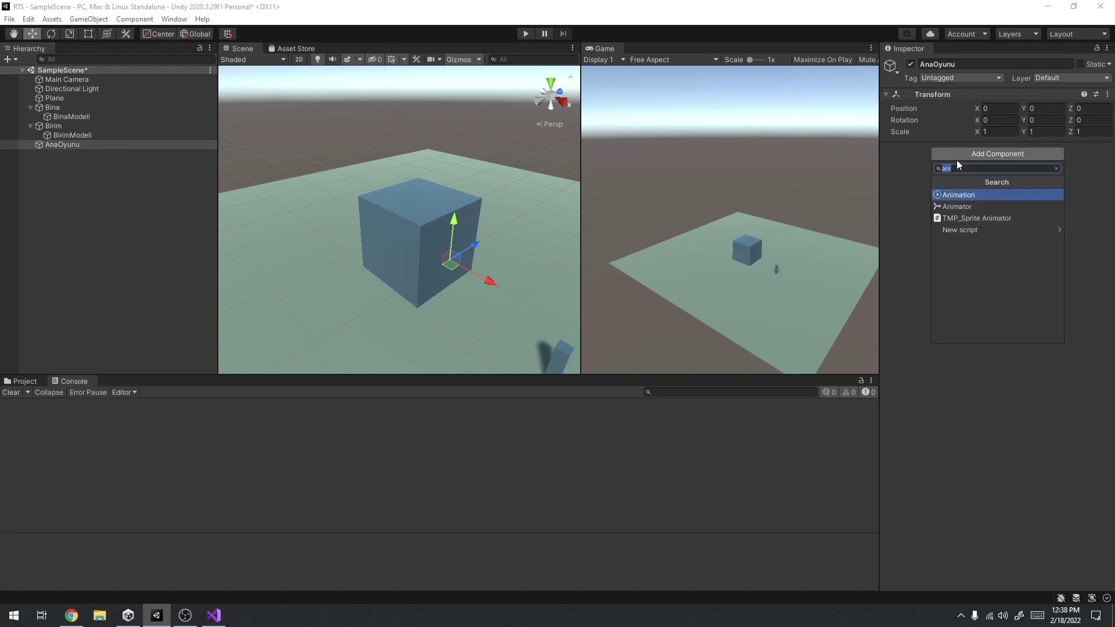
type("ana")
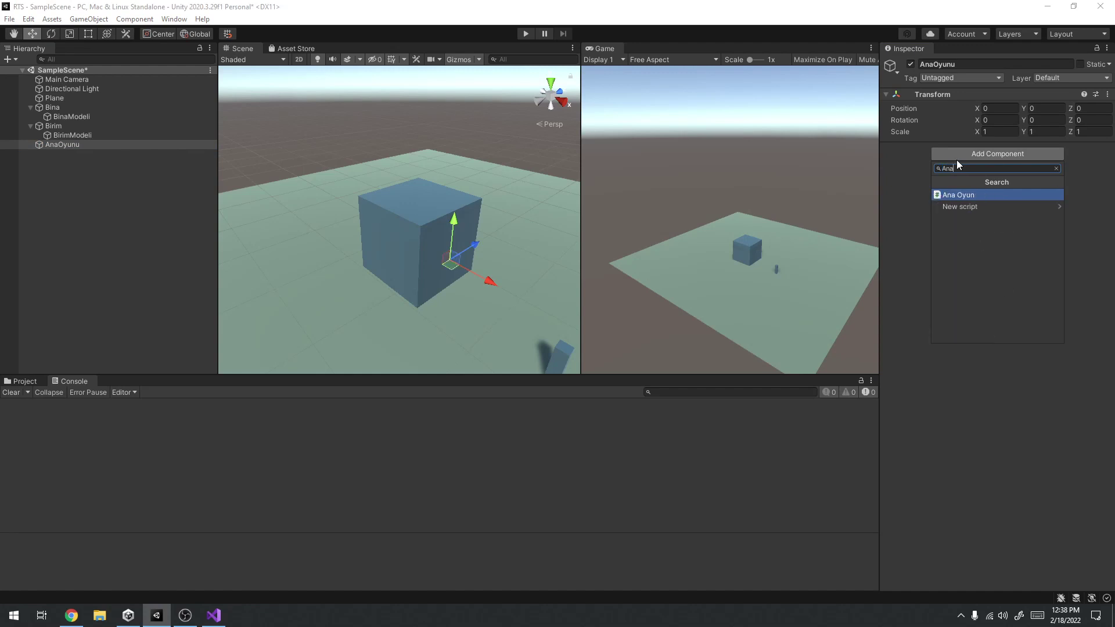
key("Return")
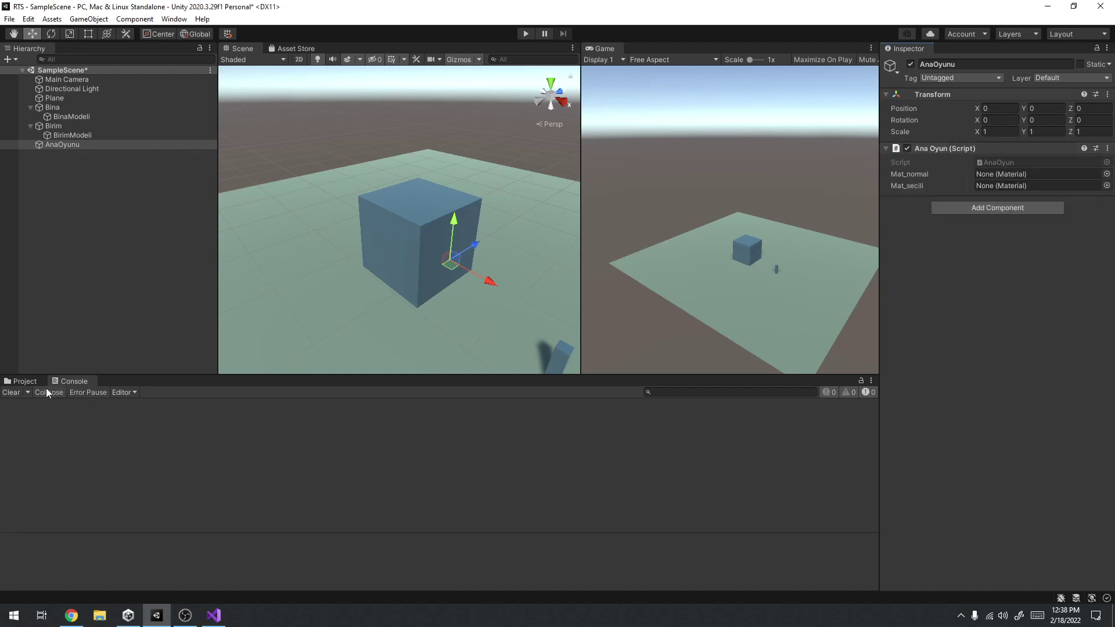
Play the scene, click the cube and ground plane to see them turn magenta, then stop.
left_click(24, 382)
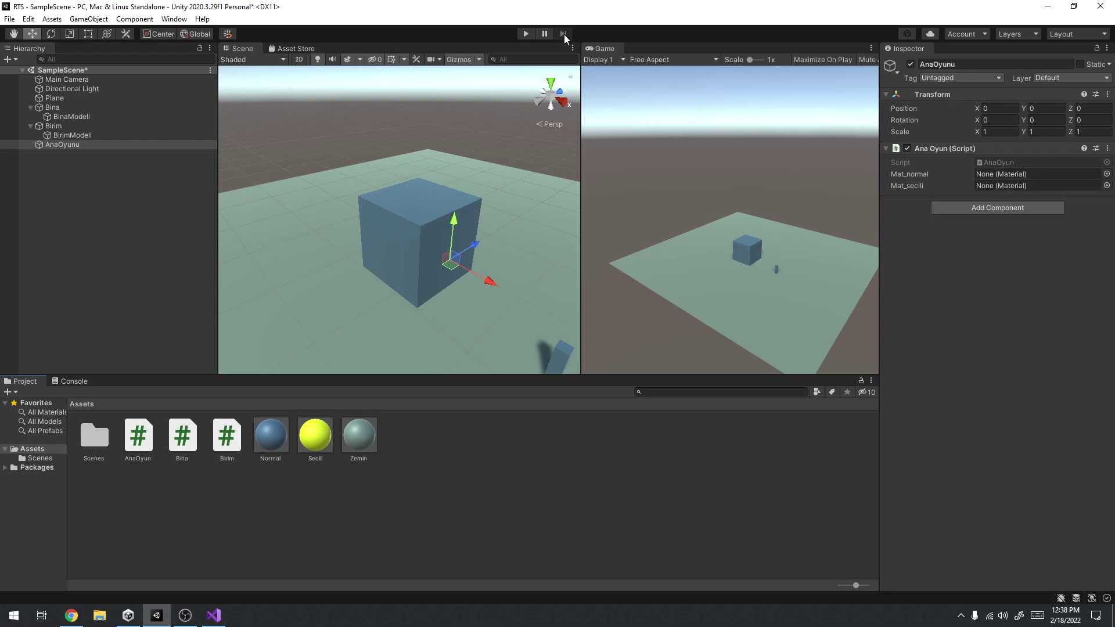
left_click(527, 34)
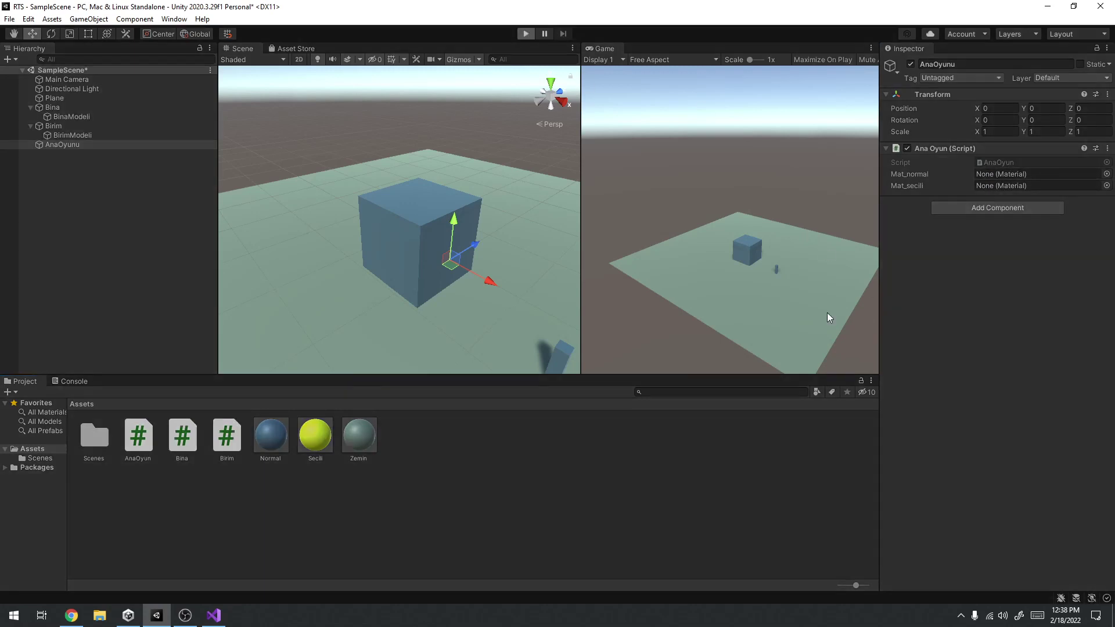
left_click(750, 255)
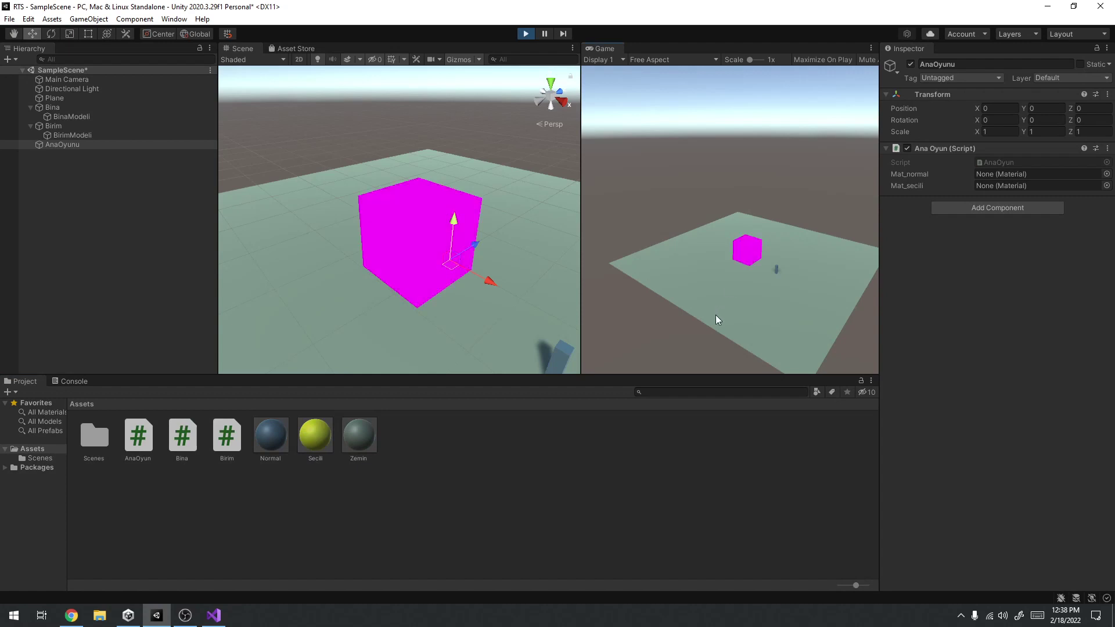
left_click(716, 315)
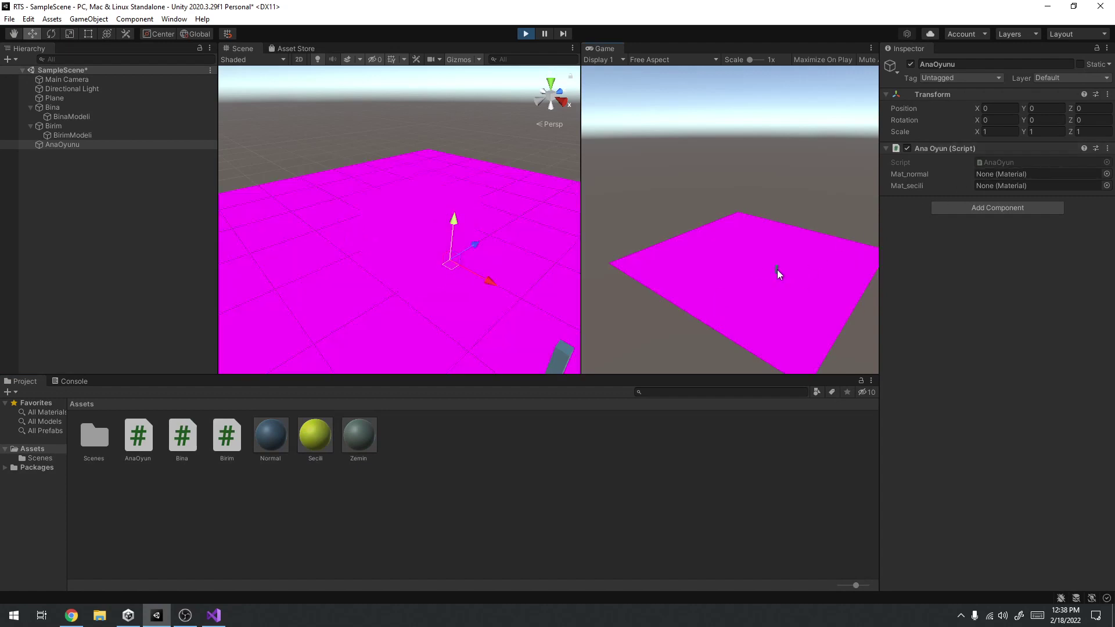
left_click(75, 381)
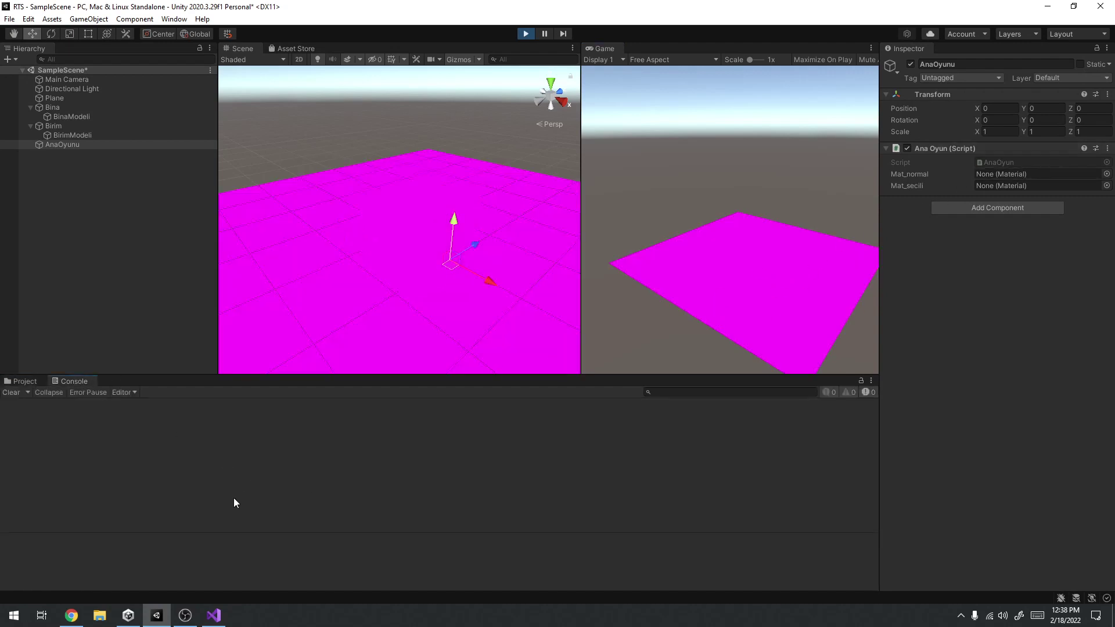
left_click(532, 33)
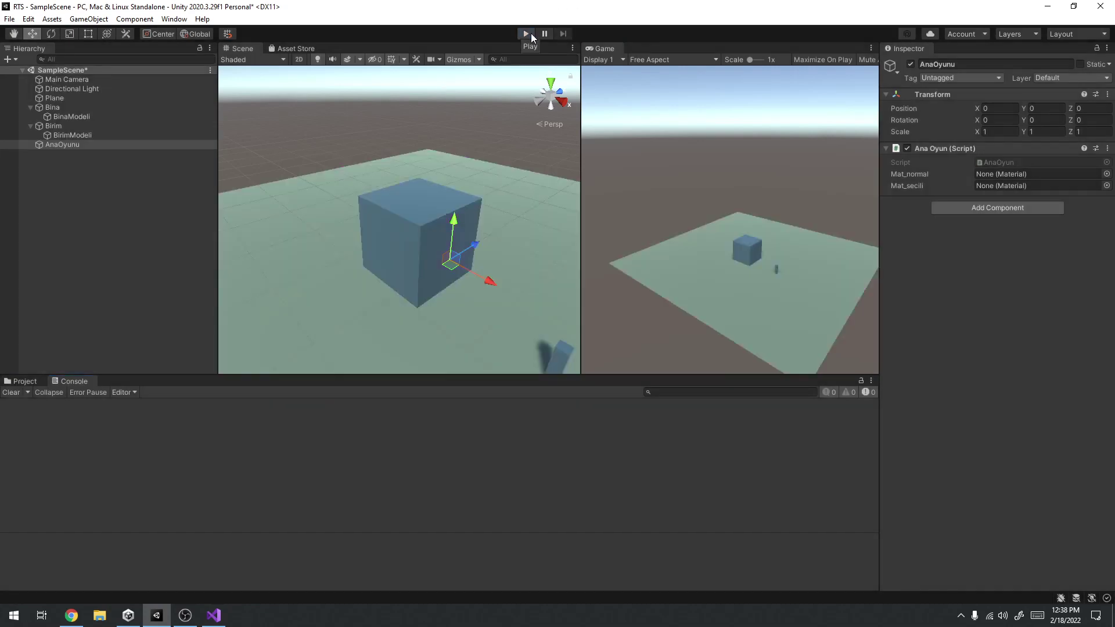
left_click(19, 382)
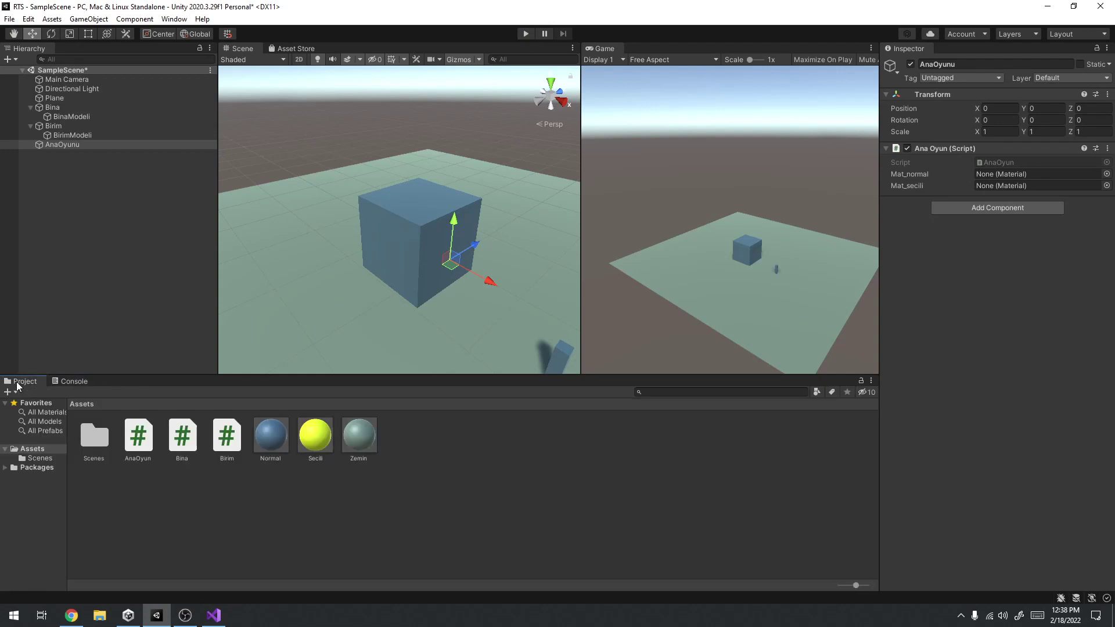
Assign Secili to Mat_secili and Normal to Mat_normal, then test that plane, cube and unit turn yellow.
left_click_drag(313, 444, 999, 185)
left_click_drag(280, 434, 999, 174)
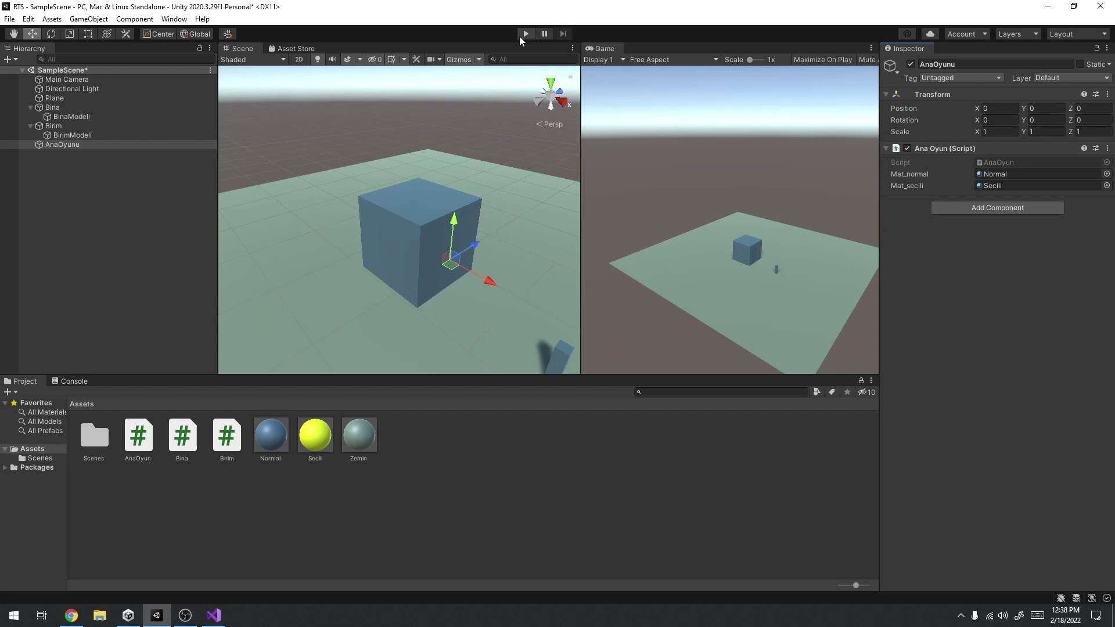
left_click(522, 35)
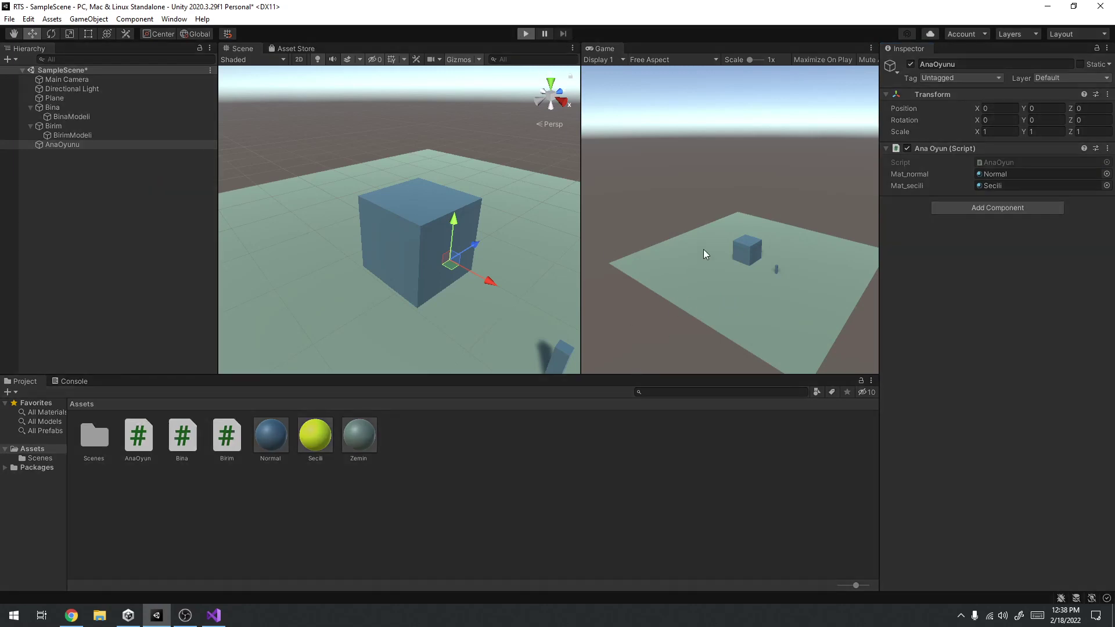
left_click(739, 325)
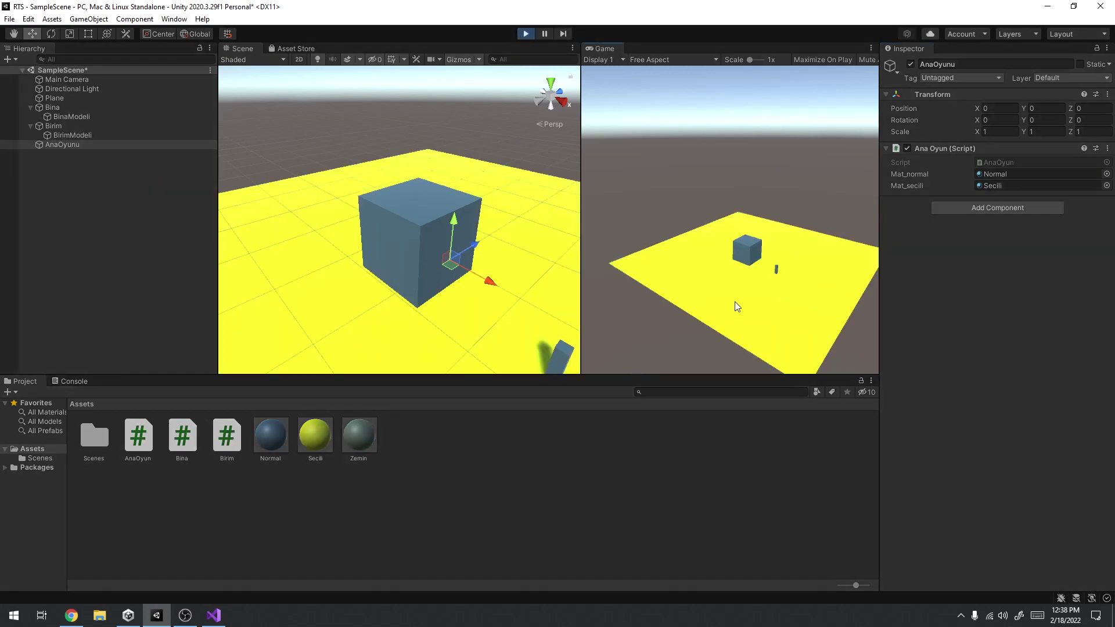
left_click(753, 252)
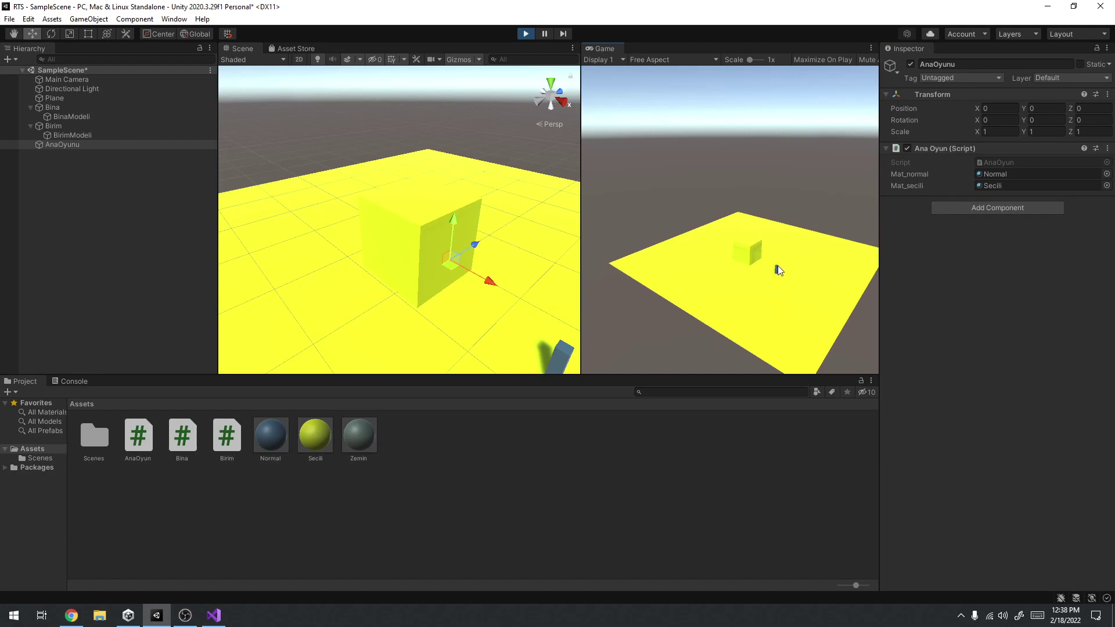
left_click(779, 267)
left_click(534, 34)
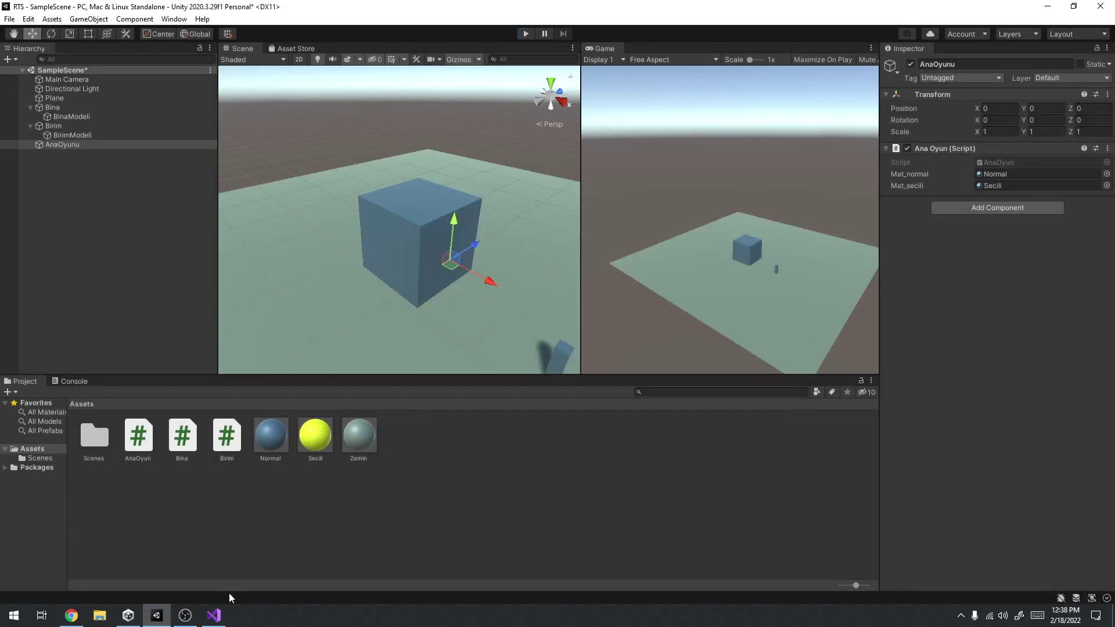
Return to AnaOyun.cs at the mat_secili declaration on line 8.
left_click(213, 615)
scroll(394, 283, "down", 4)
scroll(214, 190, "up", 4)
left_click(377, 232)
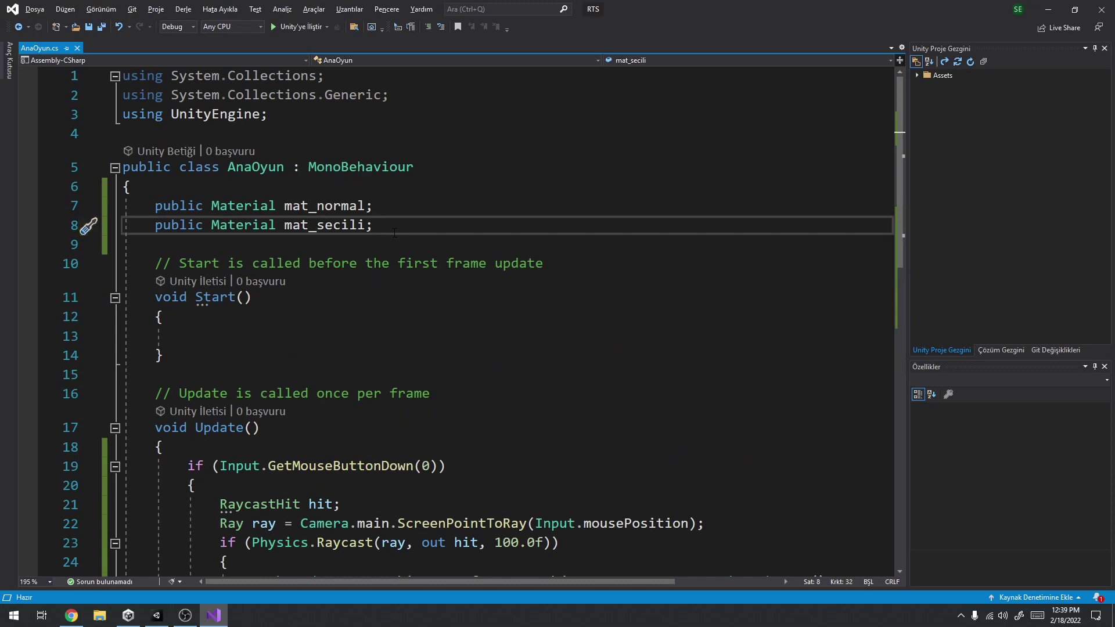
Review the mr variable's uses in Update and the mat_secili declaration in AnaOyun.cs.
scroll(399, 351, "down", 4)
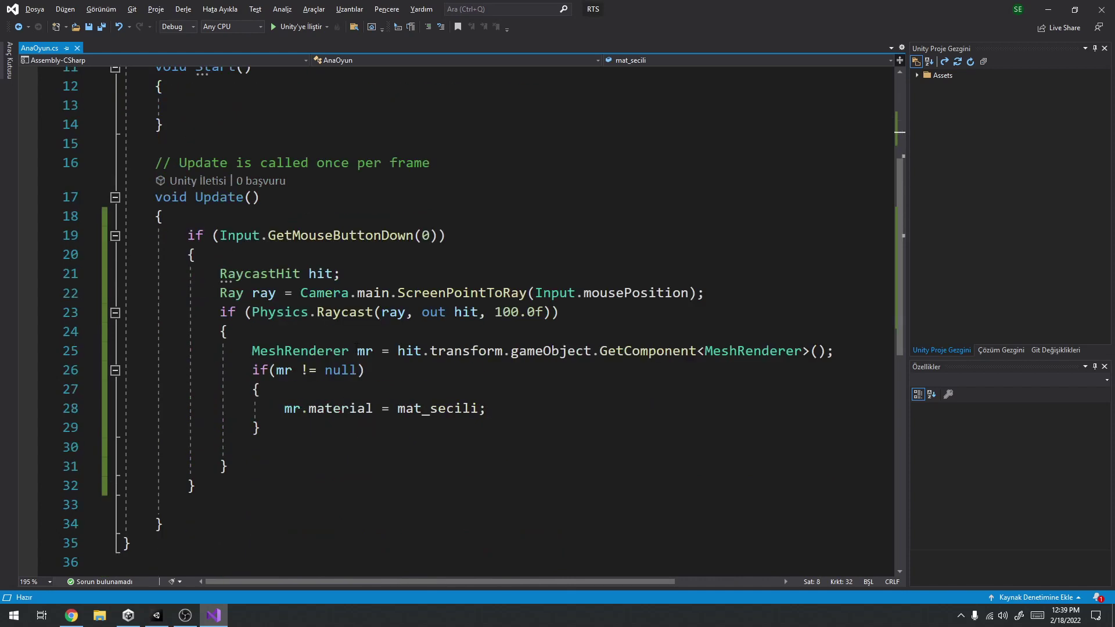
left_click(365, 351)
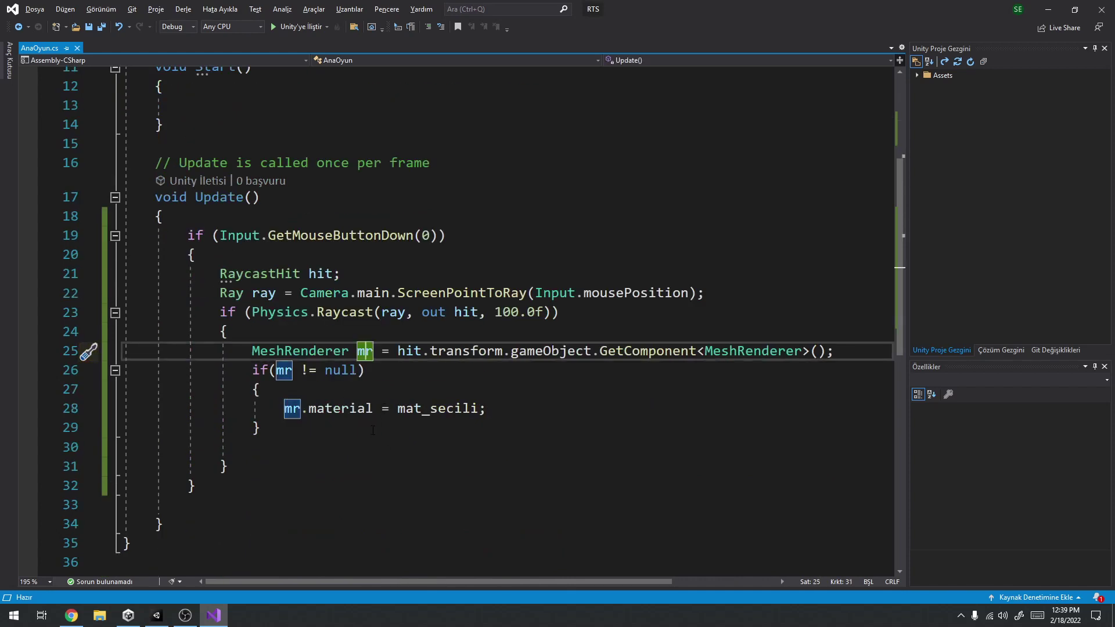
scroll(492, 317, "up", 4)
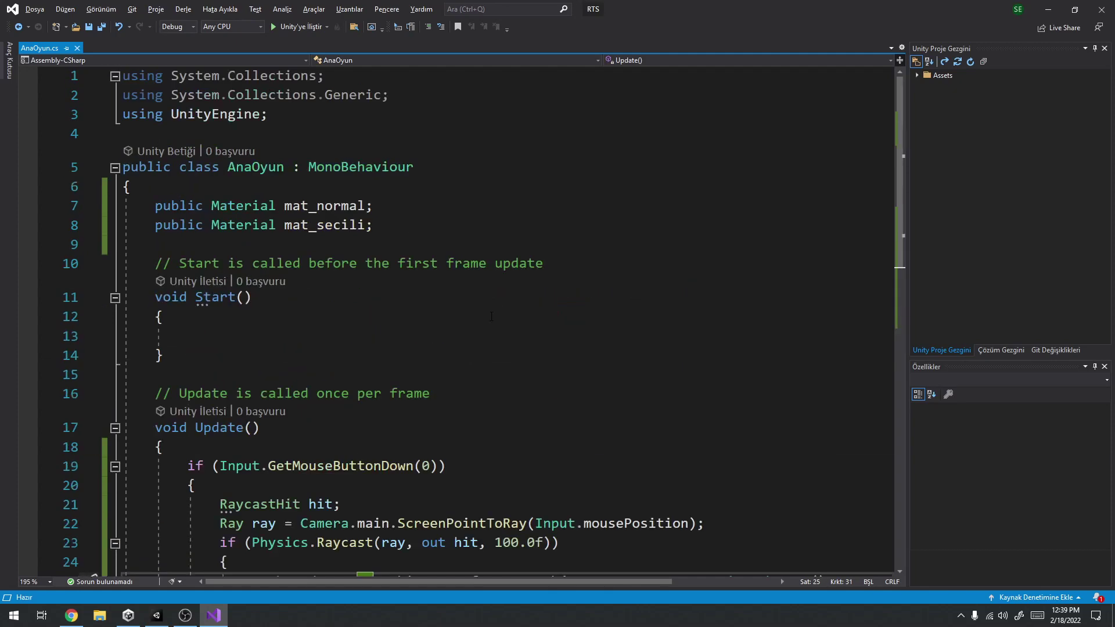
left_click(395, 231)
scroll(428, 337, "down", 3)
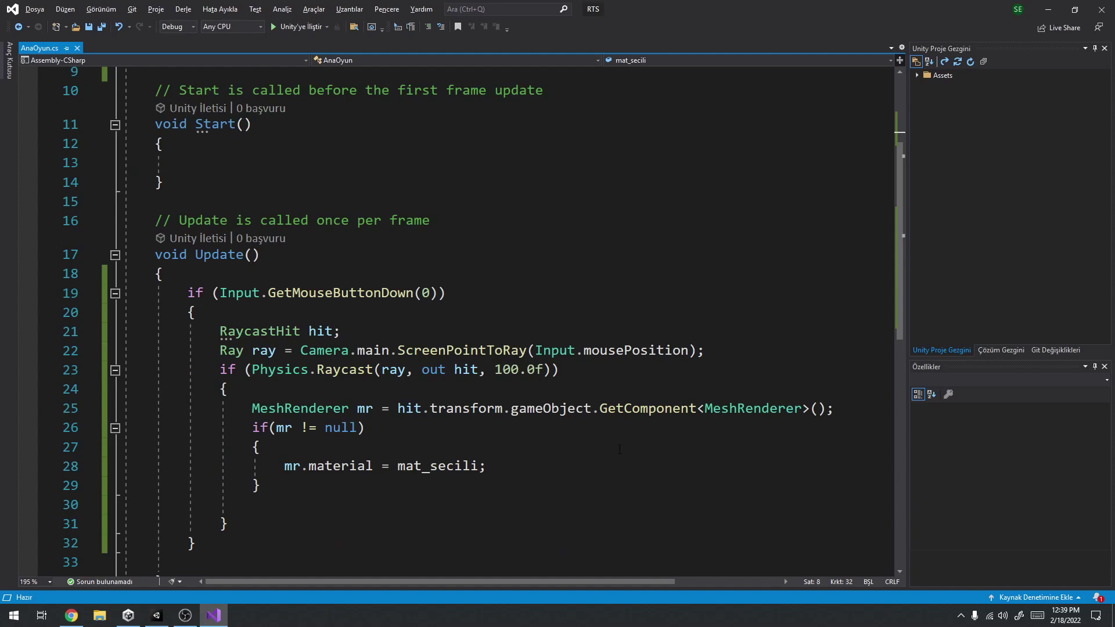
scroll(620, 451, "up", 3)
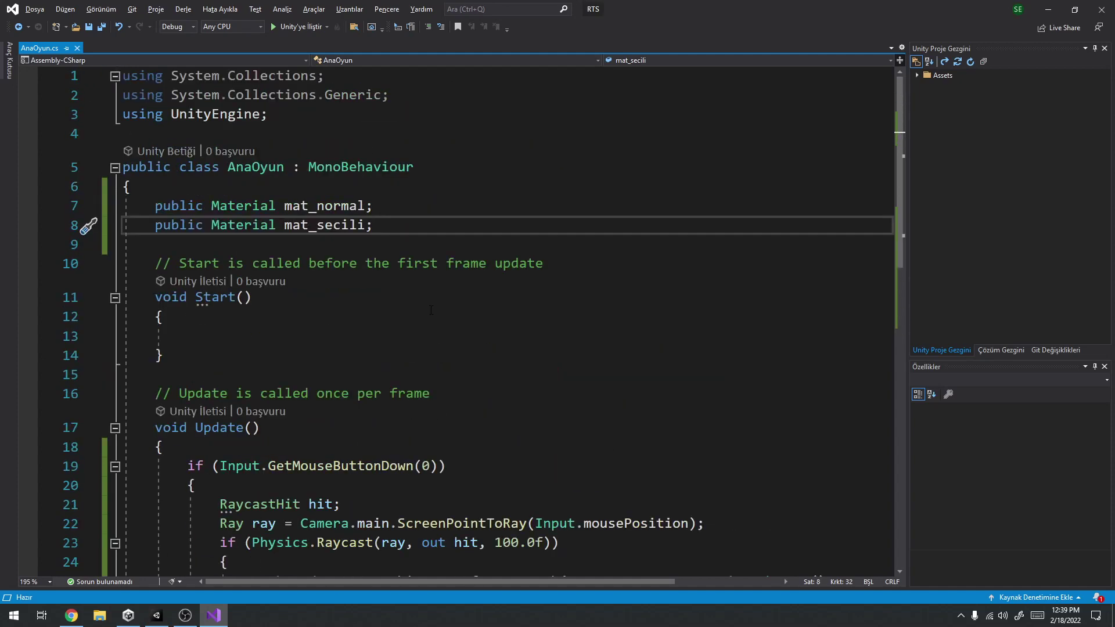
Declare 'private GameObject eski_secili;' below the material fields and save the script.
key("Return")
key("Return")
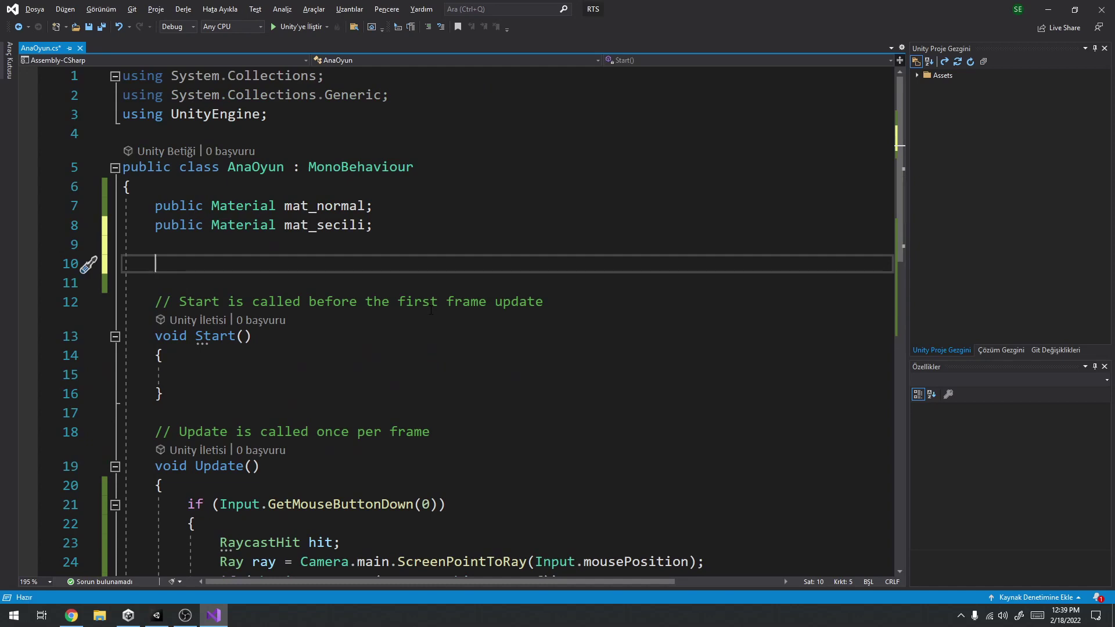
type("private,vate")
key("BackSpace")
key("BackSpace")
key("BackSpace")
key("BackSpace")
key("BackSpace")
key("BackSpace")
type("Game")
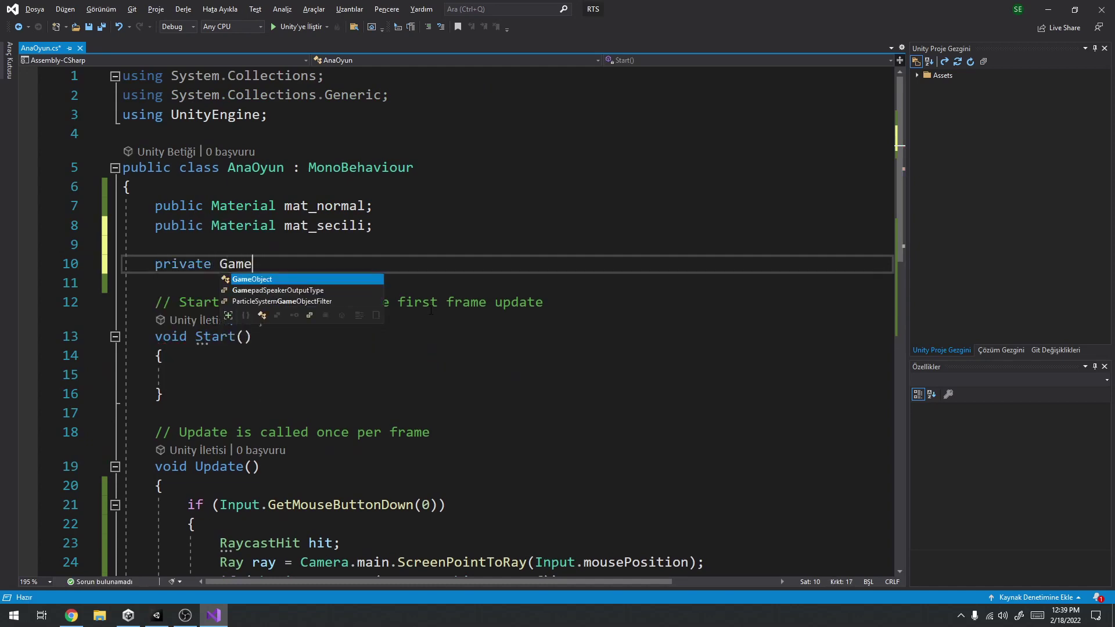
key("Tab")
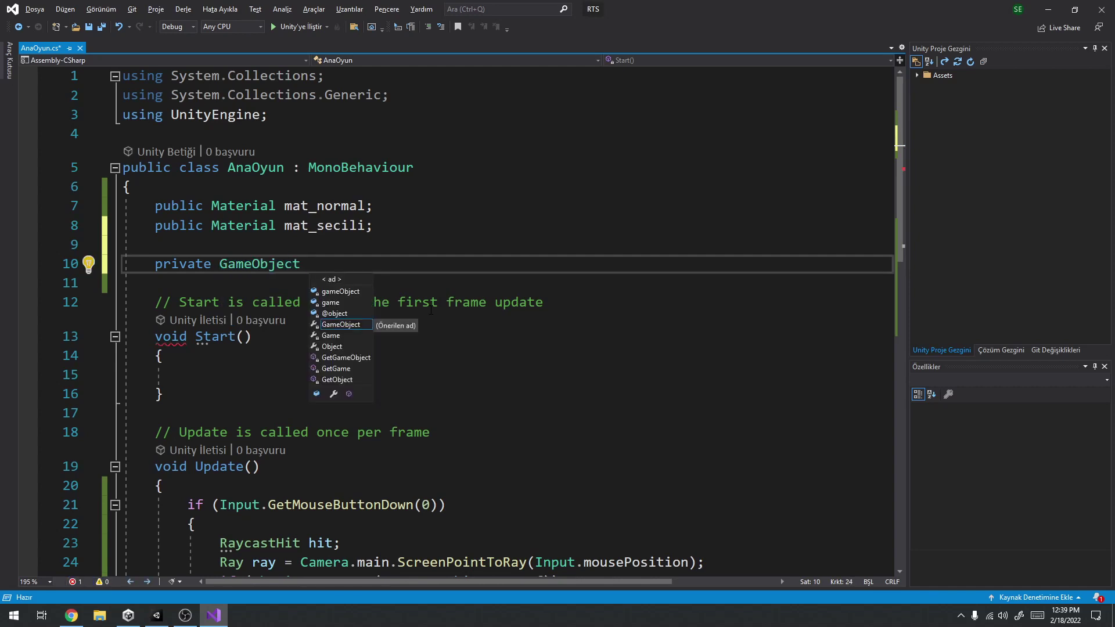
type("es")
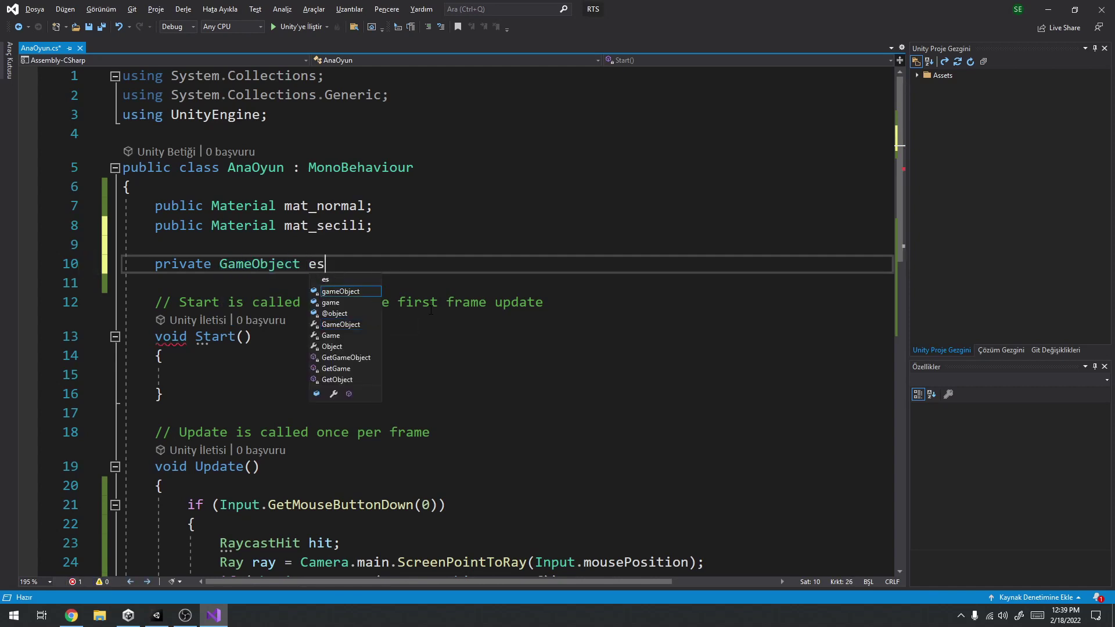
type("ki_seici")
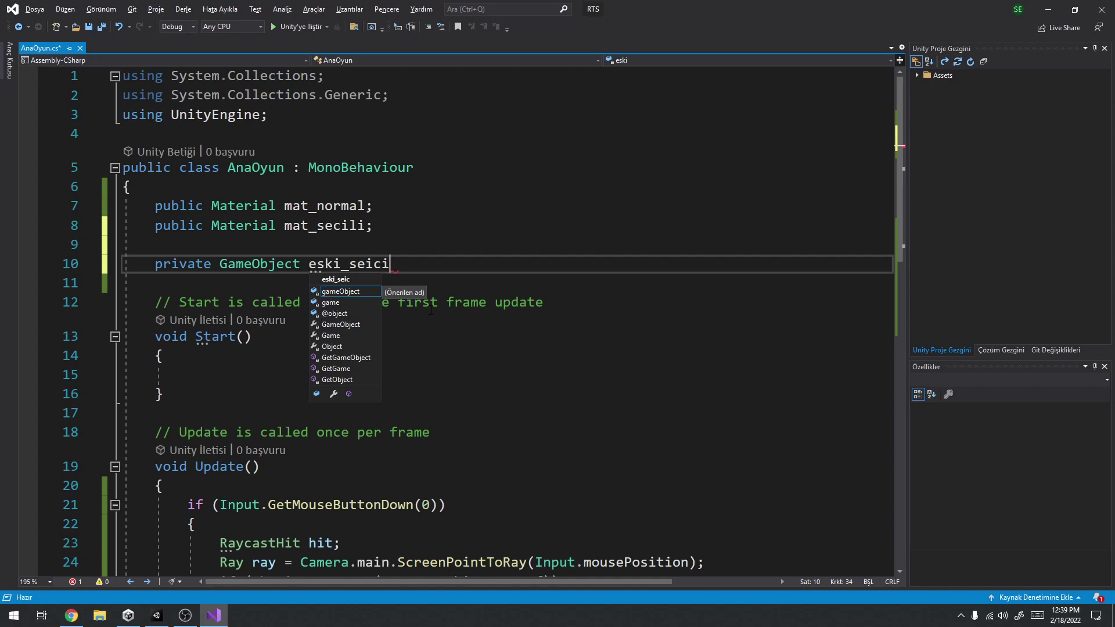
key("BackSpace")
key("BackSpace")
key("BackSpace")
type("cili;")
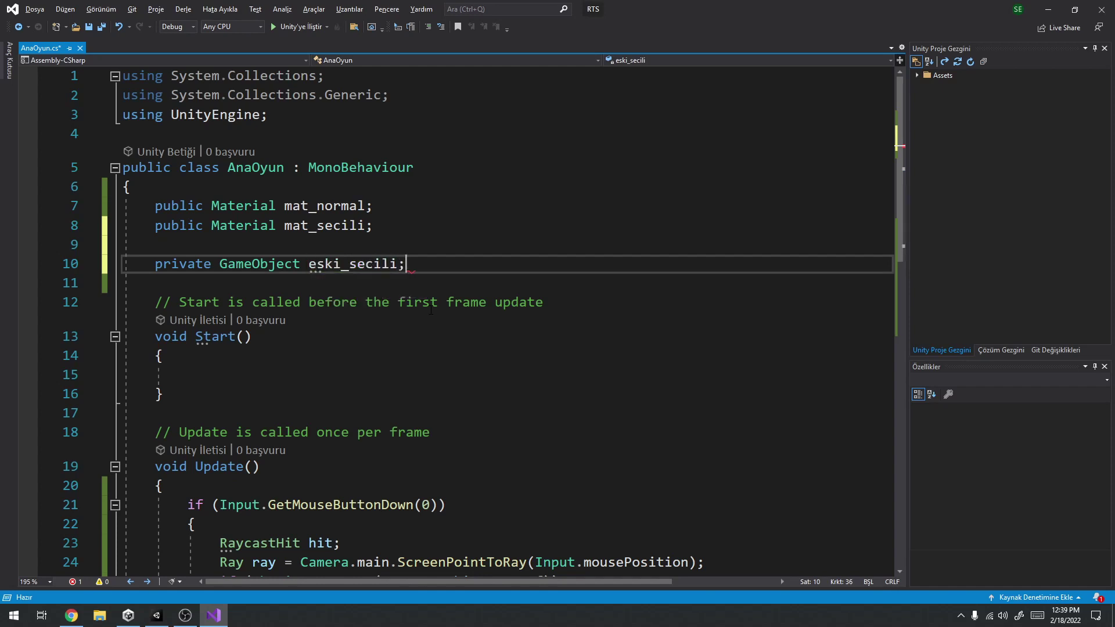
key("ctrl+s")
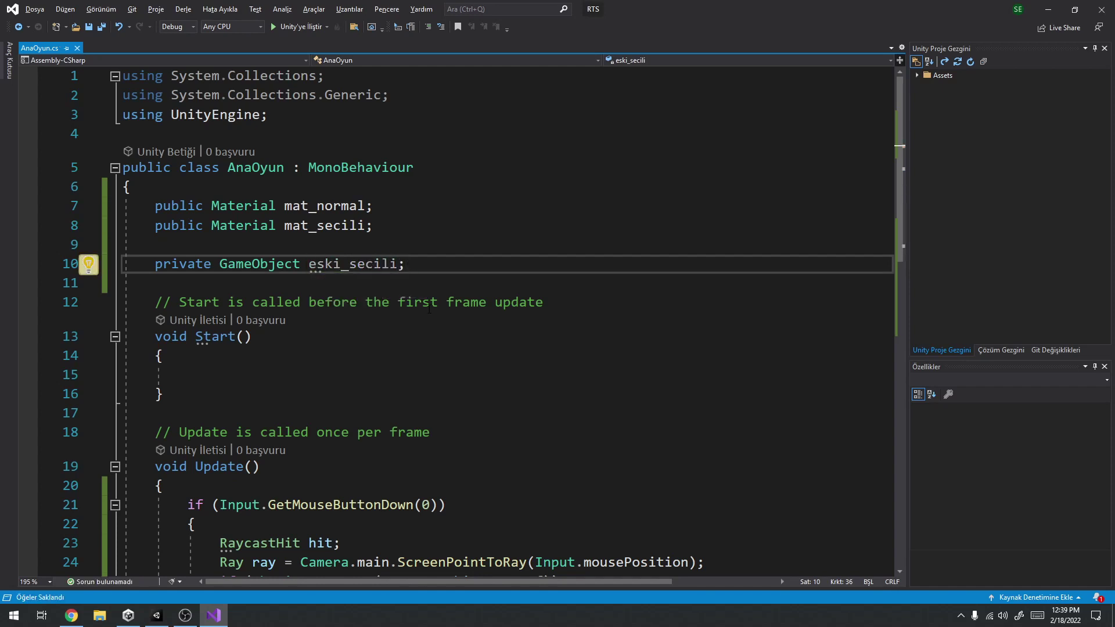
Start a new 'eski_secili =' line at the top of the raycast hit block.
double_click(317, 265)
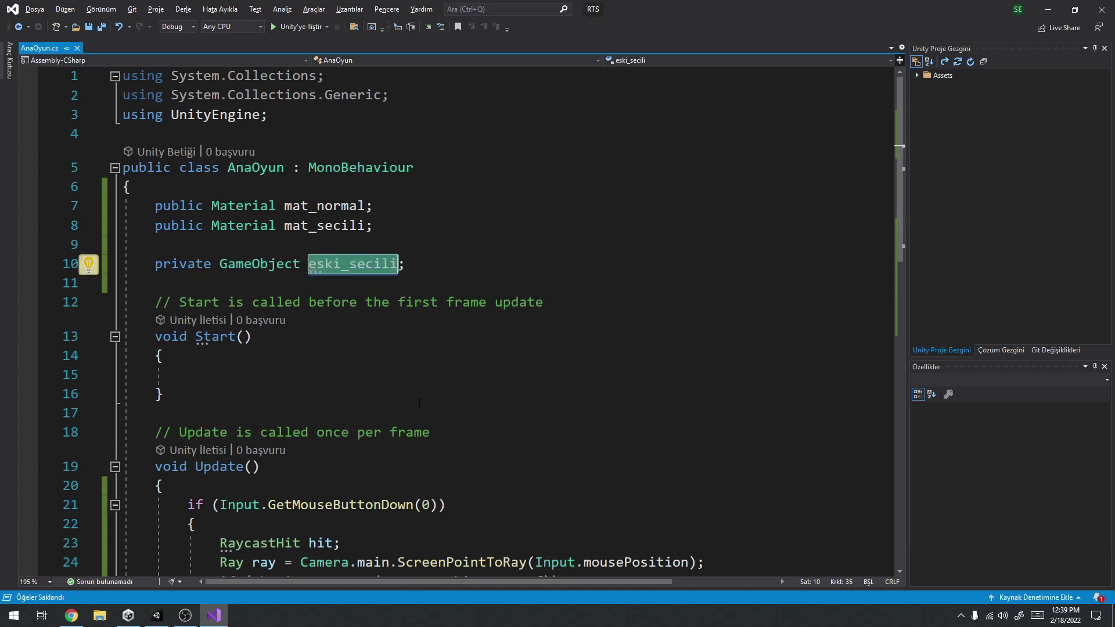
scroll(342, 348, "down", 7)
scroll(342, 349, "up", 4)
left_click(507, 450)
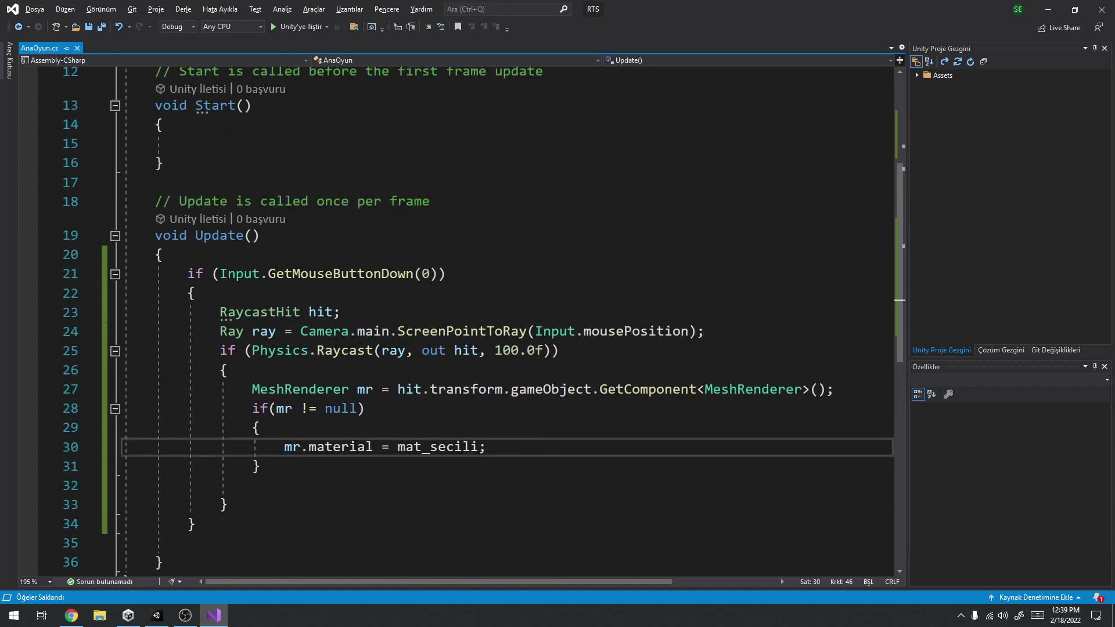
left_click(289, 372)
key("Return")
type("eski_secili")
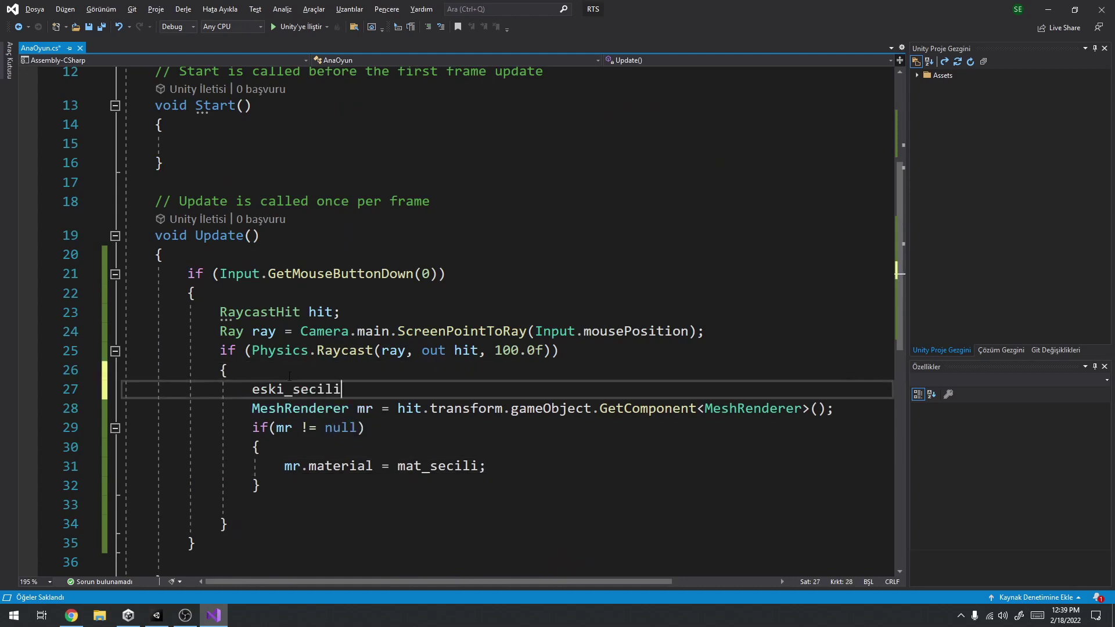
type(" =")
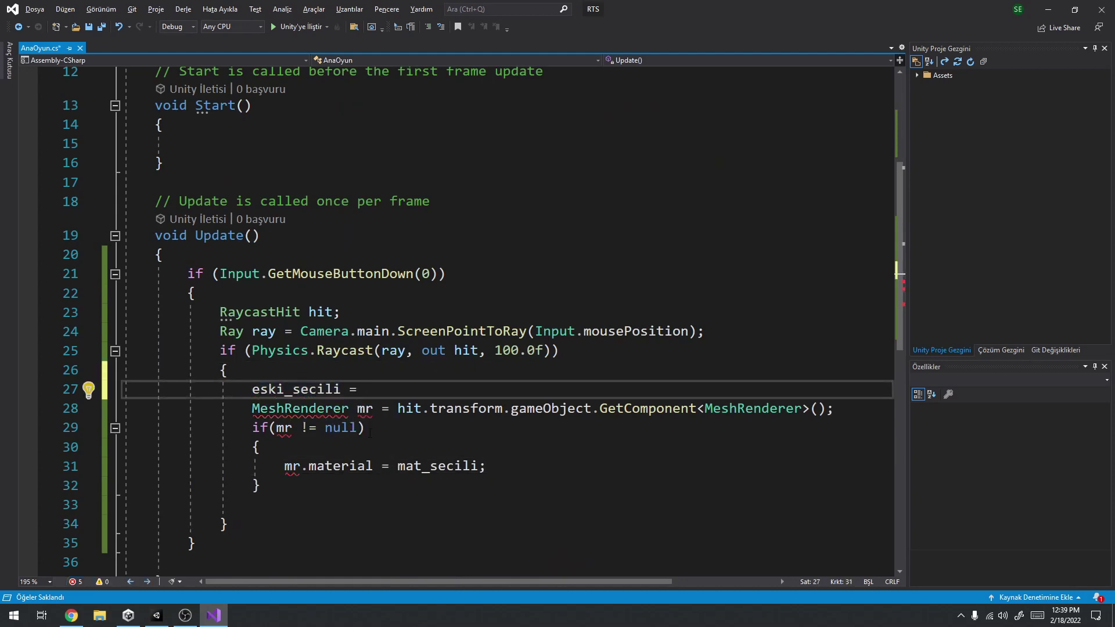
Move hit.transform.gameObject from the mr line into the eski_secili assignment, ending it with a semicolon.
left_click_drag(398, 409, 596, 409)
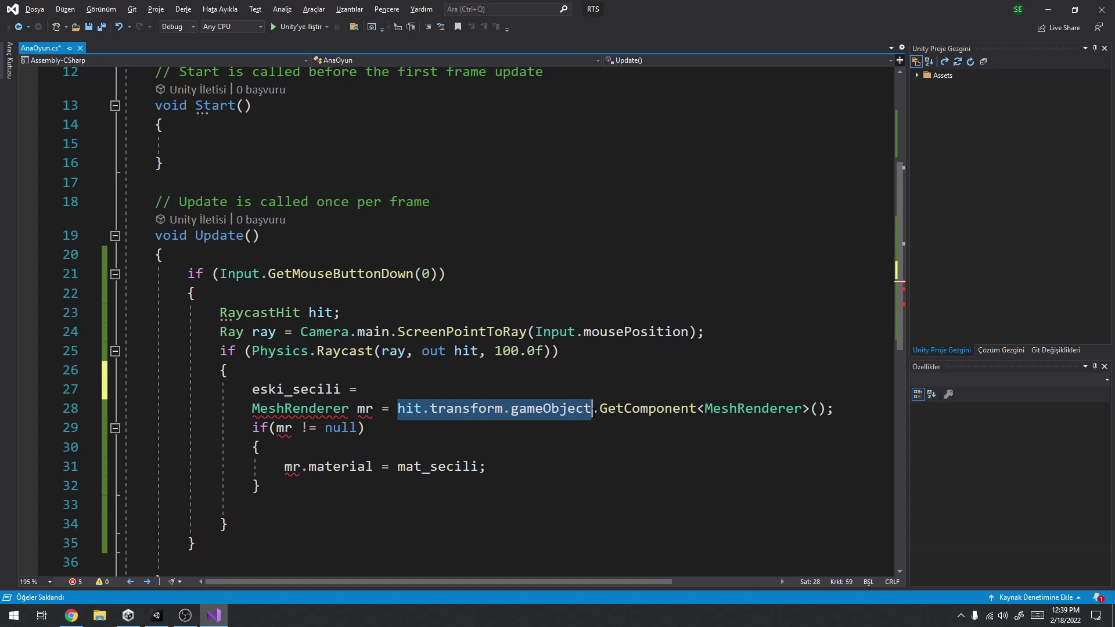
key("ctrl+x")
left_click(372, 389)
key("ctrl+v")
double_click(518, 390)
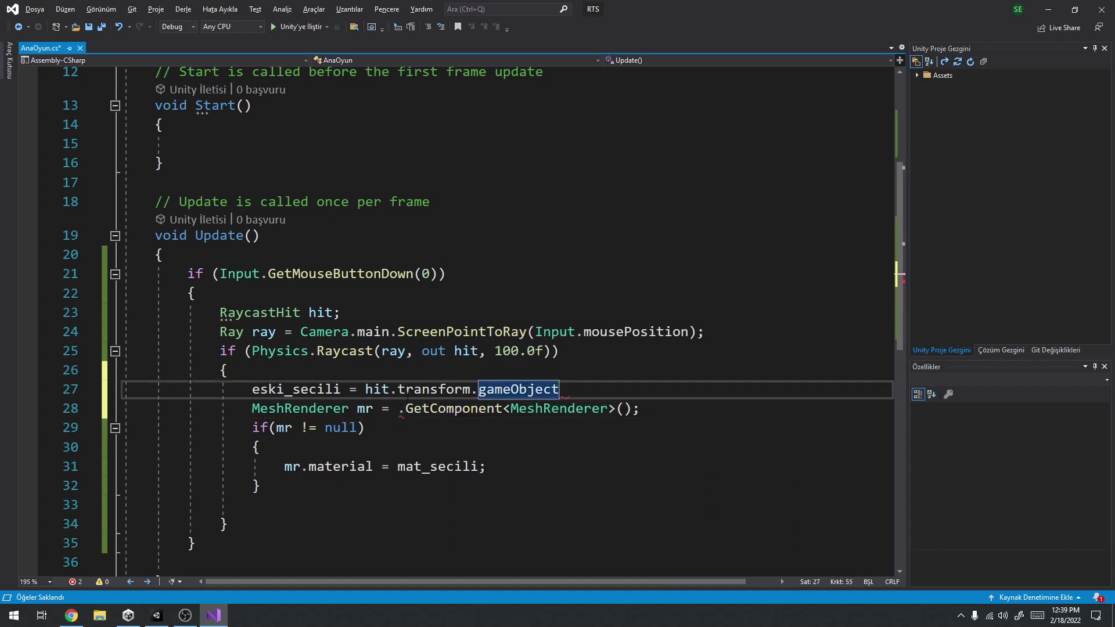
left_click(578, 386)
type(";")
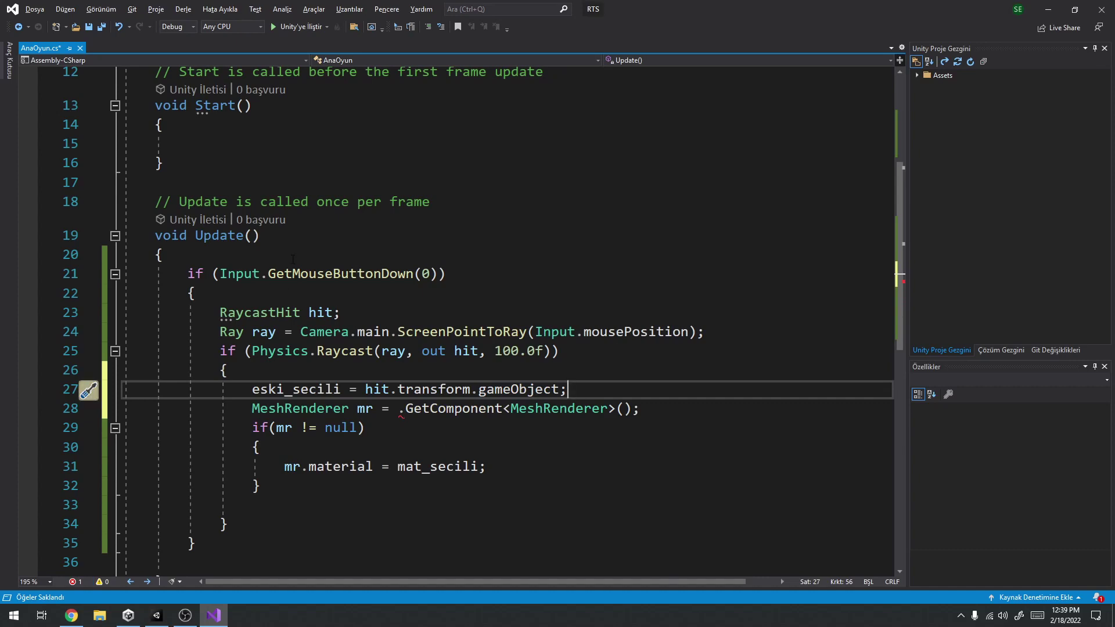
scroll(287, 293, "up", 4)
Rename the eski_secili field everywhere to mevcut_secili.
double_click(349, 263)
right_click(106, 266)
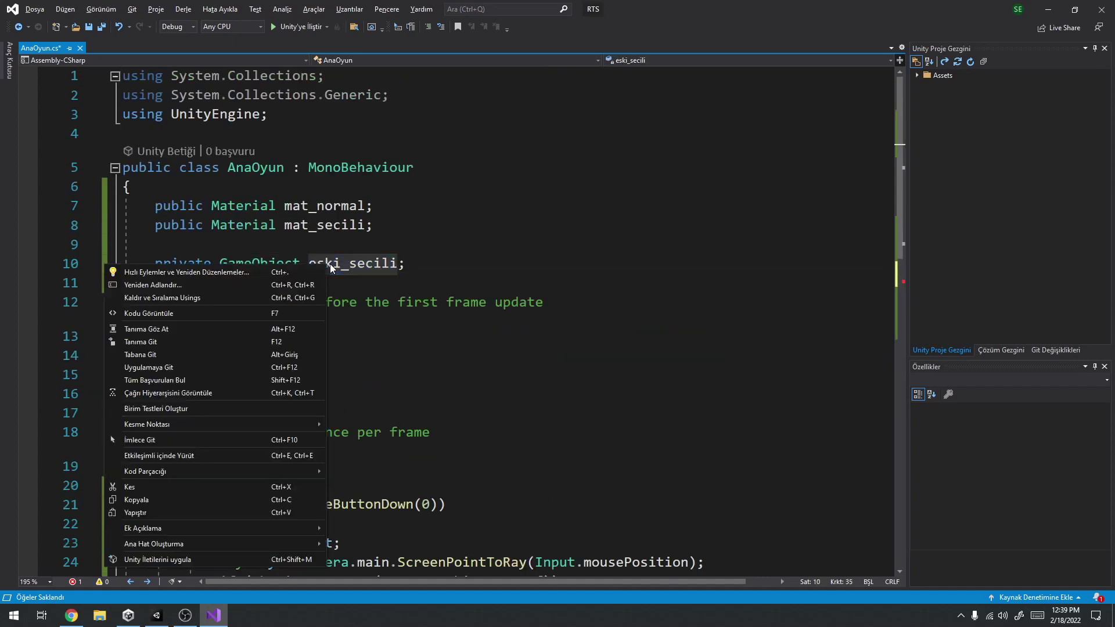
left_click(182, 285)
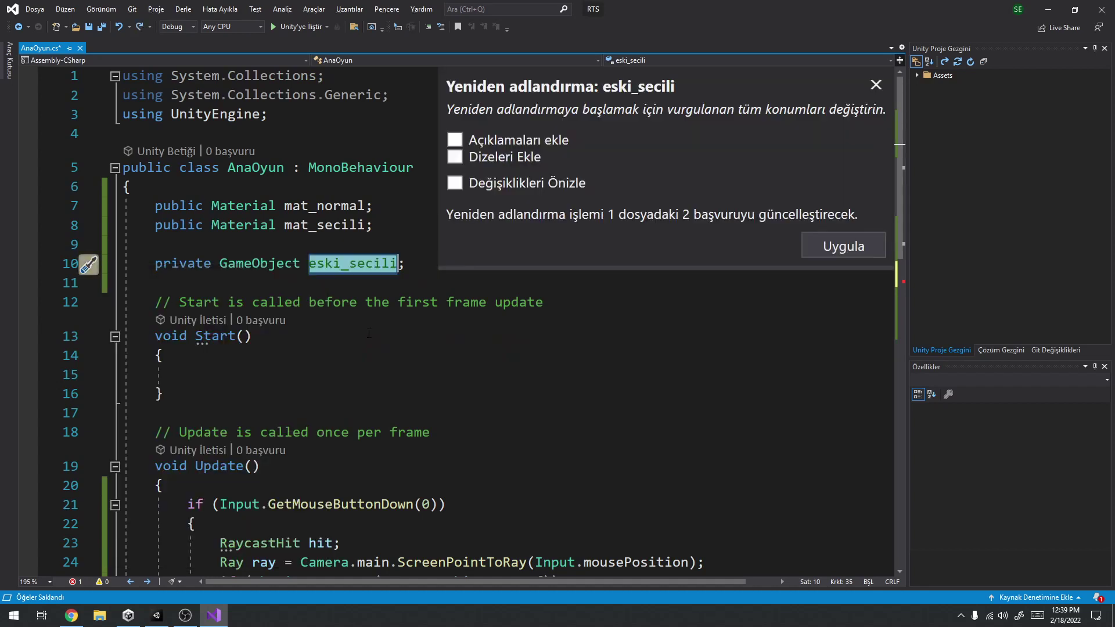
type("mevcut_secili")
key("Return")
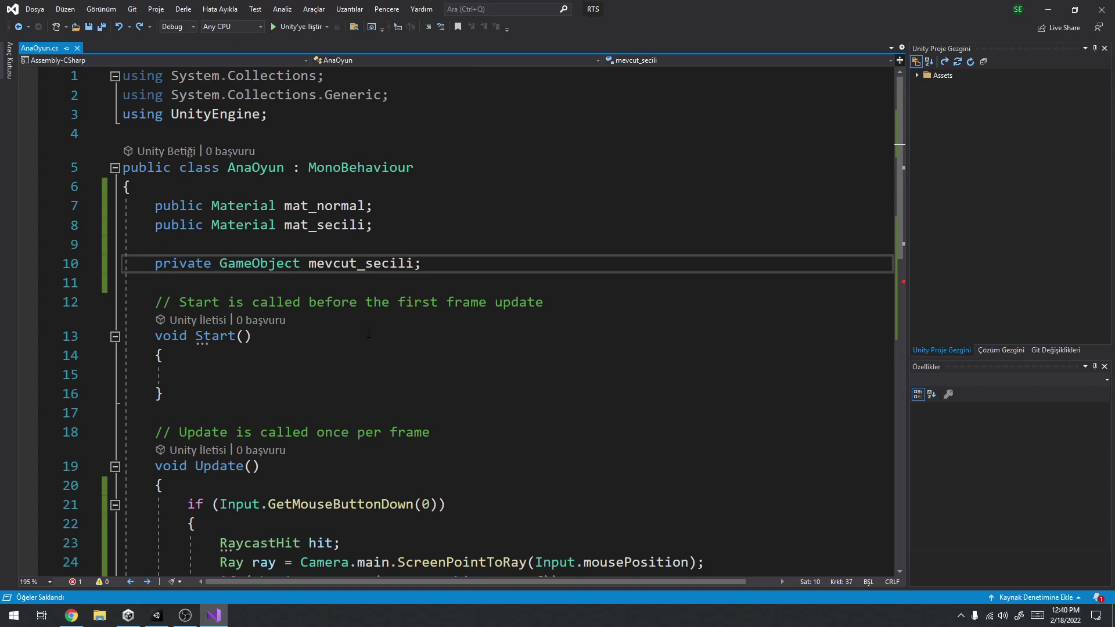
Insert mevcut_secili before .GetComponent<MeshRenderer>() on the mr line.
scroll(377, 343, "down", 6)
left_click(329, 280)
left_click(405, 273)
left_click(455, 274)
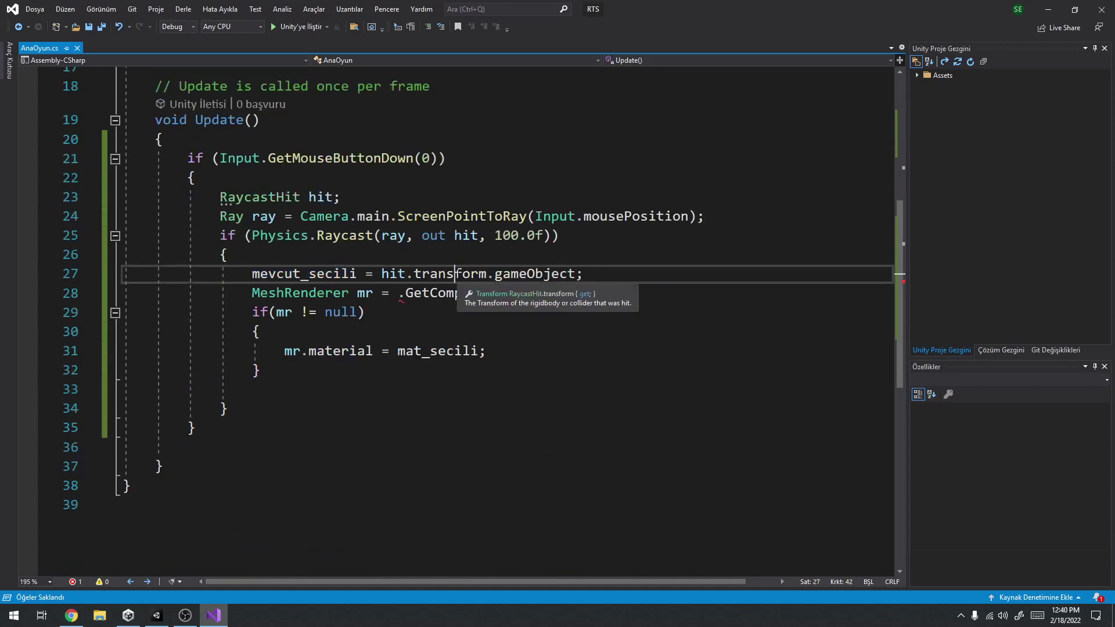
double_click(534, 273)
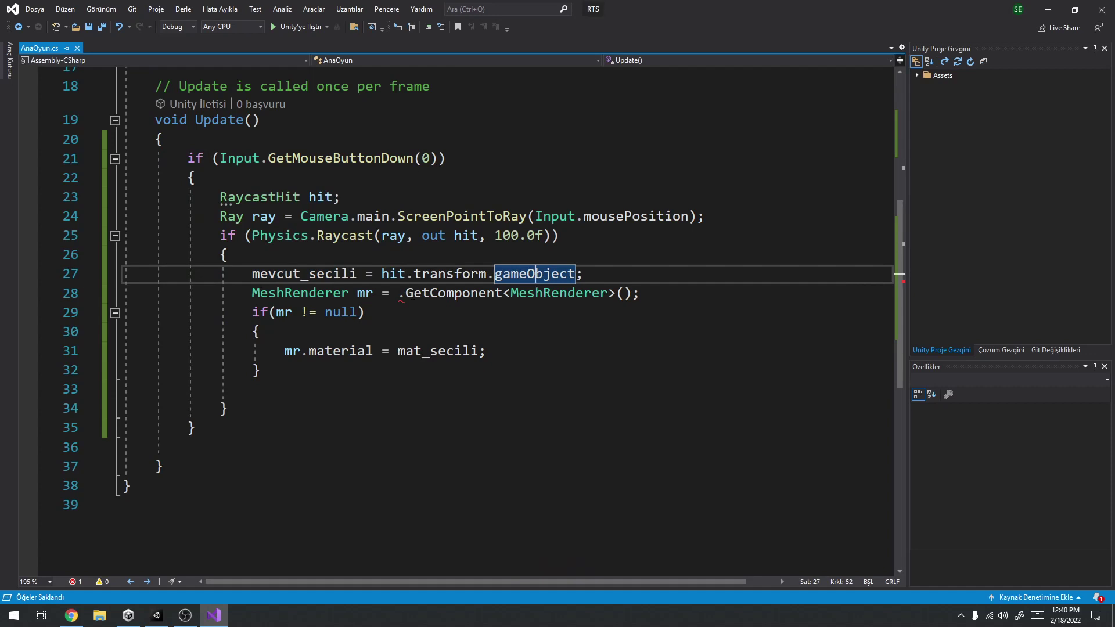
left_click(320, 273)
left_click(400, 293)
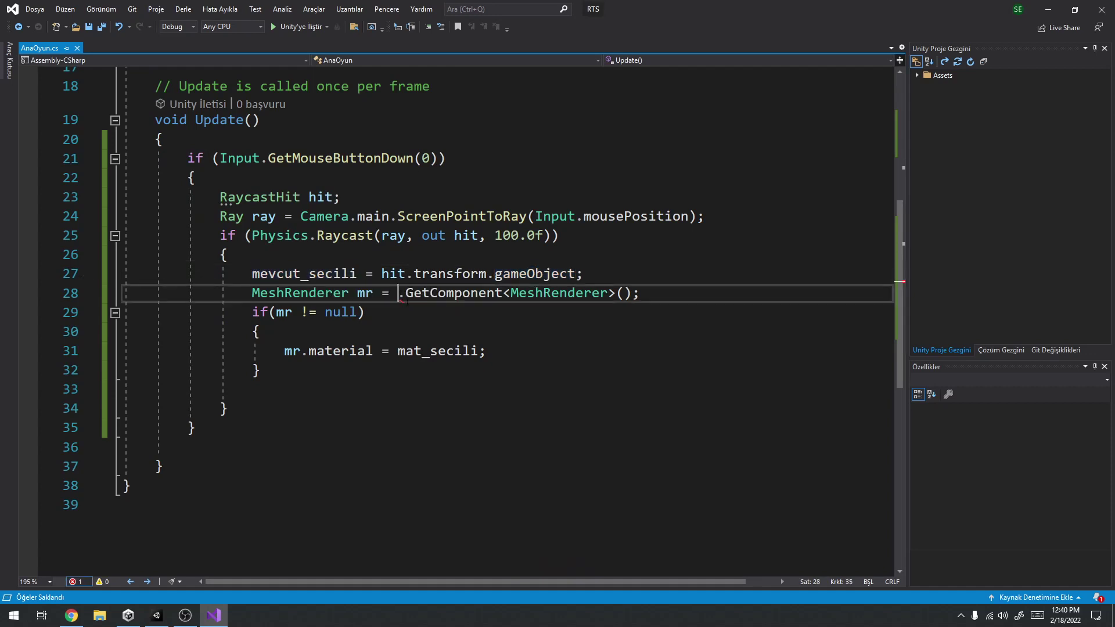
key("ctrl+v")
left_click(345, 253)
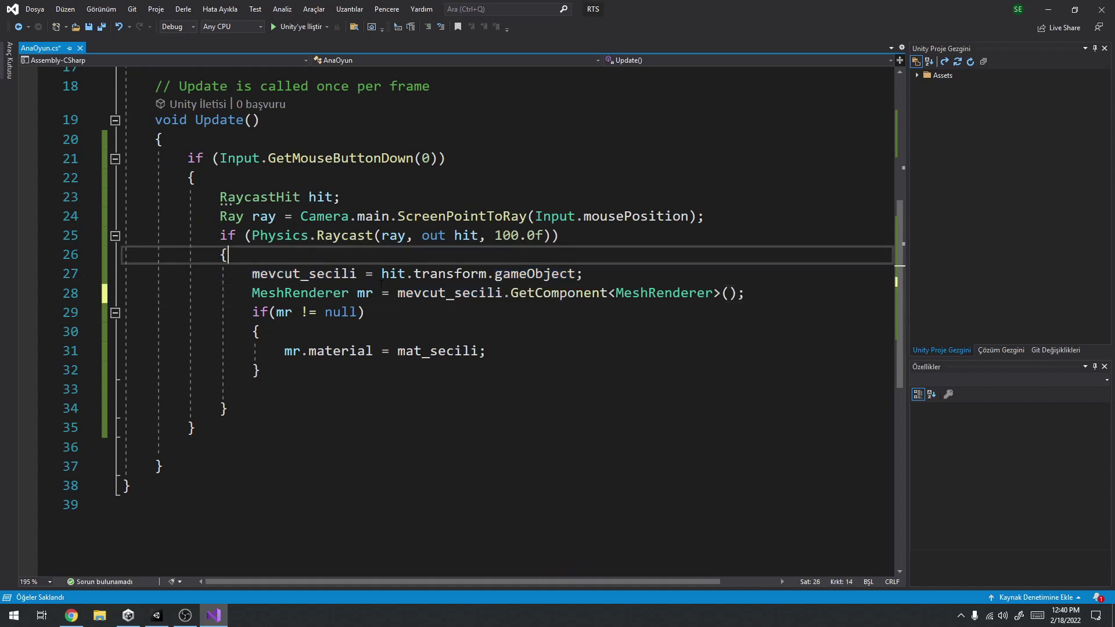
key("Return")
key("Return")
Add an 'if(mevcut_secili != null) {' check at the top of the raycast block.
key("Up")
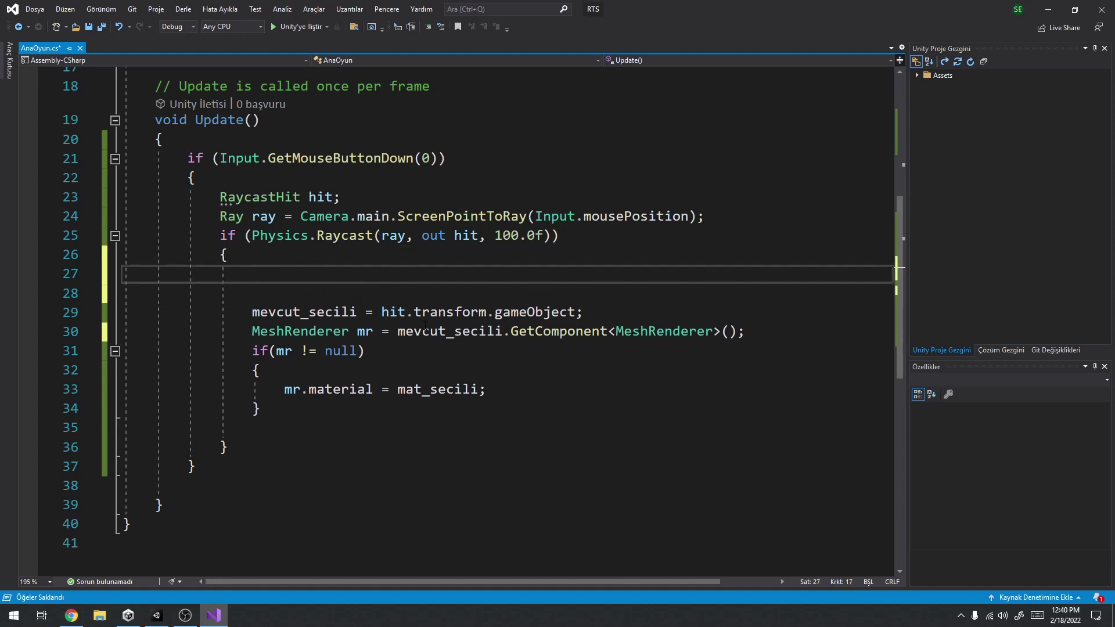
type("if(")
type("mevcut_secili")
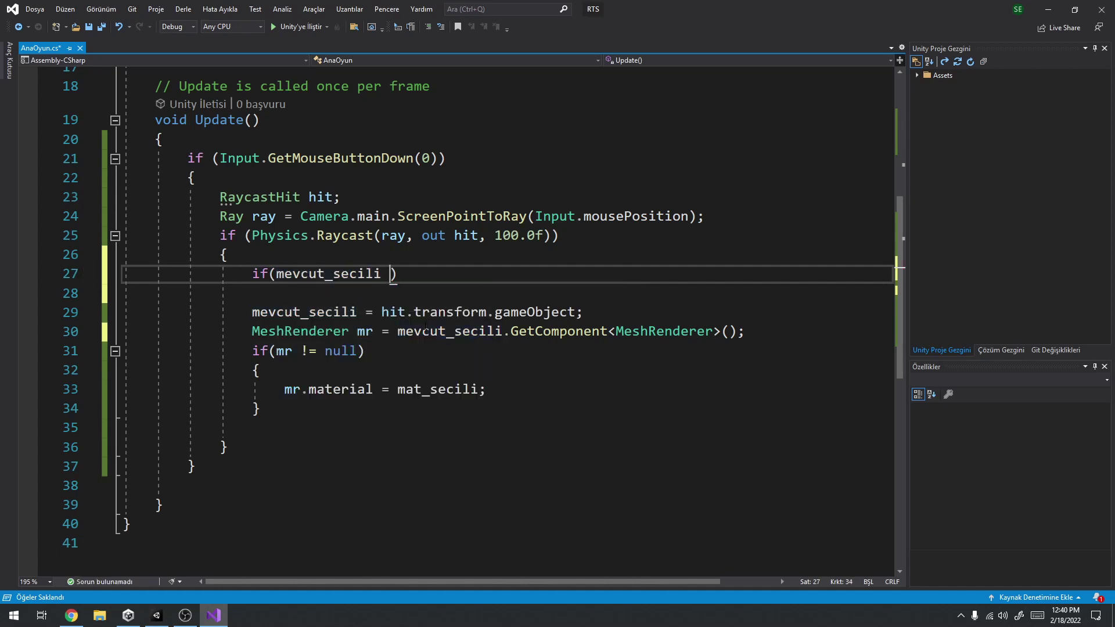
type(" != ")
type("null) ")
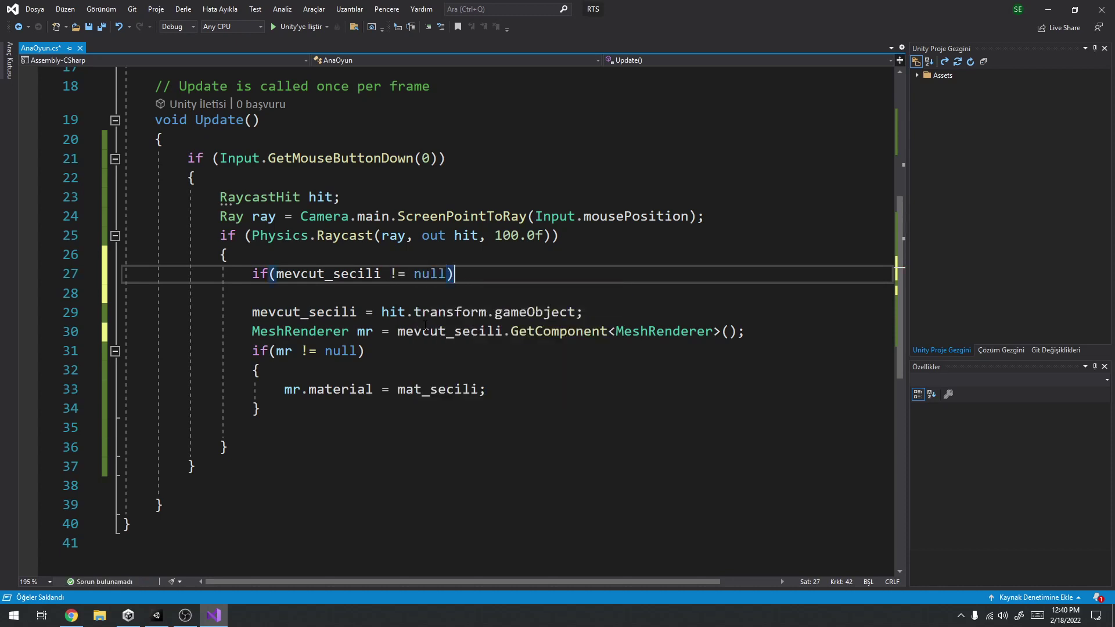
type("{")
key("Return")
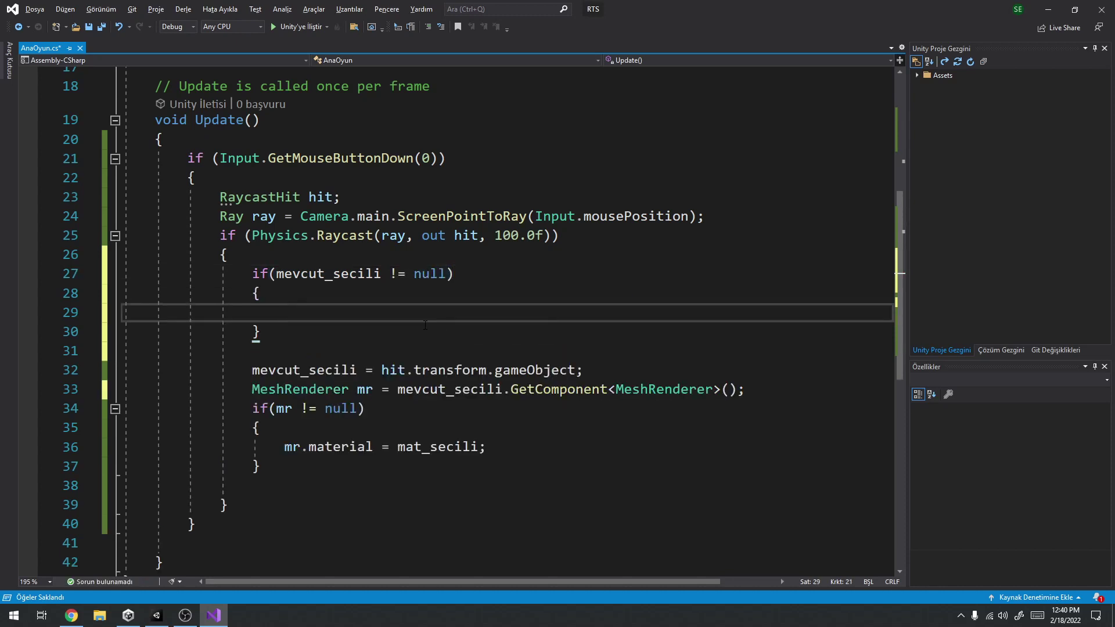
left_click(324, 279)
left_click(314, 370)
left_click(535, 370)
left_click_drag(276, 390, 349, 462)
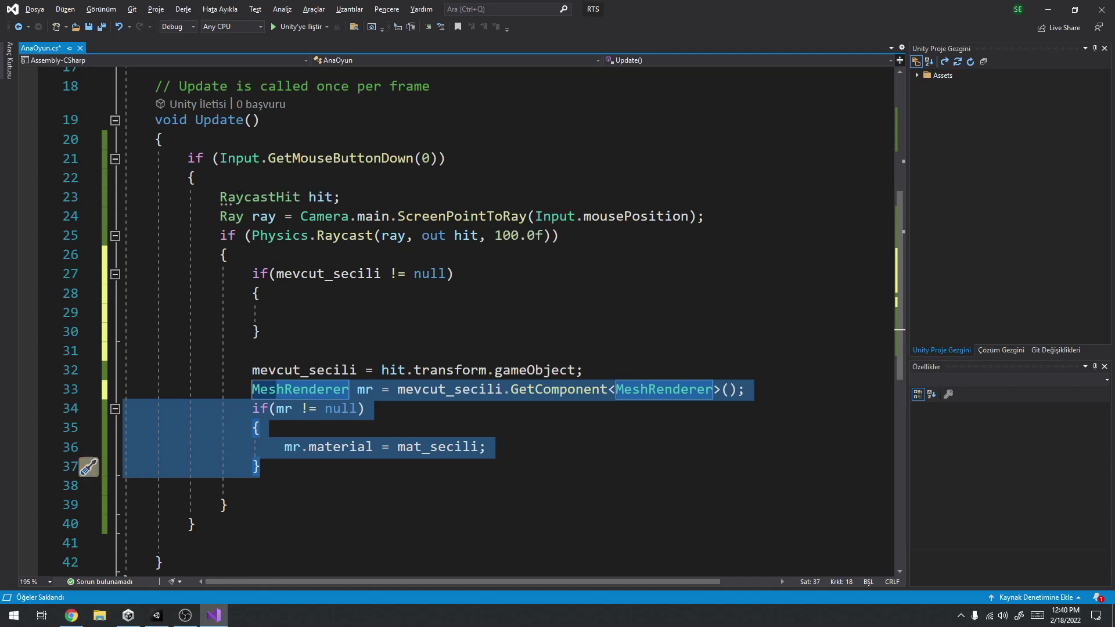
Put the mevcut_secili name on the empty line inside the null check.
left_click(236, 197)
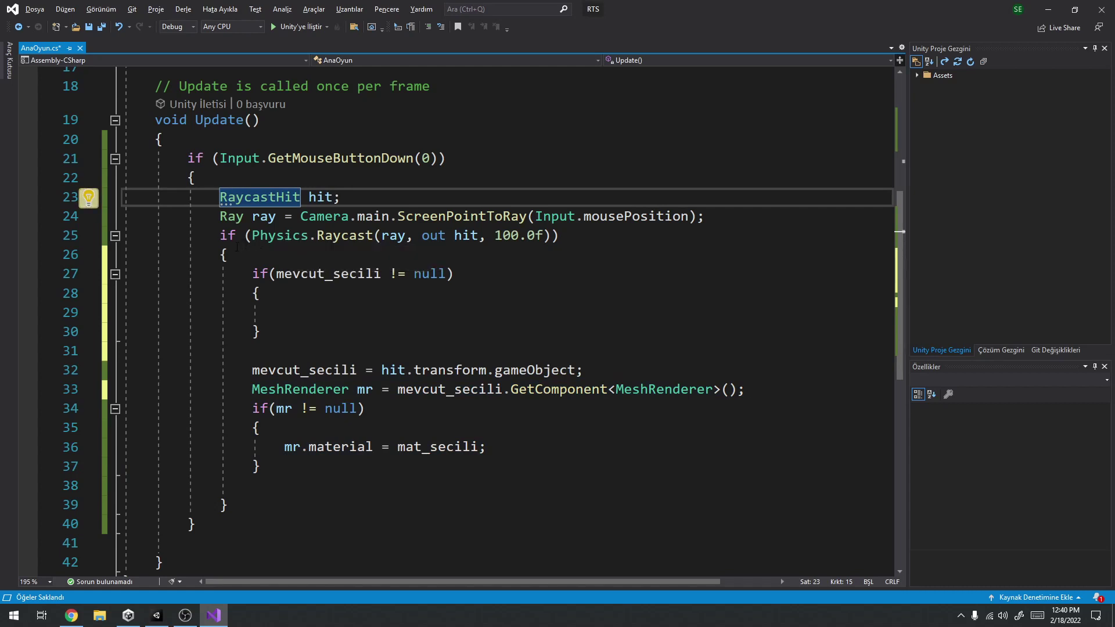
key("Down")
key("Down")
key("Down")
left_click(237, 505)
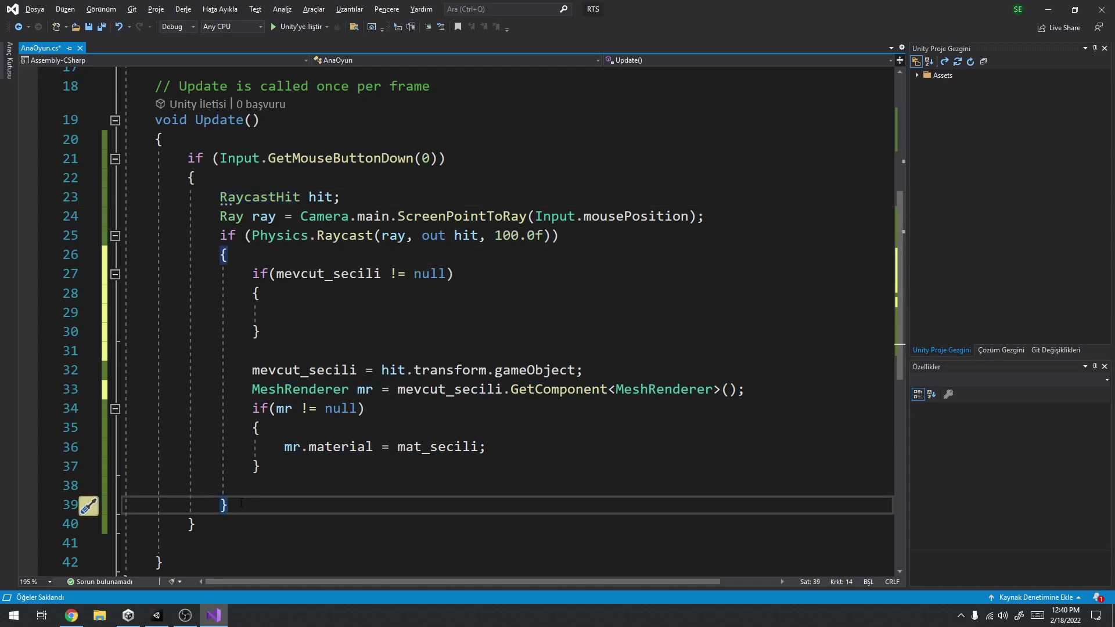
left_click(267, 258)
left_click(308, 275)
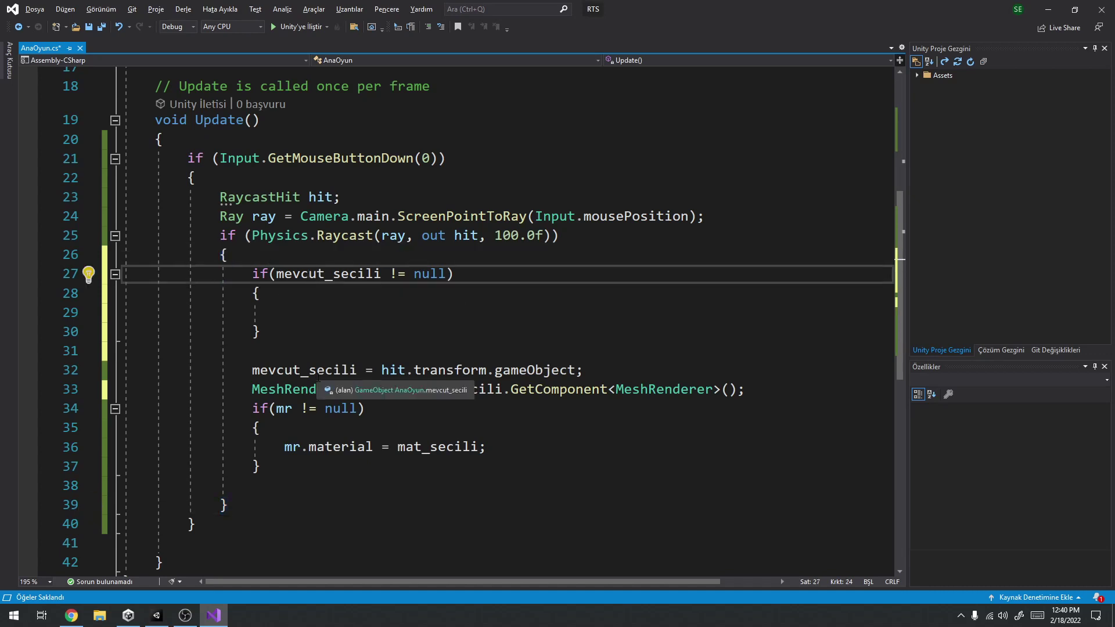
left_click(428, 275)
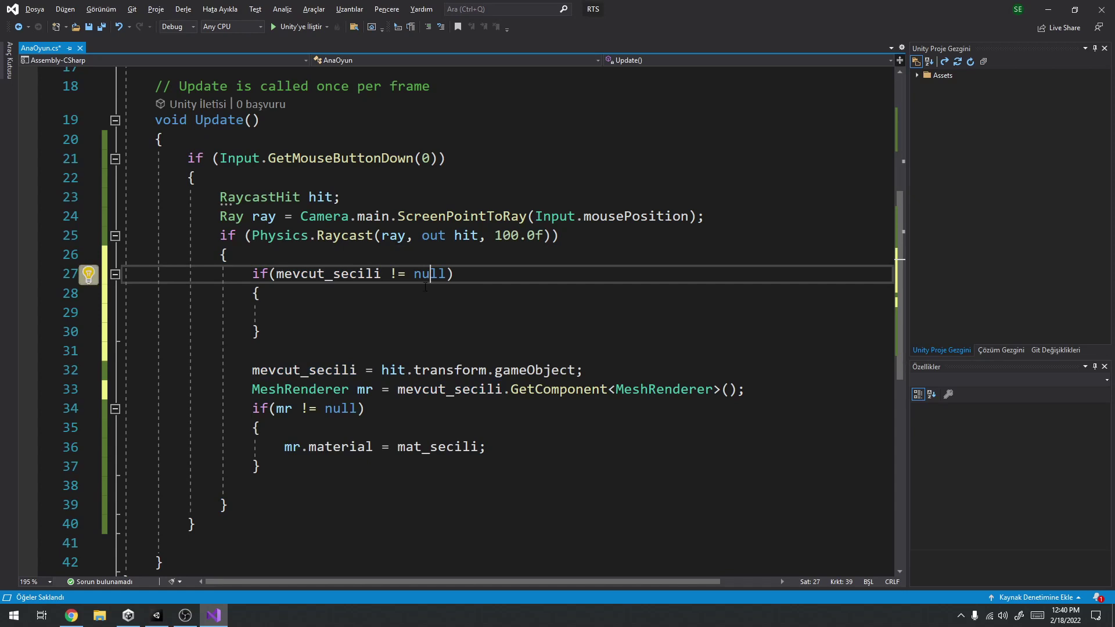
left_click(361, 313)
double_click(318, 275)
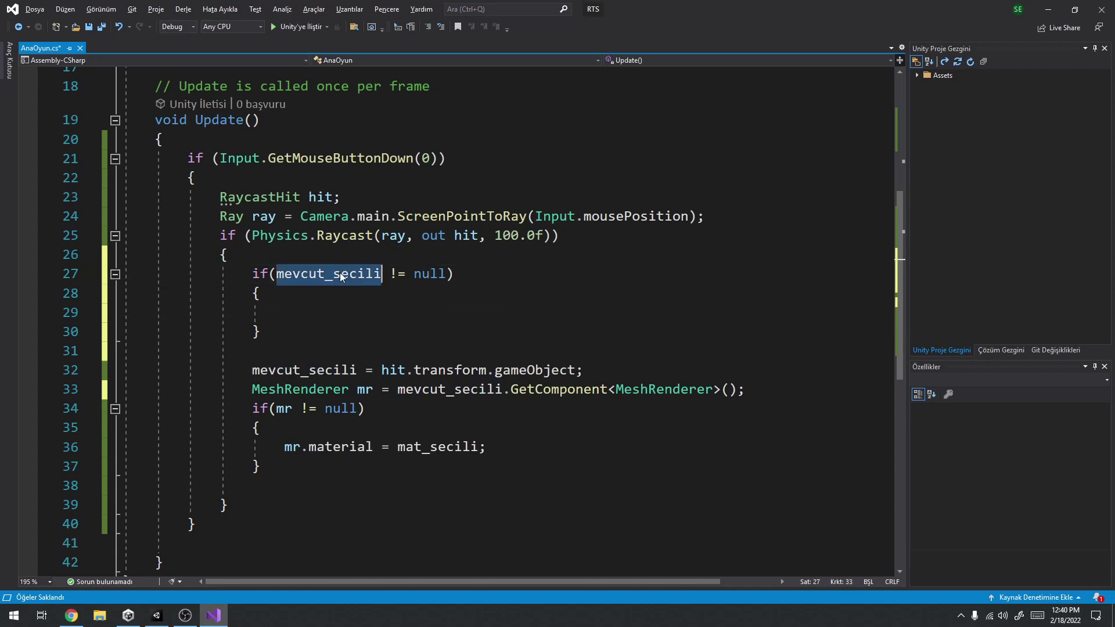
key("ctrl+c")
left_click(456, 312)
key("ctrl+v")
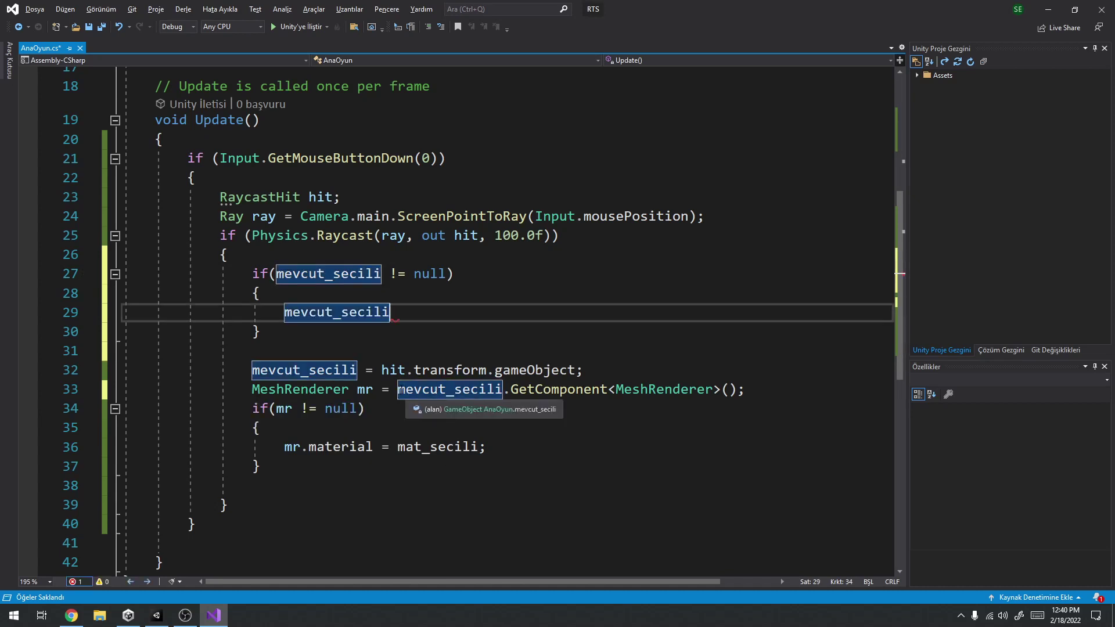
Paste the MeshRenderer mr fetch and mat_secili assignment (lines 33–37) into the null-check block.
left_click_drag(251, 389, 281, 466)
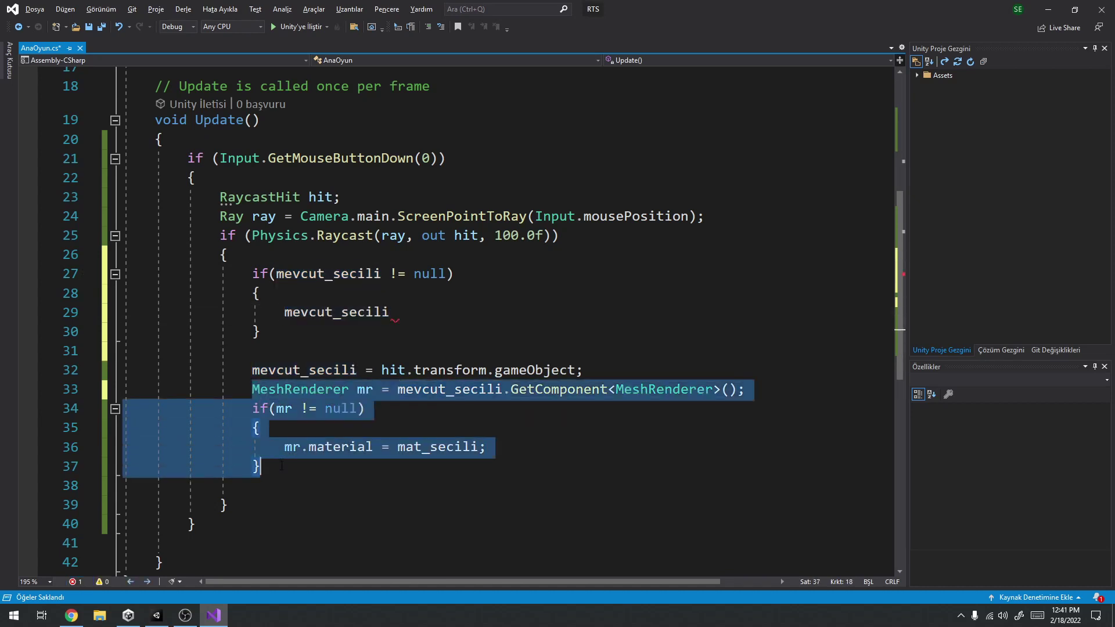
left_click(401, 316)
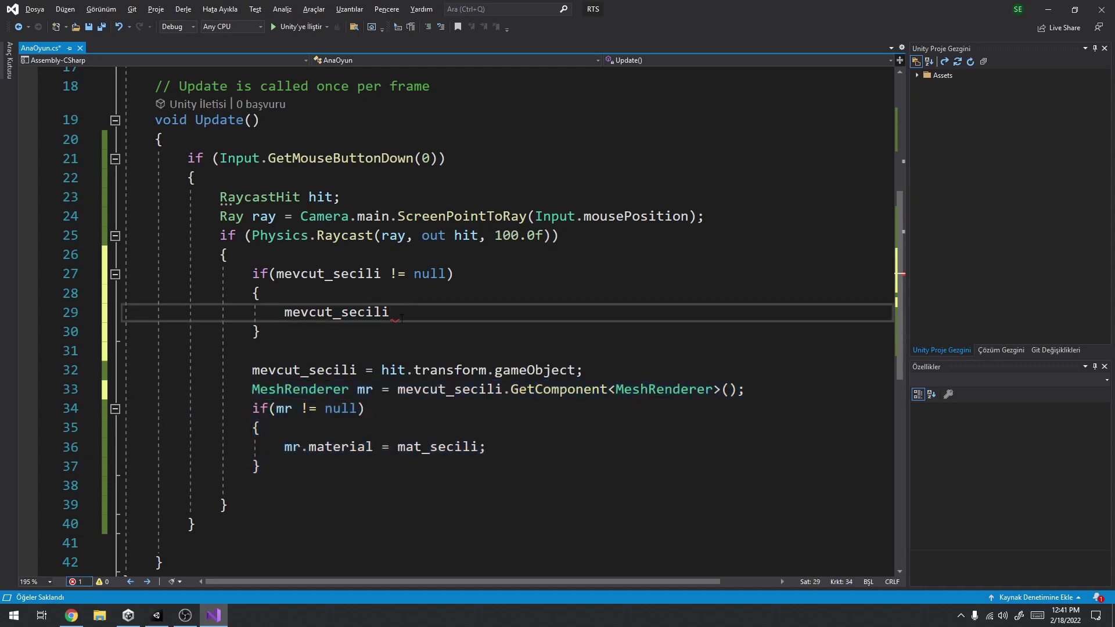
key("ctrl+v")
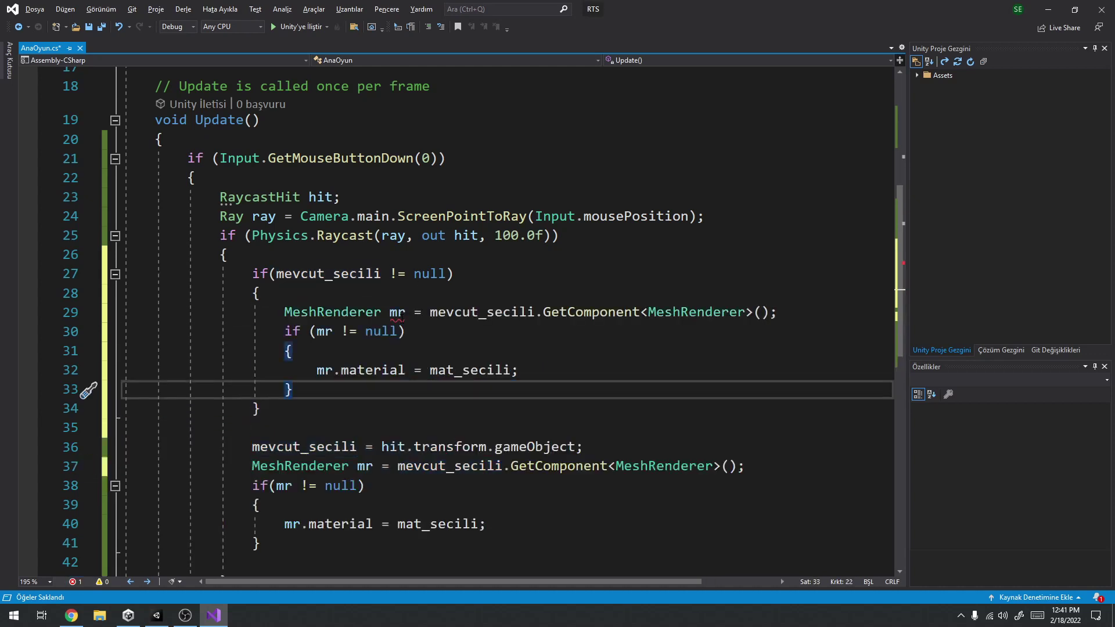
left_click(398, 313)
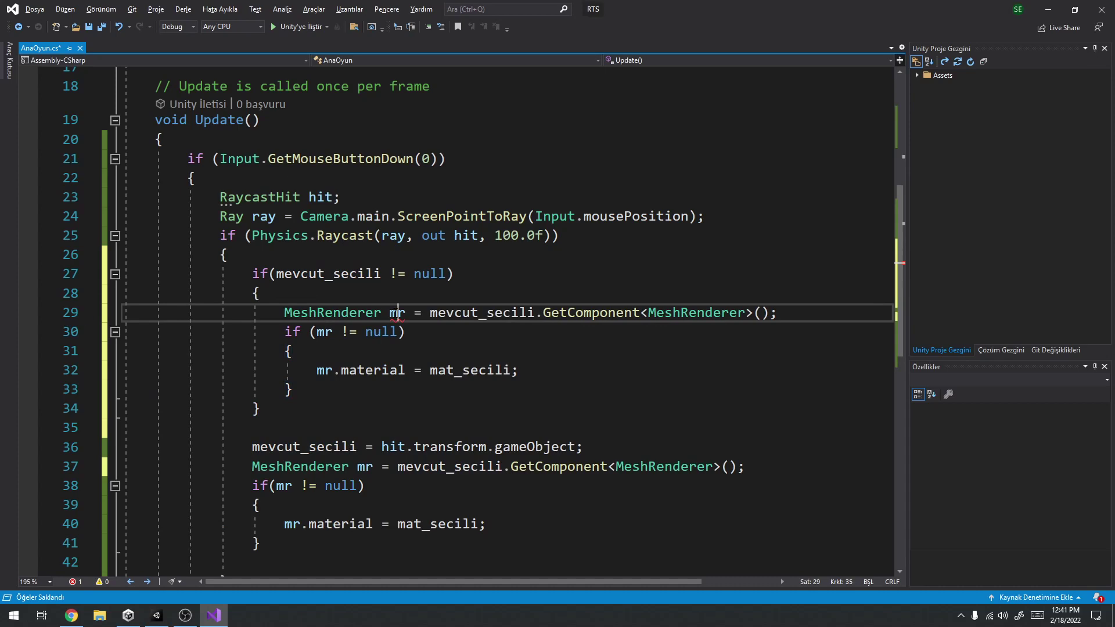
left_click(282, 467)
left_click(365, 467)
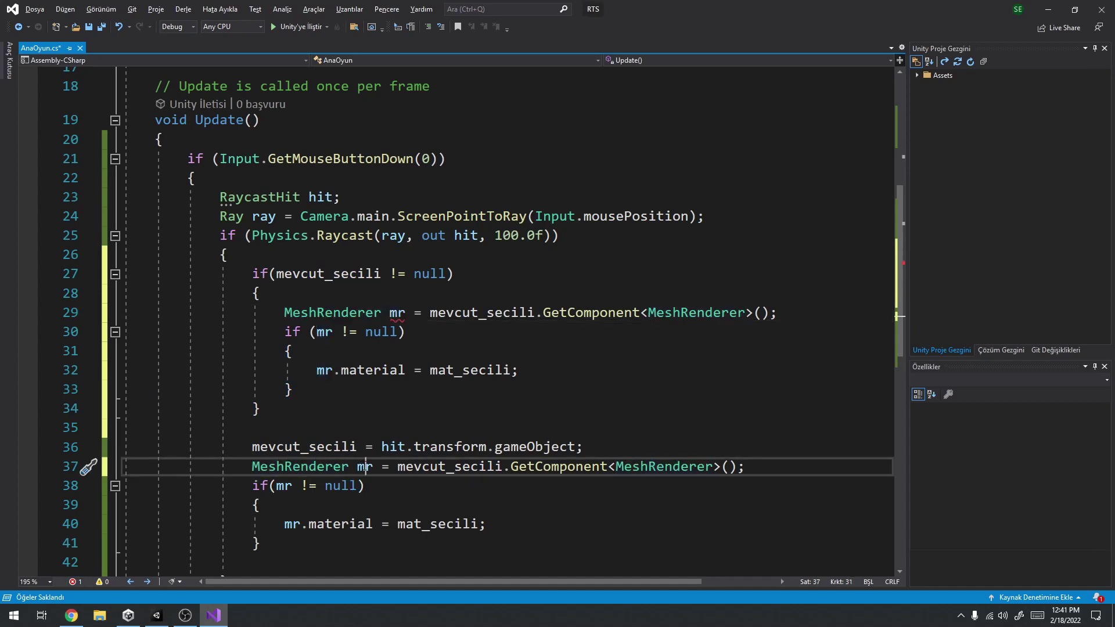
scroll(406, 261, "down", 2)
left_click(398, 197)
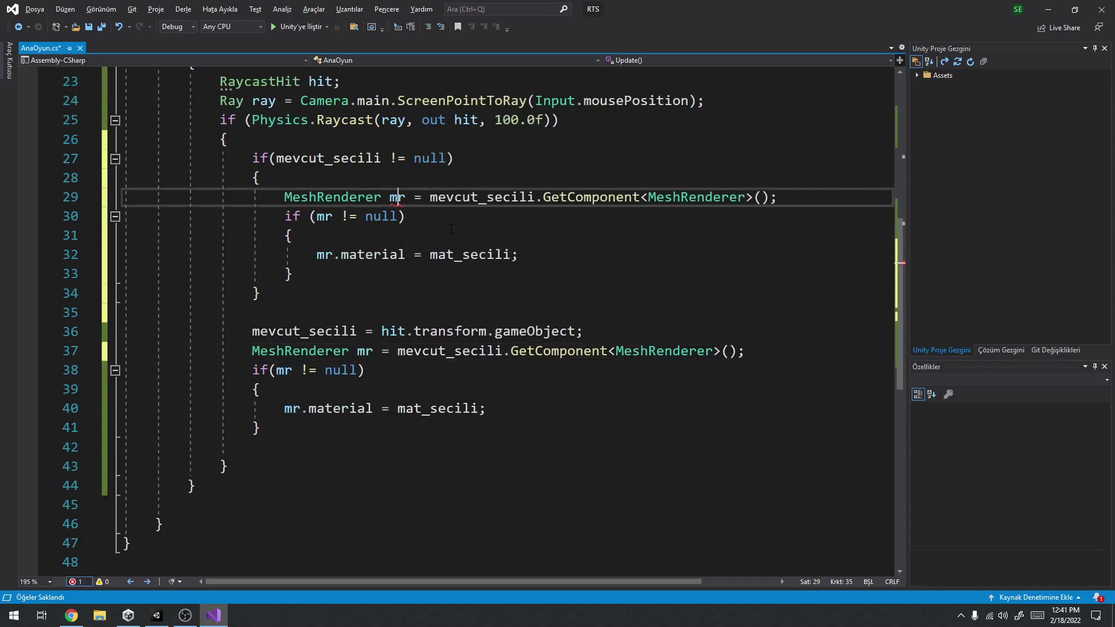
scroll(452, 243, "up", 1)
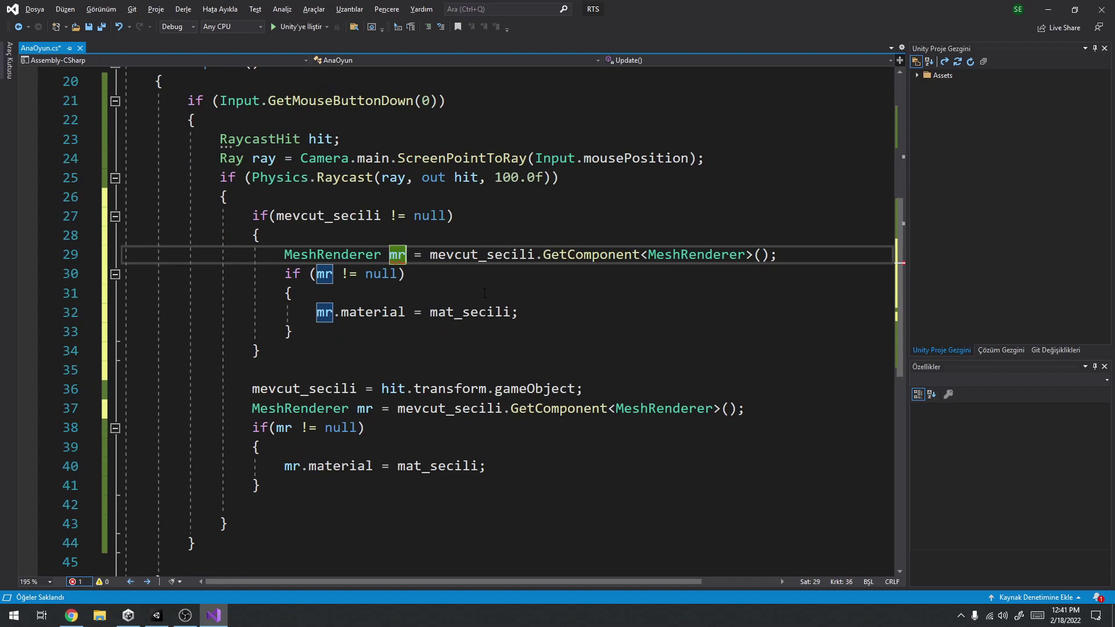
Rename mr to mr_eski on lines 29, 30 and 32 of the copied block.
type("_eski")
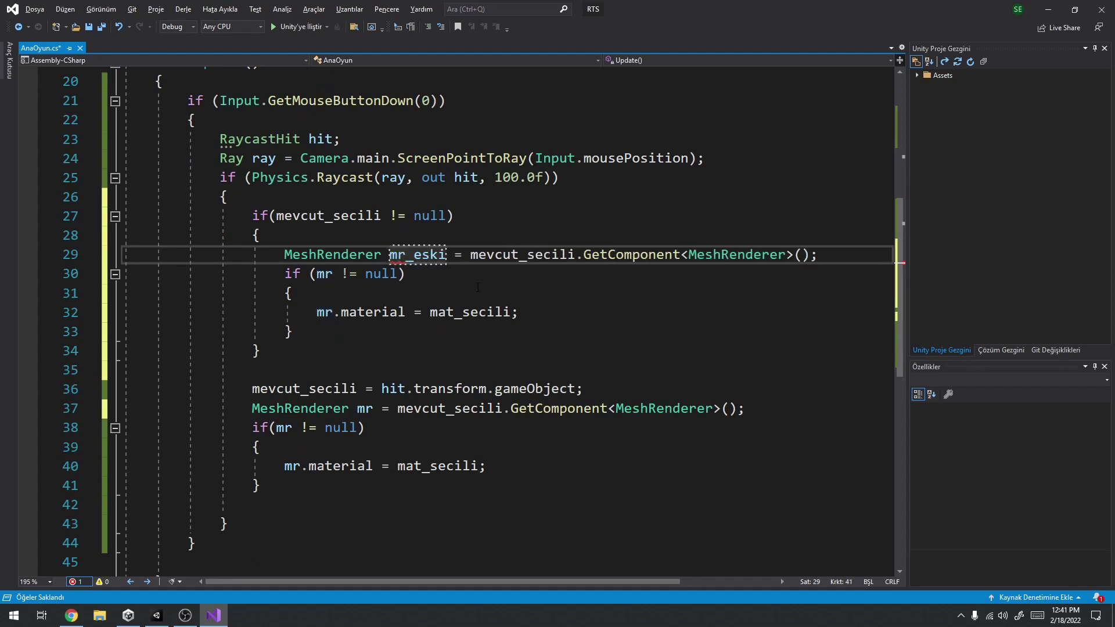
double_click(425, 259)
left_click(425, 261)
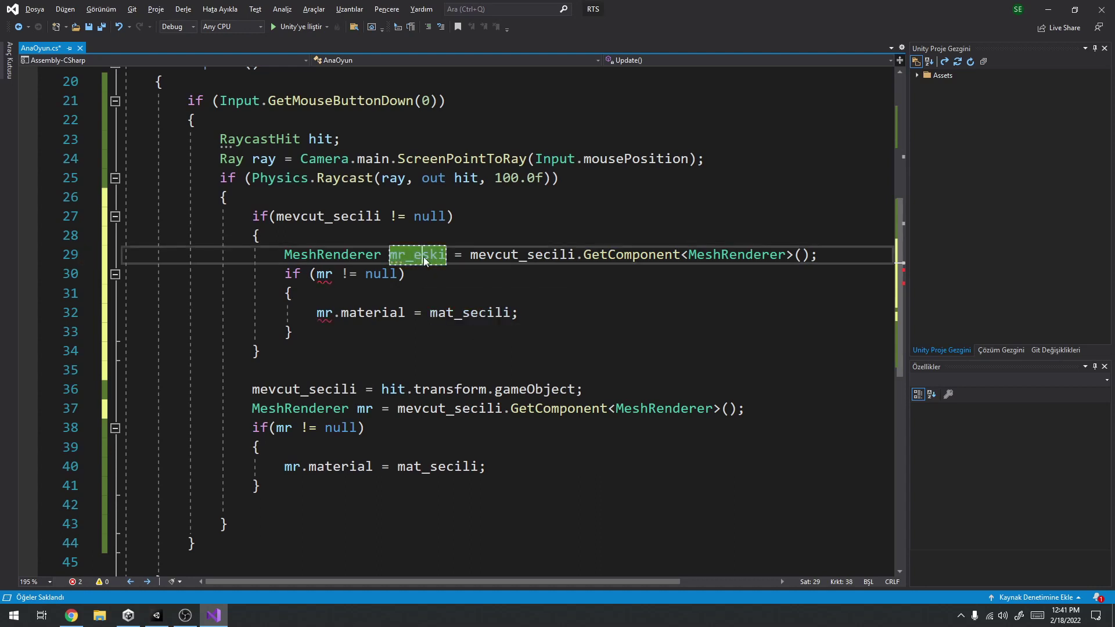
double_click(324, 274)
key("ctrl+v")
left_click(325, 313)
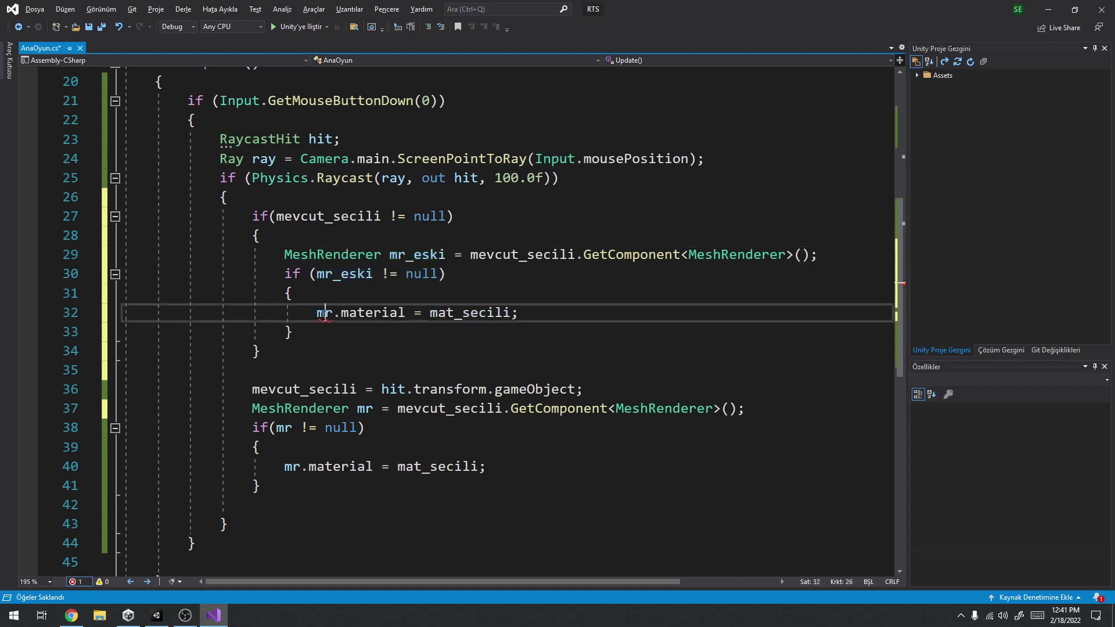
double_click(324, 312)
key("ctrl+v")
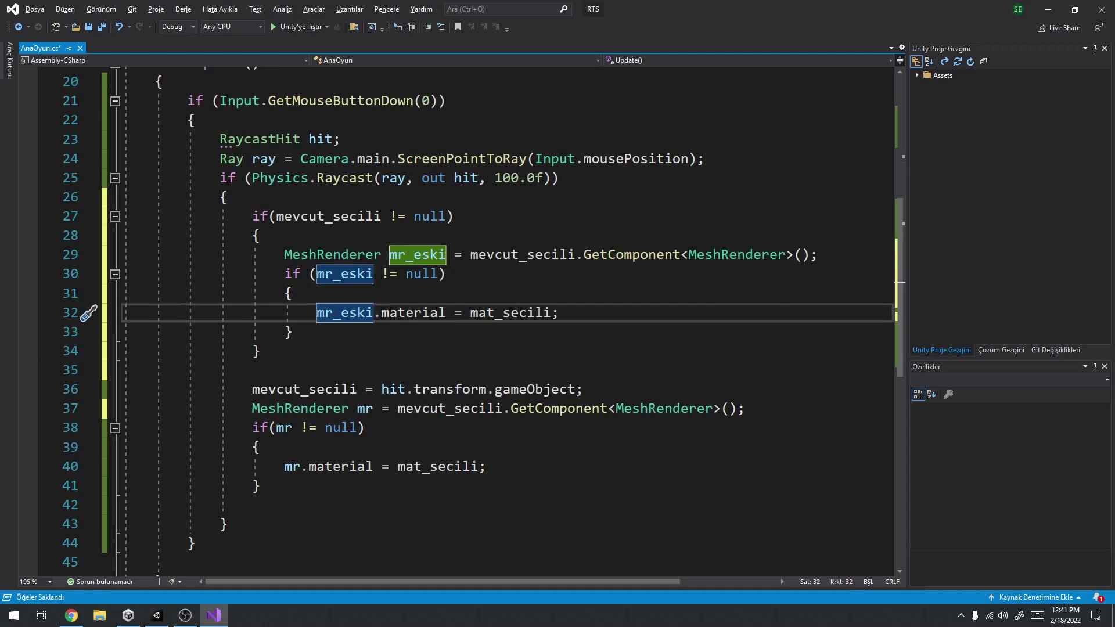
Change mat_secili to mat_normal in the copied block's material assignment.
left_click_drag(503, 314, 552, 314)
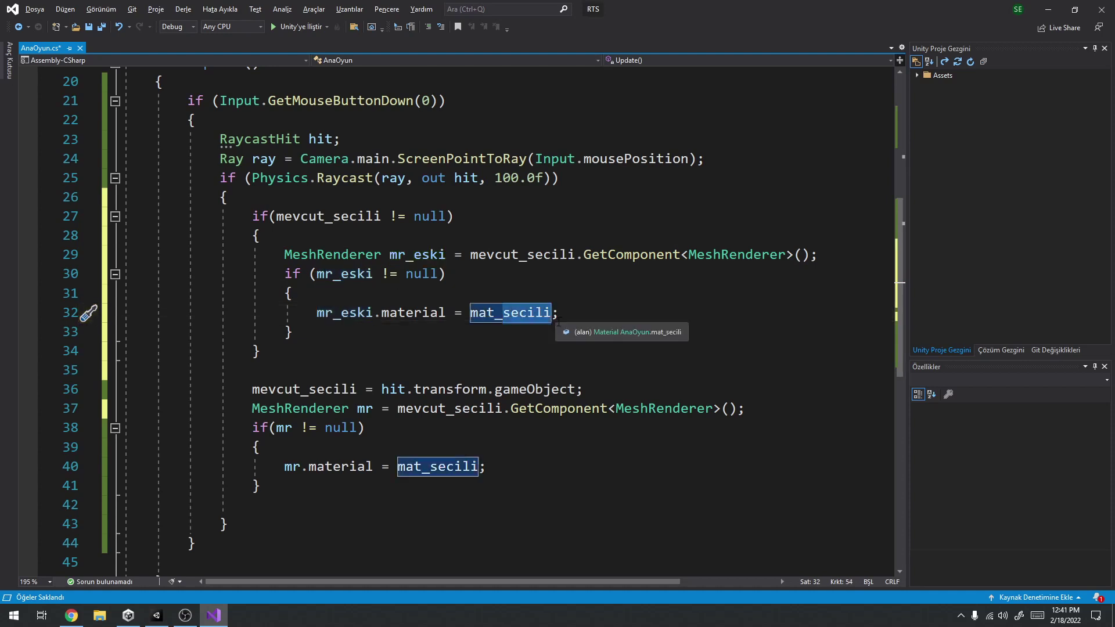
key("BackSpace")
type("normal")
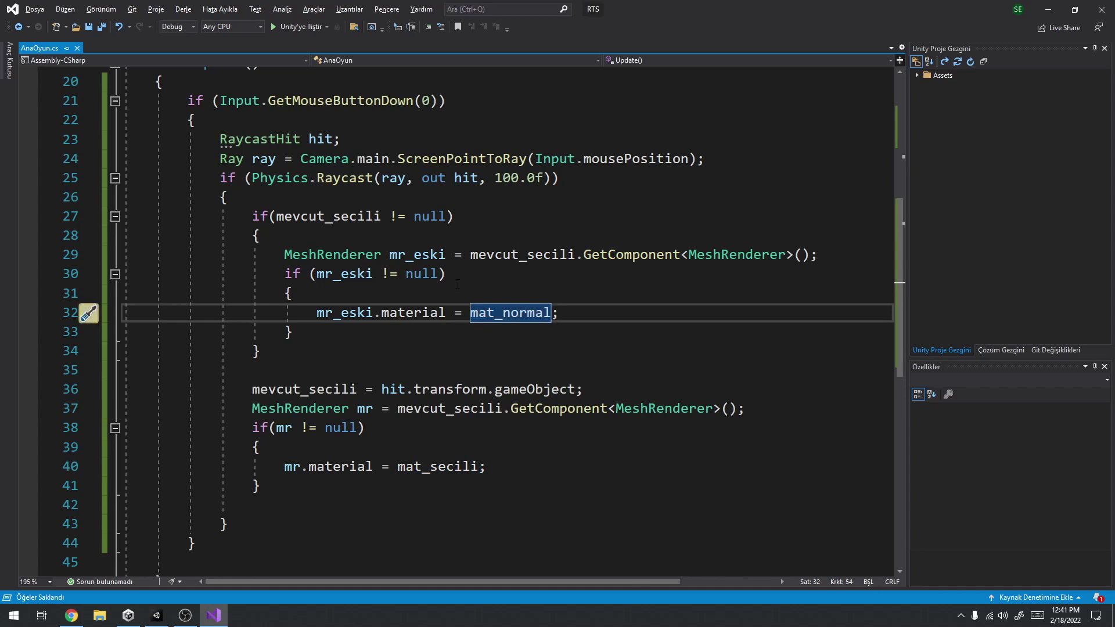
key("Down")
key("Down")
key("Down")
left_click(301, 389)
scroll(308, 242, "down", 1, "ctrl")
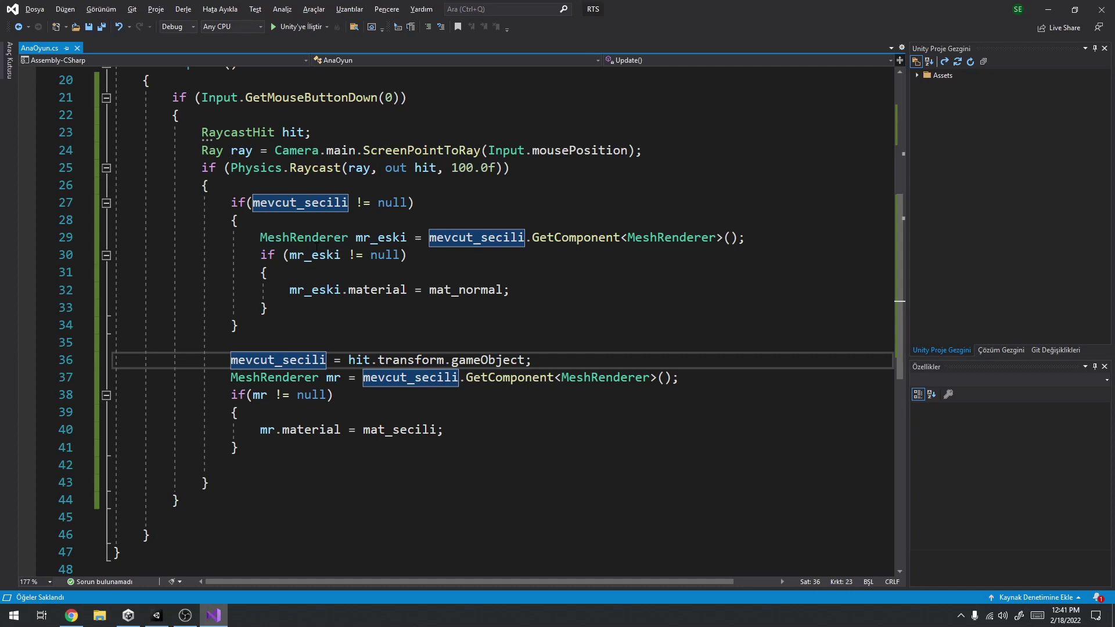
left_click(185, 615)
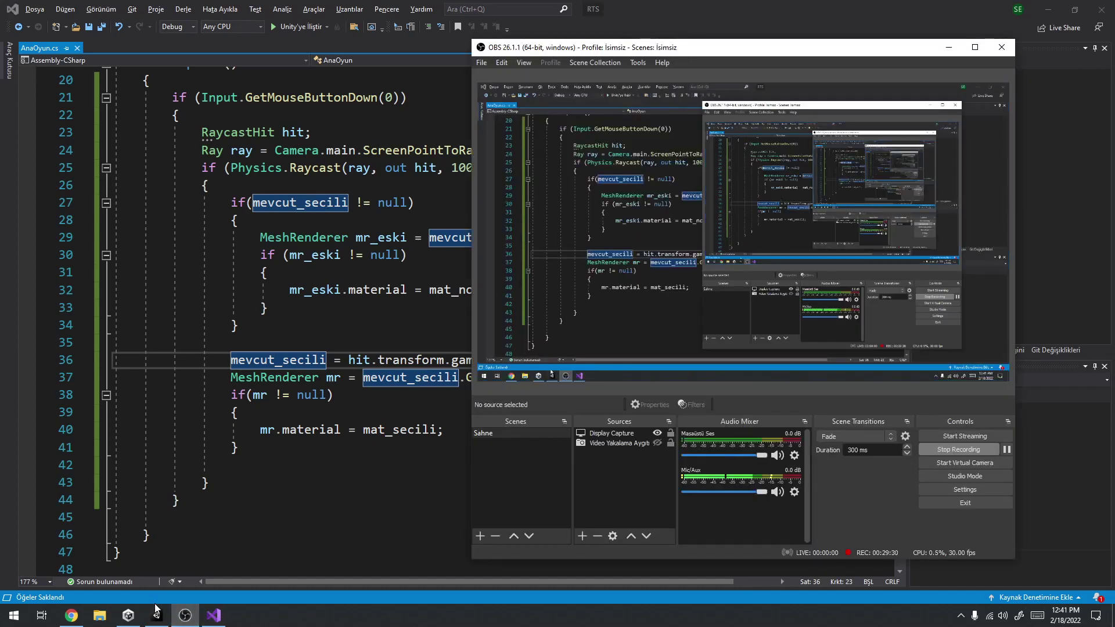
Play the scene, click the cube, unit and ground plane in turn to watch yellow/blue swaps, then stop.
left_click(157, 617)
left_click(528, 34)
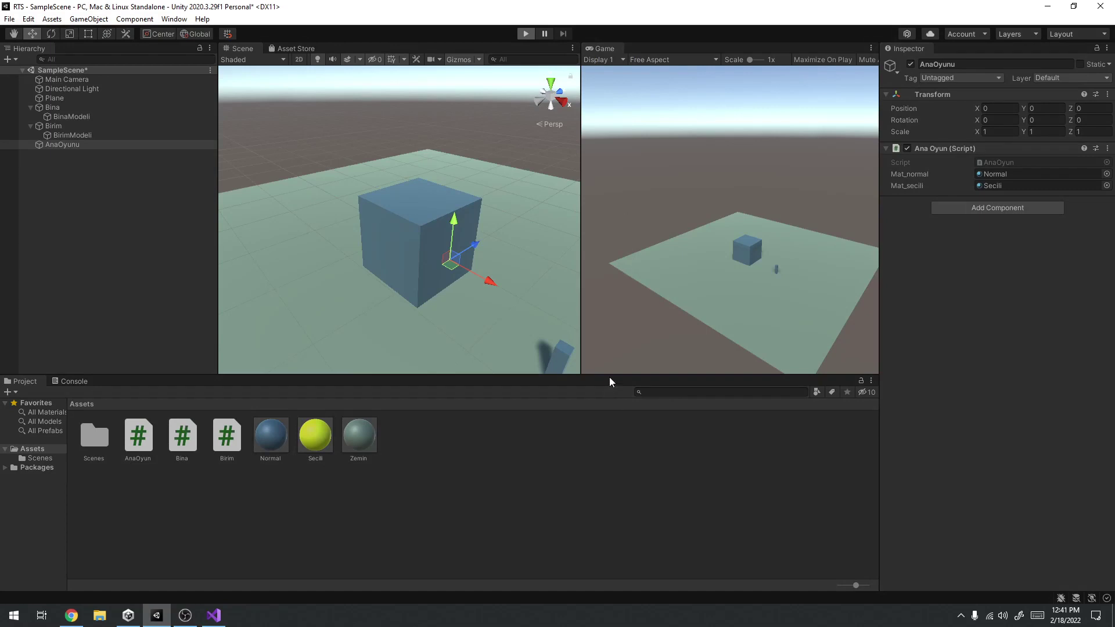
left_click(746, 254)
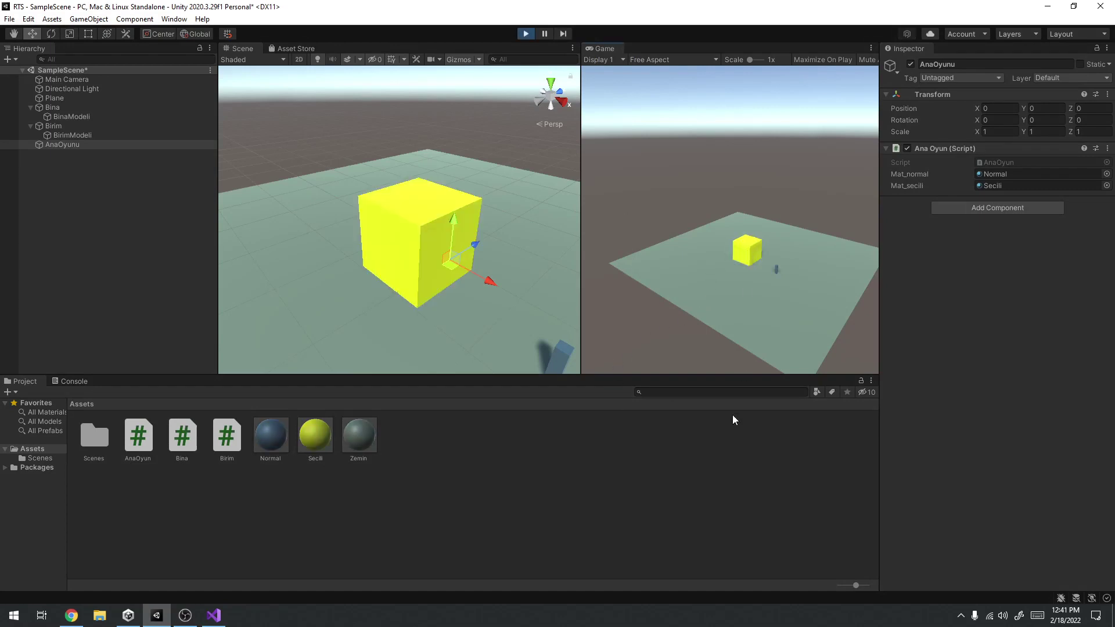
left_click(776, 267)
left_click(733, 292)
left_click(745, 264)
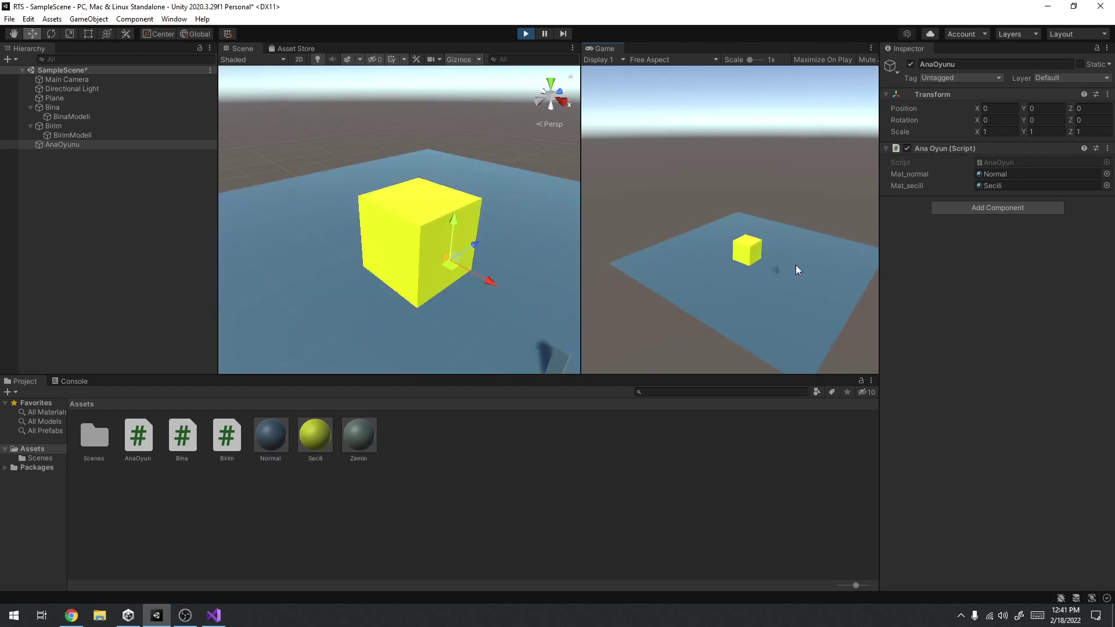
left_click(776, 269)
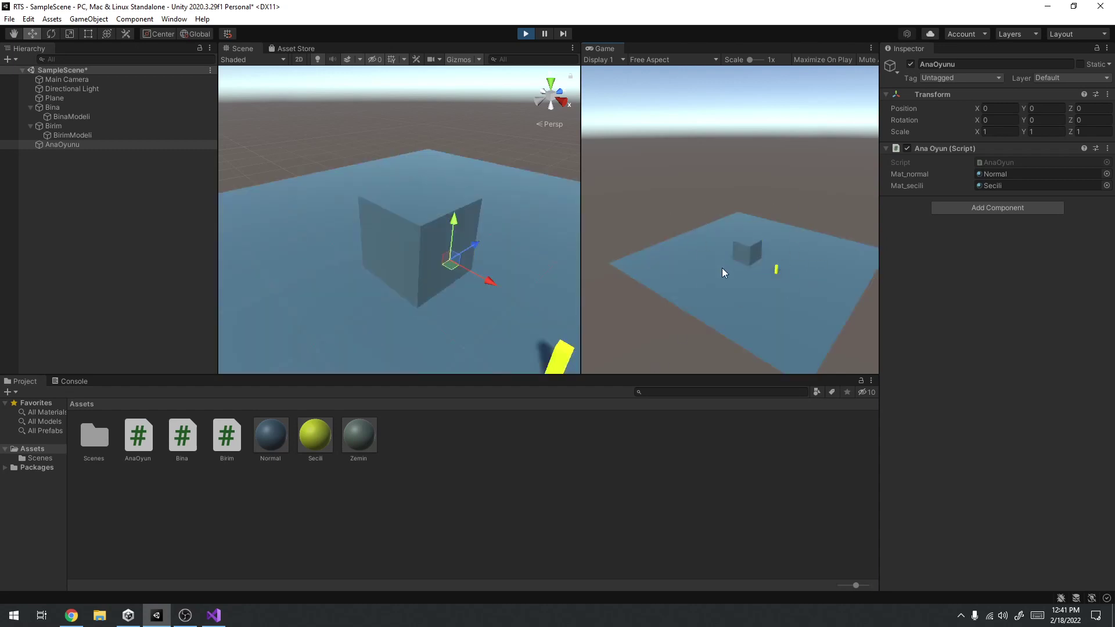
left_click(686, 267)
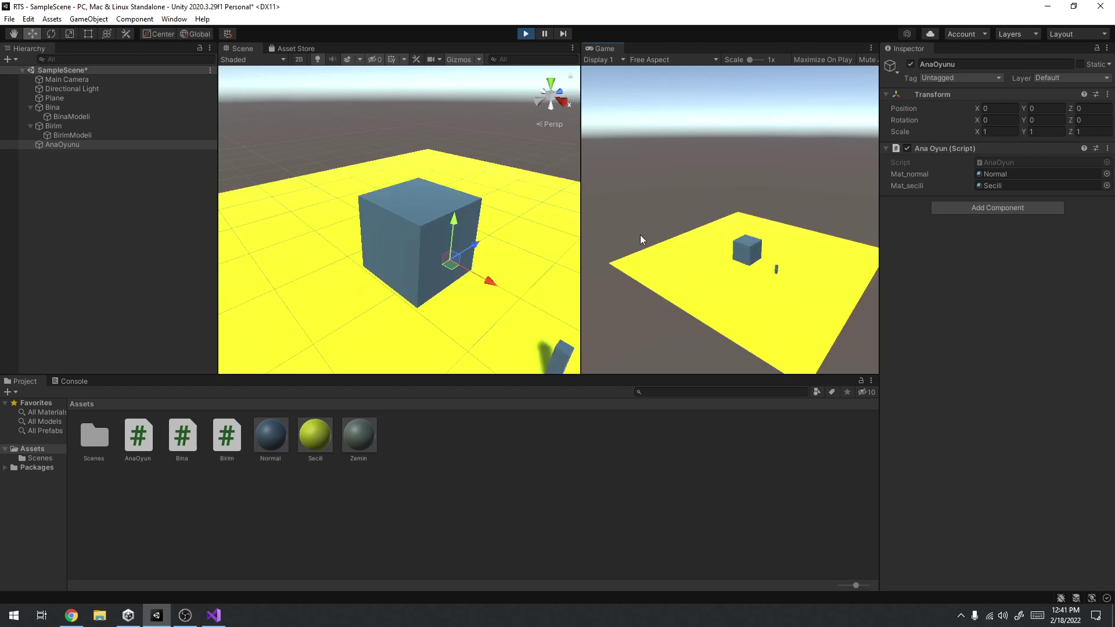
left_click(749, 265)
left_click(773, 272)
left_click(752, 251)
left_click(776, 270)
left_click(754, 255)
left_click(742, 293)
left_click(664, 175)
left_click(528, 36)
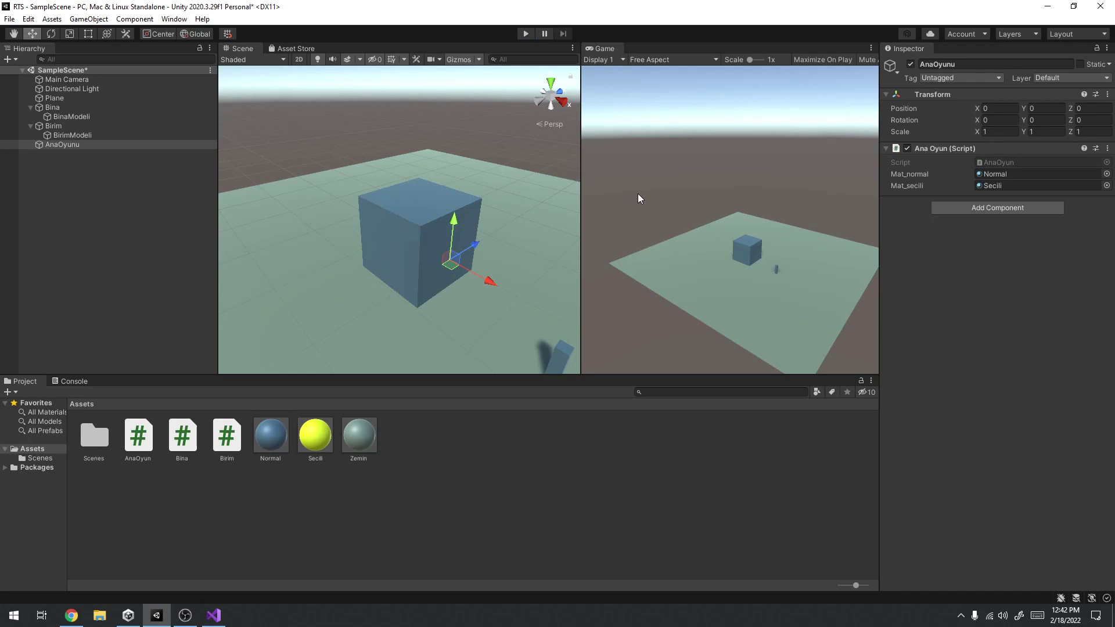
Name User Layers 6, 7 and 8 as Zemin, Birim and Bina in Tags & Layers.
left_click(55, 99)
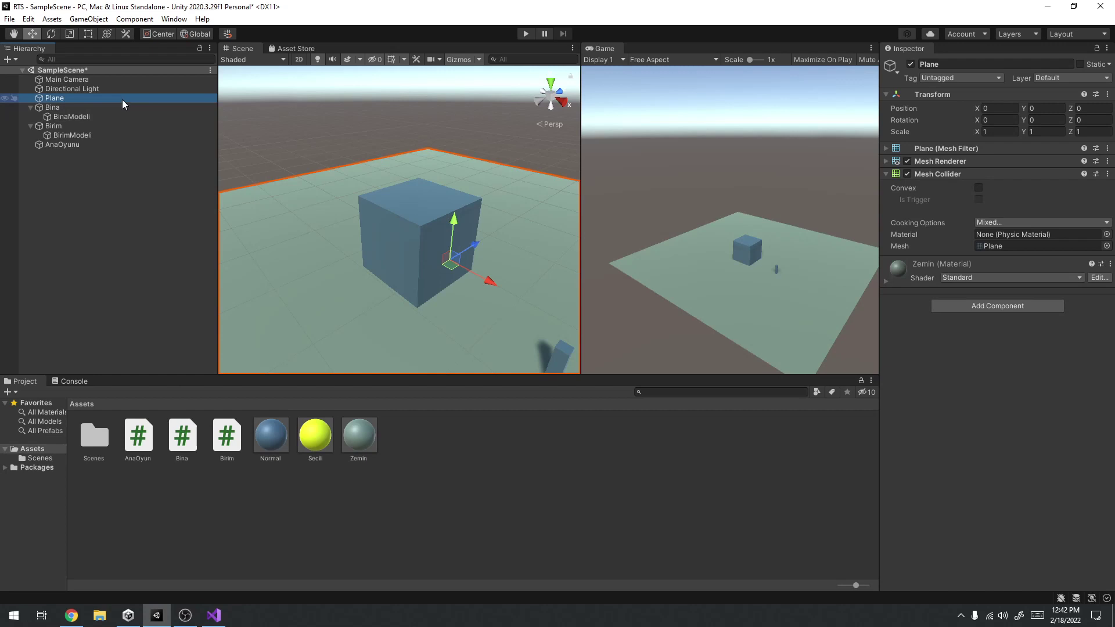
left_click(1054, 78)
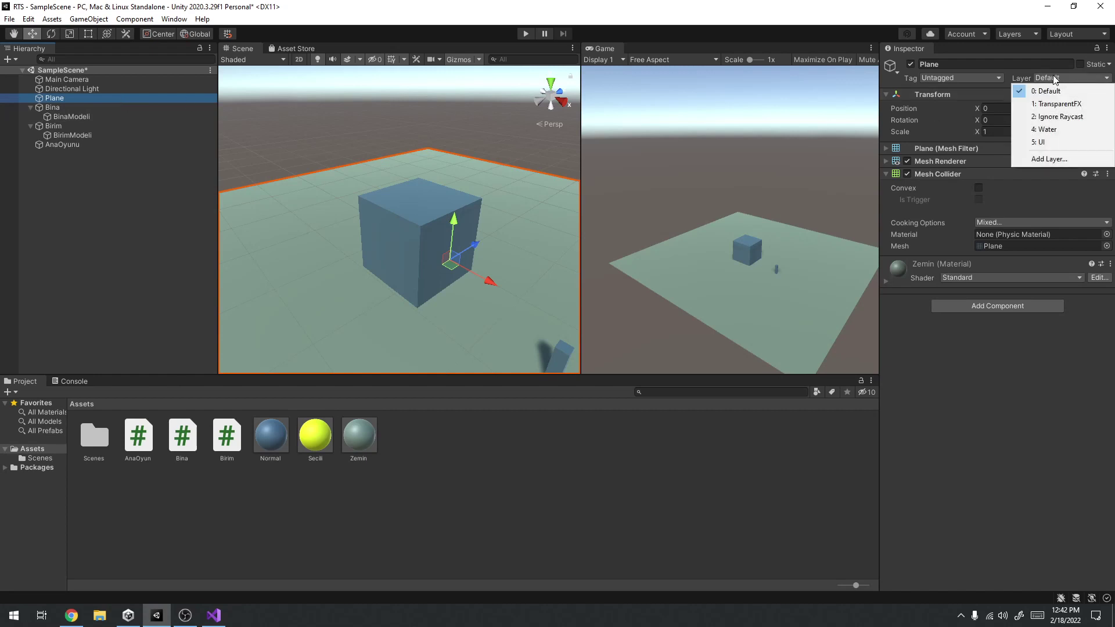
left_click(1050, 159)
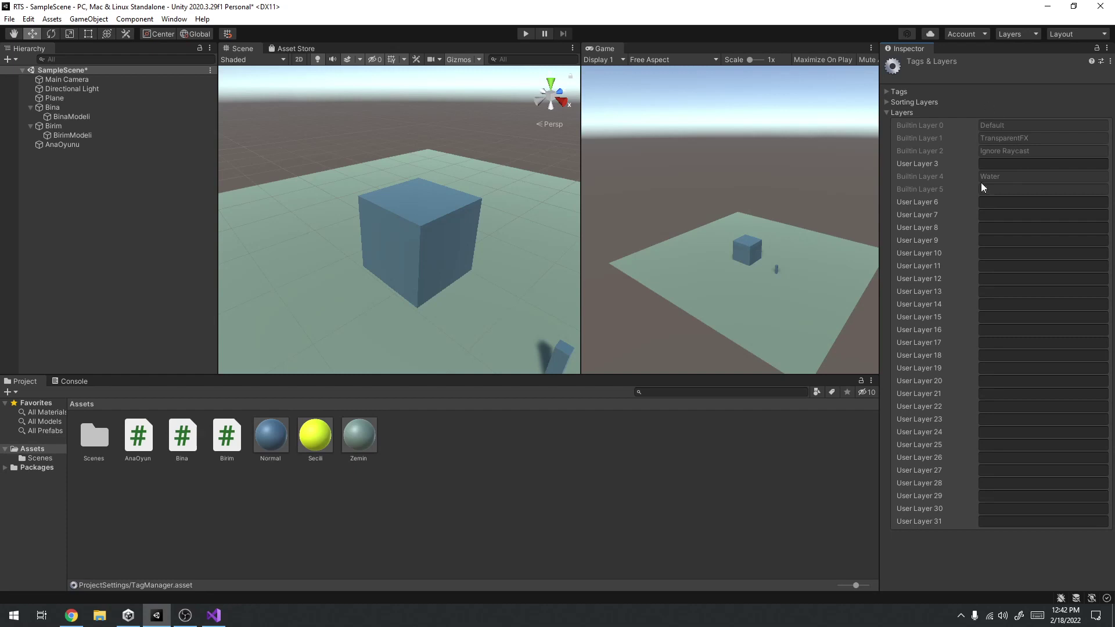
left_click(1005, 203)
type("Zemin")
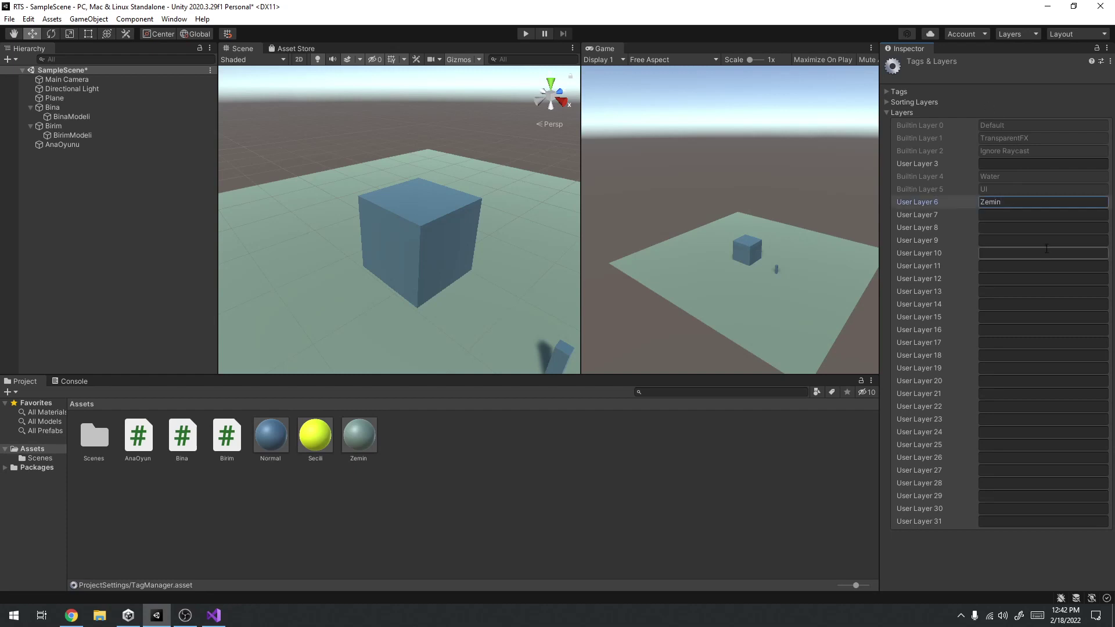
left_click(1022, 215)
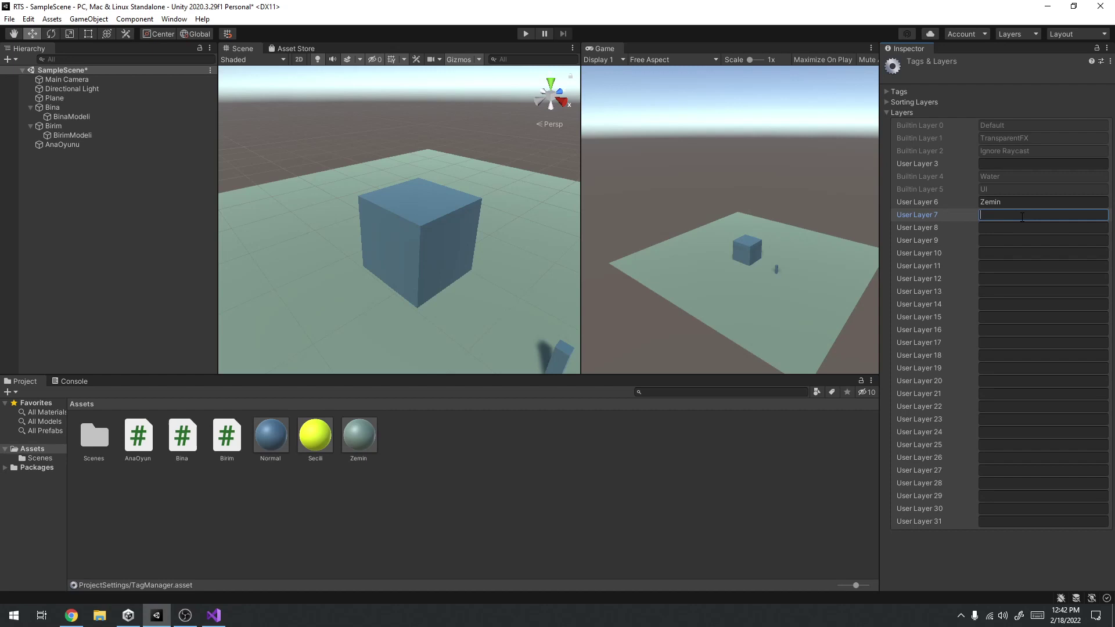
type("Birim")
key("Tab")
key("Return")
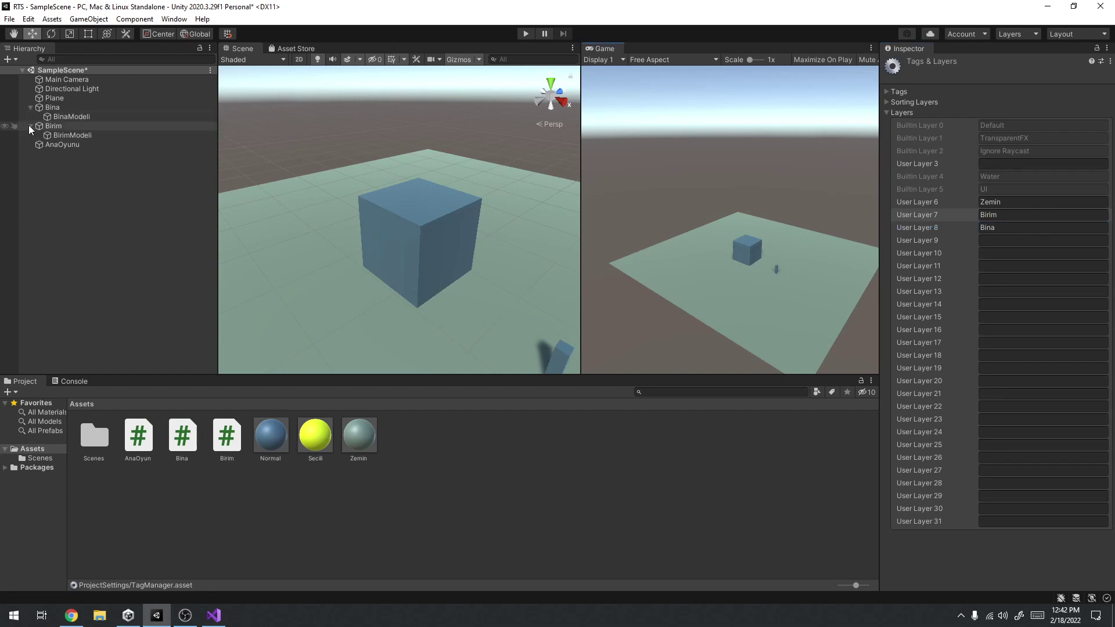
left_click(53, 99)
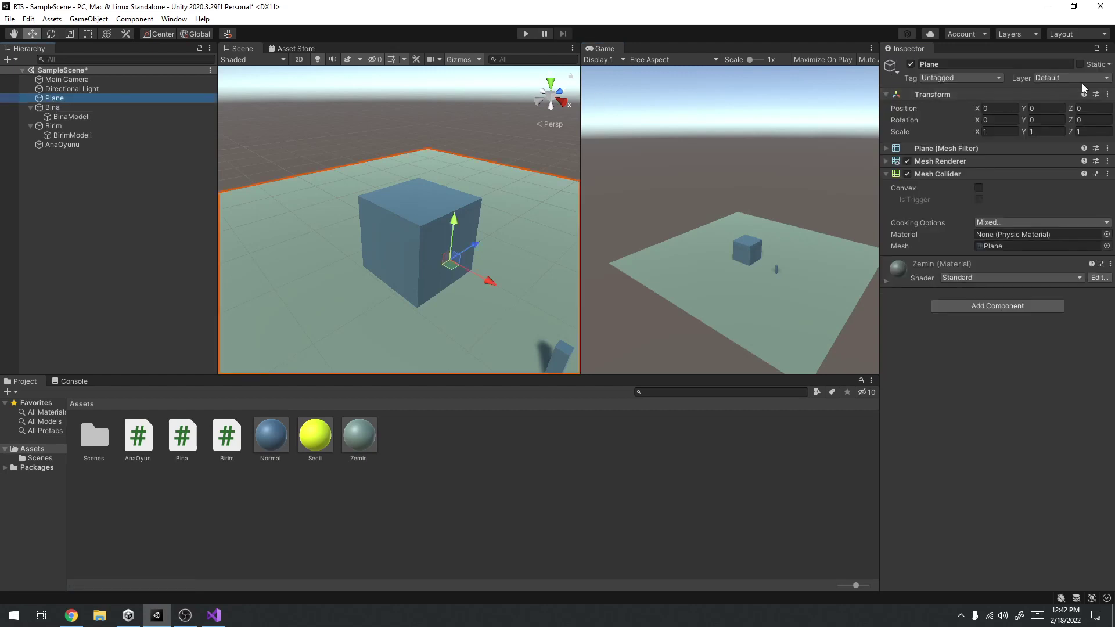
Put Plane on the Zemin layer and Bina with its children on the Bina layer.
left_click(1081, 78)
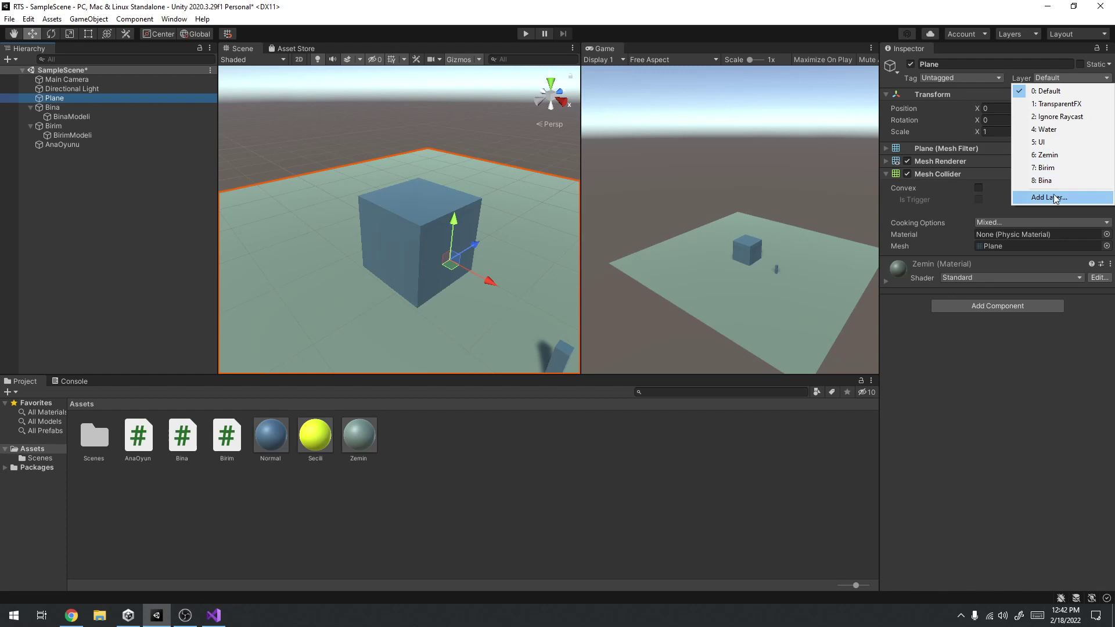
left_click(1048, 155)
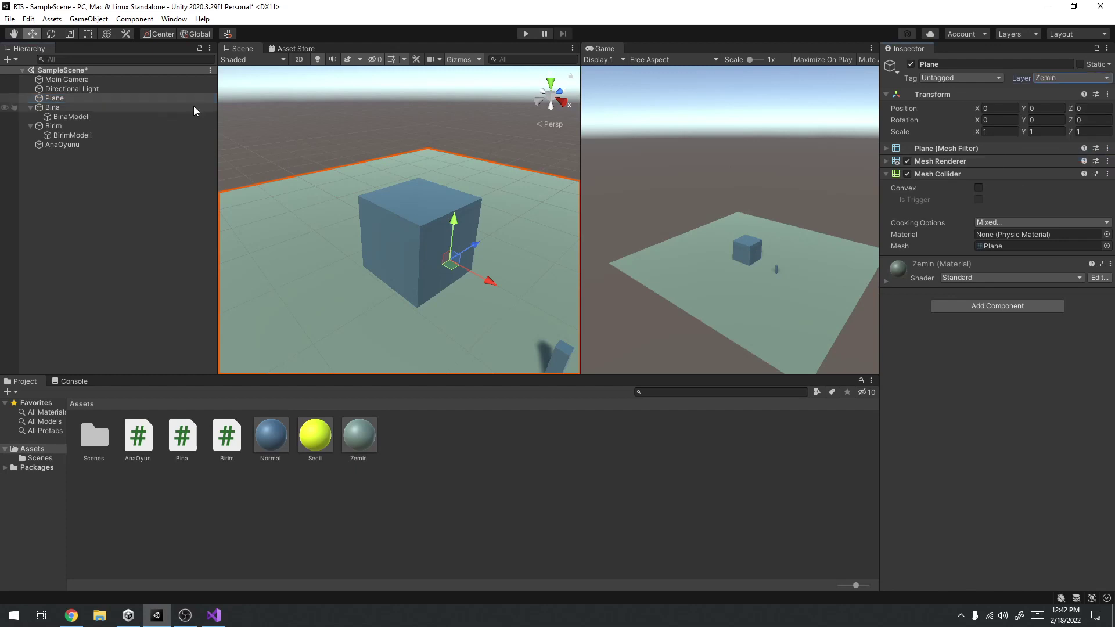
left_click(76, 107)
left_click(1071, 78)
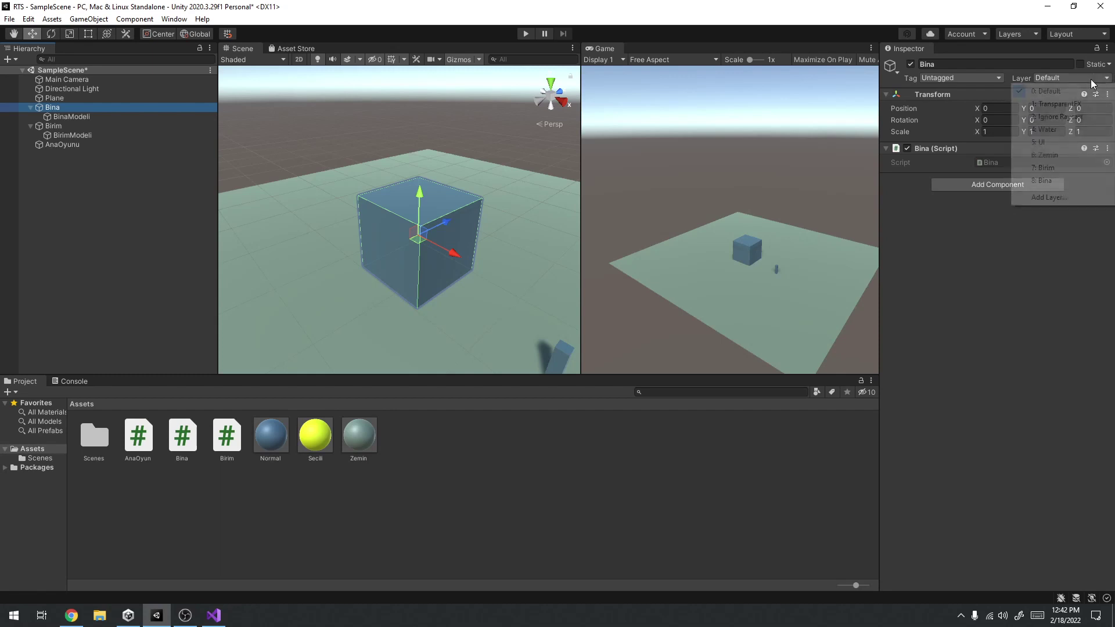
left_click(1046, 180)
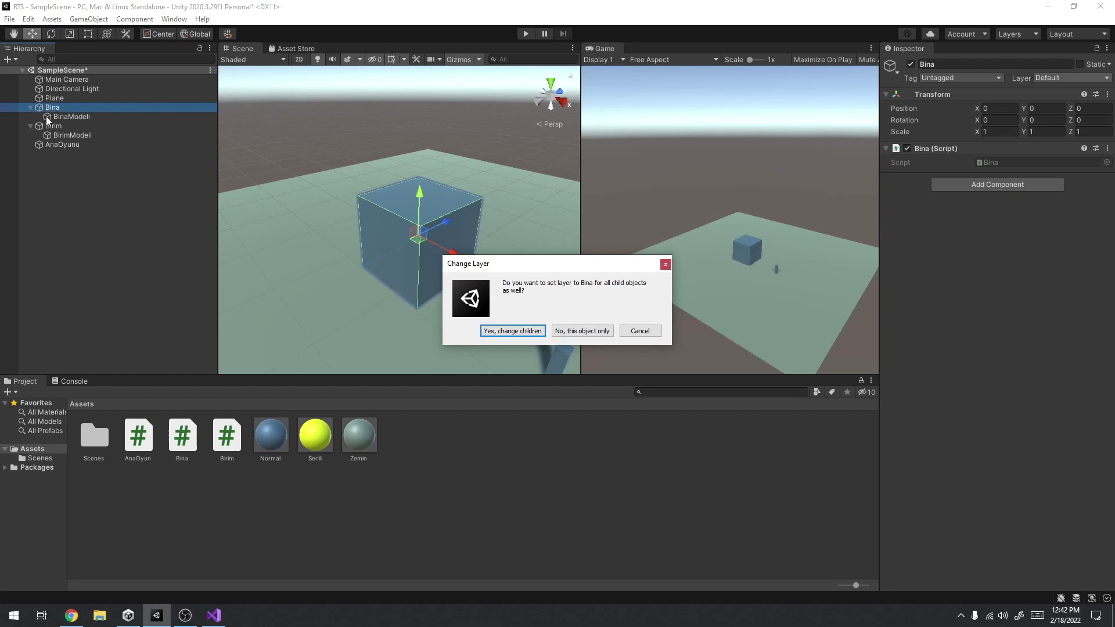
left_click(525, 333)
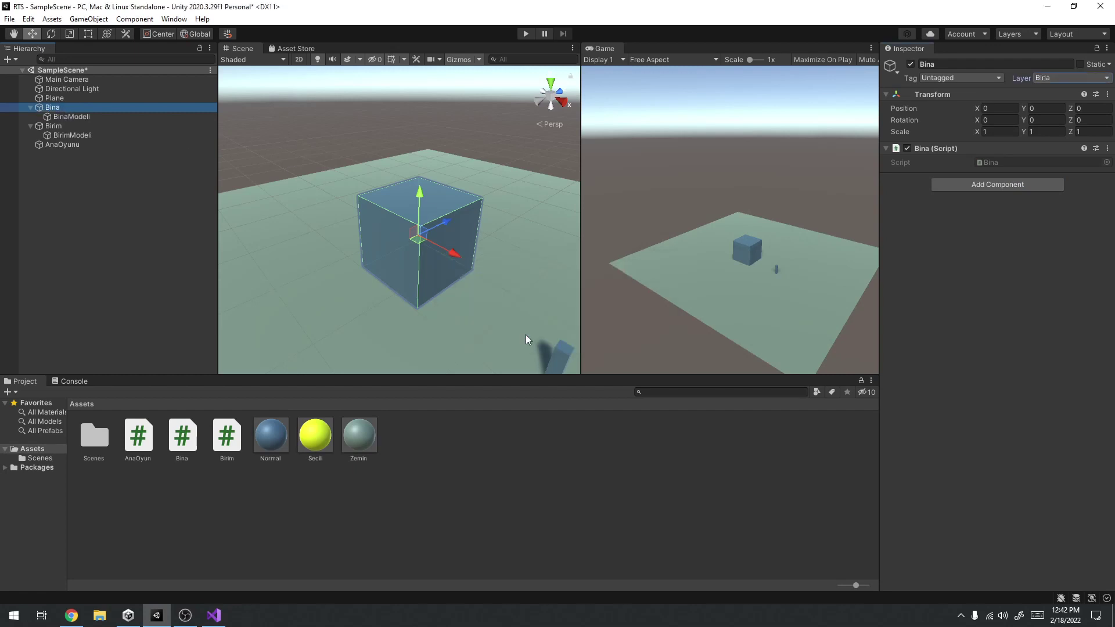
Put Birim and its children on the Birim layer.
left_click(47, 126)
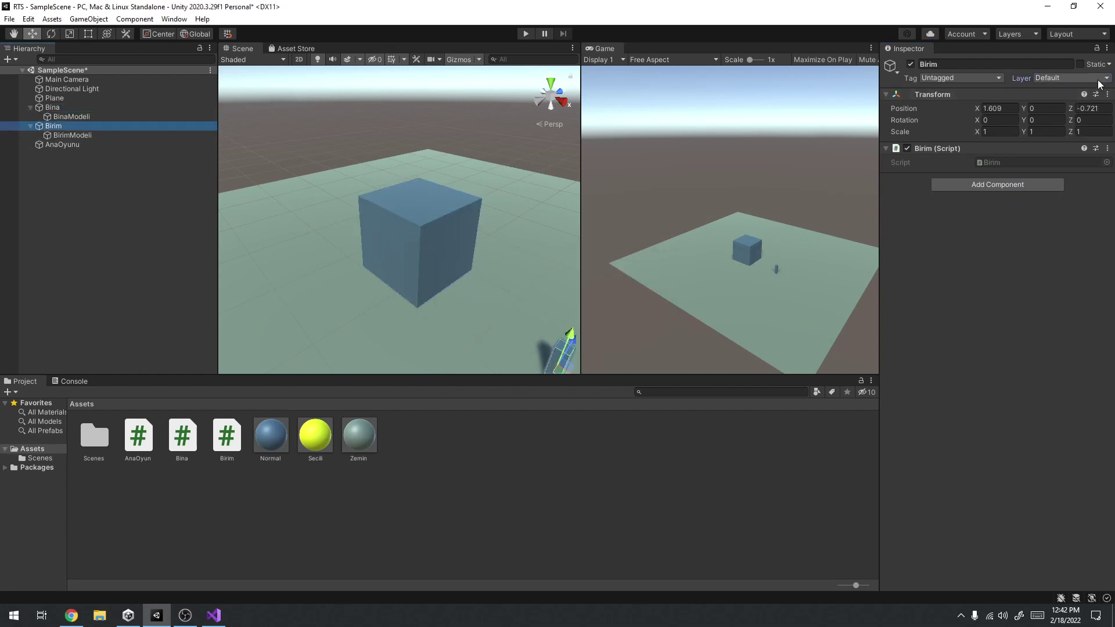
left_click(1071, 78)
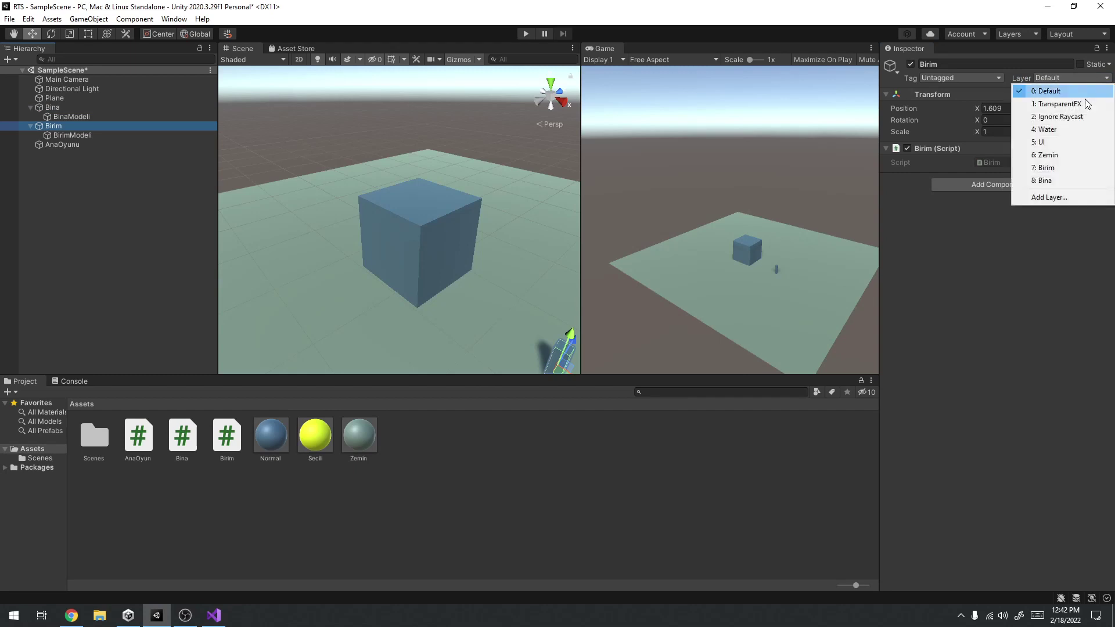
left_click(1045, 168)
left_click(500, 334)
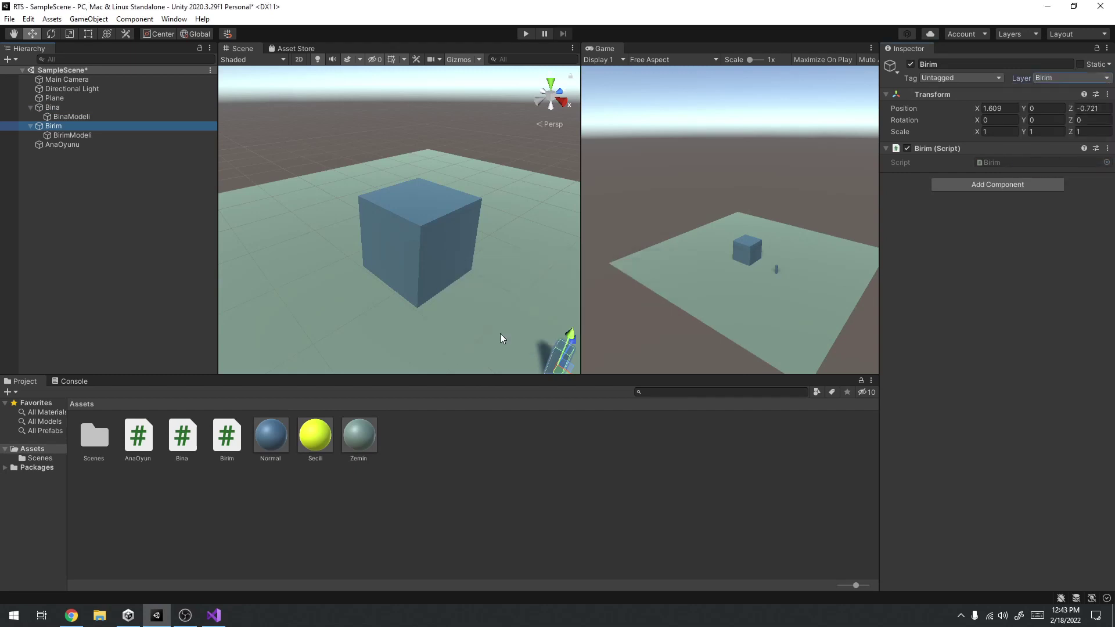
left_click(72, 617)
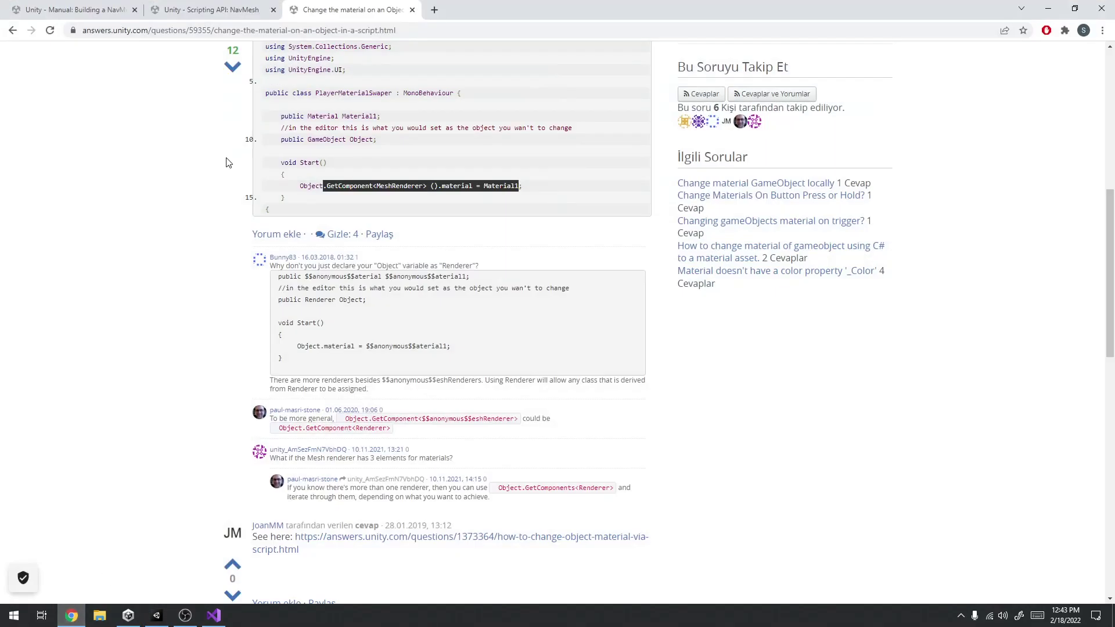
Return through the browser history to the Physics.Raycast documentation tab.
right_click(13, 31)
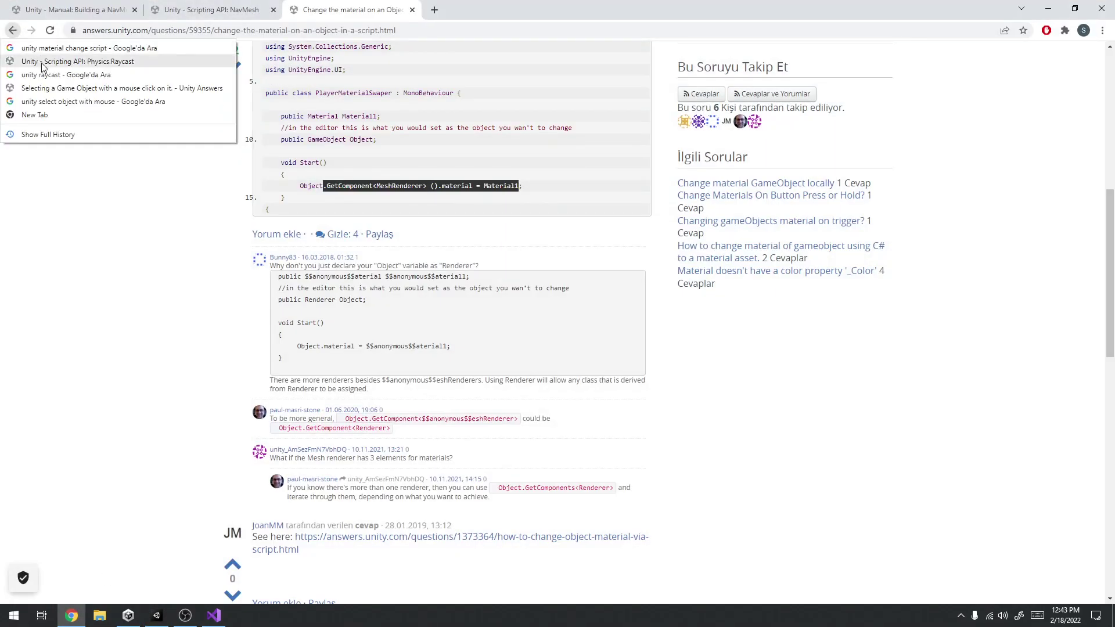
left_click(45, 75)
left_click(10, 35)
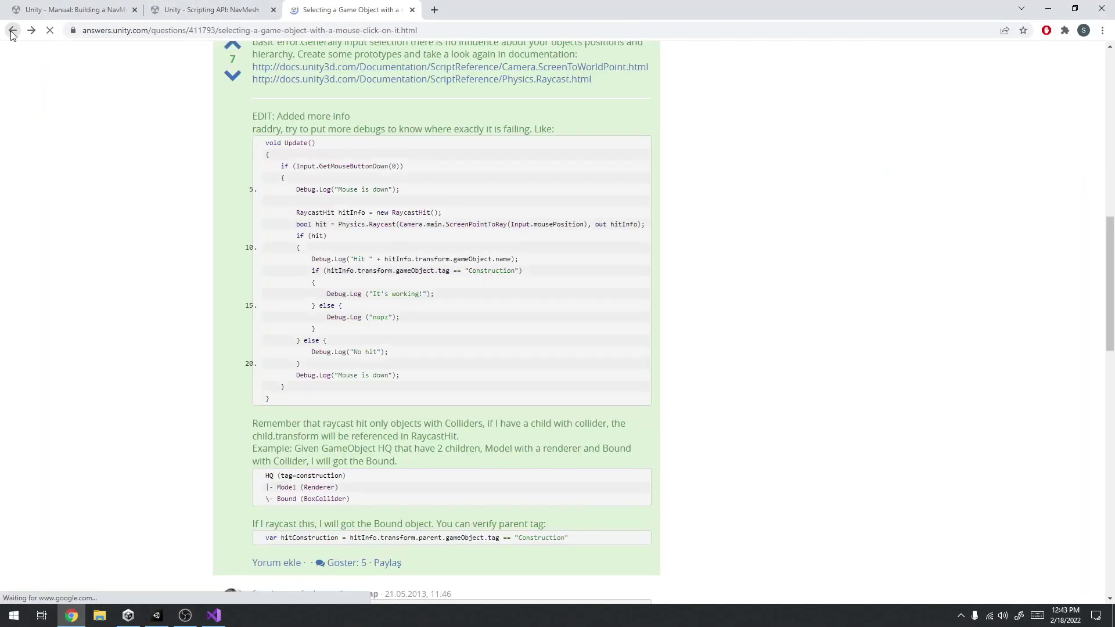
left_click(215, 10)
Search the page for layerMask and scroll to its mentions, including the 1 << 8 example.
left_click_drag(554, 194, 602, 194)
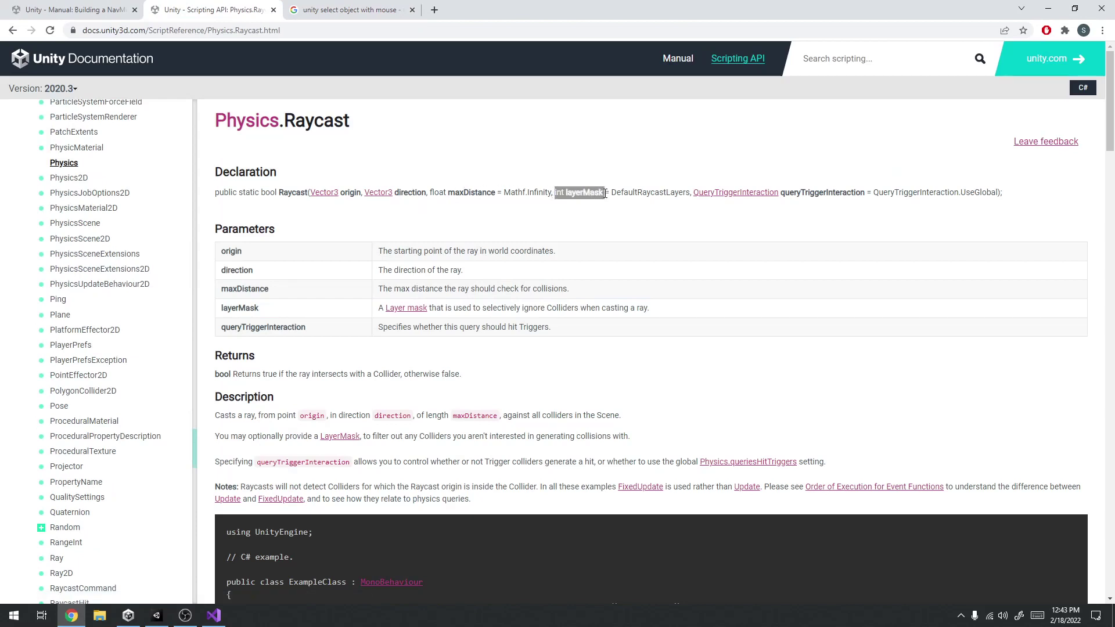
triple_click(591, 194)
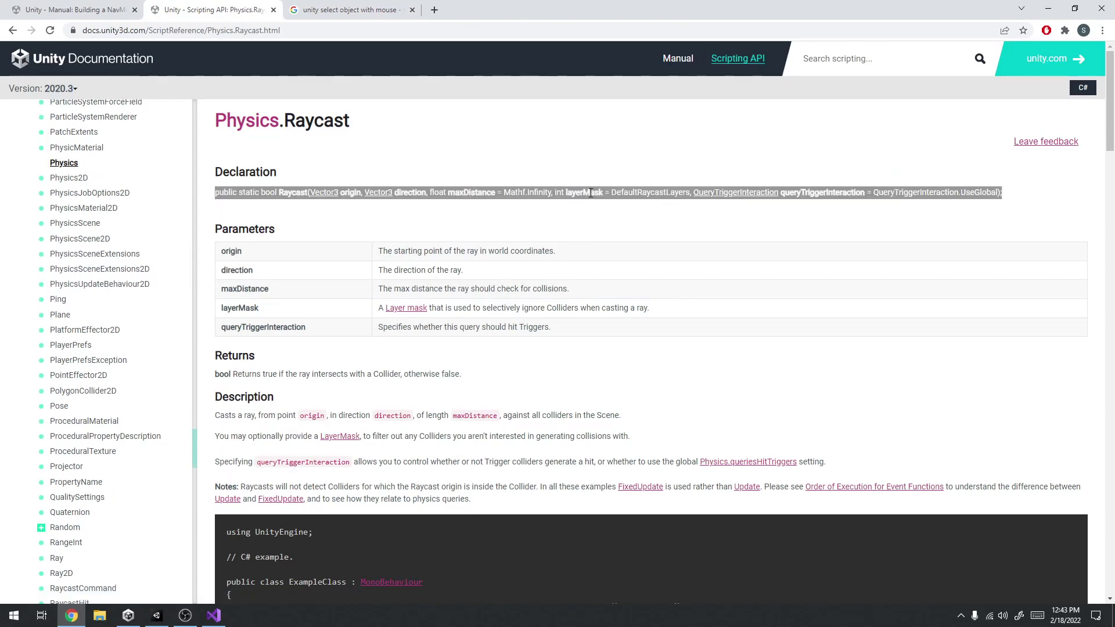
key("ctrl+f")
double_click(587, 189)
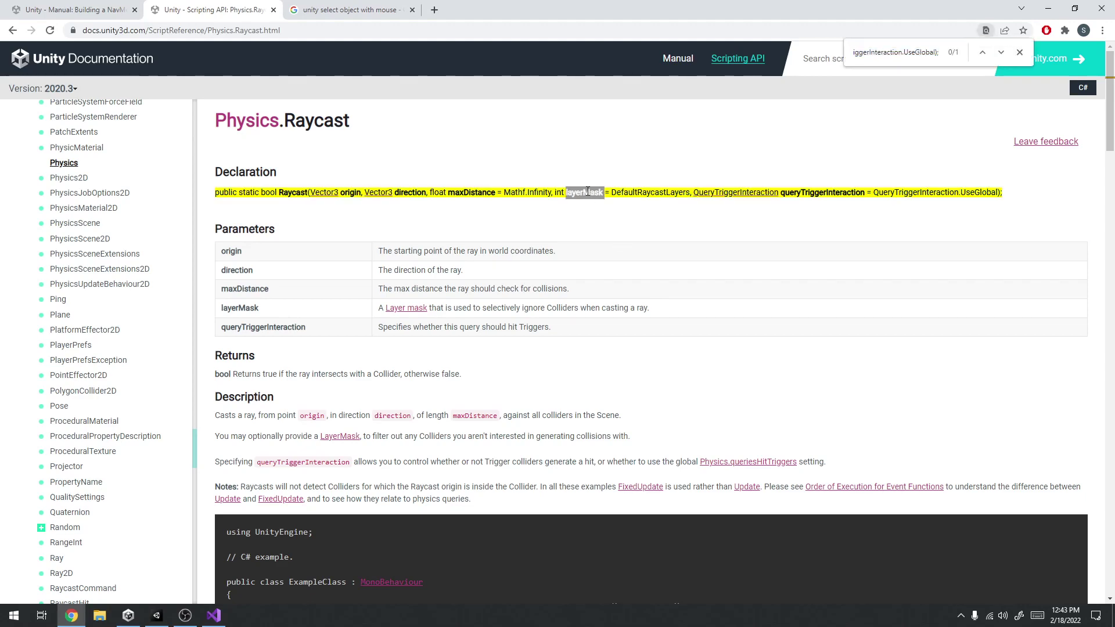
key("ctrl+f")
scroll(563, 329, "down", 5)
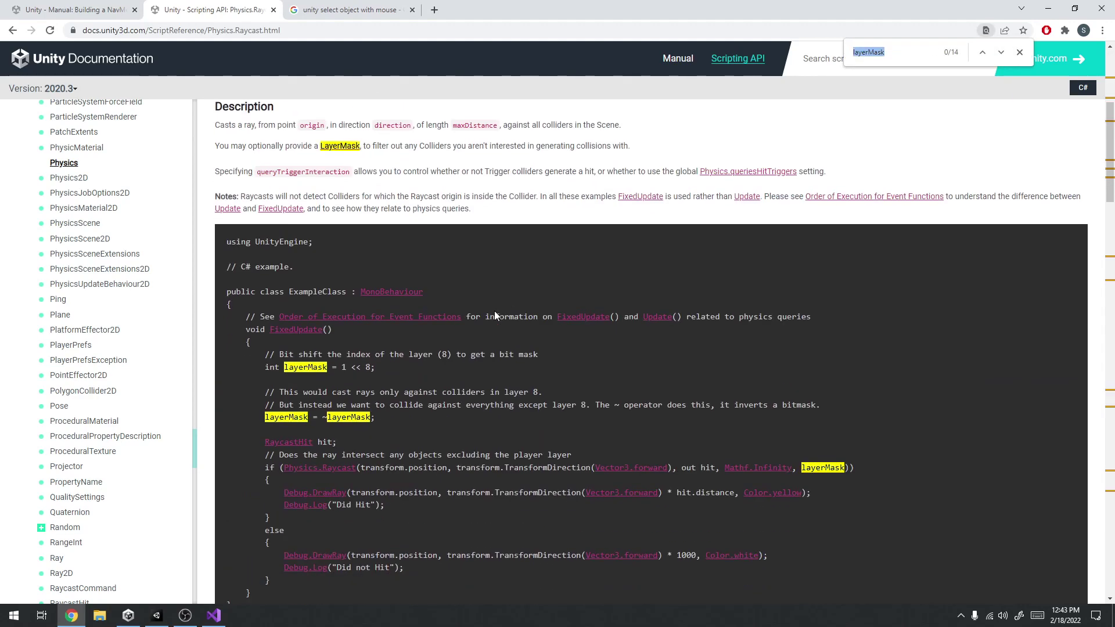
scroll(402, 407, "down", 7)
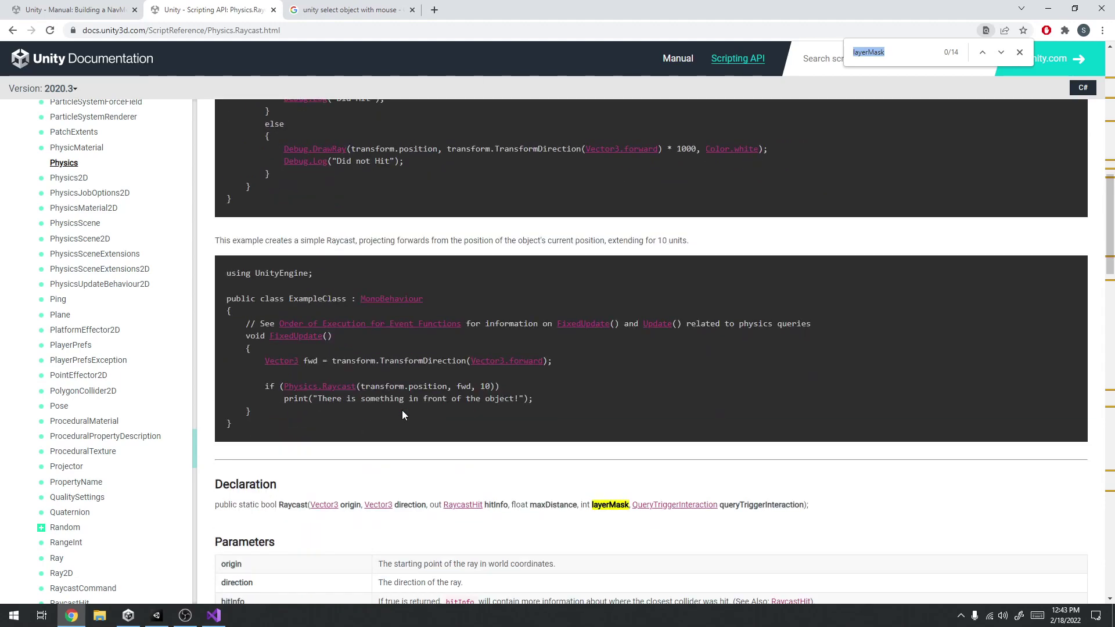
scroll(402, 411, "down", 4)
scroll(429, 389, "down", 1)
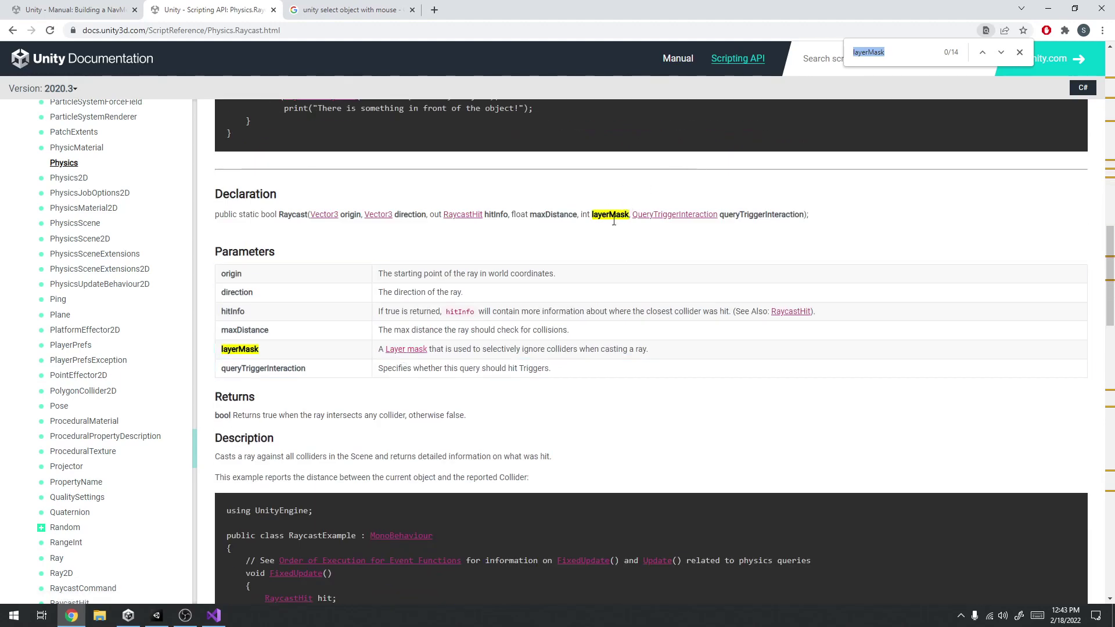
scroll(519, 282, "up", 7)
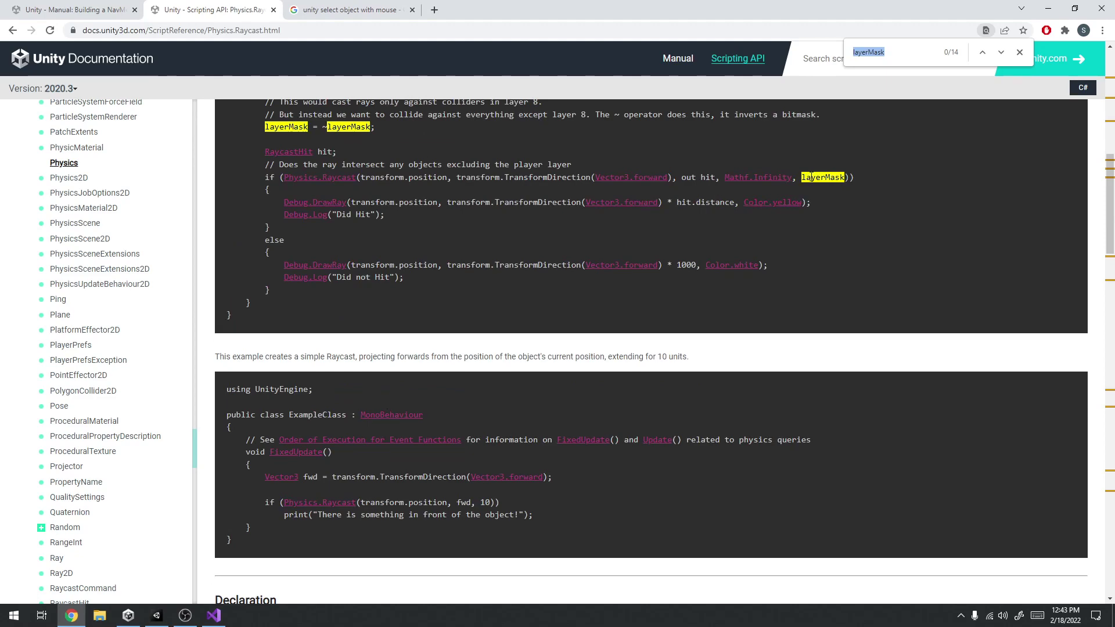
scroll(659, 202, "up", 6)
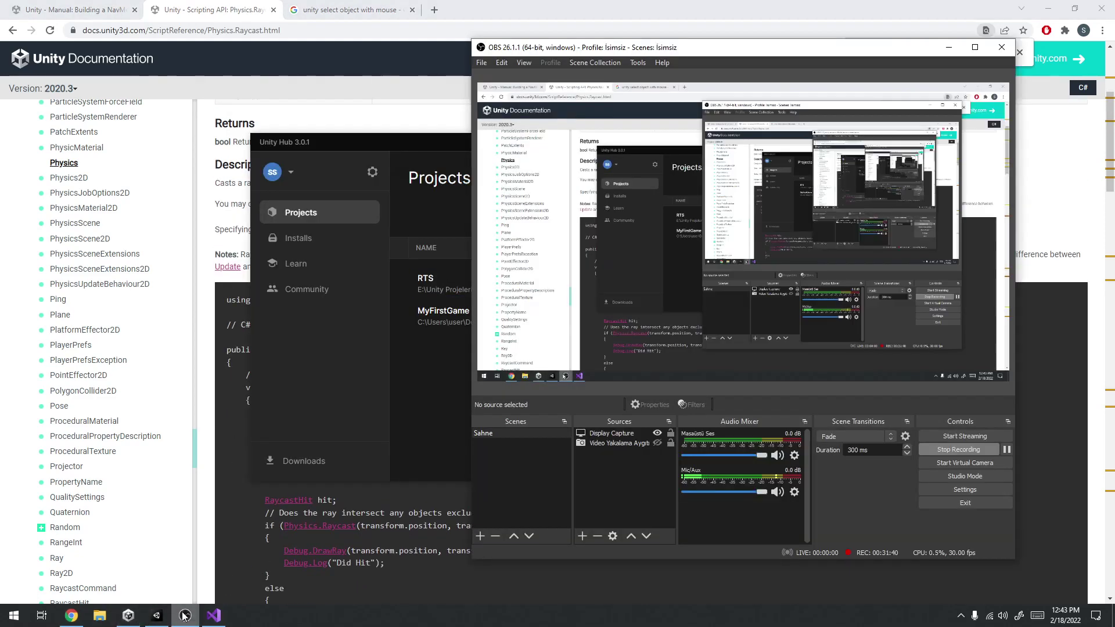
In AnaOyun.cs, try a comma in the ScreenPointToRay call to check its overloads, then remove it.
left_click(214, 615)
left_click(558, 199)
left_click(629, 150)
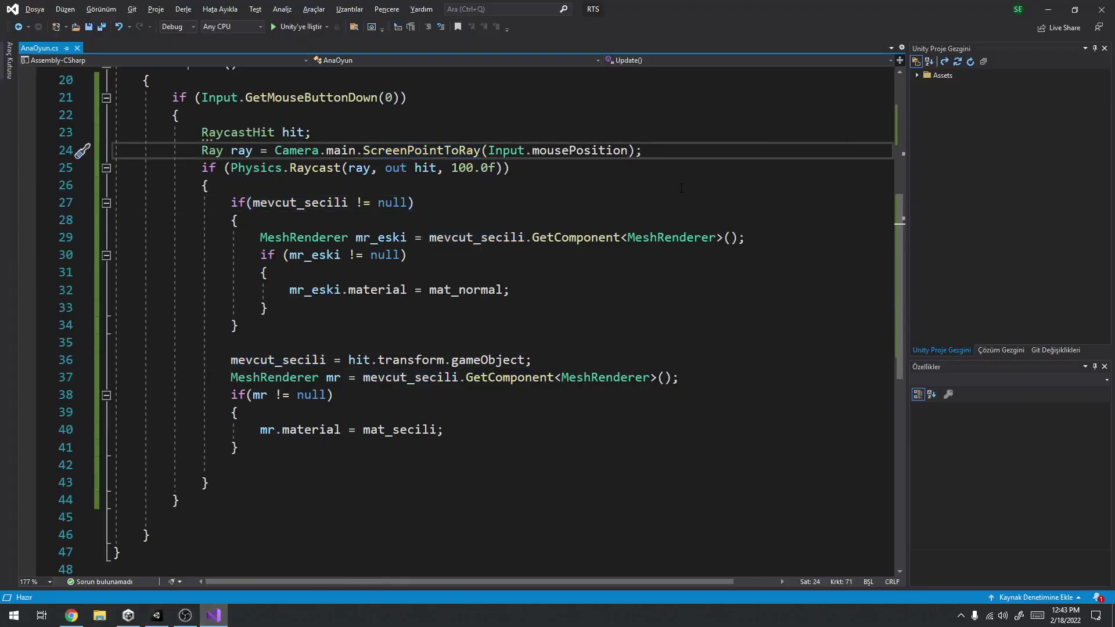
type(",")
key("Up")
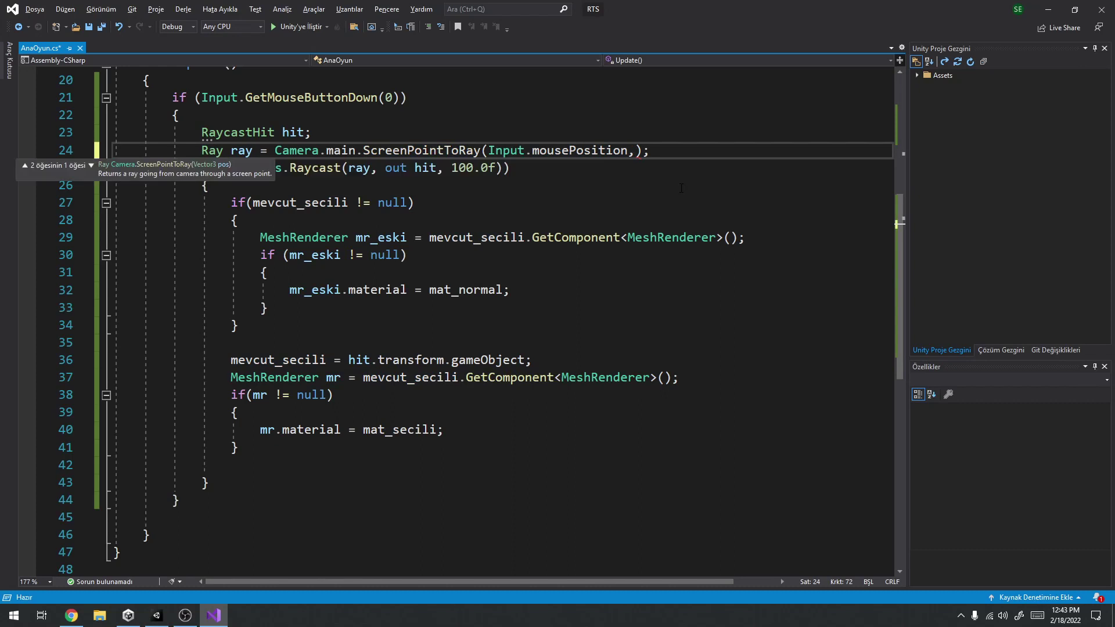
key("Escape")
key("BackSpace")
Append ',LayerMask.' after 100.0f in line 25's Physics.Raycast call, then return to Unity.
key("Down")
key("Left")
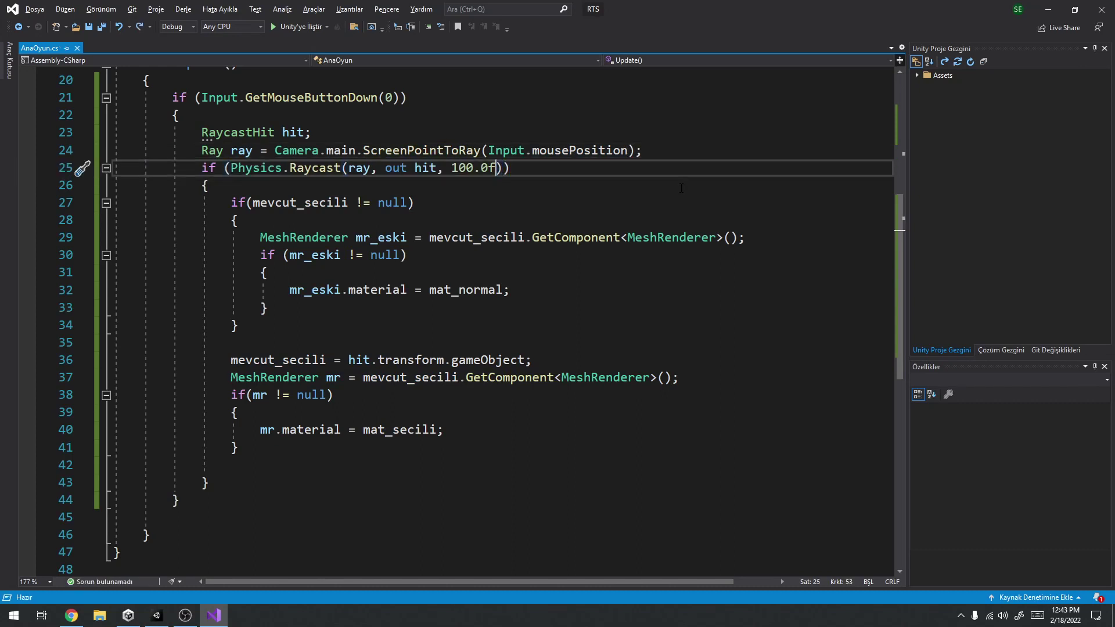
type(",")
key("Down")
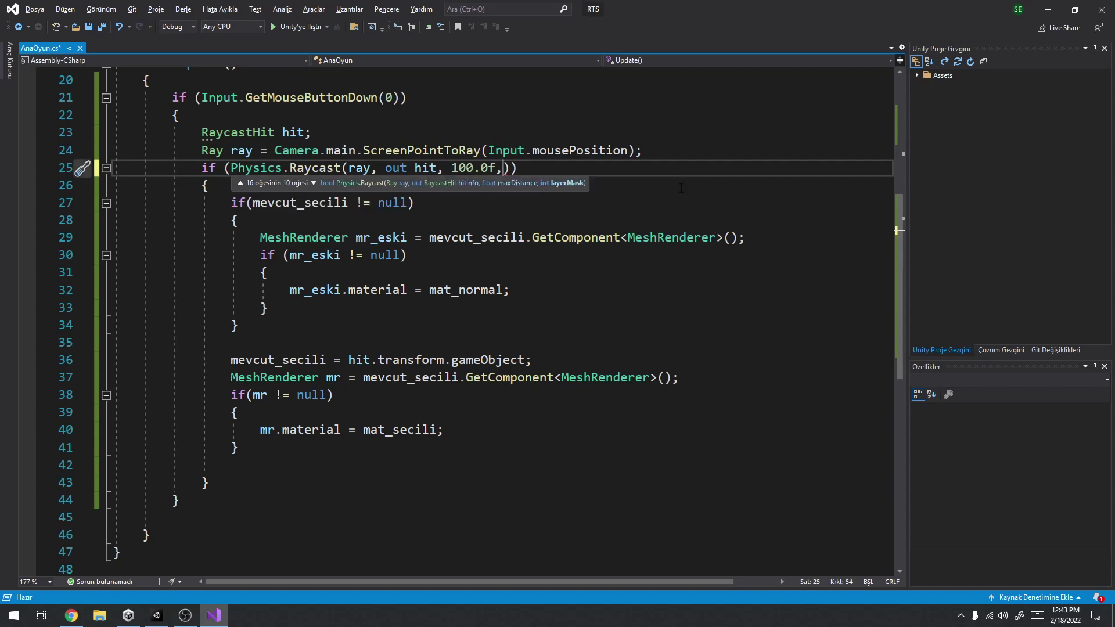
type("L")
type("aye")
key("Tab")
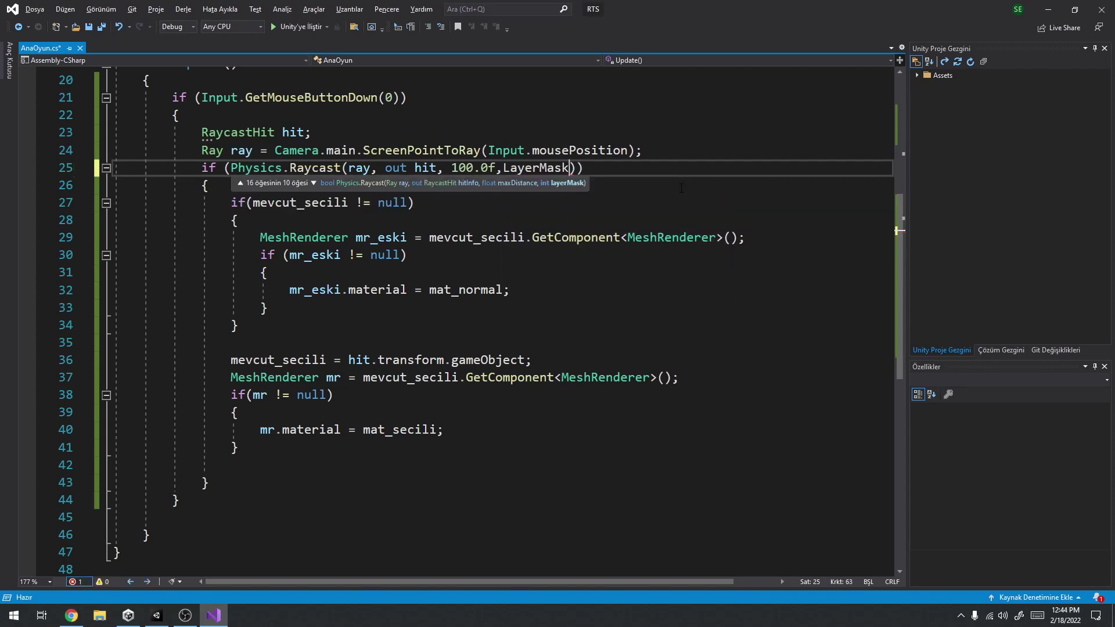
type(".")
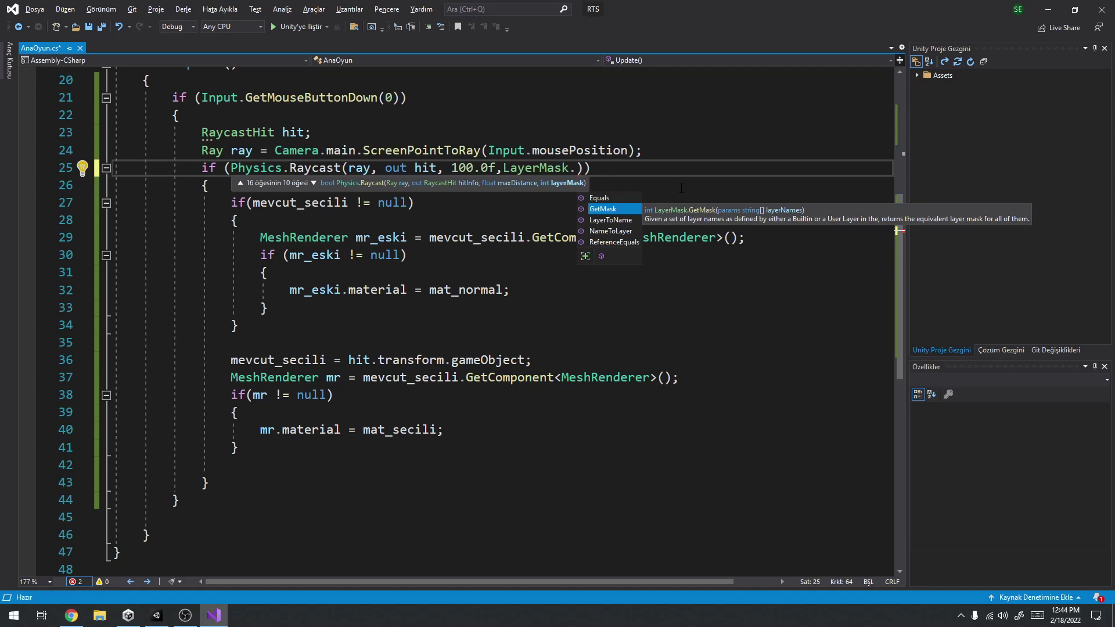
left_click(128, 616)
left_click(155, 617)
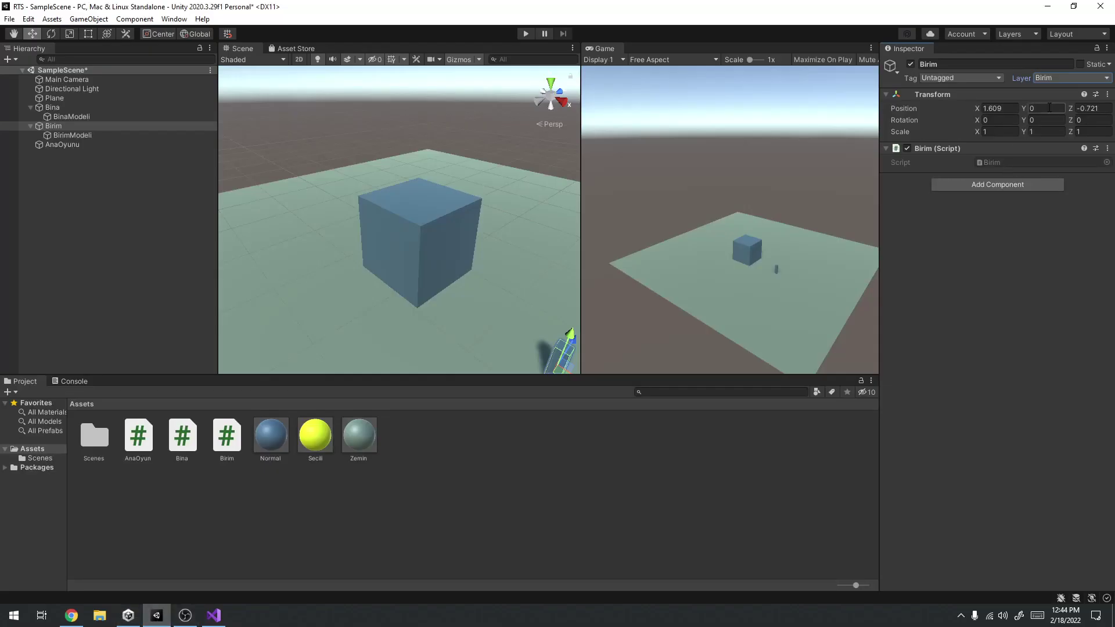
Open and close Birim's Layer list in the Inspector without changes, then go back to Visual Studio.
left_click(1064, 79)
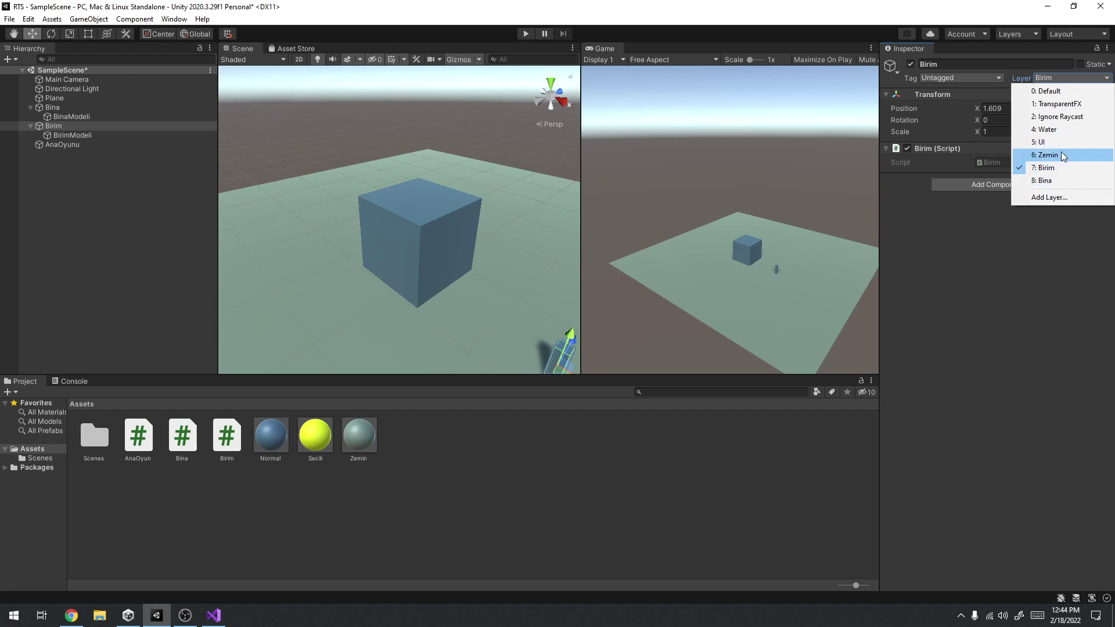
left_click(954, 309)
left_click(214, 616)
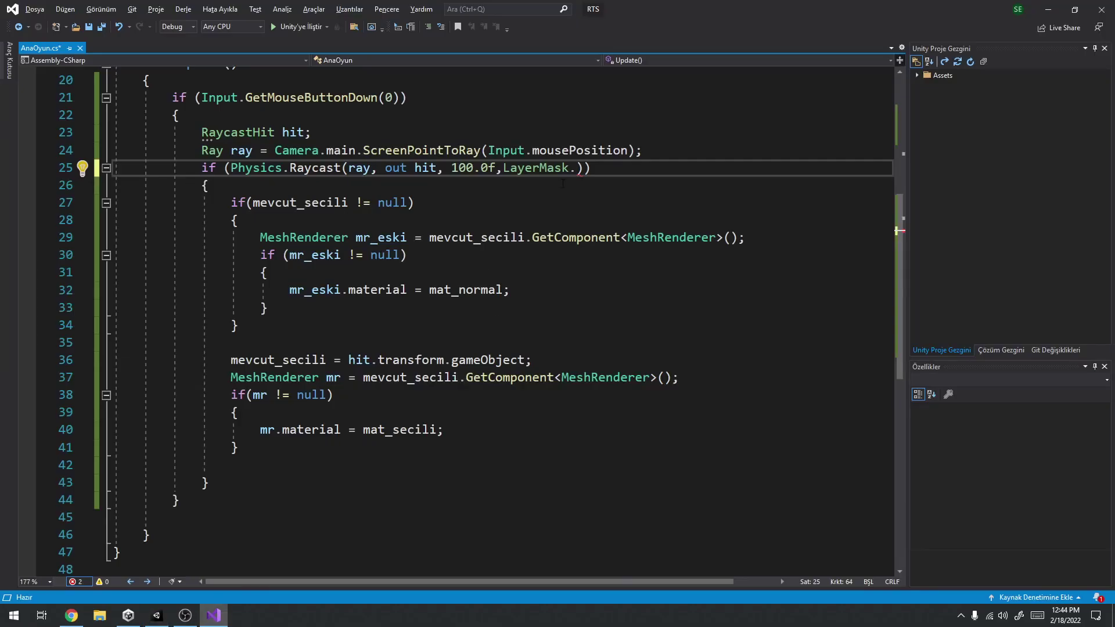
Turn the layer argument into LayerMask.GetMask() and bring up the Raycast docs in Chrome.
type("GetMask")
type("(")
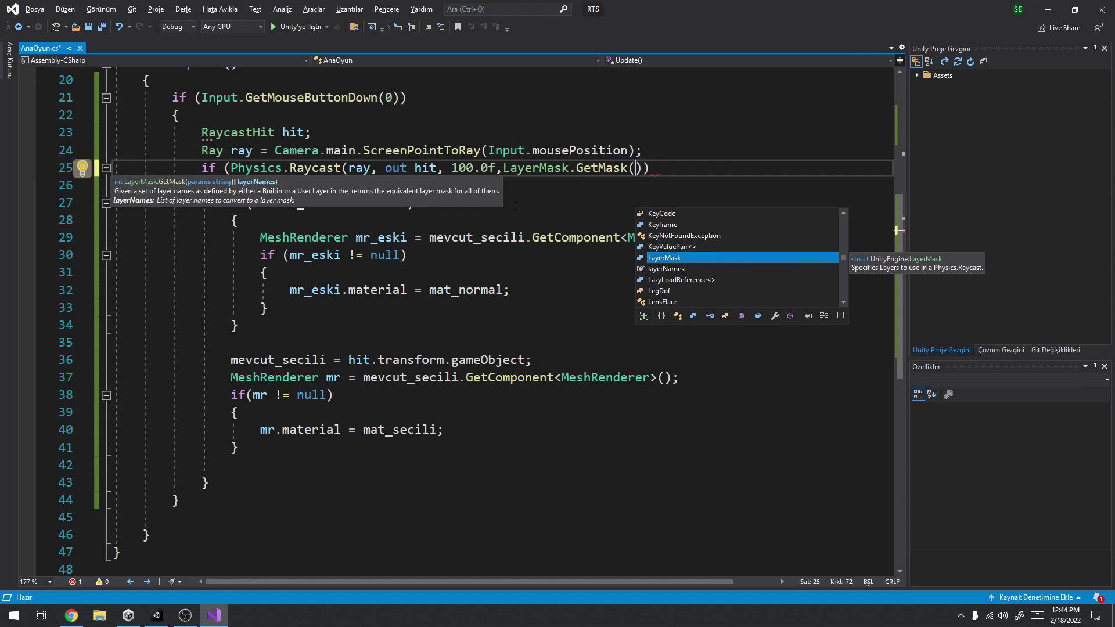
left_click(70, 616)
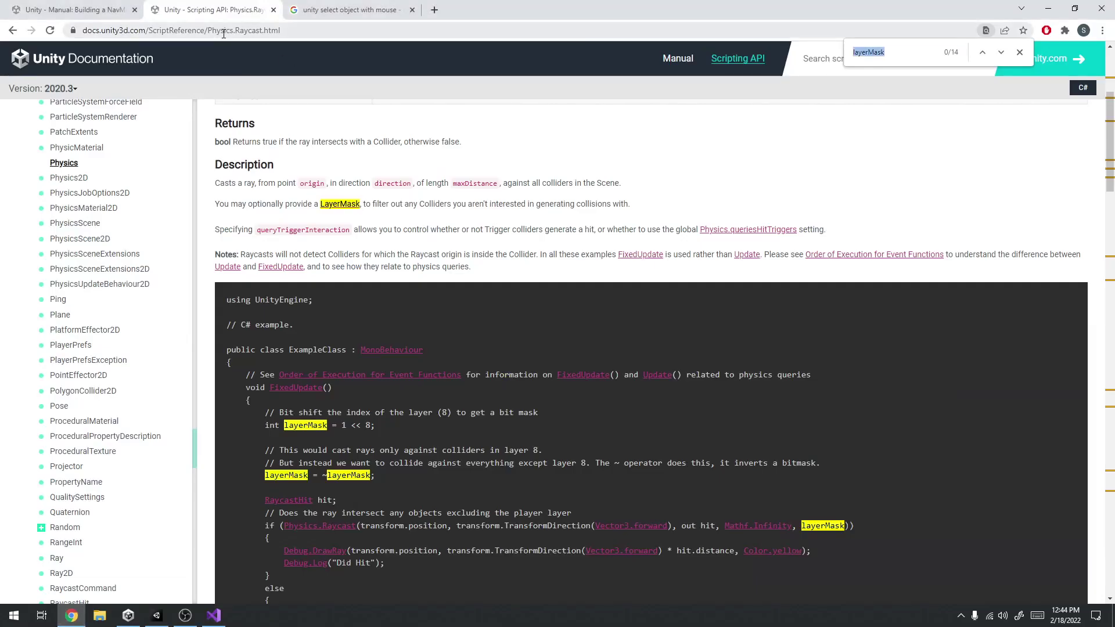
Search 'unity layermask getma', open the GetMask docs, then type "Birim","Bina into the GetMask call.
left_click(223, 32)
type("unity layermask getma")
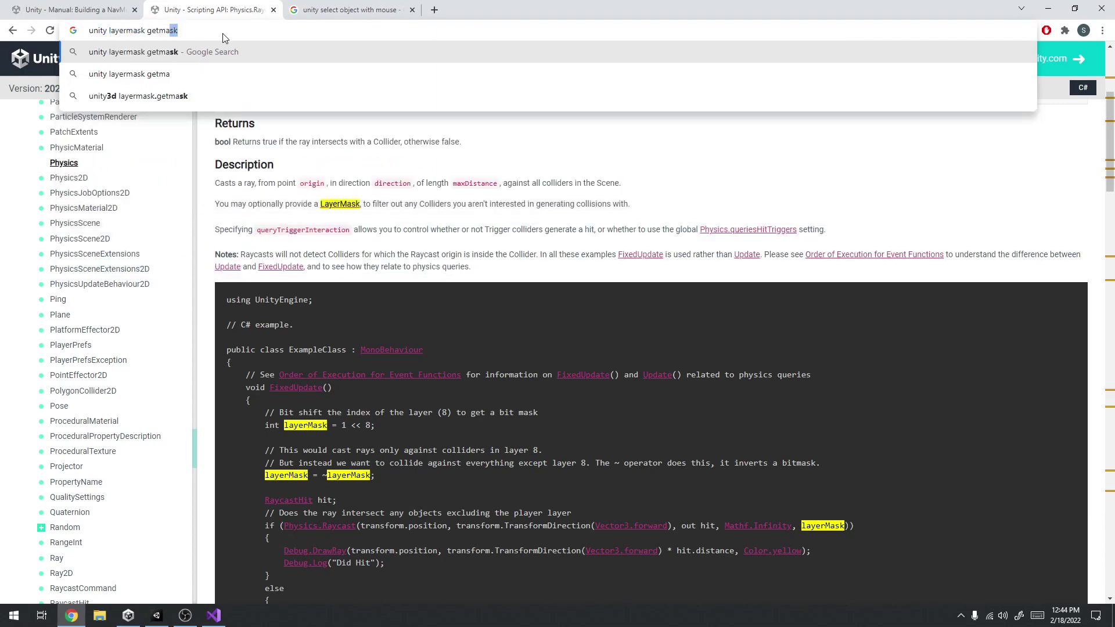
key("Return")
left_click(244, 215)
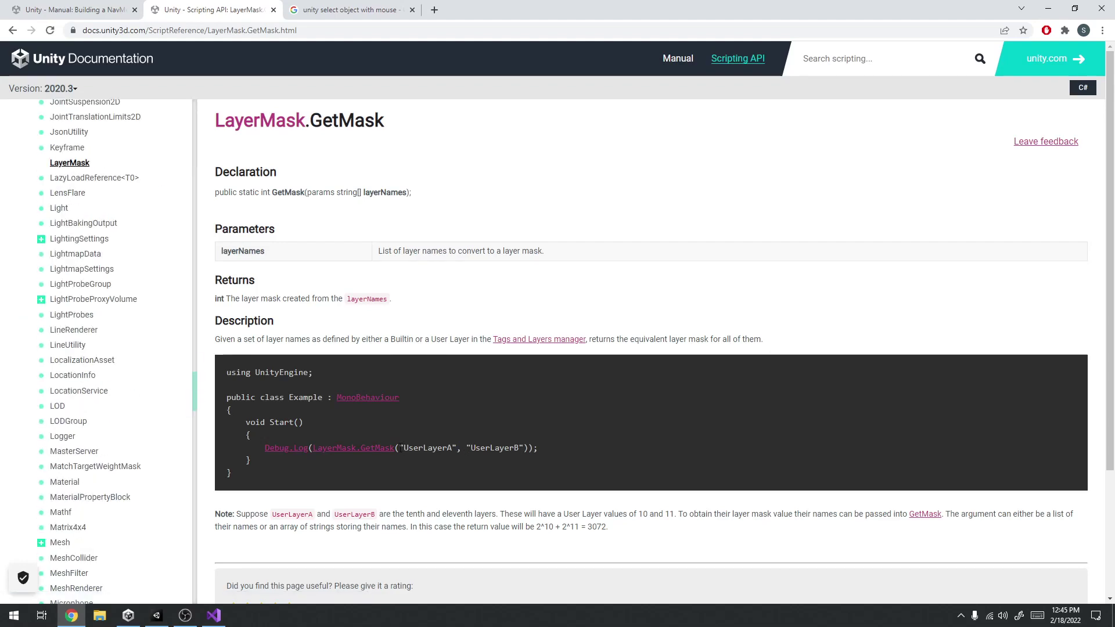
left_click_drag(400, 448, 527, 447)
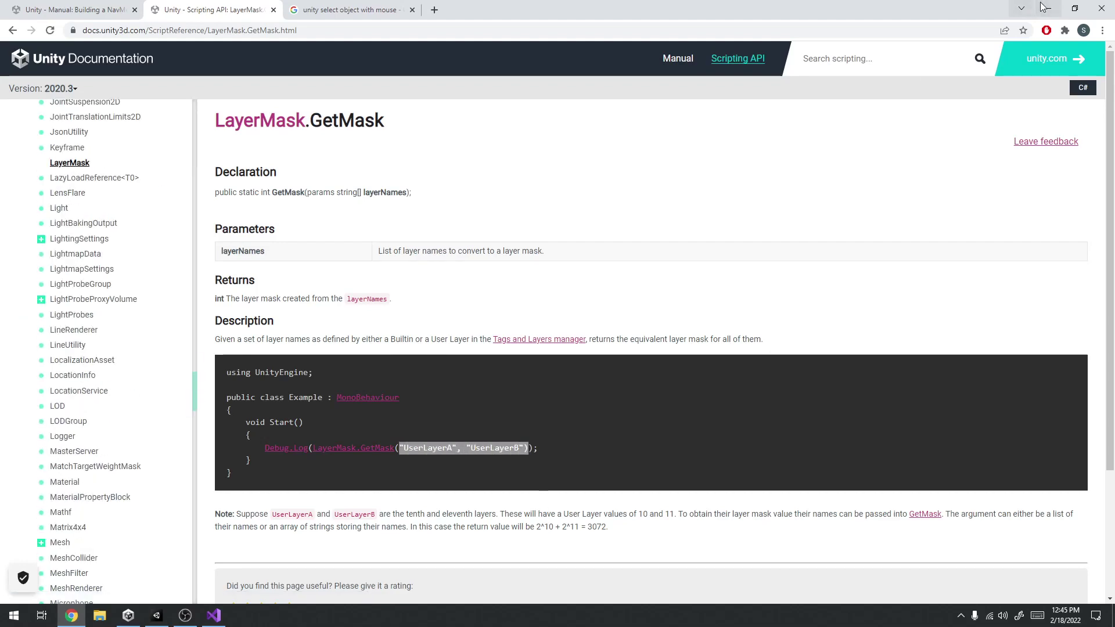
left_click(1049, 8)
type("\"")
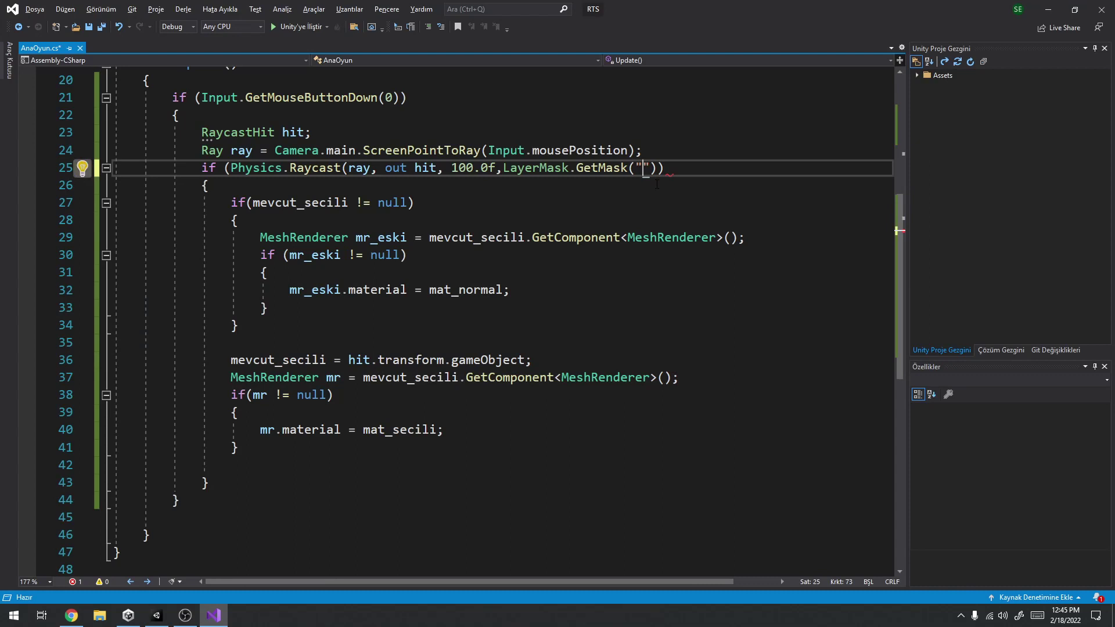
type("Birim")
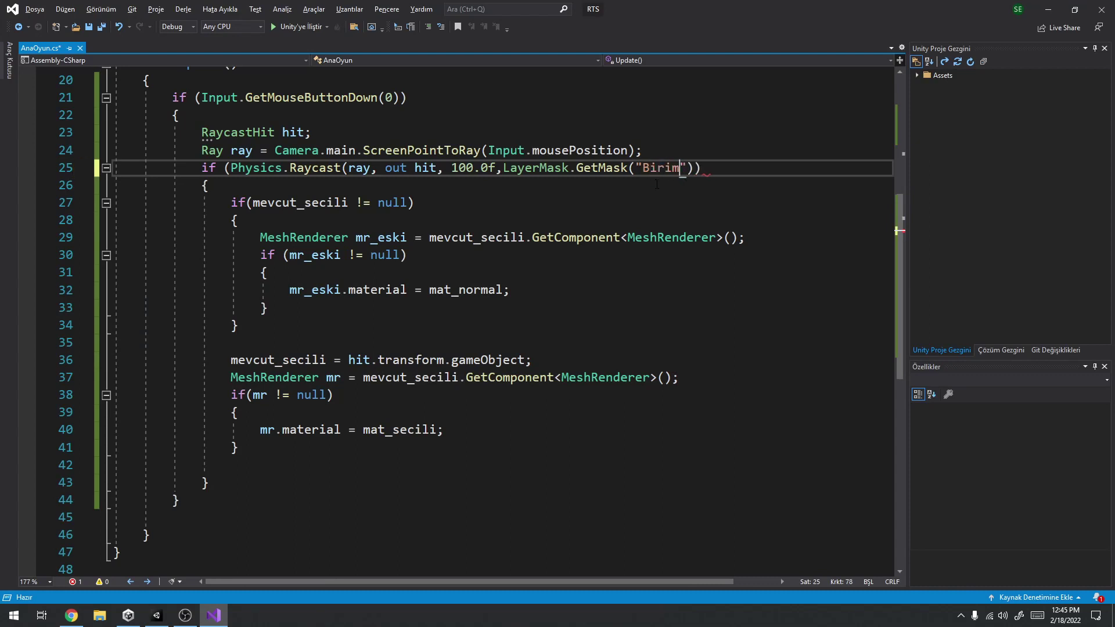
type("\",\"Bina")
Close line 25's Raycast with the missing ')' so it filters on GetMask("Birim","Bina"), and save.
key("ctrl+s")
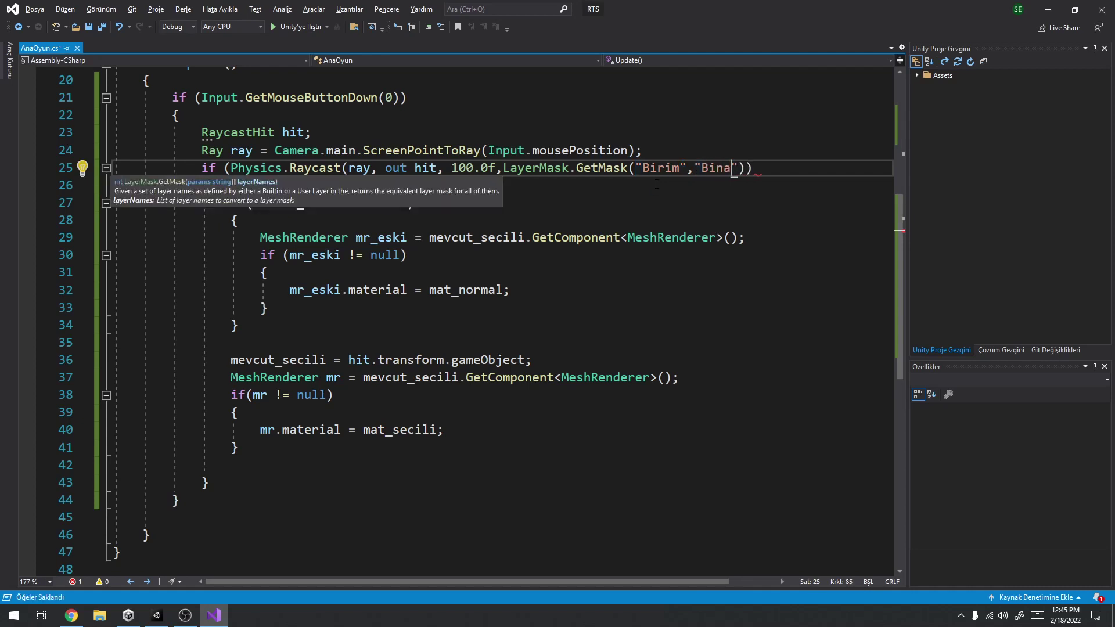
key("Escape")
left_click(503, 168)
left_click(753, 168)
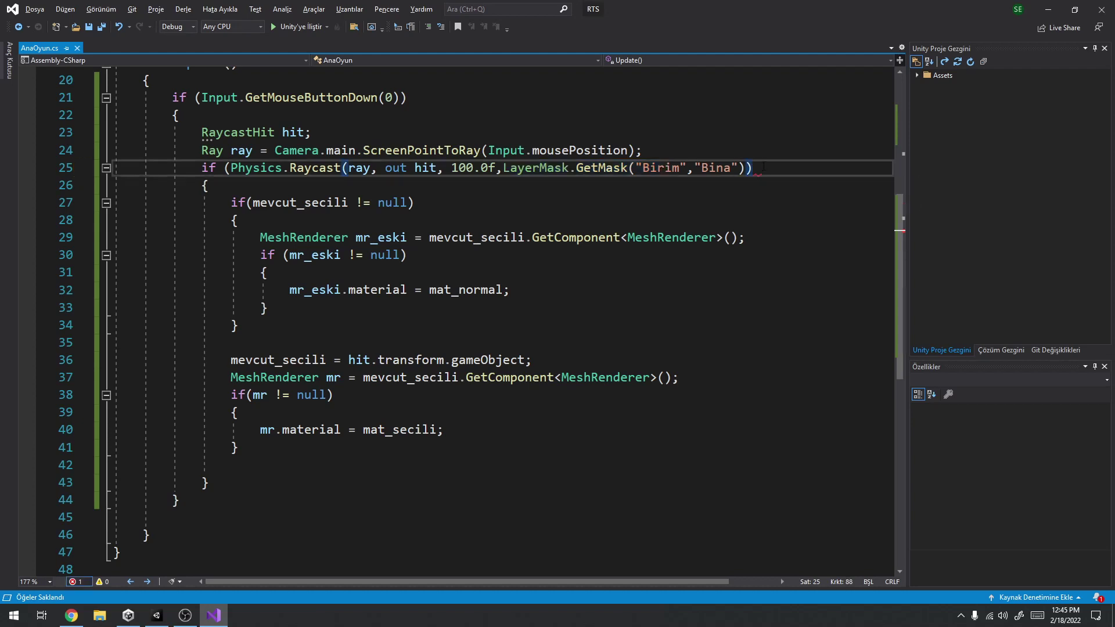
type(")")
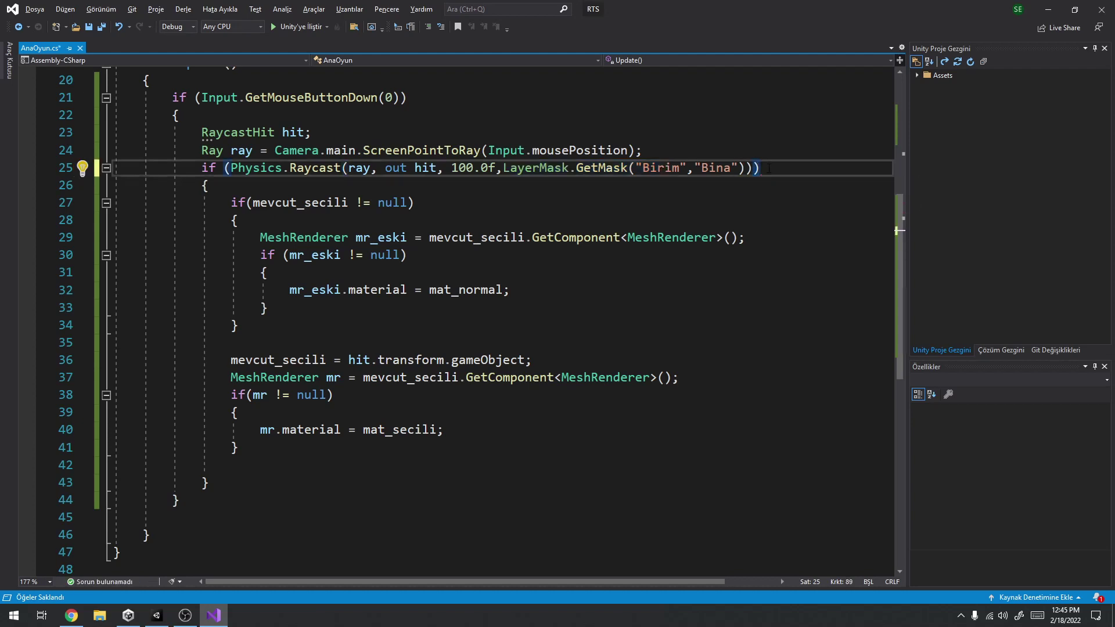
left_click(717, 168)
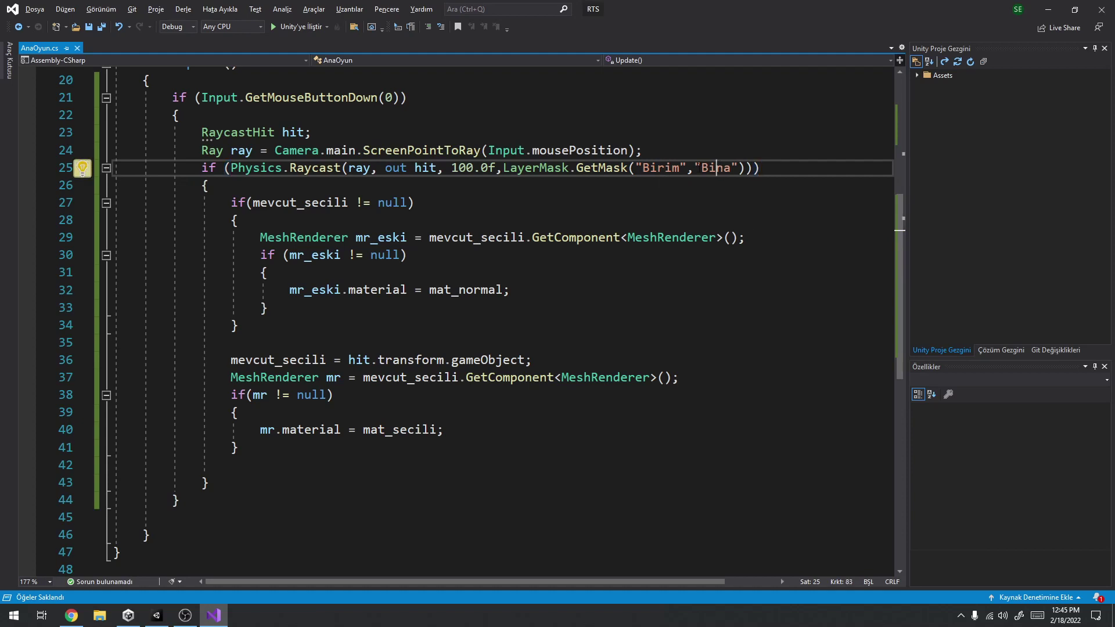
left_click(673, 168)
left_click(203, 186)
left_click(226, 485)
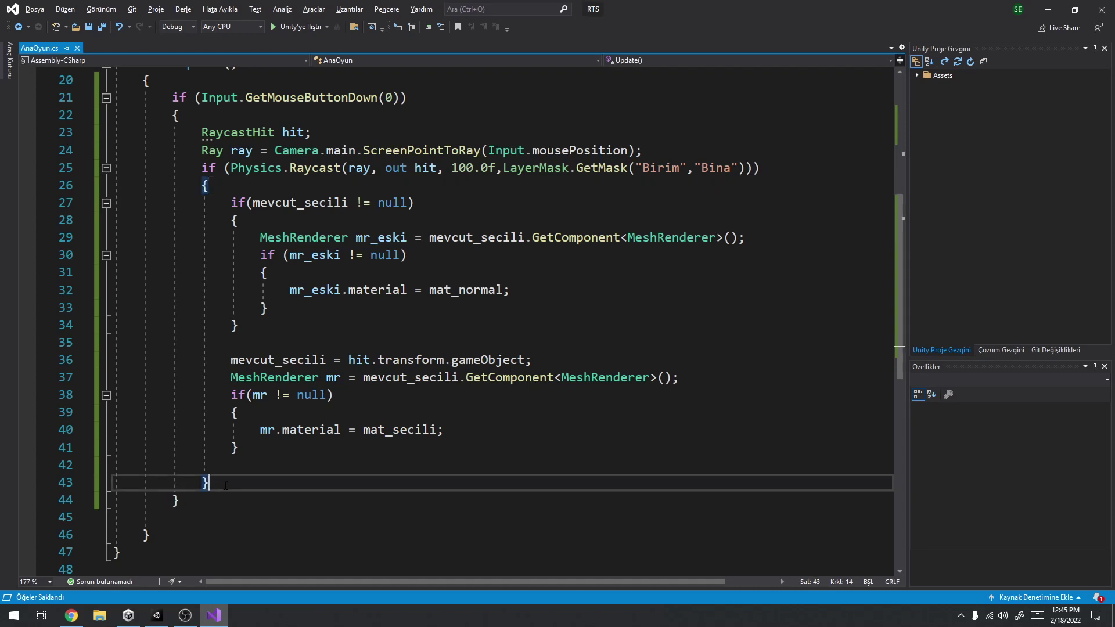
Add an else block after the raycast if and paste a copy of the deselection if-block into it.
key("Return")
type("else")
key("Tab")
key("Tab")
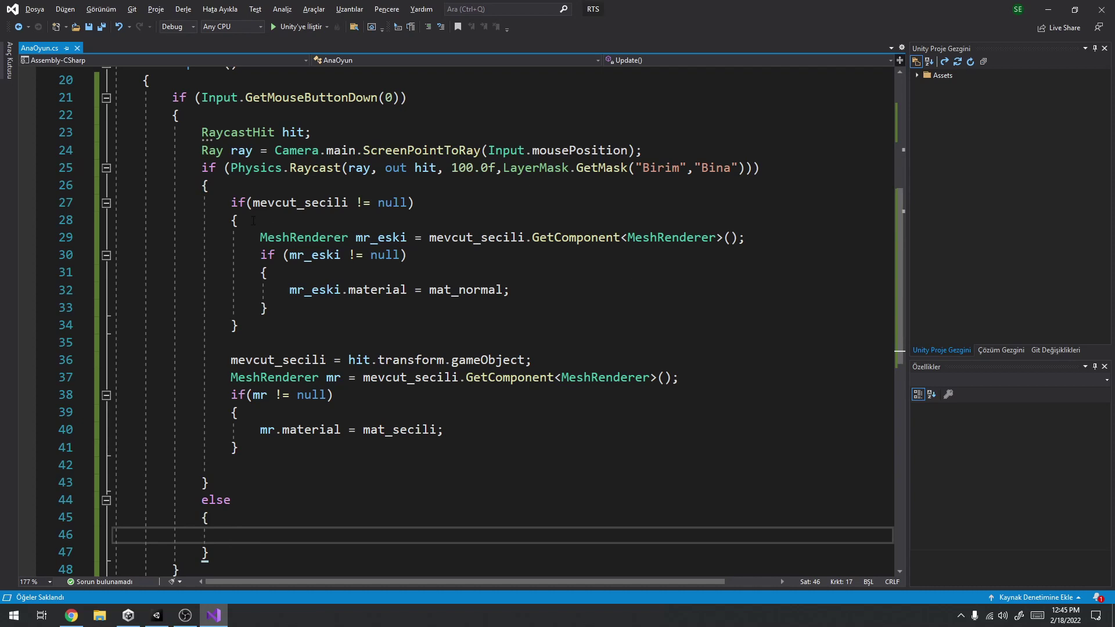
left_click_drag(233, 203, 250, 324)
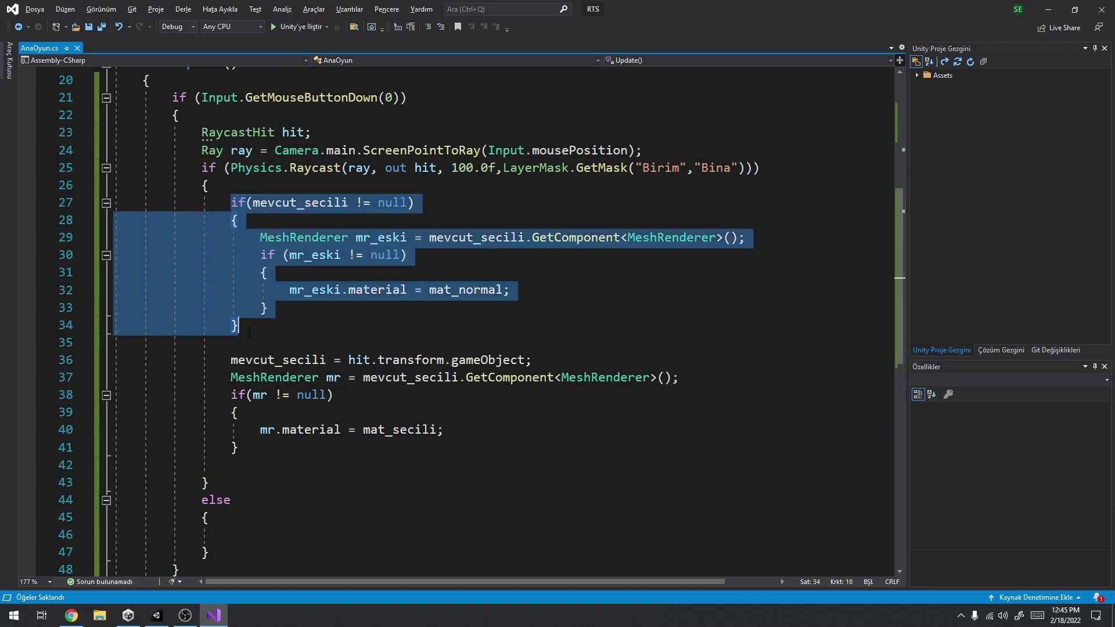
key("ctrl+c")
left_click(233, 534)
key("ctrl+v")
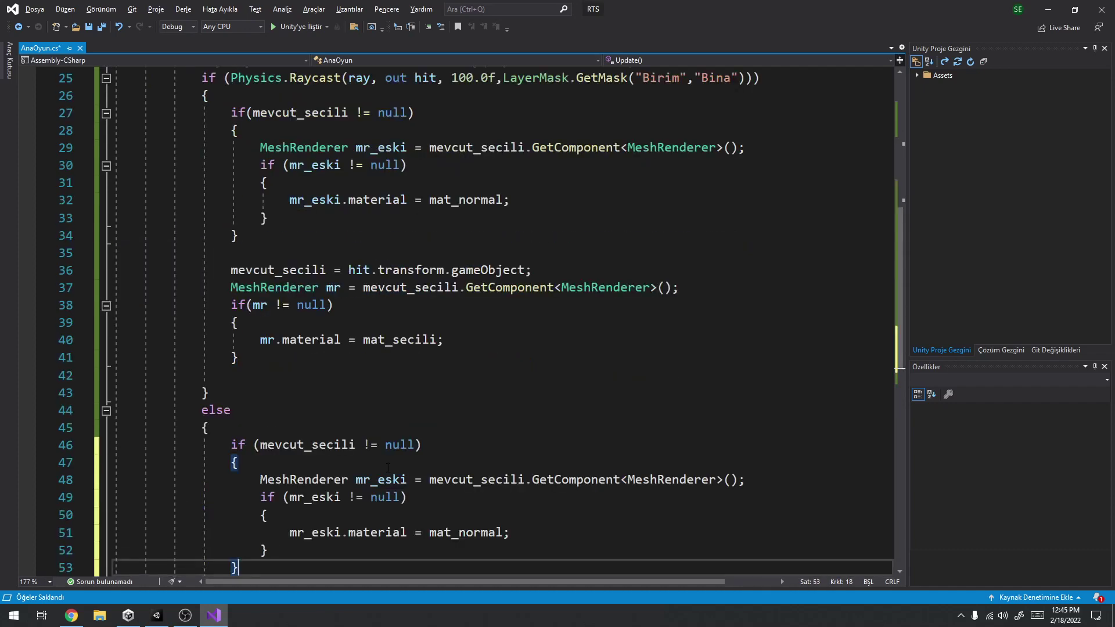
Review the pasted code, add mr_eski = null; after the material reset, and save the script.
left_click(465, 428)
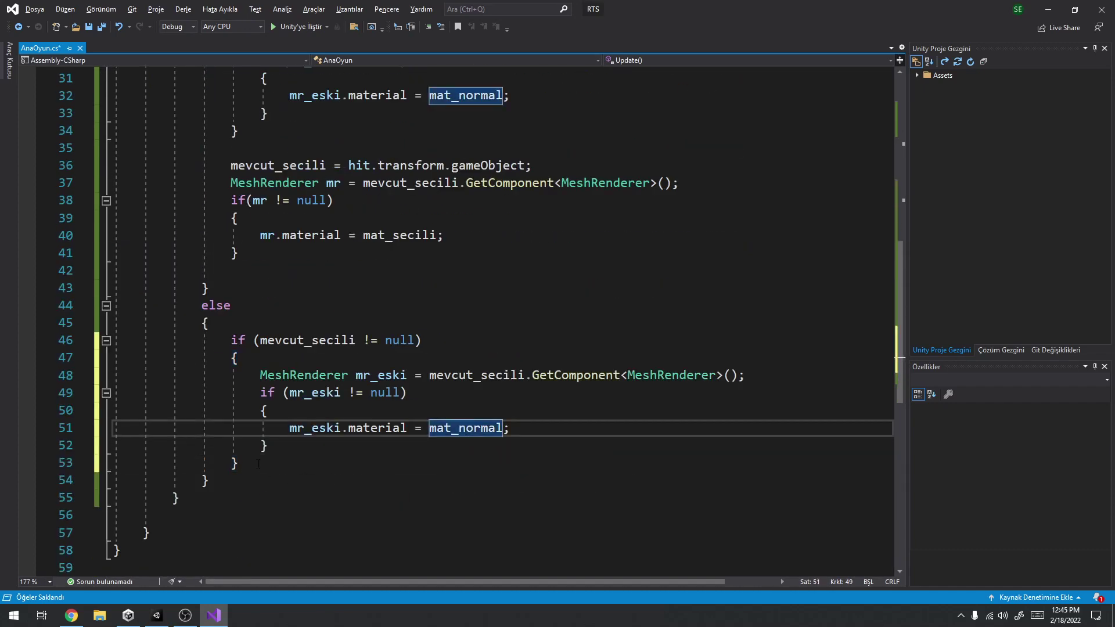
left_click(315, 342)
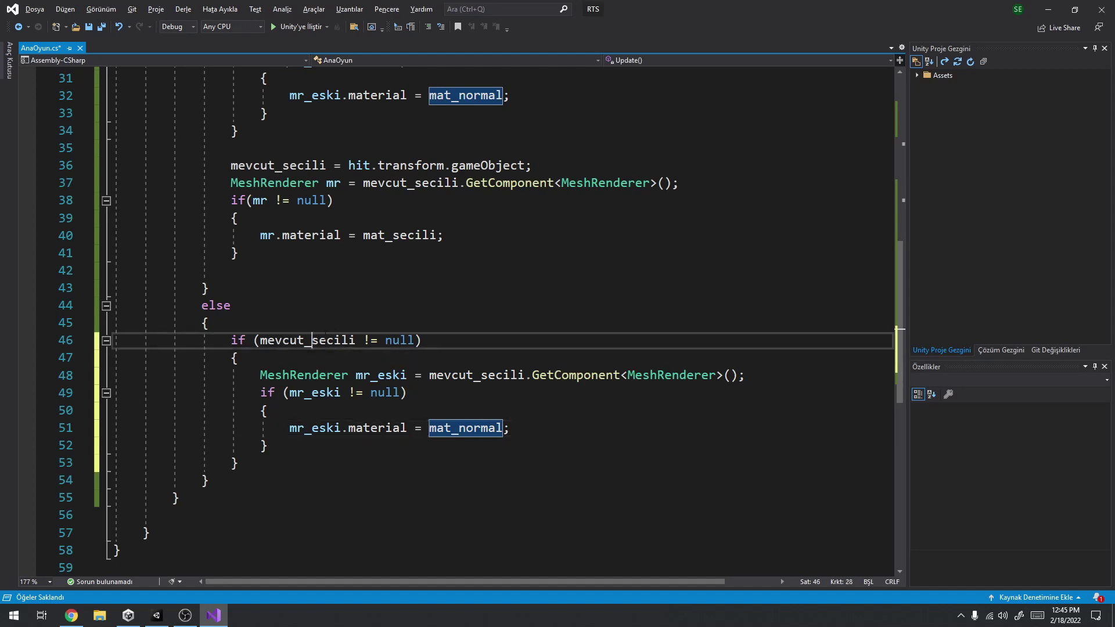
left_click(400, 340)
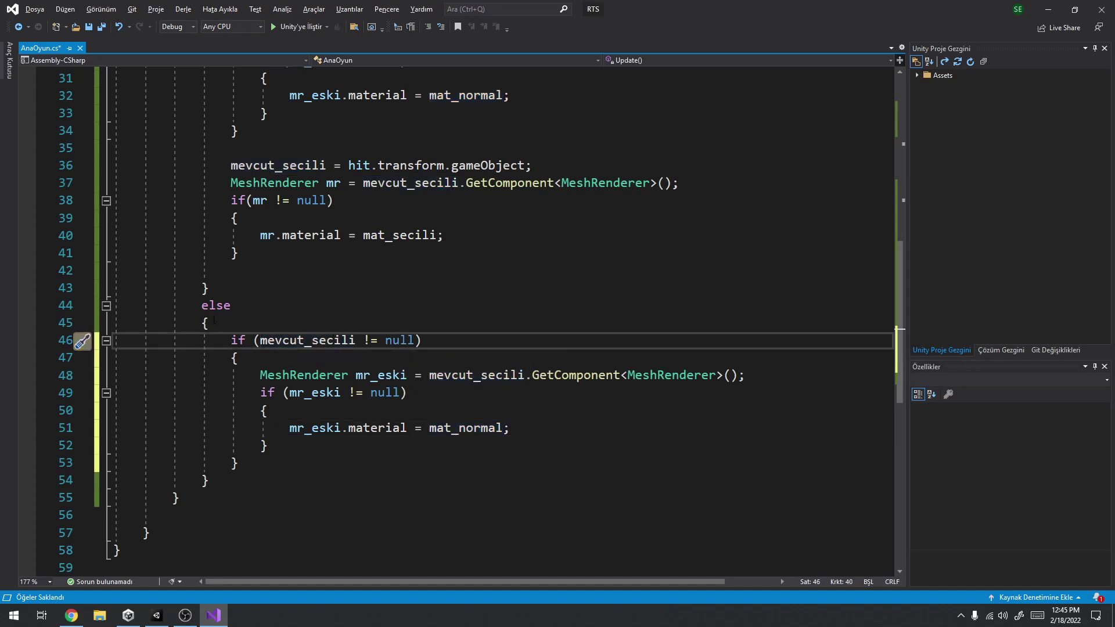
left_click_drag(202, 305, 210, 326)
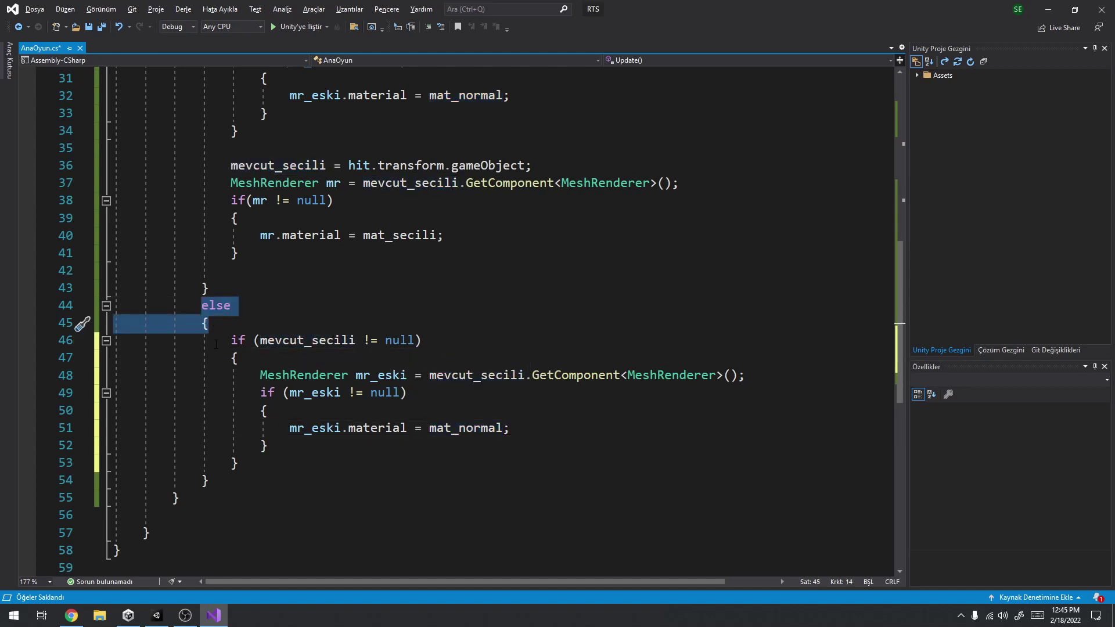
left_click(260, 375)
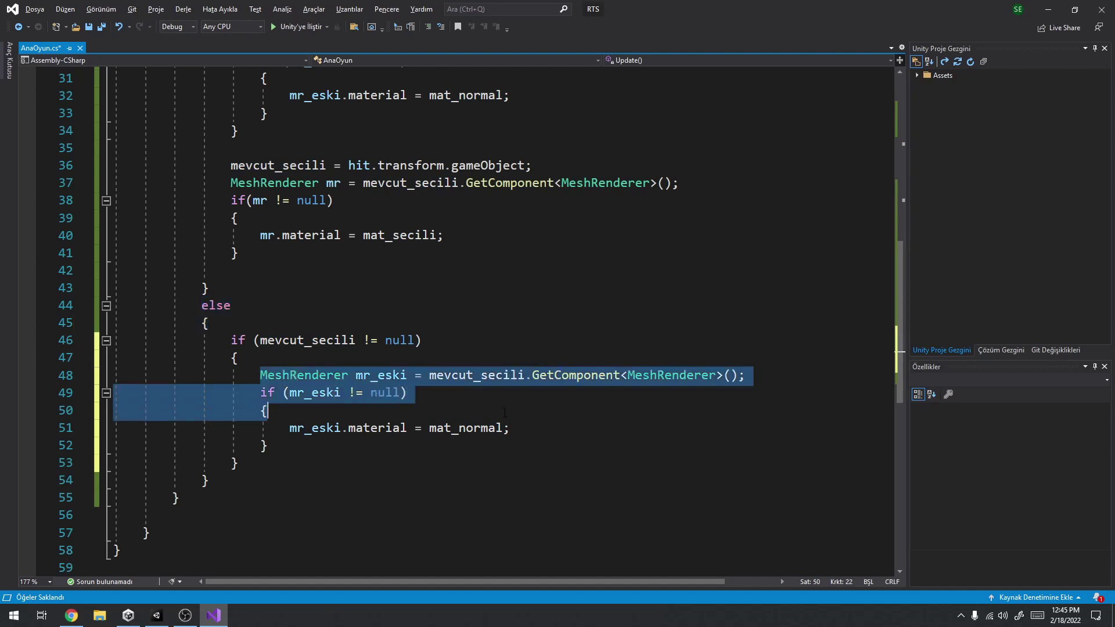
left_click_drag(261, 375, 509, 429)
left_click(286, 445)
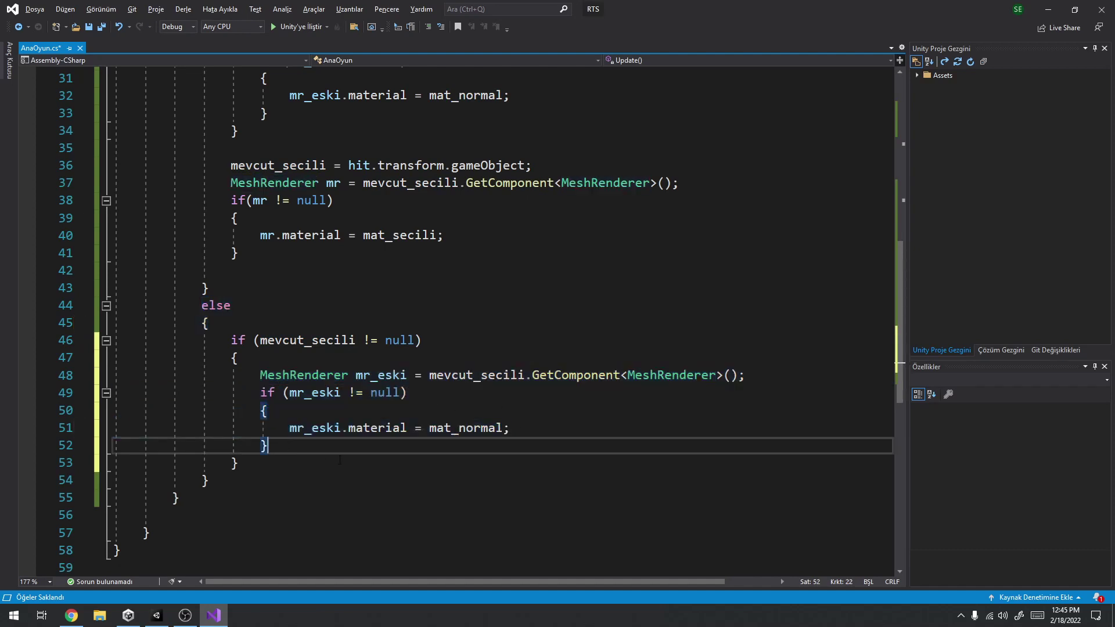
key("Return")
type("mr_eski = null;")
key("ctrl+s")
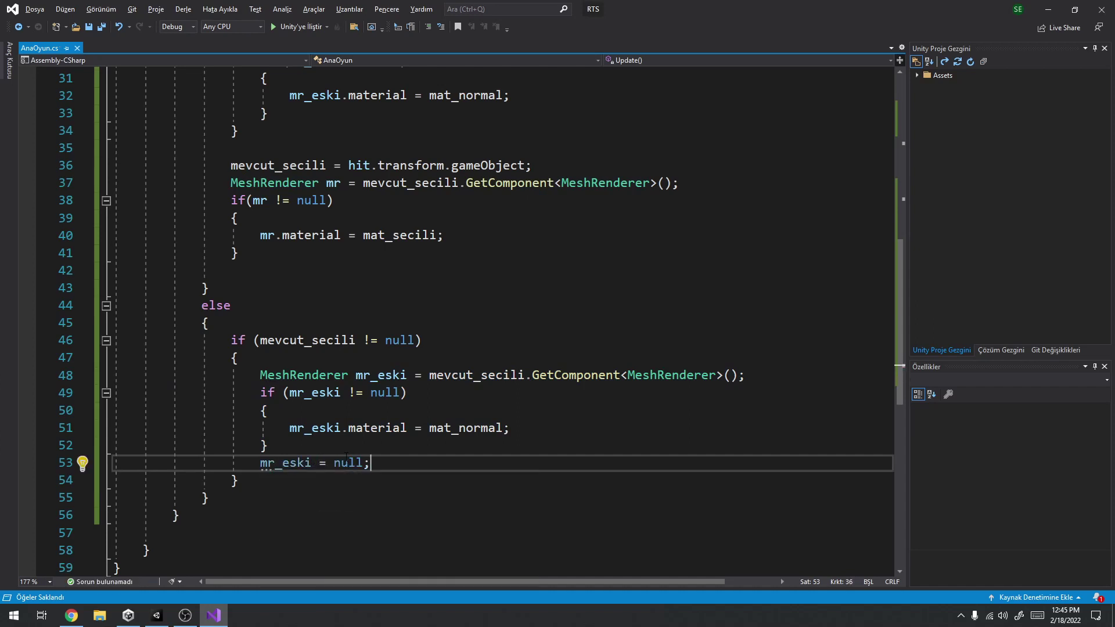
mouse_move(166, 621)
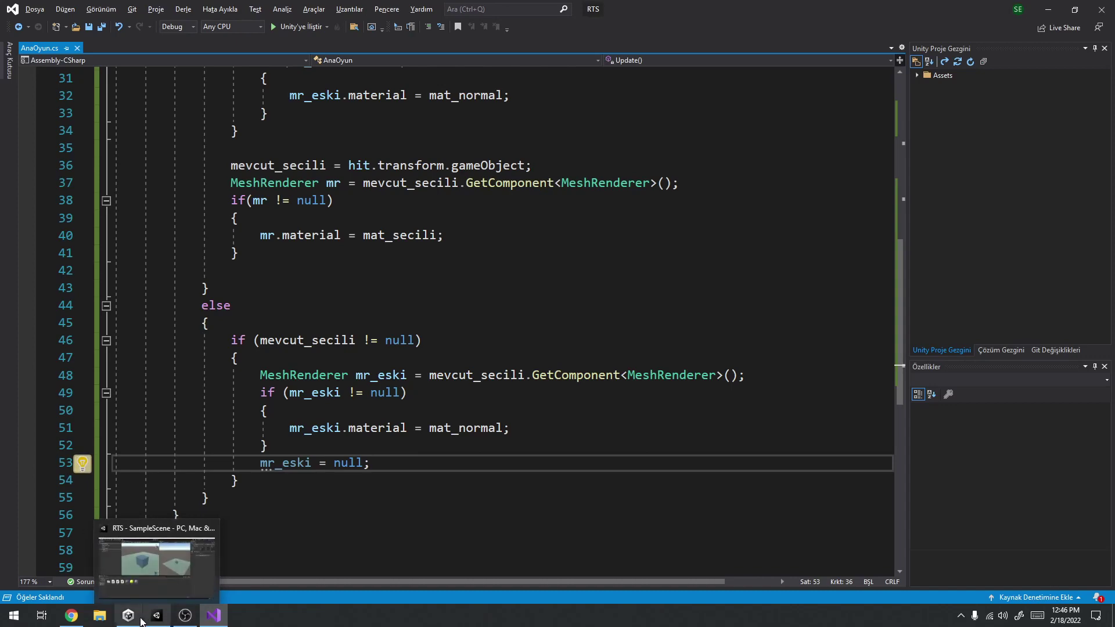
left_click(186, 621)
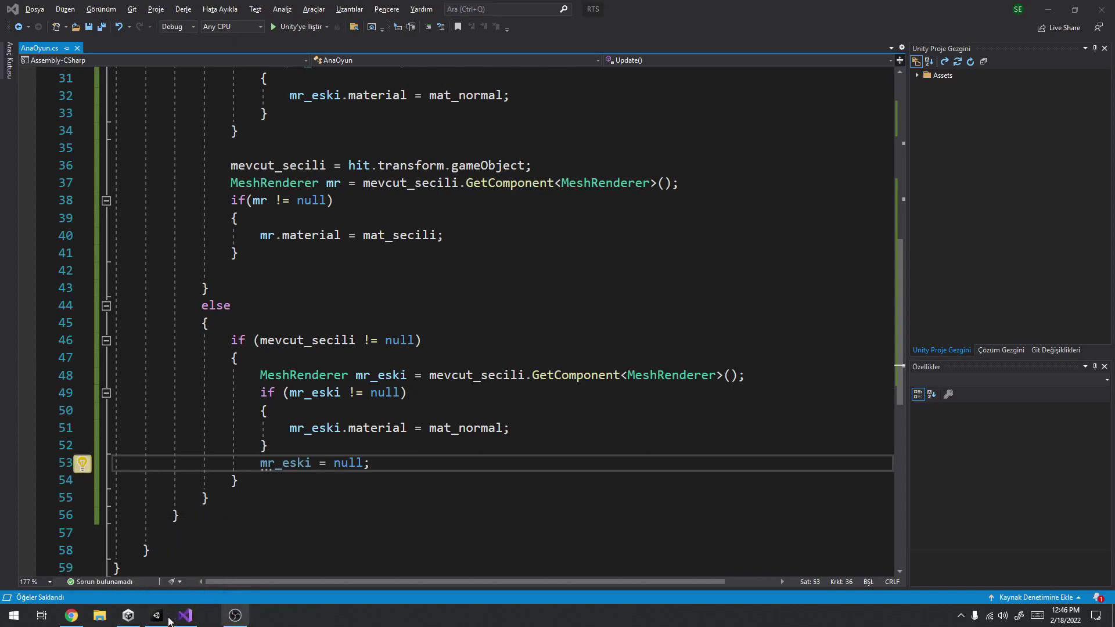
Play the scene, alternately clicking the cube, the small unit and empty ground, then stop playback.
left_click(157, 616)
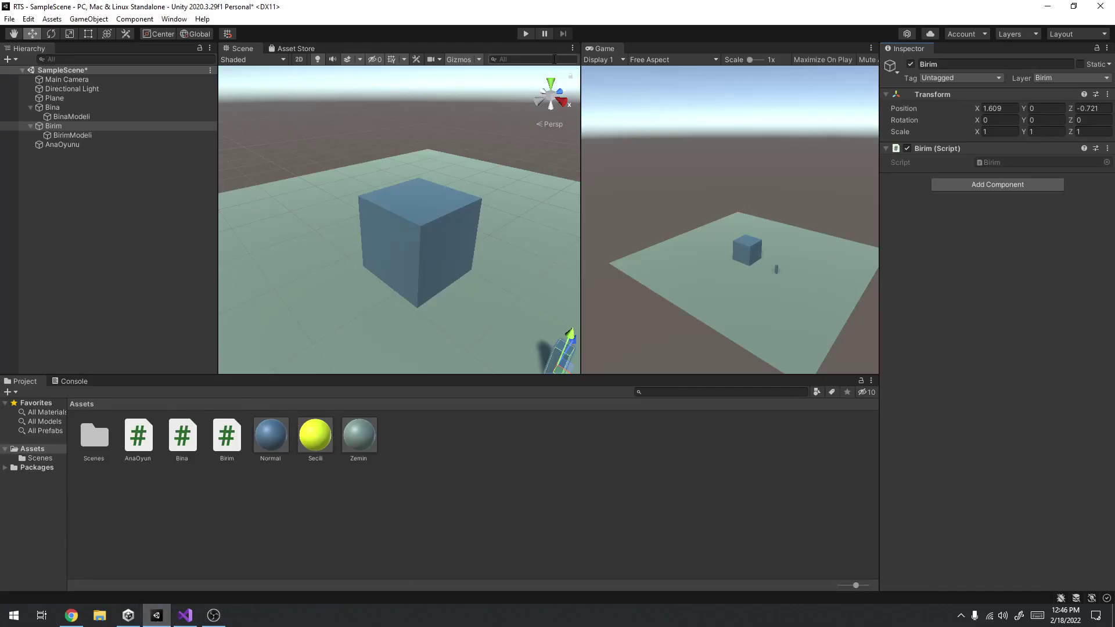
left_click(526, 33)
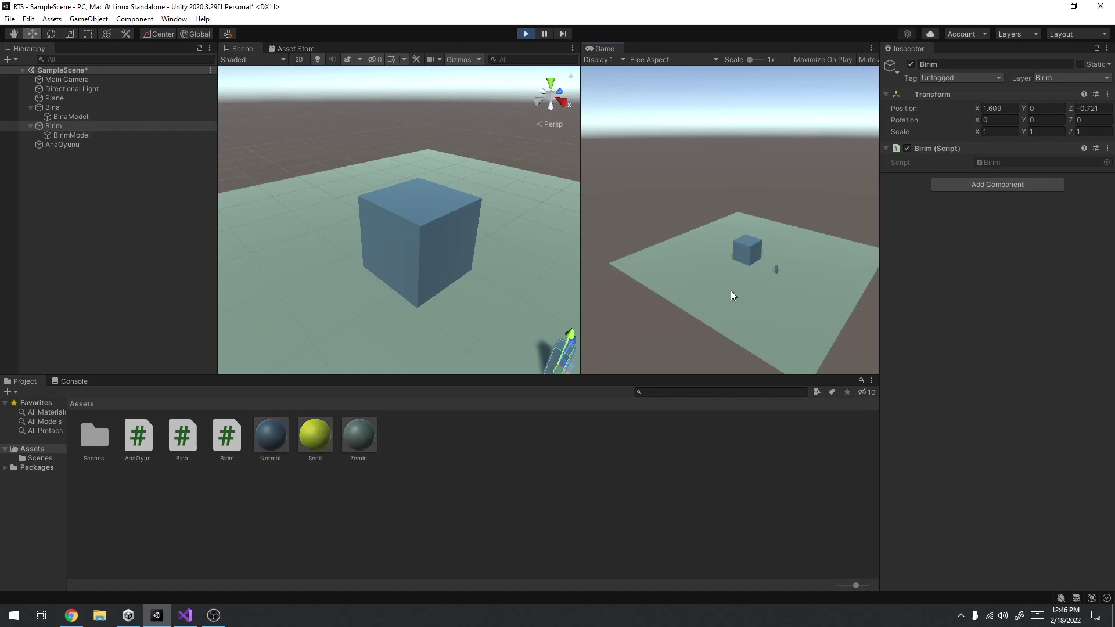
left_click(748, 250)
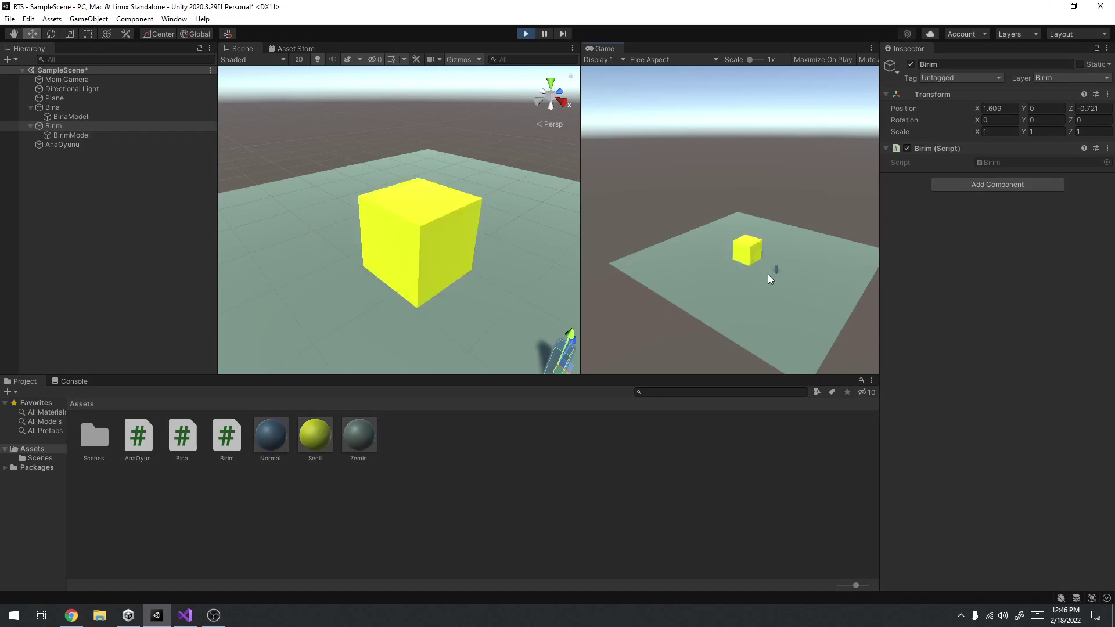
left_click(776, 270)
left_click(770, 284)
left_click(746, 256)
left_click(768, 301)
left_click(779, 270)
left_click(692, 254)
left_click(744, 253)
left_click(777, 269)
left_click(727, 256)
left_click(738, 255)
left_click(685, 244)
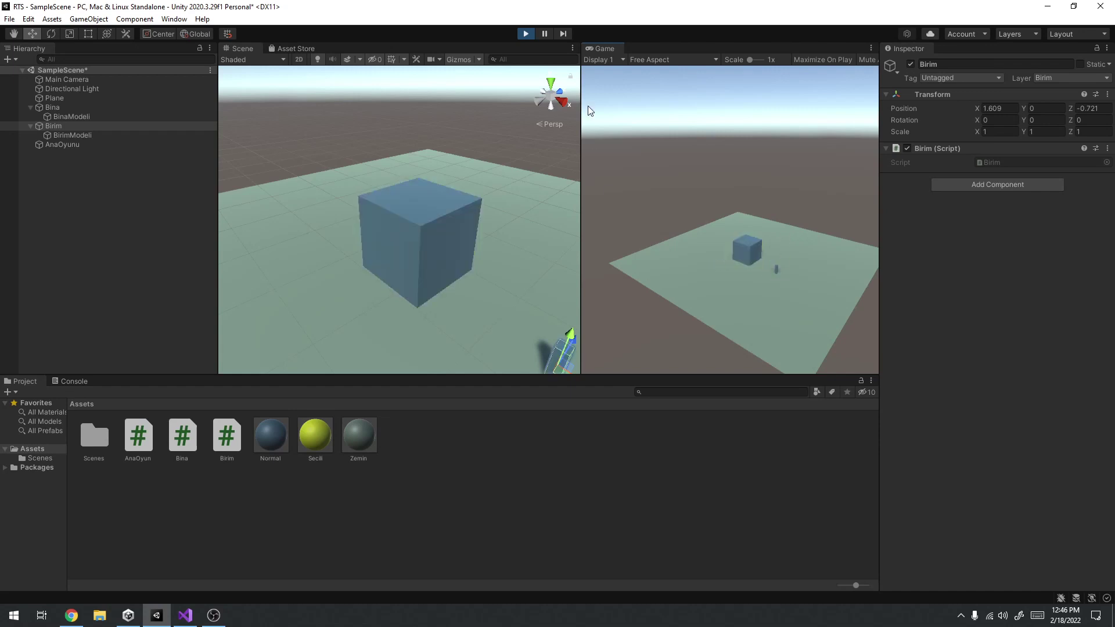
left_click(533, 34)
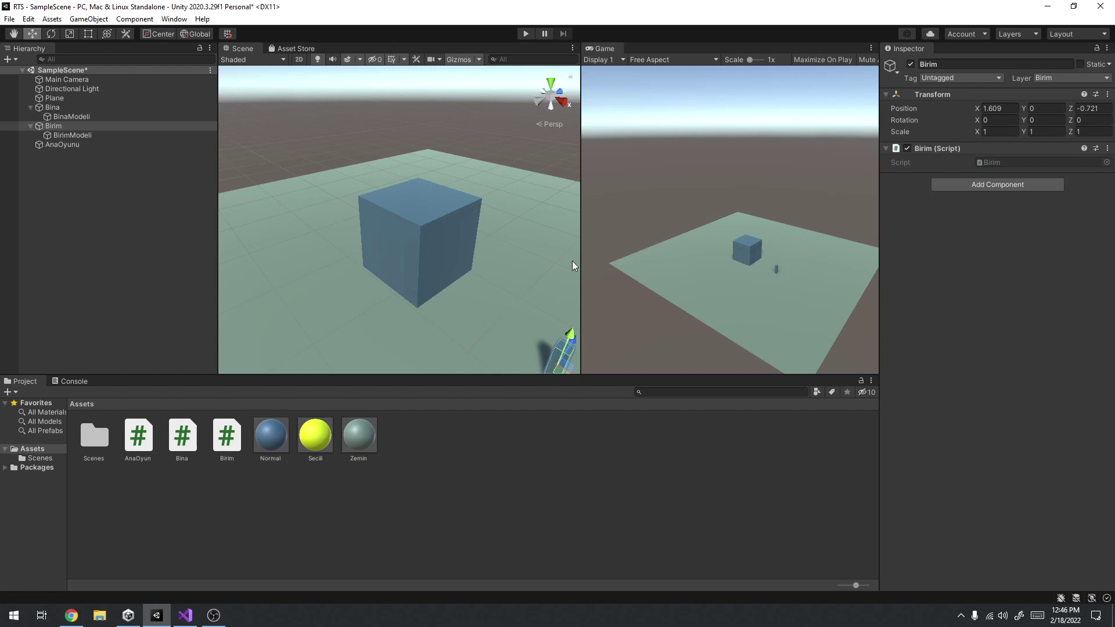
Drag the Scene/Game splitter left and the Scene/Project splitter down to enlarge the views.
left_click(722, 270)
left_click_drag(581, 272, 555, 273)
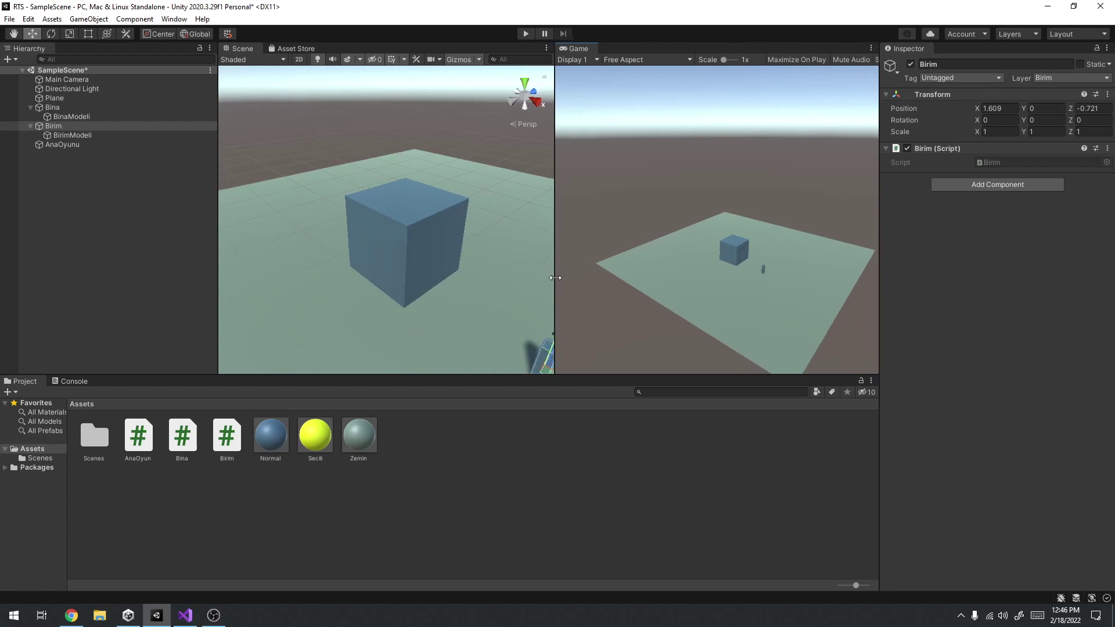
mouse_move(540, 375)
left_mouse_down()
mouse_move(539, 411)
mouse_move(533, 399)
left_mouse_up()
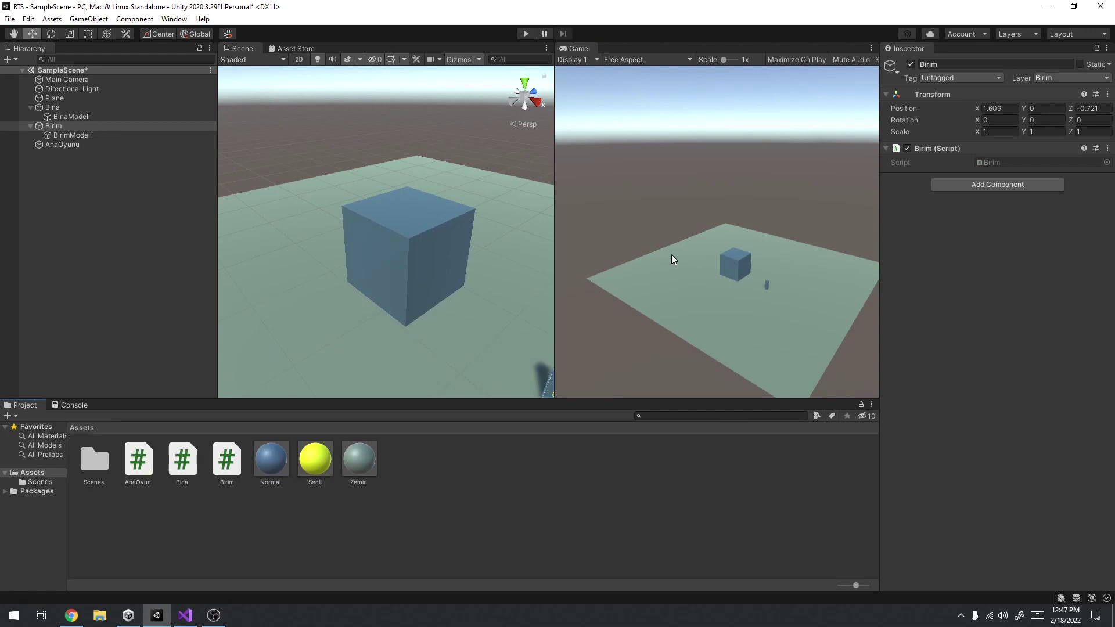
Add a missing semicolon in the code editor and return to Unity.
left_click(180, 619)
type(";")
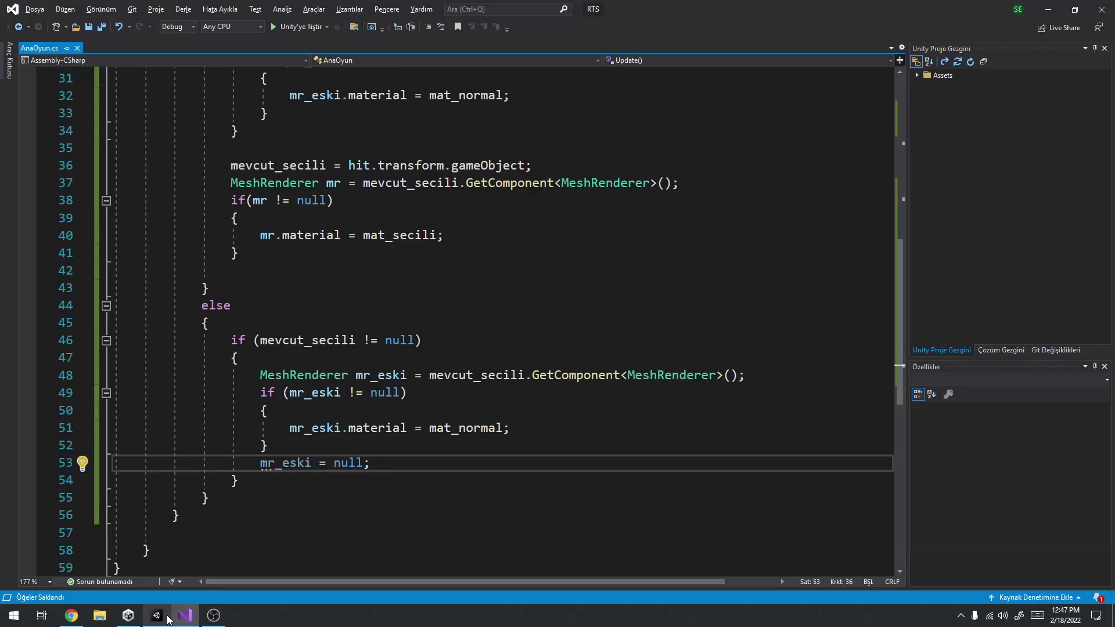
left_click(166, 619)
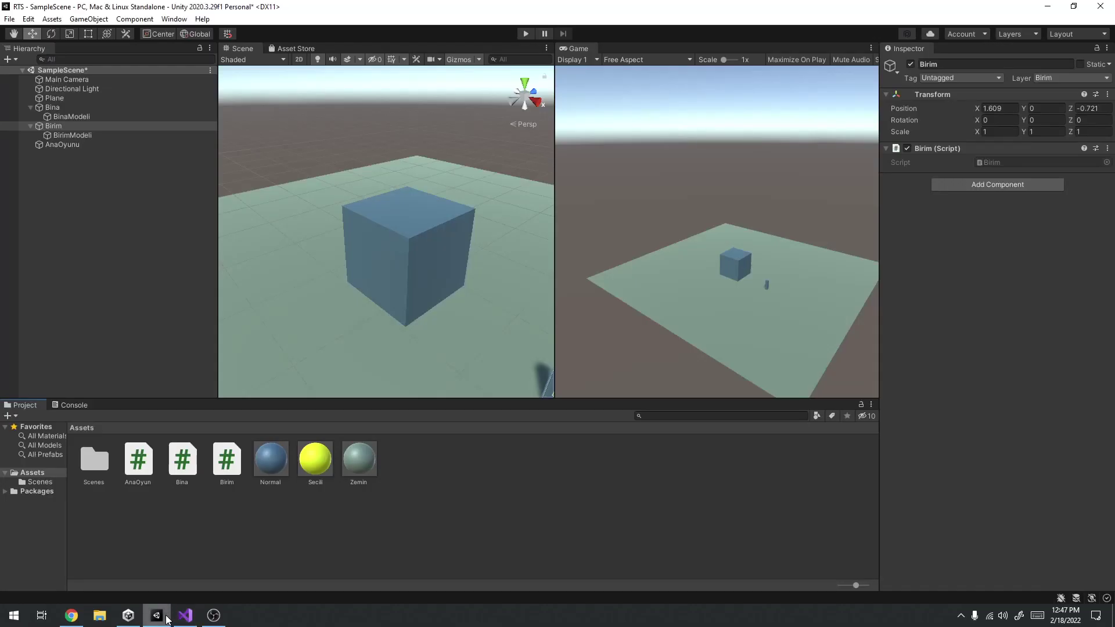
Check the layers of Plane, Bina and Birim, then open the Birim script from the Project panel.
mouse_move(186, 617)
left_click(471, 313)
right_click_drag(497, 337, 543, 342)
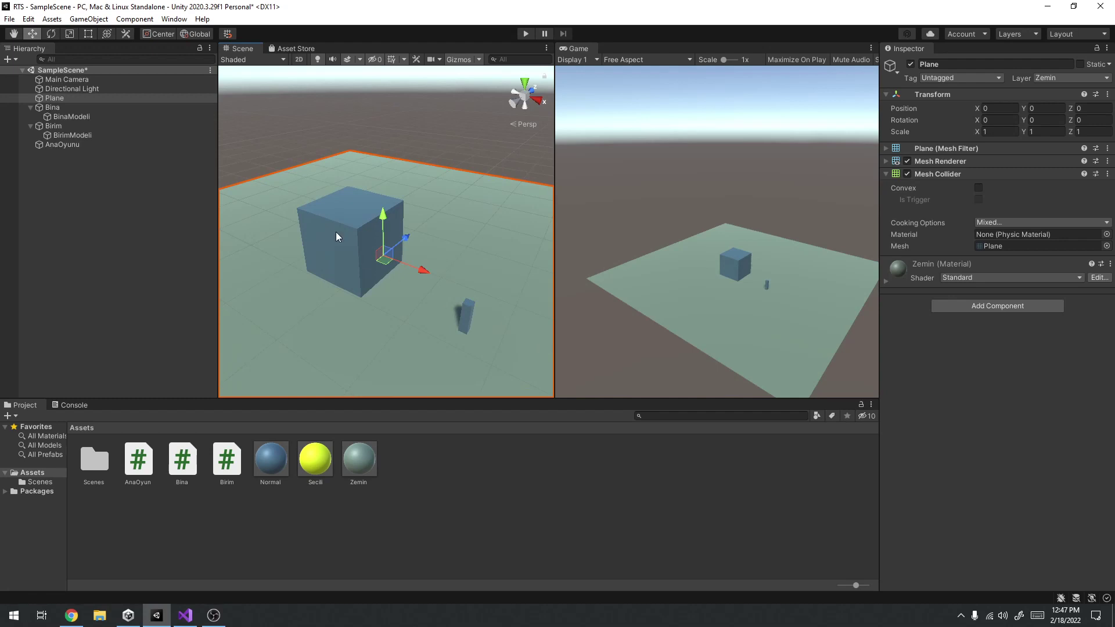
left_click(74, 117)
left_click(65, 107)
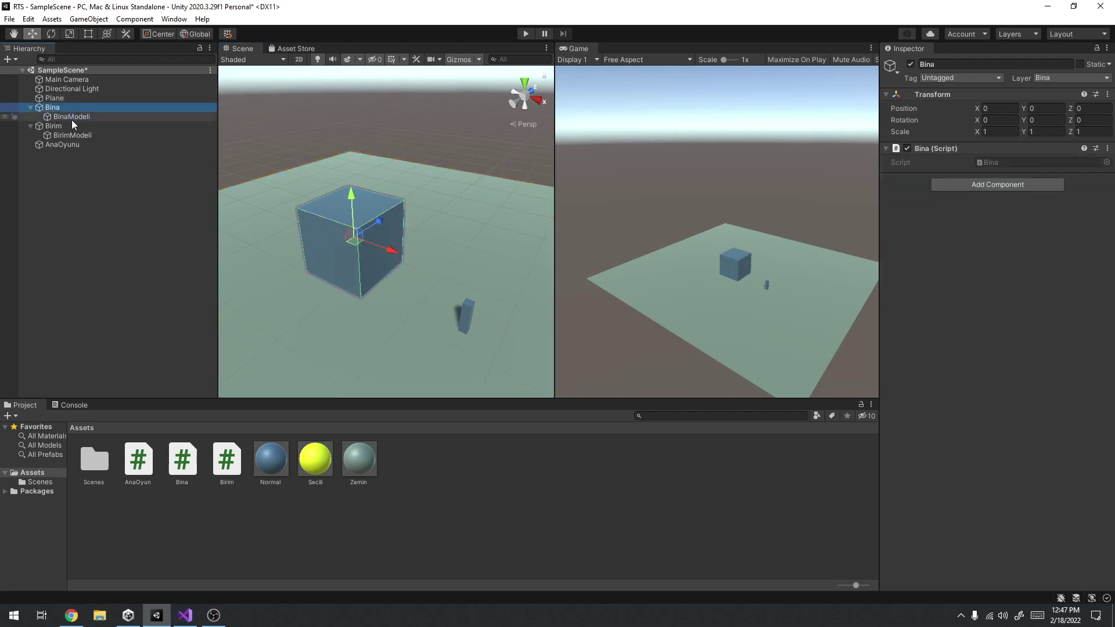
left_click(72, 133)
left_click(72, 127)
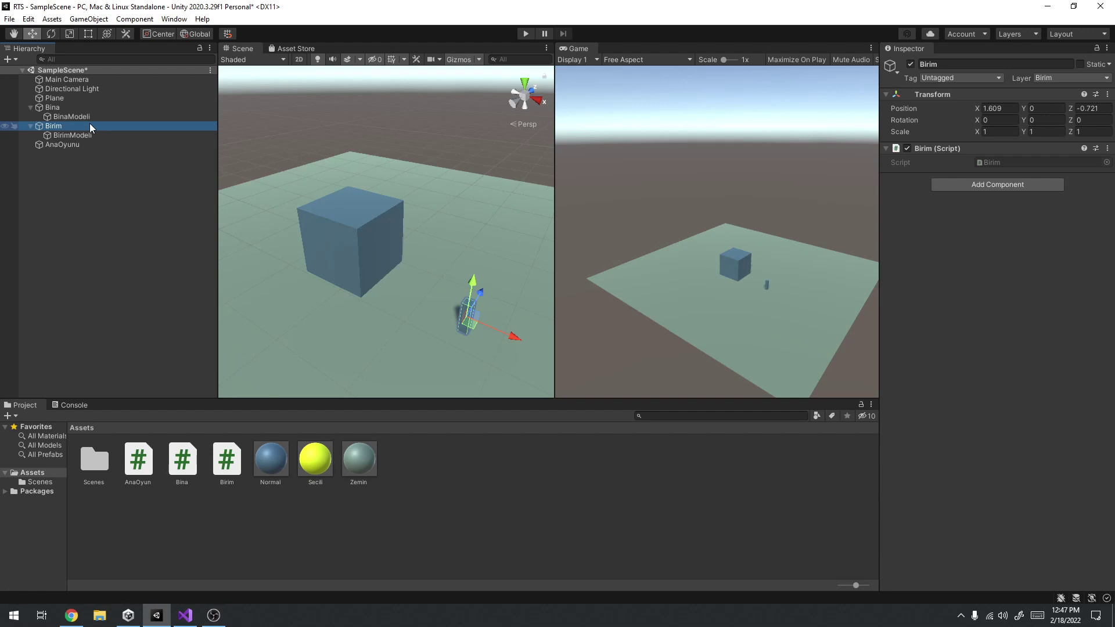
left_click(341, 541)
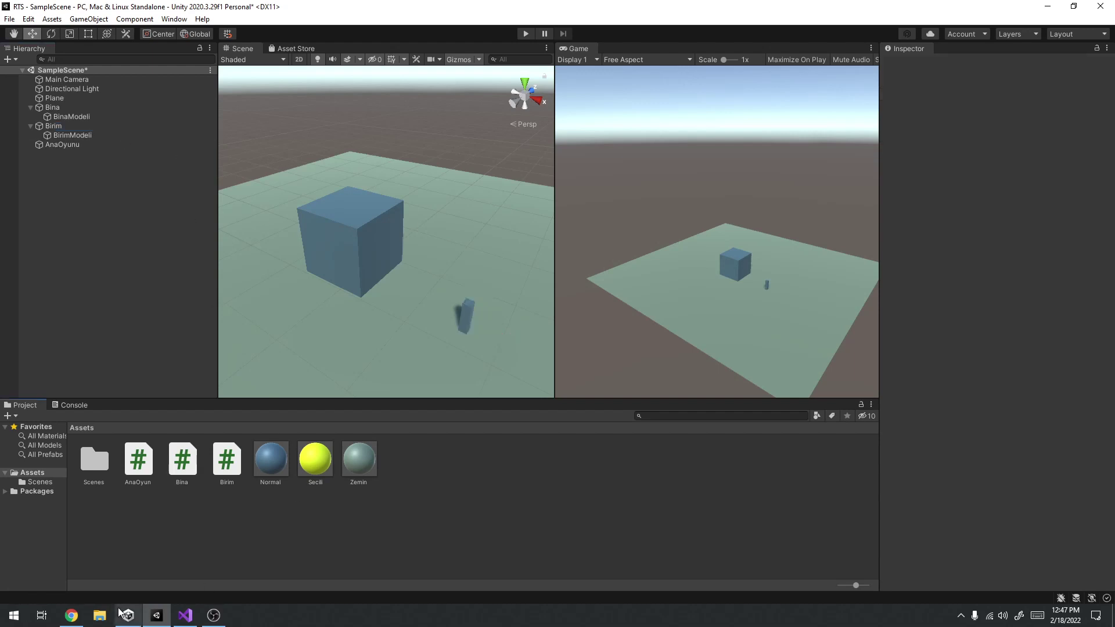
double_click(220, 459)
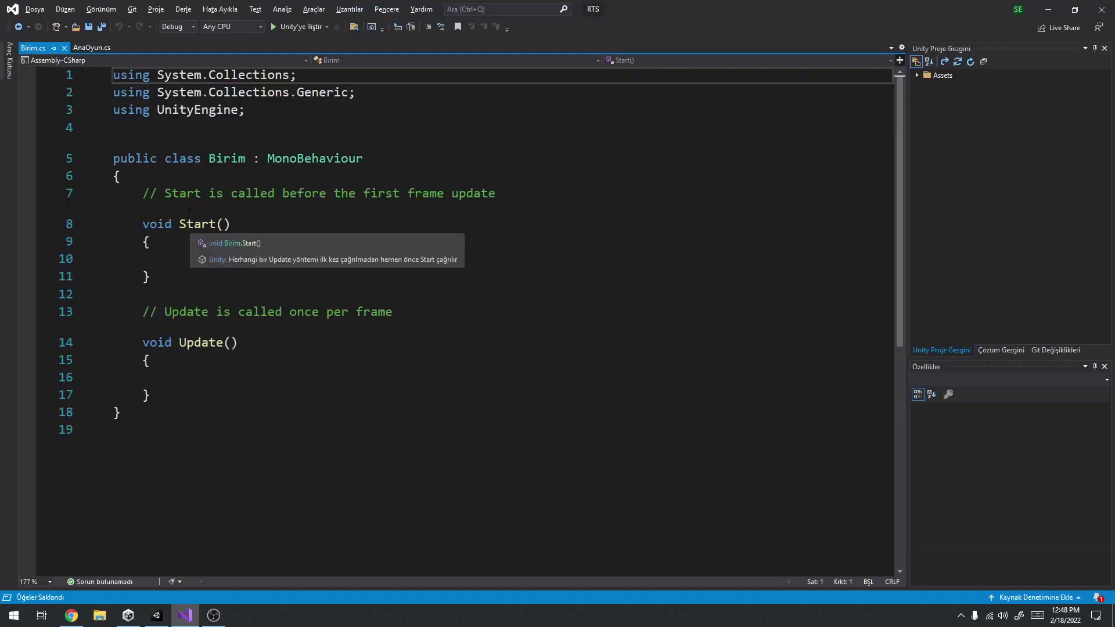
Declare public float can; at the top of the Birim class body.
left_click(181, 177)
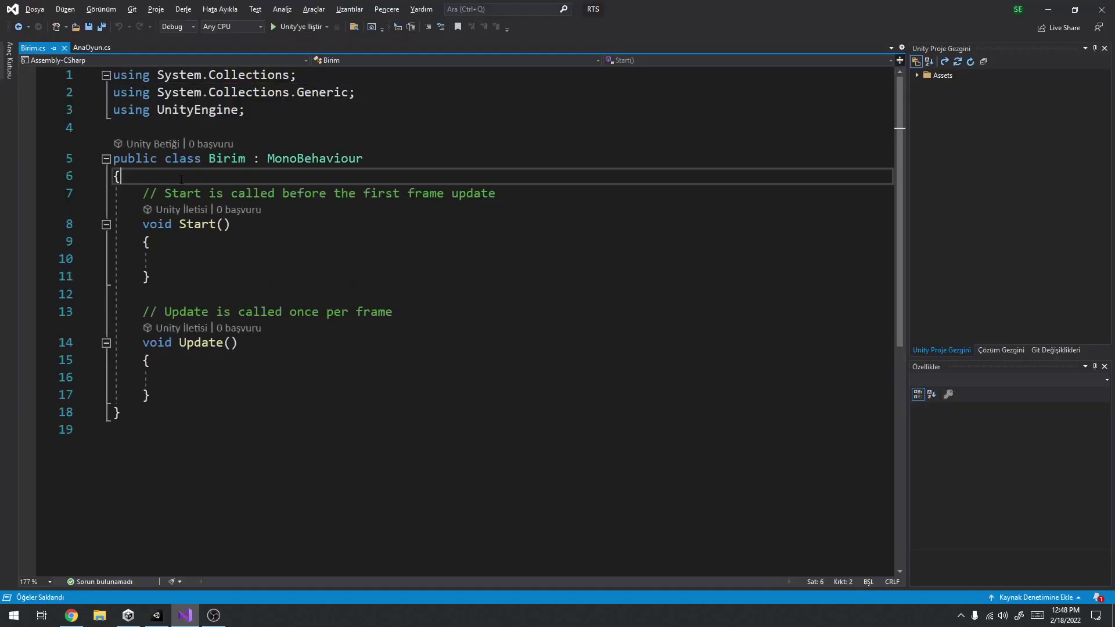
key("Return")
type("public ")
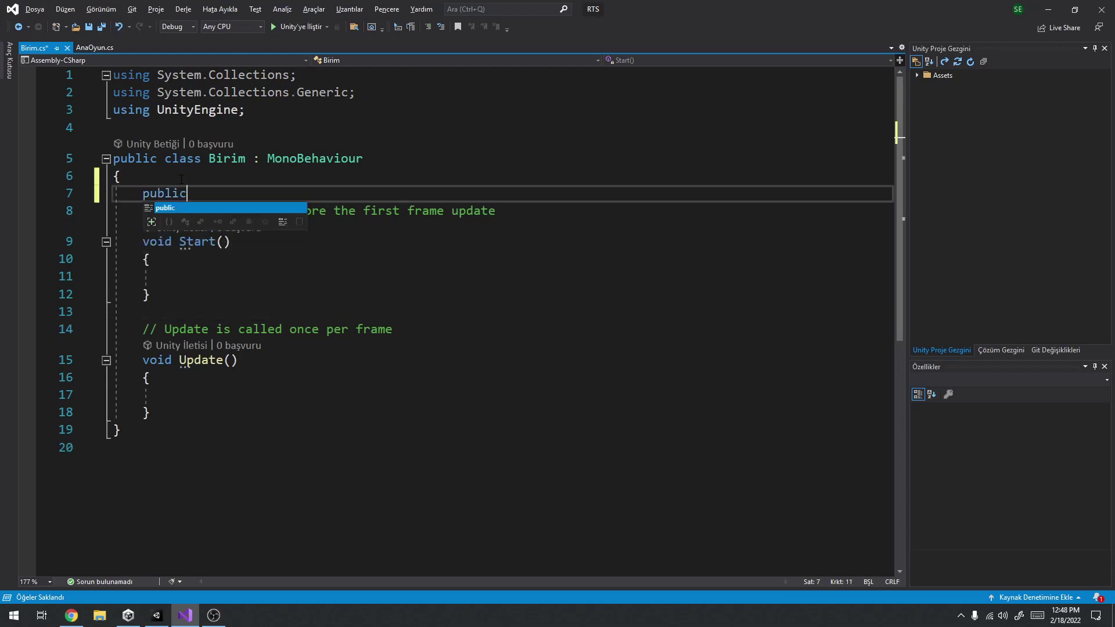
type("can;")
key("ctrl+z")
key("Return")
left_click(181, 193)
key("Right")
type("f")
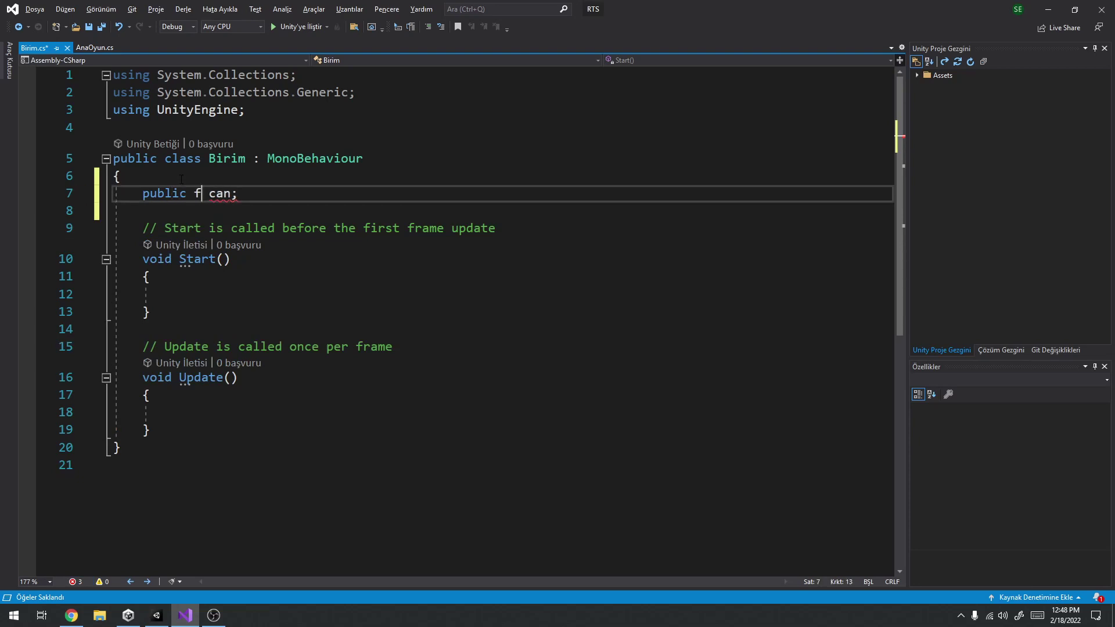
type("loat")
key("Escape")
key("Down")
Add public float saldiri; below the can field and save Birim.cs.
type("public ")
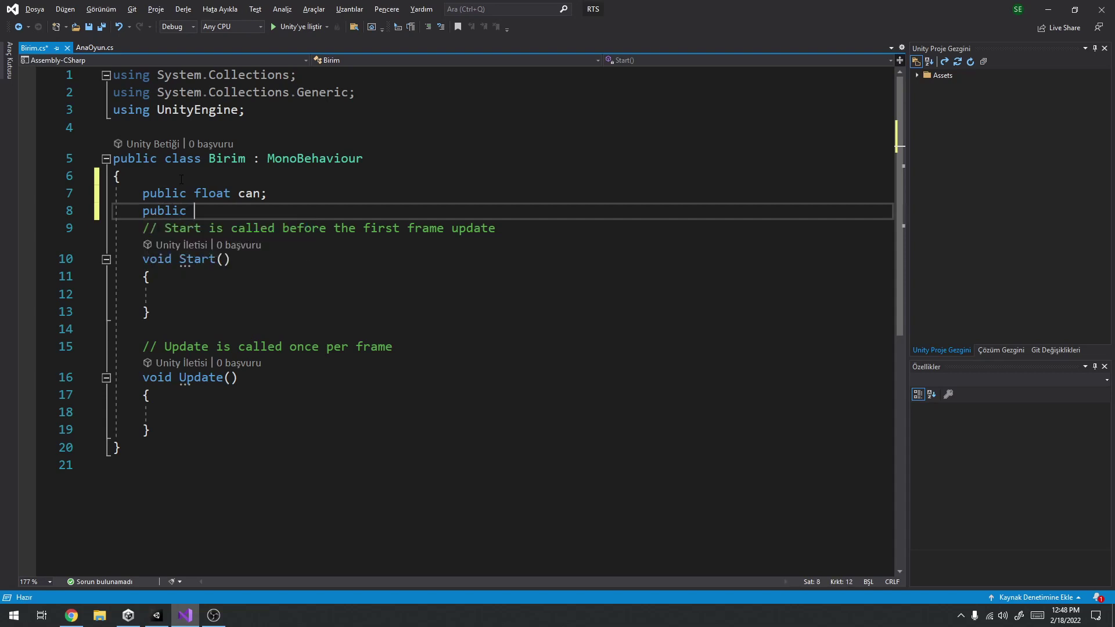
type("float ")
type("saldiri")
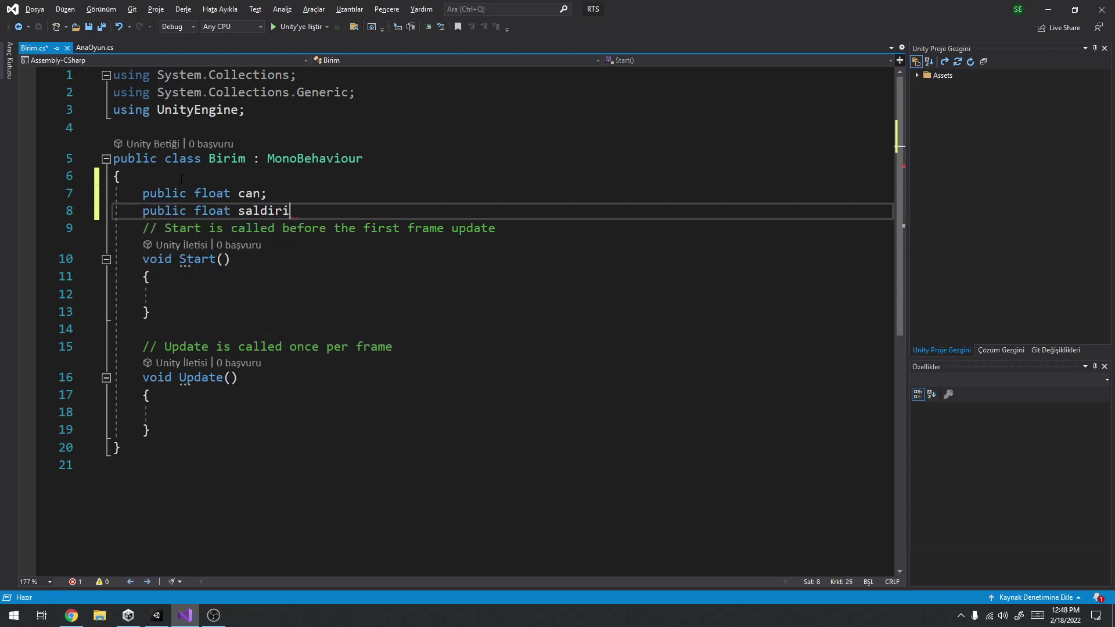
type("{")
key("Return")
key("ctrl+z")
type(";")
key("Return")
key("ctrl+s")
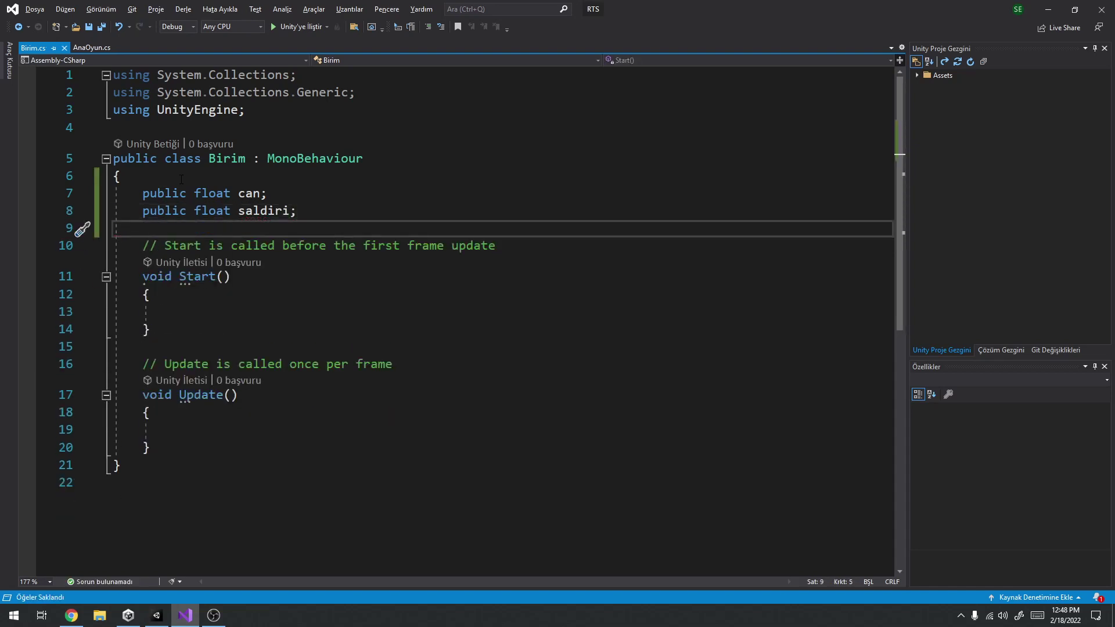
Add the directive using UnityEditor.AI; below the existing using lines.
left_click(244, 128)
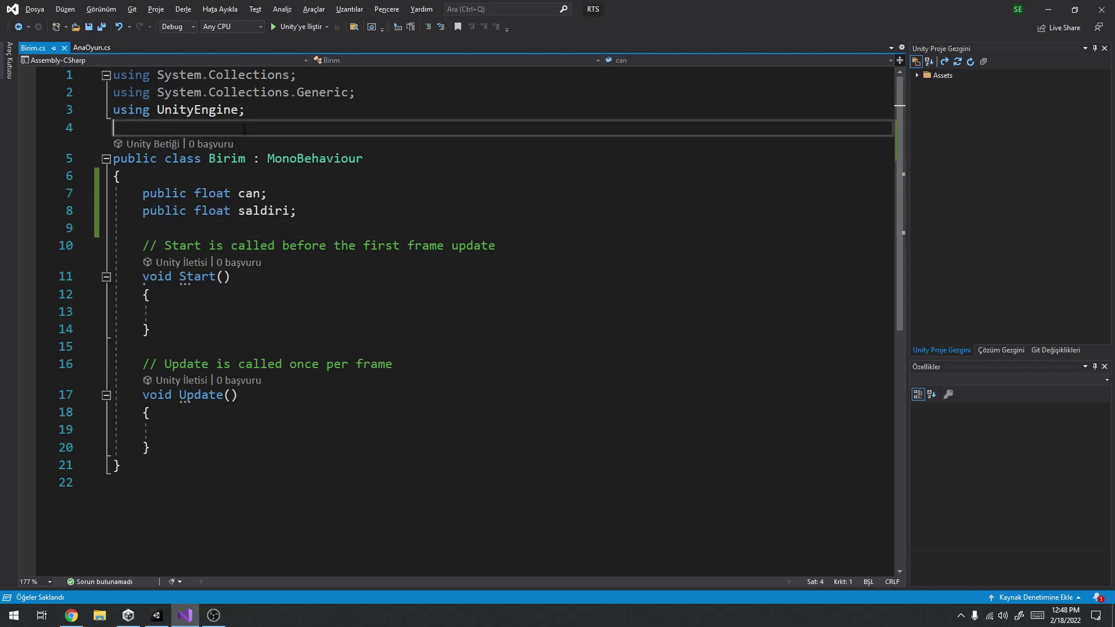
key("Return")
key("Up")
type("usi")
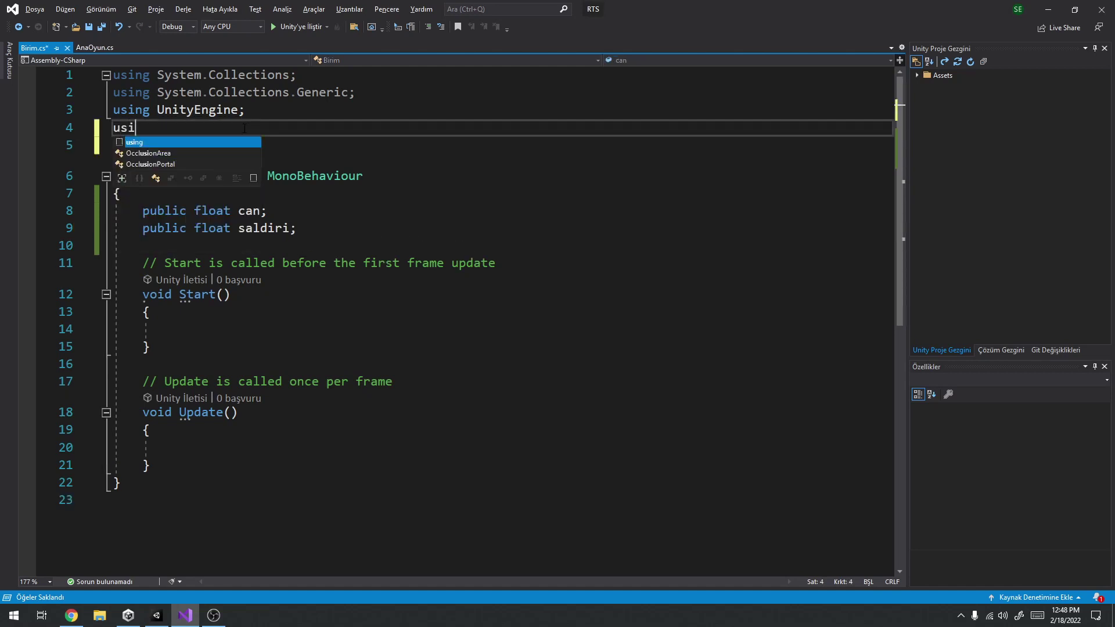
type("ng Uni")
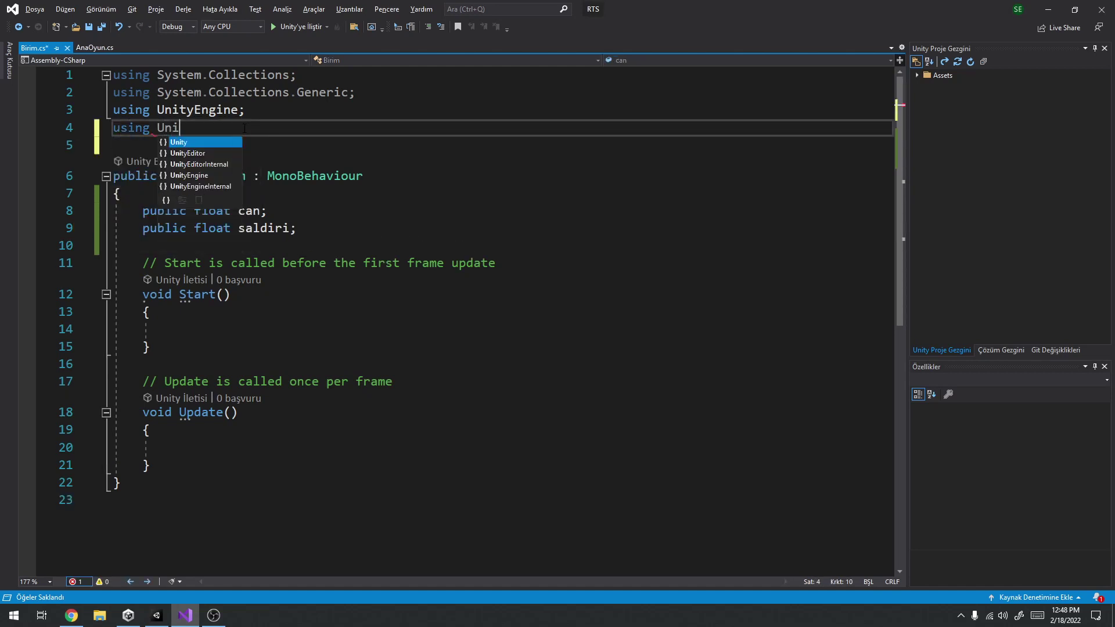
type("tyEditor.")
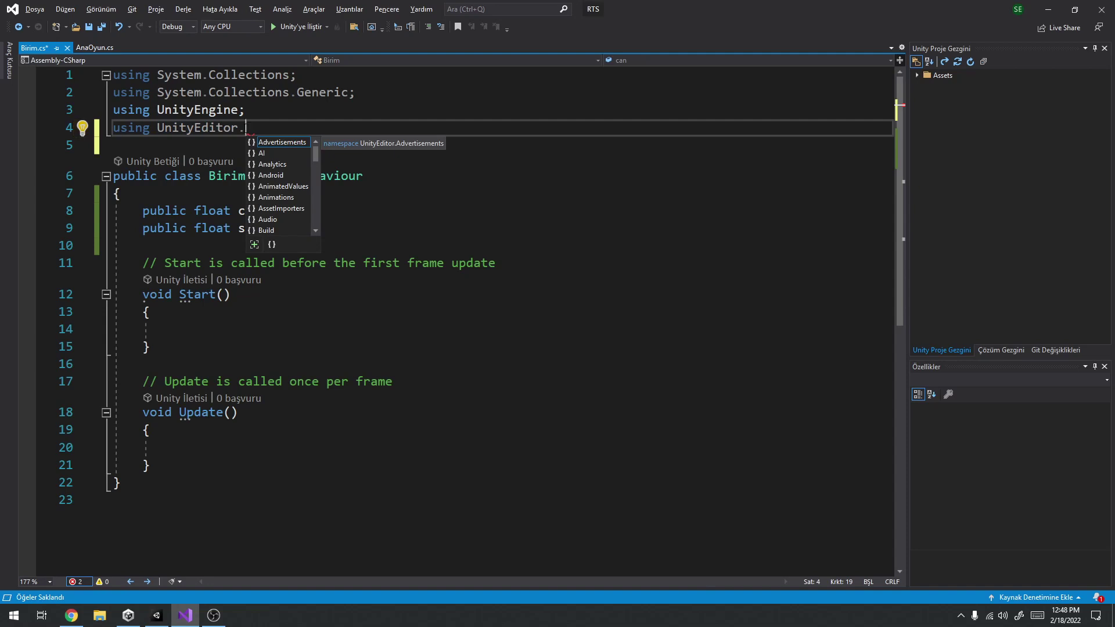
type("AI")
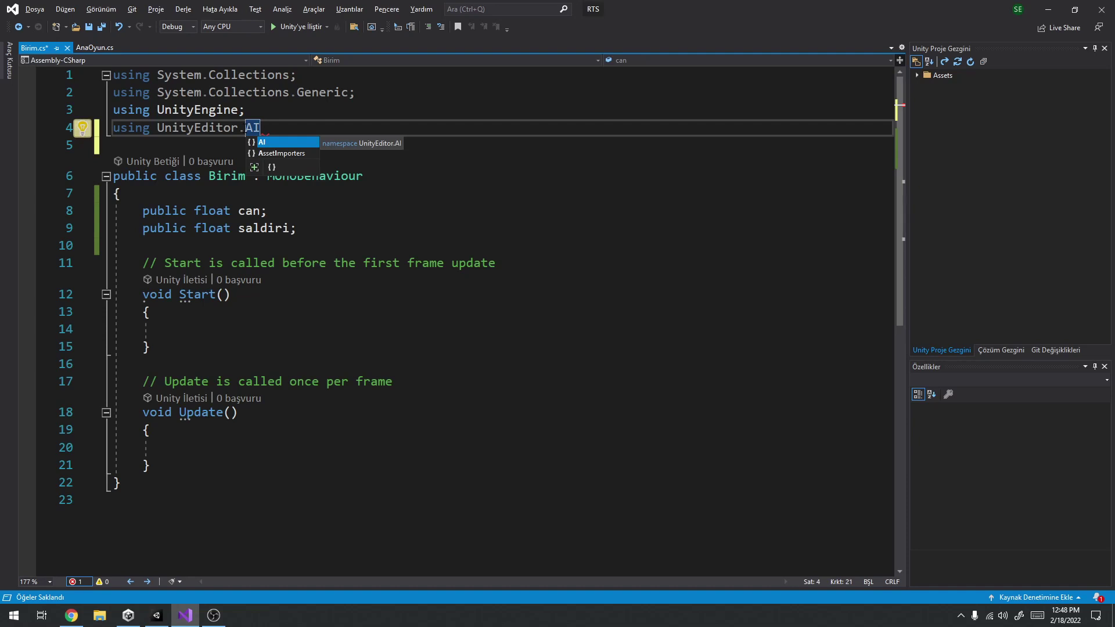
type(";")
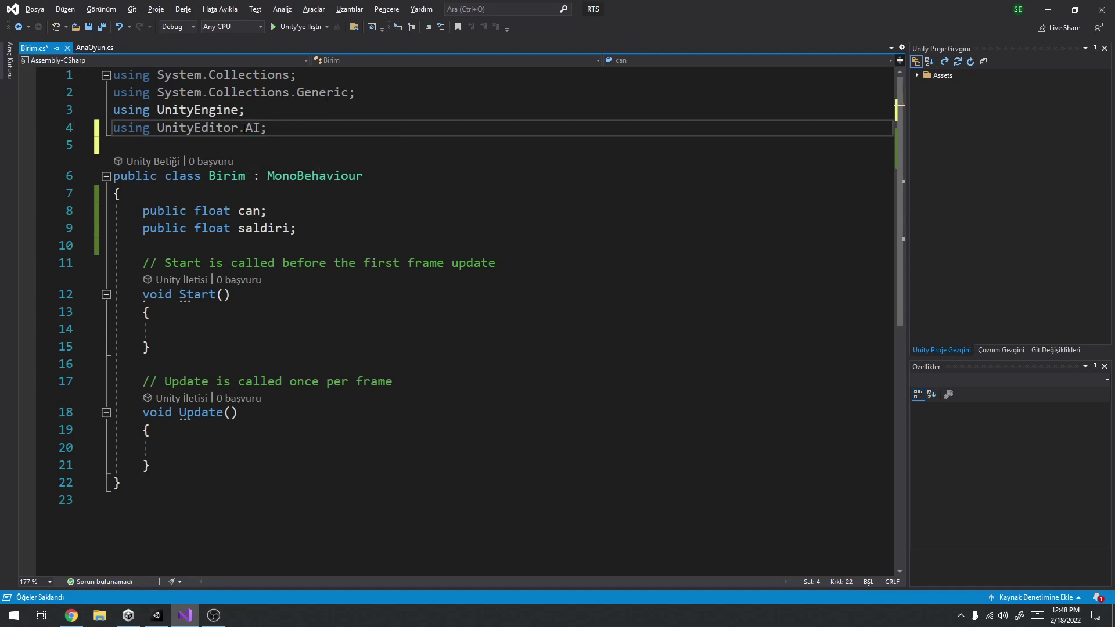
key("Left")
key("Left")
Begin a private field at the top of Birim's class and change the using to UnityEngine.AI.
left_click(210, 192)
key("Return")
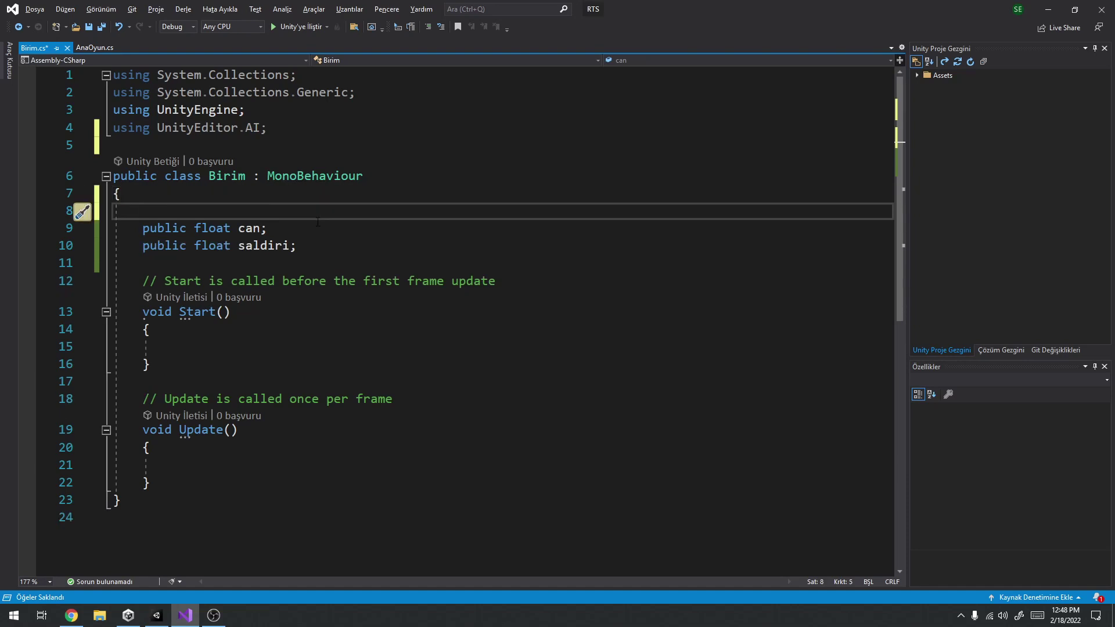
type("private,")
key("BackSpace")
type("Na")
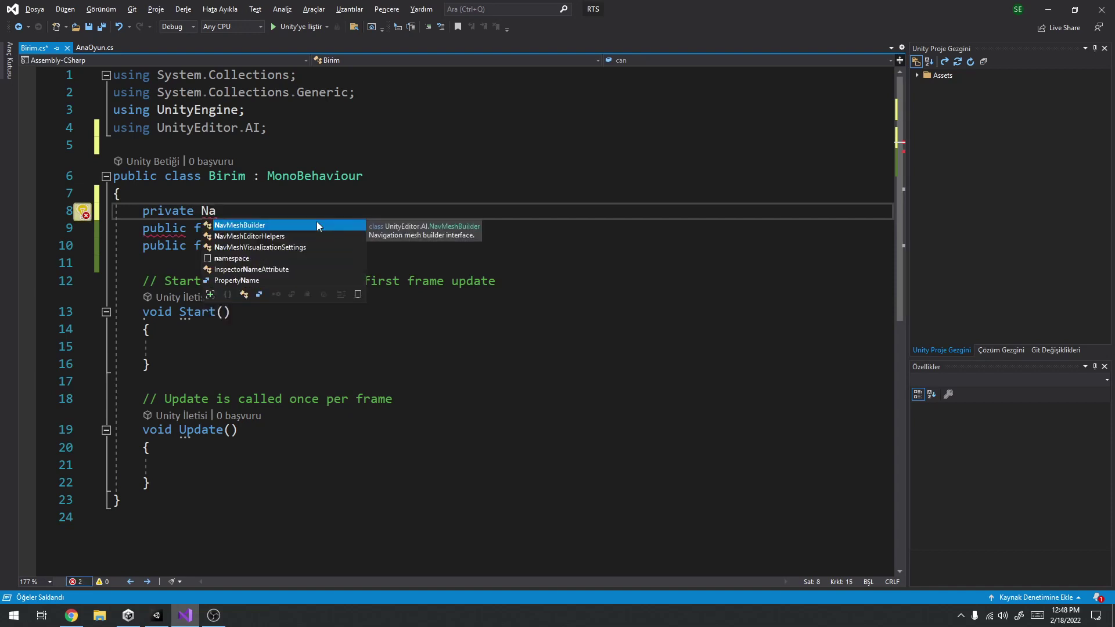
double_click(229, 128)
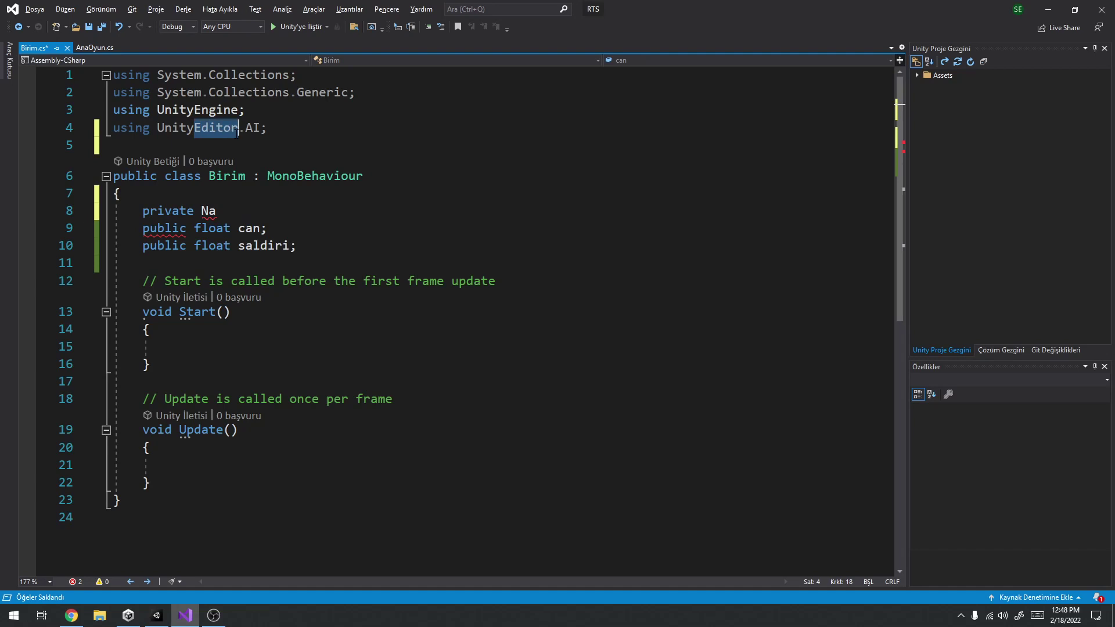
type("Engine")
key("ctrl+s")
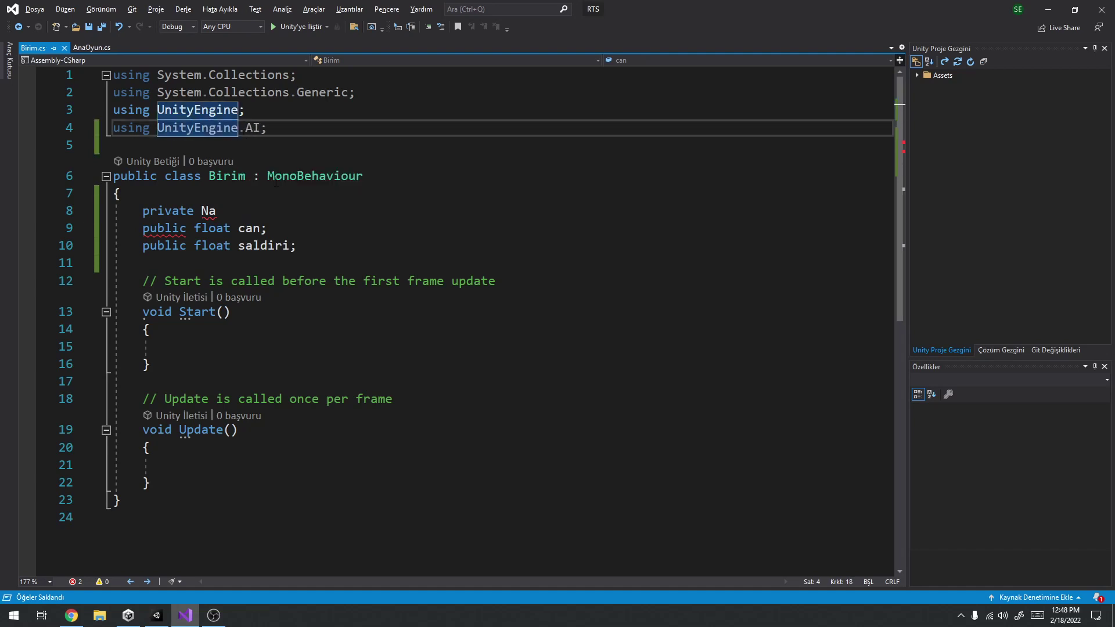
Complete the field as private NavMeshAgent agent; and save the script.
left_click(244, 212)
key("ctrl+space")
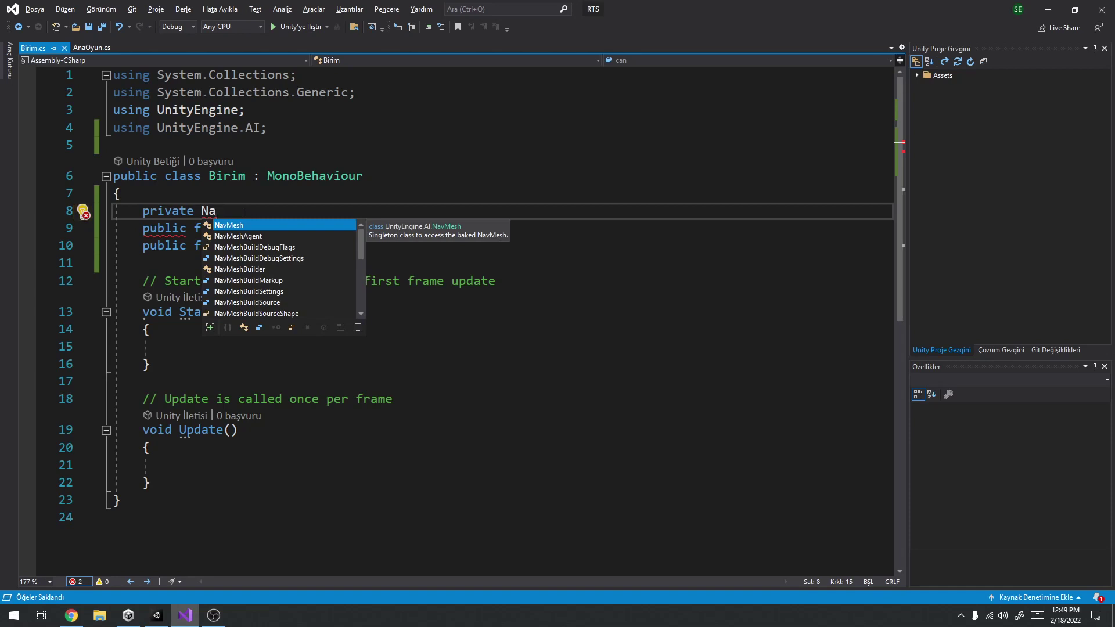
key("Down")
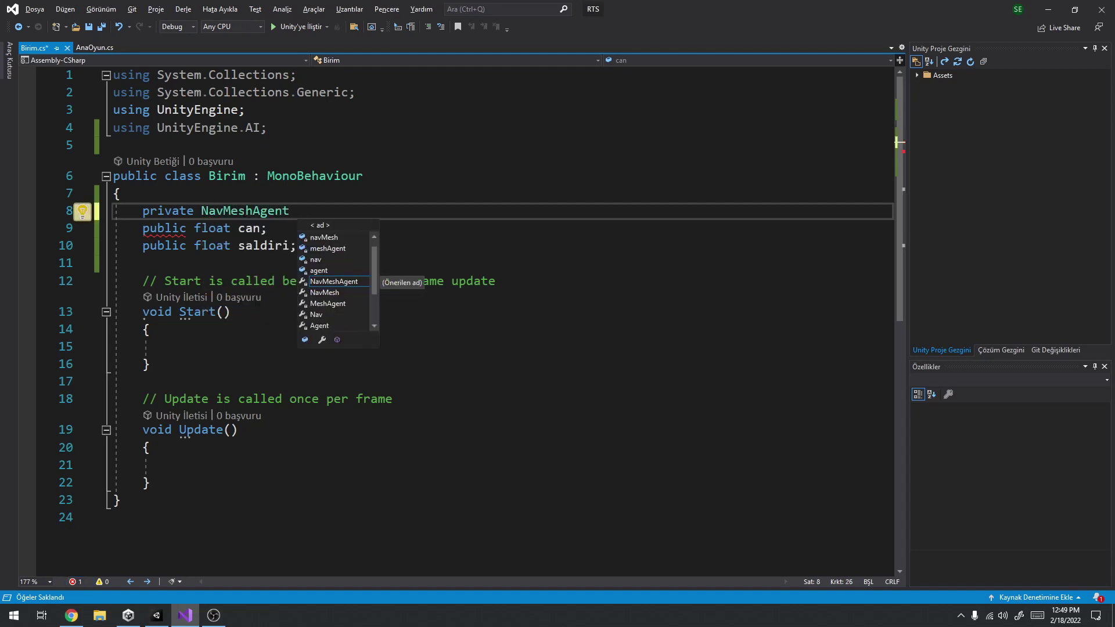
type("agent")
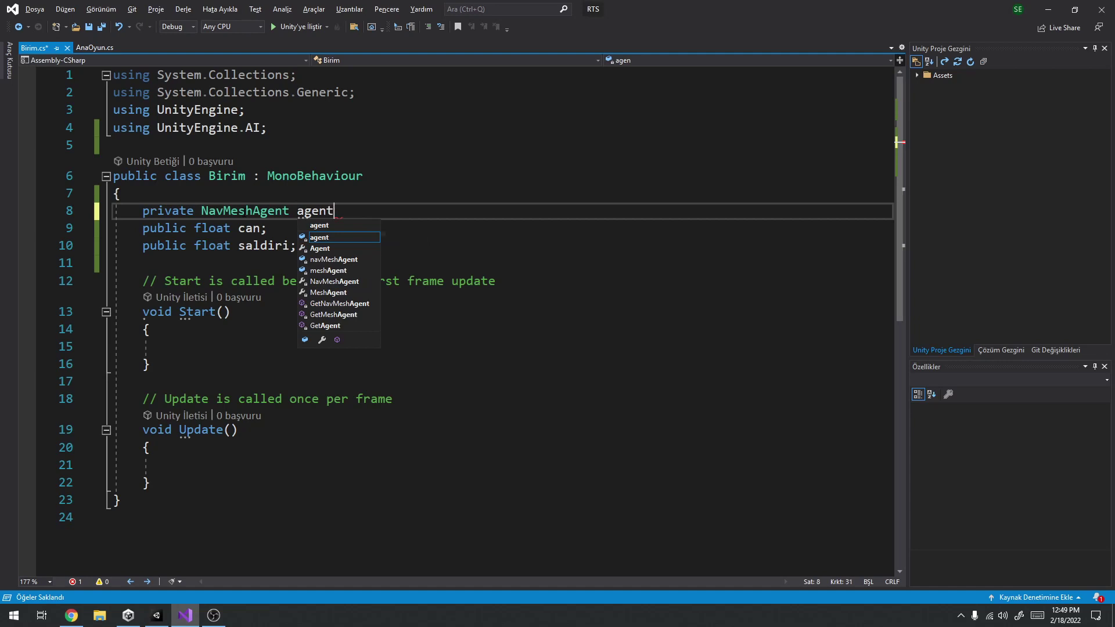
key("Return")
key("ctrl+z")
type(";")
key("Return")
key("ctrl+s")
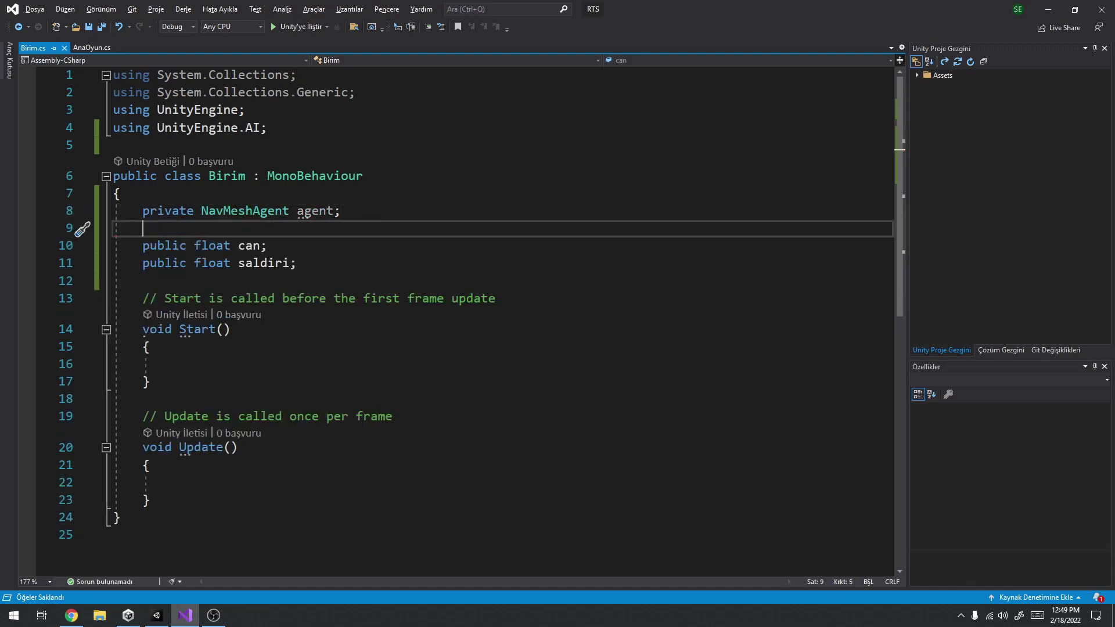
Assign agent = GetComponent<NavMeshAgent>(); inside the Start method.
double_click(174, 213)
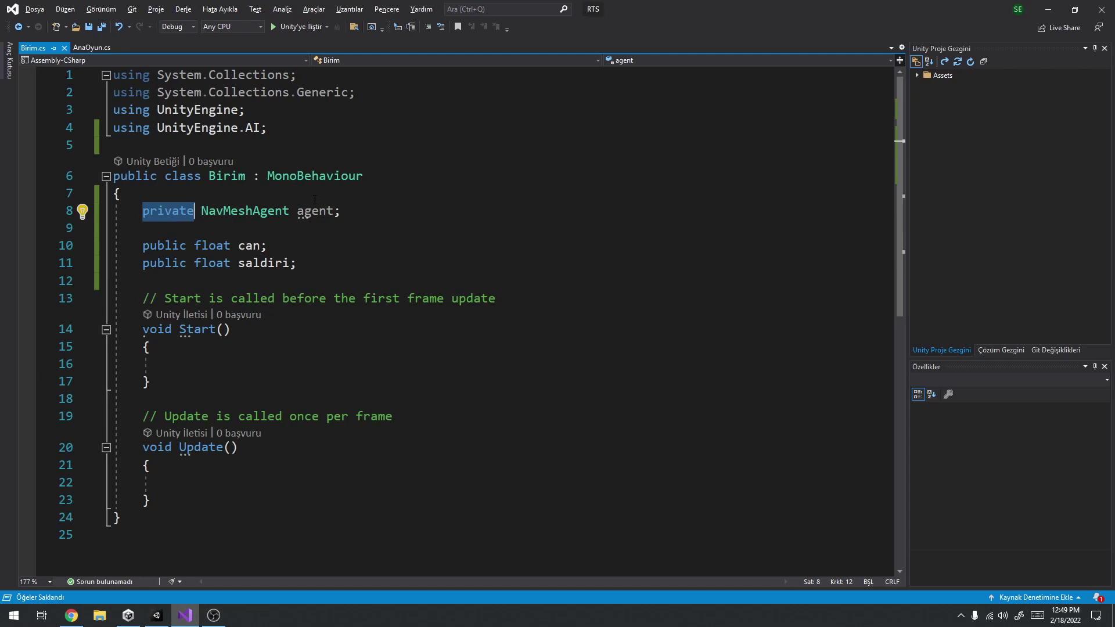
left_click(230, 365)
type("agent")
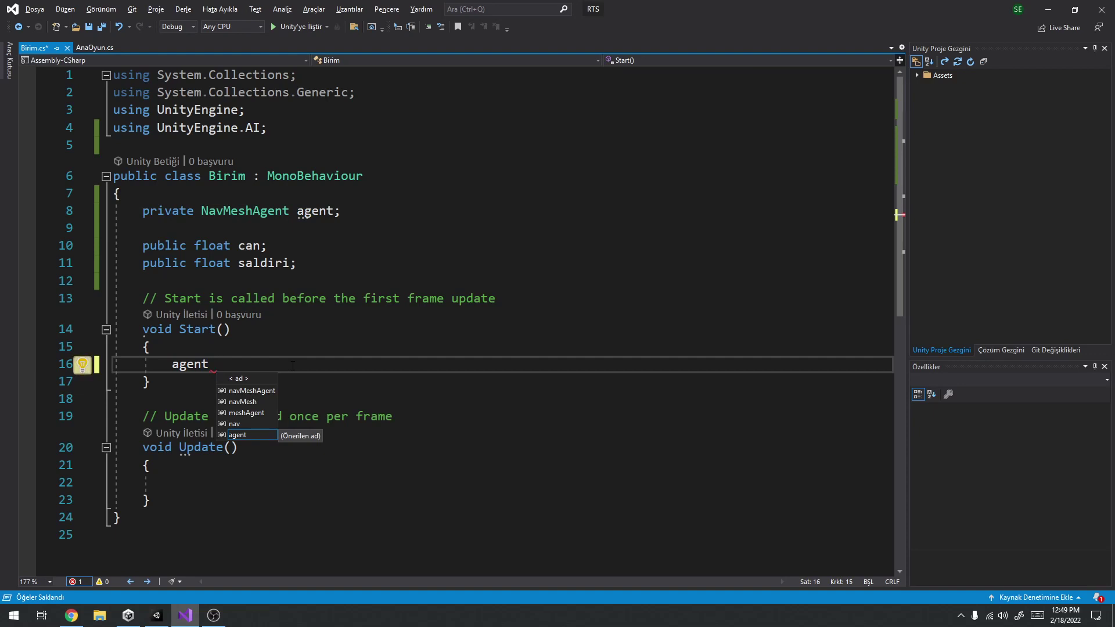
type(" = Get")
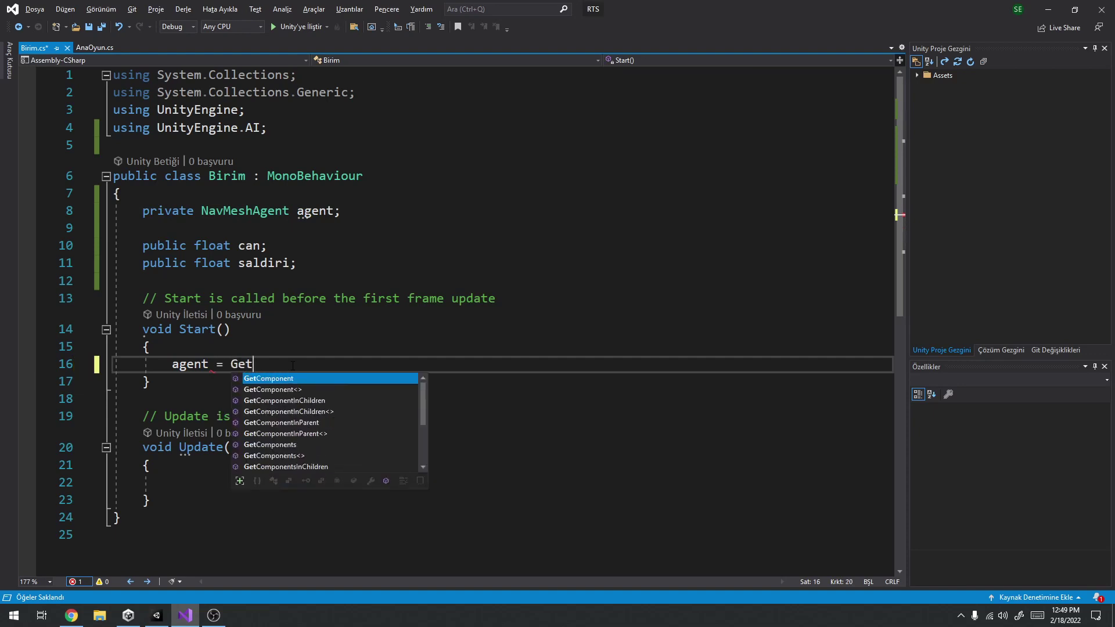
type("C")
key("Tab")
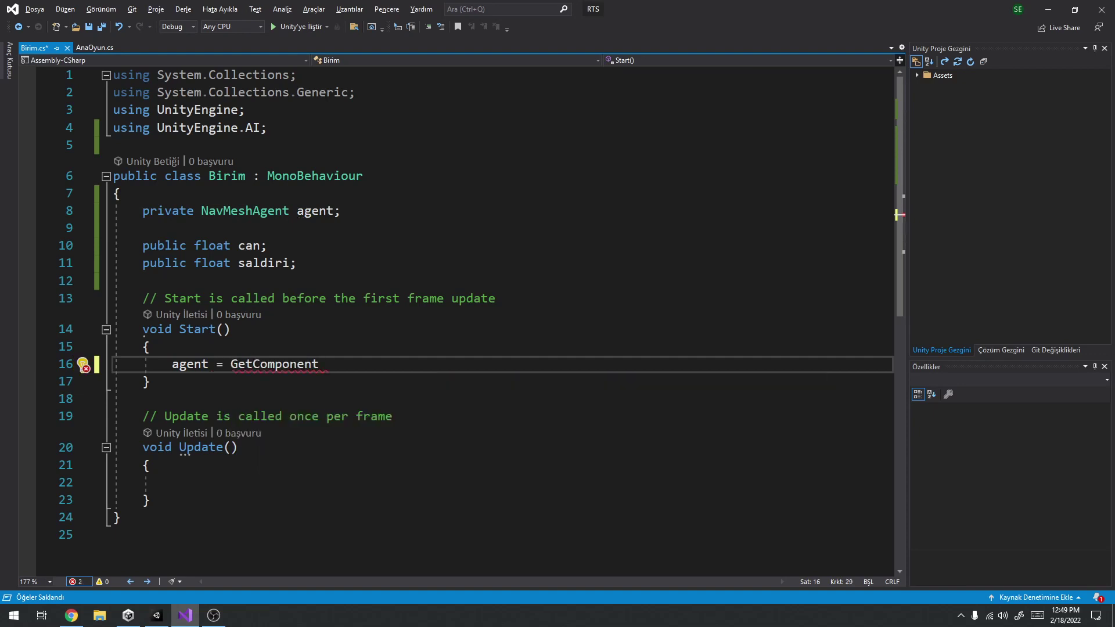
type("<Nave>")
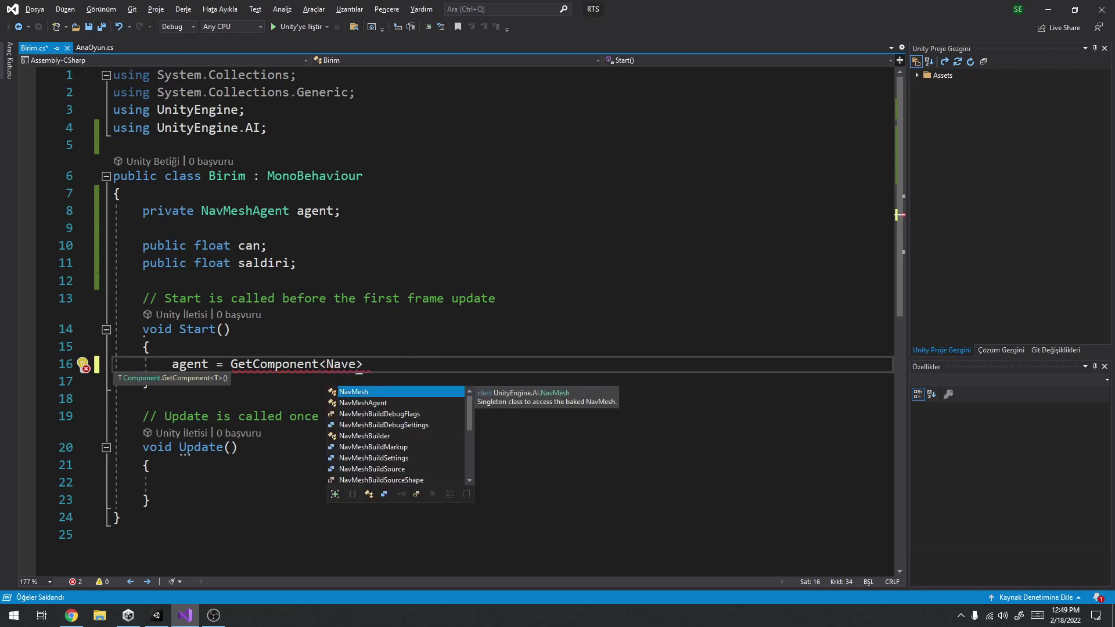
key("Tab")
type(">();")
Delete the template comments from Start and Update and add a blank line below Update.
triple_click(277, 298)
key("Delete")
triple_click(265, 398)
key("Delete")
left_click(223, 462)
key("Return")
key("Return")
Declare public void Yuru(Vector3 konum) and open its body with a brace.
type("public ")
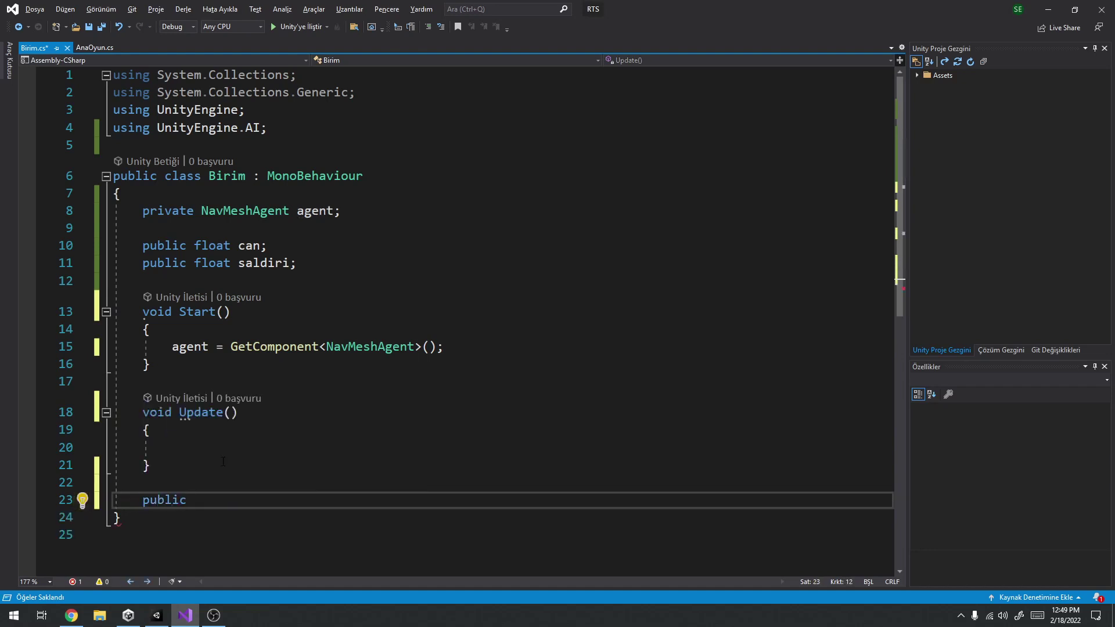
type("void ")
type("Yuru(")
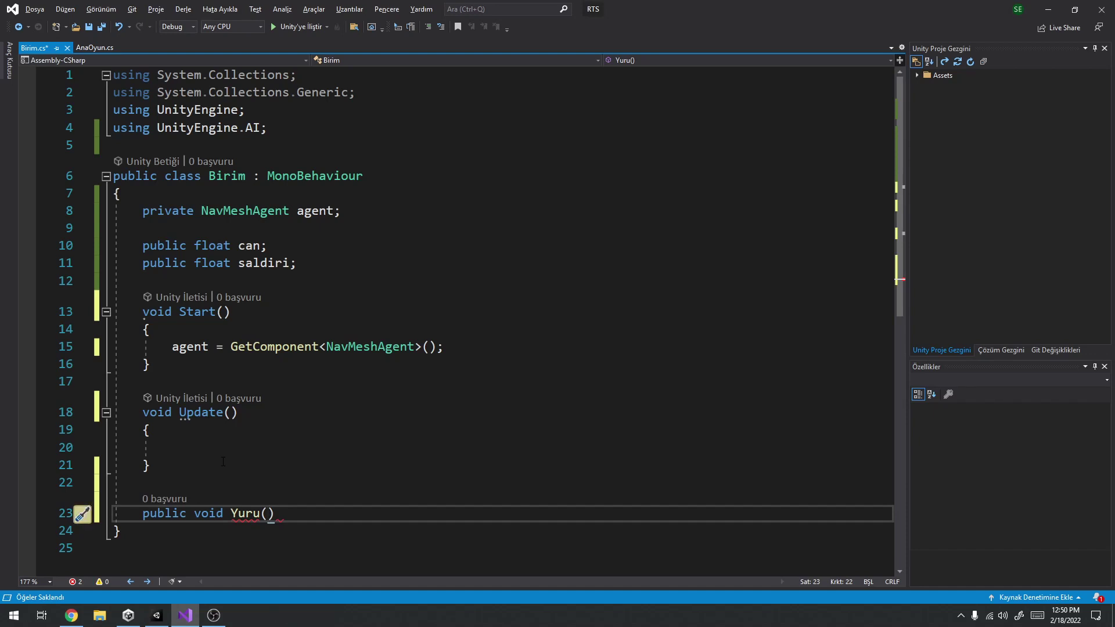
type("Vect")
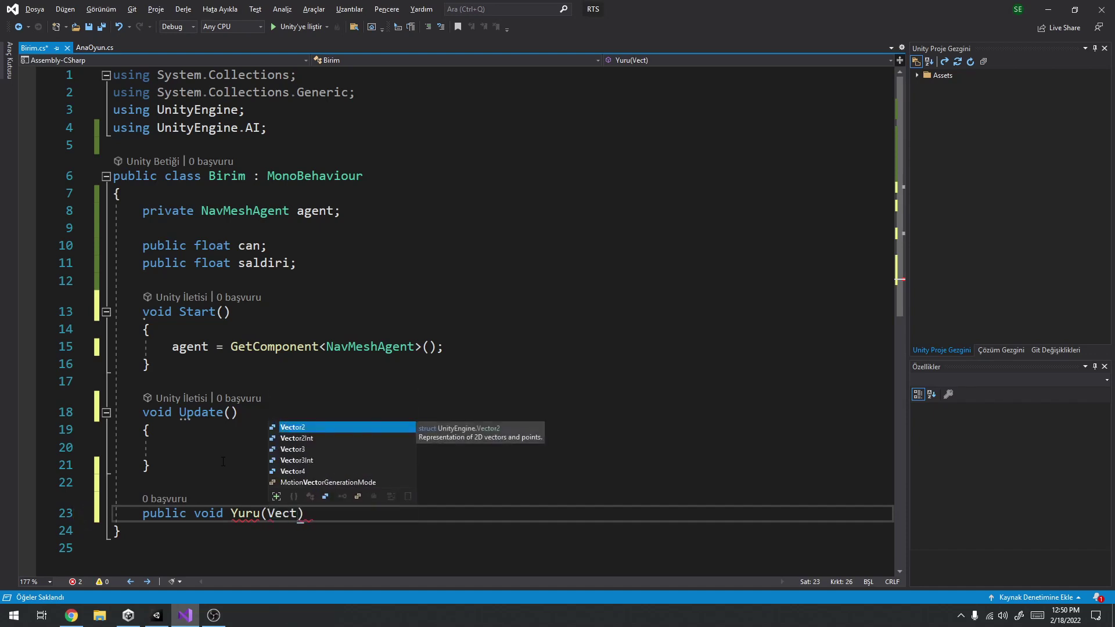
key("Down")
key("Down")
key("Tab")
type("konu")
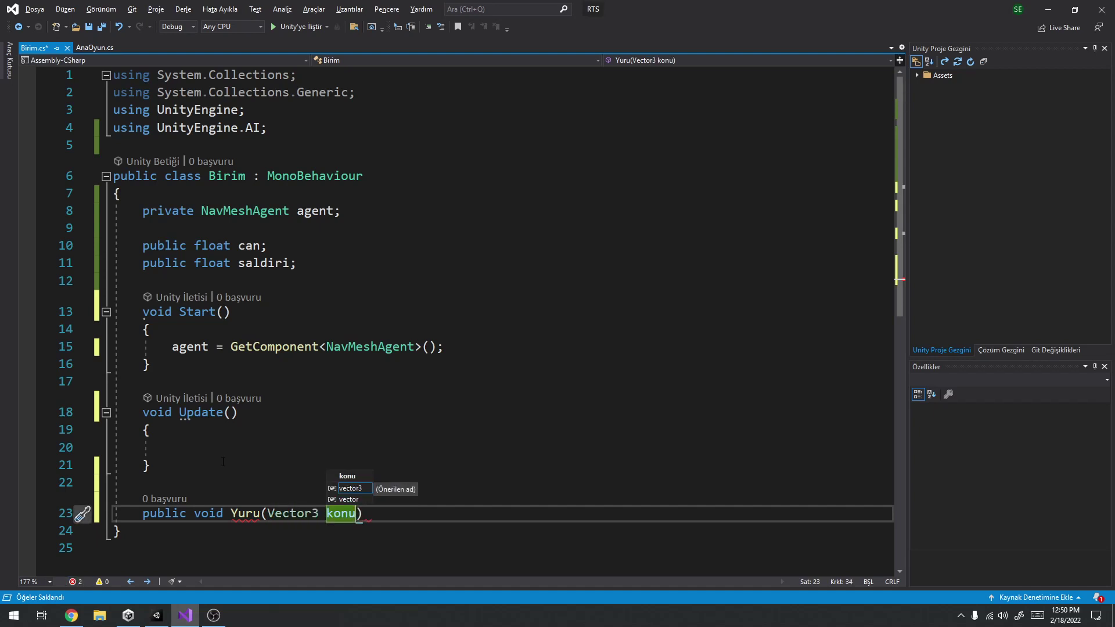
type("m")
key("End")
key("Return")
type("{")
key("Return")
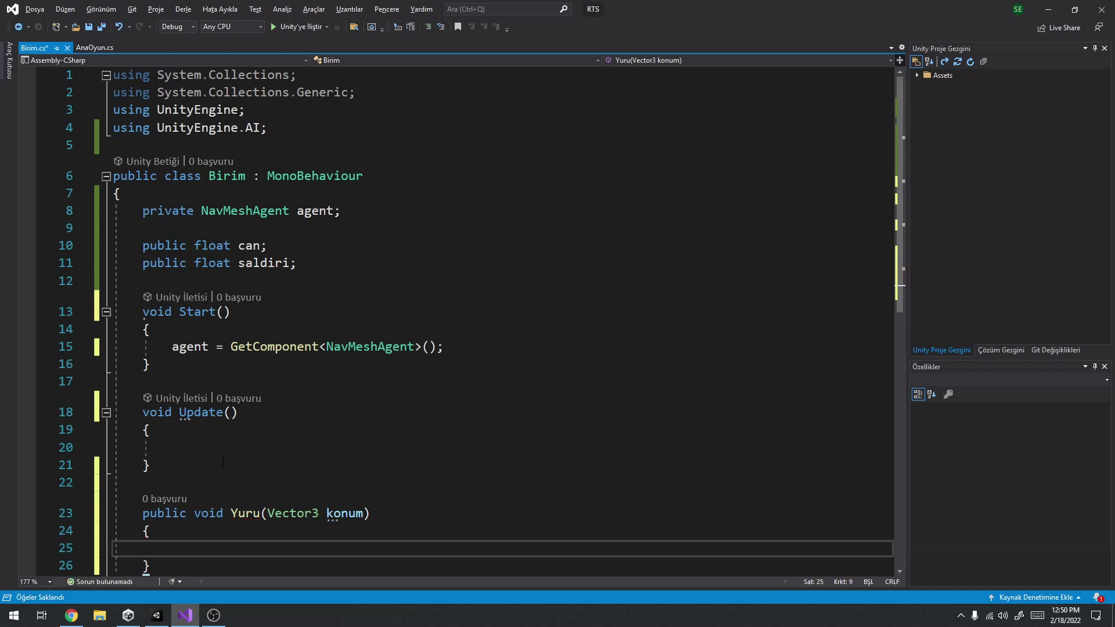
Write agent.SetDestination(konum); as the body of Yuru.
type("agent.")
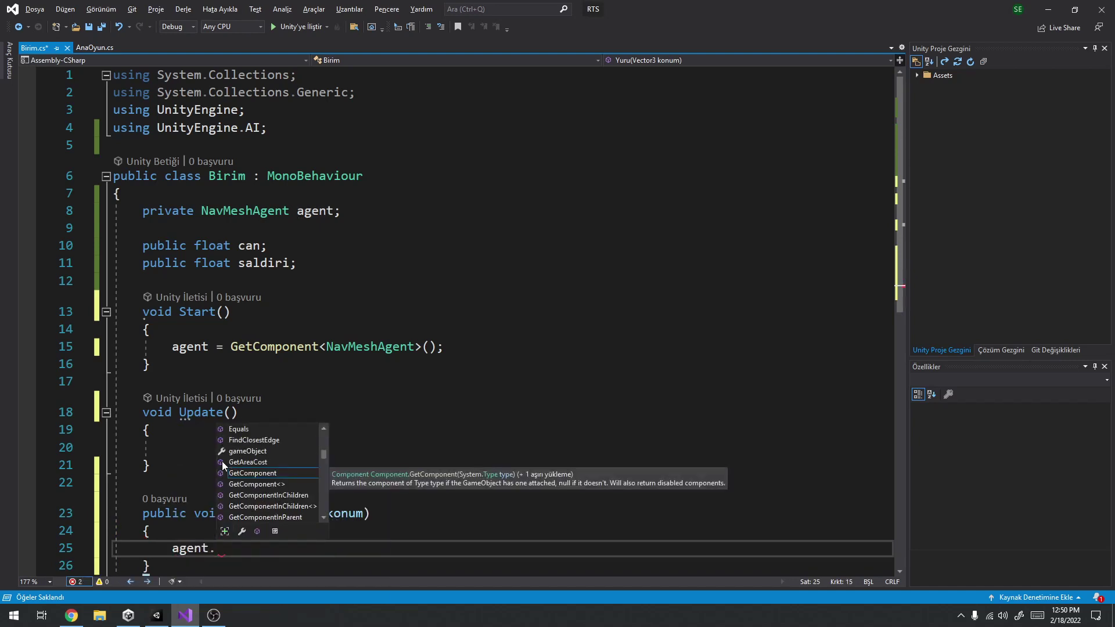
scroll(283, 429, "down", 2)
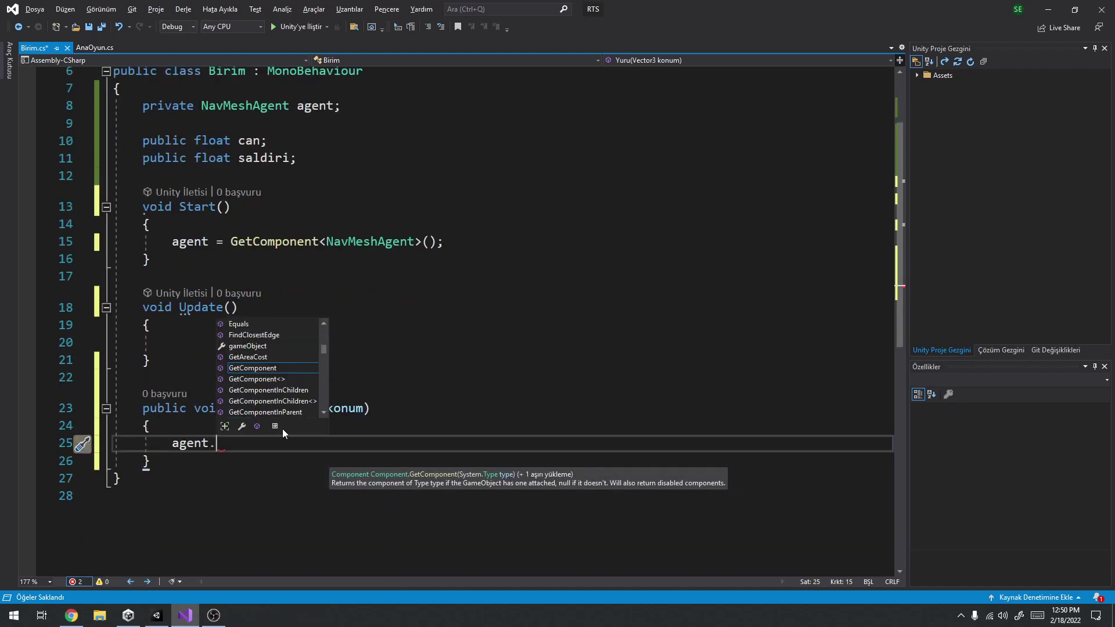
type("ga")
key("BackSpace")
key("BackSpace")
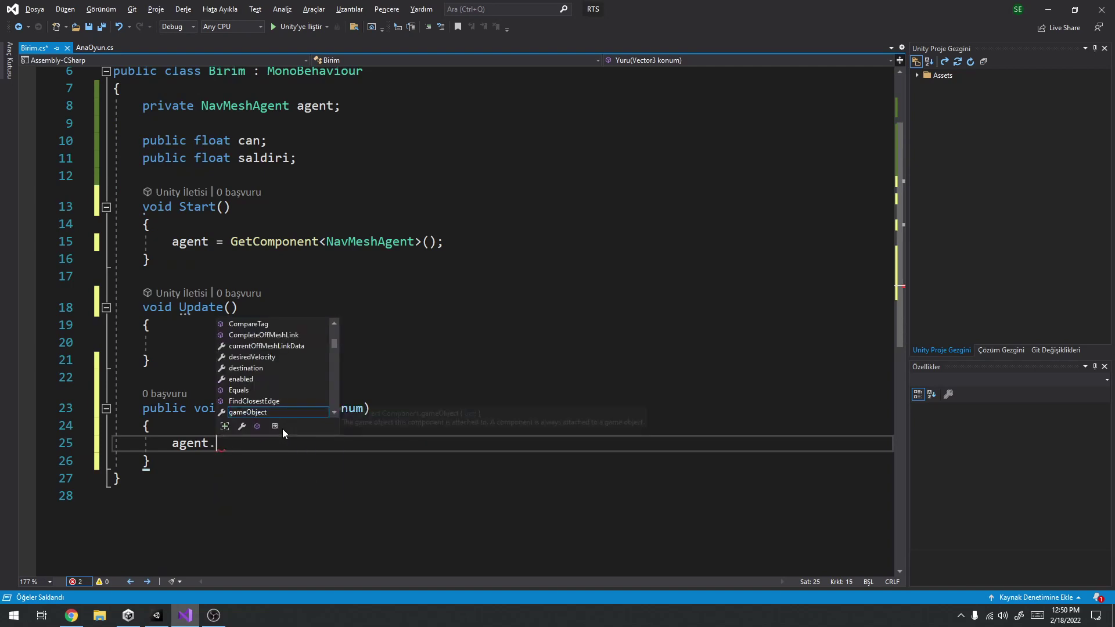
type("set")
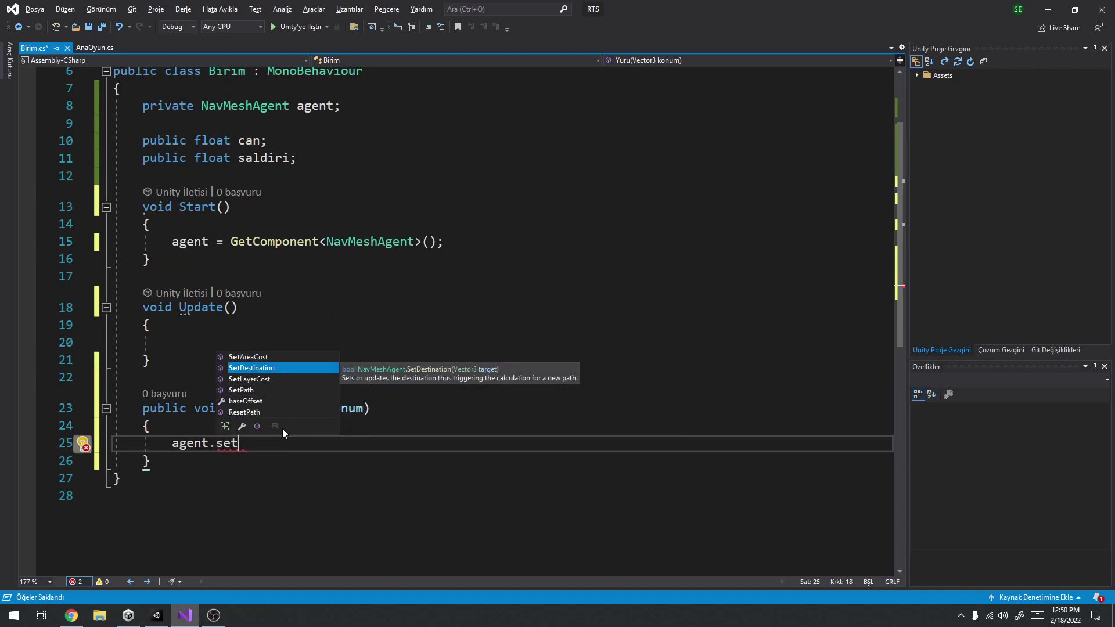
key("Tab")
type("(konu")
key("Tab")
type(");")
Start another agent. line, browse its member list, then view Chrome's Building a NavMesh manual.
key("Return")
type("agent")
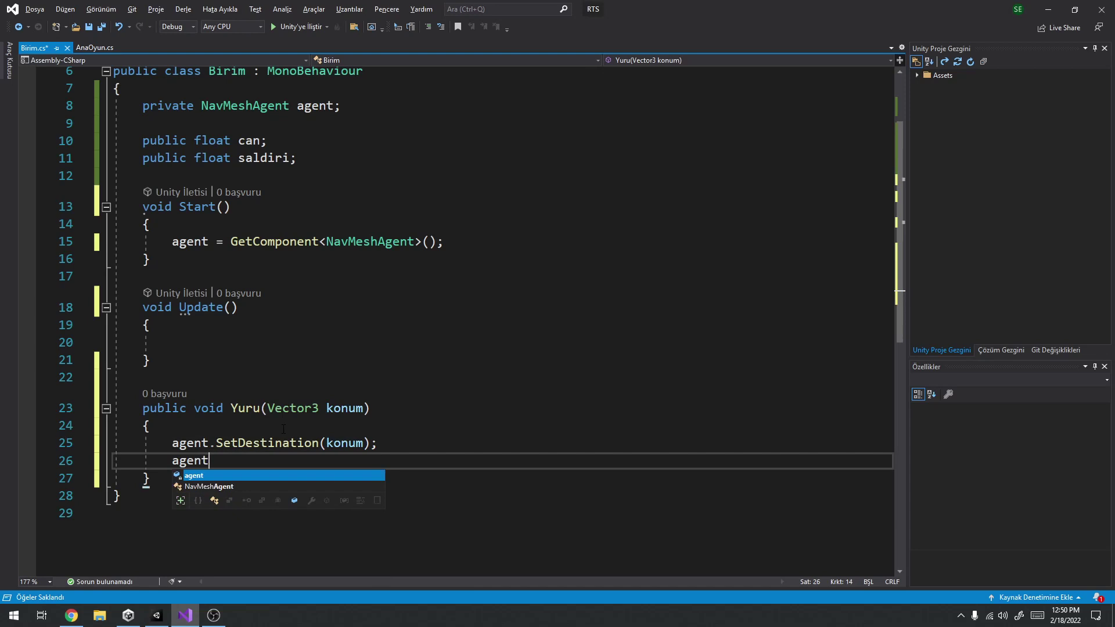
type(".")
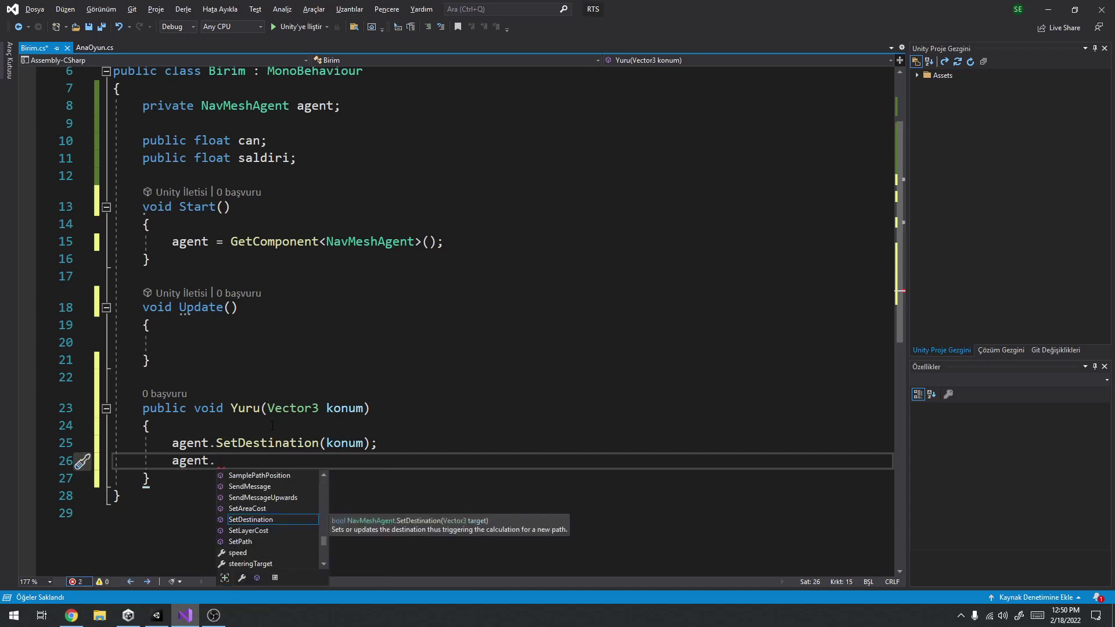
scroll(252, 546, "down", 2)
scroll(252, 534, "down", 1)
scroll(260, 507, "up", 5)
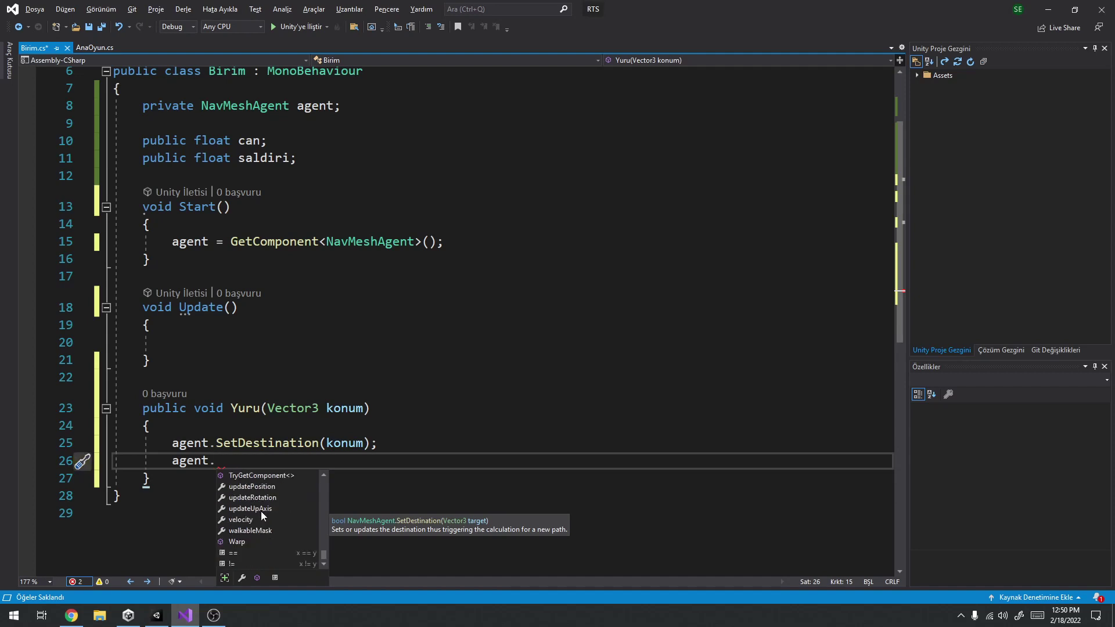
scroll(271, 515, "up", 10)
scroll(271, 514, "up", 3)
scroll(271, 515, "up", 2)
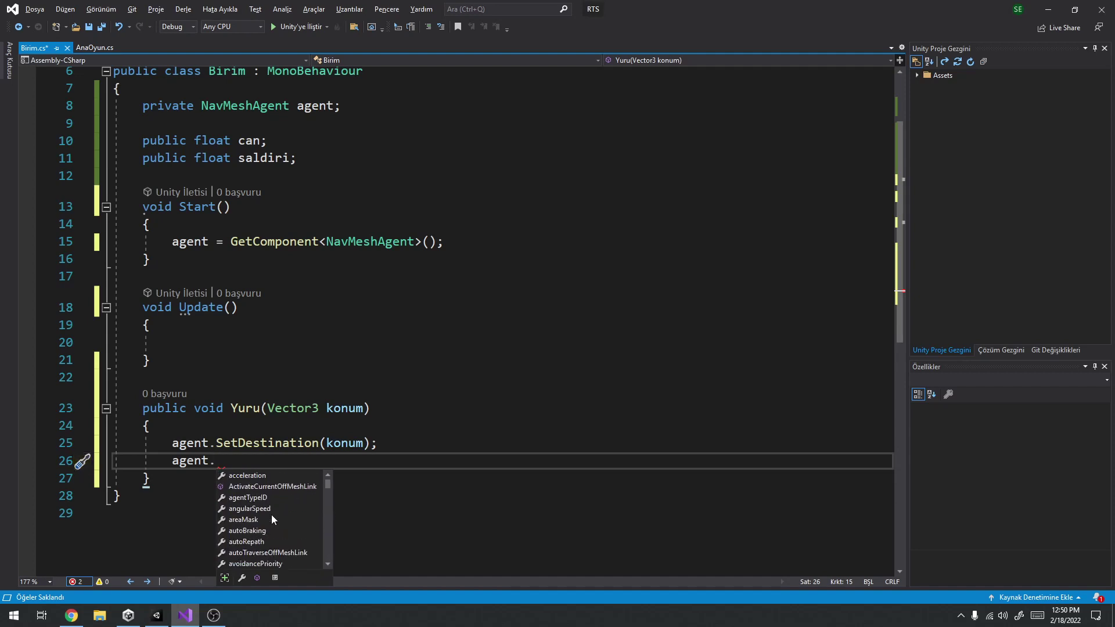
scroll(274, 495, "up", 2)
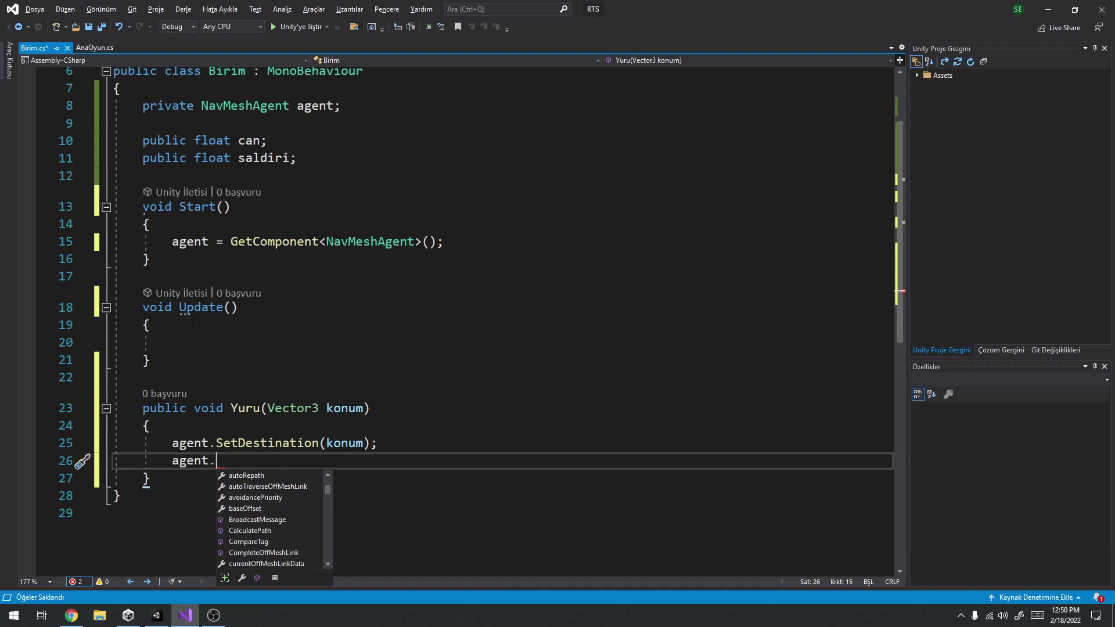
scroll(254, 529, "down", 2)
scroll(270, 511, "down", 2)
scroll(271, 515, "down", 2)
scroll(271, 514, "down", 1)
scroll(271, 514, "down", 2)
scroll(271, 514, "down", 1)
scroll(271, 513, "down", 1)
scroll(271, 513, "down", 1)
scroll(271, 512, "down", 1)
scroll(271, 512, "down", 2)
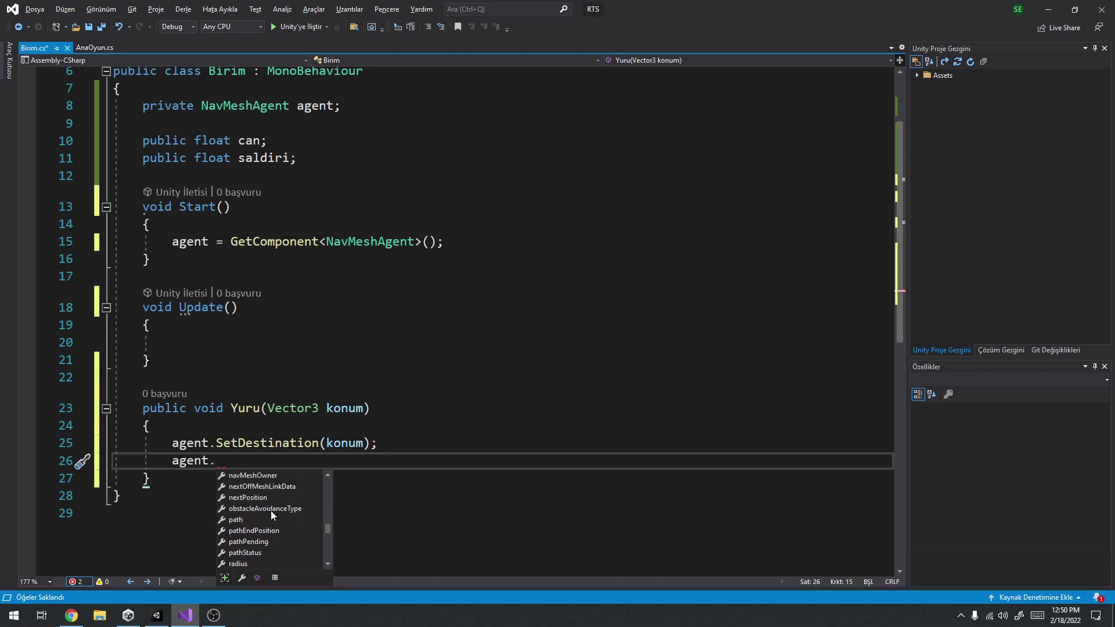
scroll(270, 512, "down", 2)
scroll(271, 513, "down", 1)
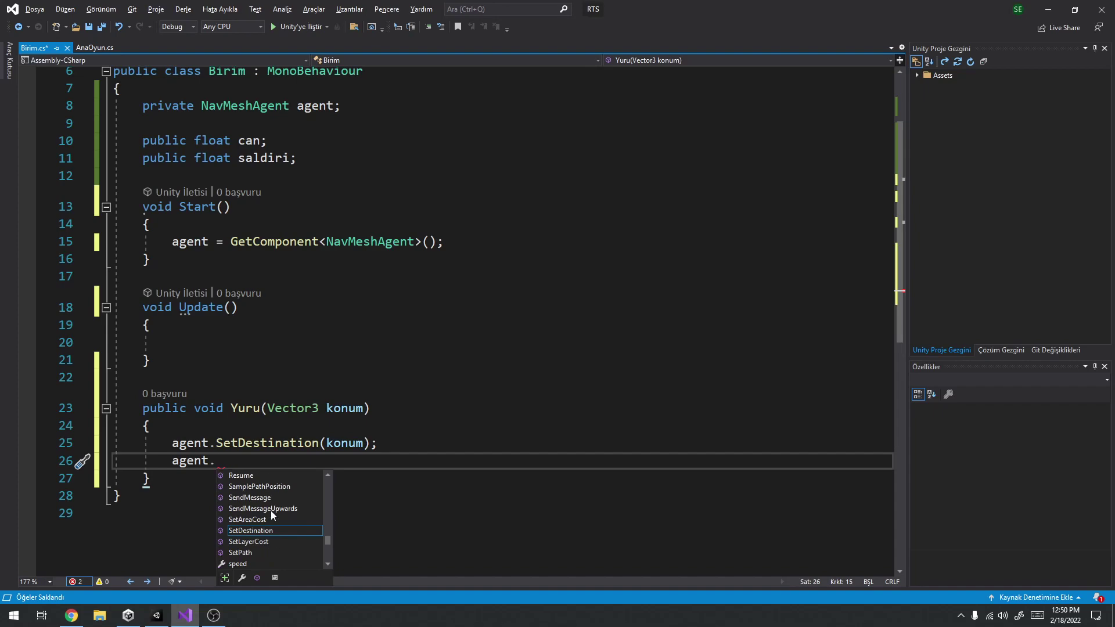
left_click(71, 615)
key("ctrl+shift+Tab")
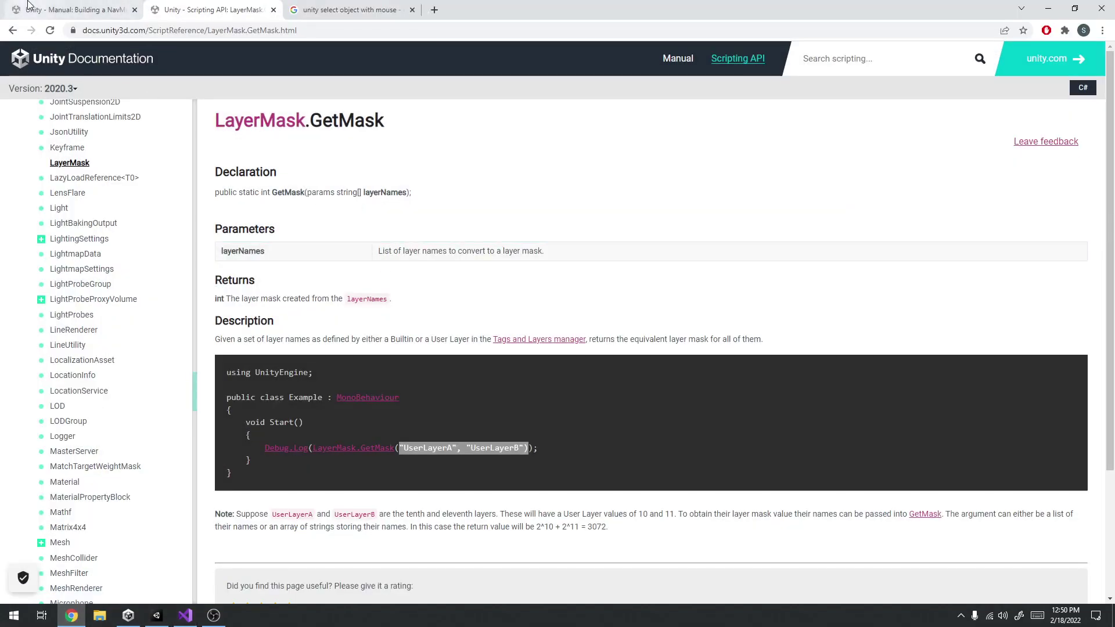
Search 'unity navmesh agent scri' and skim the NavMeshAgent scripting reference.
left_click(163, 8)
left_click(197, 31)
type("unity ")
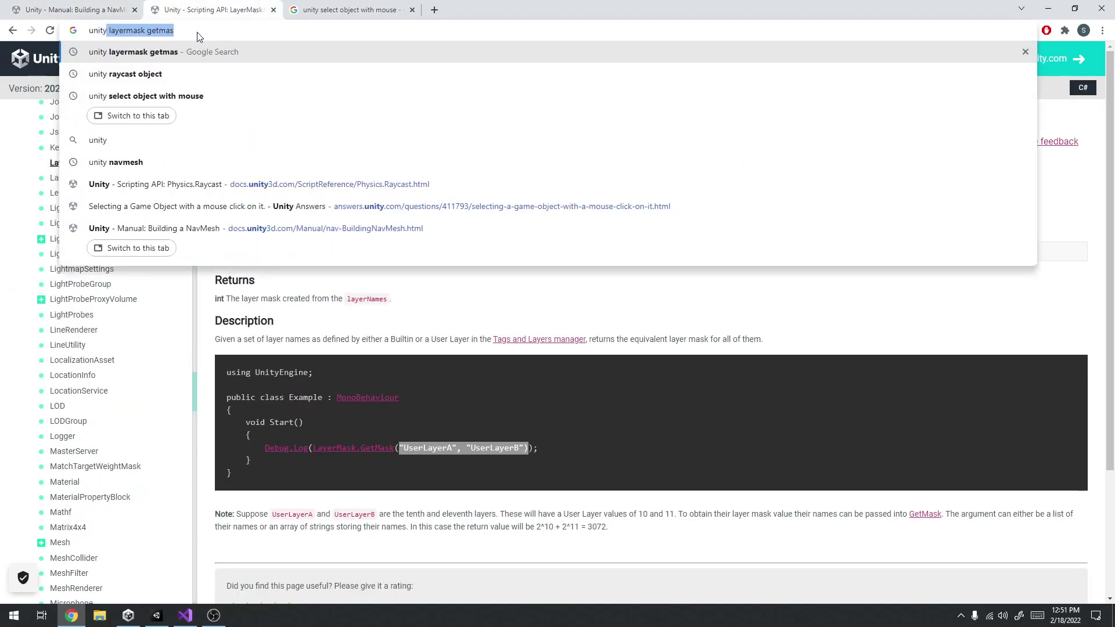
type("navmesh ag")
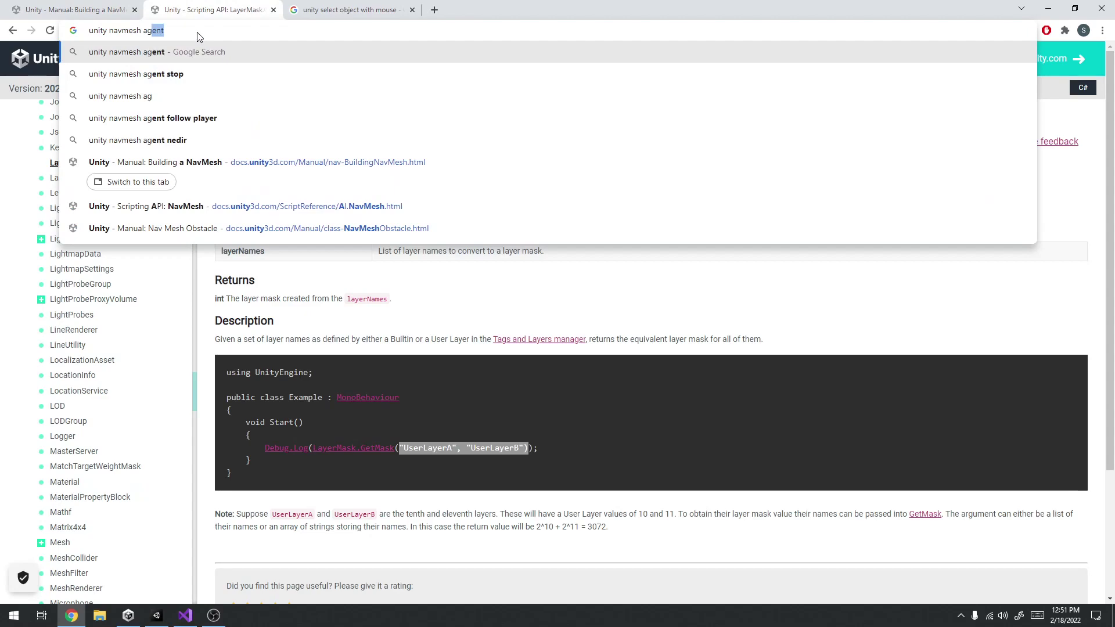
type("ent scri")
key("Return")
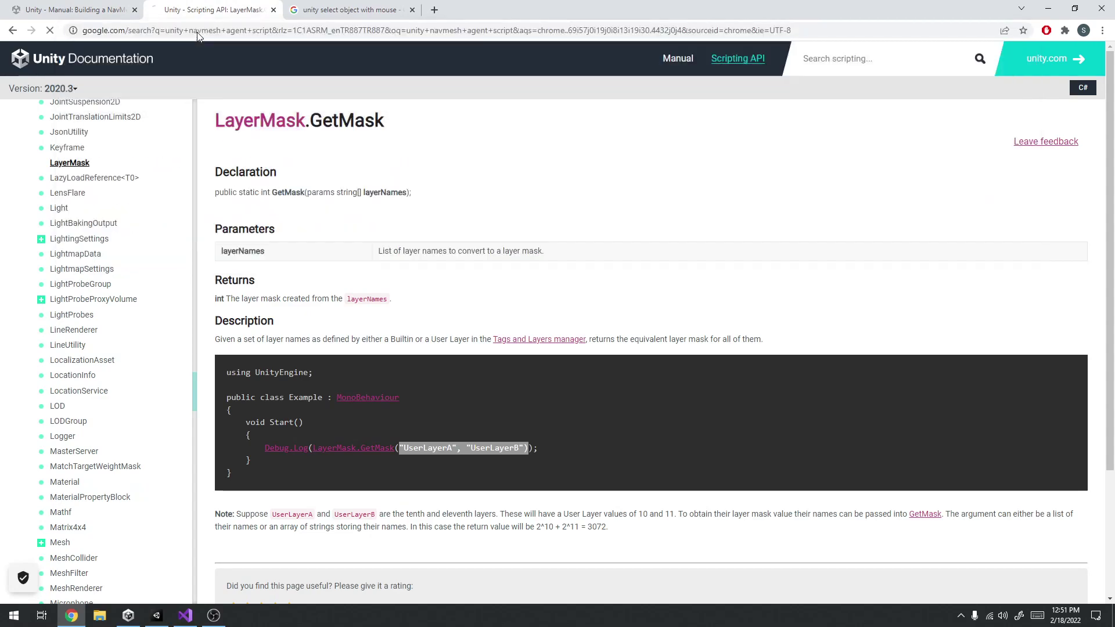
left_click(238, 171)
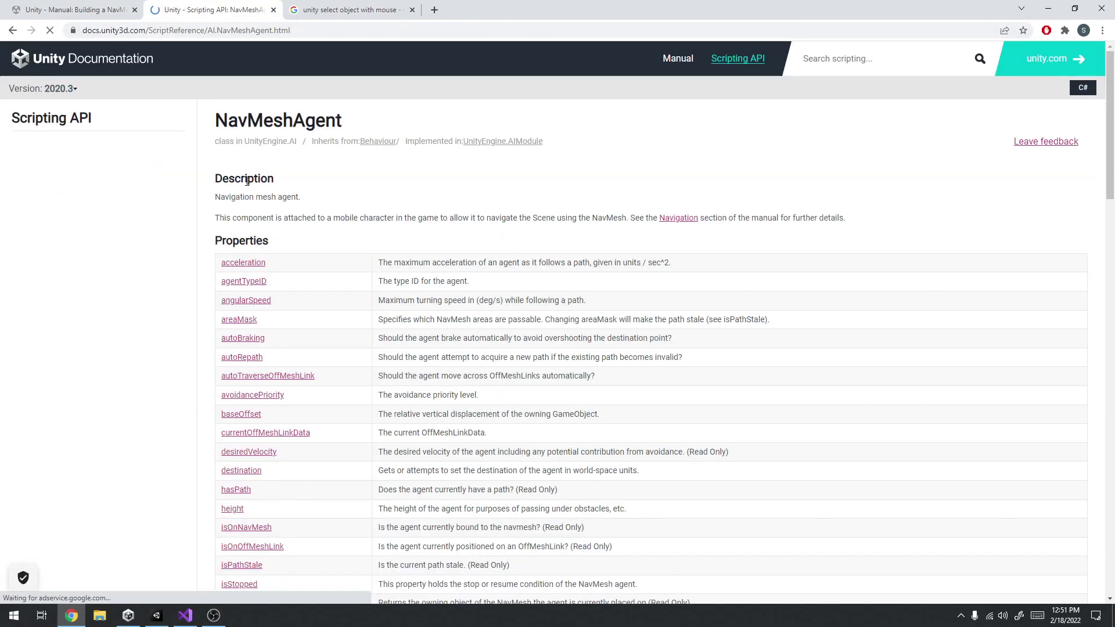
scroll(285, 267, "down", 10)
scroll(256, 270, "down", 15)
scroll(366, 291, "down", 10)
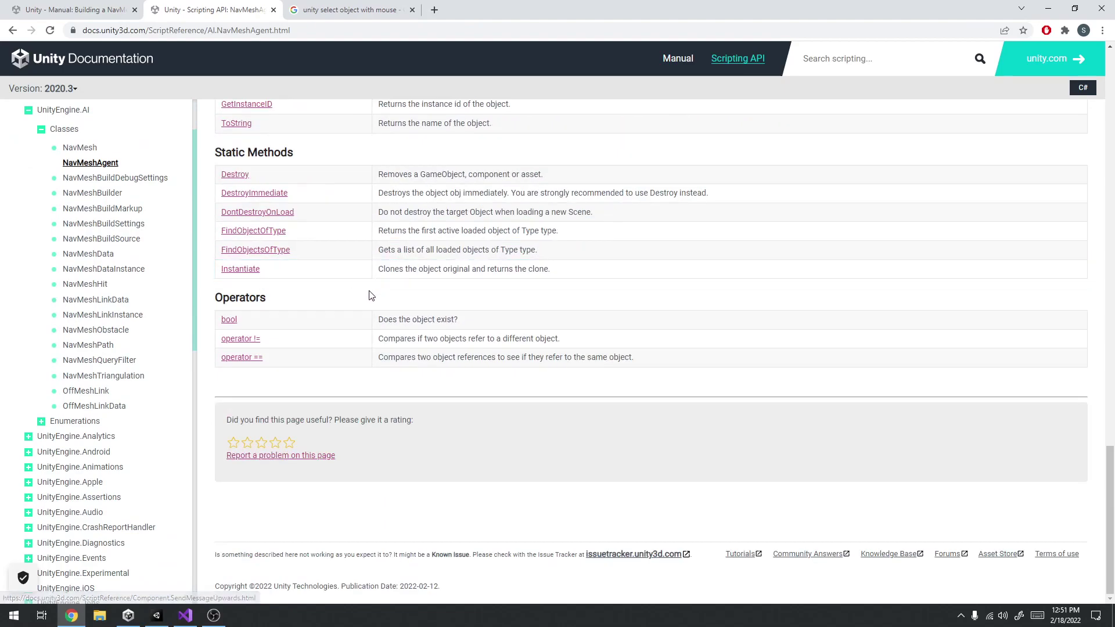
scroll(365, 287, "up", 10)
scroll(365, 287, "up", 15)
left_click(11, 29)
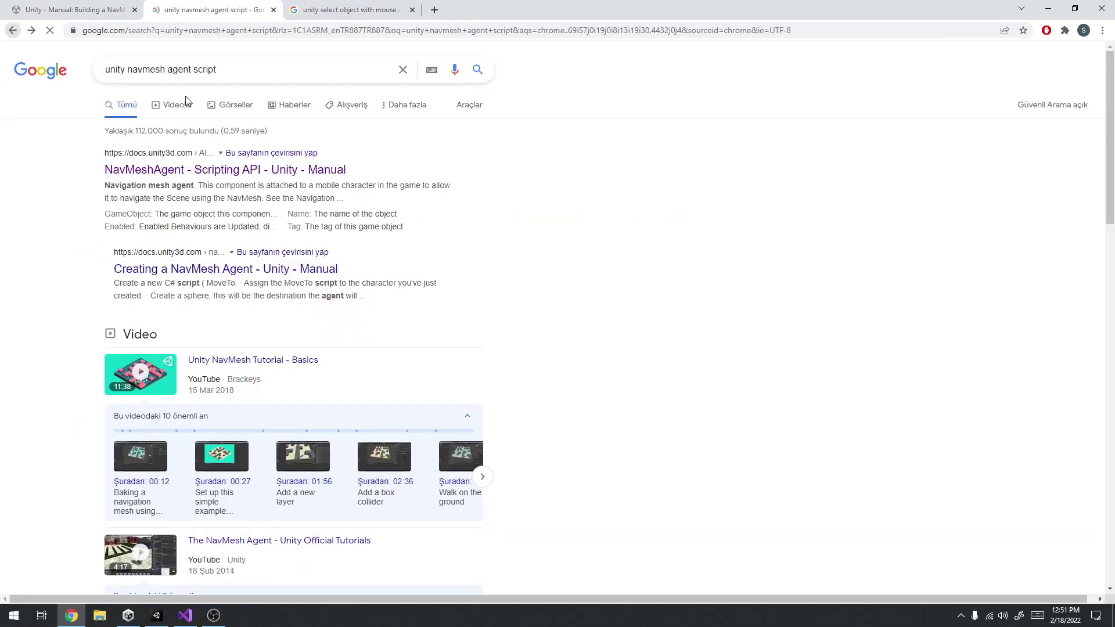
Study the Creating a NavMesh Agent example's GetComponent<NavMeshAgent> line, then return to Unity.
left_click(255, 275)
scroll(447, 320, "down", 10)
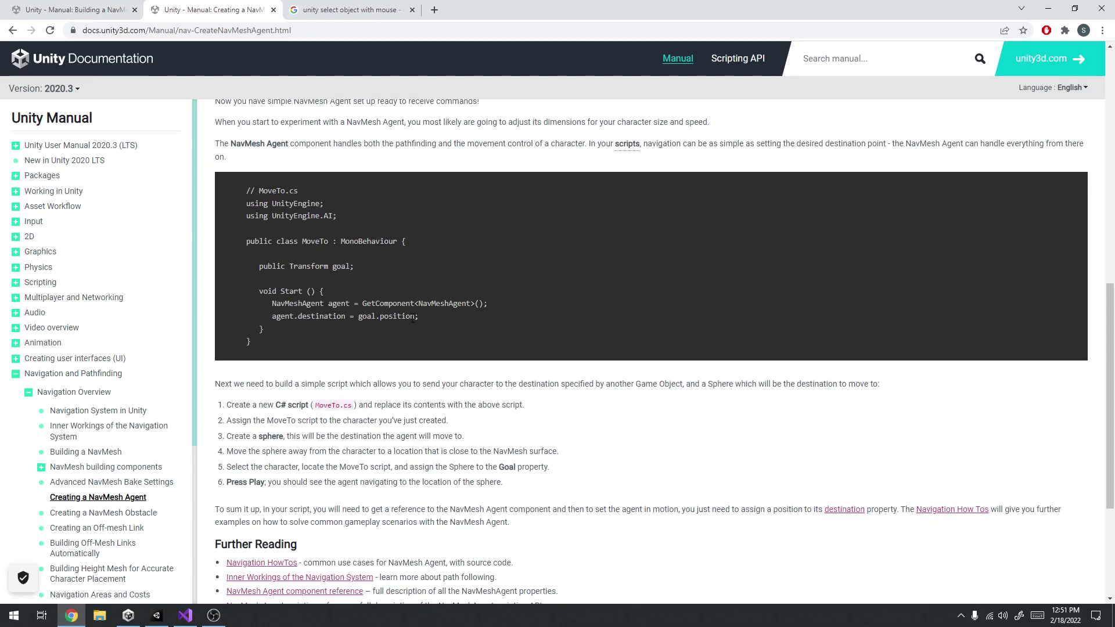
left_click_drag(414, 316, 324, 316)
scroll(380, 334, "down", 4)
scroll(492, 239, "up", 2)
left_click(372, 286)
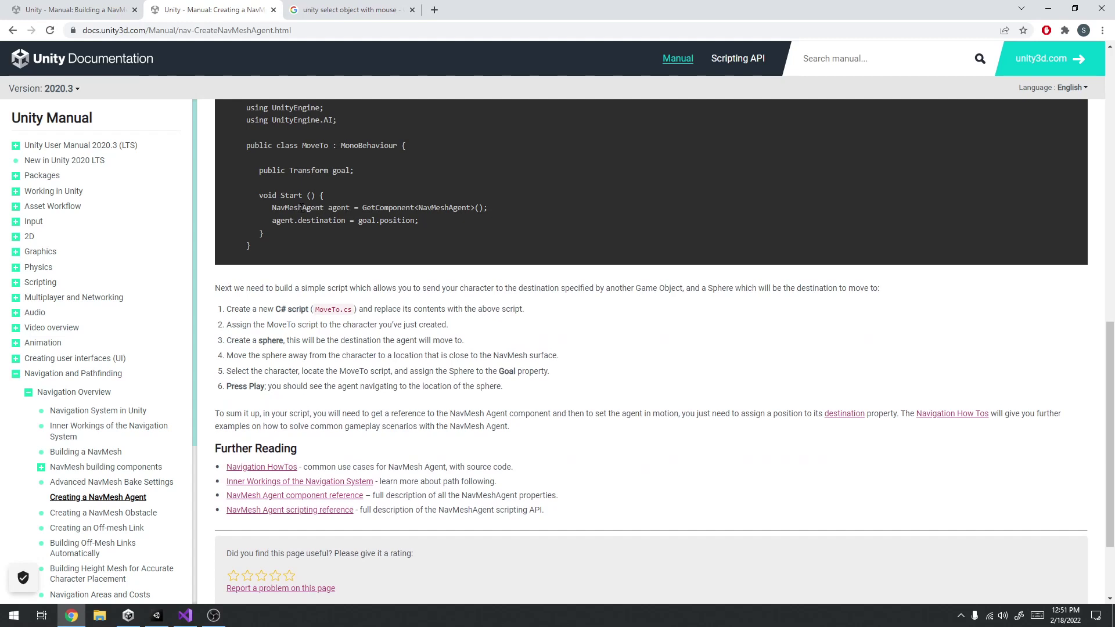
left_click_drag(271, 207, 503, 212)
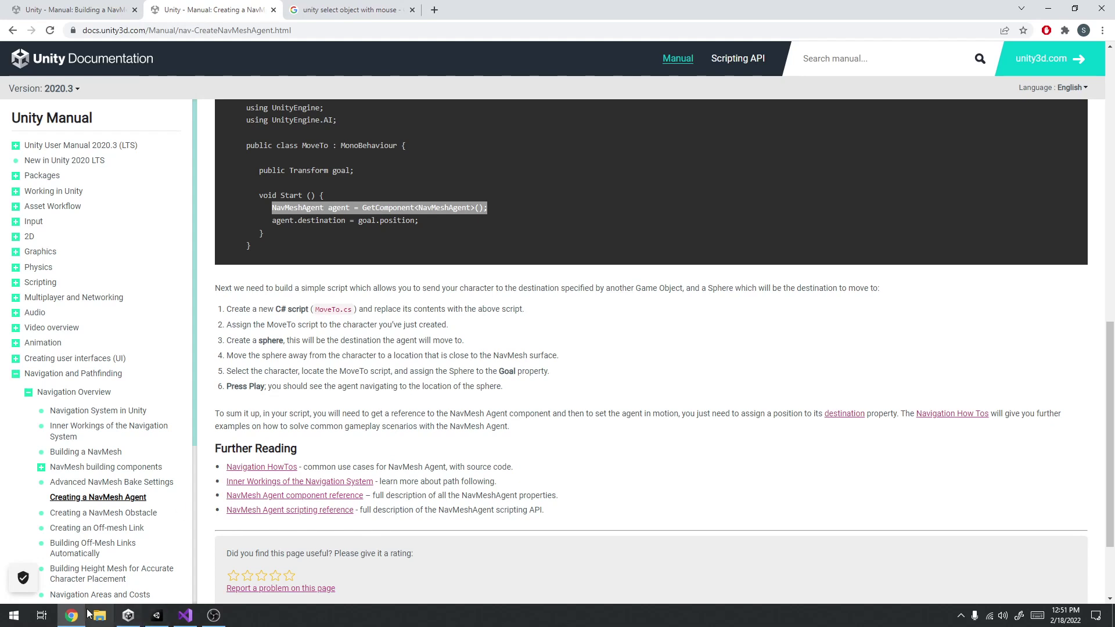
double_click(438, 208)
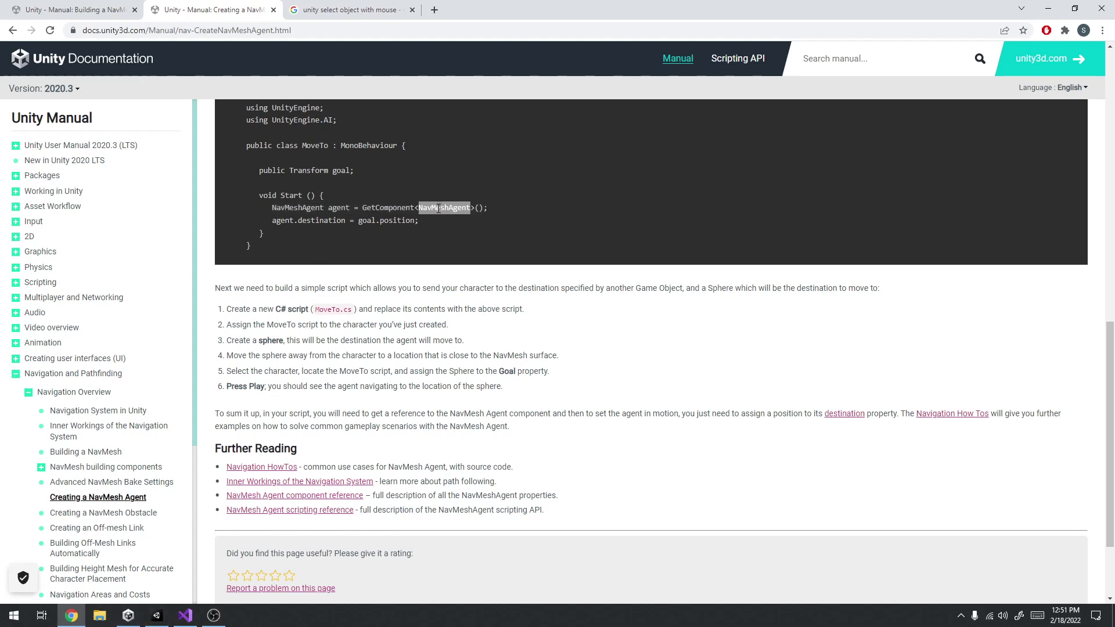
left_click(157, 616)
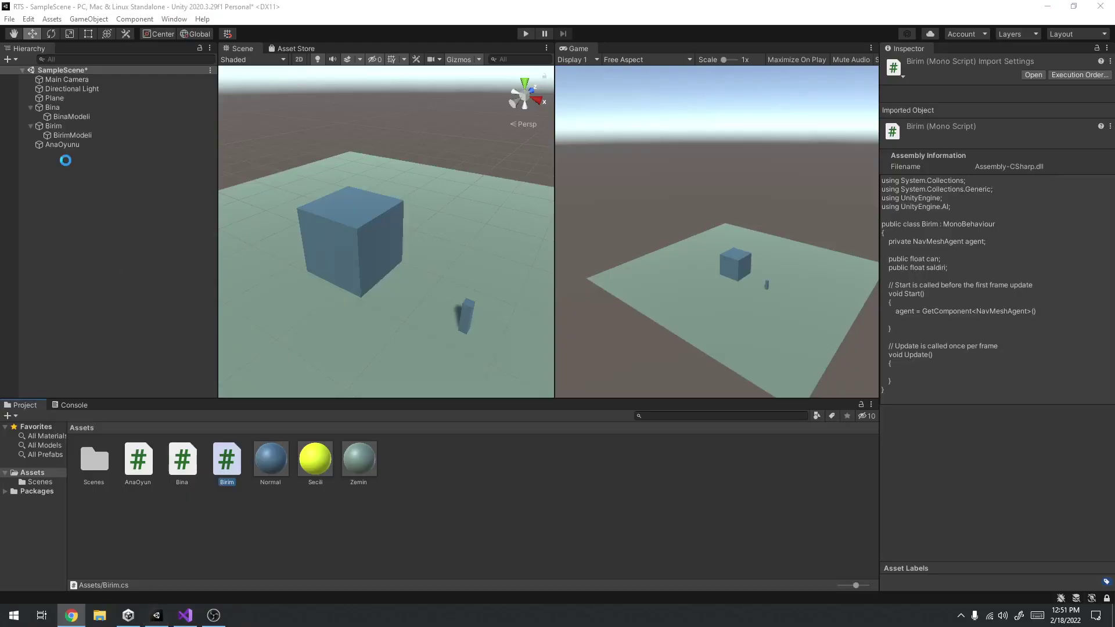
Add a Nav Mesh Agent component to Birim by searching 'navme' in Add Component.
left_click(56, 126)
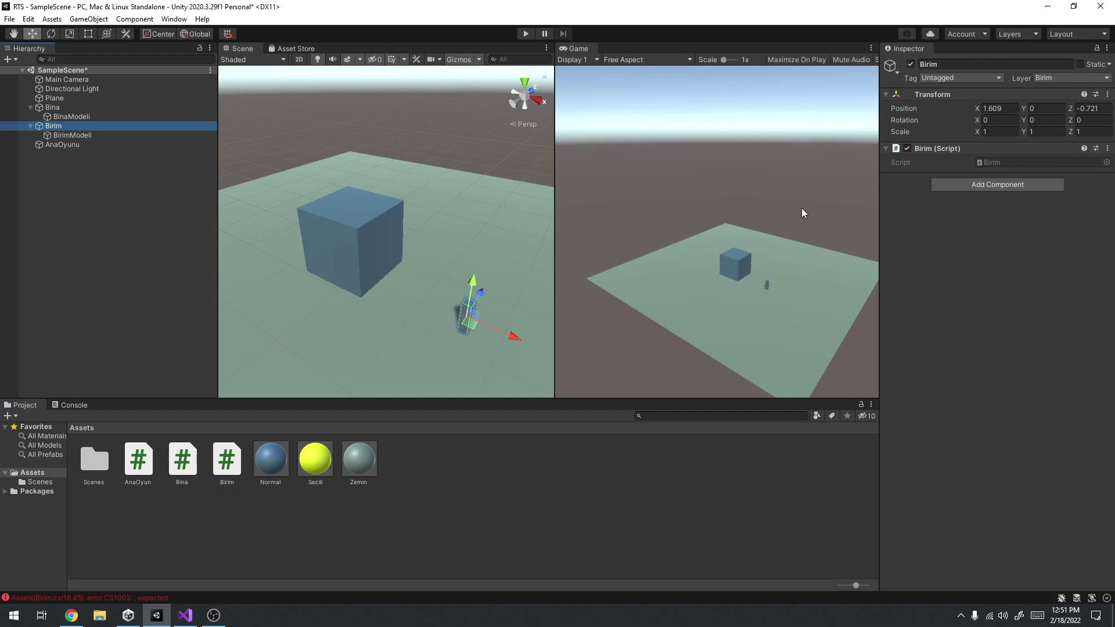
left_click(1019, 187)
type("navme")
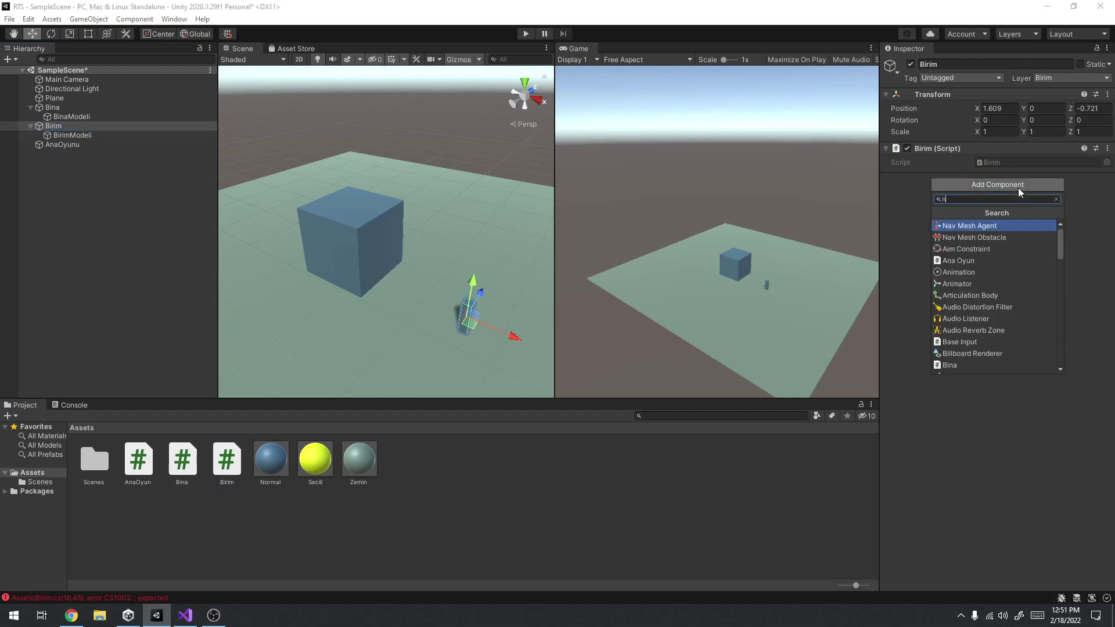
key("Return")
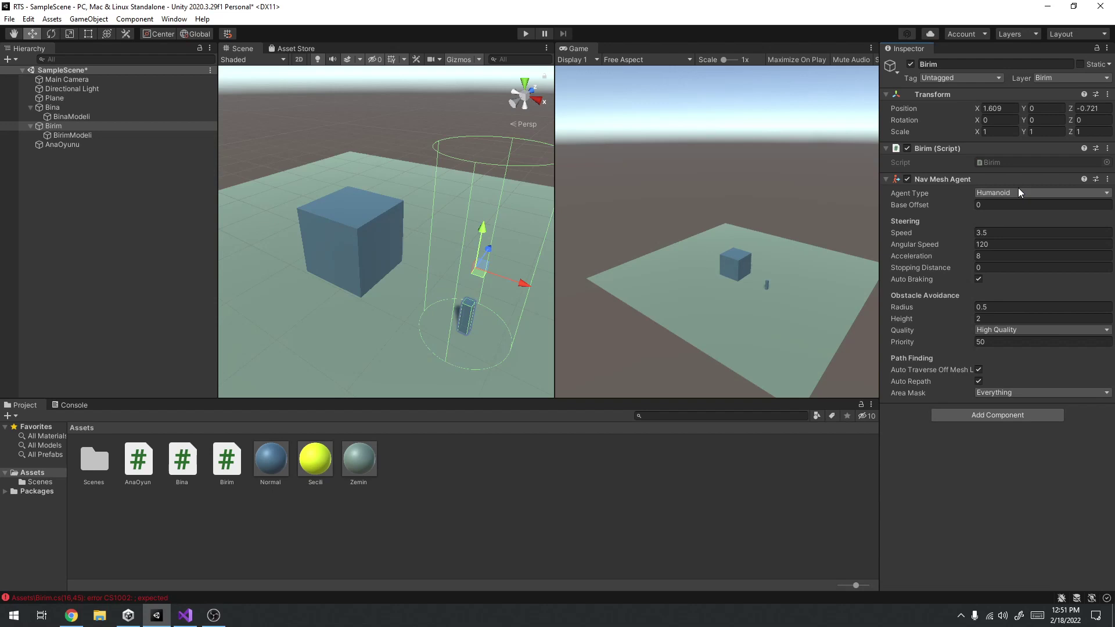
left_click(96, 136)
left_click(82, 124)
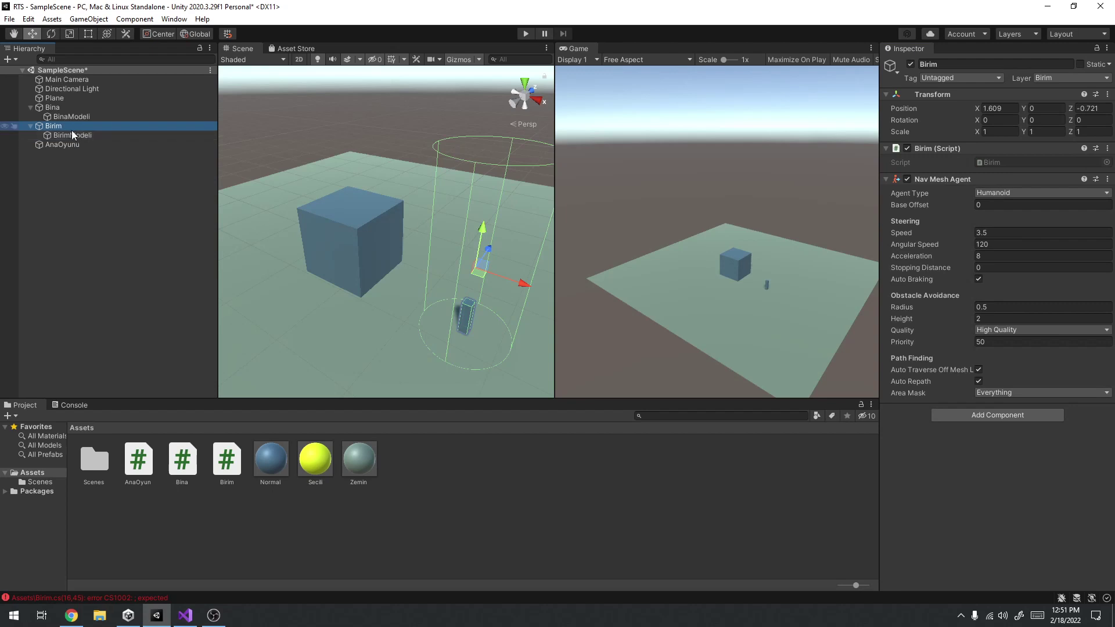
Size Birim's Nav Mesh Agent to height 0.4 and radius 0.08 to fit the unit.
left_click(72, 134)
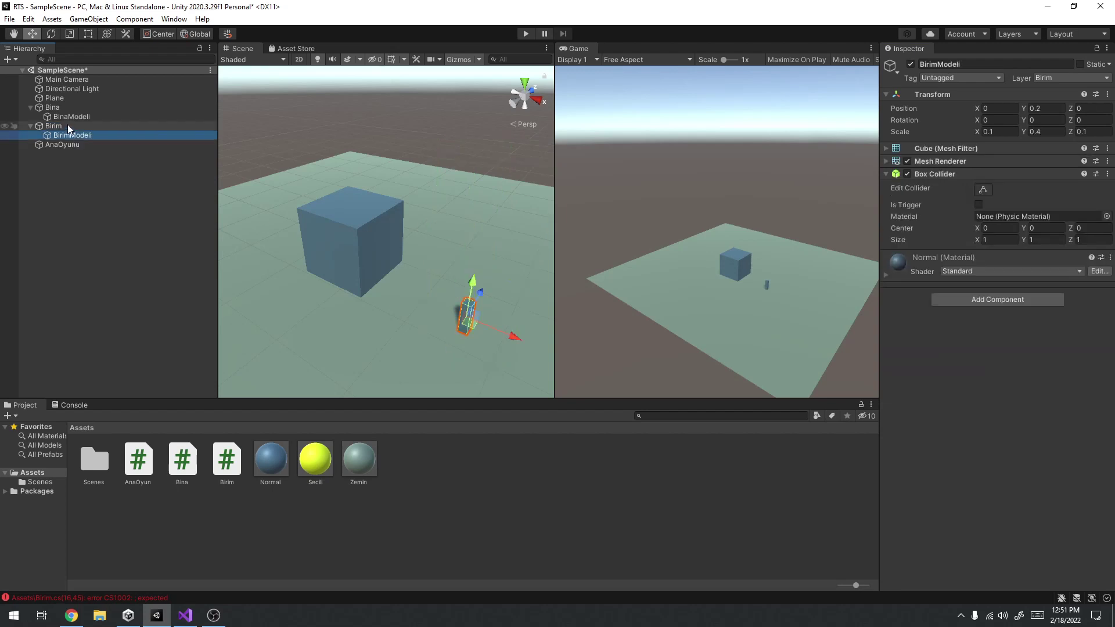
left_click(67, 125)
mouse_move(450, 214)
left_mouse_down("alt")
mouse_move(542, 309)
mouse_move(559, 202)
left_mouse_up("alt")
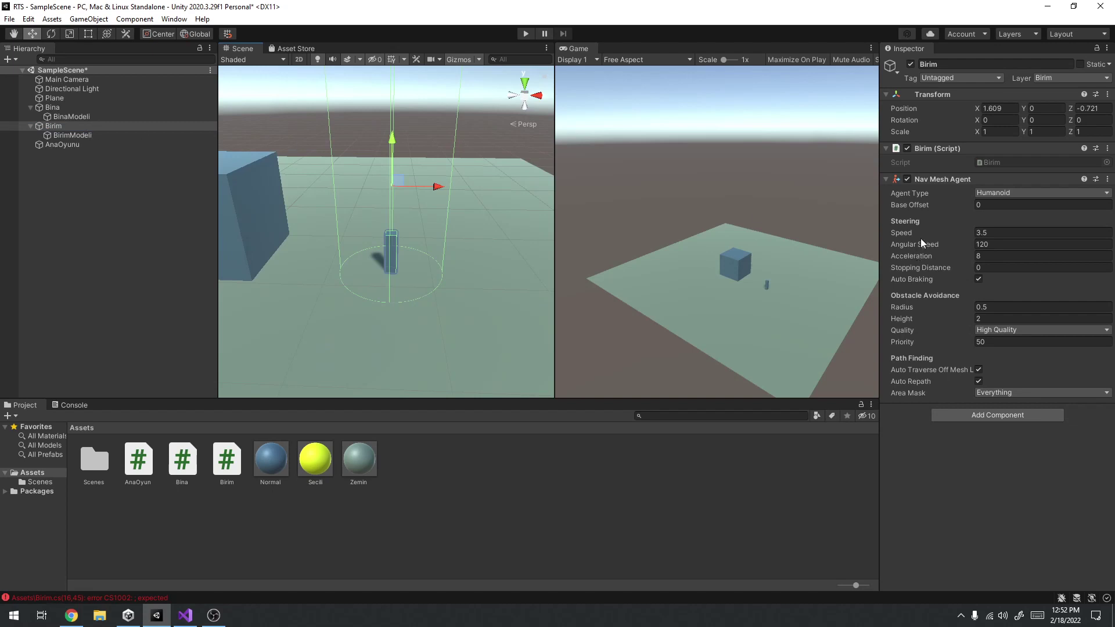
left_click_drag(459, 209, 455, 162, "alt")
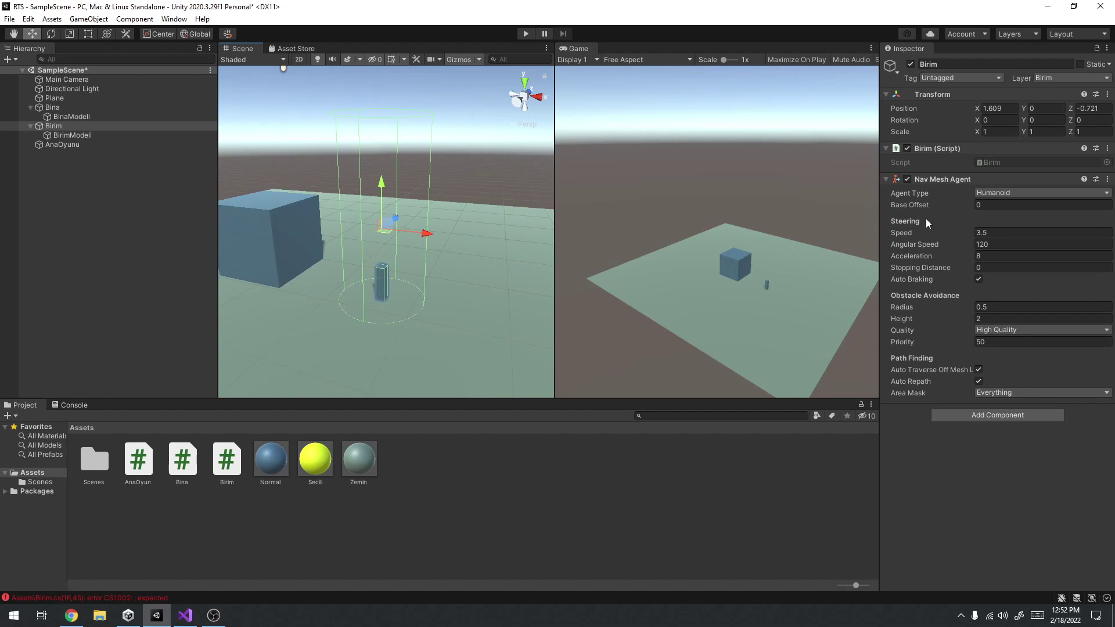
left_click_drag(916, 320, 880, 319)
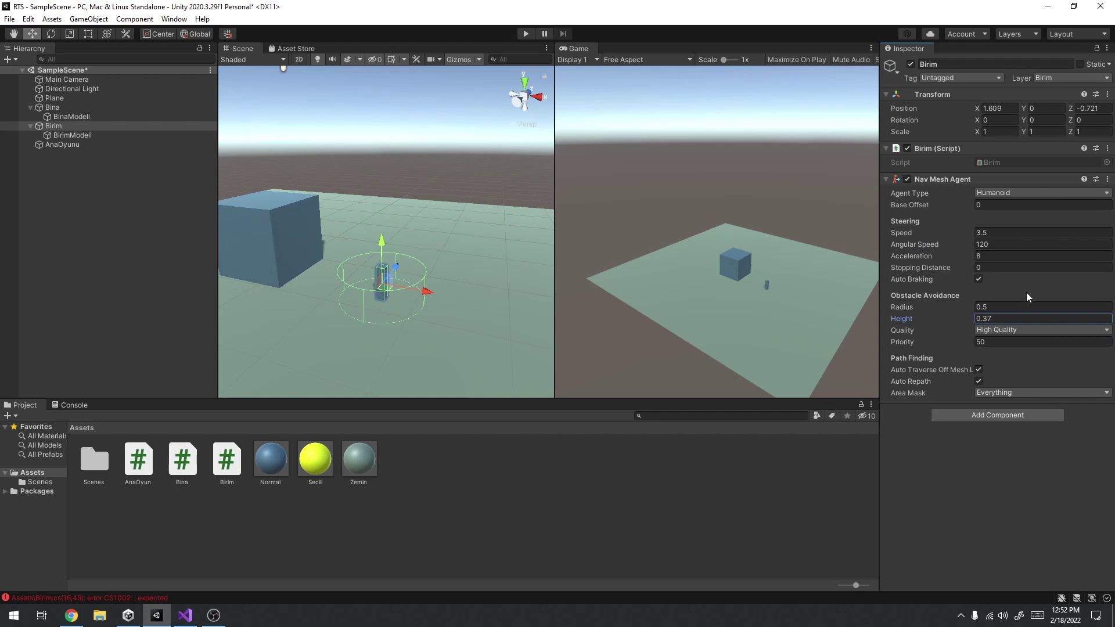
left_click(1018, 318)
type(".4")
left_click_drag(909, 309, 901, 309)
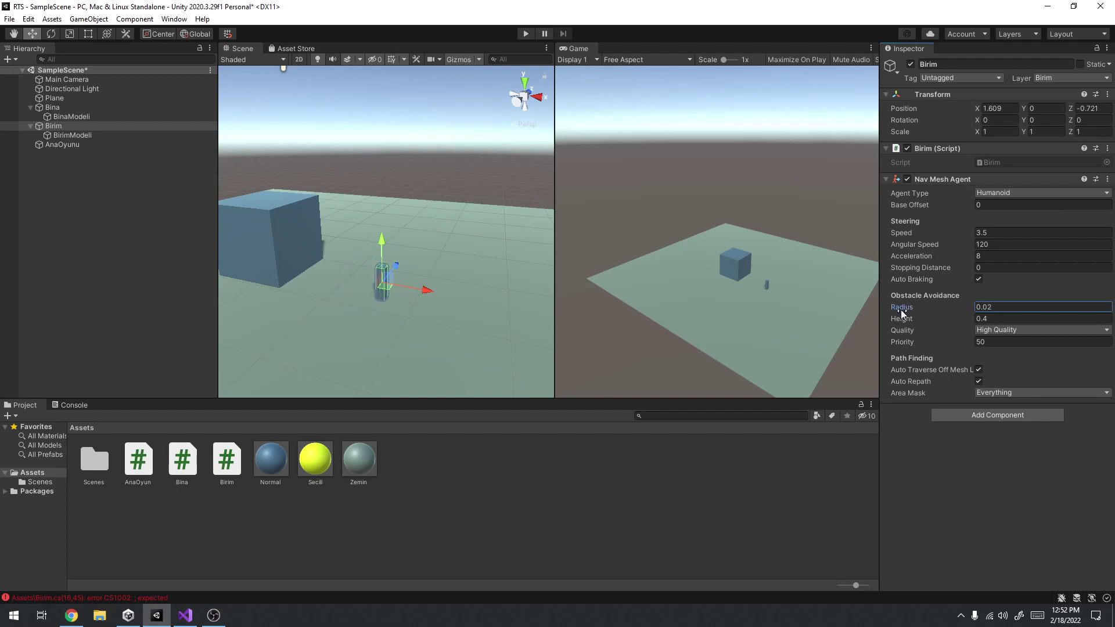
left_click_drag(902, 309, 905, 308)
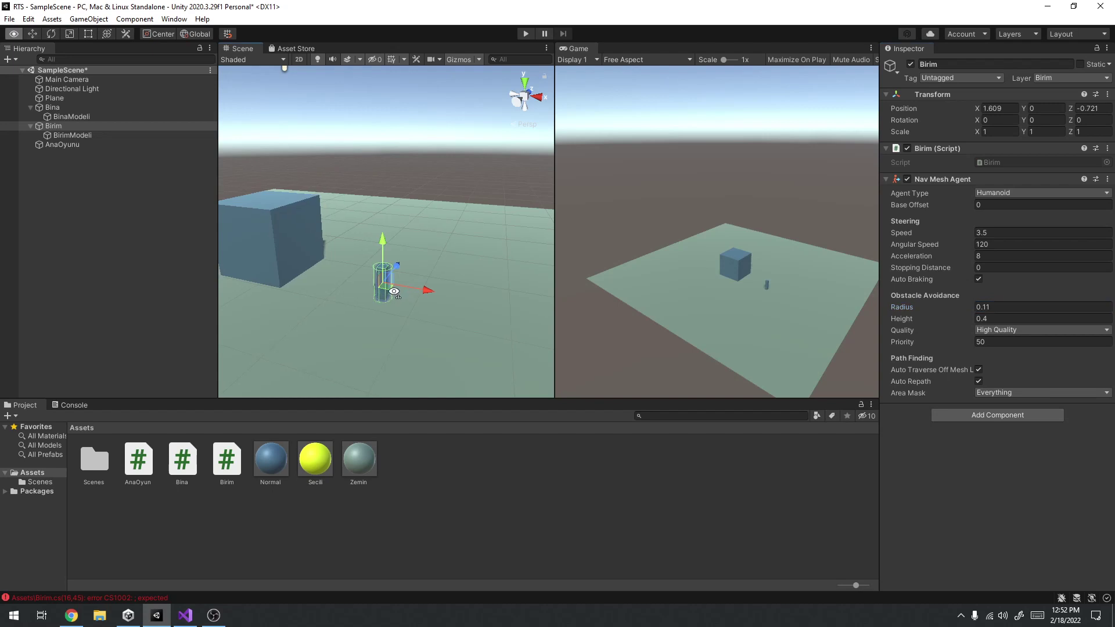
key("f")
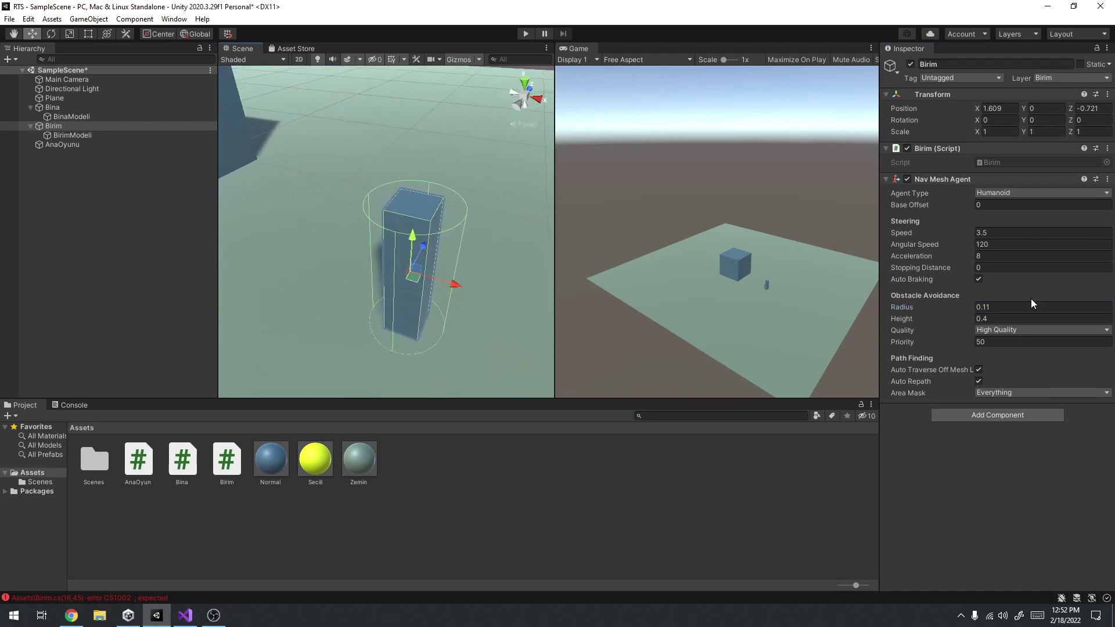
left_click_drag(908, 308, 907, 308)
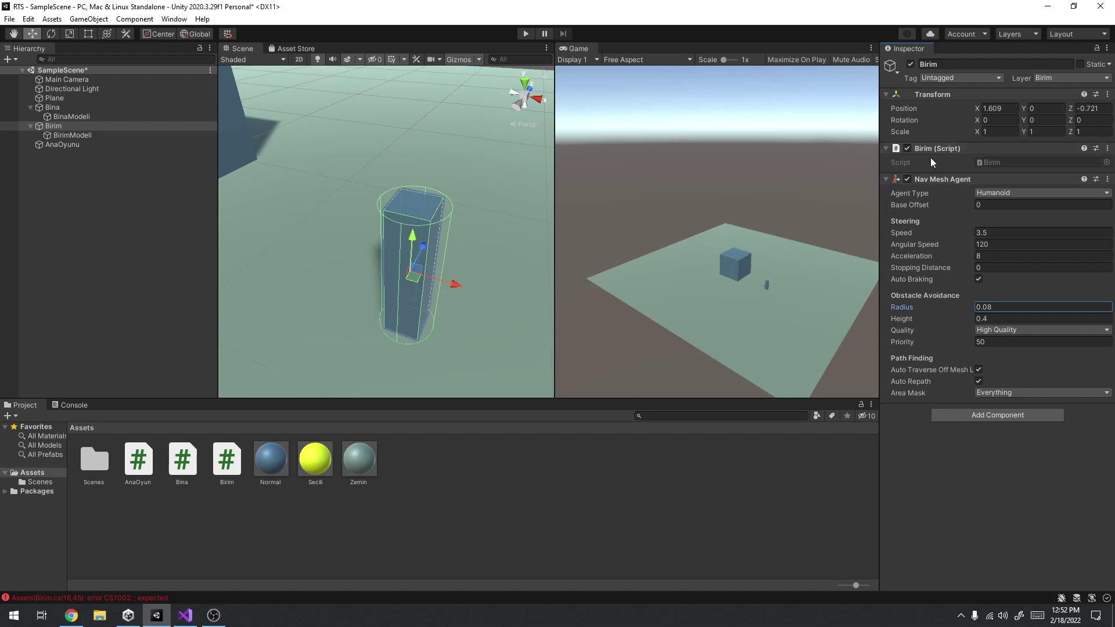
left_click(186, 615)
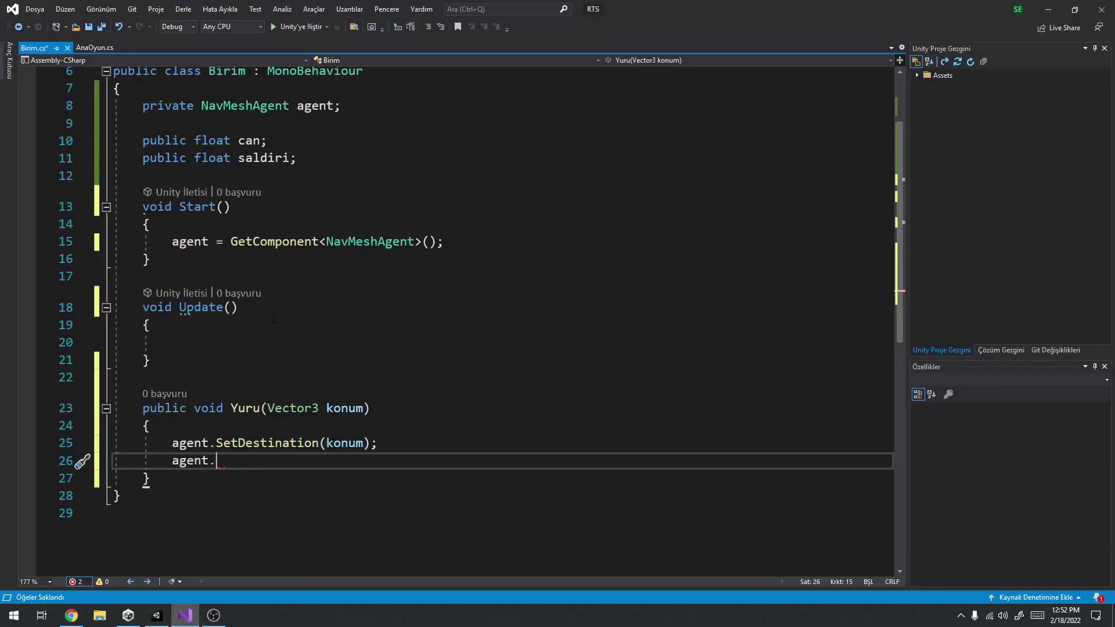
Review Birim's Nav Mesh Agent in Unity: speed 3.5, radius 0.08, height 0.4.
left_click(275, 241)
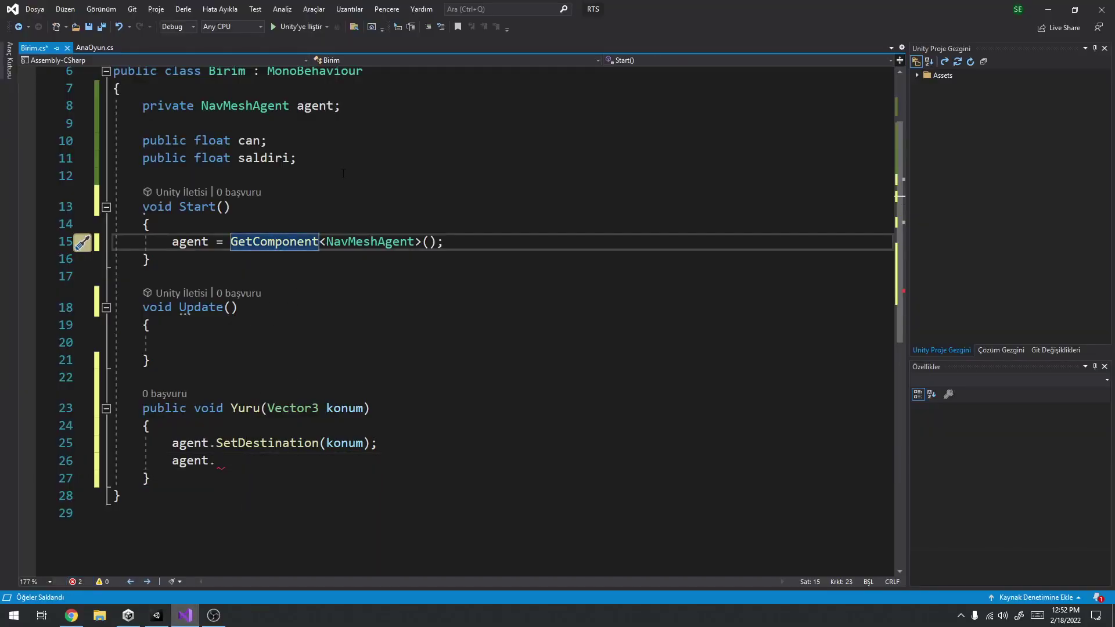
key("alt+Tab")
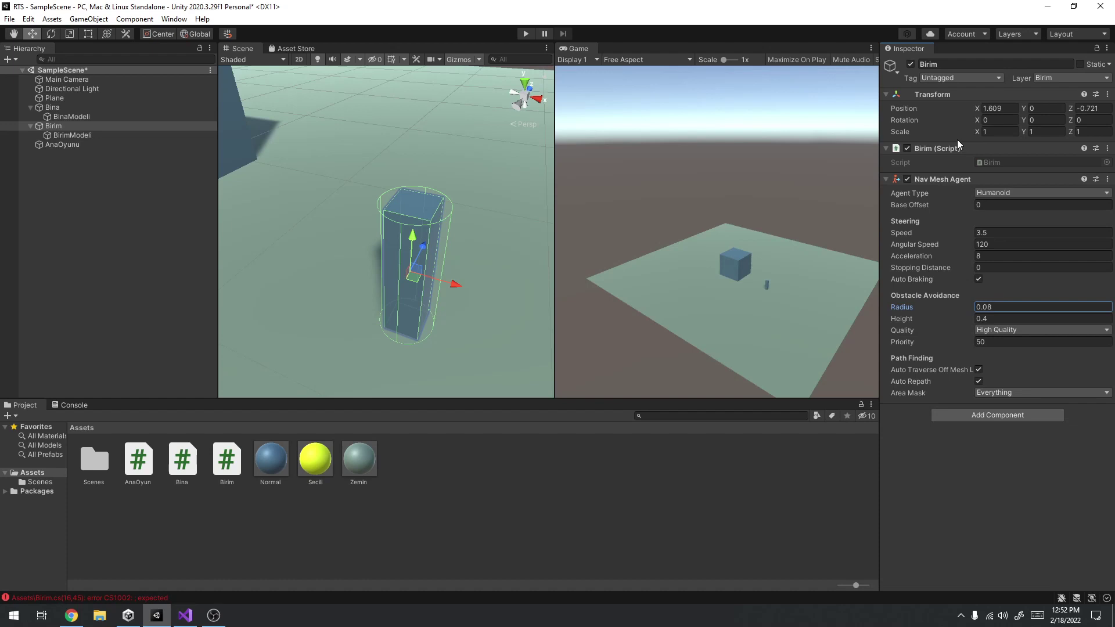
left_click(94, 134)
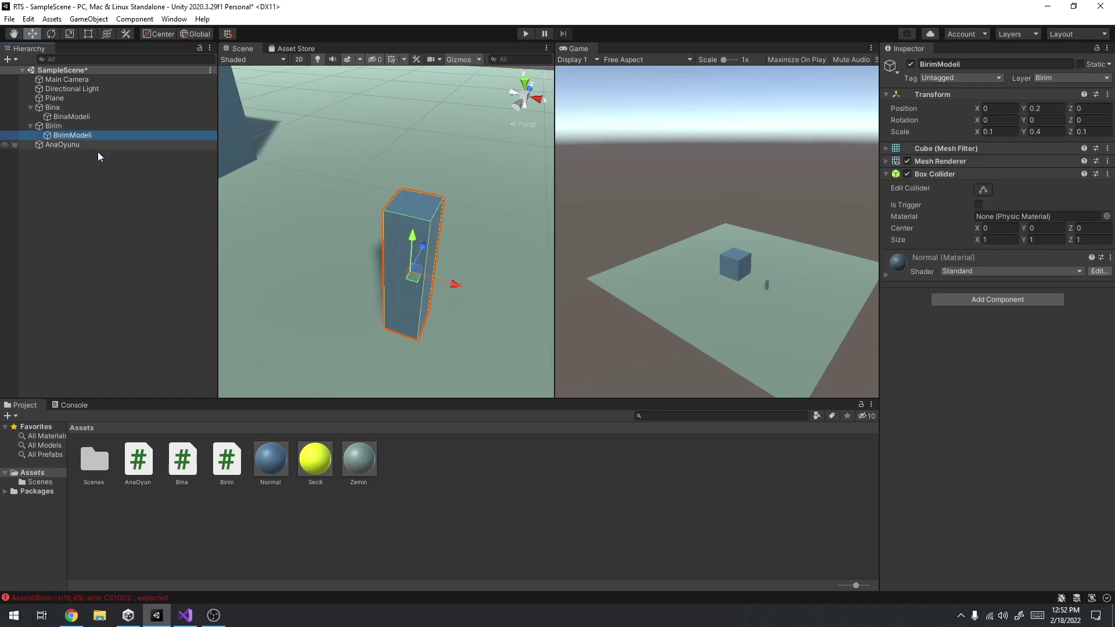
left_click(77, 126)
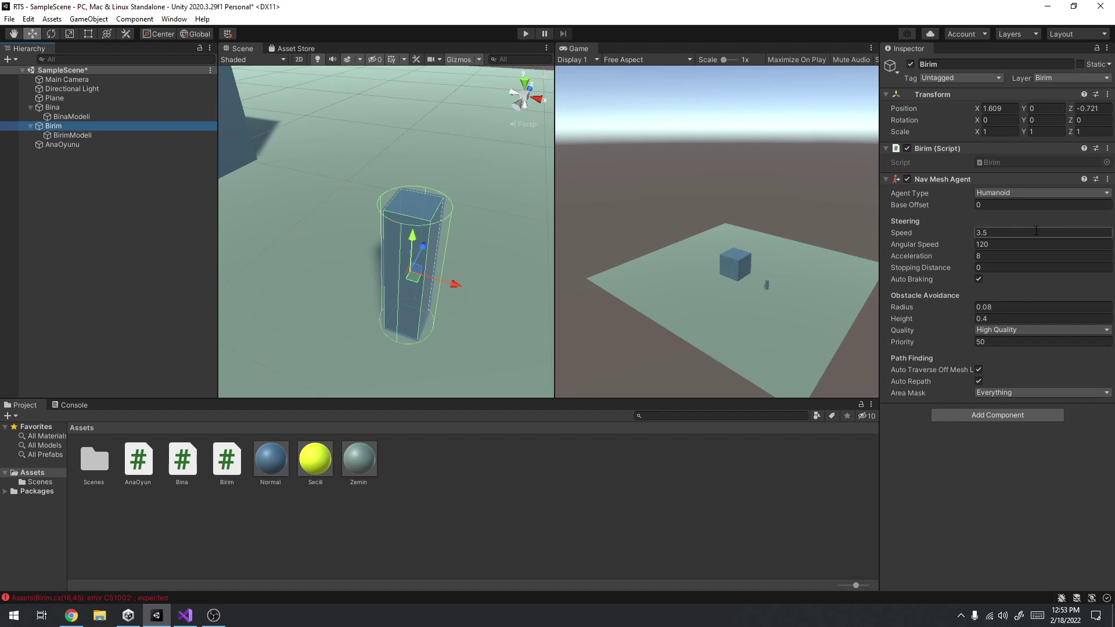
mouse_move(956, 343)
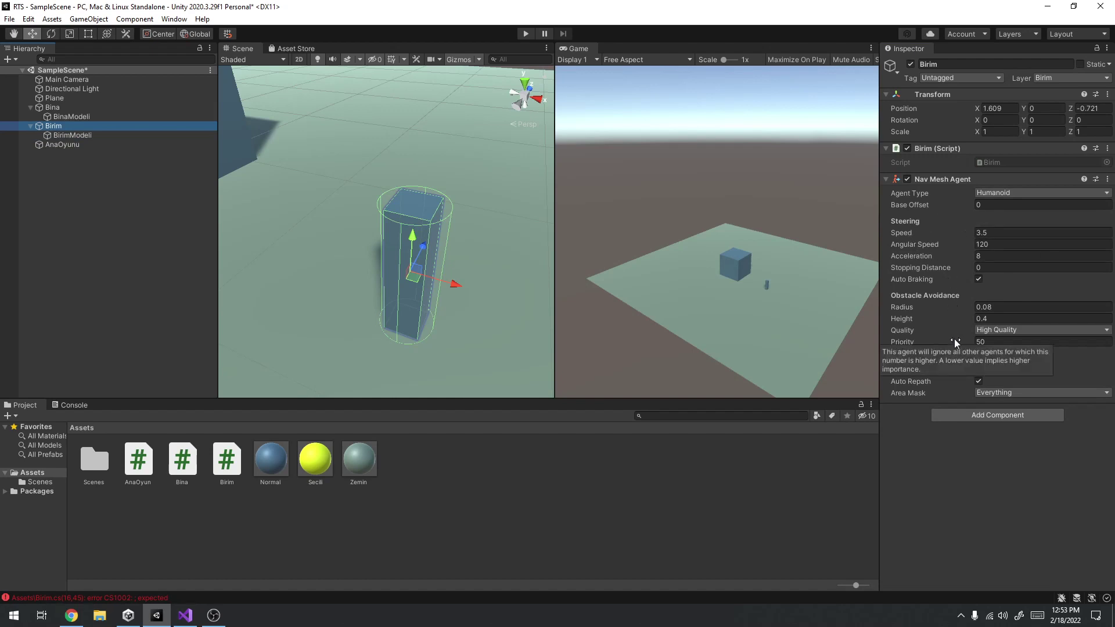
Delete the unfinished agent. line from Yuru and save Birim.cs.
left_click(185, 616)
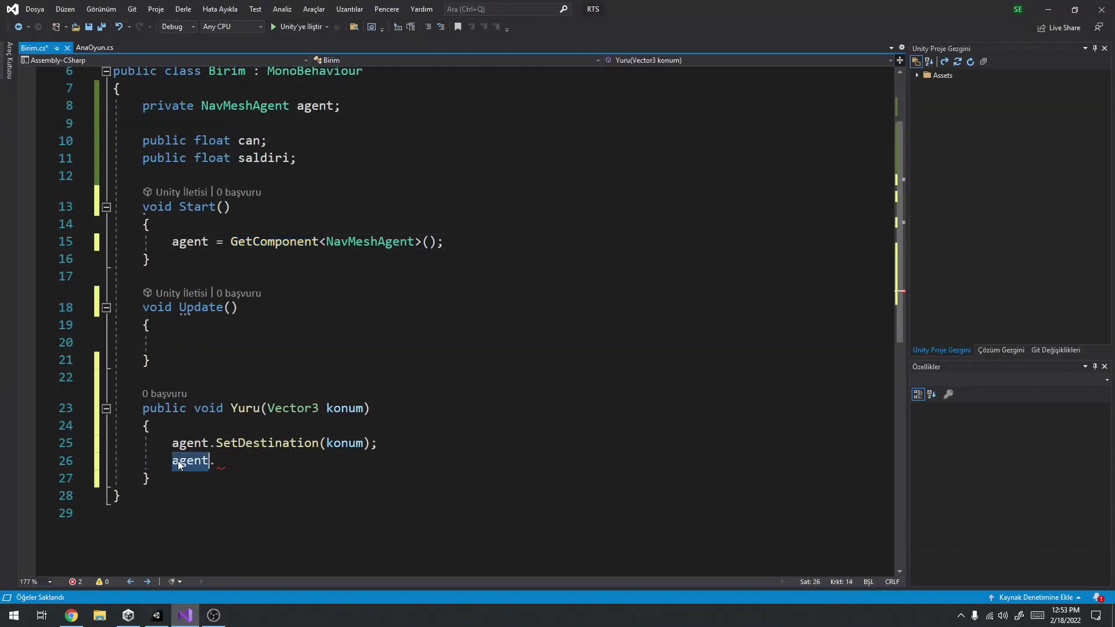
triple_click(192, 460)
key("Delete")
key("ctrl+s")
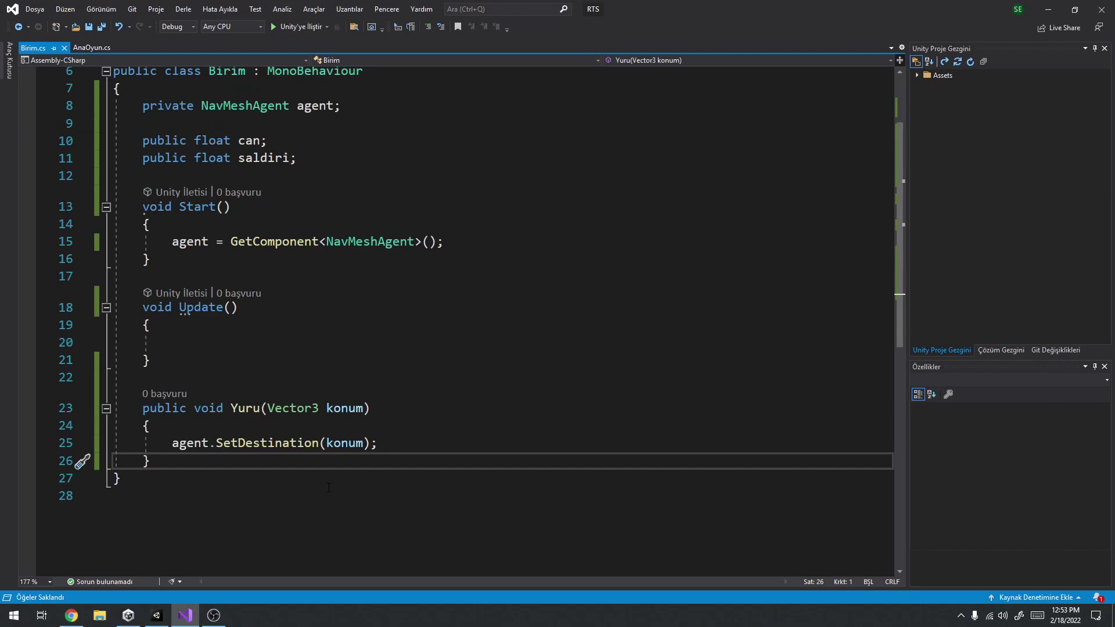
scroll(393, 375, "up", 2)
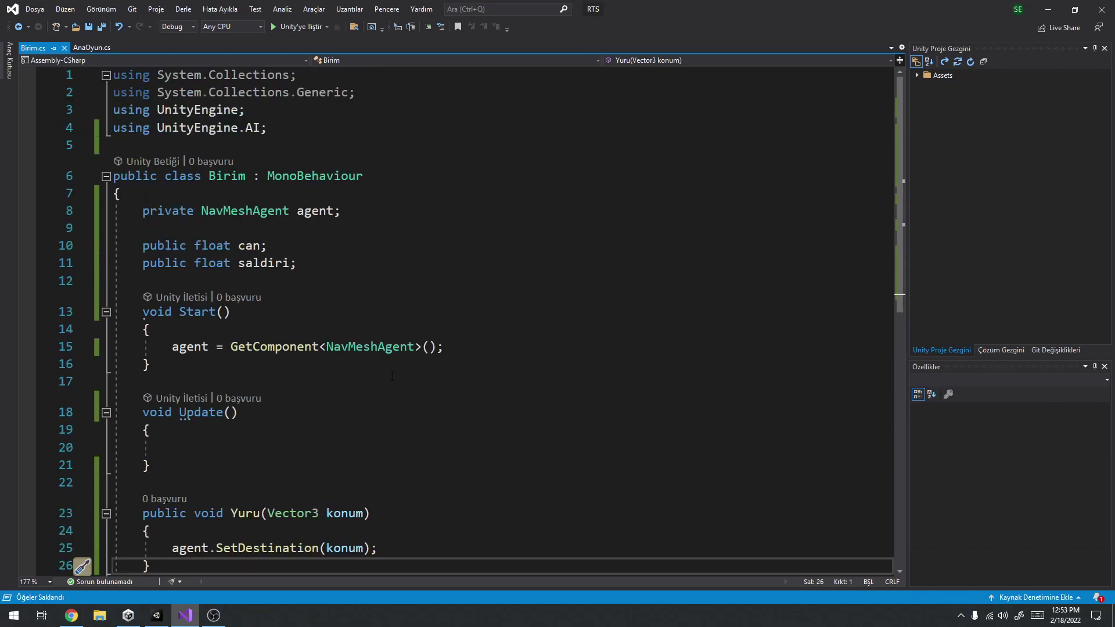
scroll(394, 375, "down", 2)
scroll(372, 325, "down", 3)
scroll(333, 249, "down", 1, "ctrl")
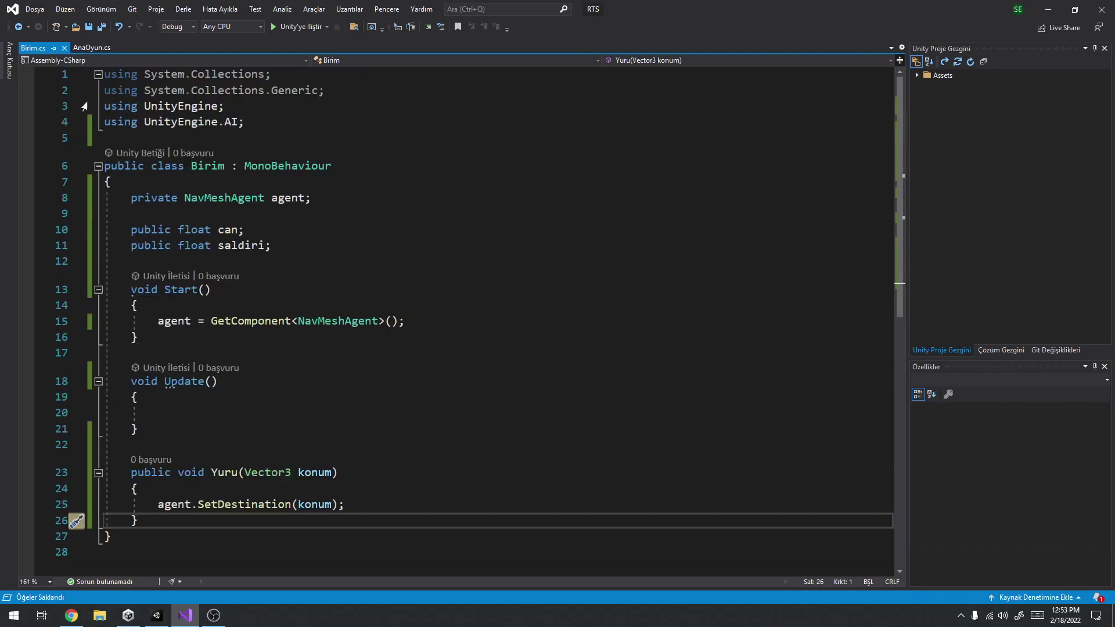
Open AnaOyun.cs and review the left-click check in its Update method.
left_click(82, 46)
left_click(41, 49)
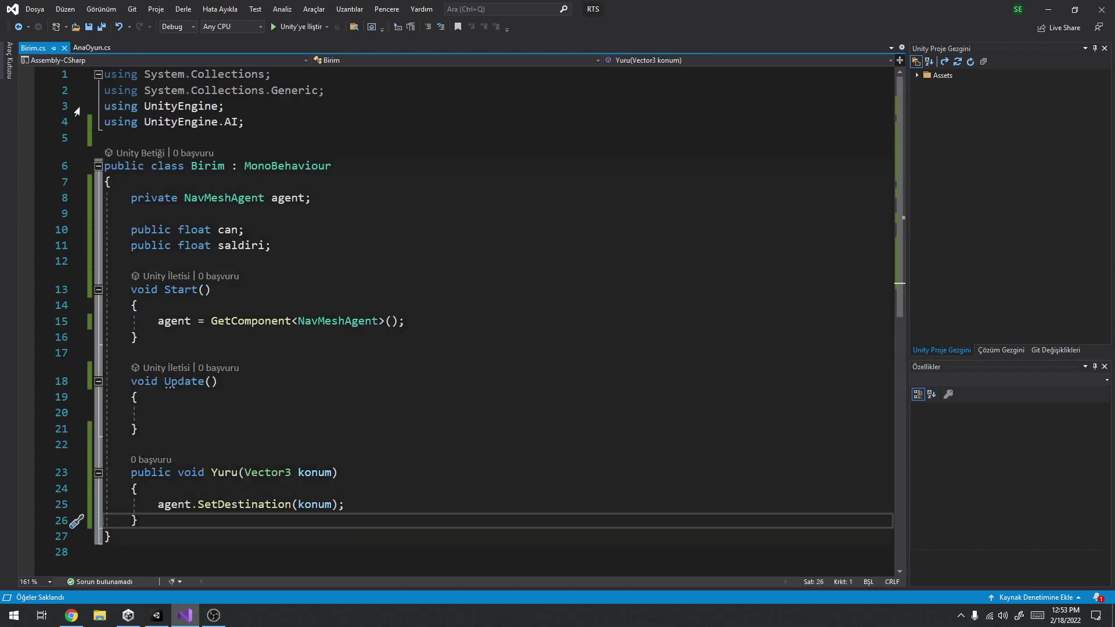
left_click(85, 48)
scroll(277, 271, "down", 2, "ctrl")
scroll(277, 272, "down", 1, "ctrl")
scroll(277, 271, "up", 5)
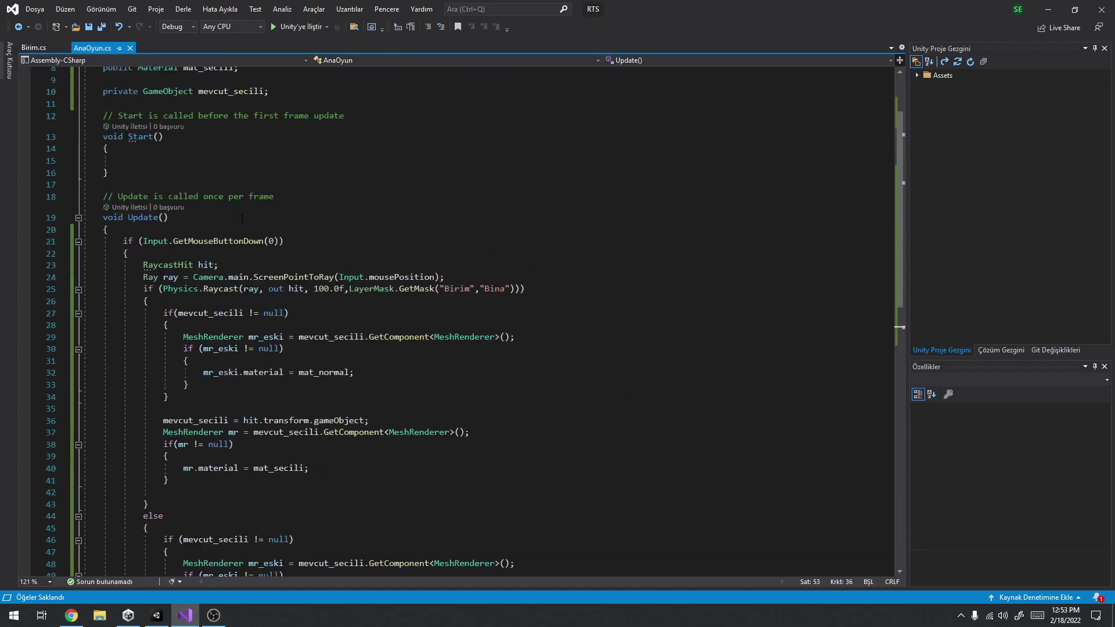
scroll(251, 223, "up", 2)
left_click(150, 231)
left_click(194, 278)
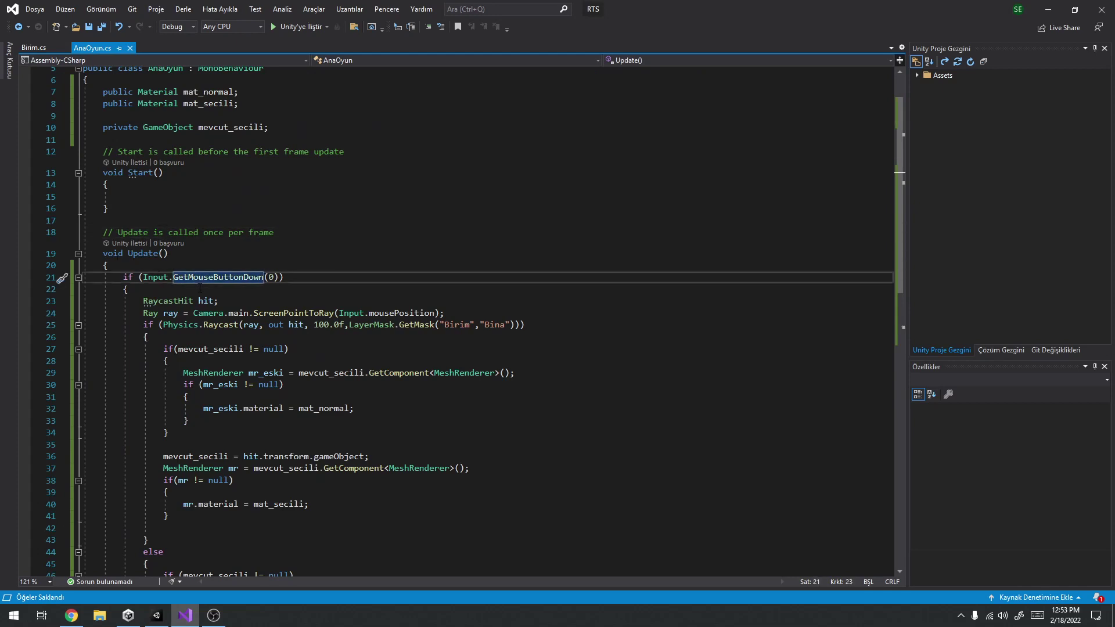
left_click(134, 289)
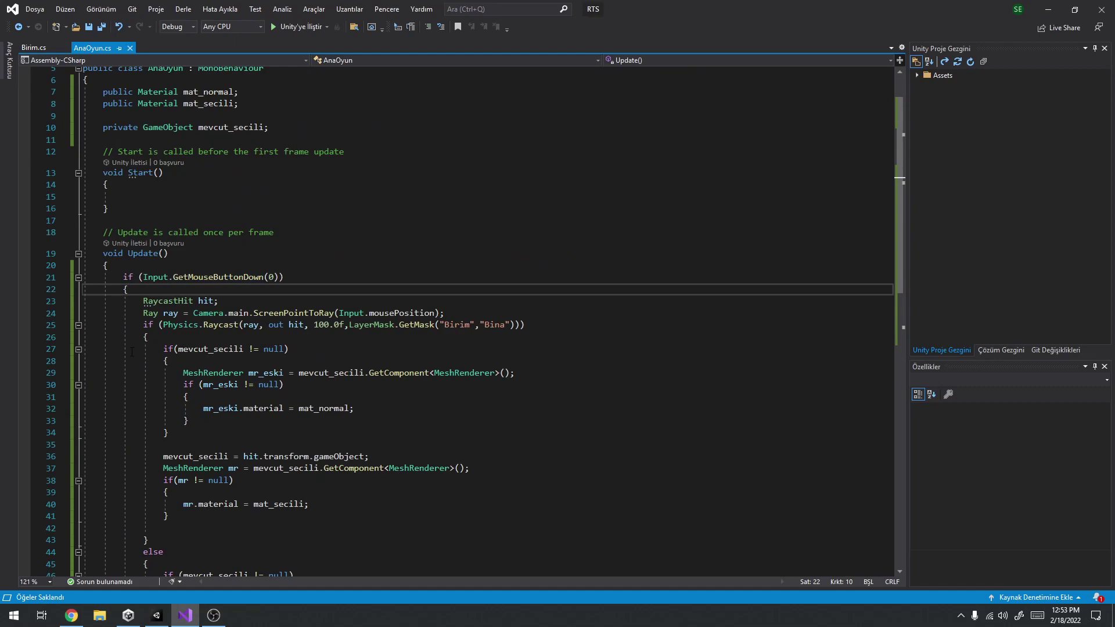
scroll(132, 352, "down", 4)
scroll(132, 352, "down", 3)
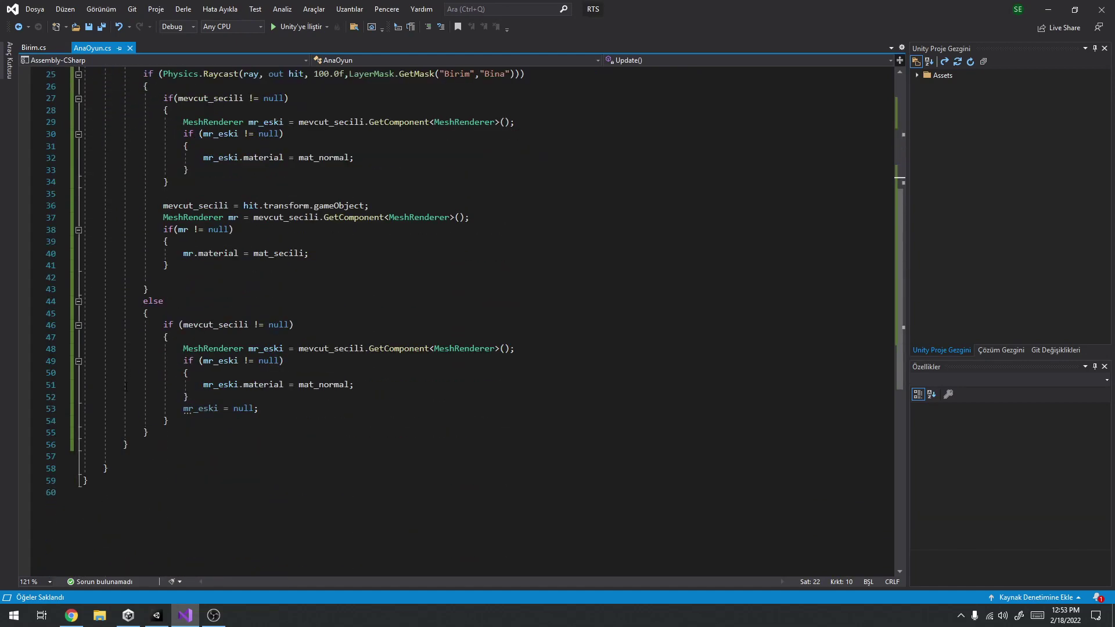
Start an else if after the left-click block, pasting in the copied GetMouseButtonDown condition.
left_click(130, 444)
scroll(130, 444, "up", 7)
scroll(135, 310, "down", 8)
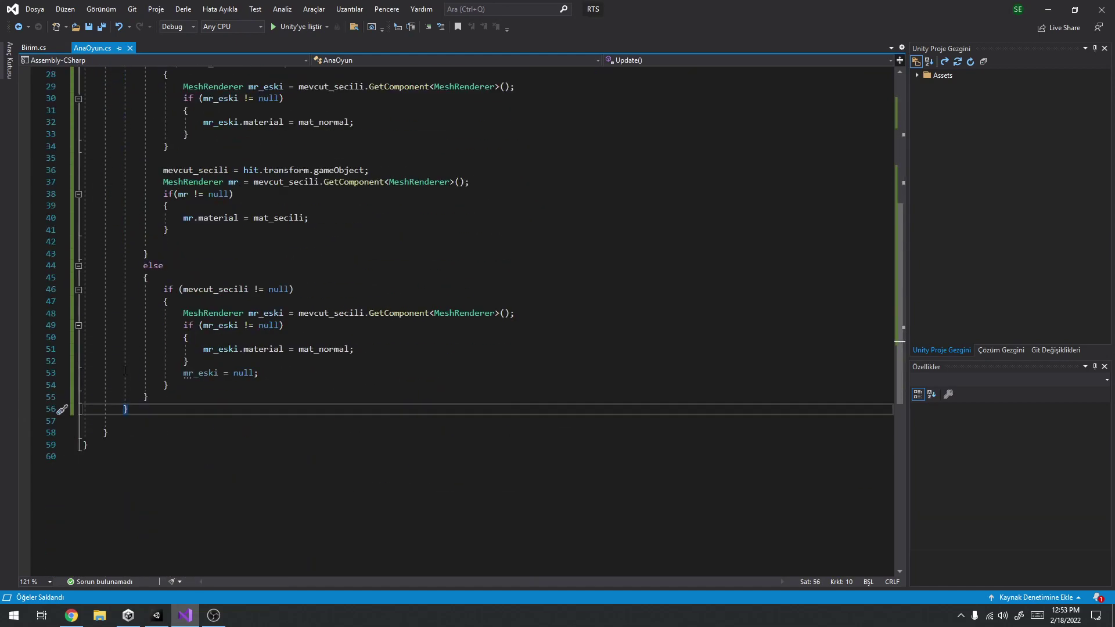
key("Return")
type("else")
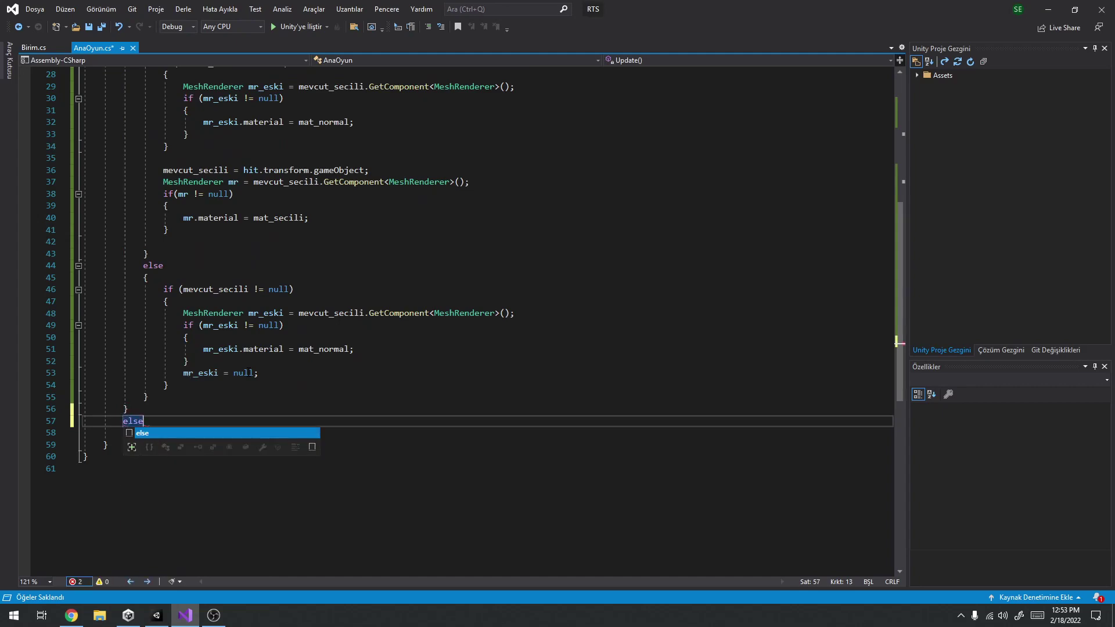
type(" if(")
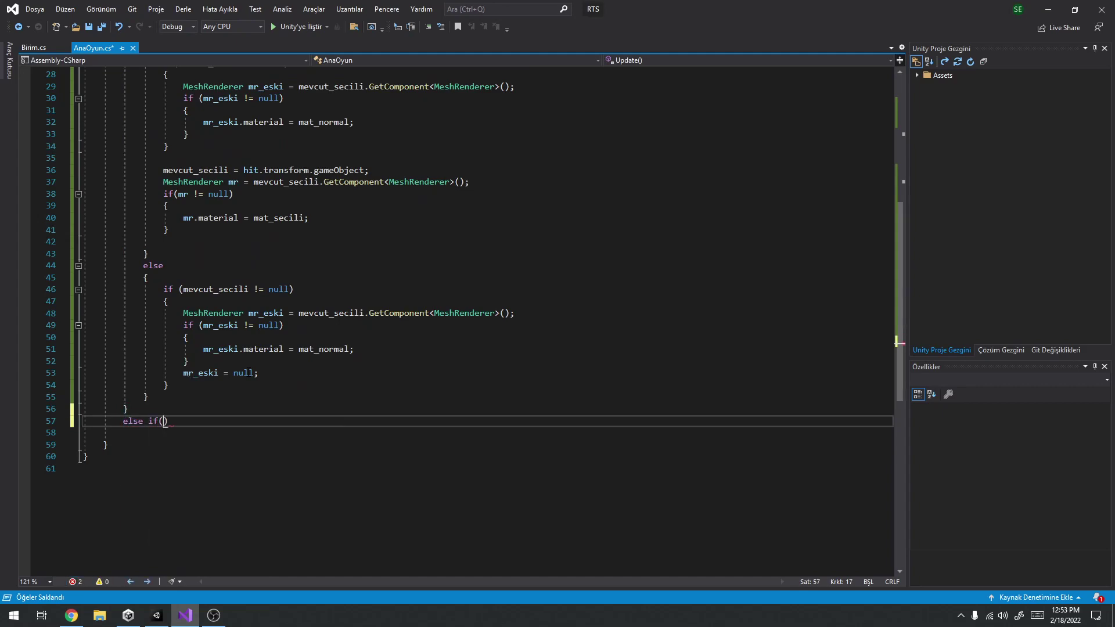
scroll(420, 173, "up", 8)
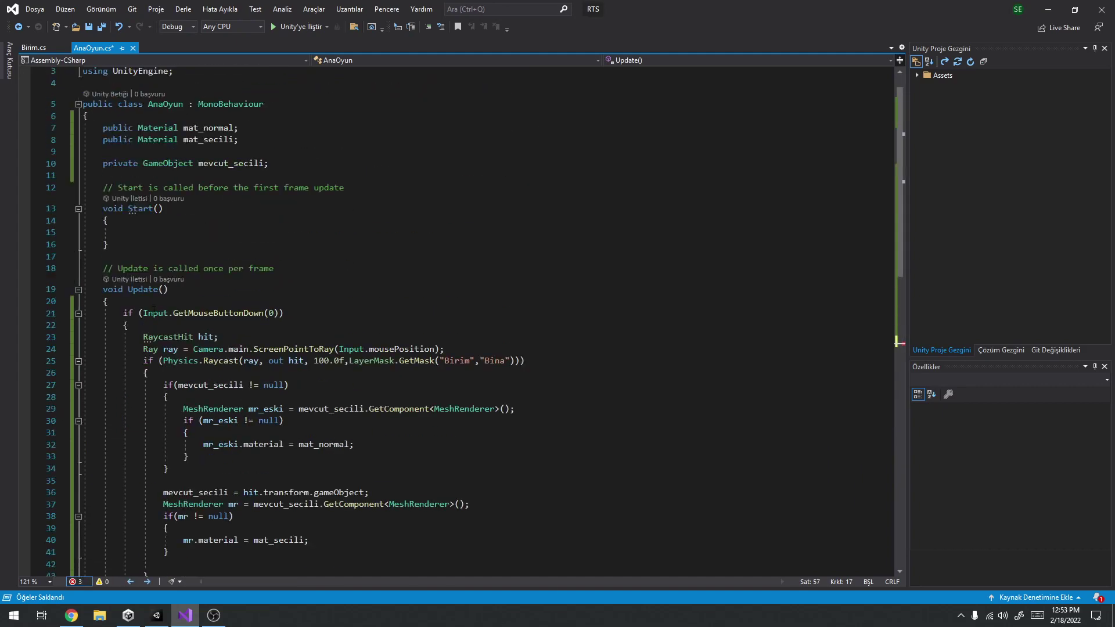
left_click_drag(143, 313, 284, 313)
key("ctrl+c")
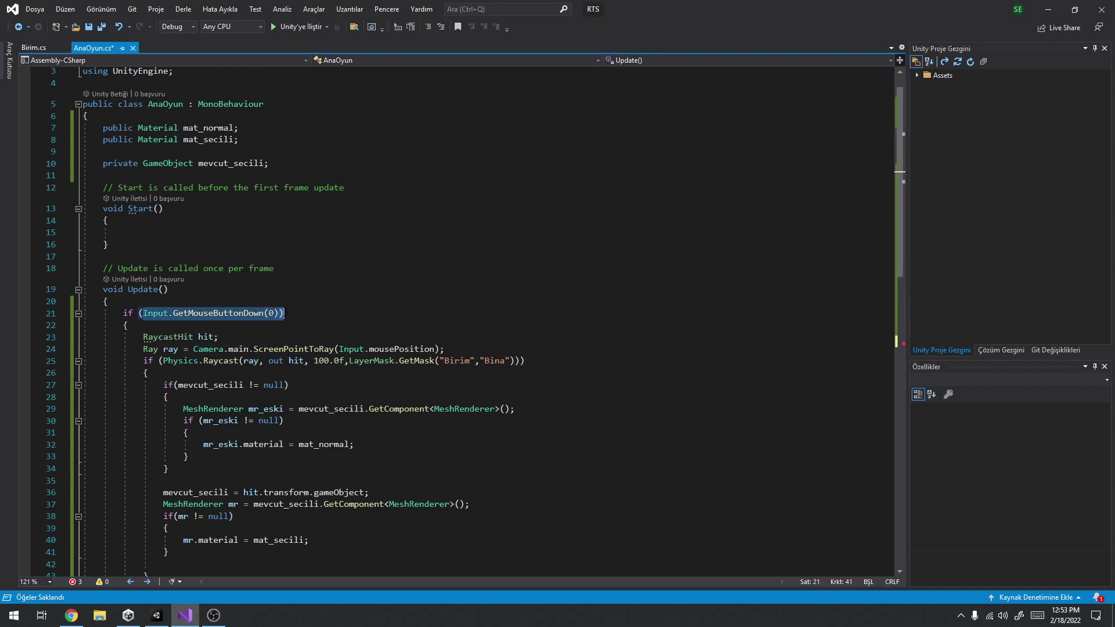
scroll(236, 395, "down", 8)
left_click(165, 422)
key("ctrl+v")
Change the pasted condition to Input.GetMouseButtonDown(1) and open the branch body.
key("Left")
key("BackSpace")
type("1")
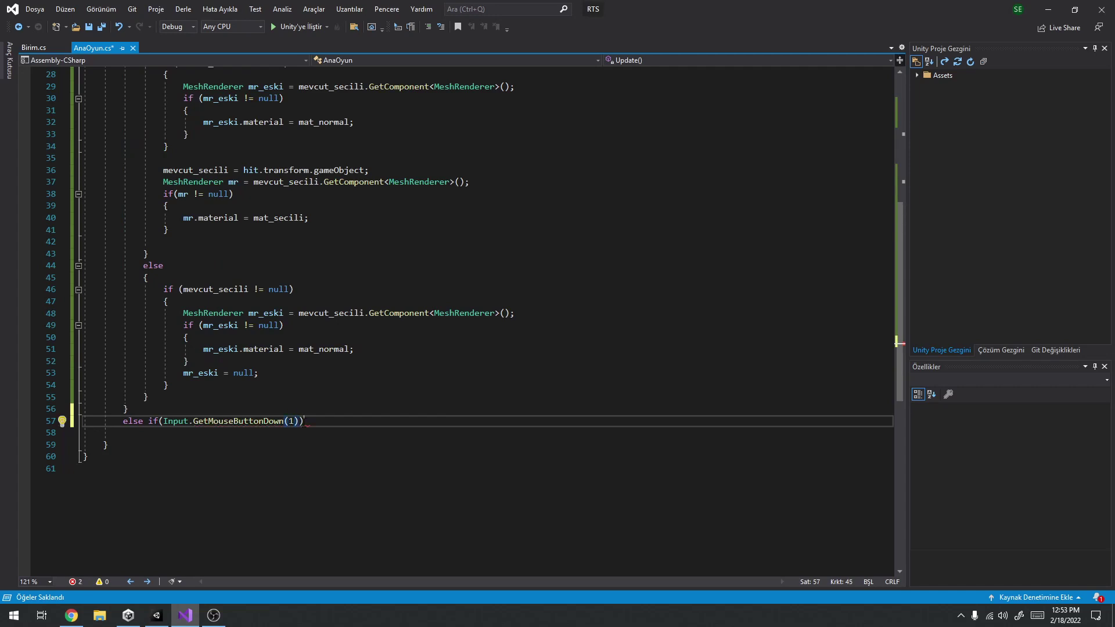
key("End")
type("{")
key("Return")
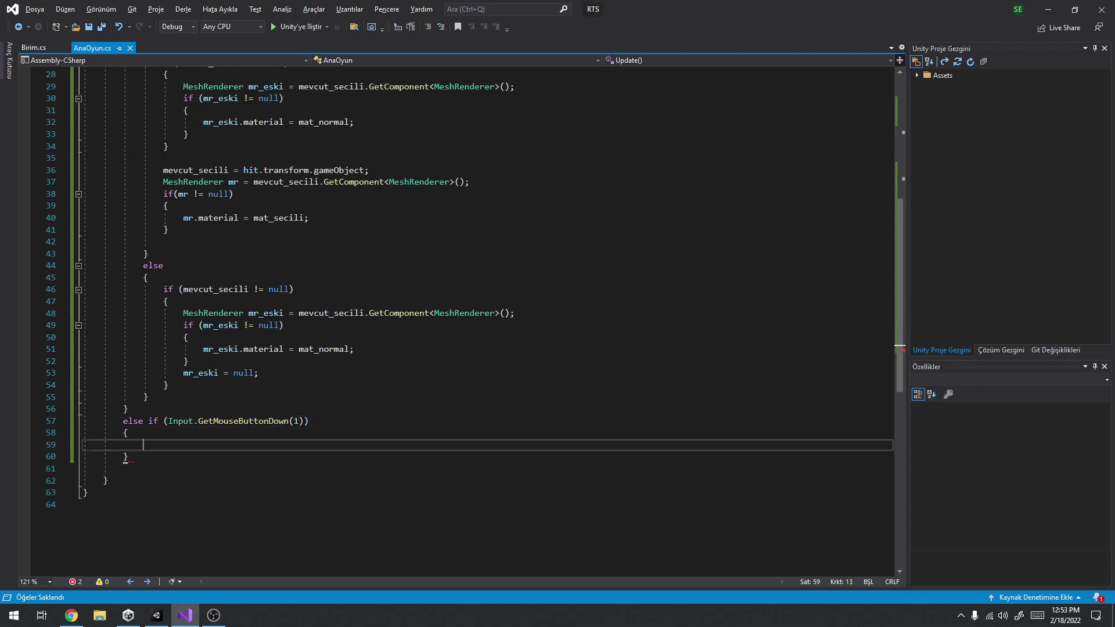
Inside the right-click branch, add an empty if(mevcut_secili != null) block.
scroll(223, 427, "up", 3, "ctrl")
scroll(292, 404, "up", 2, "ctrl")
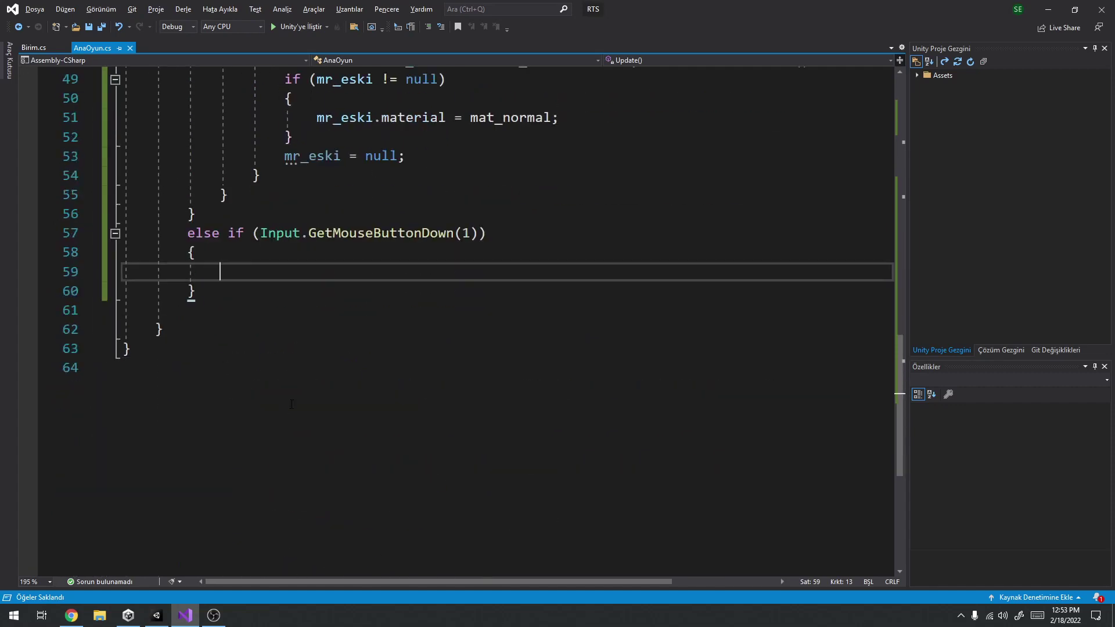
type("if(sec")
key("Down")
key("Down")
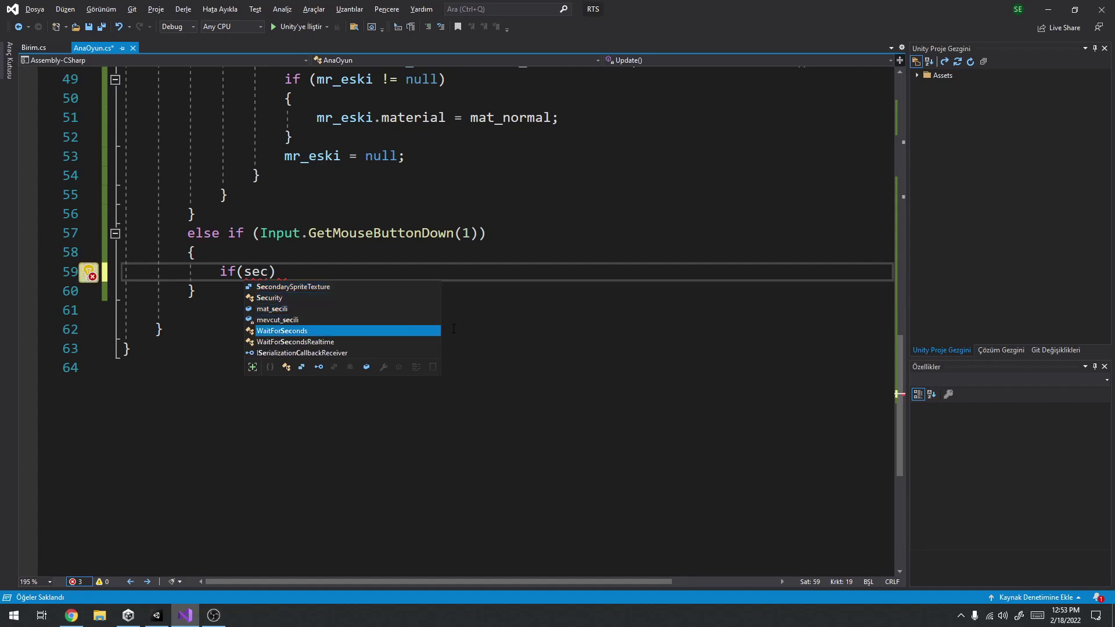
type("ili != null) {")
key("Return")
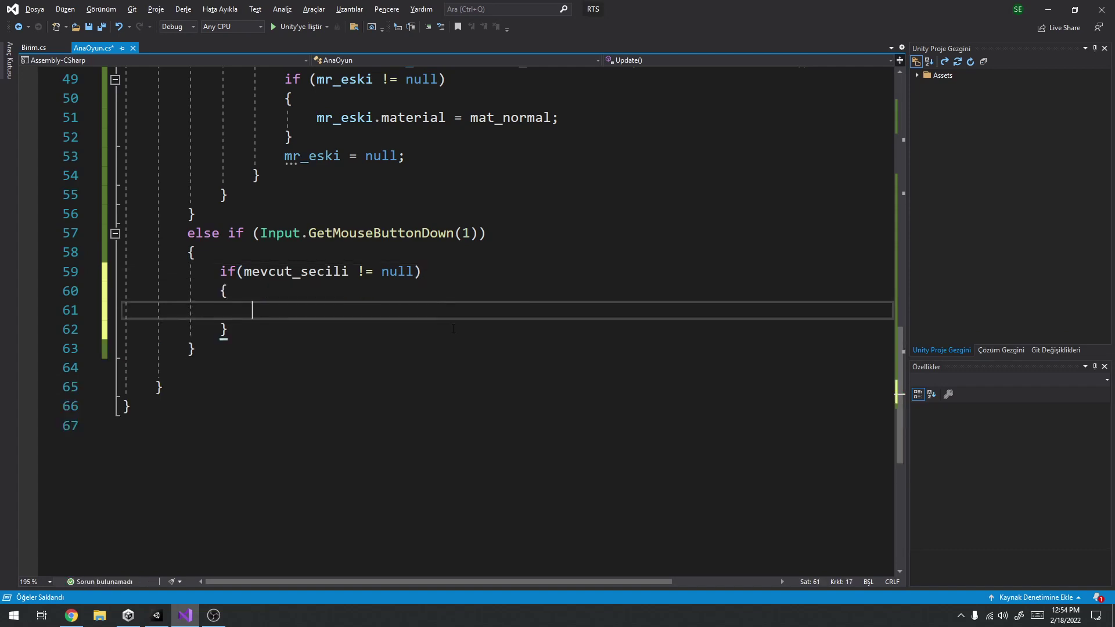
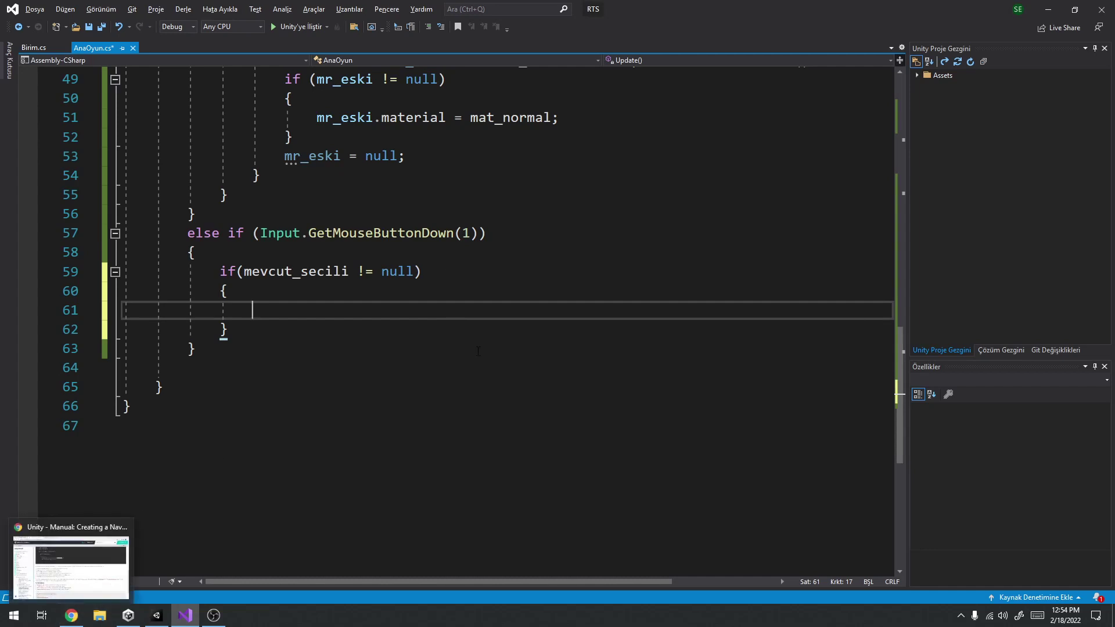
Write mevcut_secili.layer on line 61 and start an if( condition around it.
type("me")
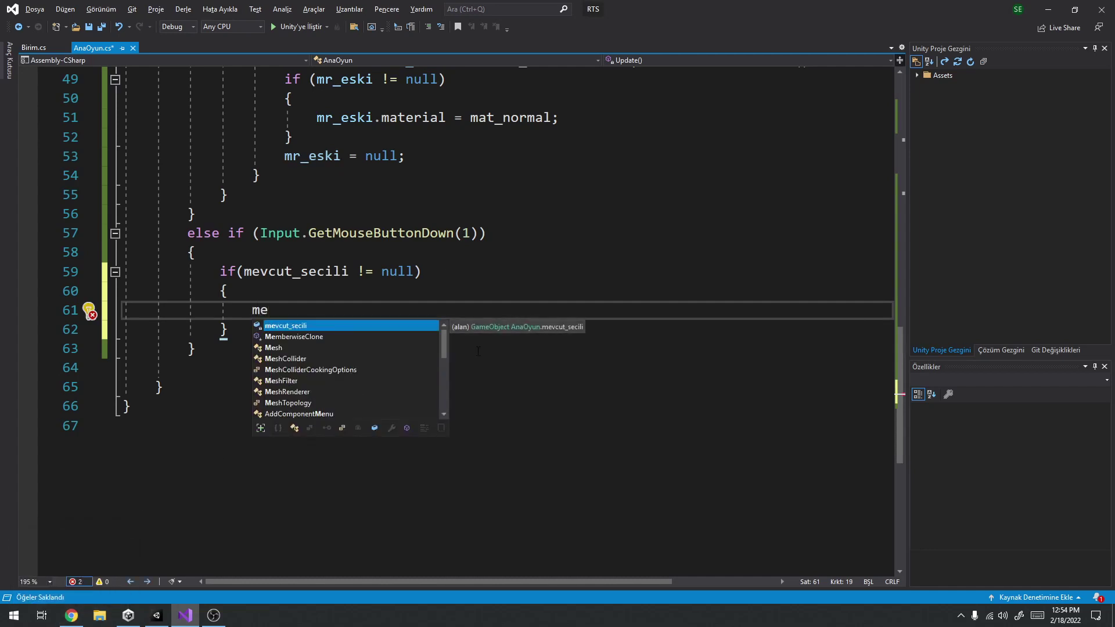
key("Tab")
type(".")
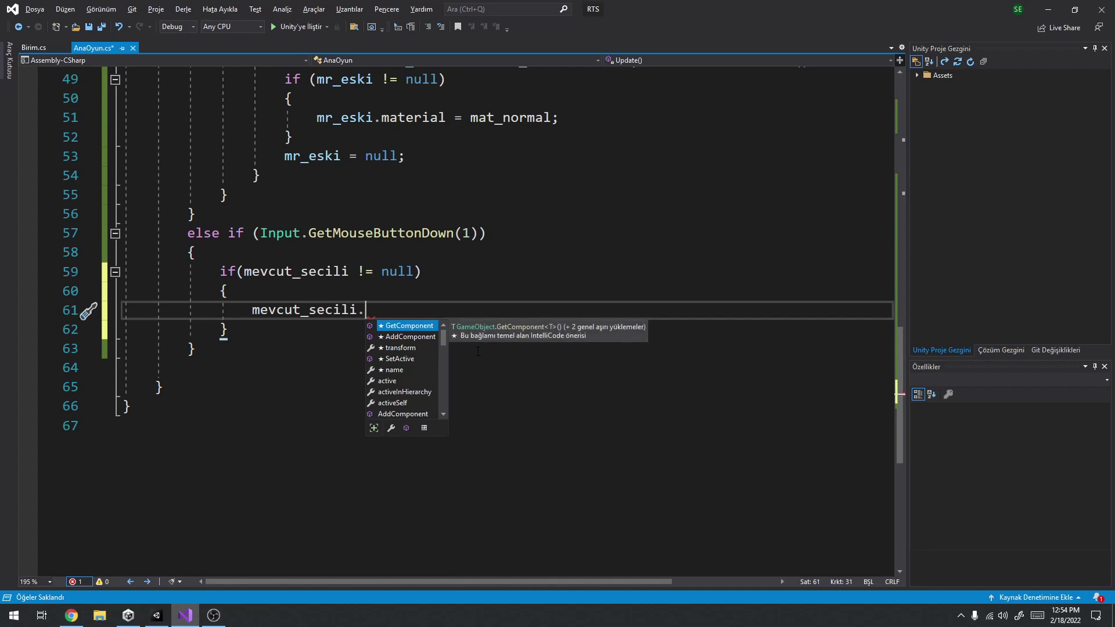
type("la")
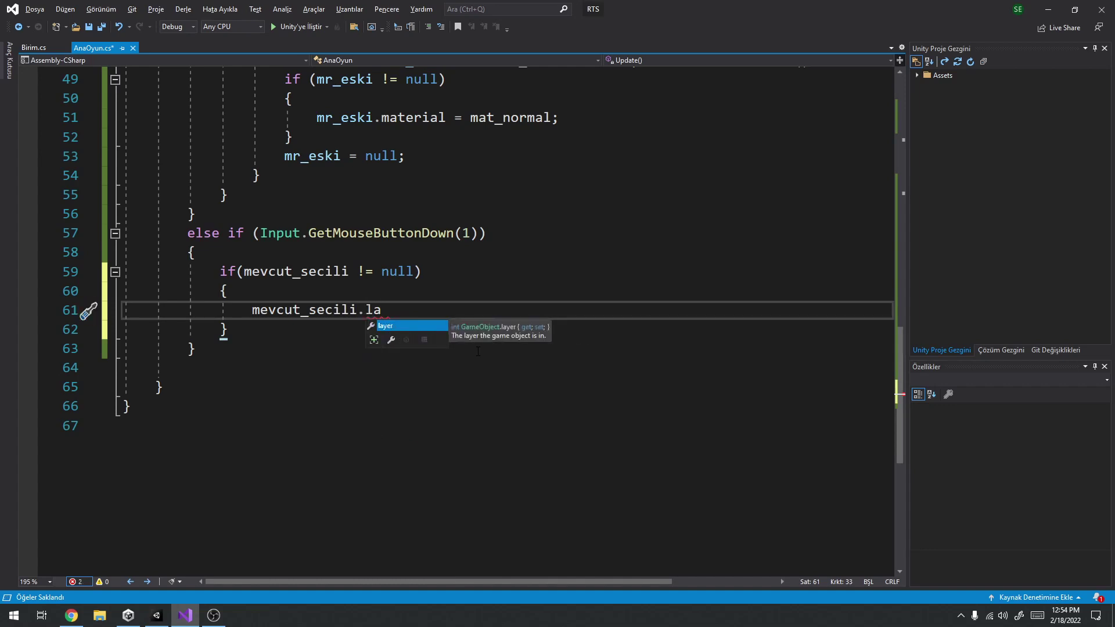
key("Tab")
key("Home")
type("if(")
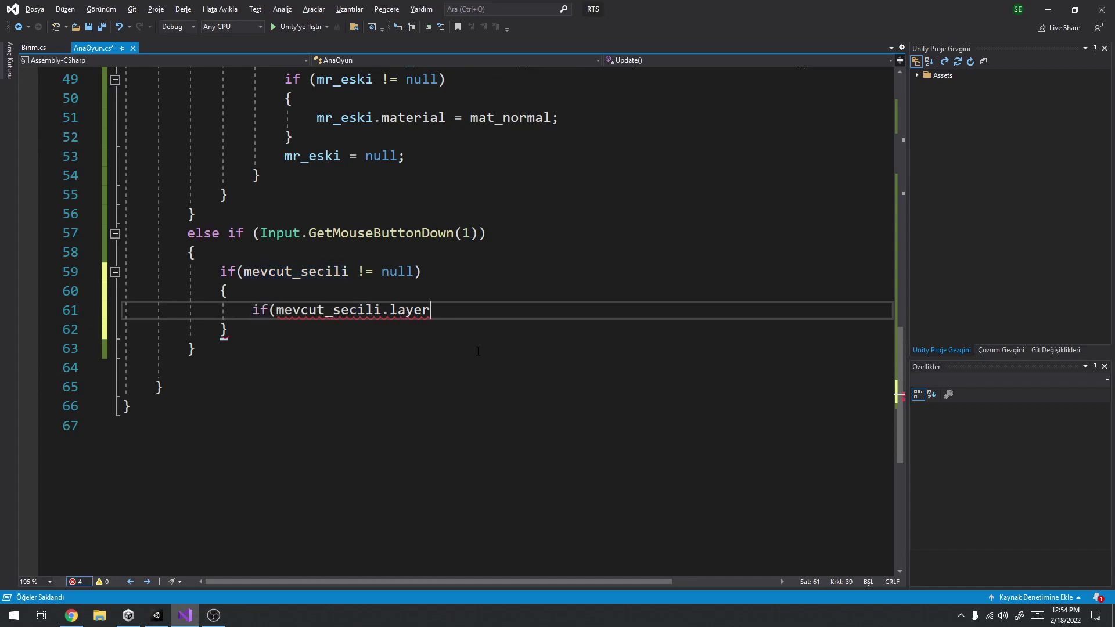
key("End")
type("=")
key("BackSpace")
key("BackSpace")
Complete the condition as == LayerMask.GetMask("Birim") and open an empty block.
type(".c")
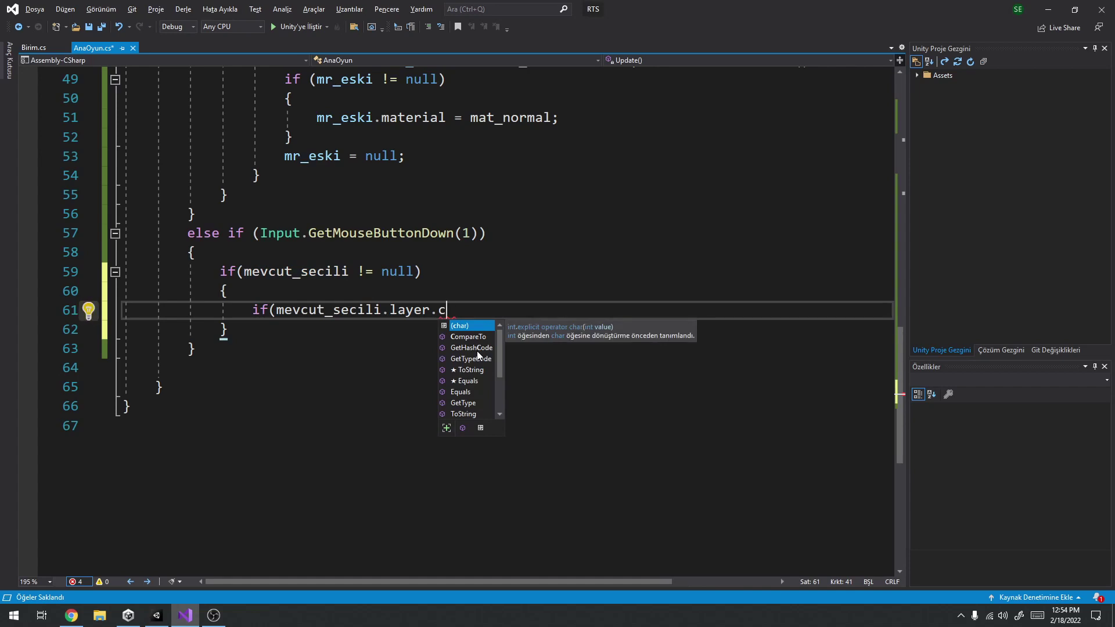
key("BackSpace")
key("BackSpace")
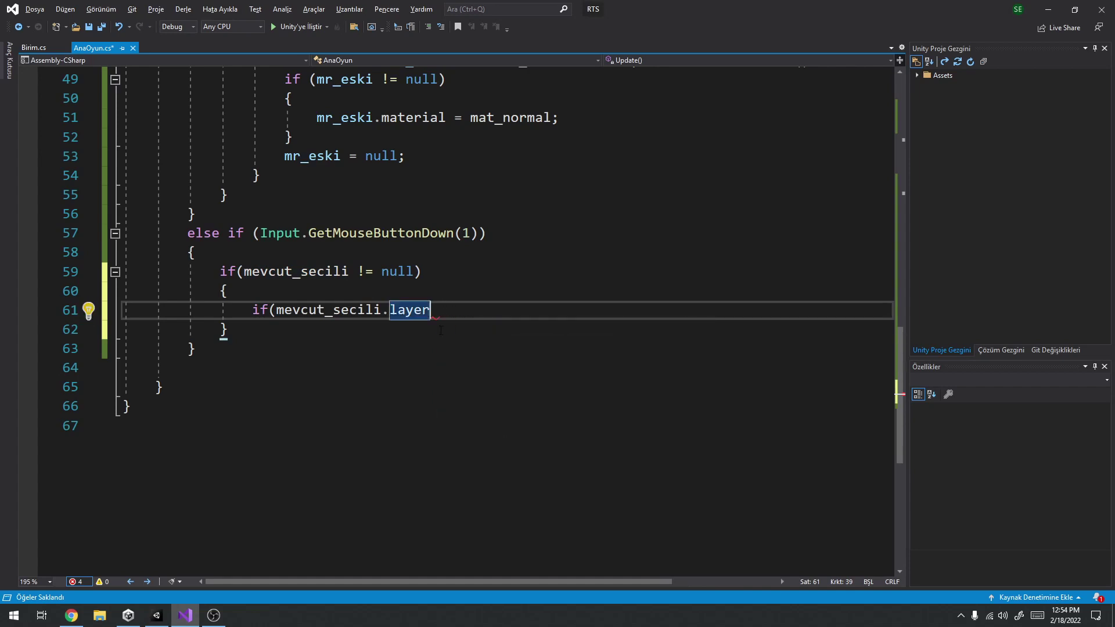
type(" == ")
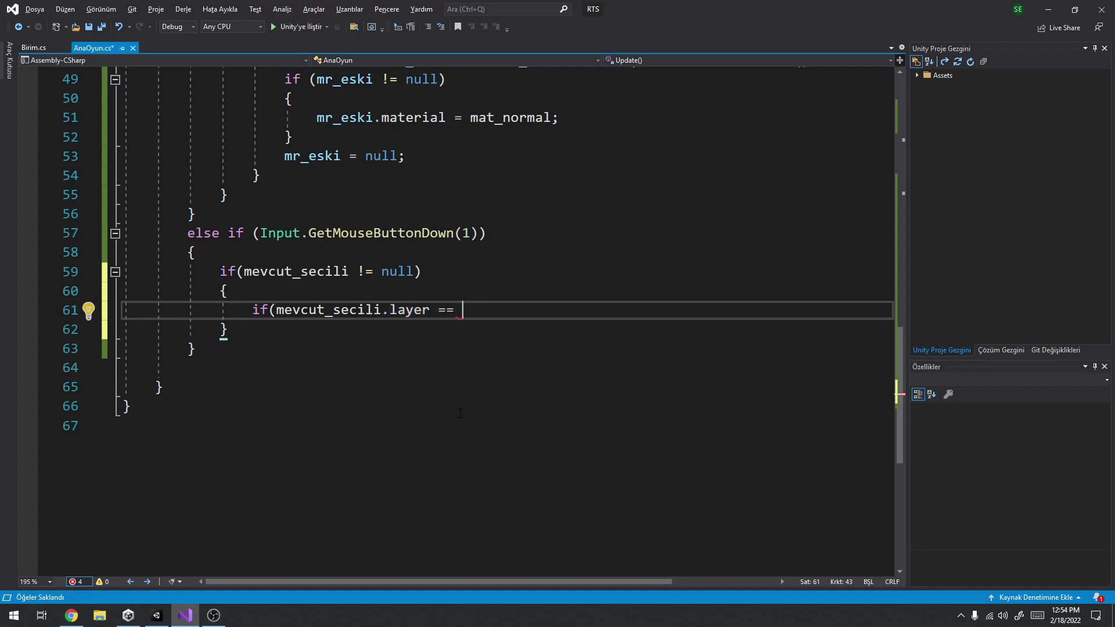
type("LayerMask.")
key("Escape")
type("GetMask(\"Birim\"))")
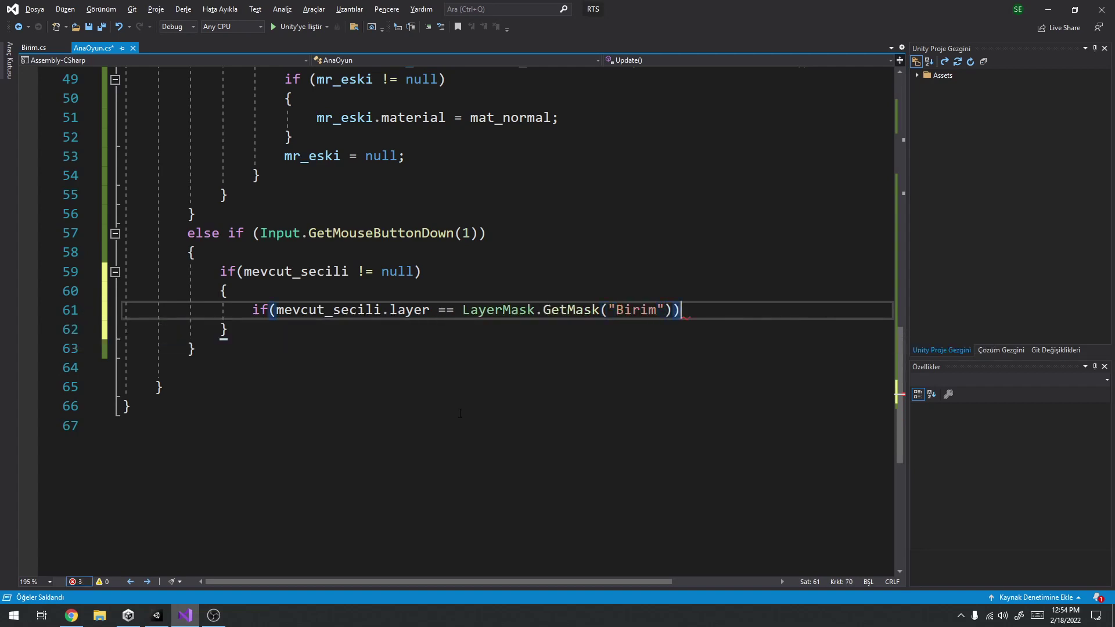
type("{")
key("Return")
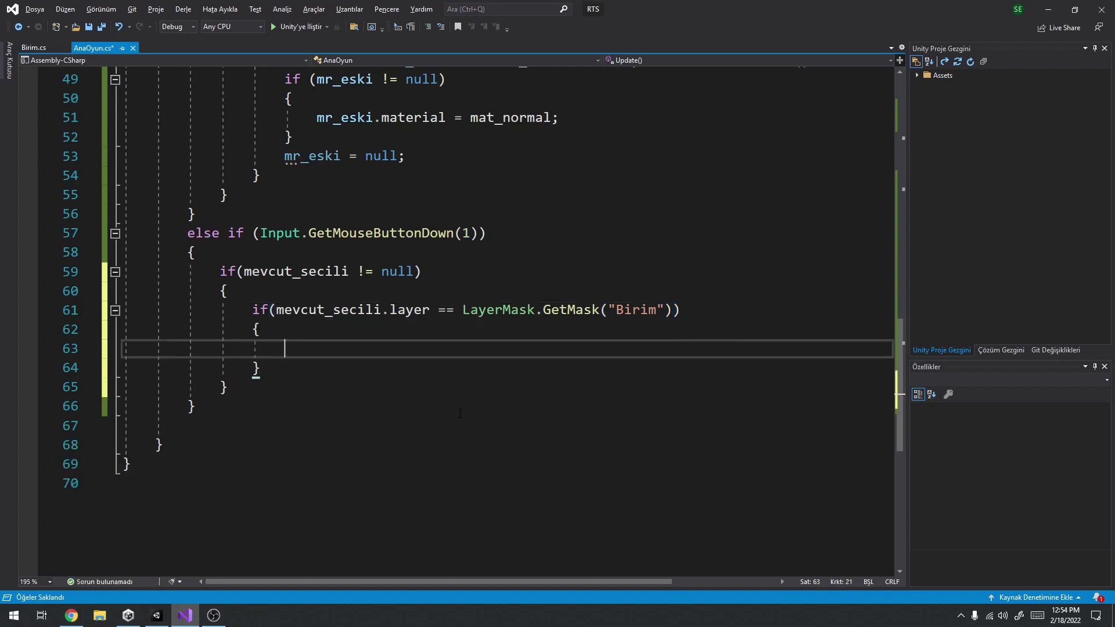
double_click(326, 310)
Inside the block, declare Birim b = mevcut_secili.GetComponent<Birim>();.
key("ctrl+c")
key("Down")
key("Down")
key("ctrl+v")
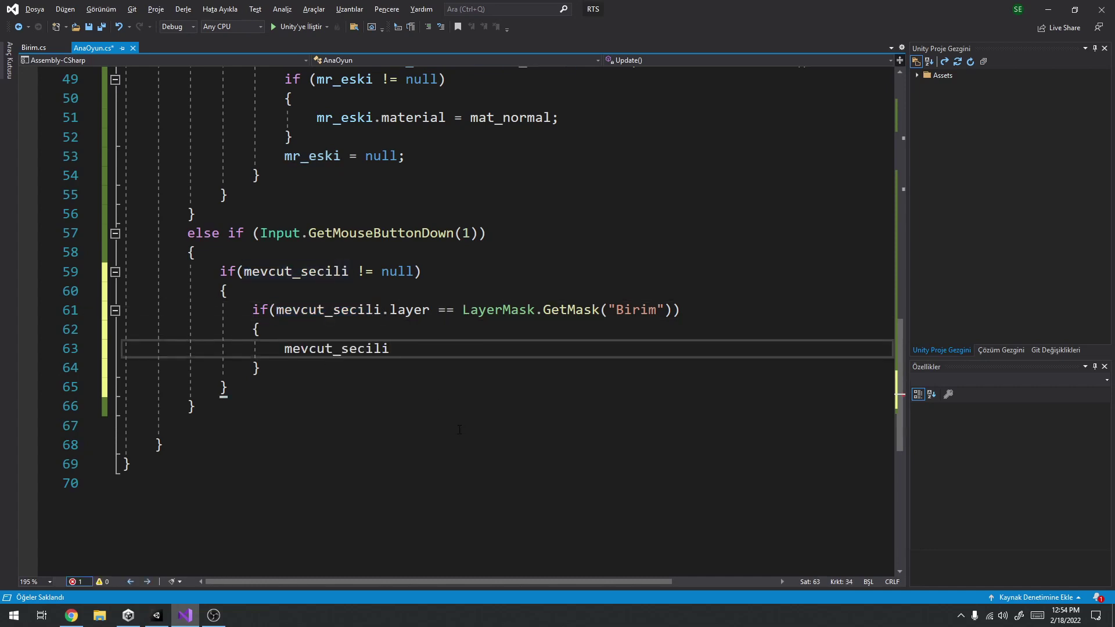
type(".get")
key("Tab")
type("<")
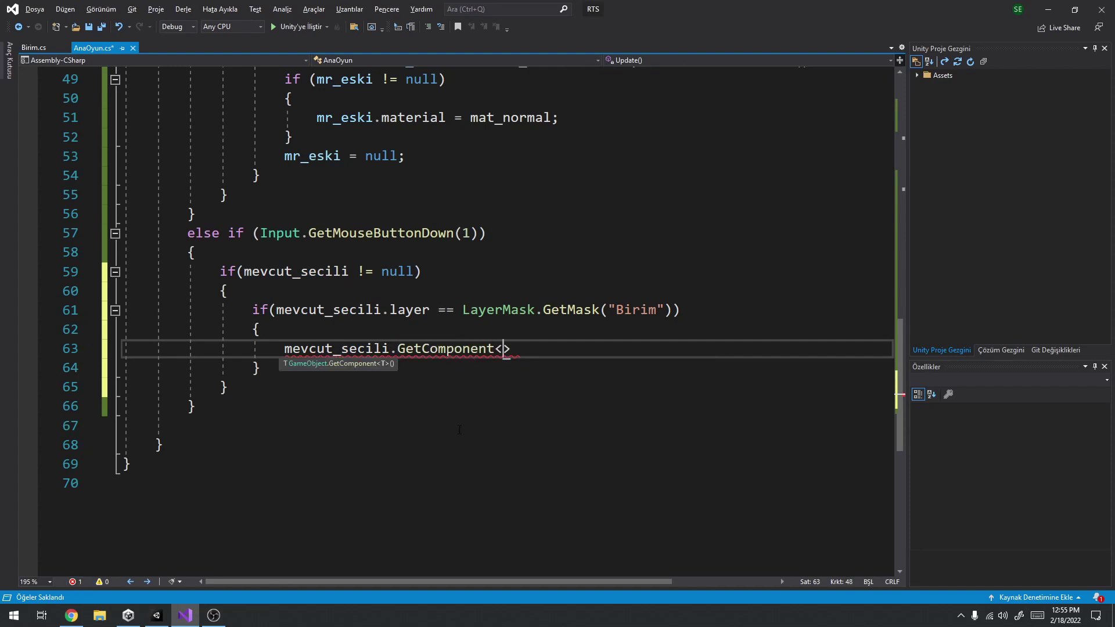
type("Birim")
key("Tab")
key("Right")
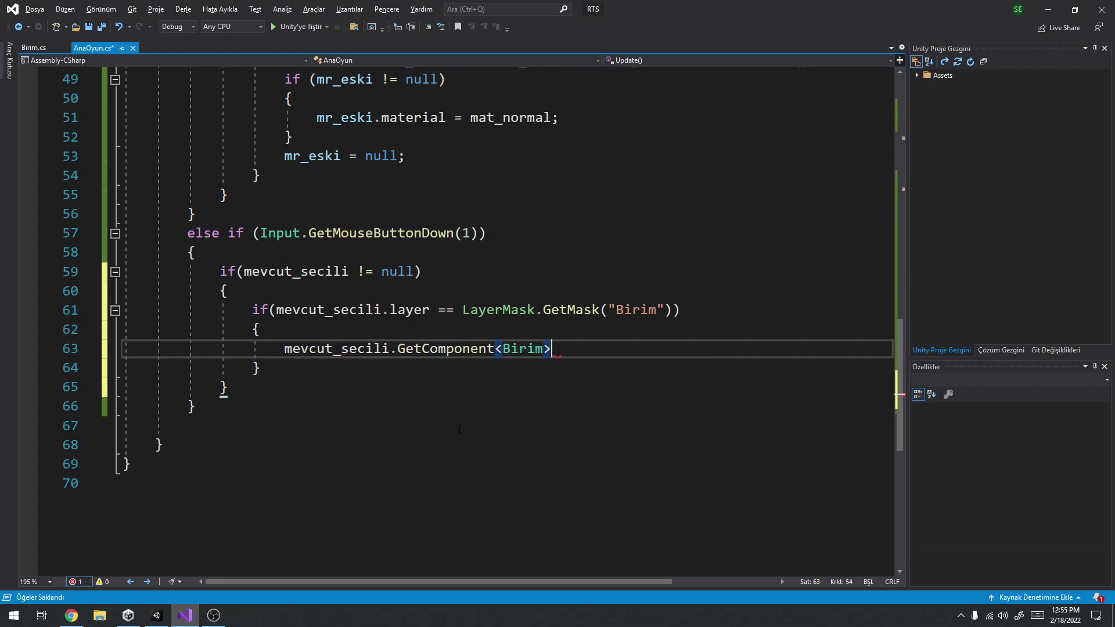
type("()")
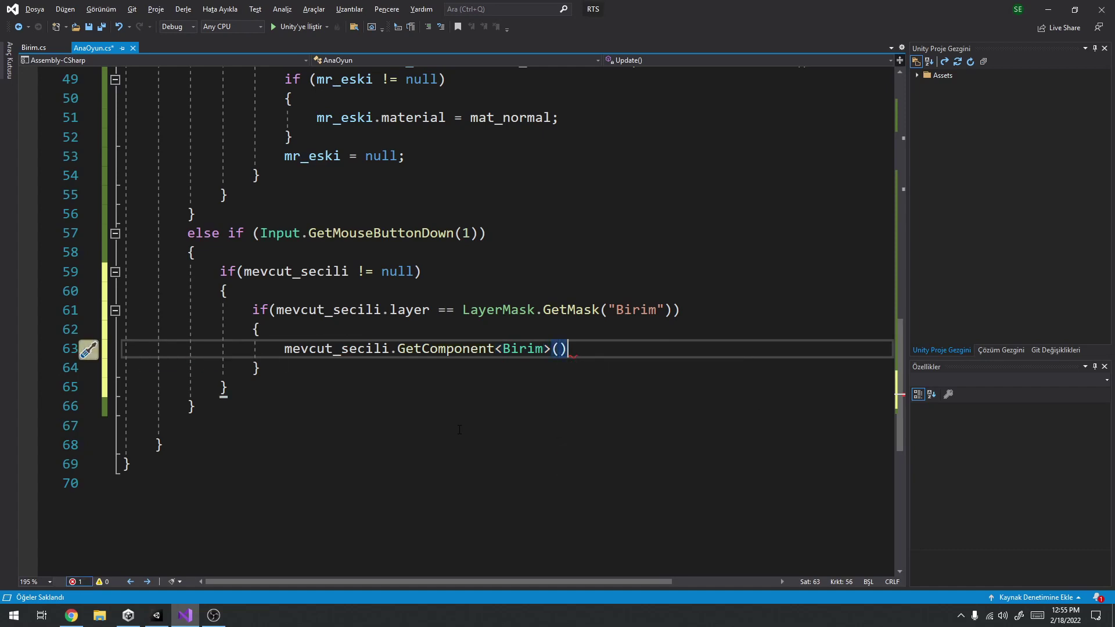
type(".")
key("BackSpace")
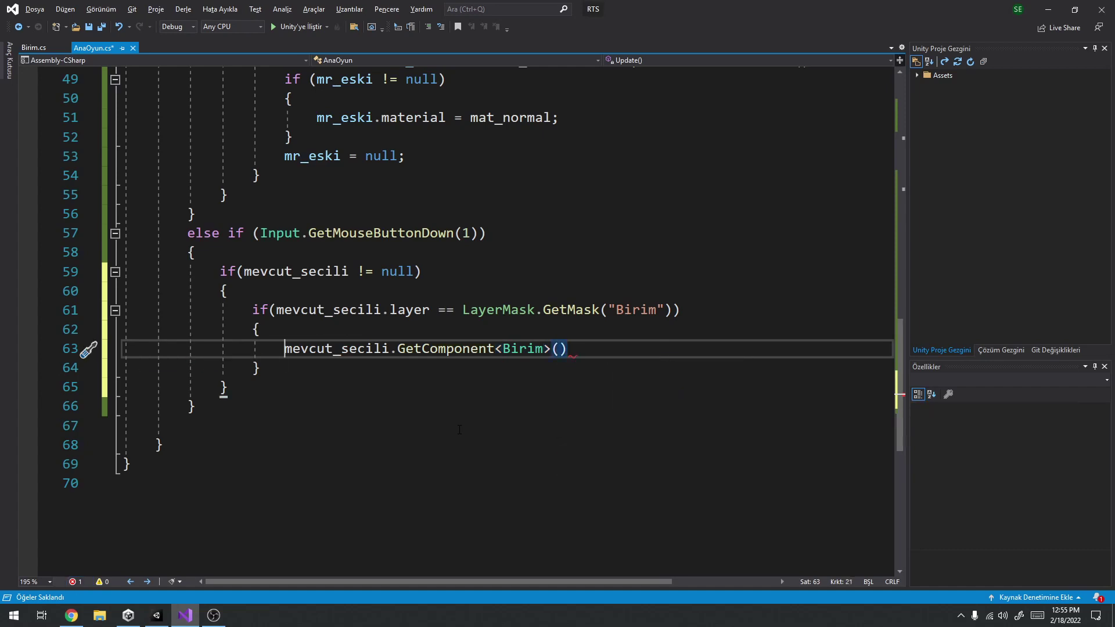
key("Home")
type("Birim ")
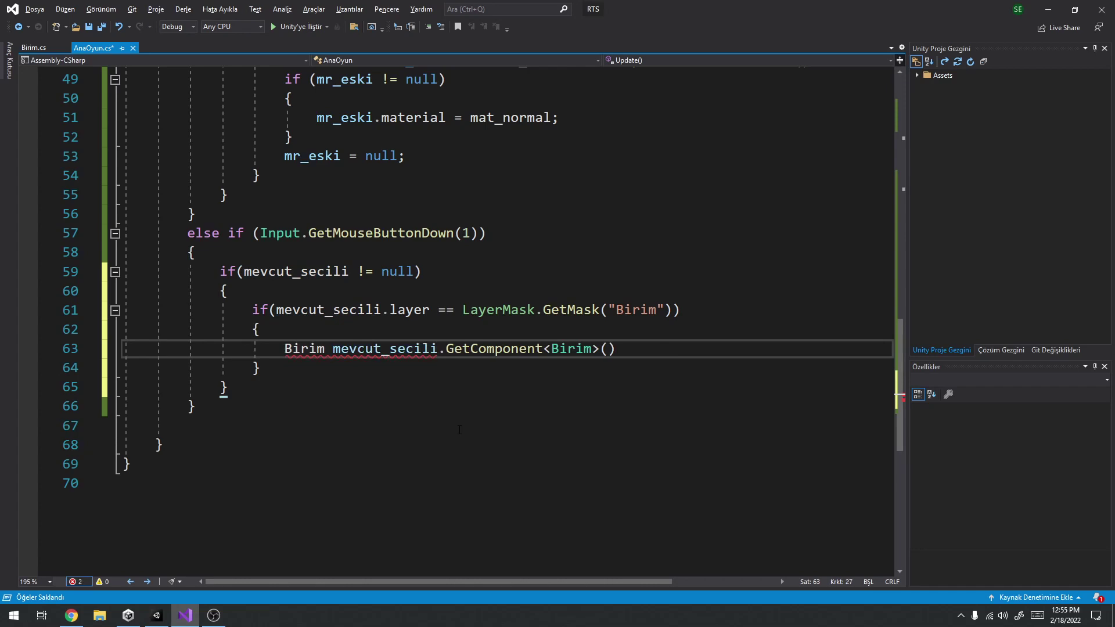
type("b =")
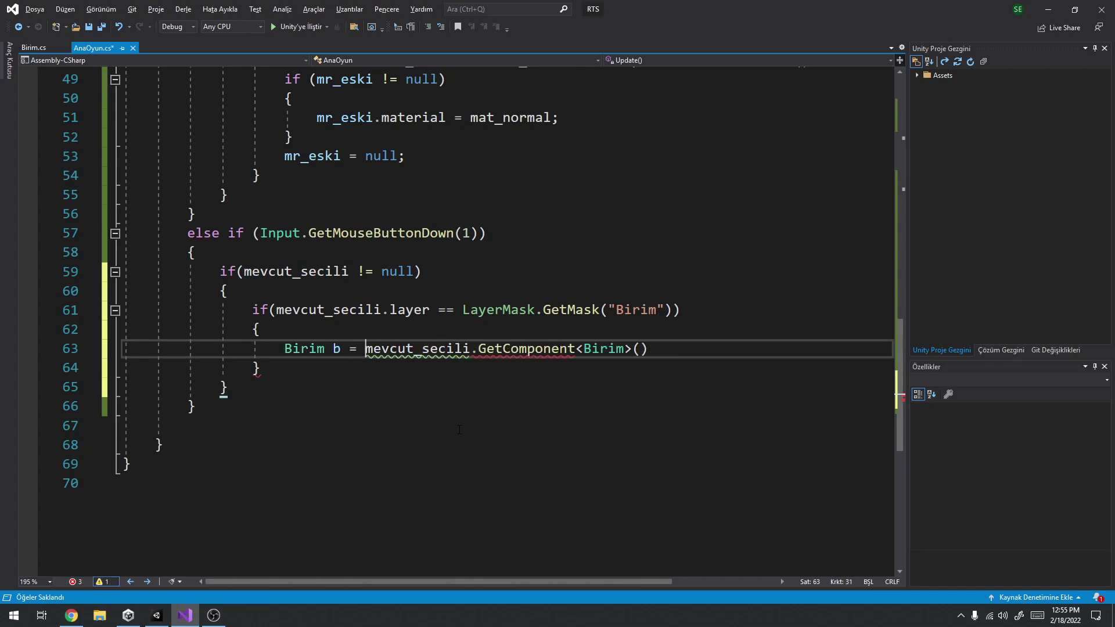
key("End")
type(";")
key("Return")
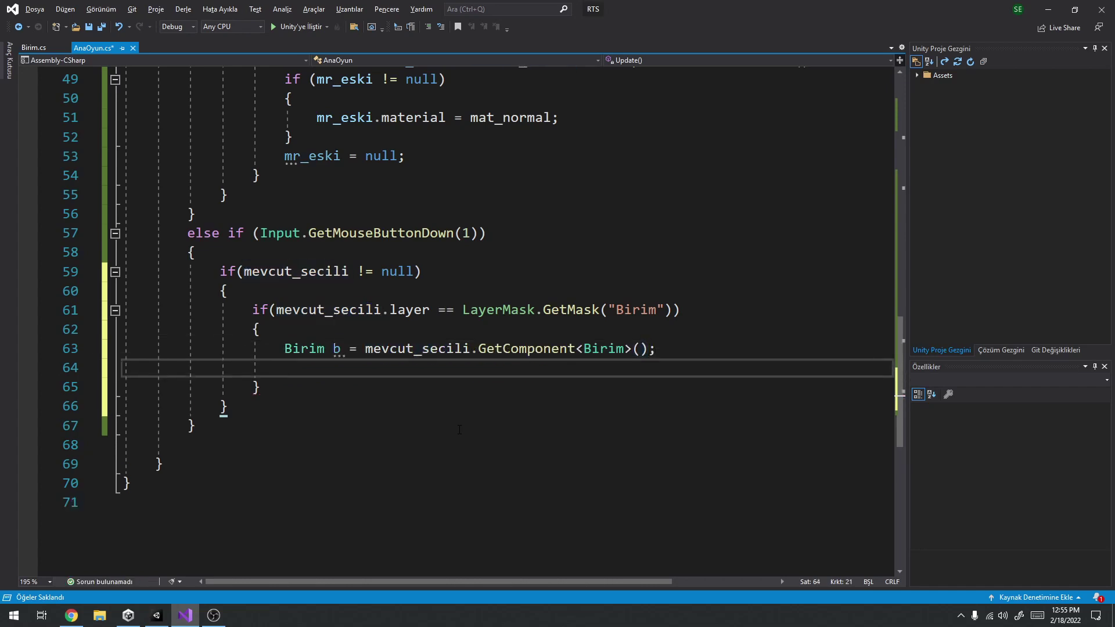
Add if (b != null) { b.Yuru(); } below the component lookup.
type("if(b !)")
key("BackSpace")
type("= null) {")
key("Return")
type("b.")
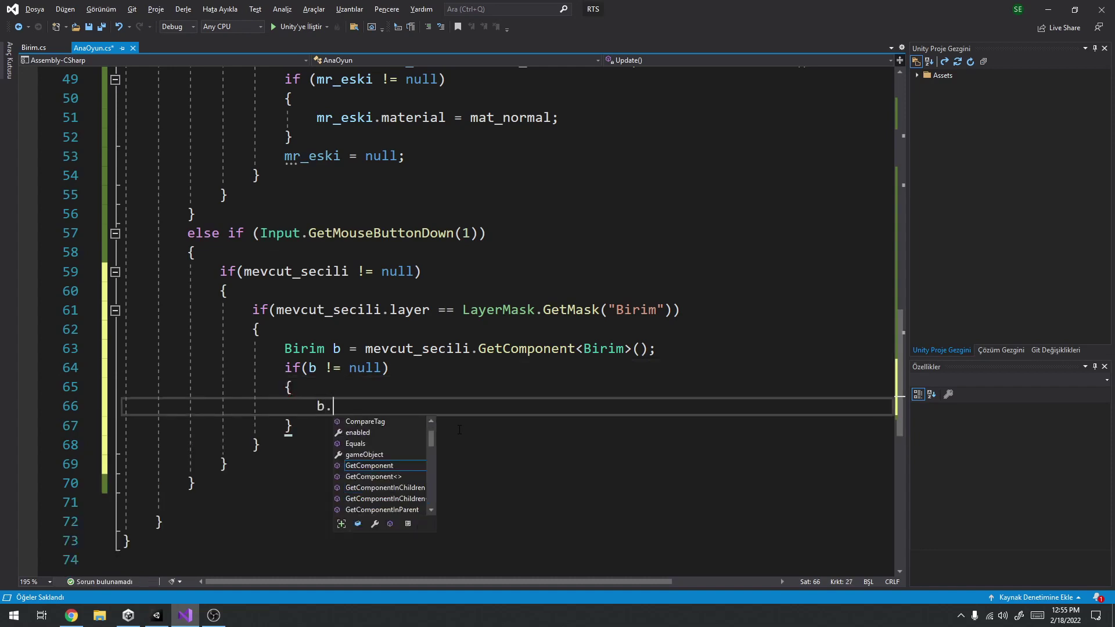
type("yu")
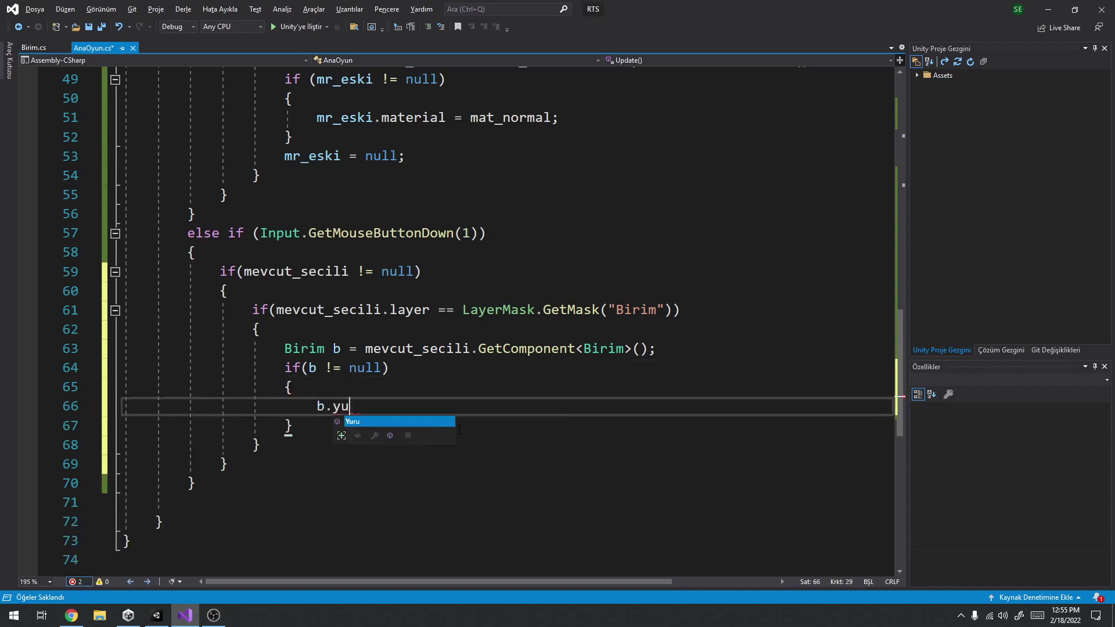
key("Tab")
type("();")
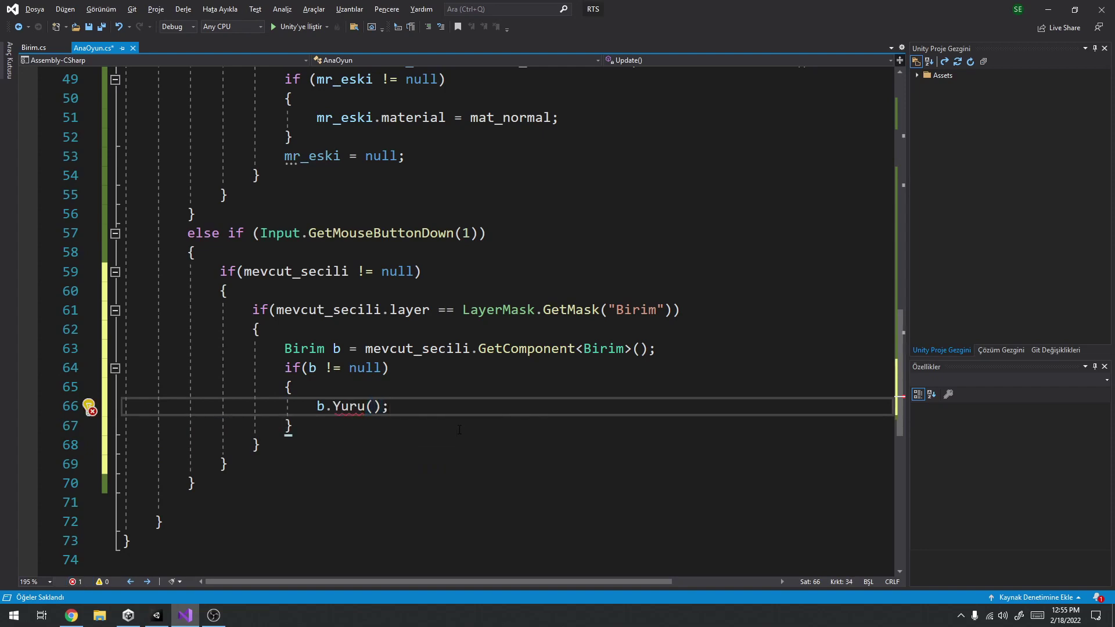
key("Up")
key("Up")
key("Up")
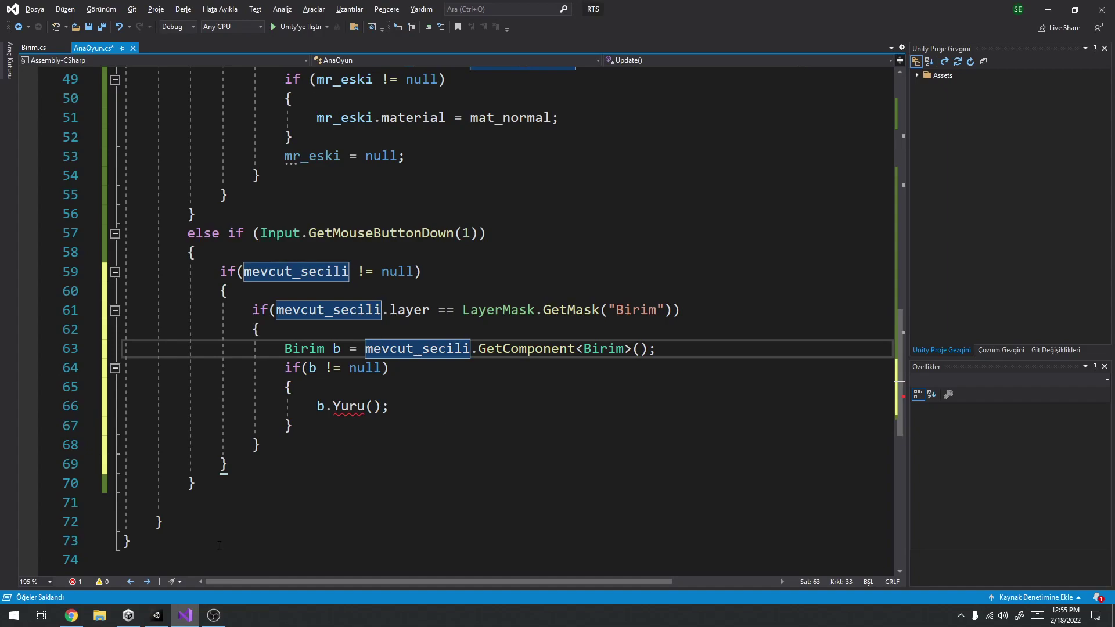
left_click(157, 615)
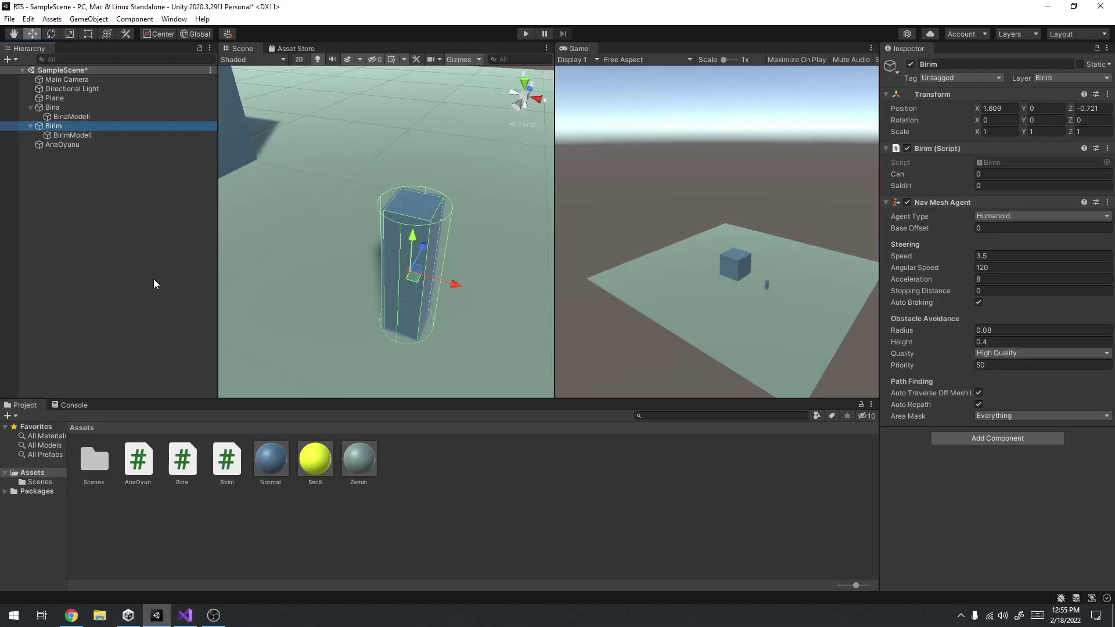
left_click(75, 128)
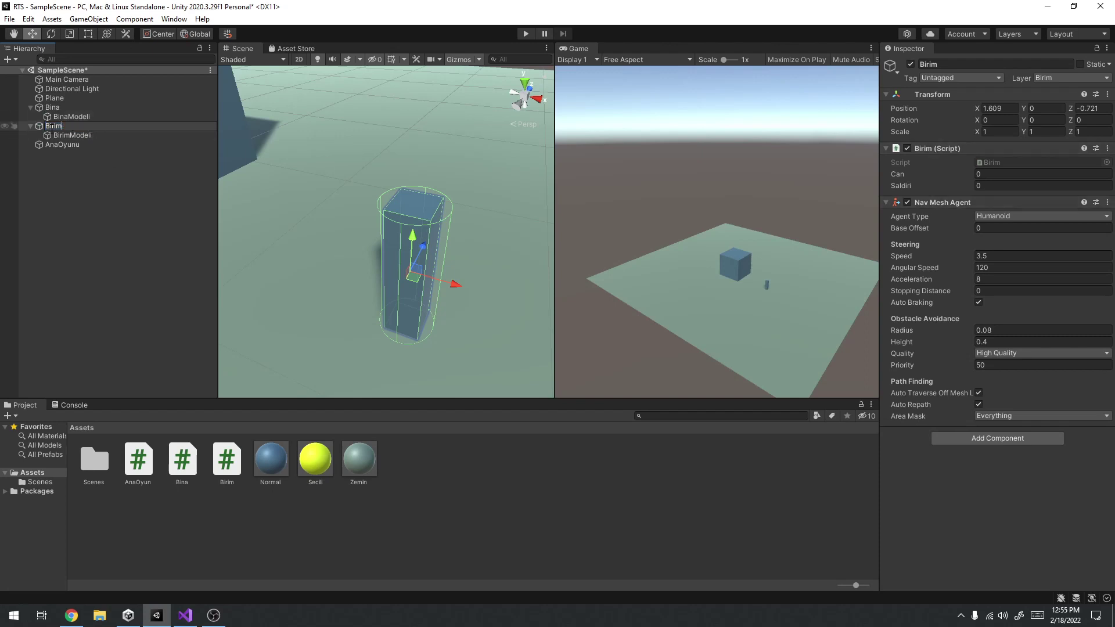
left_click(62, 136)
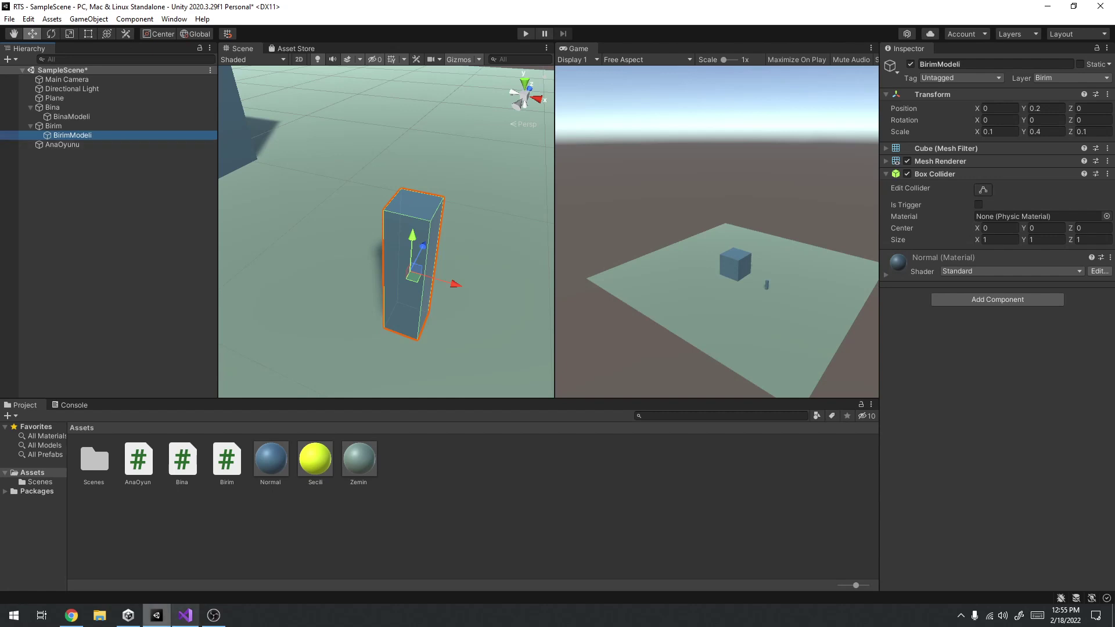
left_click(50, 127)
left_click(57, 133)
left_click(58, 127)
left_click(185, 615)
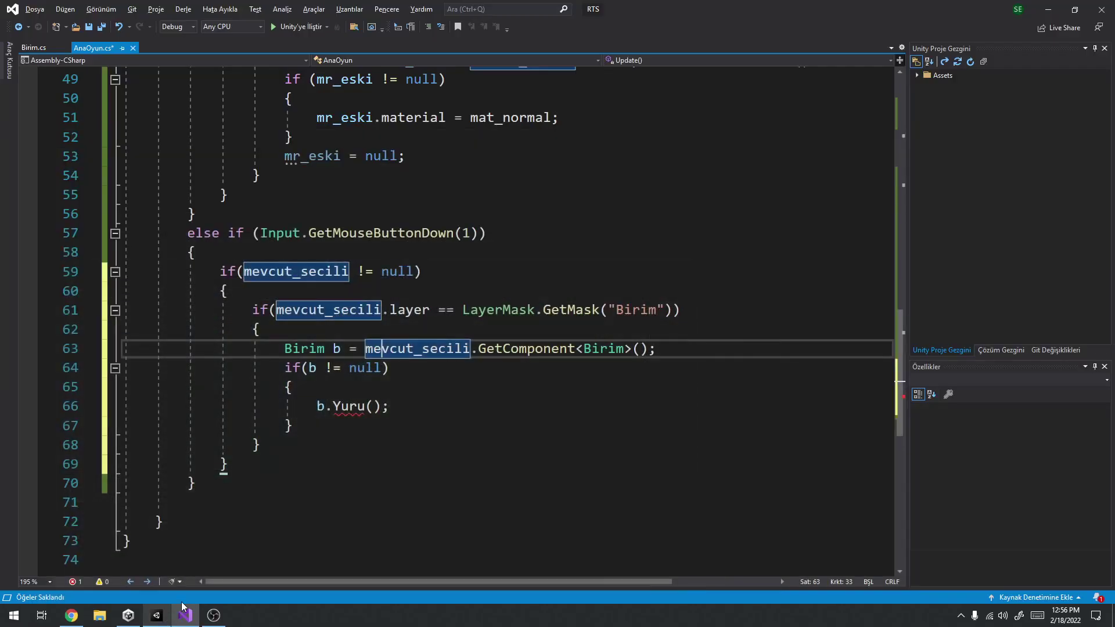
Try adding a parent member after mevcut_secili on line 63, then remove it.
double_click(402, 355)
key("Right")
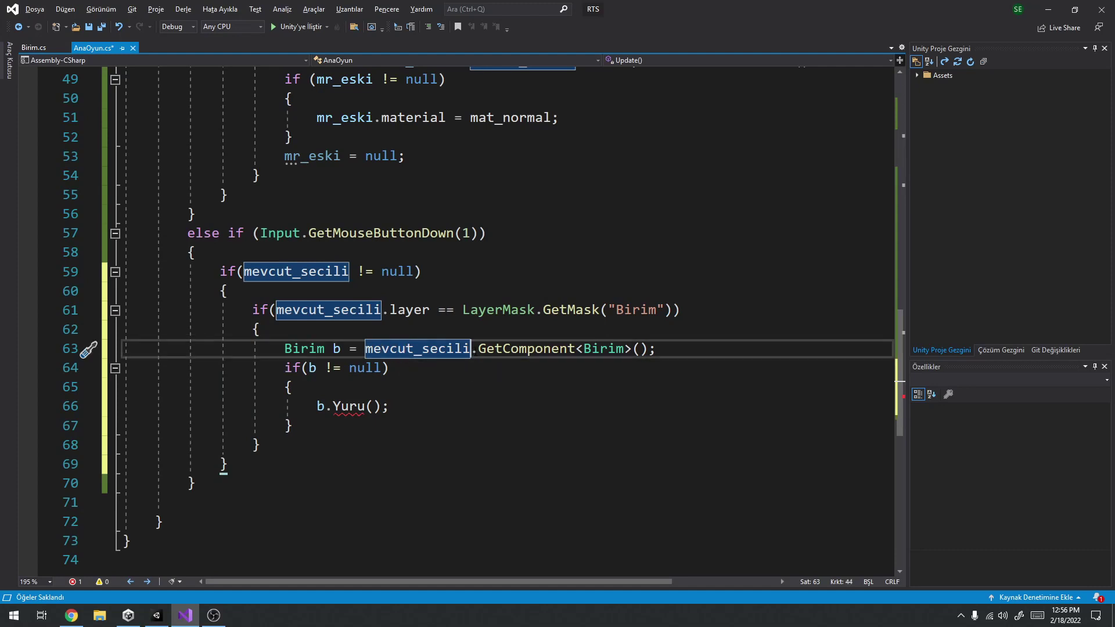
key("Right")
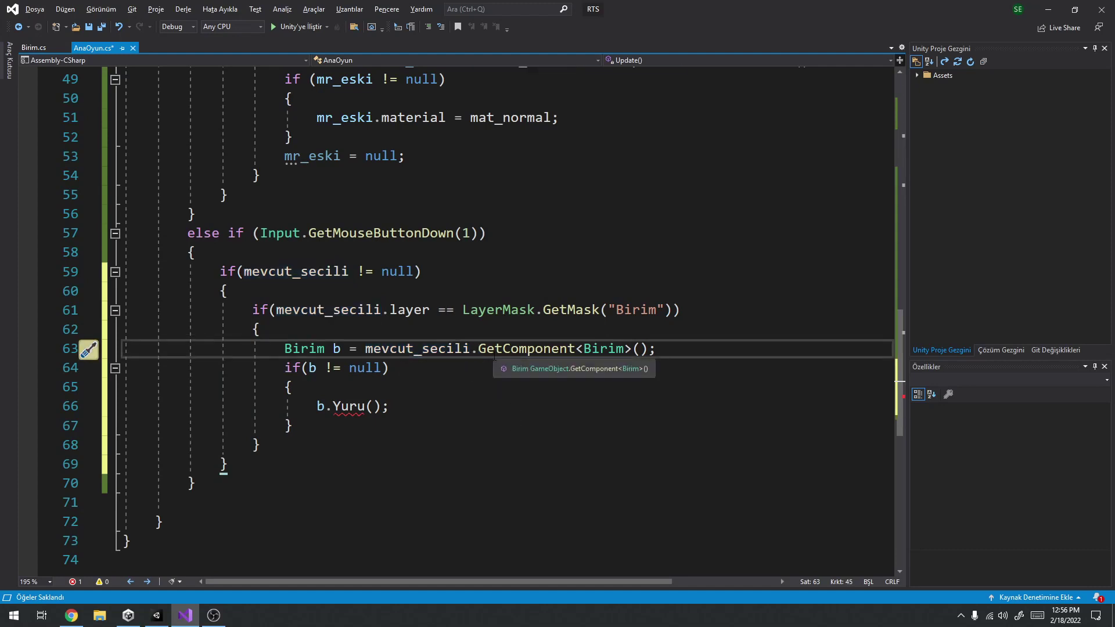
key("Left")
key("Left")
key("Left")
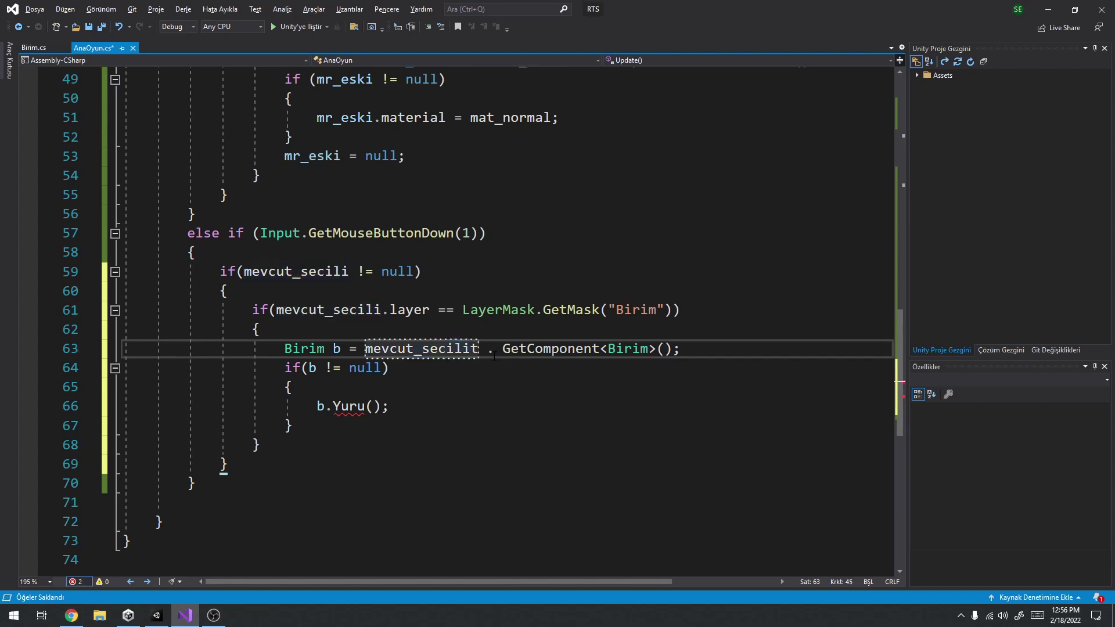
type(".pa")
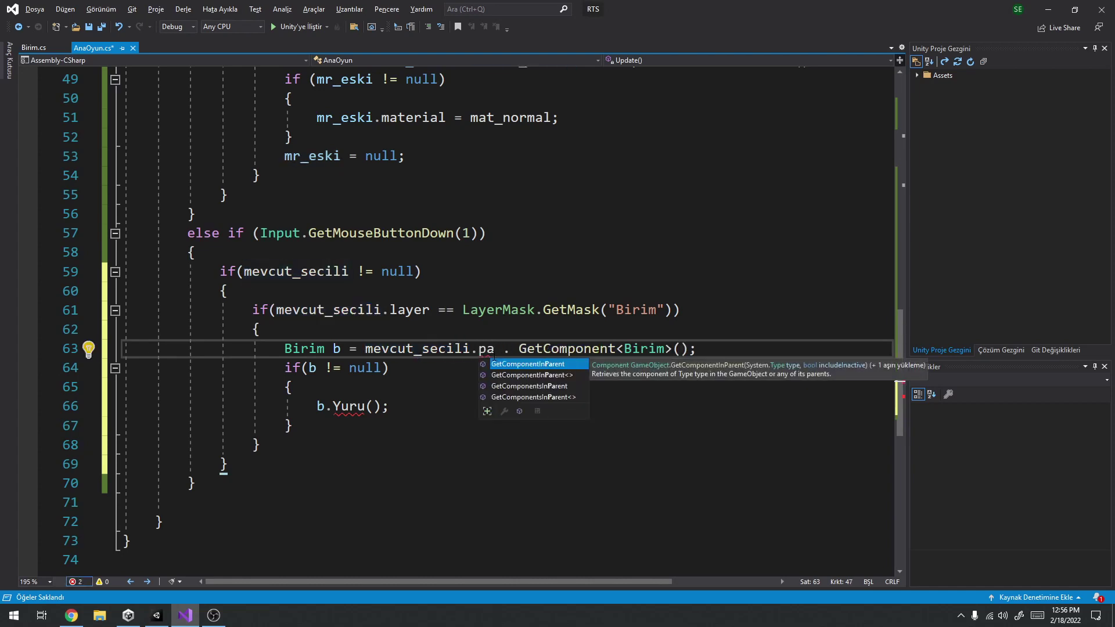
key("BackSpace")
key("BackSpace")
type("par")
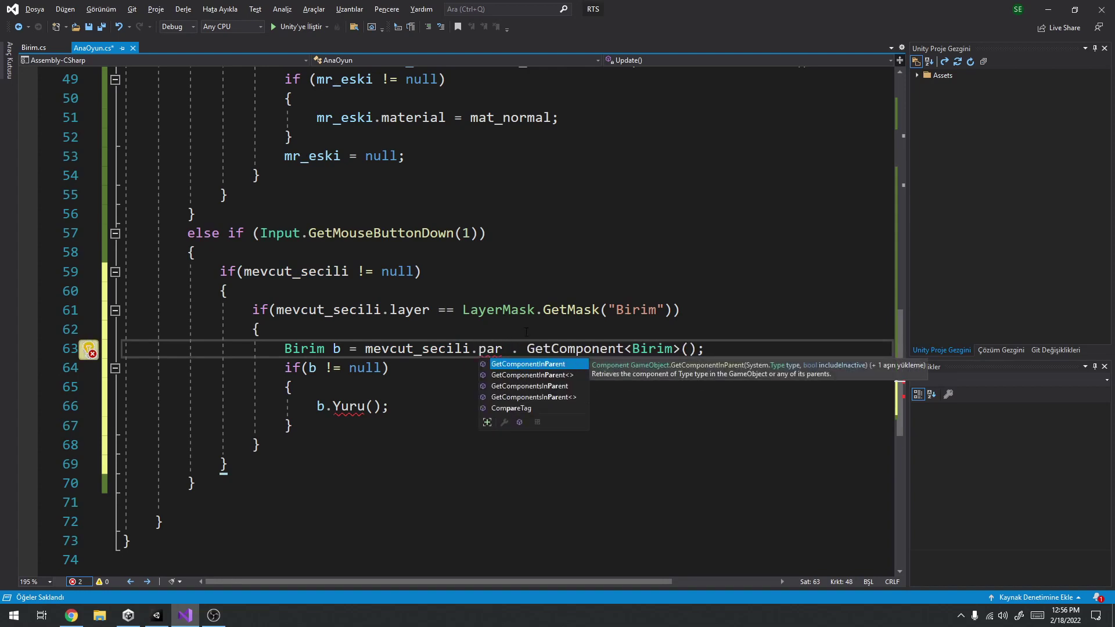
key("BackSpace")
key("BackSpace")
key("BackSpace")
Change the lookup on line 63 to mevcut_secili.GetComponentInParent<Birim>().
key("Escape")
key("Right")
key("Right")
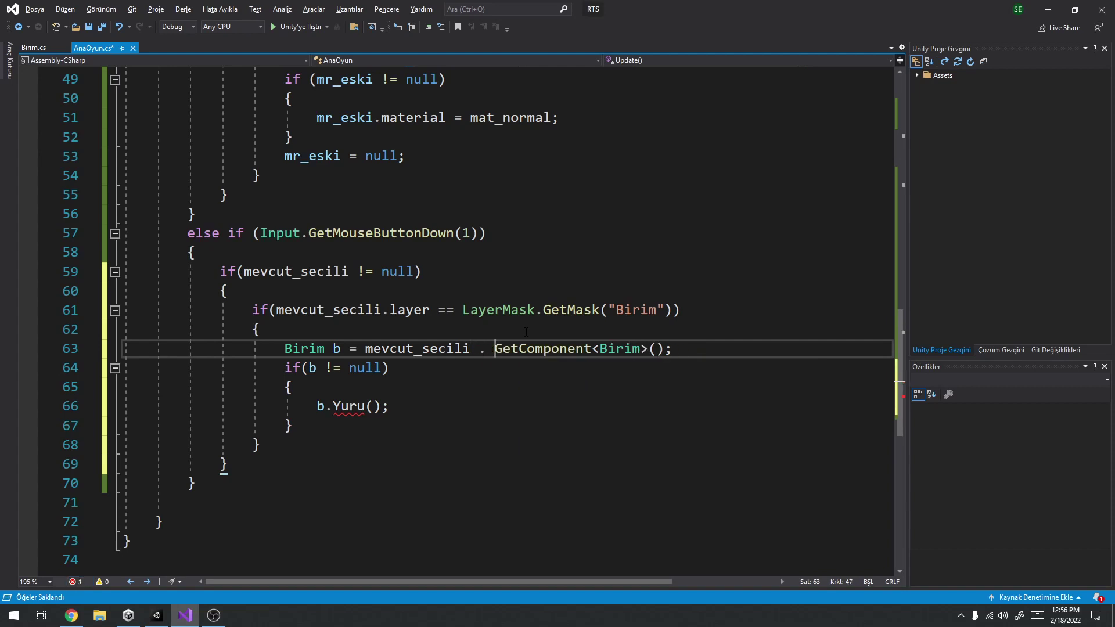
key("Right")
key("BackSpace")
key("BackSpace")
key("BackSpace")
key("BackSpace")
type(".")
key("Right")
key("Right")
key("Right")
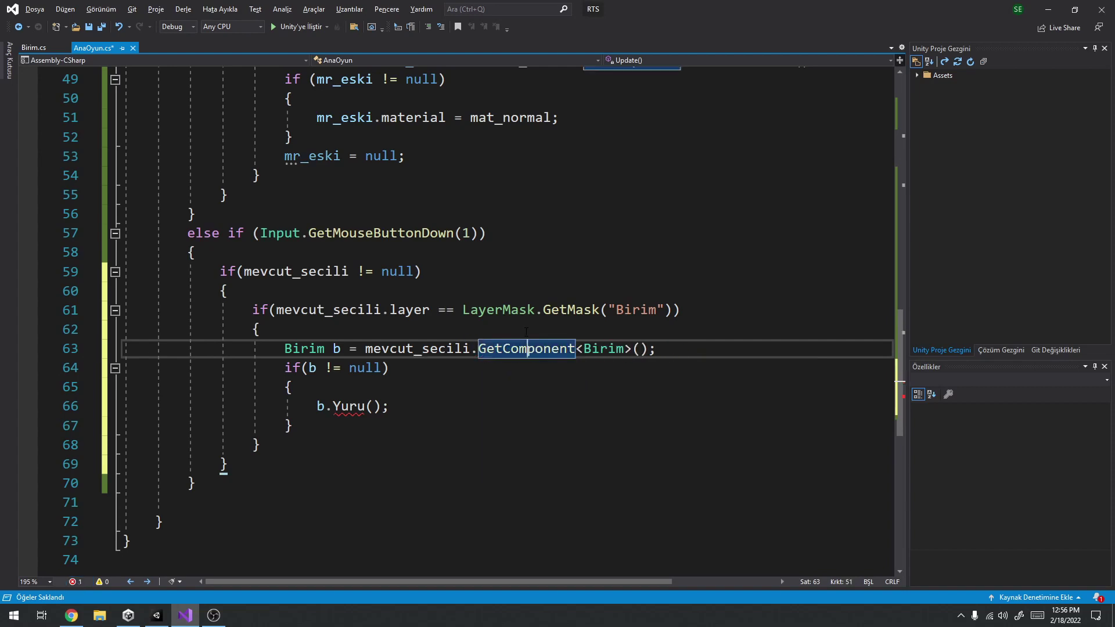
key("Right")
key("Right")
key("Right")
type("I")
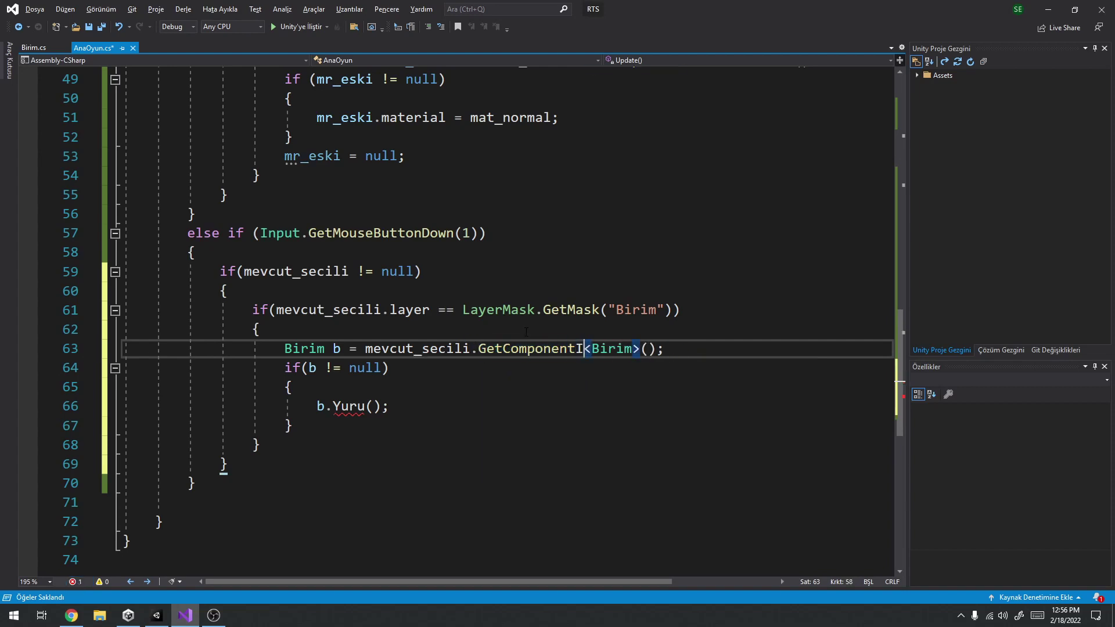
key("Down")
key("Down")
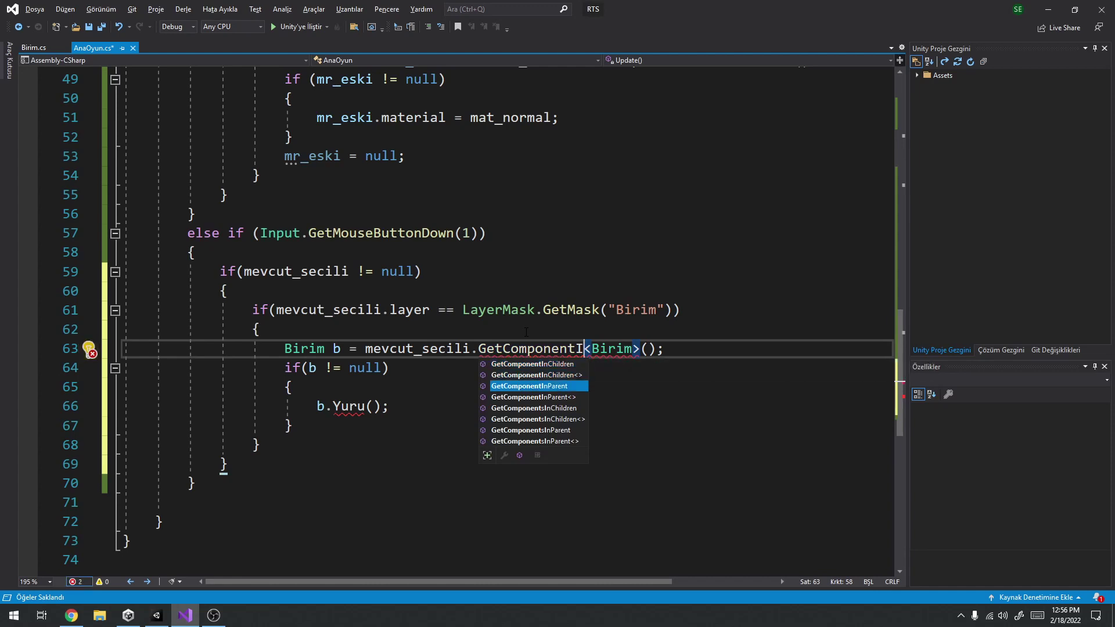
key("Tab")
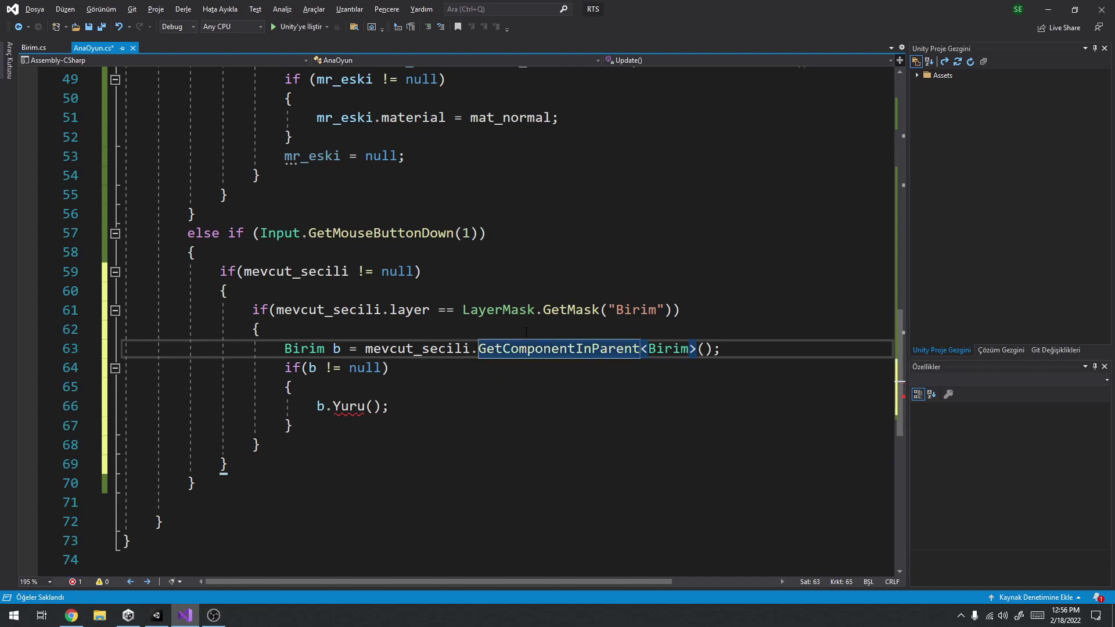
Review the Yuru call on line 66 and where mevcut_secili is used.
left_click(329, 374)
left_click(375, 406)
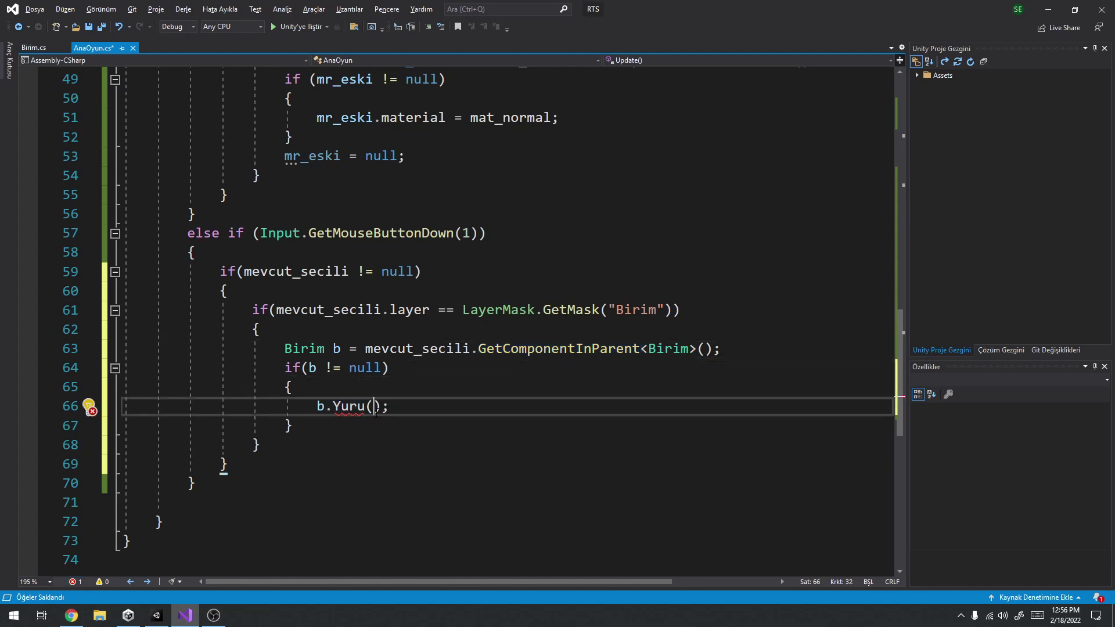
mouse_move(372, 235)
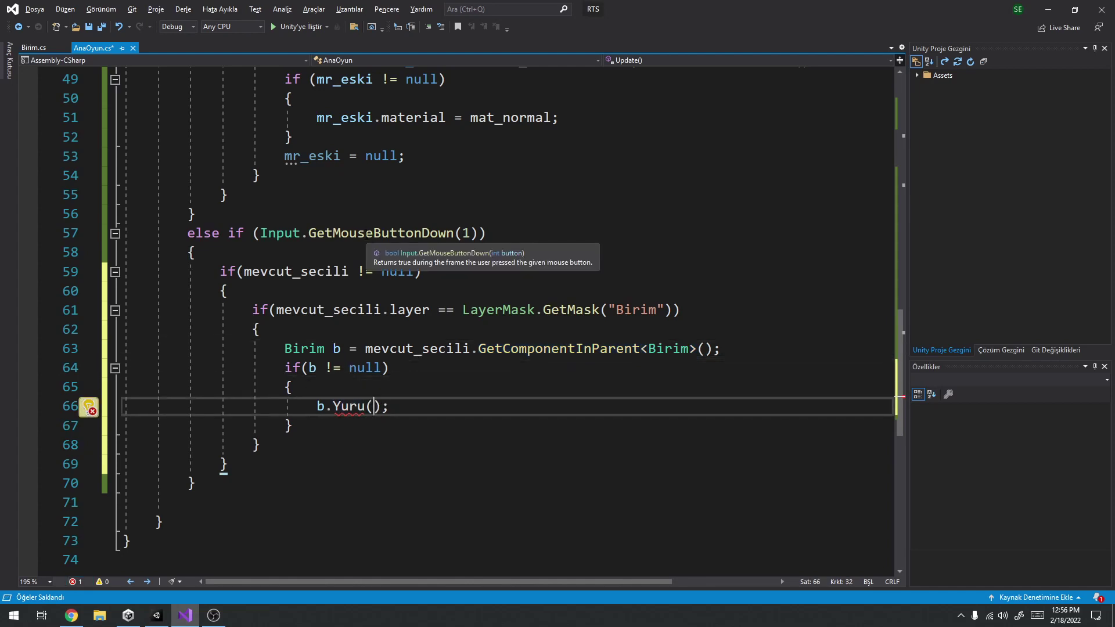
left_click(276, 271)
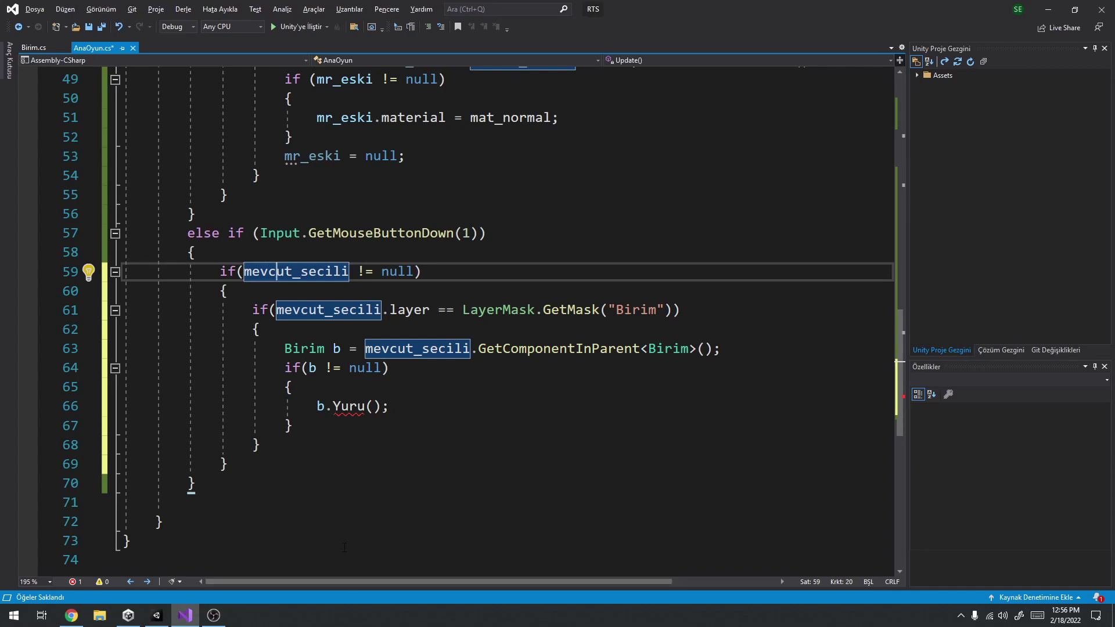
Paste the RaycastHit/Ray/Physics.Raycast lines into the right-click branch, wrapping the indented Birim block.
scroll(395, 442, "up", 6)
scroll(414, 219, "up", 5)
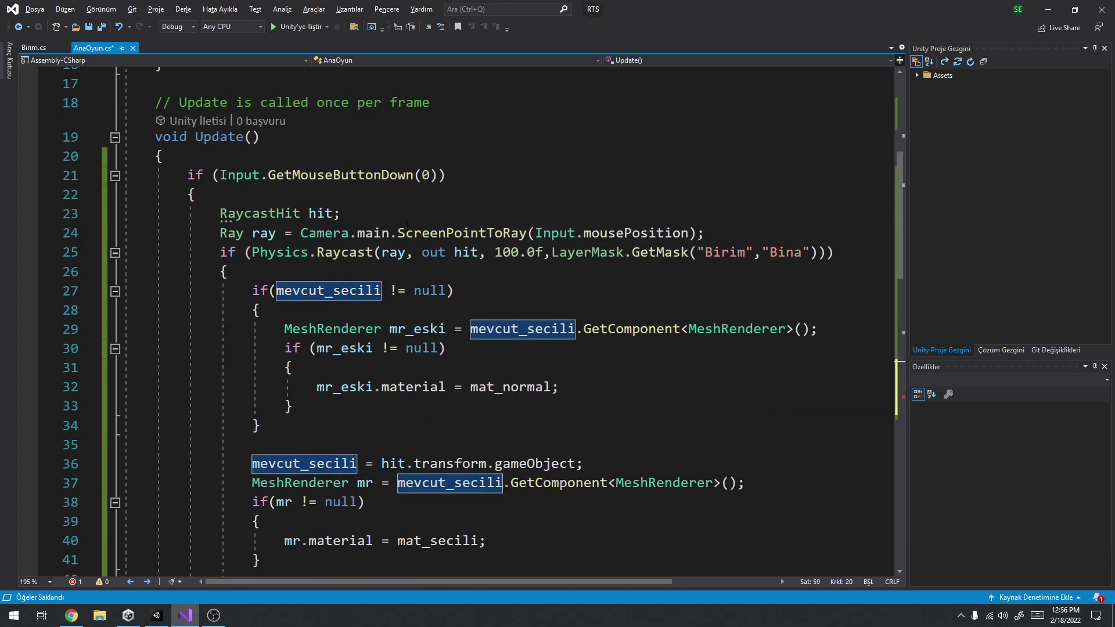
left_click_drag(219, 214, 380, 271)
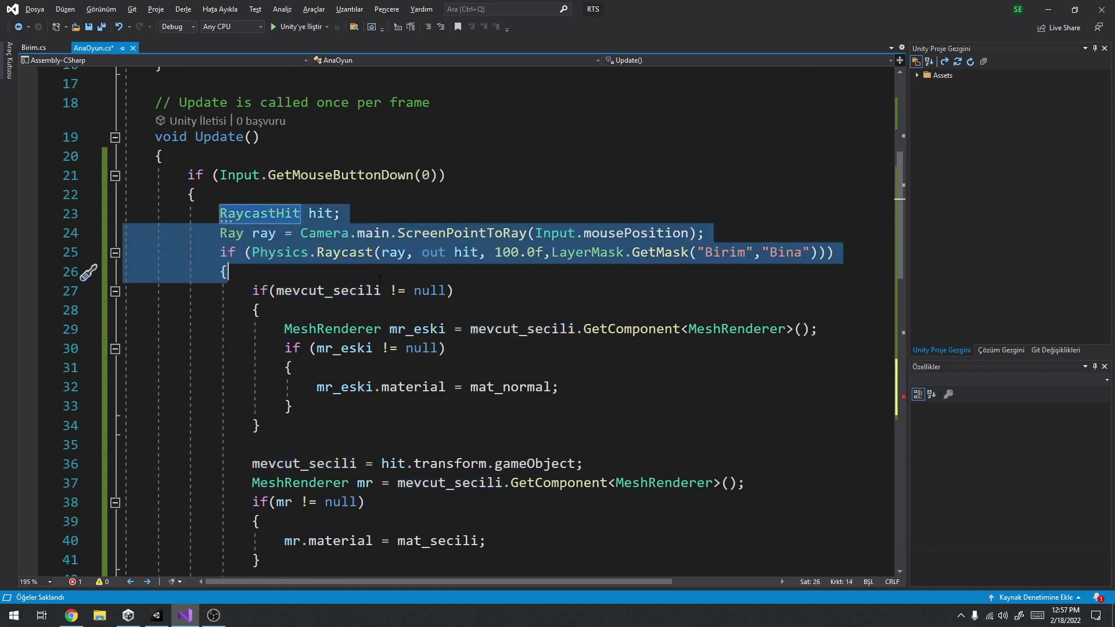
scroll(380, 272, "down", 10)
left_click(287, 328)
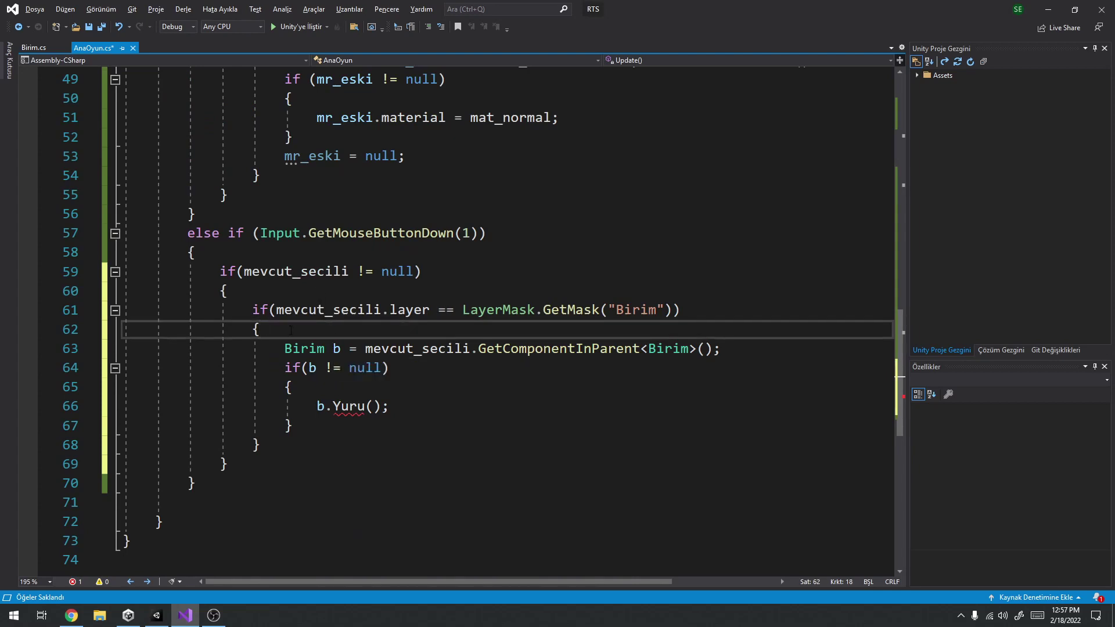
key("Return")
key("ctrl+v")
key("Tab")
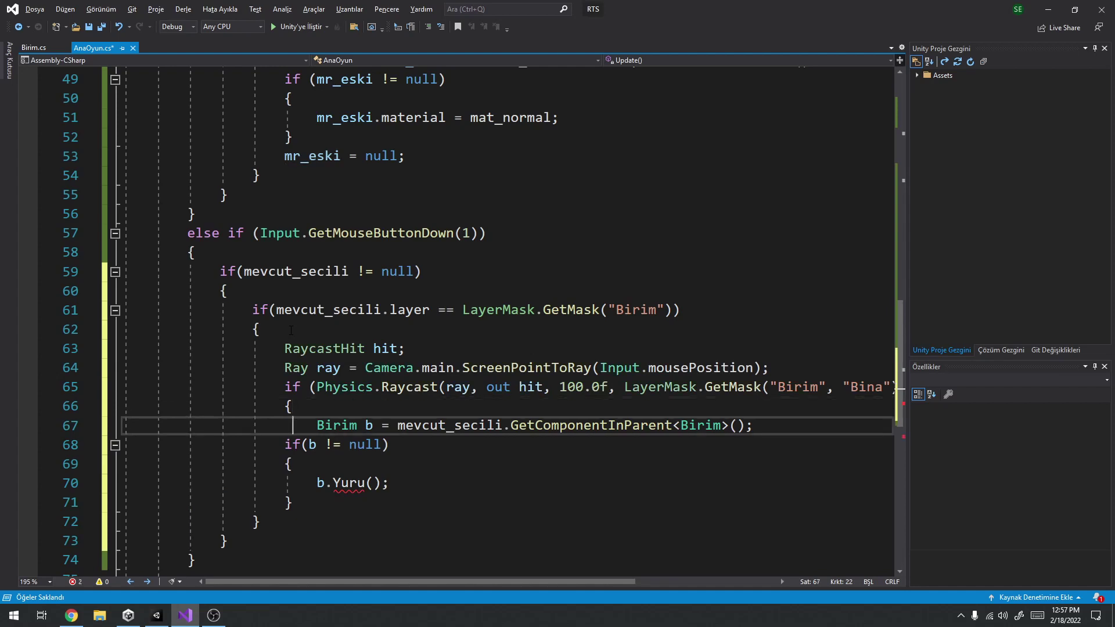
key("shift+Down")
key("shift+Down")
key("shift+Down")
key("shift+Down")
key("Tab")
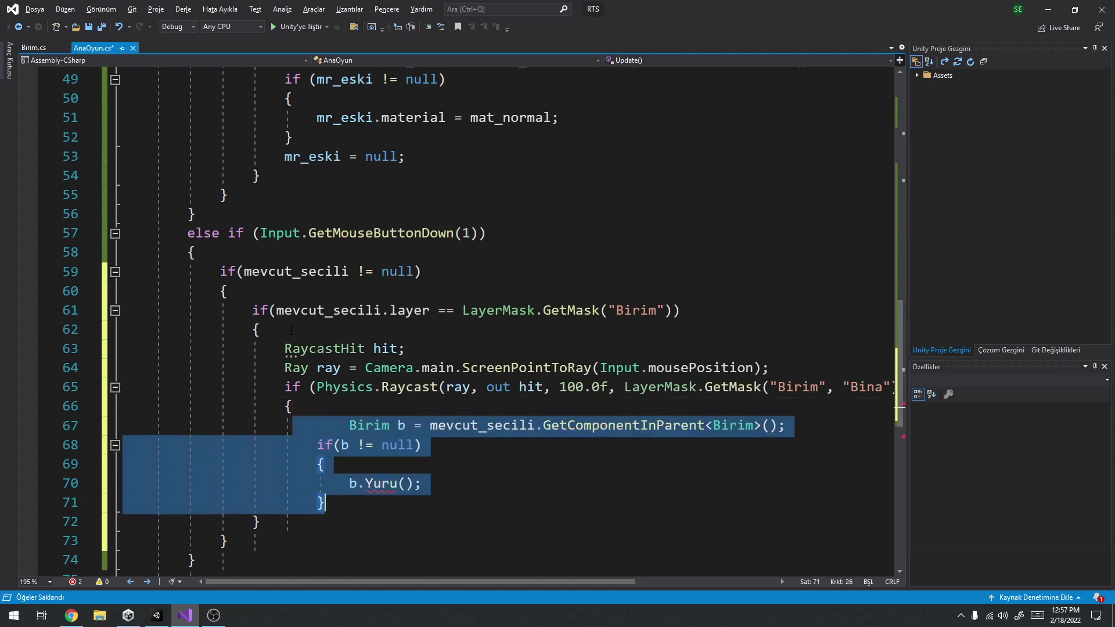
key("End")
key("Return")
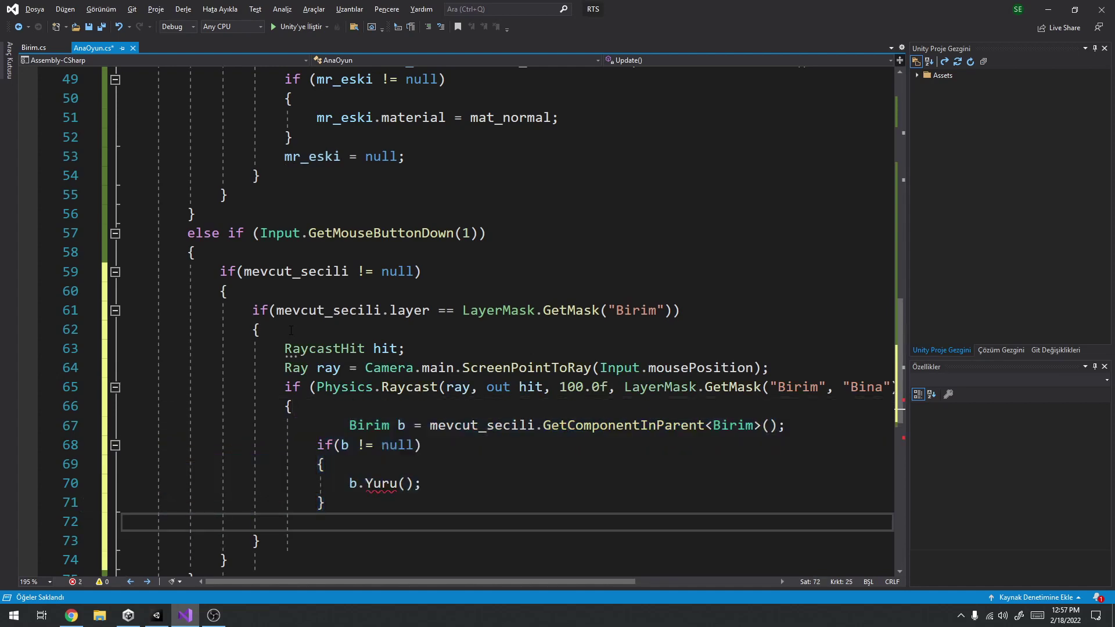
type("}")
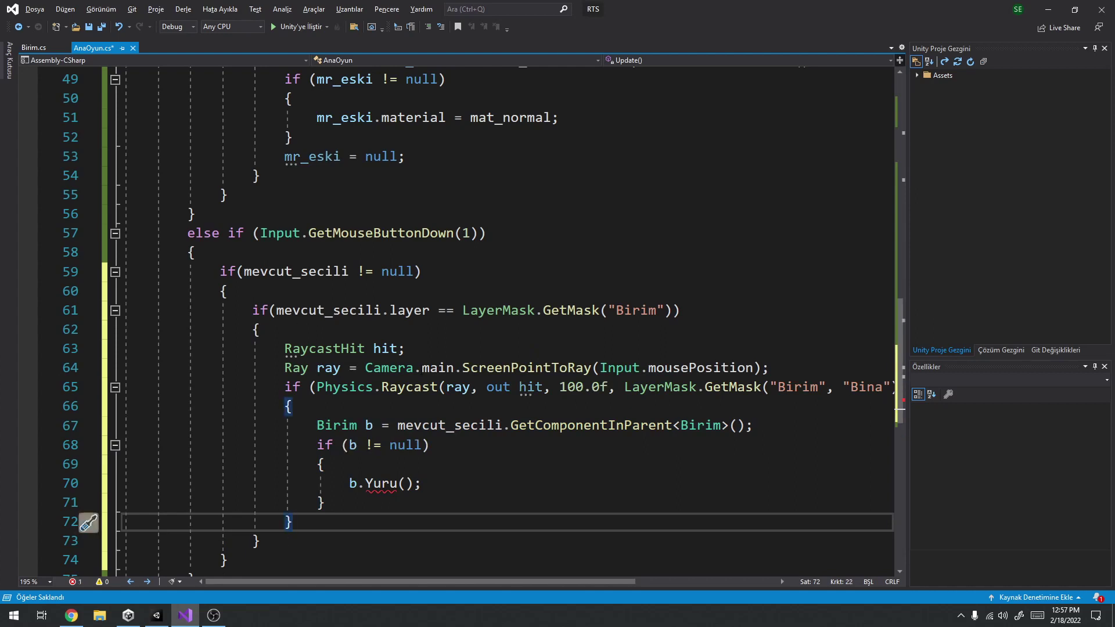
Replace the Birim and Bina layer names with "Zemin" in the raycast's GetMask.
left_click(771, 367)
left_click(772, 387)
left_click_drag(772, 387, 861, 387)
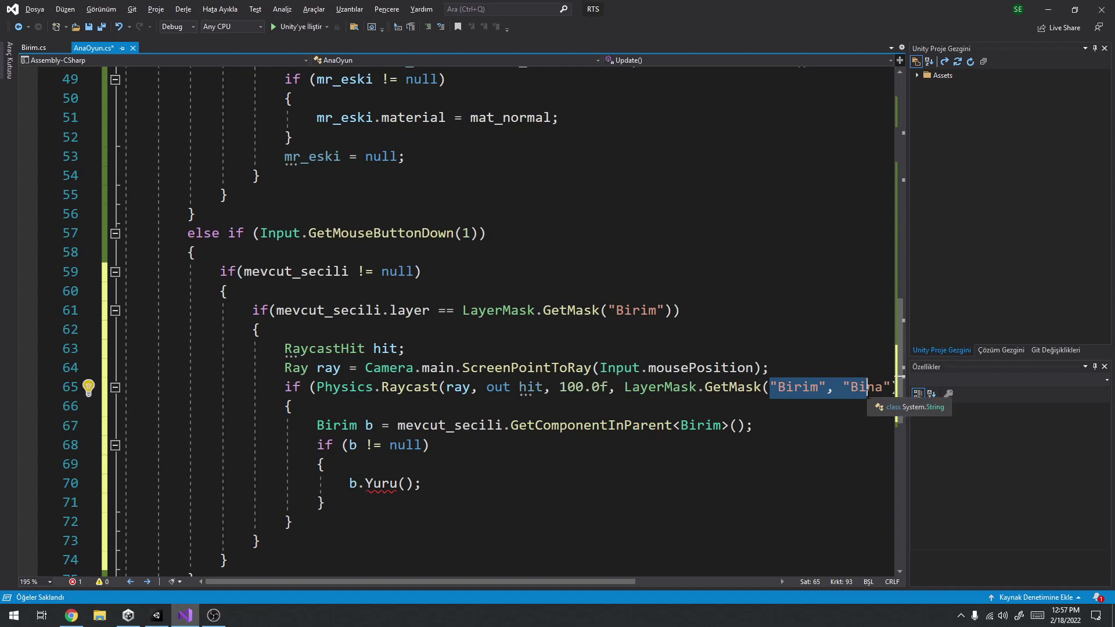
key("BackSpace")
type("\"")
type("Z")
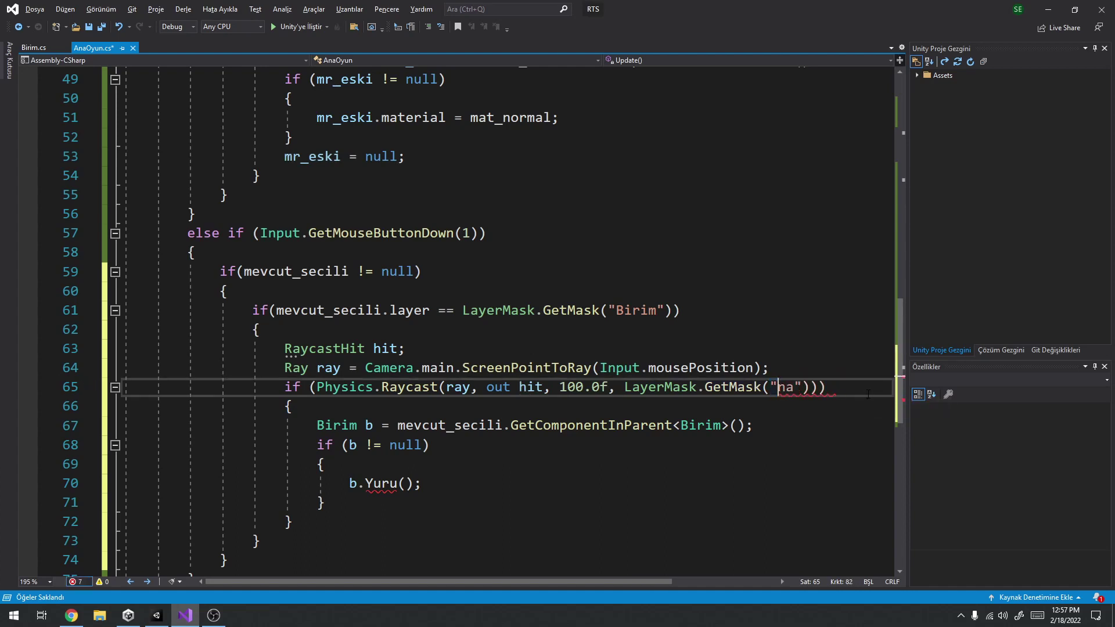
type("emin")
key("Delete")
key("Delete")
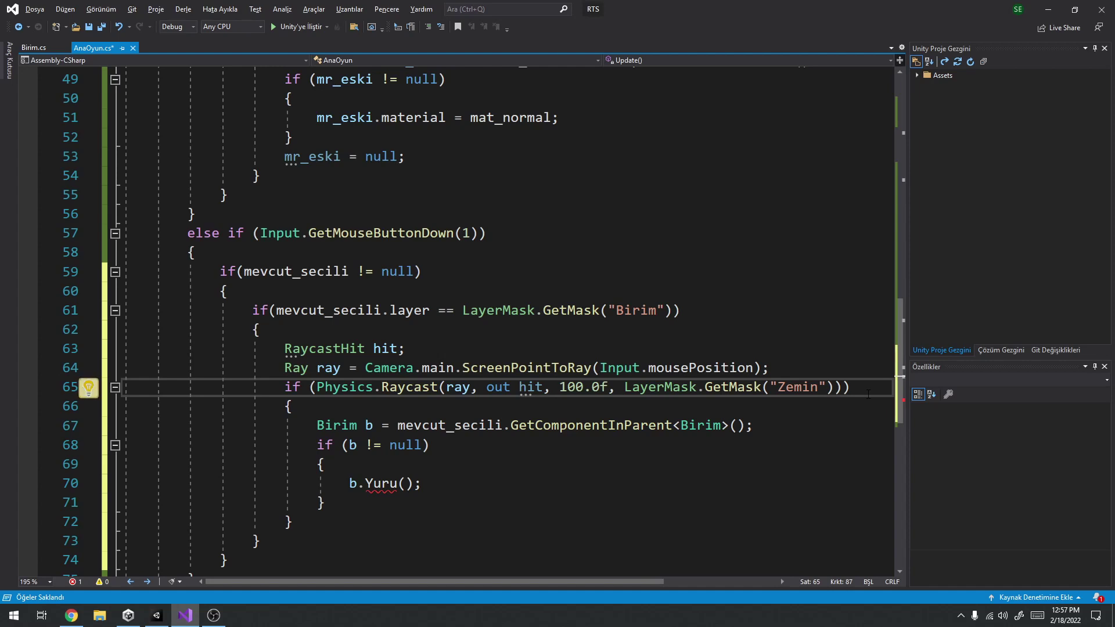
left_click(868, 395)
Pass hit.point as the argument of the b.Yuru call.
left_click(576, 368)
double_click(706, 369)
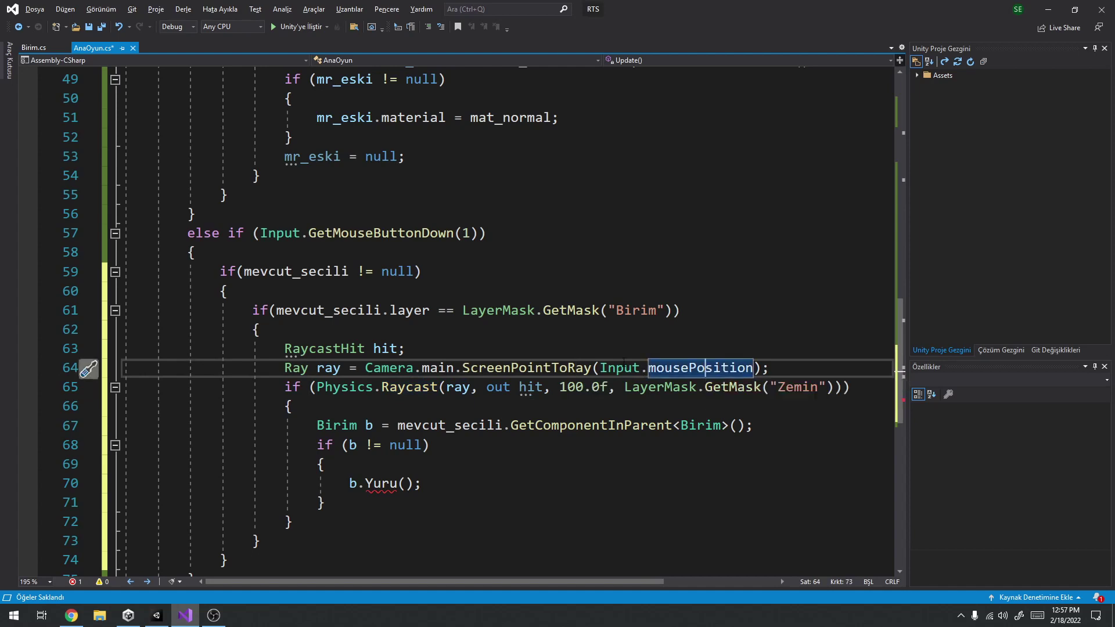
left_click(427, 408)
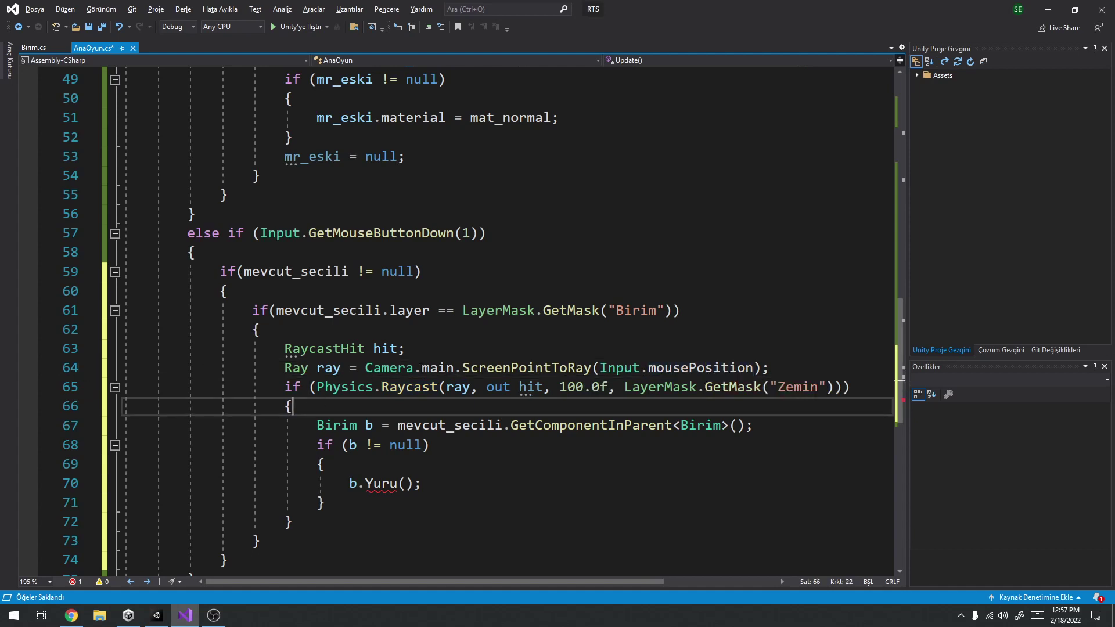
left_click(690, 426)
left_click(361, 444)
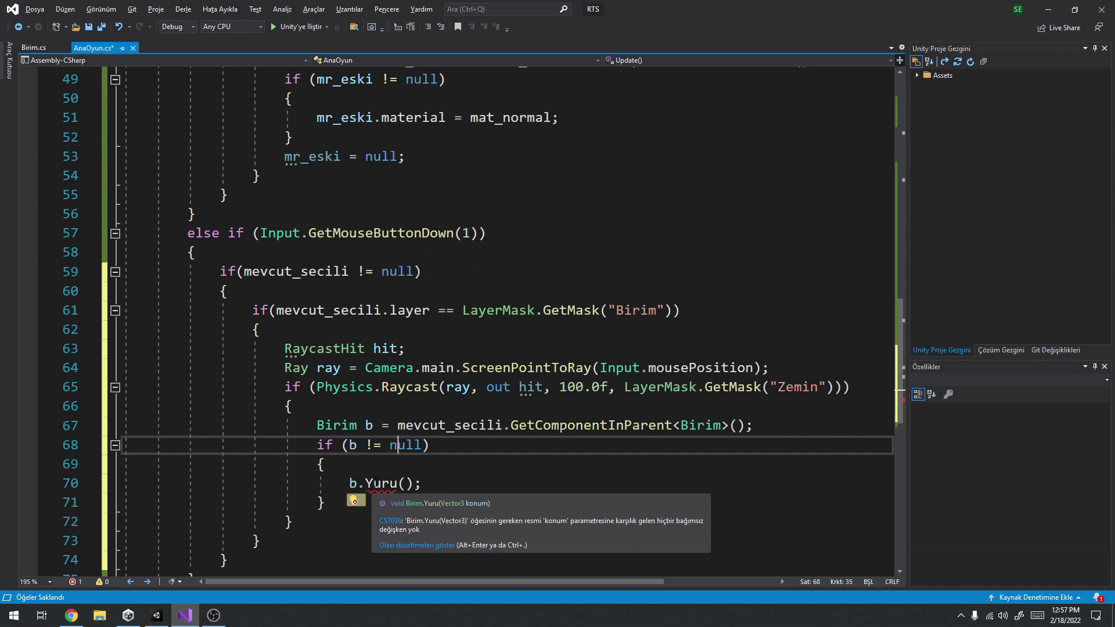
left_click(405, 483)
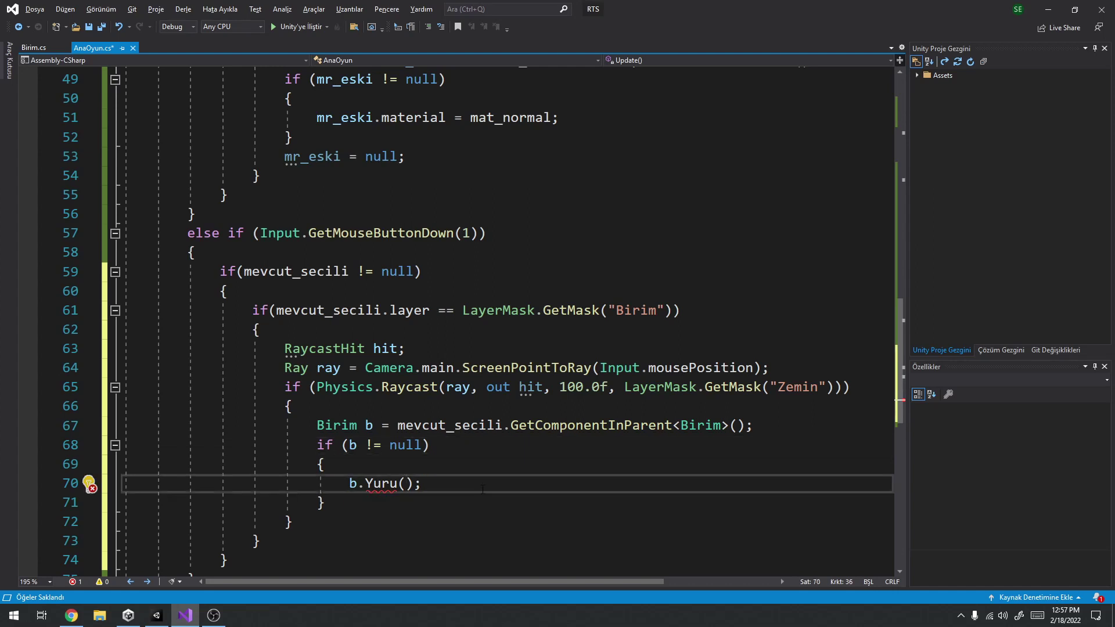
type("hit.po")
key("Tab")
Save the AnaOyun.cs script.
key("ctrl+s")
scroll(511, 458, "down", 2, "ctrl")
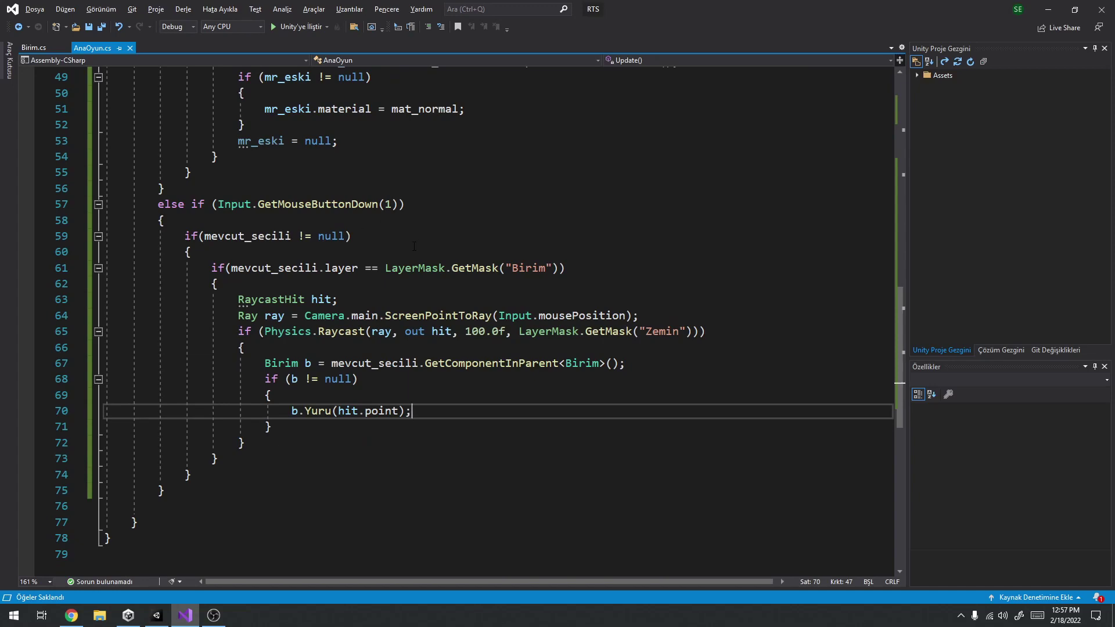
left_click(156, 616)
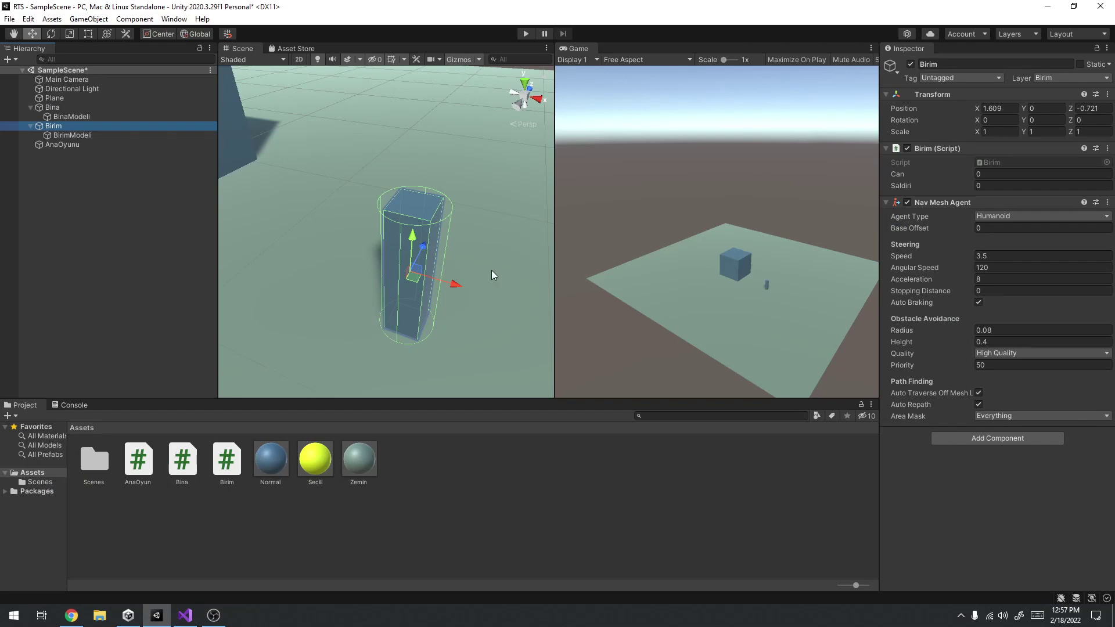
Play-test selecting Birim, read the Console's no-valid-NavMesh warning, and stop Play mode.
left_click(526, 34)
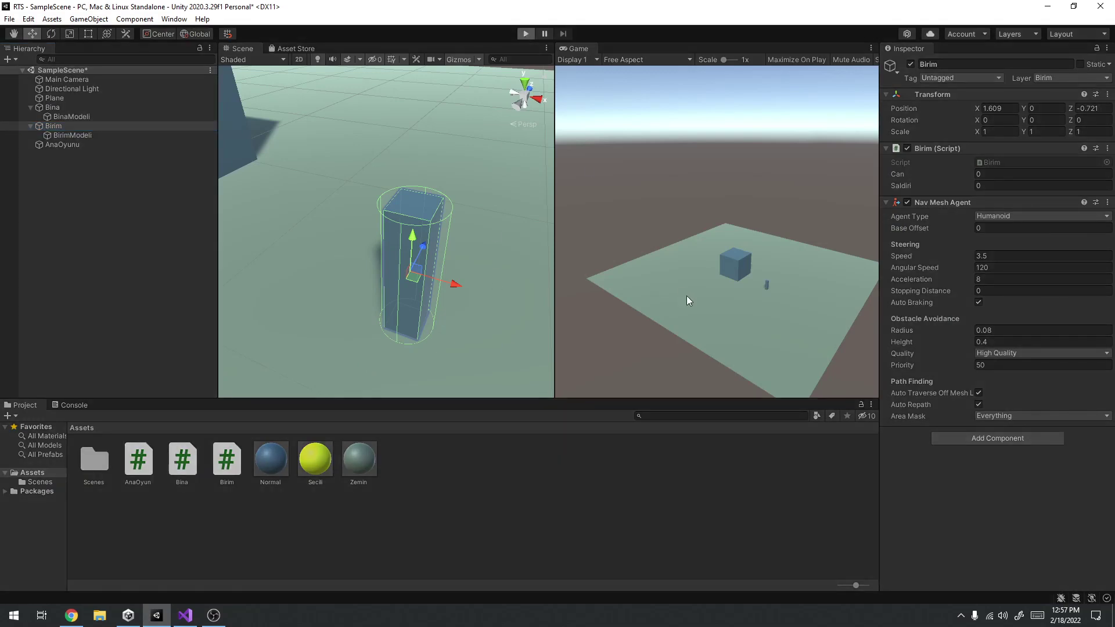
left_click(766, 284)
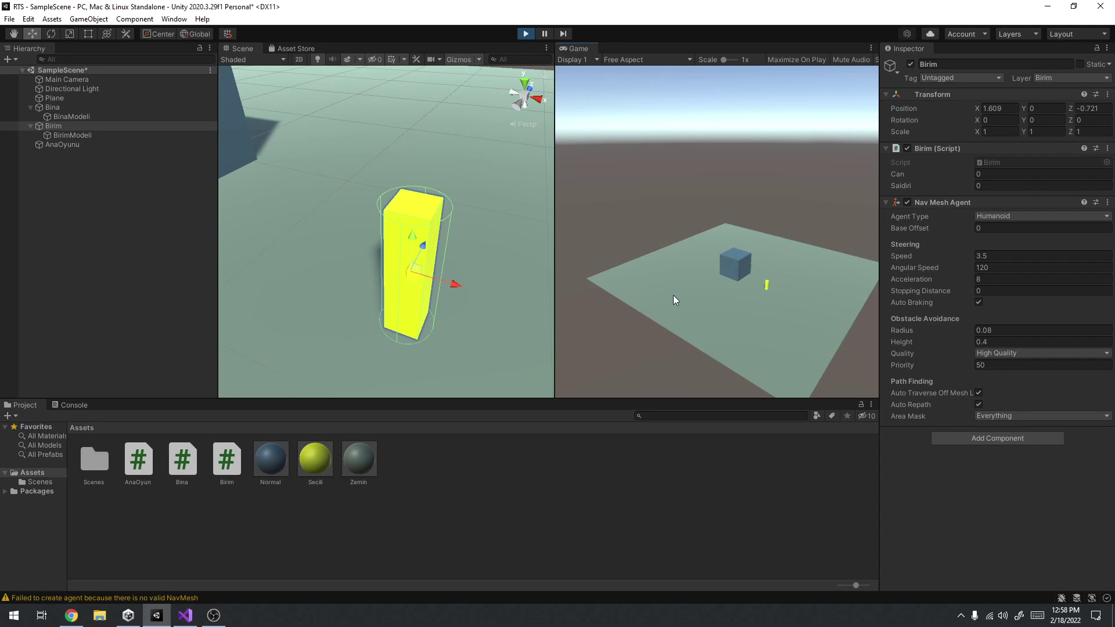
left_click(74, 404)
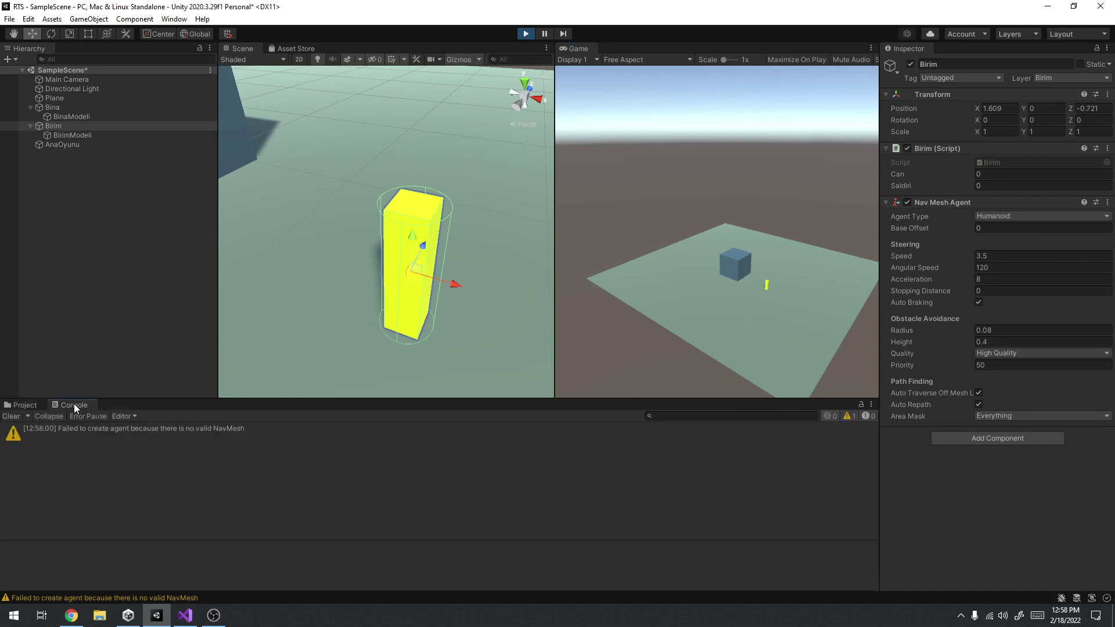
left_click(150, 431)
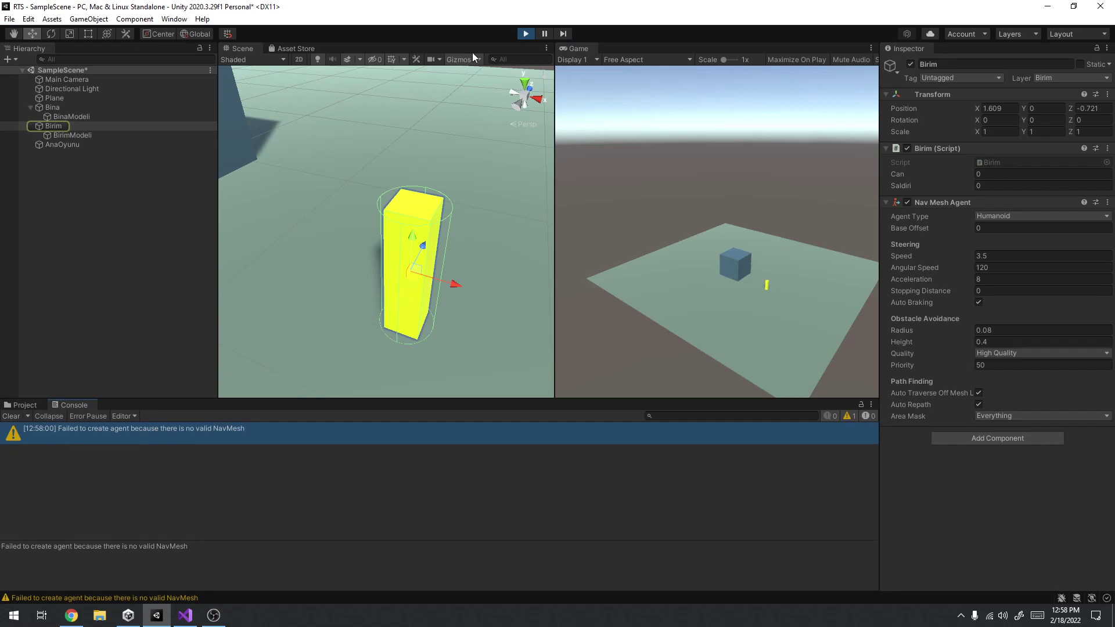
left_click(526, 35)
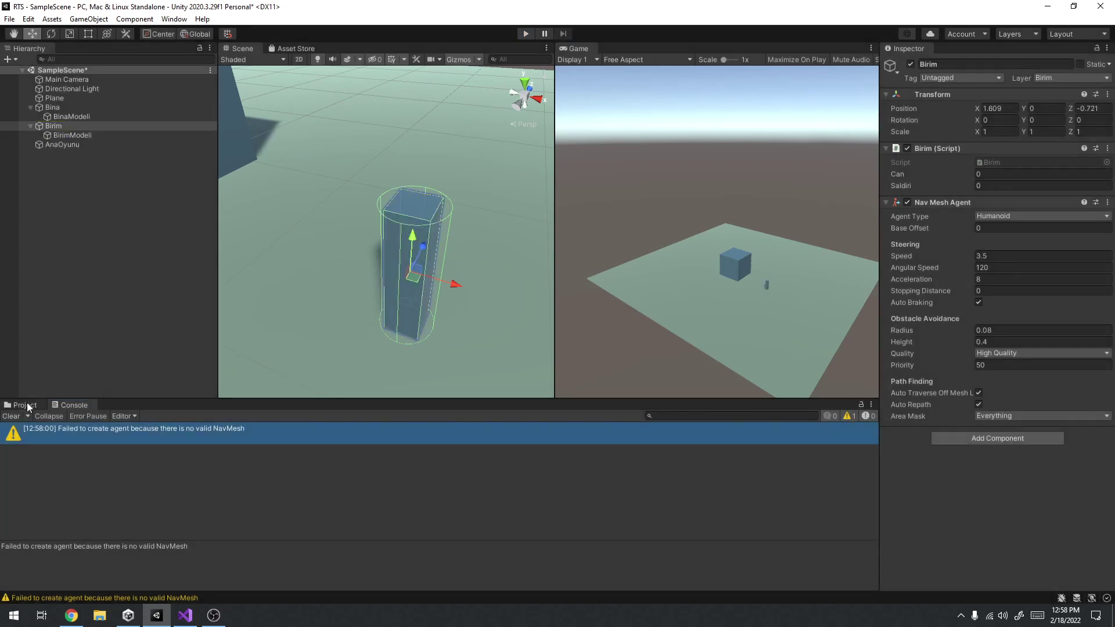
left_click(525, 33)
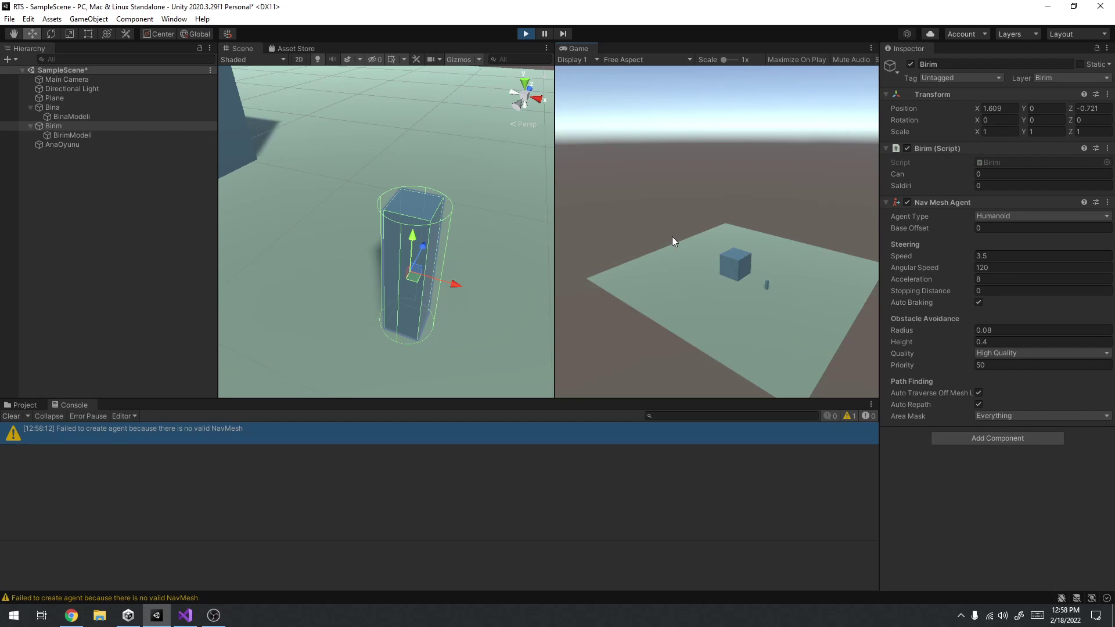
left_click(524, 36)
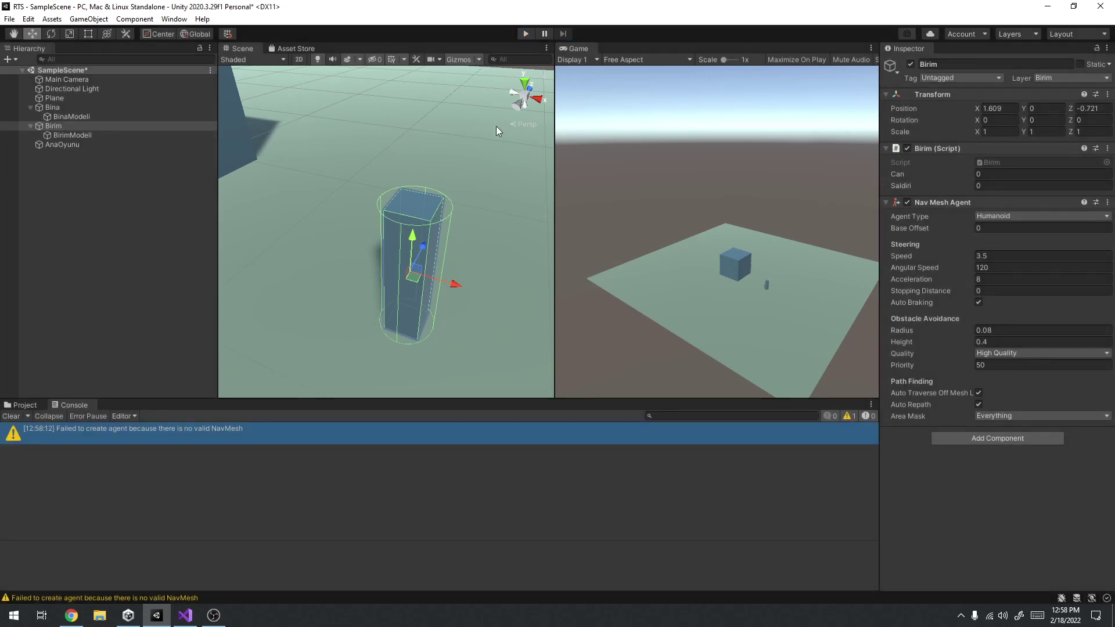
Select the ground Plane and orbit the Scene view to see it whole.
left_click(513, 235)
key("alt")
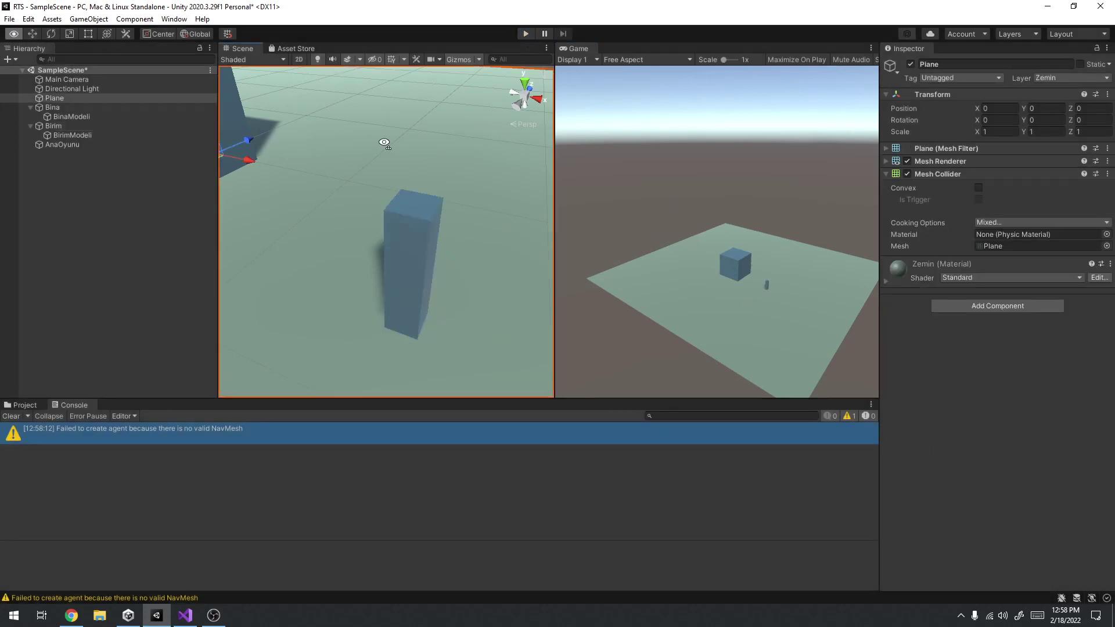
left_click_drag(384, 142, 315, 156, "alt")
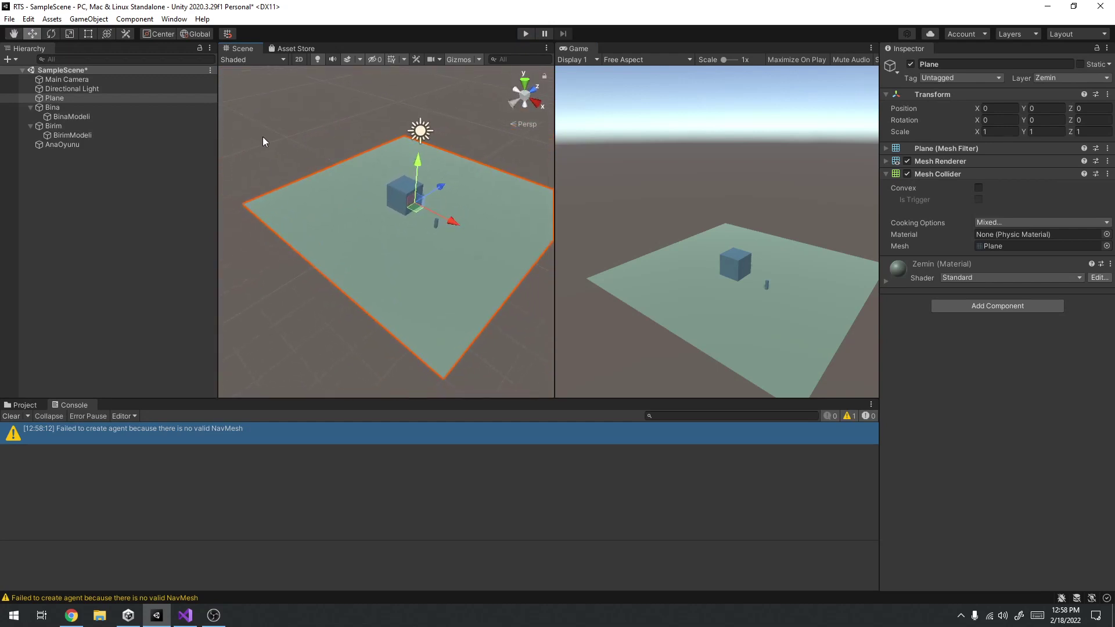
left_click(71, 616)
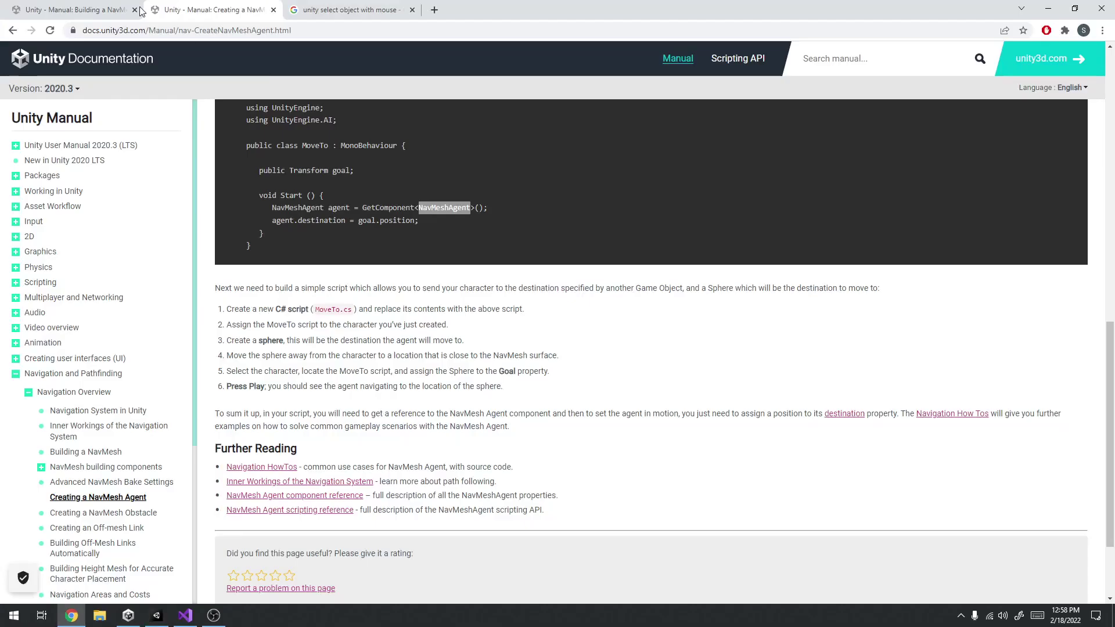
Read the Building a NavMesh bake steps, highlighting the Navigation Static step.
left_click(75, 9)
scroll(513, 213, "down", 3)
scroll(513, 213, "up", 1)
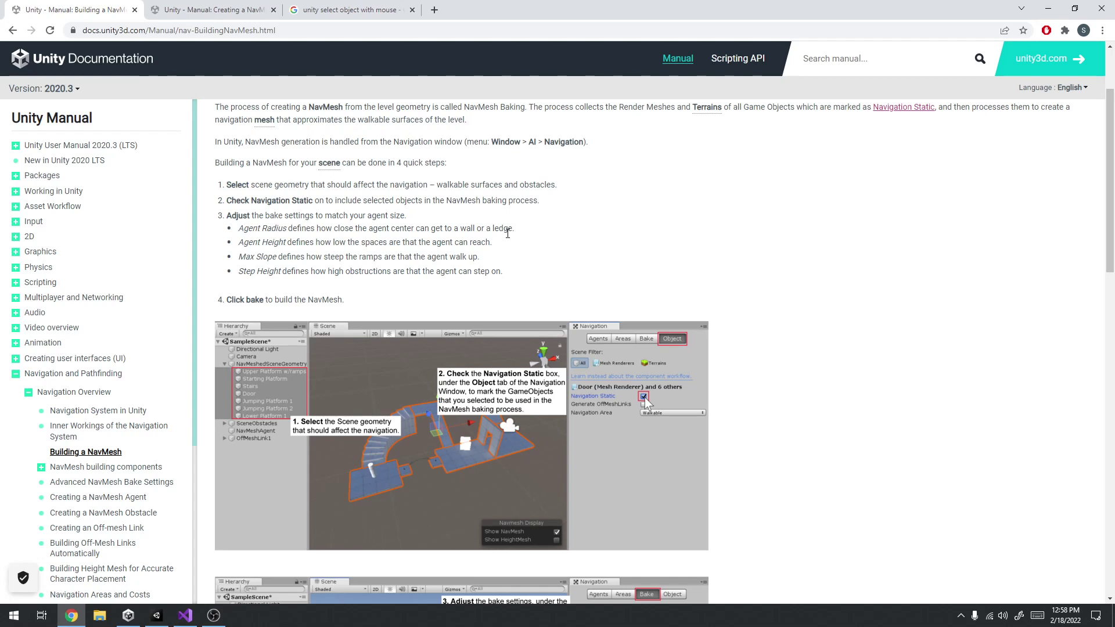
left_click_drag(251, 201, 319, 203)
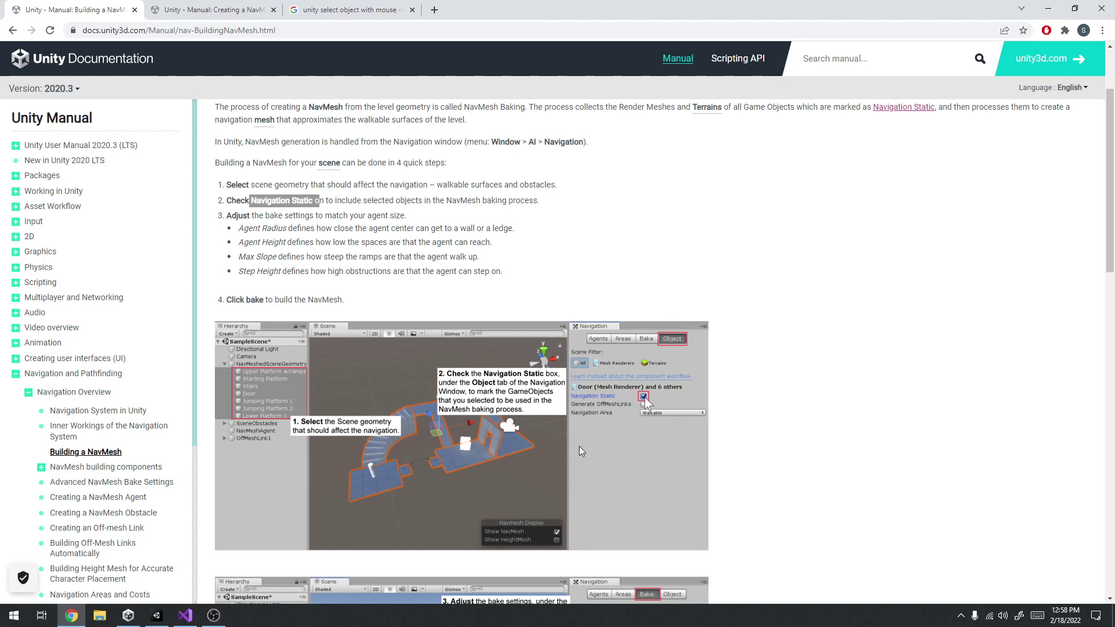
left_click(156, 616)
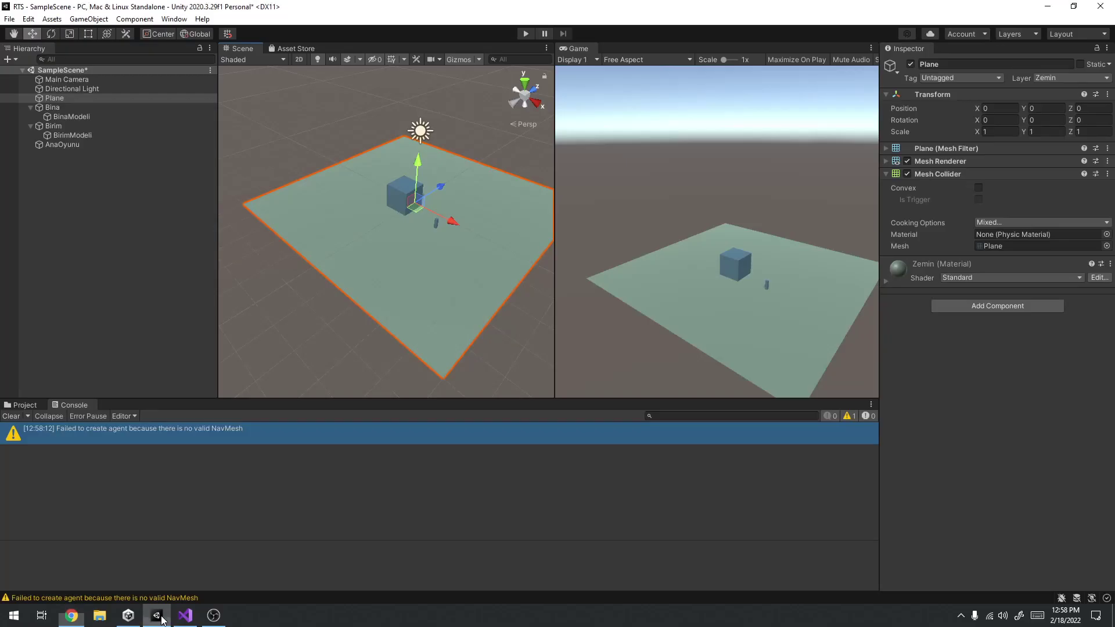
Open the Navigation window via Window > AI > Navigation.
left_click(173, 19)
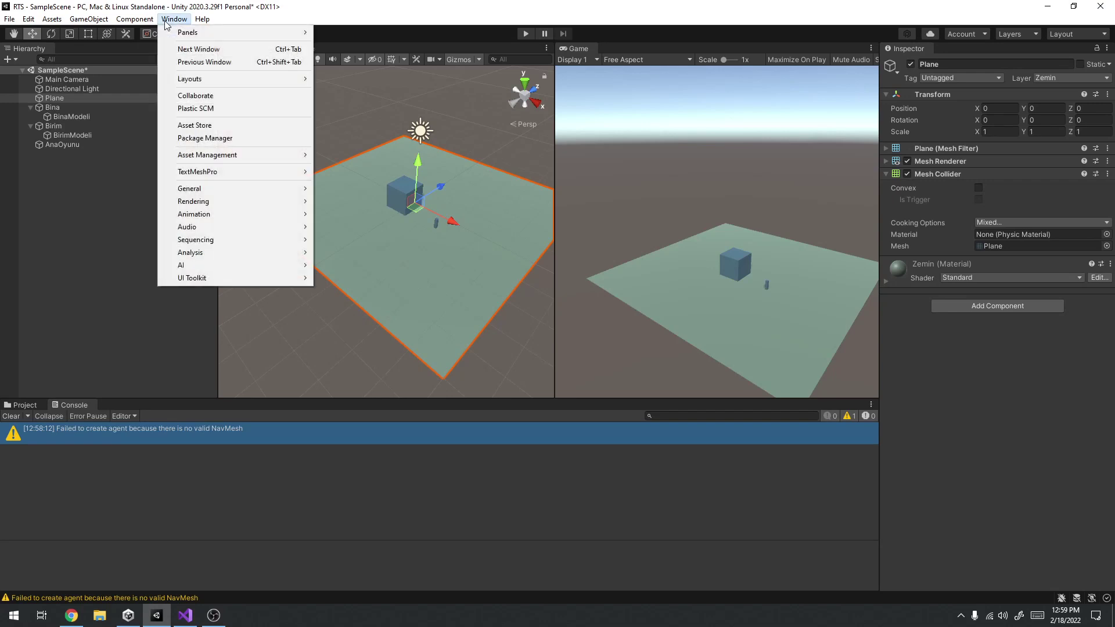
mouse_move(169, 36)
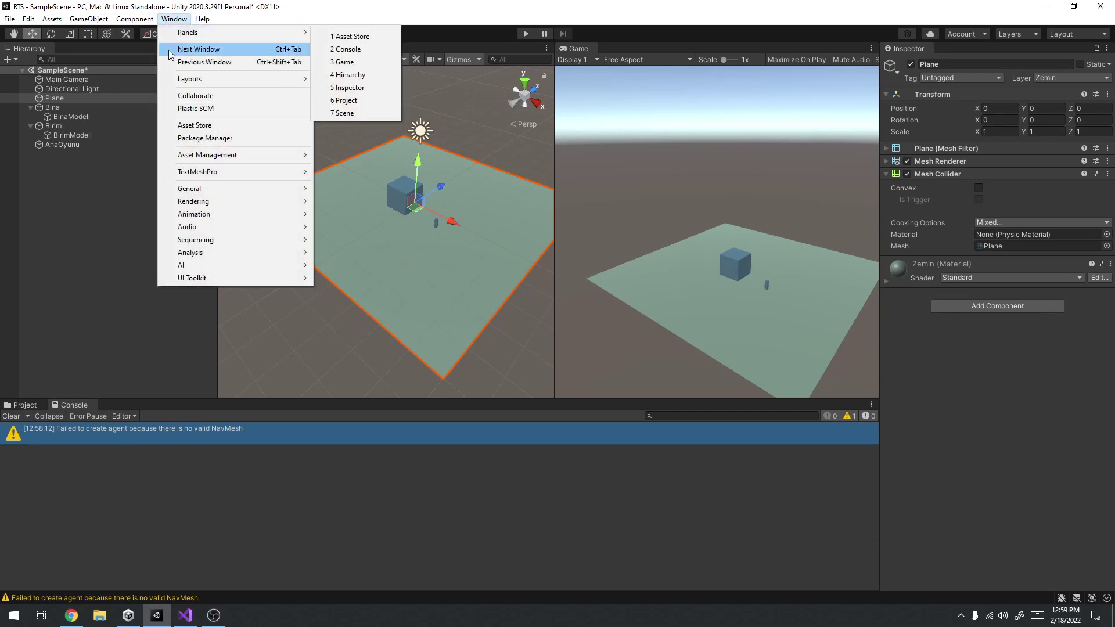
mouse_move(197, 266)
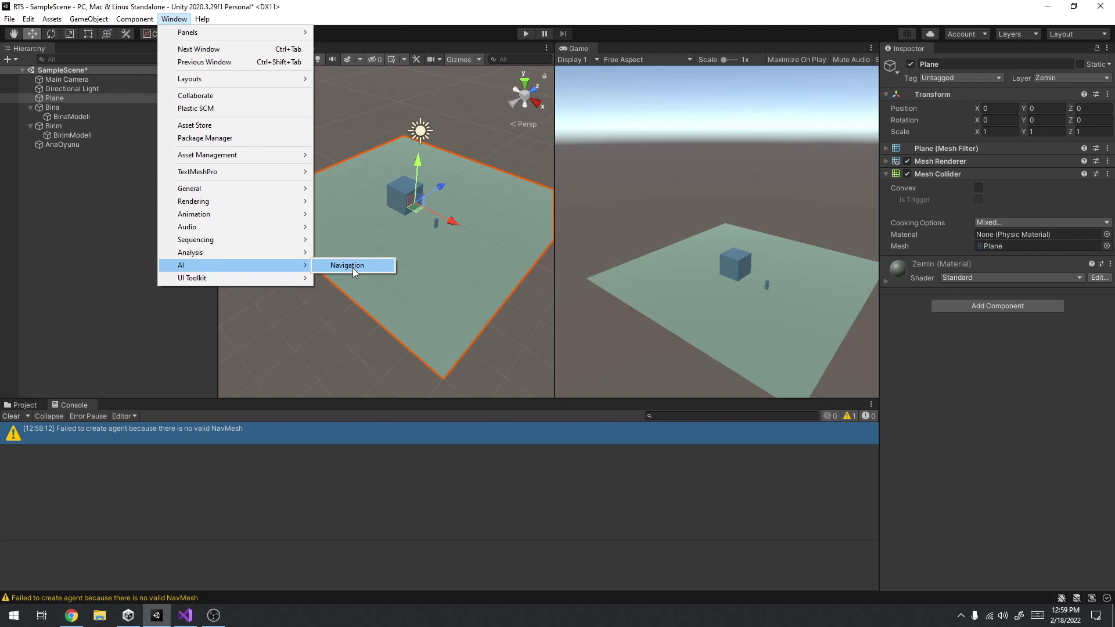
left_click(354, 268)
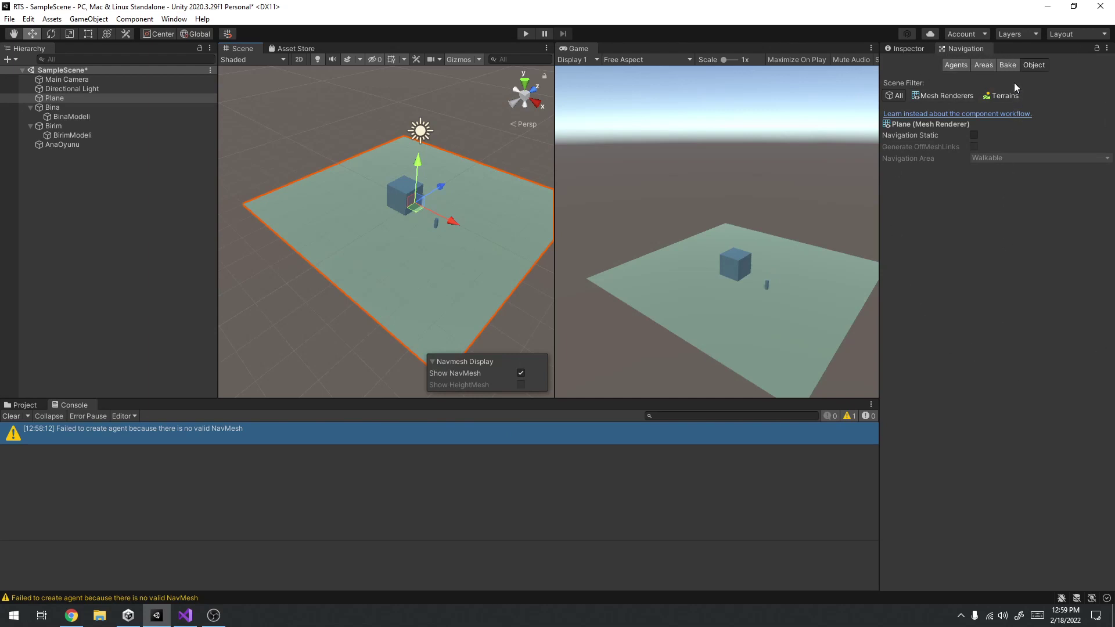
Tick Navigation Static for the Plane and keep its Navigation Area as Walkable.
left_click(1107, 48)
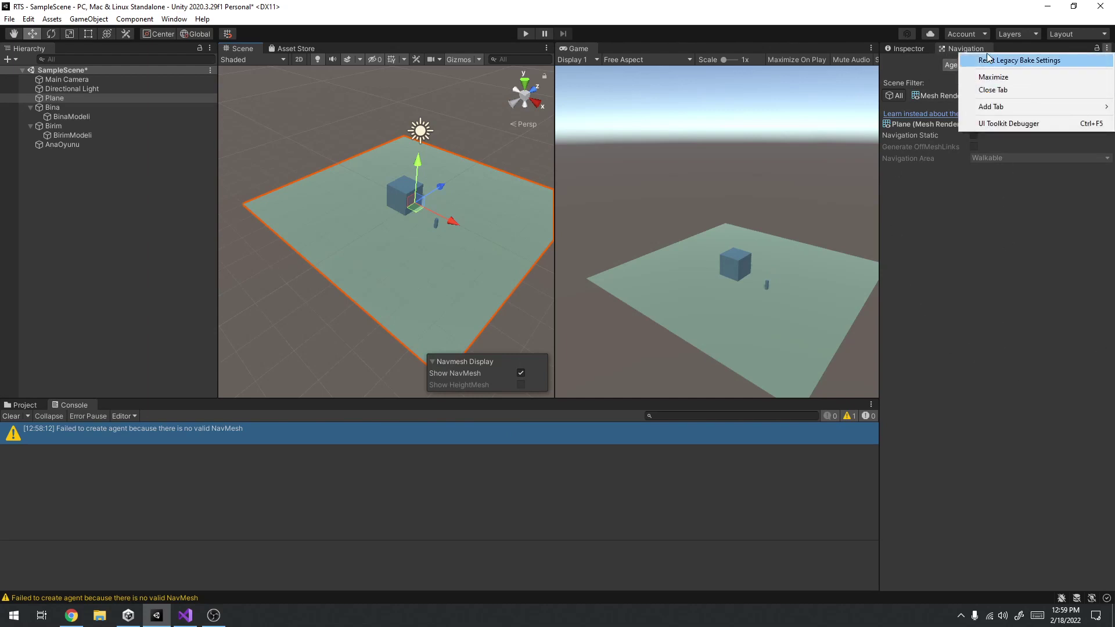
left_click(910, 47)
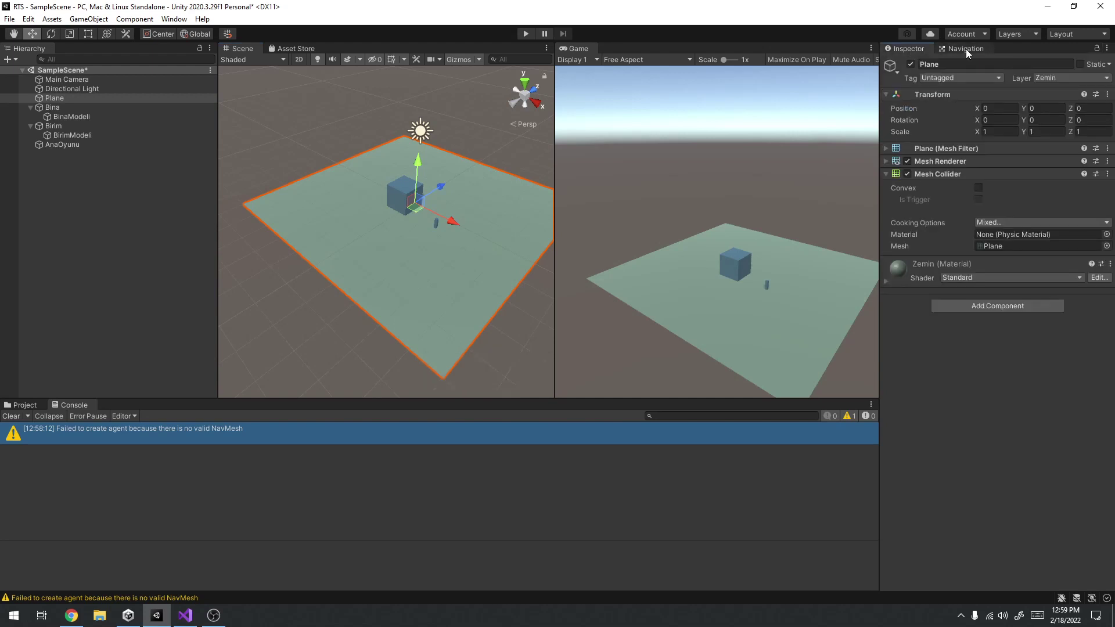
left_click(966, 49)
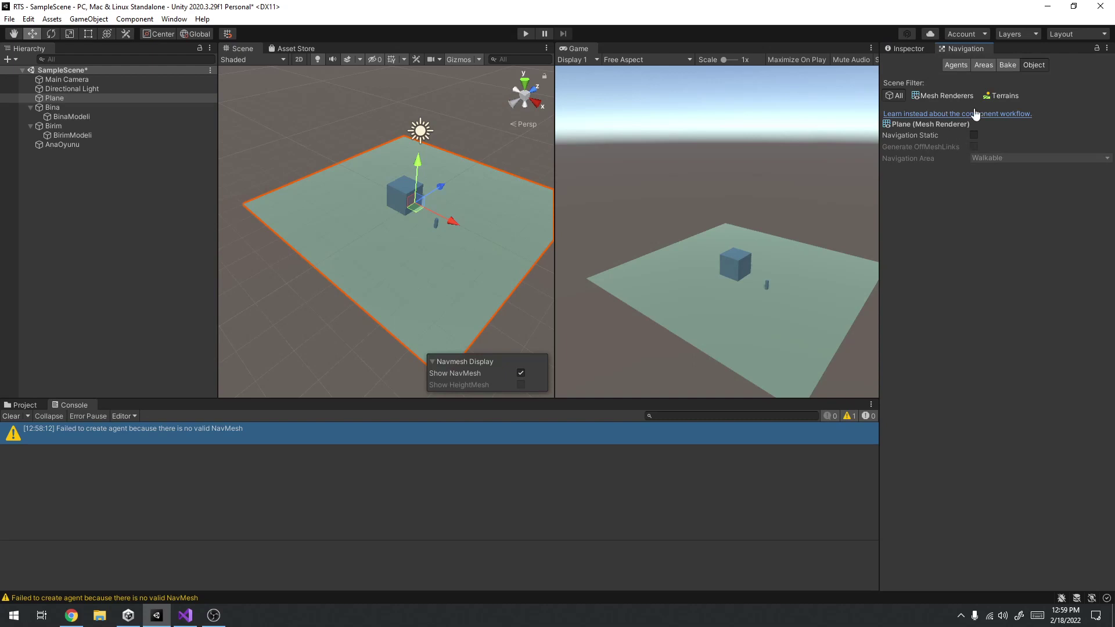
left_click(974, 134)
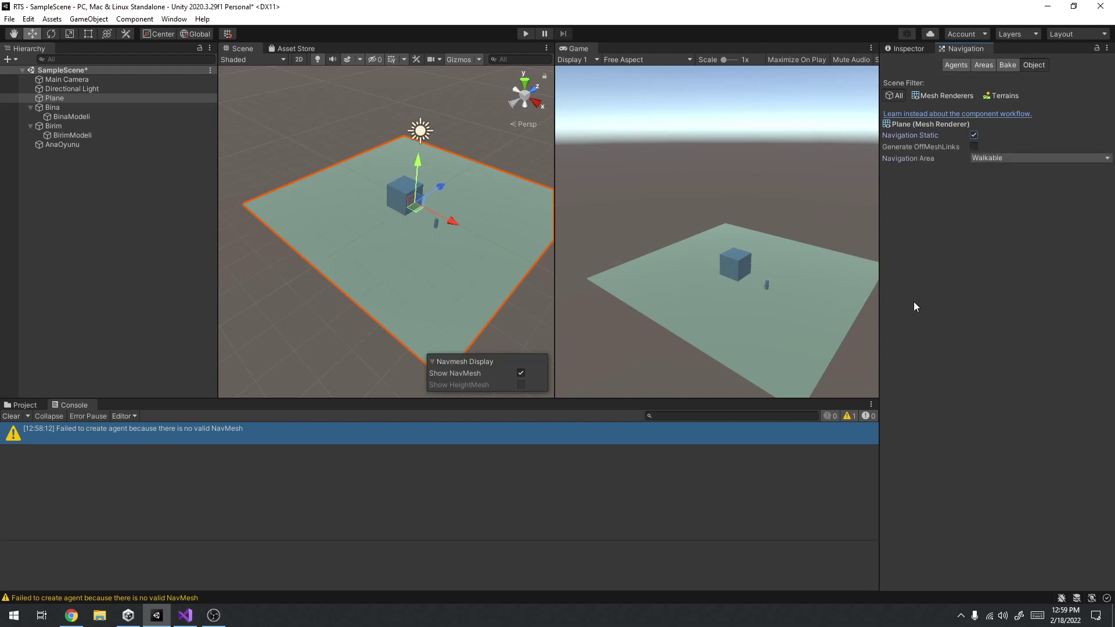
left_click(1027, 158)
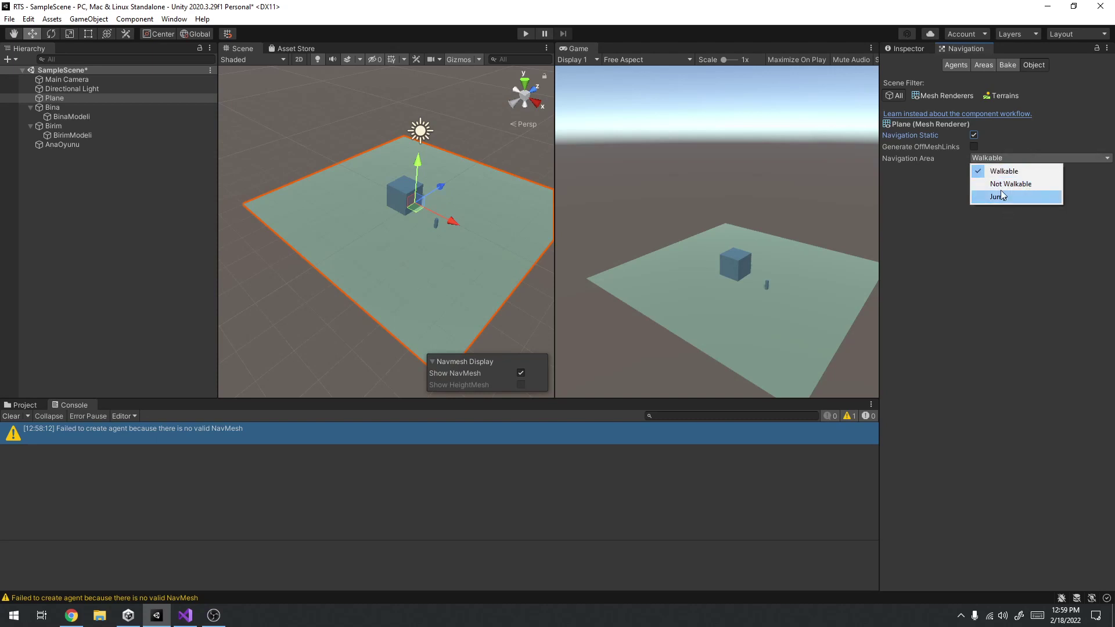
left_click(928, 216)
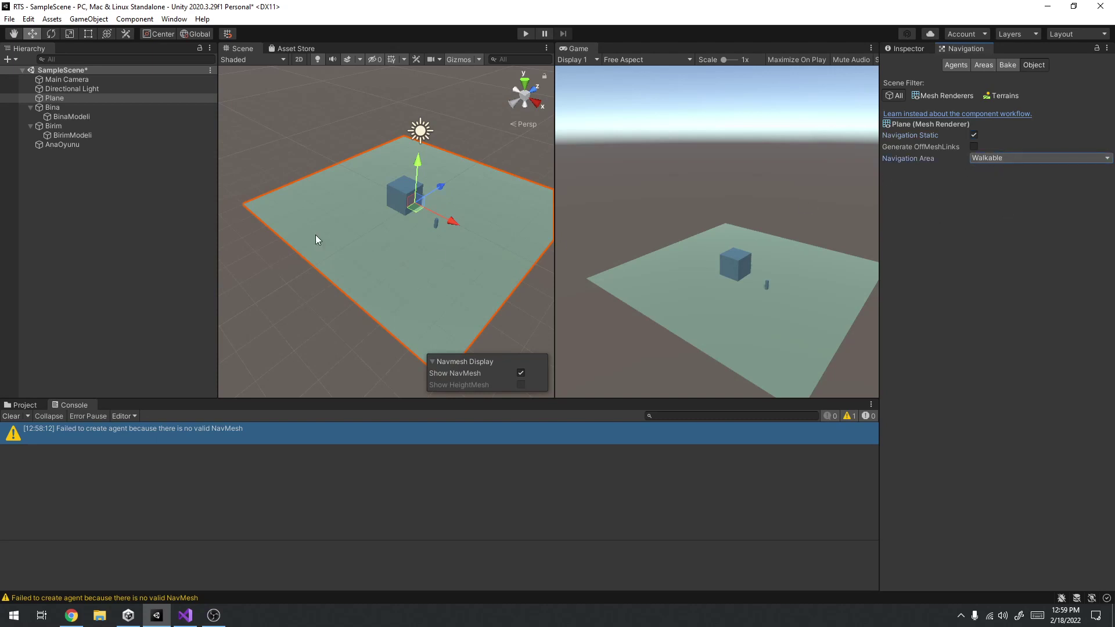
left_click(963, 66)
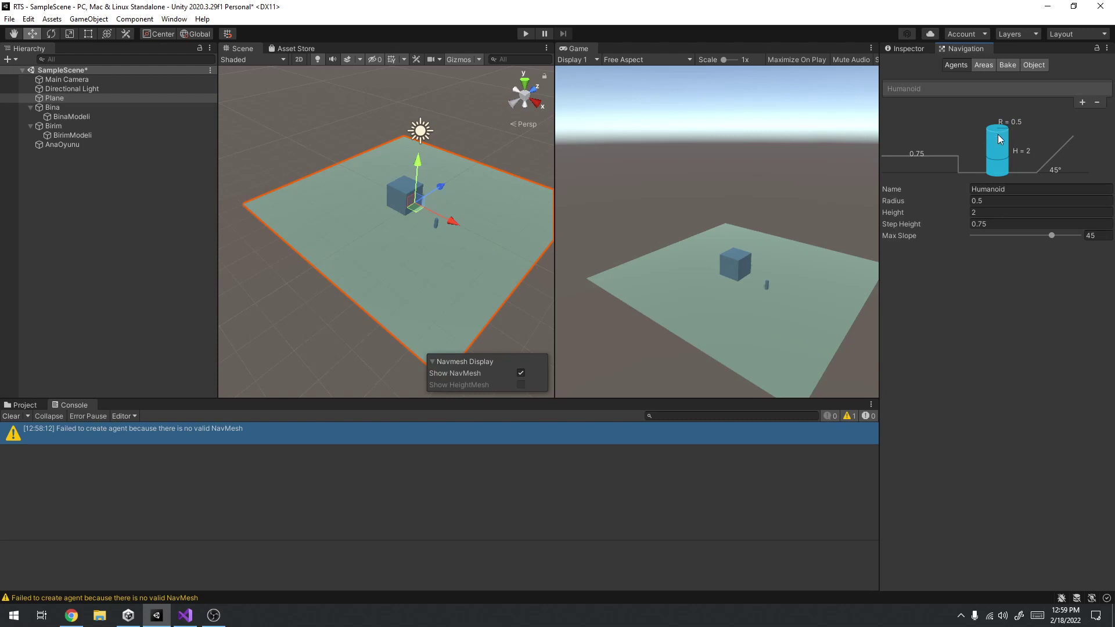
Add a test agent type in the Agents tab, then remove it.
left_click(1082, 103)
left_click(911, 93)
left_click(911, 101)
left_click(1097, 114)
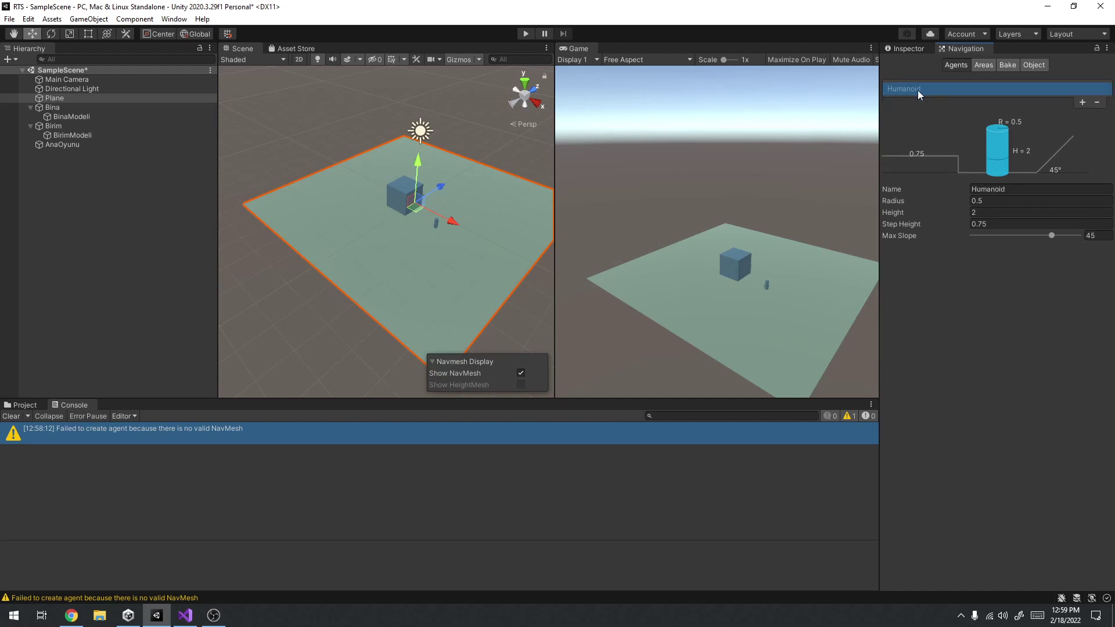
Check that Birim's Nav Mesh Agent type is Humanoid, leaving it unchanged.
left_click(436, 226)
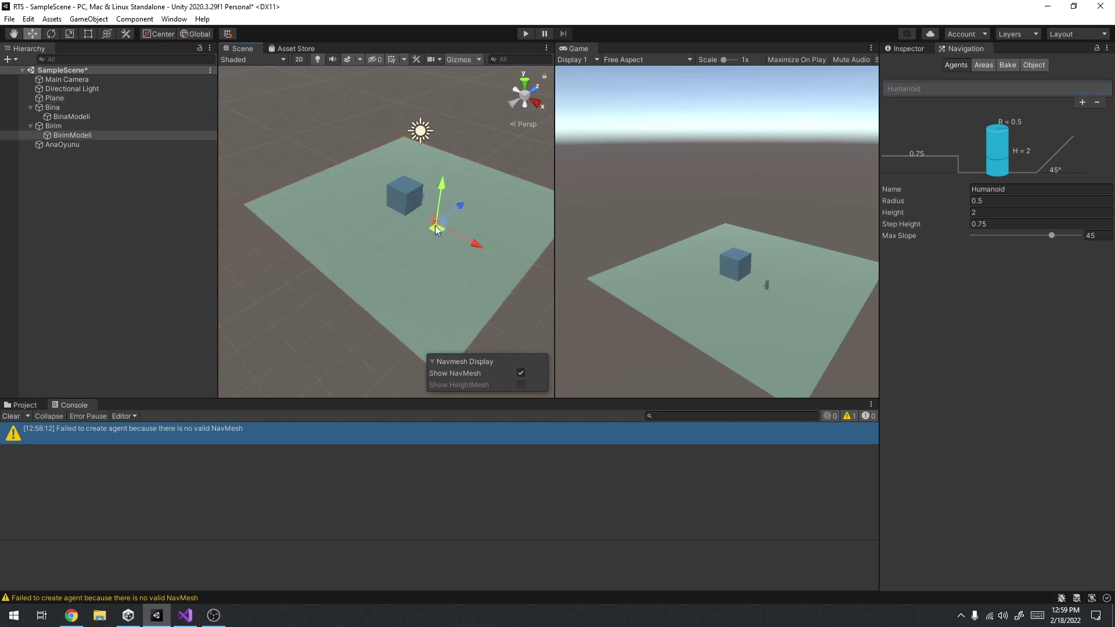
left_click(911, 50)
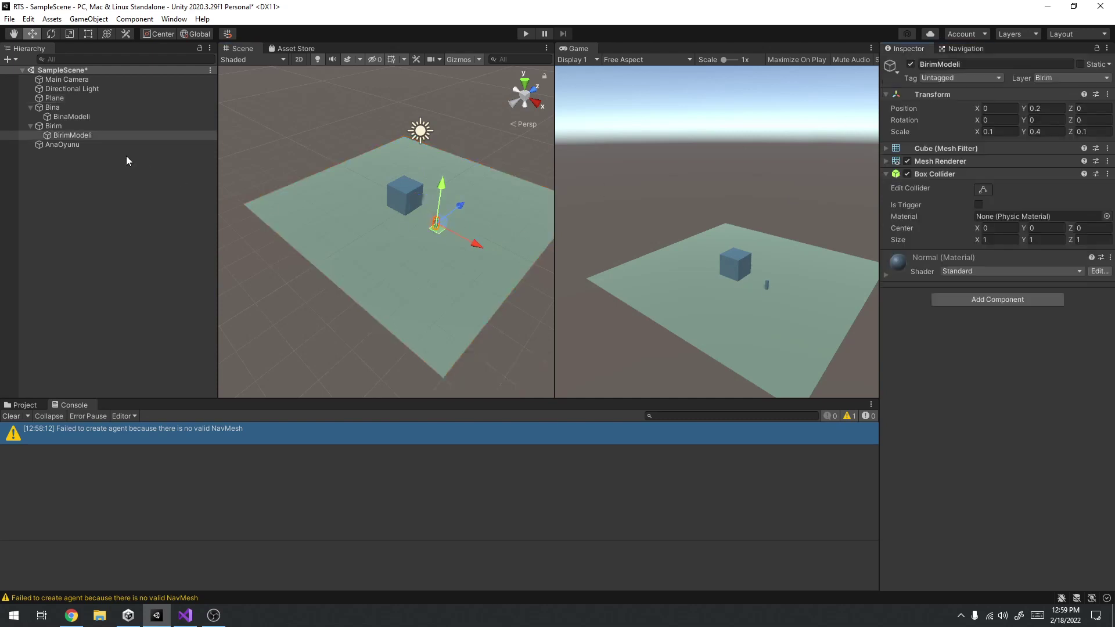
left_click(68, 127)
left_click(1017, 216)
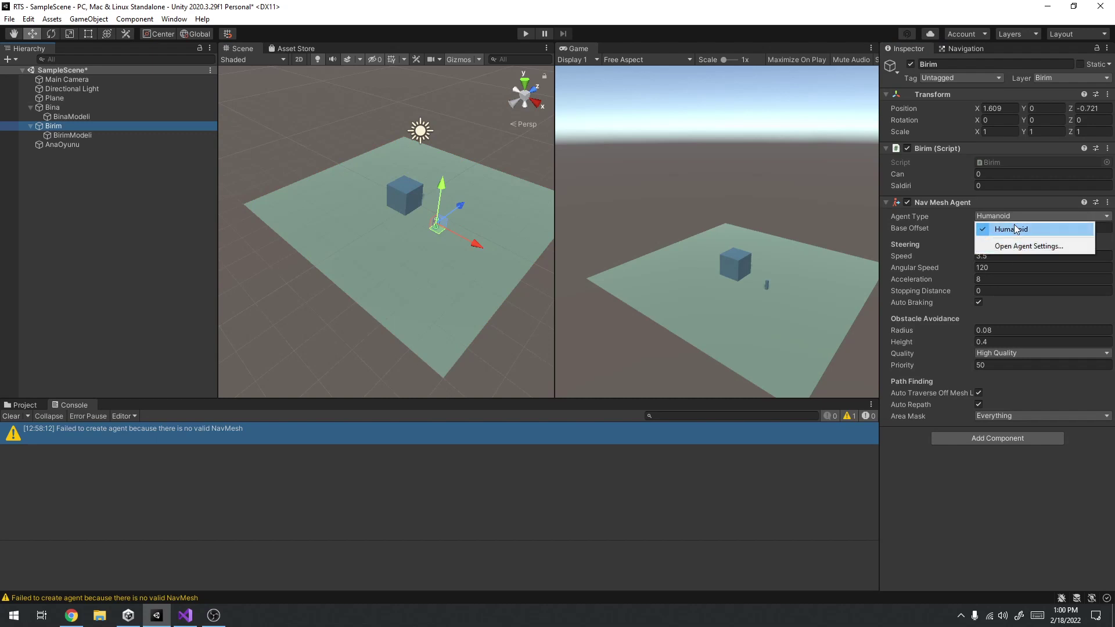
left_click(1015, 229)
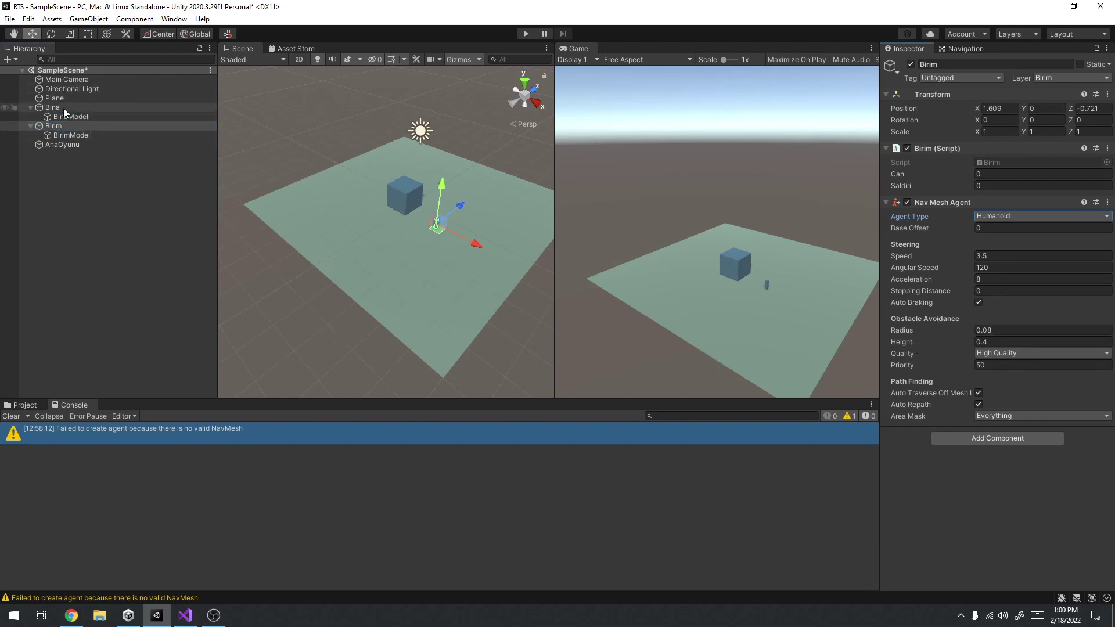
left_click(346, 215)
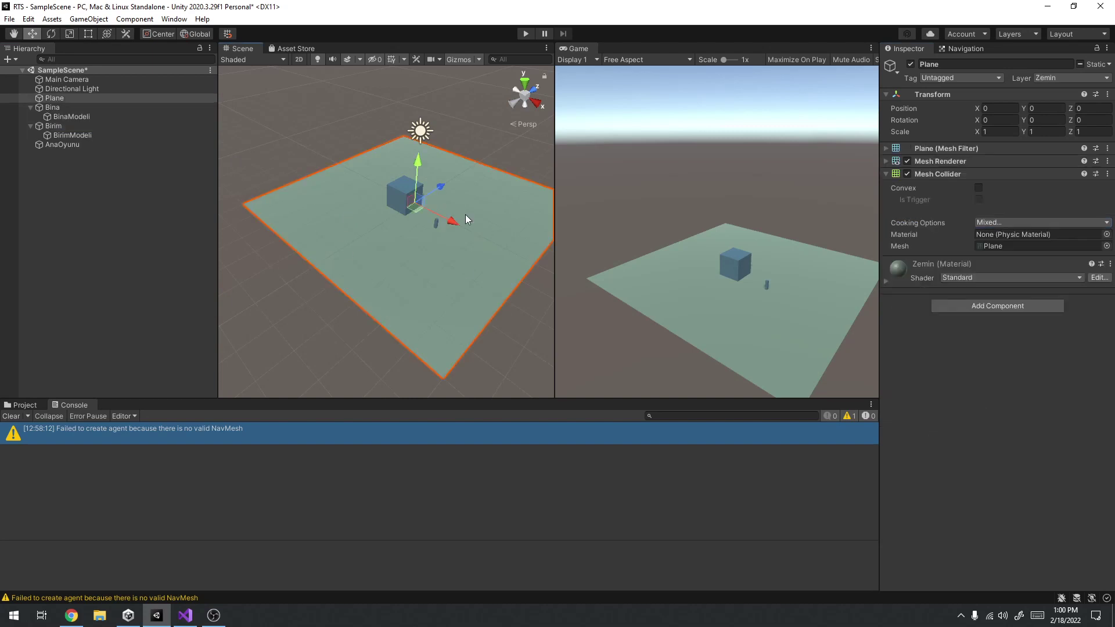
left_click(965, 50)
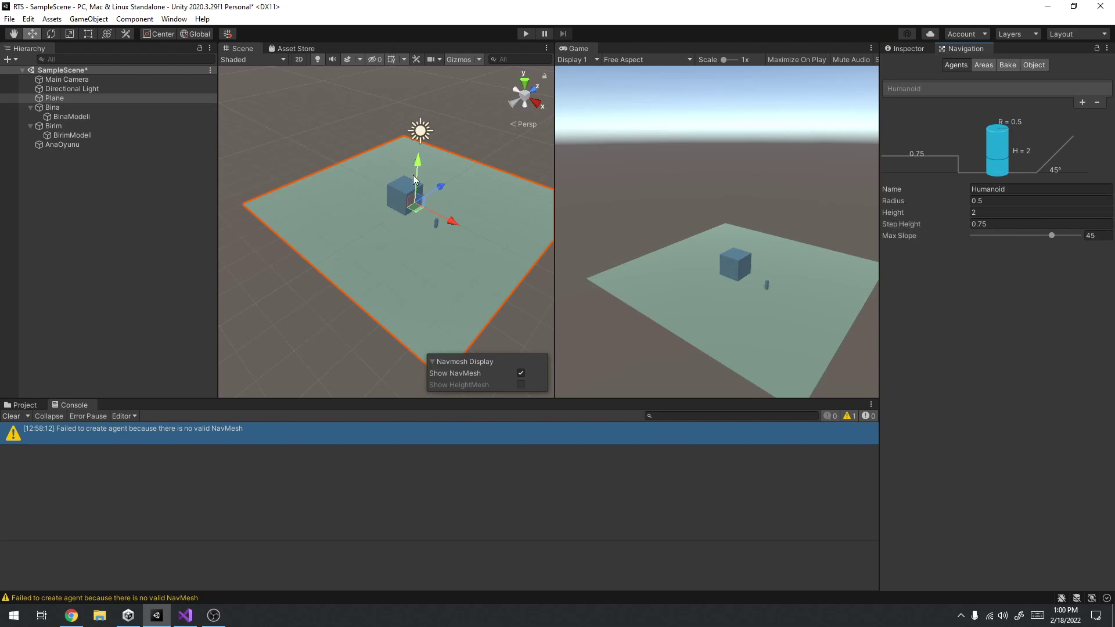
left_click(69, 619)
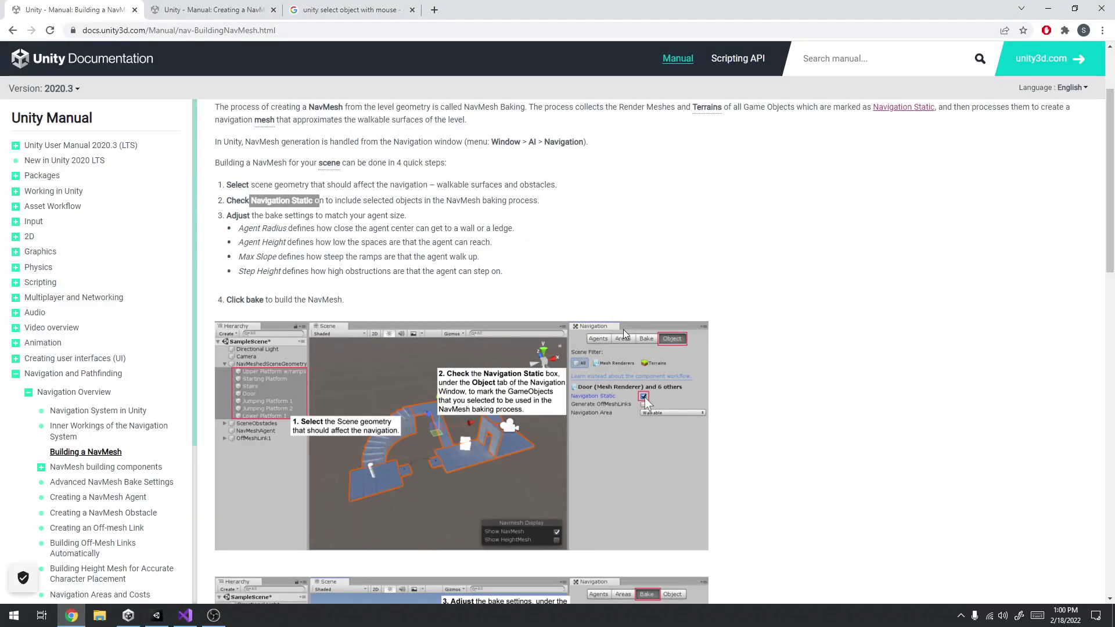
Read the manual's Agent Radius to Step Height descriptions and Bake screenshots, then minimize Chrome.
left_click_drag(248, 229, 372, 271)
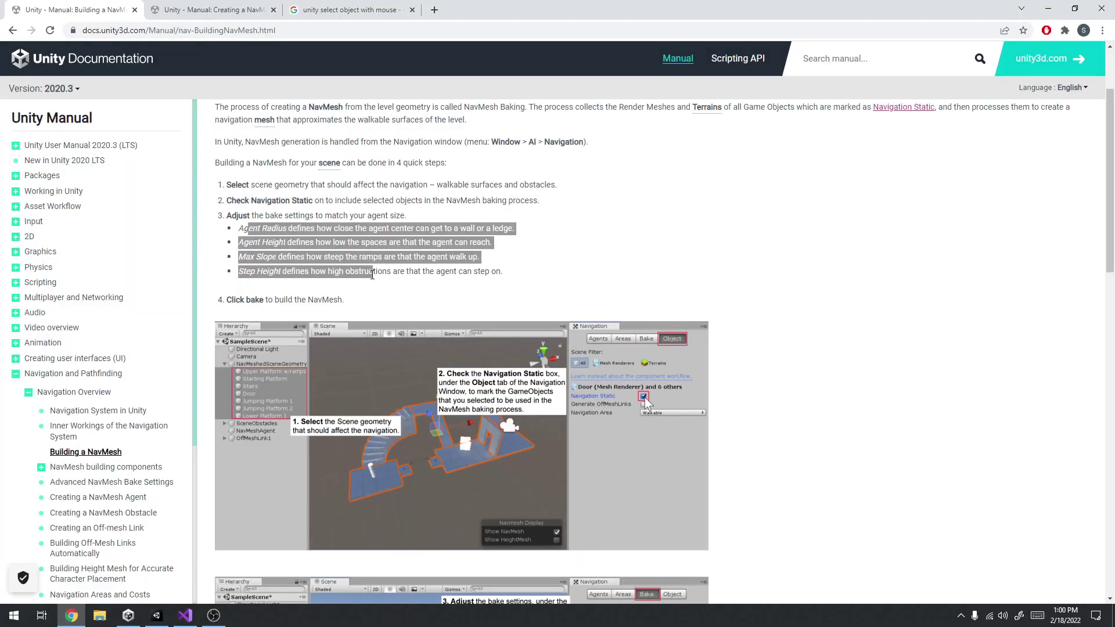
left_click(518, 258)
scroll(518, 258, "down", 4)
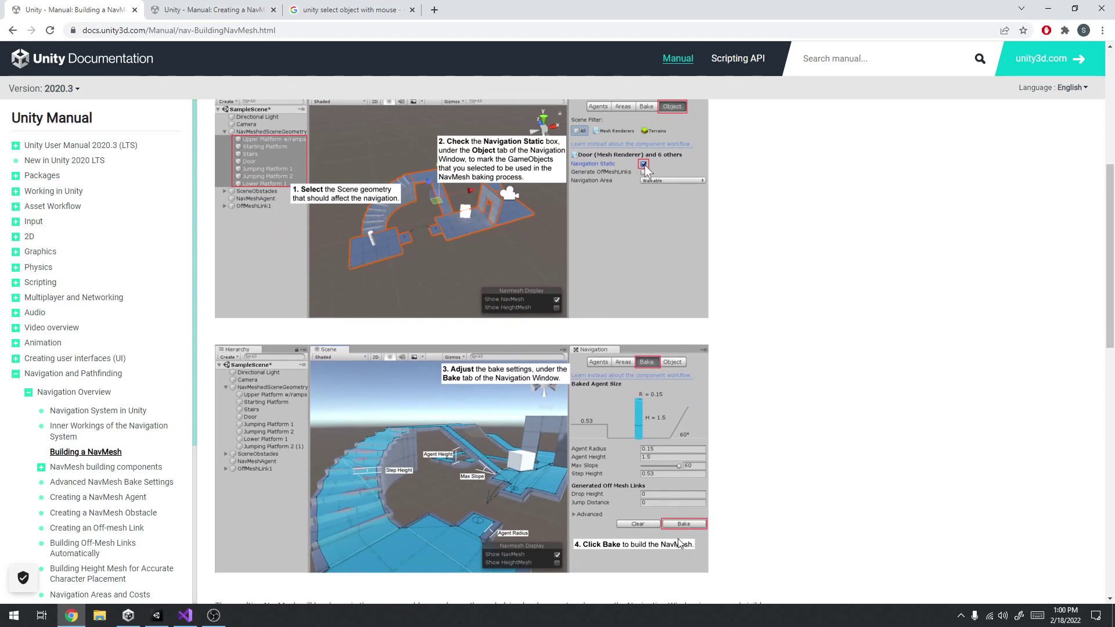
scroll(396, 501, "down", 4)
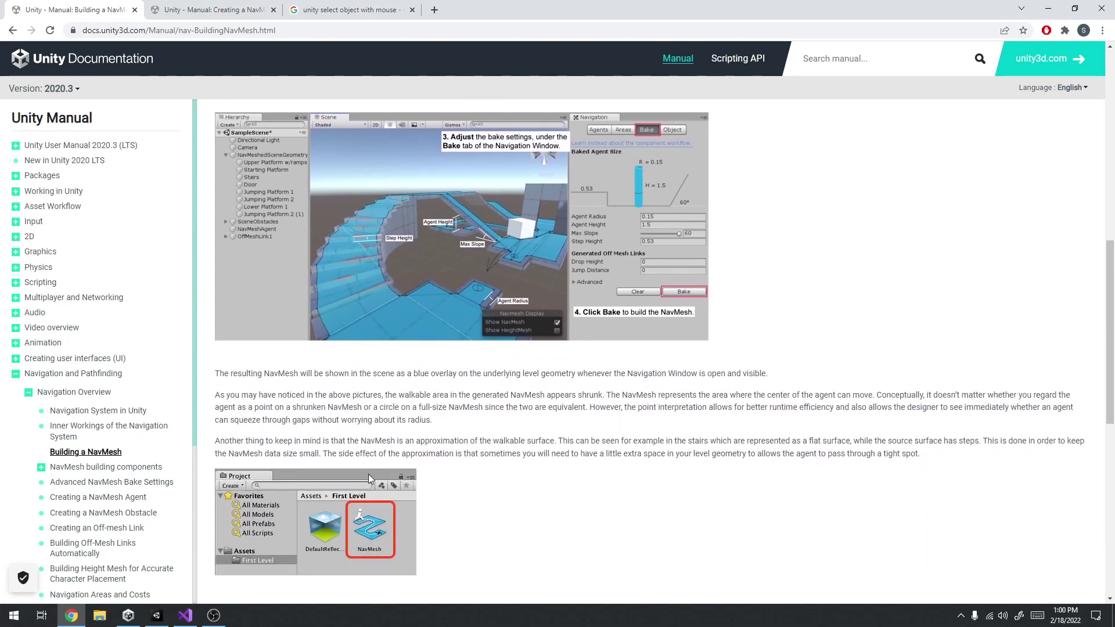
left_click(1048, 8)
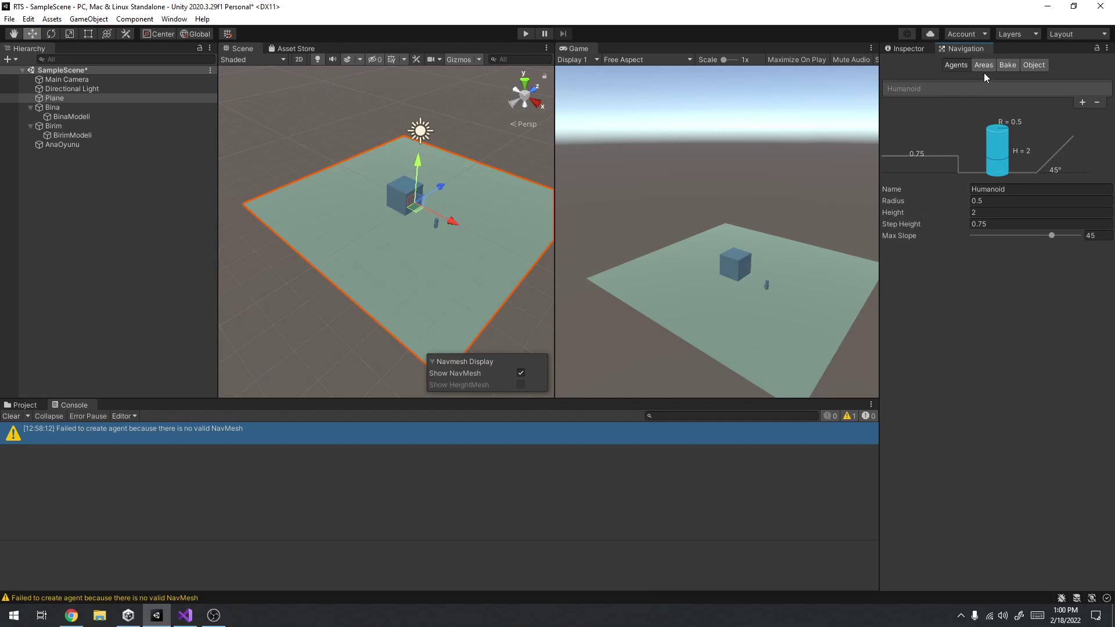
Bake a NavMesh over the ground plane and orbit to view it.
left_click(1001, 65)
left_click(1075, 277)
right_click_drag(395, 188, 452, 179)
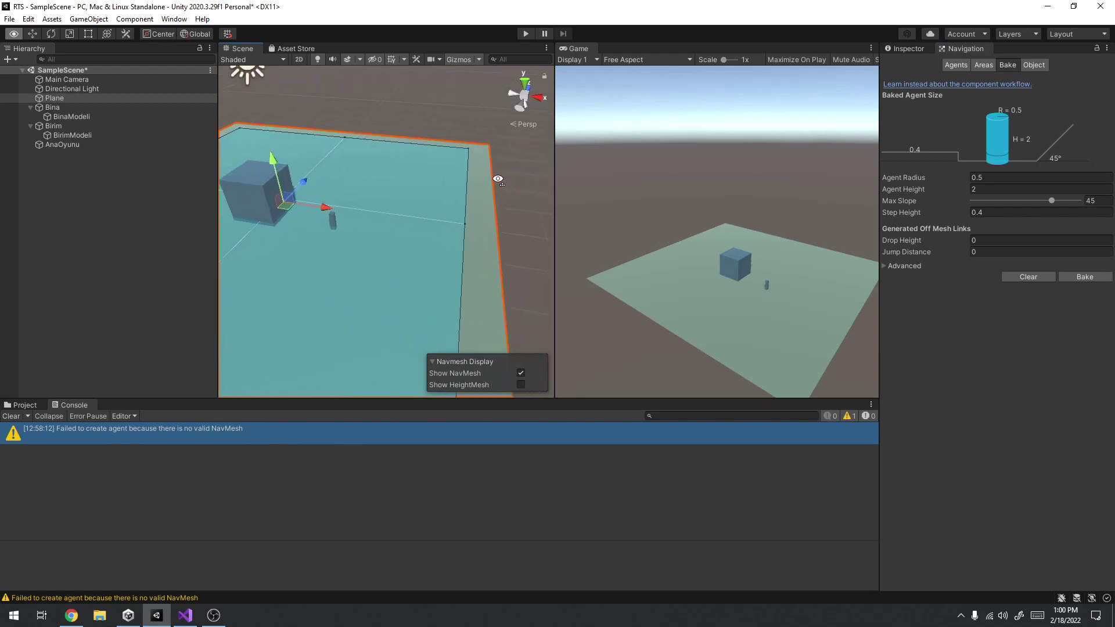
right_click_drag(451, 178, 420, 179)
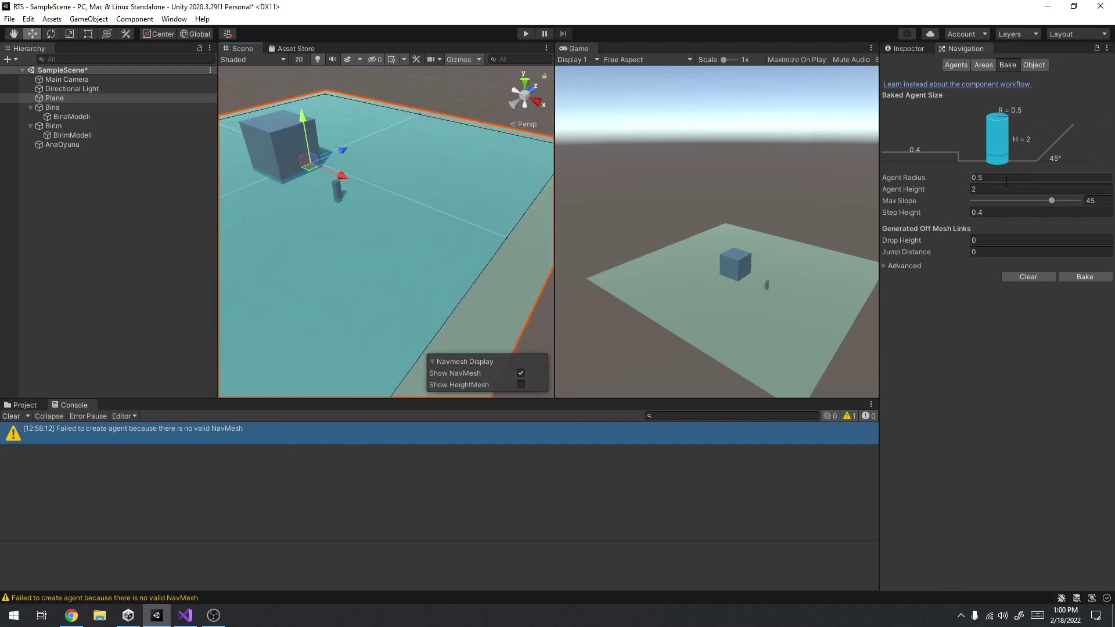
Inspect the Birim unit's Nav Mesh Agent obstacle avoidance radius.
left_click(64, 135)
left_click(54, 126)
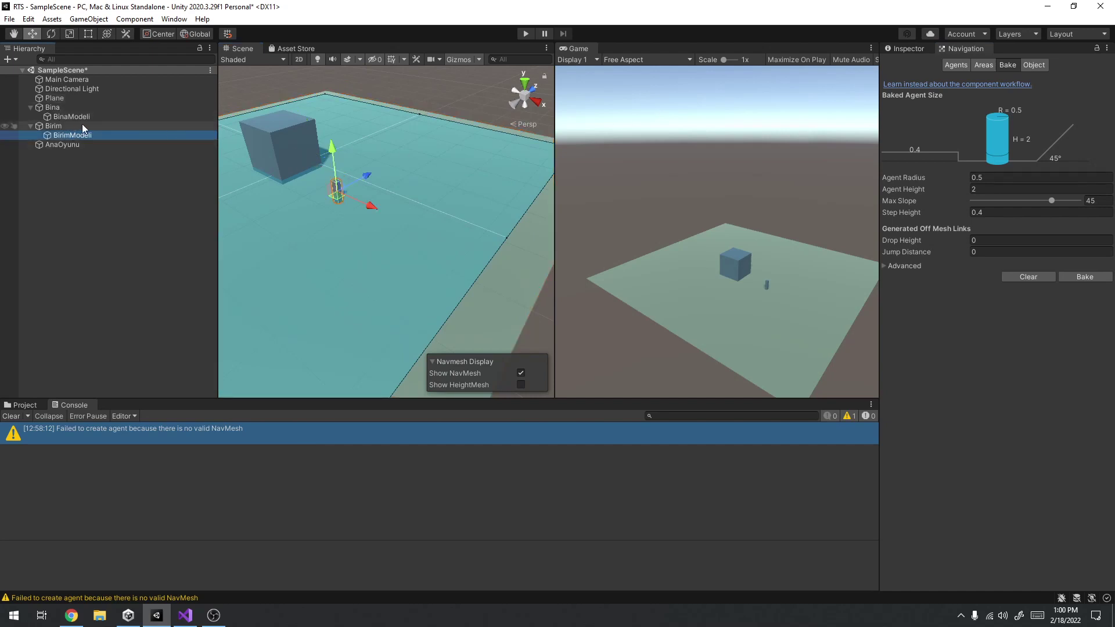
left_click(912, 50)
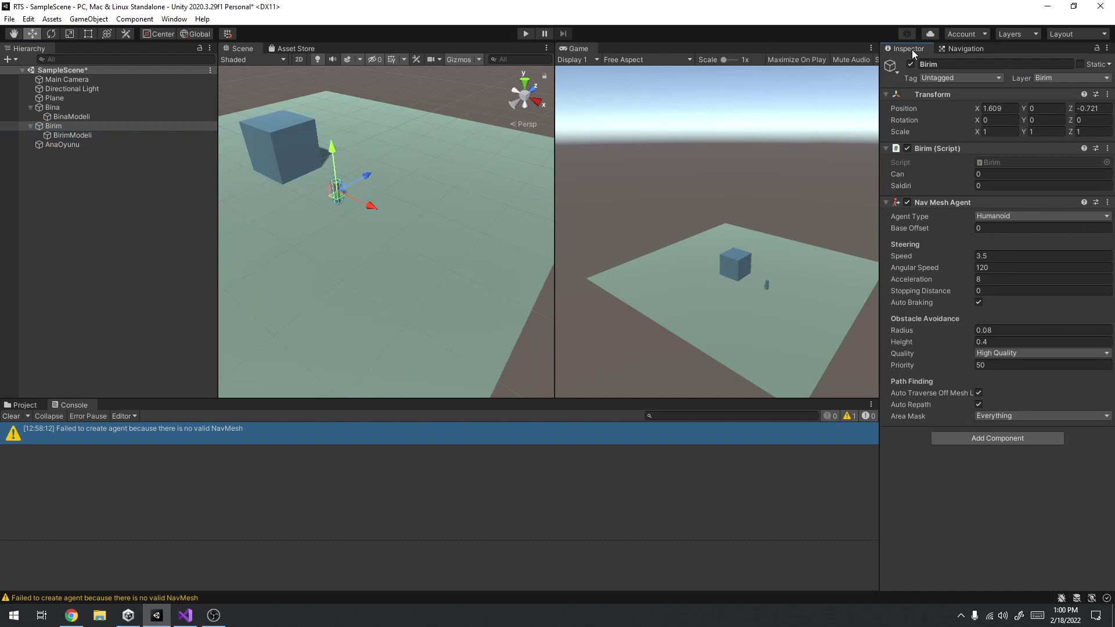
left_click(932, 330)
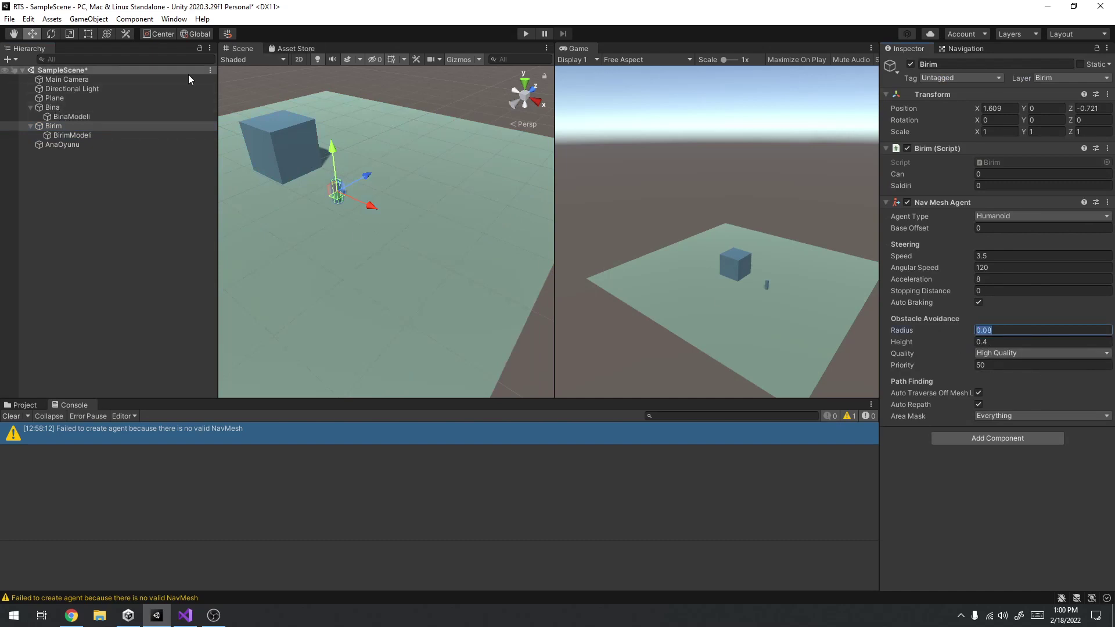
left_click(275, 266)
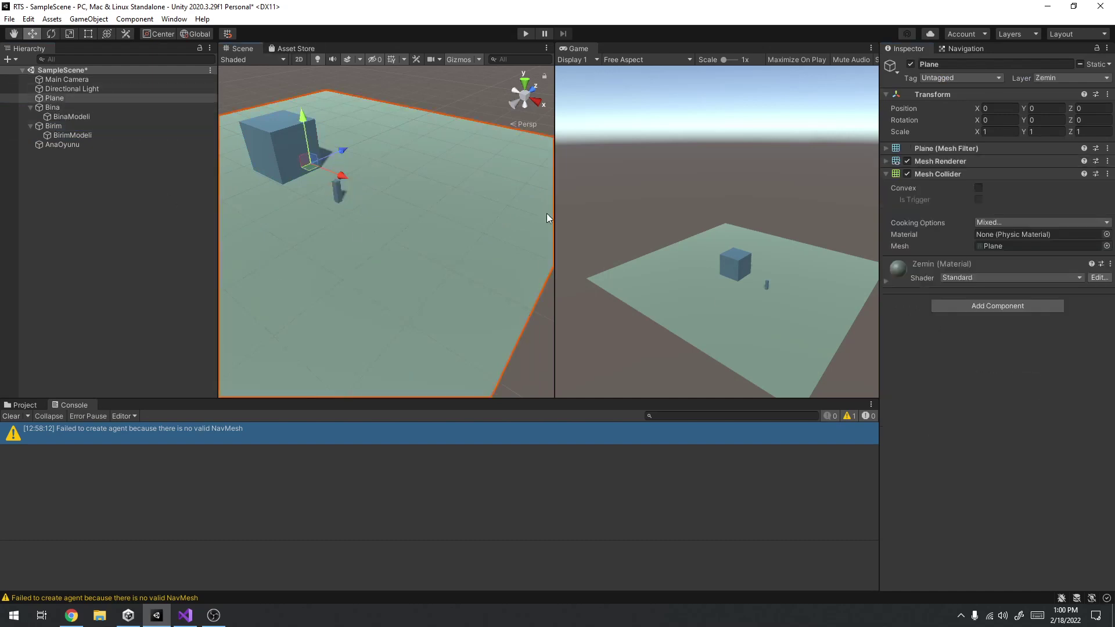
Set the baked Agent Radius to 0.08 and Agent Height to 0.4.
left_click(953, 52)
left_click(997, 180)
type("0.08")
key("Tab")
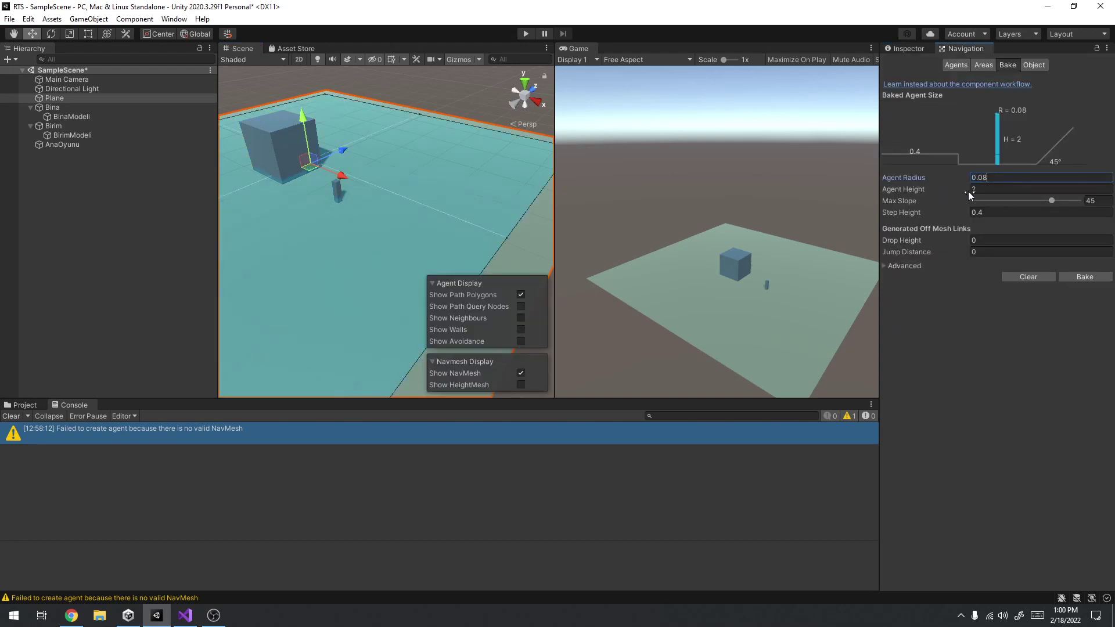
type("0.4")
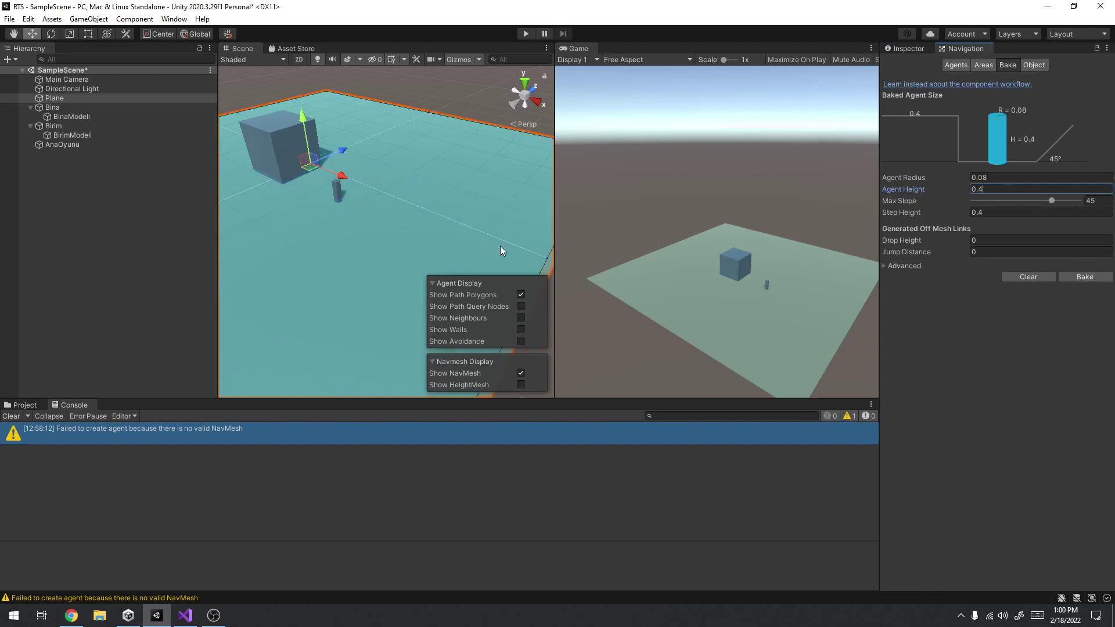
right_click_drag(398, 229, 475, 205)
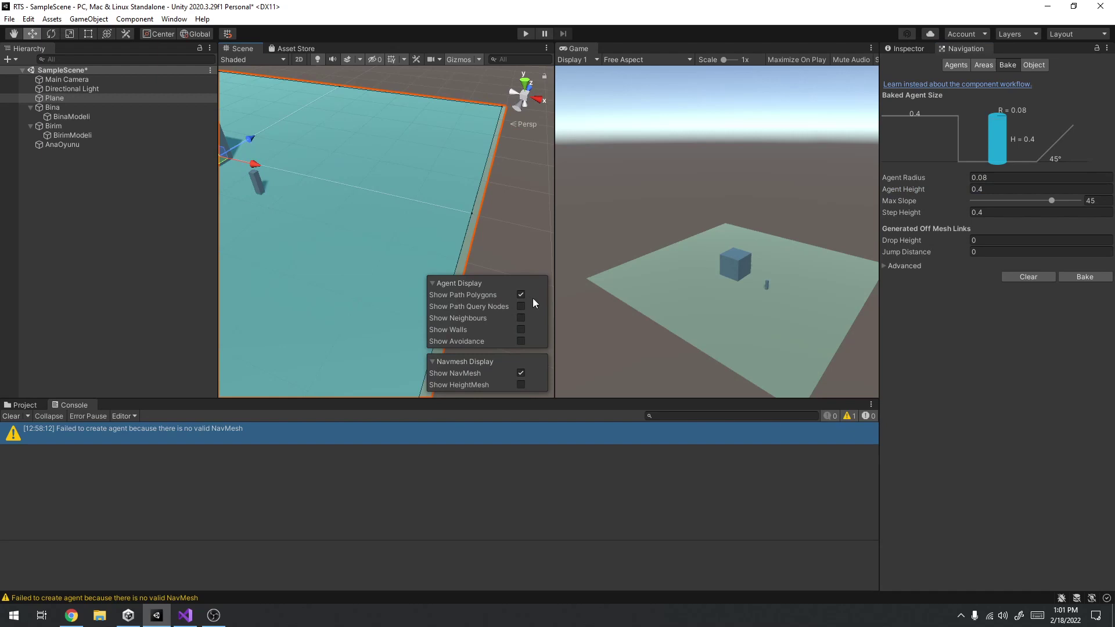
Frame the plane, enter play mode, and select the unit in the Game view.
key("f")
left_click(524, 31)
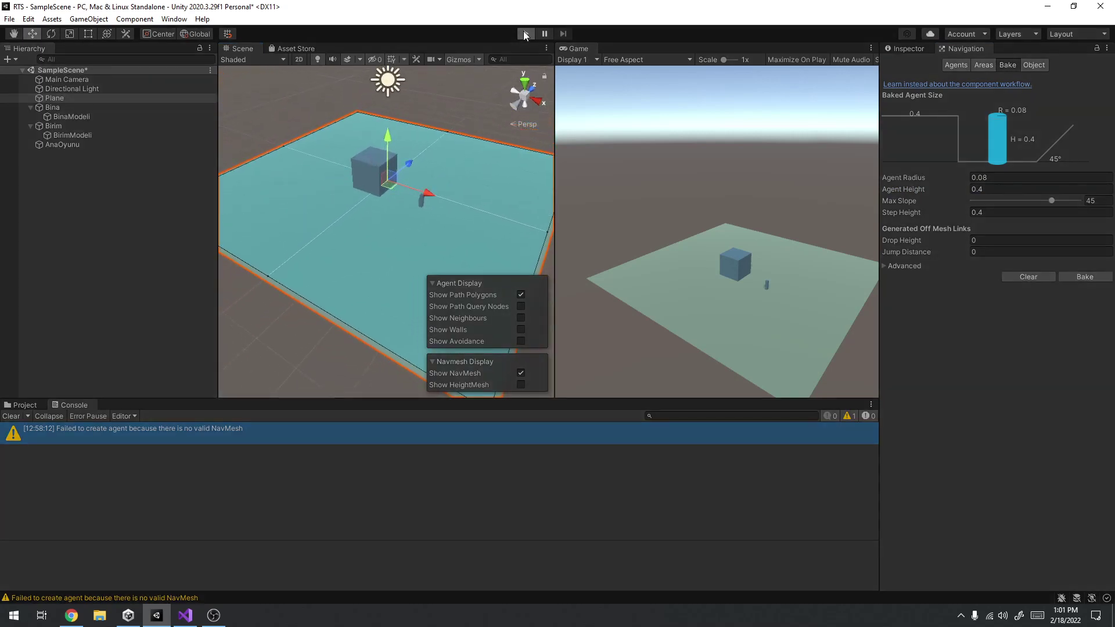
left_click(768, 287)
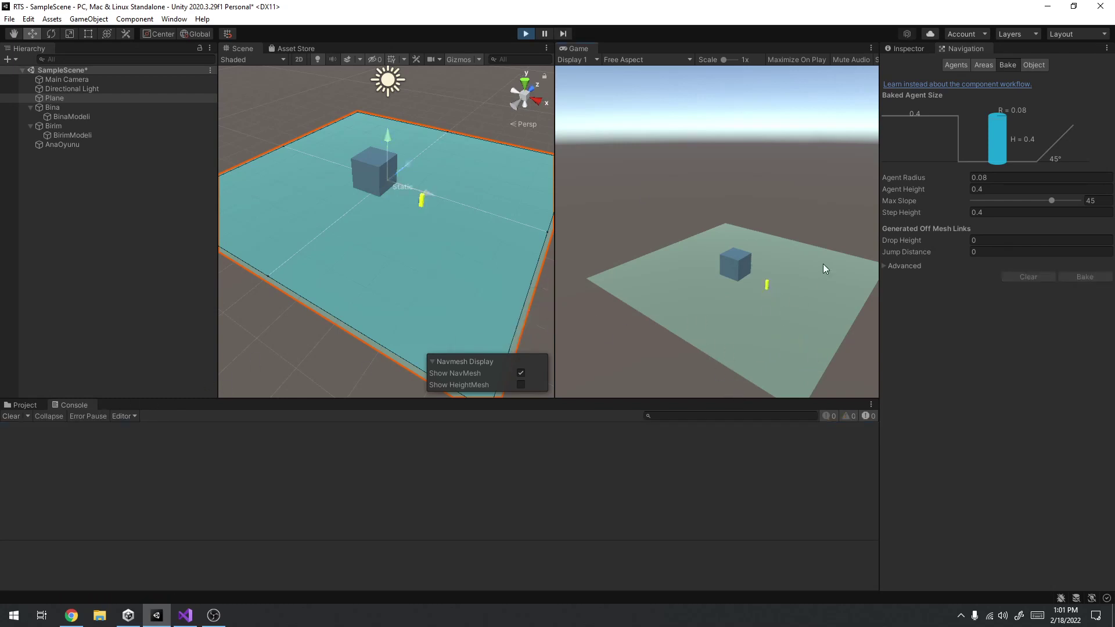
left_click(28, 405)
left_click(66, 405)
left_click(715, 298)
Select the Birim unit and scrub its Nav Mesh Agent speed to 45.86.
mouse_move(77, 616)
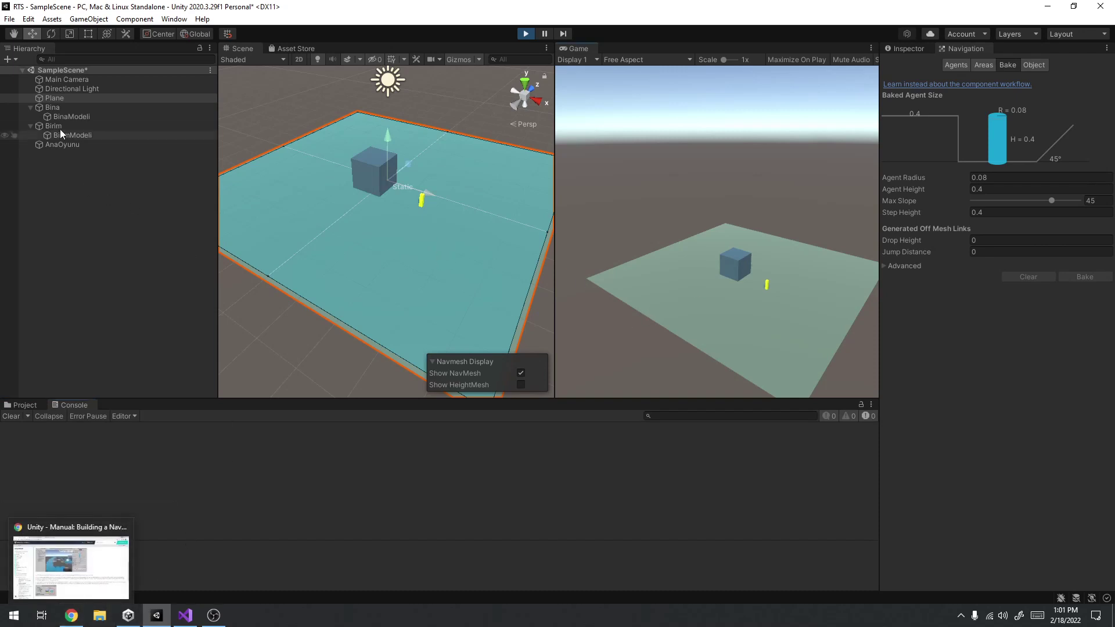
left_click(60, 108)
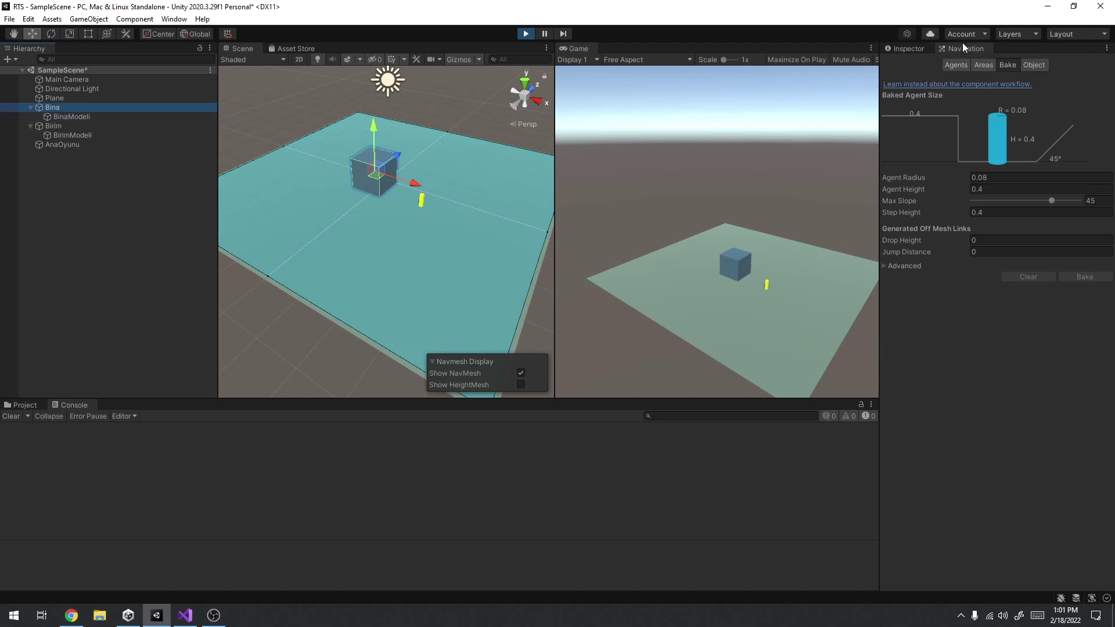
left_click(910, 50)
left_click(73, 117)
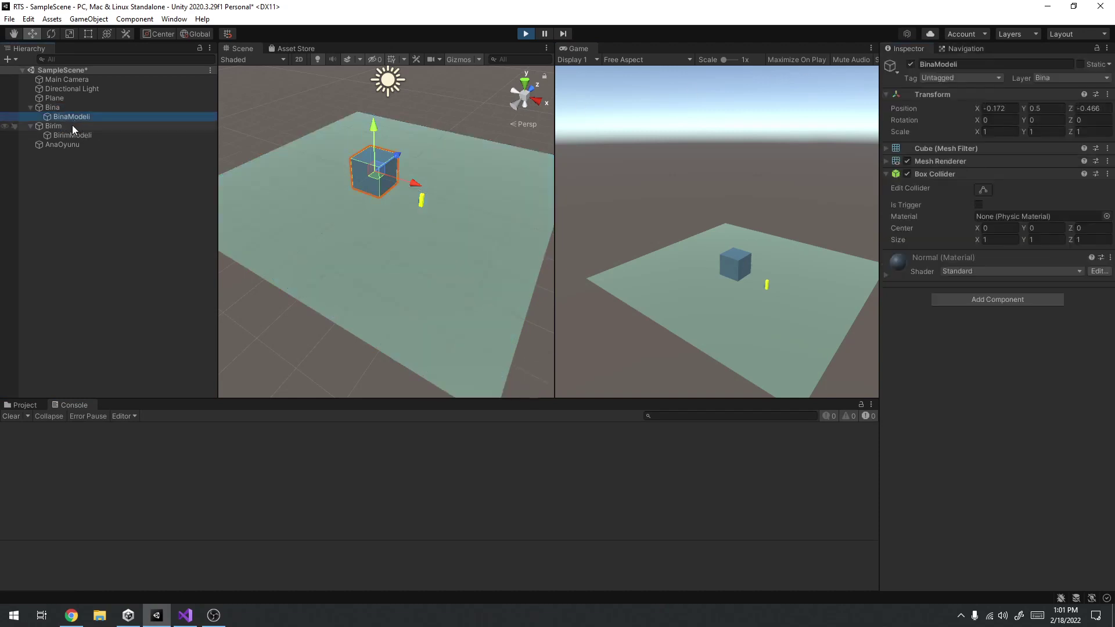
left_click(70, 127)
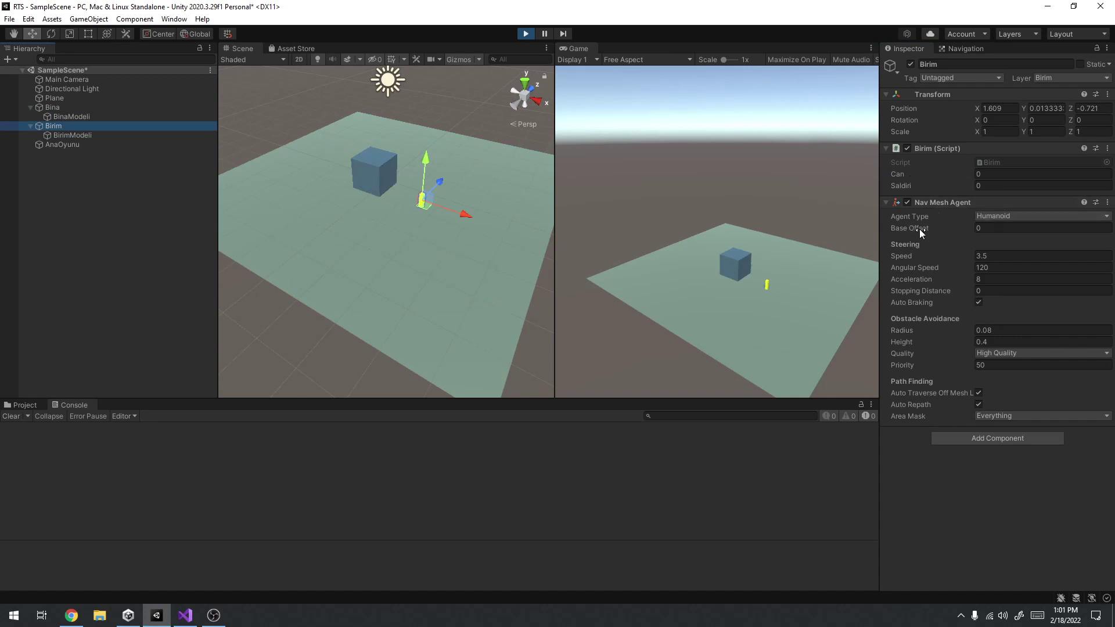
left_click_drag(907, 256, 1098, 256)
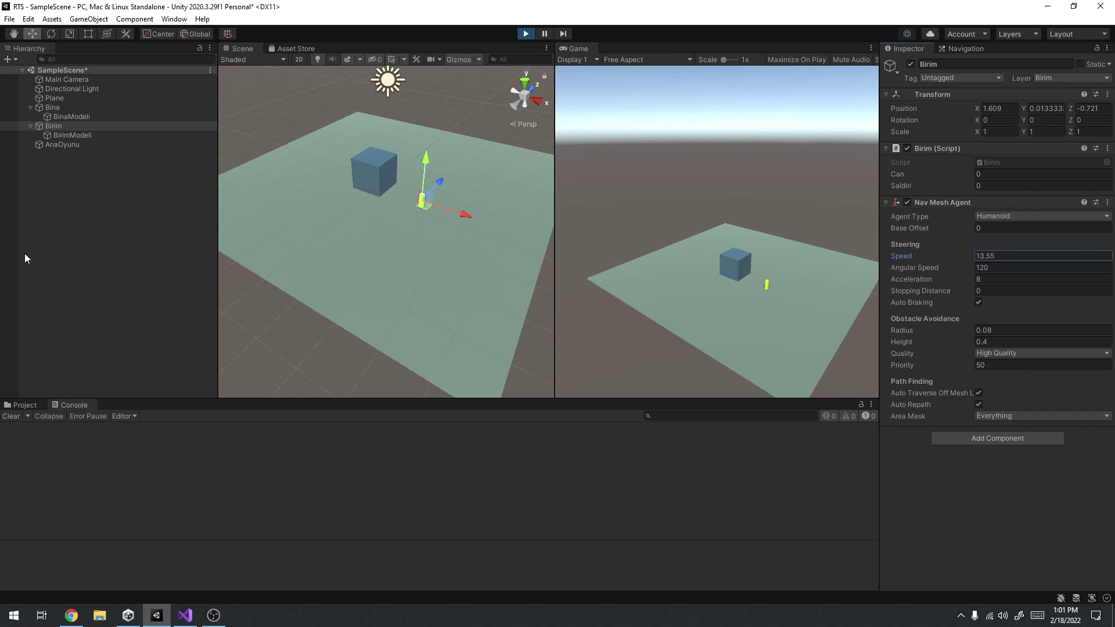
Stop play mode and switch to the AnaOyun.cs script in Visual Studio.
left_click(705, 319)
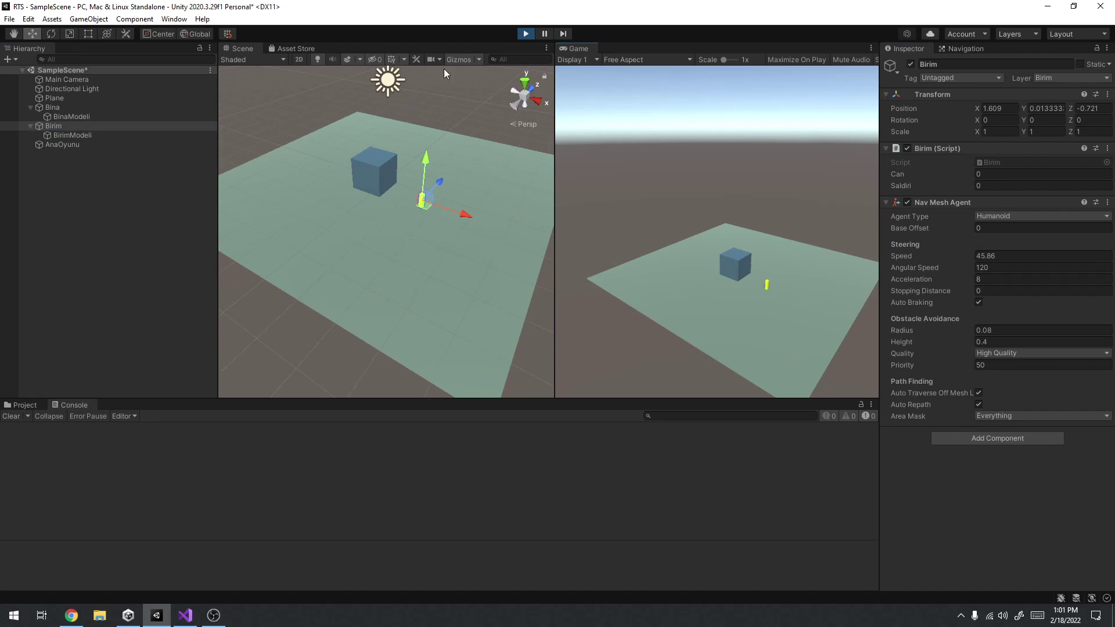
left_click(525, 33)
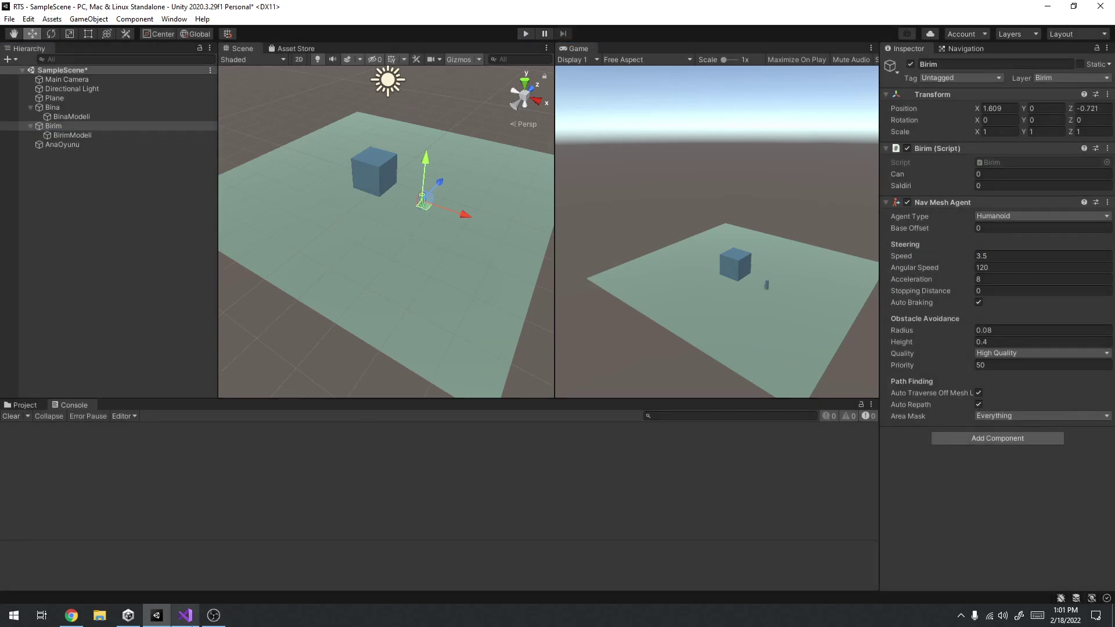
key("alt+Tab")
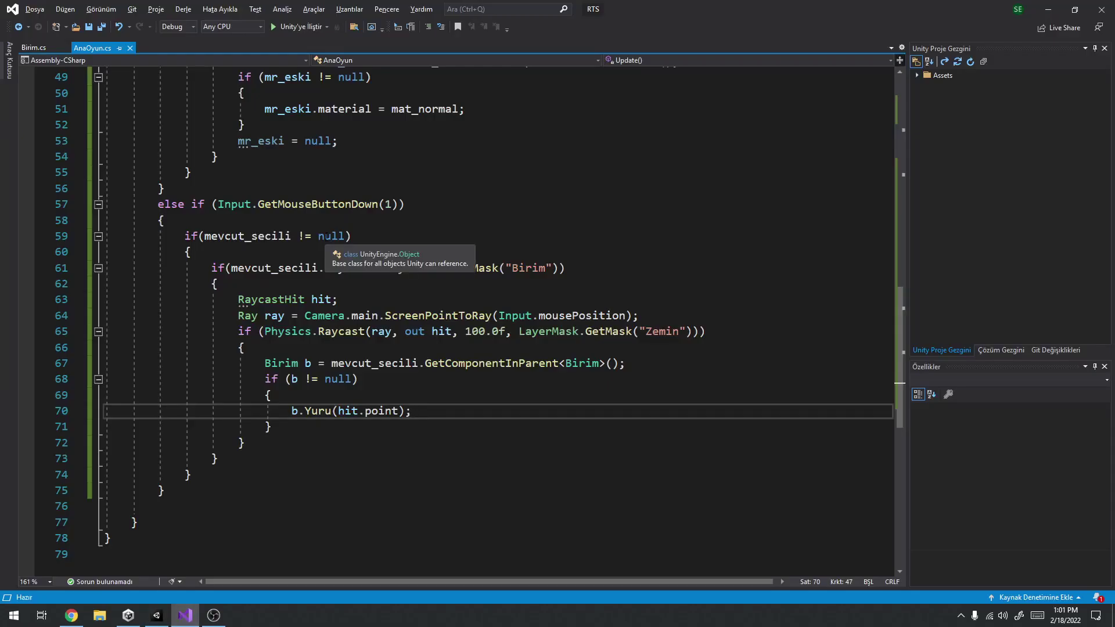
Insert an empty line on line 70, just before the Yuru call.
left_click(185, 616)
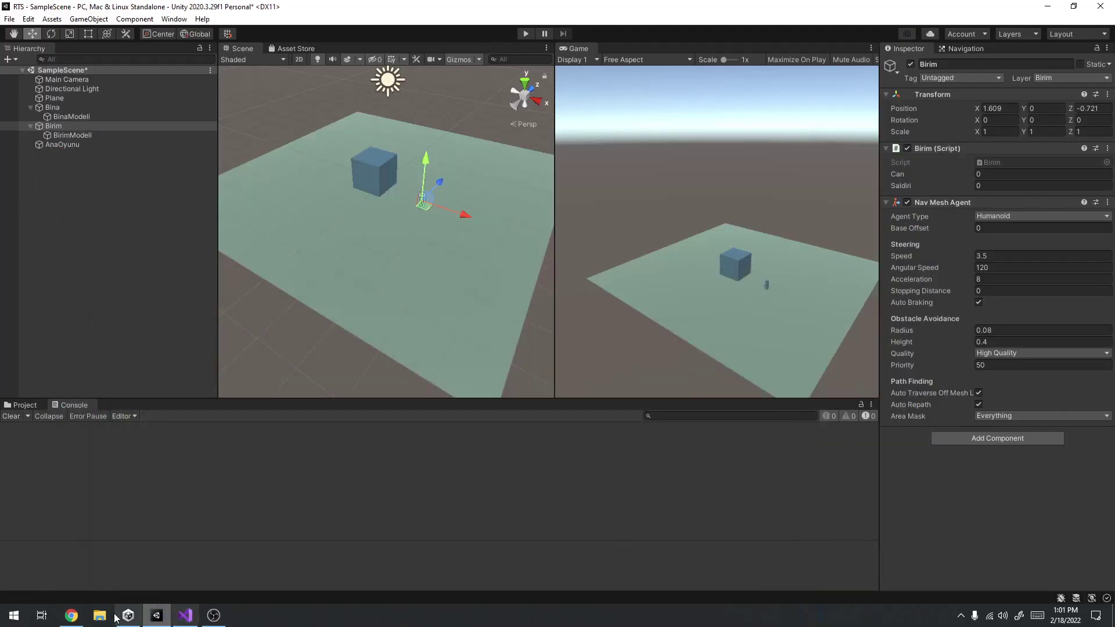
mouse_move(81, 617)
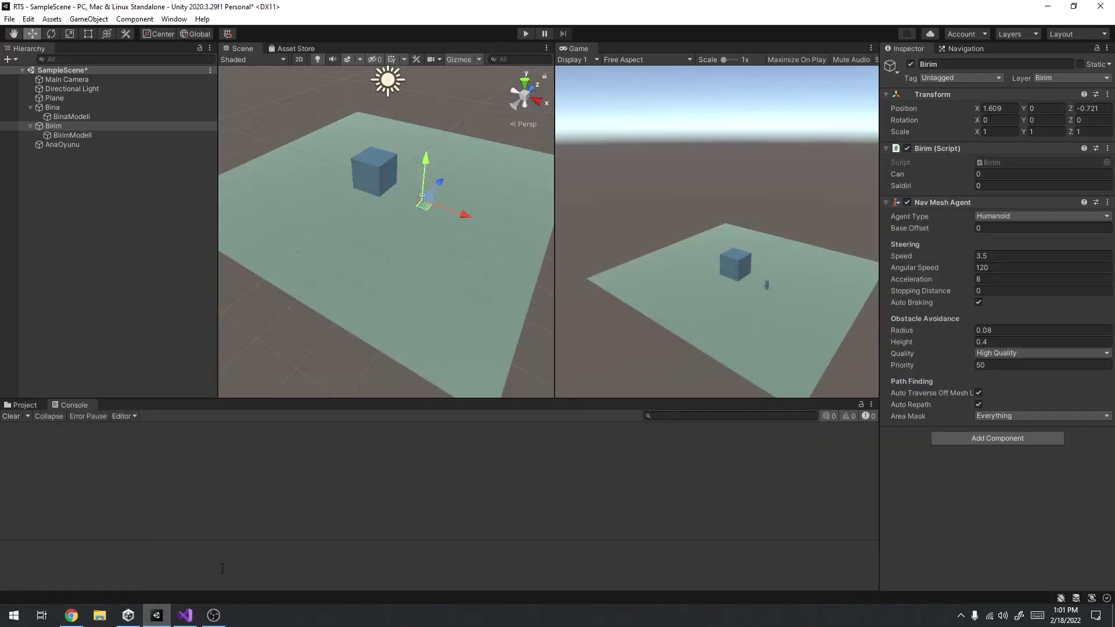
left_click(186, 617)
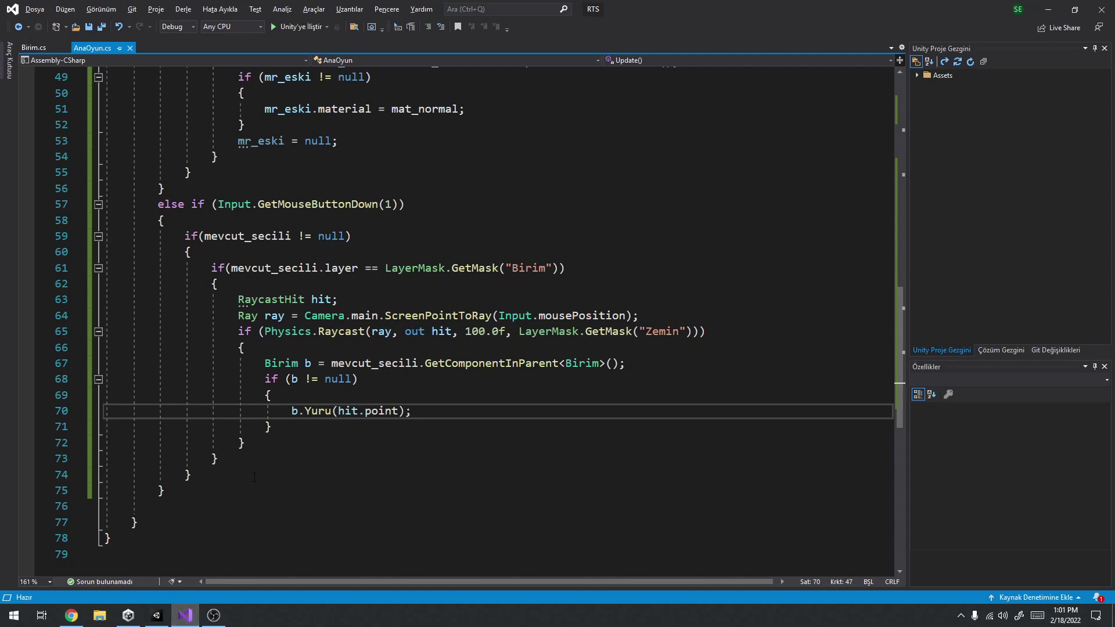
left_click(378, 363)
left_click(304, 411)
left_click(324, 398)
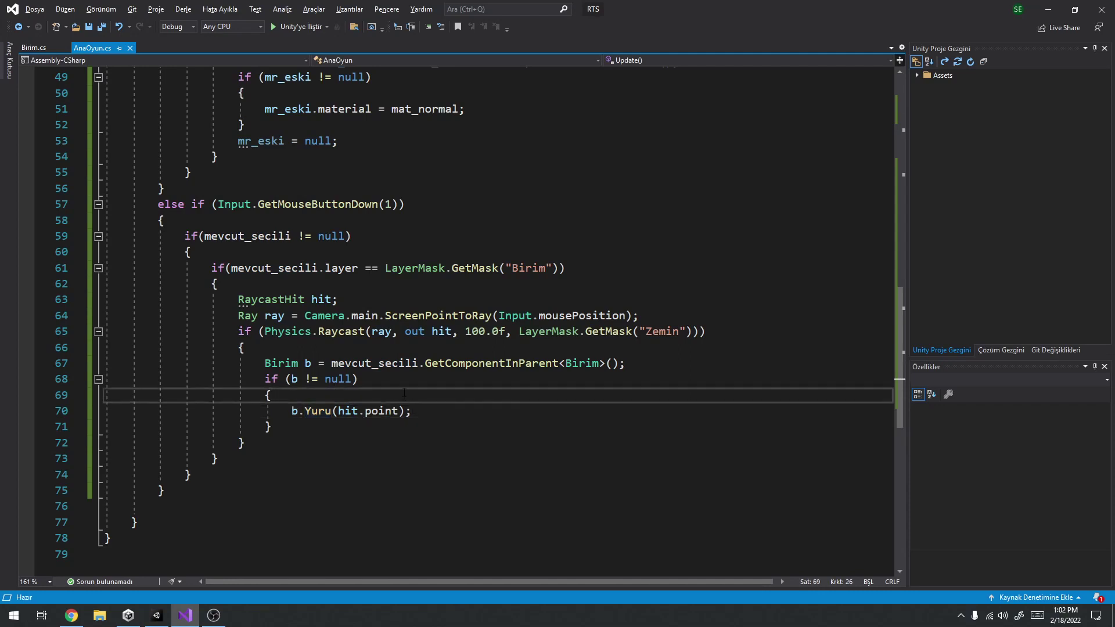
key("Return")
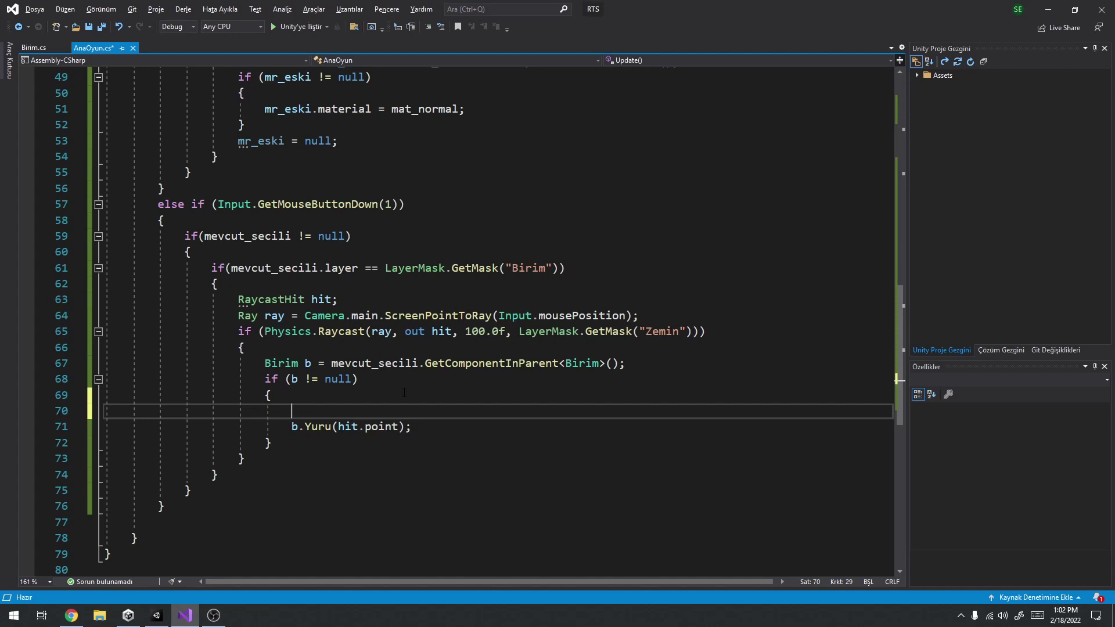
Write Debug.Log("Hedef: " + hit.point); there and save AnaOyun.cs.
type("Debug.")
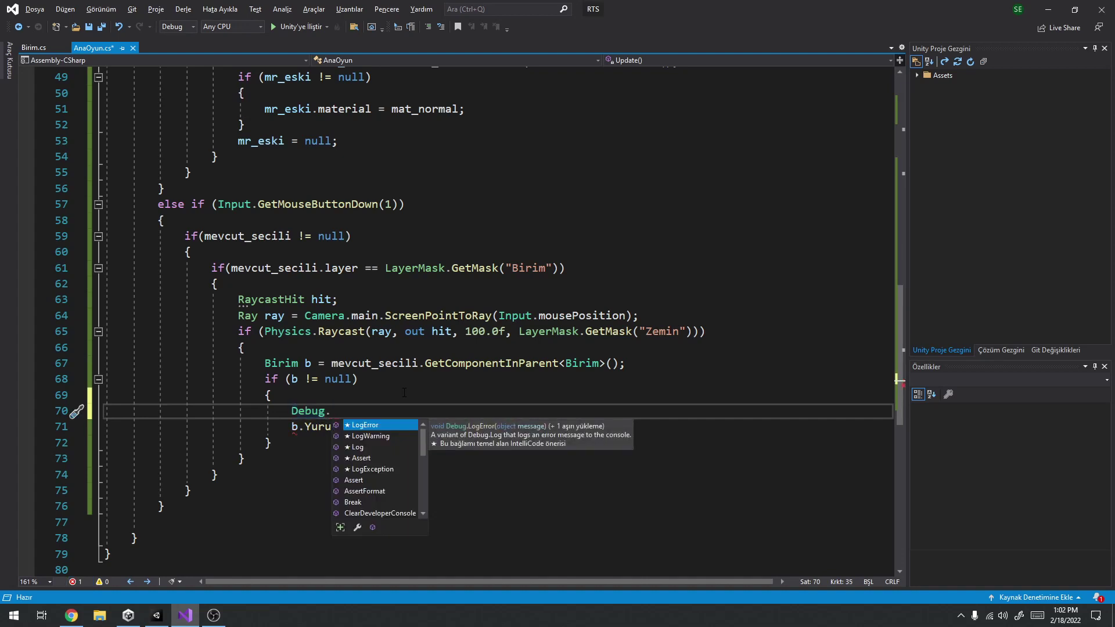
key("Down")
key("Down")
key("Tab")
type("(")
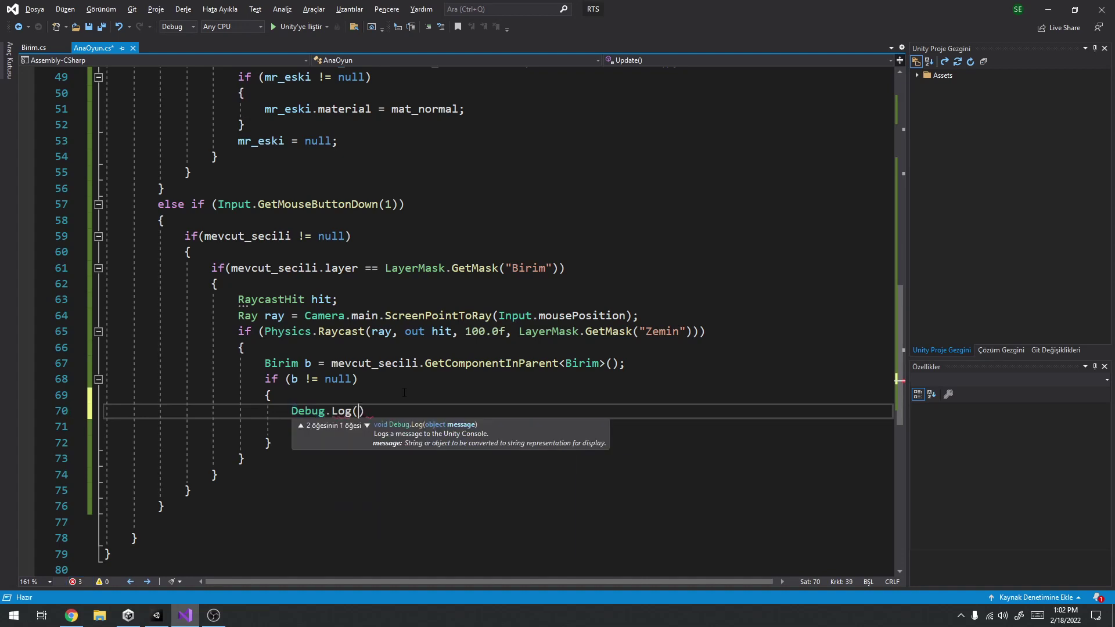
type("\"")
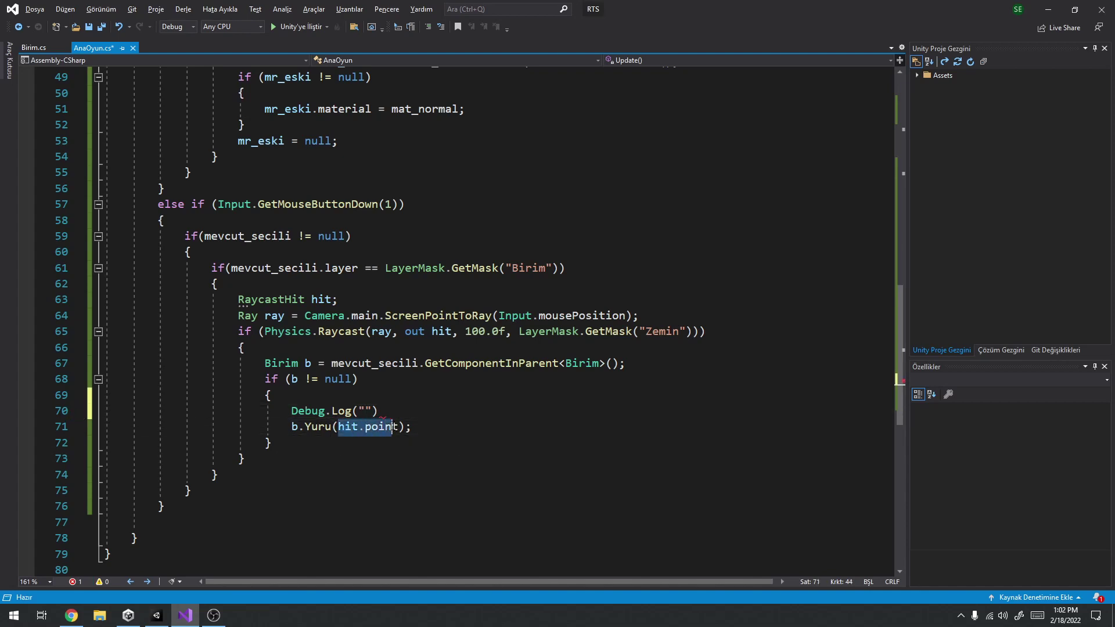
type("Hedfe")
type("f: \" ")
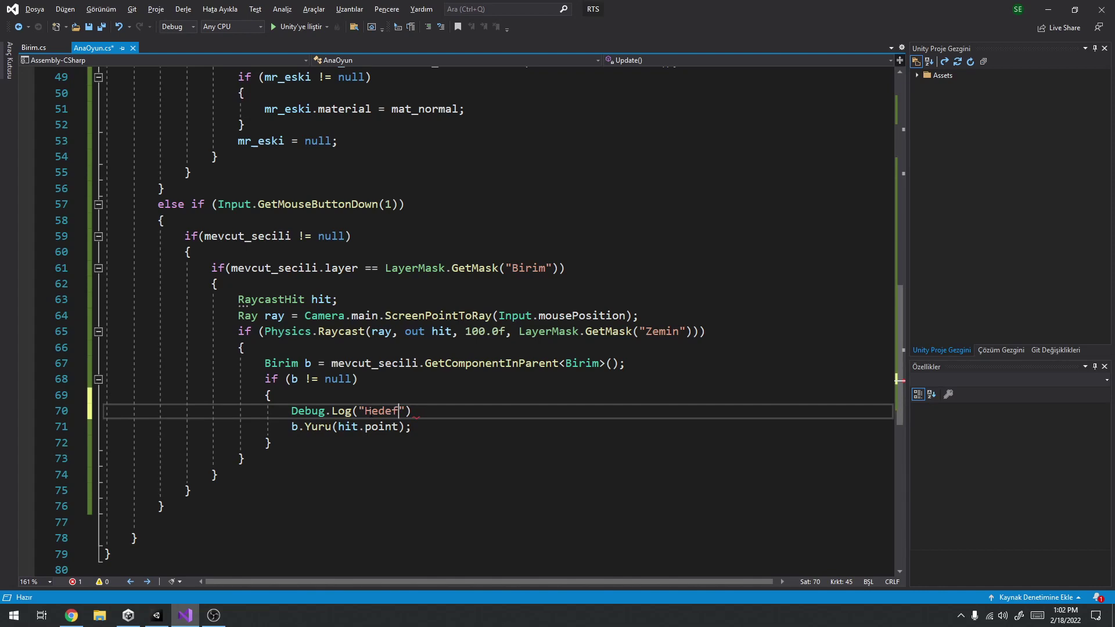
type("+ ")
type("hit.point);")
key("ctrl+s")
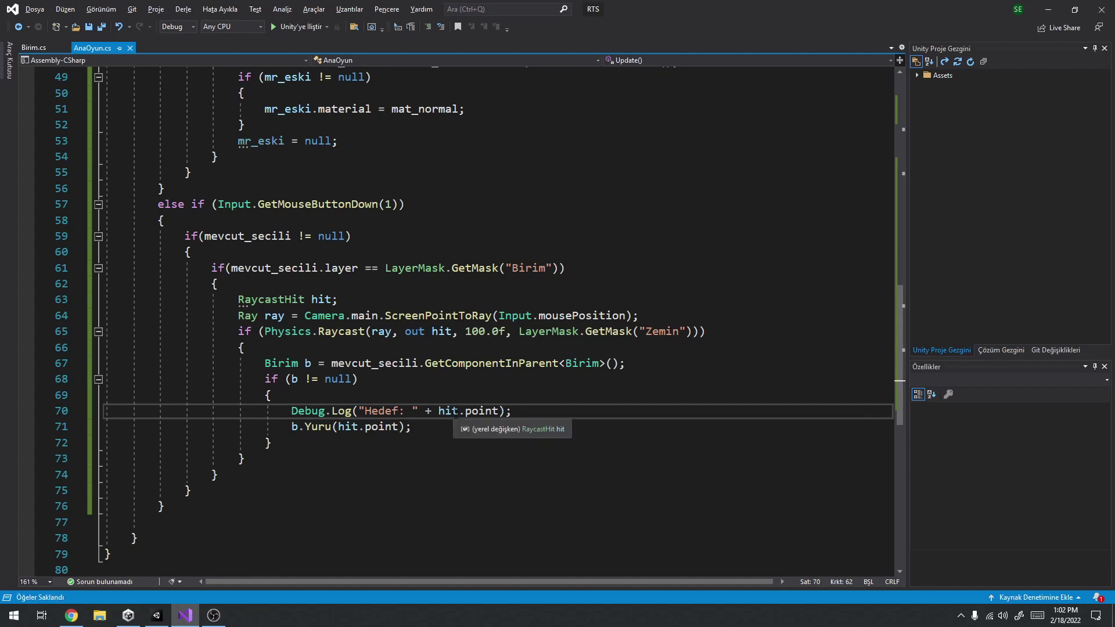
Go to Yuru's definition in Birim.cs and review its SetDestination(konum) call.
key("shift+Home")
key("shift+Home")
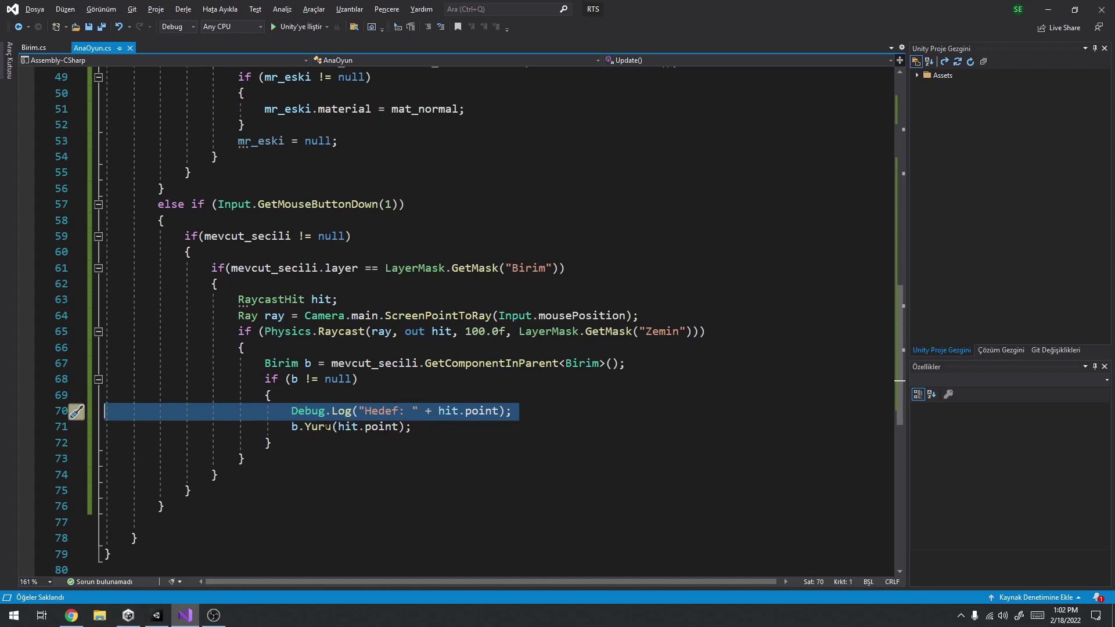
left_click(318, 426)
key("F12")
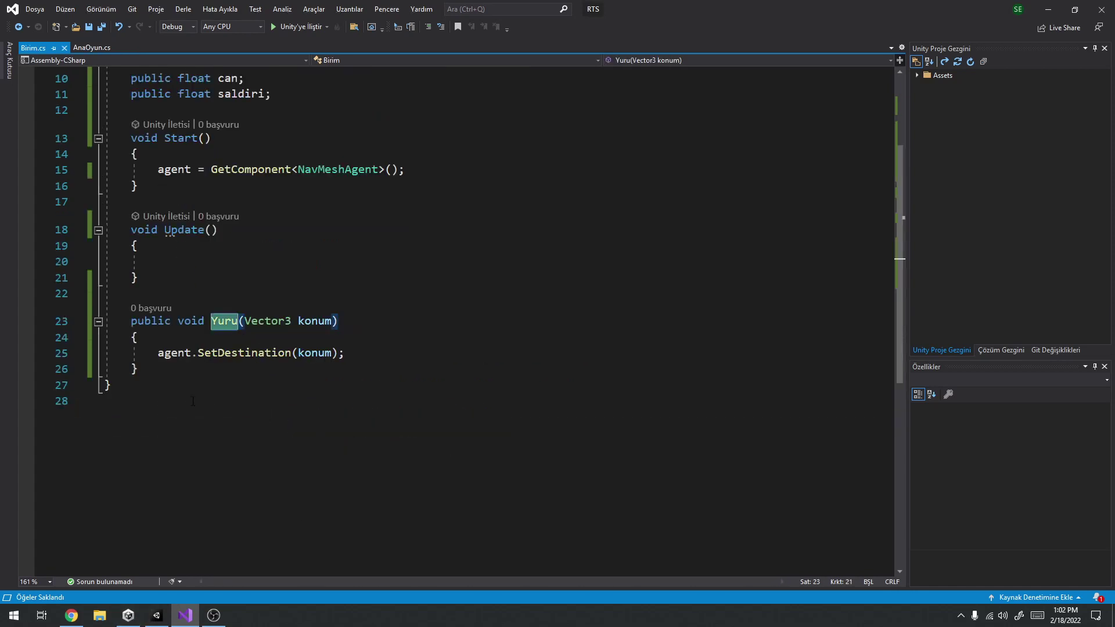
left_click(242, 358)
scroll(278, 278, "up", 2)
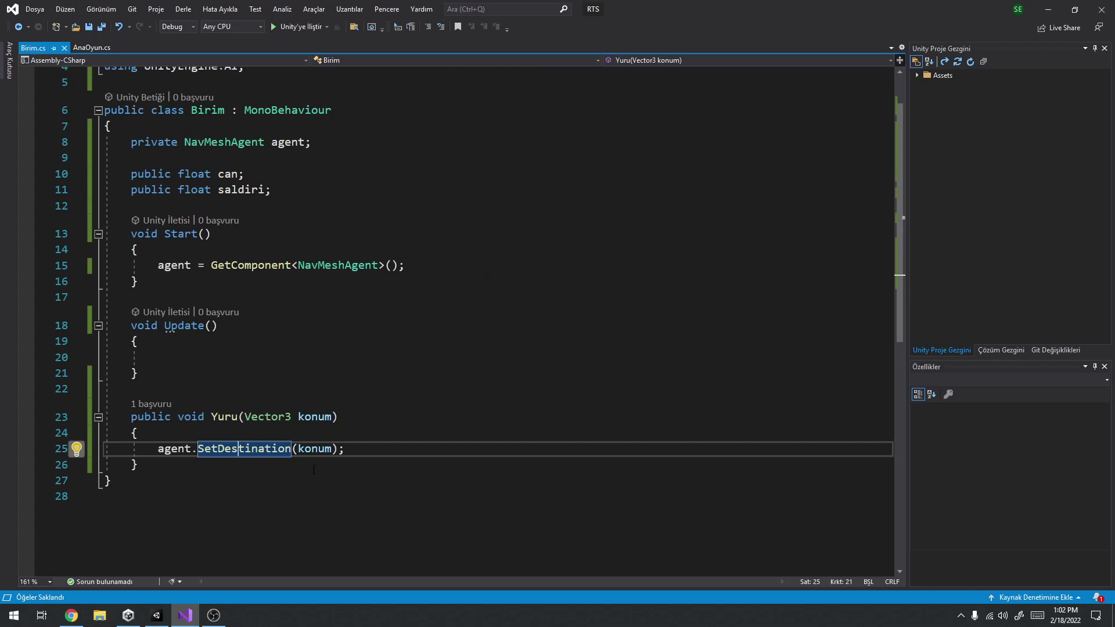
key("Up")
key("Up")
key("Up")
key("Up")
key("Up")
key("Up")
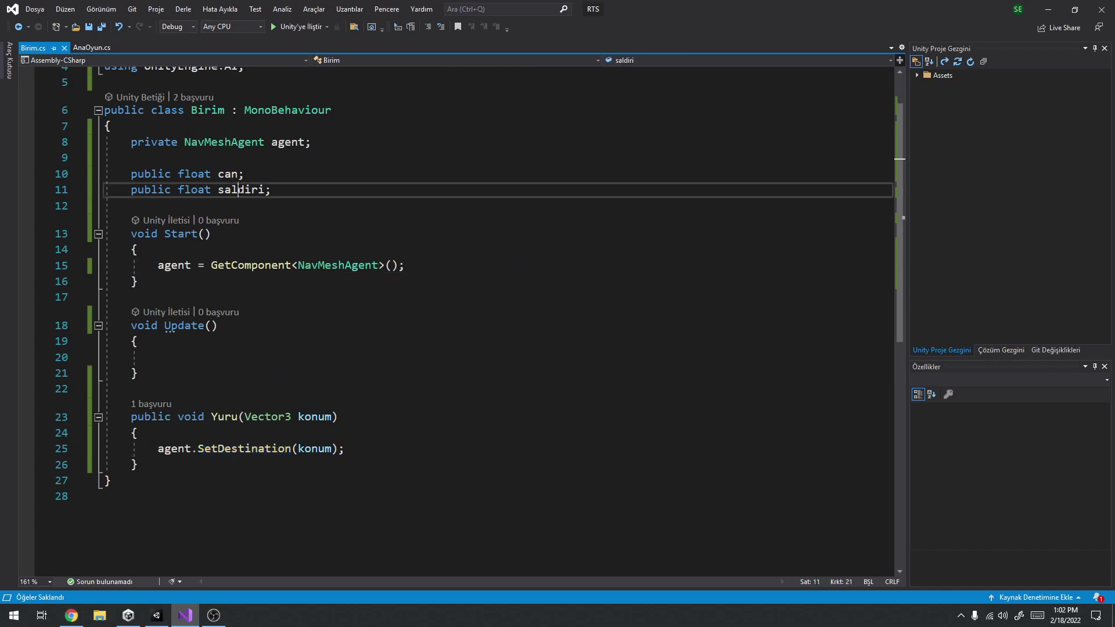
left_click(299, 448)
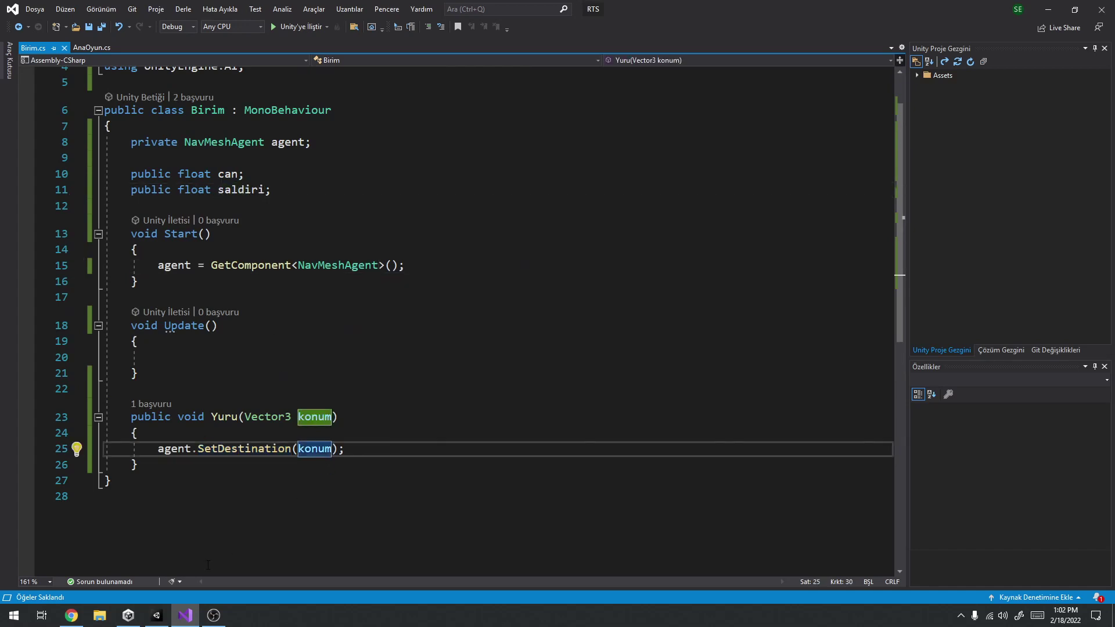
left_click(157, 615)
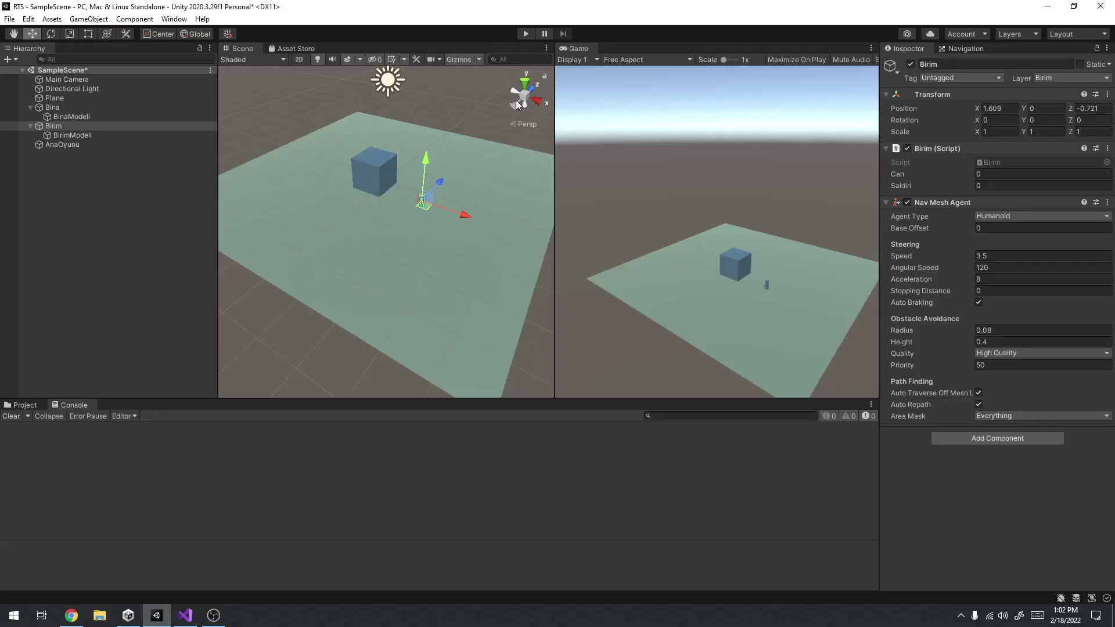
Play the game, click the building cube, the unit, empty ground, then the unit again.
left_click(526, 33)
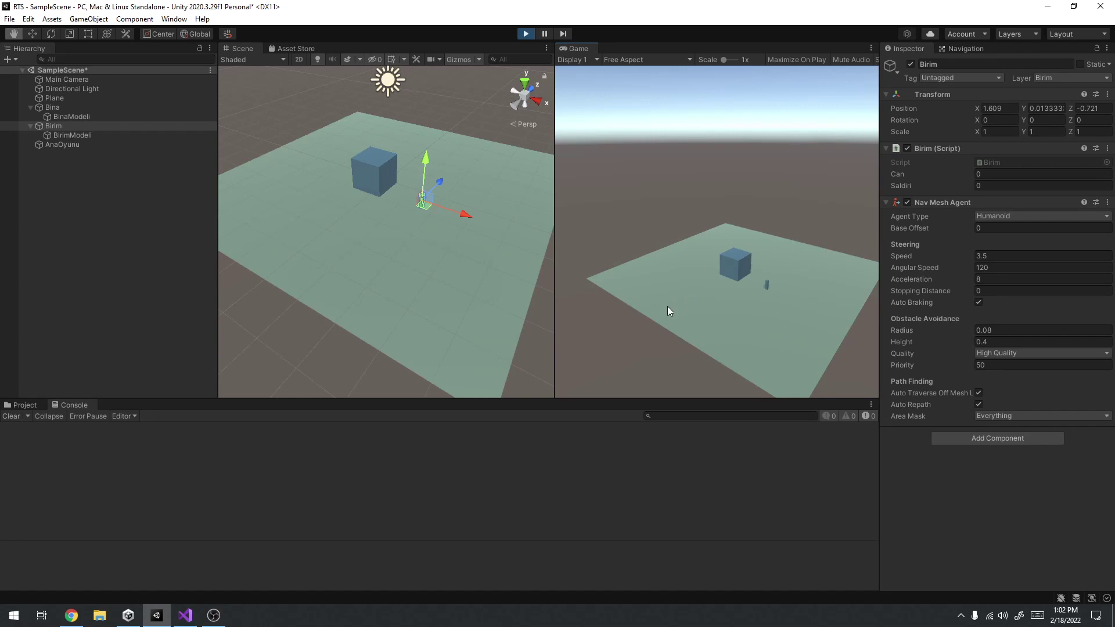
left_click(745, 274)
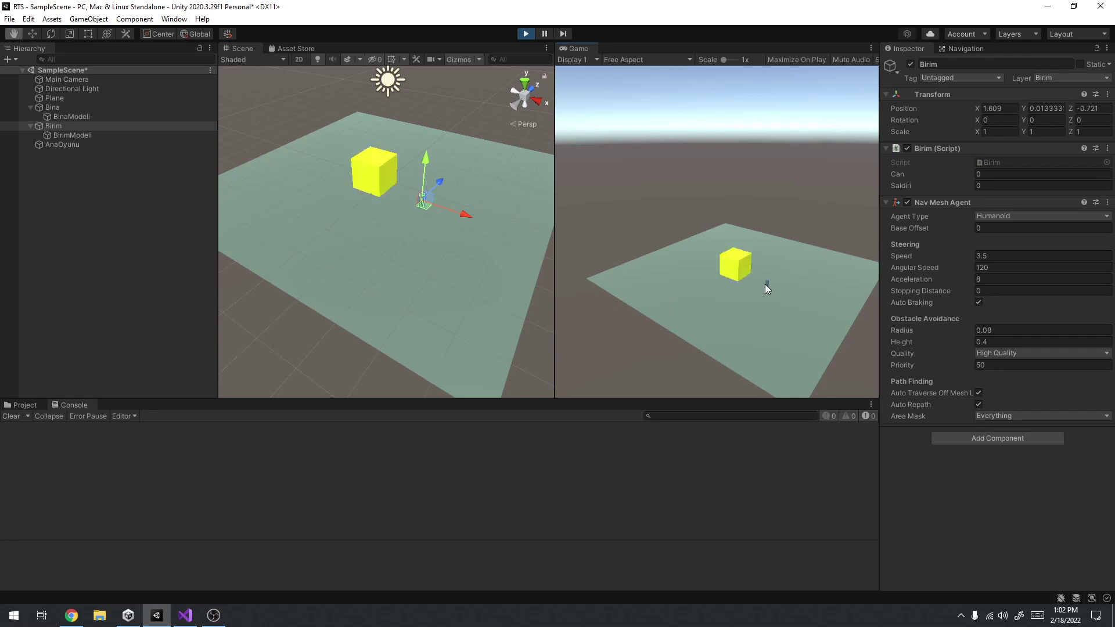
left_click(767, 285)
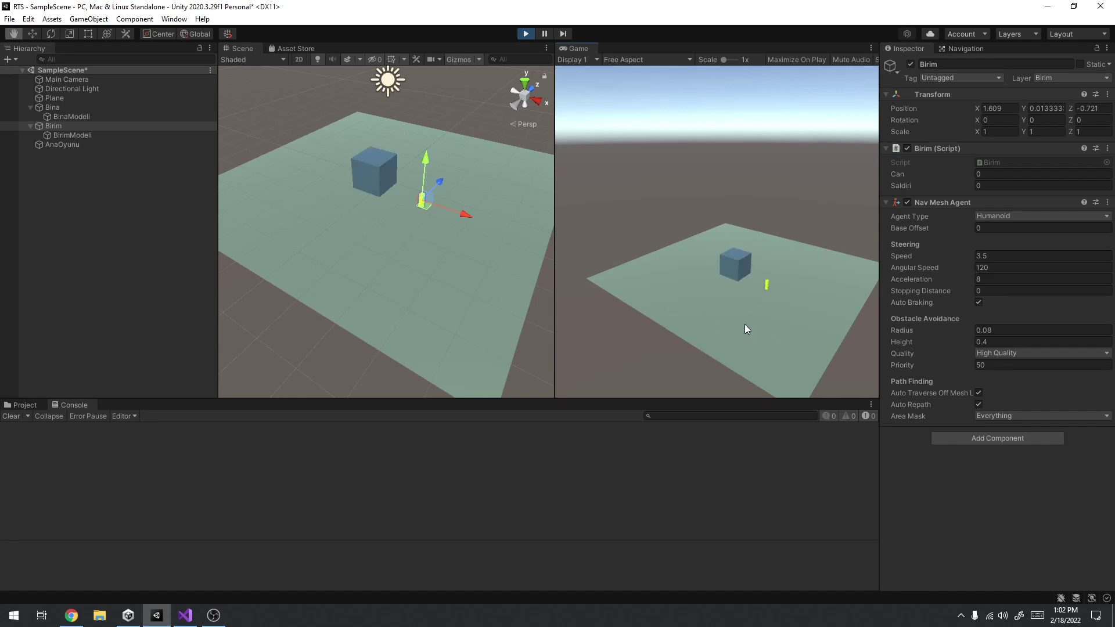
left_click(679, 285)
left_click(766, 289)
Stop the game and review AnaOyun.cs's GetMask Birim layer check and Zemin ground-hit block.
left_click(526, 34)
left_click(185, 615)
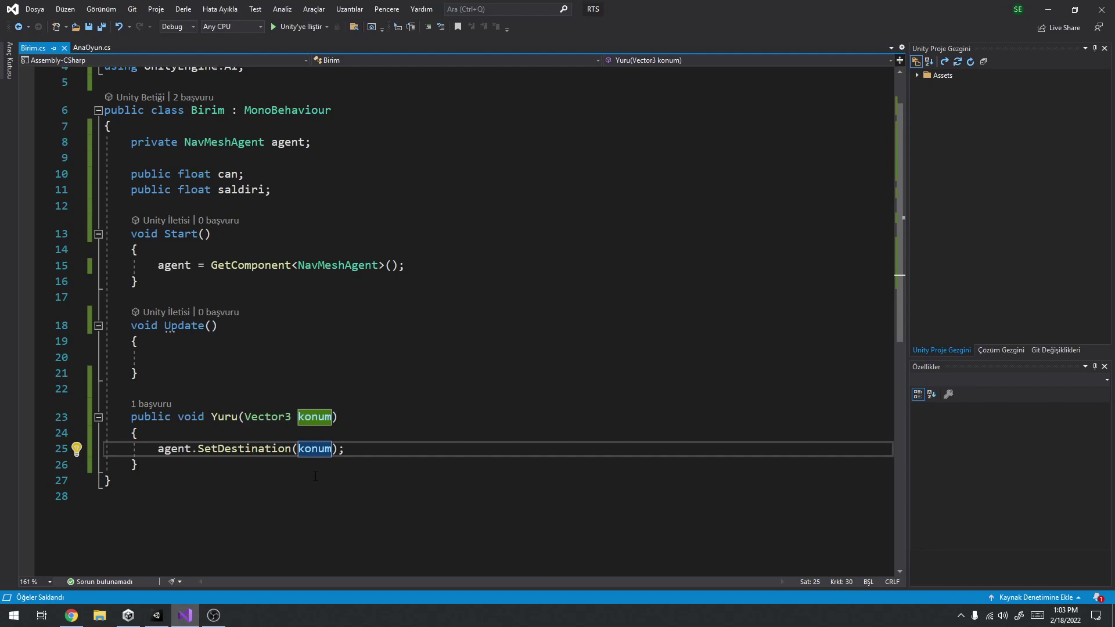
left_click(82, 48)
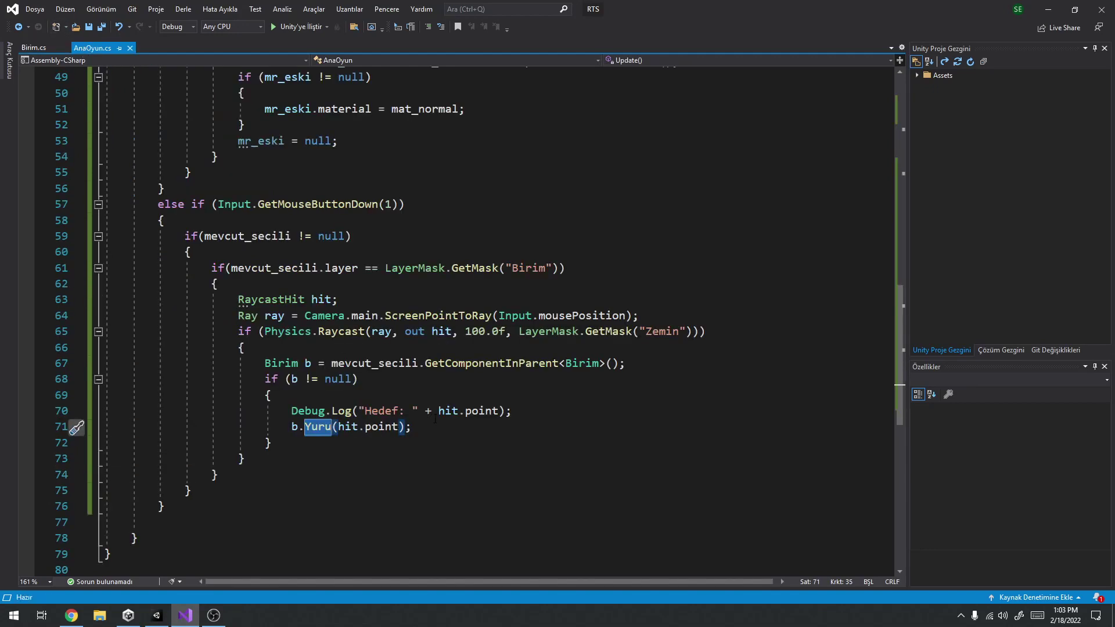
left_click_drag(511, 411, 104, 410)
left_click(314, 347)
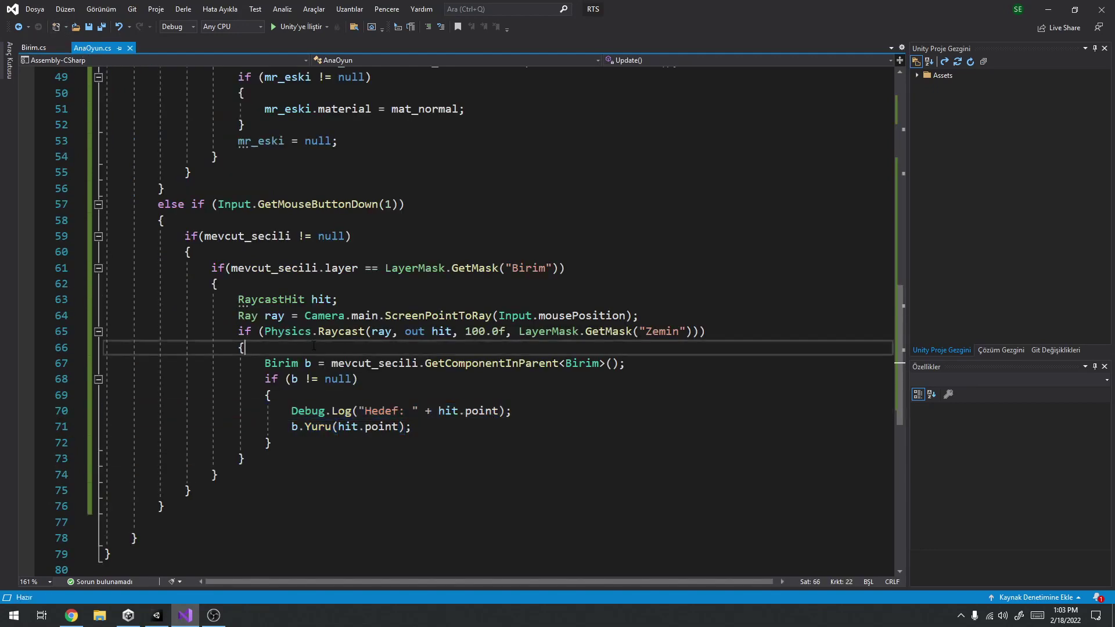
left_click(276, 281)
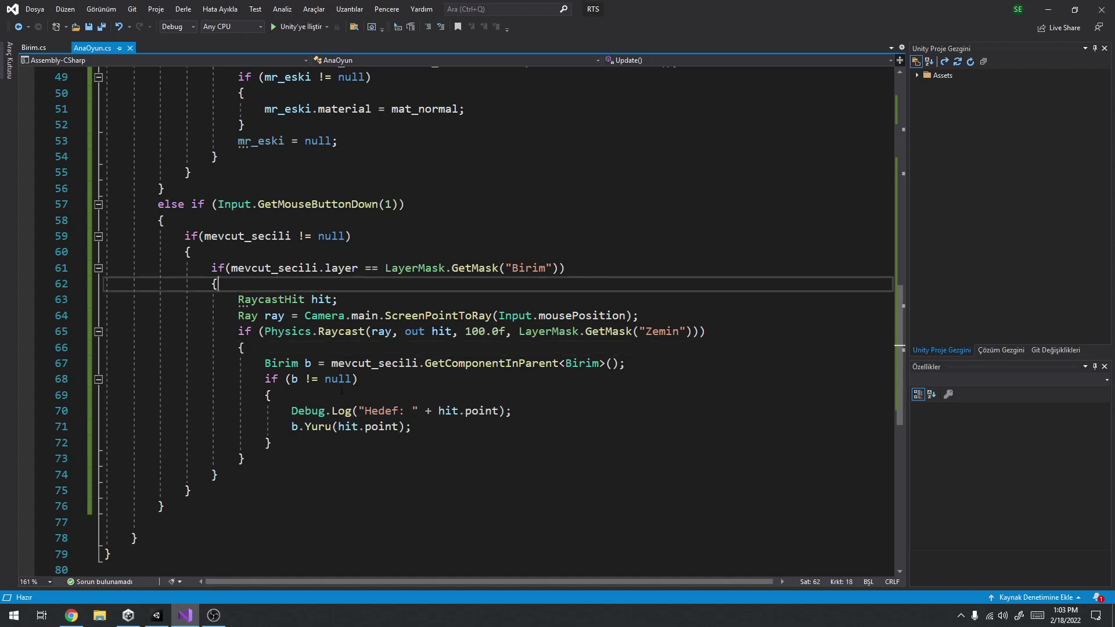
double_click(529, 268)
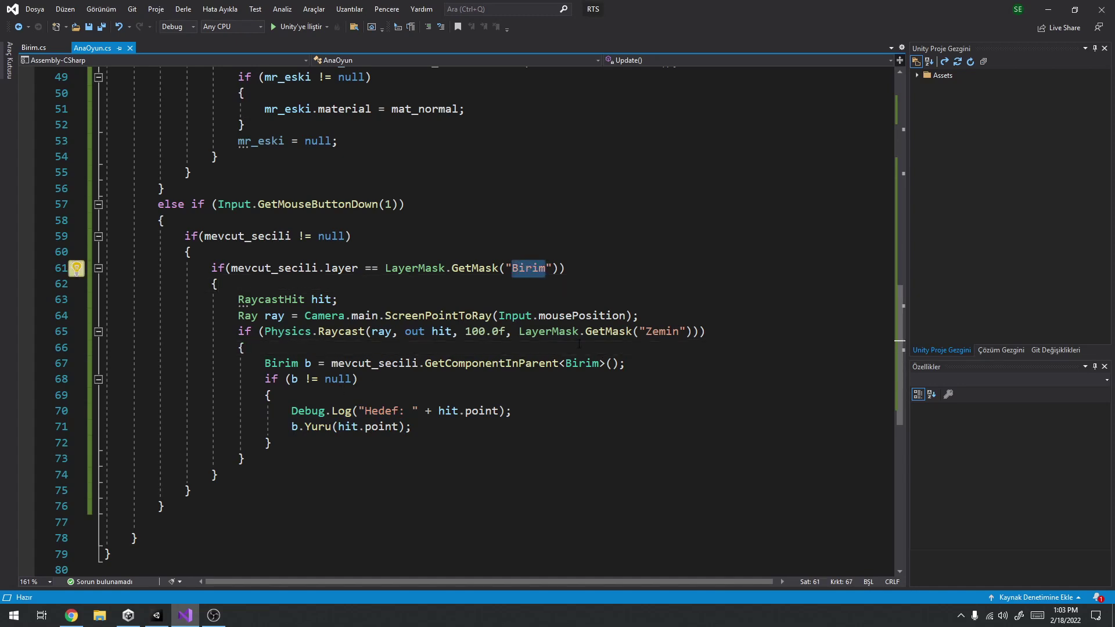
left_click(253, 268)
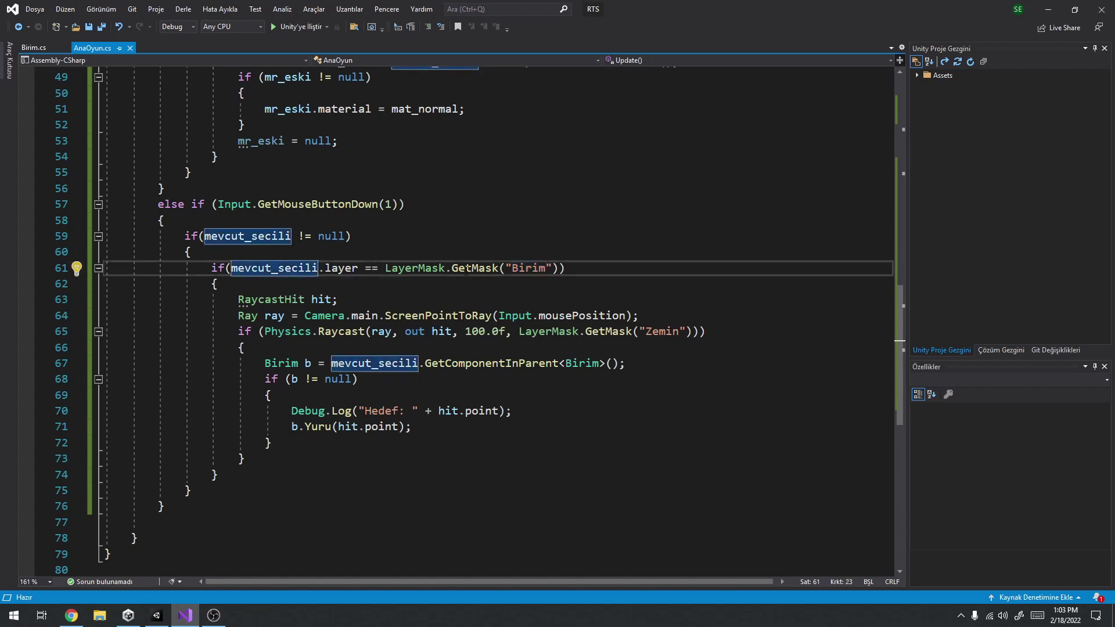
left_click(327, 282)
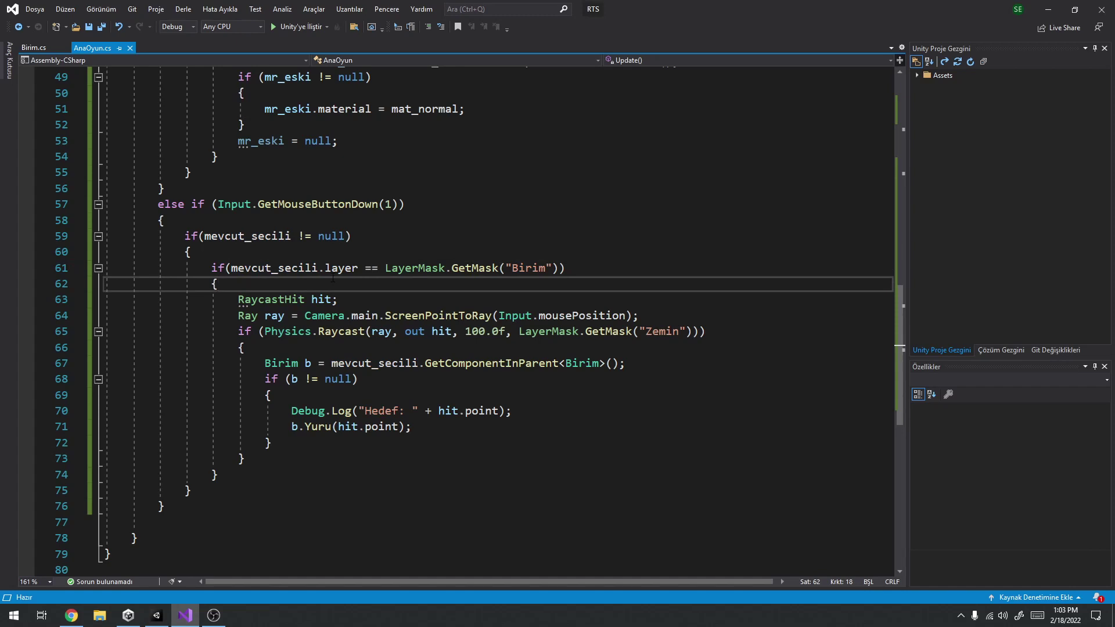
Add Debug.Log("Birim seçili."); inside the unit-layer block.
key("Return")
type("Debug.Log")
key("Escape")
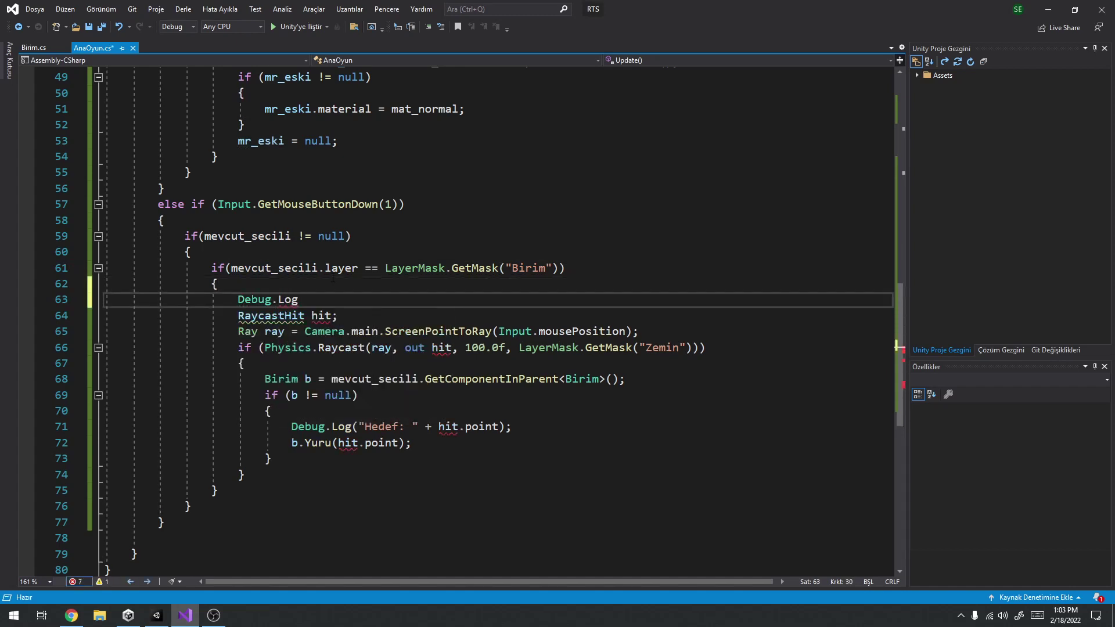
type("(\"")
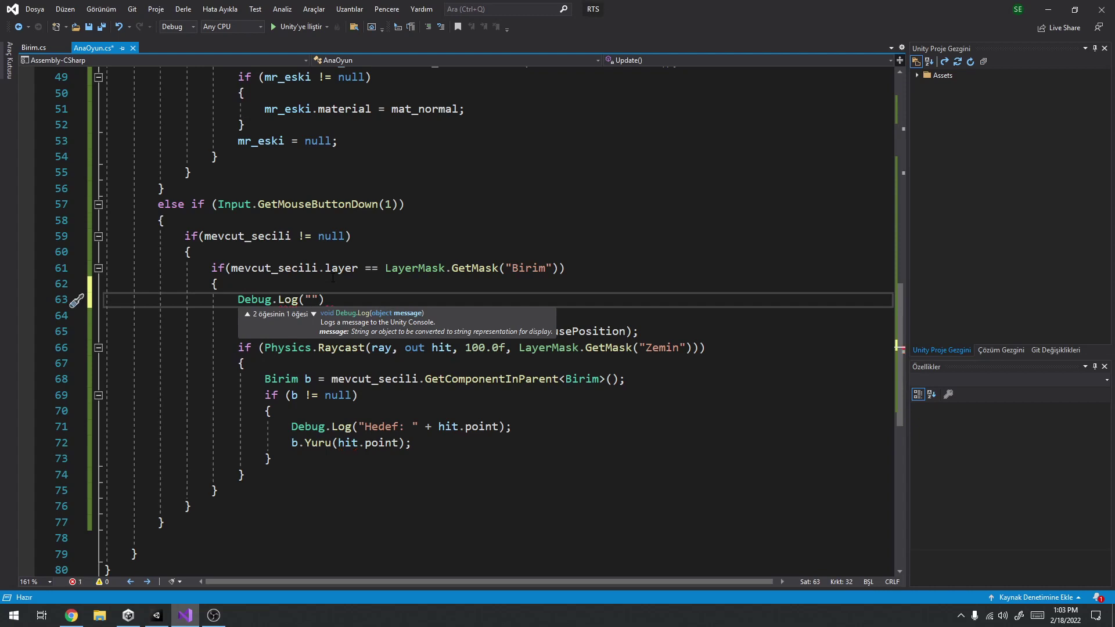
type("Birim seçili.\");")
key("shift+Home")
key("ctrl+c")
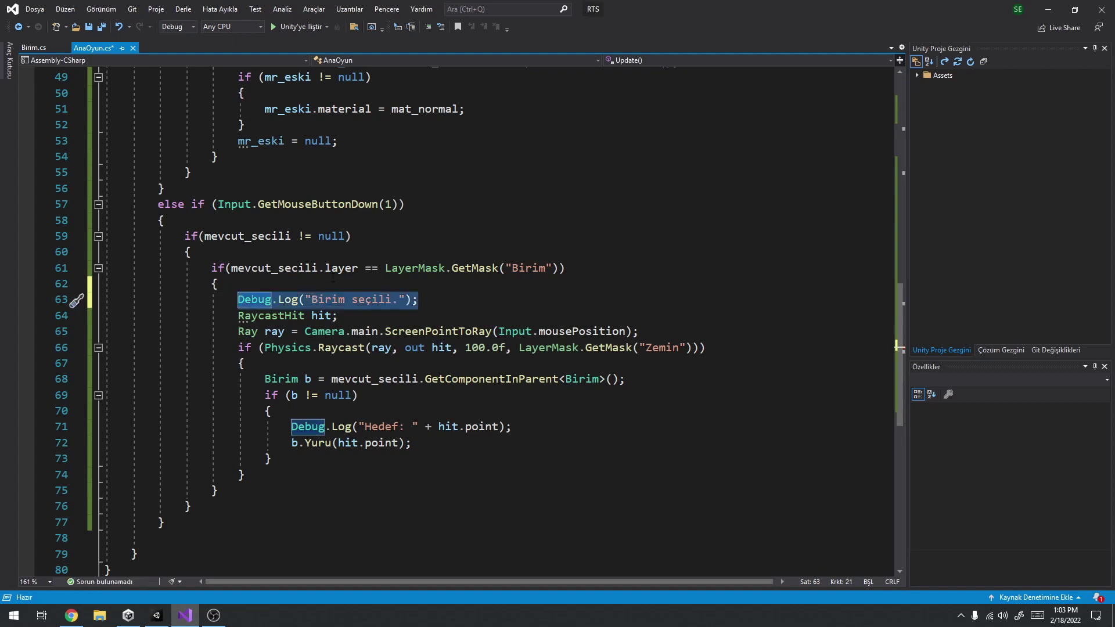
Paste the log into the ground-hit block as "Zemine sağ tıklandı." and save.
left_click(326, 361)
key("Return")
key("ctrl+v")
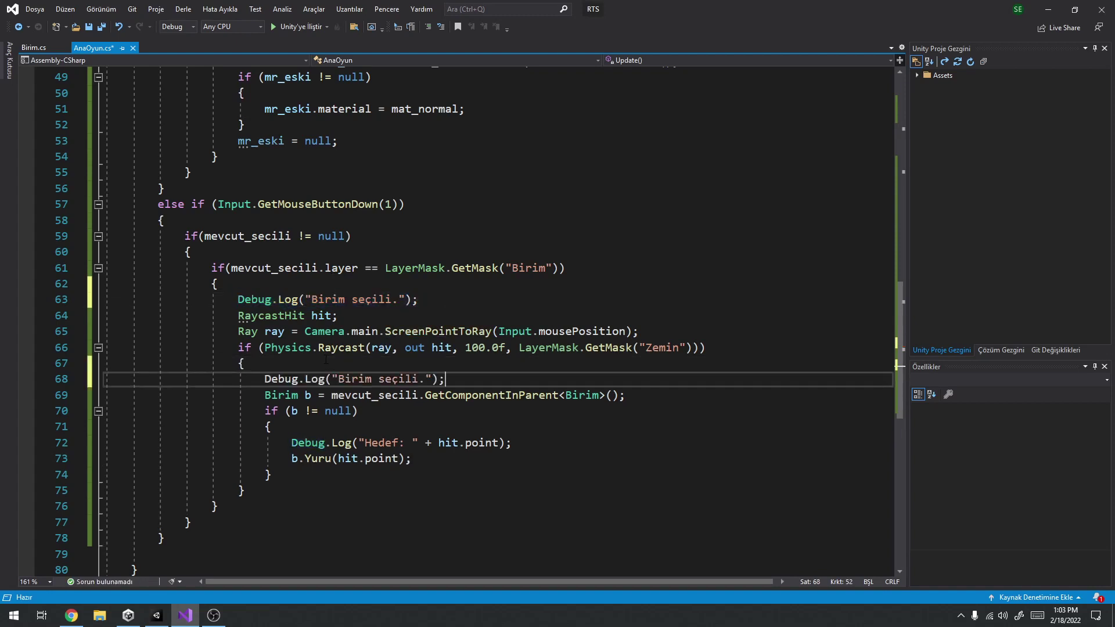
key("Left")
key("Left")
key("Left")
key("BackSpace")
key("BackSpace")
key("BackSpace")
key("BackSpace")
key("BackSpace")
key("BackSpace")
type("Zemine sağ tıklandı.")
key("ctrl+s")
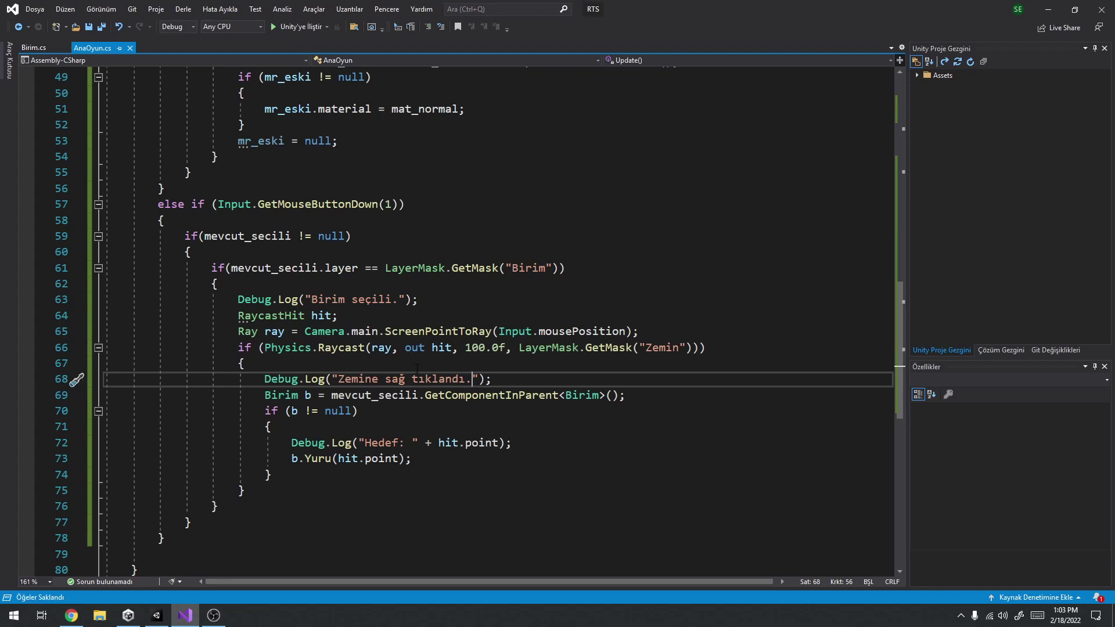
Review the right-mouse-button check, then return to the Unity editor.
left_click(318, 204)
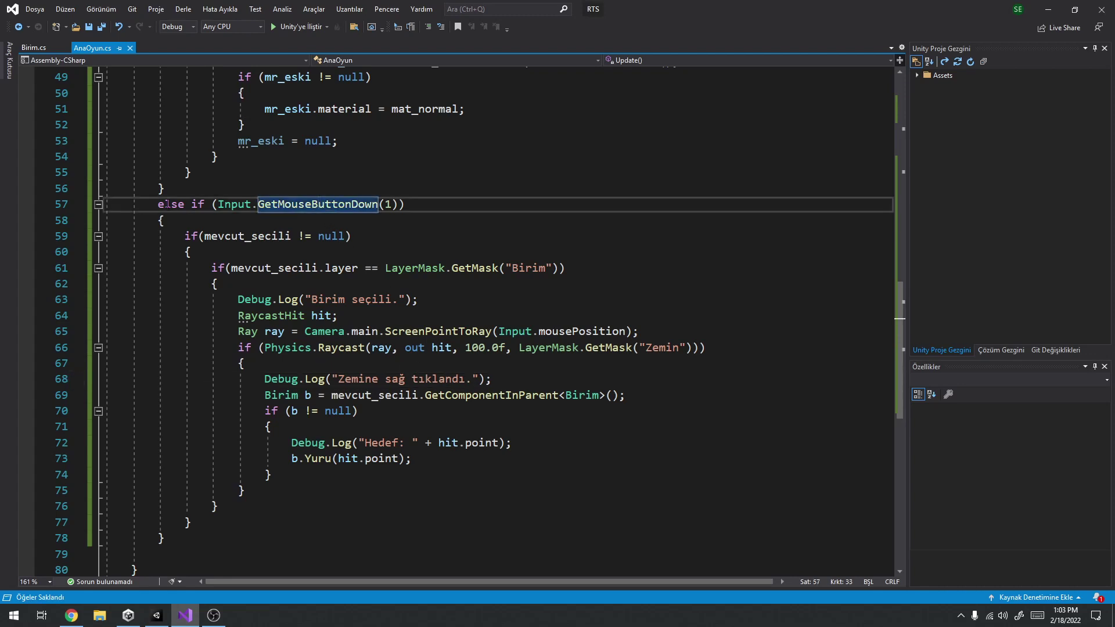
left_click(443, 378)
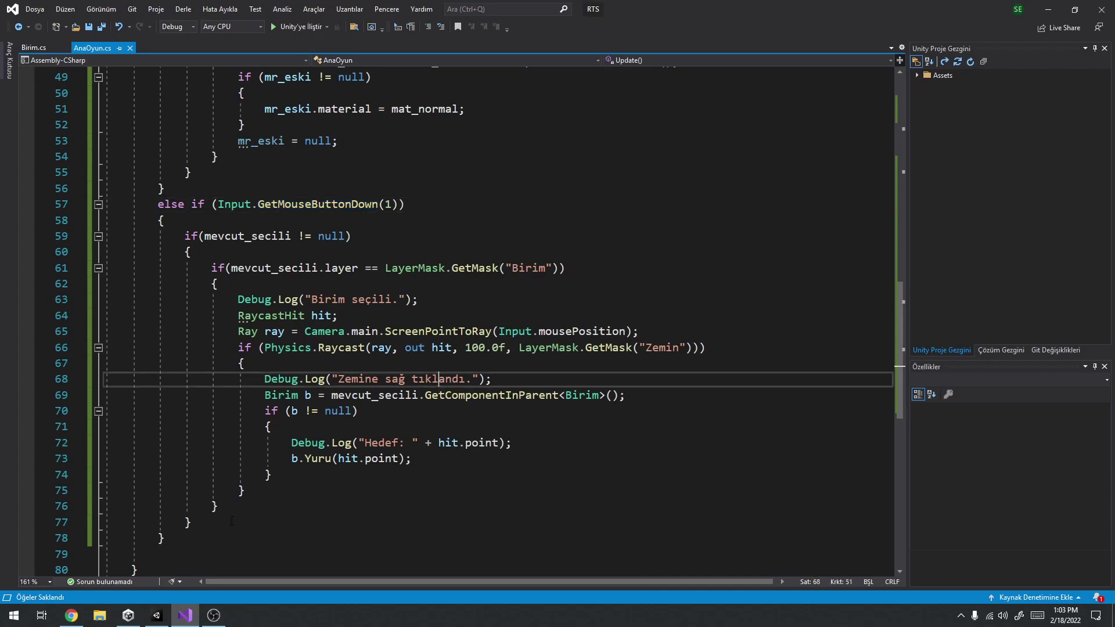
left_click(157, 616)
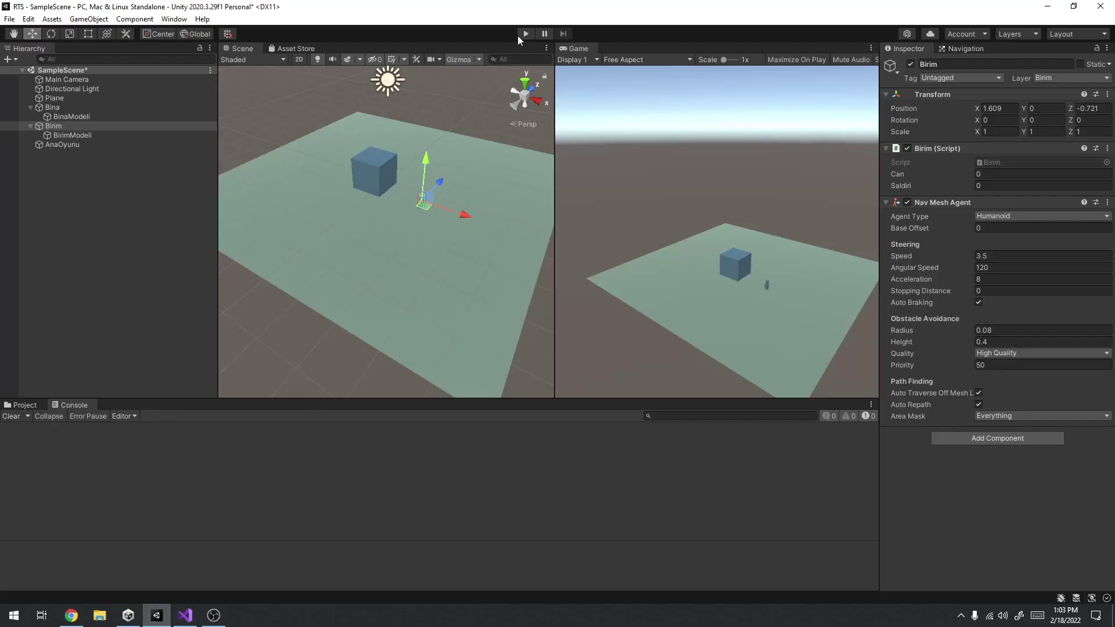
Play the game: select the cube, deselect it on the ground, then select the small unit.
left_click(518, 36)
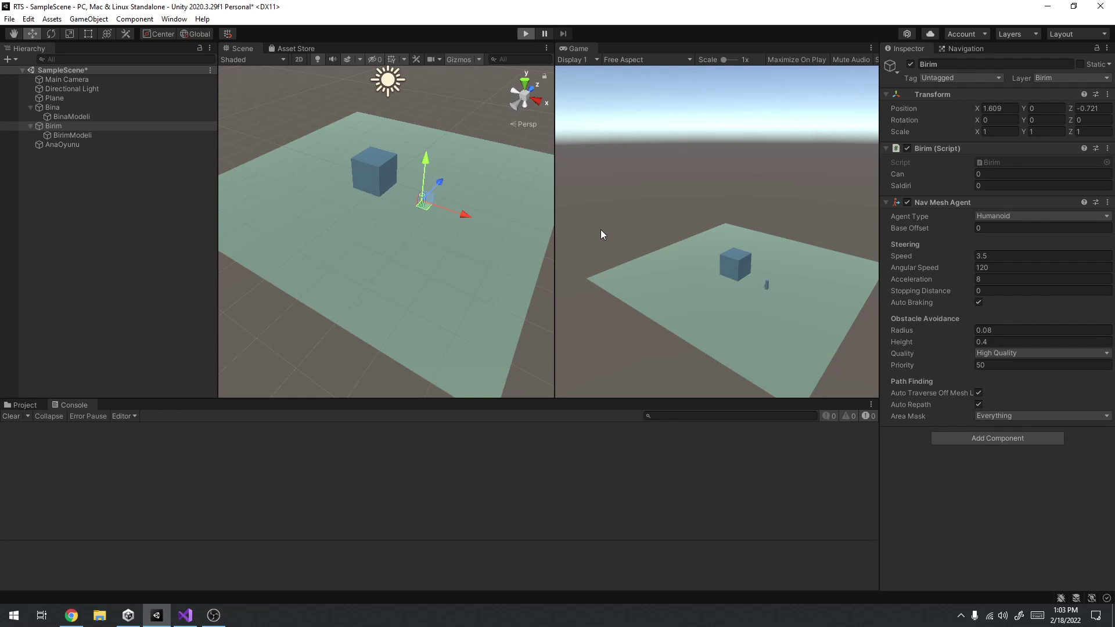
left_click(739, 270)
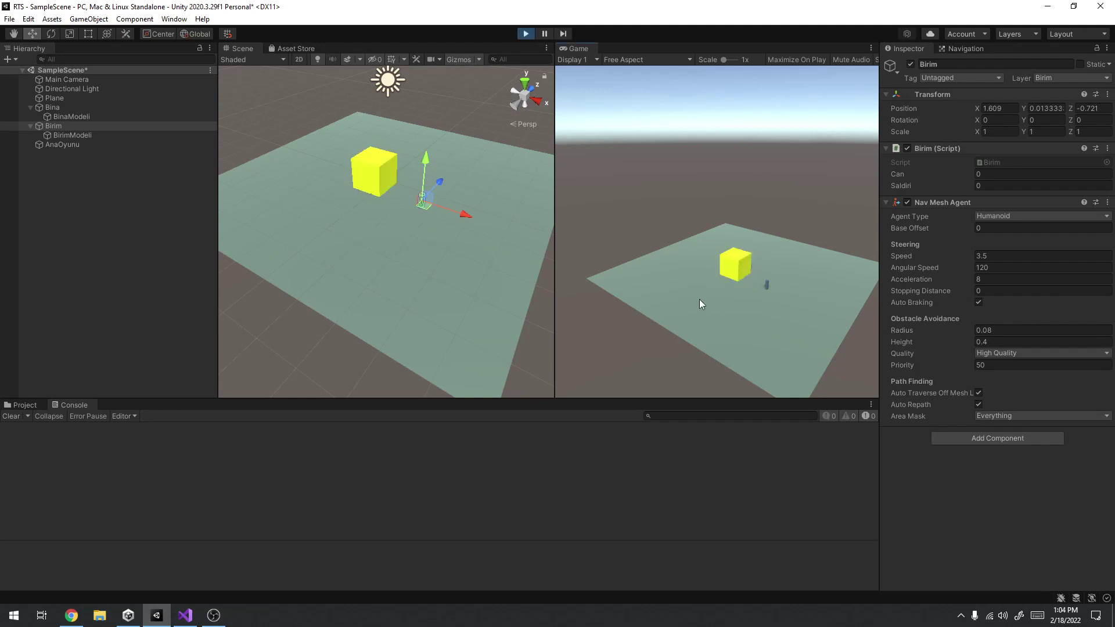
left_click(746, 318)
left_click(767, 288)
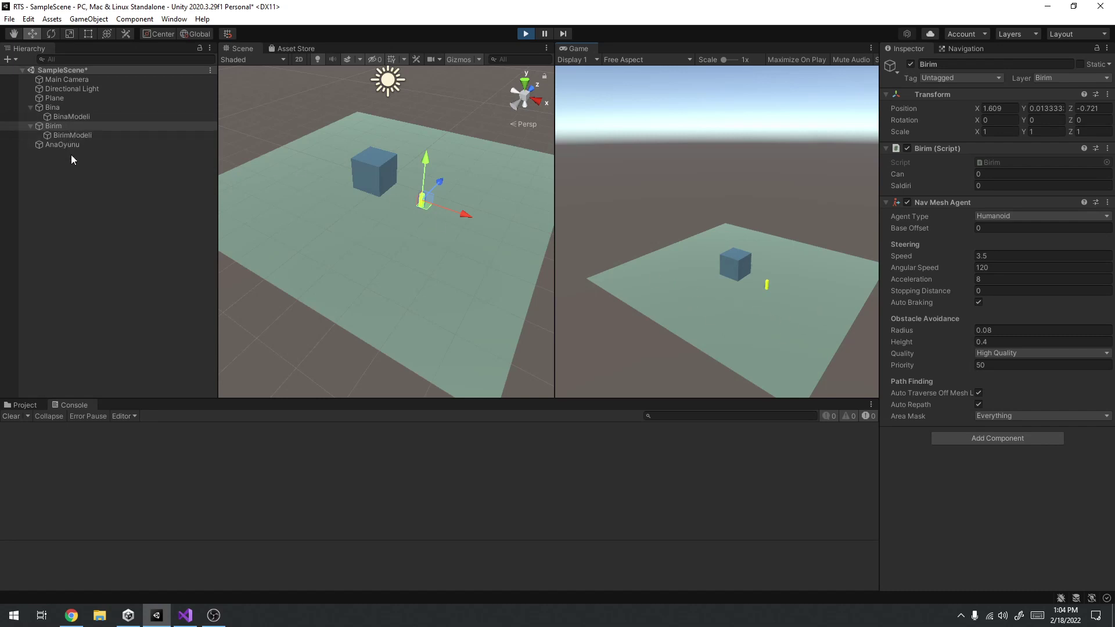
left_click(26, 406)
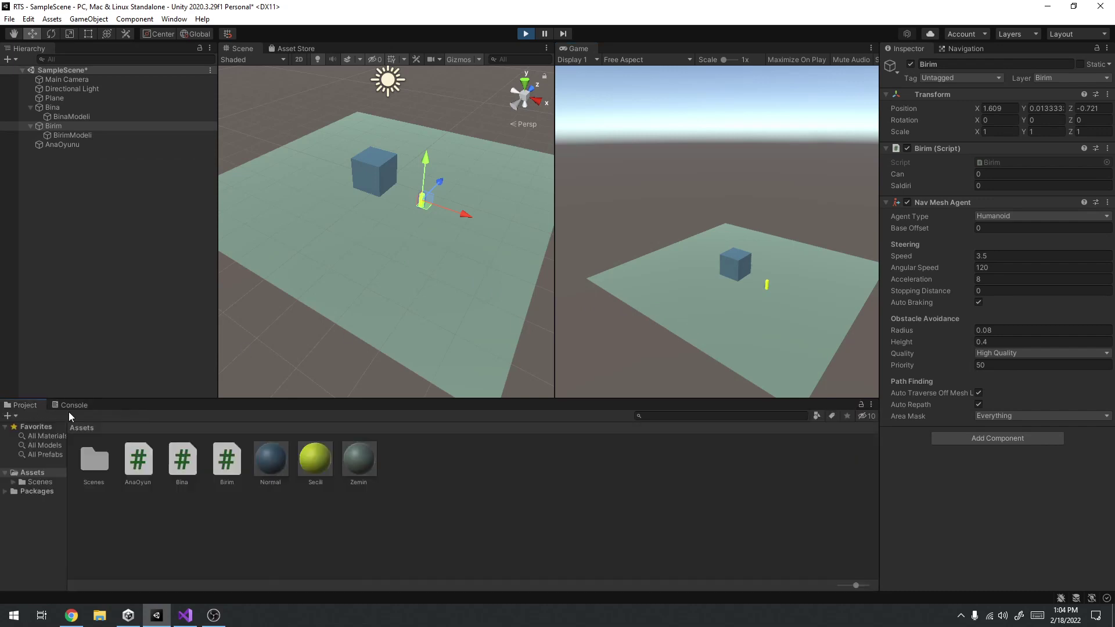
left_click(71, 406)
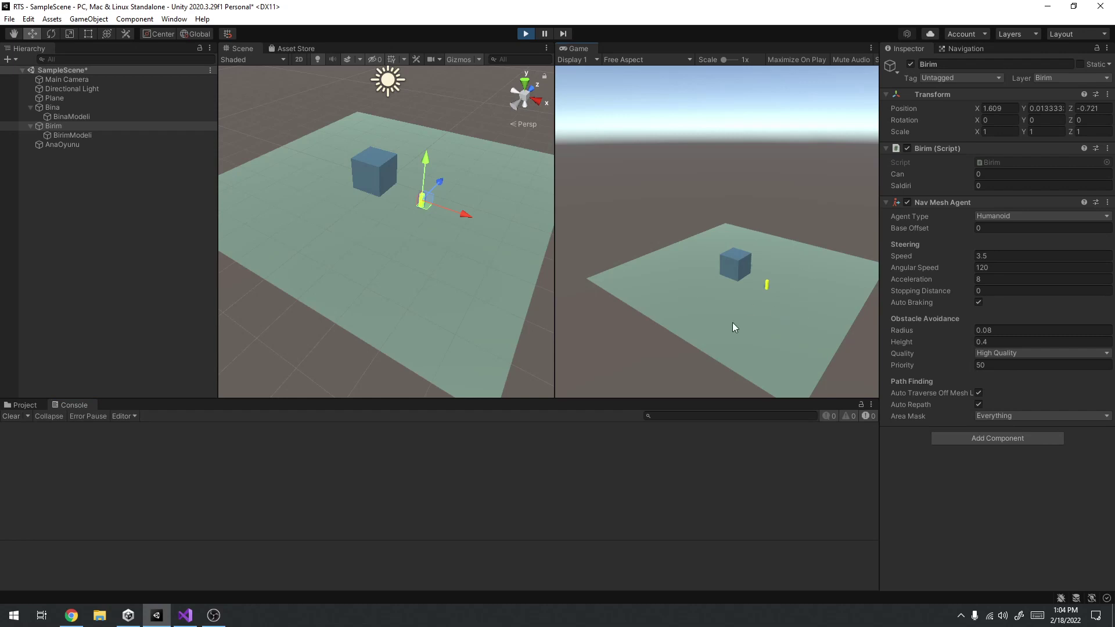
left_click(778, 296)
Stop the game and search Chrome for 'unity mouse right click'.
left_click(529, 36)
left_click(71, 615)
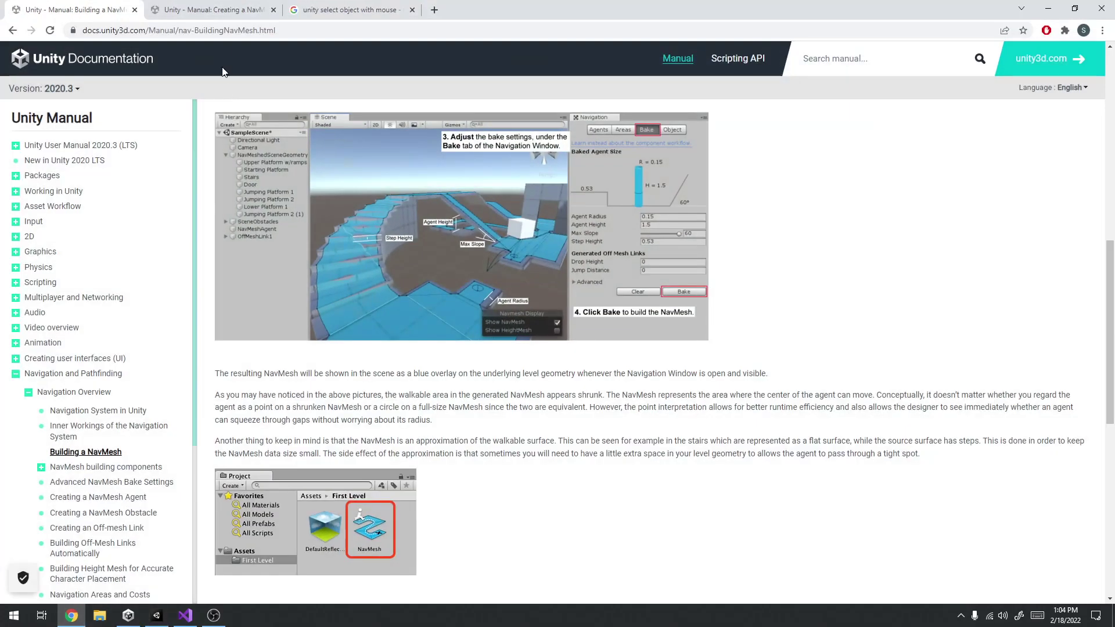
left_click(220, 36)
type("unity mouse ri")
key("Down")
key("Return")
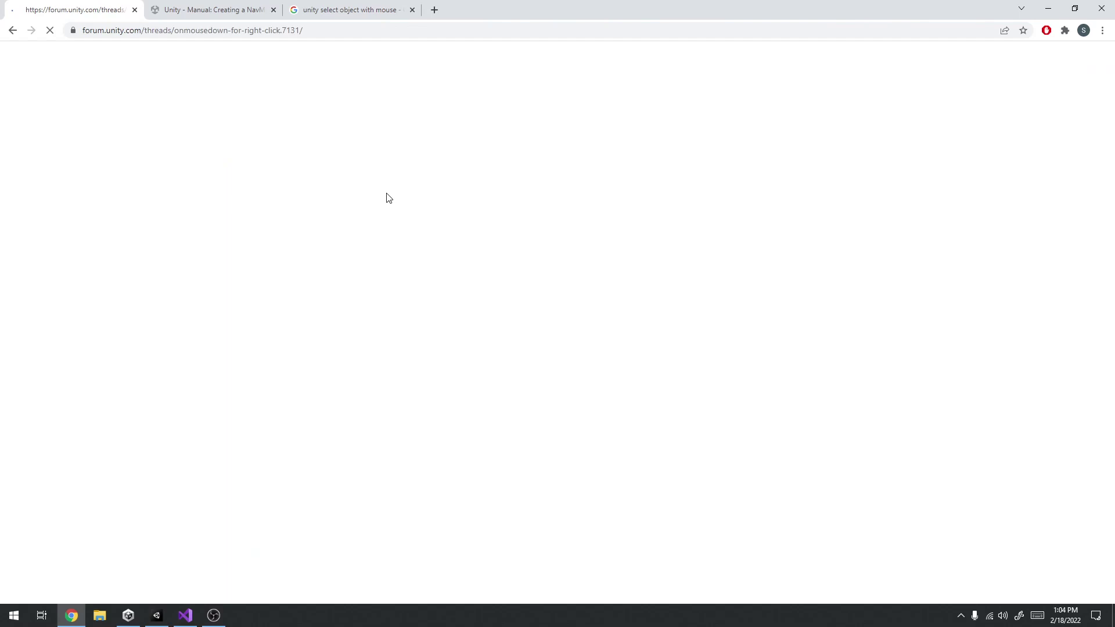
Check the forum's GetMouseButtonDown(1) sample line, then return to AnaOyun.cs.
scroll(596, 277, "down", 3)
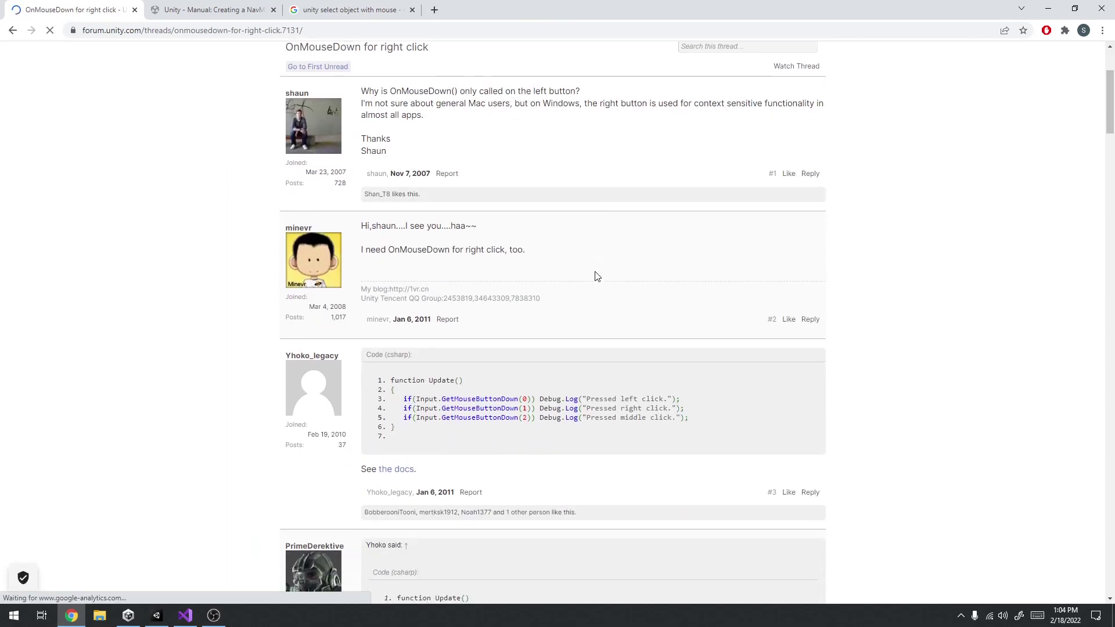
left_click_drag(667, 409, 684, 409)
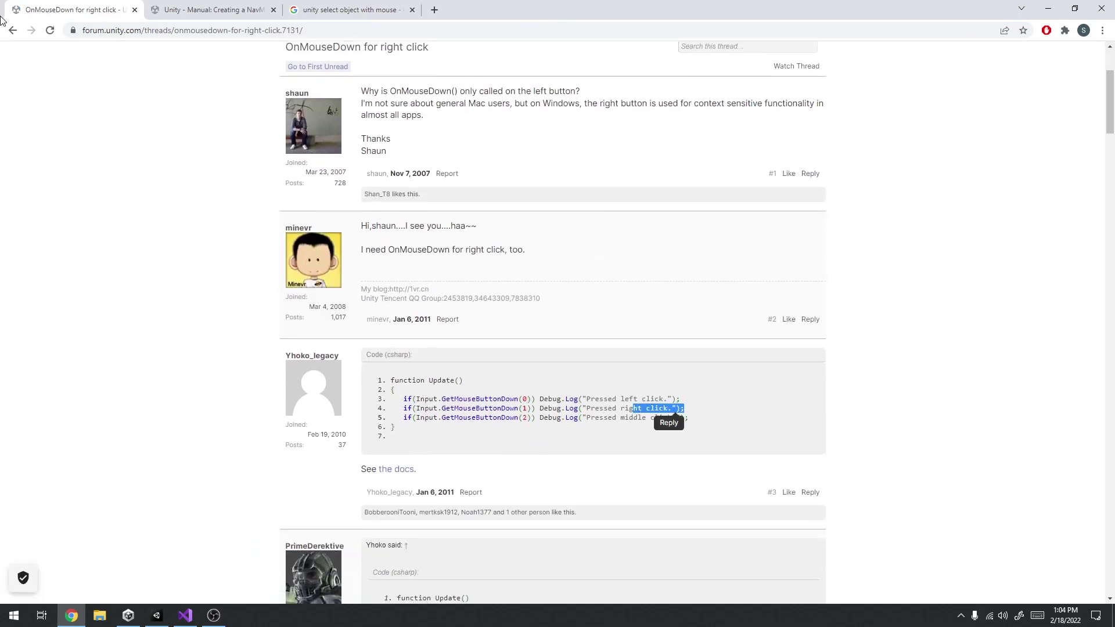
left_click(12, 30)
left_click(185, 616)
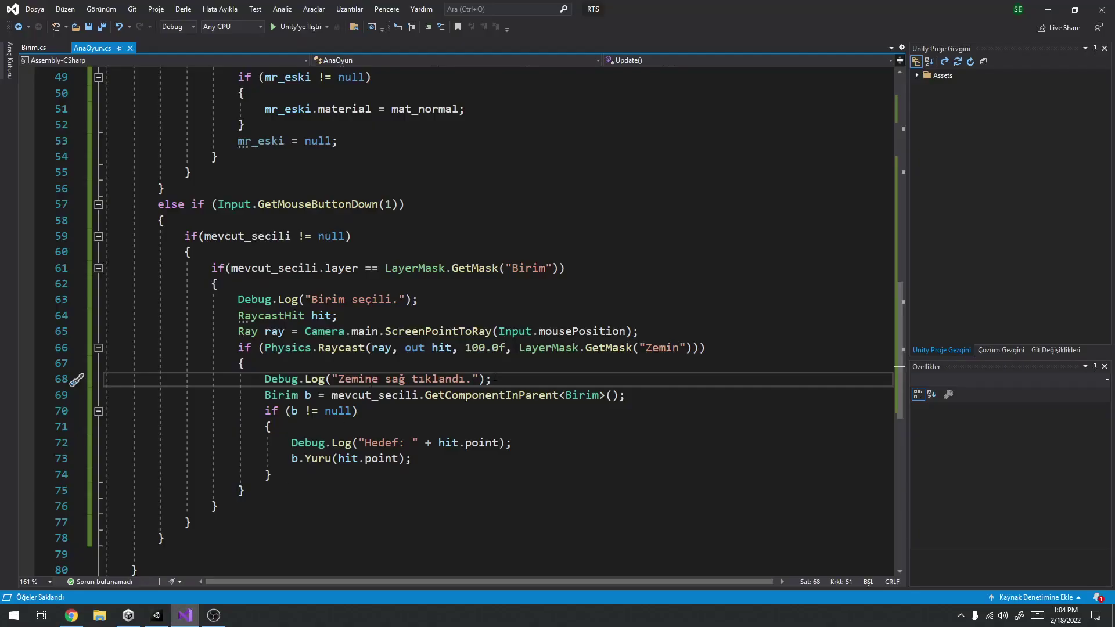
Add Debug.Log("Sağ tıklandı"); at the start of the GetMouseButtonDown(1) branch.
left_click(244, 269)
left_click(360, 236)
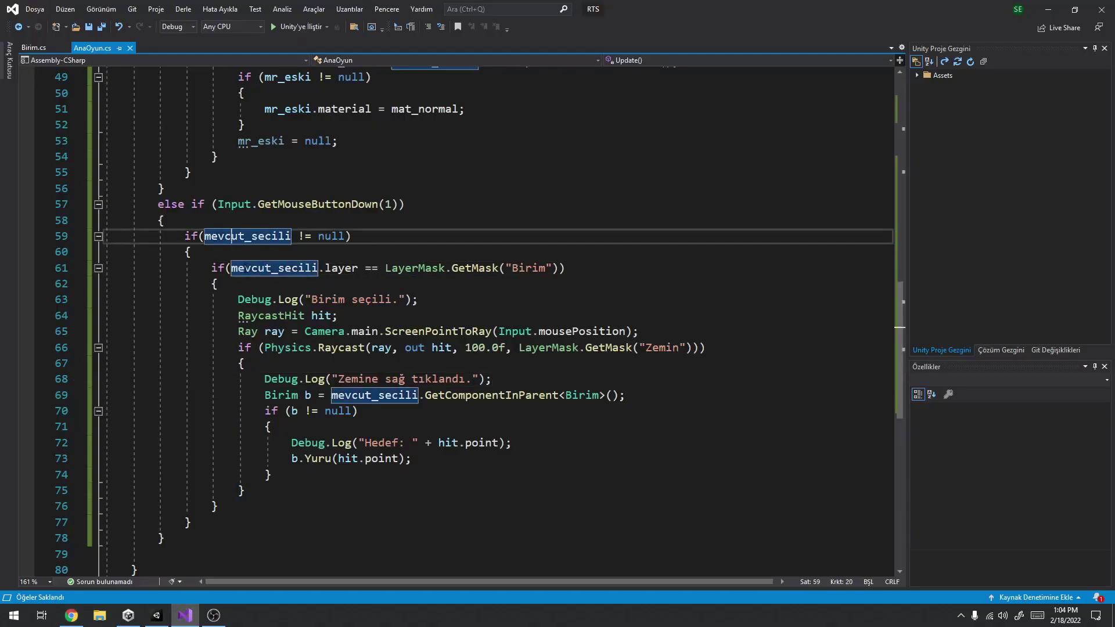
scroll(369, 226, "up", 3)
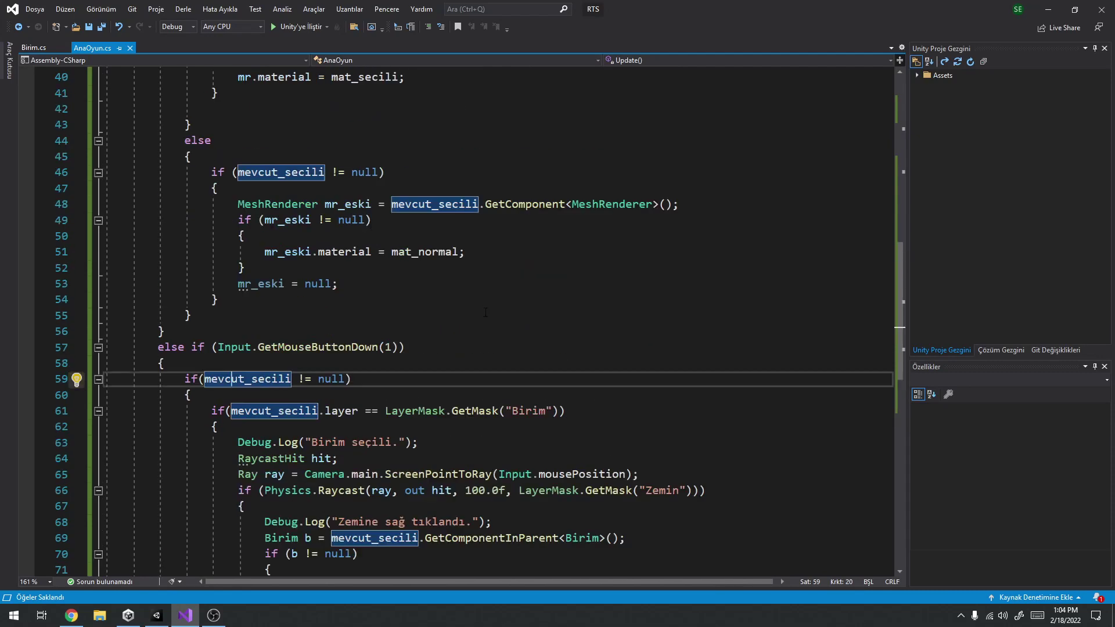
scroll(429, 268, "up", 1)
scroll(429, 269, "up", 2)
scroll(428, 269, "up", 1)
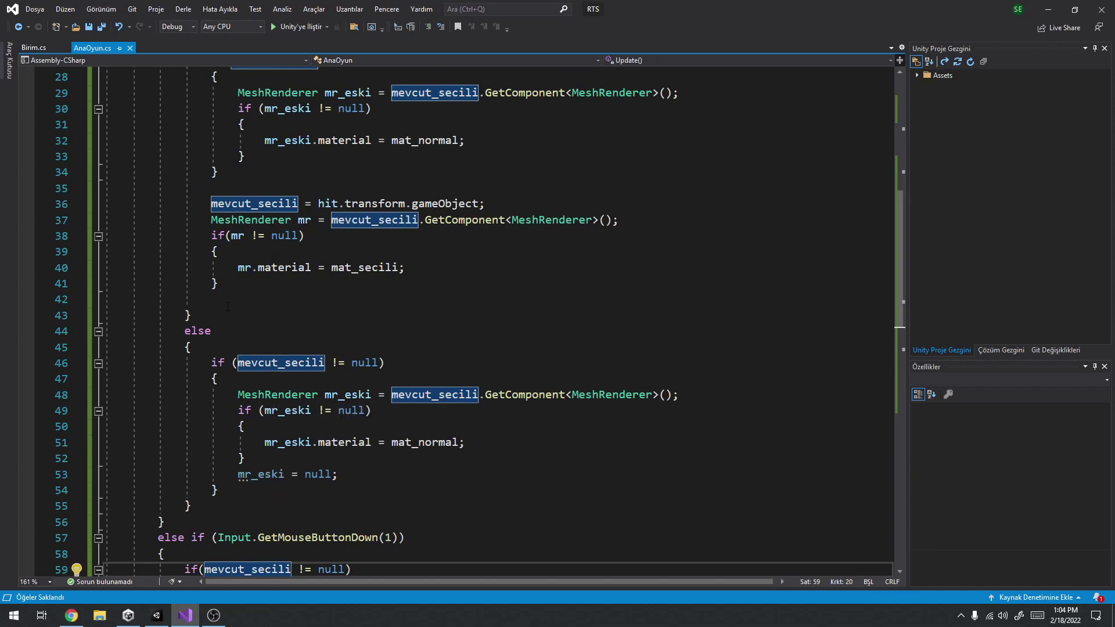
scroll(269, 370, "down", 4)
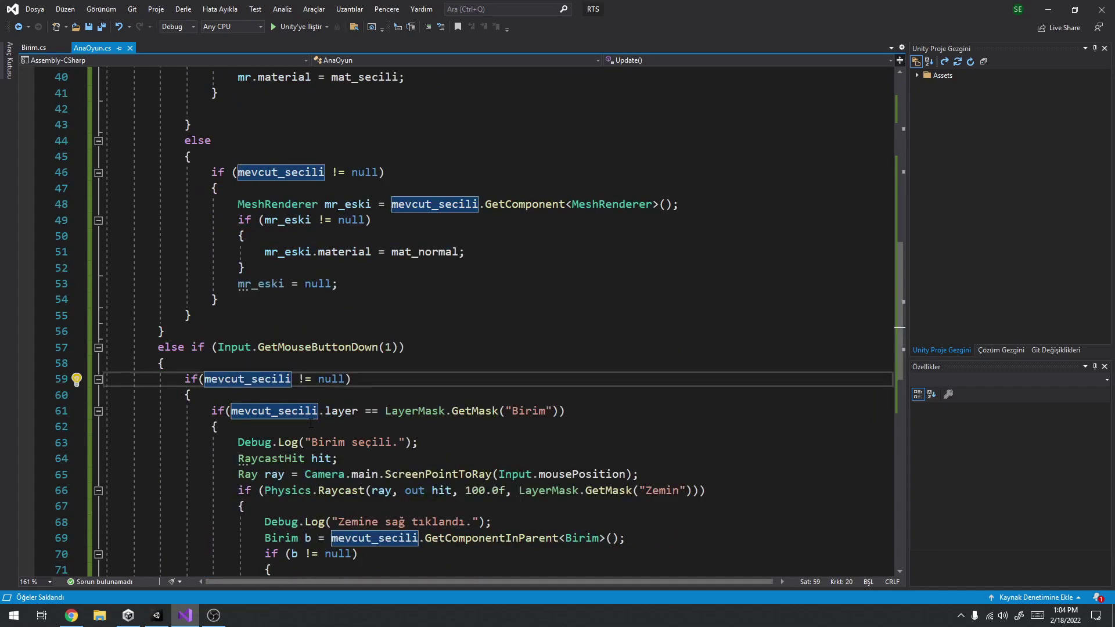
scroll(293, 435, "down", 2)
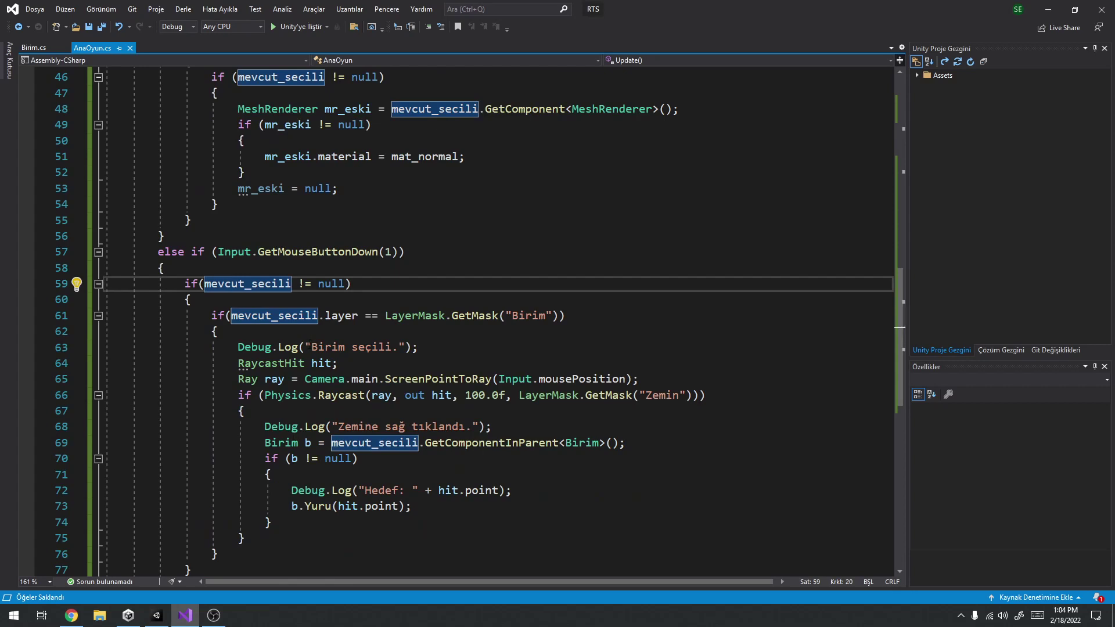
left_click(235, 301)
left_click(235, 273)
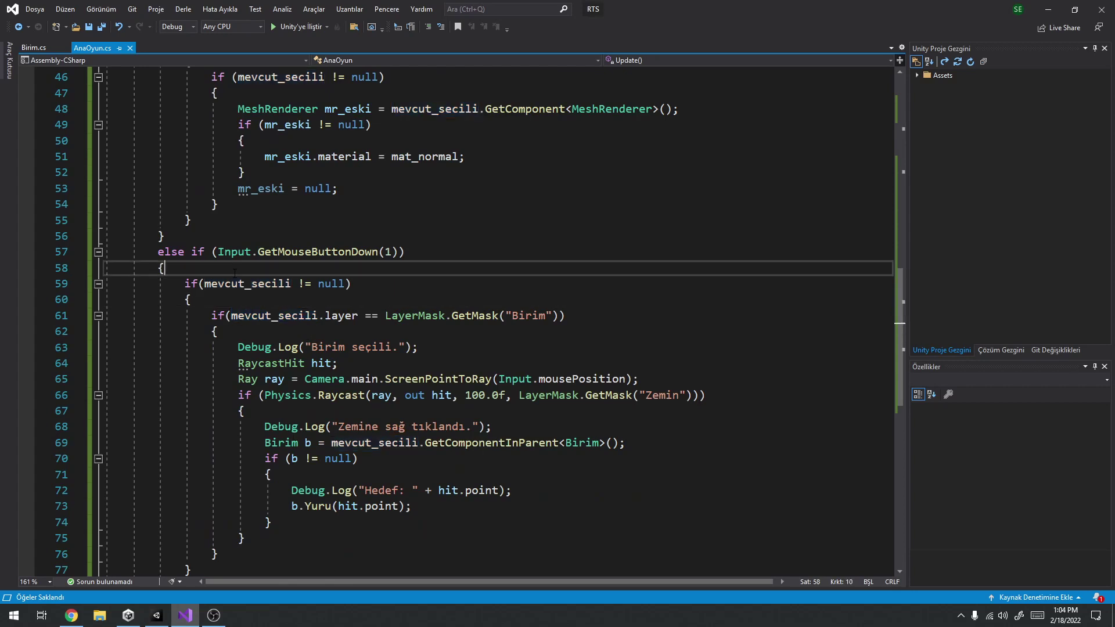
key("Return")
type("Debı.")
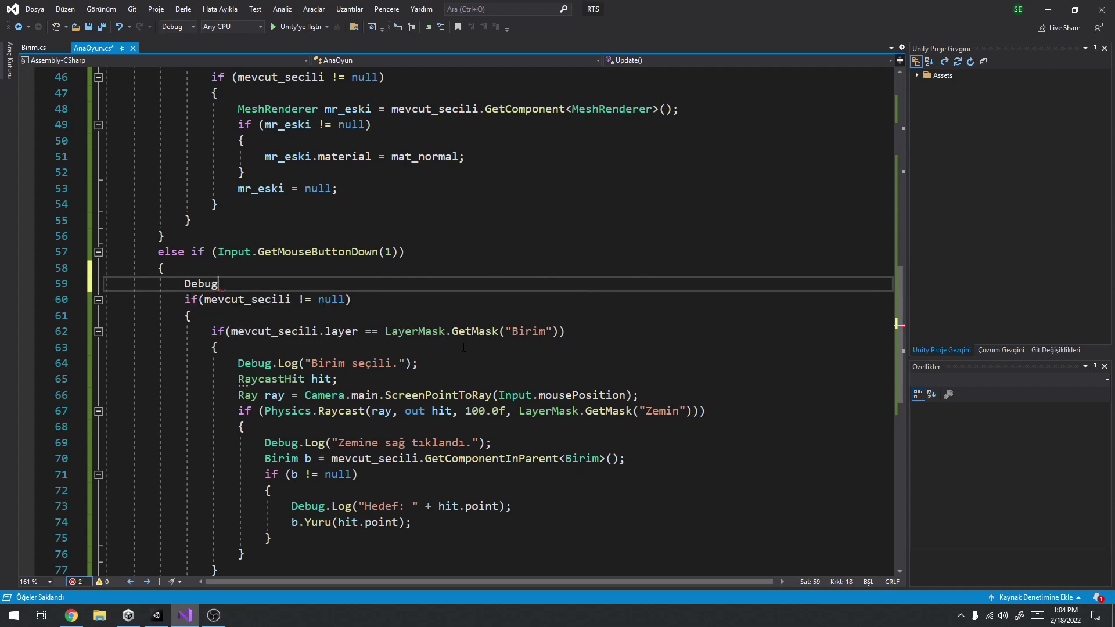
type("L")
key("Tab")
type("(\"Sağ tıklandı\");")
key("Return")
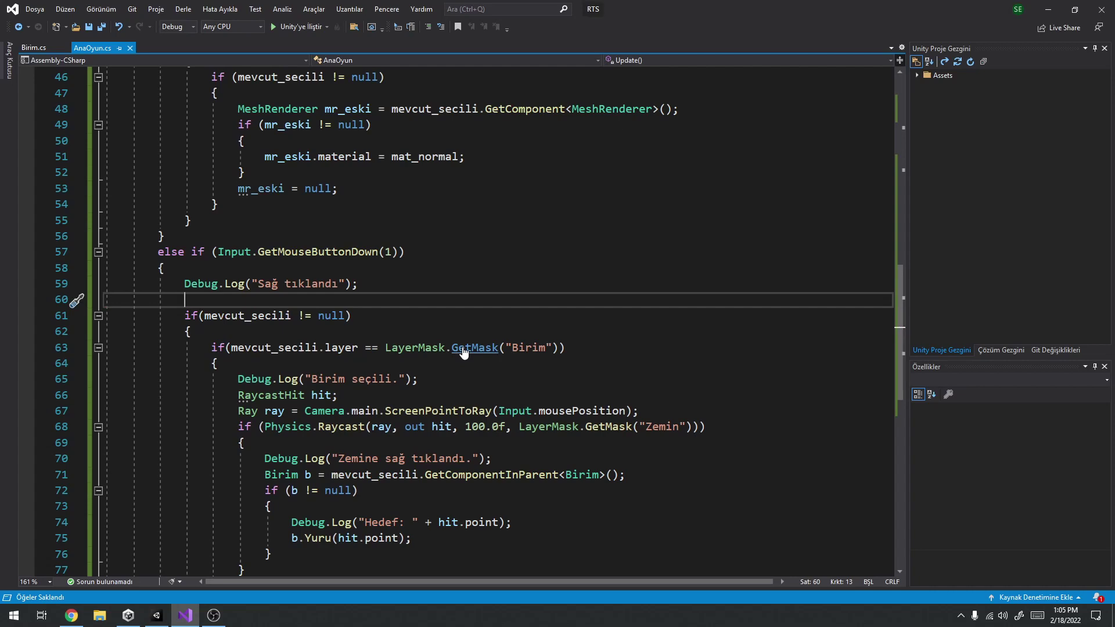
Open a blank line inside the mevcut_secili null check.
scroll(463, 351, "down", 5, "ctrl")
left_click(105, 165)
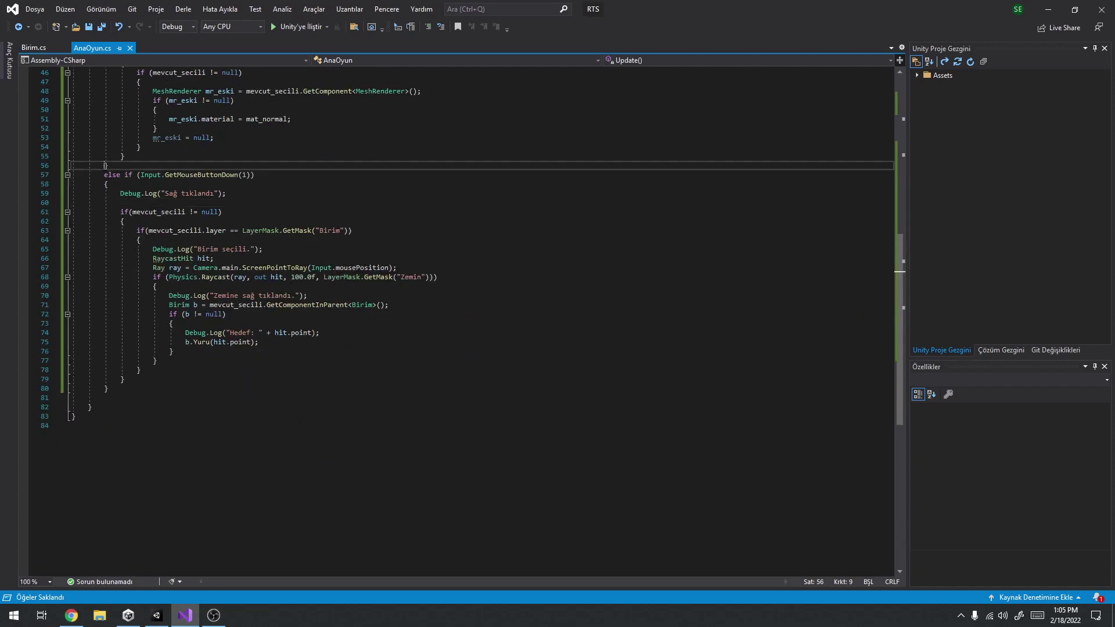
scroll(102, 167, "up", 7)
scroll(102, 166, "up", 6)
scroll(103, 167, "down", 1)
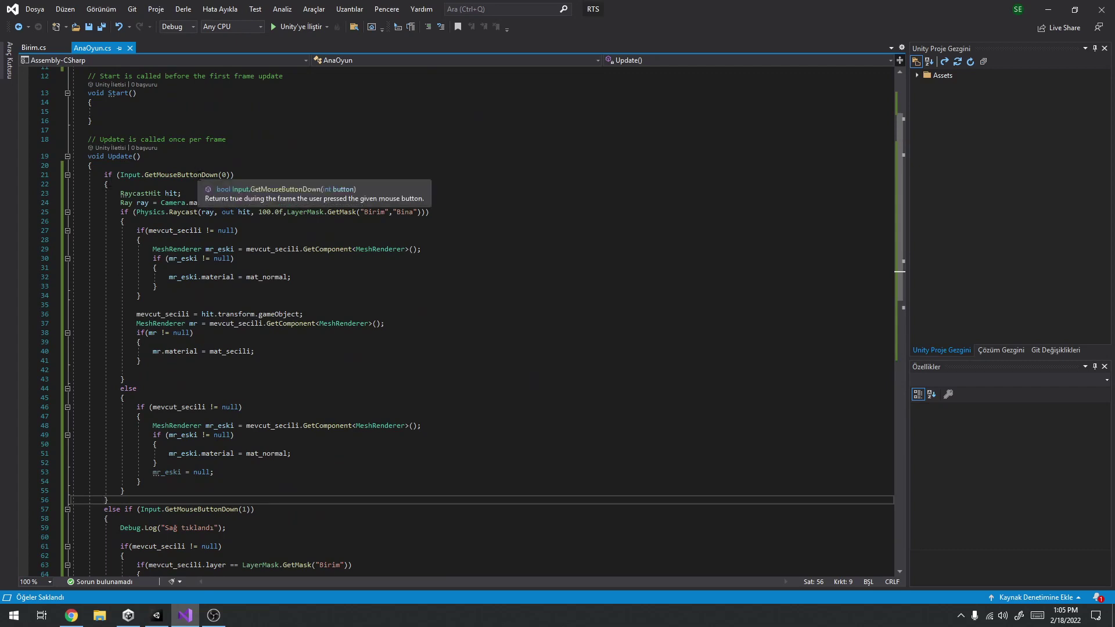
scroll(171, 515, "down", 4)
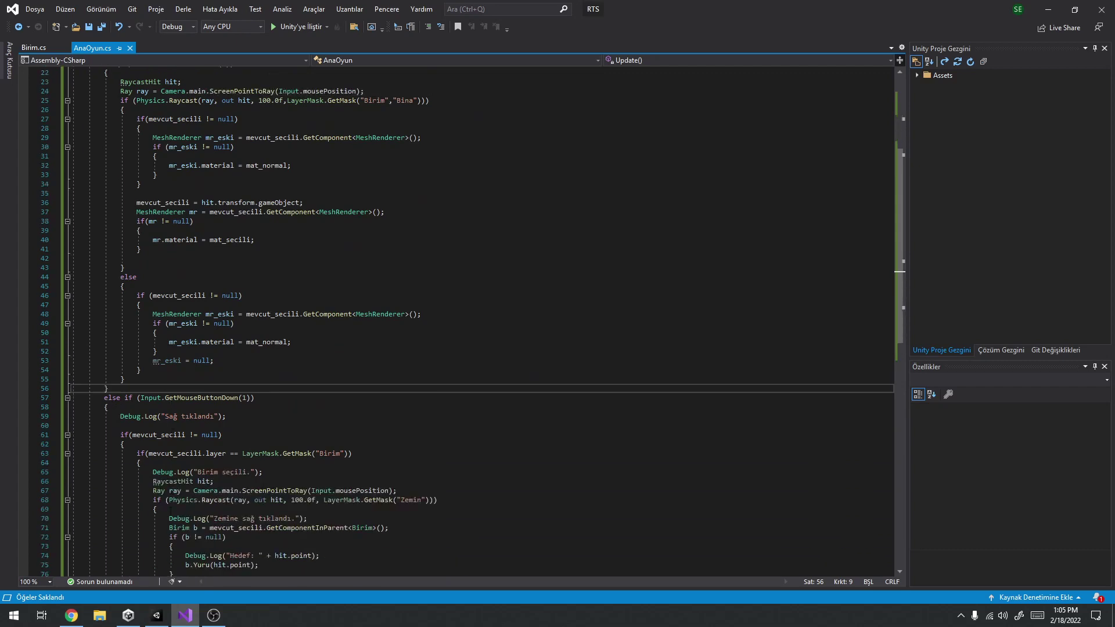
scroll(152, 426, "down", 2)
left_click(202, 388)
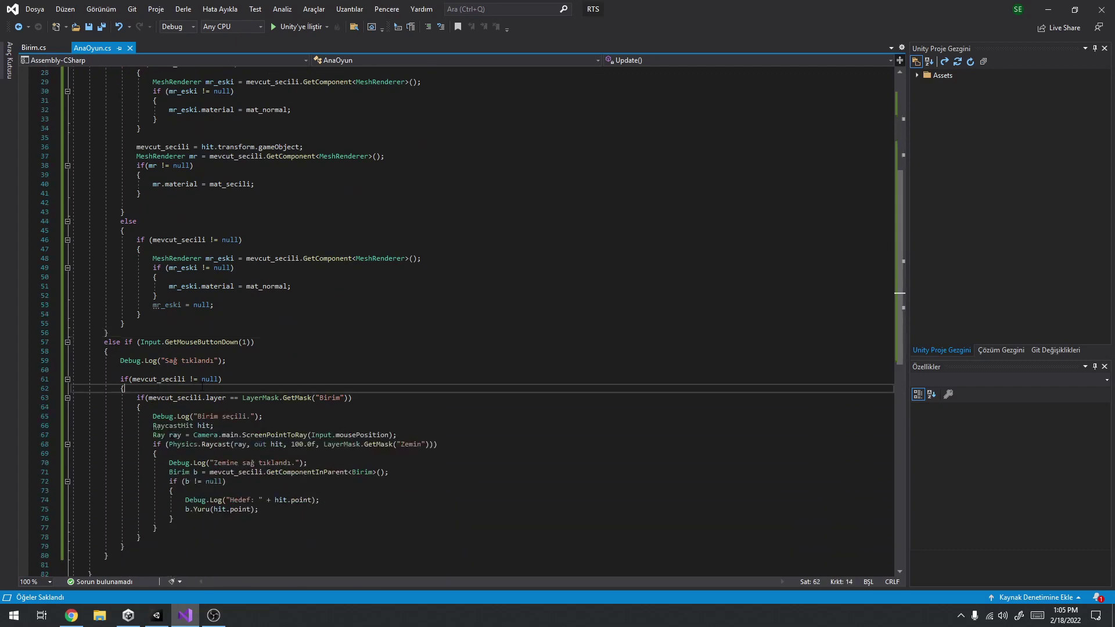
key("Return")
Copy the log there, reword it to "Mevcut seçili var.", and save AnaOyun.cs.
left_click_drag(231, 360, 72, 360)
key("ctrl+c")
left_click(154, 397)
key("ctrl+v")
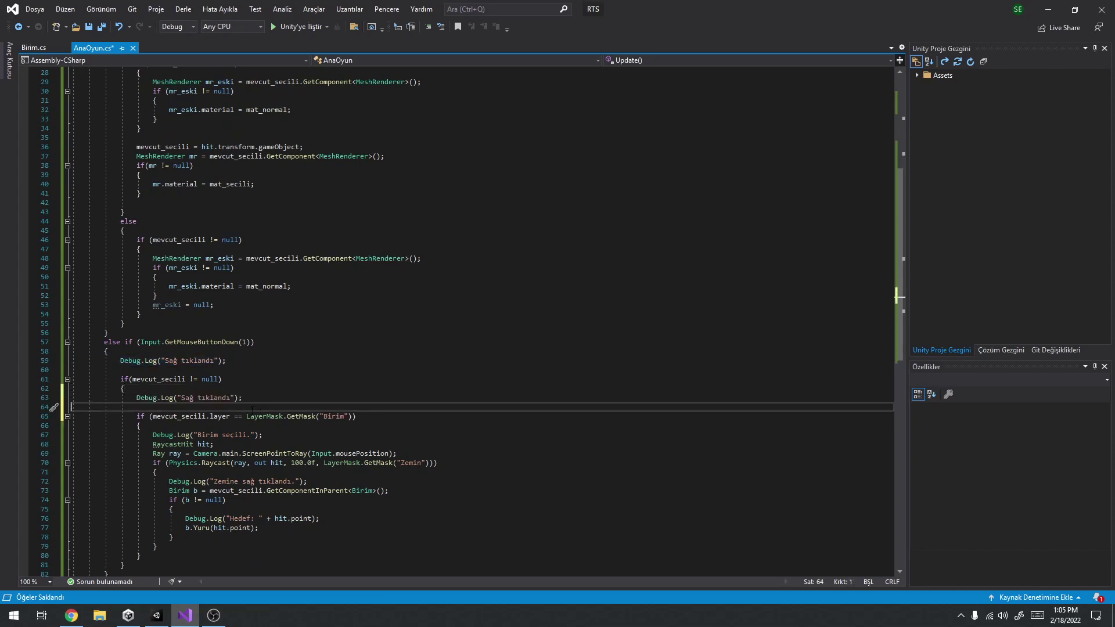
double_click(187, 397)
type("Mev")
type("cut sec")
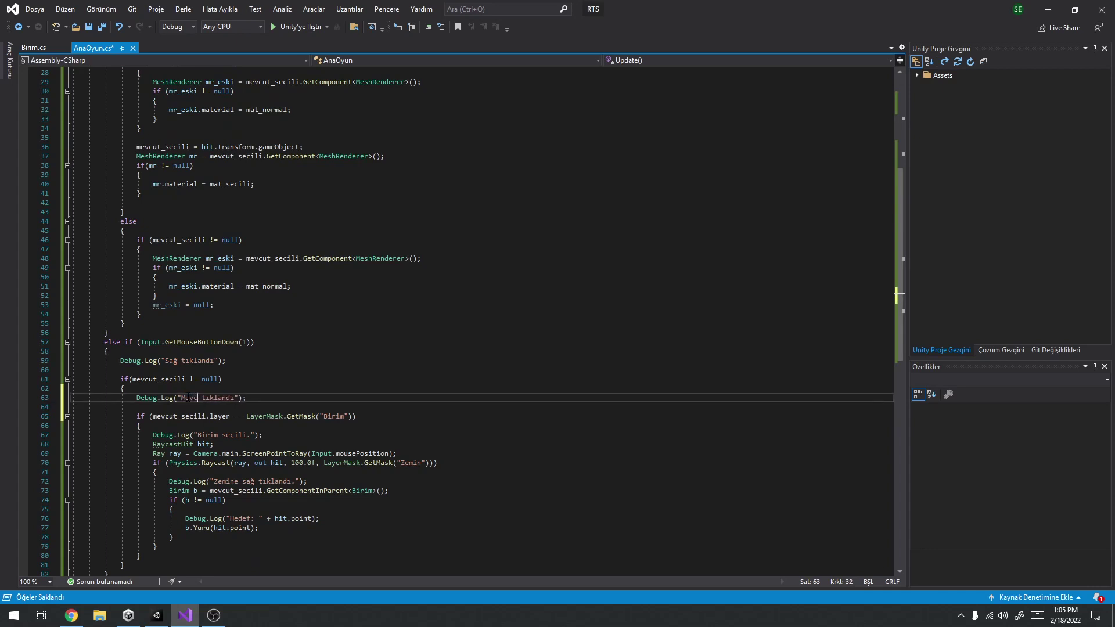
key("BackSpace")
type("çili var")
key("Delete")
key("Delete")
key("Delete")
key("Delete")
key("Delete")
key("Delete")
key("ctrl+s")
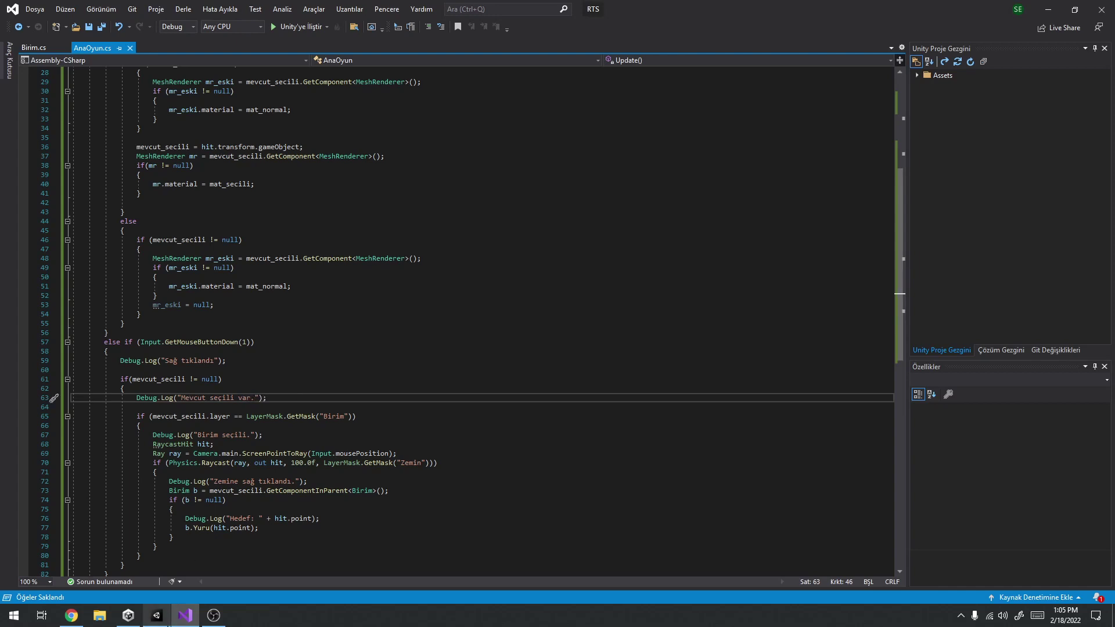
left_click(157, 615)
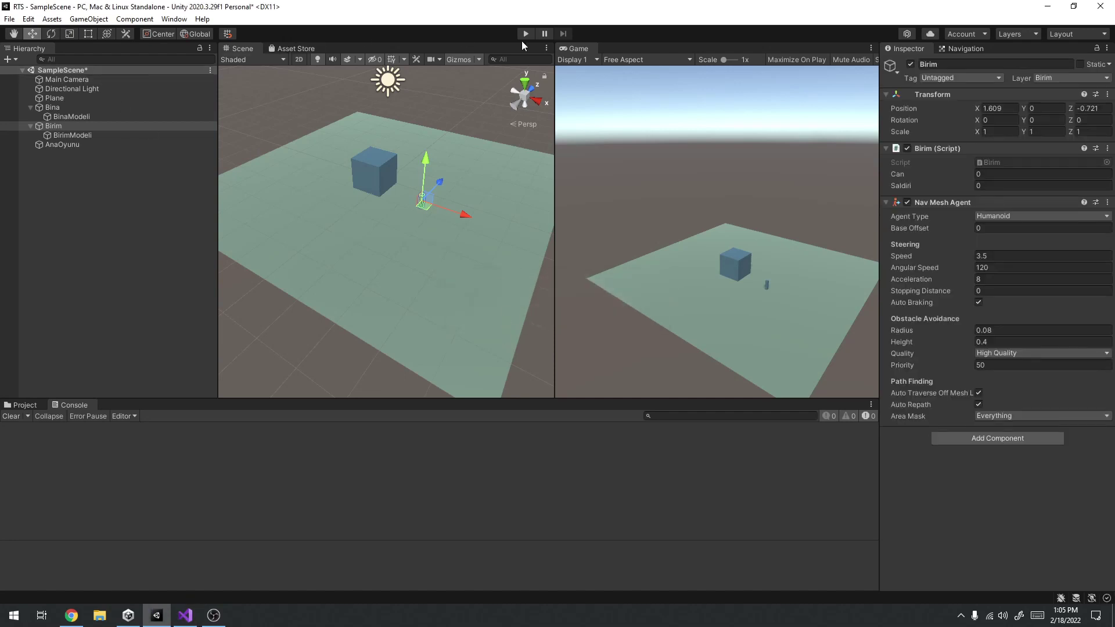
Enter Play mode and right-click the ground plane, with and without the cube selected, to check the logs.
left_click(524, 35)
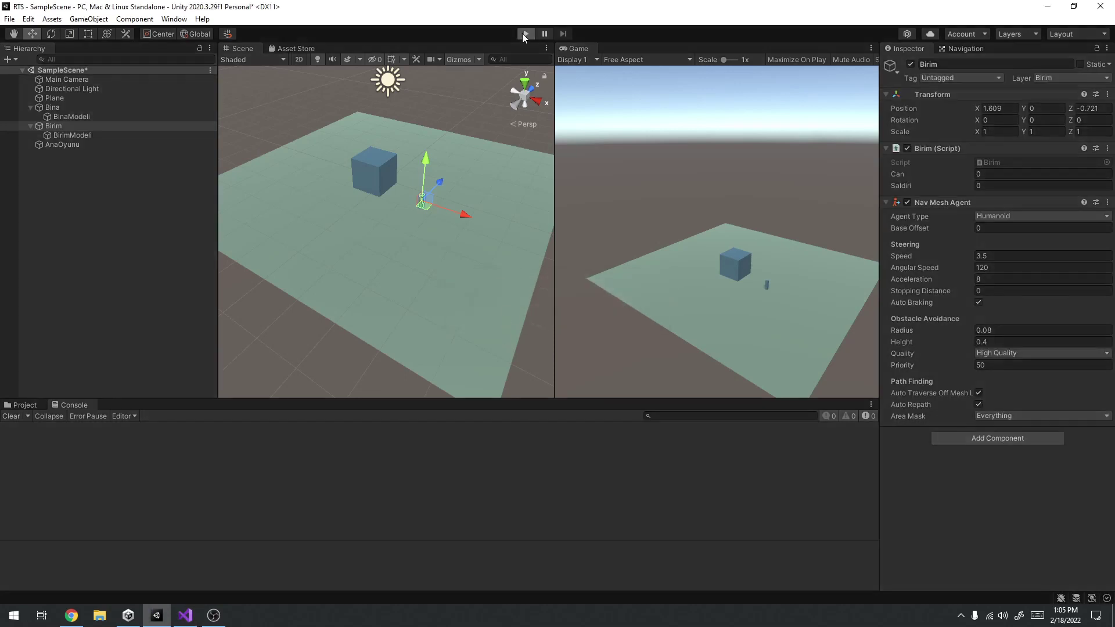
right_click(667, 301)
right_click(746, 340)
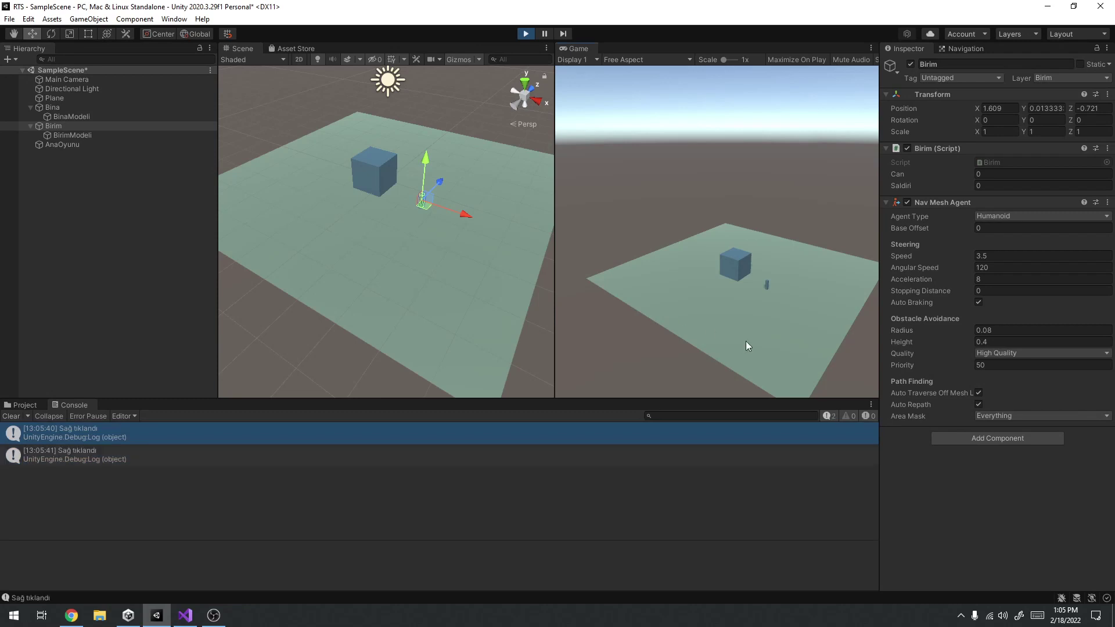
right_click(764, 310)
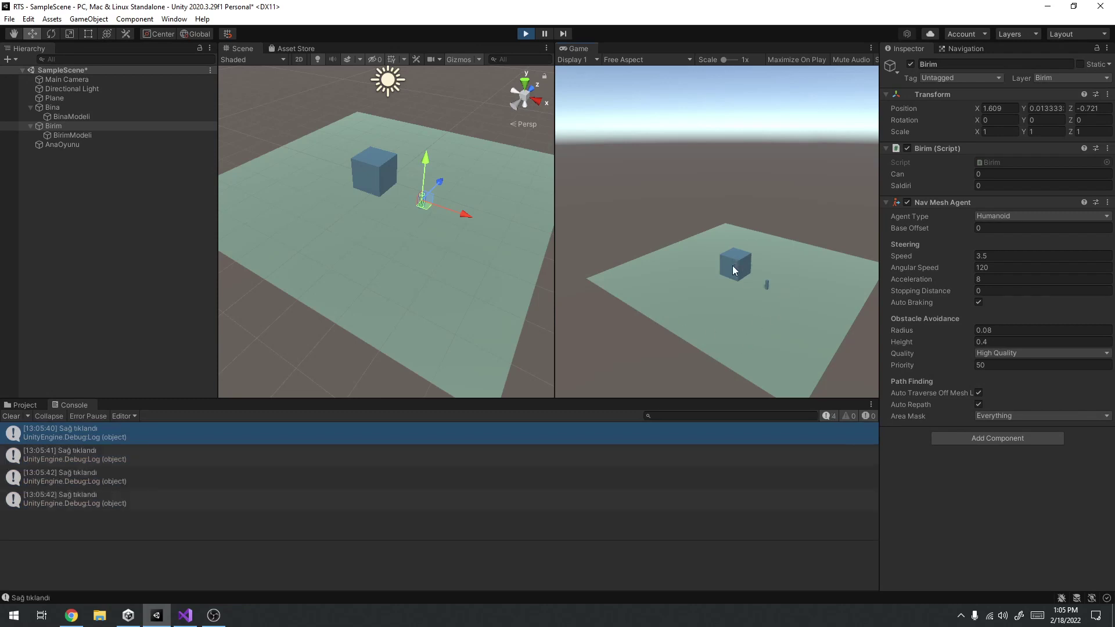
left_click(733, 266)
right_click(668, 302)
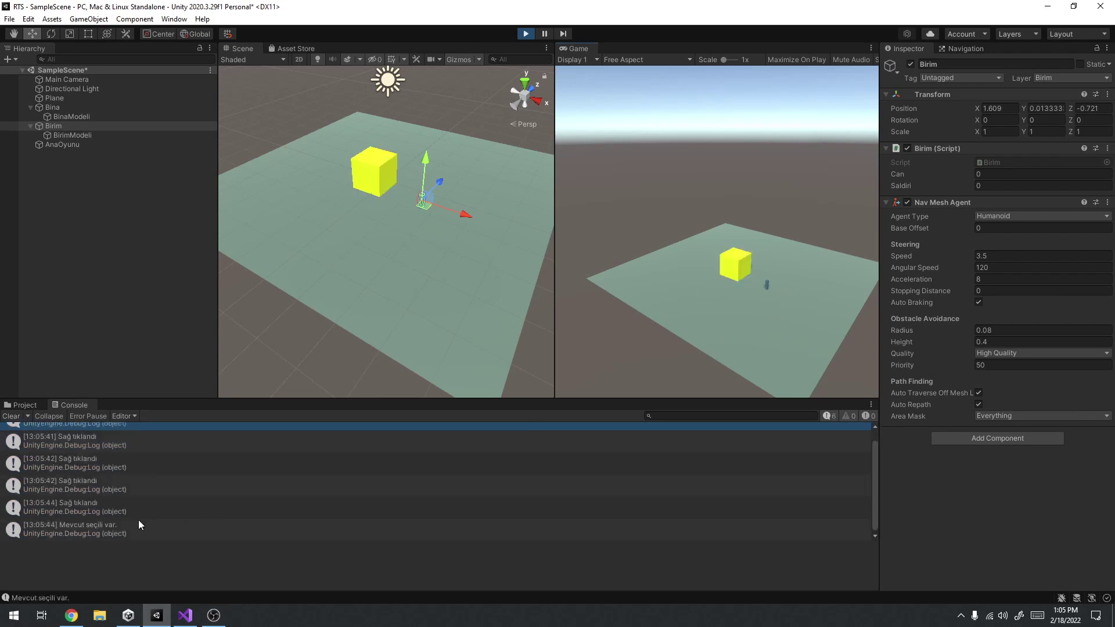
Select Birim, right-click the plane several times to order a move, then stop Play mode.
left_click(766, 287)
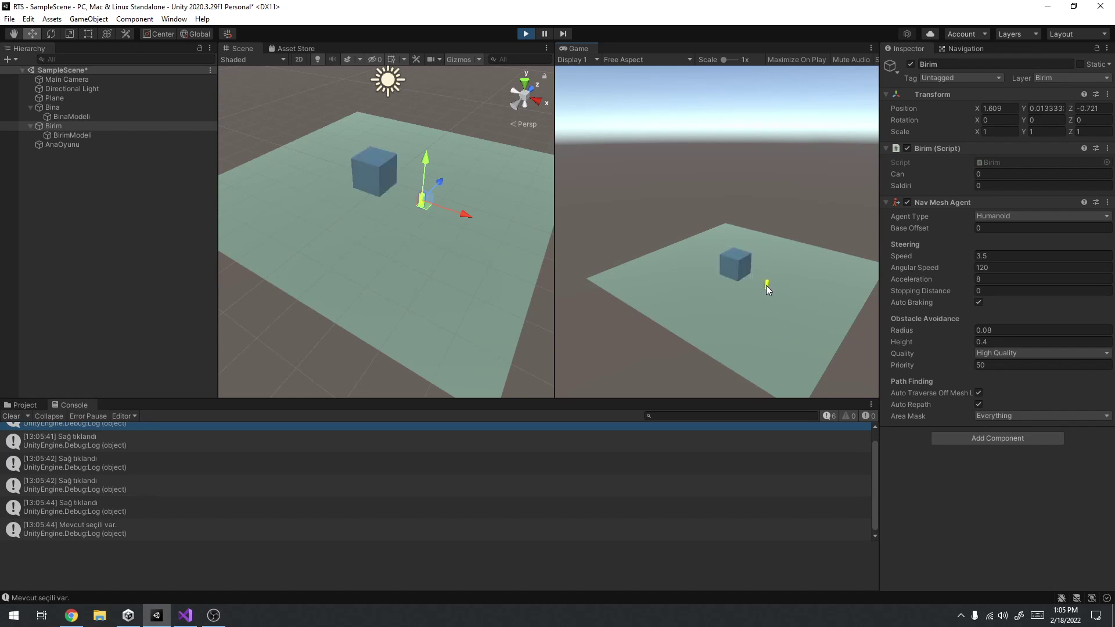
right_click(678, 301)
right_click(813, 330)
right_click(816, 277)
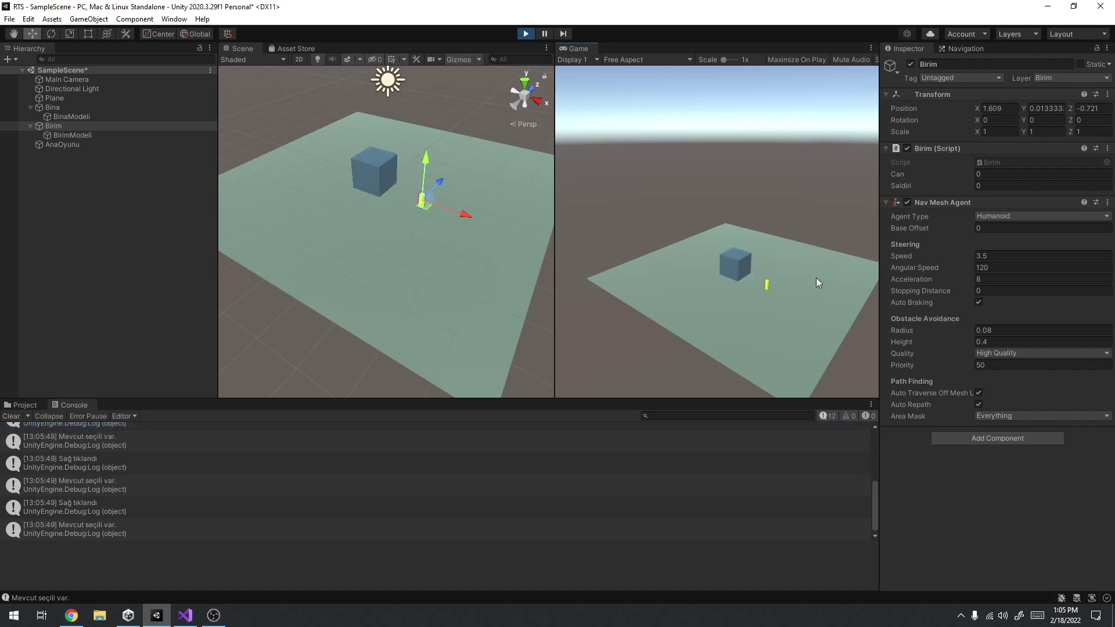
left_click(532, 34)
In AnaOyun.cs, highlight mevcut_secili and inspect line 65's layer comparison against GetMask("Birim").
left_click(185, 616)
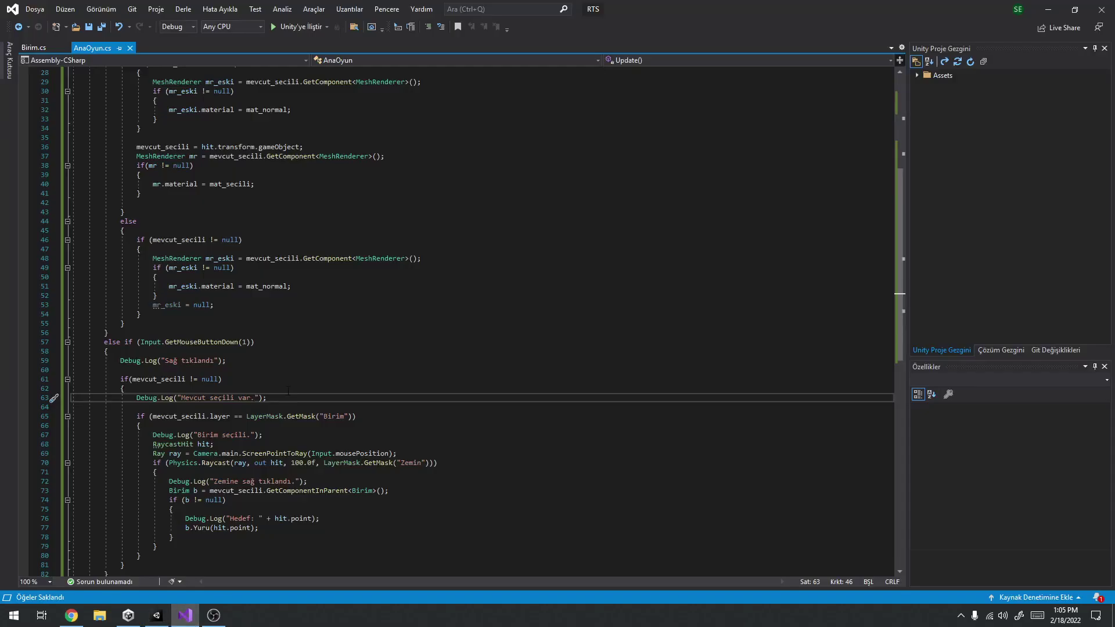
scroll(284, 355, "up", 2, "ctrl")
scroll(284, 354, "up", 3, "ctrl")
scroll(360, 271, "up", 2, "ctrl")
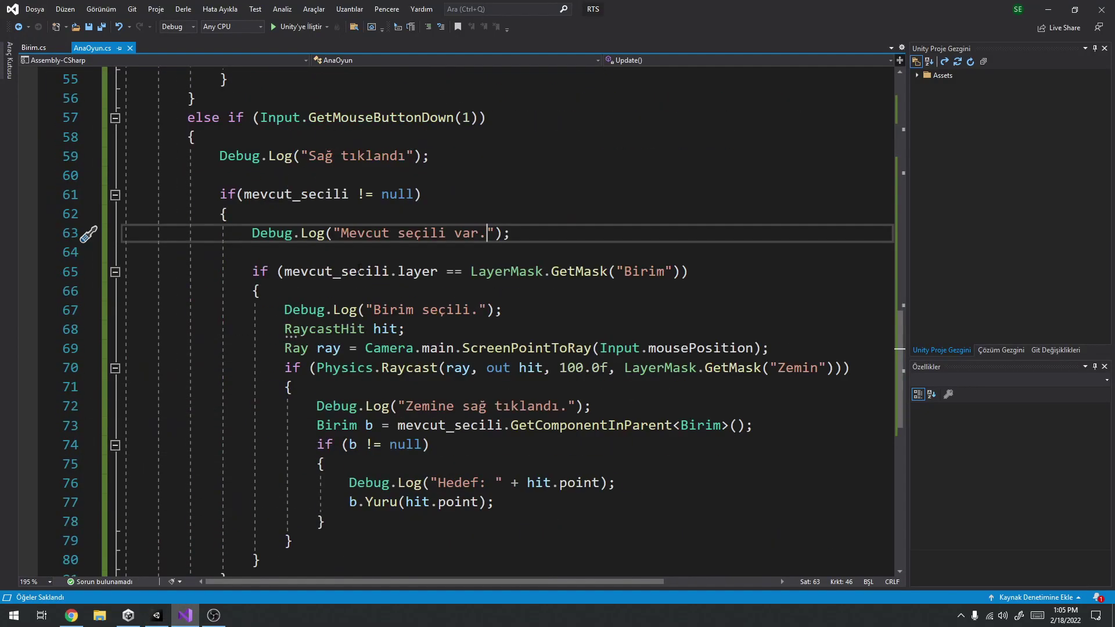
double_click(360, 272)
left_click(427, 273)
left_click(649, 271)
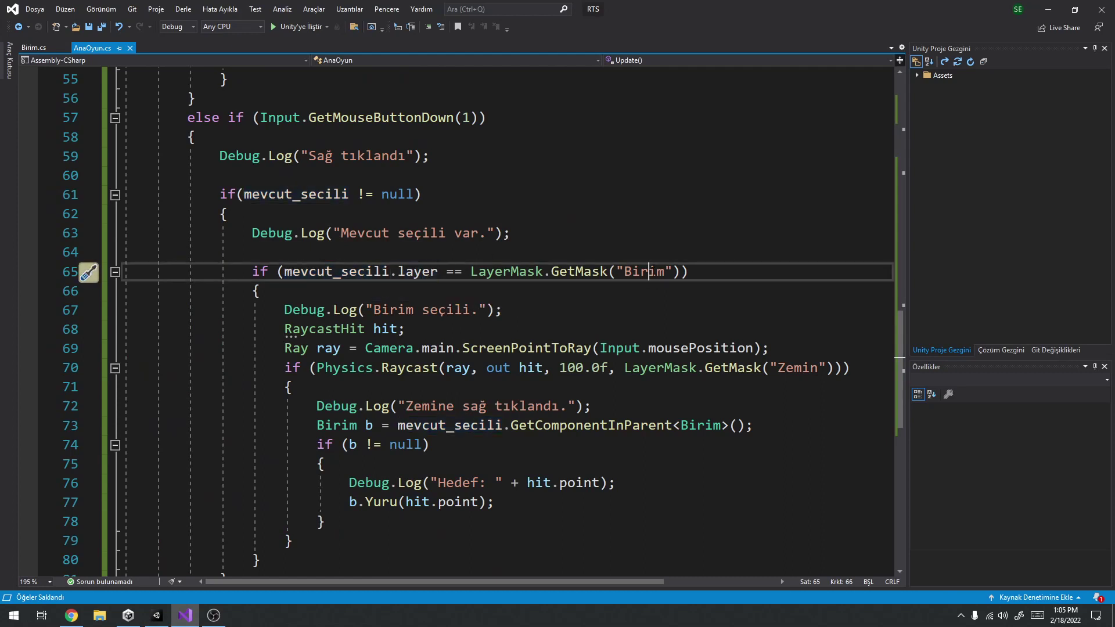
left_click(406, 271)
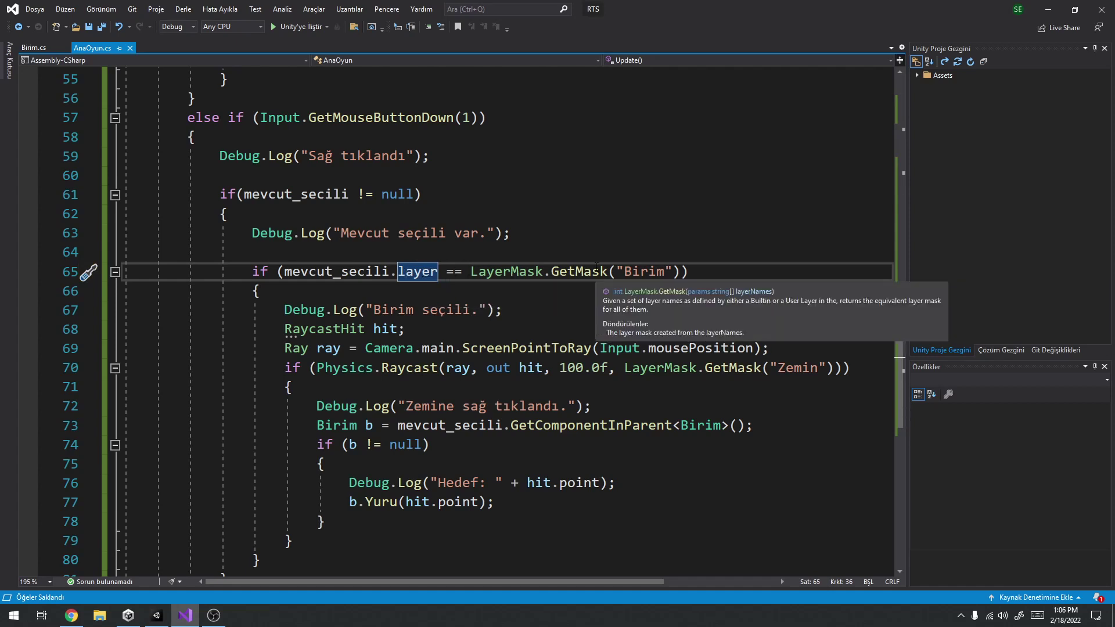
In Unity's Hierarchy, check the Birim object and its BirimModeli child on the Birim layer.
left_click(159, 615)
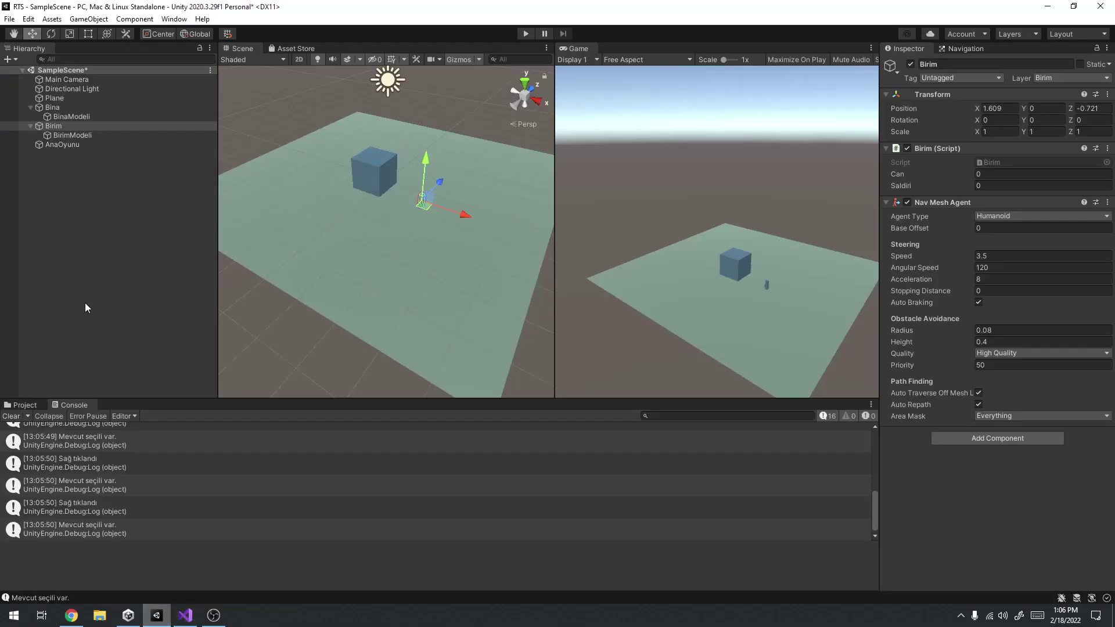
left_click(68, 128)
left_click(74, 135)
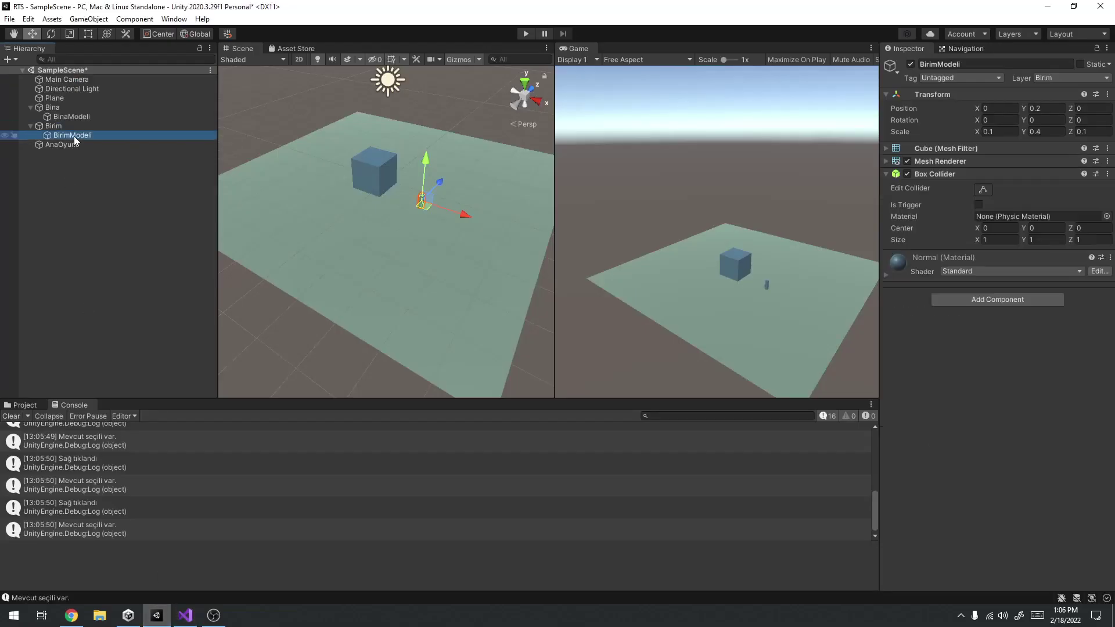
left_click(75, 124)
left_click(77, 134)
left_click(74, 127)
Back in the script, highlight the Birim layer name and the LayerMask references on line 65.
left_click(162, 617)
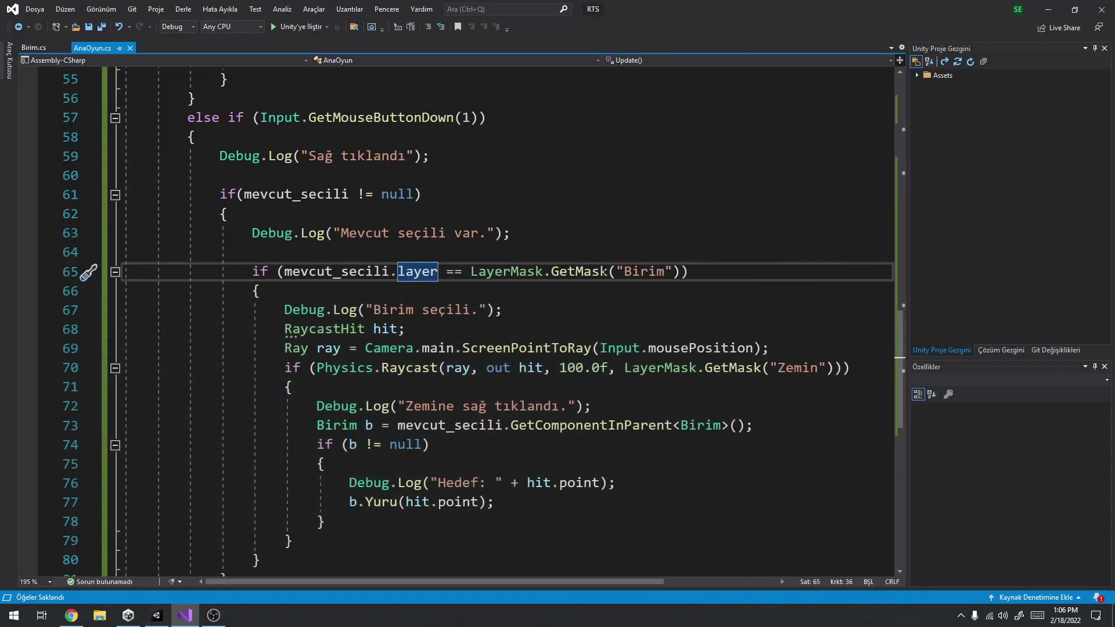
double_click(629, 271)
left_click(511, 272)
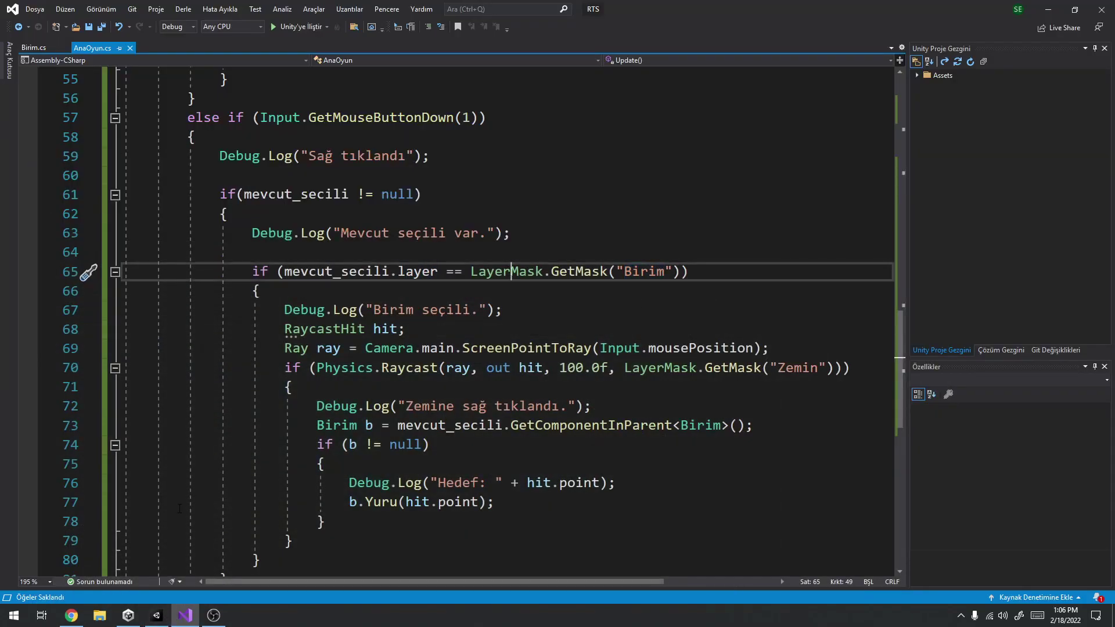
left_click(71, 615)
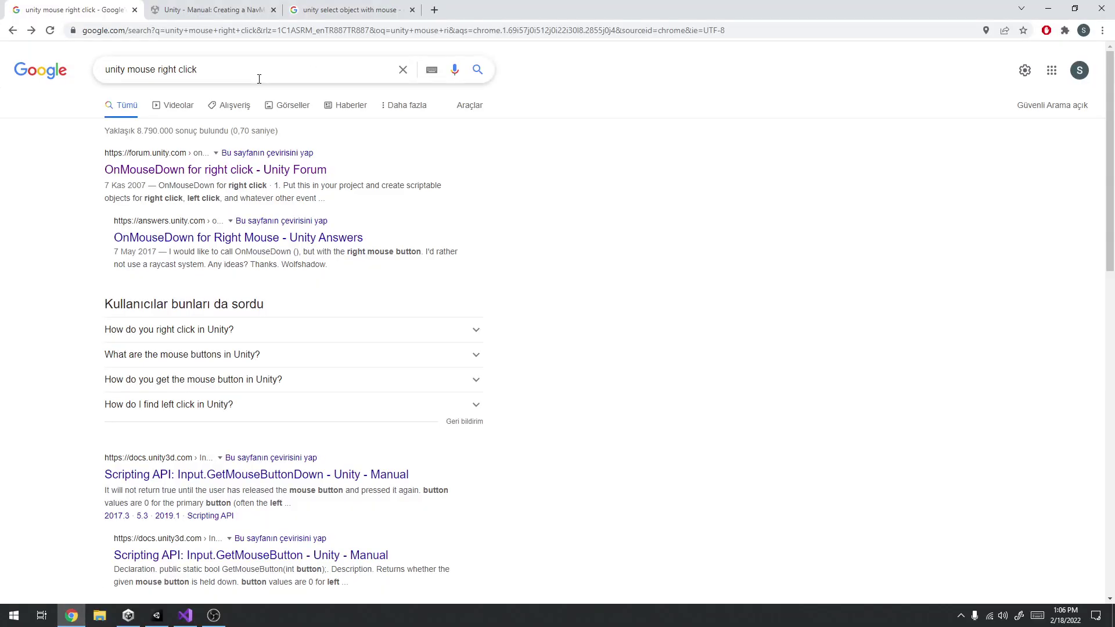
Search Google for 'unity layer compare'.
left_click_drag(128, 70, 287, 68)
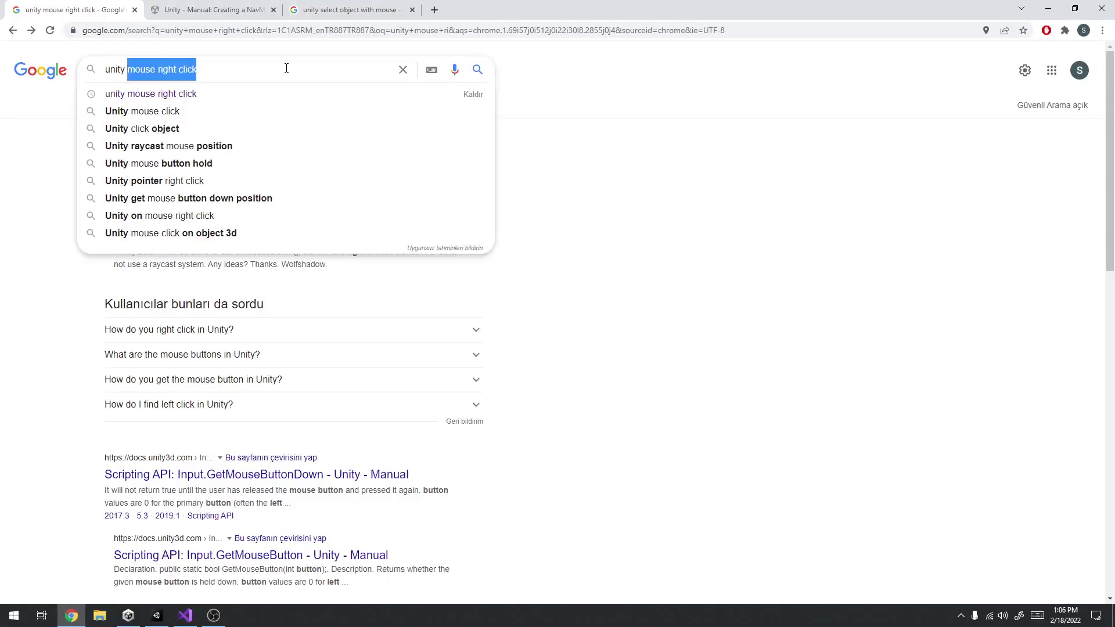
type("layer compare")
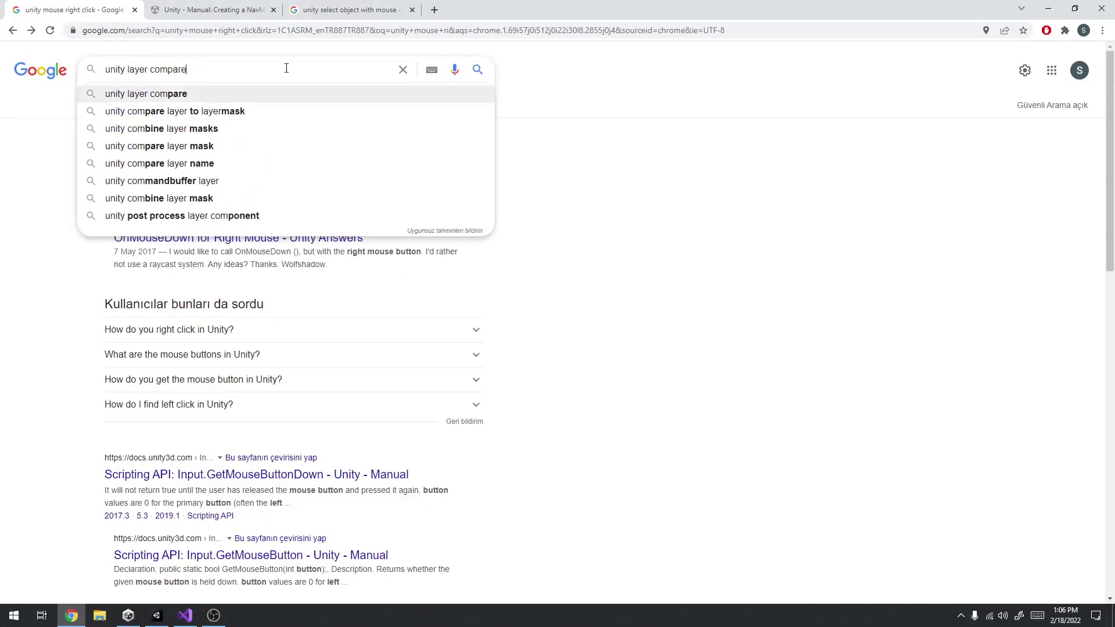
key("Return")
Read the Unity Answers Collider layer vs LayerMask thread on 1 << layer bit masks, then return to results.
left_click(241, 171)
scroll(438, 291, "down", 2)
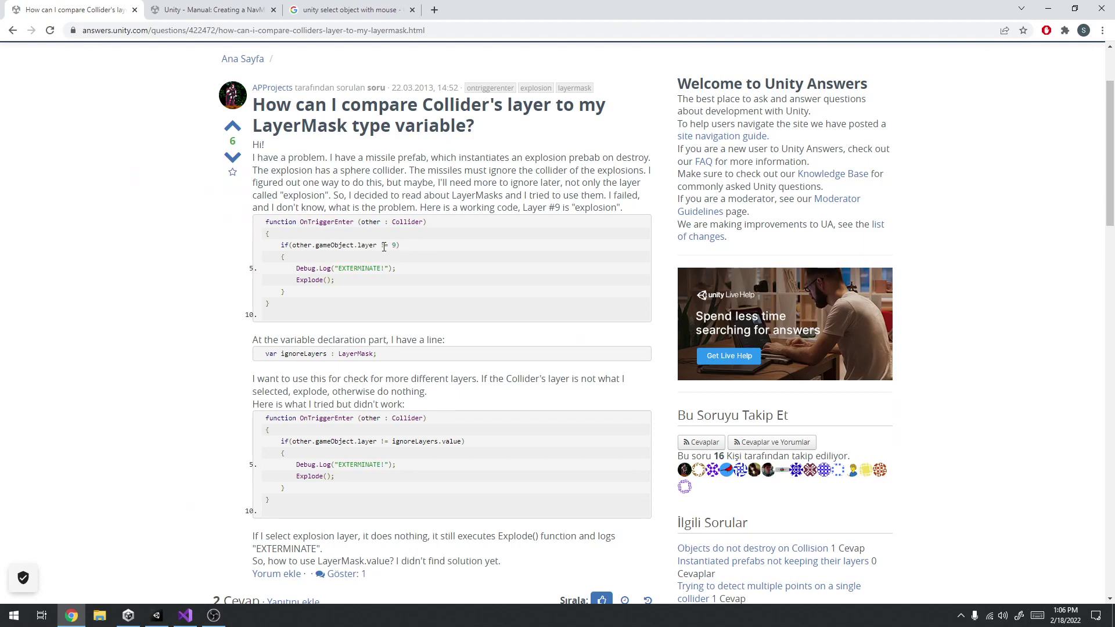
scroll(481, 274, "down", 3)
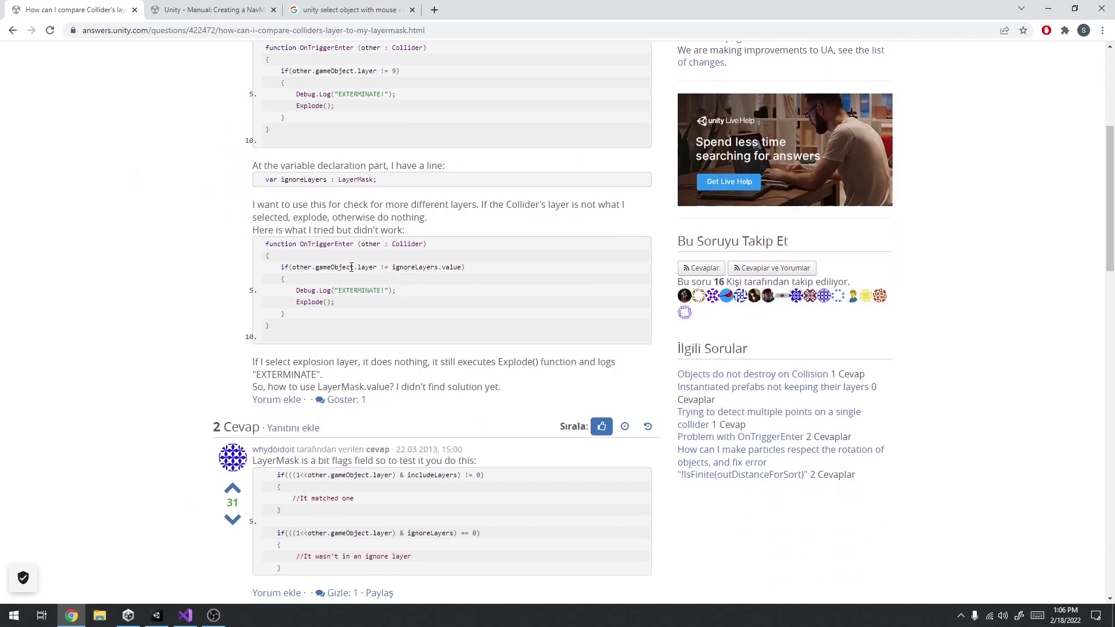
scroll(351, 268, "down", 2)
scroll(352, 314, "down", 3)
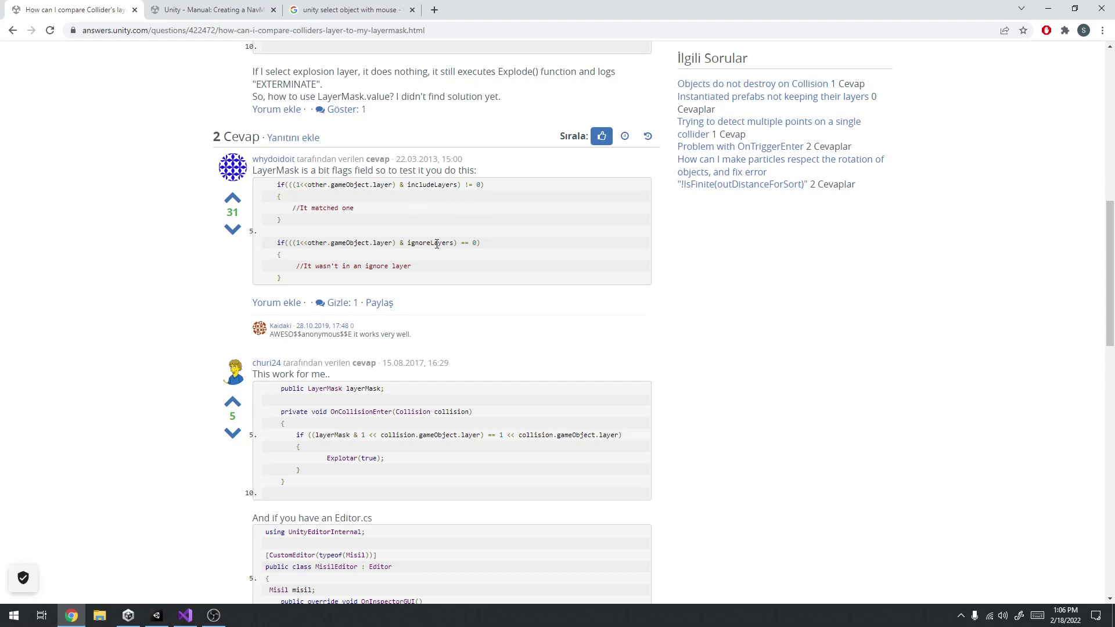
scroll(538, 250, "down", 1)
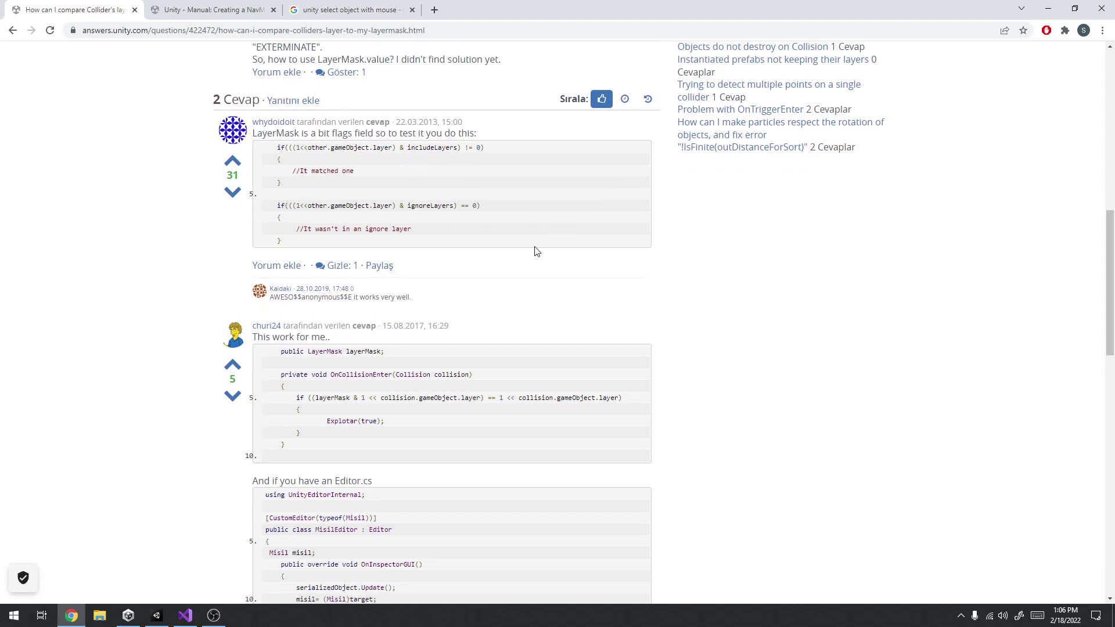
scroll(537, 252, "down", 1)
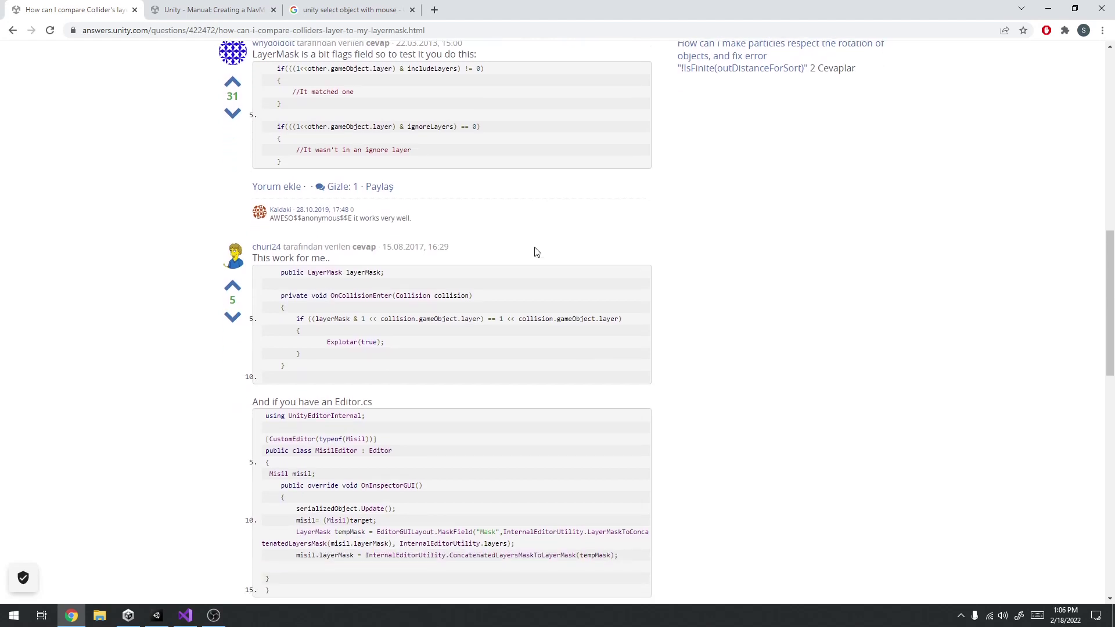
scroll(534, 250, "down", 3)
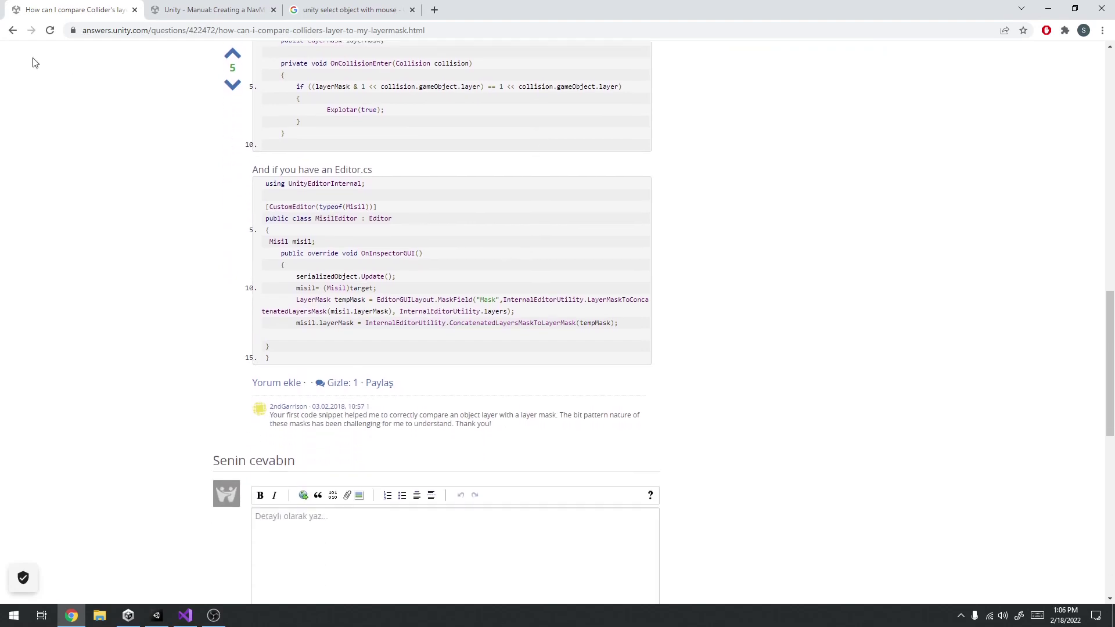
left_click(13, 30)
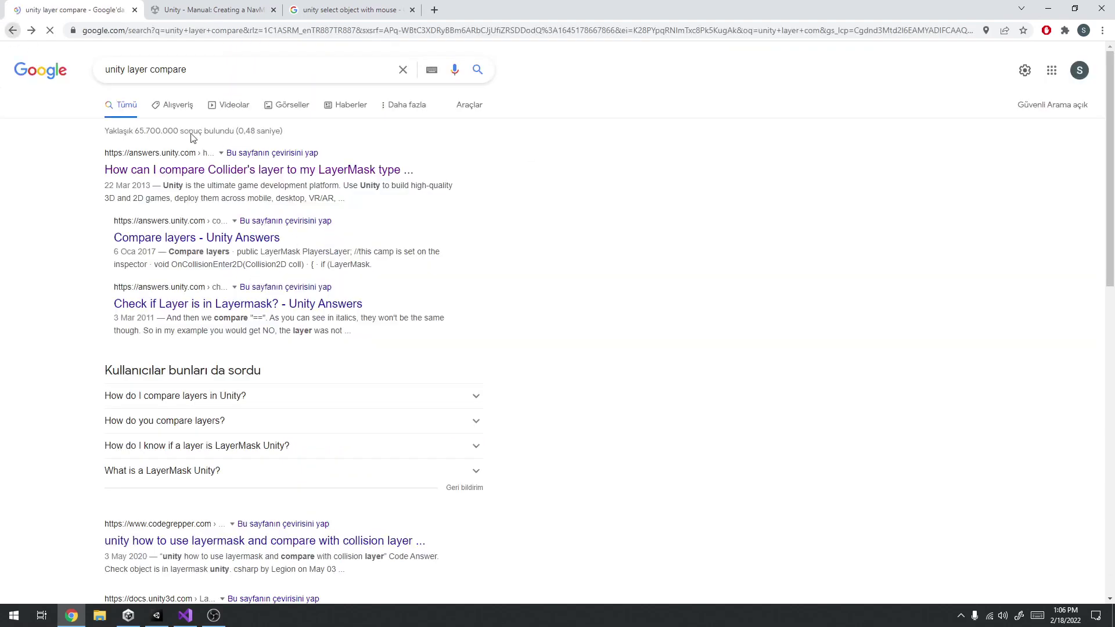
Open 'Check if Layer is in Layermask?' and highlight the layermask | (1 << layer) expression.
left_click(225, 308)
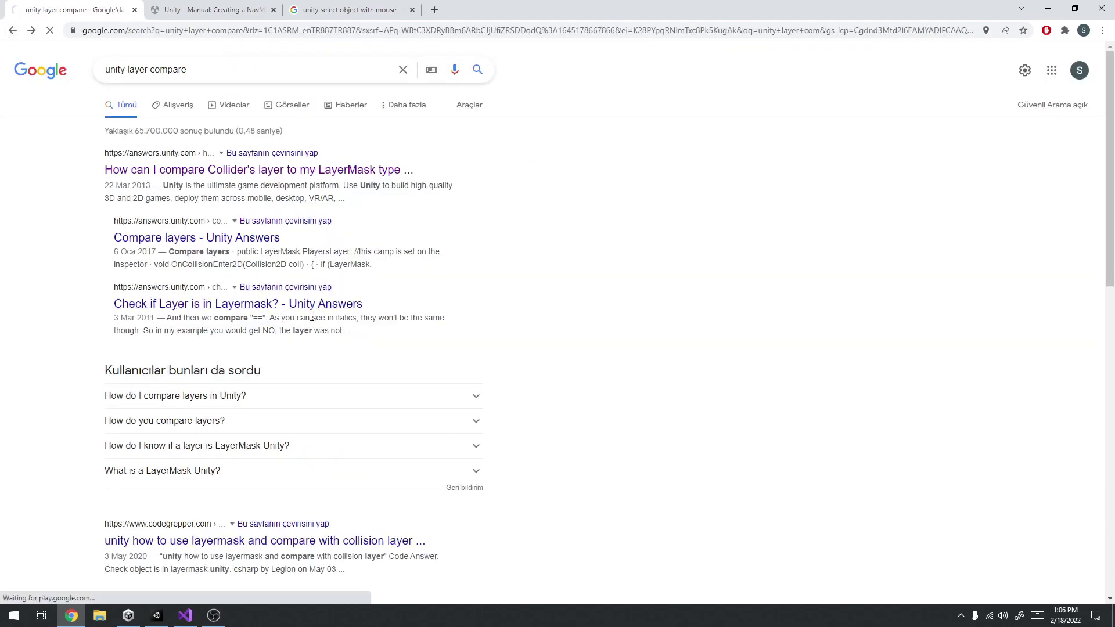
scroll(449, 313, "down", 1)
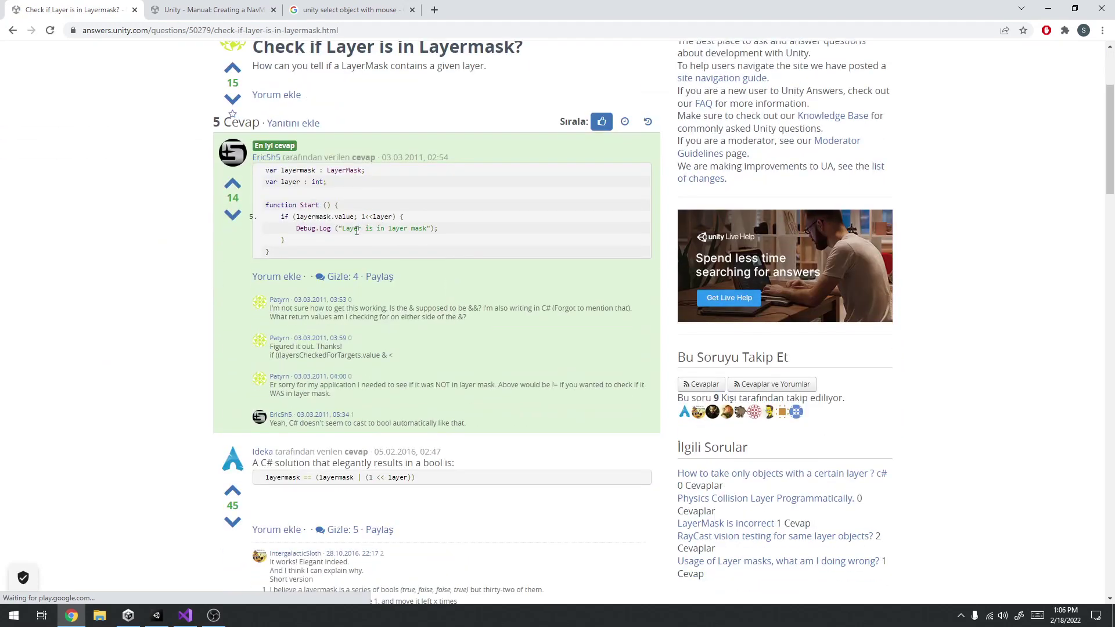
scroll(356, 231, "down", 4)
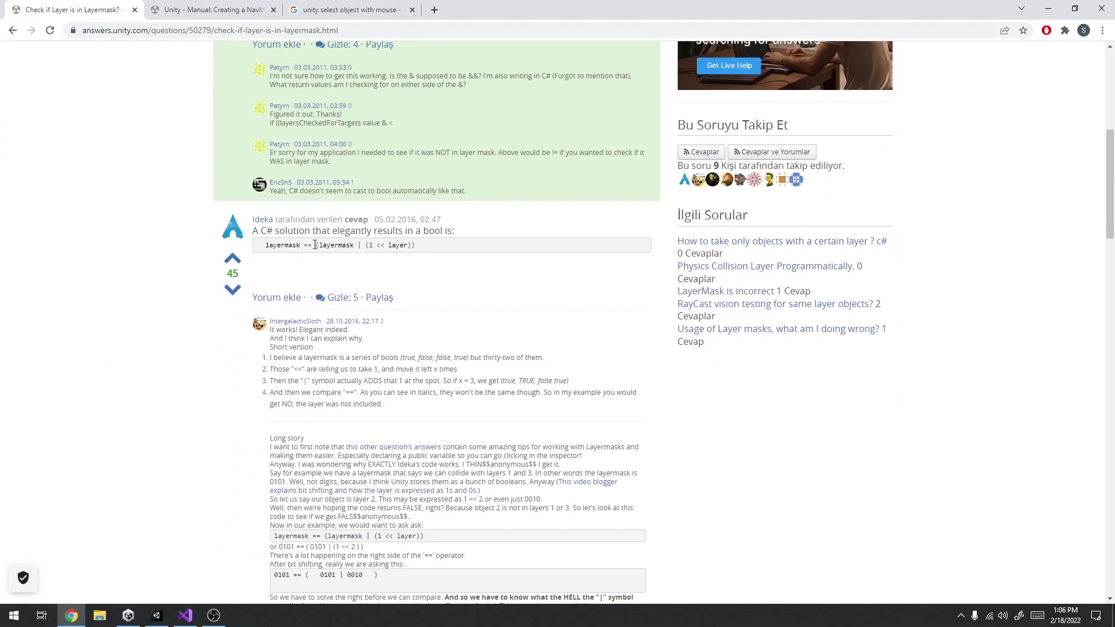
left_click_drag(325, 245, 410, 246)
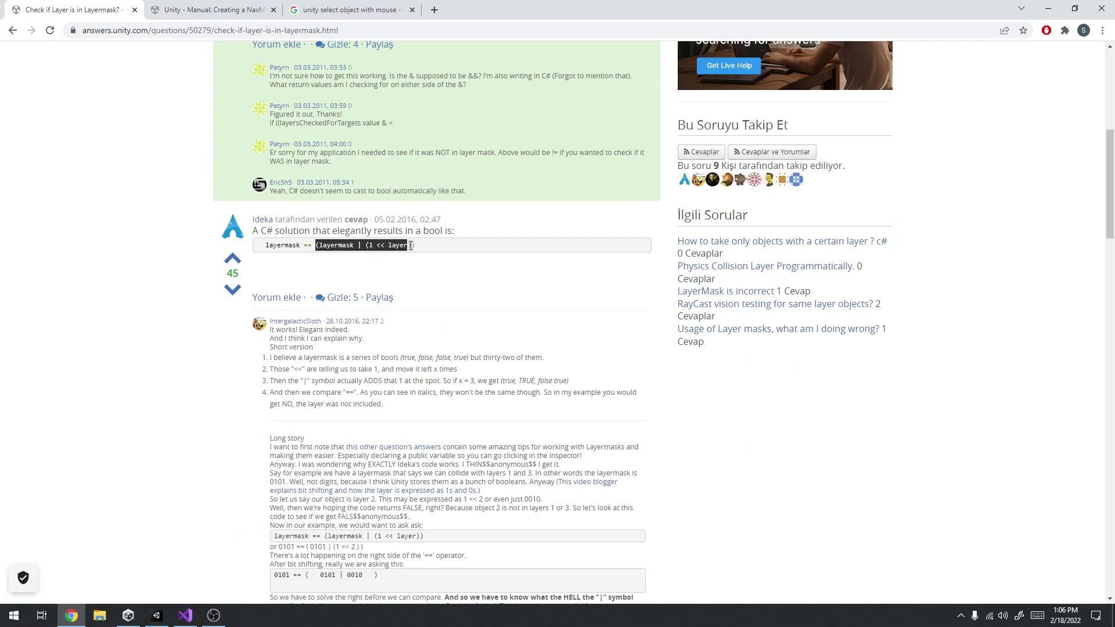
double_click(398, 245)
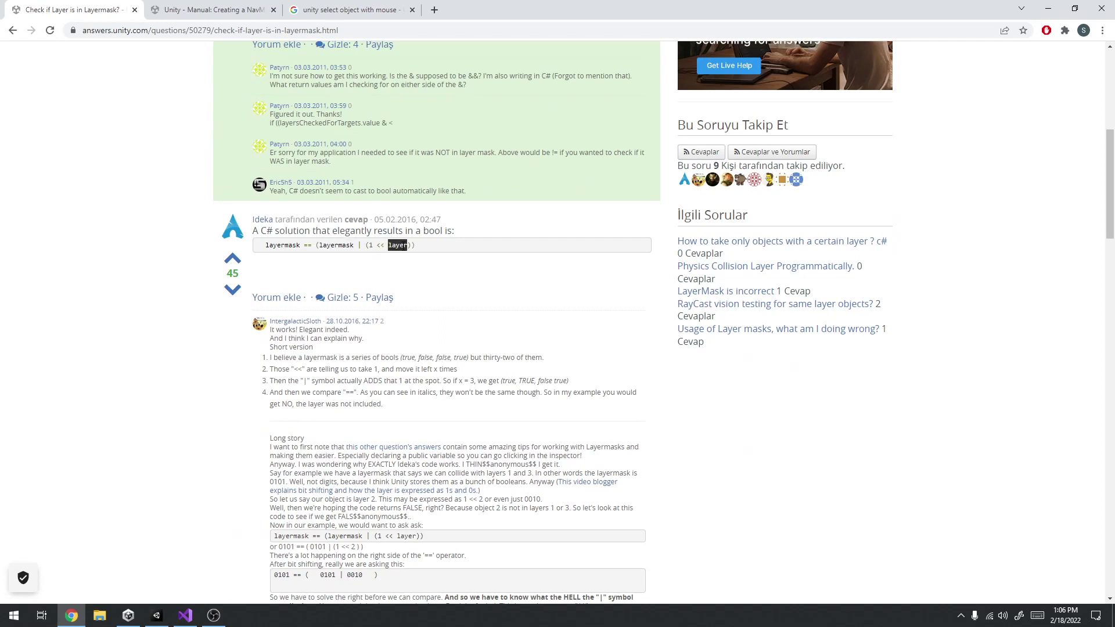
left_click_drag(368, 245, 410, 246)
left_click_drag(320, 245, 409, 247)
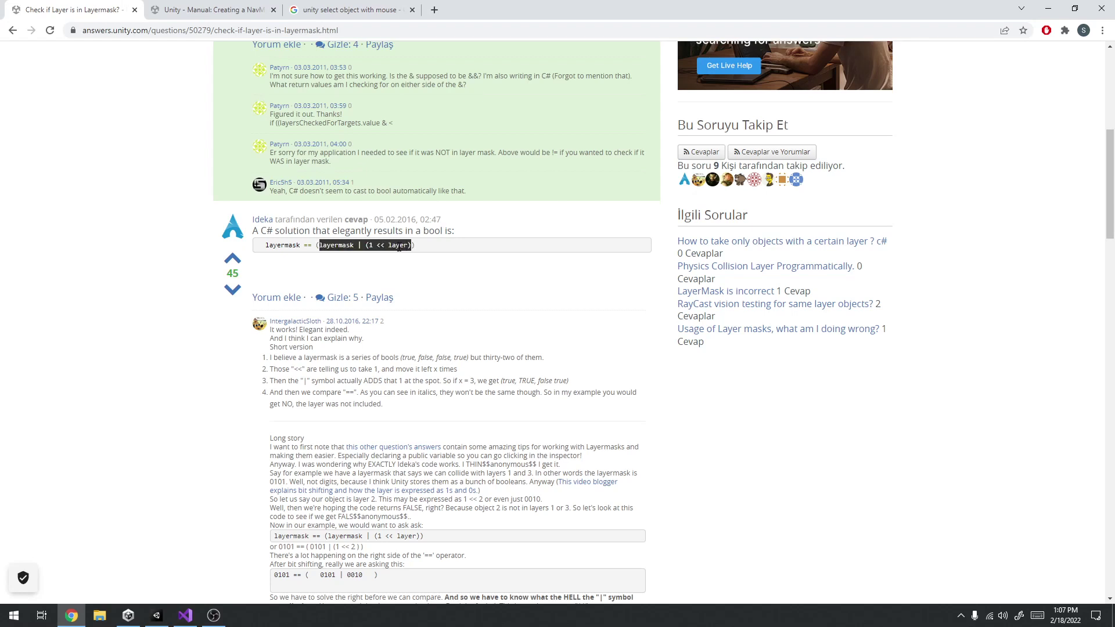
Read the rest of the thread's answers, then go back to Visual Studio.
scroll(399, 249, "down", 5)
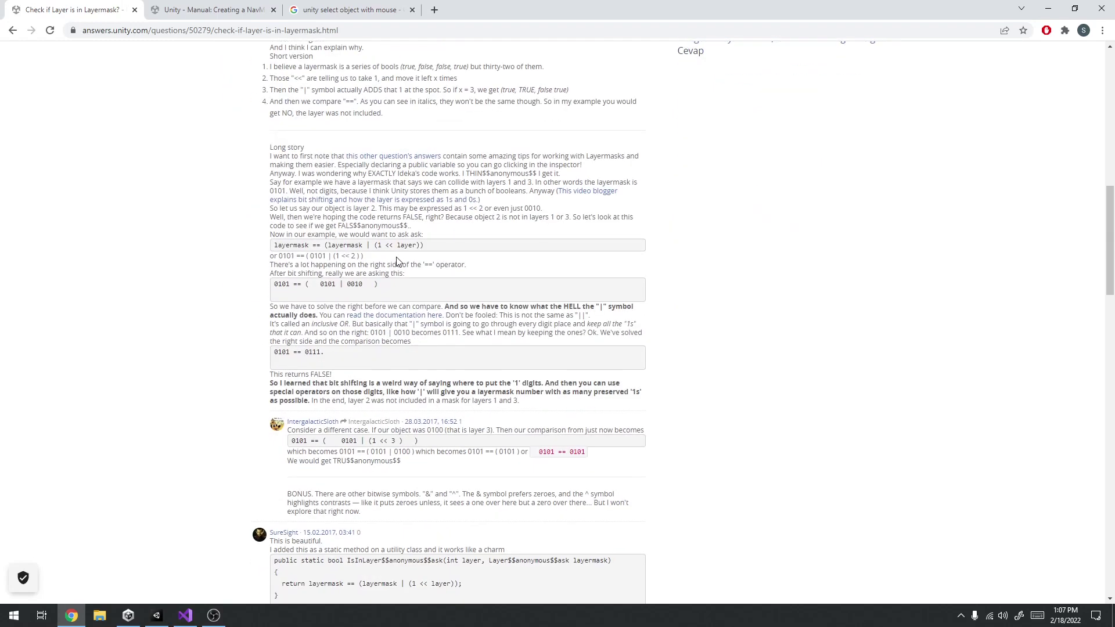
scroll(399, 261, "down", 4)
scroll(397, 259, "down", 3)
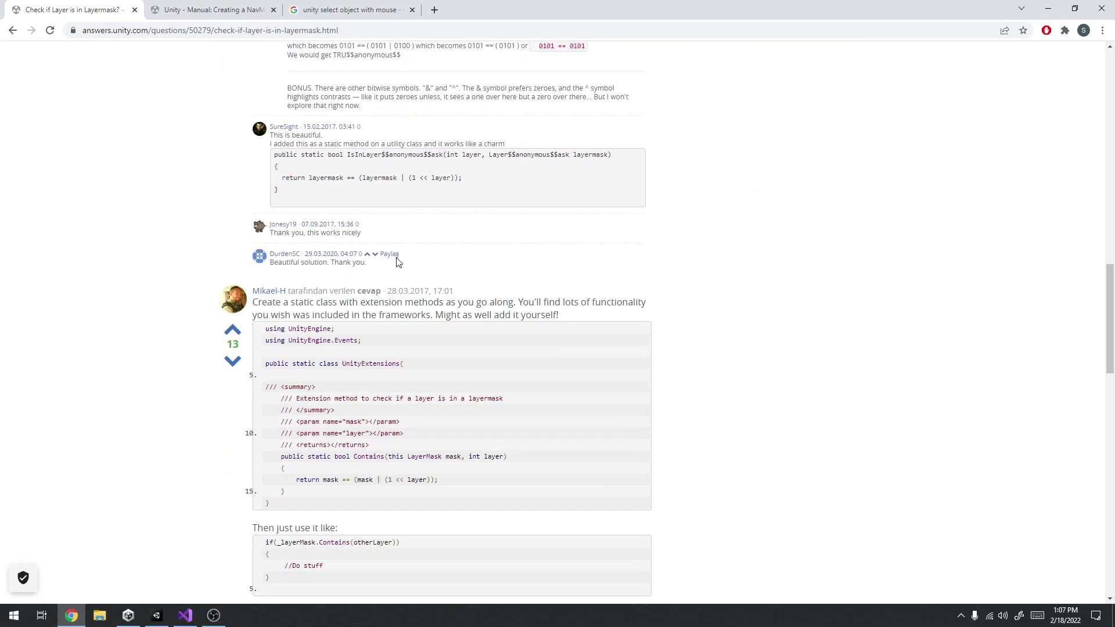
scroll(399, 263, "down", 2)
key("alt+Tab")
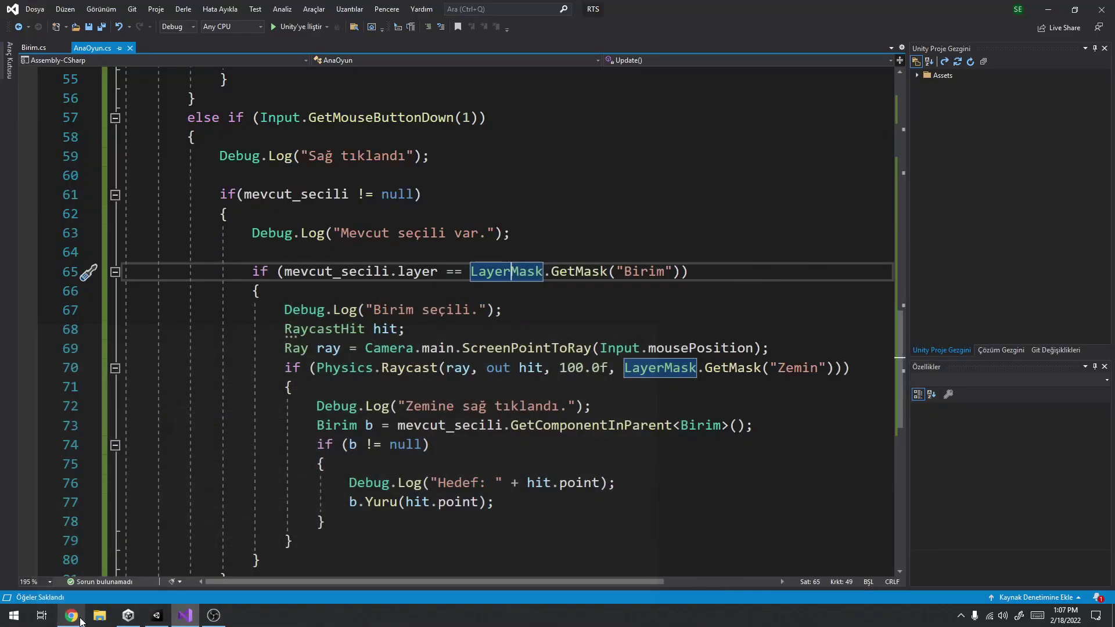
Review line 25's multi-layer GetMask call and try completions after layer on line 65, discarding them.
scroll(449, 362, "up", 5)
scroll(449, 362, "up", 3)
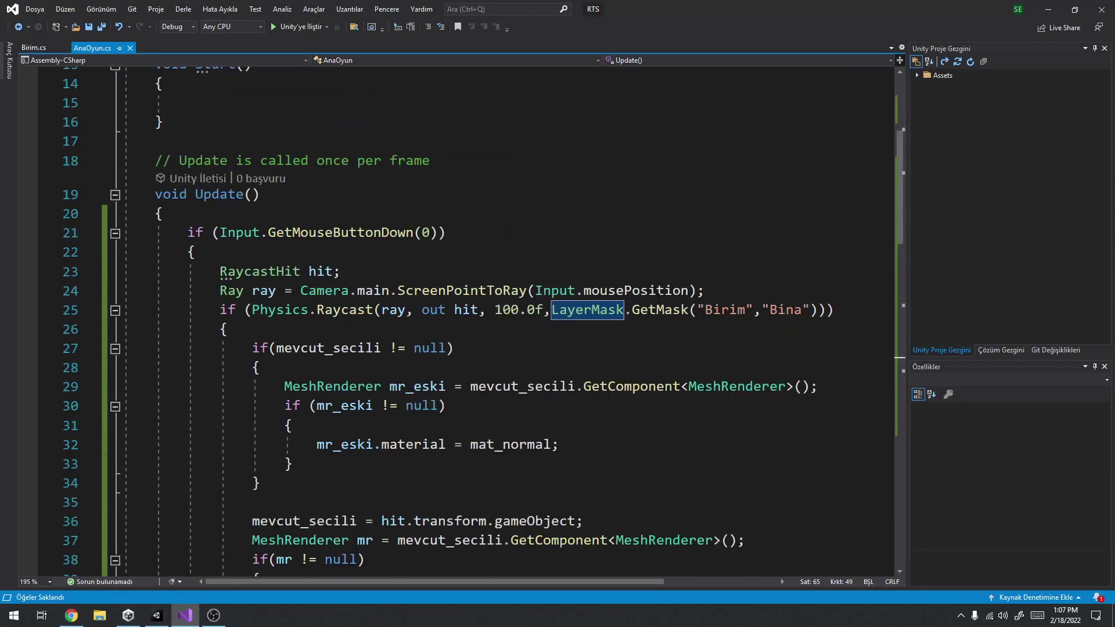
left_click(660, 310)
left_click_drag(551, 310, 819, 309)
scroll(404, 403, "down", 10)
scroll(403, 403, "down", 9)
scroll(404, 403, "up", 9)
scroll(403, 402, "down", 3)
left_click(439, 329)
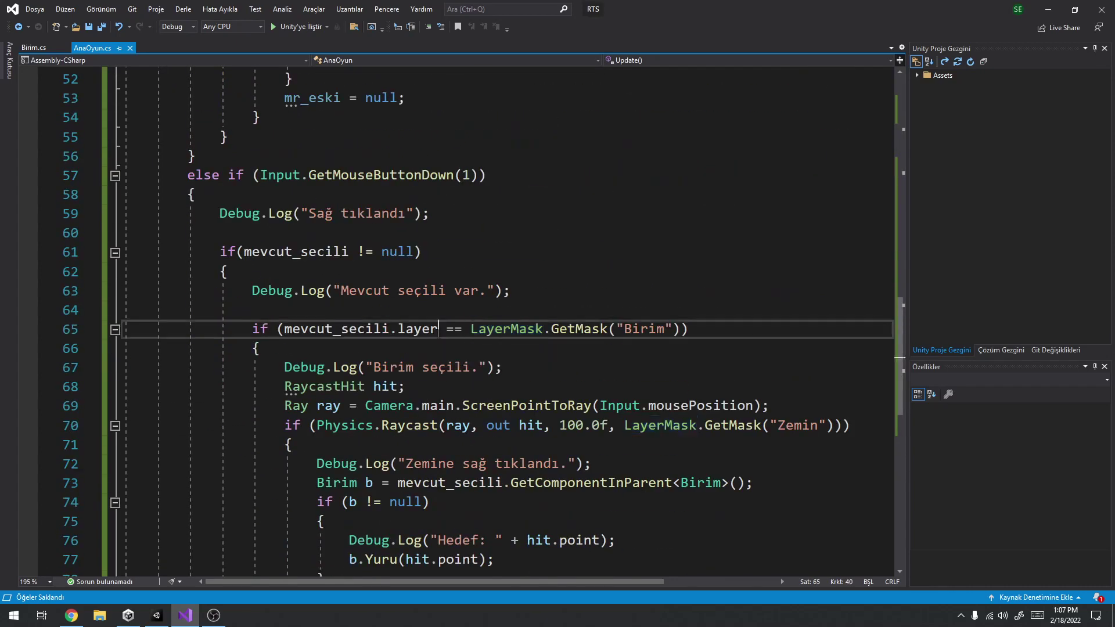
type(".cop")
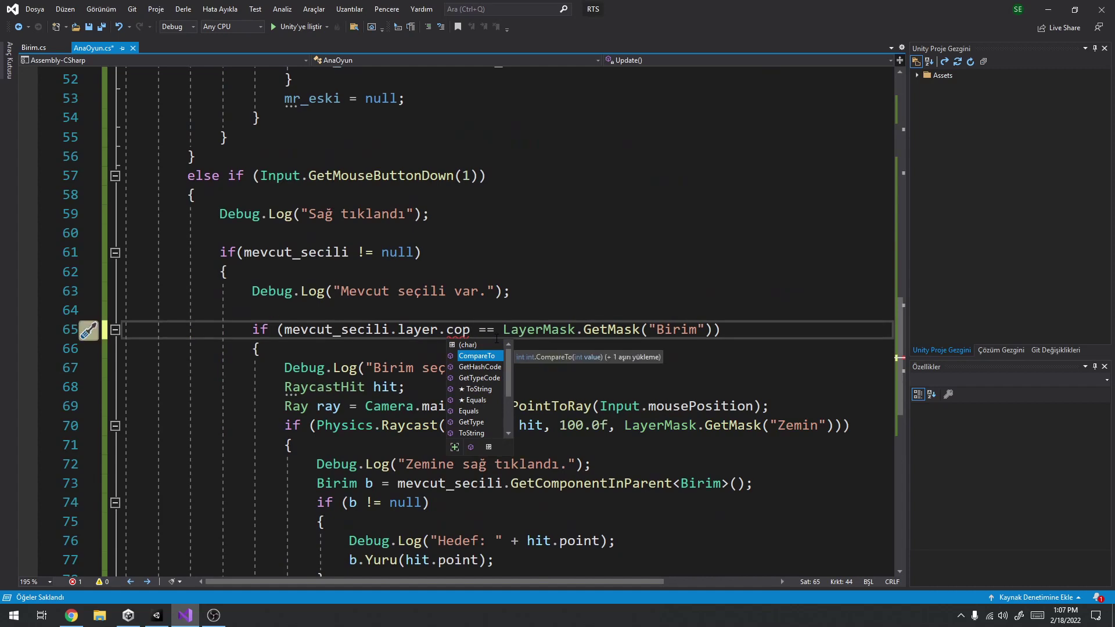
key("Down")
key("Down")
key("Down")
key("Down")
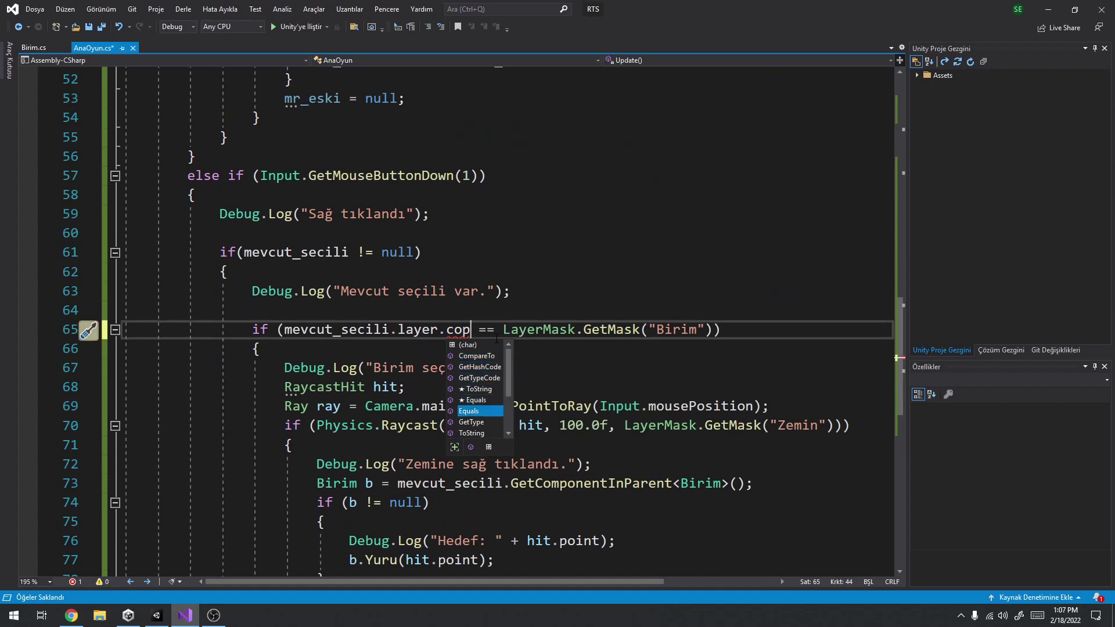
key("Down")
key("Down")
key("Down")
key("Escape")
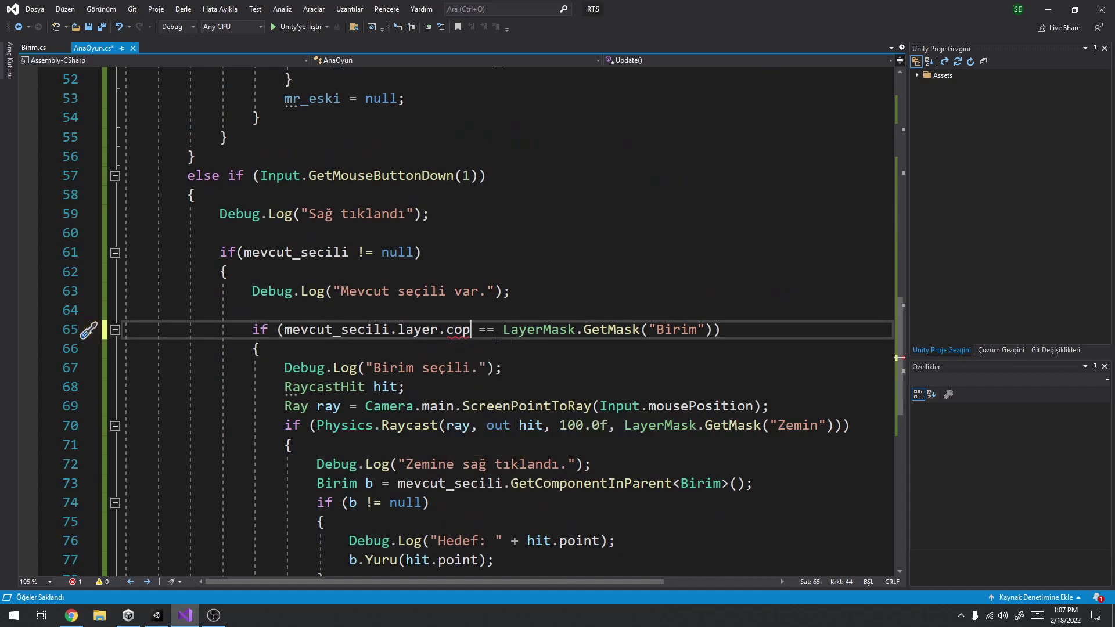
key("BackSpace")
key("BackSpace")
key("BackSpace")
key("Right")
key("Right")
key("Right")
key("Right")
Copy the layermask | (1 << layer) snippet from Unity Answers and paste it onto empty line 64.
left_click(71, 616)
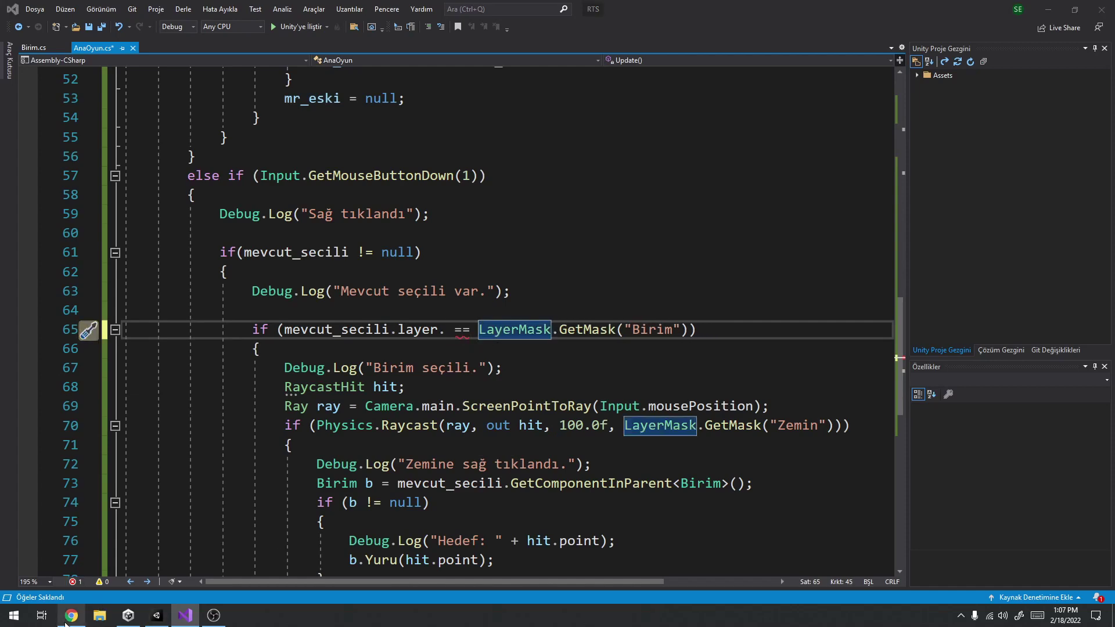
scroll(337, 281, "up", 7)
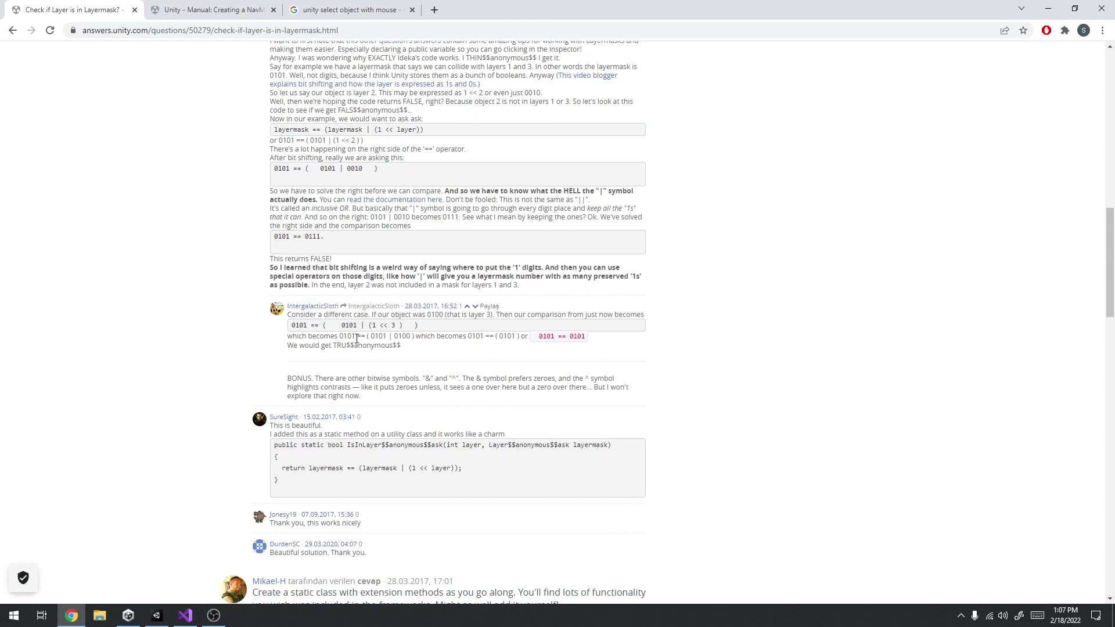
scroll(359, 341, "up", 5)
scroll(357, 338, "up", 2)
right_click(352, 247)
left_click(372, 261)
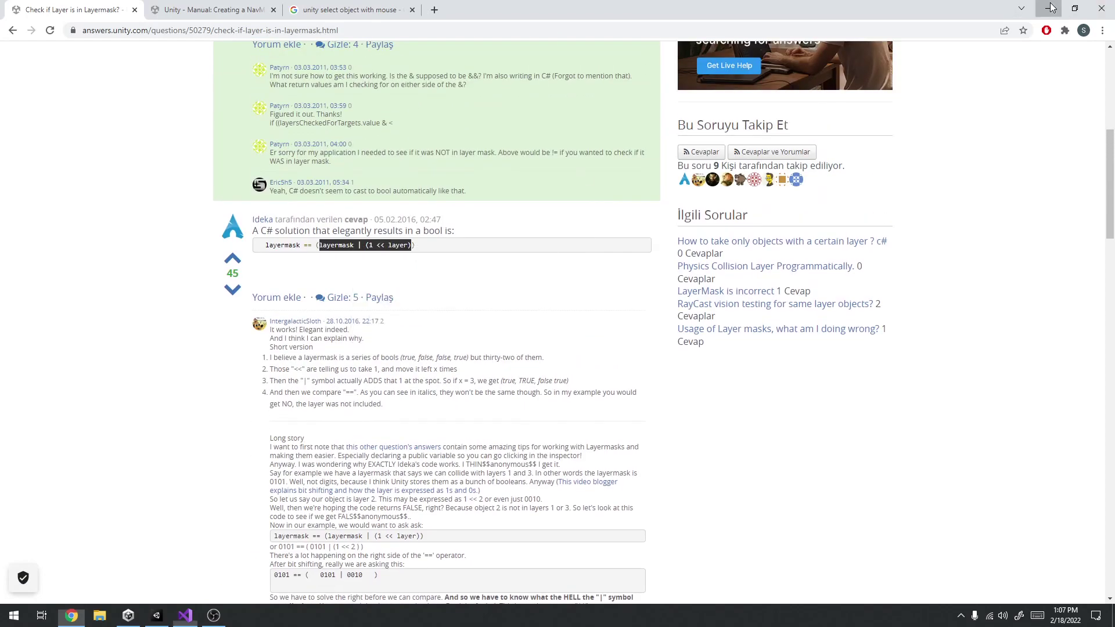
left_click(1049, 9)
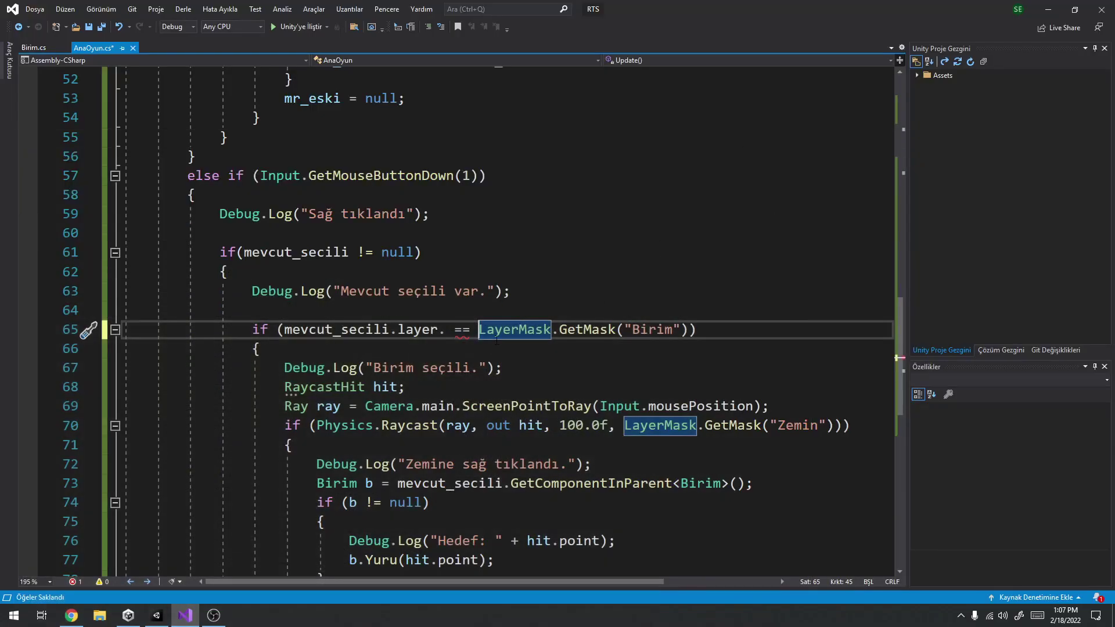
left_click(272, 312)
key("ctrl+v")
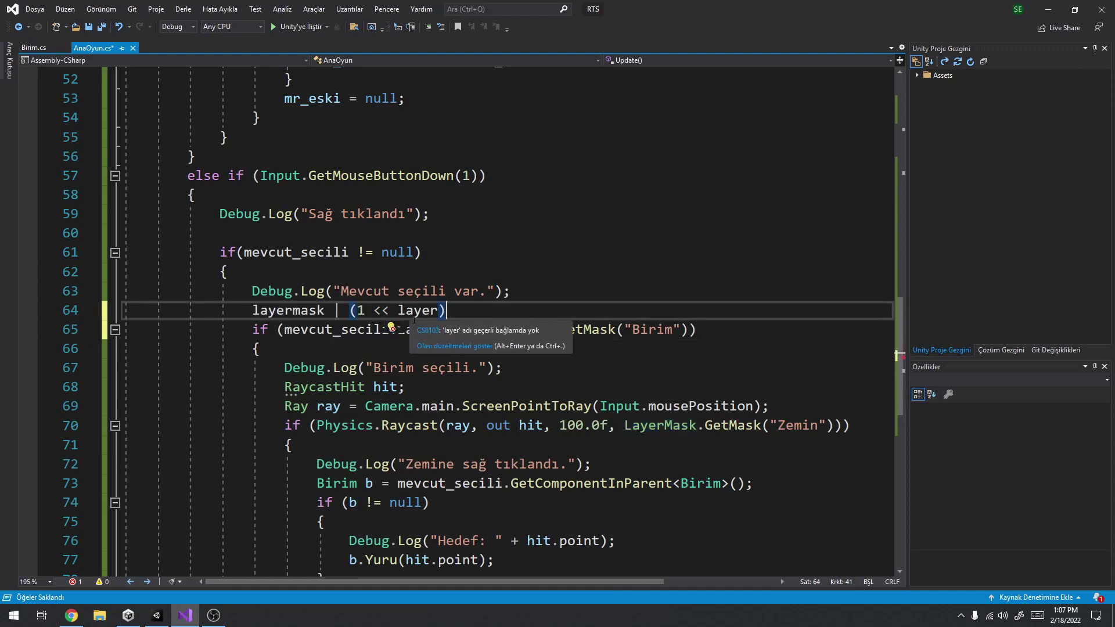
Wrap mevcut_secili.layer on line 65 as (1 << mevcut_secili.layer).
left_click_drag(356, 311, 397, 311)
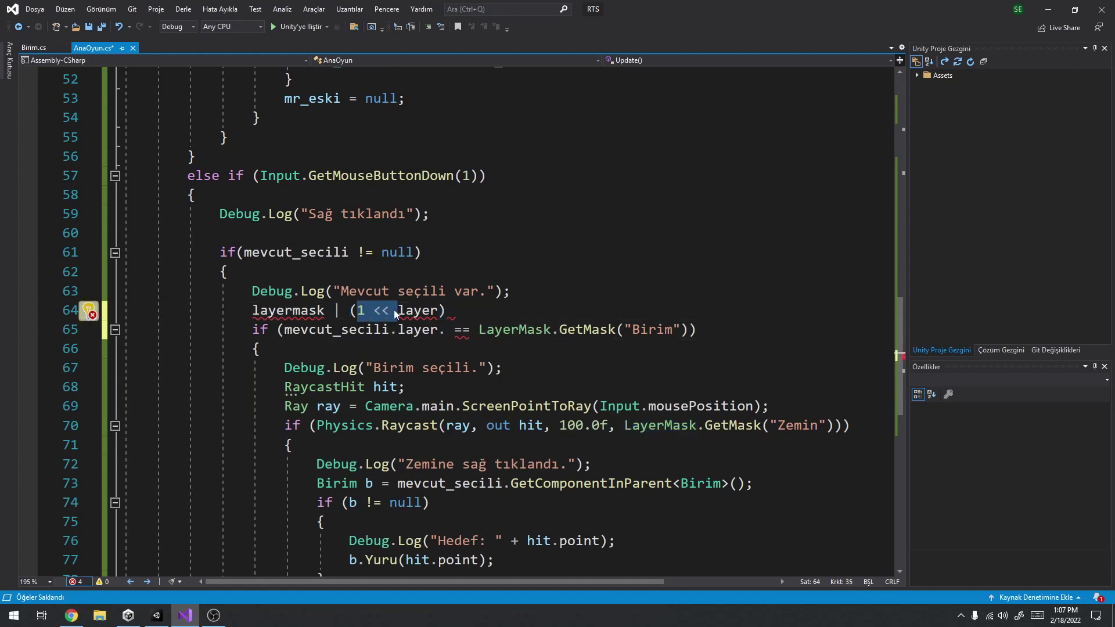
left_click(285, 331)
key("ctrl+v")
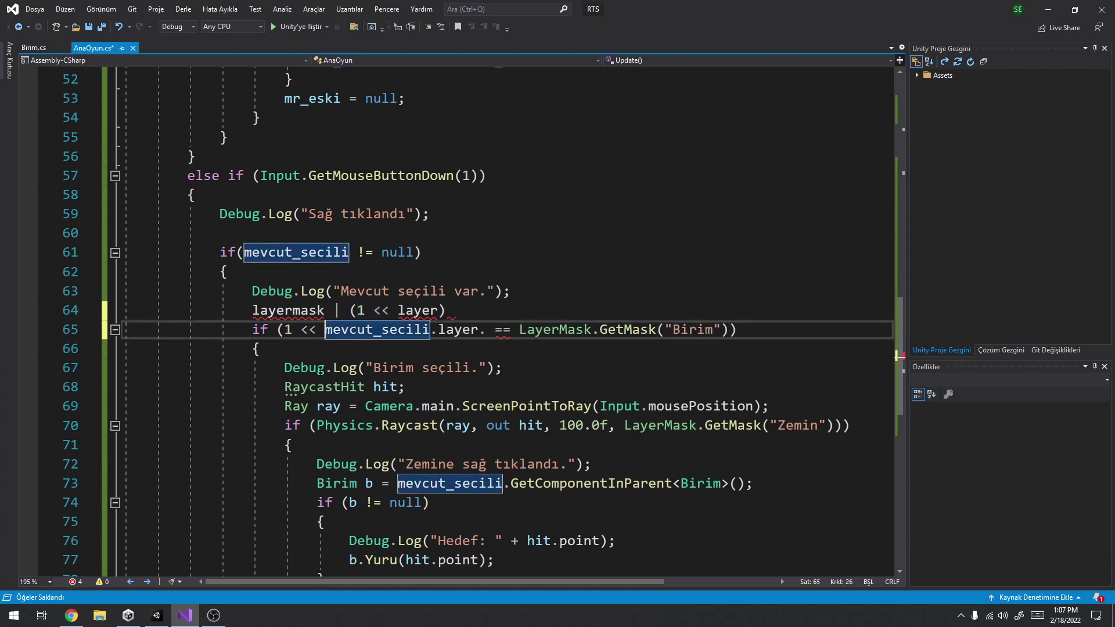
left_click(285, 329)
type("(")
key("Right")
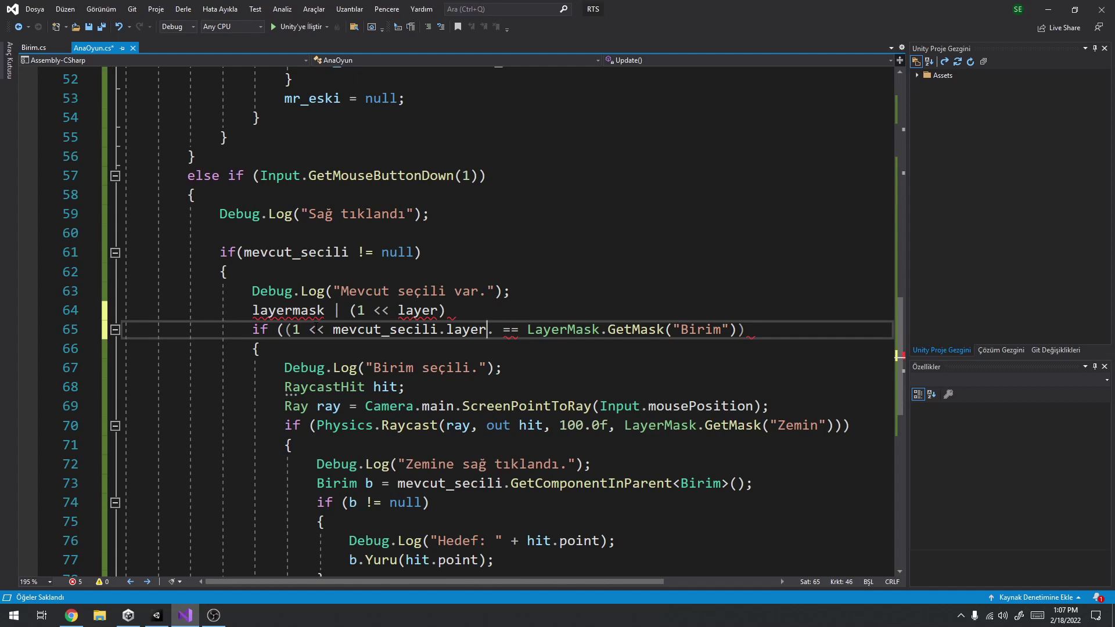
type(")")
key("ctrl+bracketright")
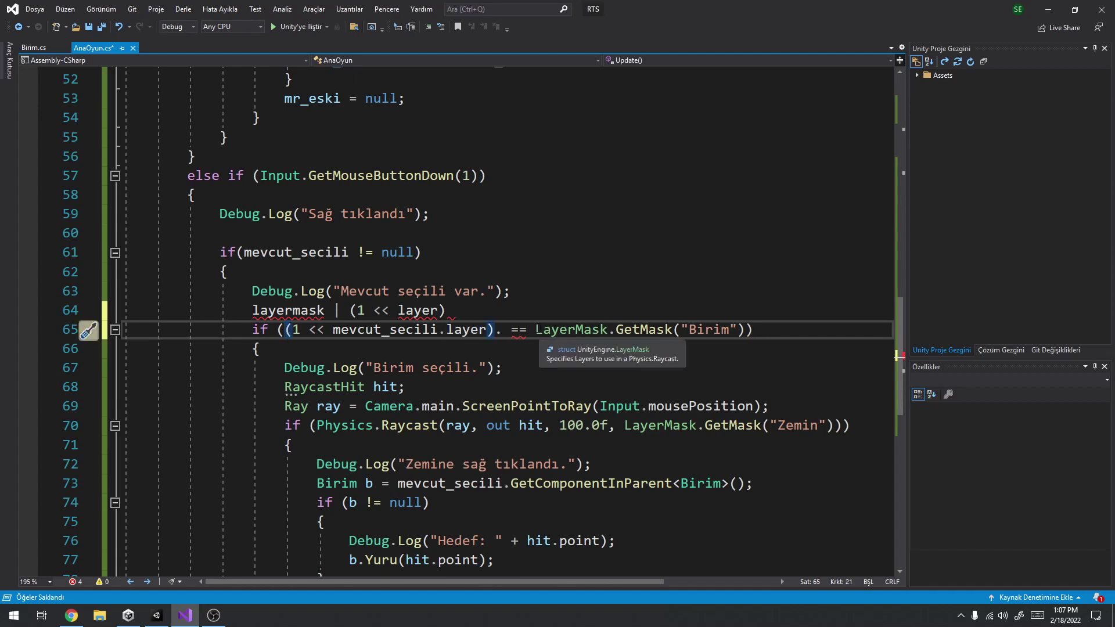
Make the condition LayerMask.GetMask("Birim") | (1 << mevcut_secili.layer), delete scratch text, and save.
left_click_drag(535, 329, 745, 329)
key("BackSpace")
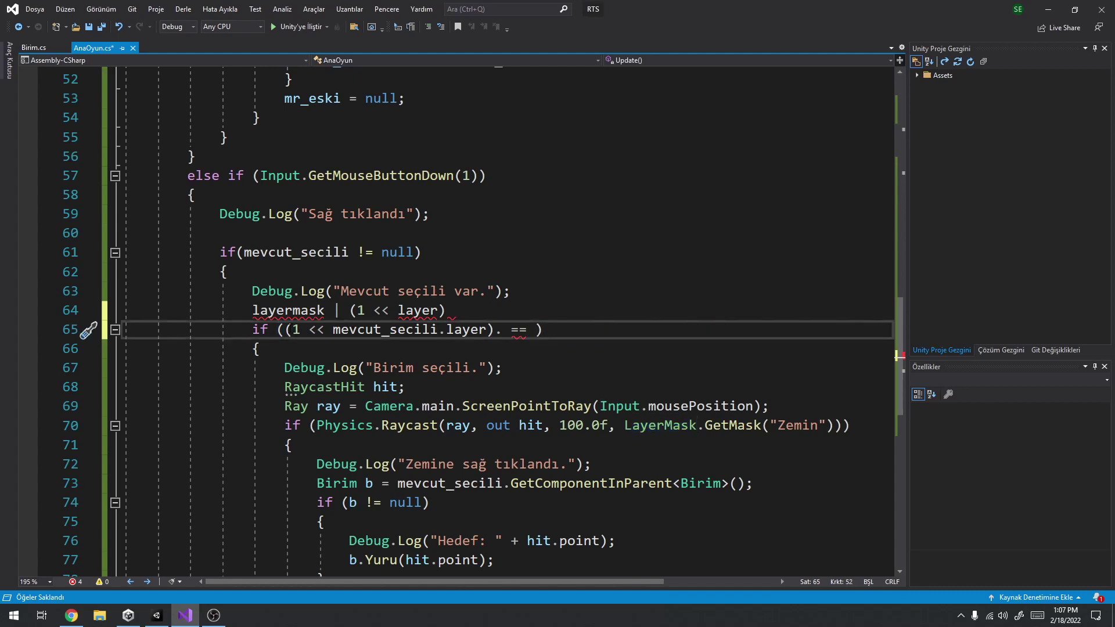
key("ctrl+v")
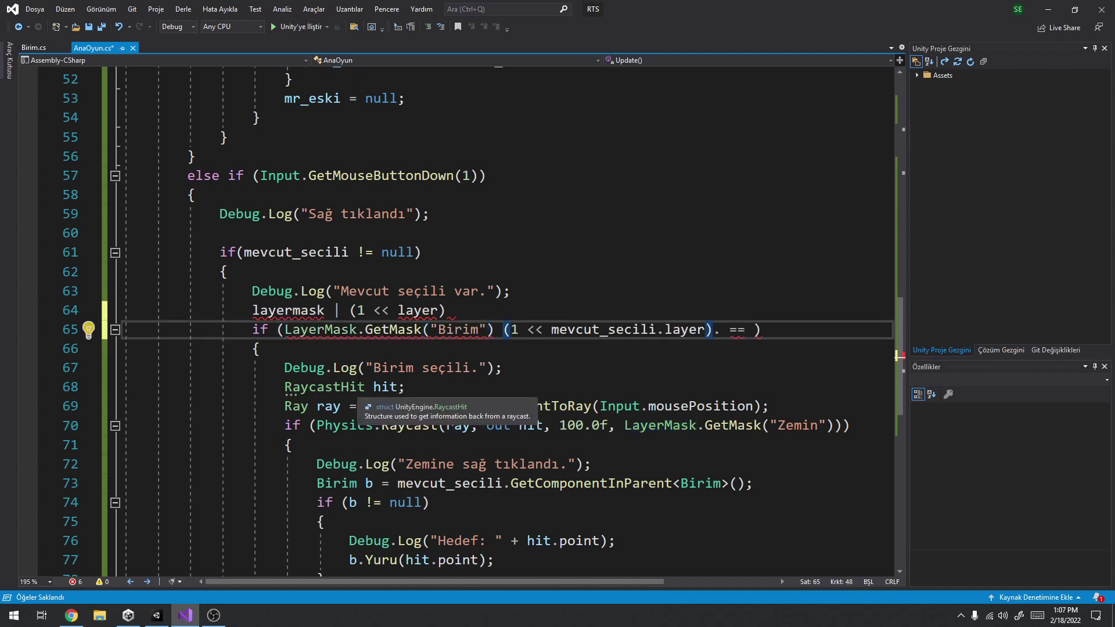
type("|")
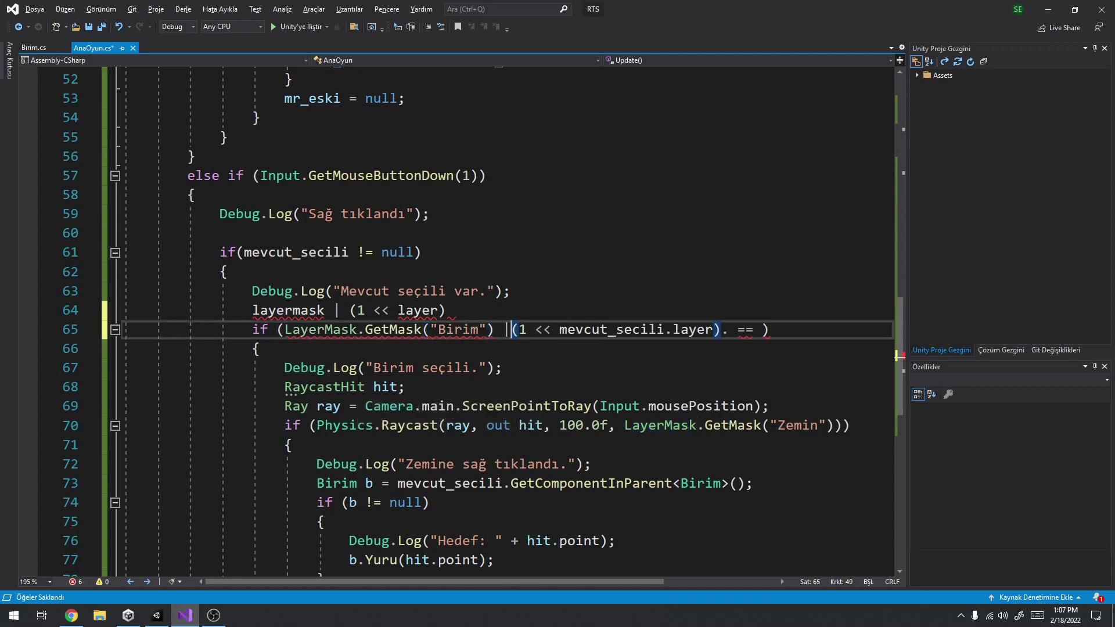
triple_click(283, 311)
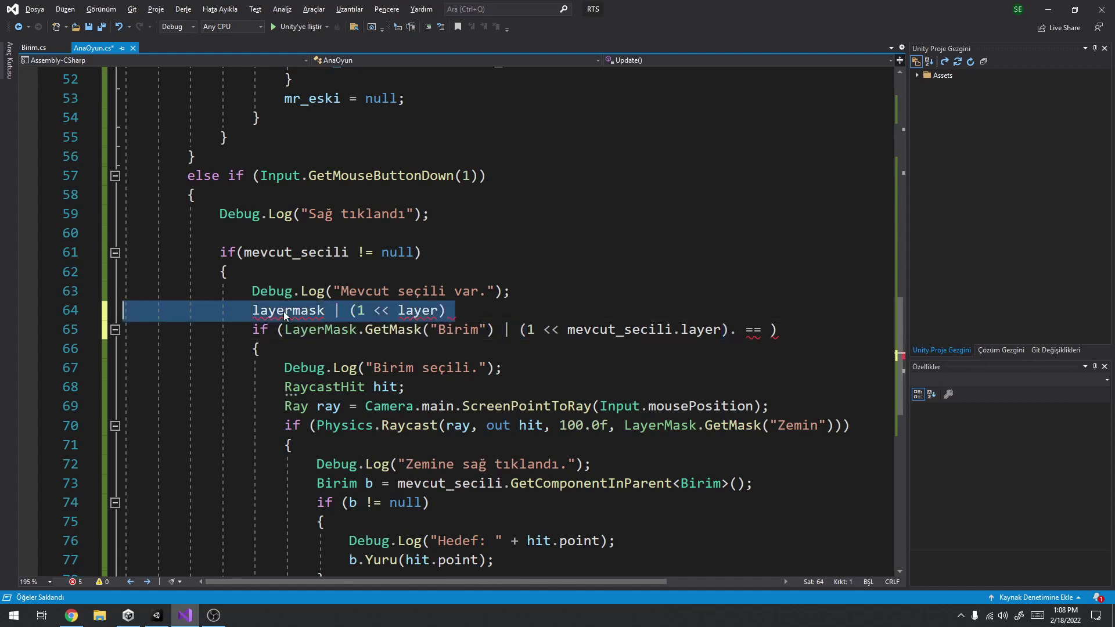
key("Delete")
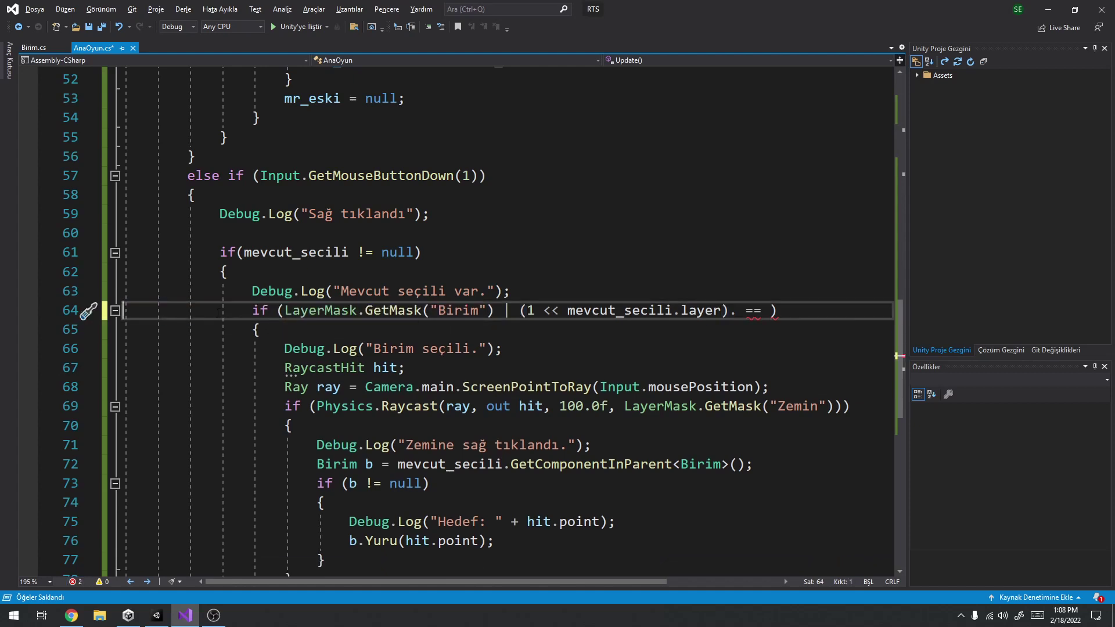
key("Home")
key("Return")
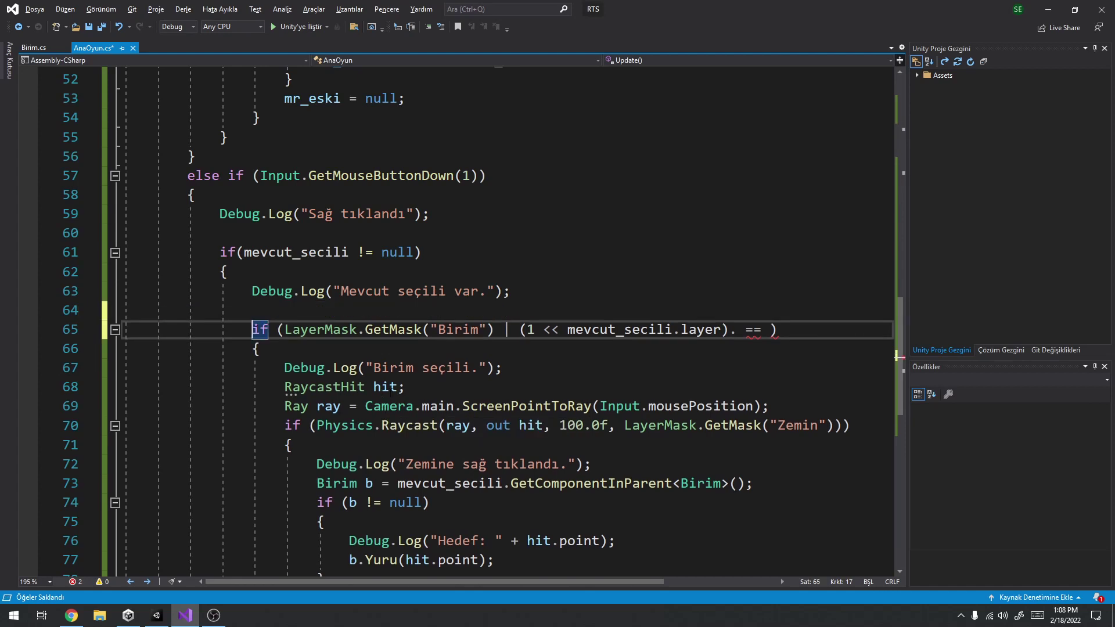
left_click_drag(730, 330, 768, 330)
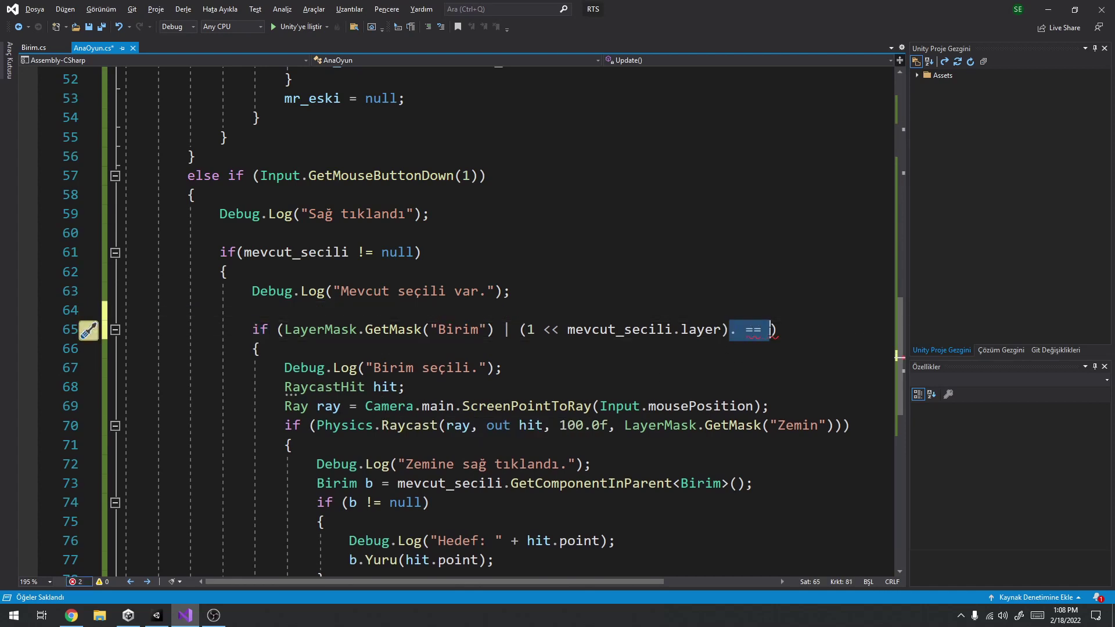
key("Delete")
key("ctrl+s")
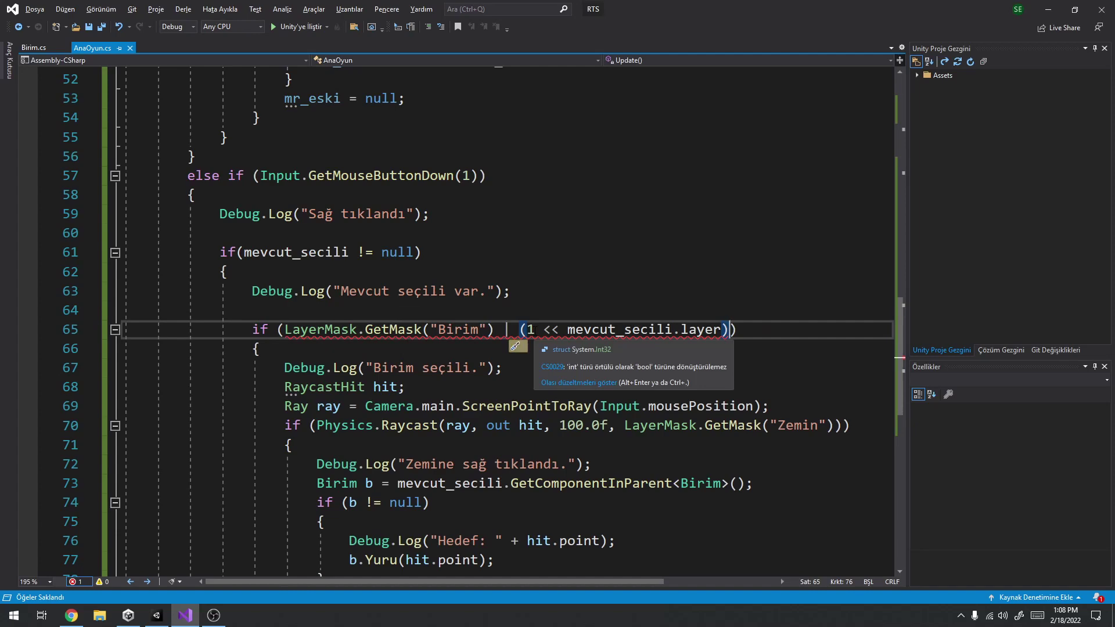
left_click(71, 615)
Read the layermask Contains extension answer, then select GetMask("Birim") on line 65 in Visual Studio.
left_click(463, 266)
scroll(447, 260, "up", 1)
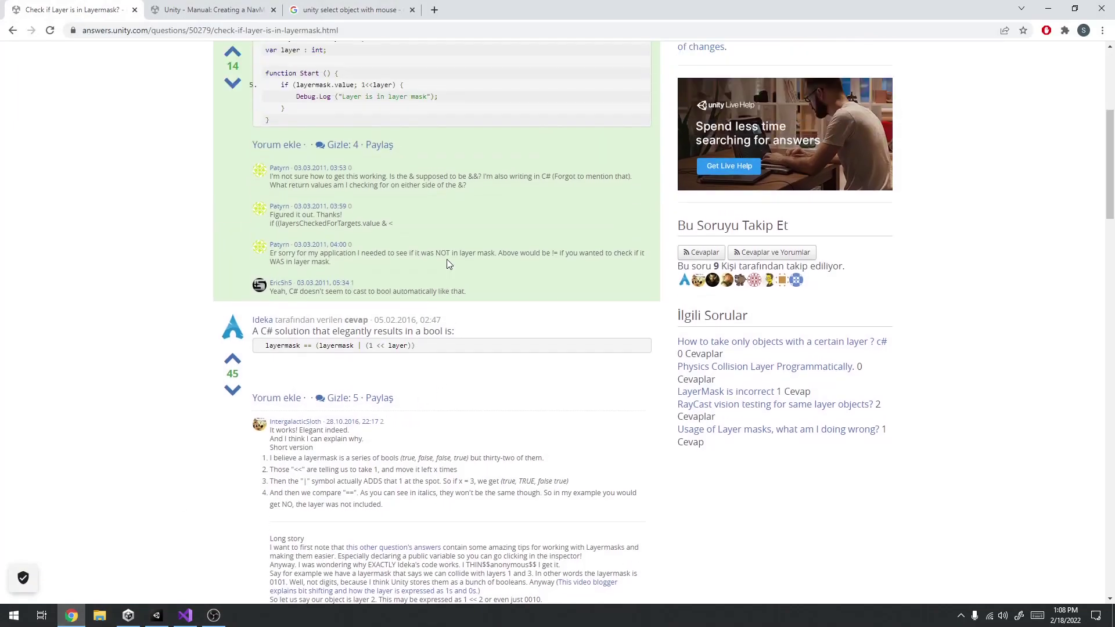
scroll(447, 259, "up", 5)
scroll(419, 337, "down", 3)
scroll(418, 337, "down", 7)
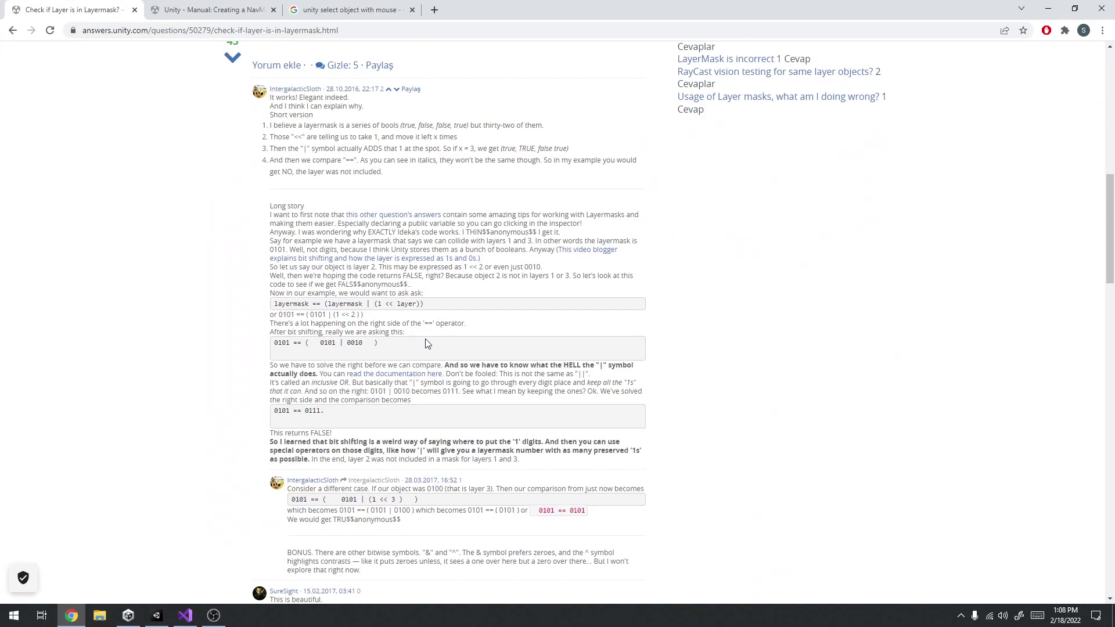
scroll(427, 345, "down", 6)
scroll(427, 346, "down", 2)
scroll(428, 349, "down", 4)
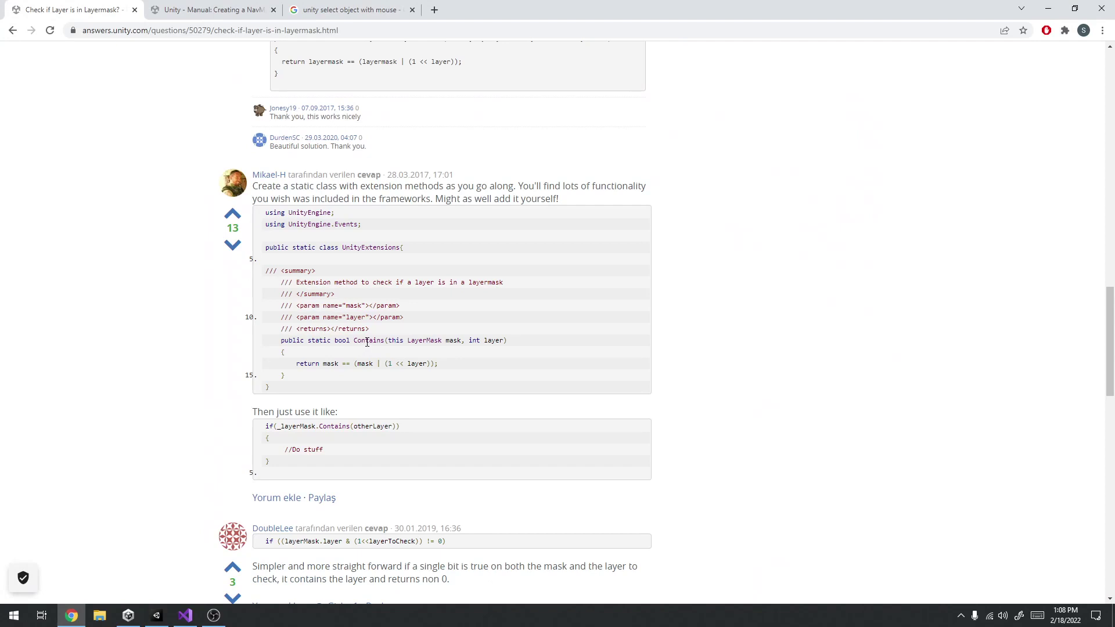
double_click(361, 365)
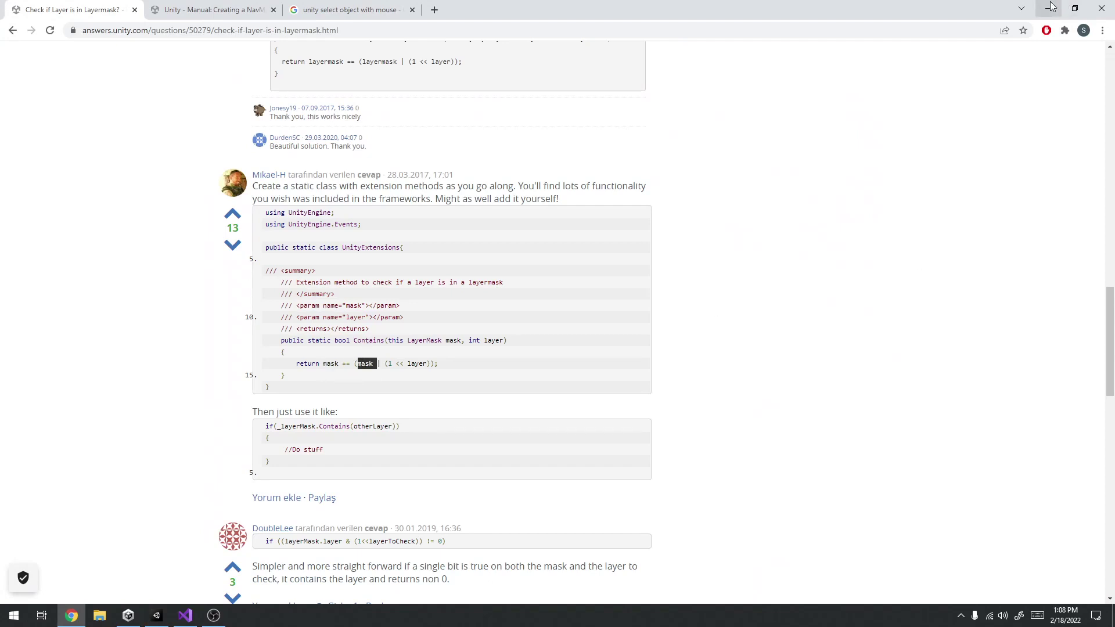
left_click(1051, 7)
left_click_drag(285, 330, 494, 330)
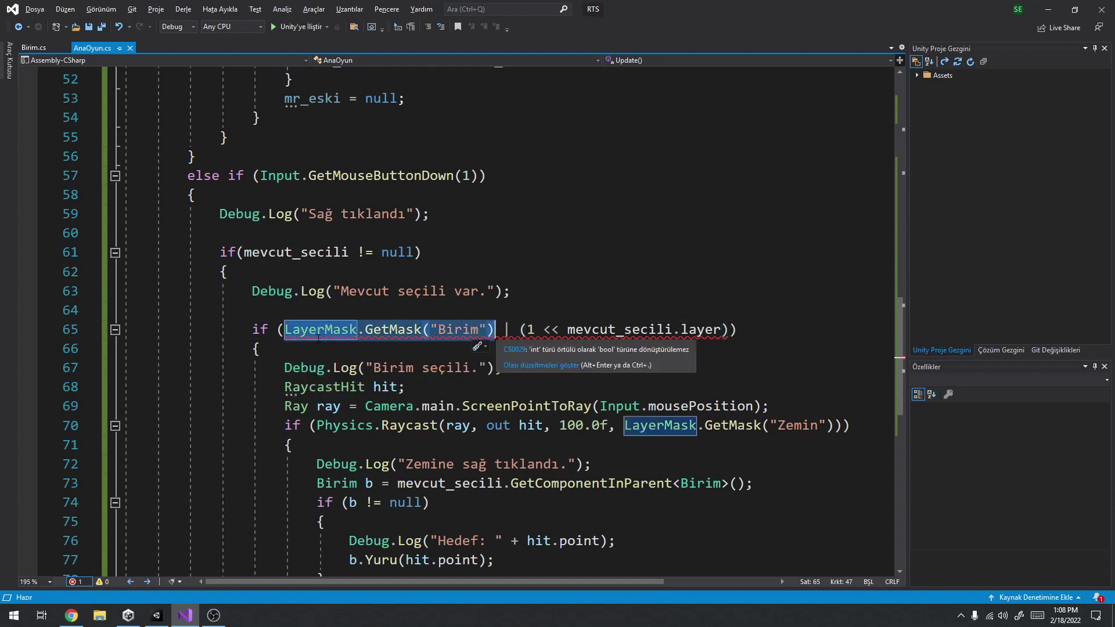
Declare LayerMask lm = LayerMask.GetMask("Birim"); above the if statement and save.
left_click(494, 330)
left_click(276, 310)
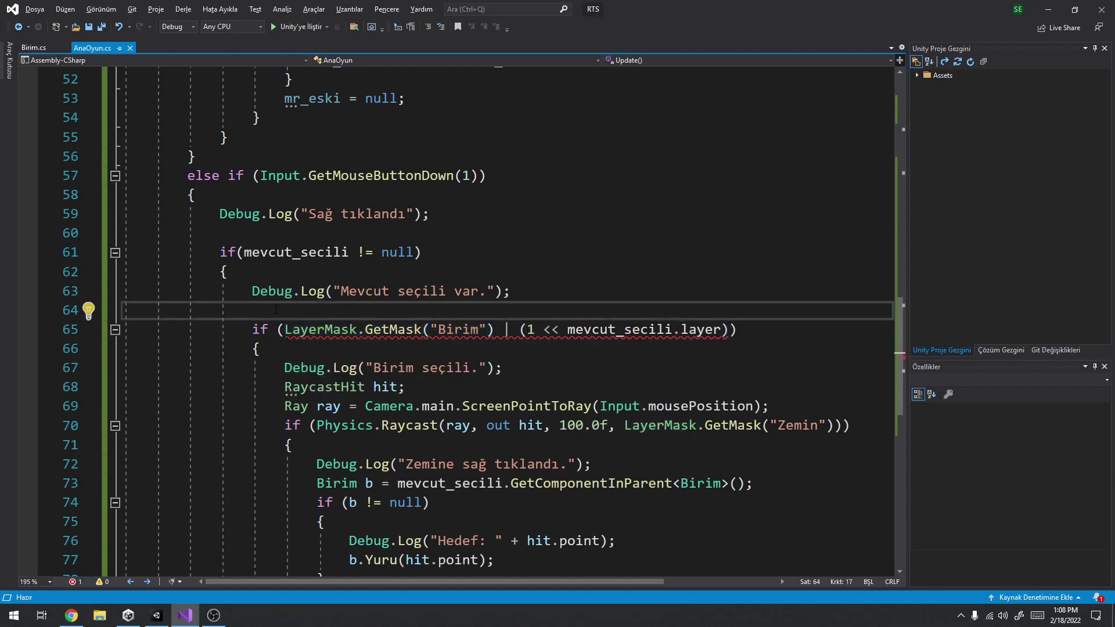
key("Return")
key("Return")
type("Lay")
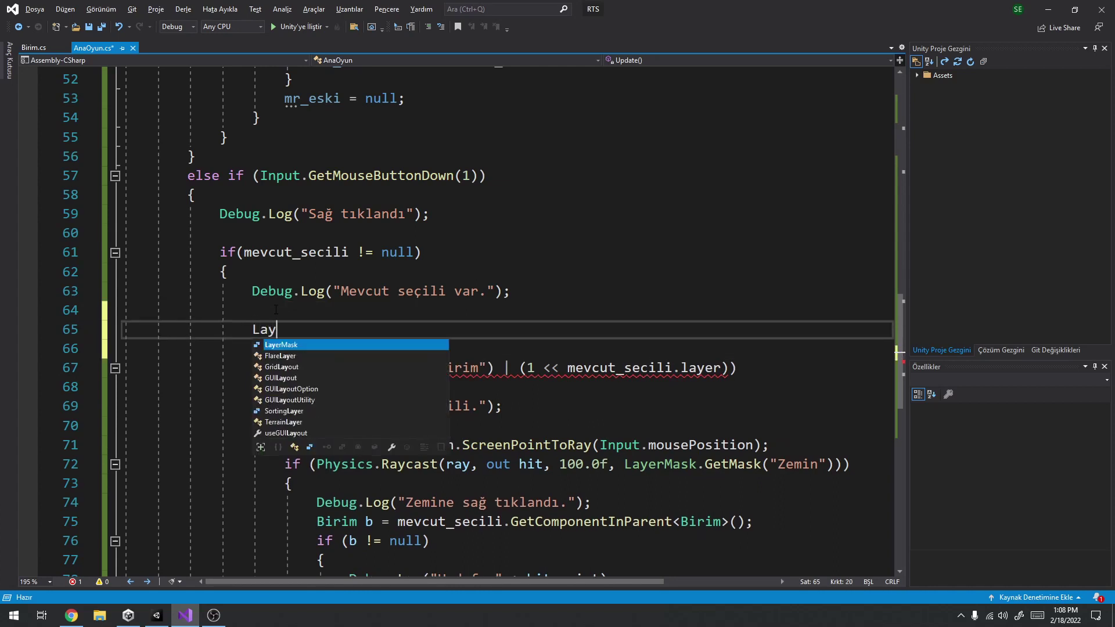
key("Tab")
type("lm = LayerMask.GetMask(\"Birim\");")
key("ctrl+s")
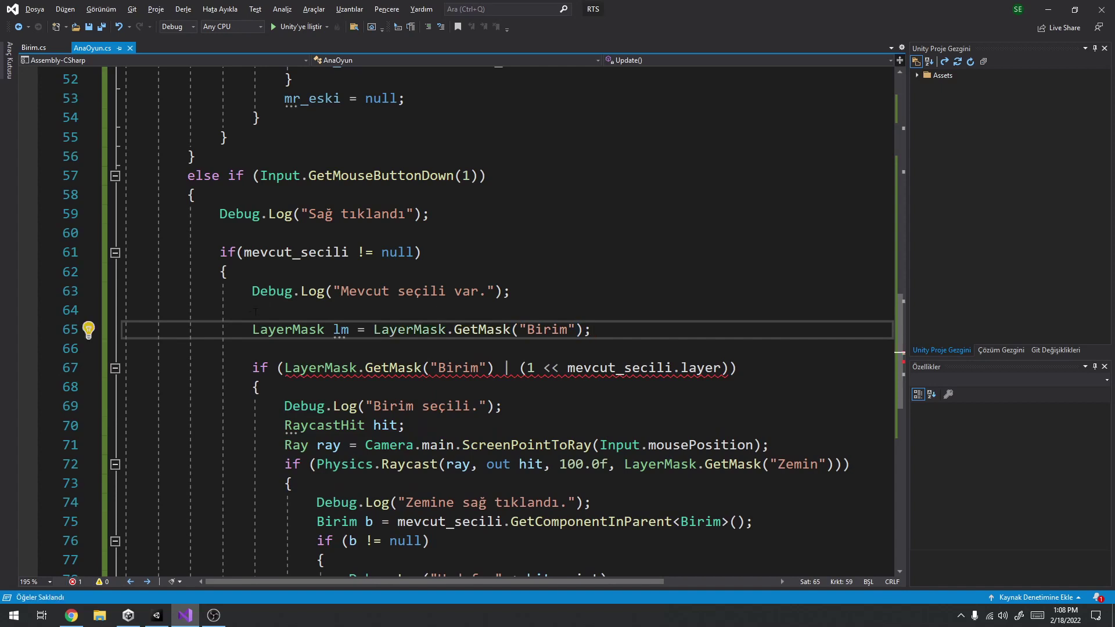
Rewrite the line 67 condition as lm == (lm | (1 << mevcut_secili.layer)).
double_click(341, 329)
key("ctrl+c")
left_click(285, 368)
key("ctrl+v")
type("==")
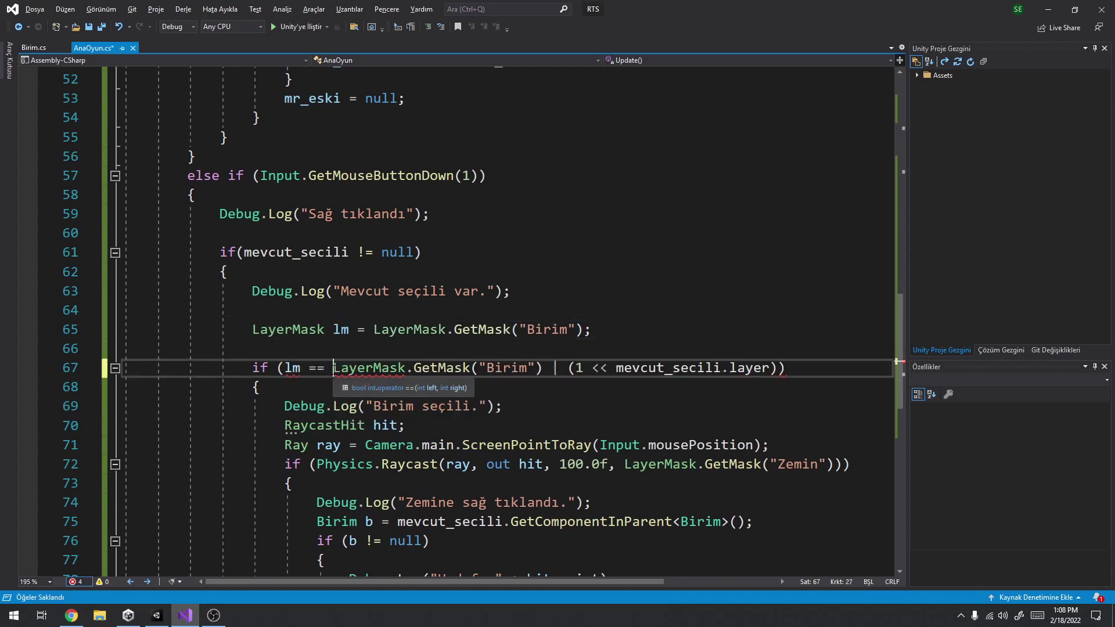
key("shift+Right")
key("shift+Right")
key("shift+Right")
key("shift+Right")
key("shift+Right")
key("shift+Right")
key("shift+Right")
key("shift+Right")
key("shift+Right")
key("shift+Left")
key("shift+Left")
key("ctrl+v")
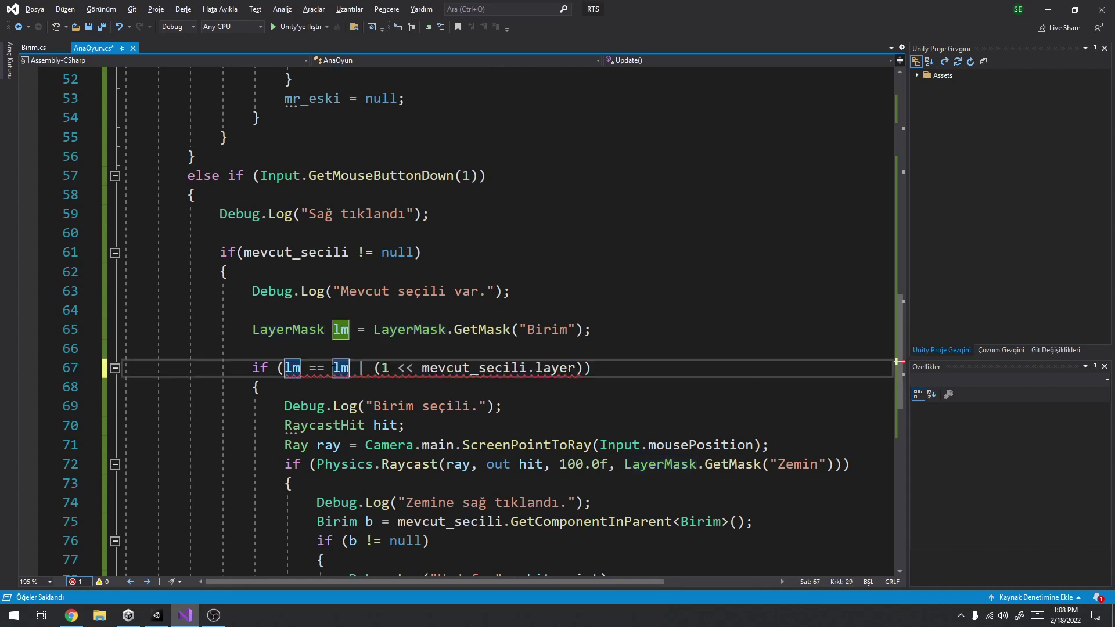
key("Left")
key("Left")
type("(")
key("End")
type(")")
key("Left")
Check the bracketed mask expression, save AnaOyun.cs, and bring the Unity editor forward.
left_click(333, 367)
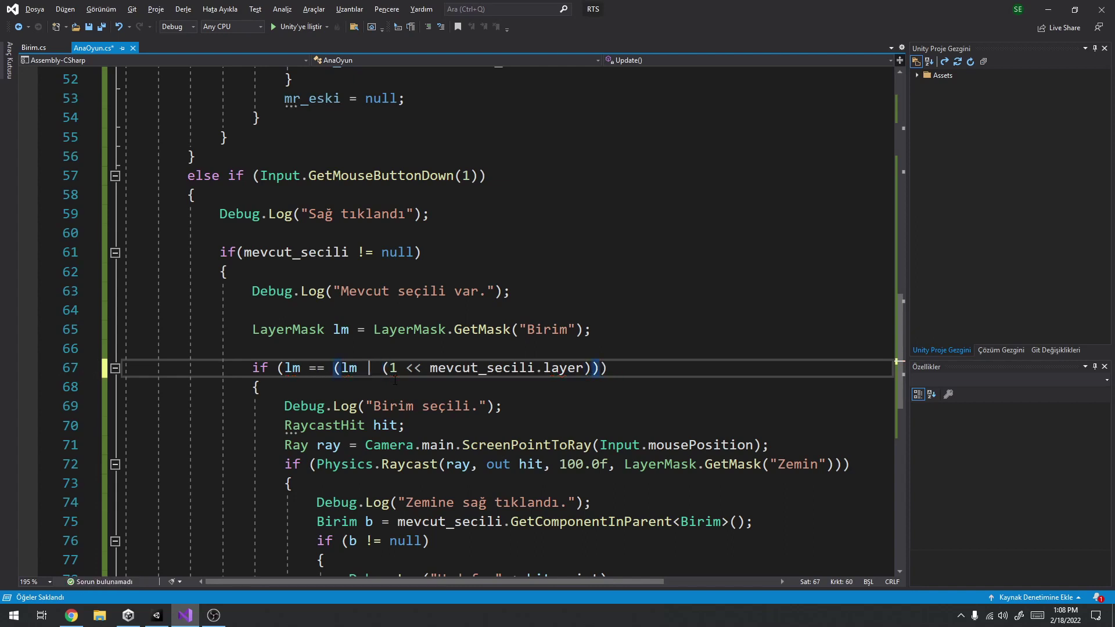
key("shift+Up")
left_click(573, 368)
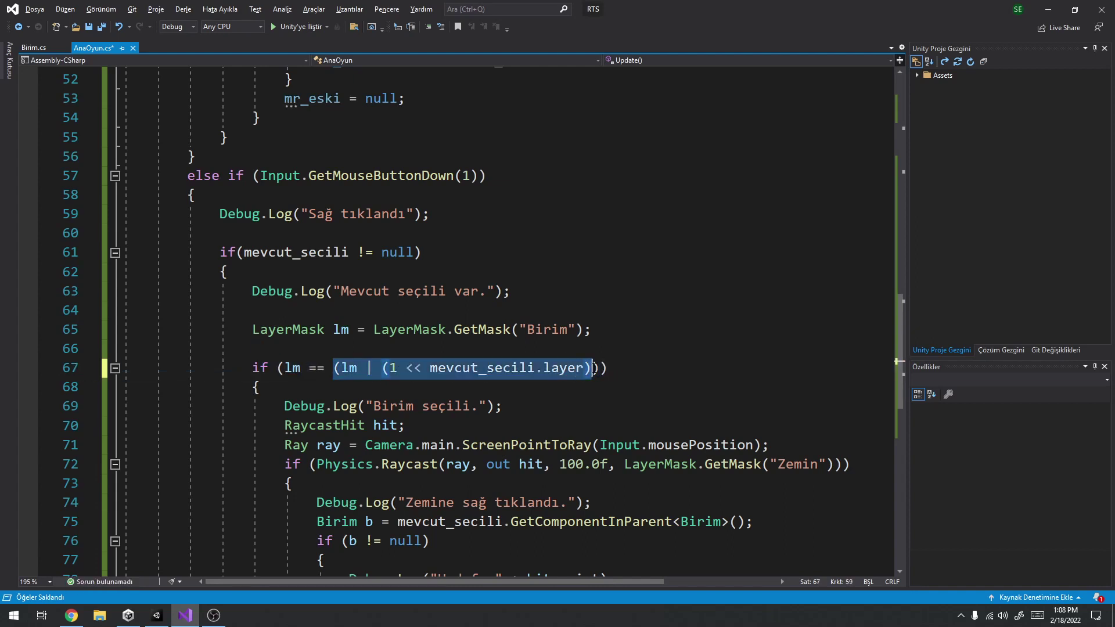
key("ctrl+s")
left_click(535, 368)
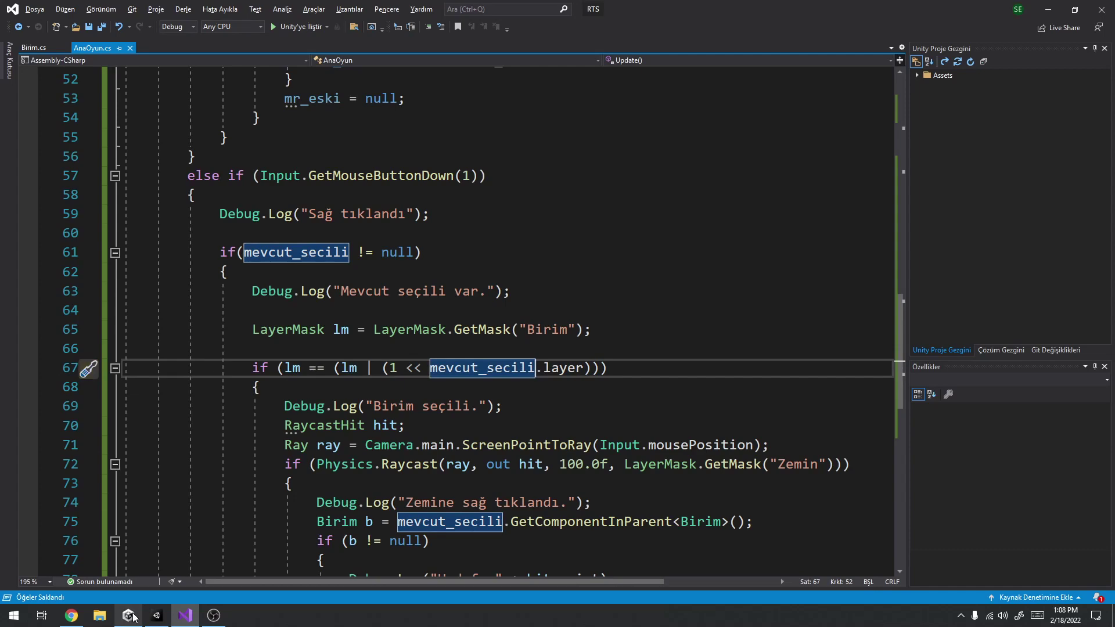
left_click(129, 615)
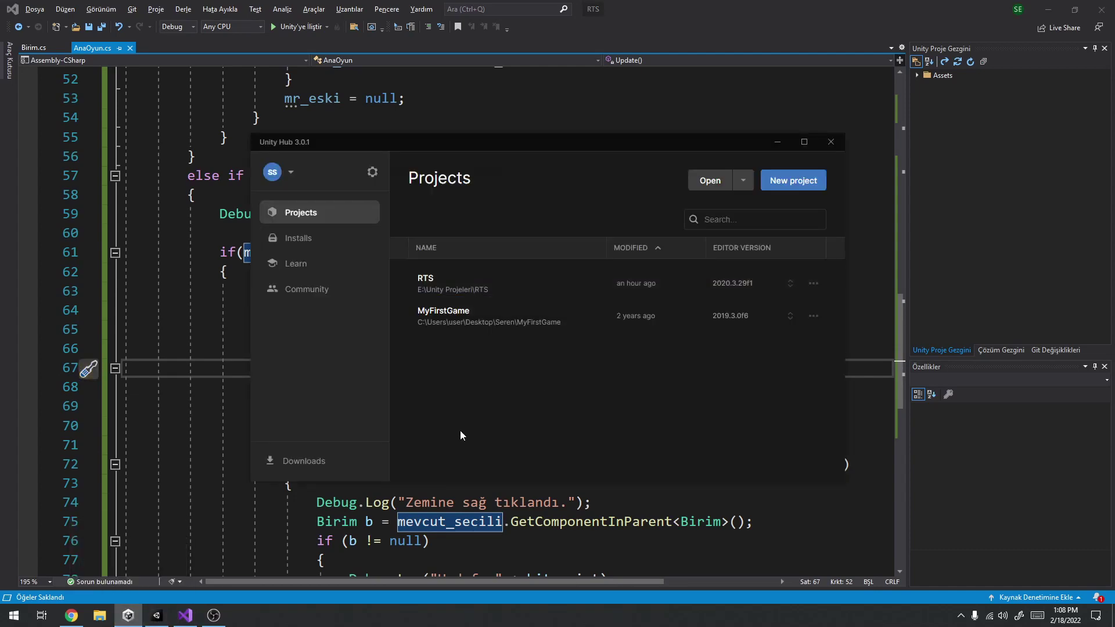
left_click(156, 616)
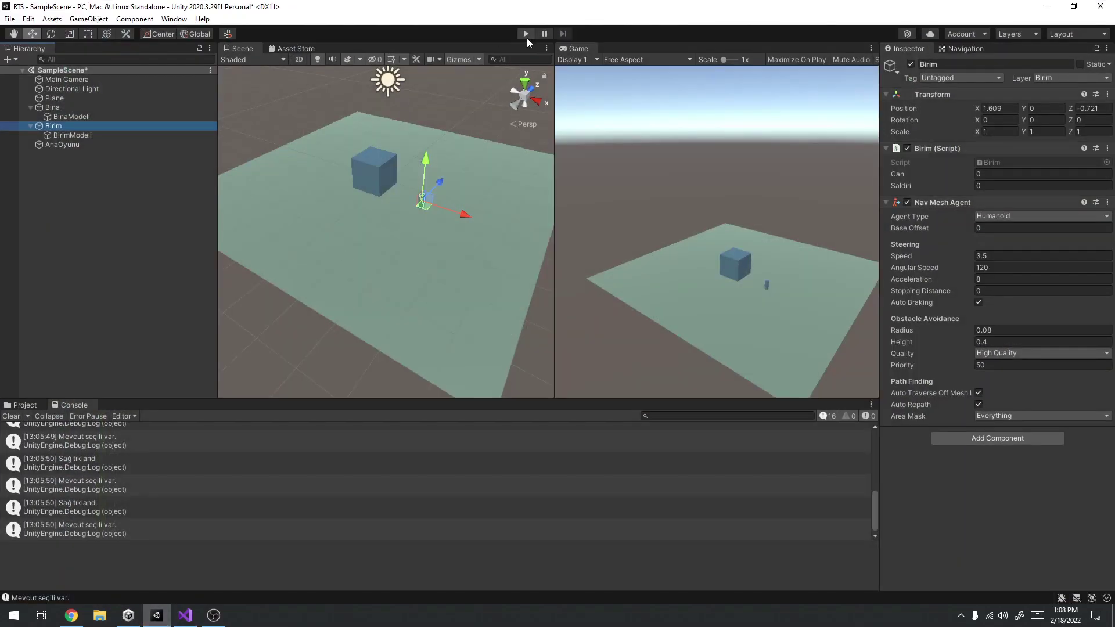
In play mode, select the Birim unit and right-click four ground points to walk it there.
left_click(527, 35)
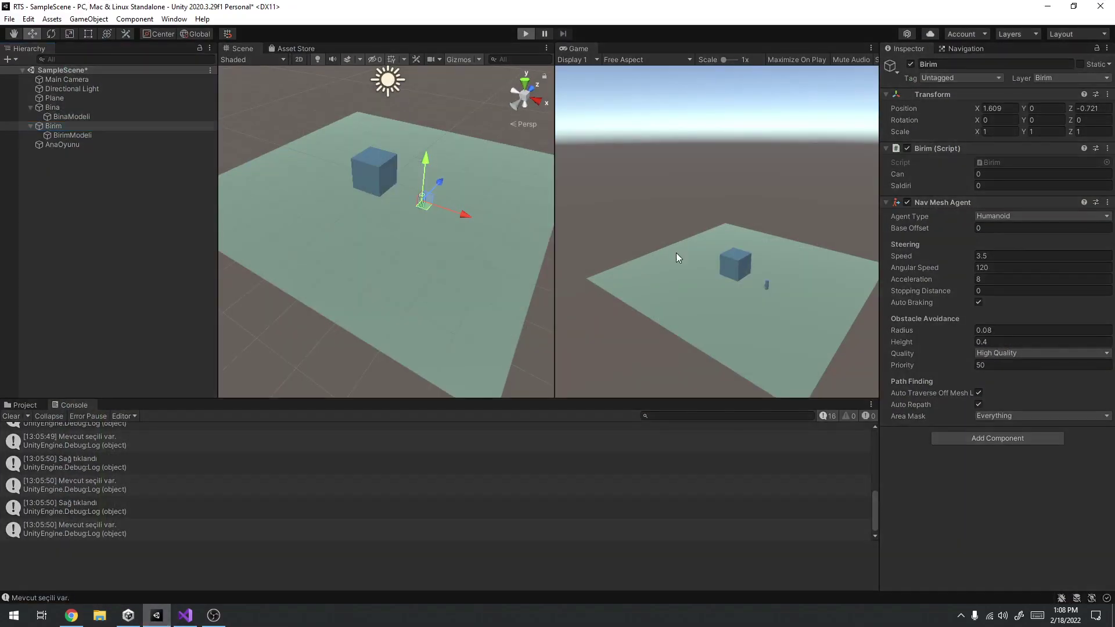
left_click(768, 285)
right_click(726, 305)
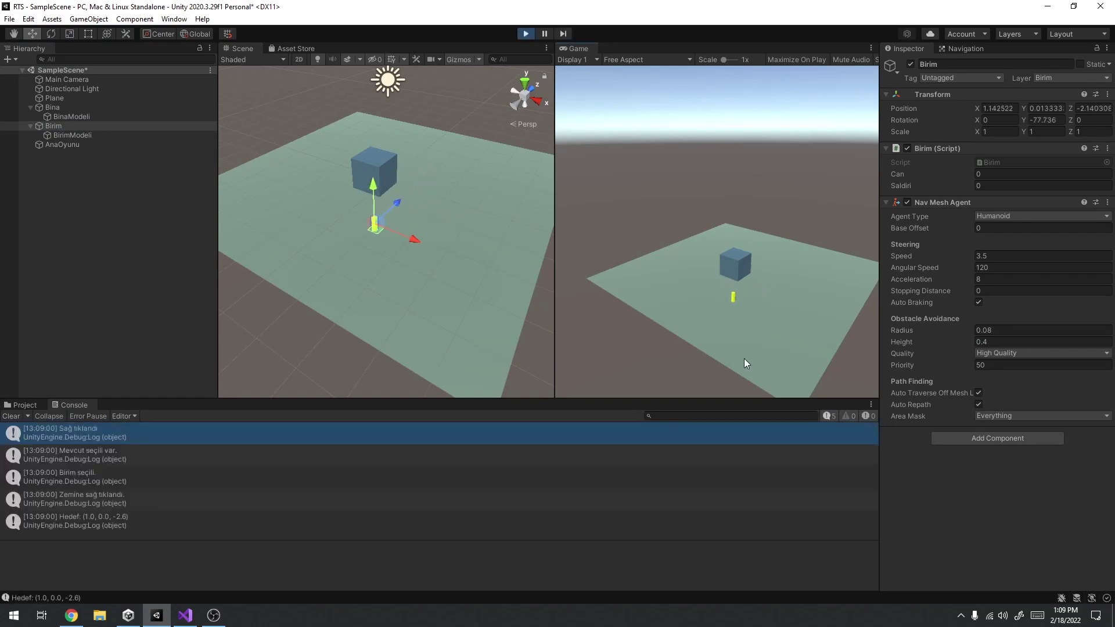
right_click(786, 297)
right_click(761, 332)
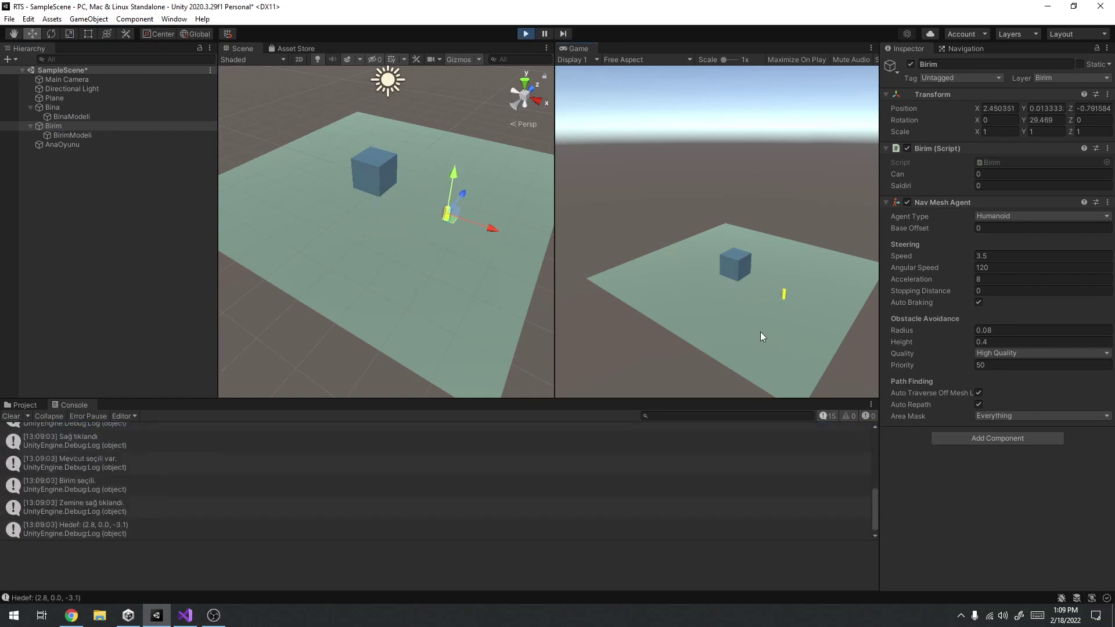
right_click(660, 282)
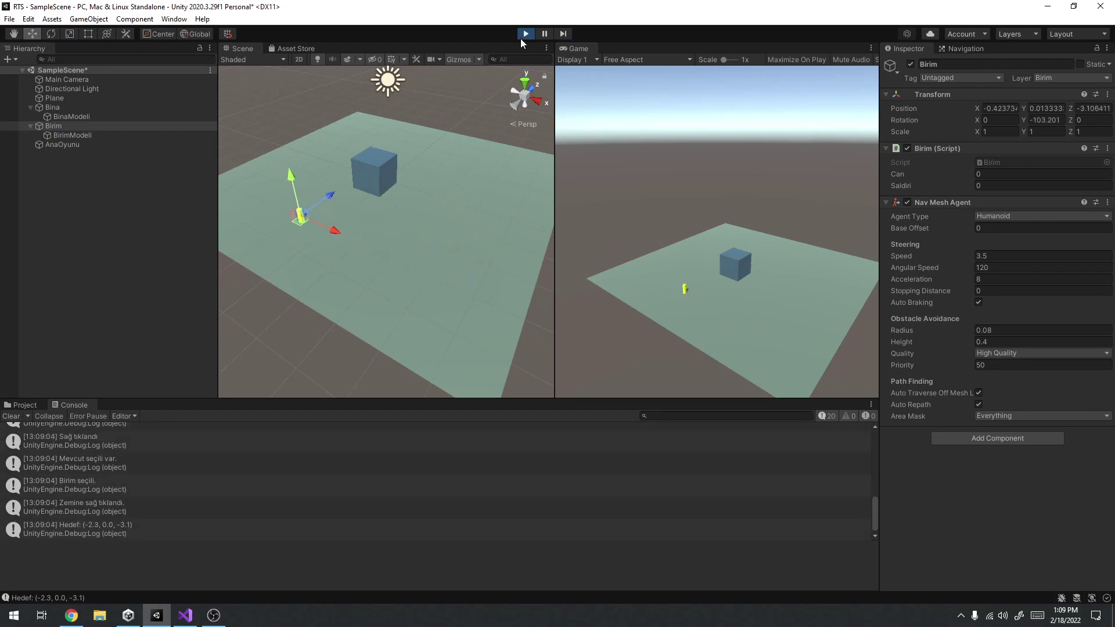
Stop play mode and leave Unity for the browser and the AnaOyun.cs code.
left_click(520, 38)
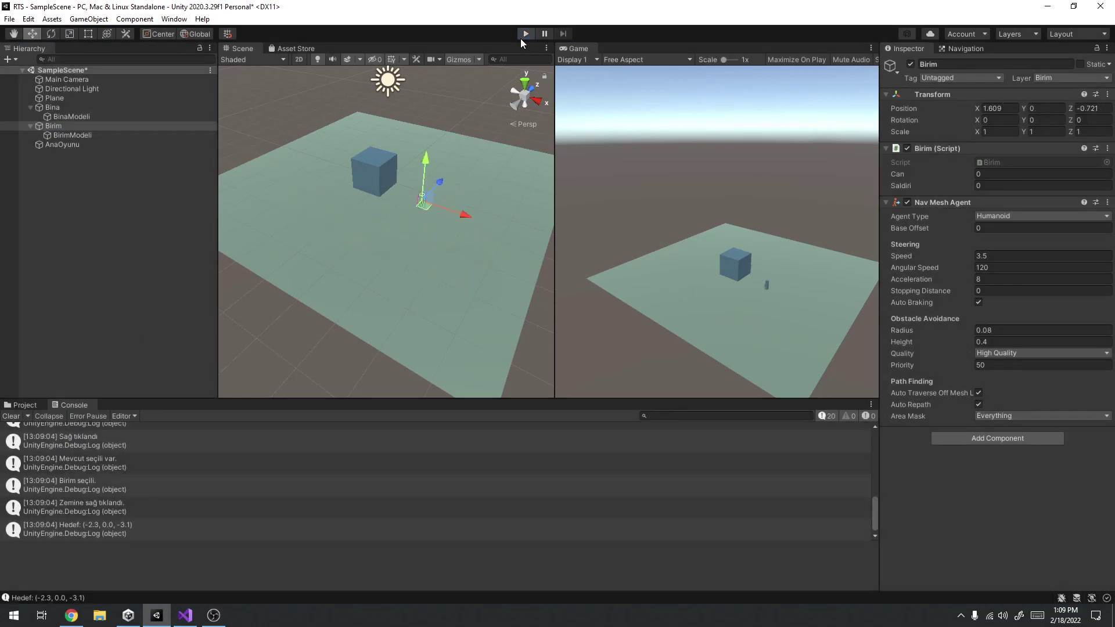
left_click(86, 620)
left_click(129, 616)
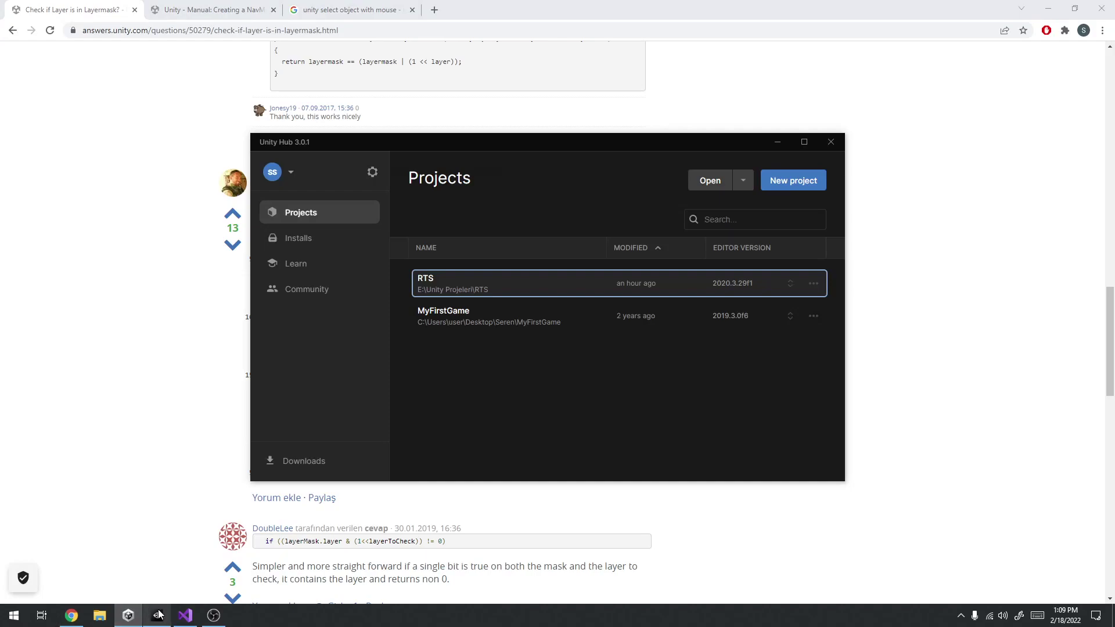
Bring AnaOyun.cs back into view and inspect the GetMask call on line 65.
left_click(160, 617)
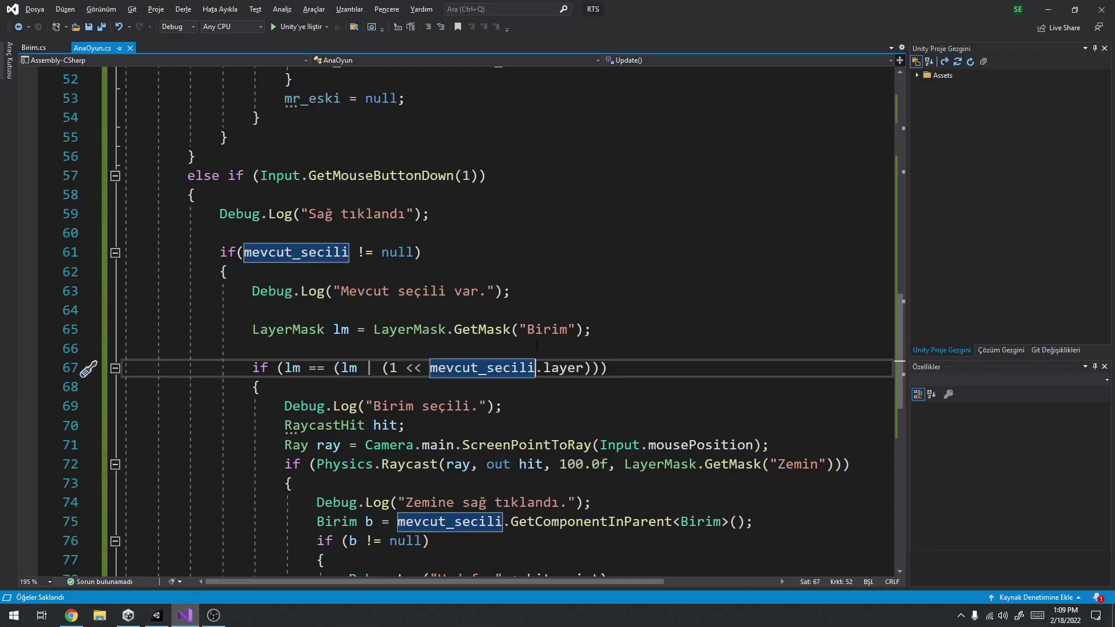
scroll(504, 356, "down", 1)
left_click(480, 272)
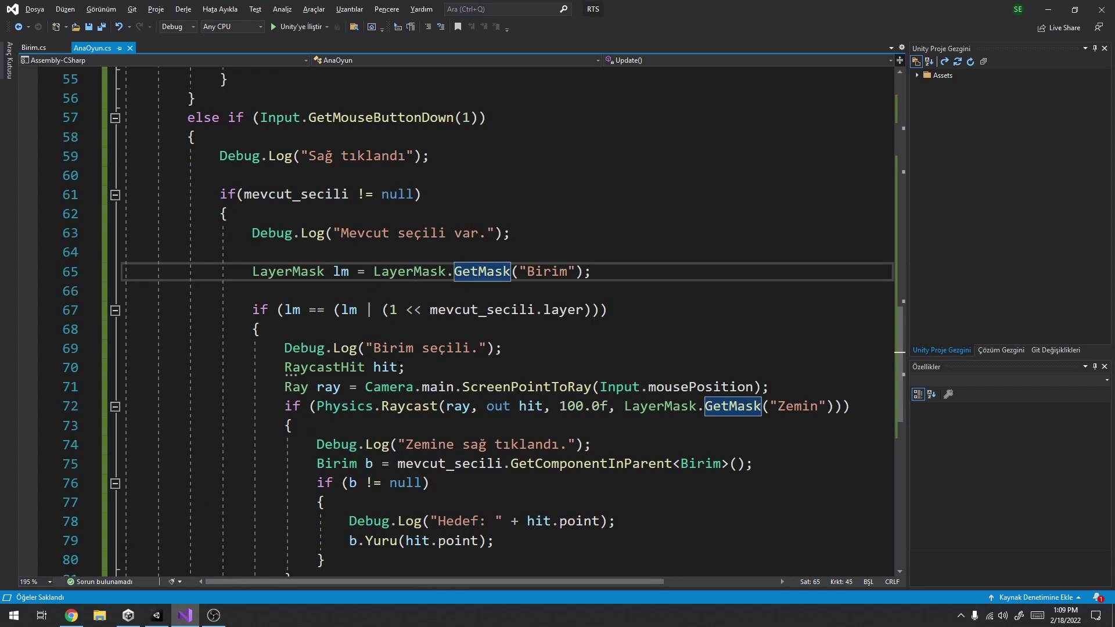
Start typing 'Laye' on empty line 66, discard it, and switch to the browser.
left_click(411, 291)
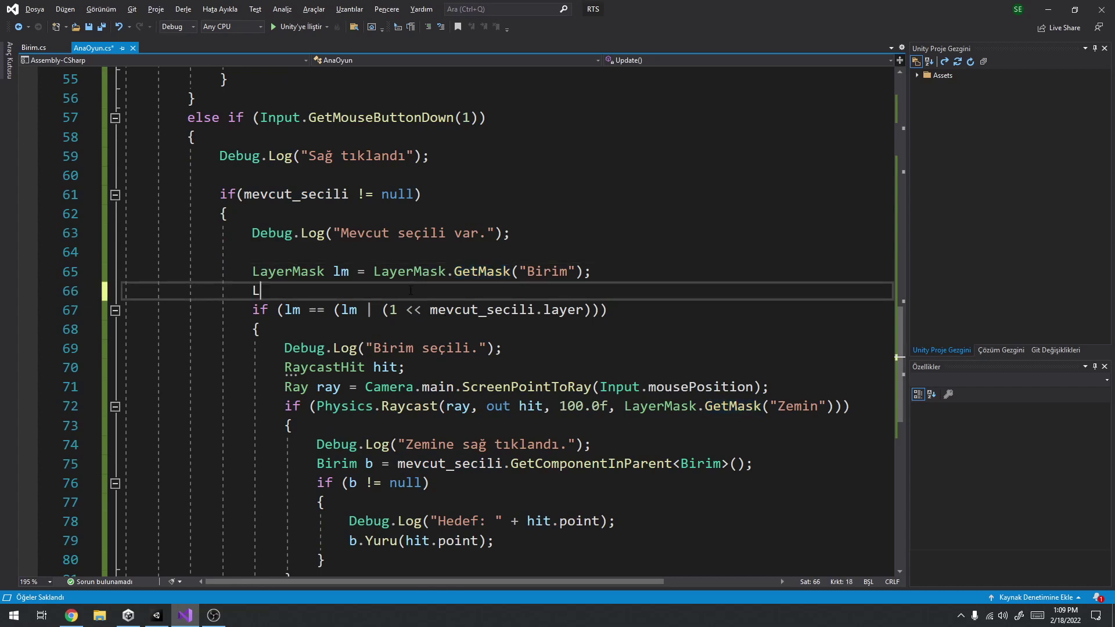
type("Laye")
key("Escape")
key("BackSpace")
key("BackSpace")
key("BackSpace")
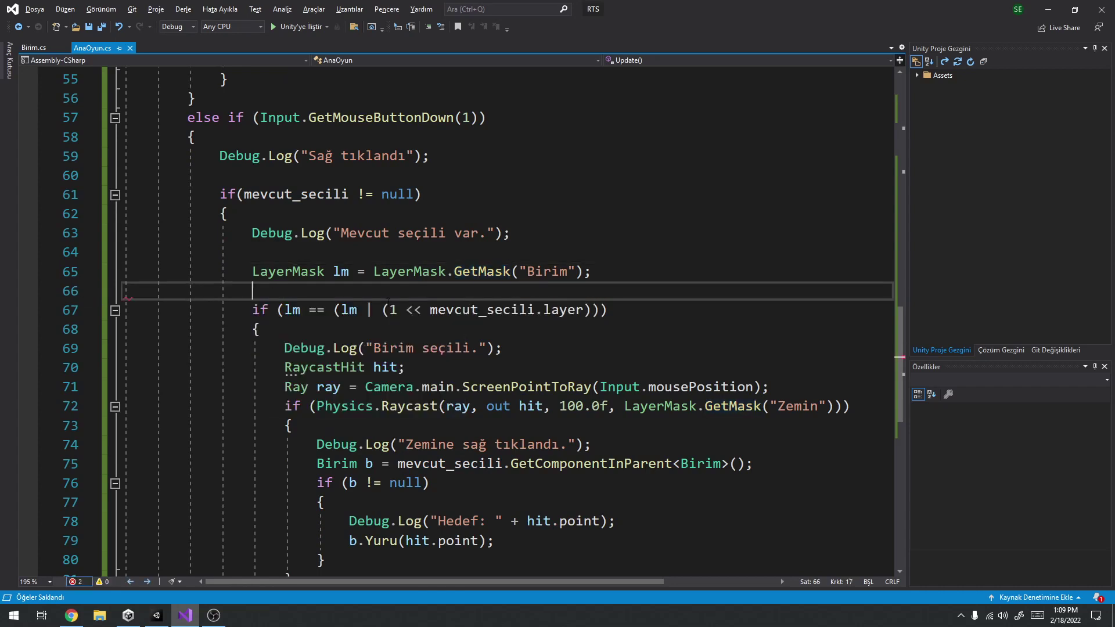
left_click(71, 615)
Search 'unity layer name to int' and read the NameToLayer docs and a forum thread.
left_click(223, 30)
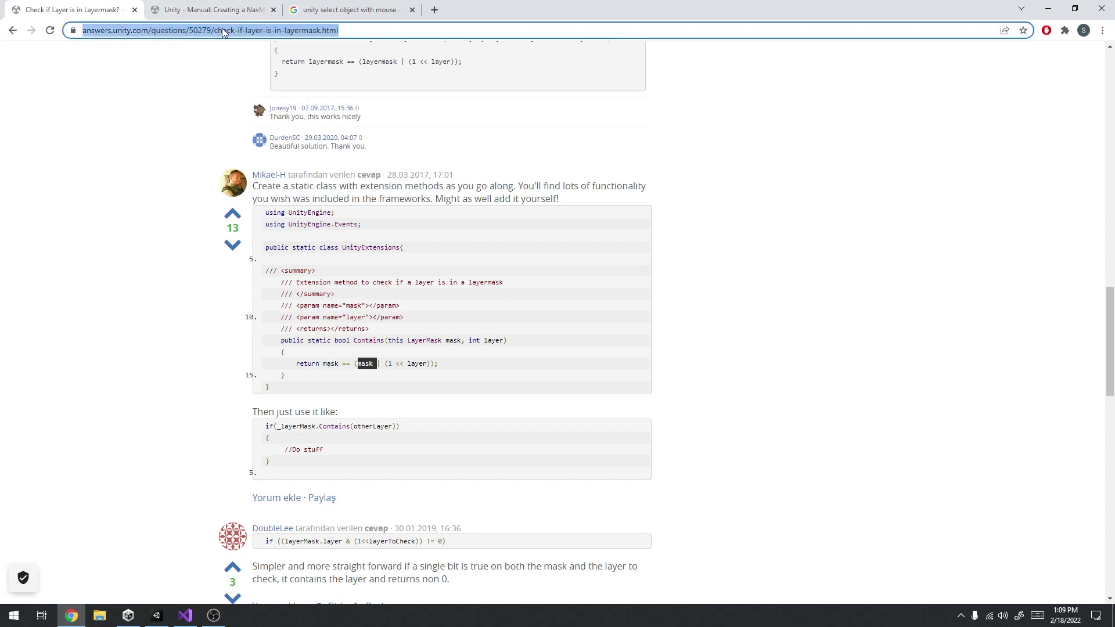
type("unity layer name to int")
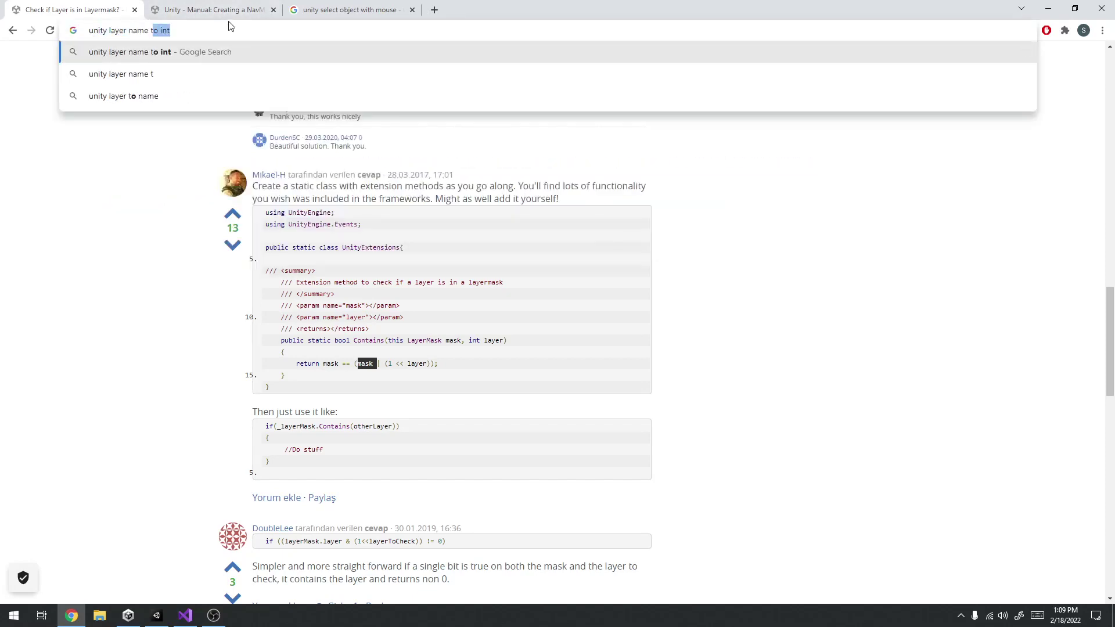
key("Return")
left_click(319, 169)
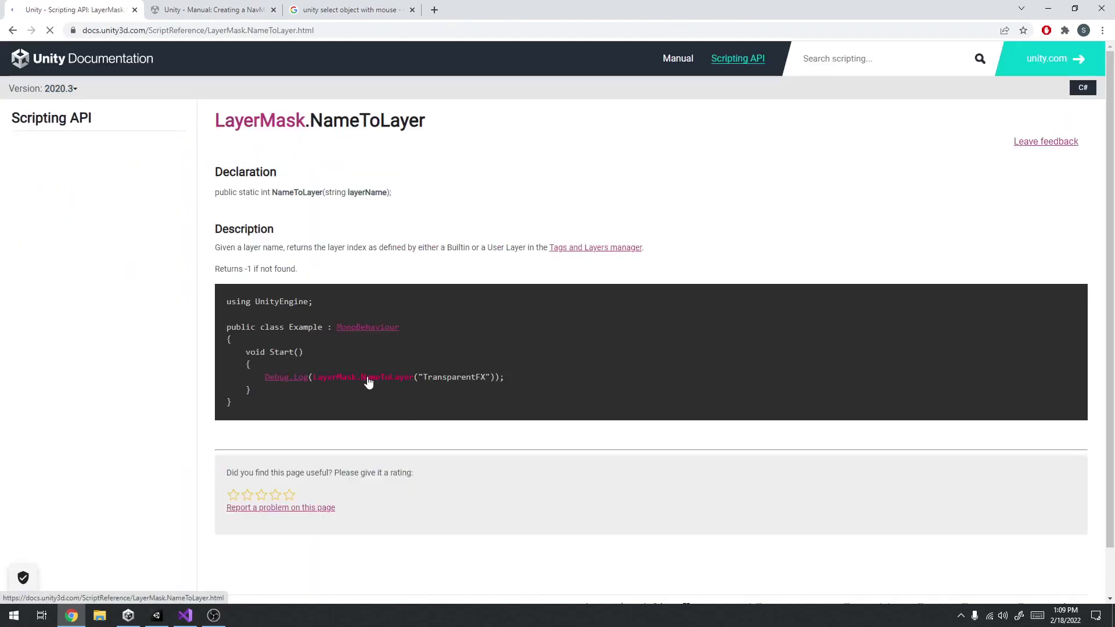
key("alt+Left")
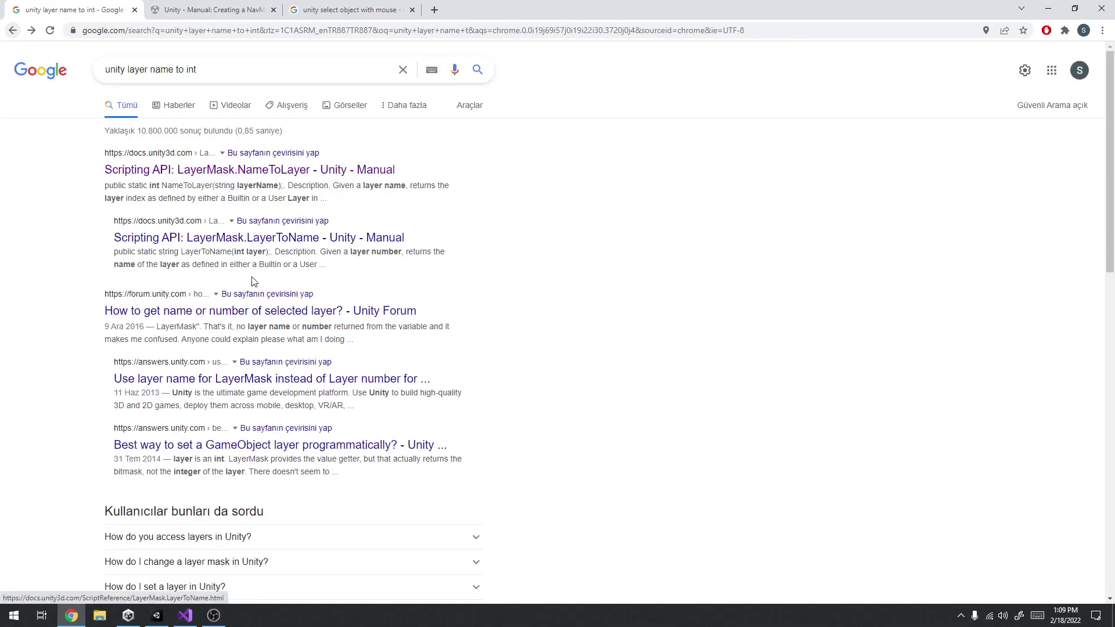
left_click(254, 312)
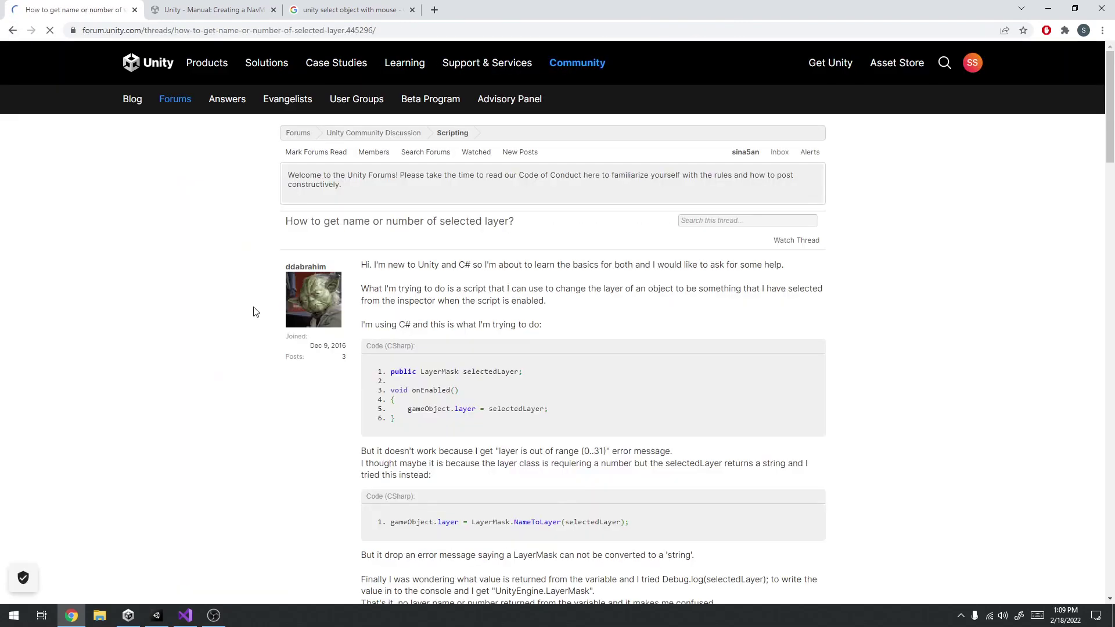
scroll(315, 308, "down", 2)
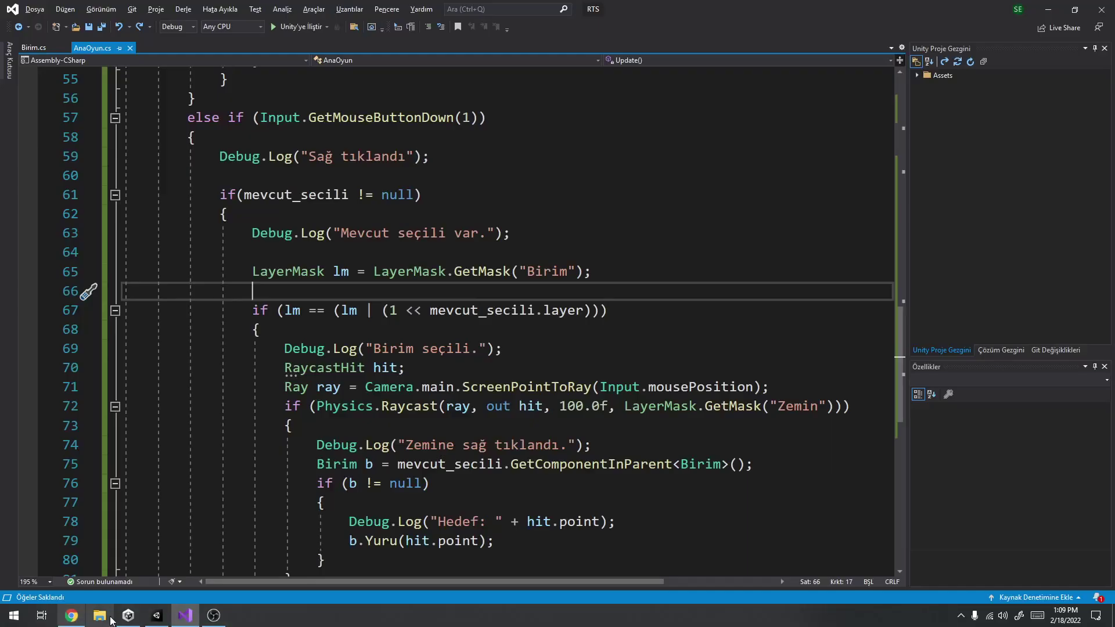
In Unity, open Tags & Layers from the unit's Layer menu to view Zemin, Birim, Bina.
key("alt+Tab")
left_click(156, 616)
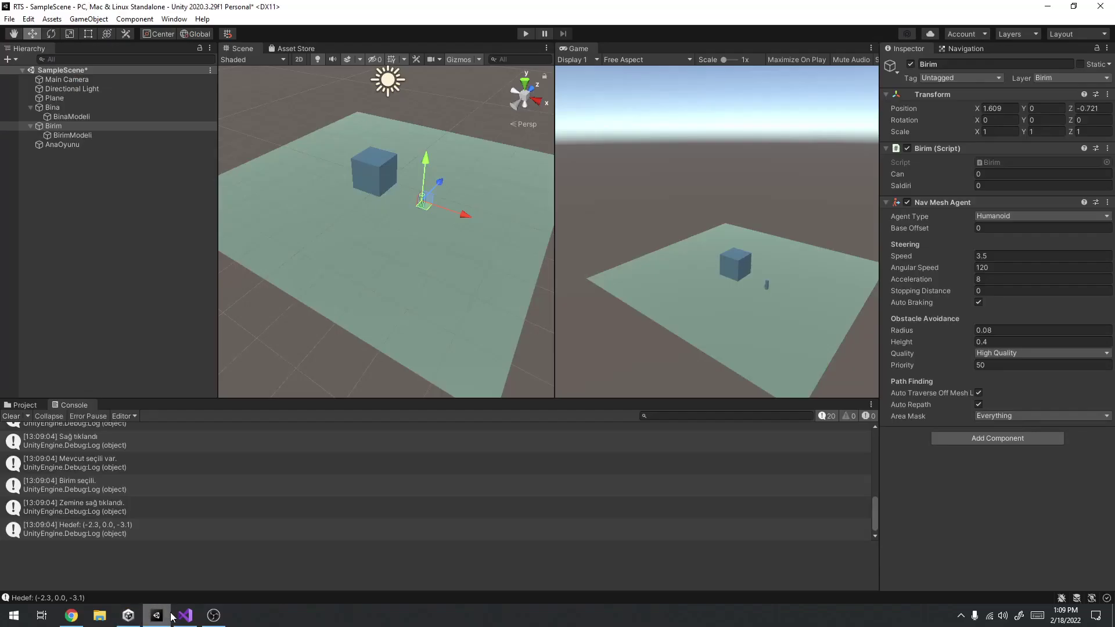
left_click(1055, 79)
left_click(1050, 197)
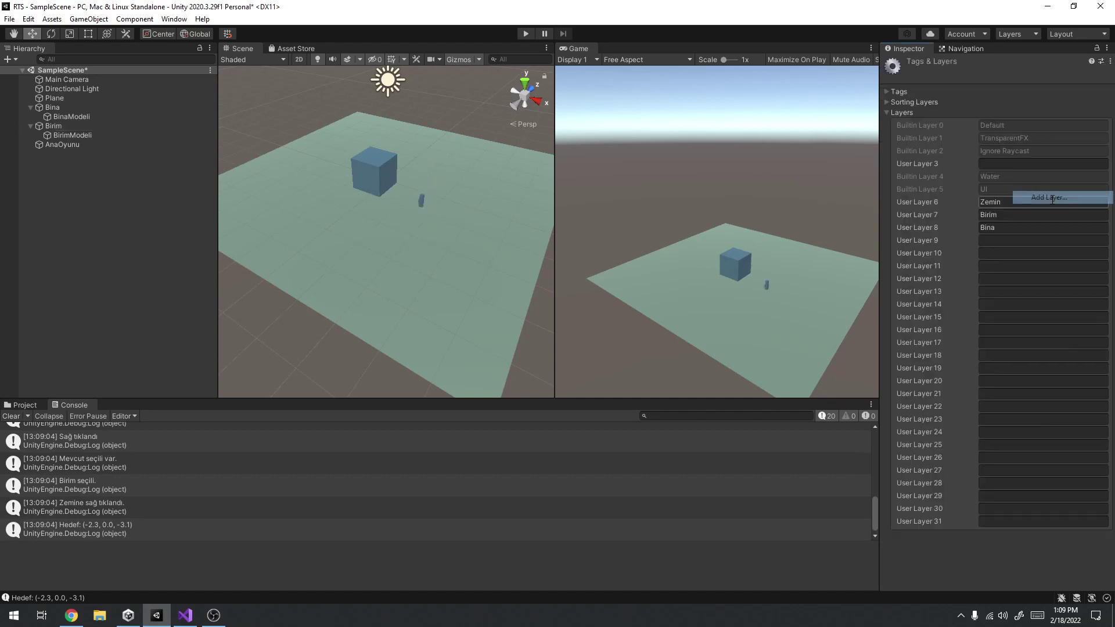
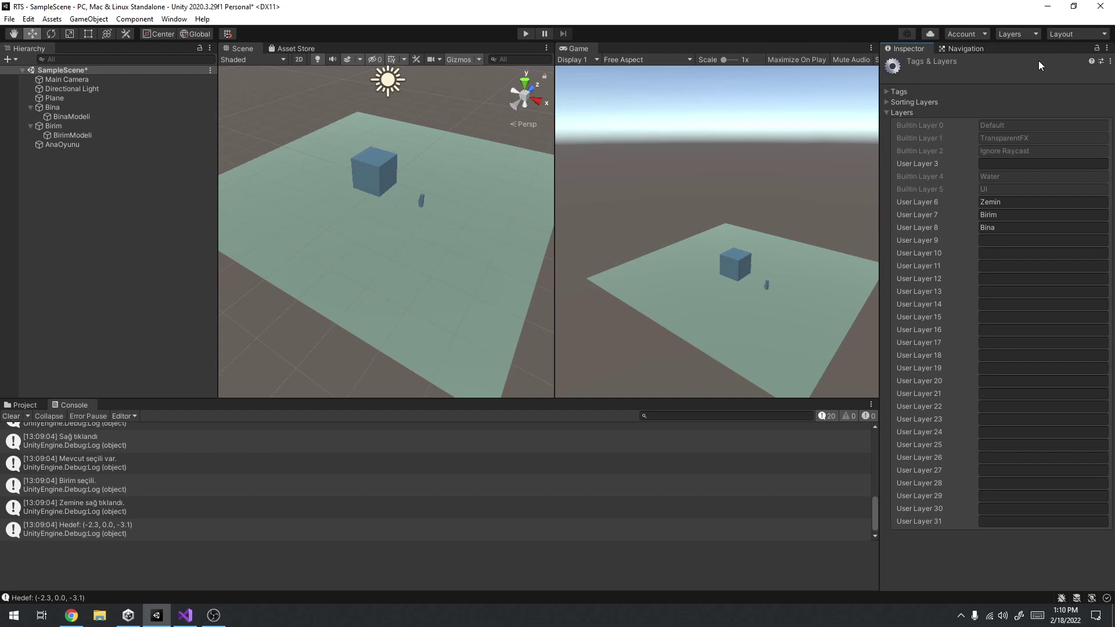
Check Unity's Navigation settings, read the Creating a NavMesh Agent manual page, then return to AnaOyun.cs.
left_click(953, 49)
left_click(909, 47)
left_click(72, 615)
left_click(181, 7)
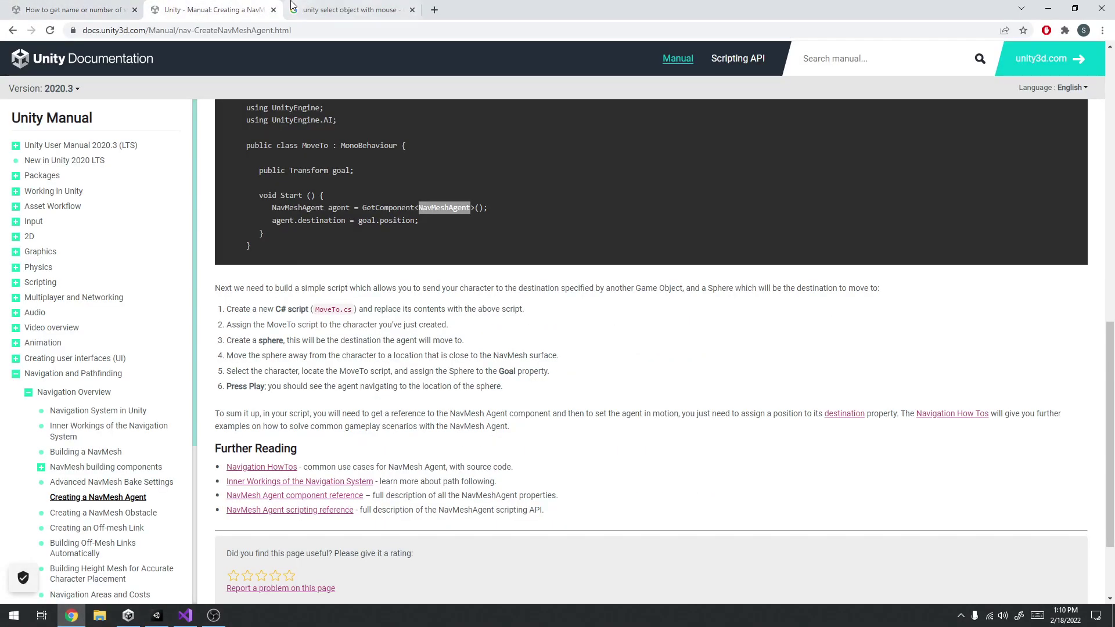
left_click(306, 7)
left_click(236, 5)
scroll(250, 298, "up", 2)
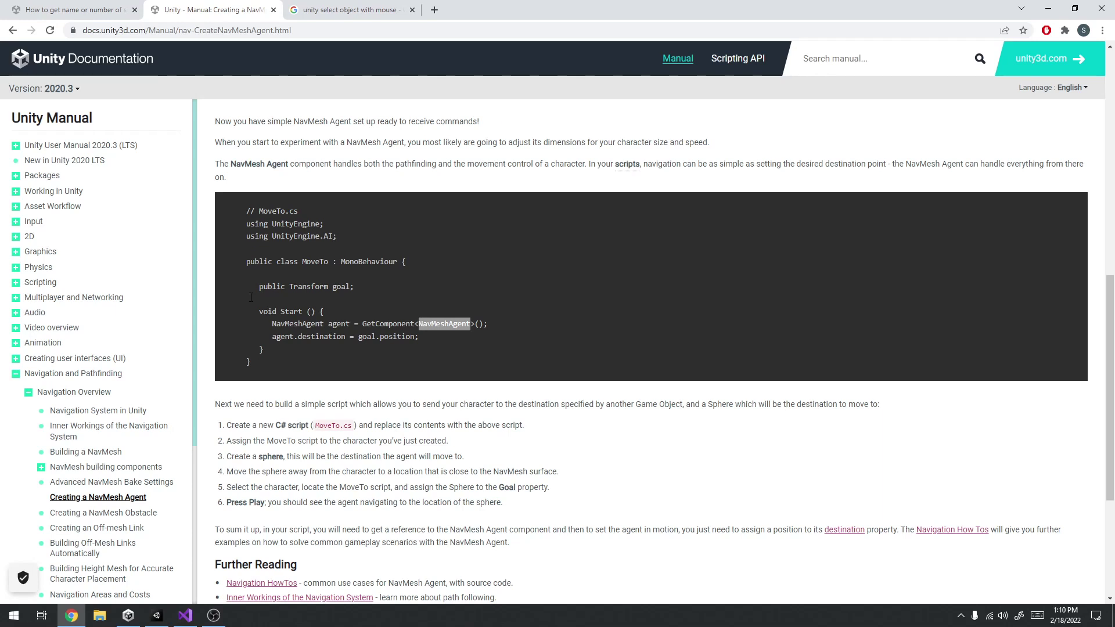
left_click(185, 615)
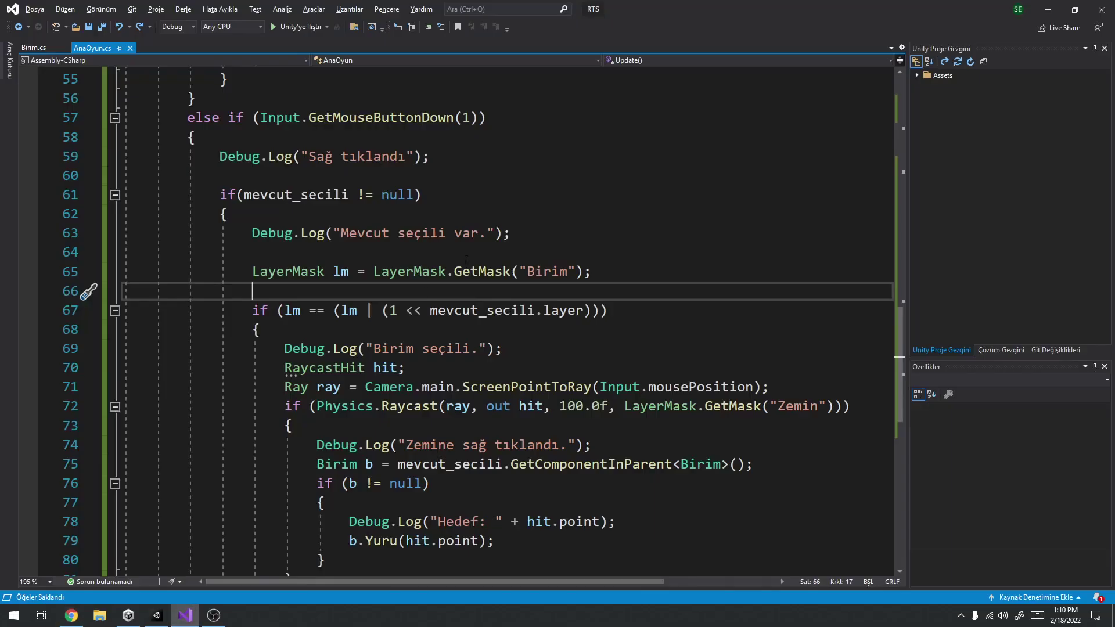
Inspect the shifted layer-mask expression in the right-click raycast check.
double_click(394, 309)
left_click_drag(421, 311, 406, 310)
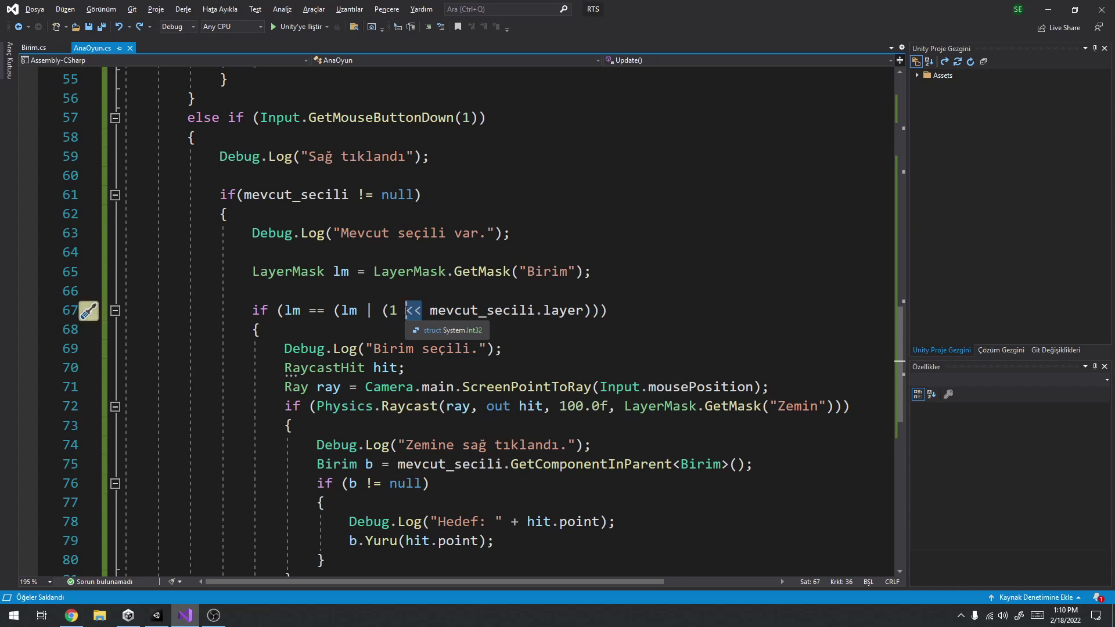
key("Left")
key("Left")
key("Left")
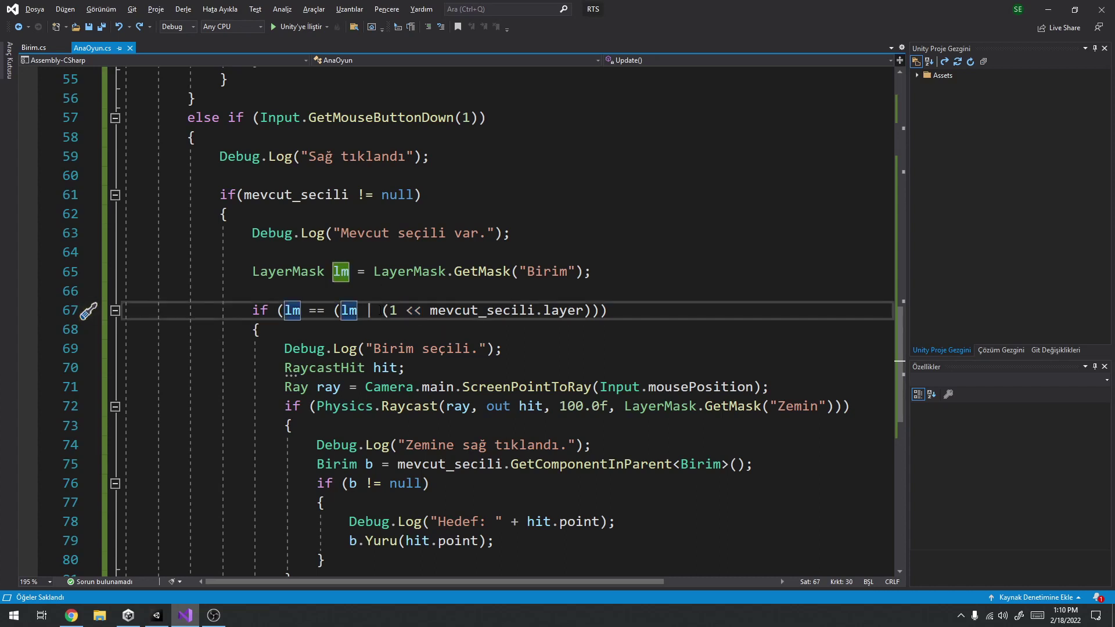
left_click(586, 311)
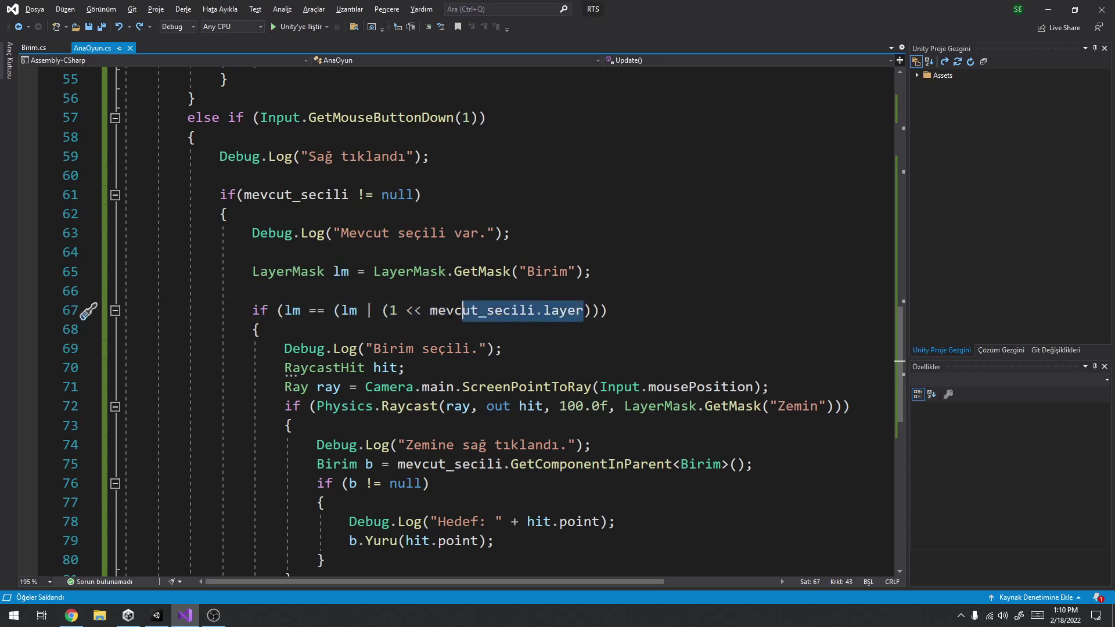
left_click_drag(585, 311, 389, 310)
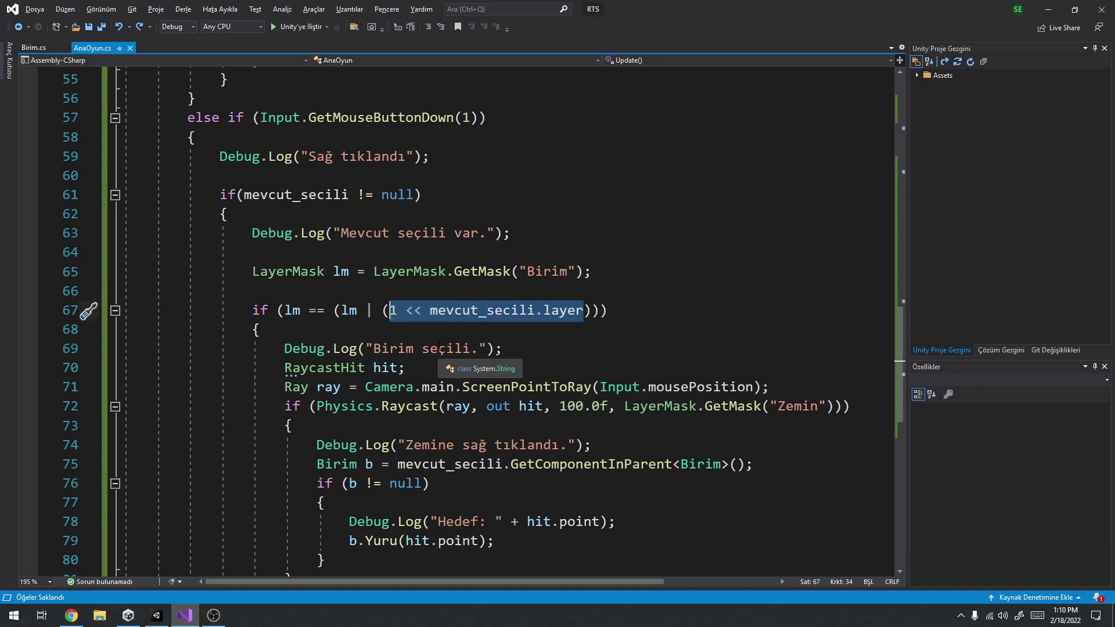
left_click(293, 311)
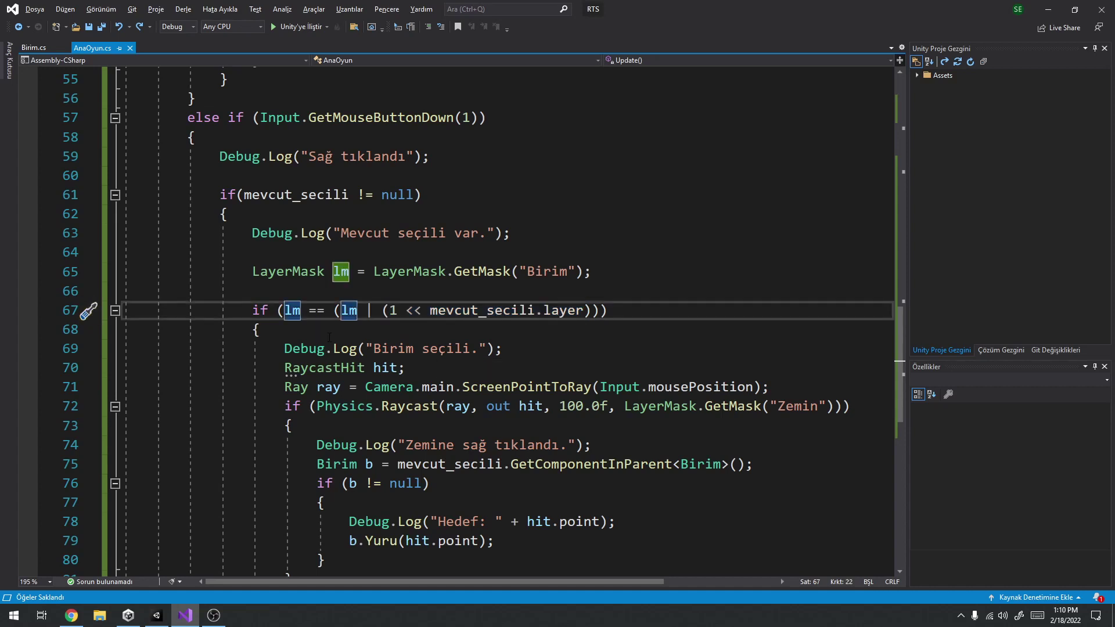
Delete the 'Sağ tıklandı', 'Mevcut seçili var.' and 'Birim seçili.' Debug.Log lines.
triple_click(302, 155)
key("BackSpace")
key("BackSpace")
triple_click(344, 192)
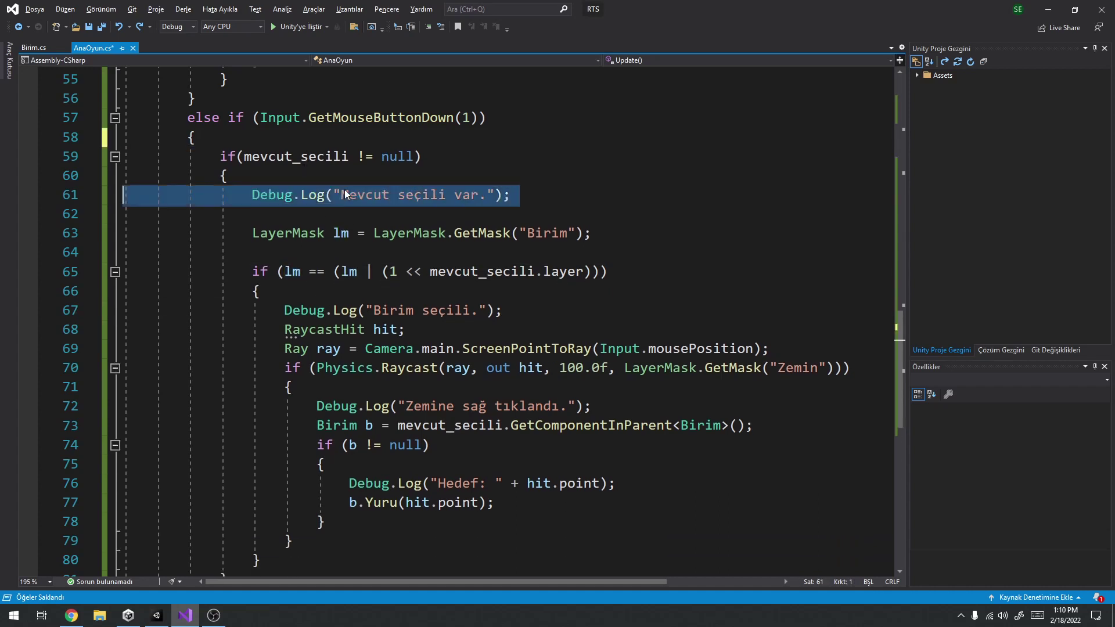
key("BackSpace")
key("BackSpace")
triple_click(399, 269)
key("BackSpace")
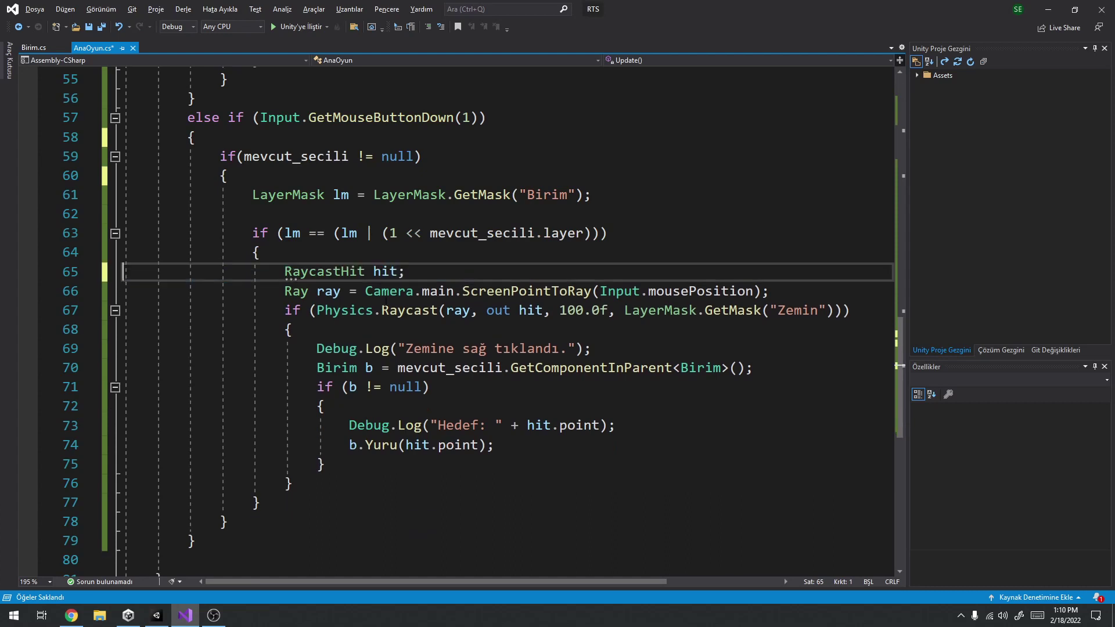
Delete the 'Zemine sağ tıklandı.' and 'Hedef' log lines and save the script.
triple_click(428, 348)
key("BackSpace")
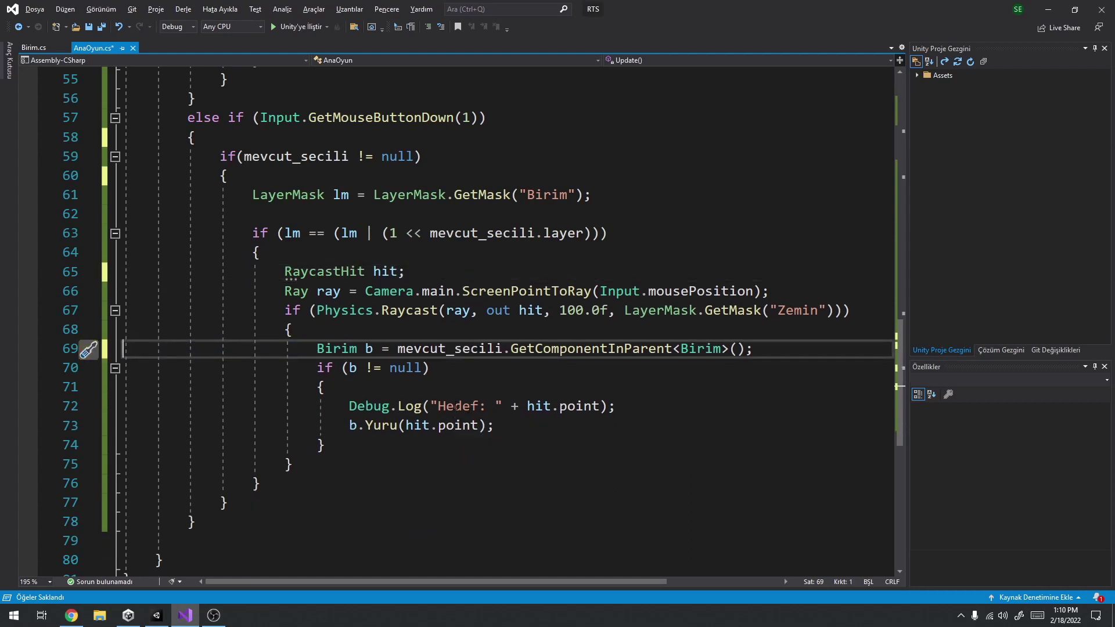
double_click(457, 406)
triple_click(457, 406)
key("BackSpace")
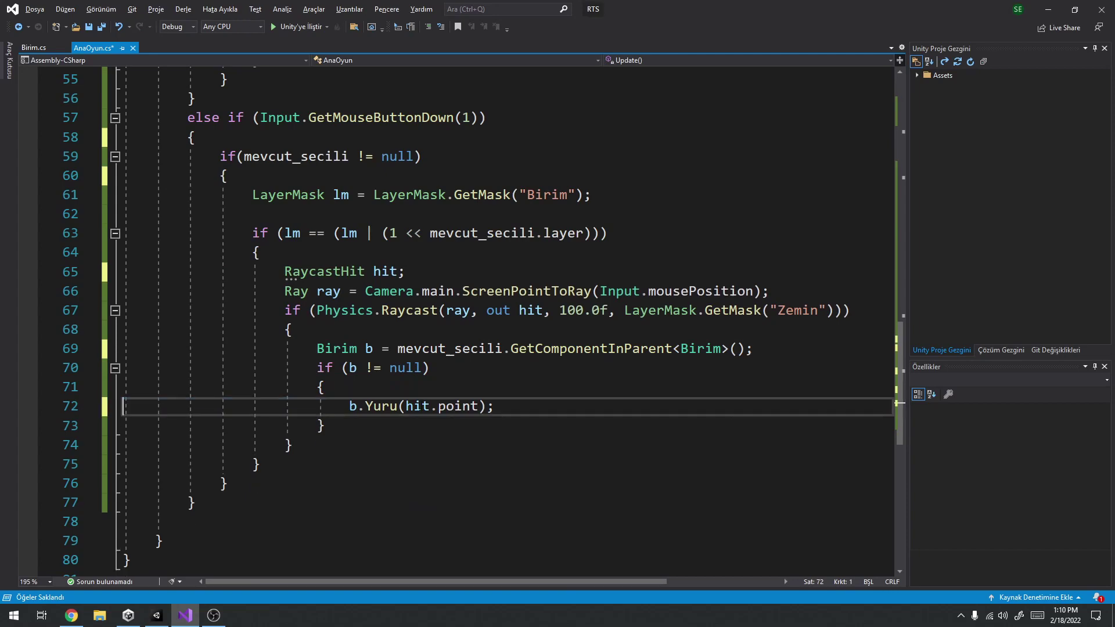
key("ctrl+s")
left_click(157, 616)
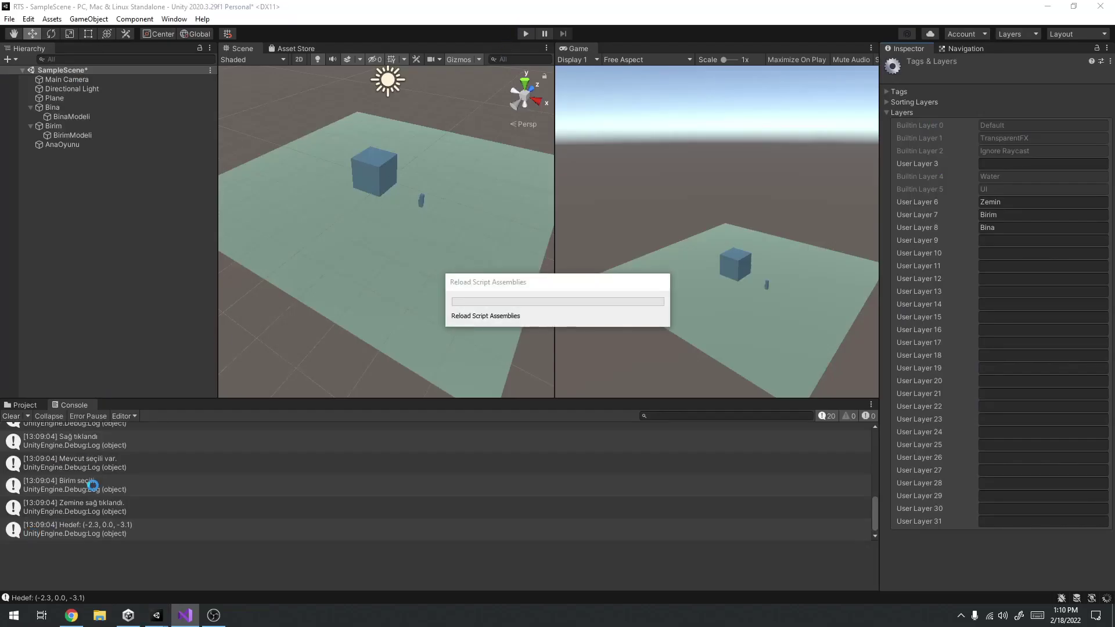
Start Play mode, select the Birim unit and send it to several ground points.
left_click(528, 36)
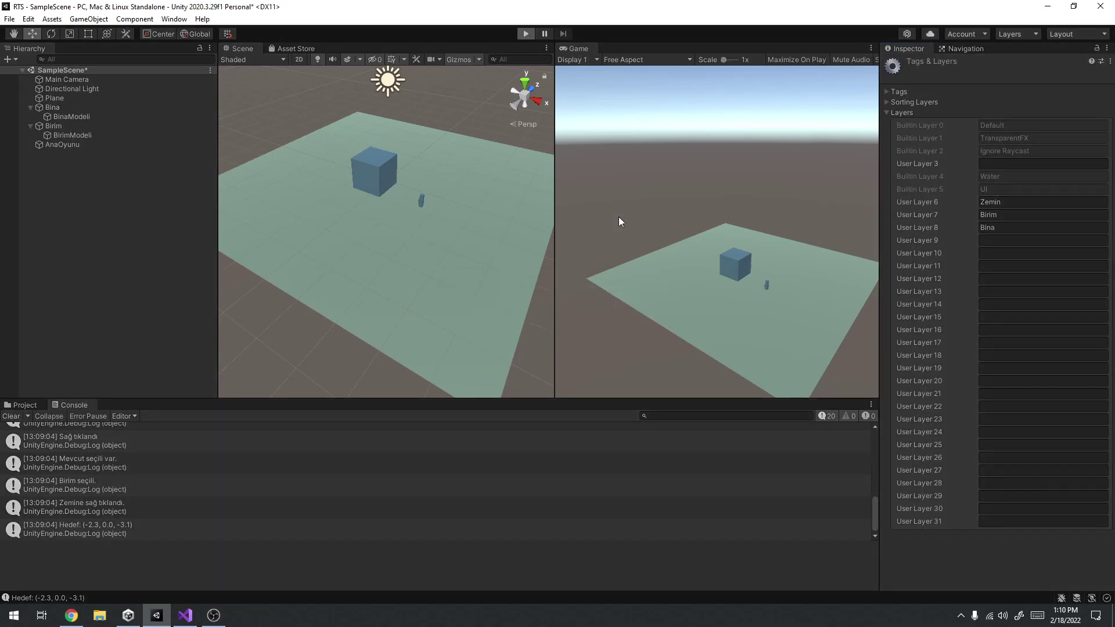
left_click(767, 287)
right_click(719, 337)
right_click(791, 318)
left_click(58, 128)
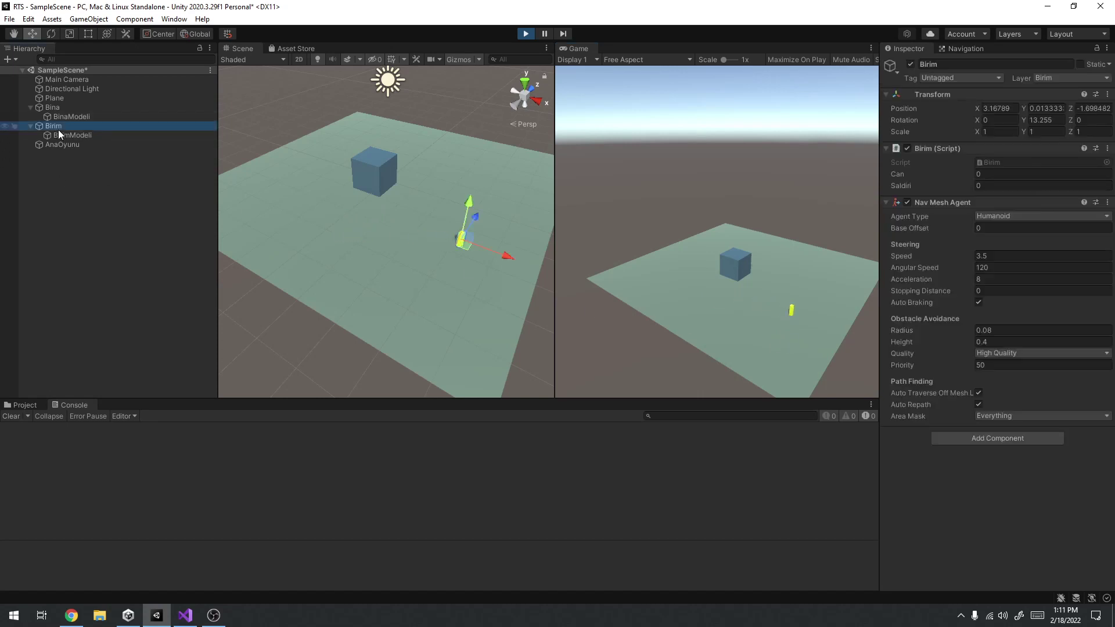
right_click(740, 323)
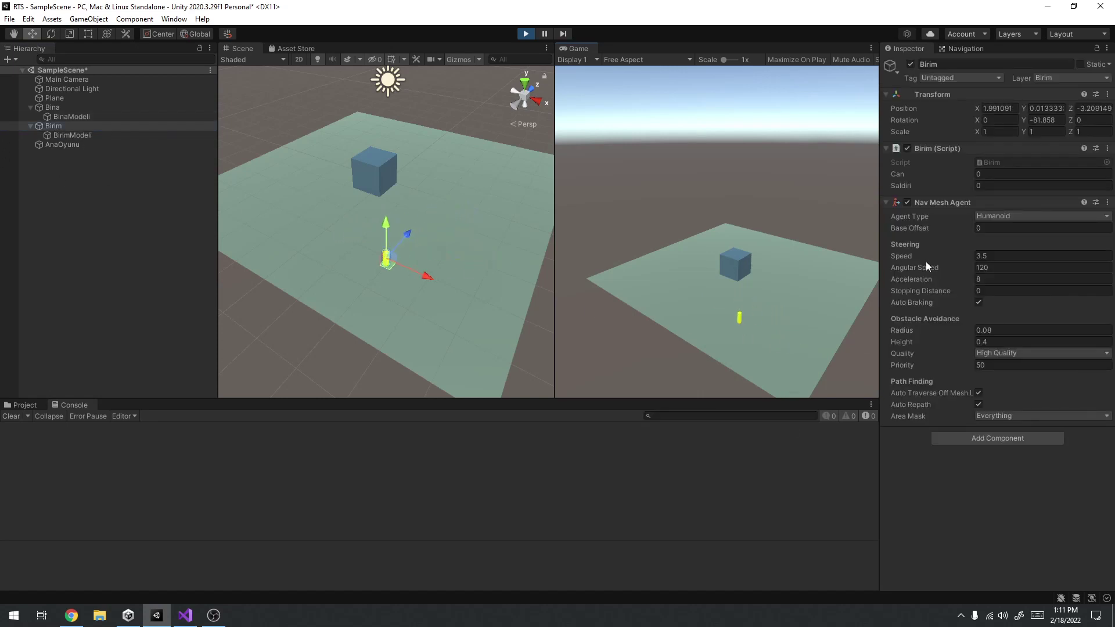
Raise the Nav Mesh Agent Speed to 140.01 and Acceleration to 13.07 while redirecting the unit.
left_click_drag(917, 259, 969, 255)
right_click(813, 278)
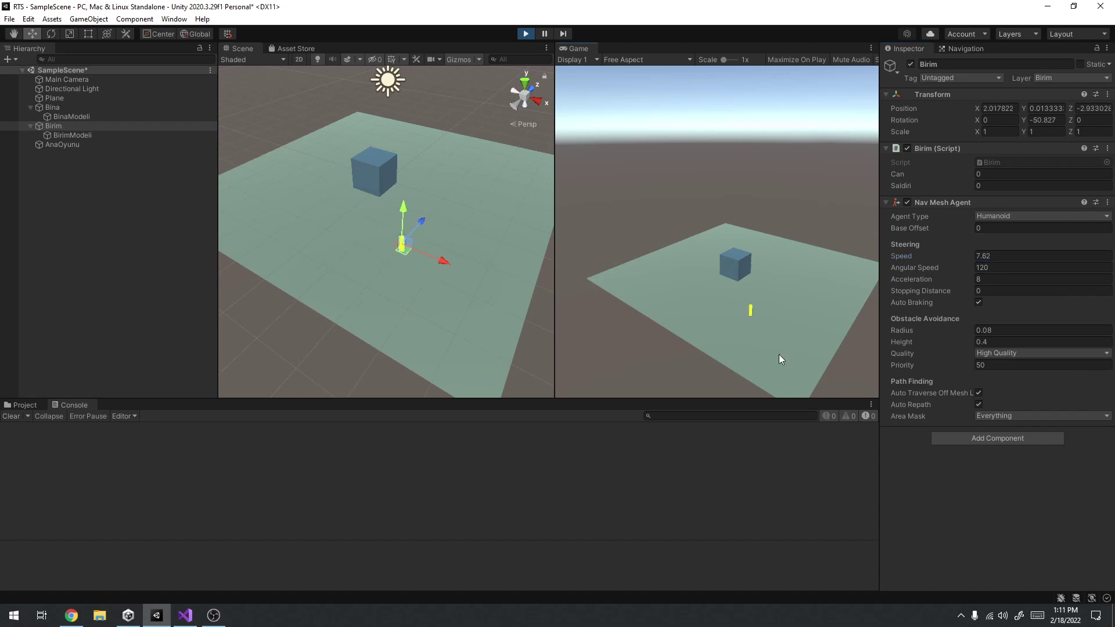
left_click_drag(911, 255, 1015, 300)
right_click(672, 318)
left_click_drag(909, 281, 953, 271)
right_click(861, 308)
Send the faster unit to several more ground spots, then stop Play mode.
right_click(711, 288)
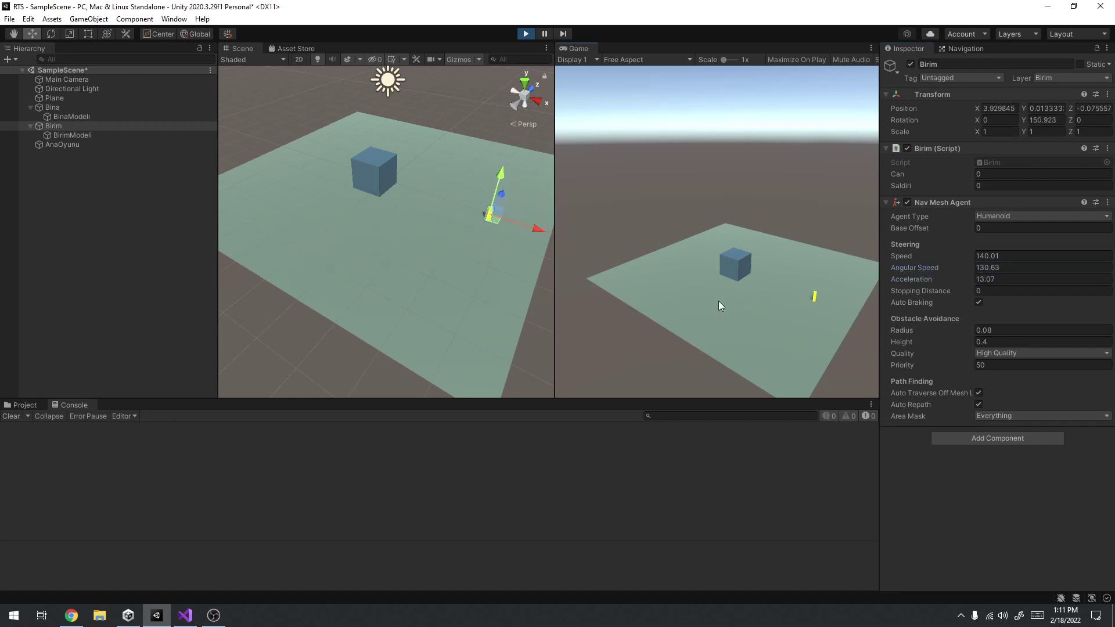
right_click(730, 351)
right_click(758, 379)
right_click(660, 291)
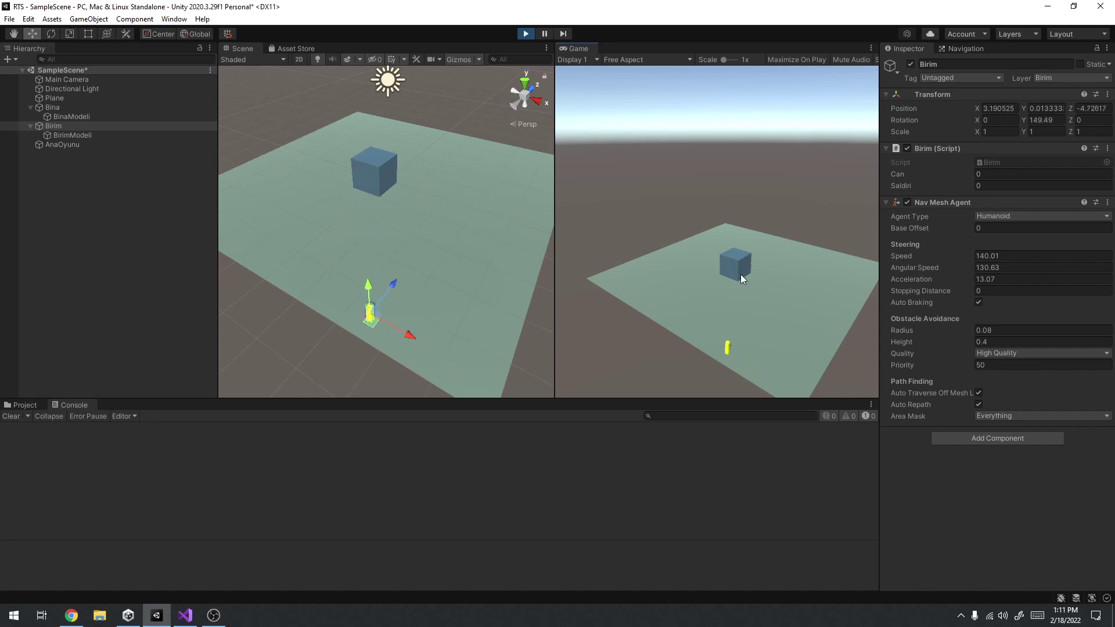
right_click(738, 273)
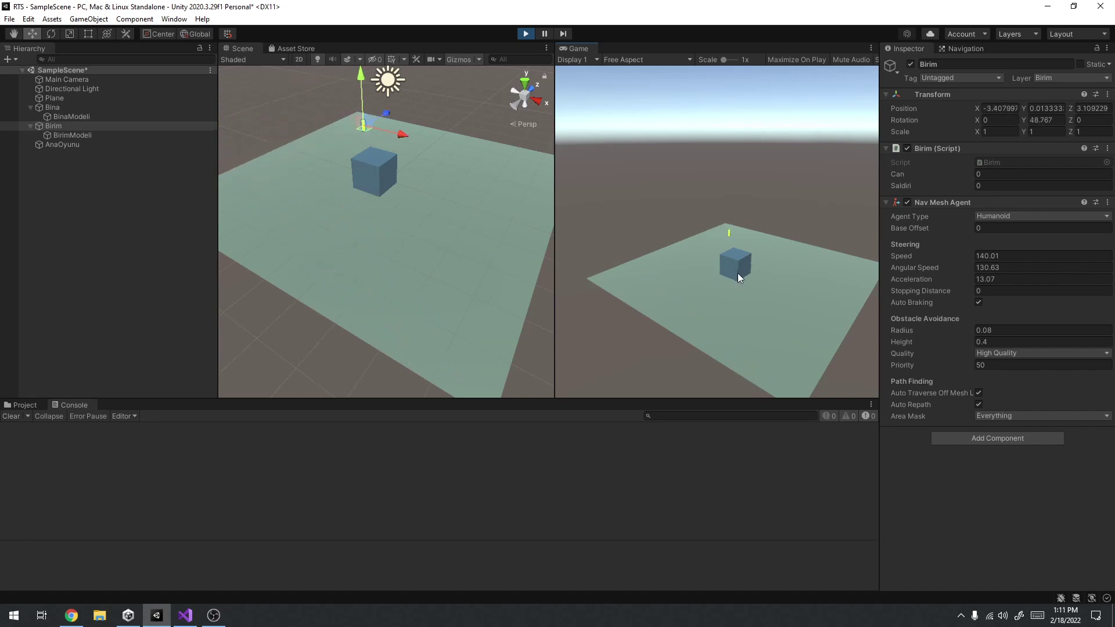
left_click(525, 35)
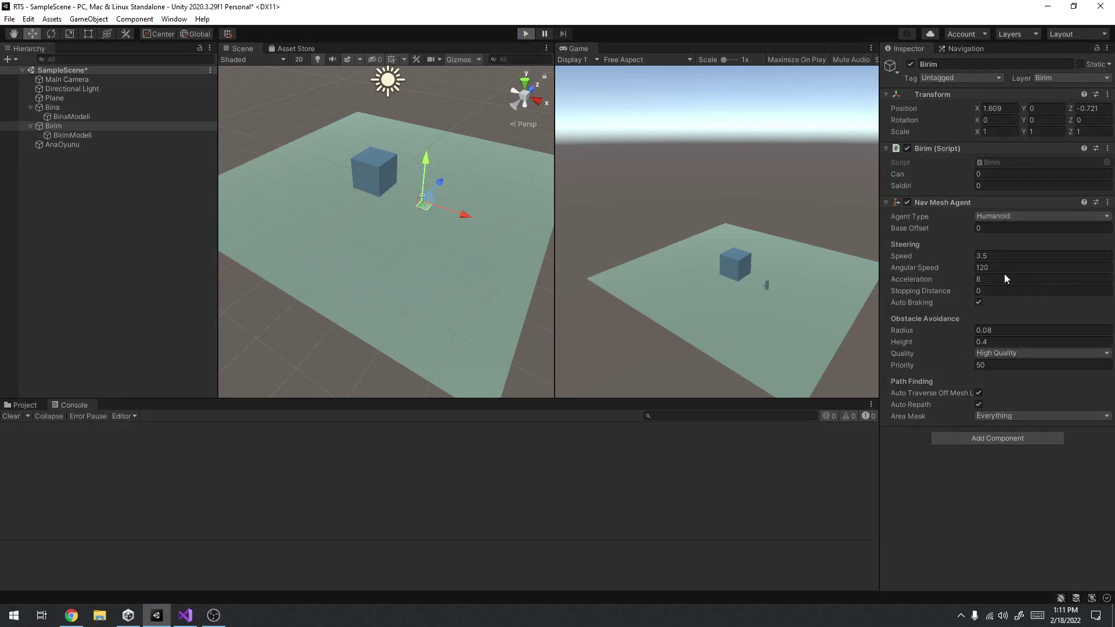
Select the Birim unit and order it around and into the building cube several times.
left_click(768, 286)
right_click(752, 302)
right_click(733, 260)
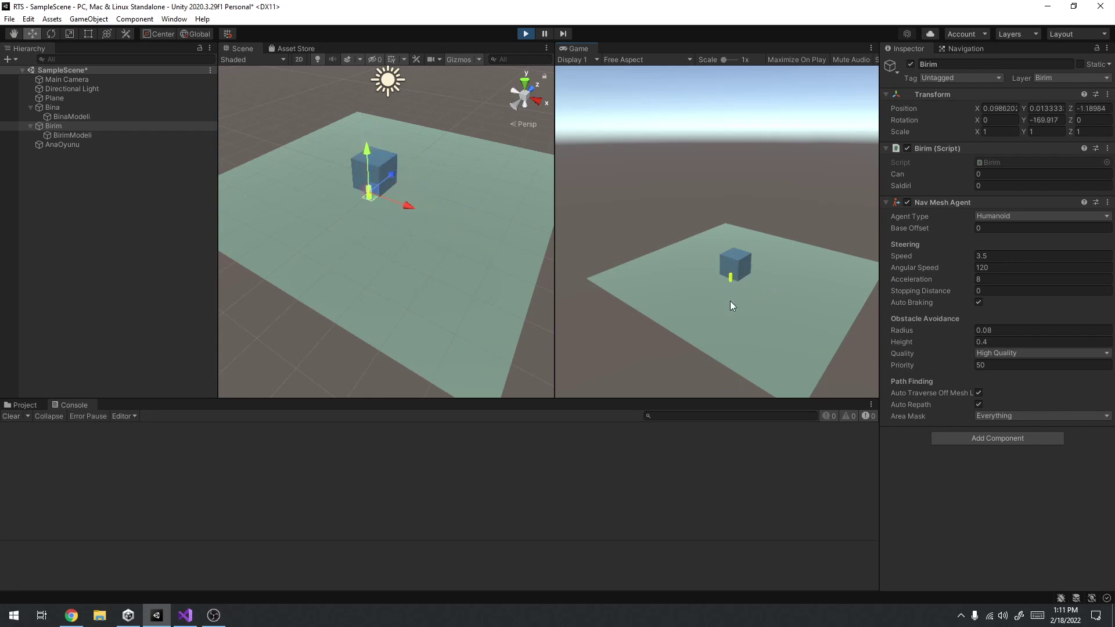
right_click(745, 288)
right_click(707, 299)
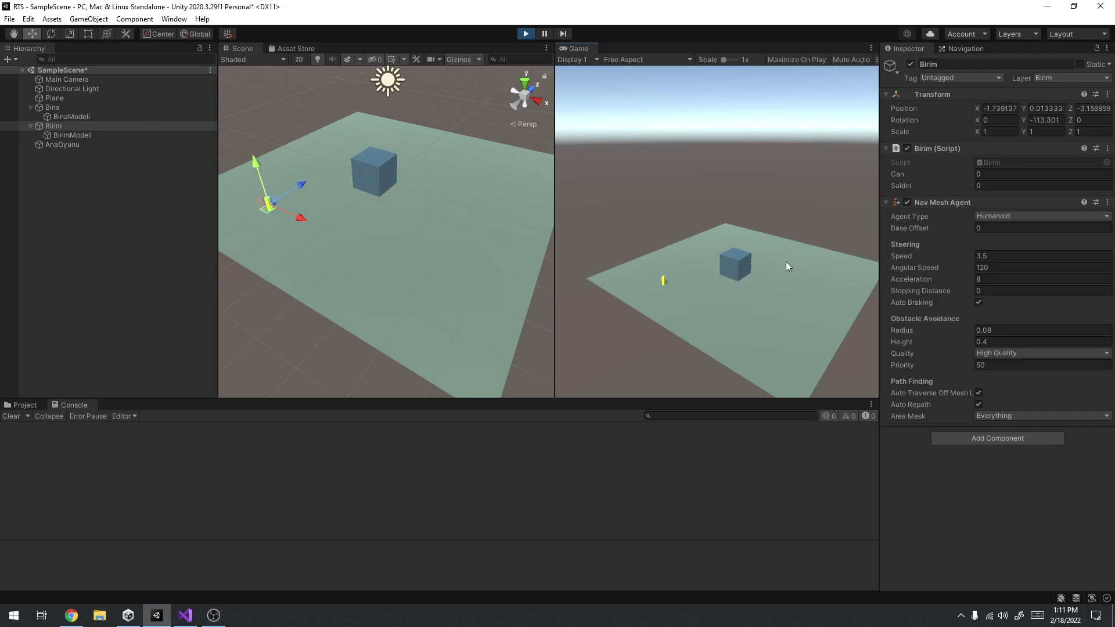
right_click(735, 274)
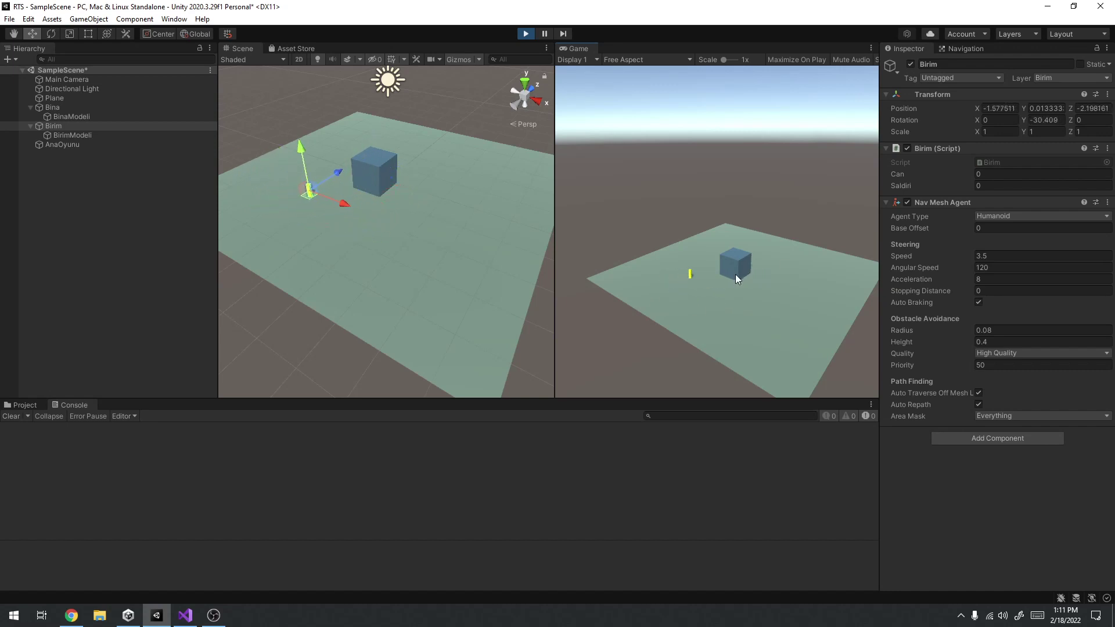
right_click(736, 297)
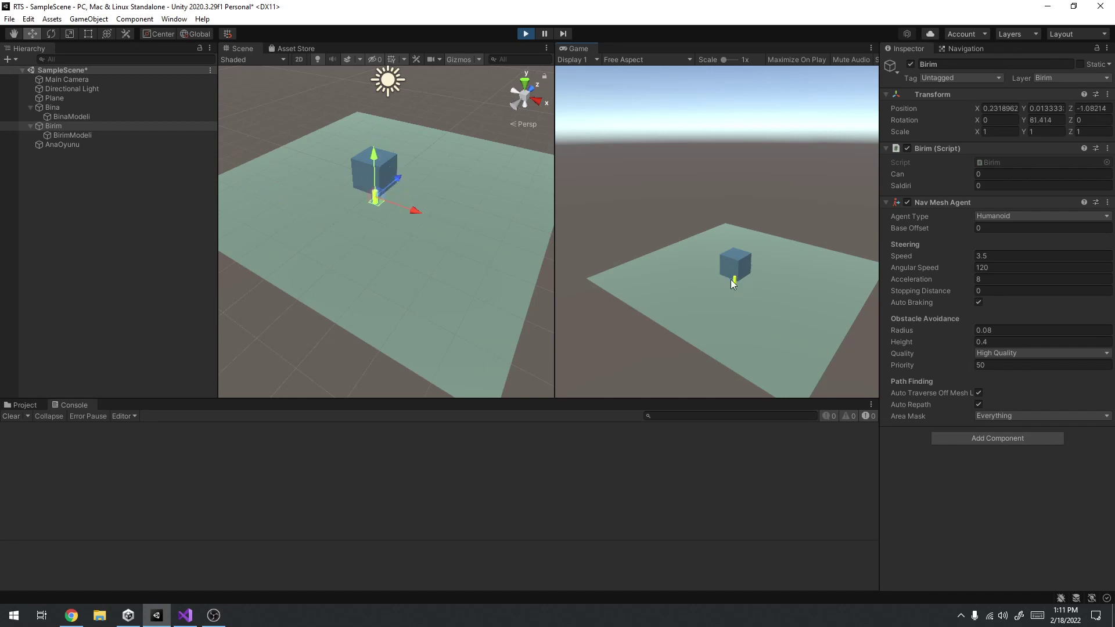
right_click(732, 273)
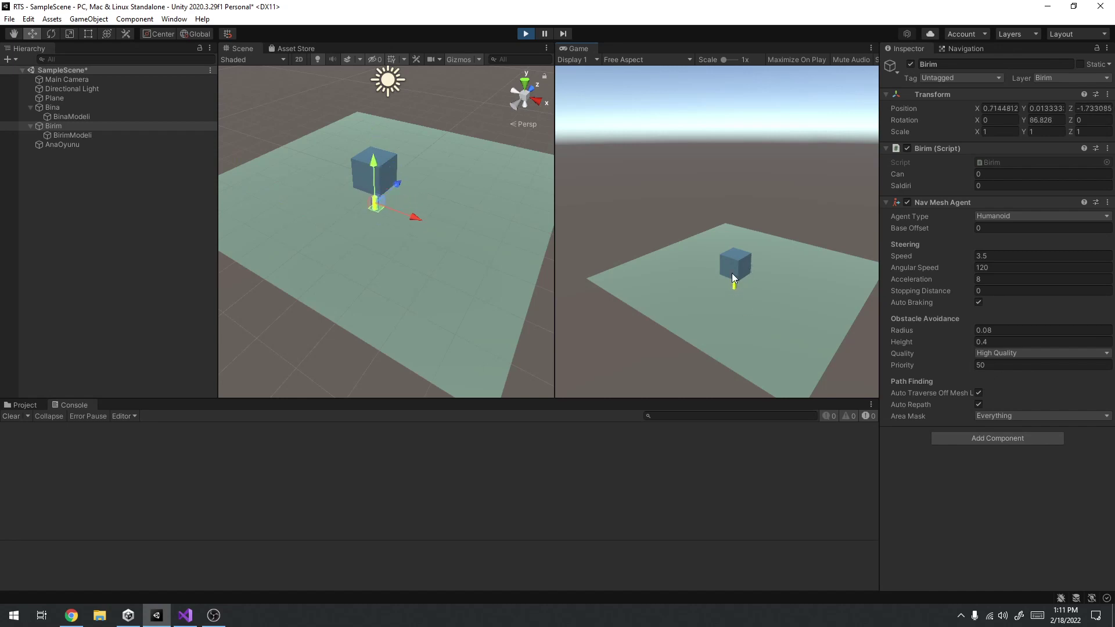
right_click(719, 300)
Keep redirecting the unit between the cube and points at the front and right of the ground.
right_click(739, 273)
right_click(762, 256)
right_click(775, 307)
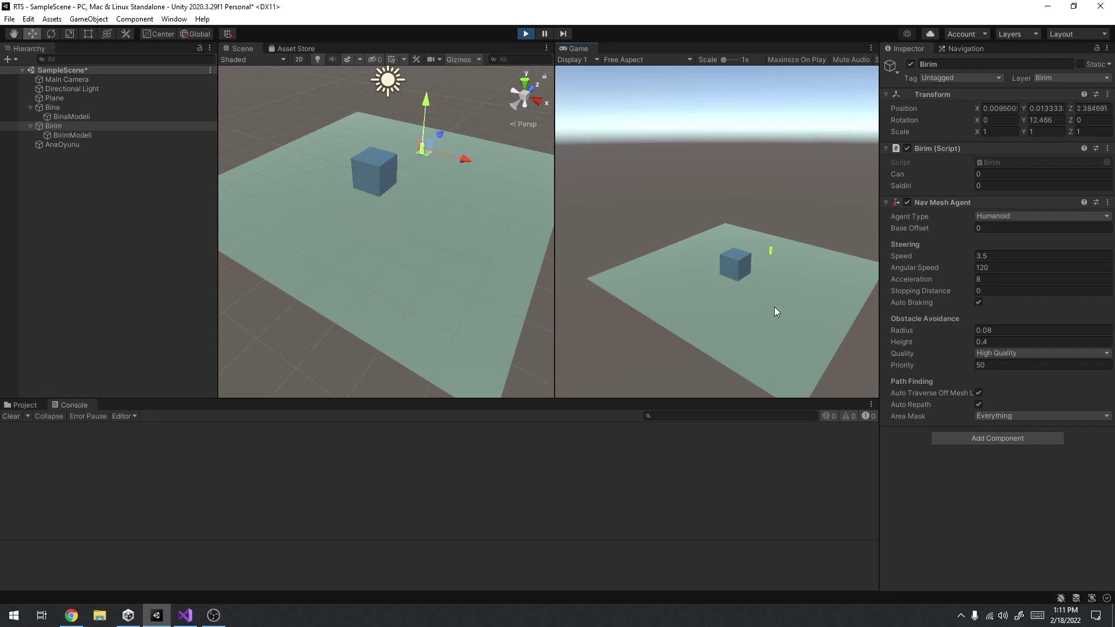
right_click(806, 274)
right_click(754, 291)
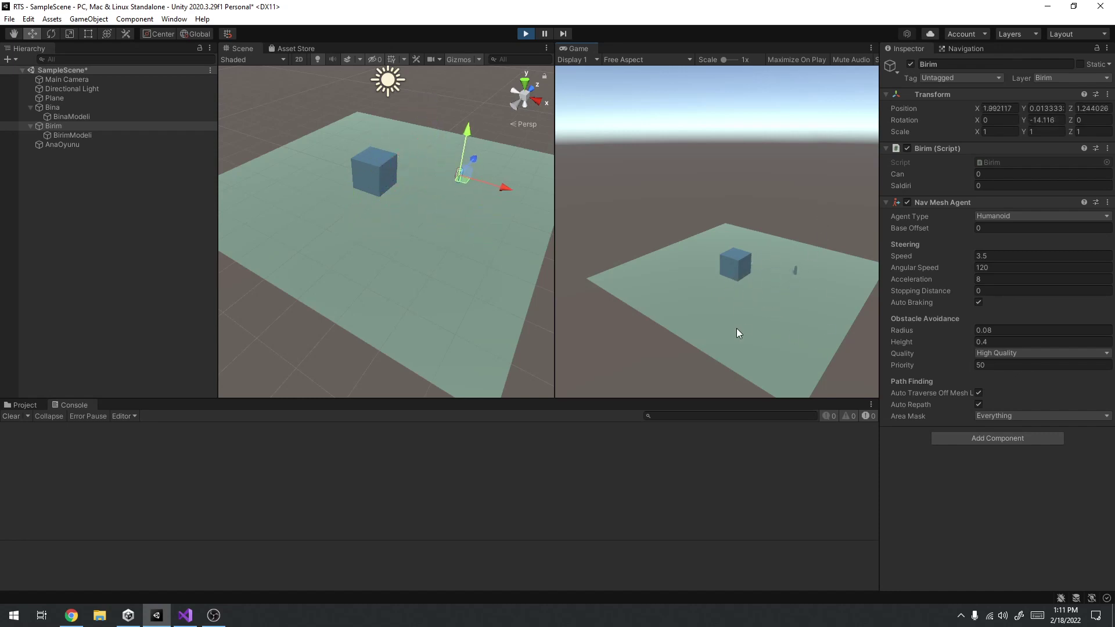
right_click(771, 330)
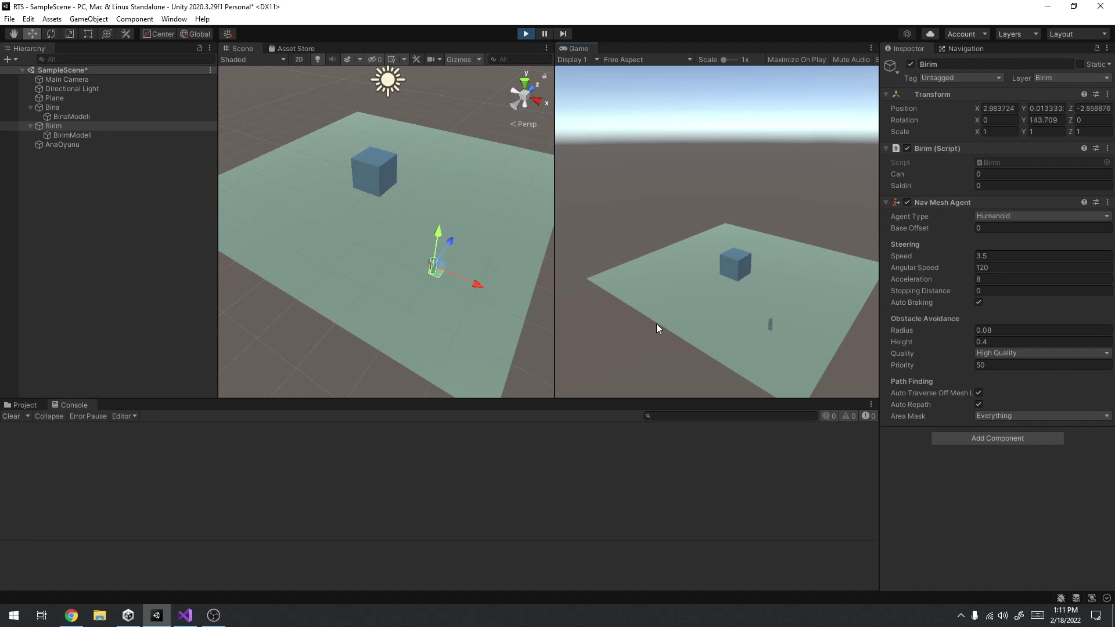
right_click(731, 328)
right_click(819, 285)
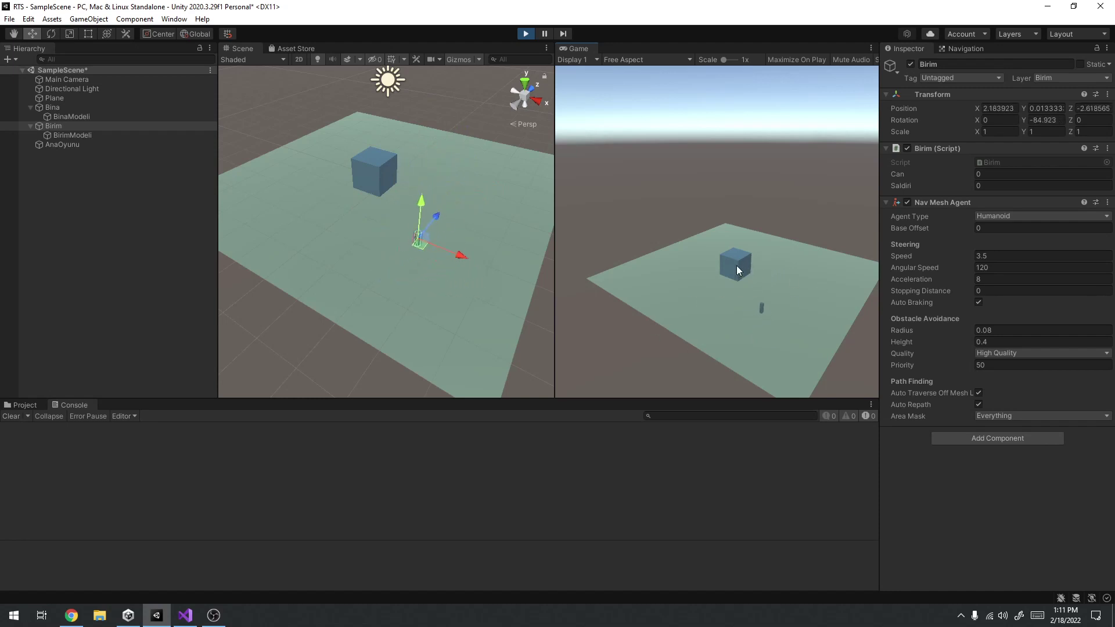
Test selecting and deselecting the building cube, move the unit twice, then stop playing.
left_click(736, 266)
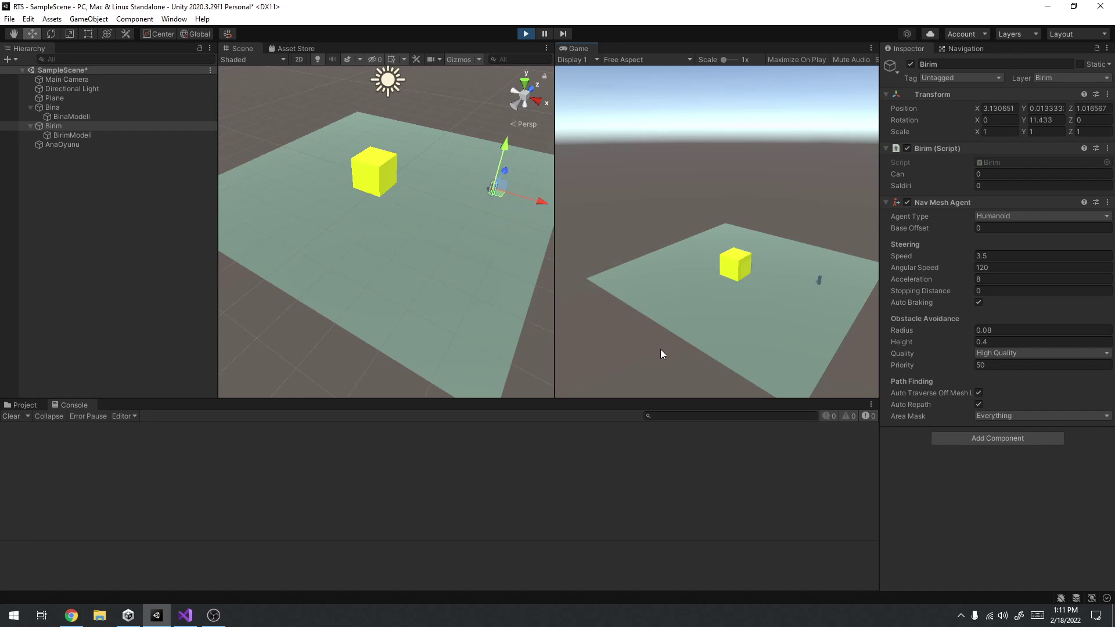
left_click(765, 289)
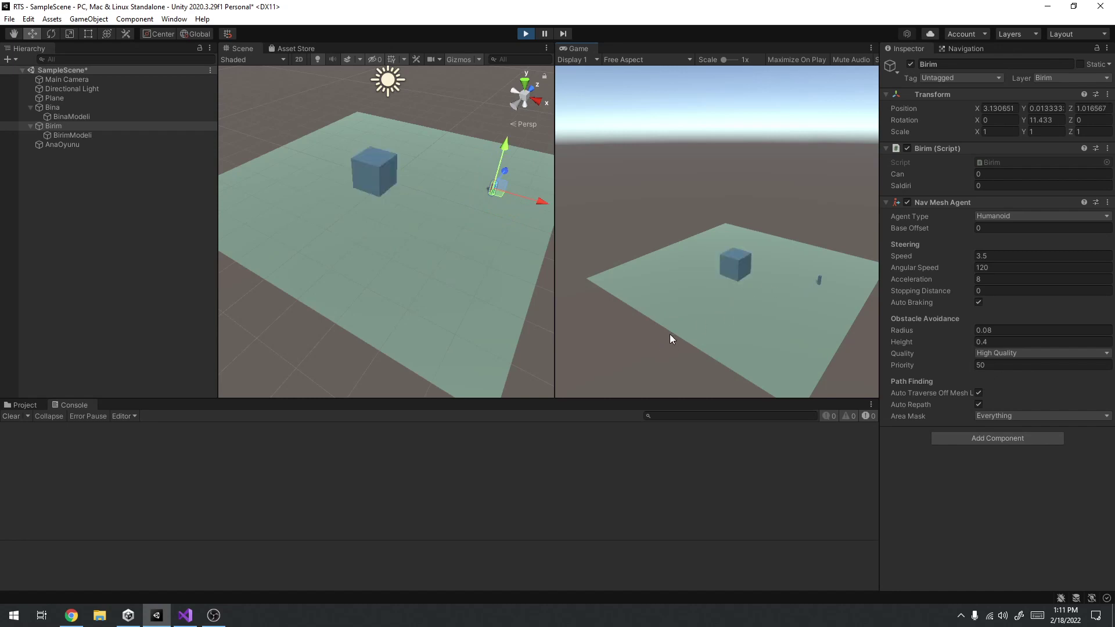
left_click(744, 278)
left_click(820, 280)
right_click(788, 298)
right_click(719, 312)
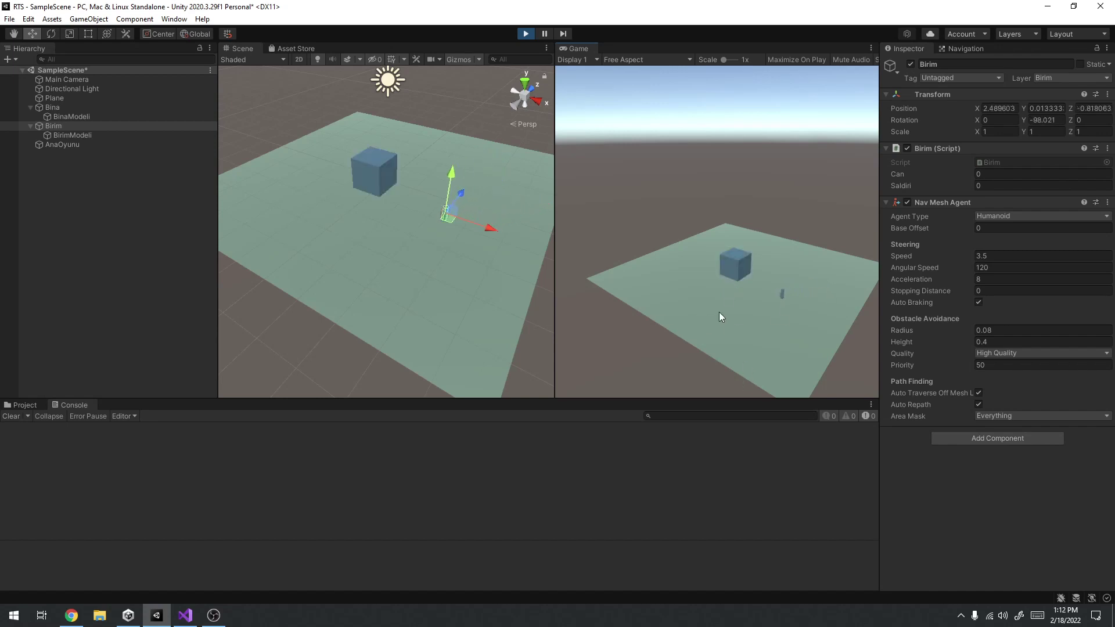
left_click(526, 34)
Inspect the mevcut_secili null check on line 59 and mr_eski on line 48 in AnaOyun.cs.
left_click(185, 615)
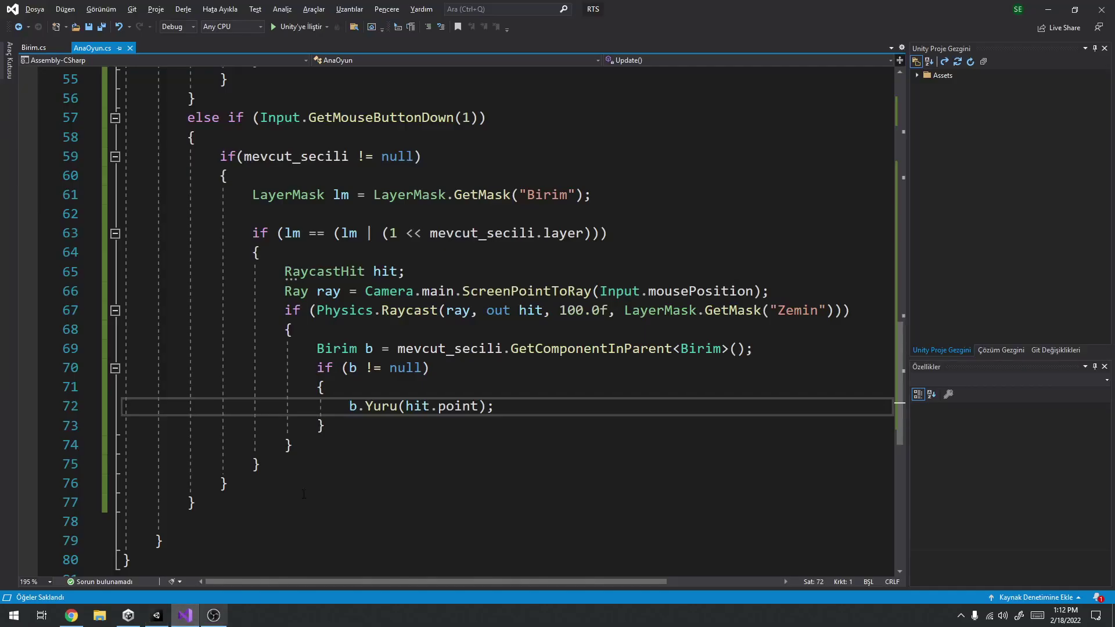
scroll(353, 331, "up", 7)
scroll(351, 331, "down", 3, "ctrl")
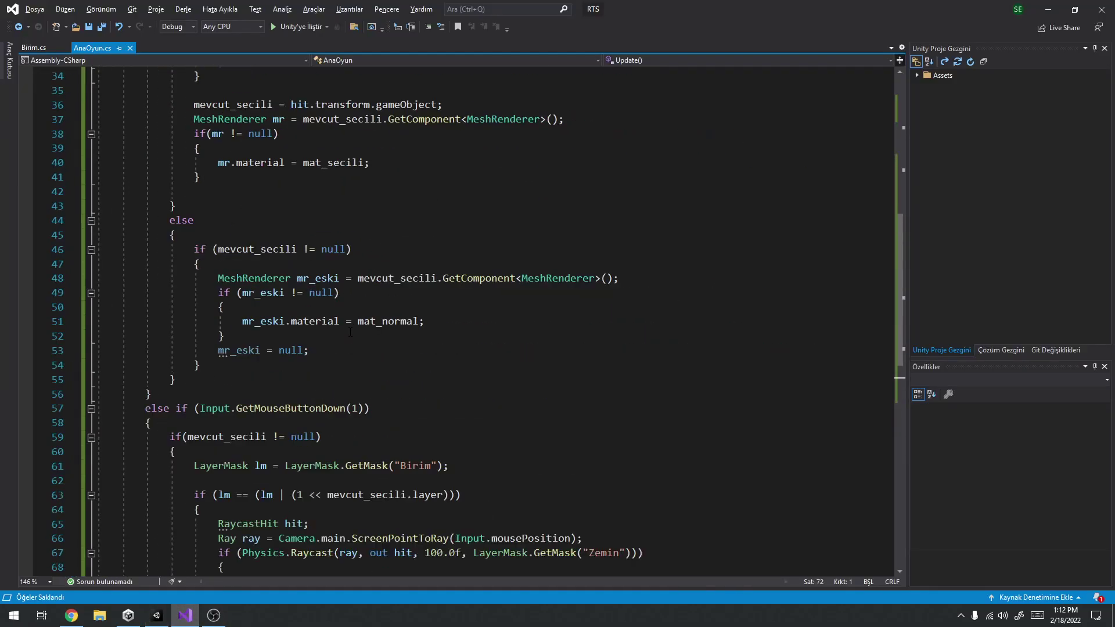
left_click(287, 449)
left_click(291, 438)
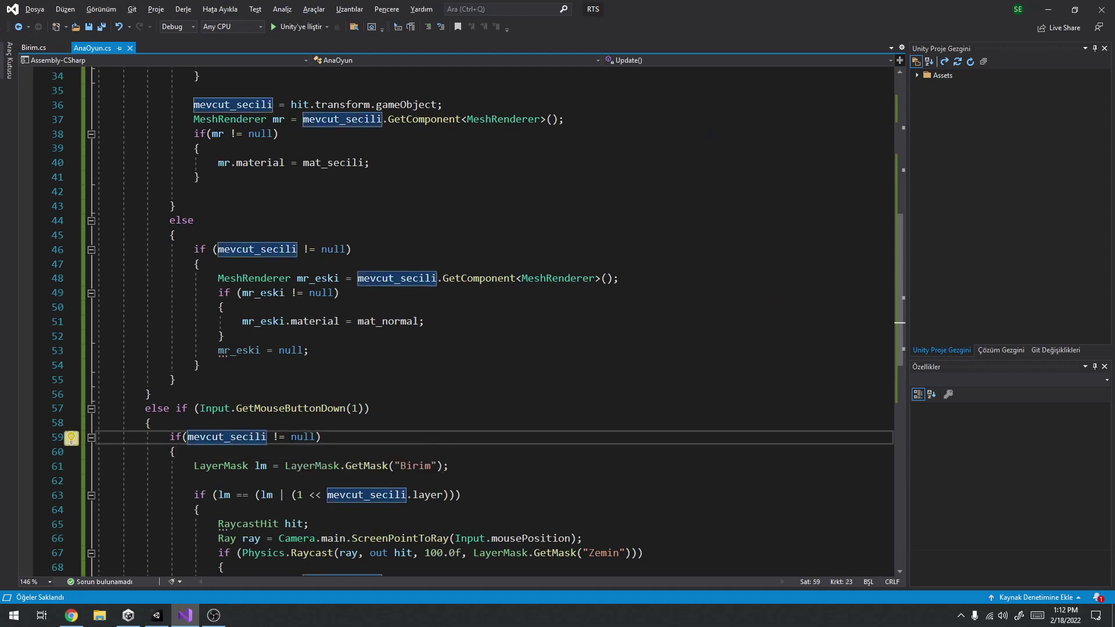
left_click(315, 278)
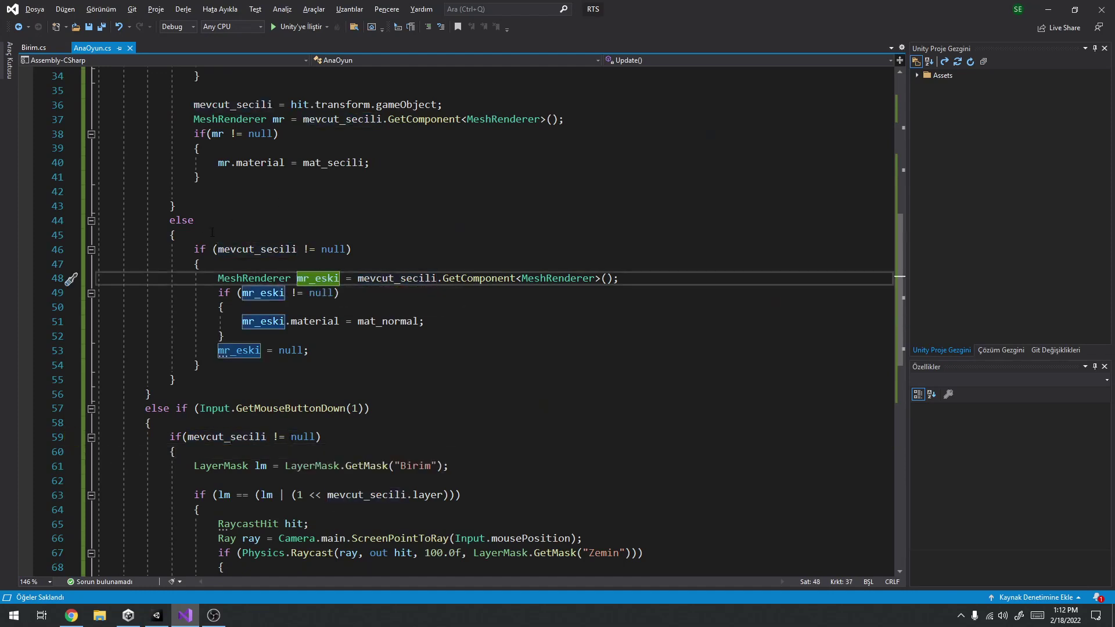
Trace the left-click raycast hit block from line 26 to 43 and the null check on line 46.
scroll(464, 319, "up", 6)
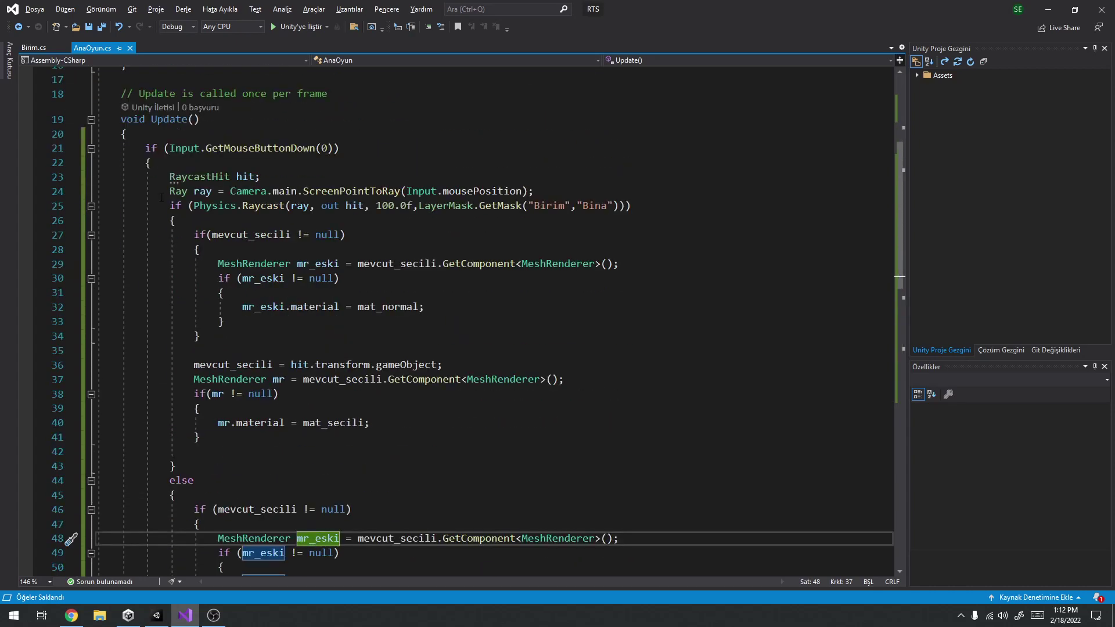
left_click(152, 163)
left_click(183, 219)
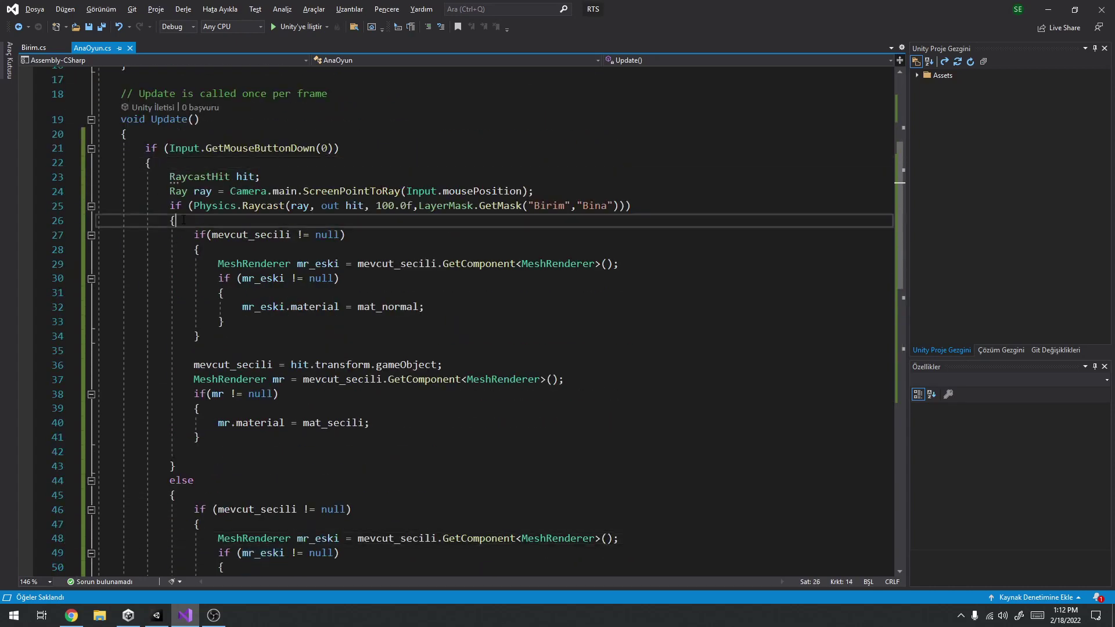
left_click(179, 459)
scroll(201, 429, "down", 3)
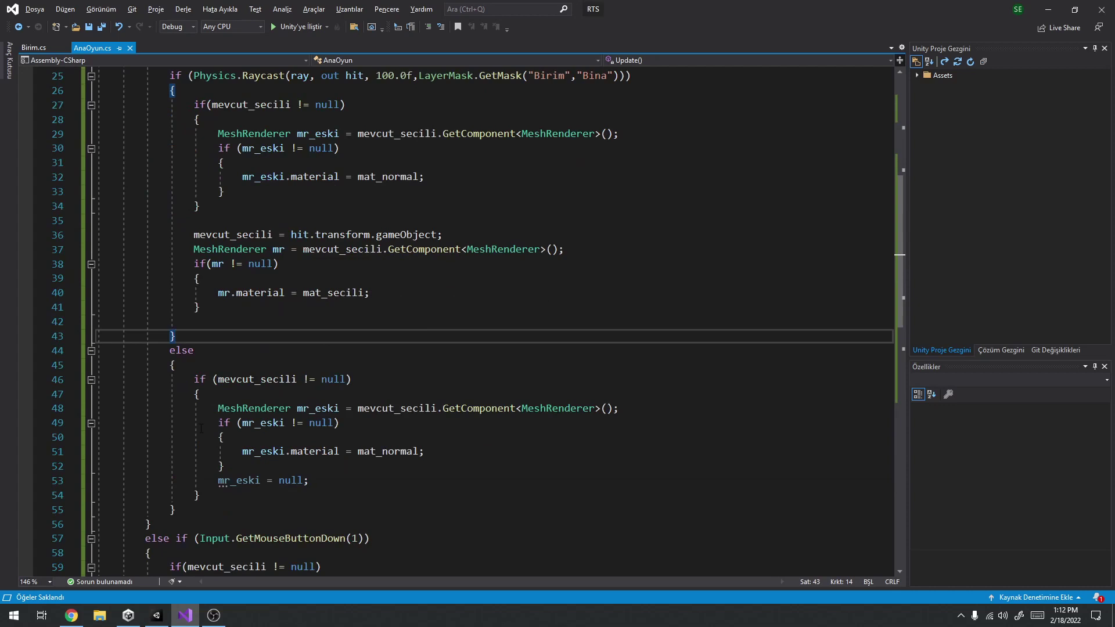
left_click(251, 380)
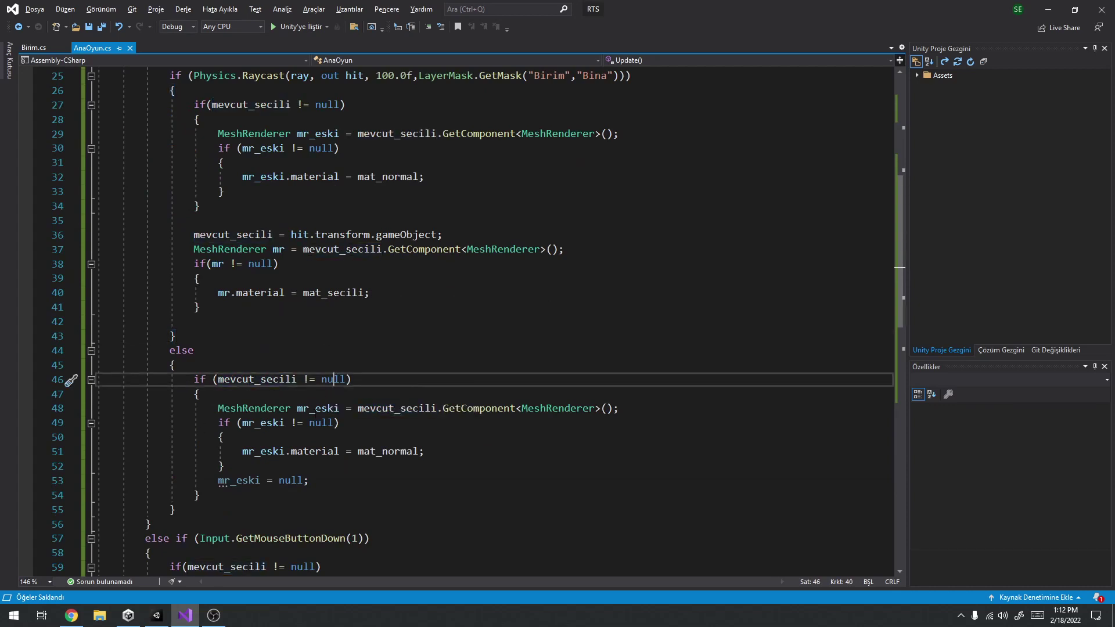
left_click(281, 480)
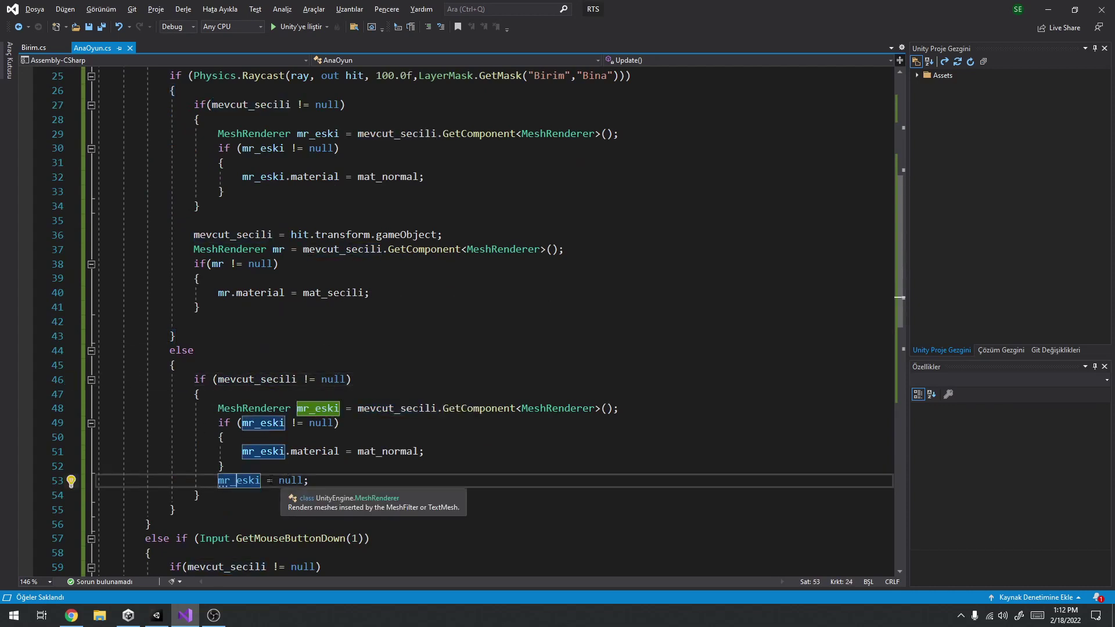
Make line 53 reset mevcut_secili = null instead of mr_eski, then start Play in Unity.
double_click(251, 381)
key("ctrl+c")
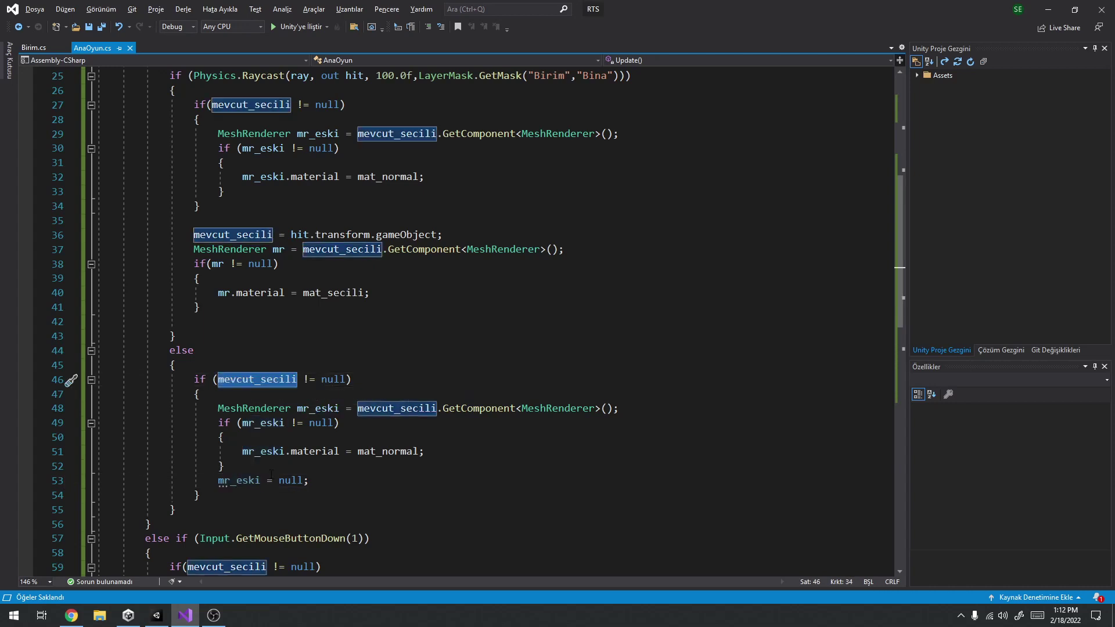
double_click(247, 482)
key("ctrl+v")
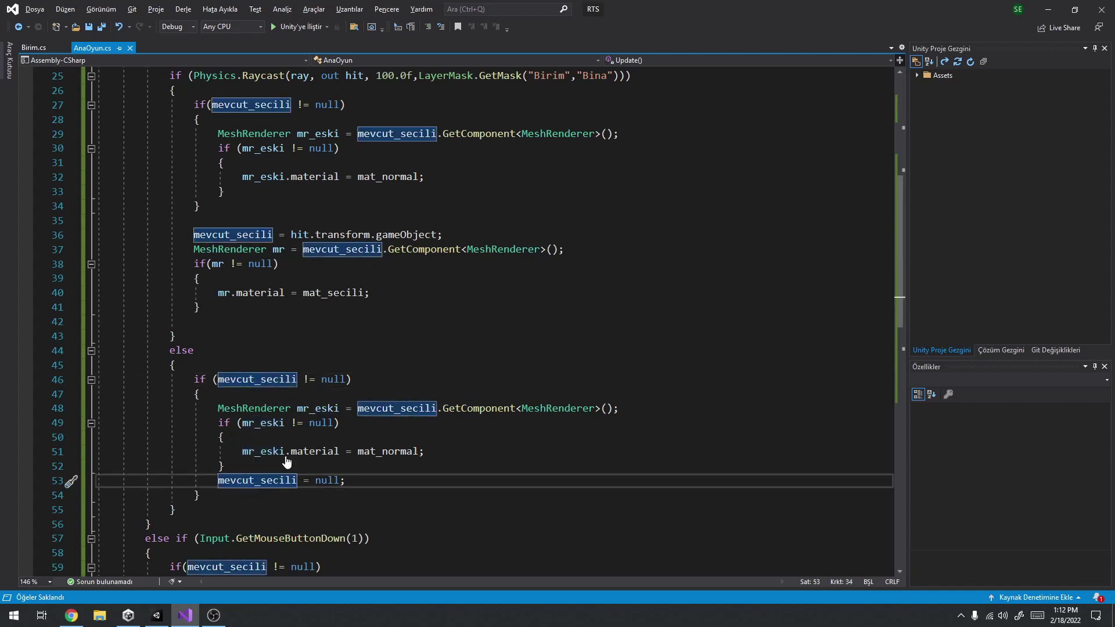
left_click(161, 620)
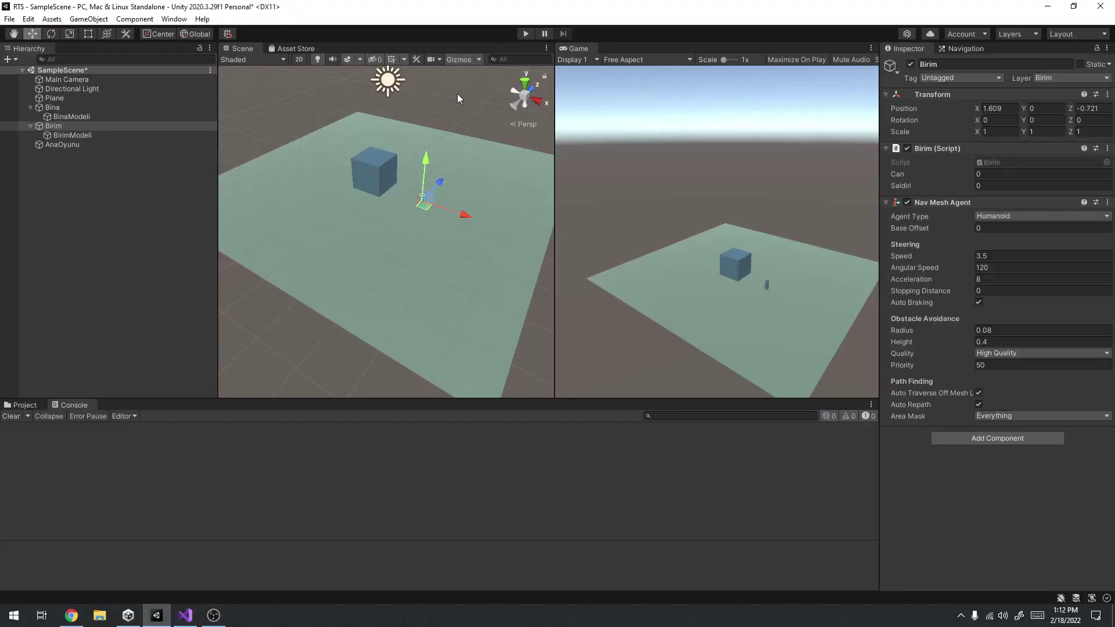
left_click(526, 33)
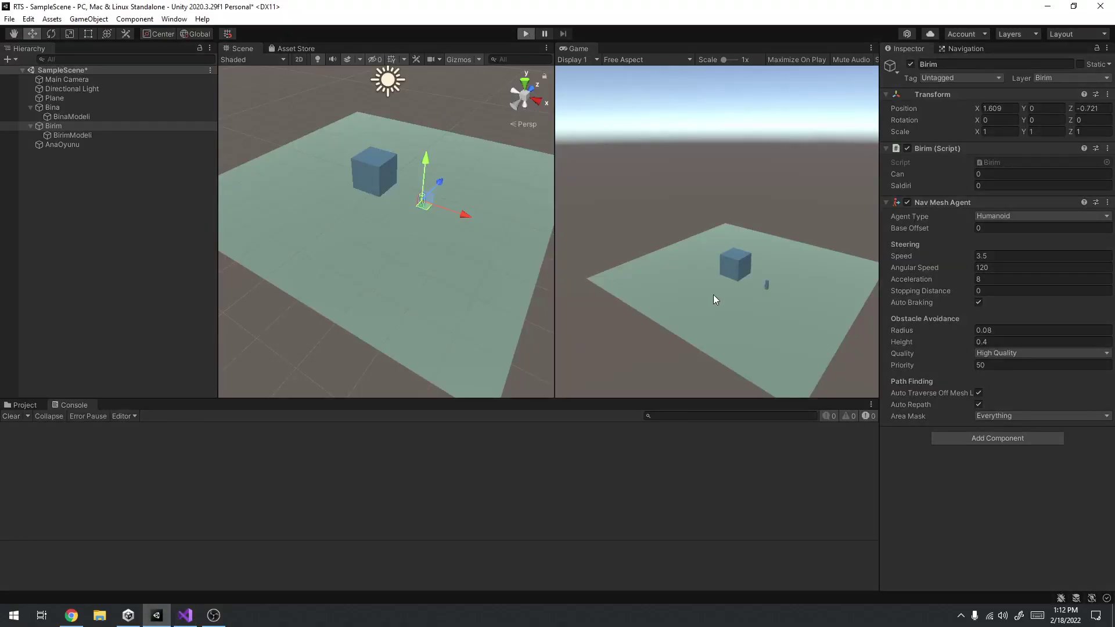
Send the Birim unit to a ground spot, then leave Play and bring up the NavMesh Agent manual page.
left_click(736, 343)
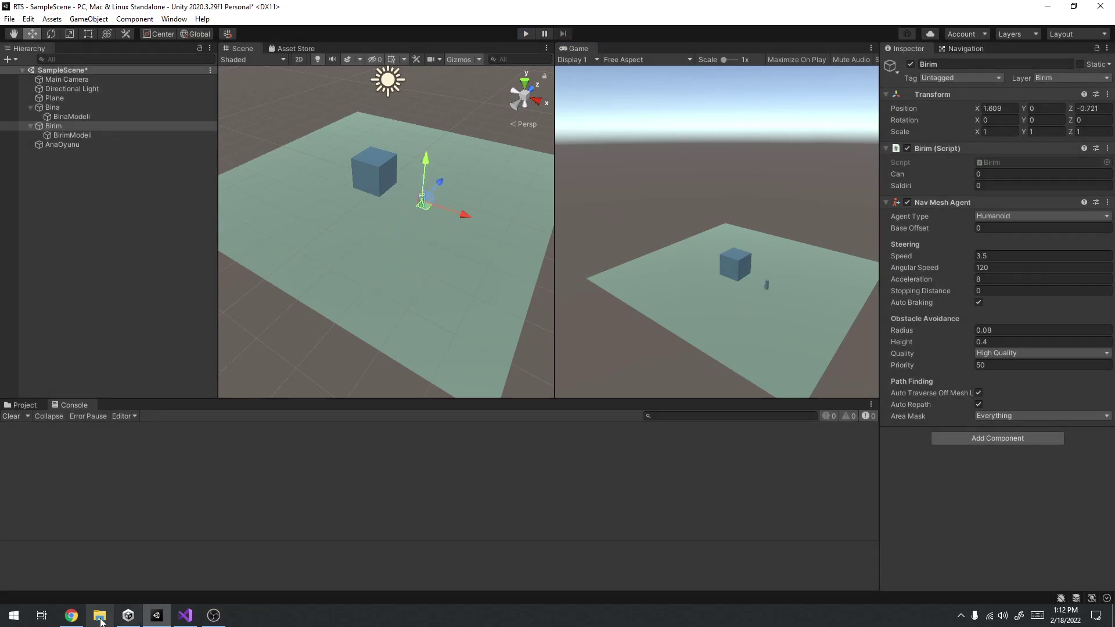
left_click(71, 616)
left_click(82, 10)
left_click(174, 10)
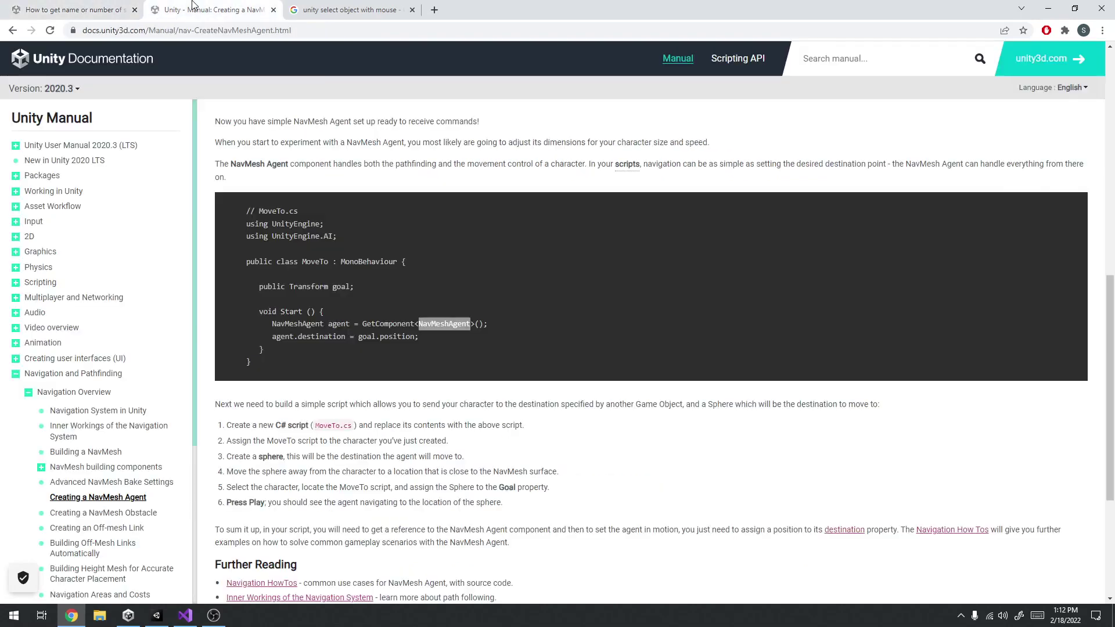
Search 'unity navmesh obs' and open the Nav Mesh Obstacle manual page.
right_click(15, 33)
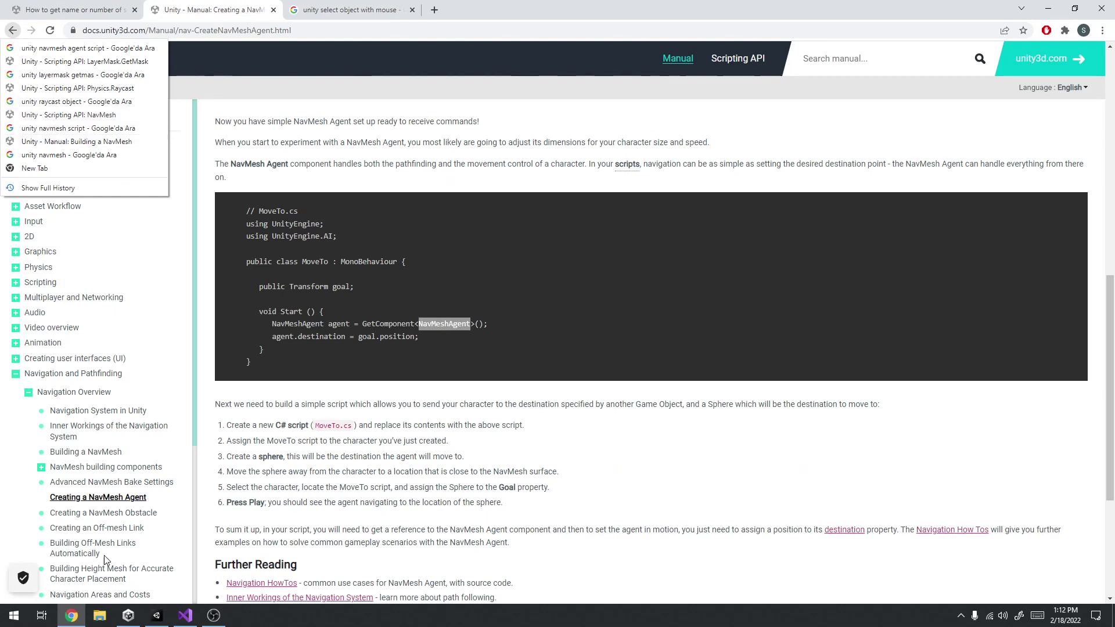
left_click(181, 33)
type("unişt")
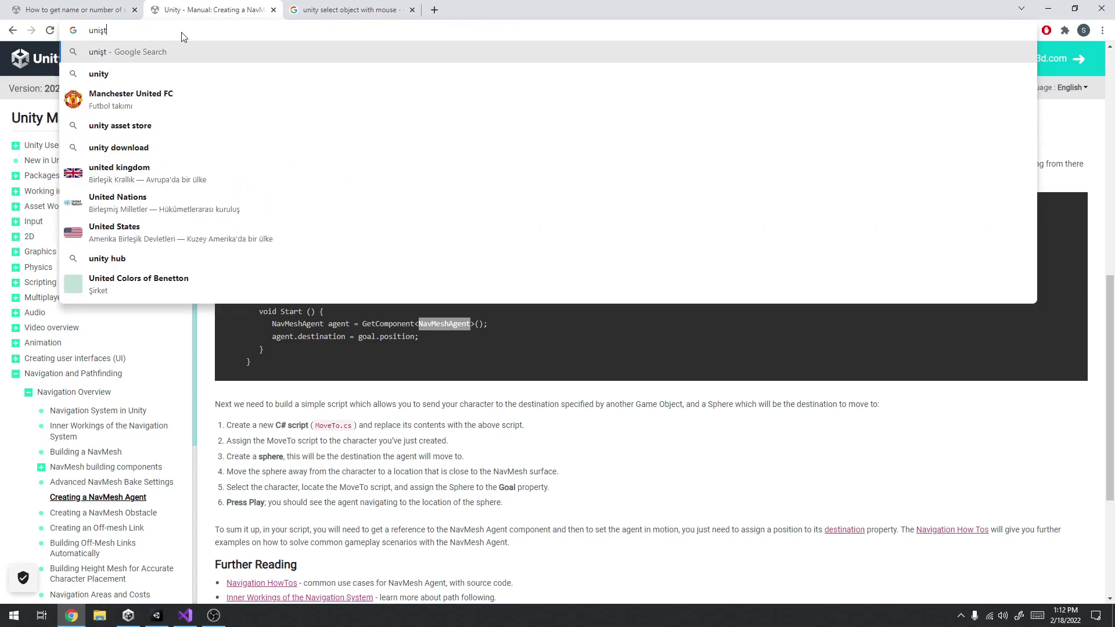
key("BackSpace")
key("BackSpace")
type("ty navm")
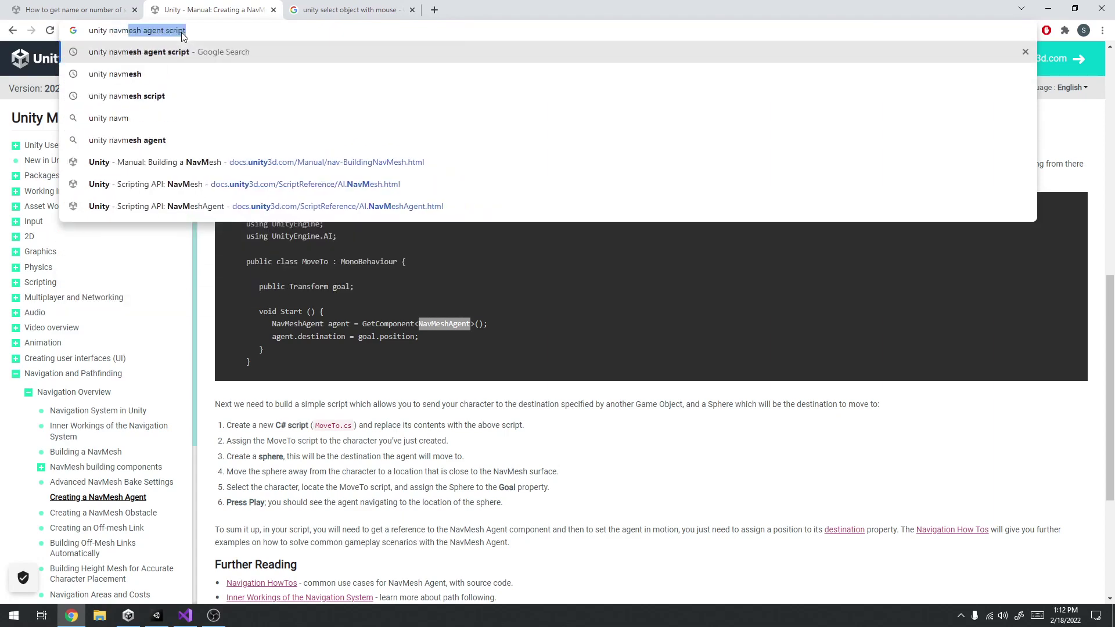
type("esh obs")
key("Return")
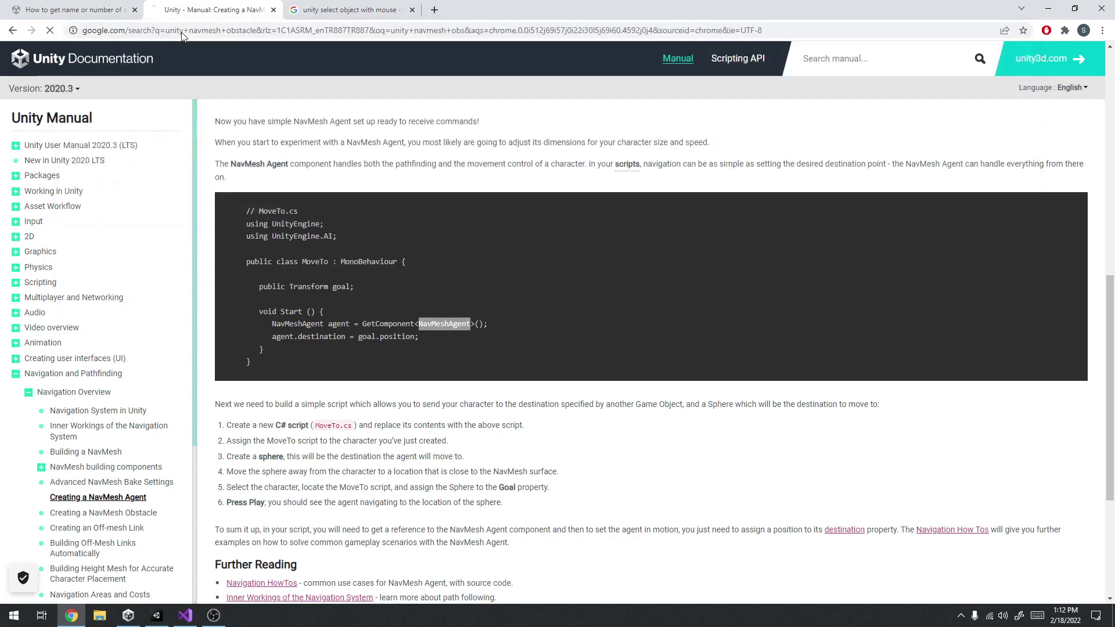
left_click(162, 146)
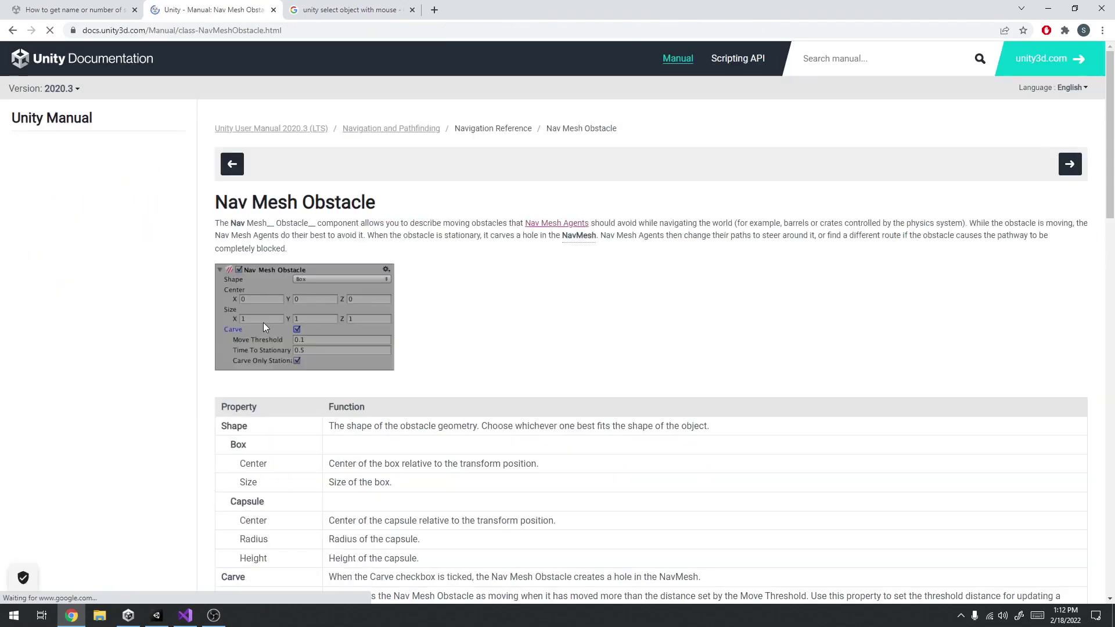
Skim the Nav Mesh Obstacle page from its heading down to the properties table.
scroll(343, 312, "down", 7)
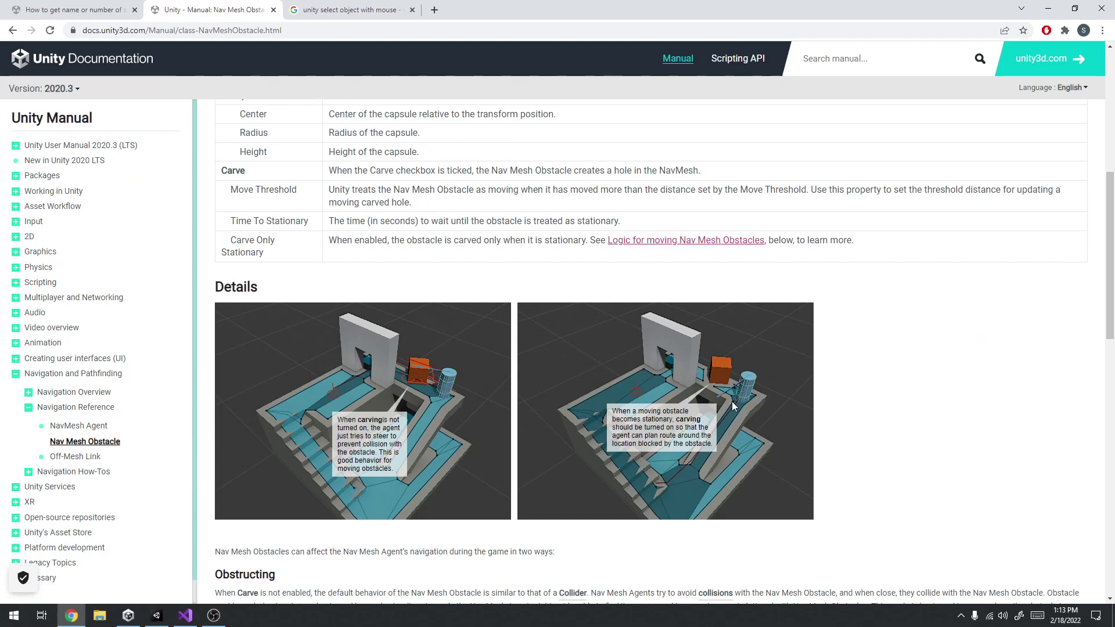
scroll(732, 402, "down", 9)
scroll(696, 407, "up", 10)
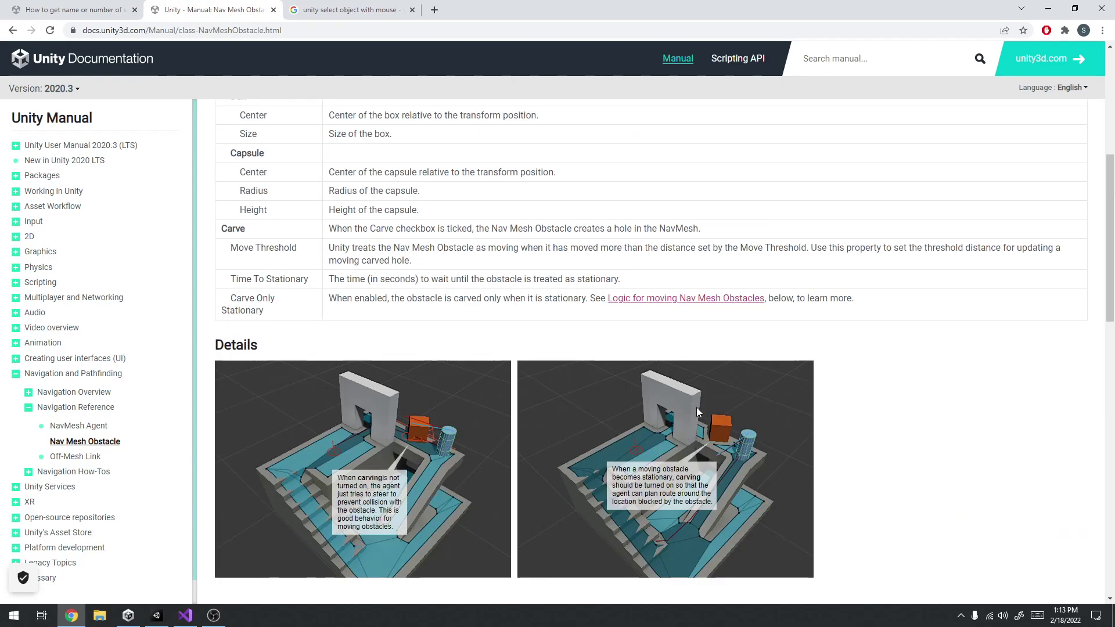
scroll(696, 406, "up", 6)
triple_click(335, 200)
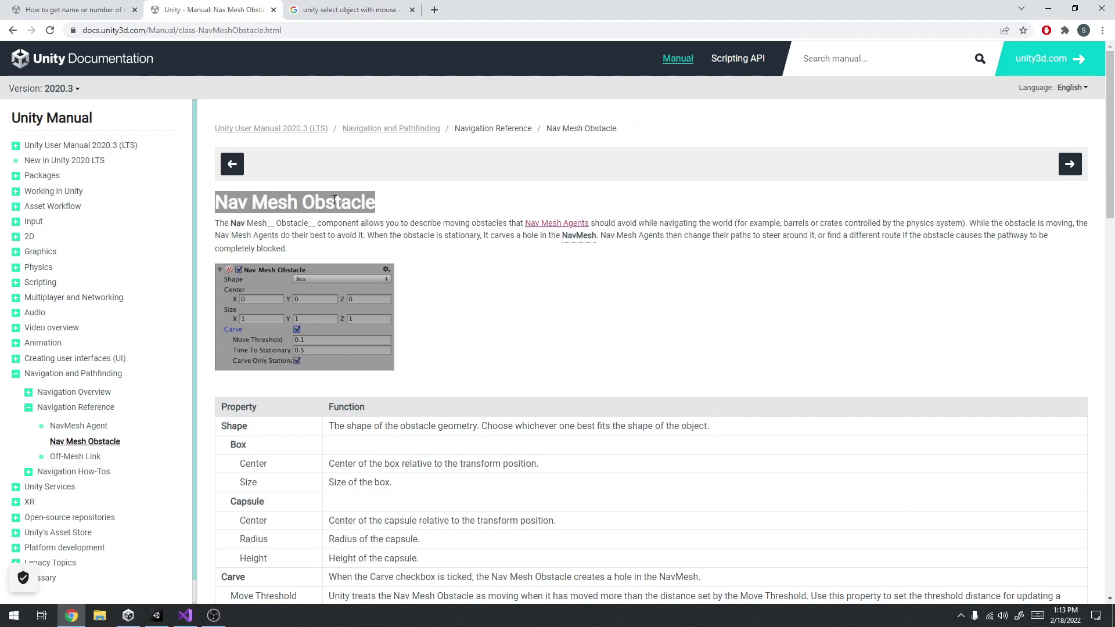
scroll(353, 283, "down", 5)
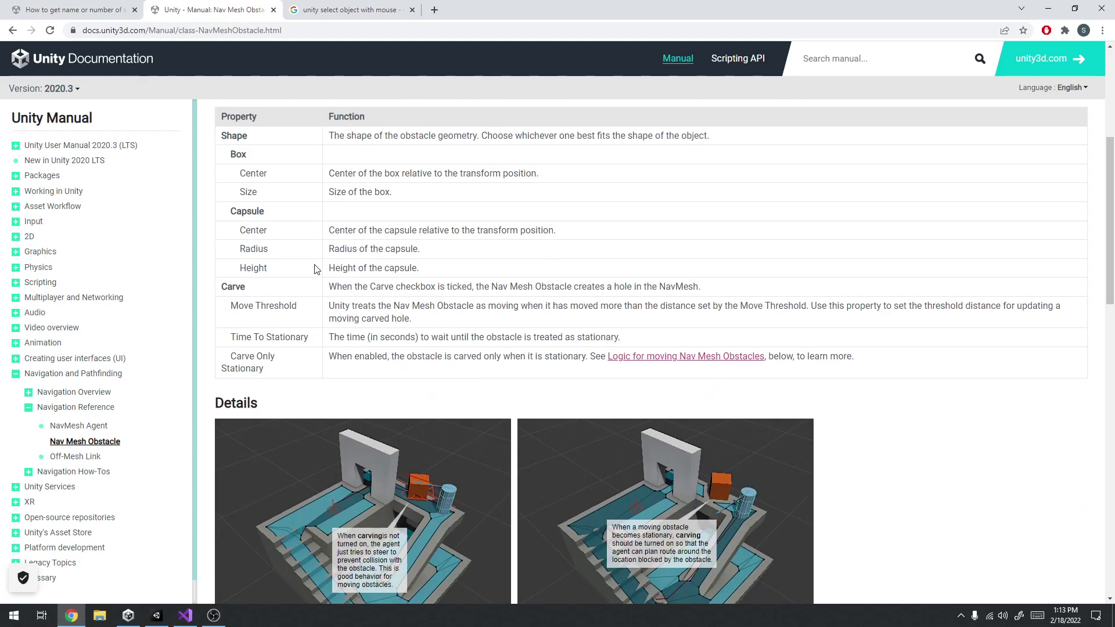
scroll(318, 265, "down", 2)
scroll(555, 248, "down", 2)
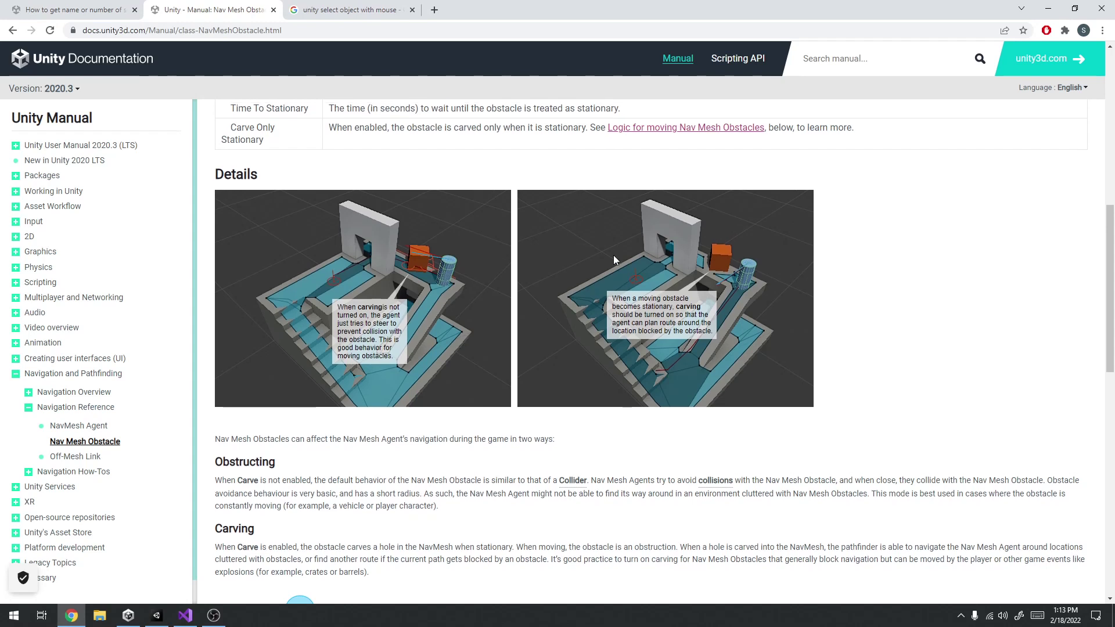
Read how the Carve property affects the NavMesh, then return to the Unity editor.
scroll(614, 258, "up", 2)
double_click(225, 172)
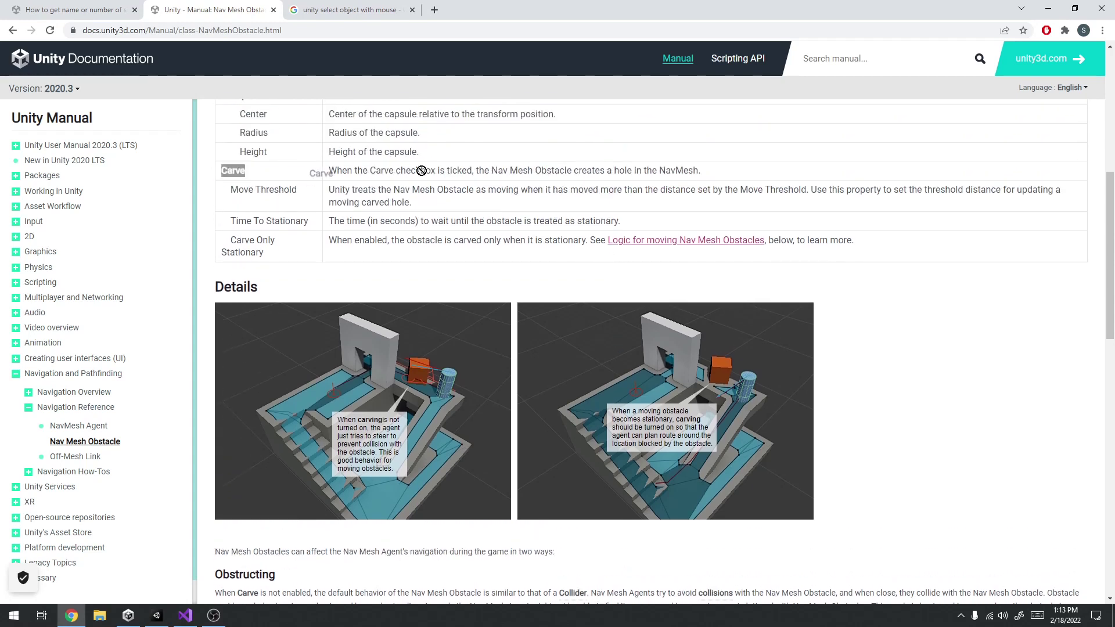
left_click(512, 170)
double_click(684, 170)
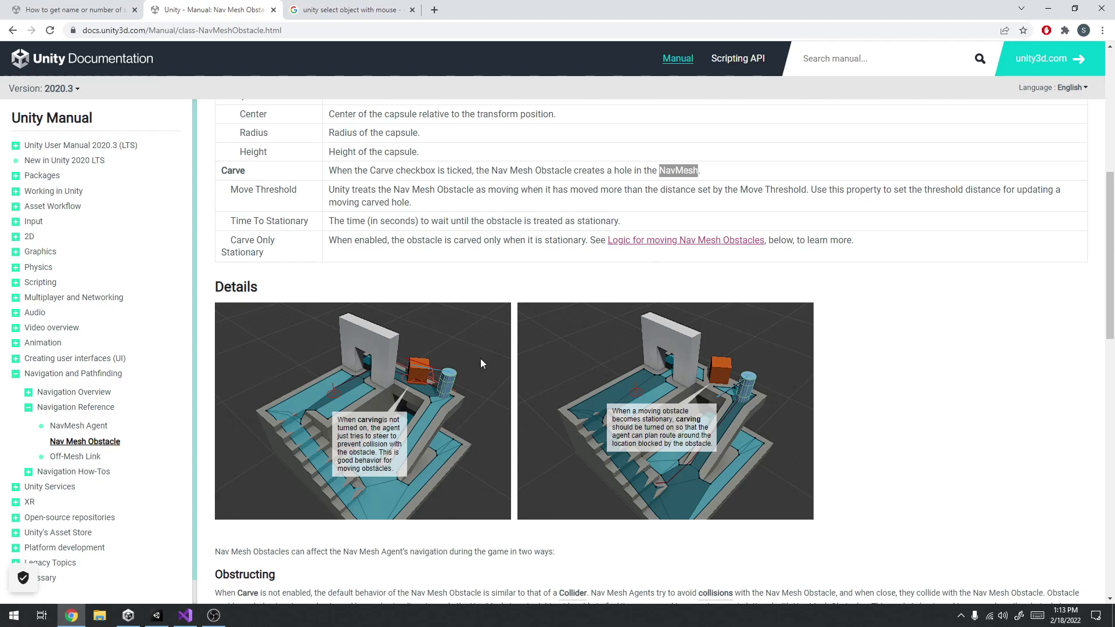
scroll(628, 477, "down", 1)
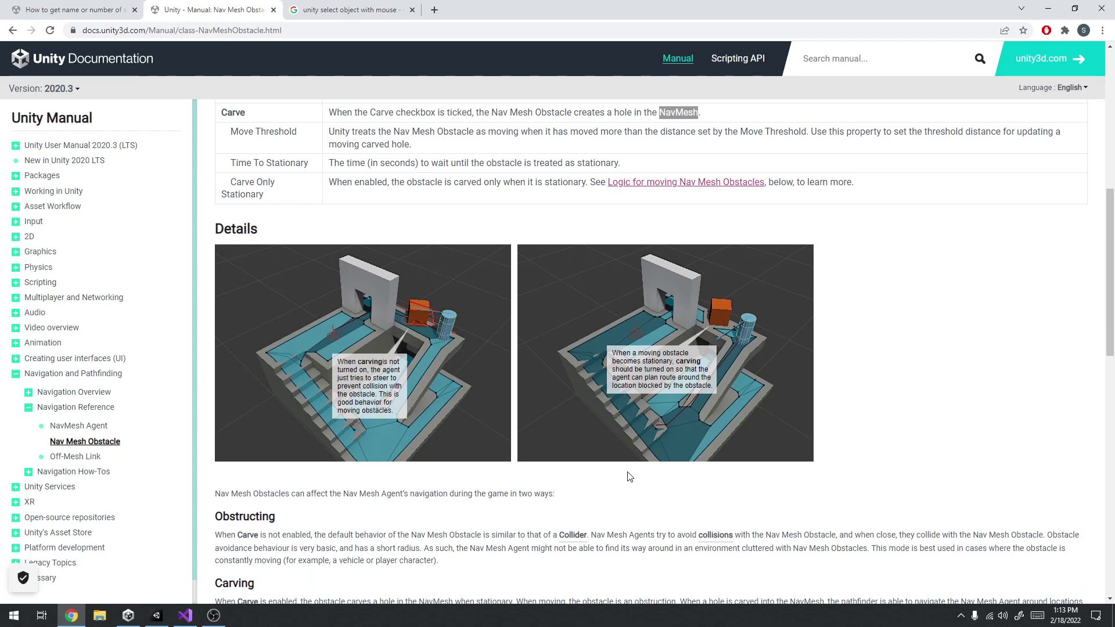
left_click(1048, 9)
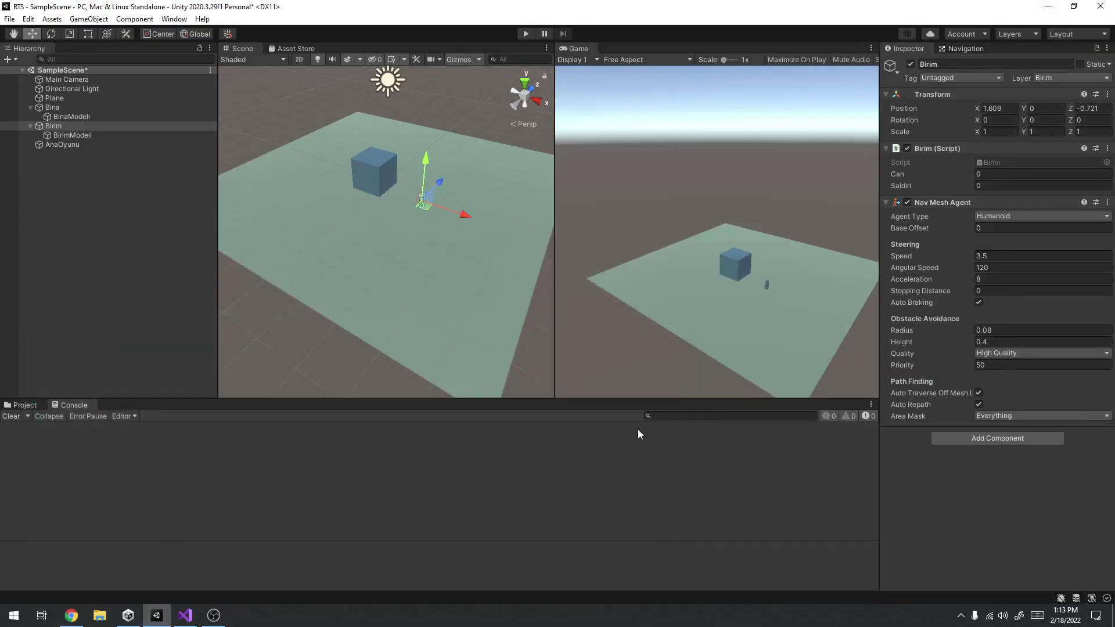
Add a Nav Mesh Obstacle (Box, size 1×1×1, Carve off) to the Bina parent object.
left_click(381, 184)
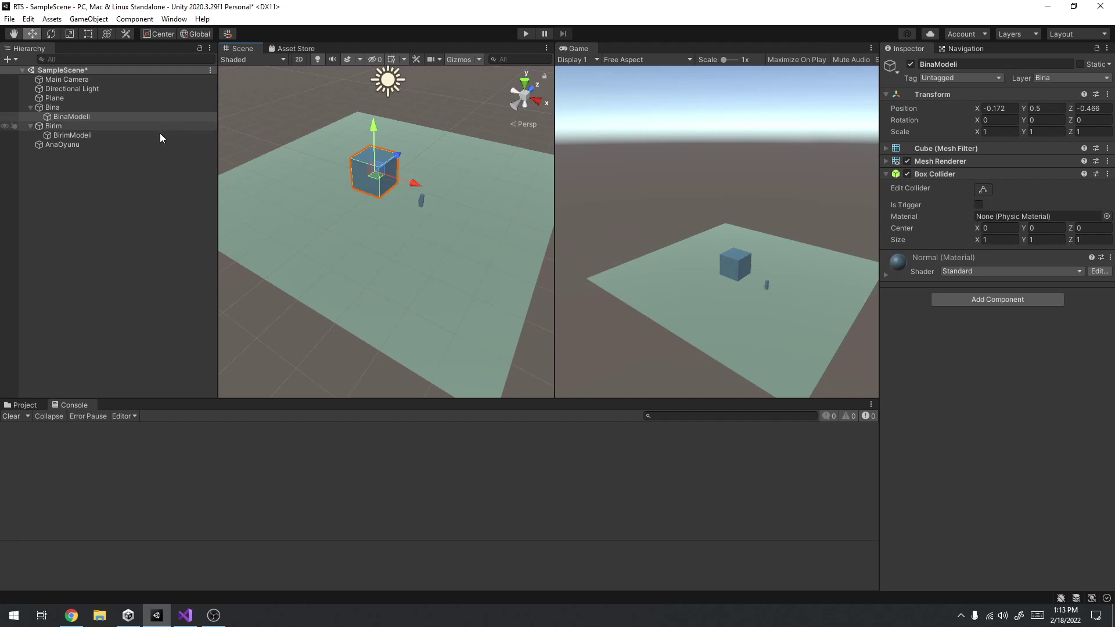
left_click(51, 108)
left_click(990, 185)
type("obsta")
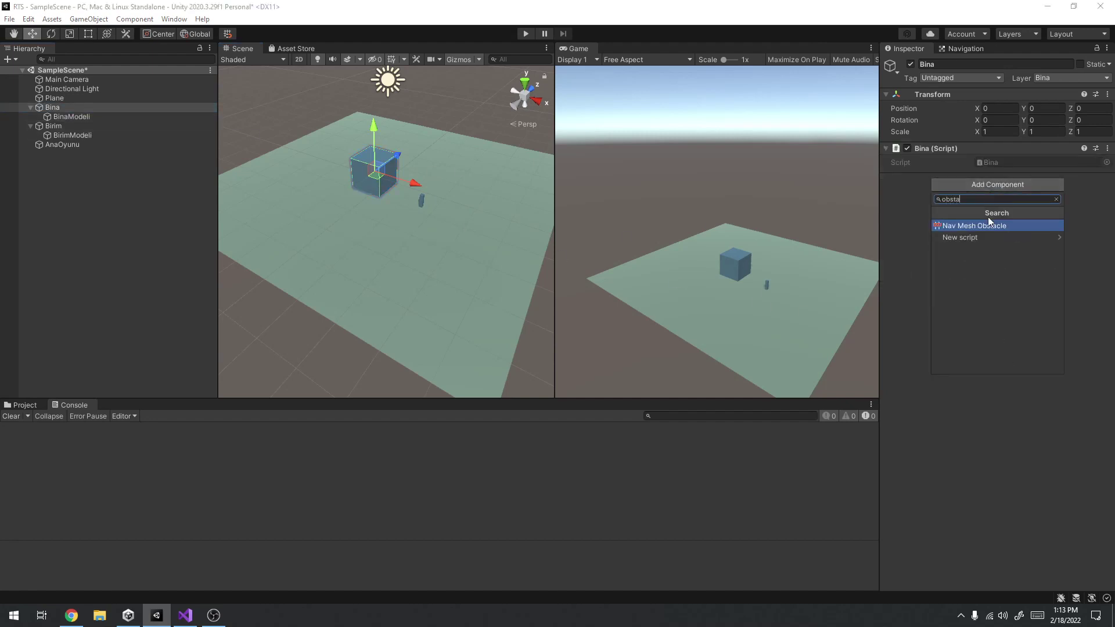
left_click(988, 230)
scroll(539, 186, "up", 2)
mouse_move(539, 186)
left_mouse_down("alt")
mouse_move(270, 106)
mouse_move(96, 117)
left_mouse_up("alt")
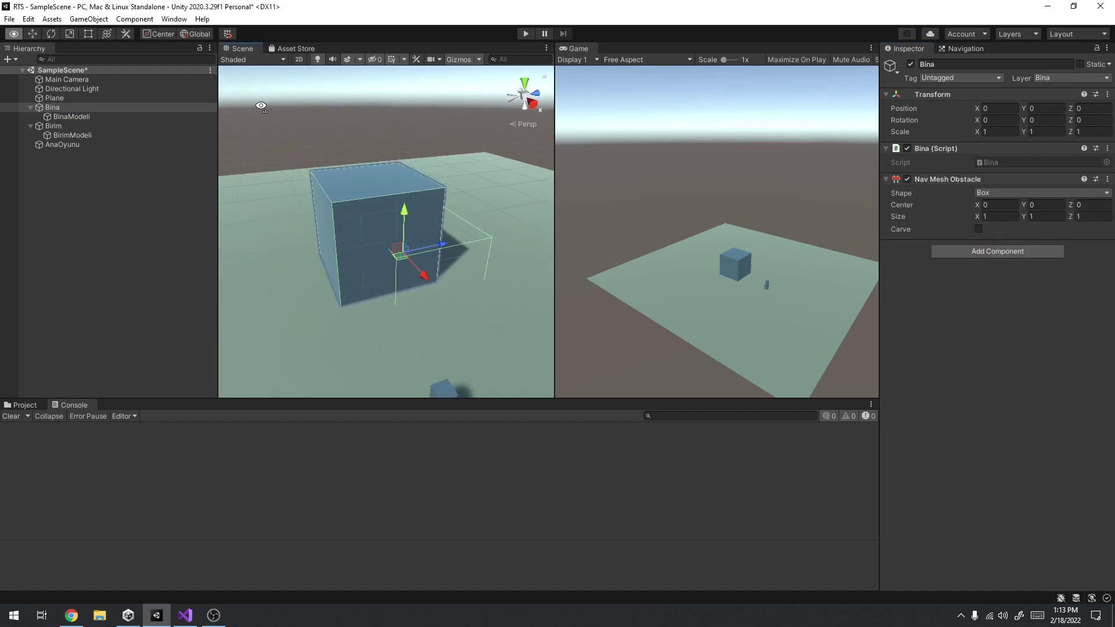
left_click(93, 115)
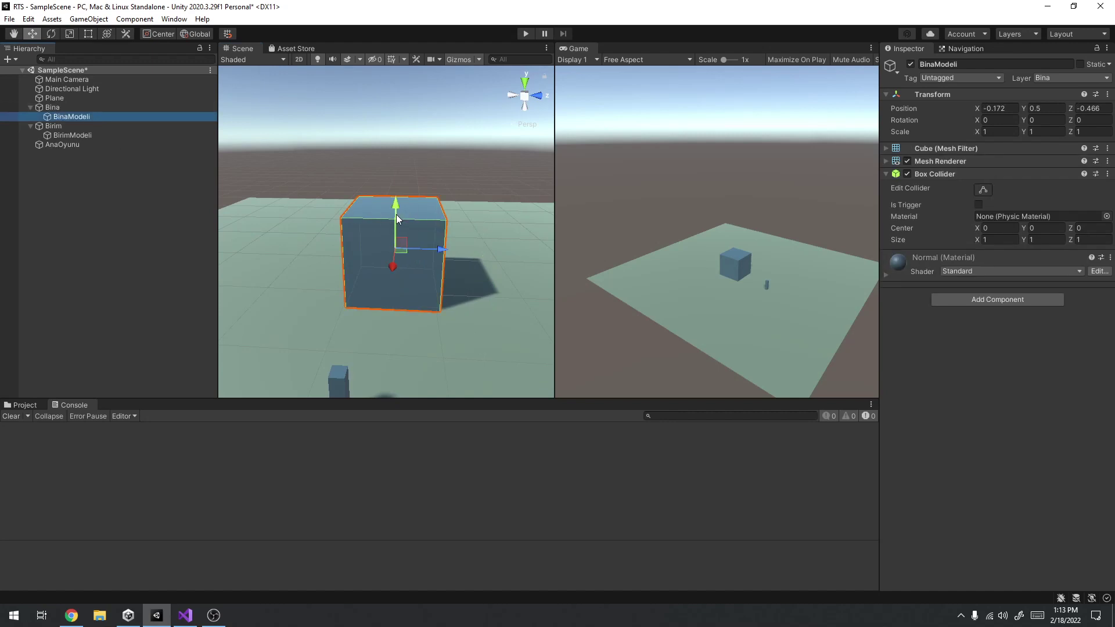
left_click(52, 107)
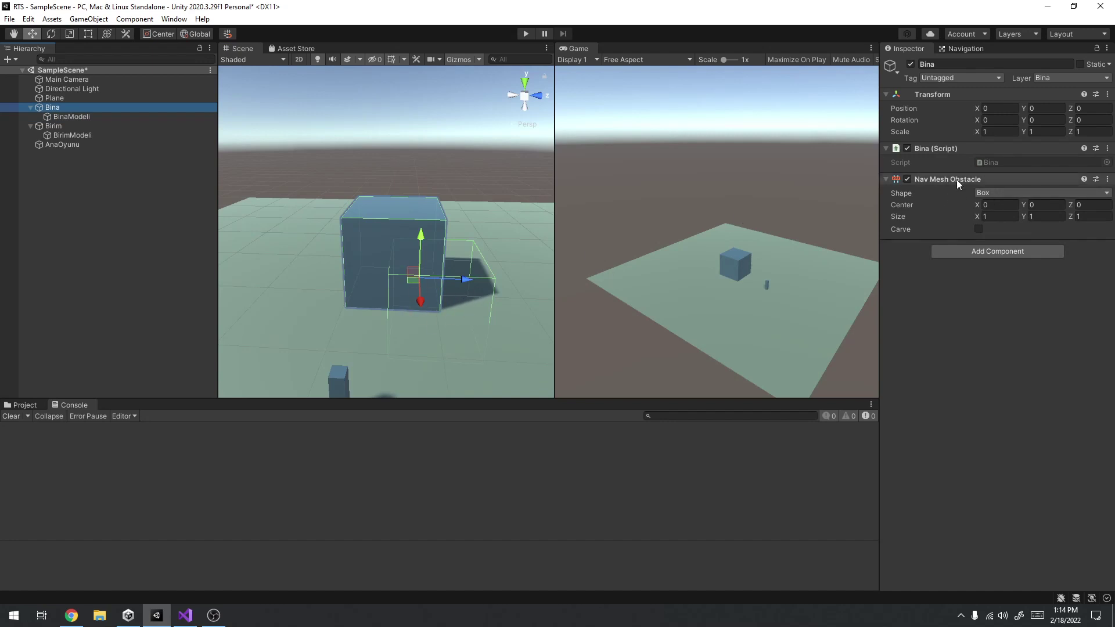
Keep Bina's Nav Mesh Obstacle shape as Box and try center values of 0.5.
left_click(988, 193)
left_click(999, 213)
left_click(1009, 193)
left_click(1001, 214)
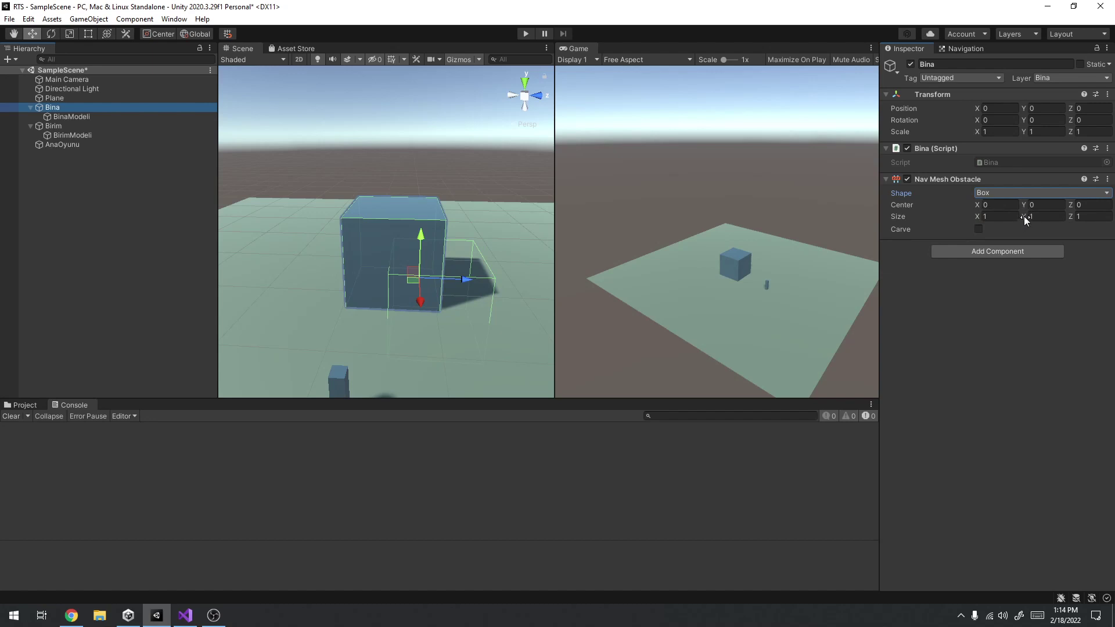
left_click_drag(1023, 204, 1034, 208)
left_click(1054, 205)
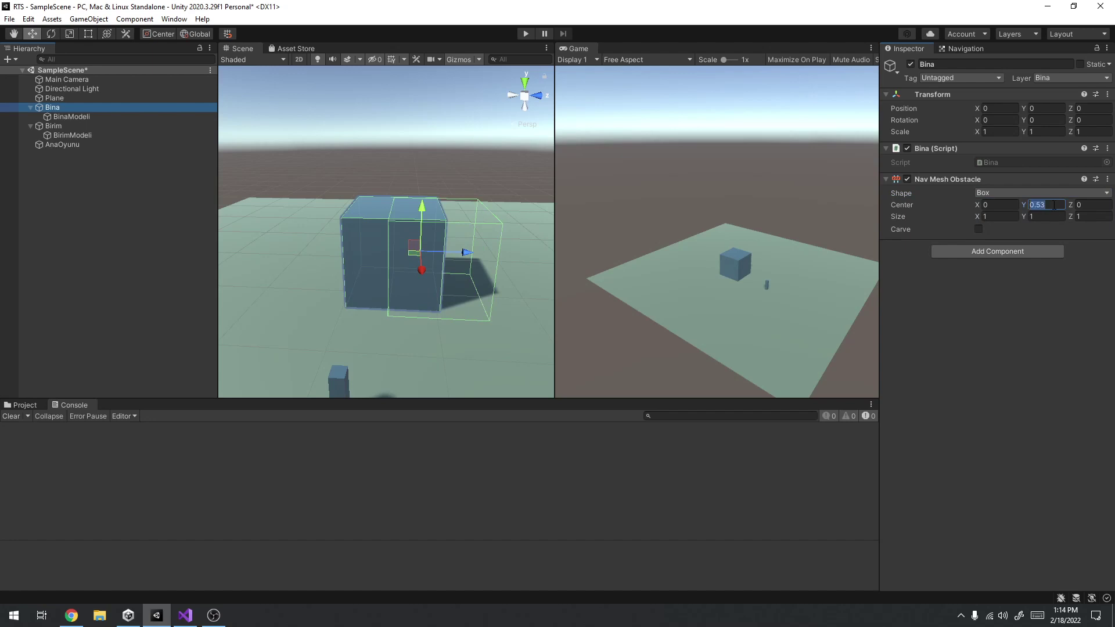
type(".5")
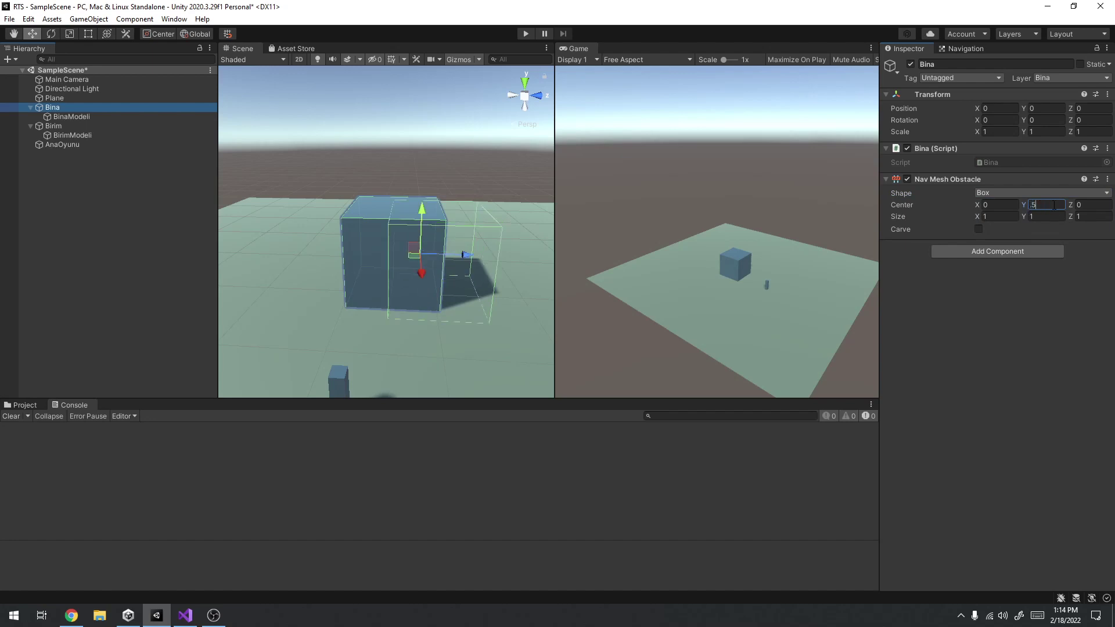
left_click(994, 208)
type(".5")
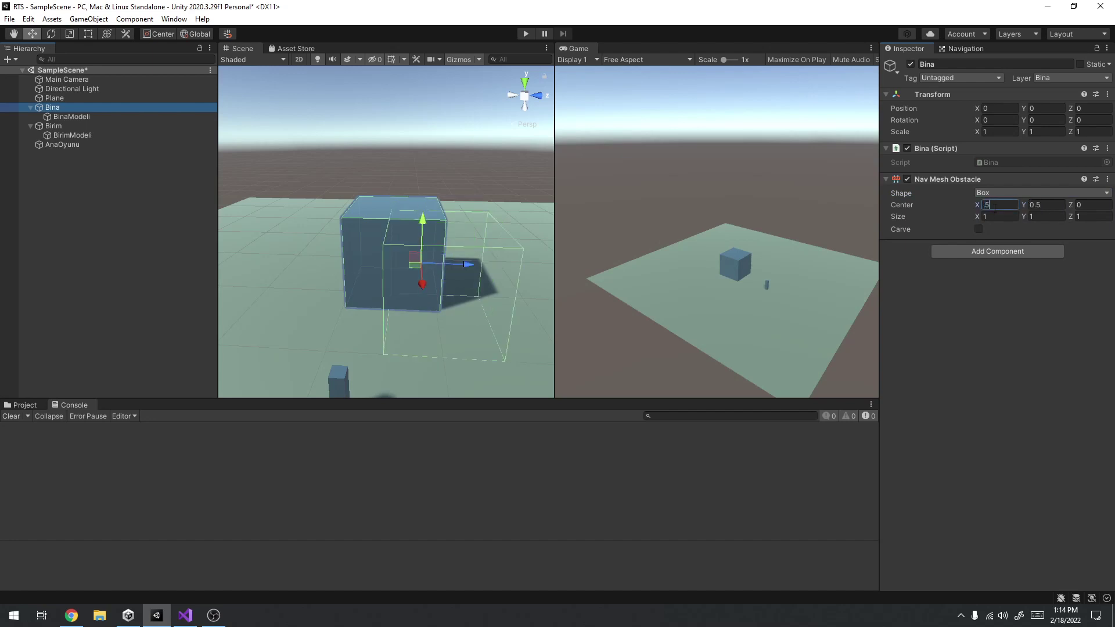
key("BackSpace")
key("BackSpace")
left_click(1104, 205)
type(".5")
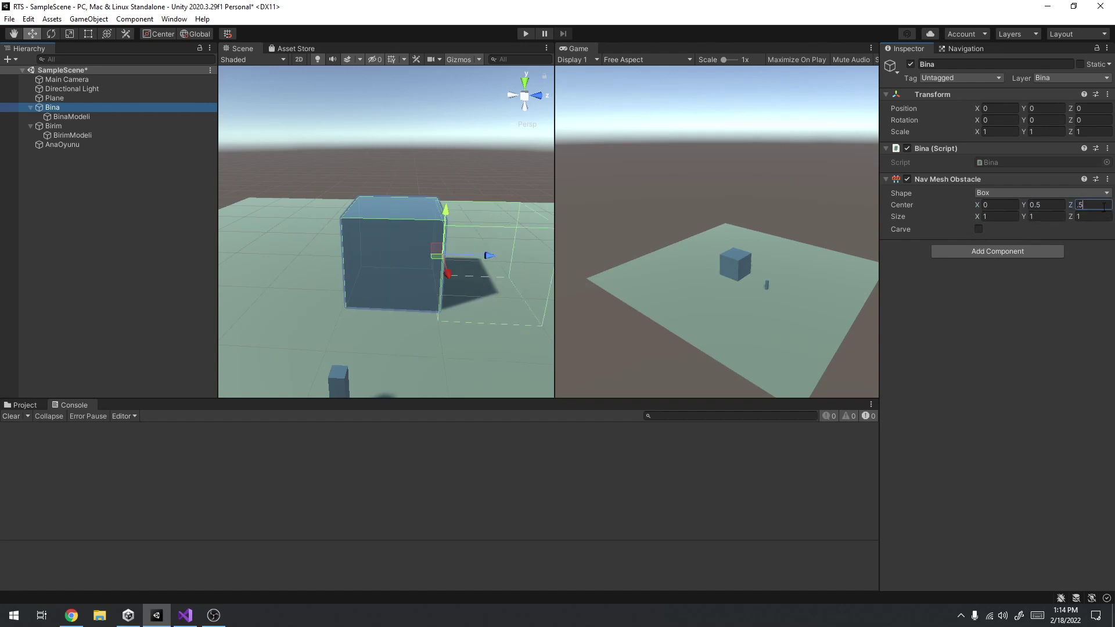
type("-0")
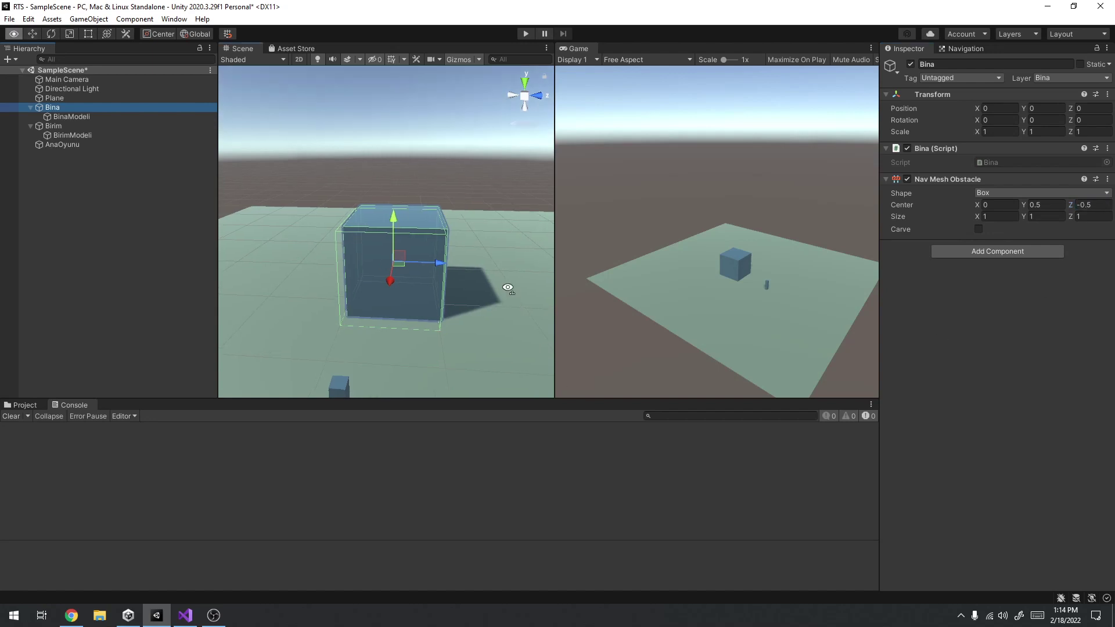
Set the BinaModeli cube's Position X and Z to 0.
right_click_drag(508, 284, 518, 235)
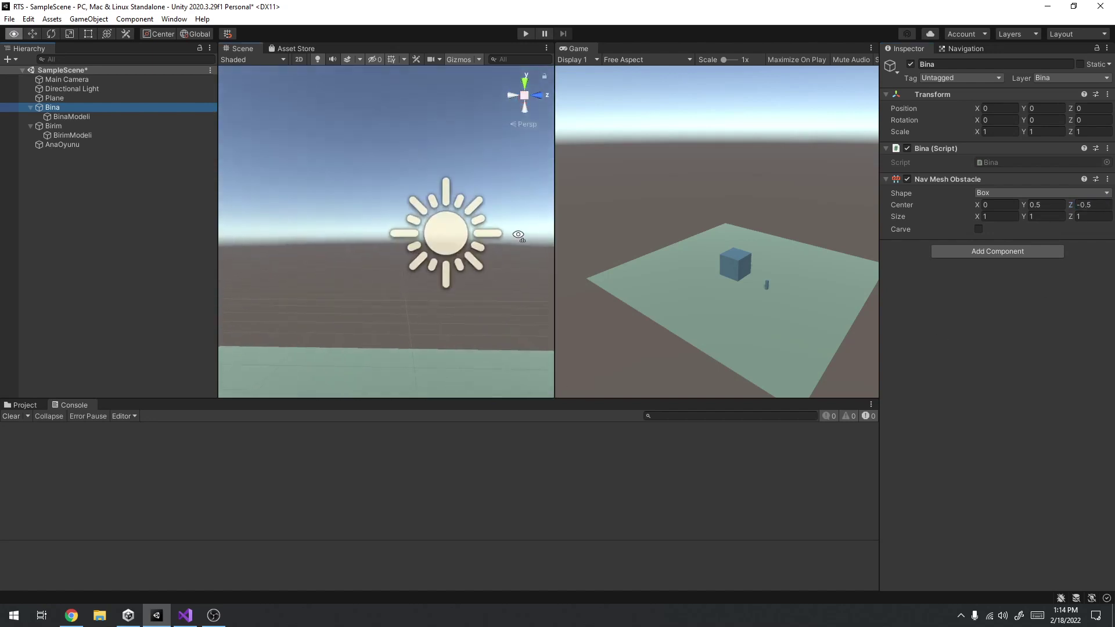
right_click_drag(518, 235, 664, 359)
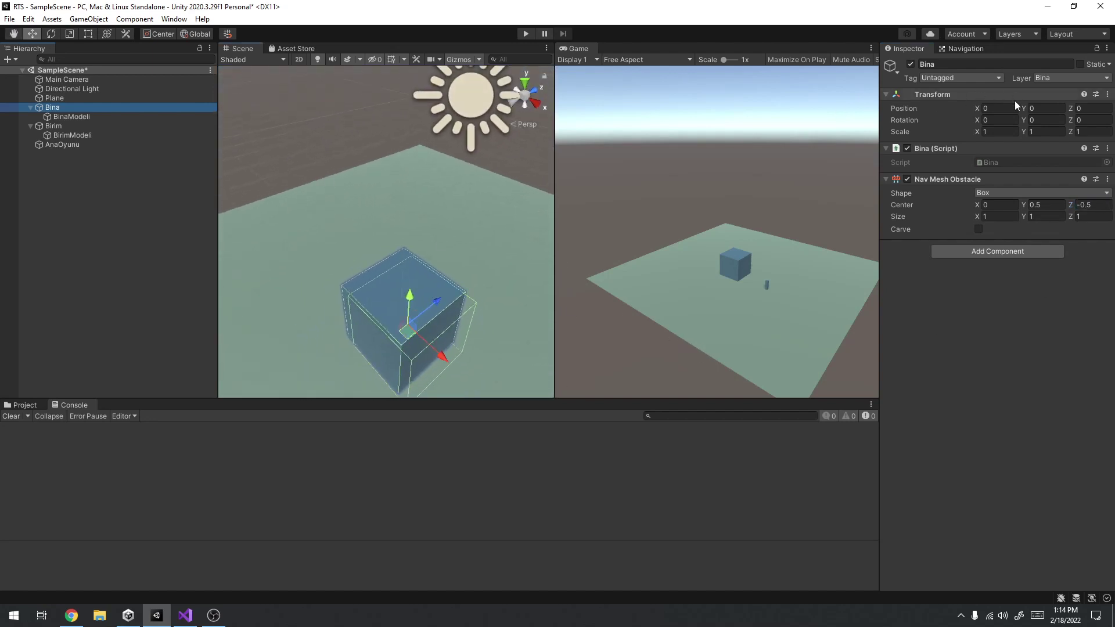
left_click(107, 116)
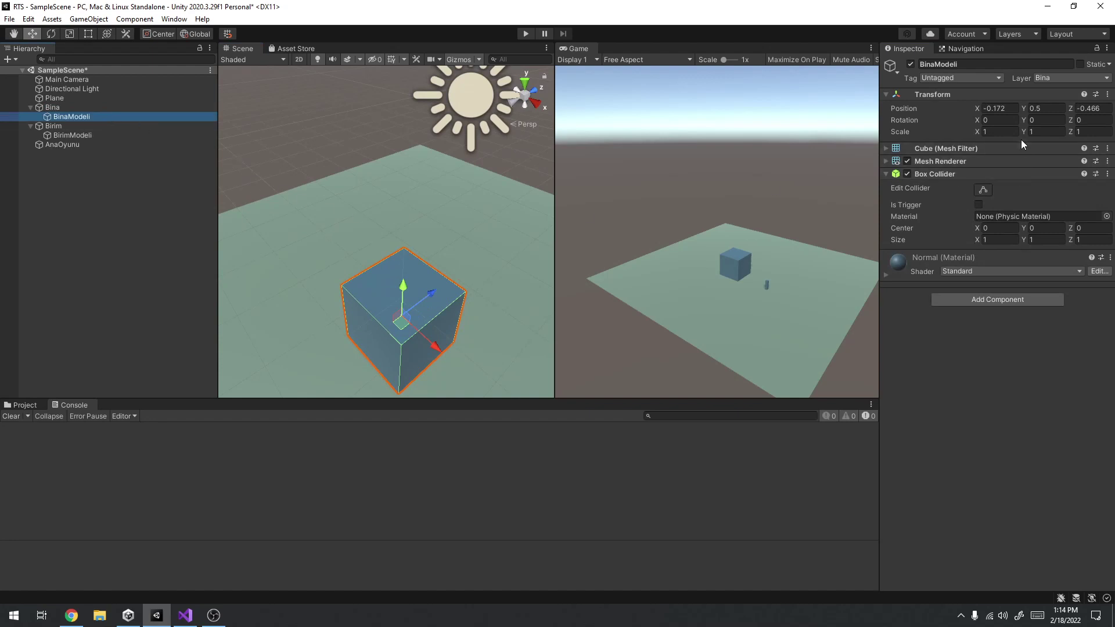
left_click(1005, 109)
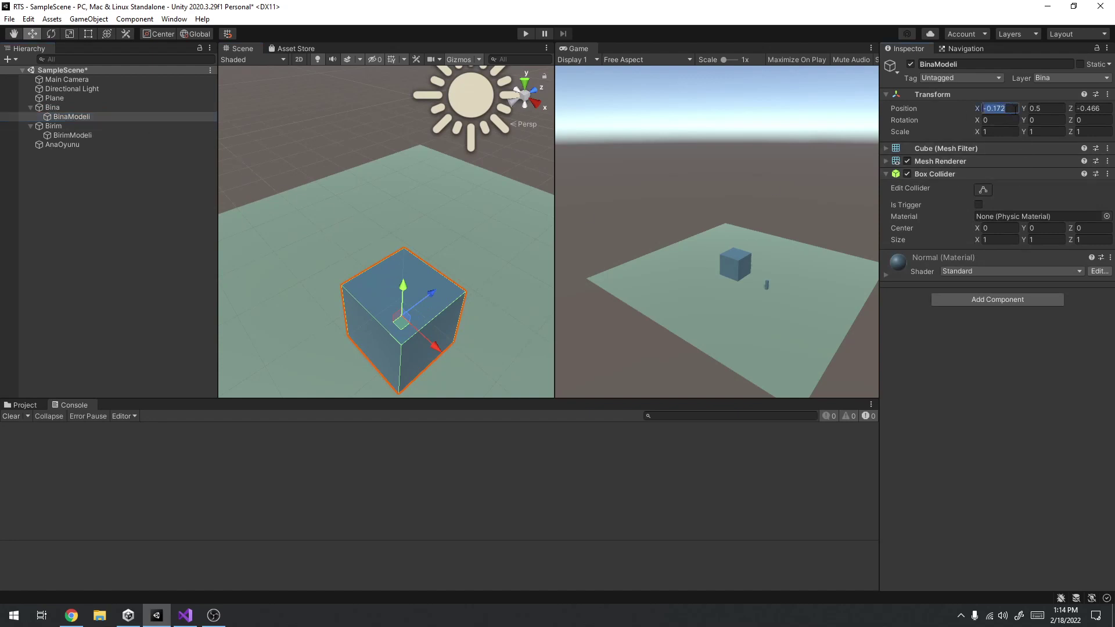
type("0")
key("Tab")
key("Tab")
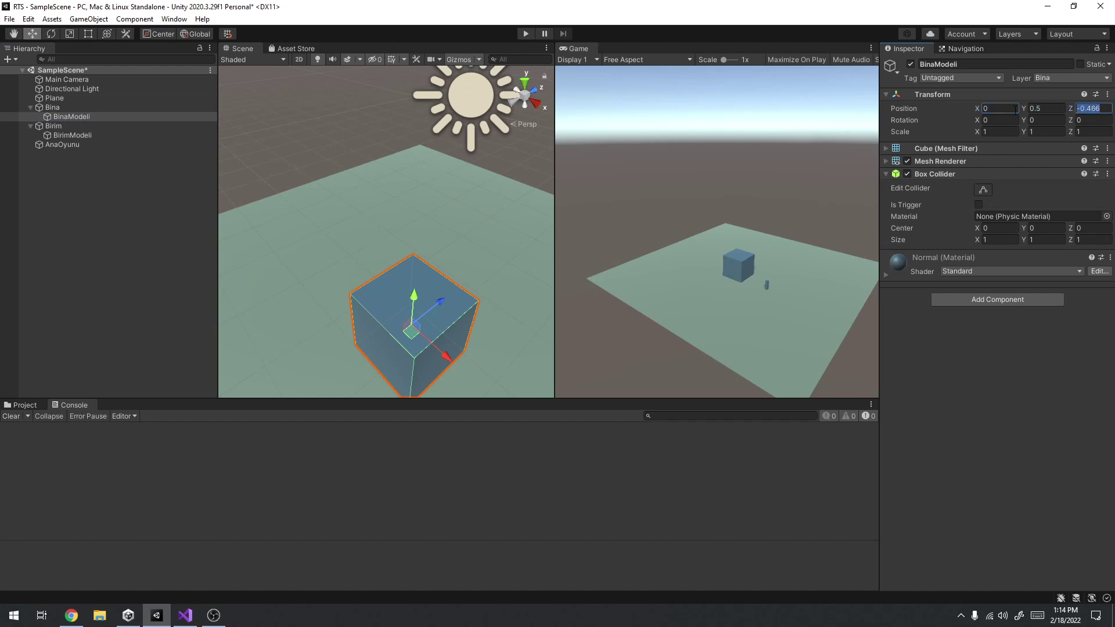
type("0")
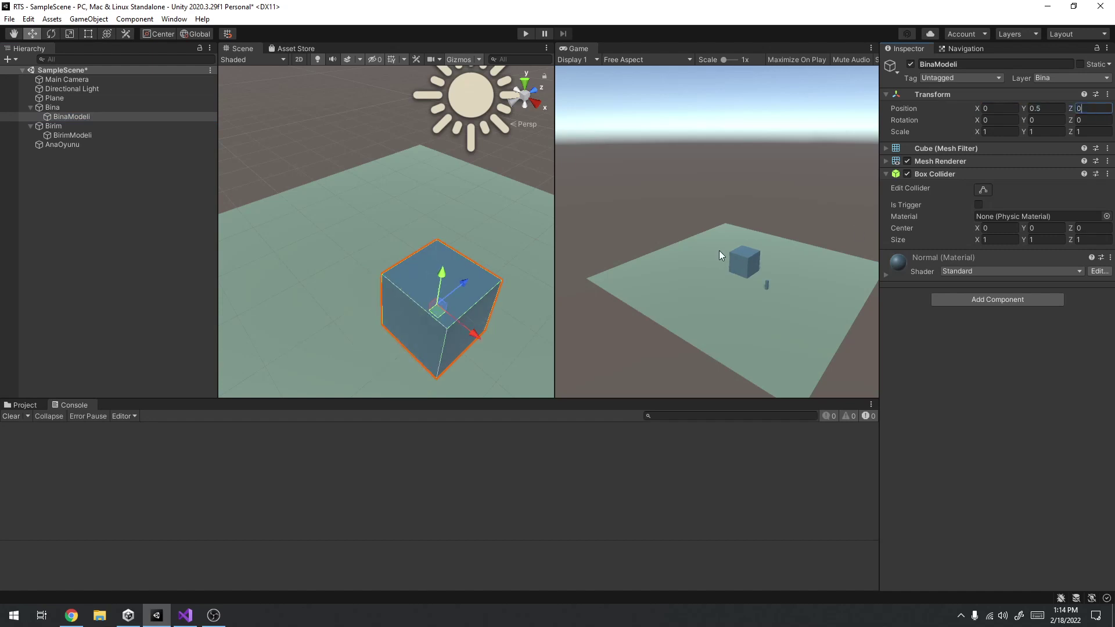
Reset Bina's obstacle Center Y to 0 and enable Carve.
left_click(74, 107)
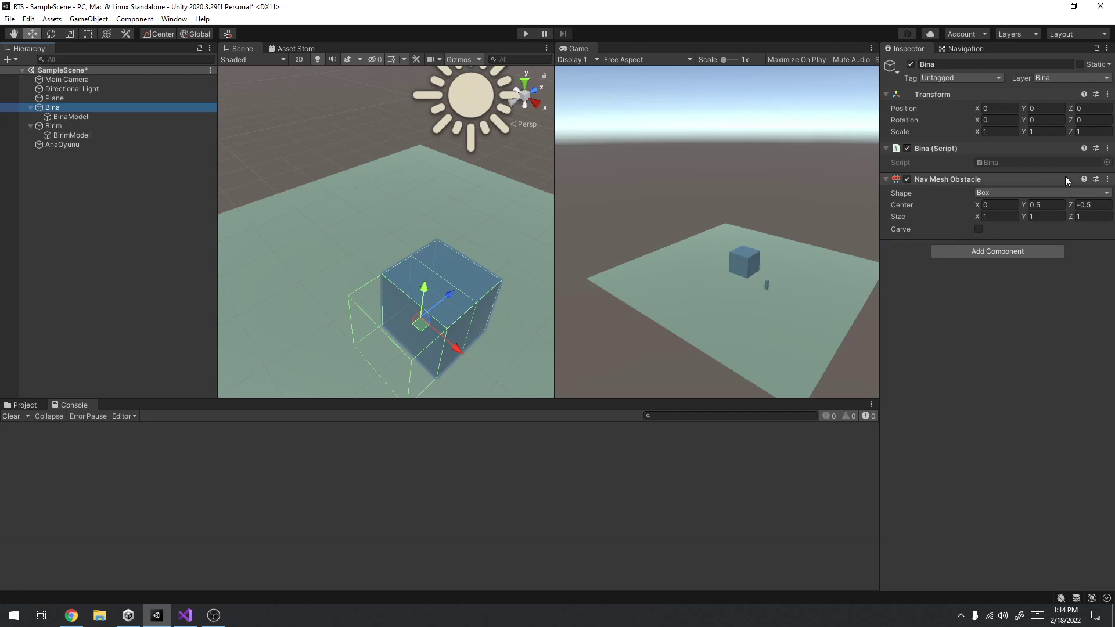
left_click(1057, 206)
type("0")
key("Tab")
type("0")
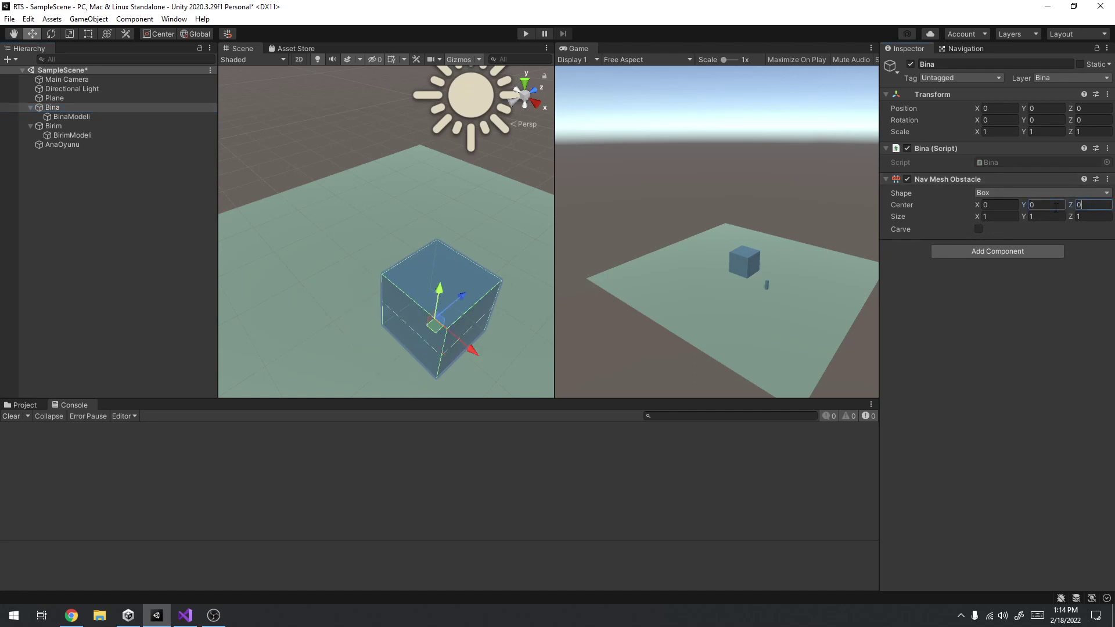
left_click_drag(471, 381, 339, 252, "alt")
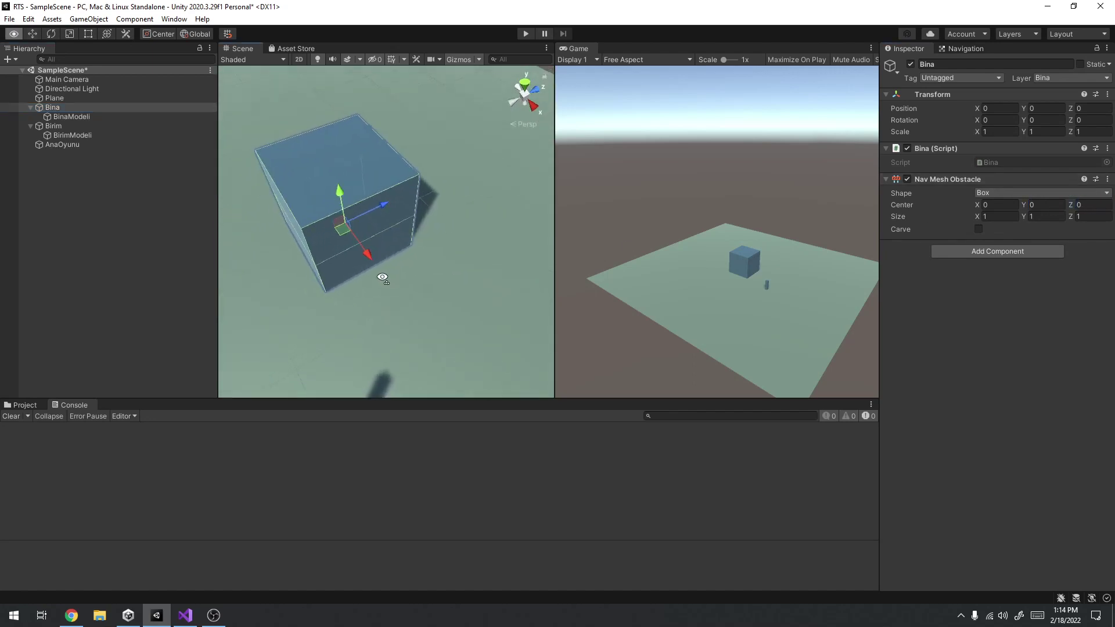
left_click(978, 229)
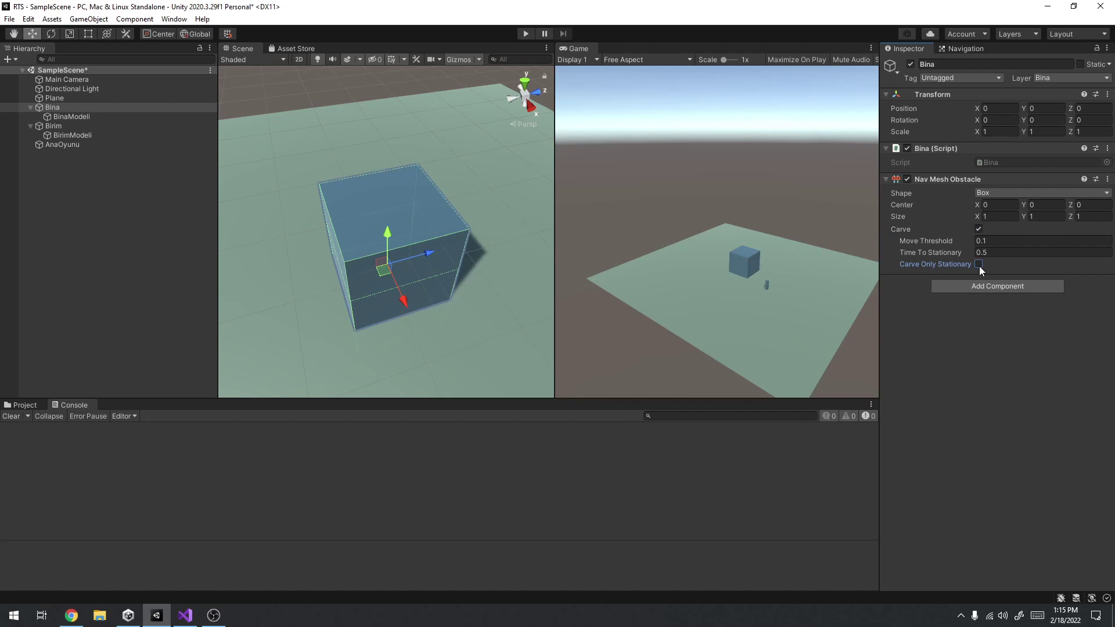
Read the Time To Stationary description on the Nav Mesh Obstacle manual page, then return to Unity.
left_click(72, 616)
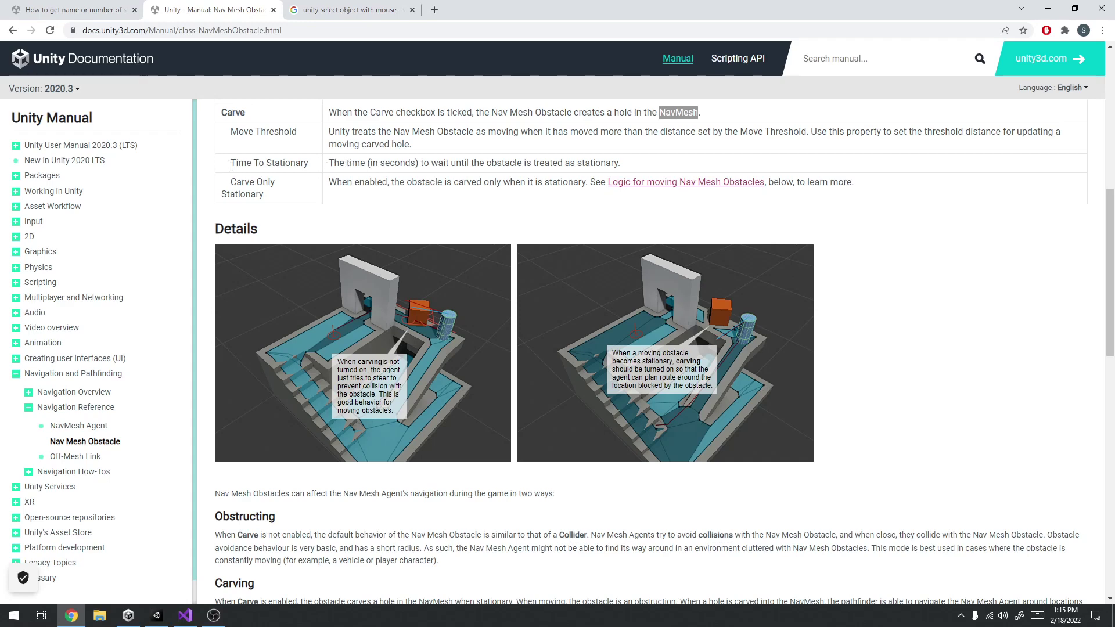
left_click_drag(229, 163, 631, 169)
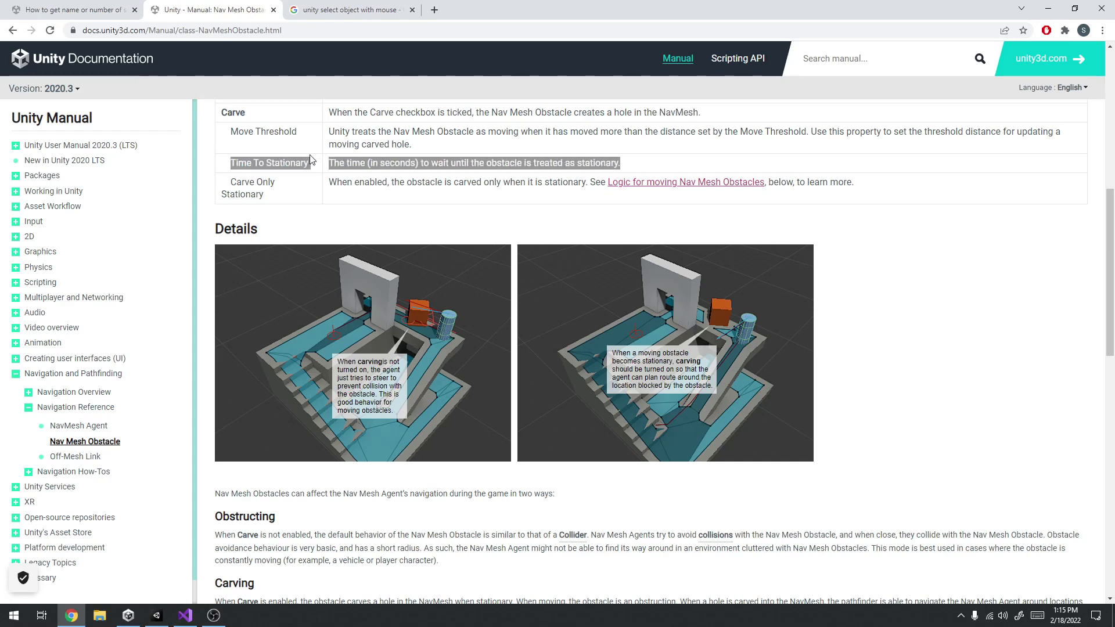
left_click(456, 163)
left_click(1021, 8)
left_click(1044, 7)
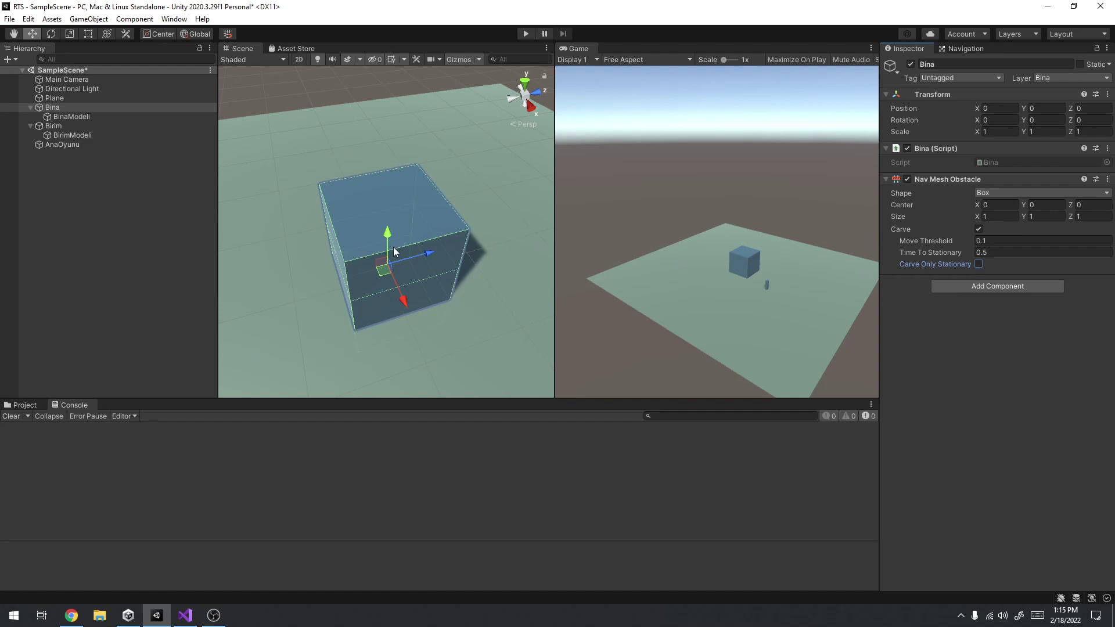
Bake the navmesh from the Navigation window's Bake settings.
left_click_drag(440, 193, 442, 191, "alt")
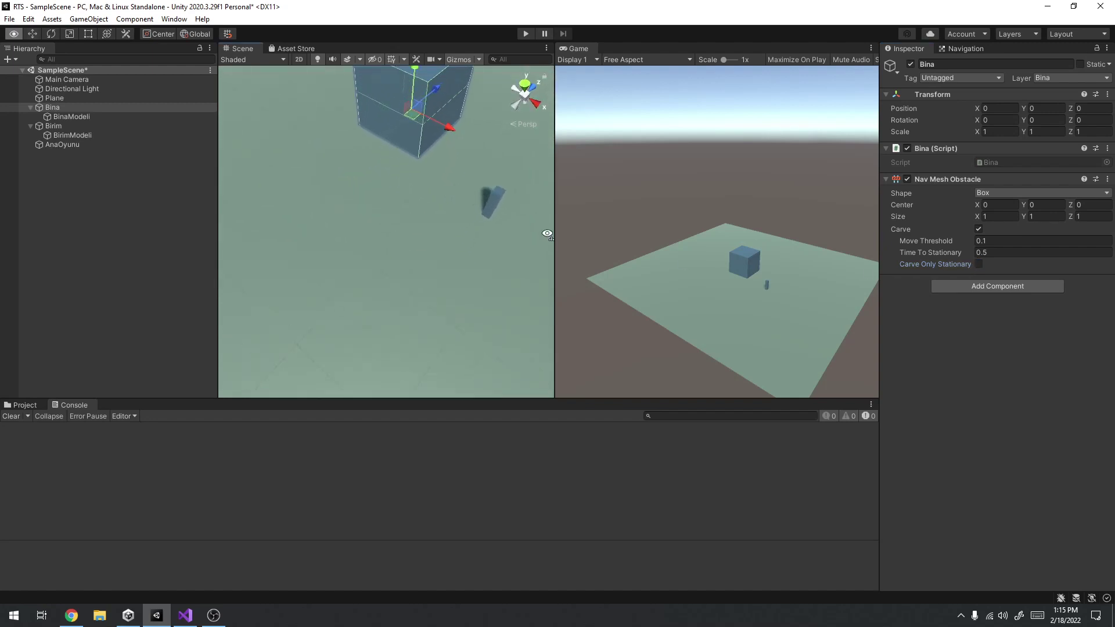
left_click_drag(530, 225, 563, 172, "alt")
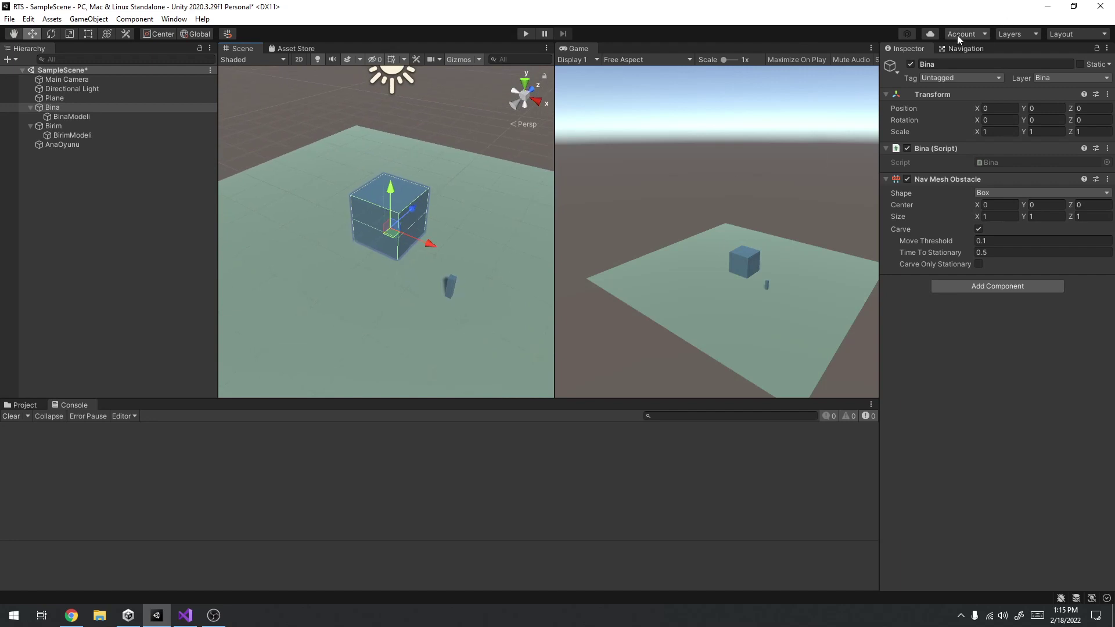
left_click(957, 50)
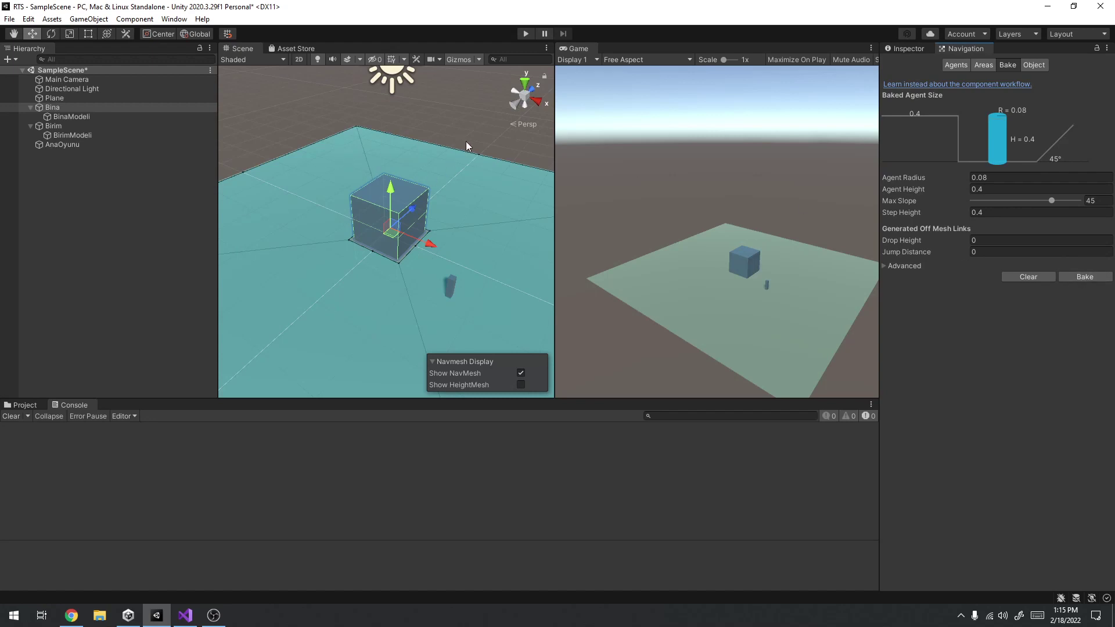
left_click(1085, 277)
Drag the Bina cube further left across the plane and reselect Bina.
left_click_drag(398, 236, 391, 253)
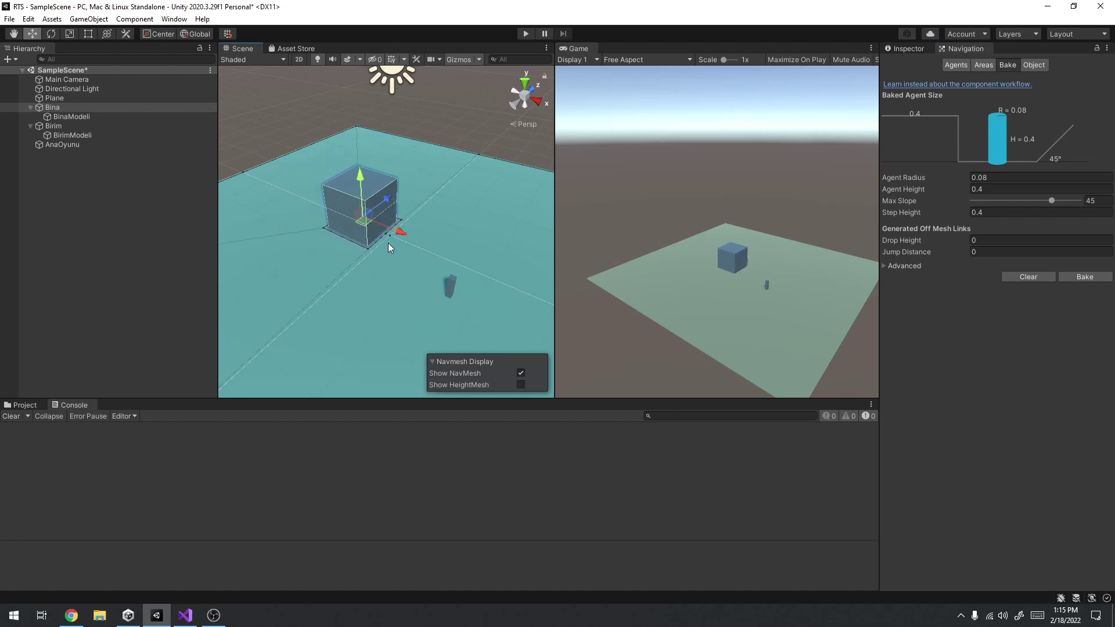
mouse_move(376, 214)
left_mouse_down()
mouse_move(393, 200)
mouse_move(320, 275)
left_mouse_up()
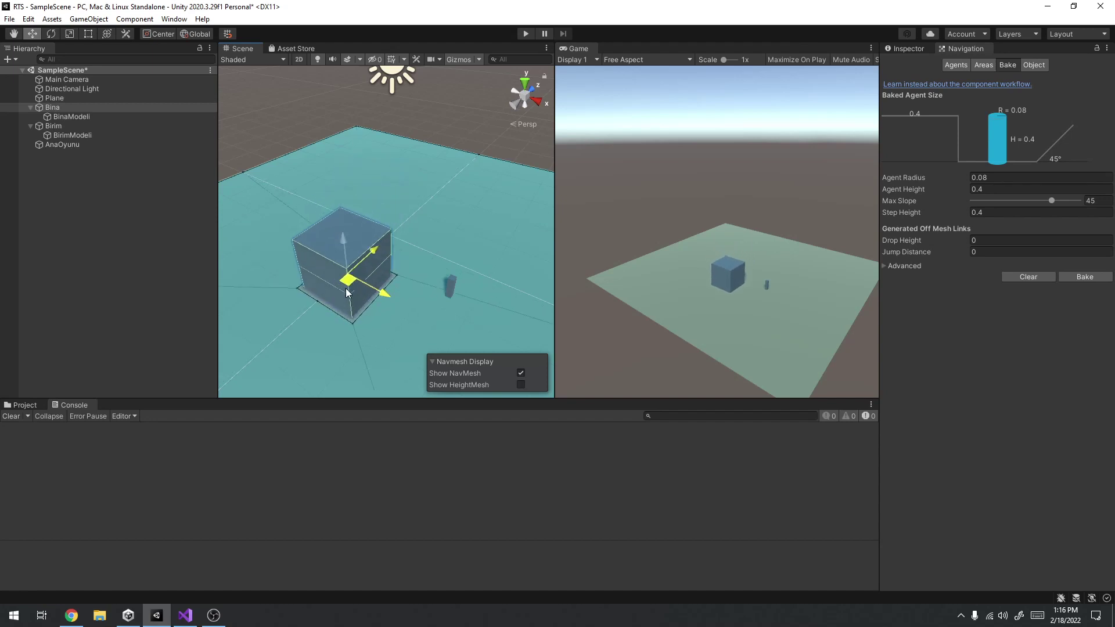
left_click(58, 109)
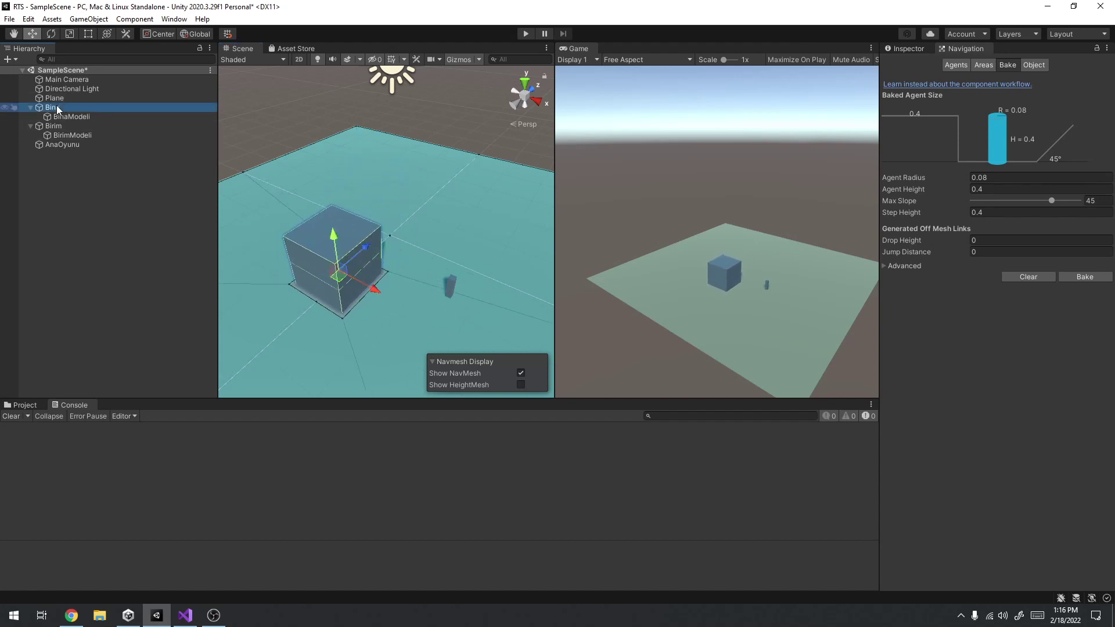
Duplicate Bina and slide the Bina (1) copy flush against the original, then enter Play mode.
key("ctrl+d")
mouse_move(64, 153)
left_mouse_down()
mouse_move(68, 128)
mouse_move(74, 197)
left_mouse_up()
mouse_move(344, 278)
left_mouse_down()
mouse_move(415, 238)
mouse_move(464, 268)
left_mouse_up()
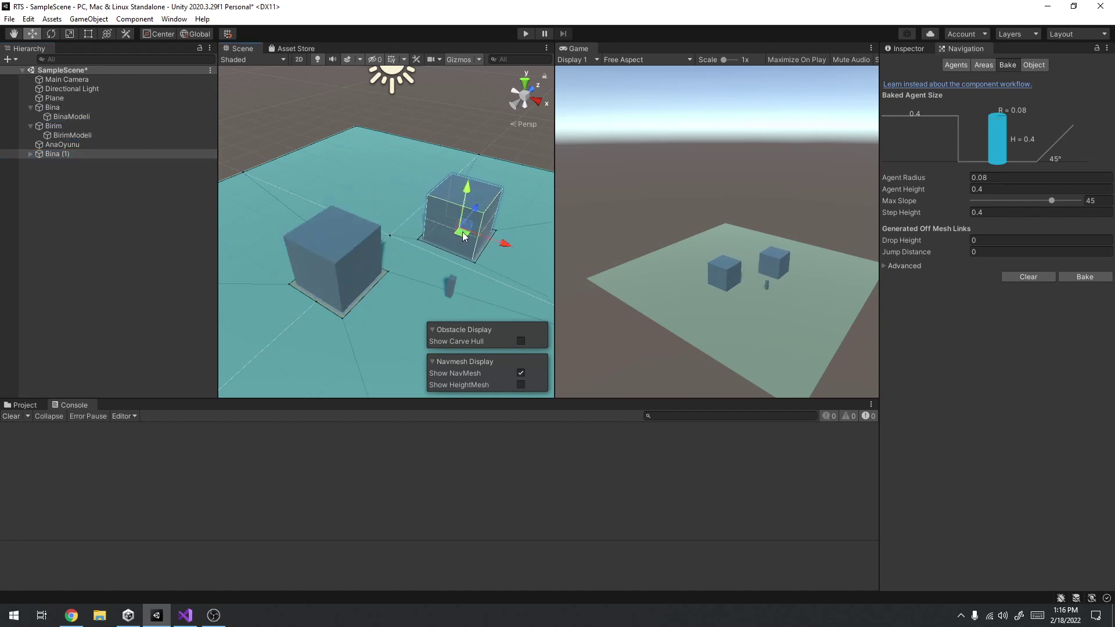
left_click_drag(458, 225, 411, 254)
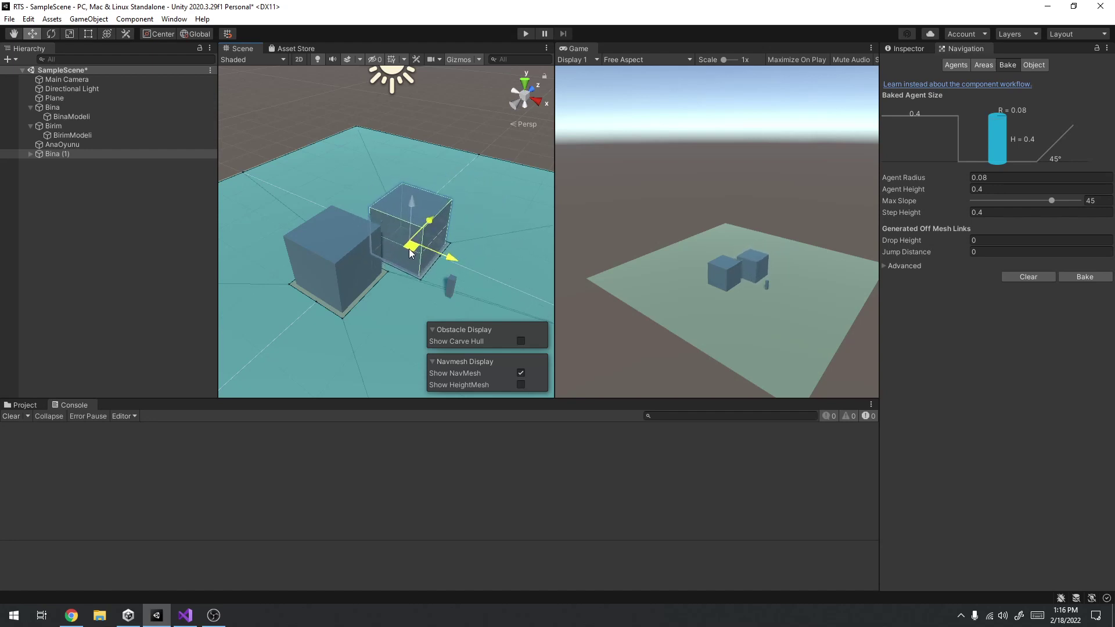
left_click_drag(416, 250, 301, 219)
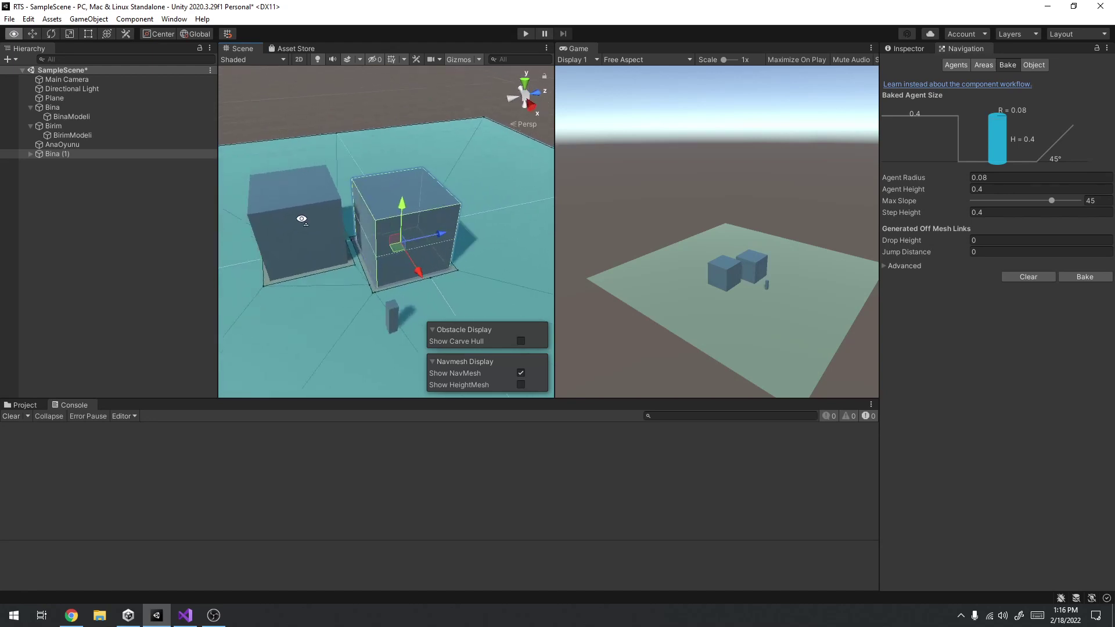
left_click_drag(353, 248, 356, 251)
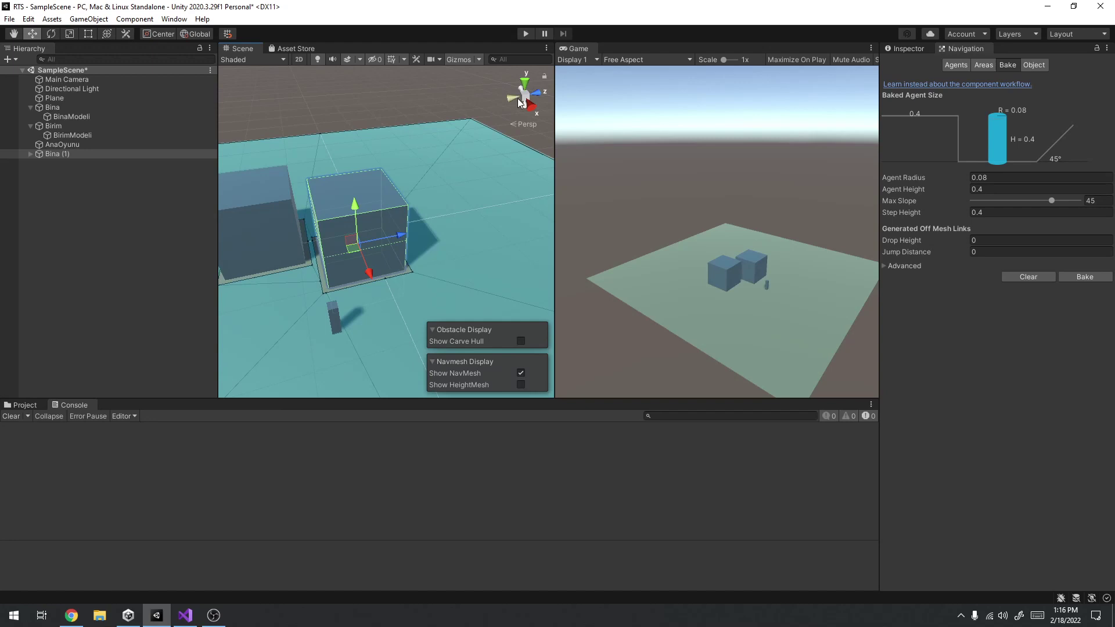
left_click(526, 34)
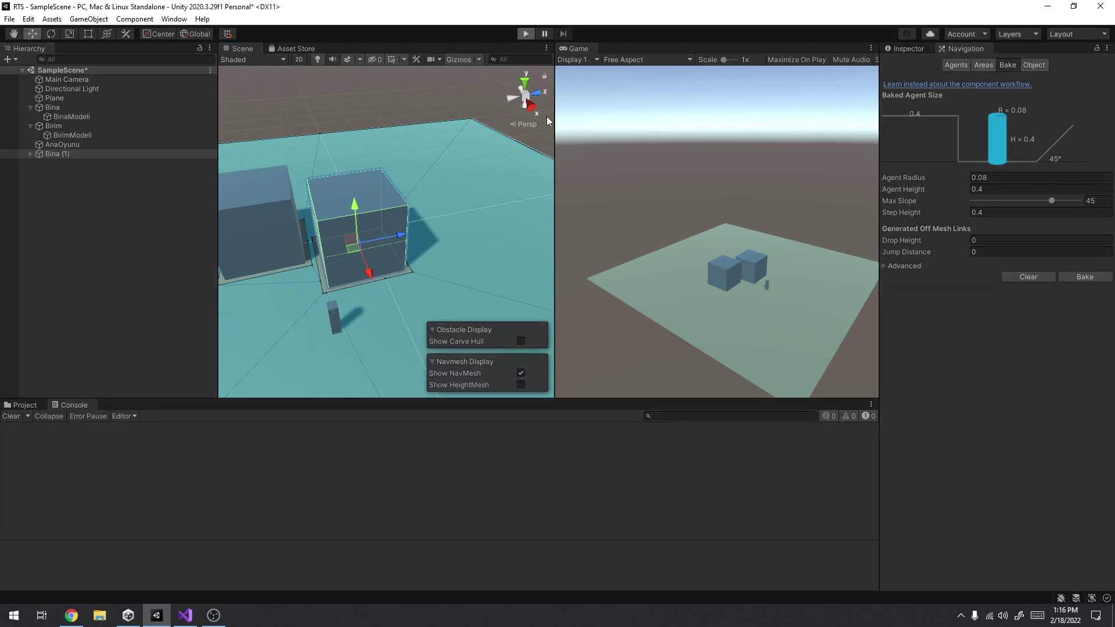
Select the unit and send it to several ground spots around the two buildings.
left_click(727, 289)
left_click(765, 287)
right_click(693, 259)
right_click(726, 284)
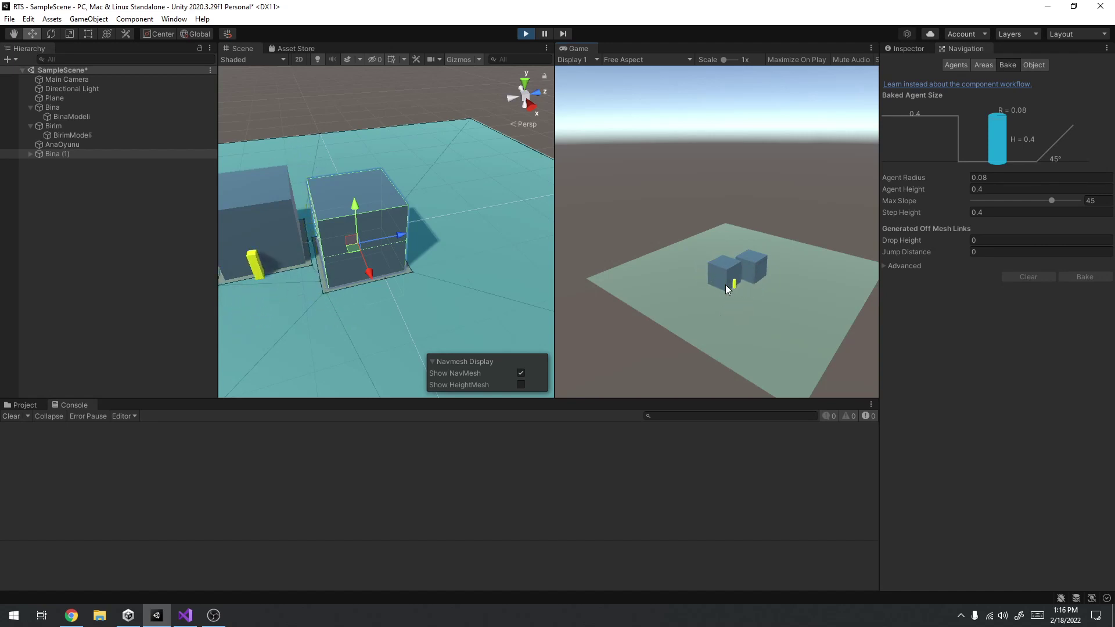
right_click(713, 292)
right_click(730, 283)
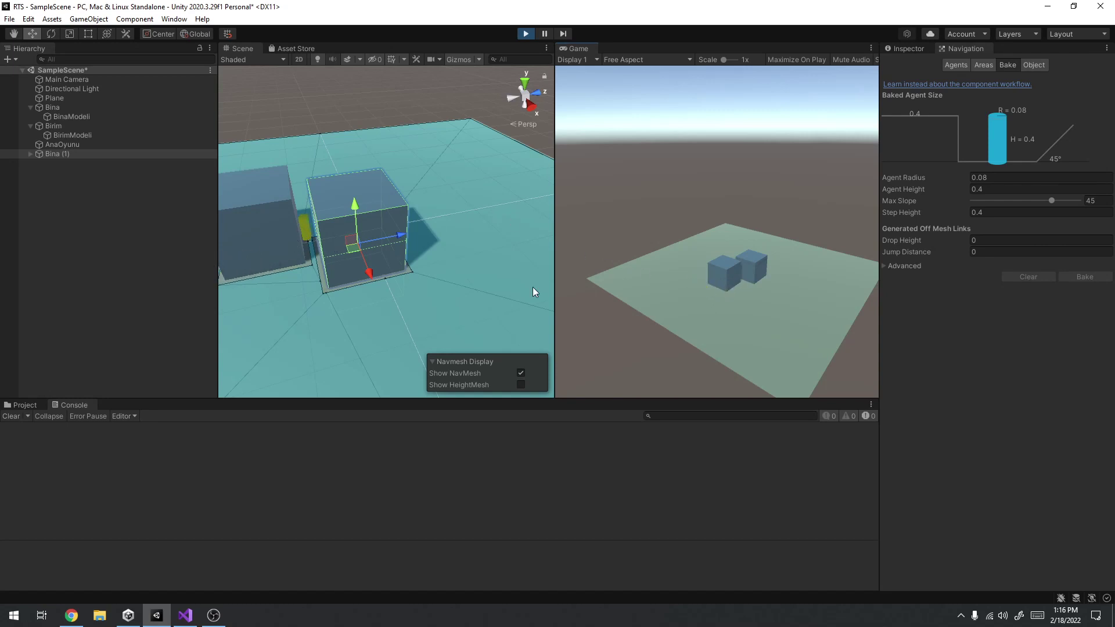
right_click(752, 276)
Nudge Bina (1) sideways during play, steer the unit to a few more points, and stop.
left_click_drag(361, 250, 353, 248)
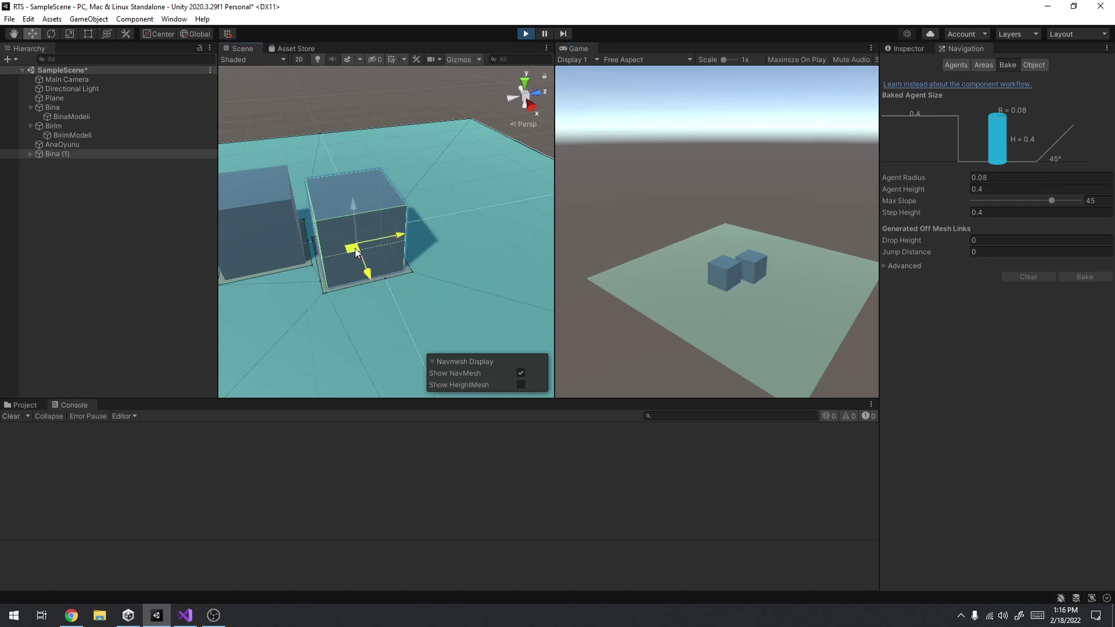
left_click_drag(352, 248, 367, 248)
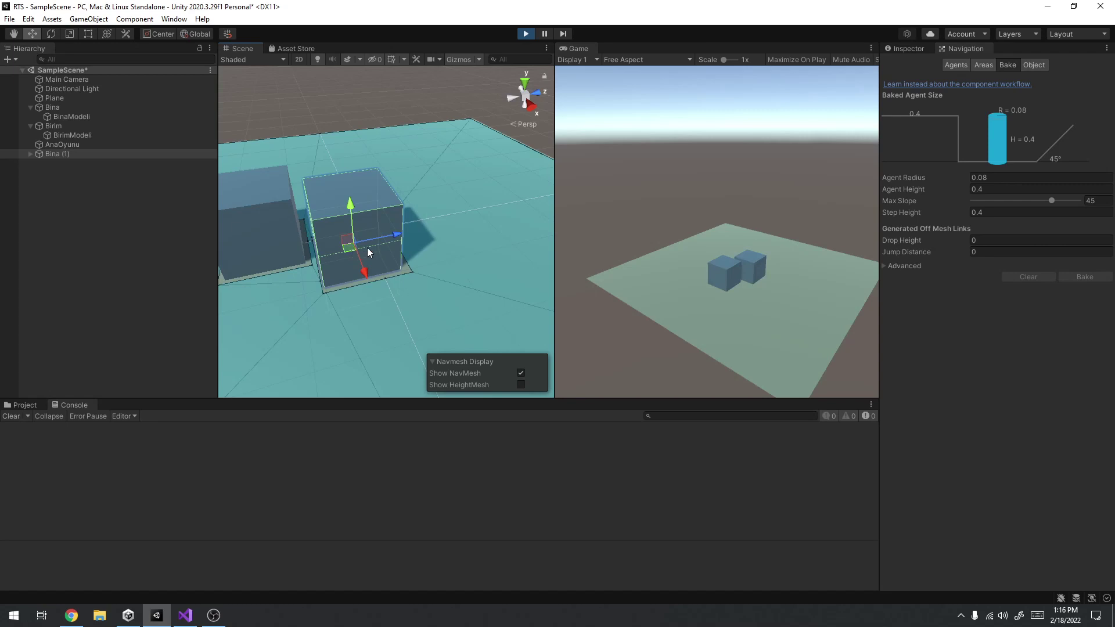
left_click(52, 154)
left_click_drag(362, 239, 341, 243)
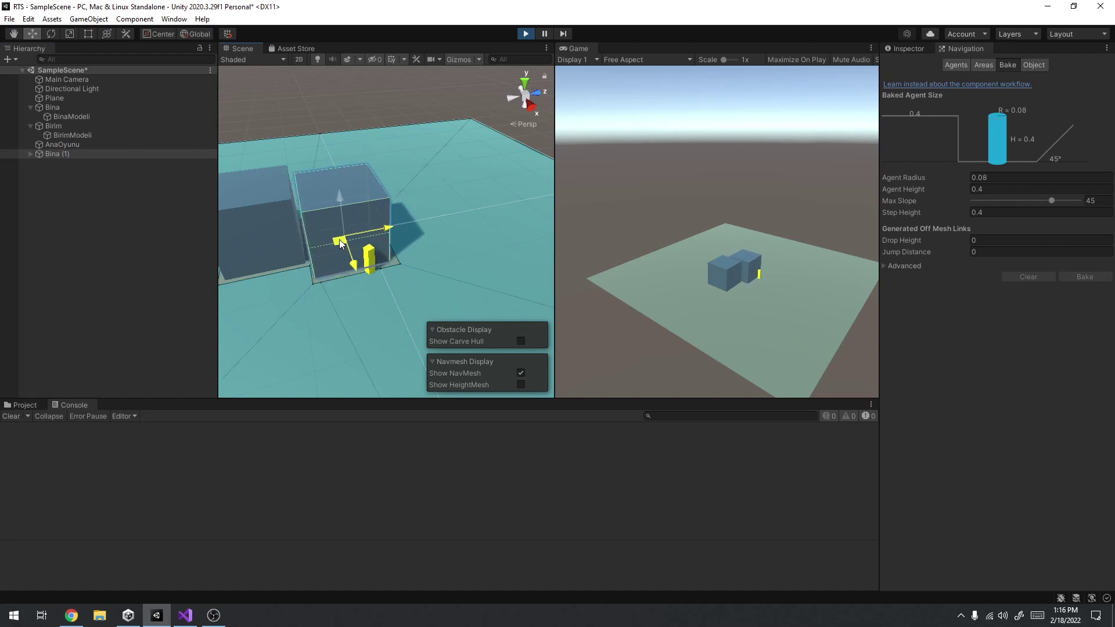
left_click_drag(341, 244, 341, 243)
left_click(753, 293)
left_click(704, 253)
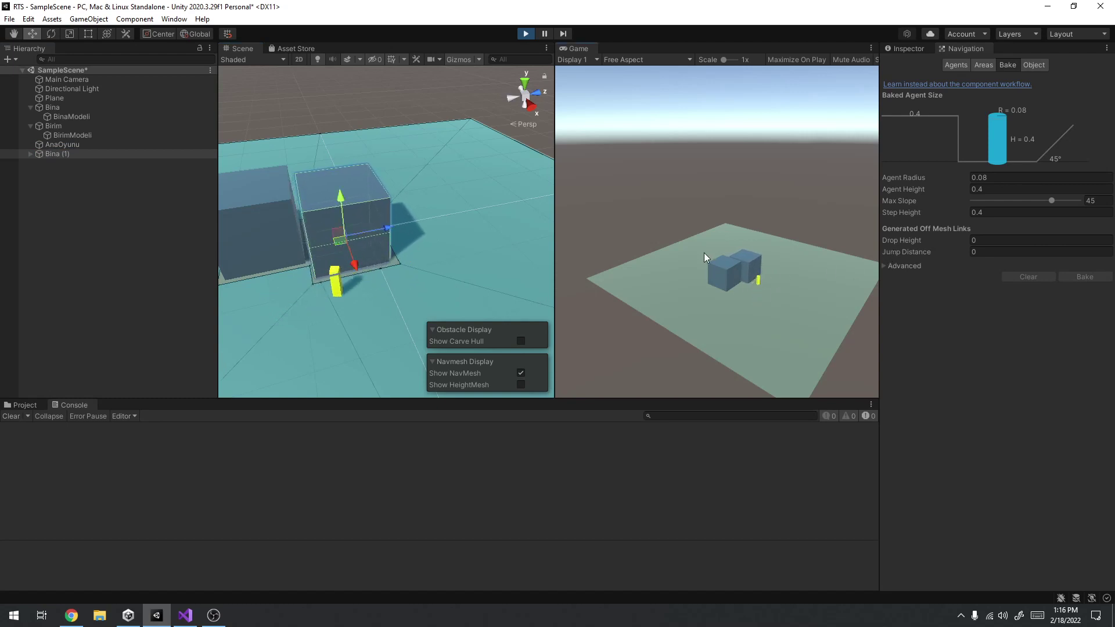
left_click(755, 294)
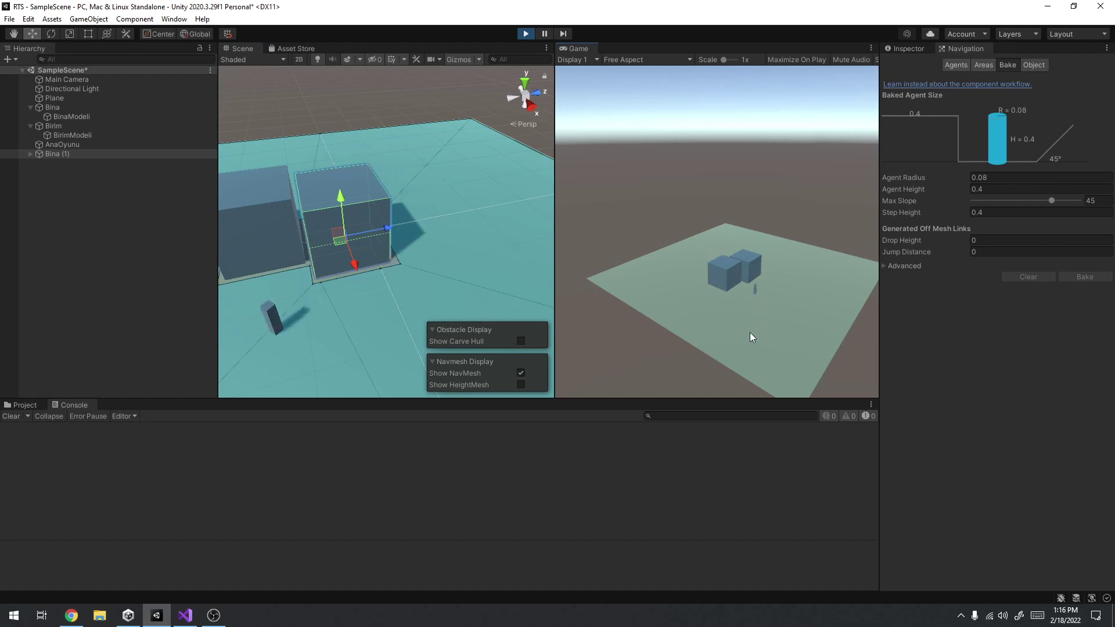
left_click(525, 36)
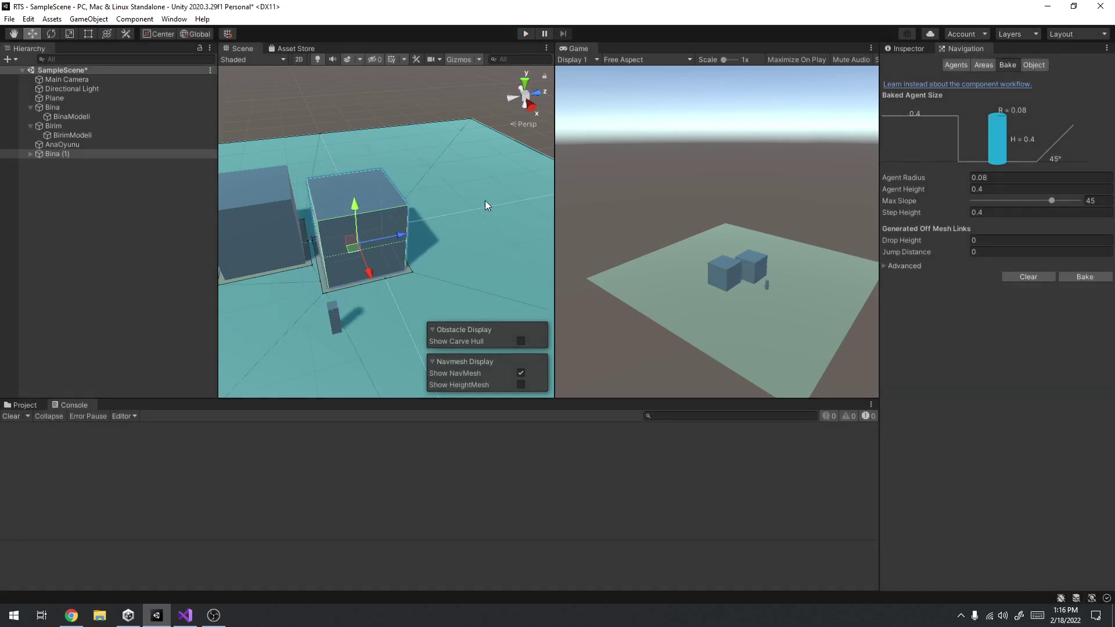
Delete the duplicate Bina (1) building from the Hierarchy.
left_click(210, 618)
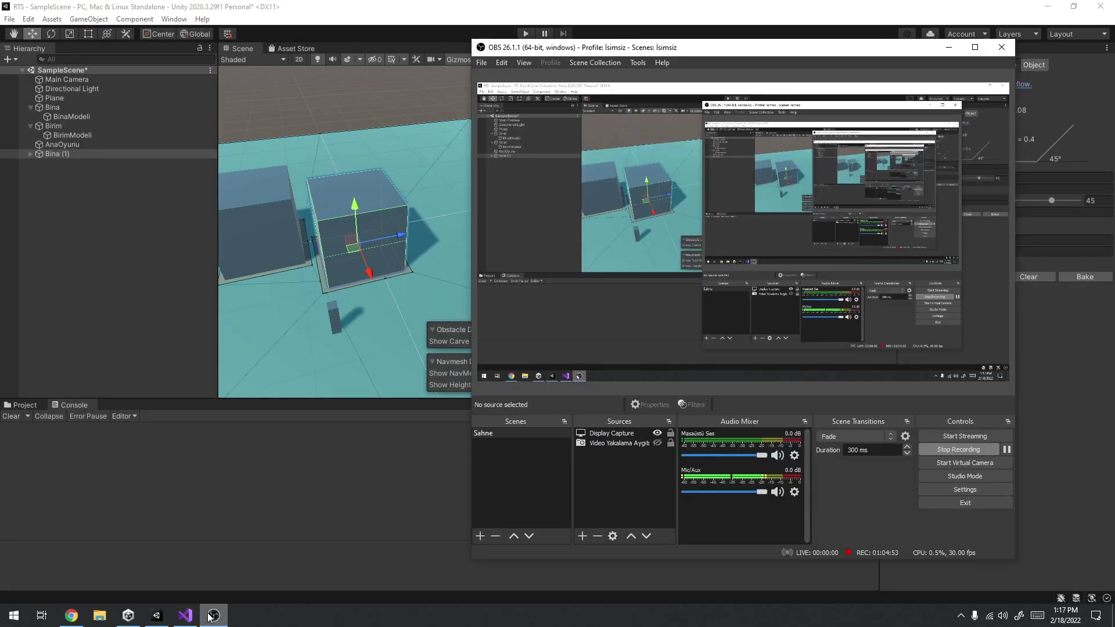
left_click(210, 618)
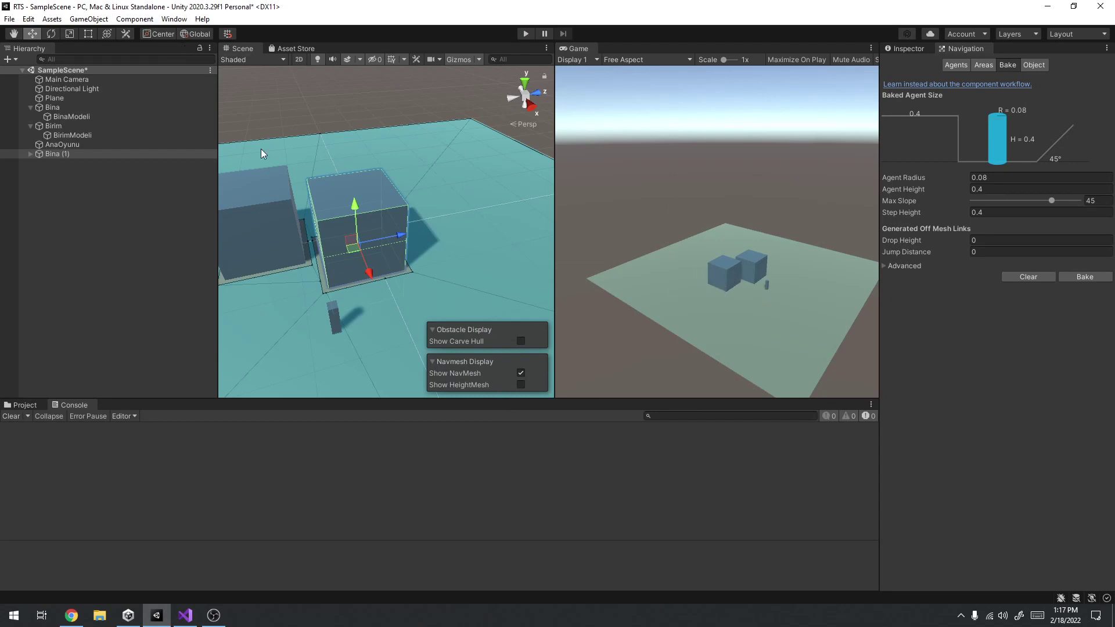
left_click(59, 156)
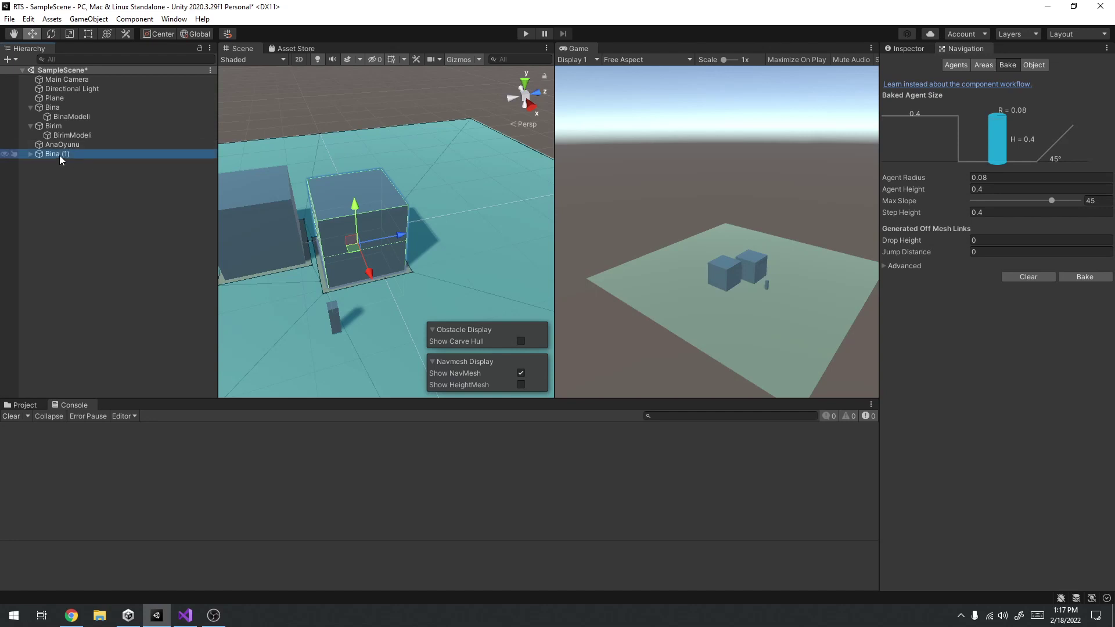
key("Delete")
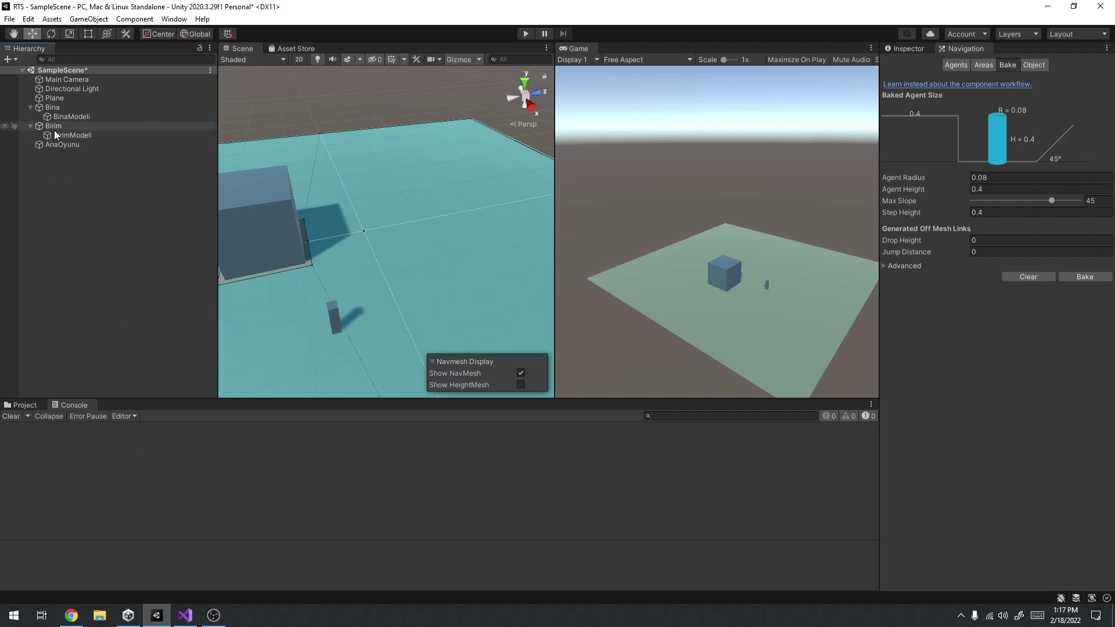
Open the Bina script from the Project assets in Visual Studio.
mouse_move(133, 619)
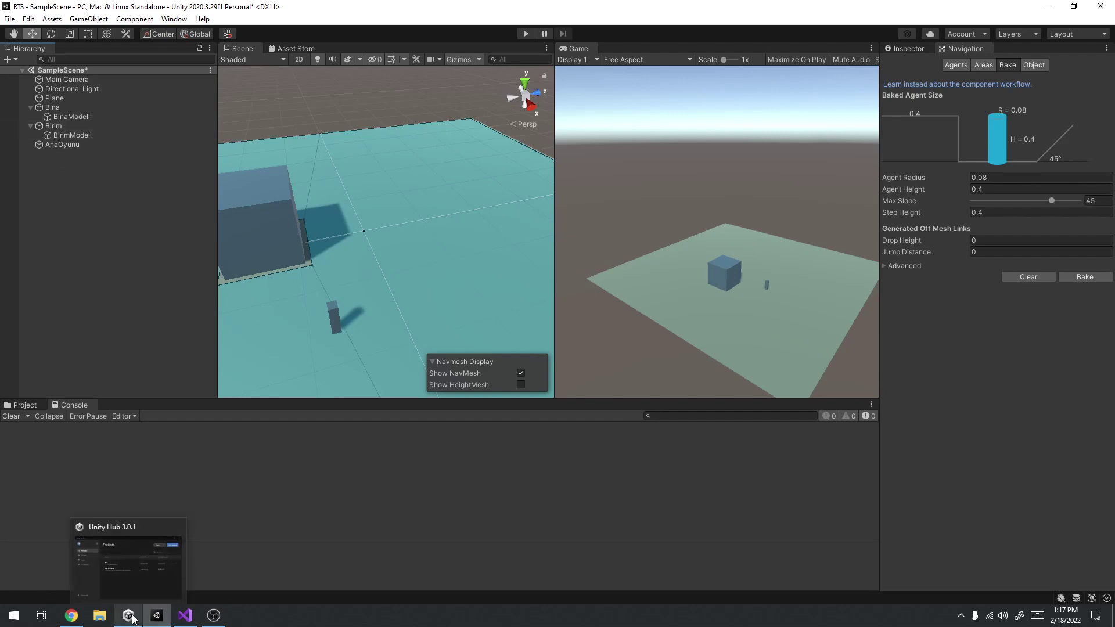
left_click(185, 616)
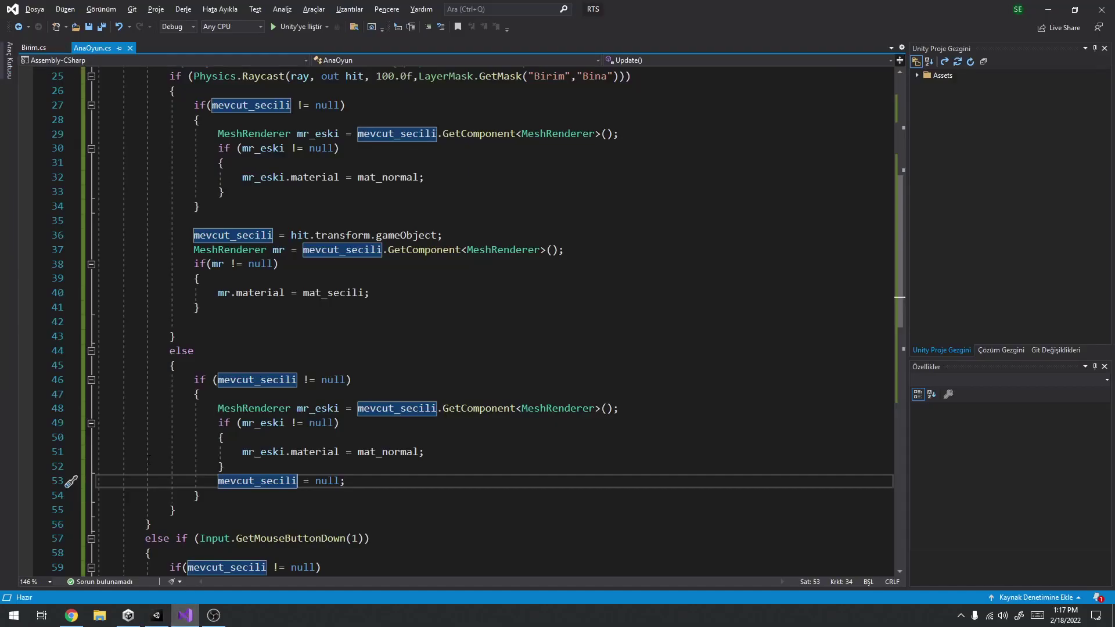
key("alt+Tab")
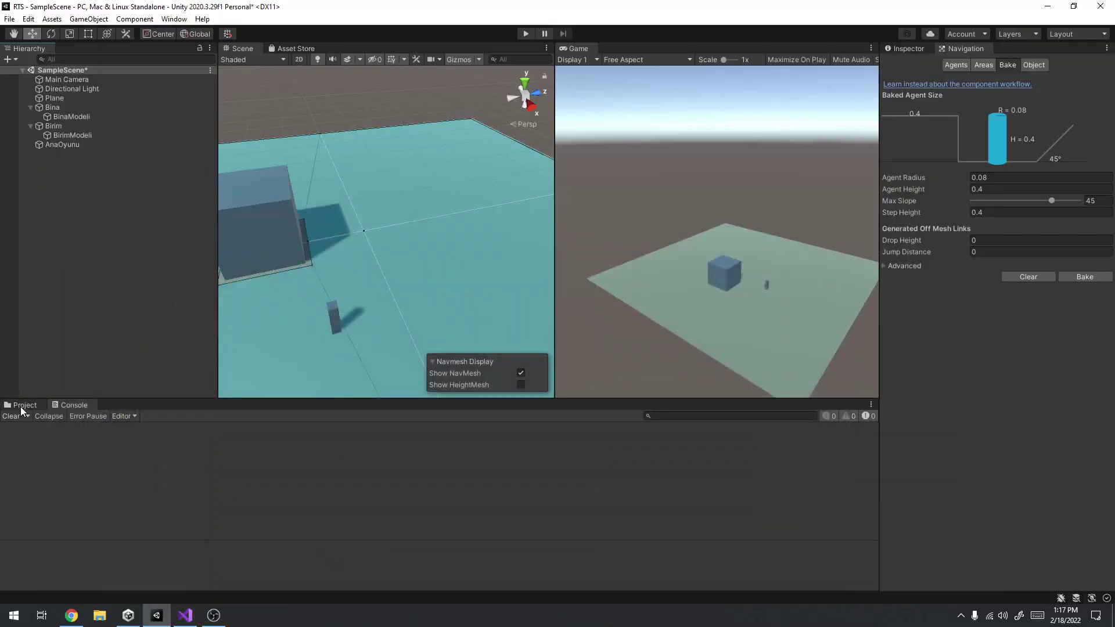
left_click(22, 405)
double_click(179, 462)
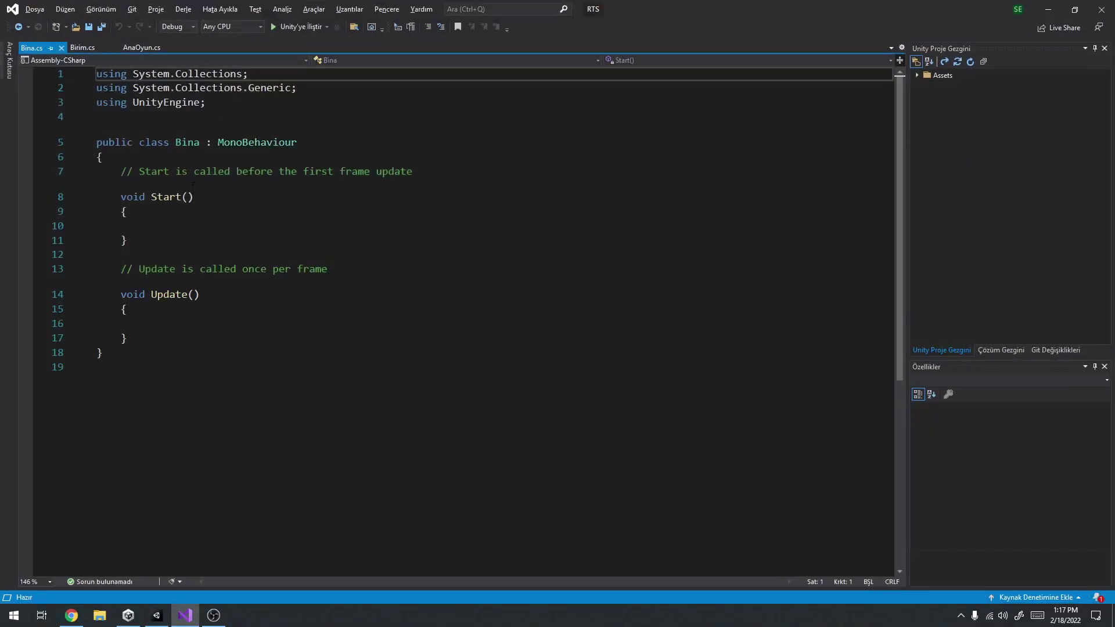
Declare 'public GameObject uretilen_birim;' at the top of the Bina class and save.
left_click(191, 156)
type(",")
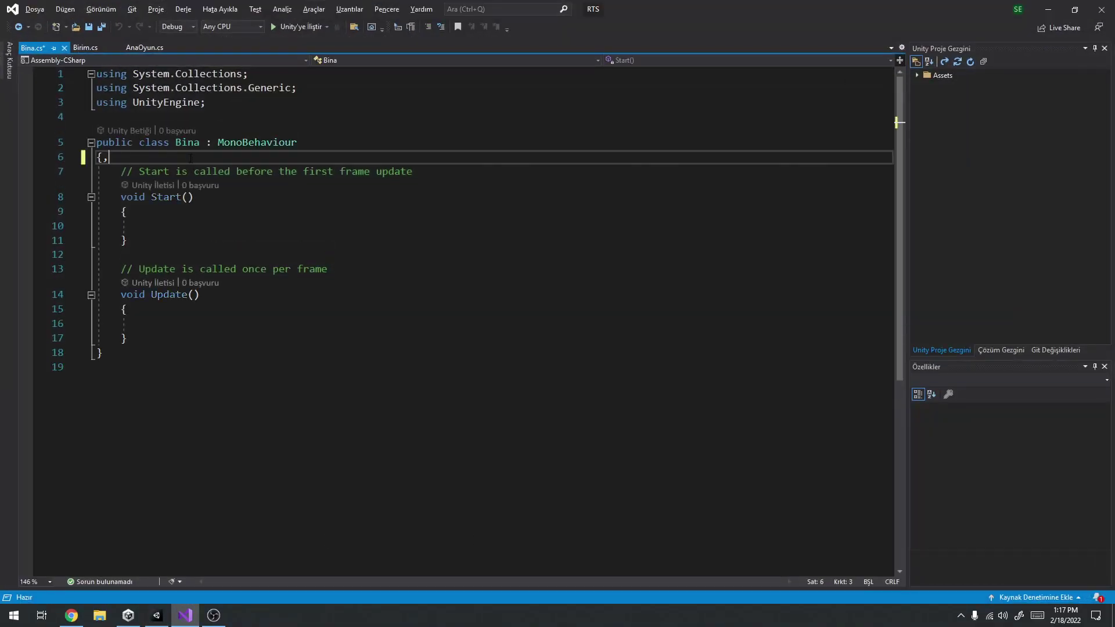
key("BackSpace")
key("Return")
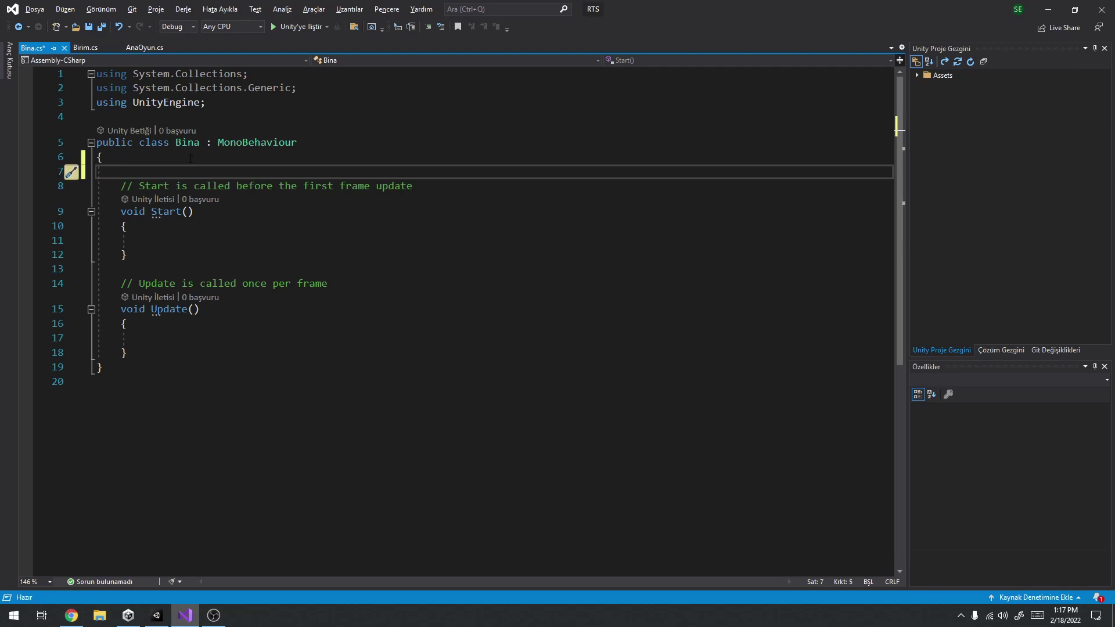
type("public GameObject")
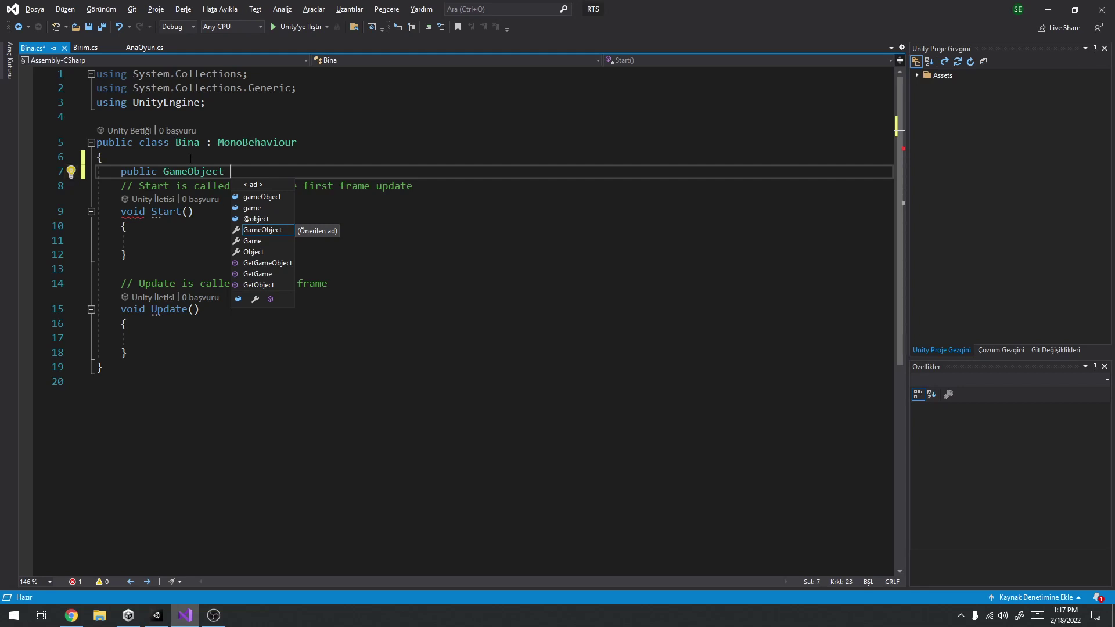
type("ure")
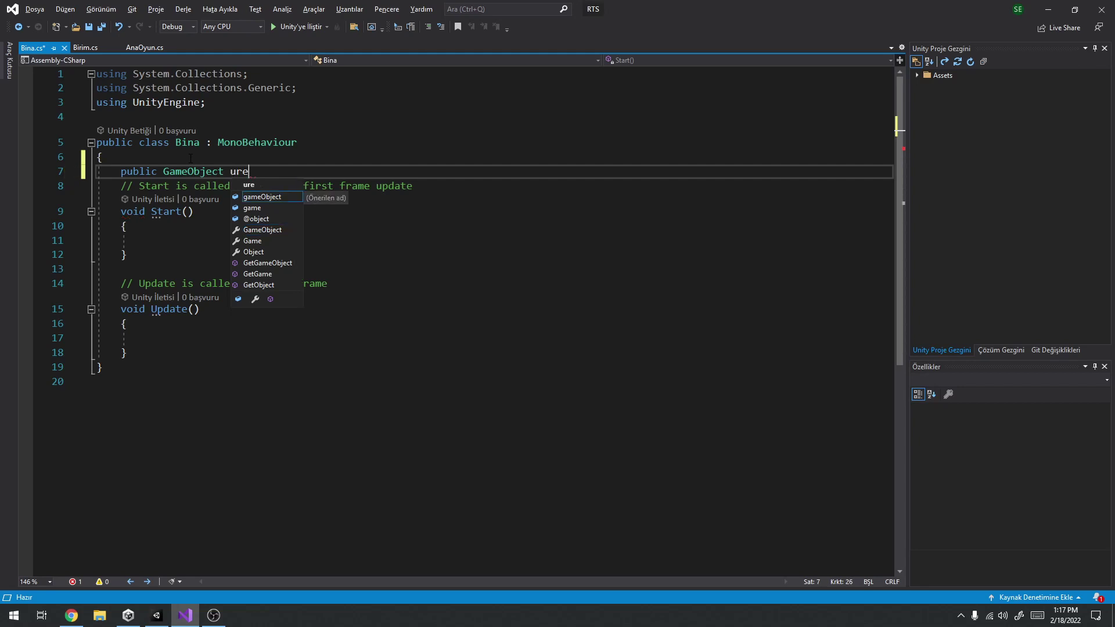
type("tim")
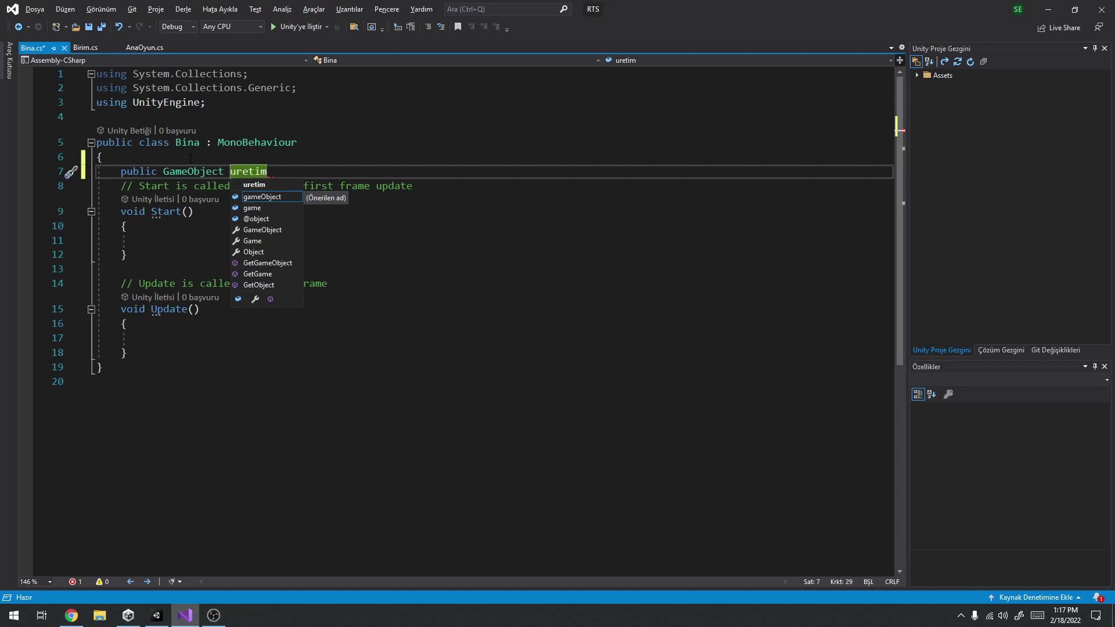
type("_")
key("BackSpace")
key("BackSpace")
key("BackSpace")
key("BackSpace")
type("tilen_birim;")
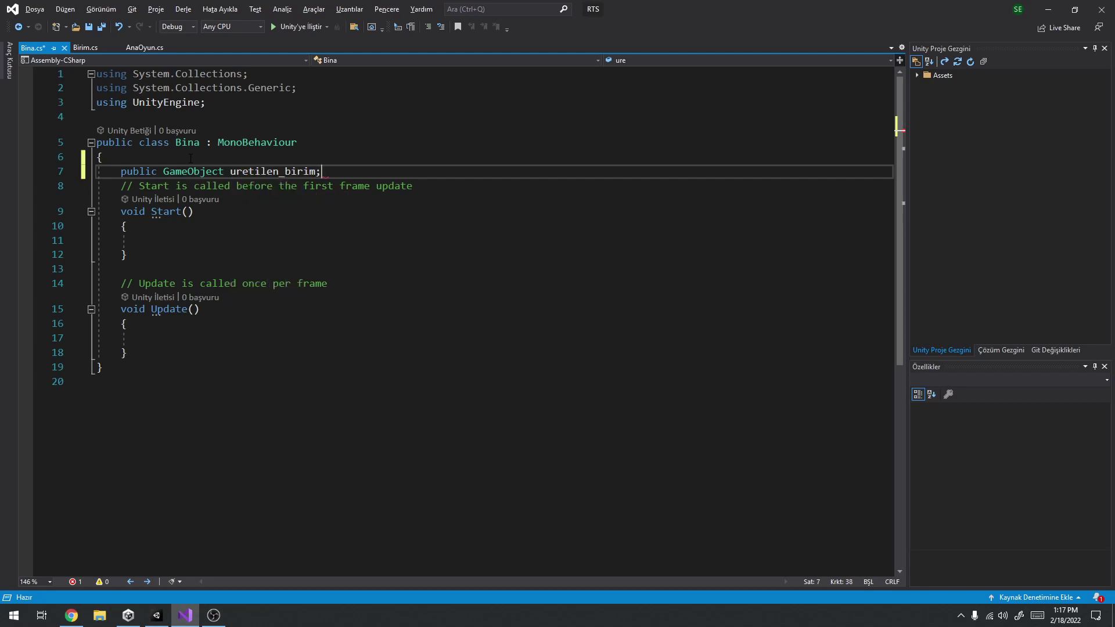
key("Return")
key("ctrl+s")
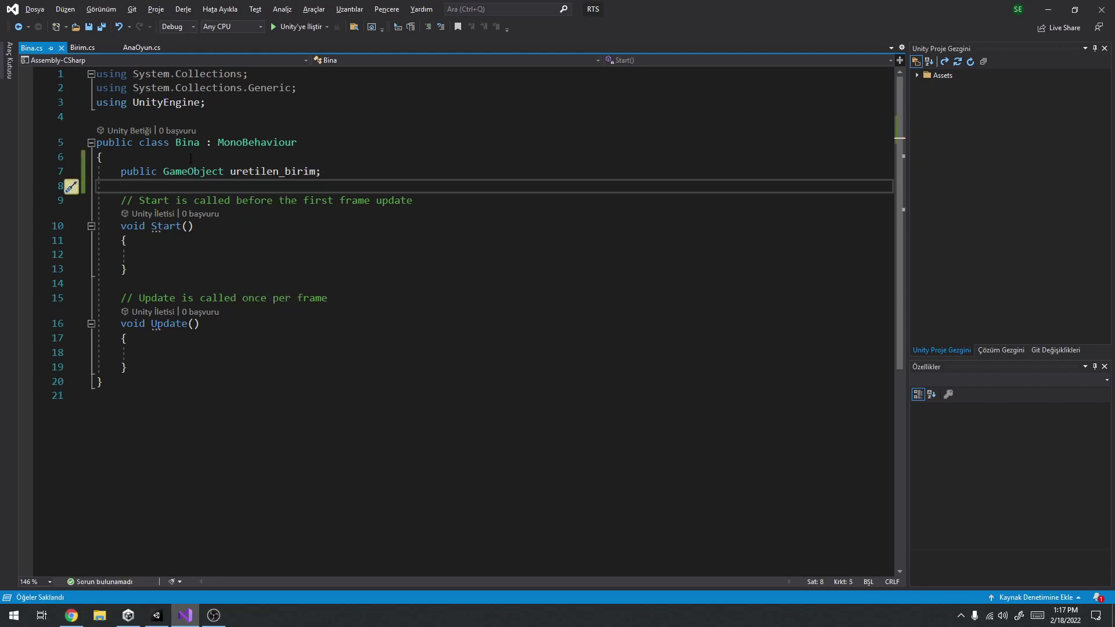
Begin a 'float zaman' field on a new line below uretilen_birim.
left_click(305, 347)
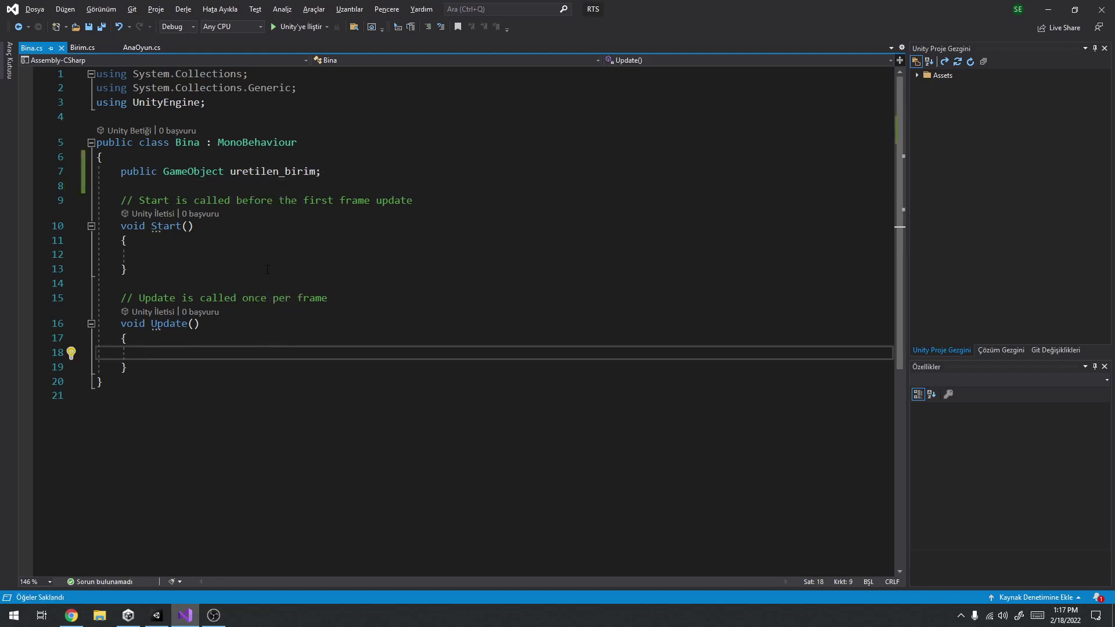
double_click(256, 171)
key("ctrl+minus")
key("ctrl+minus")
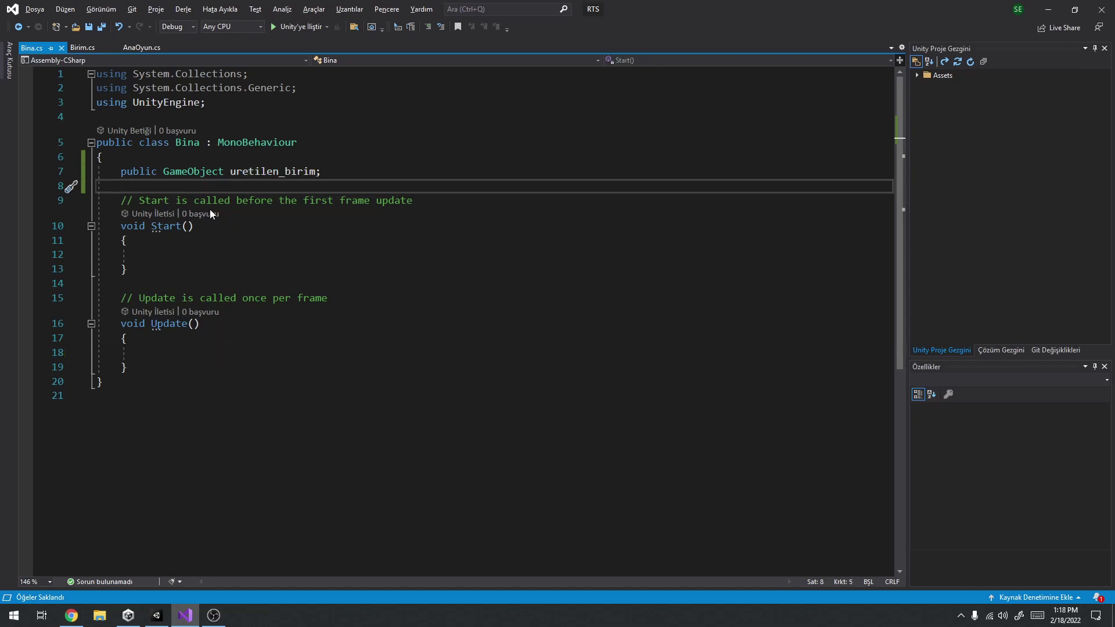
key("Return")
key("Up")
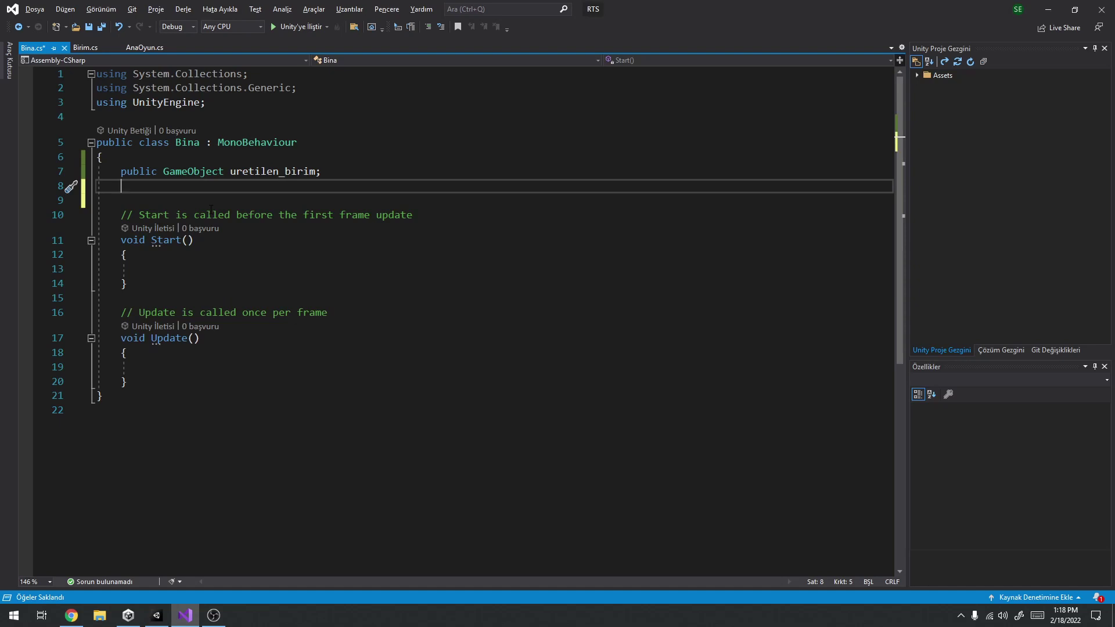
type("float zaman;")
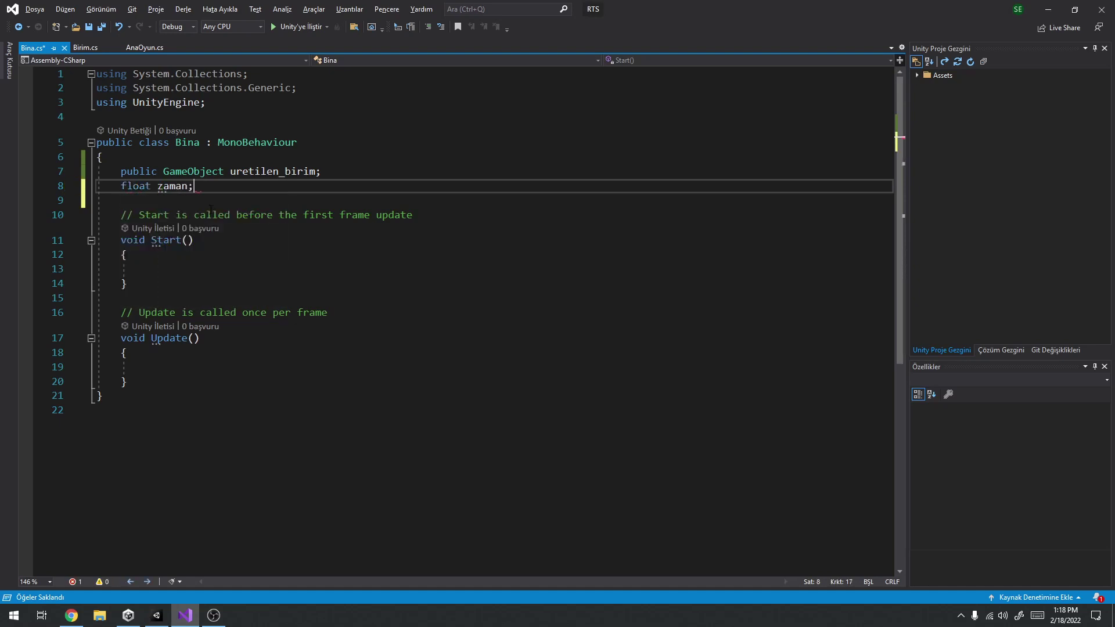
Initialise zaman to 5f in the Start method and save.
key("ctrl+s")
left_click(207, 269)
type("zaman = ")
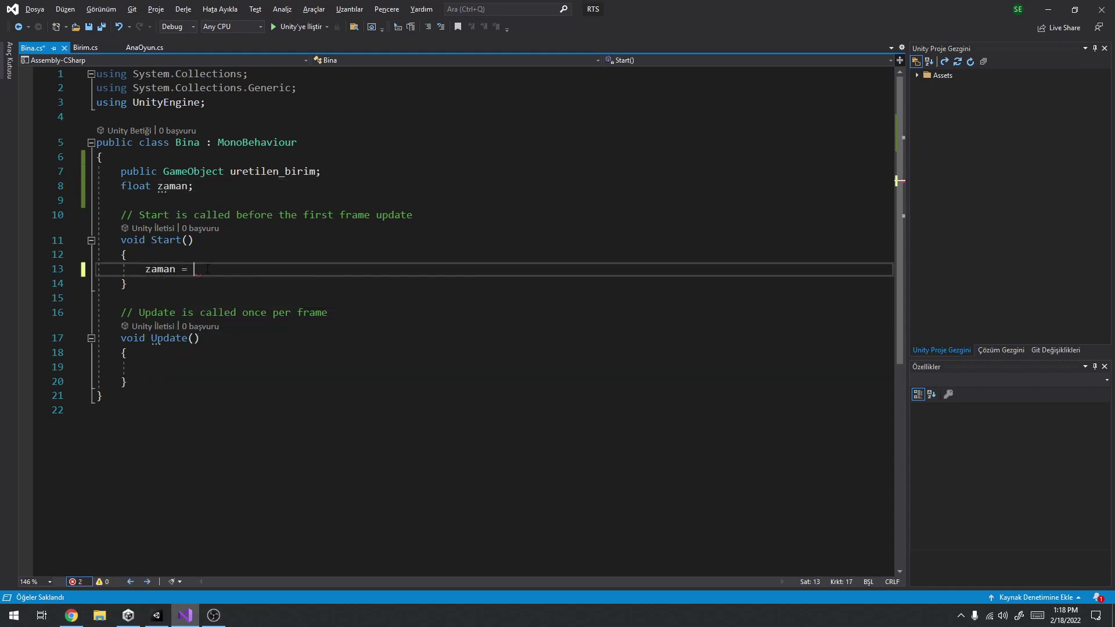
type("1")
key("BackSpace")
type(";")
key("ctrl+s")
Add the countdown 'zaman -= Time.deltaTime;' in Update.
left_click(197, 368)
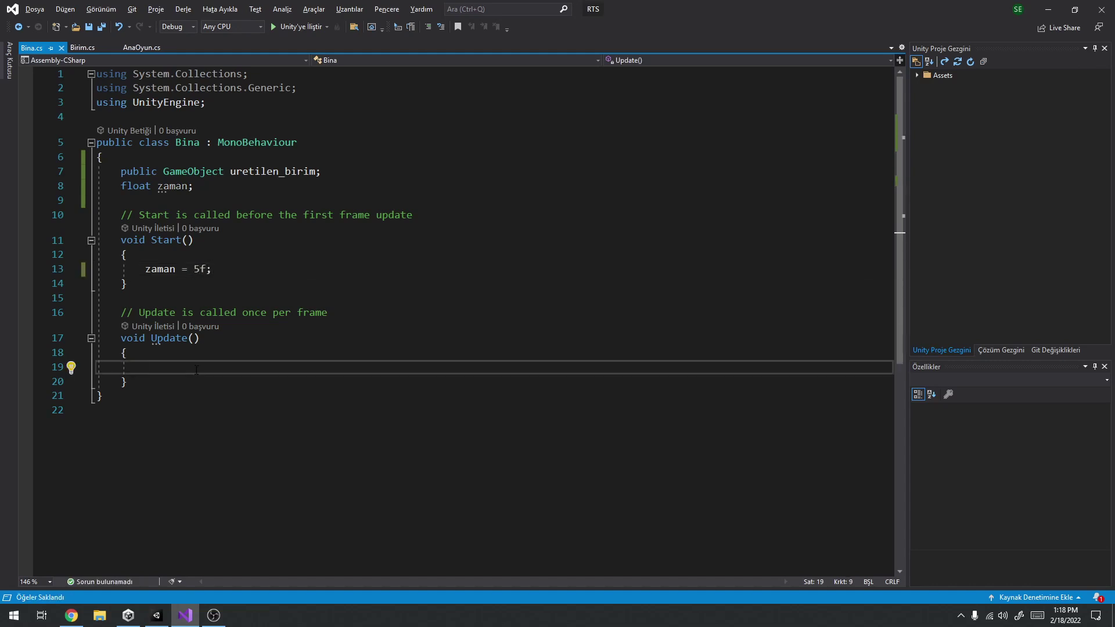
type("zaman -= ")
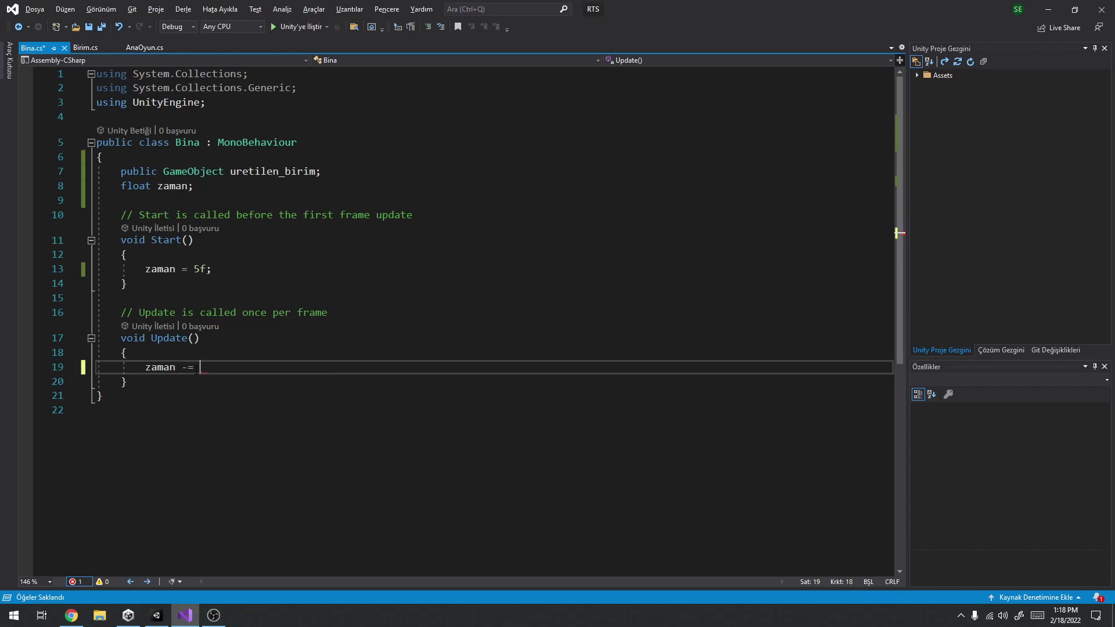
type("Time.de")
key("Tab")
key("Return")
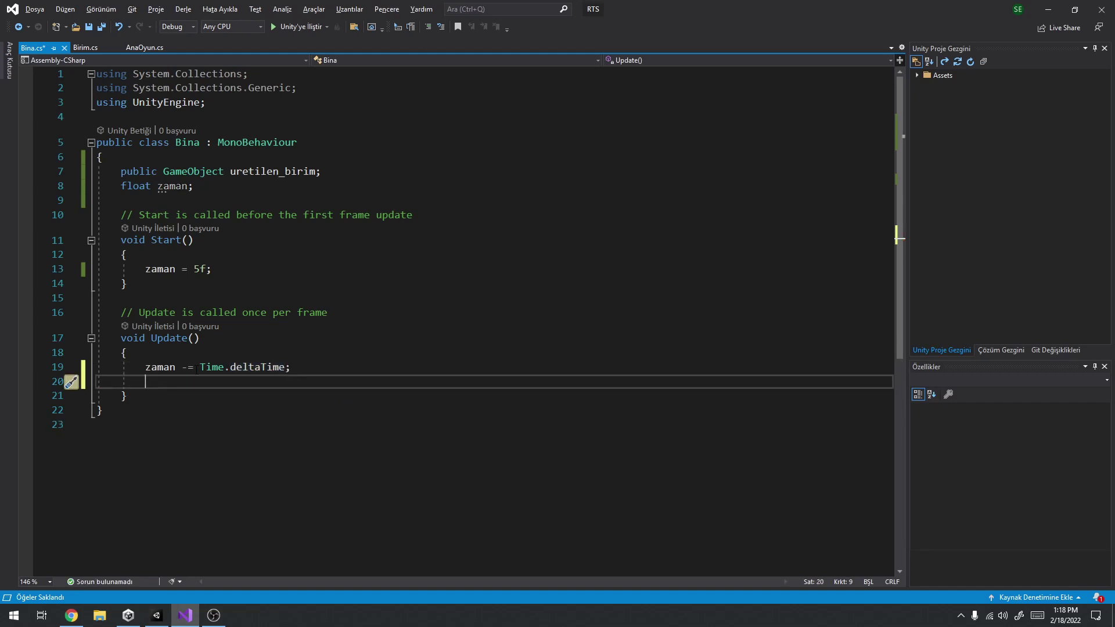
left_click(163, 339)
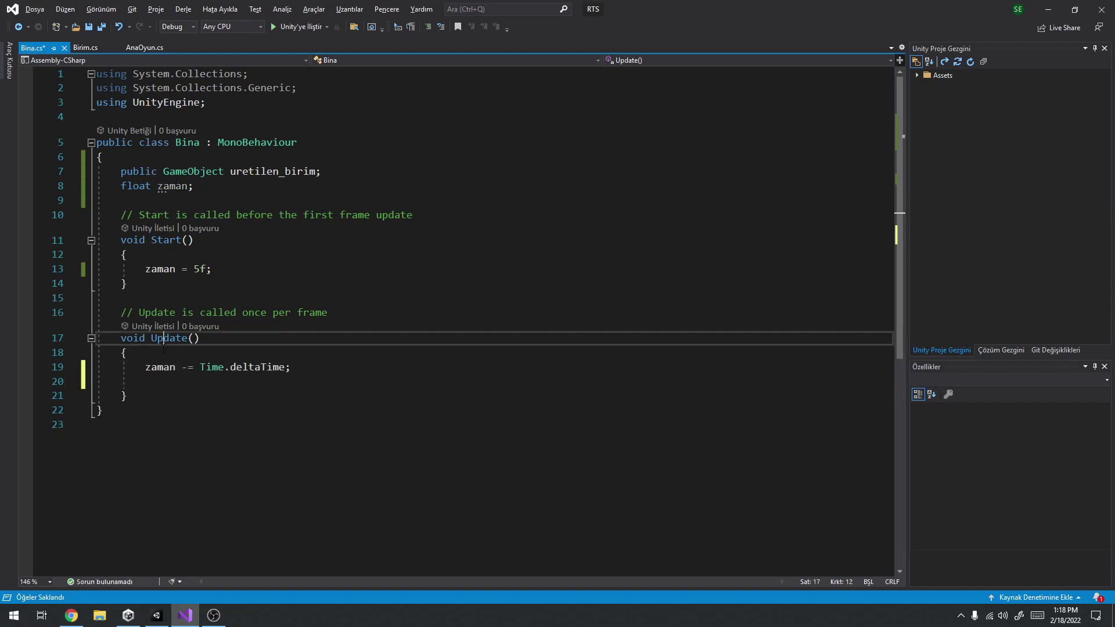
left_click_drag(200, 367, 285, 367)
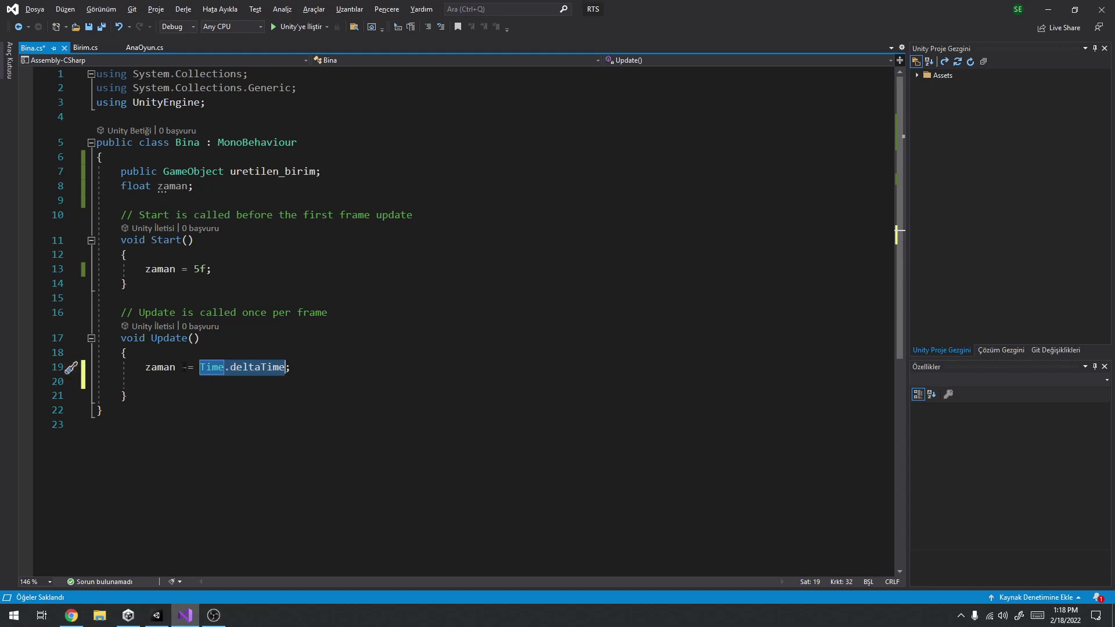
left_click(164, 367)
left_click(241, 368)
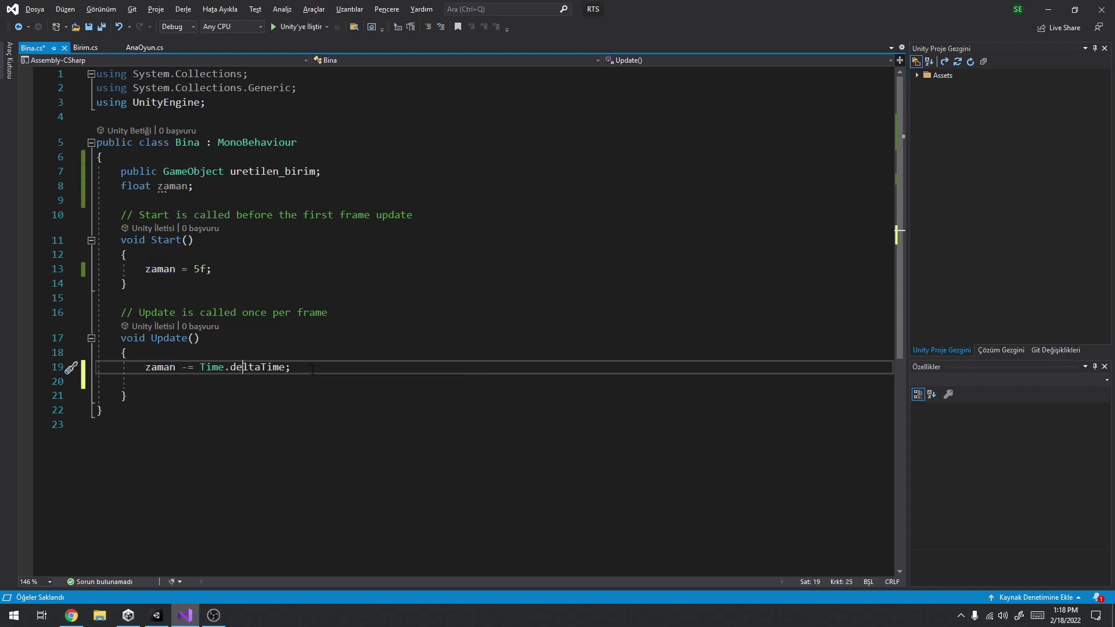
Add an 'if(zaman <= 0)' block that resets zaman and begins an Instantiate call.
key("Return")
type("if(zaman <= 0) {")
key("Return")
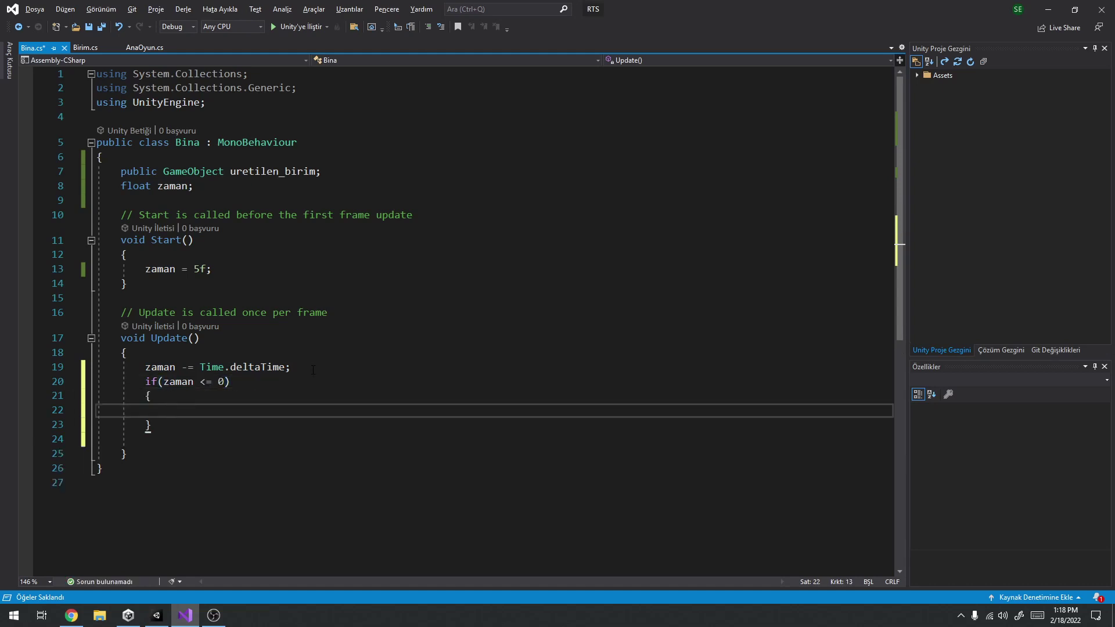
type("zaman = 5f;")
key("ctrl+Return")
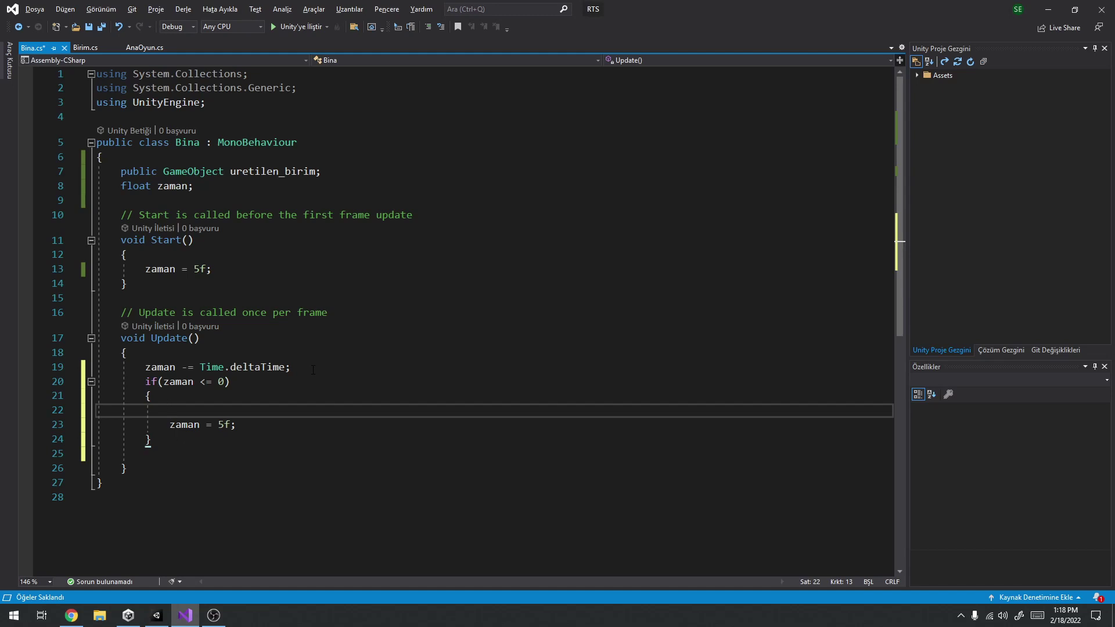
type("Inst")
key("Tab")
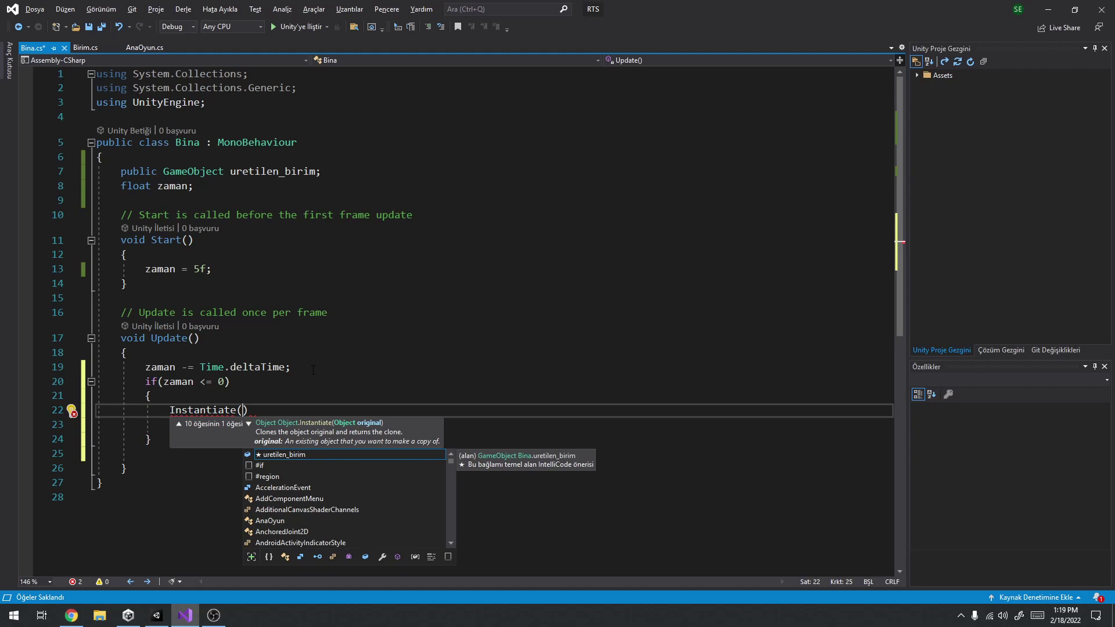
Paste uretilen_birim as Instantiate's first argument and choose the position-and-rotation overload.
double_click(289, 172)
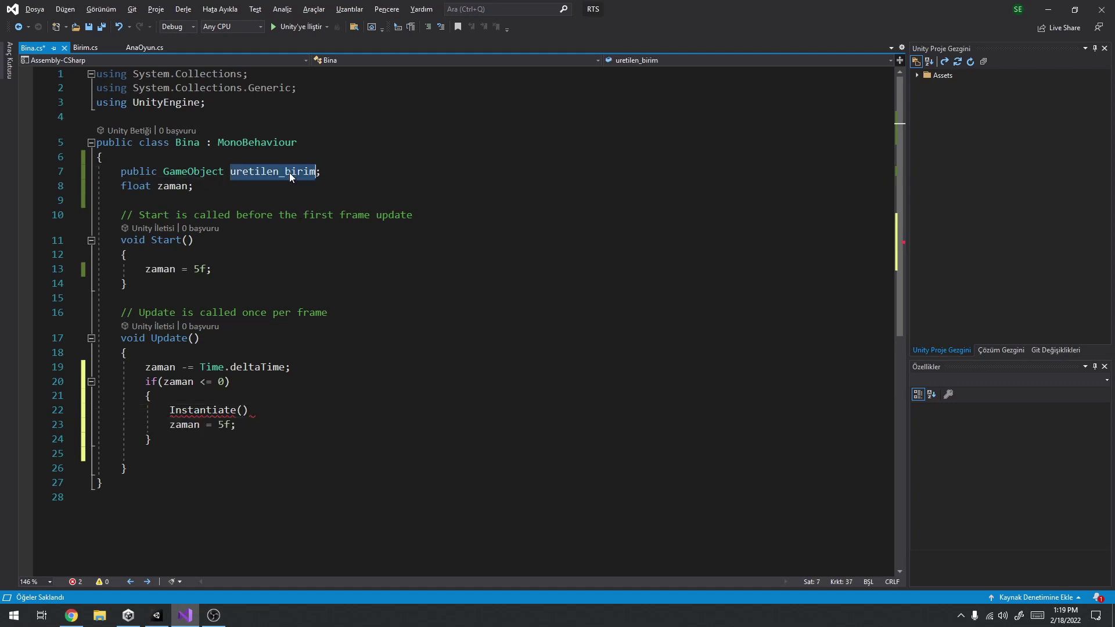
key("ctrl+c")
left_click(243, 411)
key("ctrl+v")
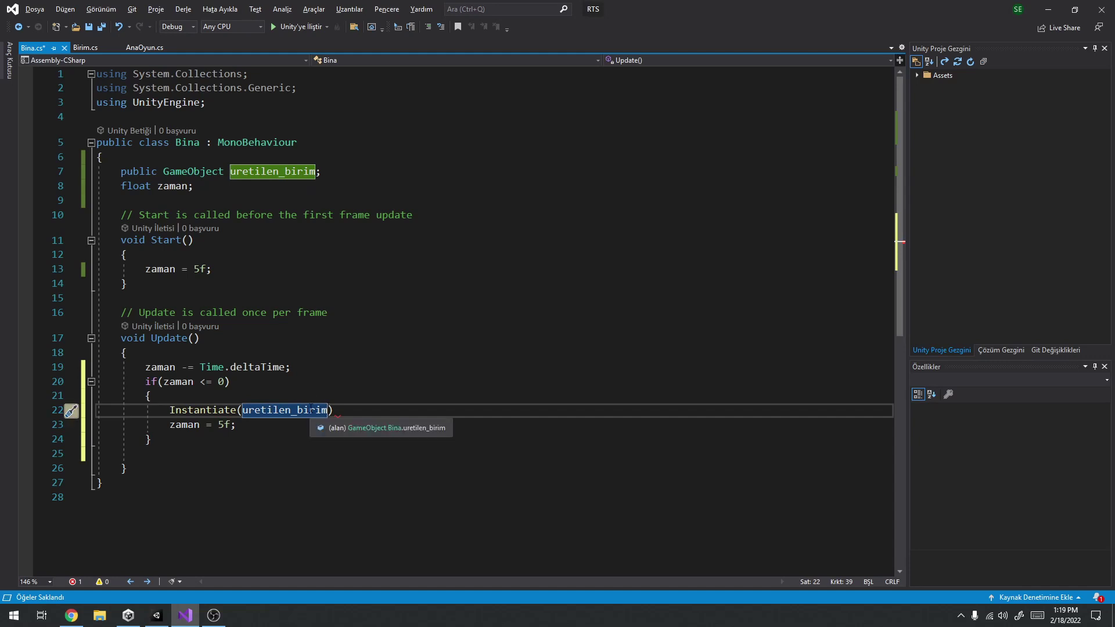
type(",")
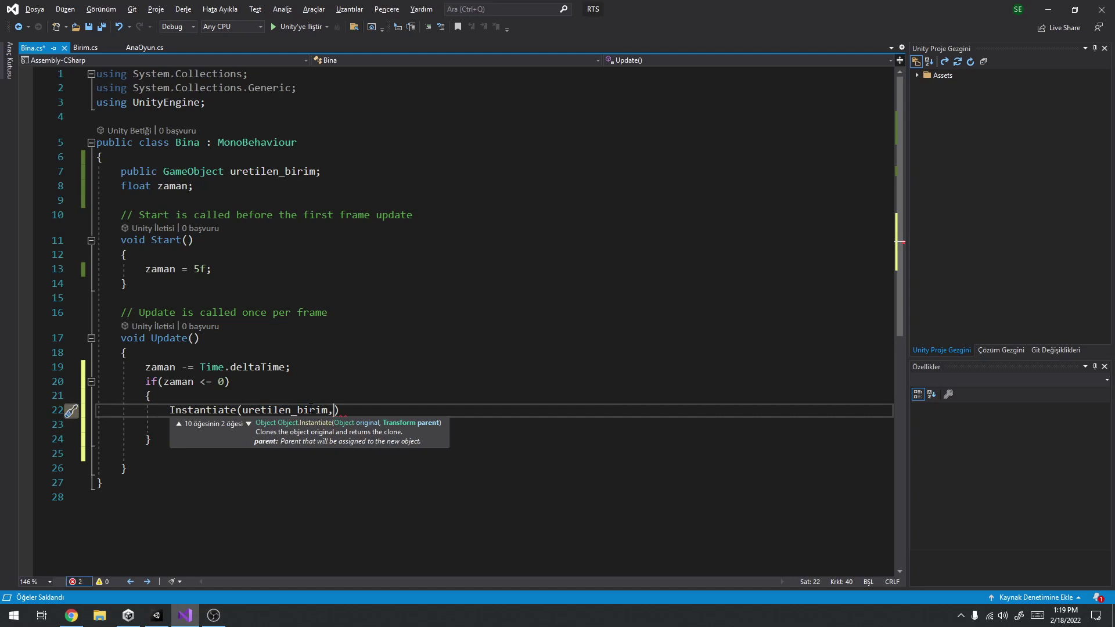
key("Down")
key("Down")
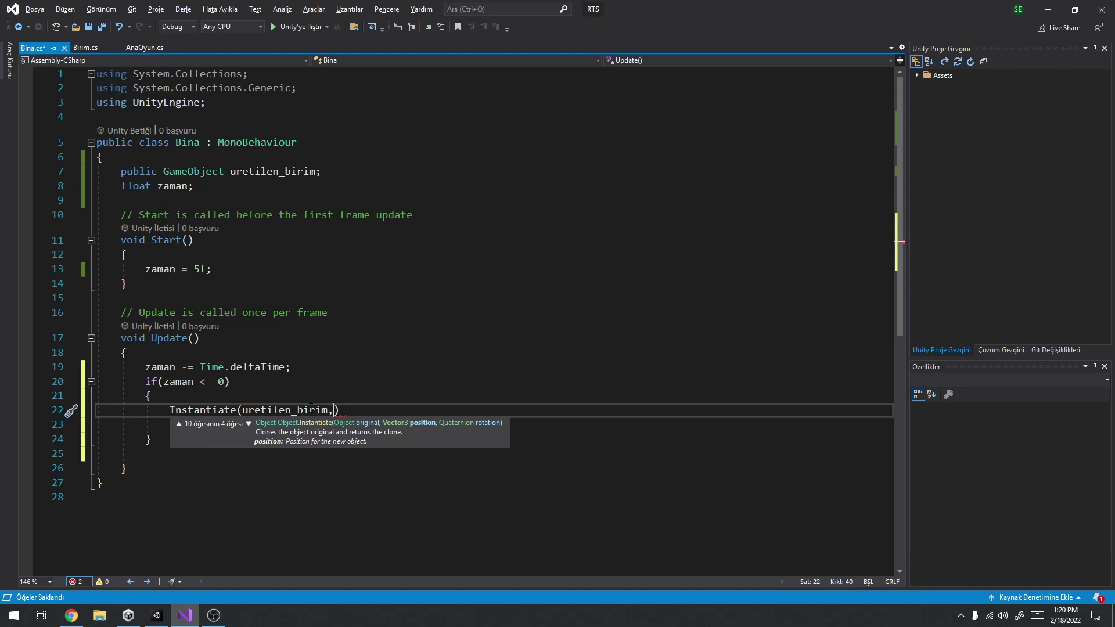
Enter 'transform + transform.forward' as the spawn position argument, followed by a comma.
type("tra")
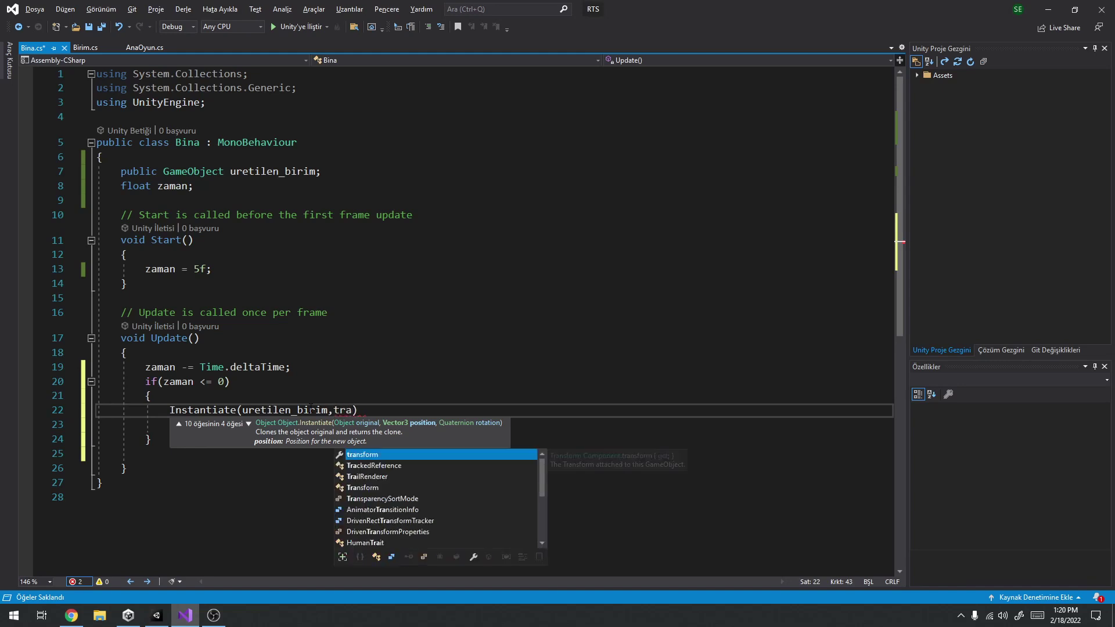
key("Tab")
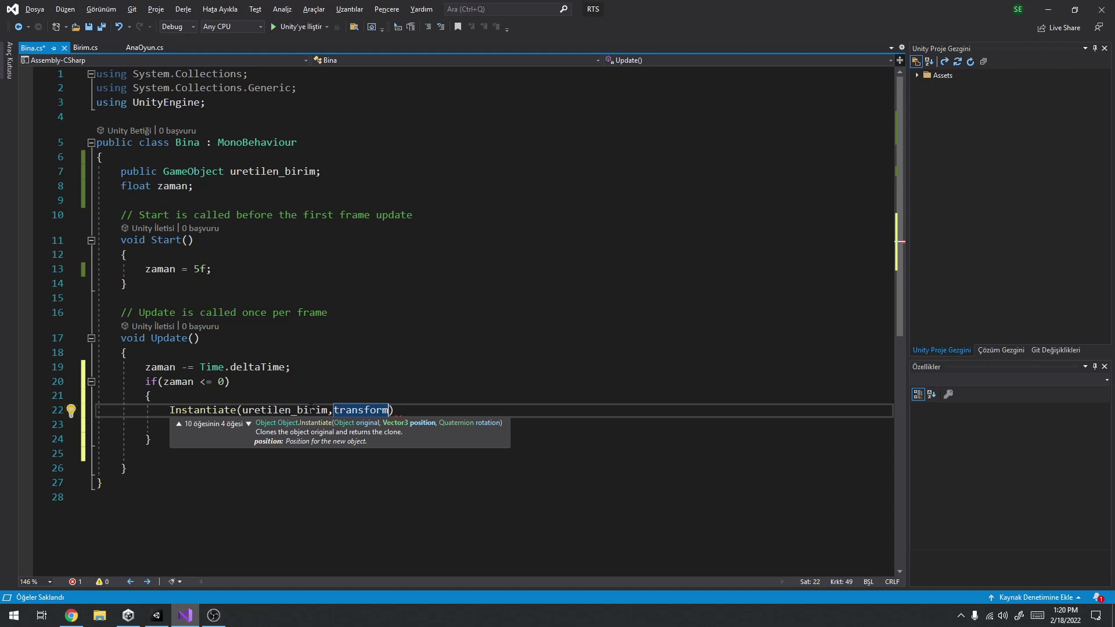
type(",")
key("BackSpace")
type("+ tra")
key("Tab")
type(".")
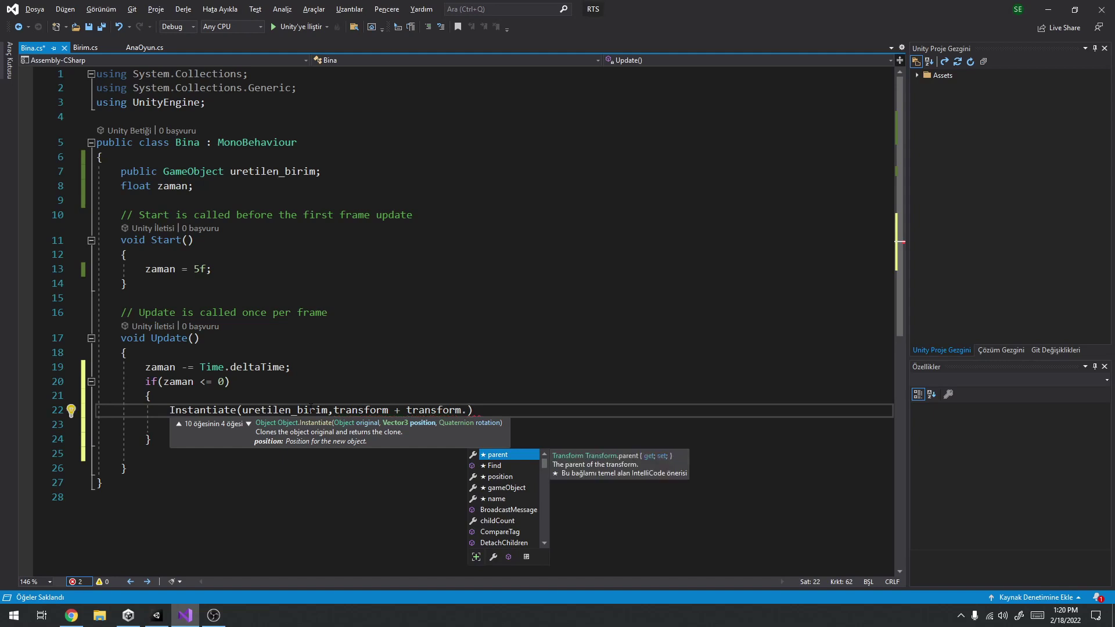
type("fr")
key("Tab")
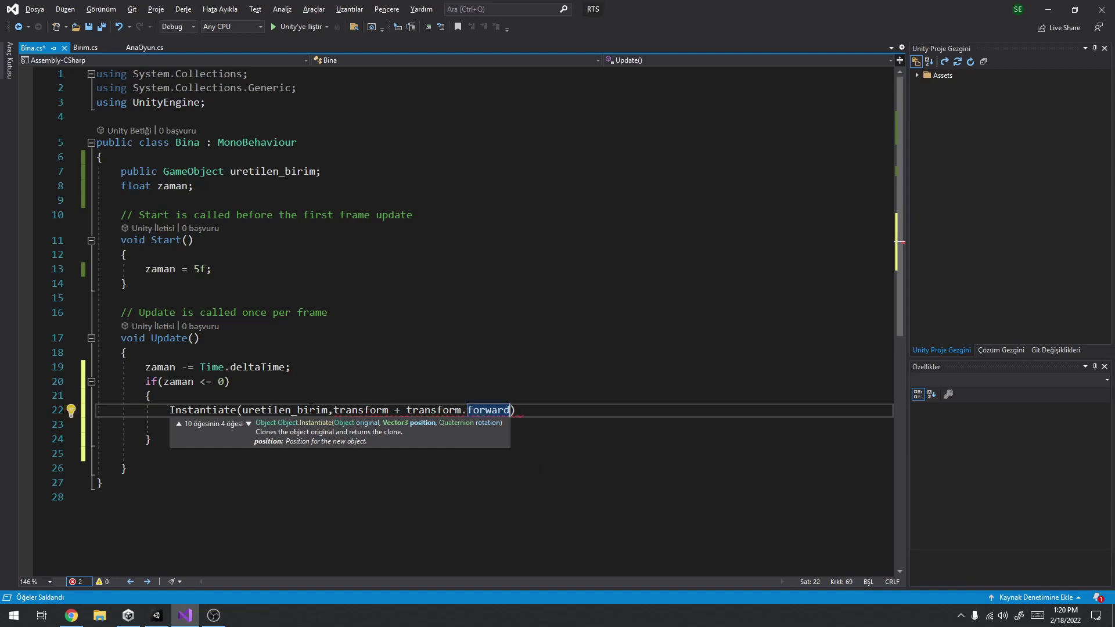
key("ctrl+Left")
key("ctrl+Left")
key("ctrl+Left")
key("ctrl+Left")
key("ctrl+Left")
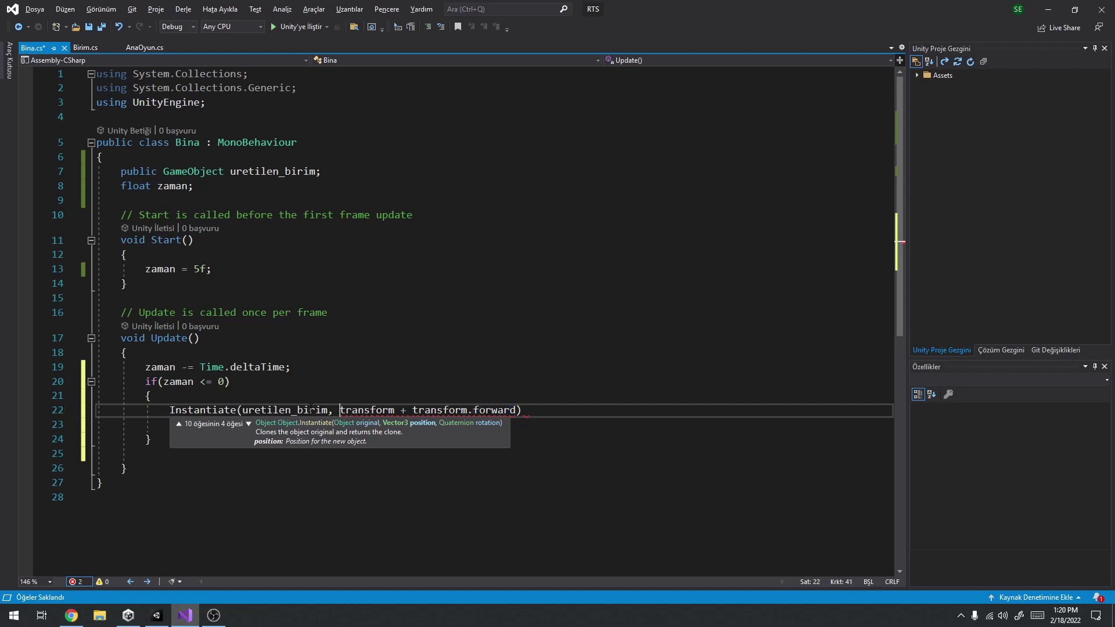
key("Right")
key("Right")
key("Right")
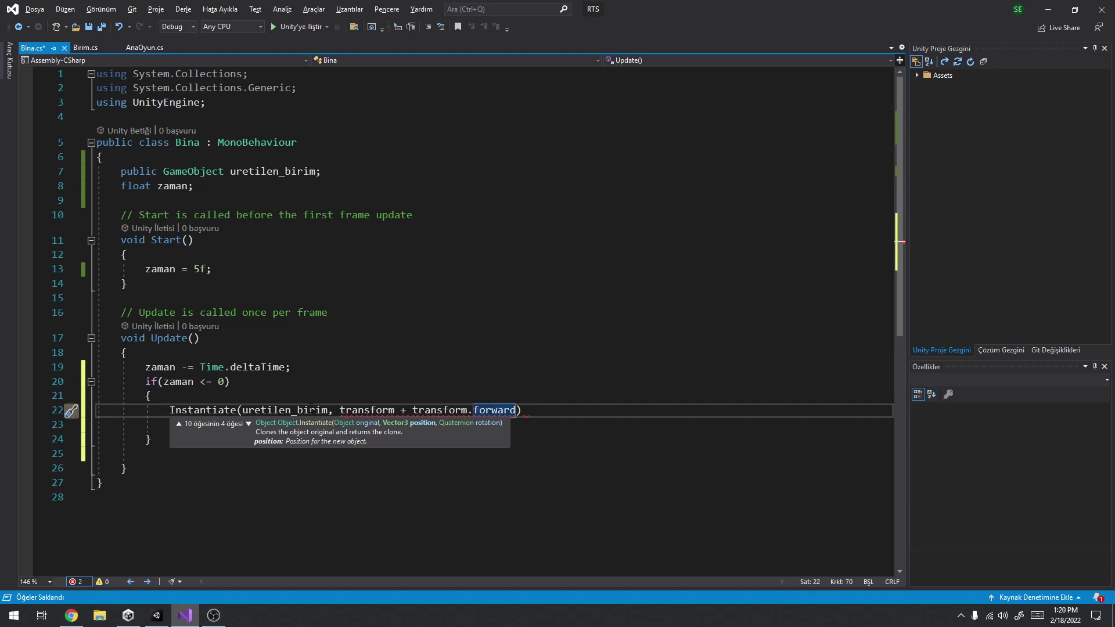
type(",")
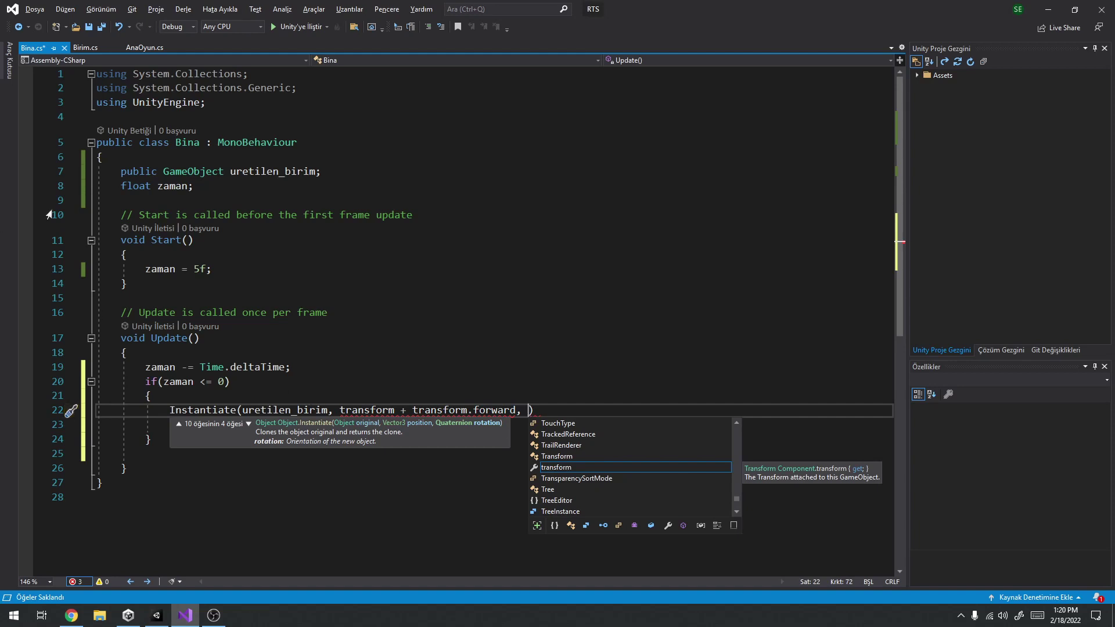
left_click(388, 169)
Declare a public GameObject field cikis_noktasi below uretilen_birim and save.
key("Return")
type("p")
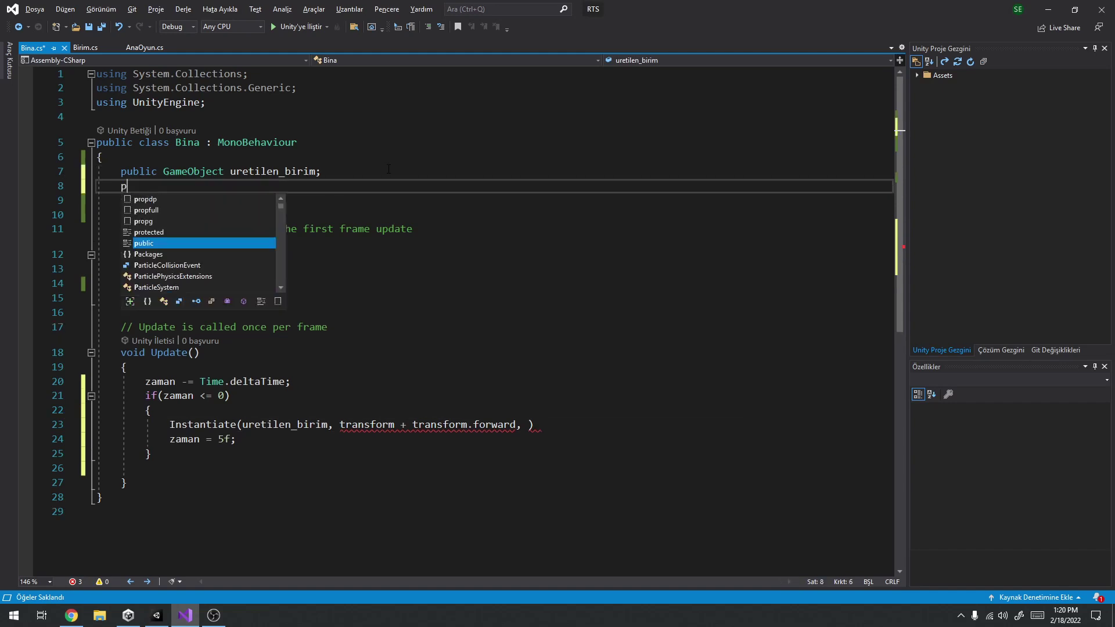
type("ublic Ga")
key("Tab")
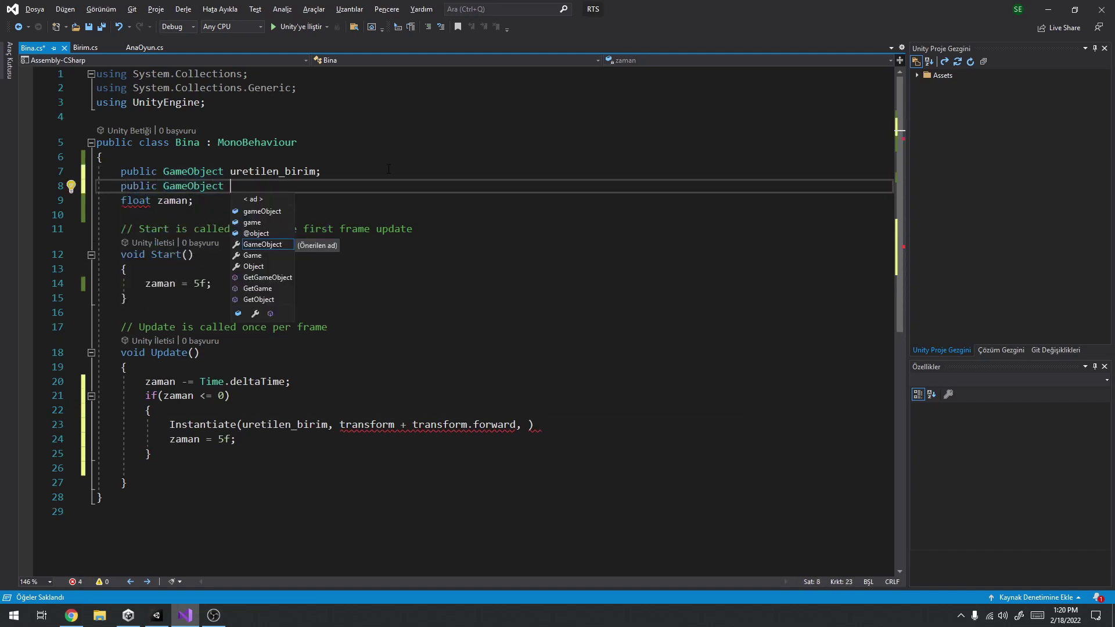
type("cikis_noktasi")
key("Return")
type("{")
key("Return")
key("ctrl+z")
key("ctrl+z")
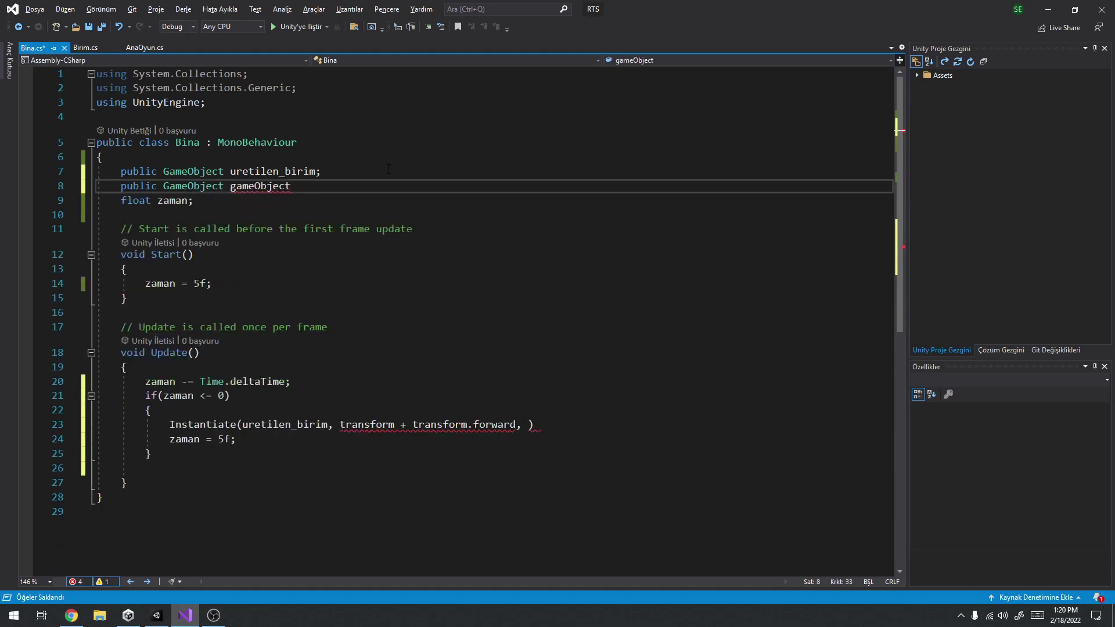
key("ctrl+z")
type(";")
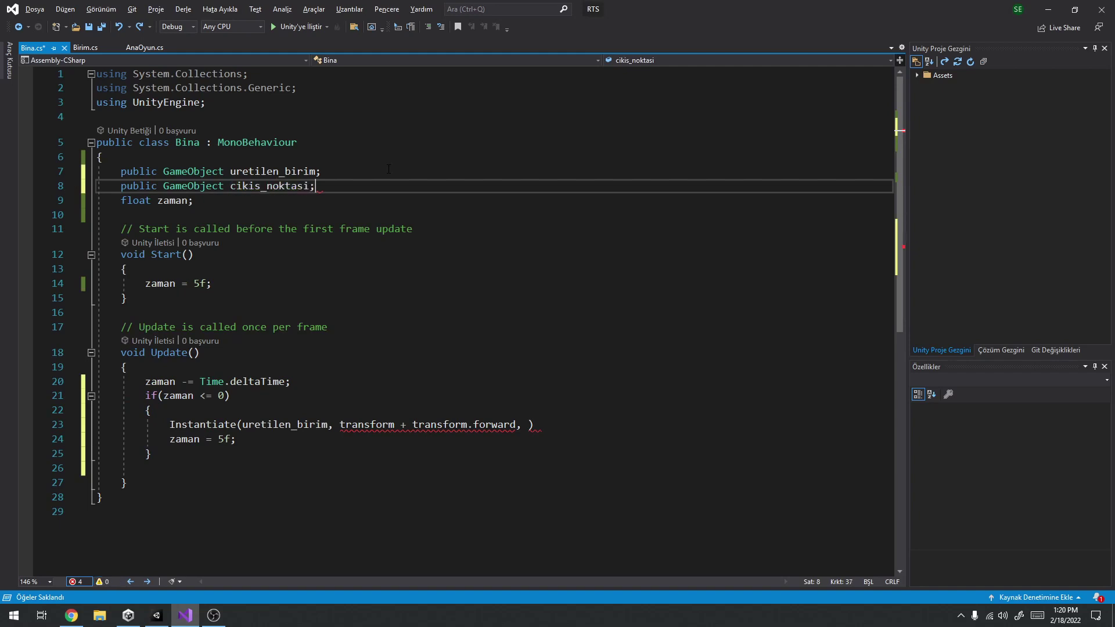
key("Return")
key("ctrl+s")
Make Instantiate spawn at cikis_noktasi with Quaternion.identity rotation and save.
double_click(277, 189)
key("ctrl+c")
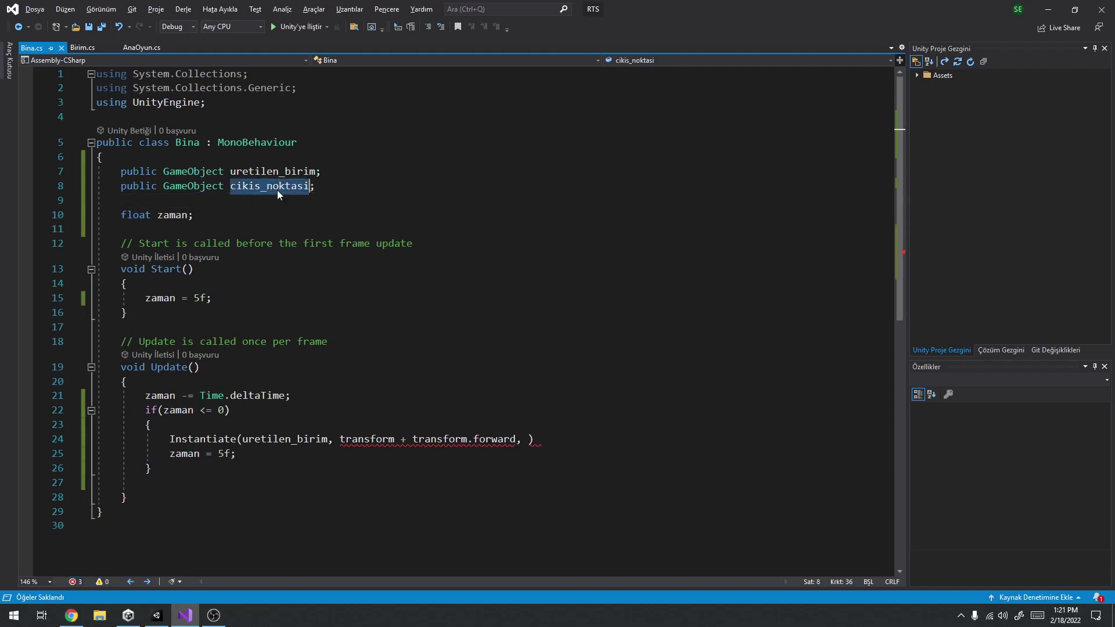
left_click_drag(341, 440, 522, 440)
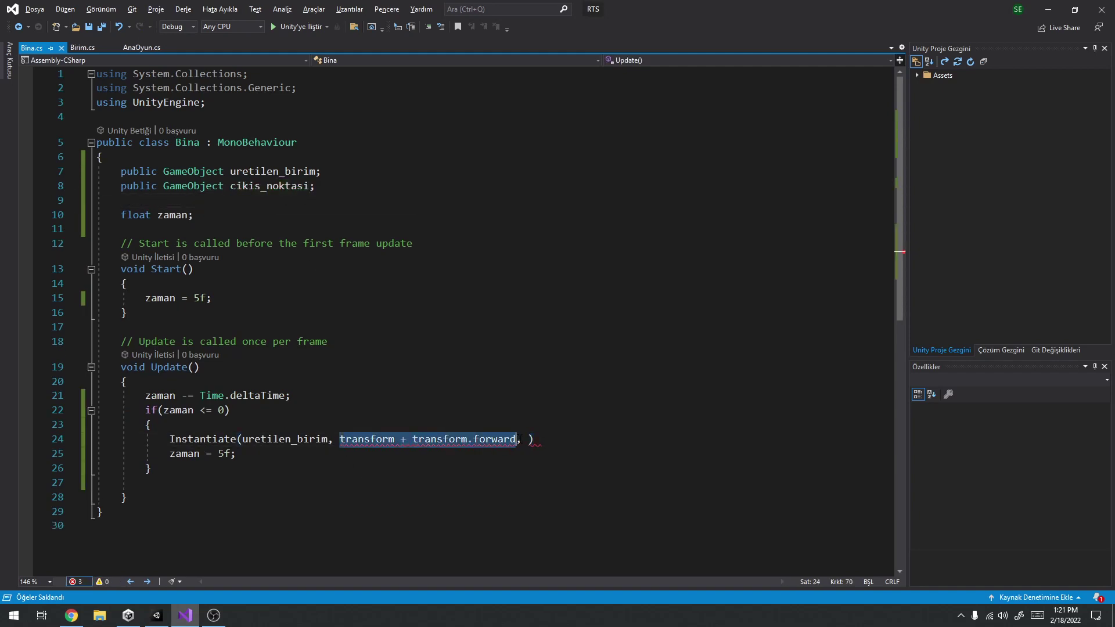
key("ctrl+v")
type(",")
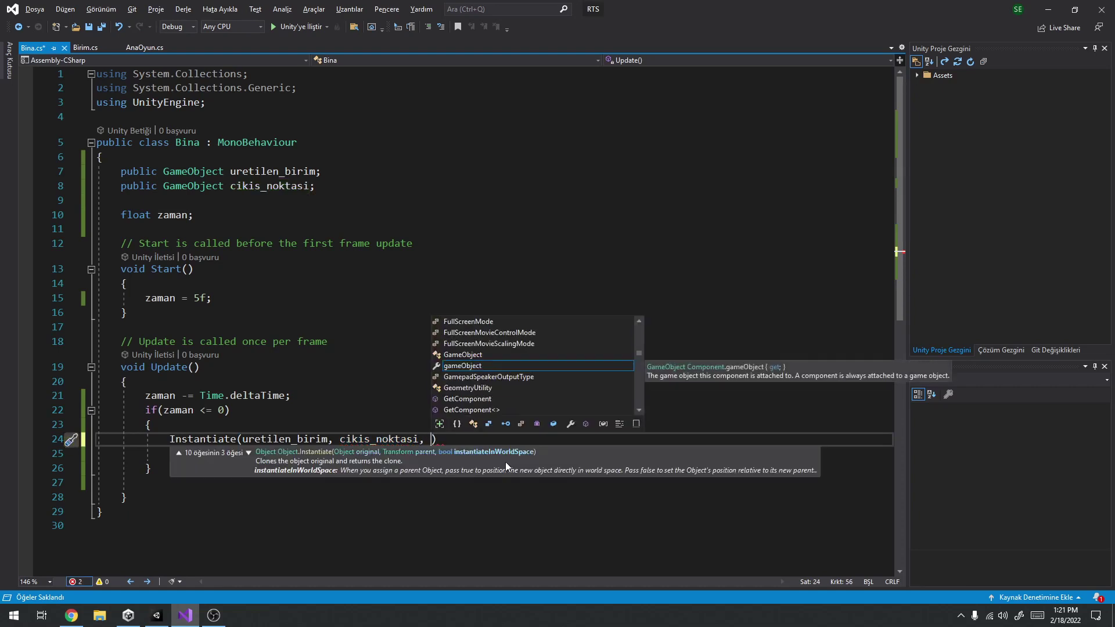
key("Escape")
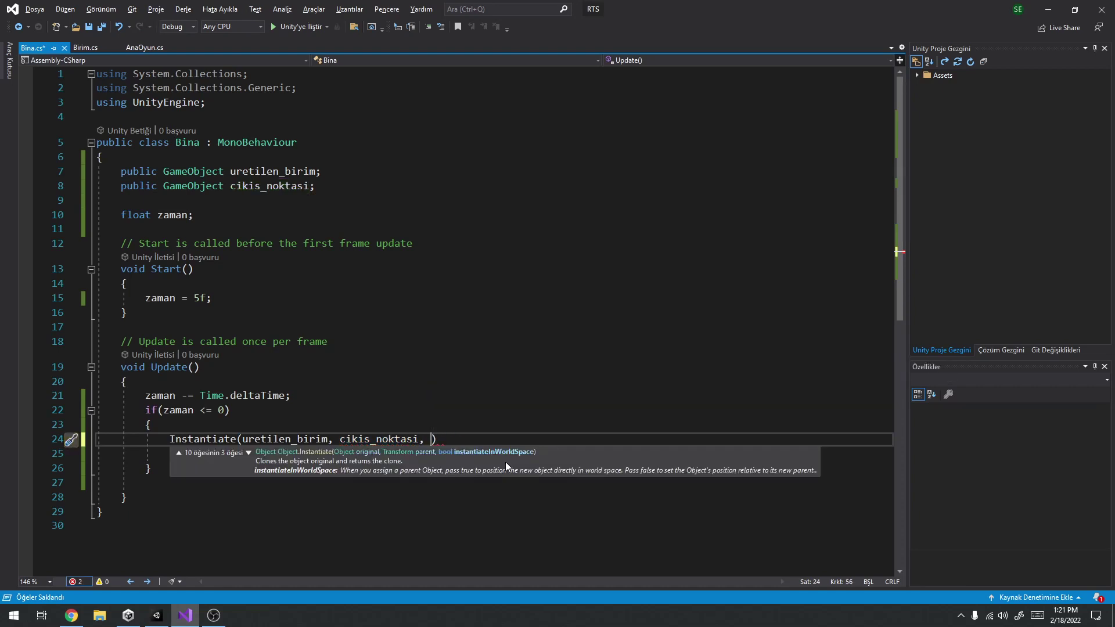
key("Down")
key("Down")
key("Up")
type("Qu")
key("Tab")
type(".")
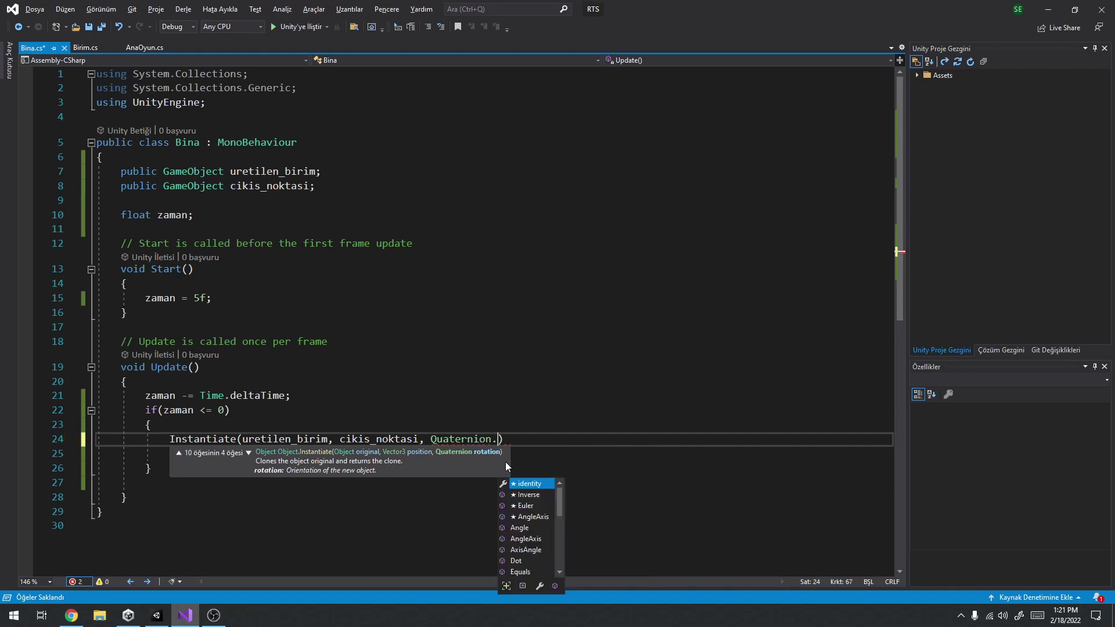
key("Tab")
key("End")
type(";")
key("ctrl+s")
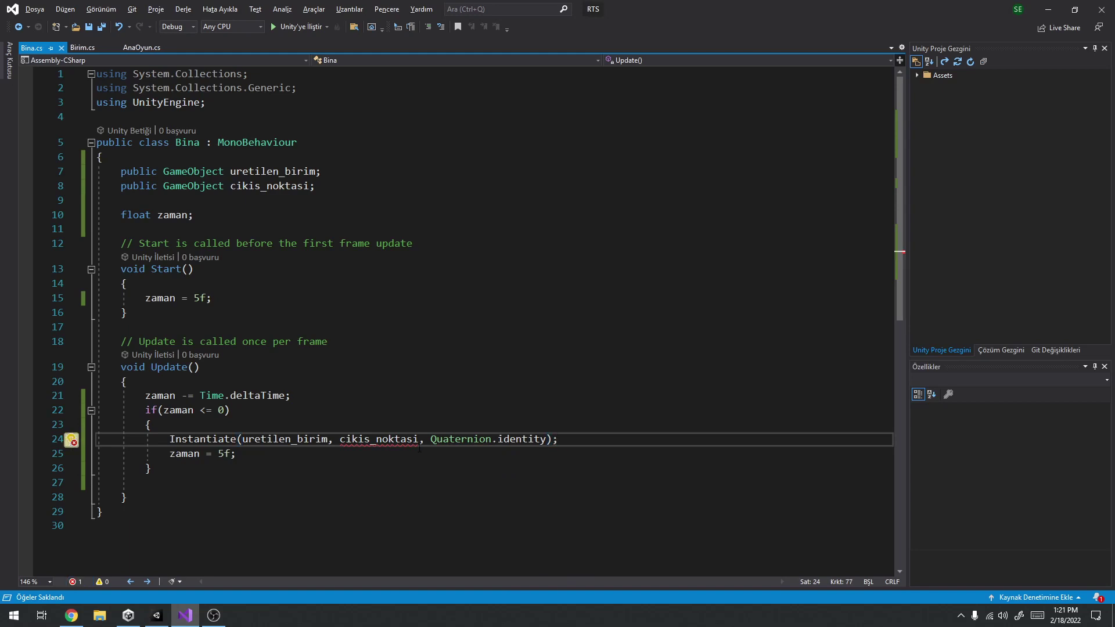
Extend the spawn position argument to cikis_noktasi.transform.position and save Bina.cs.
left_click(419, 439)
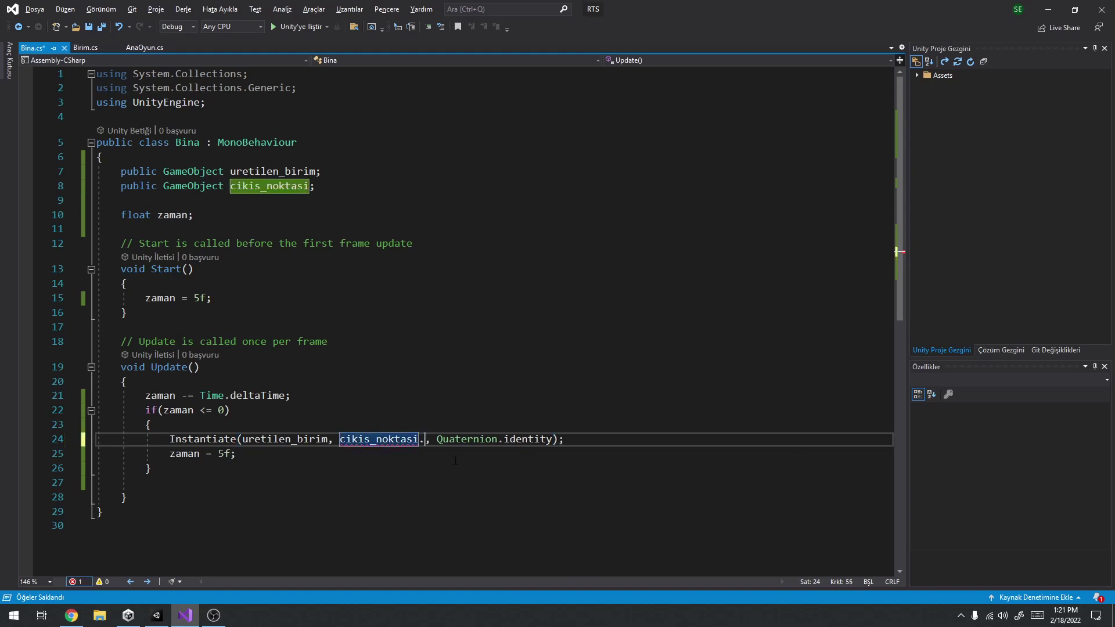
type(".tr")
key("Tab")
key("ctrl+s")
double_click(468, 440)
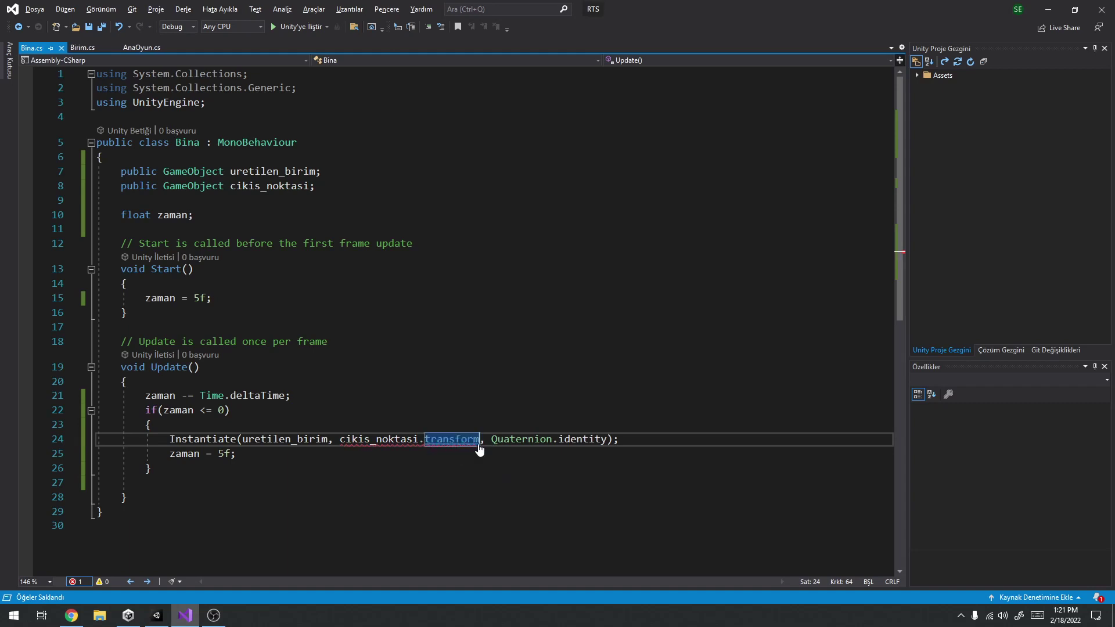
type(".po")
key("Tab")
key("ctrl+s")
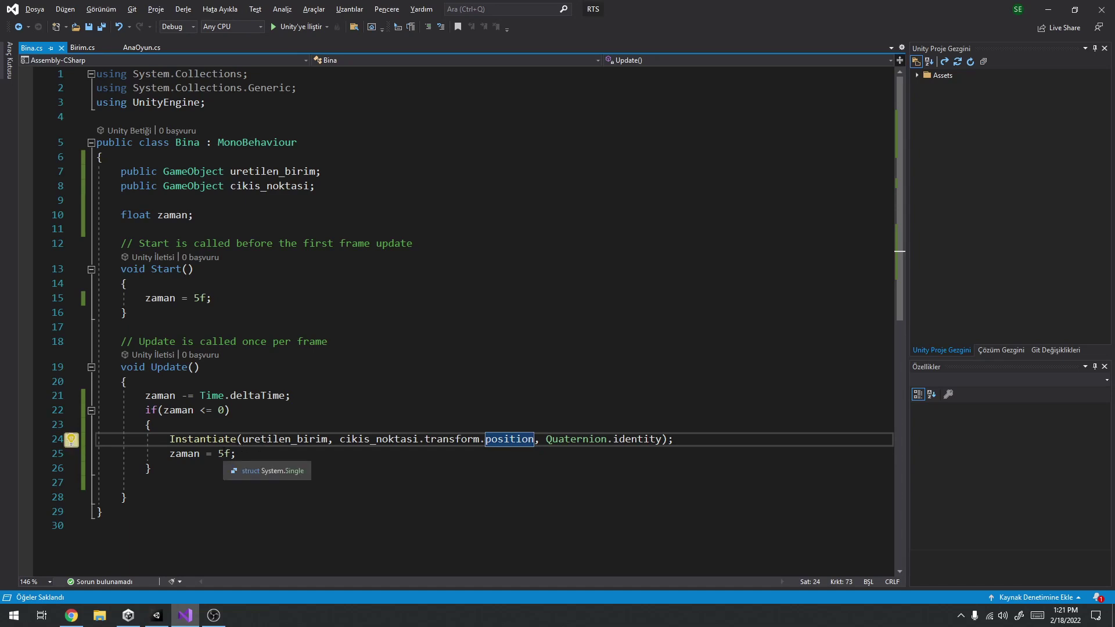
left_click(250, 429)
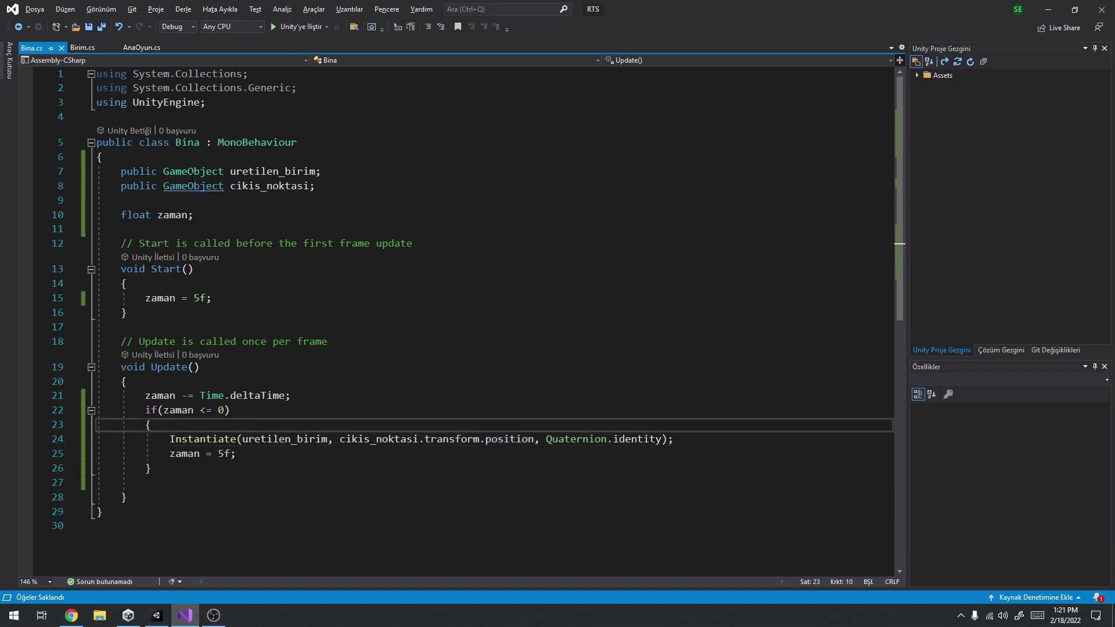
left_click(185, 616)
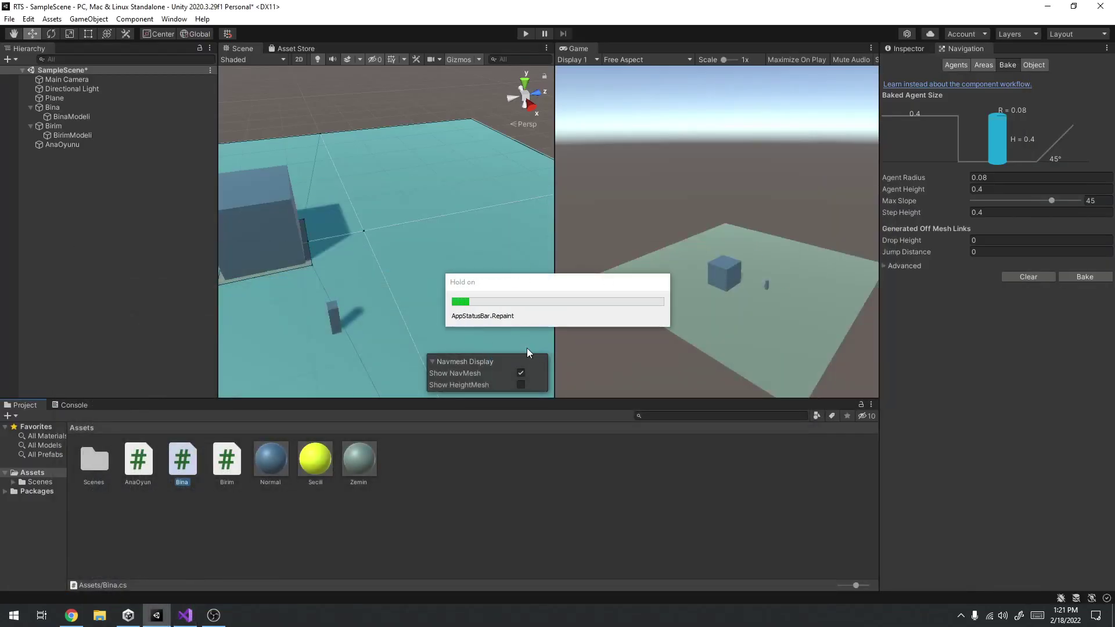
Collapse Bina and Birim in the Hierarchy, save Birim as a prefab in Assets, and delete it from the scene.
left_click(58, 135)
left_click(43, 126)
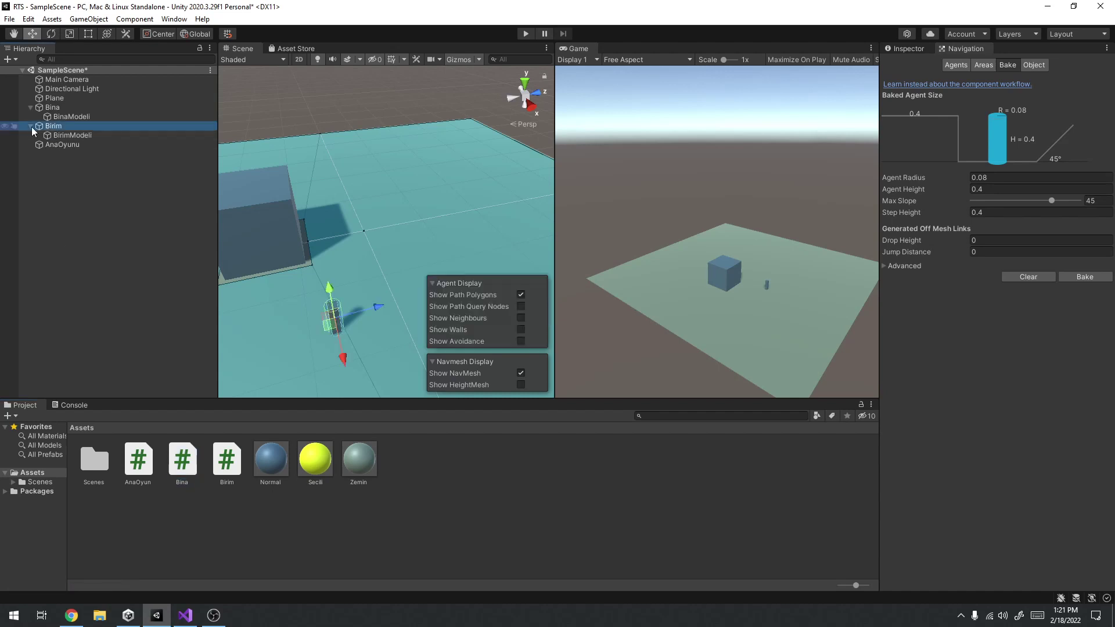
left_click(29, 124)
left_click(30, 107)
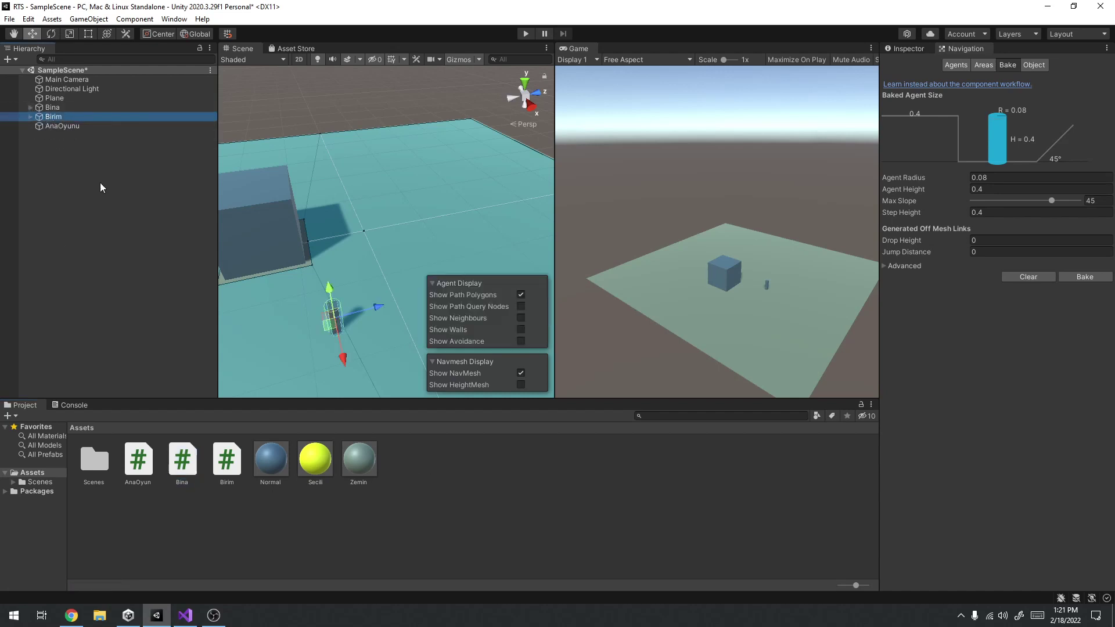
left_click_drag(54, 117, 463, 479)
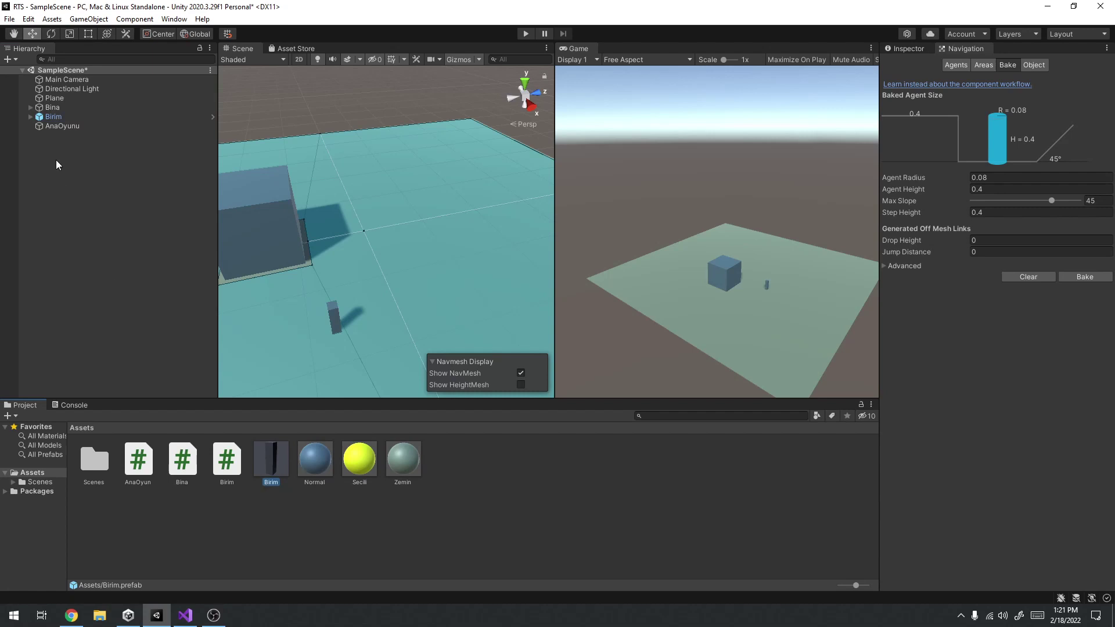
left_click(55, 117)
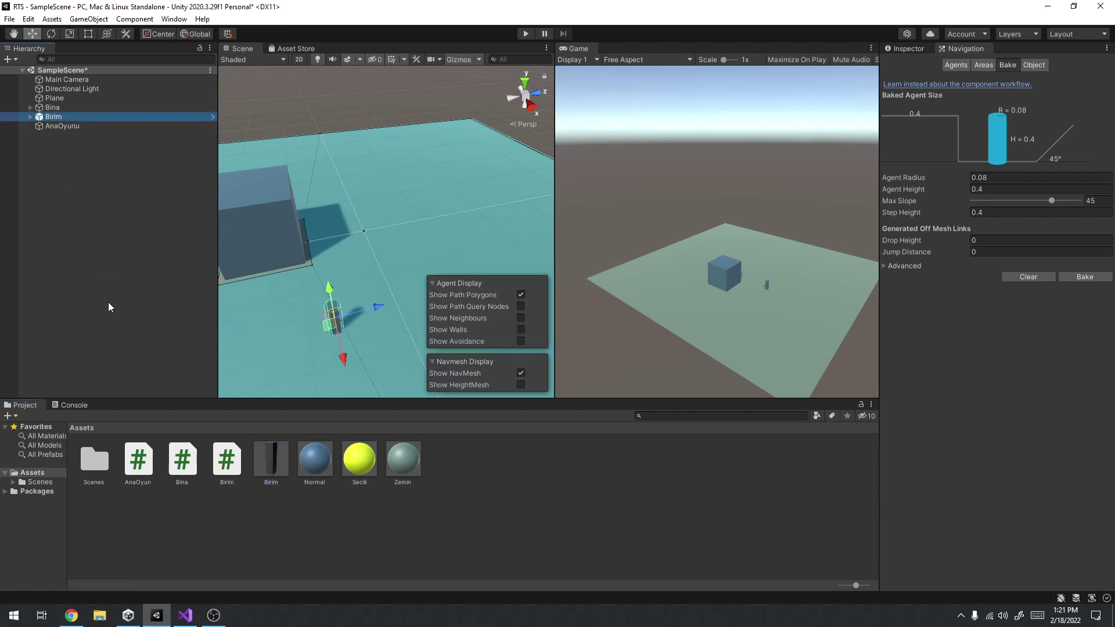
key("Delete")
Create an empty child of Bina named CikisNoktasi and move it to the building's front.
left_click(47, 107)
left_click(31, 108)
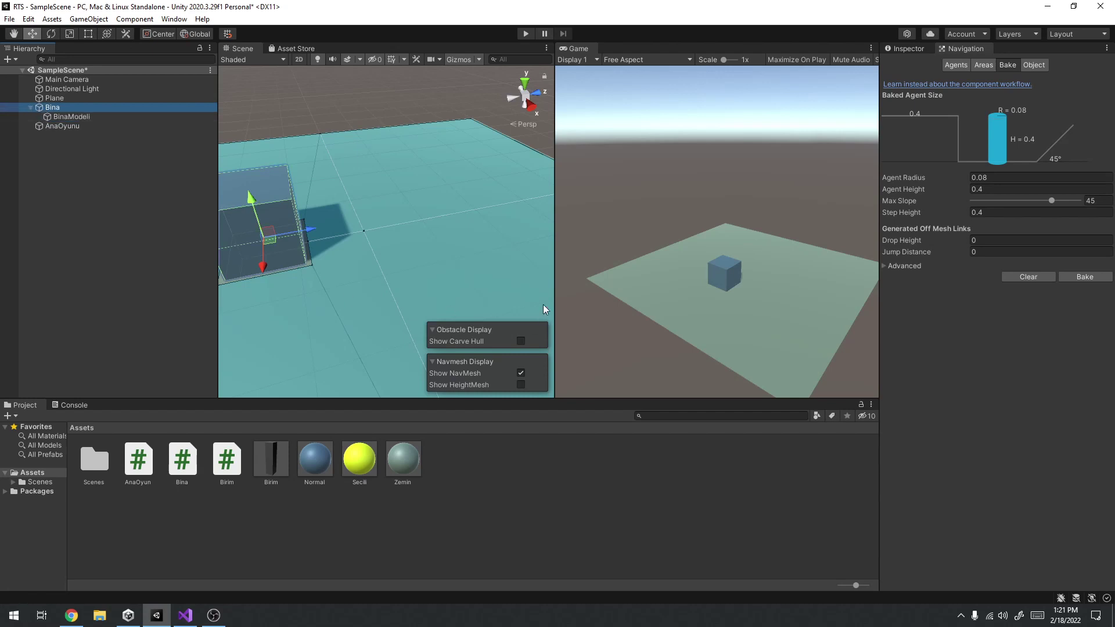
left_click_drag(543, 304, 668, 253, "alt")
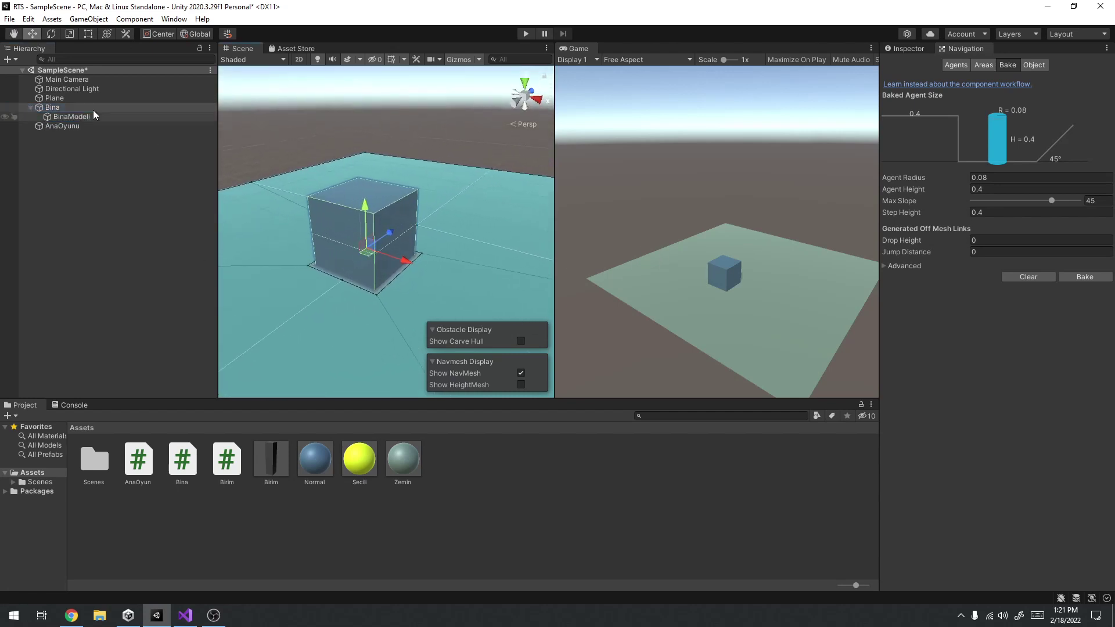
right_click(53, 109)
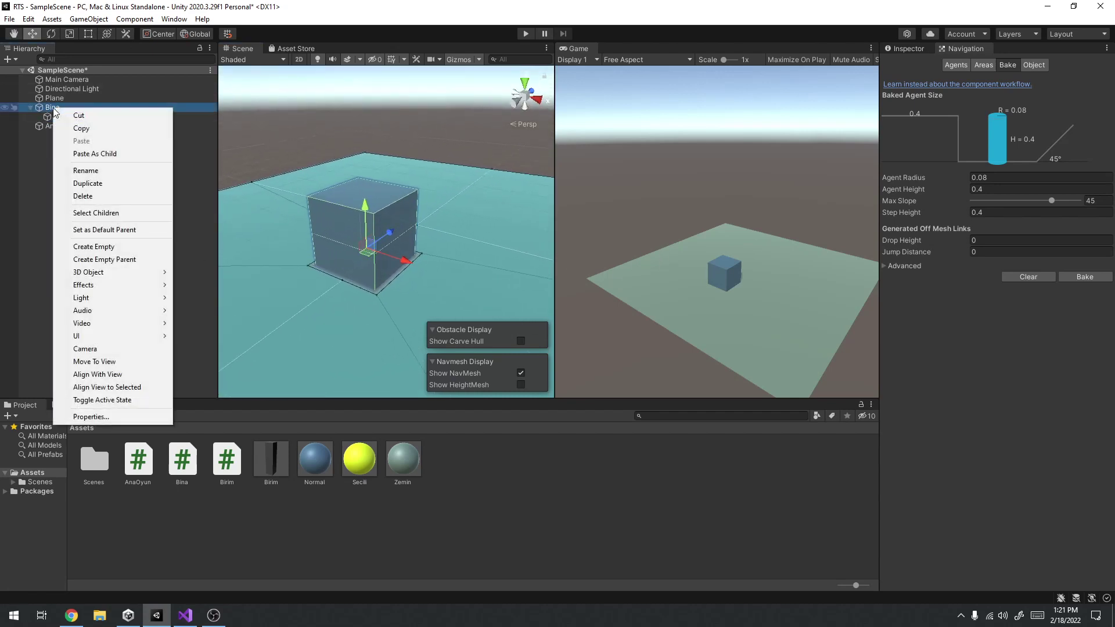
left_click(106, 246)
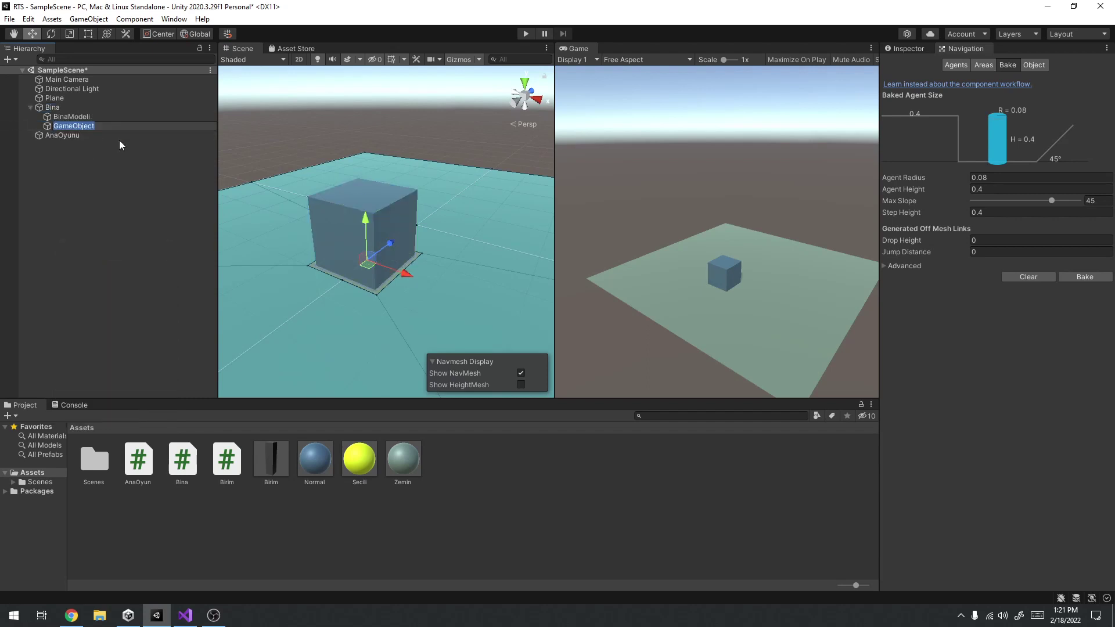
type("CikisNoktasi")
key("Return")
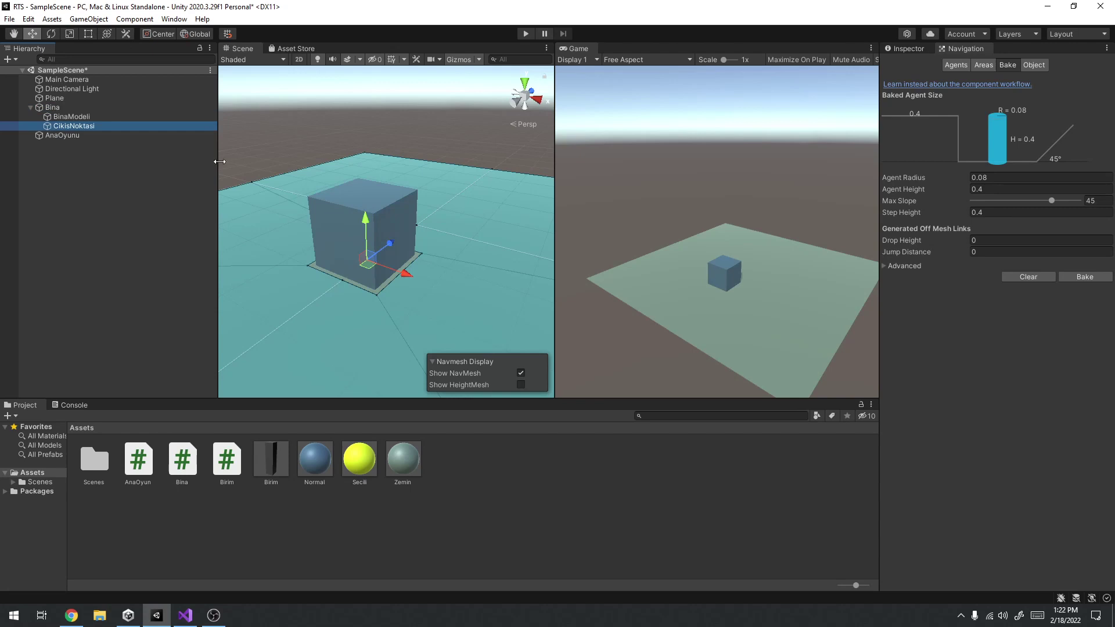
left_click_drag(390, 243, 362, 267)
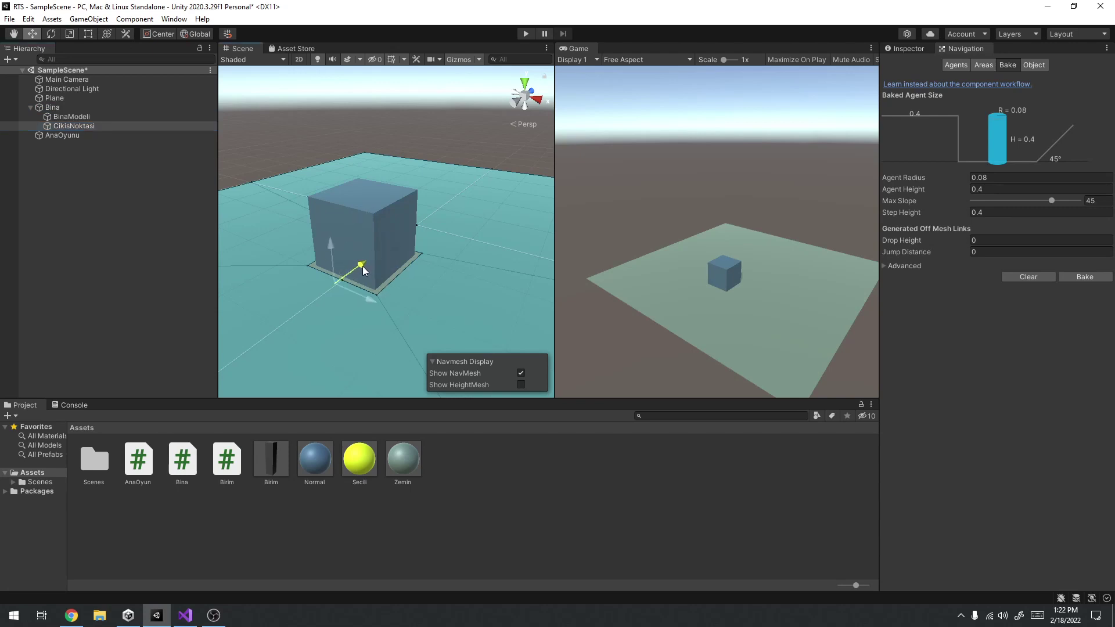
Assign CikisNoktasi and the Birim prefab to Bina's script fields, save, and enter Play mode.
left_click(58, 108)
left_click(897, 48)
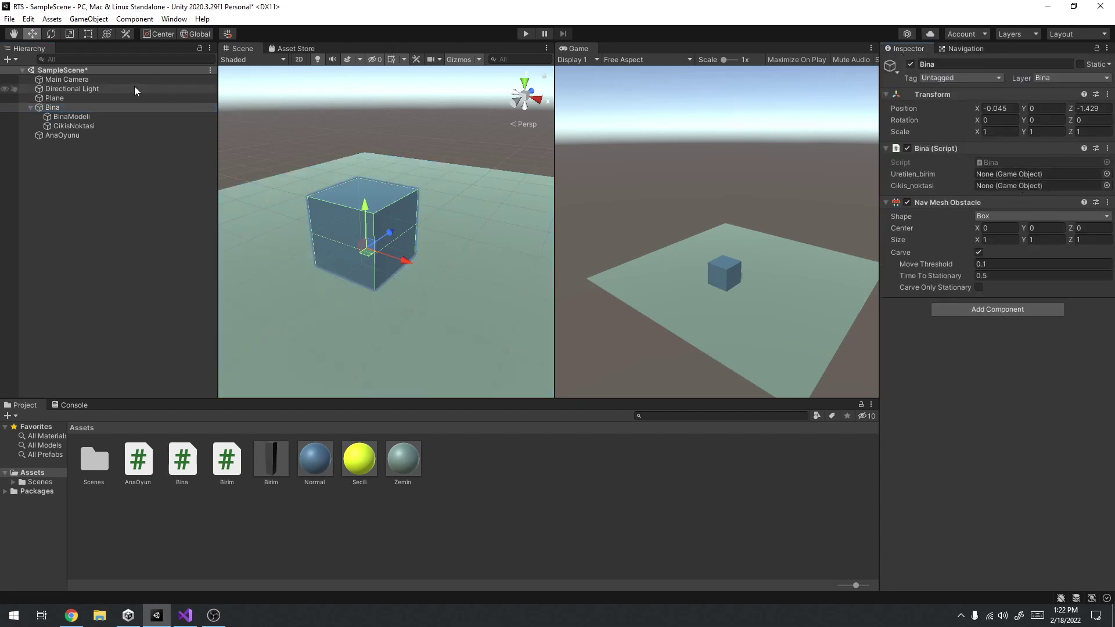
mouse_move(80, 124)
left_mouse_down()
mouse_move(906, 208)
mouse_move(991, 187)
left_mouse_up()
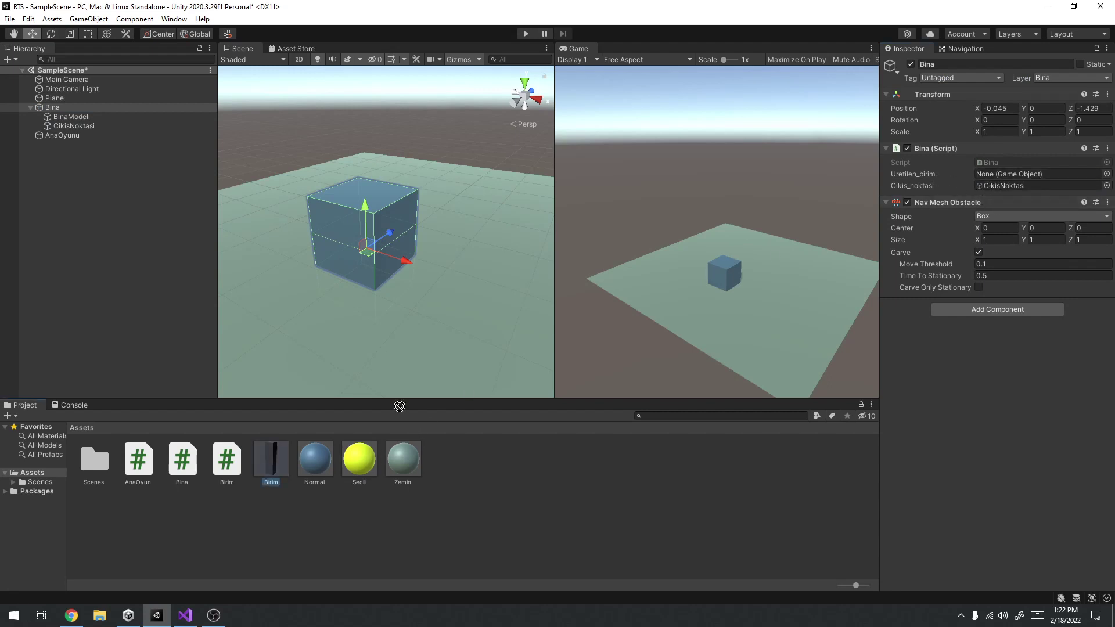
left_click_drag(276, 468, 1022, 174)
key("ctrl+s")
key("q")
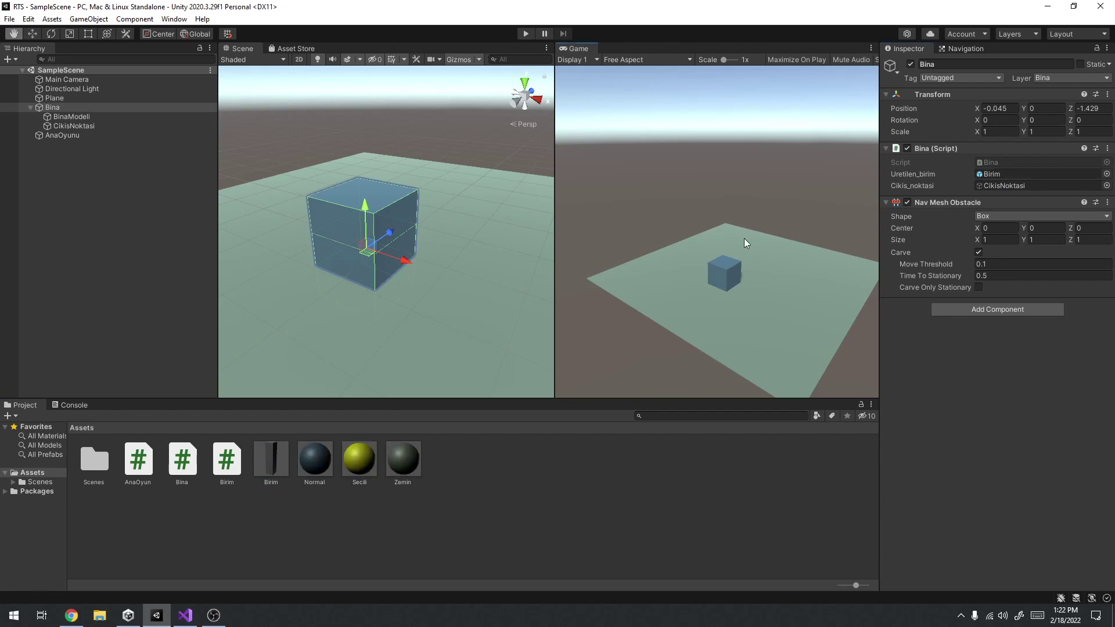
left_click_drag(284, 199, 293, 211, "alt")
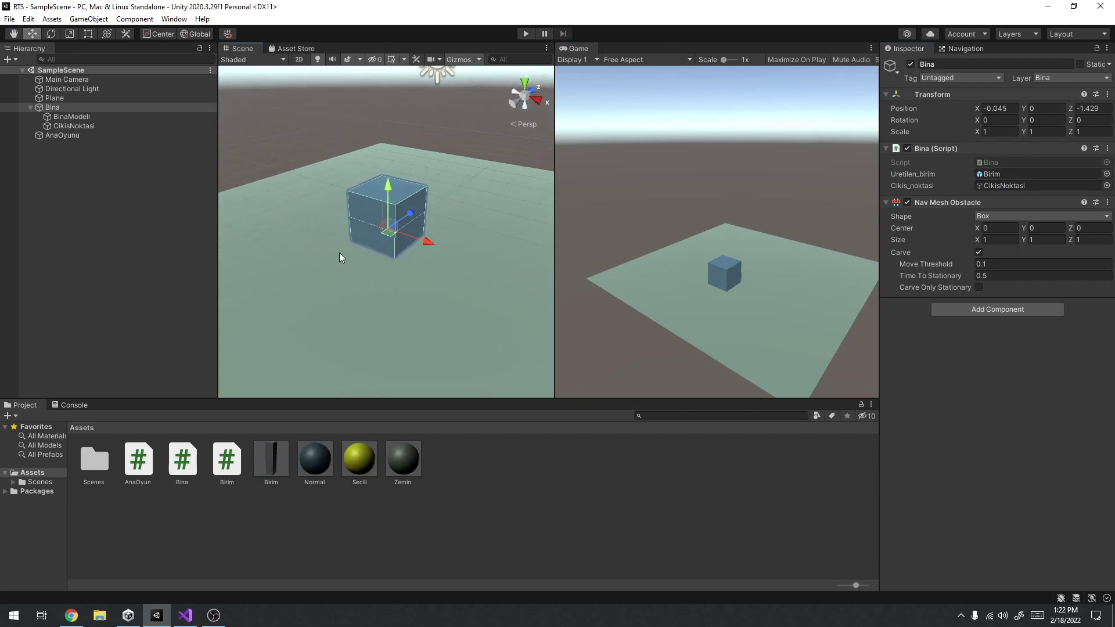
left_click(526, 35)
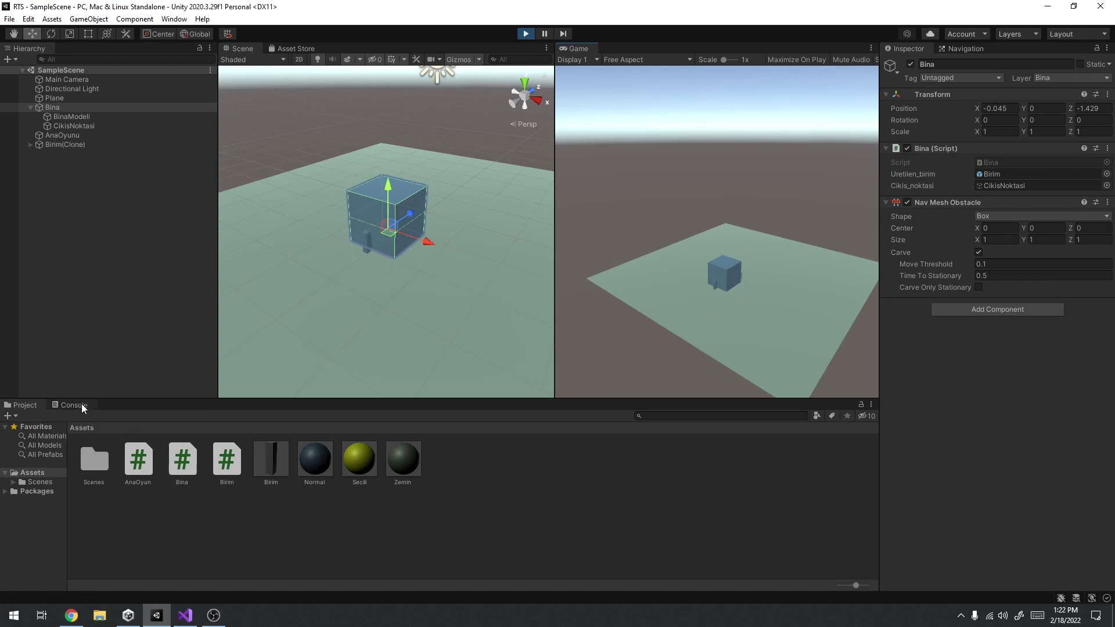
left_click(717, 294)
right_click(783, 319)
right_click(808, 272)
left_click(726, 275)
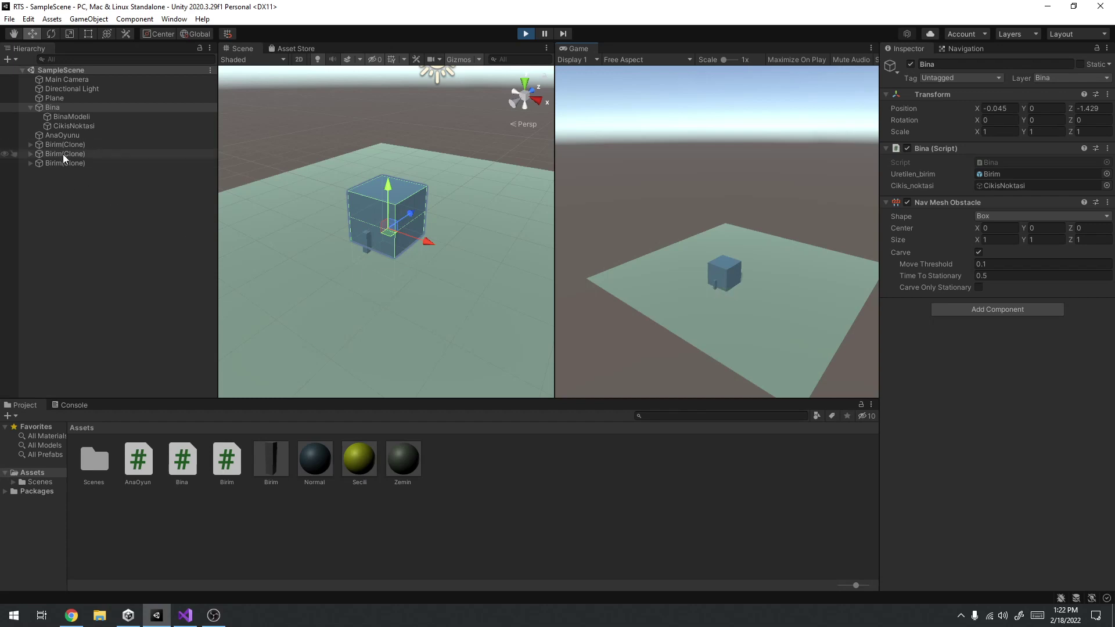
left_click(720, 287)
left_click(710, 293)
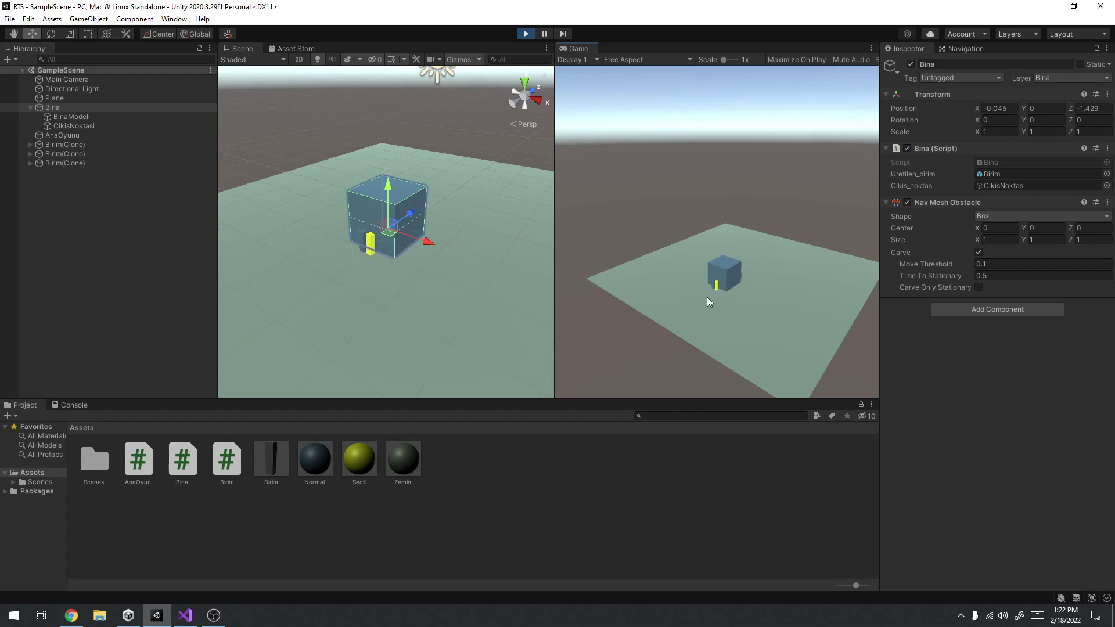
left_click(707, 294)
right_click(682, 298)
left_click(716, 302)
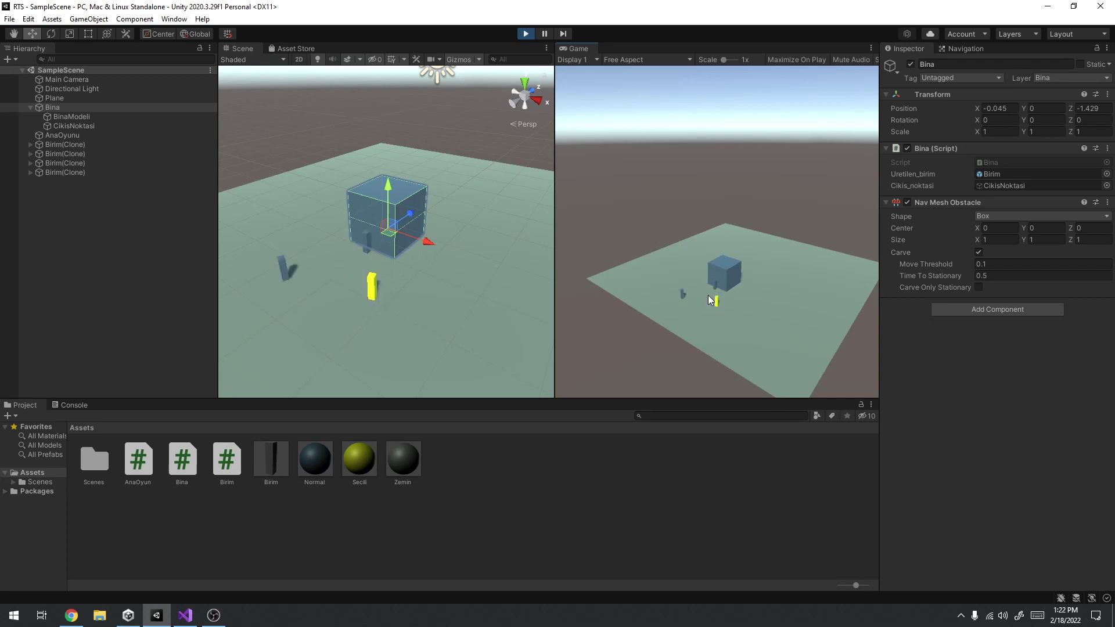
left_click(714, 288)
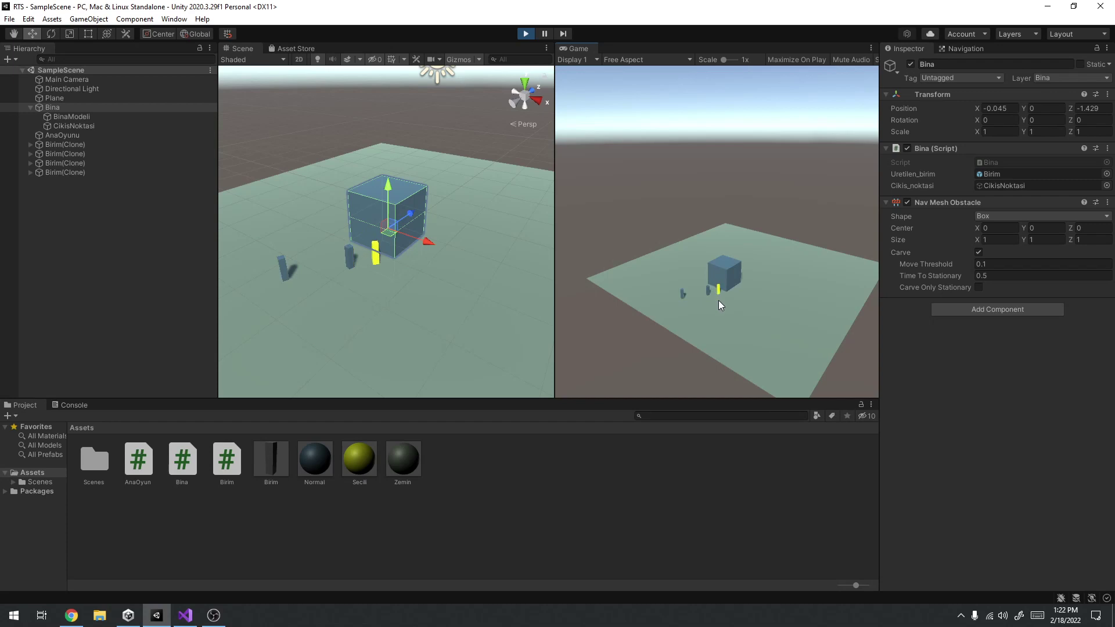
left_click(706, 295)
left_click(710, 293)
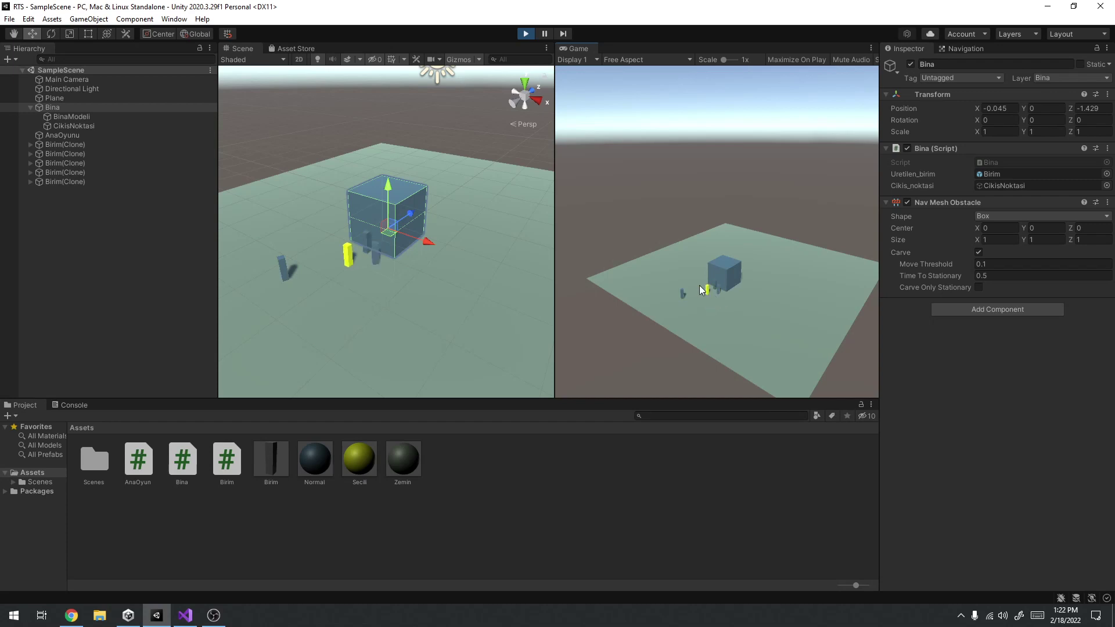
right_click(747, 314)
left_click(720, 289)
right_click(714, 297)
left_click(685, 294)
right_click(748, 248)
left_click(749, 306)
right_click(741, 242)
left_click(715, 301)
right_click(815, 278)
left_click(716, 285)
right_click(689, 311)
right_click(786, 332)
right_click(689, 288)
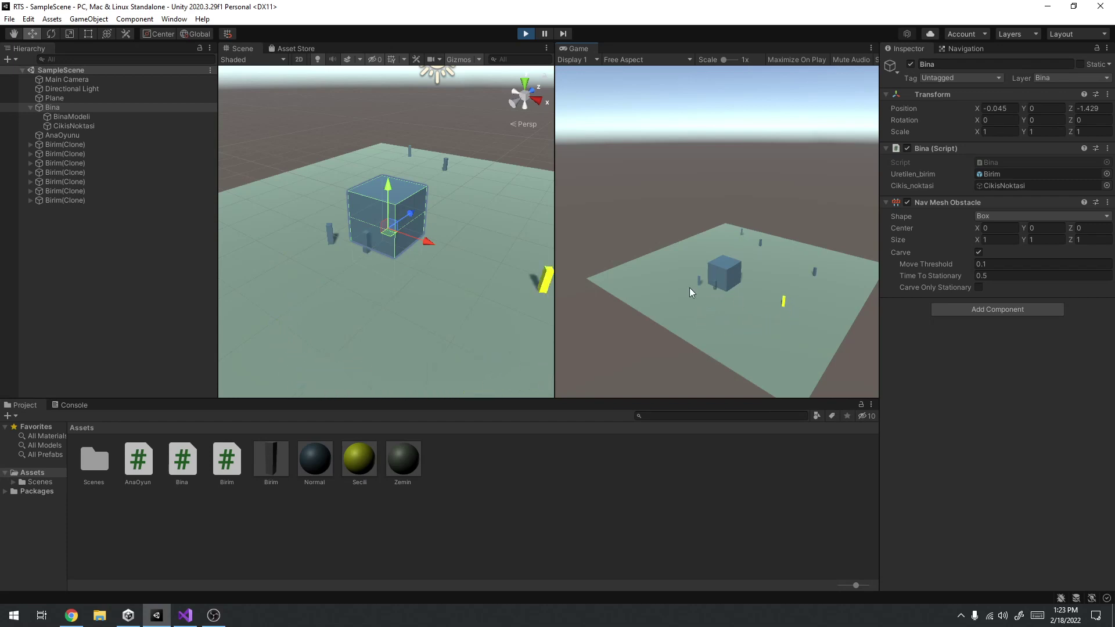
right_click(761, 328)
left_click(524, 33)
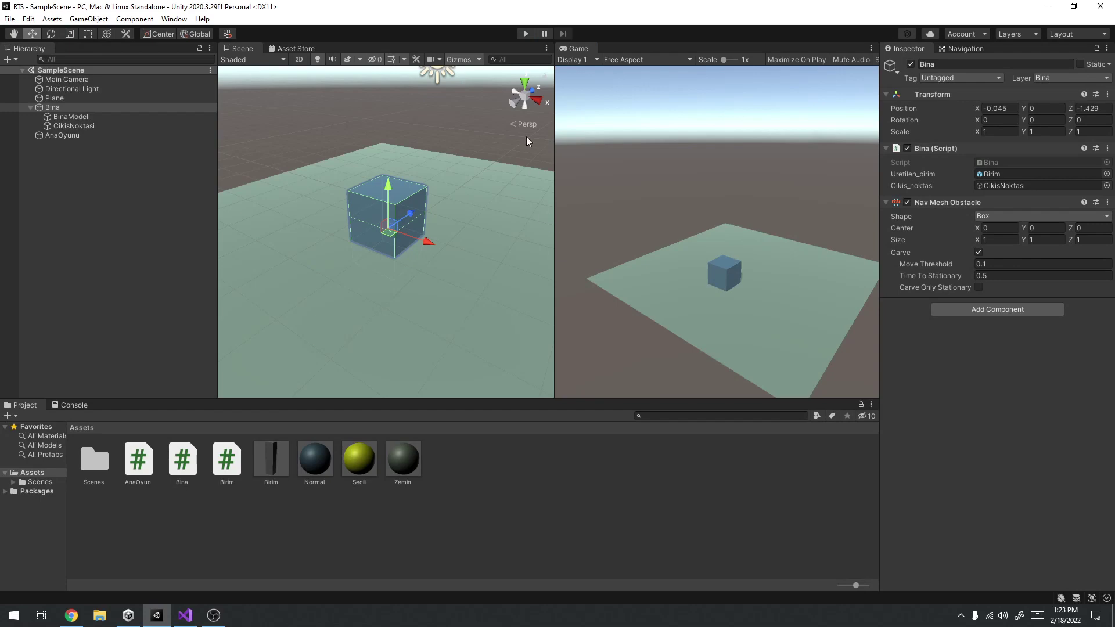
left_click(185, 615)
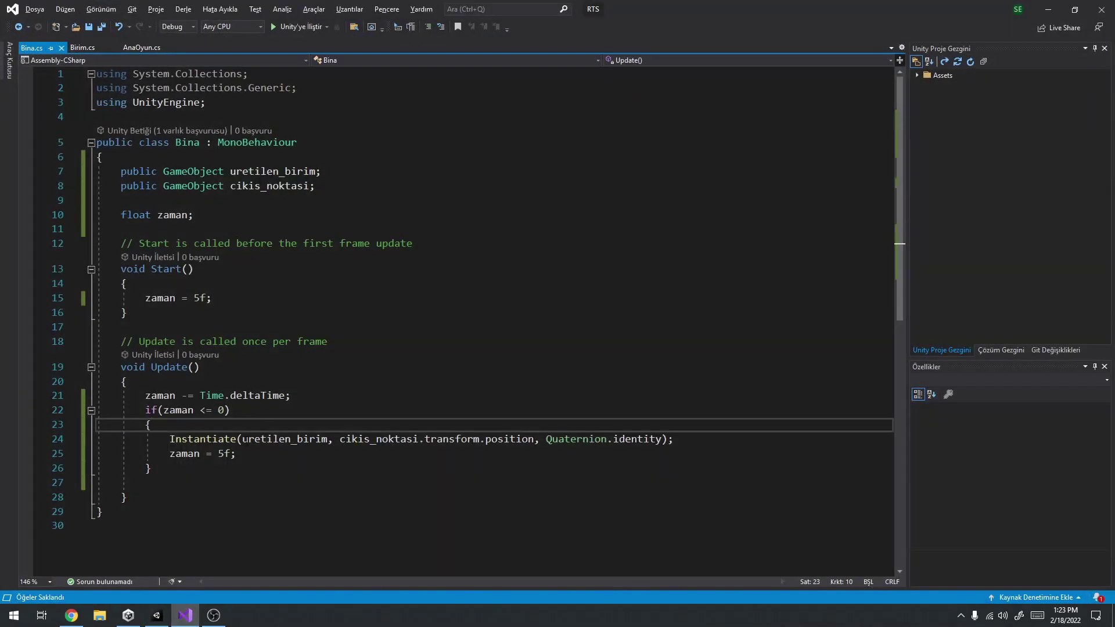
Store the Instantiate result in a GameObject variable named yeniBirim.
left_click(469, 440)
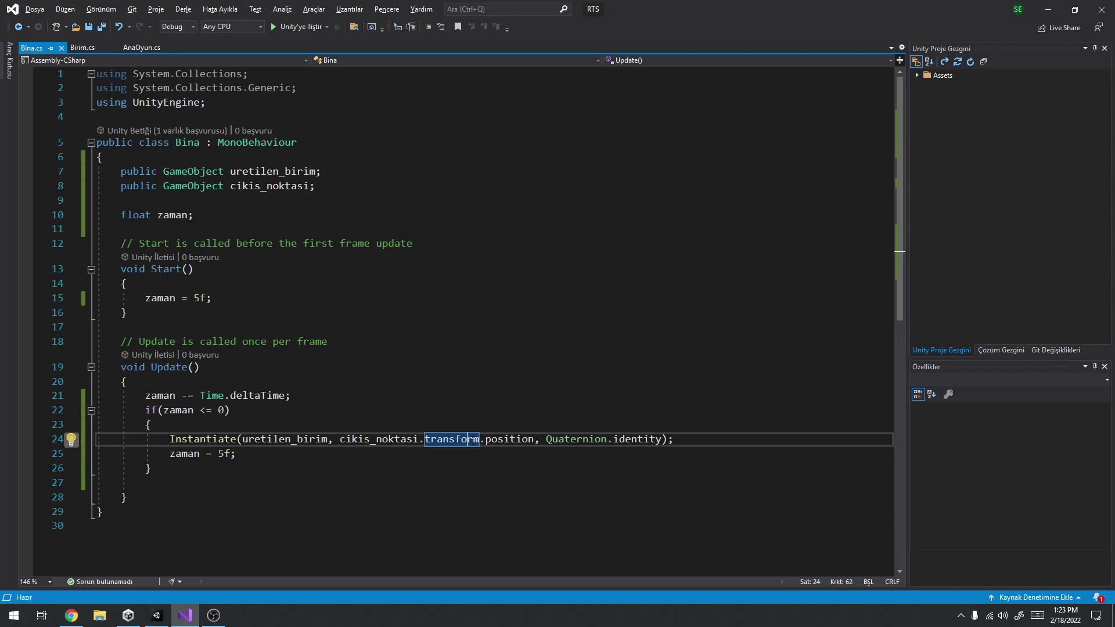
left_click(691, 444)
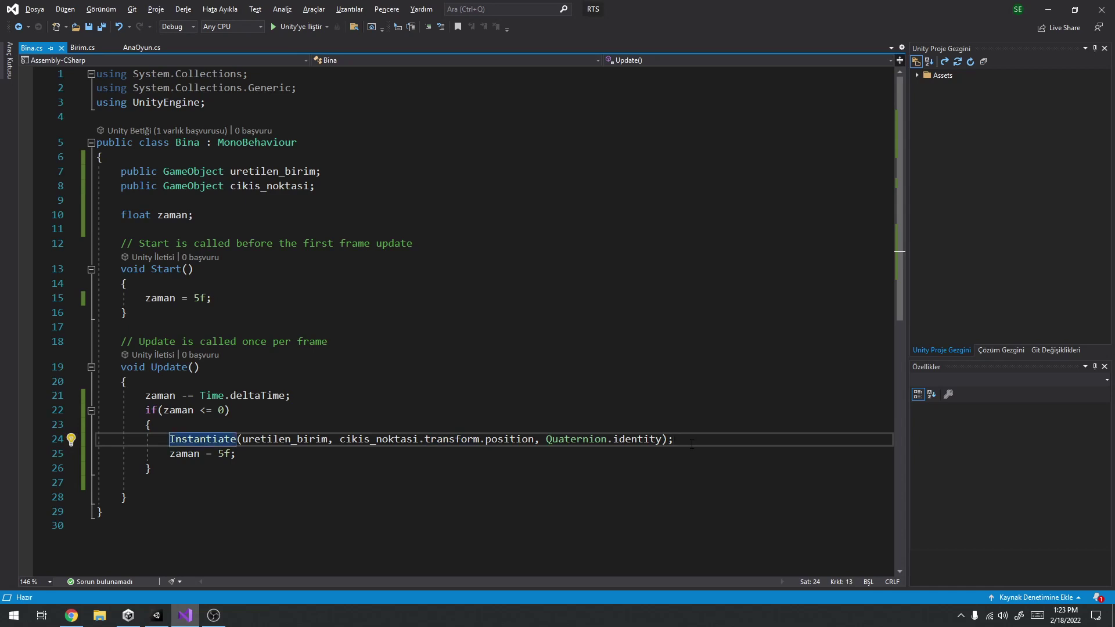
type("GameObject yeniBirim =")
key("End")
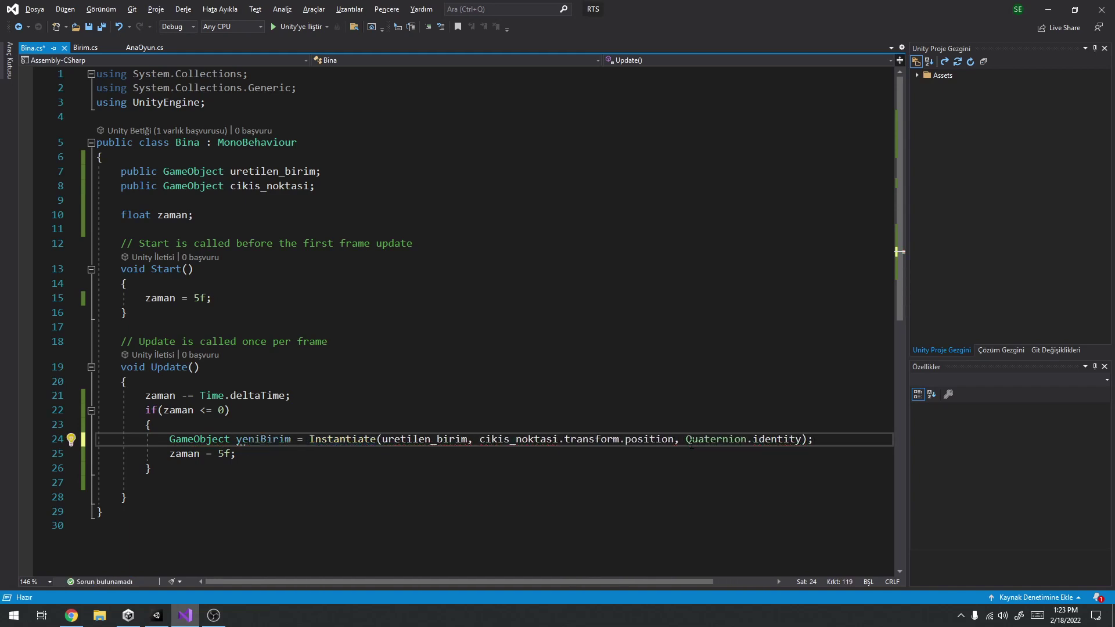
key("Return")
Add the line yeniBirim.GetComponent<Birim>(); and save Bina.cs.
type("yeni")
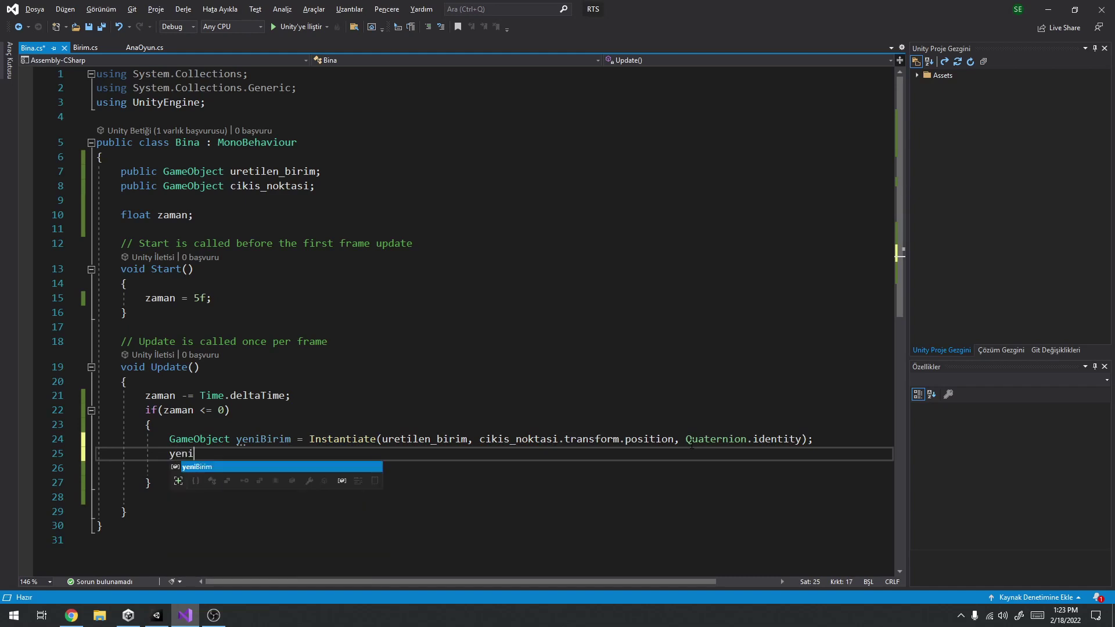
type("Birim.getc")
key("Down")
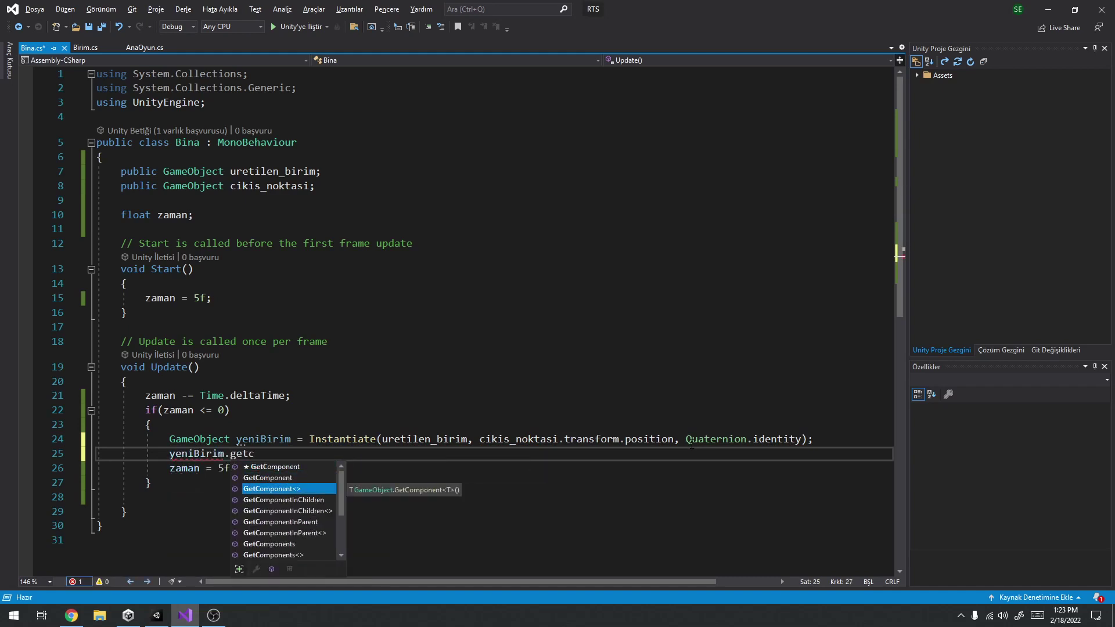
key("Tab")
type("<V")
key("BackSpace")
type("Birim>")
key("Tab")
type(">();")
key("ctrl+s")
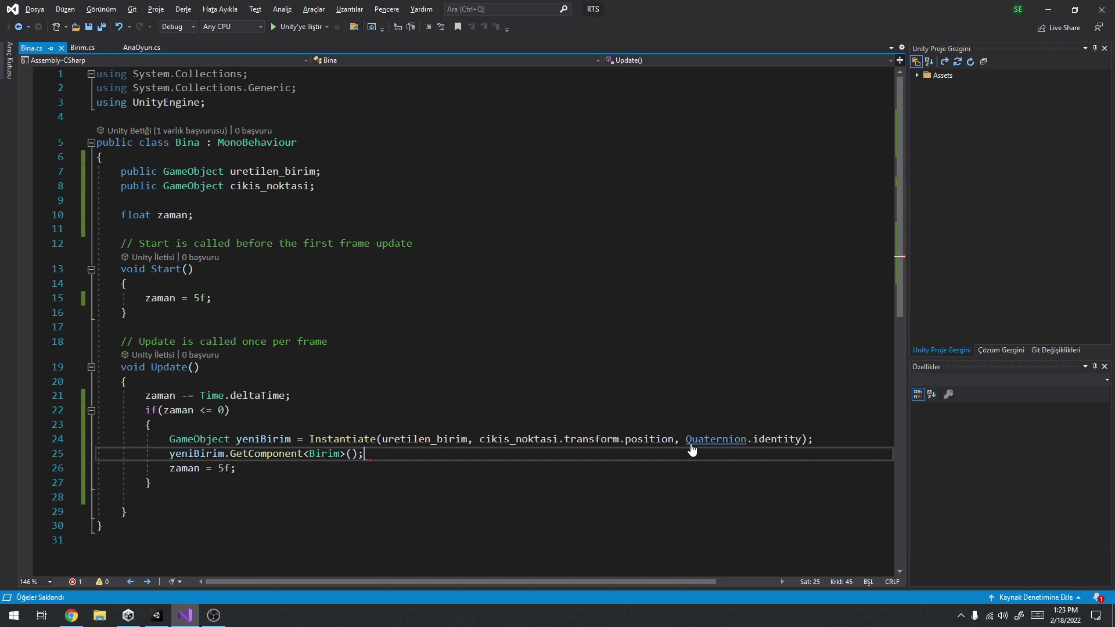
left_click(157, 616)
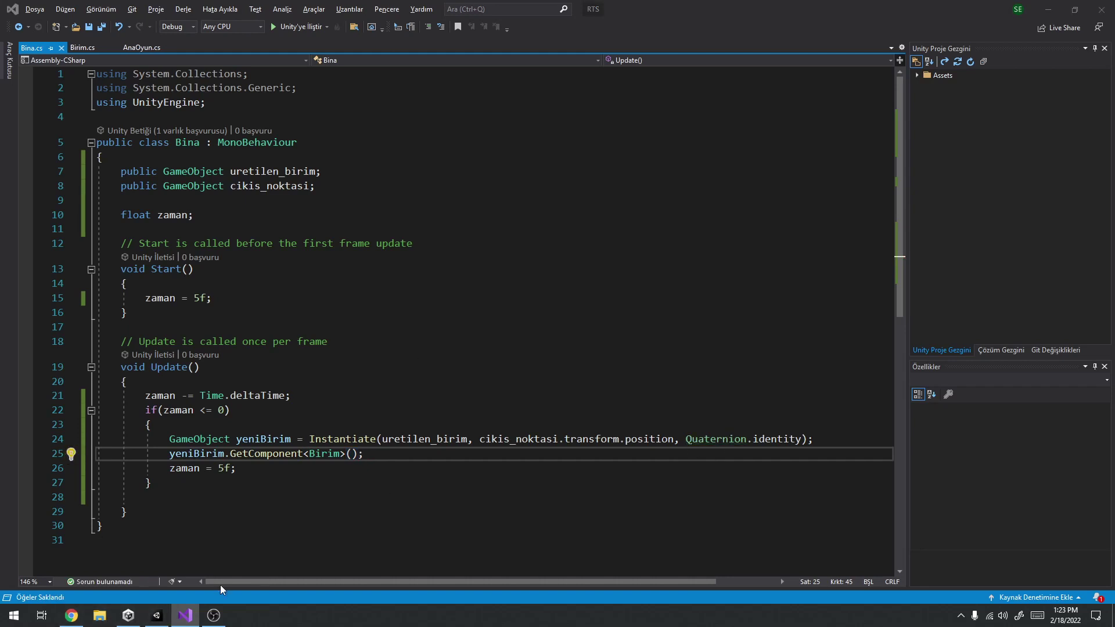
left_click(157, 616)
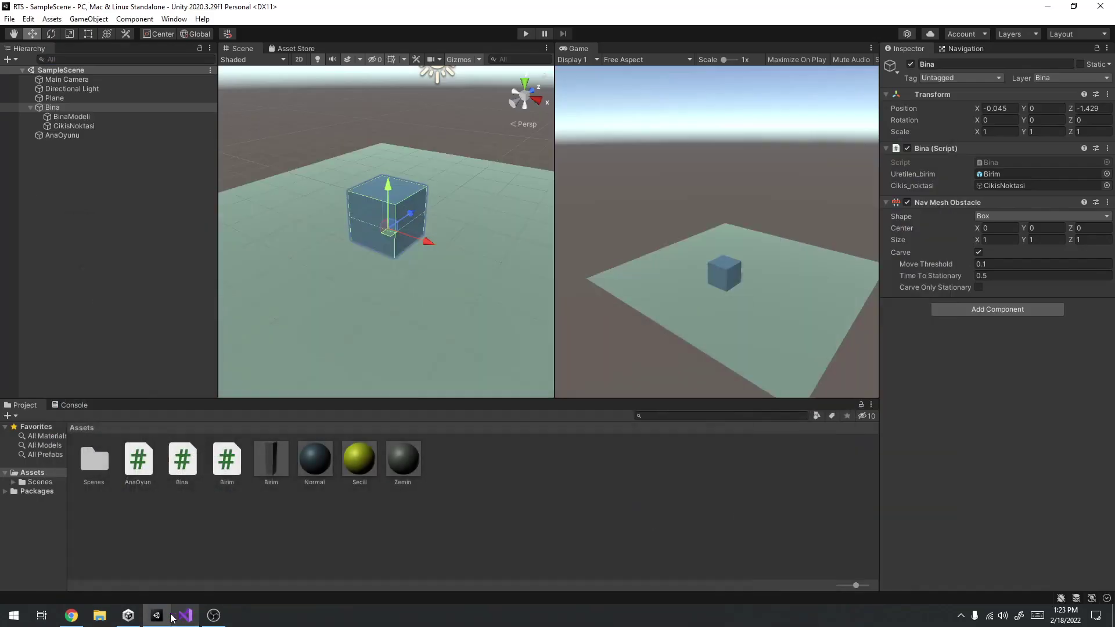
Check the Birim prefab's Can and Saldiri fields, then return to the end of line 25 in Bina.cs.
left_click(271, 457)
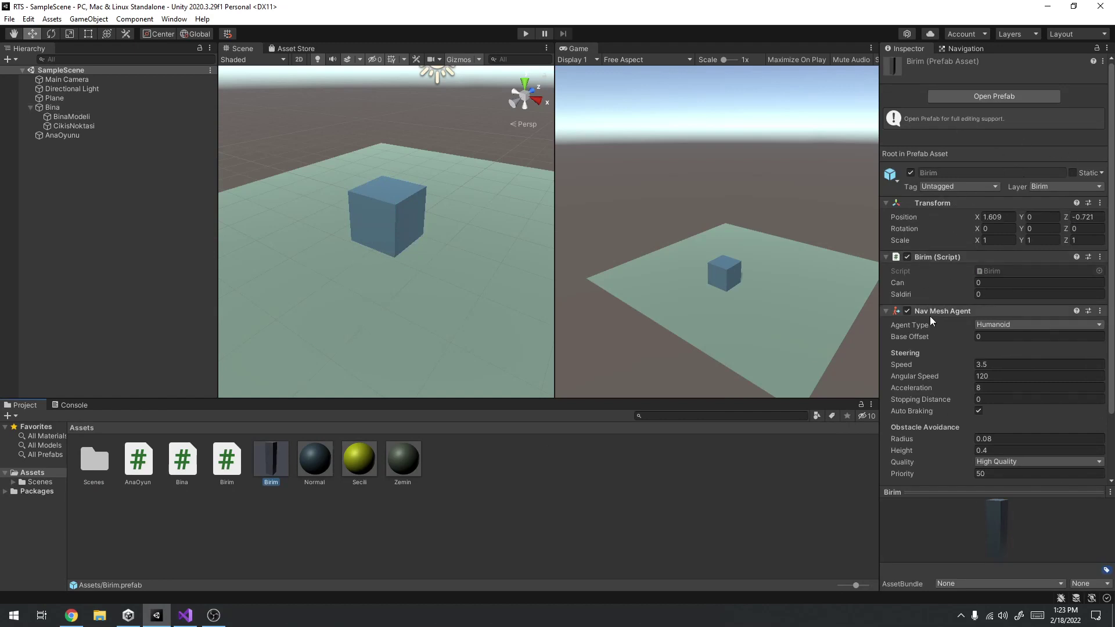
left_click(1038, 9)
left_click(129, 616)
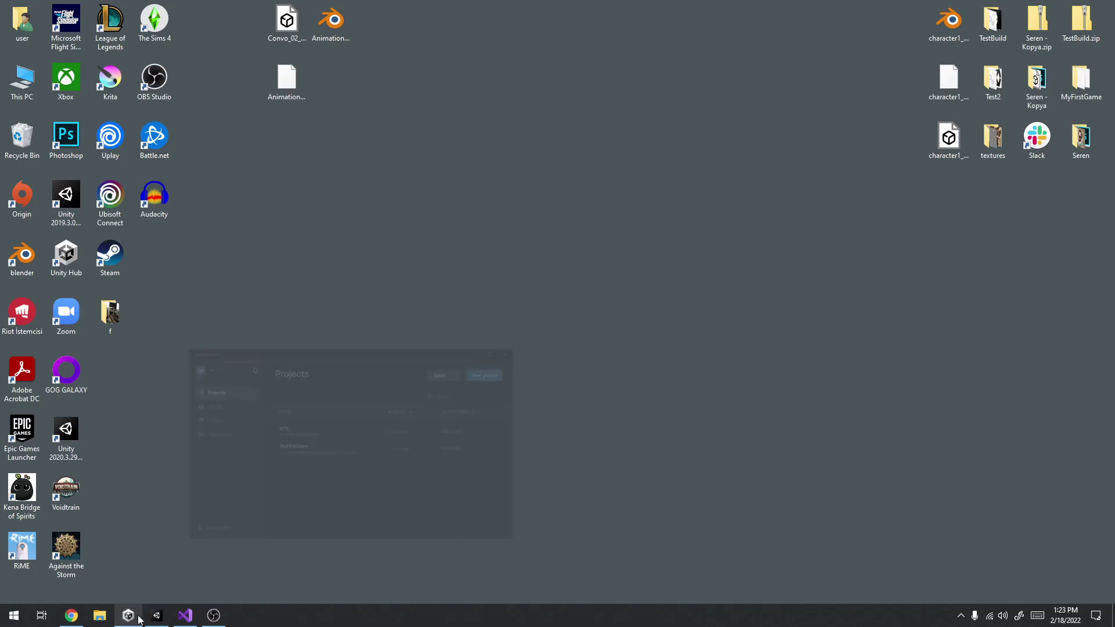
left_click(157, 616)
left_click(185, 616)
left_click(335, 453)
left_click(381, 458)
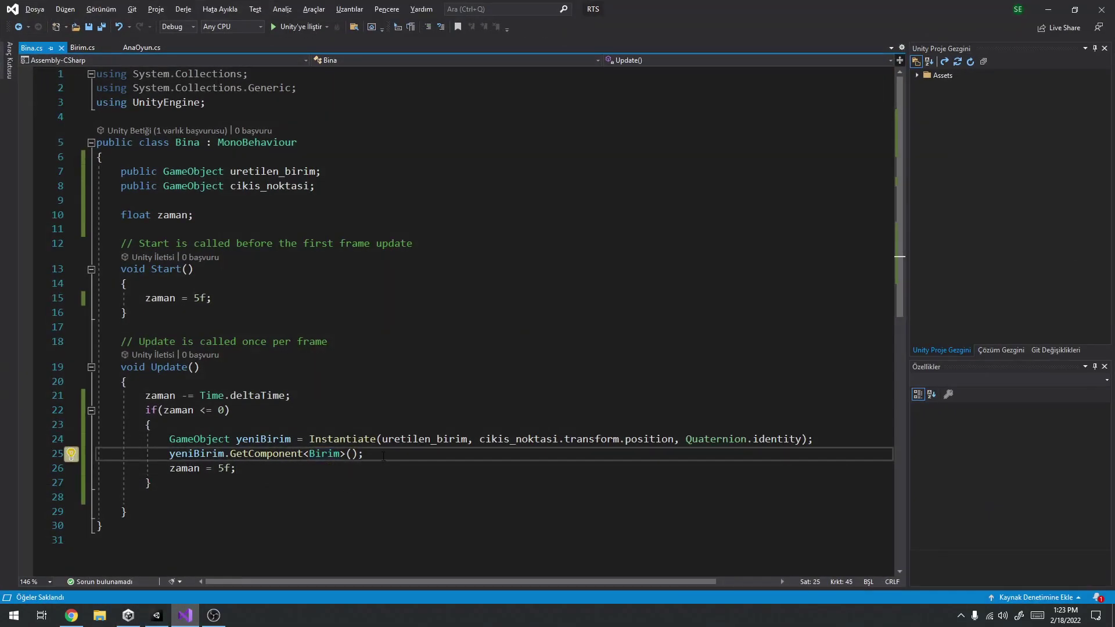
Append .Yuru(cikis_noktasi.transform.position) to the GetComponent<Birim>() call on line 25 and save.
key("Return")
key("BackSpace")
key("Left")
type(".")
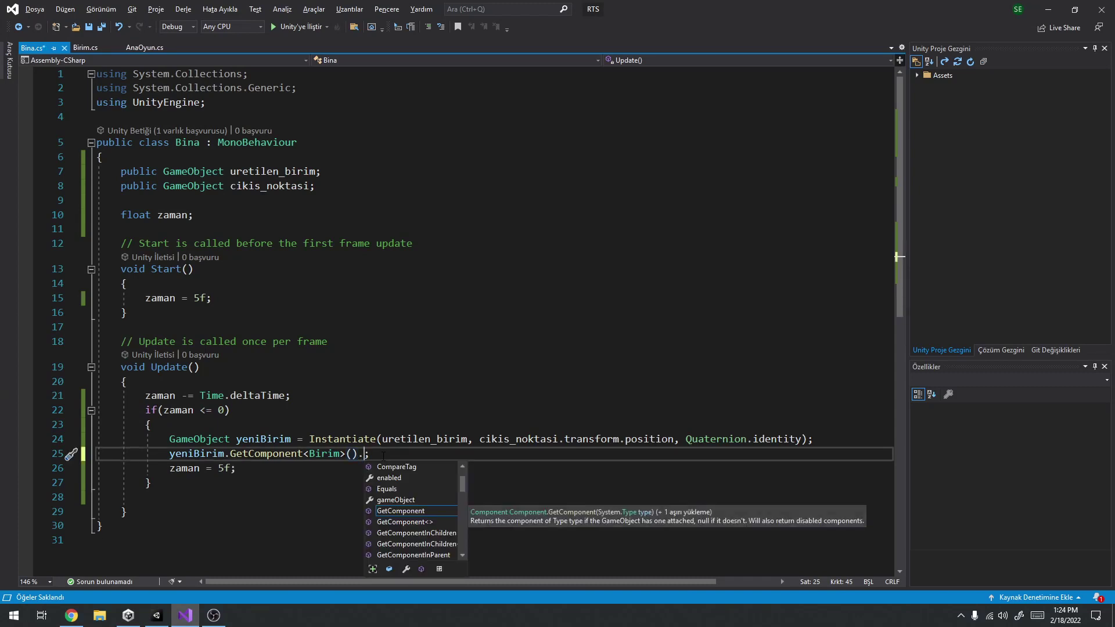
type("Yuru")
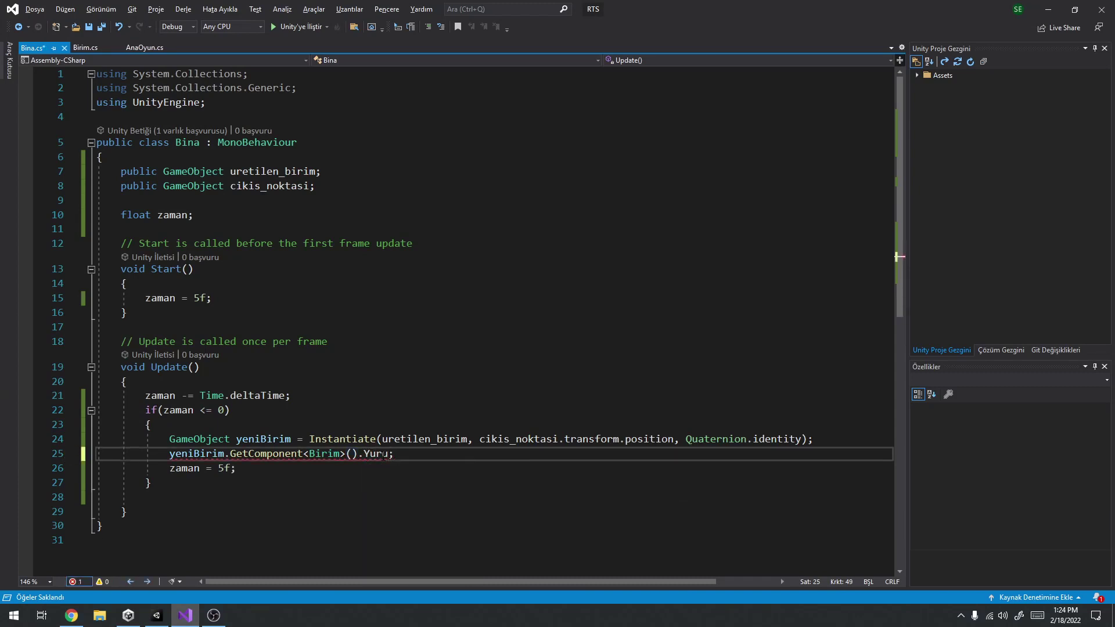
type("()")
left_click_drag(480, 440, 154, 425)
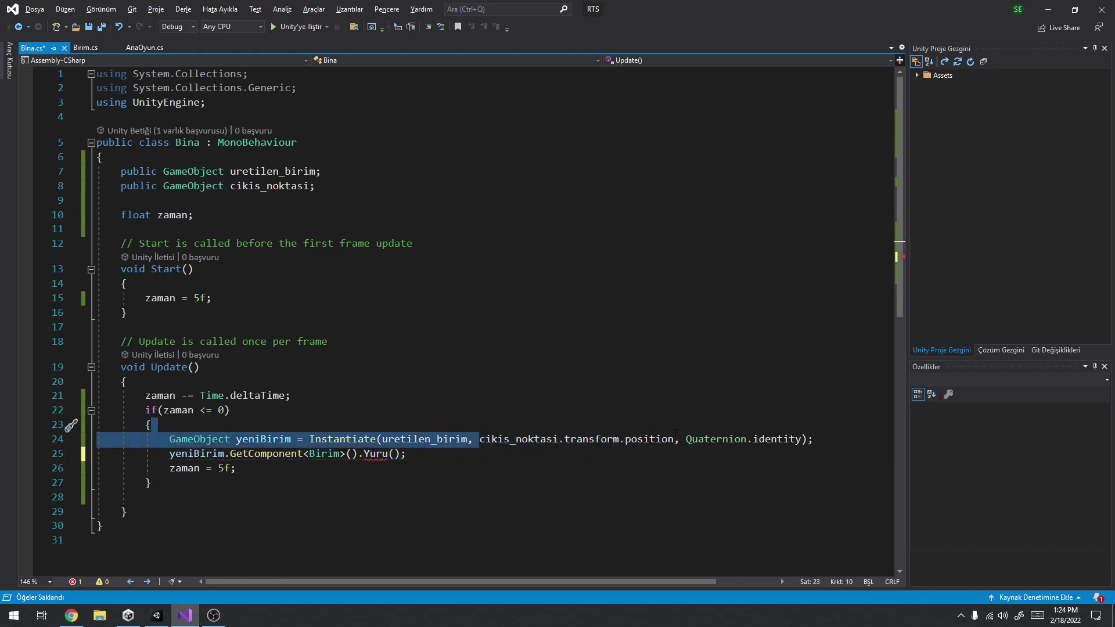
left_click_drag(675, 433, 674, 440)
key("ctrl+c")
left_click(395, 453)
key("ctrl+v")
key("ctrl+s")
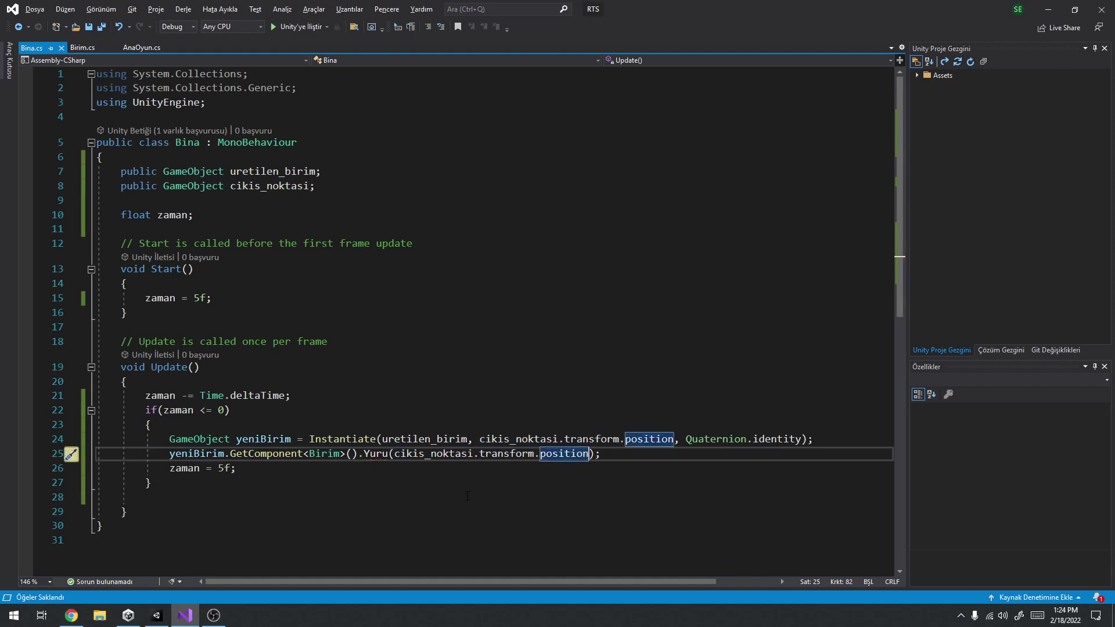
left_click(157, 616)
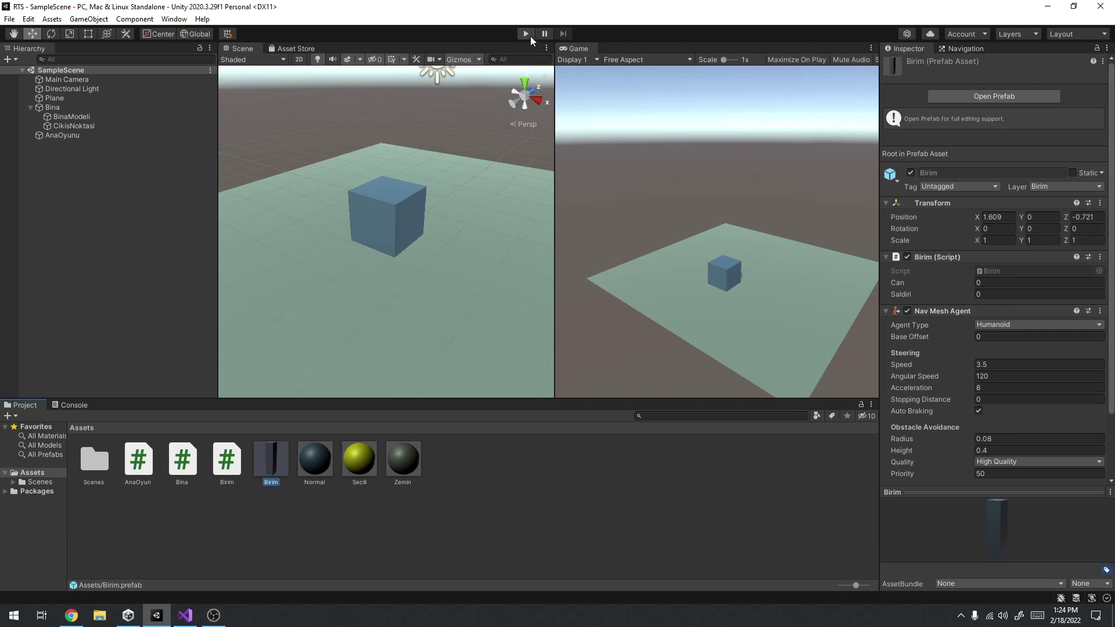
Play-test the scene, selecting a spawned unit and right-clicking the ground to move it.
left_click(529, 35)
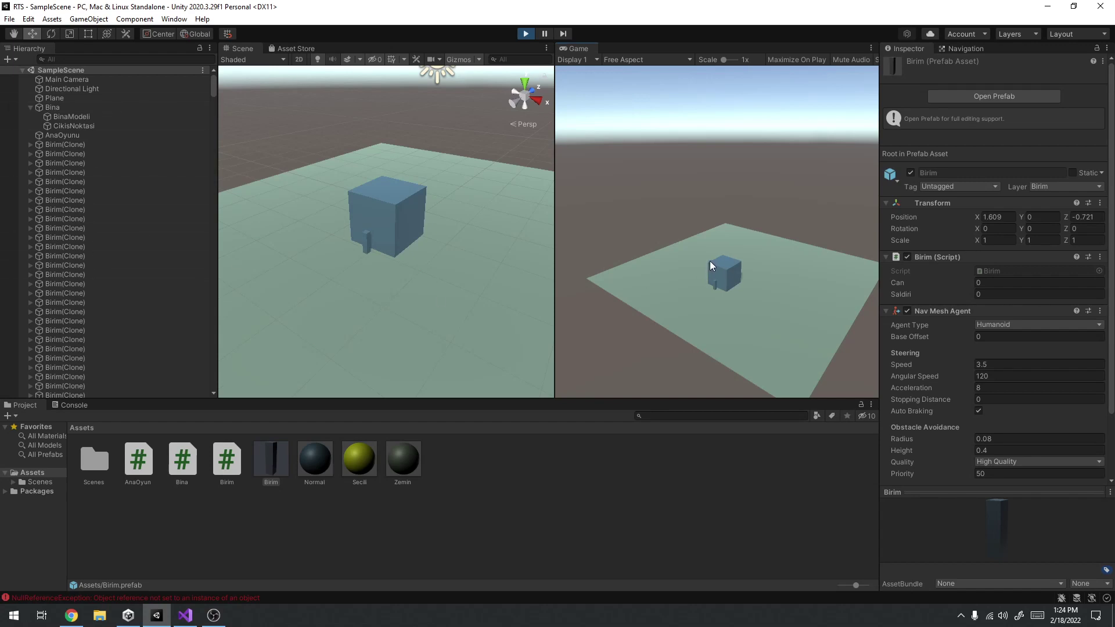
left_click(714, 283)
left_click(716, 288)
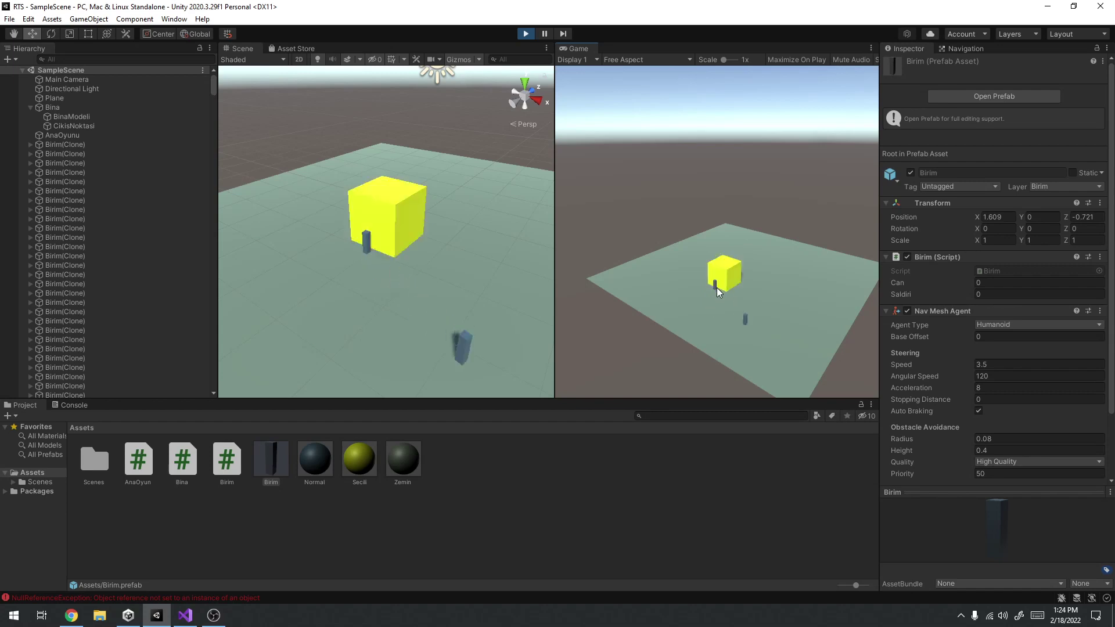
left_click(715, 285)
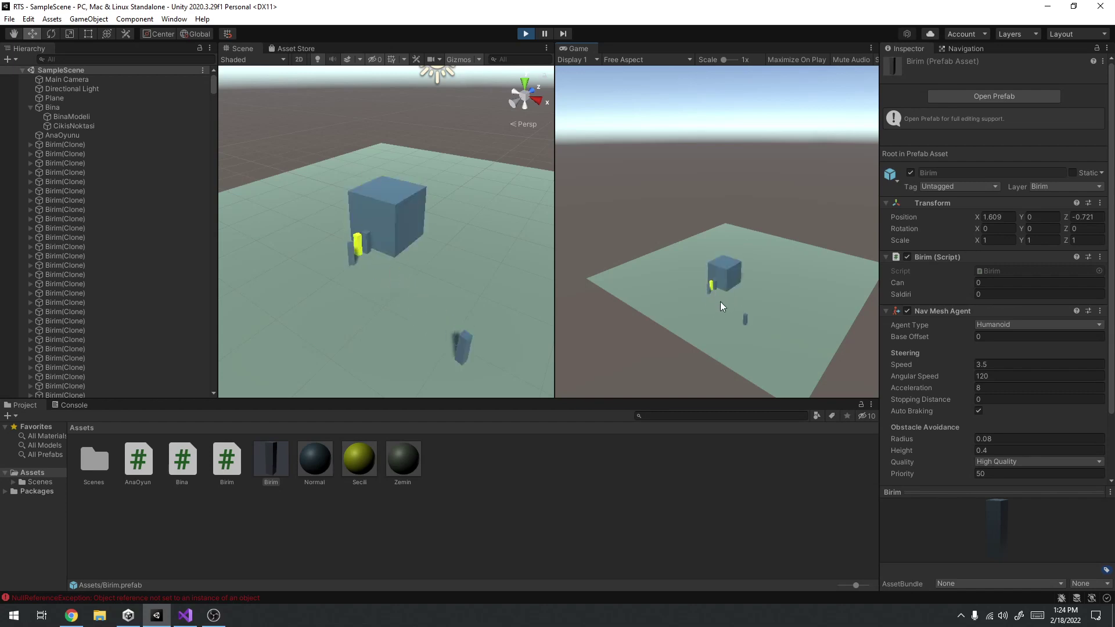
right_click(682, 282)
left_click(525, 33)
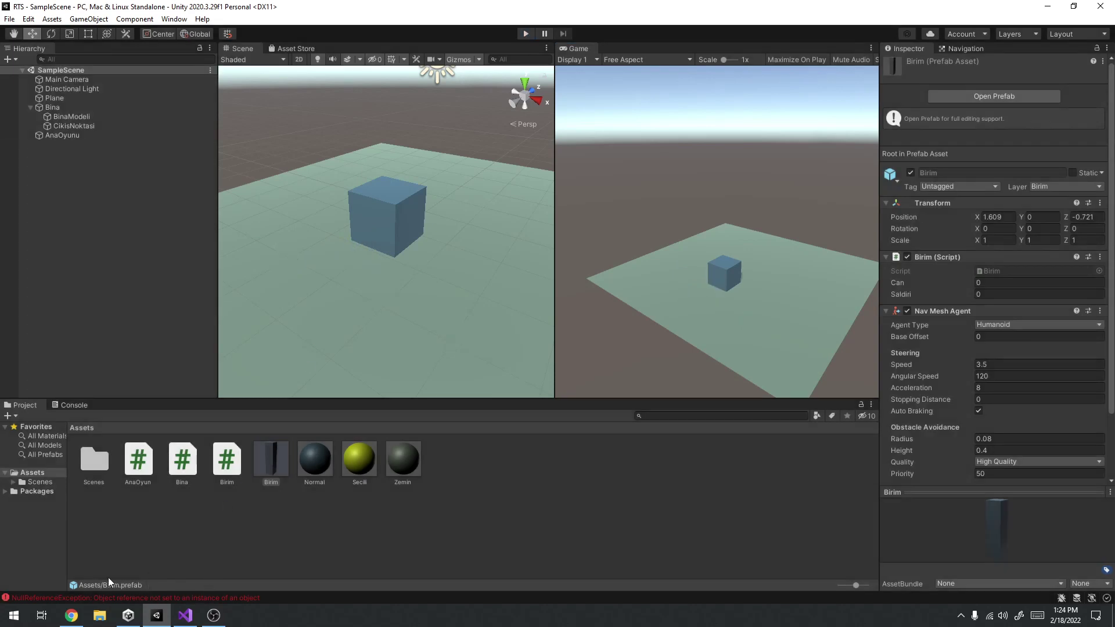
Review the NullReferenceException errors in the Console and jump to the offending code.
left_click(76, 405)
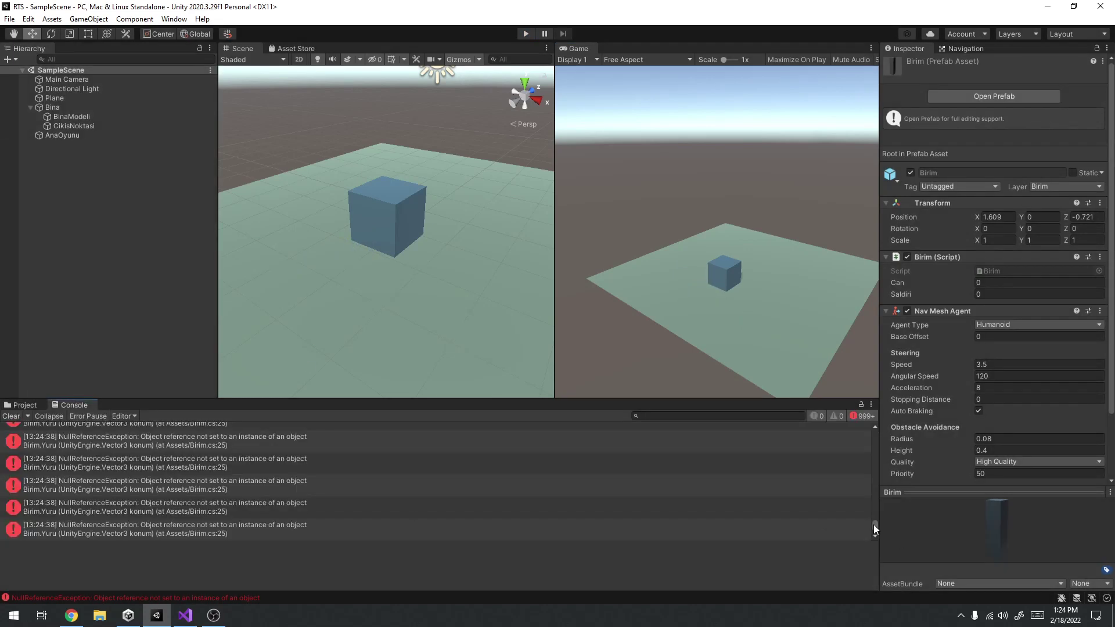
left_click_drag(875, 528, 864, 417)
double_click(200, 430)
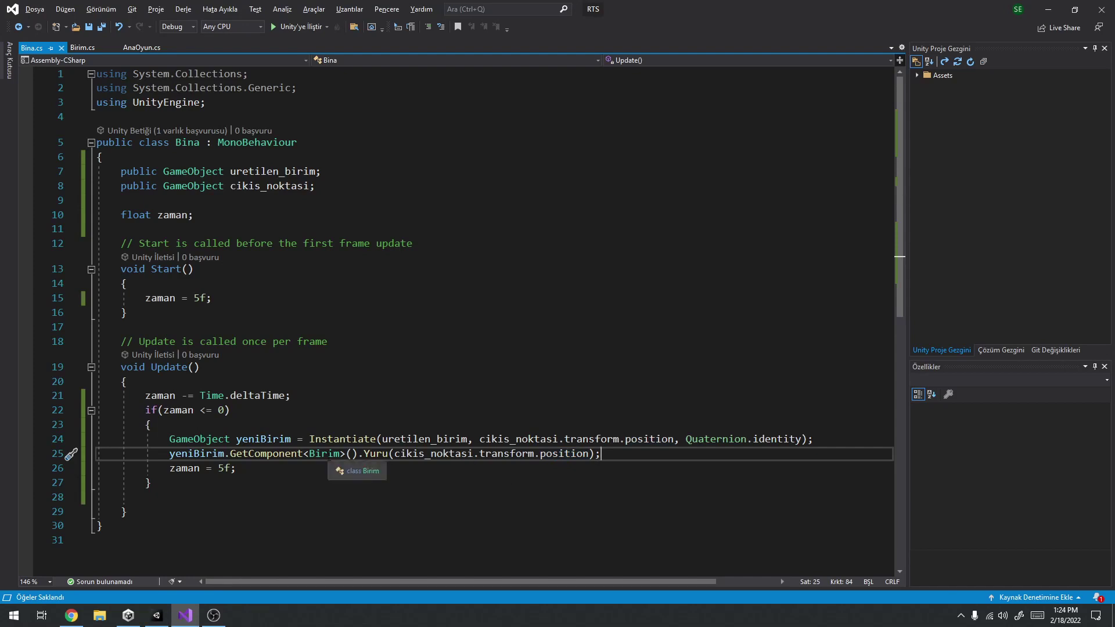
Review the spawn lines in Bina.cs and the NavMeshAgent lookup in Birim.cs's Start.
left_click(280, 454)
left_click(323, 454)
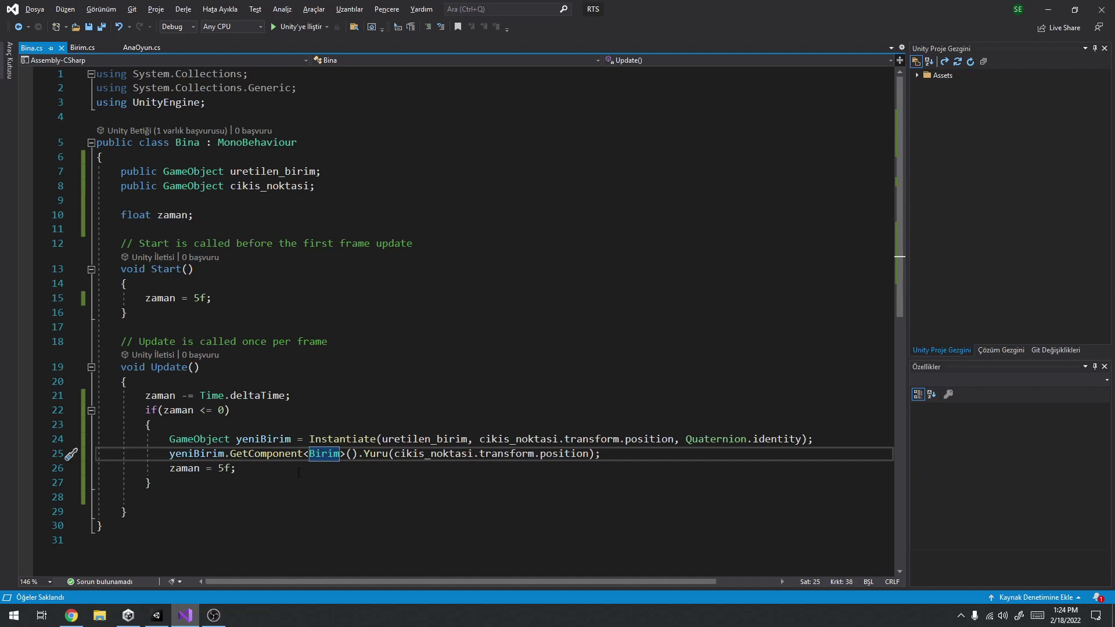
left_click(327, 440)
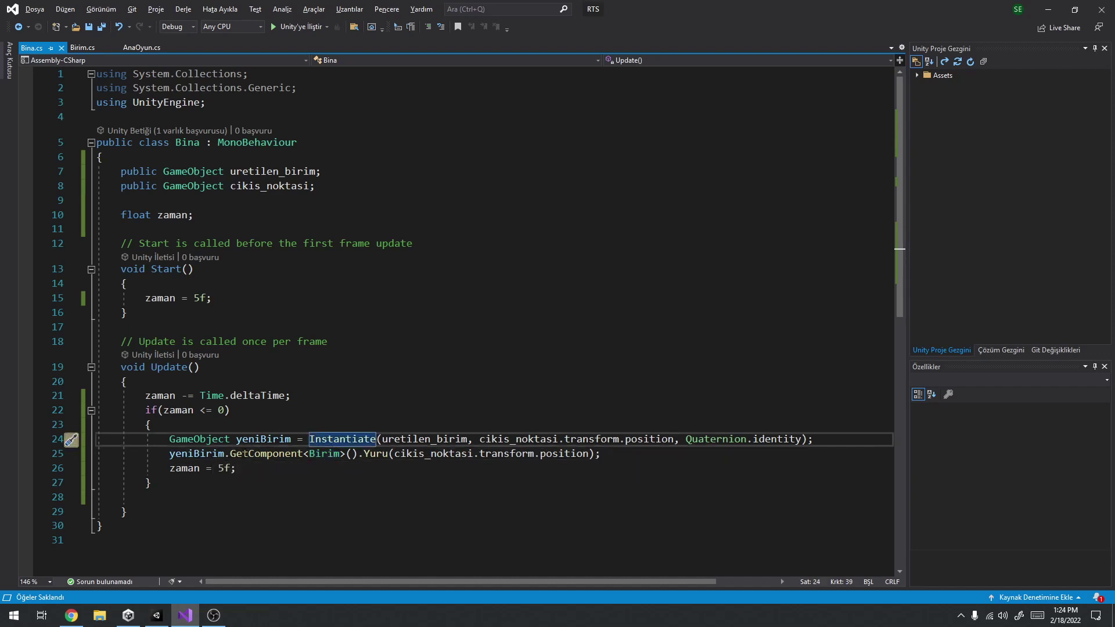
triple_click(342, 457)
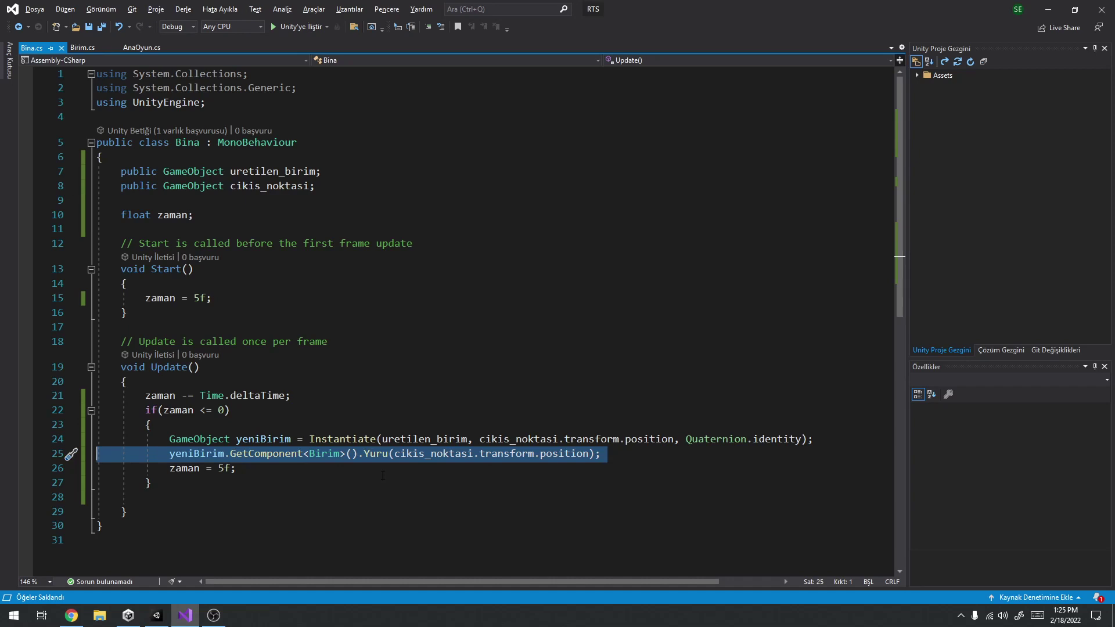
left_click(82, 47)
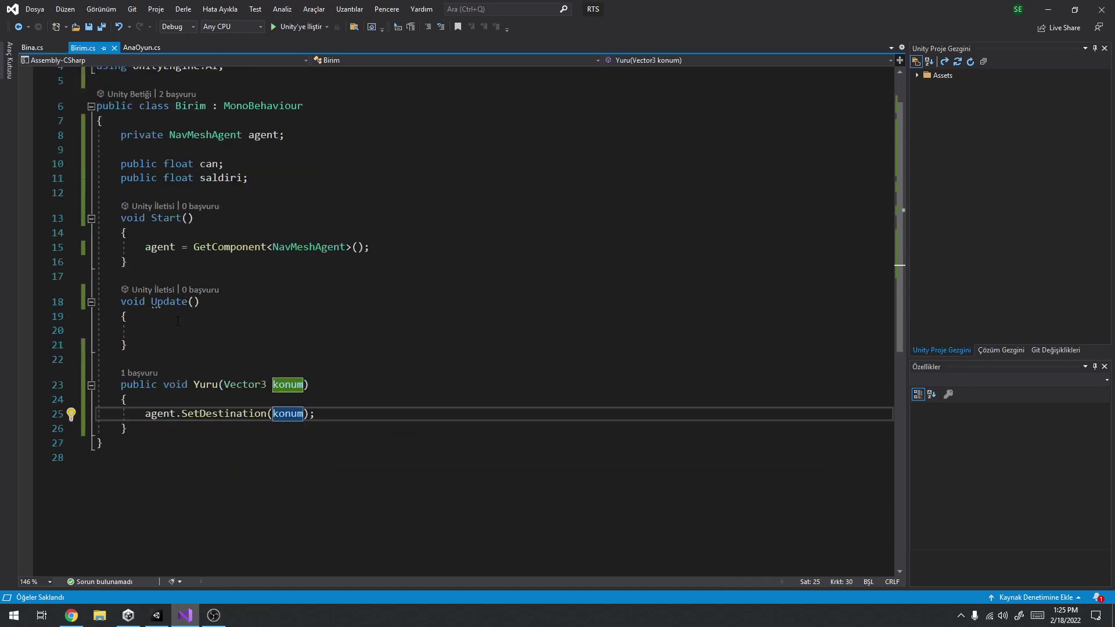
left_click_drag(152, 218, 369, 246)
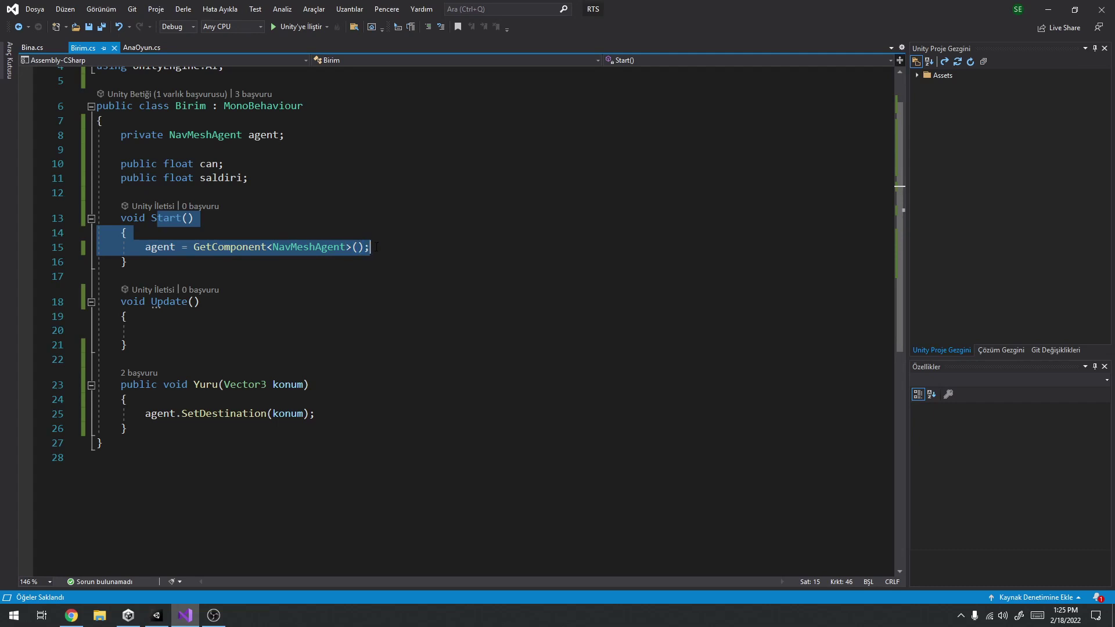
left_click(24, 49)
left_click(333, 439)
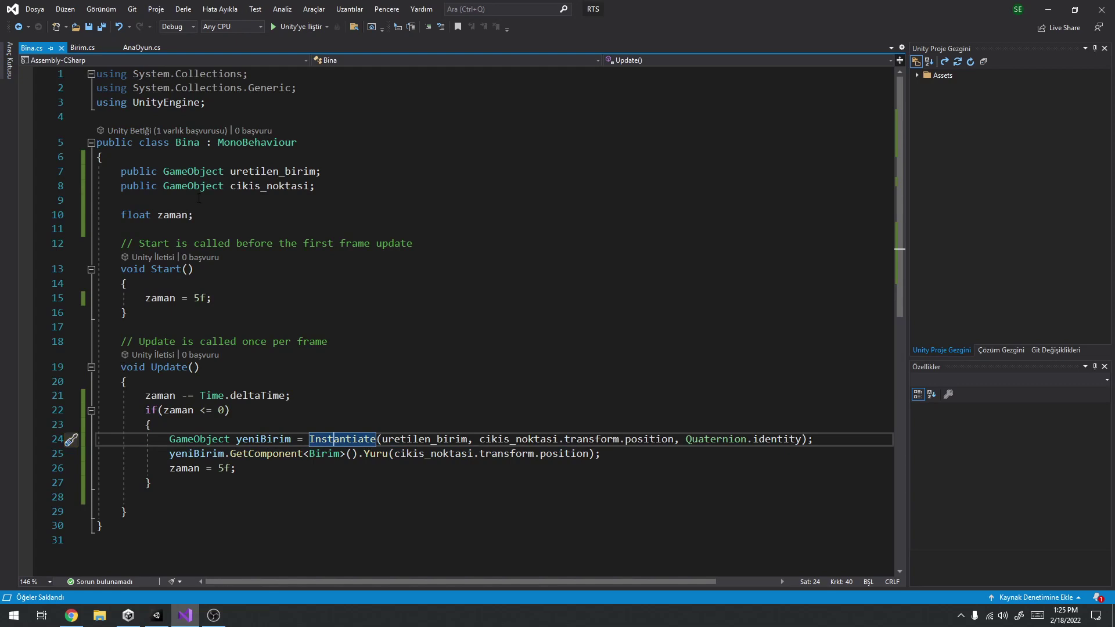
left_click(300, 142)
double_click(256, 142)
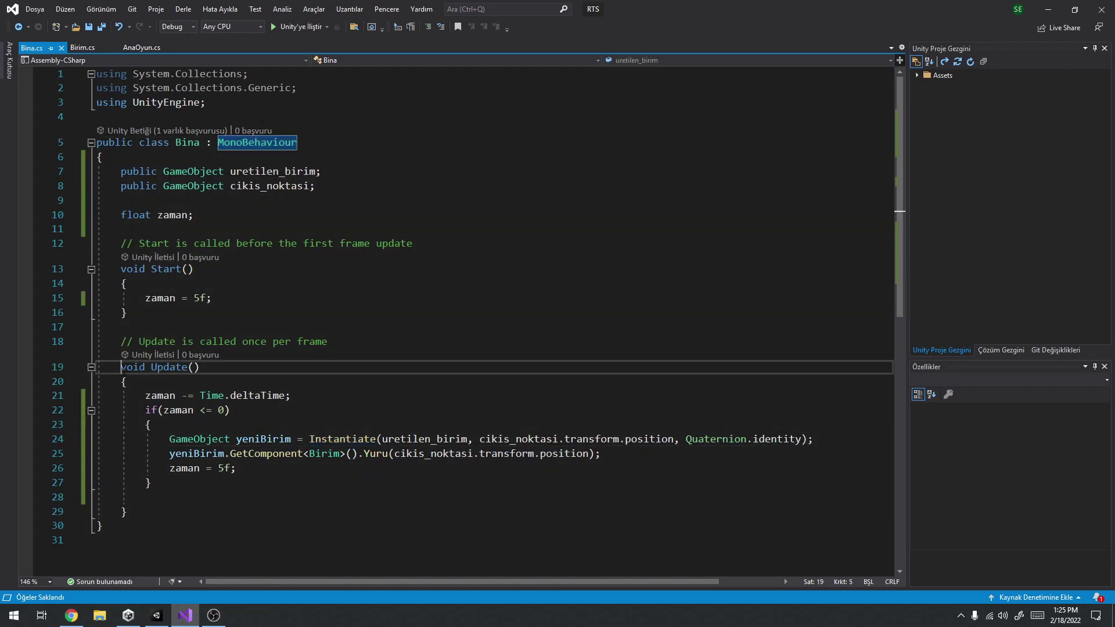
left_click_drag(120, 367, 146, 508)
left_click(145, 507)
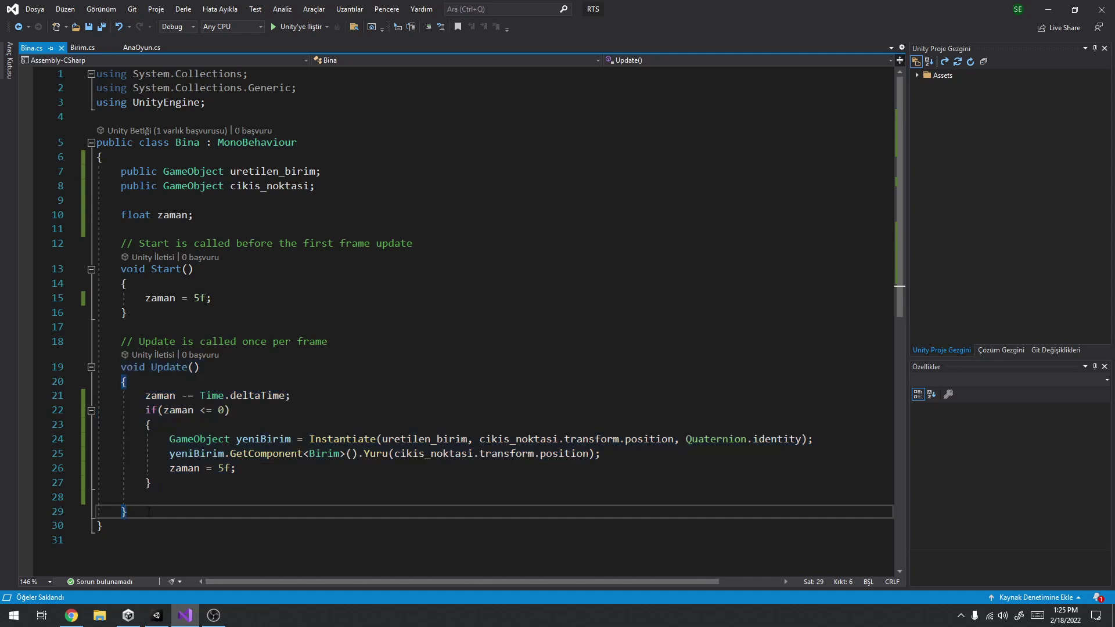
Trace the agent references in Birim.cs and begin a public void AgentBelirle() method after Yuru.
left_click(84, 48)
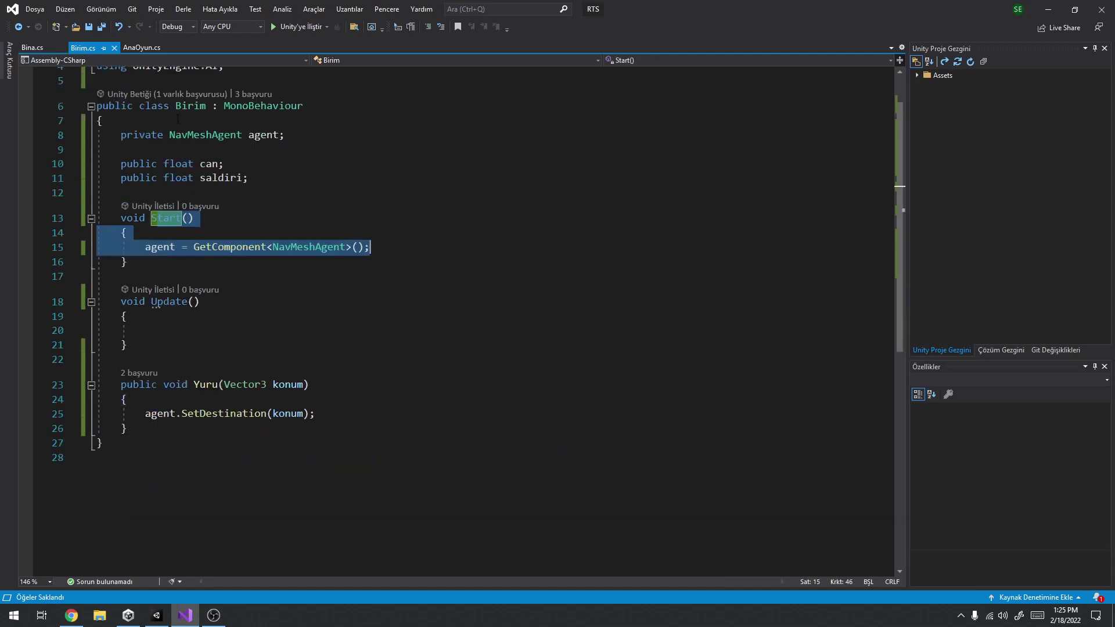
left_click(188, 246)
left_click_drag(121, 218, 151, 265)
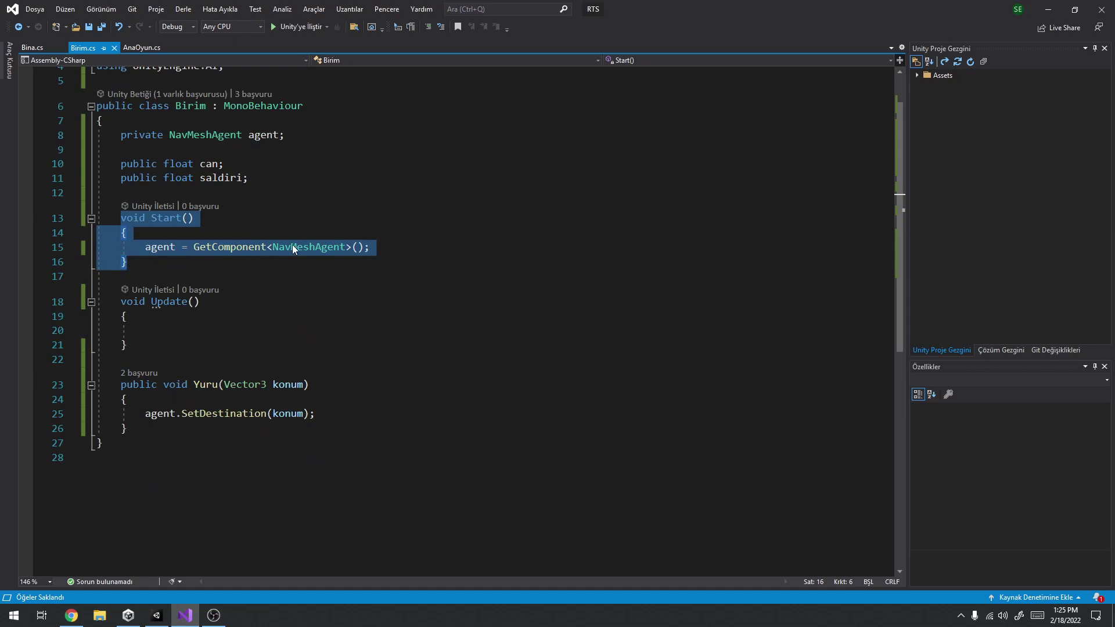
left_click(174, 247)
left_click(198, 235)
left_click(168, 247)
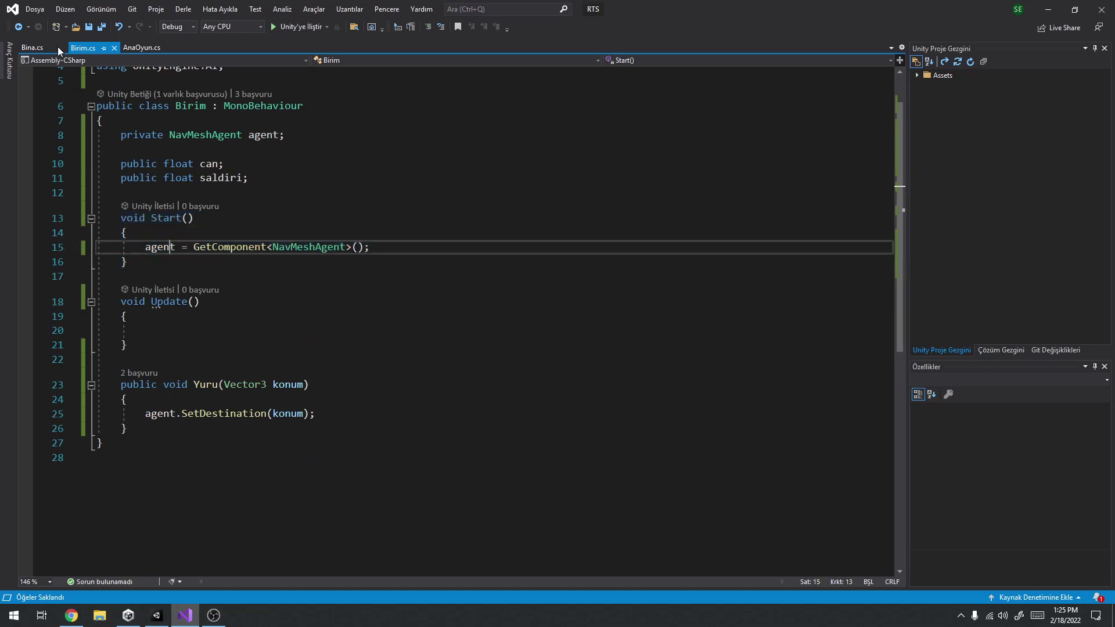
left_click(200, 385)
left_click(157, 413)
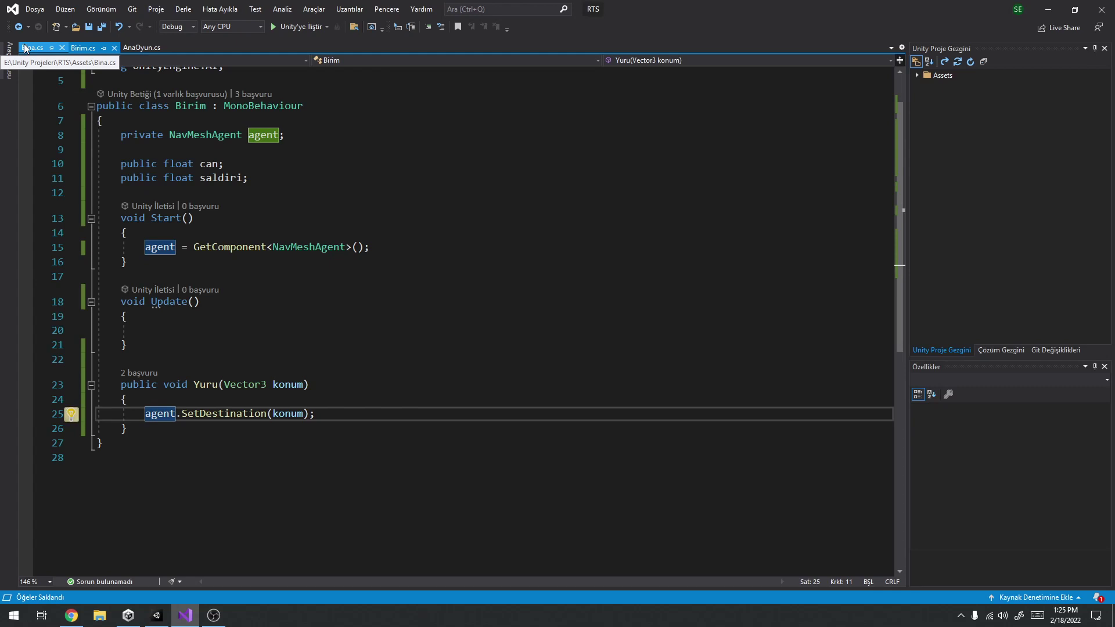
left_click(144, 430)
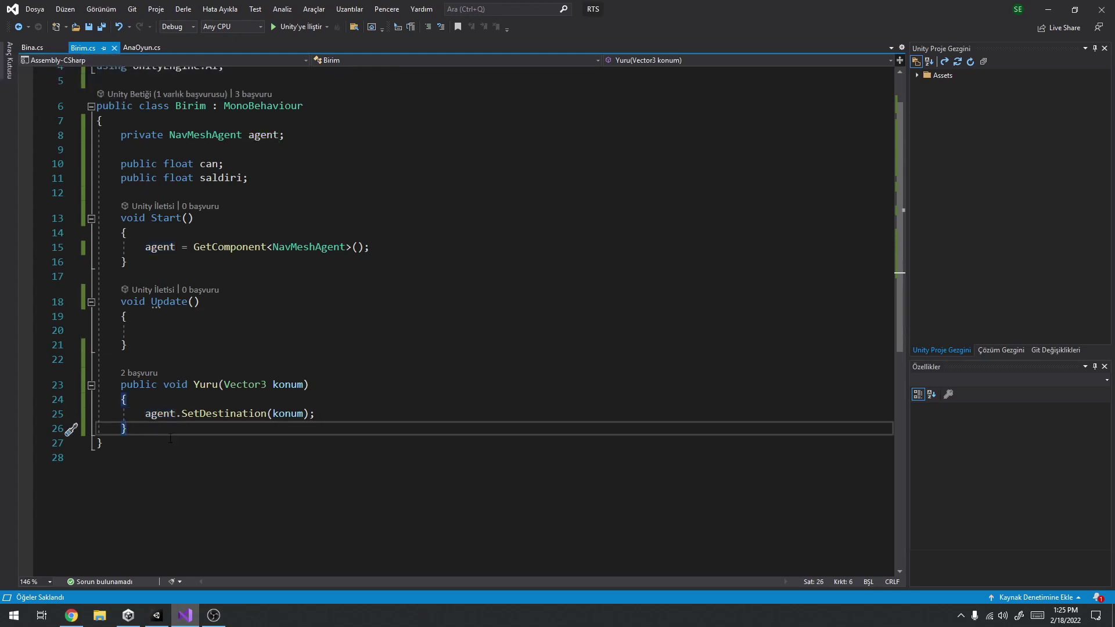
type("public void ")
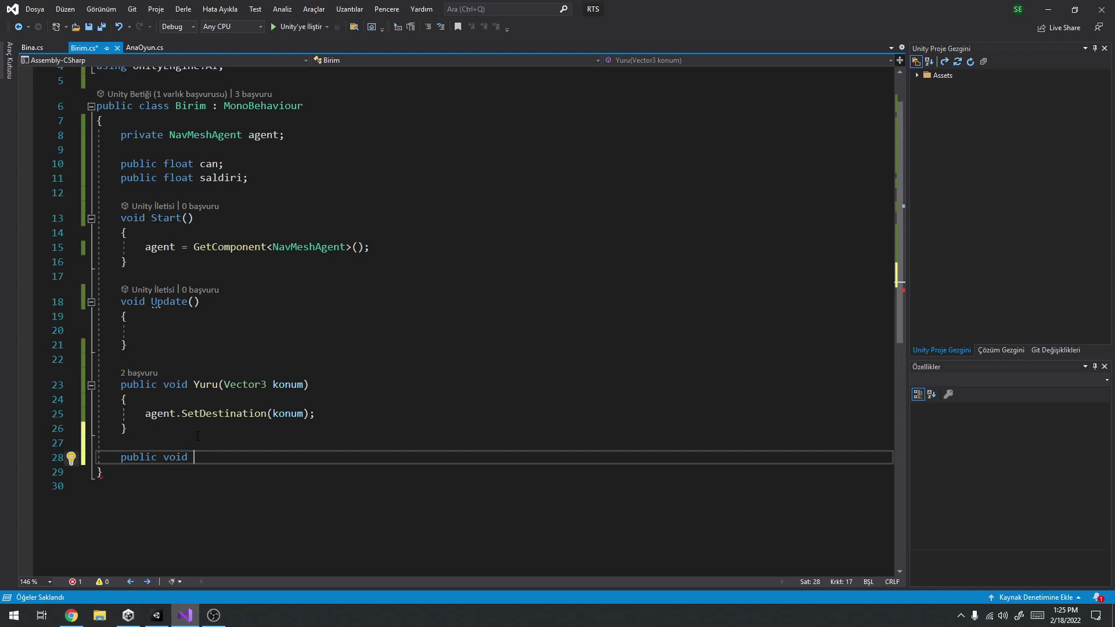
type("AgentBelirle() {")
Fill AgentBelirle with the NavMeshAgent GetComponent assignment copied from Start.
key("Return")
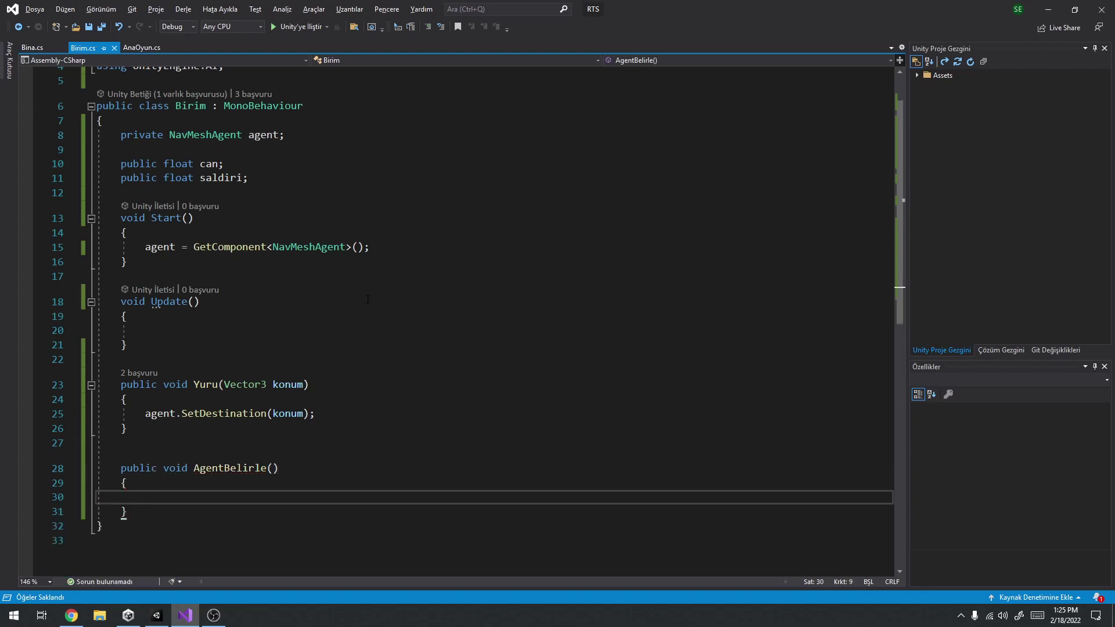
left_click_drag(146, 247, 369, 247)
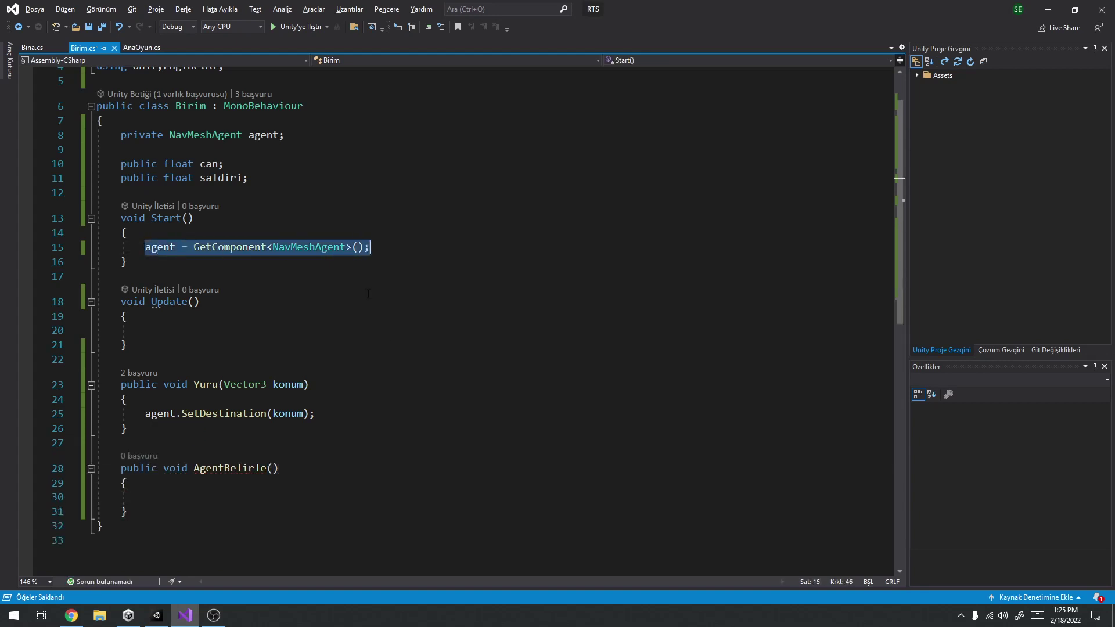
key("ctrl+c")
left_click(170, 498)
key("ctrl+v")
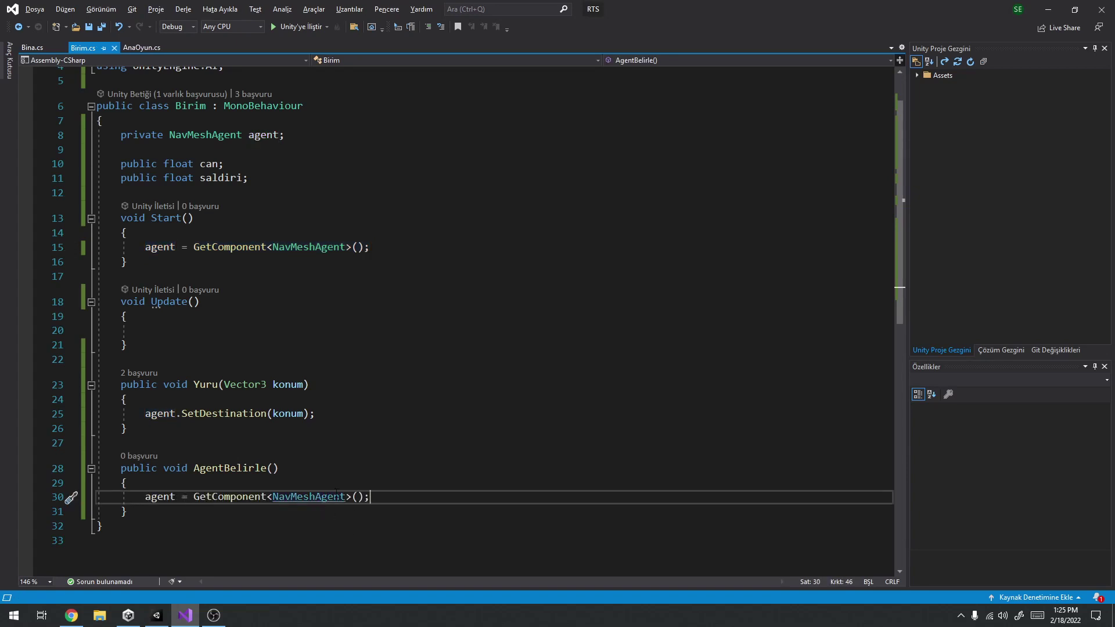
left_click(32, 48)
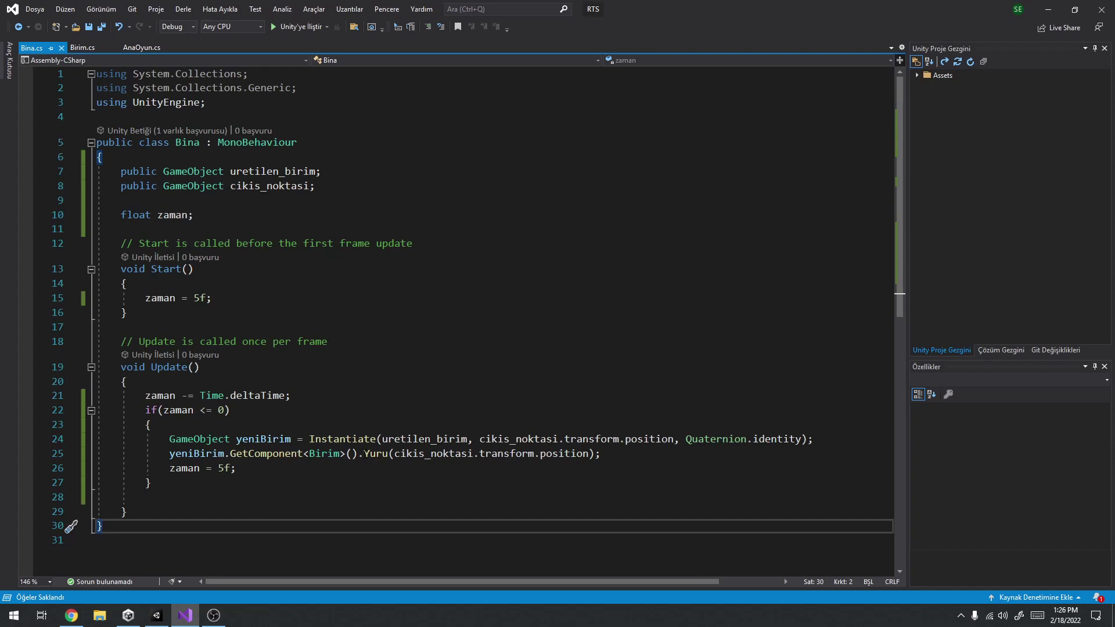
left_click(825, 439)
Add 'Birim b = yeniBirim.GetComponent<Birim>();' after the Instantiate statement.
key("Return")
type("Birim b =")
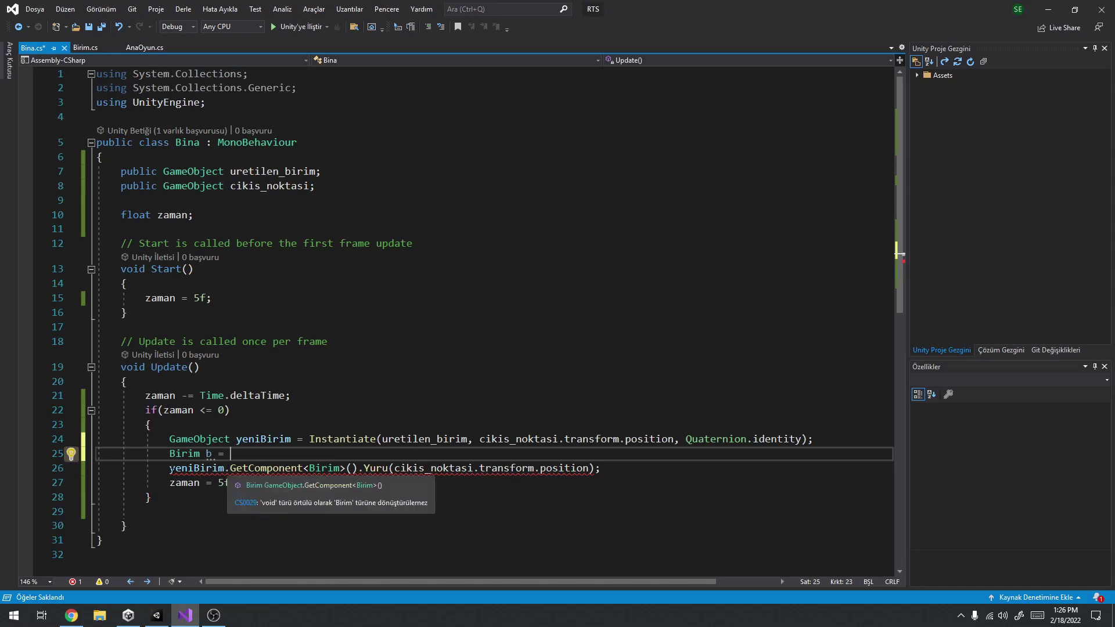
left_click_drag(170, 468, 365, 468)
key("ctrl+x")
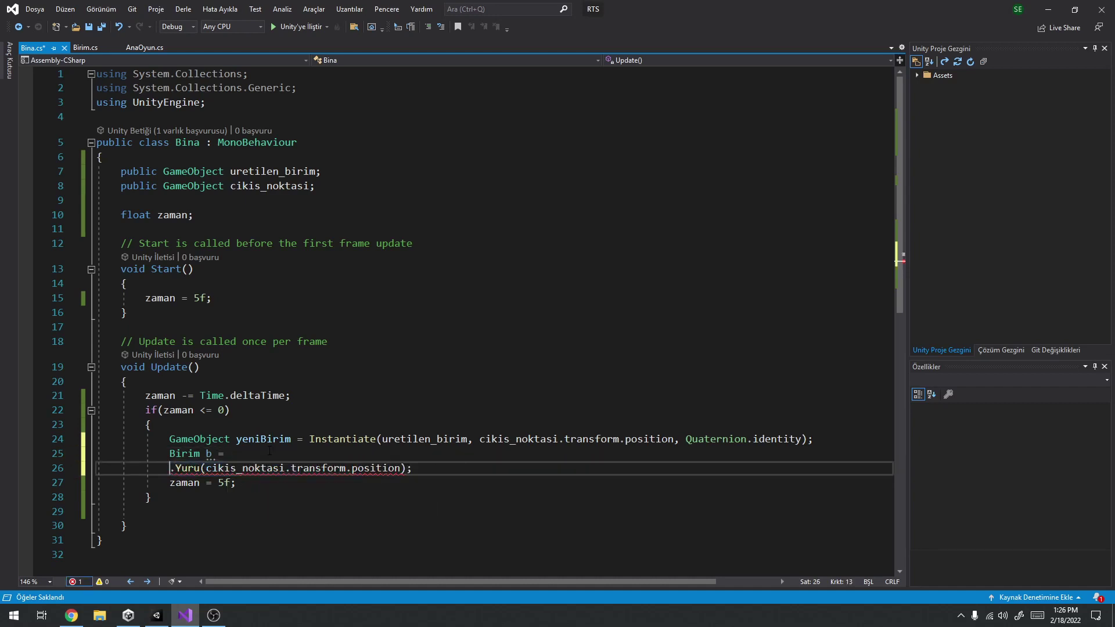
left_click(230, 454)
key("ctrl+v")
type(";")
Call b.AgentBelirle() before the Yuru call, change that call to b.Yuru, and return to Unity.
key("Return")
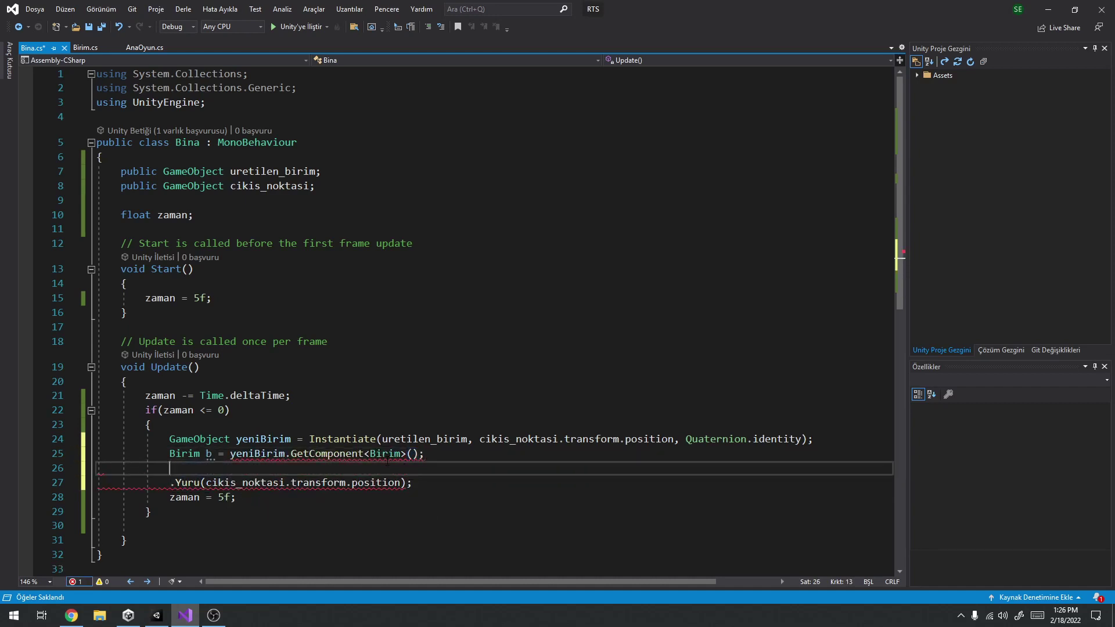
type("b.Age")
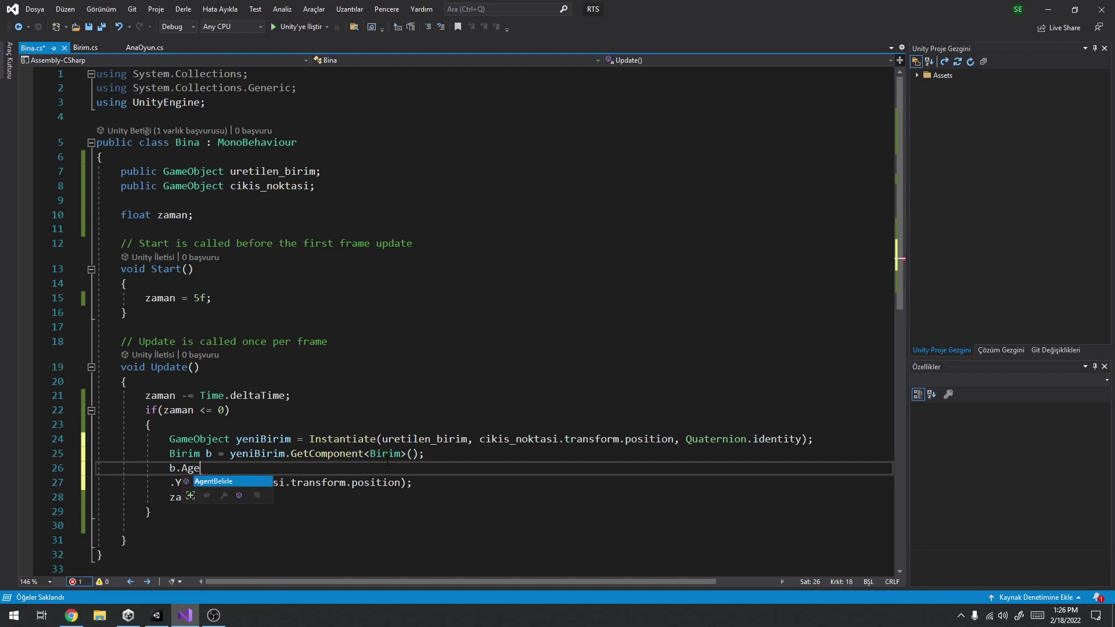
type("();")
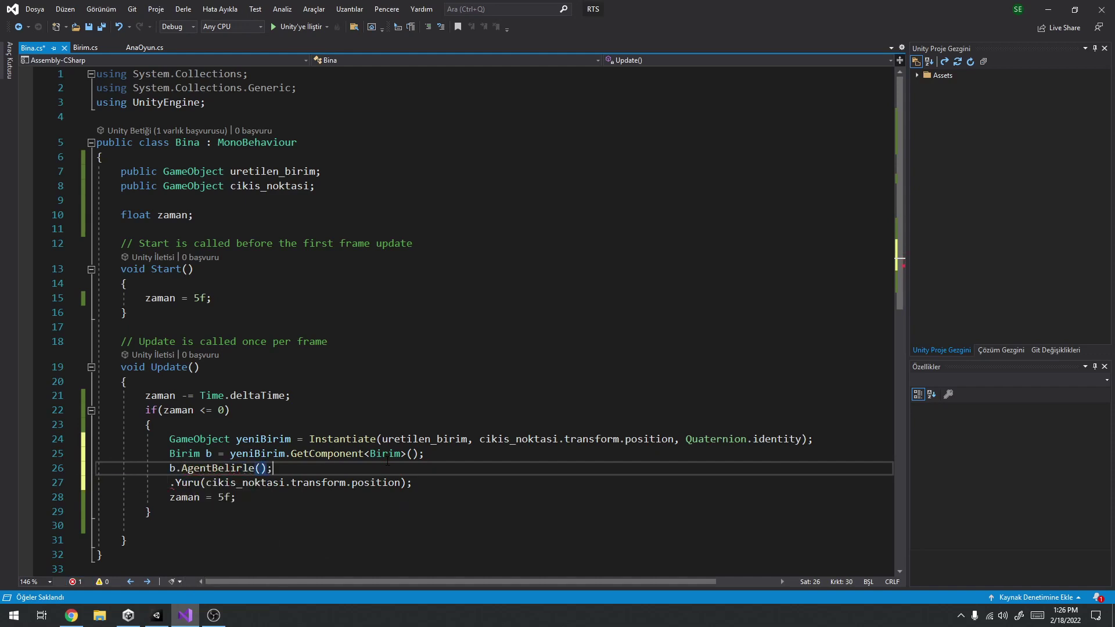
key("Down")
key("Home")
type("b")
key("Escape")
left_click(156, 621)
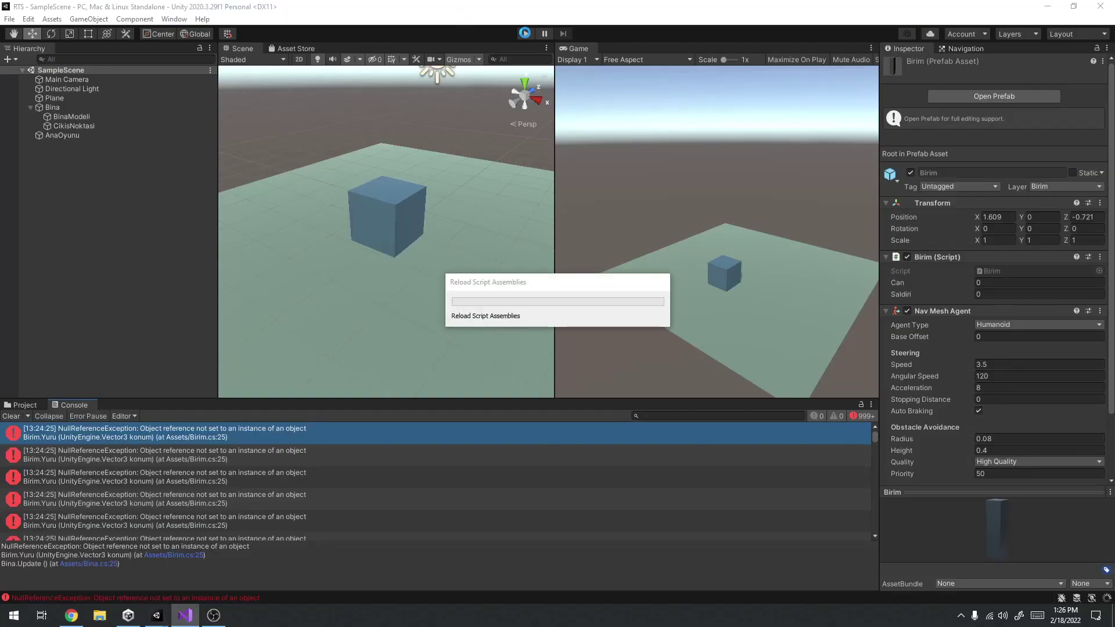
Play the game, select a spawned Birim unit, and order it to a spot on the ground.
left_click(525, 33)
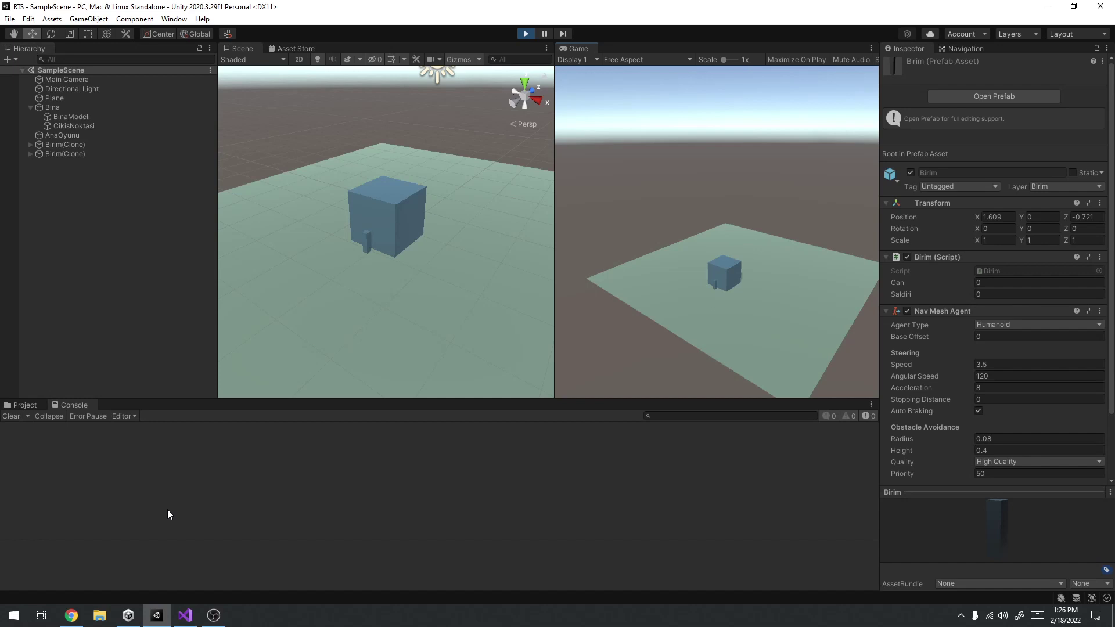
left_click(712, 288)
right_click(695, 306)
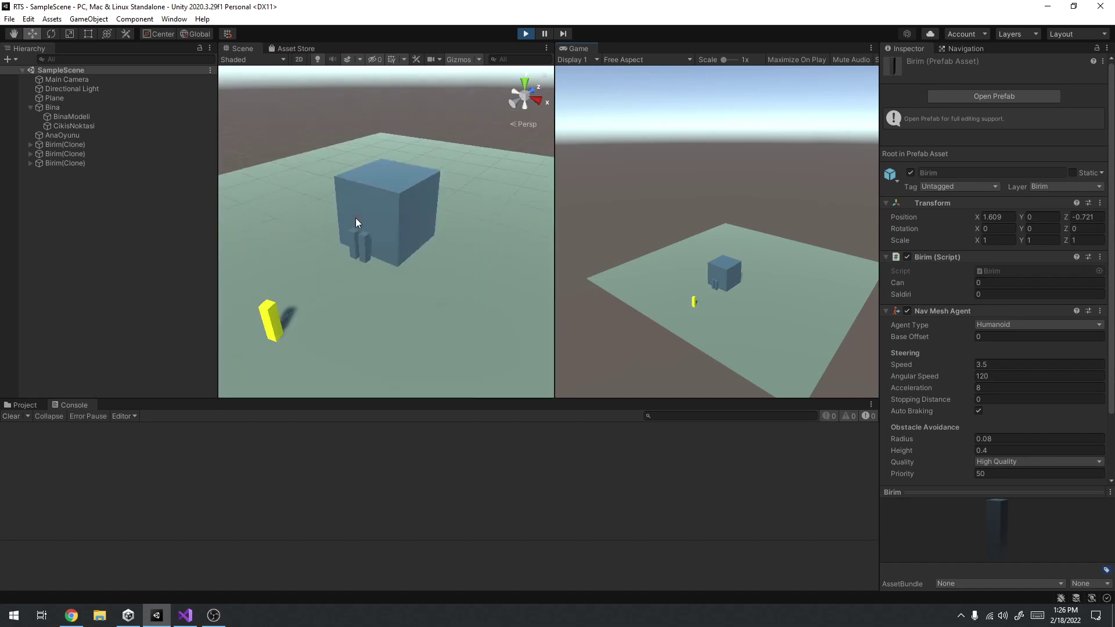
scroll(356, 218, "up", 5)
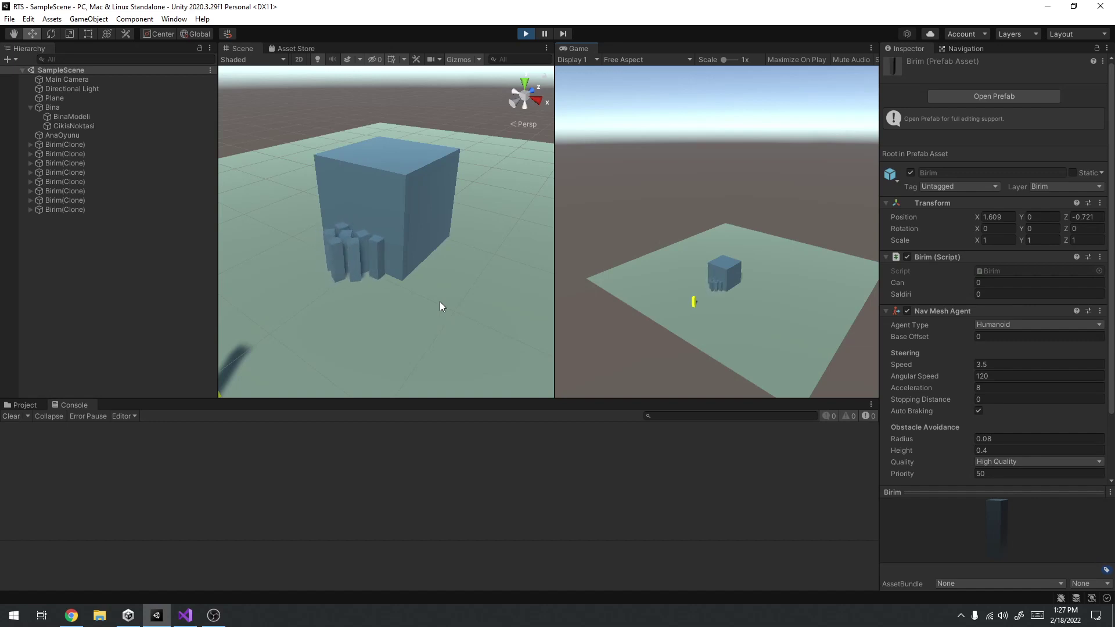
Restart Play mode and select a newly spawned Birim unit.
left_click(526, 33)
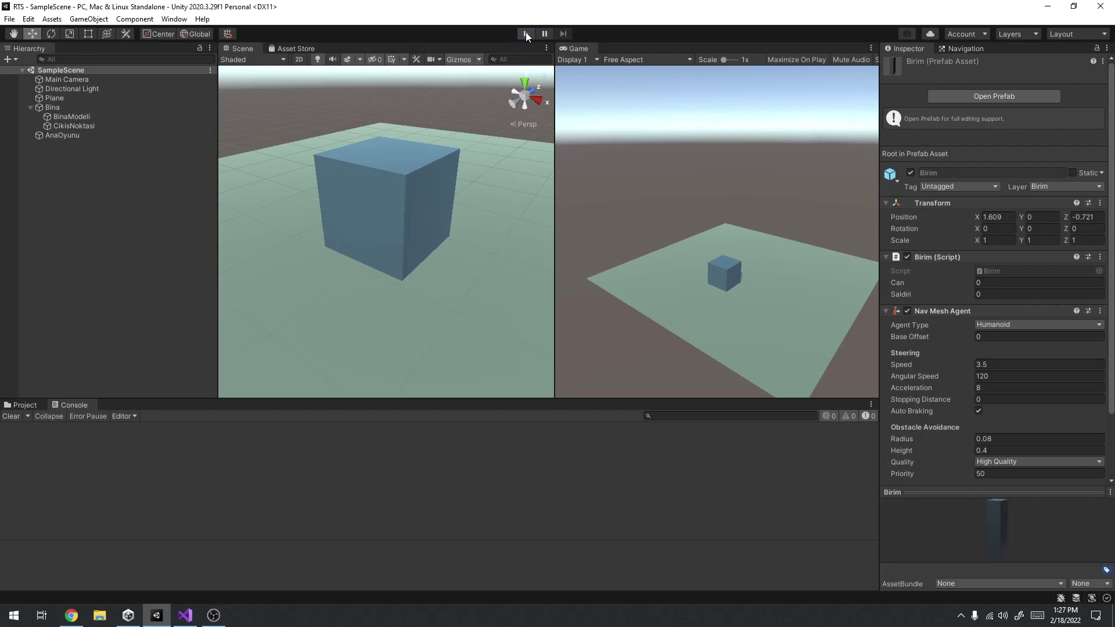
key("ctrl+p")
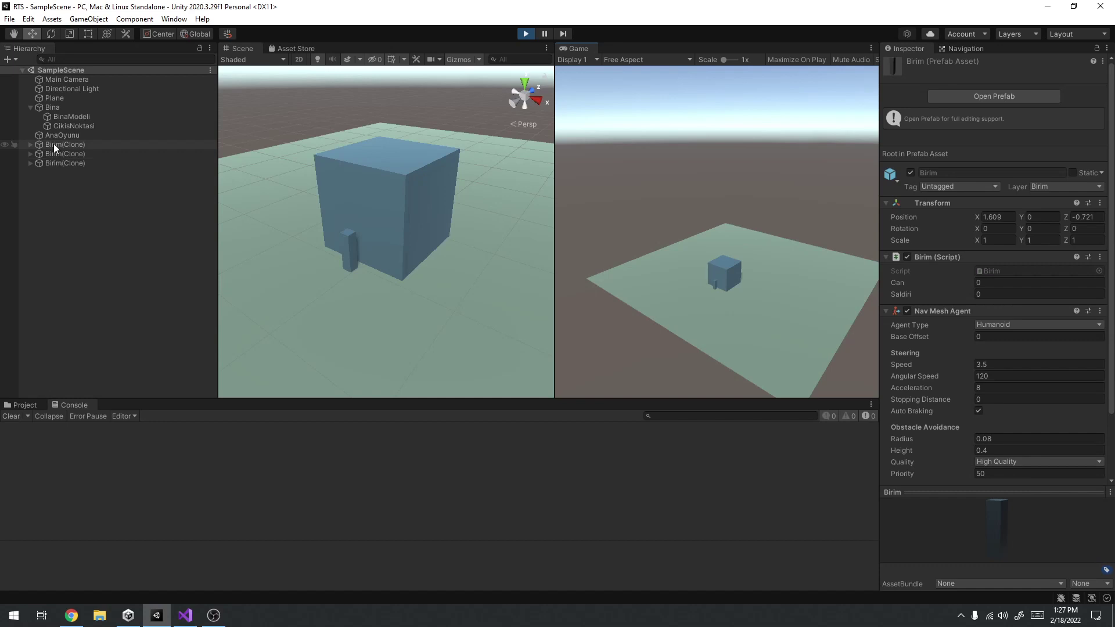
left_click(714, 287)
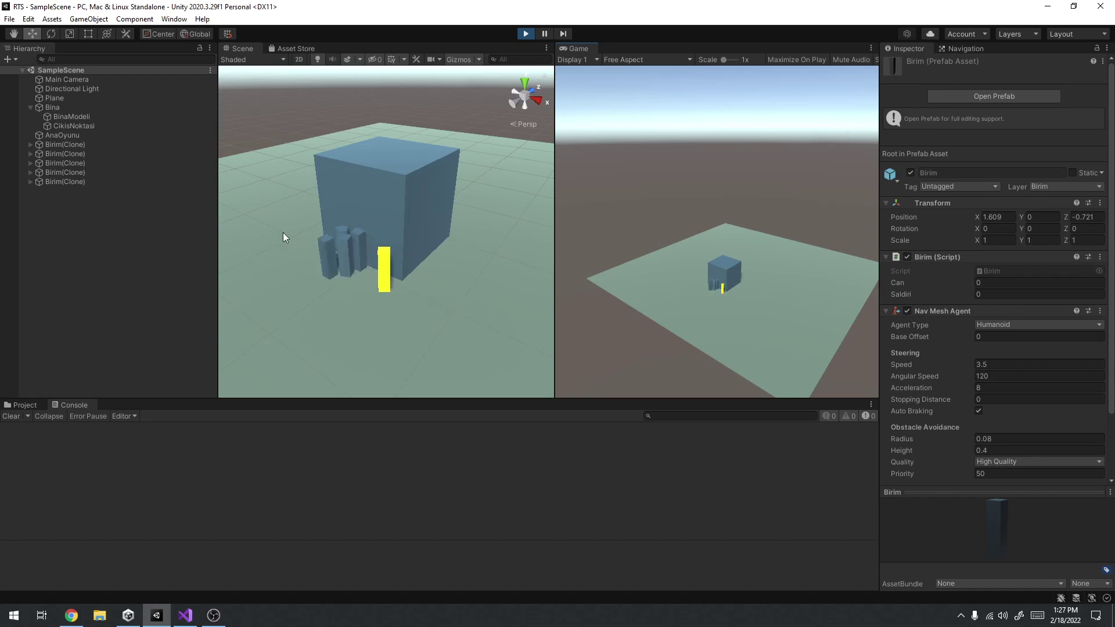
Order the selected unit back and forth between ground spots near the building, then stop the game.
right_click(694, 276)
right_click(736, 296)
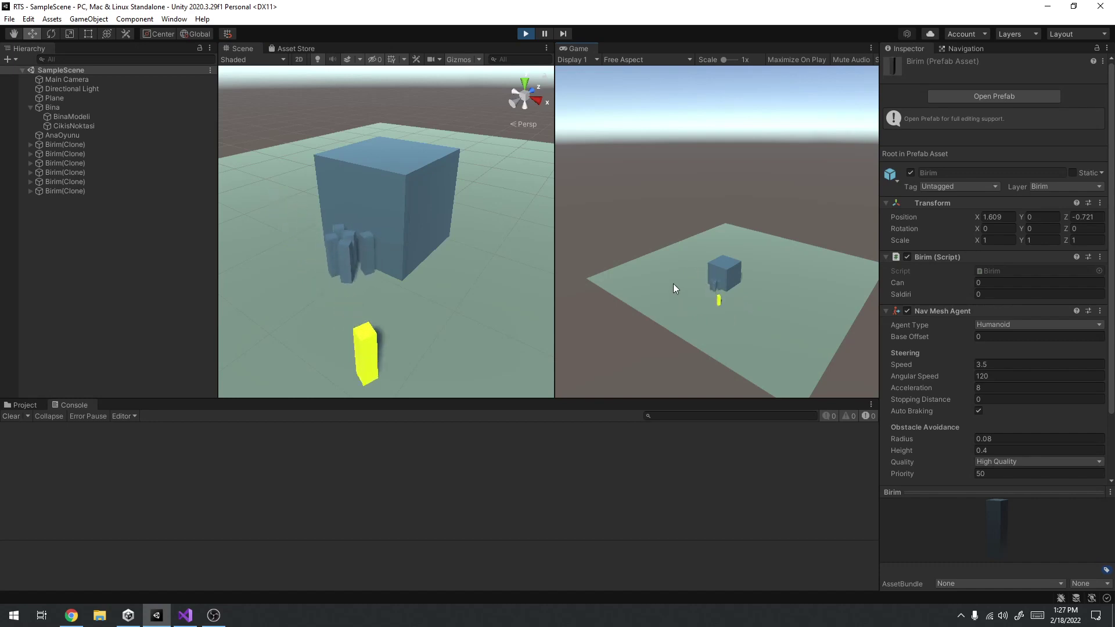
right_click(688, 278)
right_click(724, 295)
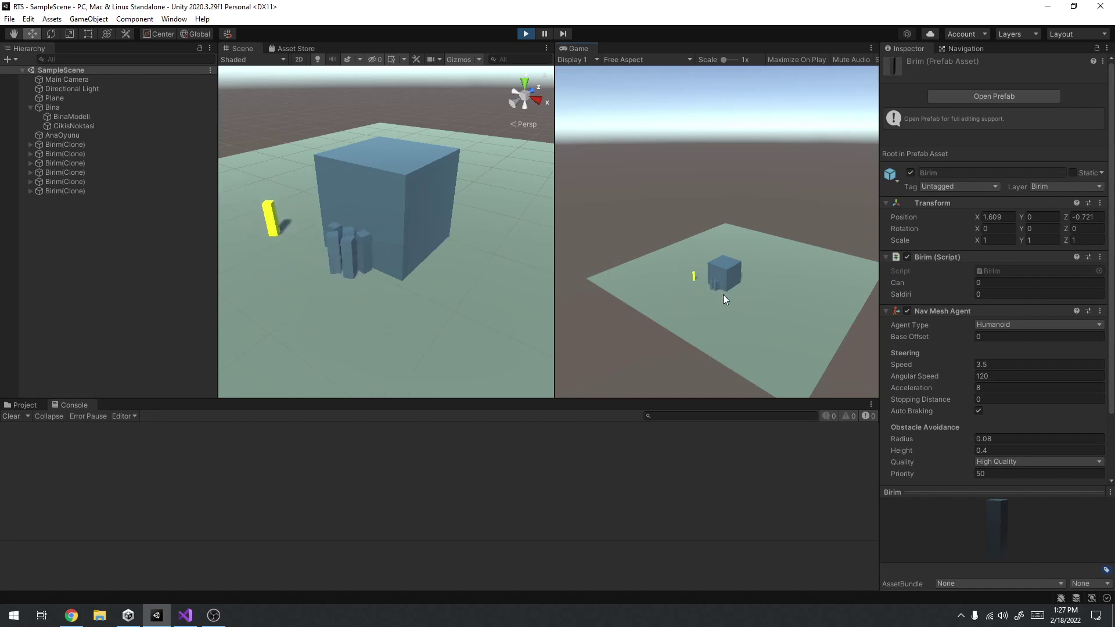
right_click(692, 274)
right_click(727, 298)
right_click(694, 277)
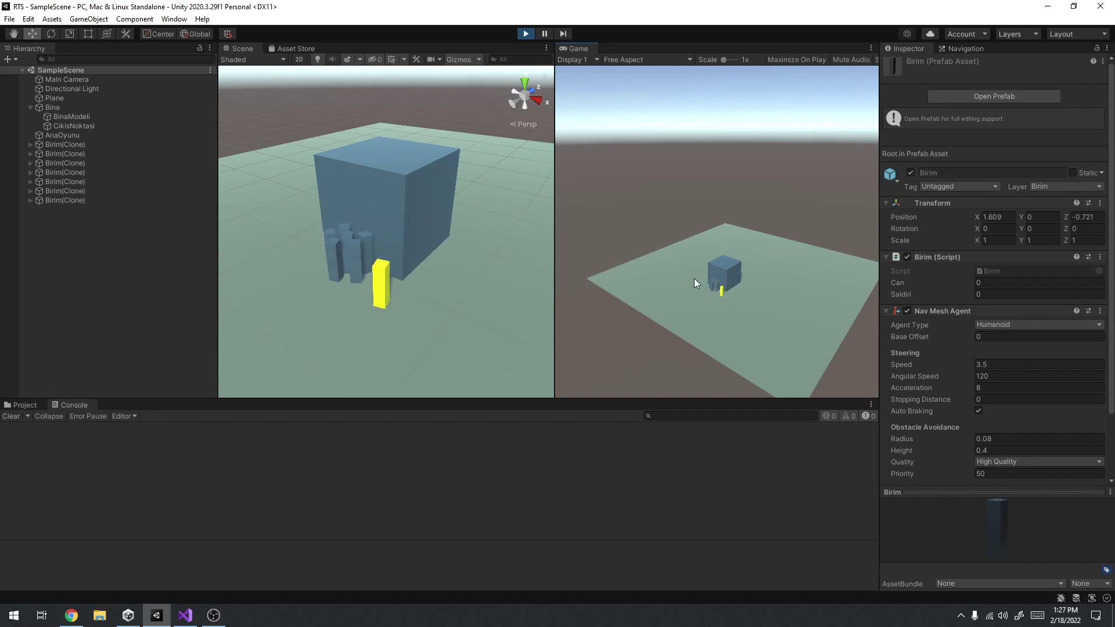
right_click(731, 298)
right_click(708, 293)
right_click(727, 308)
right_click(676, 276)
left_click(526, 33)
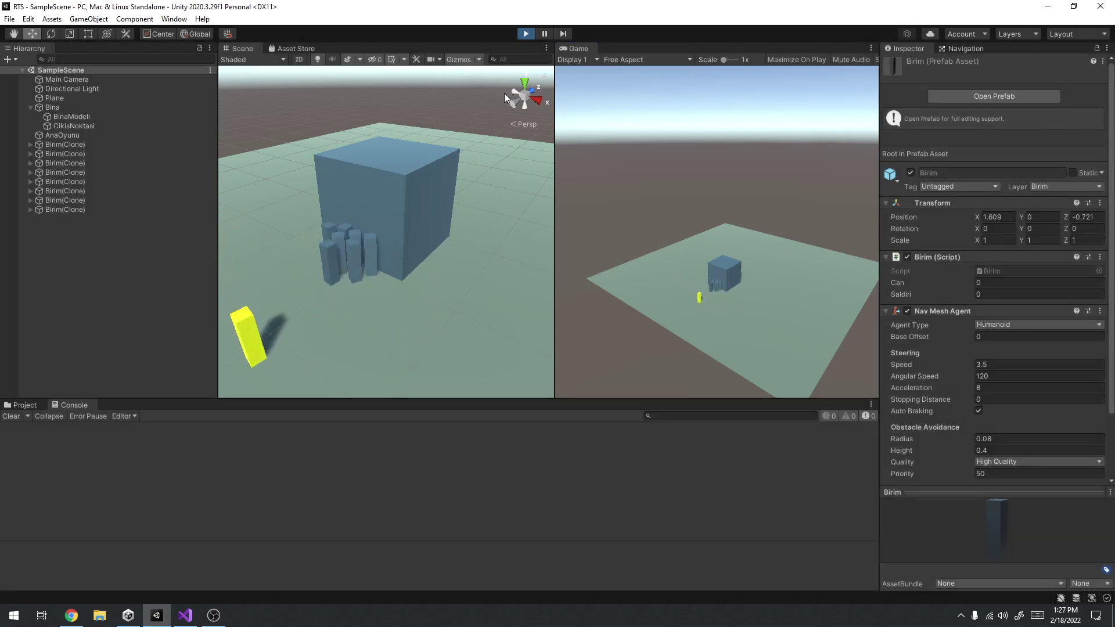
Create an empty child object under Bina named VarisNoktasi.
left_click(88, 125)
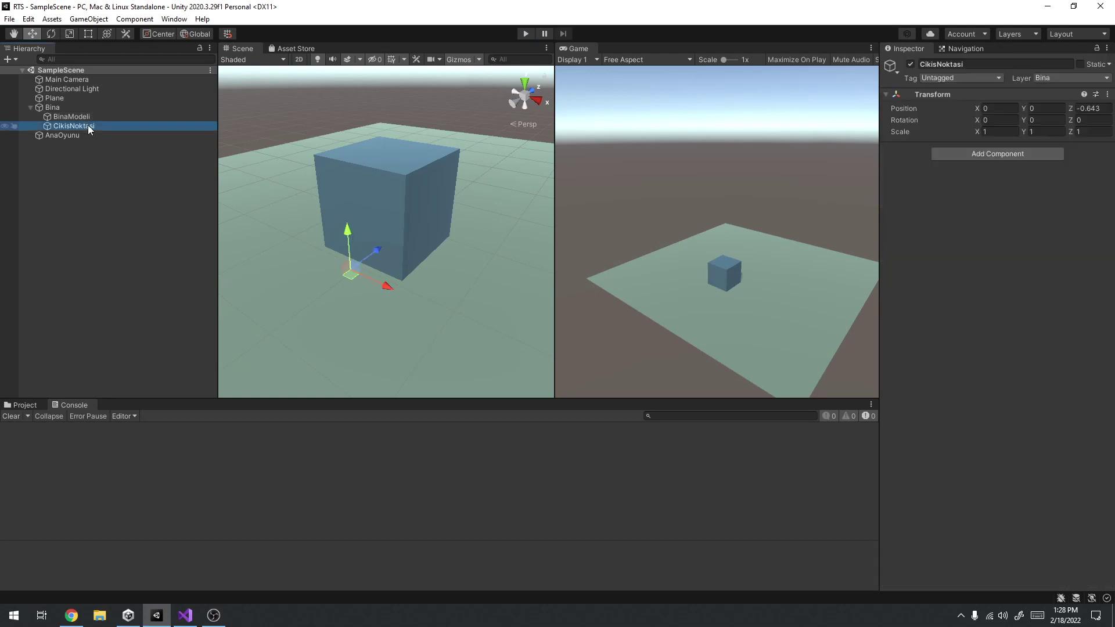
left_click(76, 109)
left_click(74, 126)
left_click(71, 107)
right_click(69, 107)
left_click(111, 245)
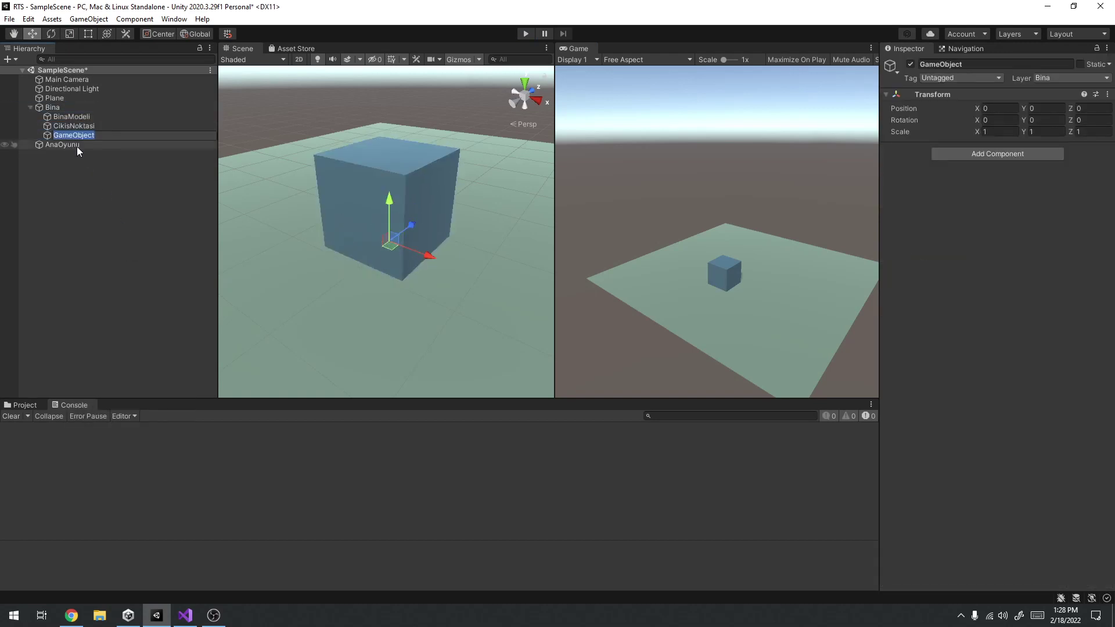
type("Va")
type("Noktasi")
key("Return")
Move VarisNoktasi in front of the building to X 0.172, Z -0.943, nudging CikisNoktasi slightly.
left_click(72, 117)
left_click(72, 126)
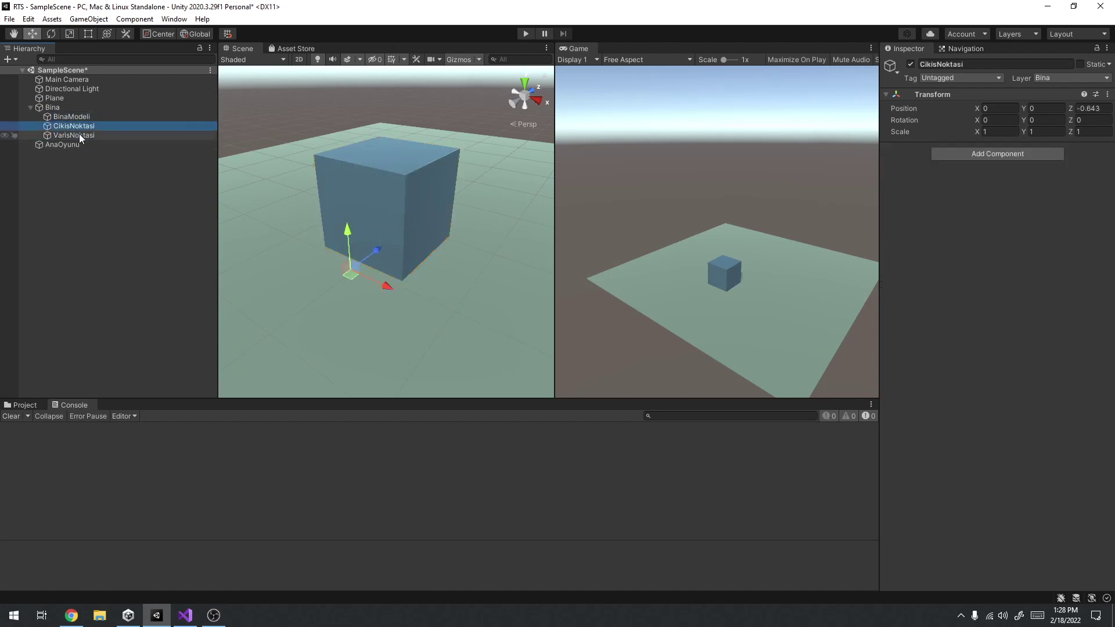
left_click(82, 138)
left_click_drag(392, 249, 337, 281)
left_click(57, 114)
left_click(67, 127)
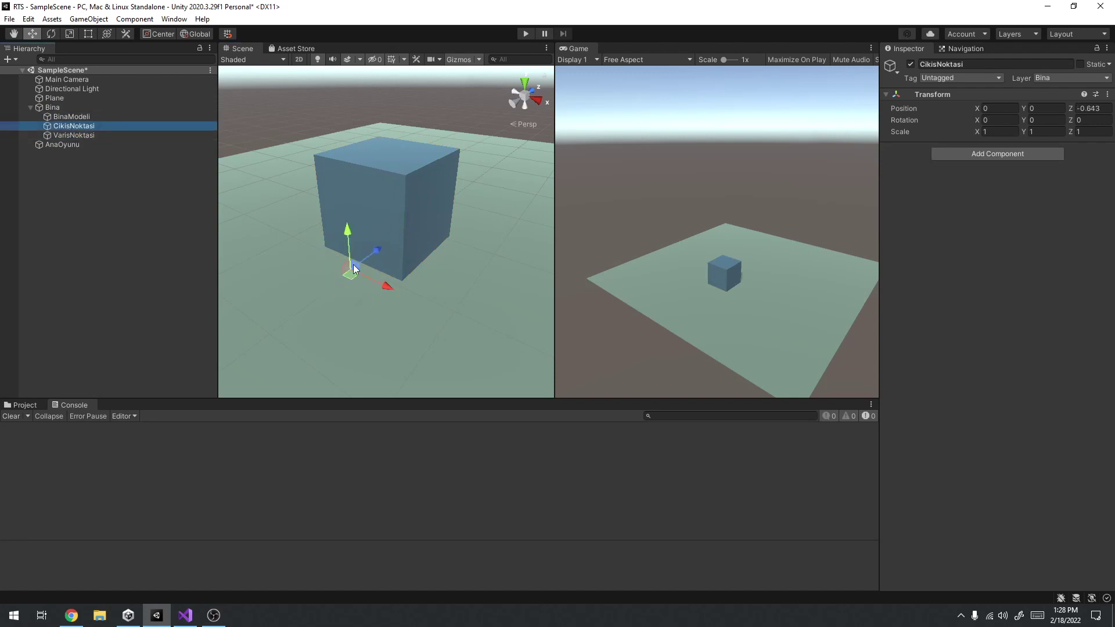
left_click_drag(352, 277, 354, 271)
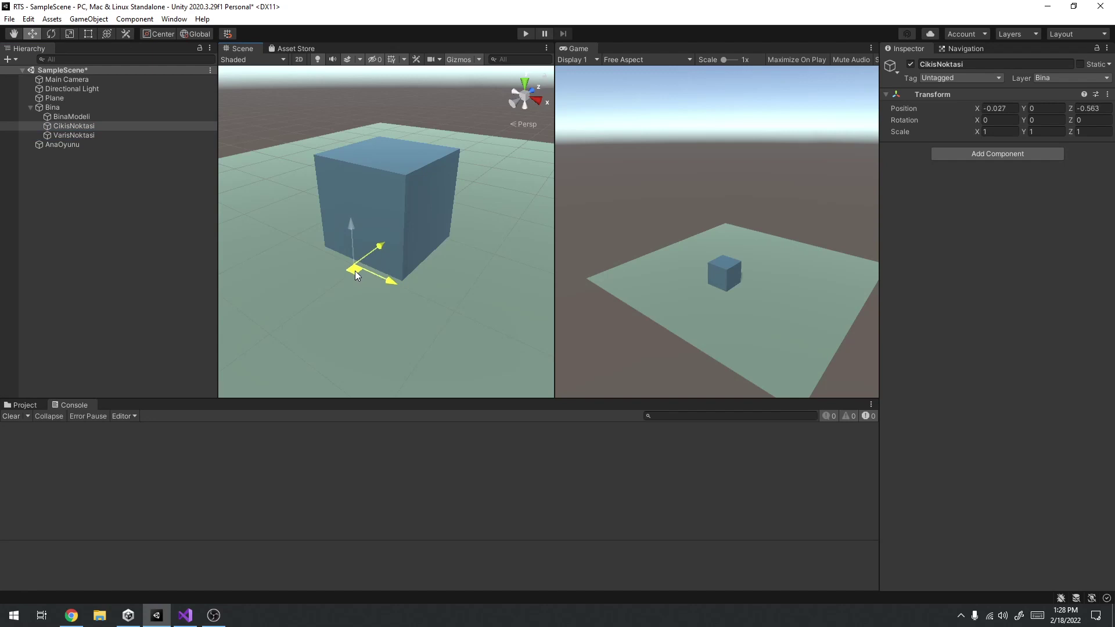
left_click(92, 136)
left_click_drag(327, 289, 340, 301)
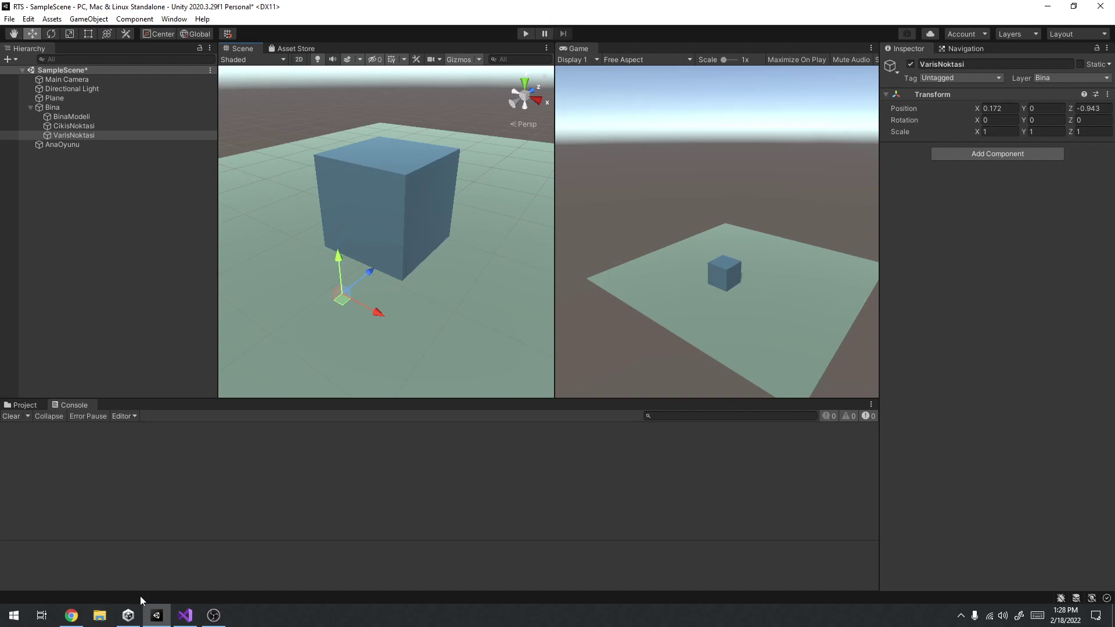
left_click(184, 615)
Change the spawn timer reset in Bina.cs from 5 to 2f and save the script.
left_click(225, 497)
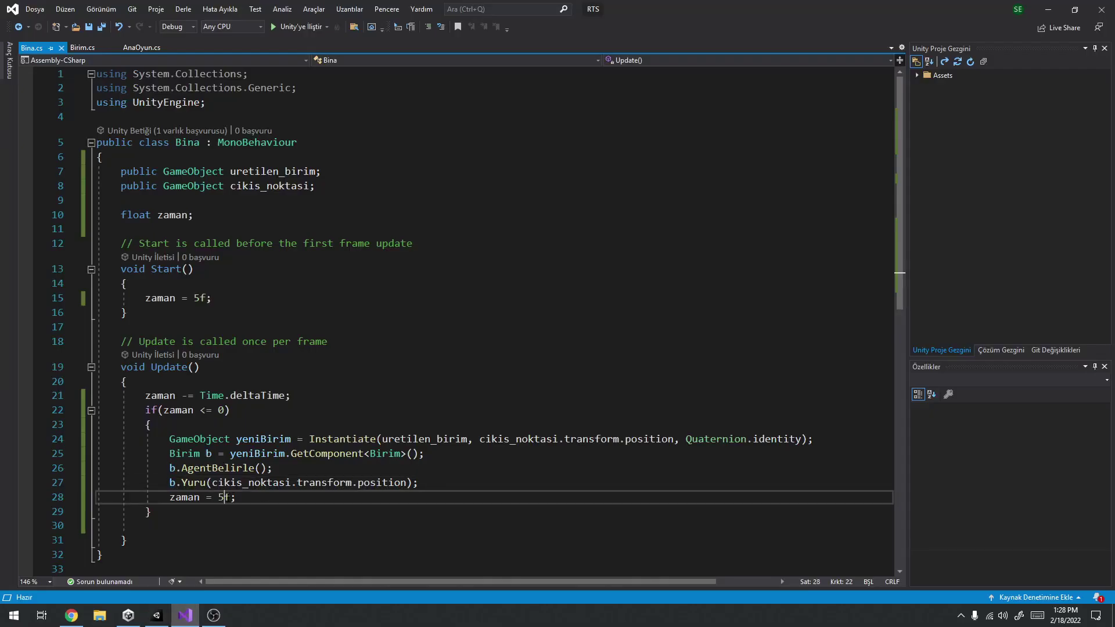
key("BackSpace")
type("2")
key("ctrl+s")
Duplicate Bina into Bina (1), place it right of the original at X 1.643, Z -0.258, and save the scene.
left_click(156, 615)
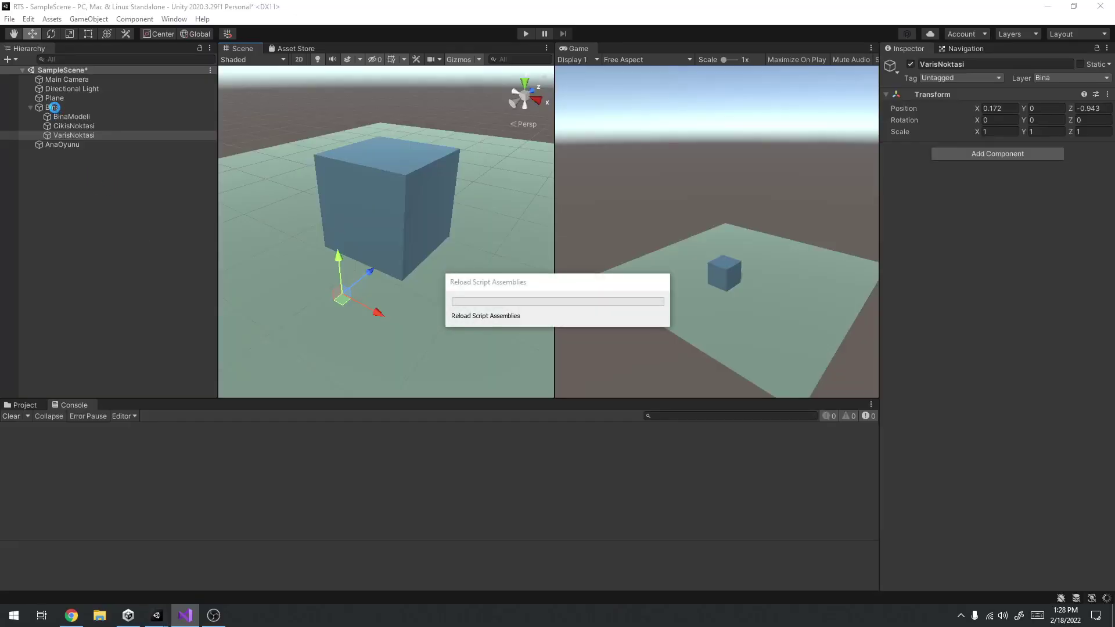
left_click(55, 107)
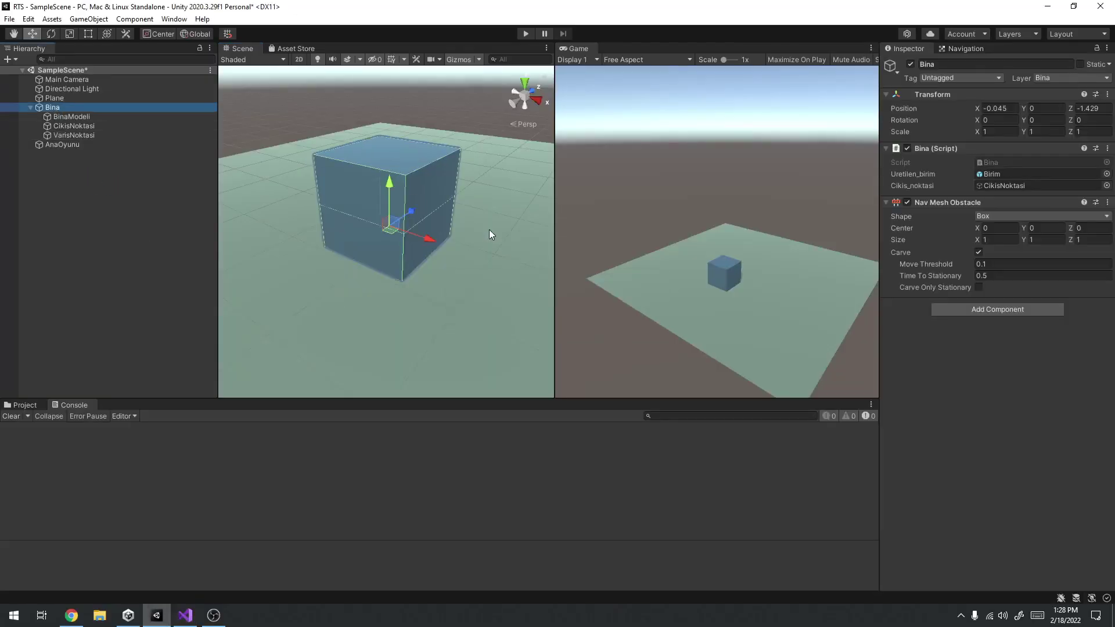
key("ctrl+d")
mouse_move(395, 237)
left_mouse_down()
mouse_move(459, 224)
mouse_move(579, 229)
left_mouse_up()
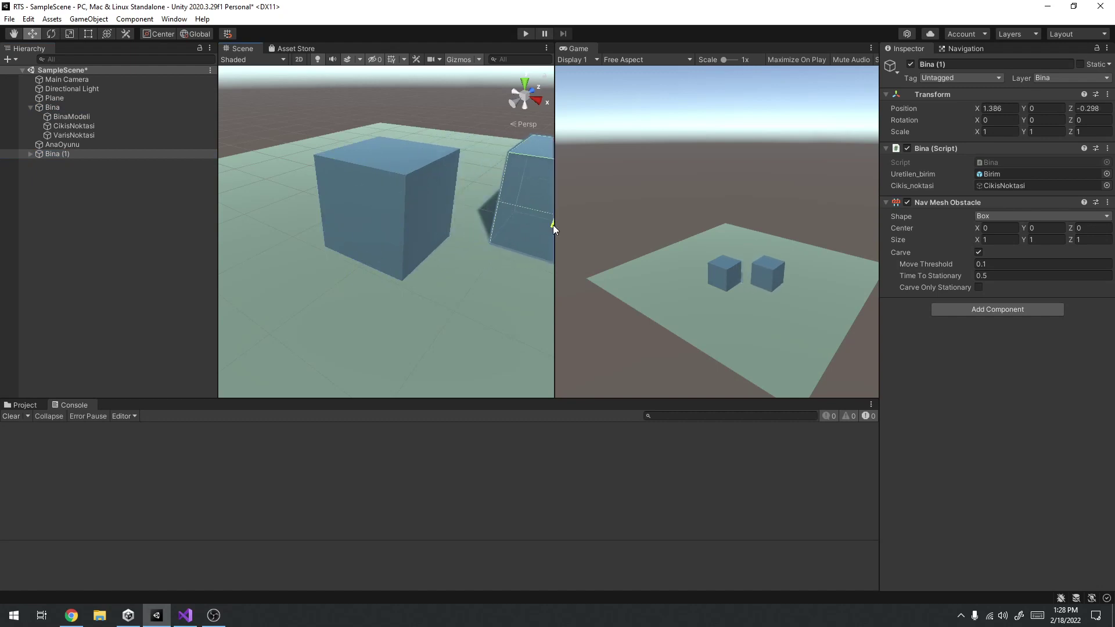
right_click_drag(466, 256, 466, 245)
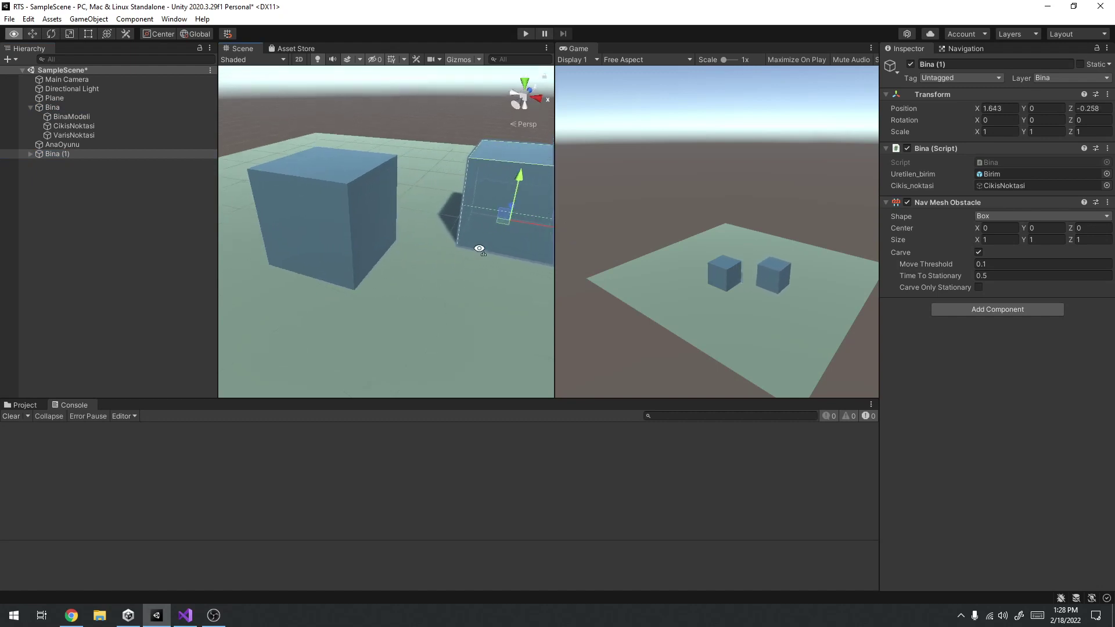
key("ctrl+s")
Run a quick Play test of the two buildings and stop it.
left_click(526, 34)
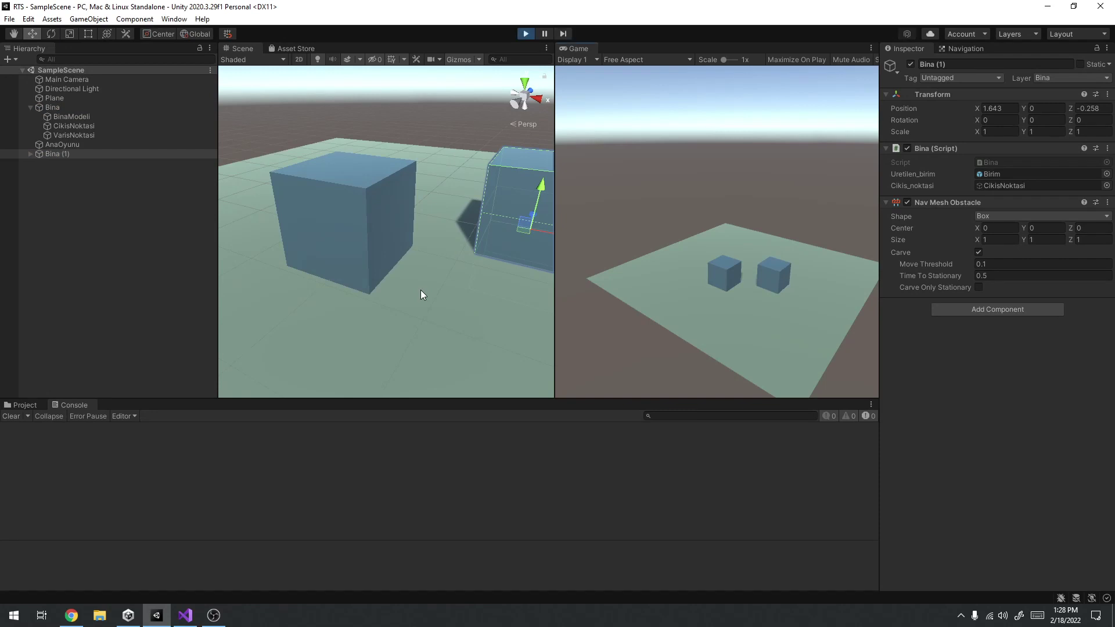
left_click(530, 32)
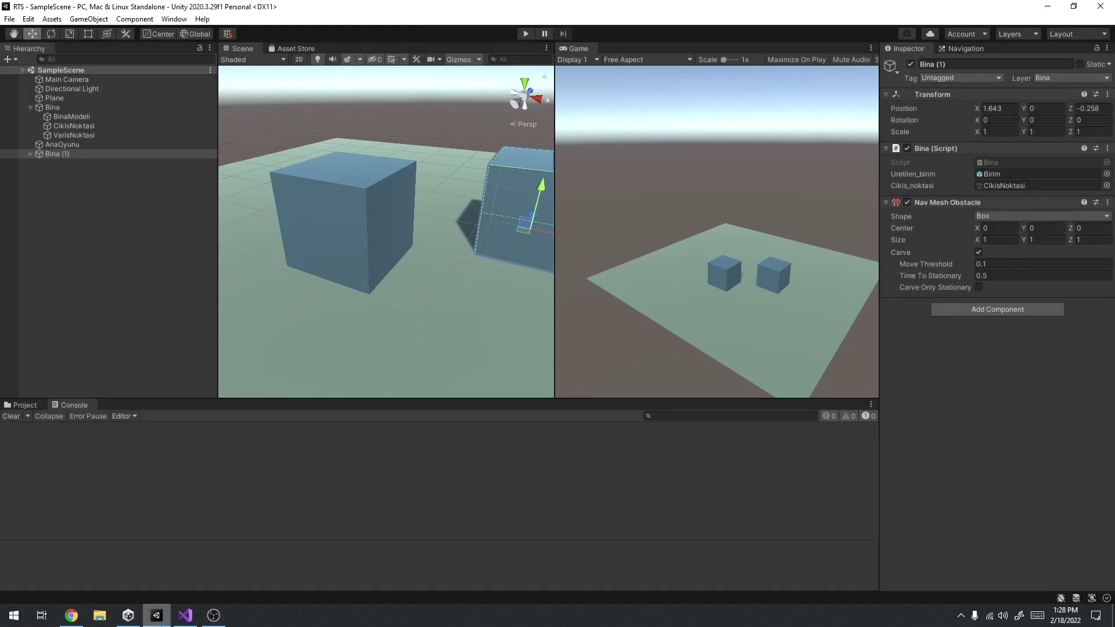
left_click(185, 615)
Duplicate the cikis_noktasi field line into a new public GameObject varis_noktasi field.
scroll(248, 385, "down", 3)
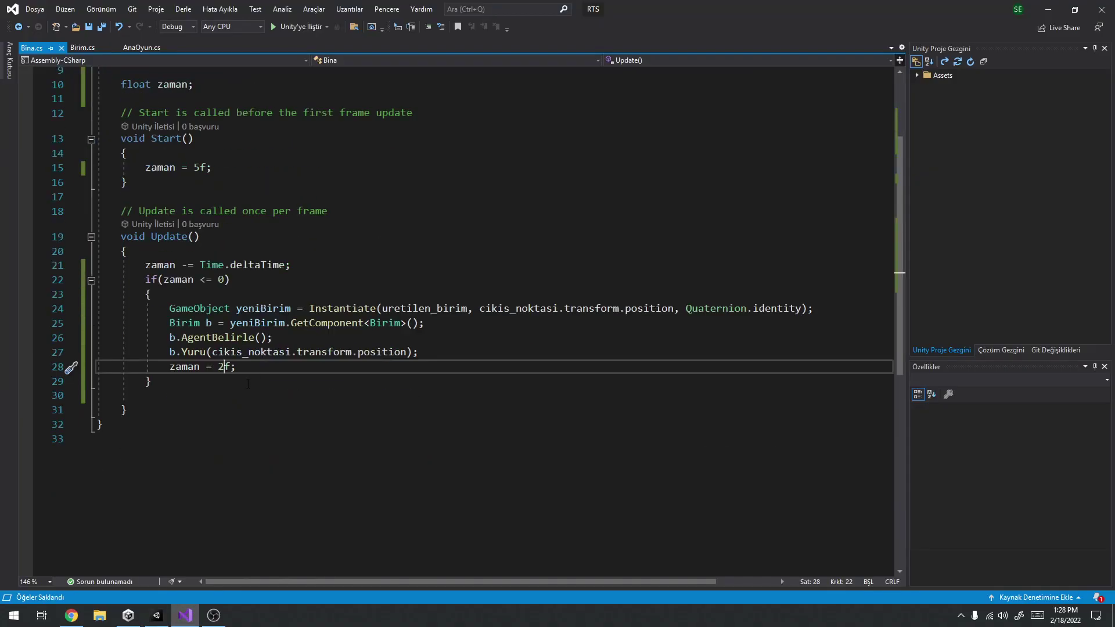
scroll(216, 138, "up", 3)
left_click(359, 185)
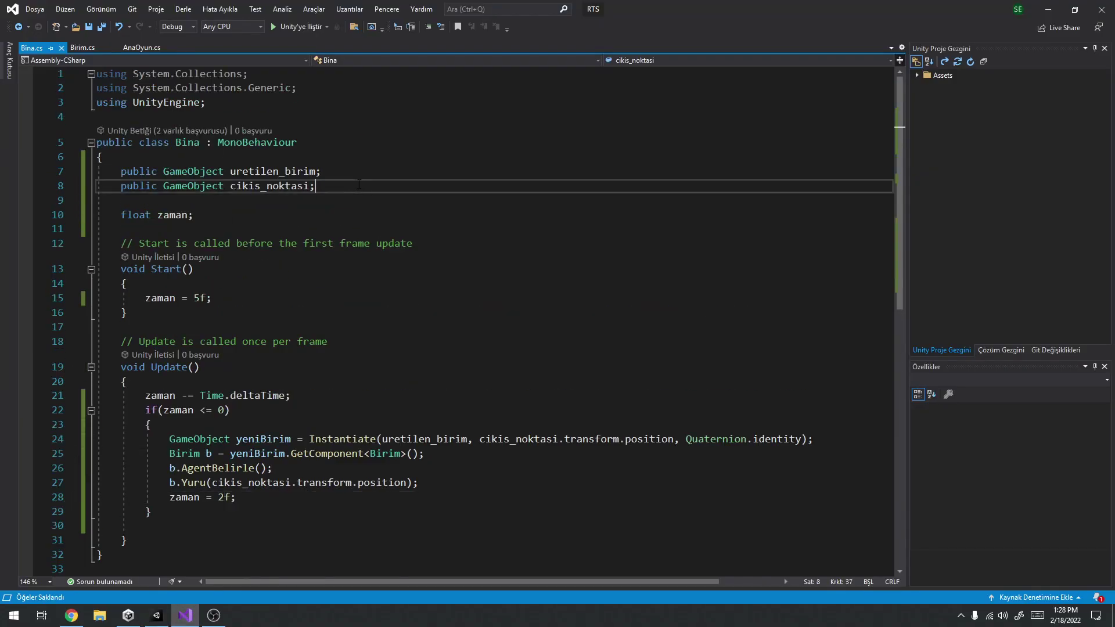
key("ctrl+d")
key("Left")
key("Left")
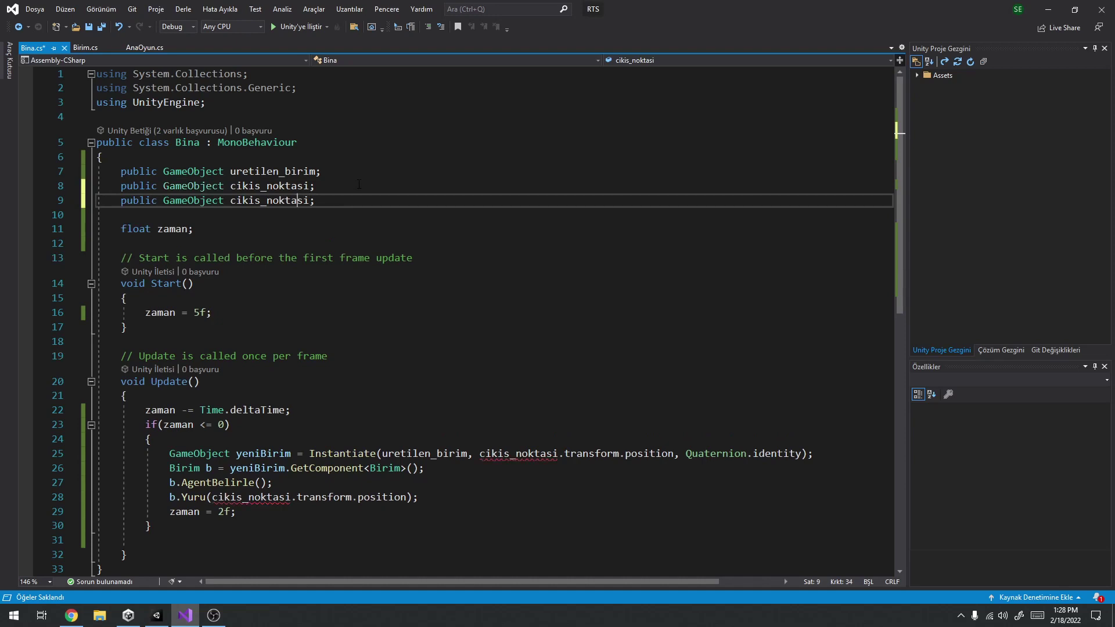
key("ctrl+r")
key("ctrl+r")
key("BackSpace")
key("BackSpace")
key("BackSpace")
type("vari")
key("Return")
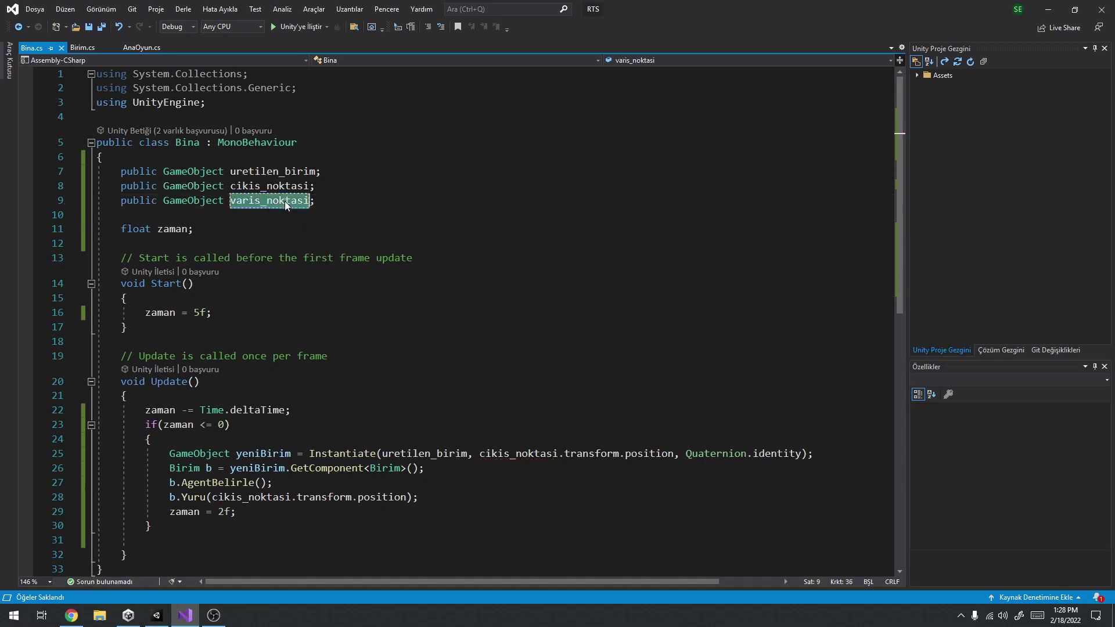
Replace cikis_noktasi with varis_noktasi in the b.Yuru call and return to Unity.
double_click(250, 497)
type("varis_noktasi")
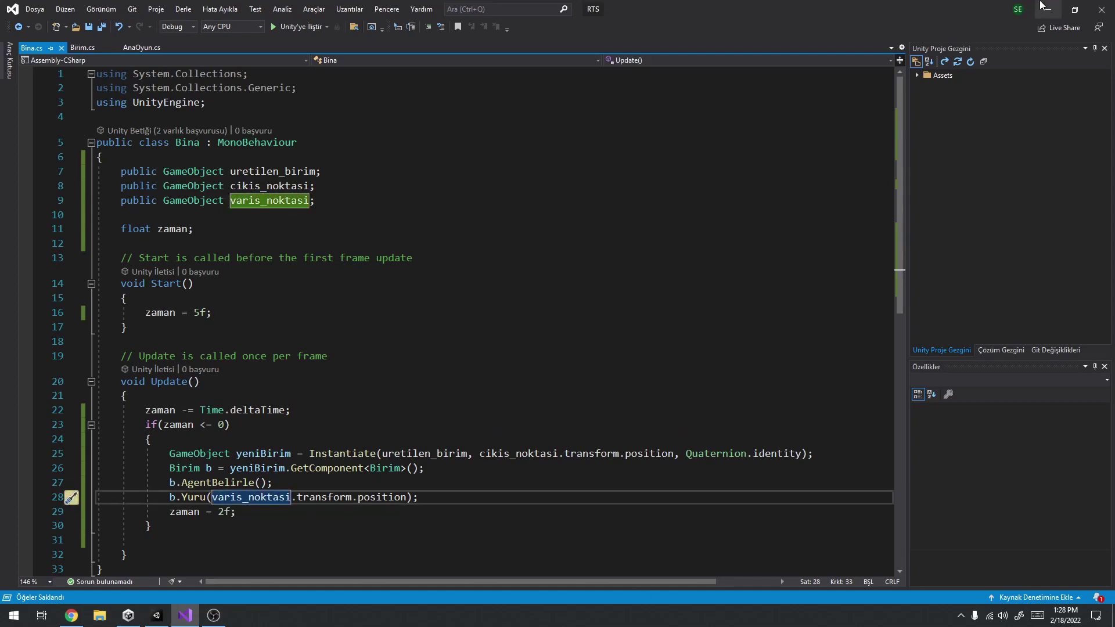
key("alt+Tab")
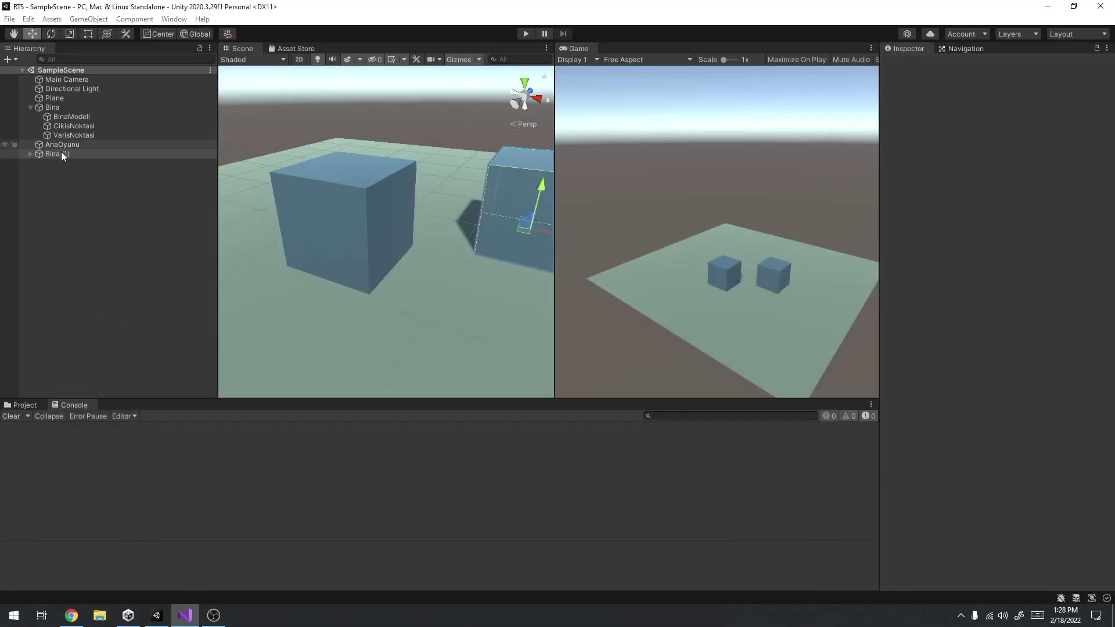
Delete Bina (1) and assign VarisNoktasi to Bina's Varis_noktasi field.
left_click(60, 153)
key("Delete")
left_click(53, 107)
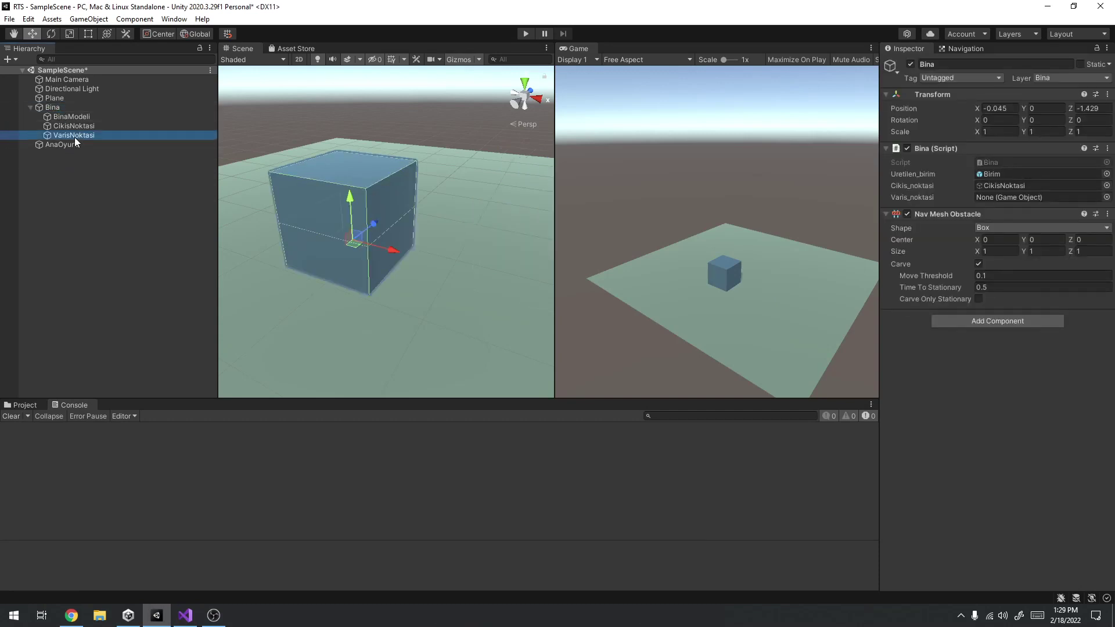
left_click_drag(74, 137, 988, 198)
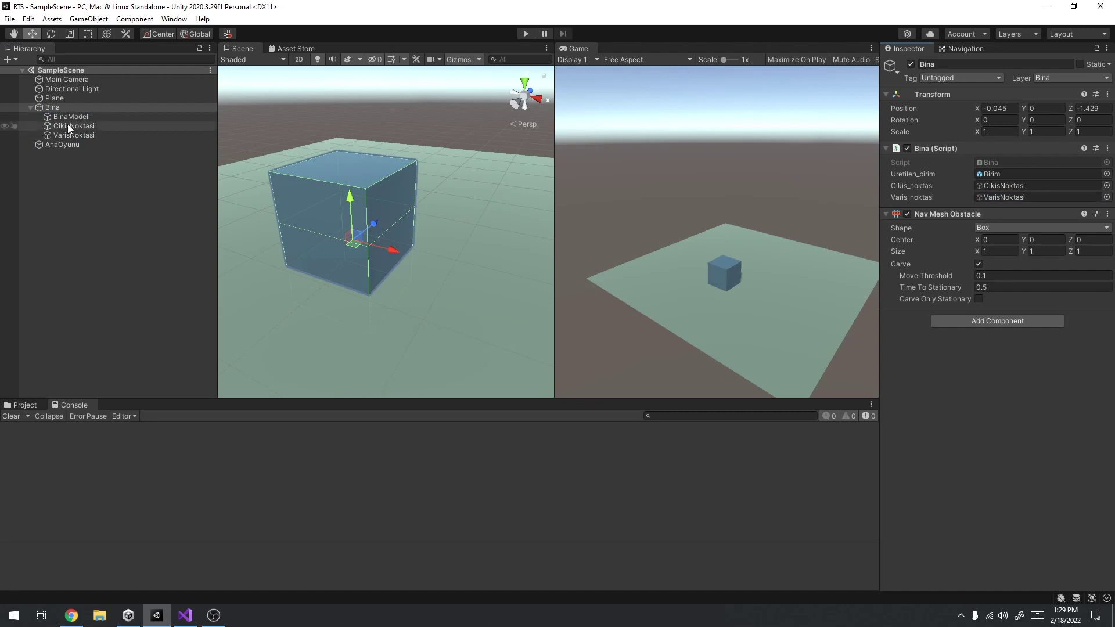
Duplicate Bina and place the copy, Bina (2), at the back left (X -2.4, Z 0.11).
left_click(58, 107)
key("ctrl+d")
key("ctrl+d")
mouse_move(360, 257)
left_mouse_down()
mouse_move(531, 221)
mouse_move(248, 202)
left_mouse_up()
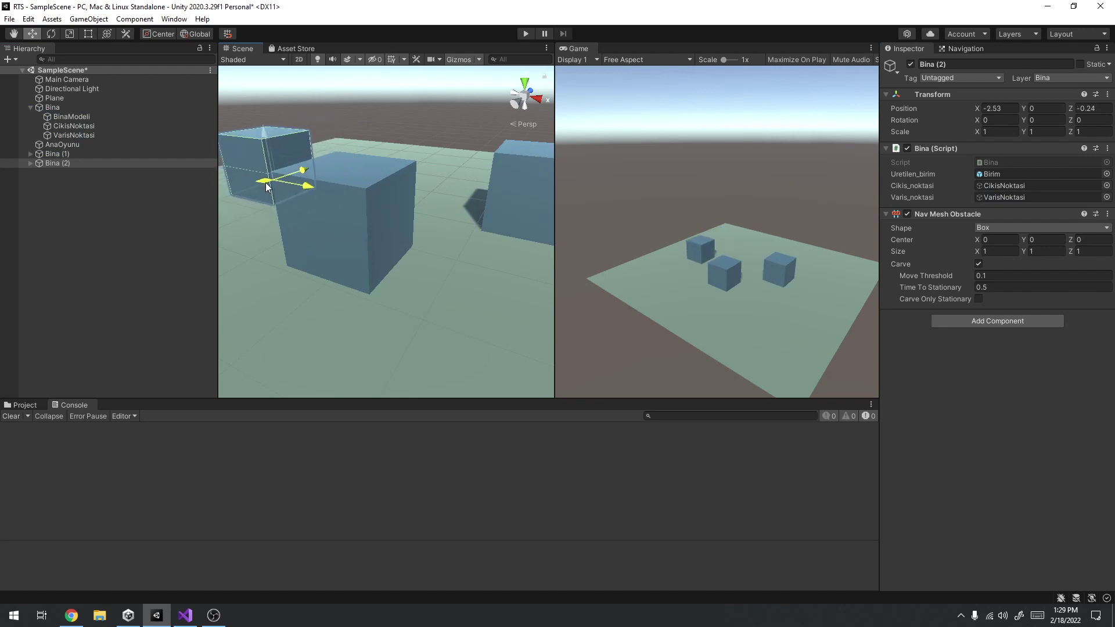
left_click_drag(249, 202, 288, 176)
Maximize the Game view and start the game.
right_click(570, 51)
left_click(604, 87)
left_click(526, 34)
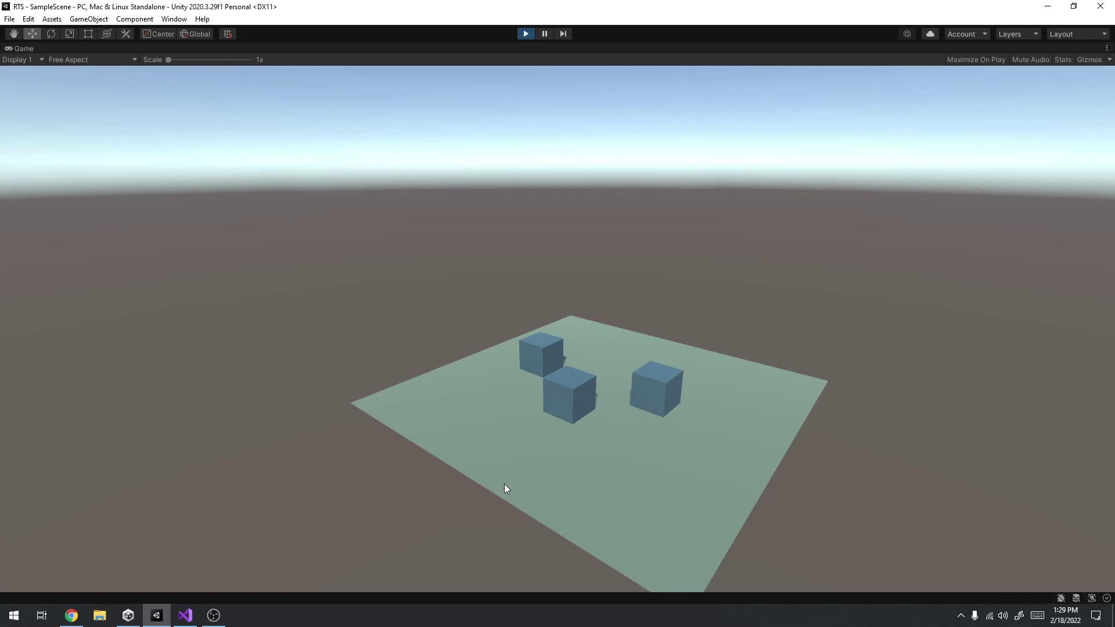
Uncheck Maximize on the Game tab to restore the editor layout while the game runs.
right_click(29, 50)
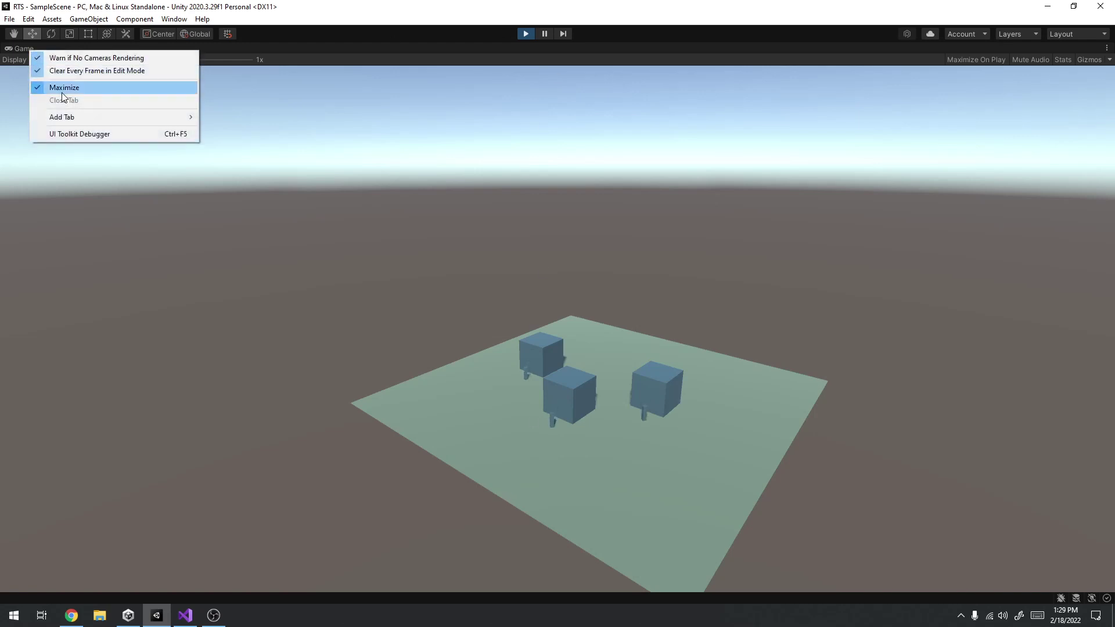
left_click(61, 92)
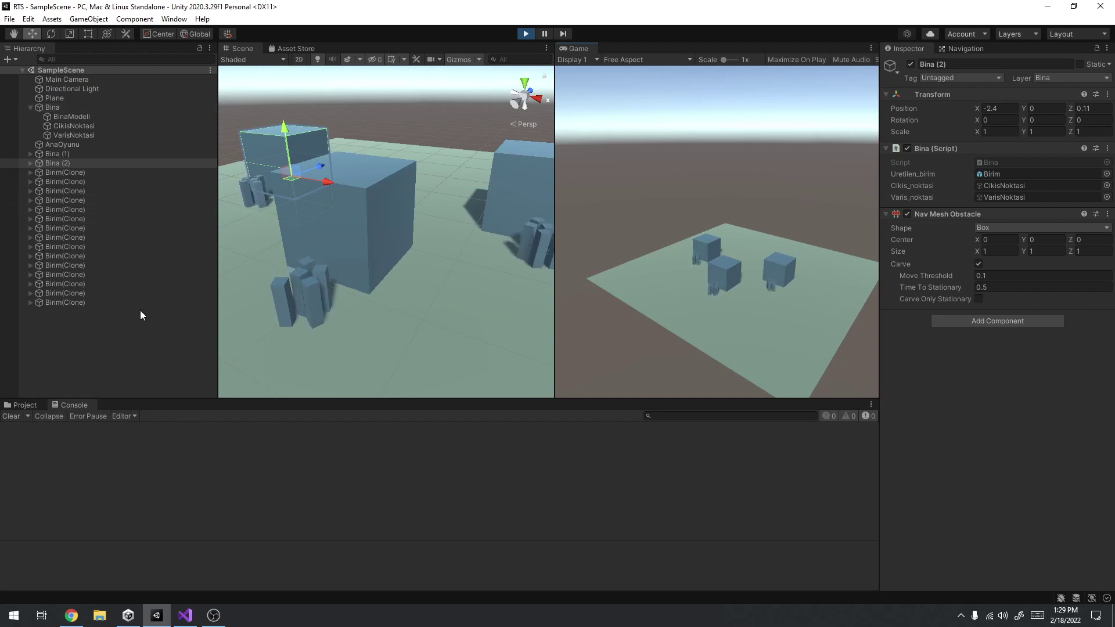
Stop the game and bring up Bina.cs in Visual Studio.
left_click(527, 34)
left_click(186, 616)
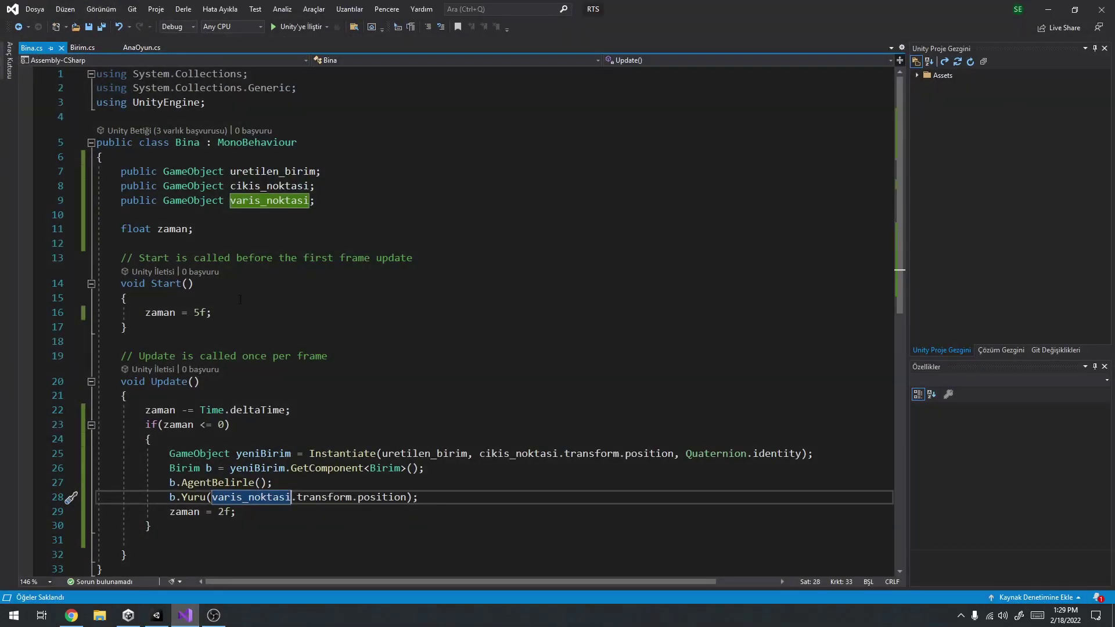
scroll(247, 247, "down", 4)
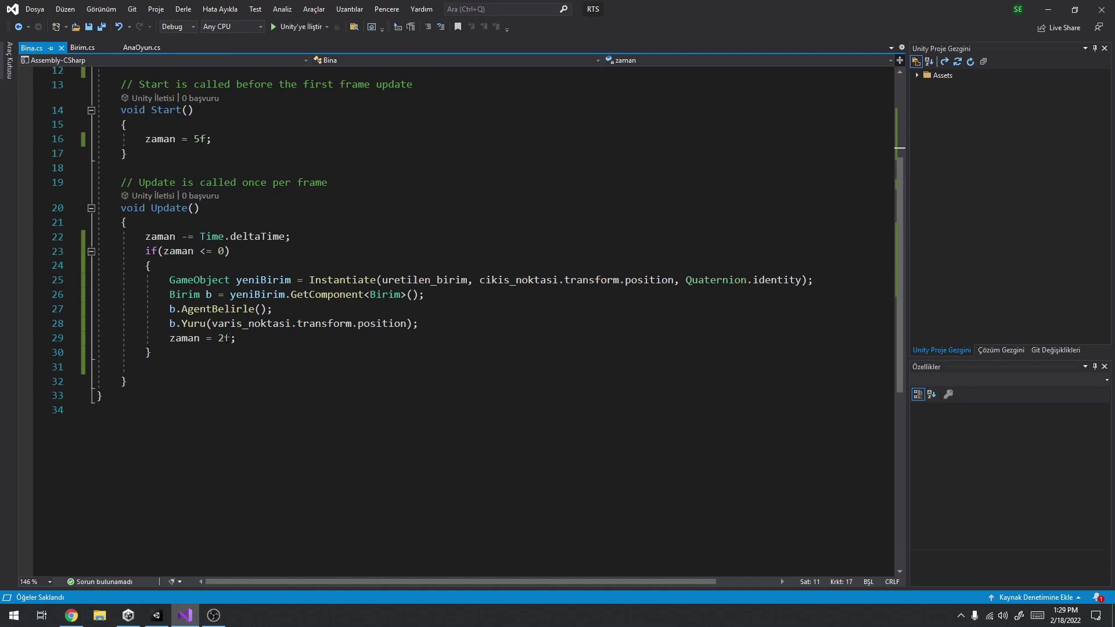
scroll(215, 314, "up", 3)
Set both zaman delays (in Start and after each spawn) to 1f, save, and return to Unity.
left_click(201, 269)
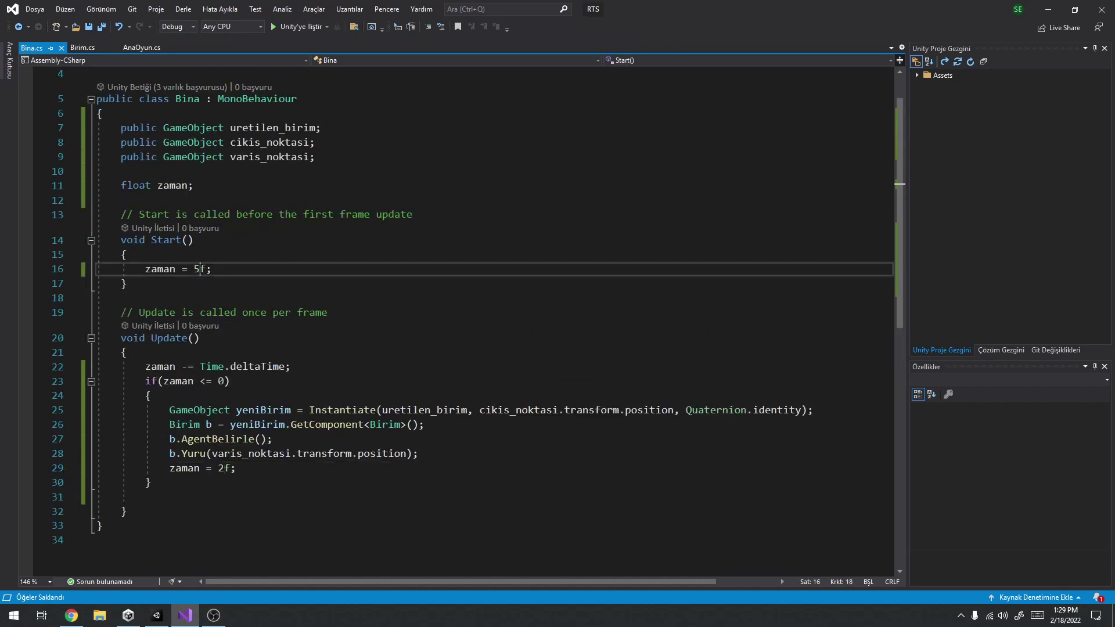
key("BackSpace")
type("2")
key("BackSpace")
type("1")
left_click(224, 468)
key("BackSpace")
type("1")
key("ctrl+s")
left_click(1048, 9)
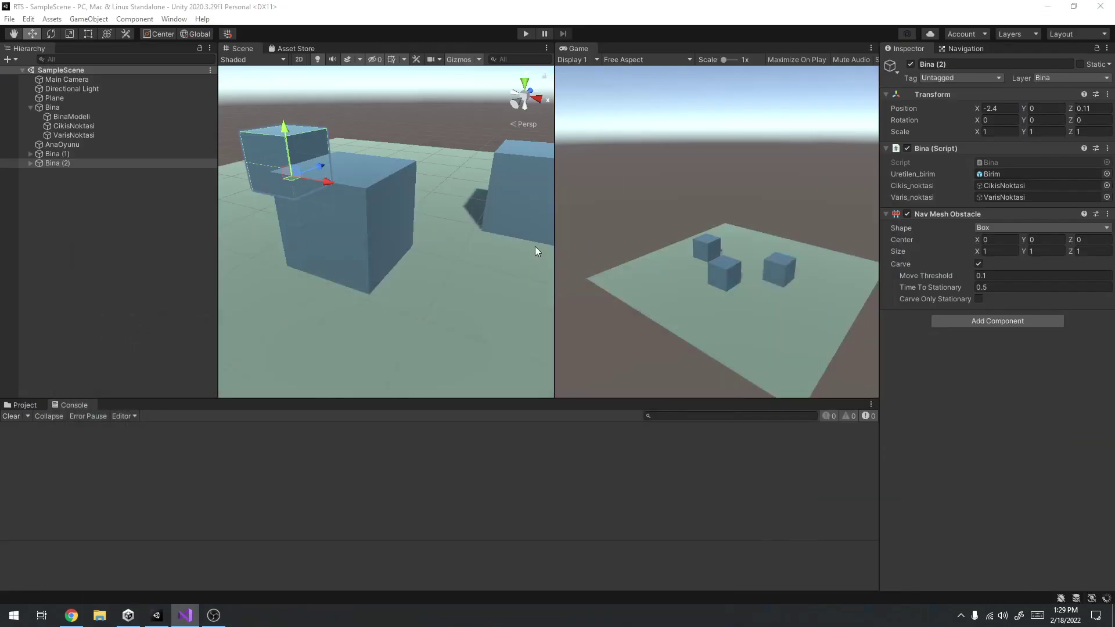
Move Main Camera closer to the buildings (X 4.45, Y 3.95, Z -5.39) and play in a maximized Game view.
left_click(72, 80)
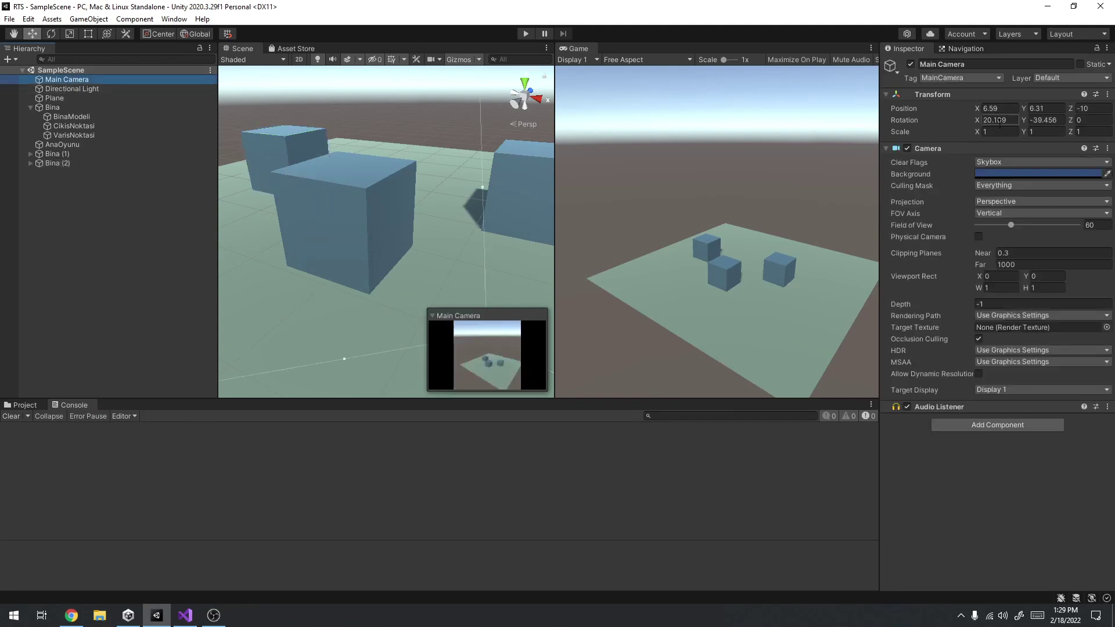
mouse_move(441, 194)
left_mouse_down("alt")
mouse_move(605, 167)
mouse_move(557, 122)
mouse_move(505, 179)
mouse_move(427, 195)
mouse_move(483, 193)
mouse_move(457, 193)
left_mouse_up("alt")
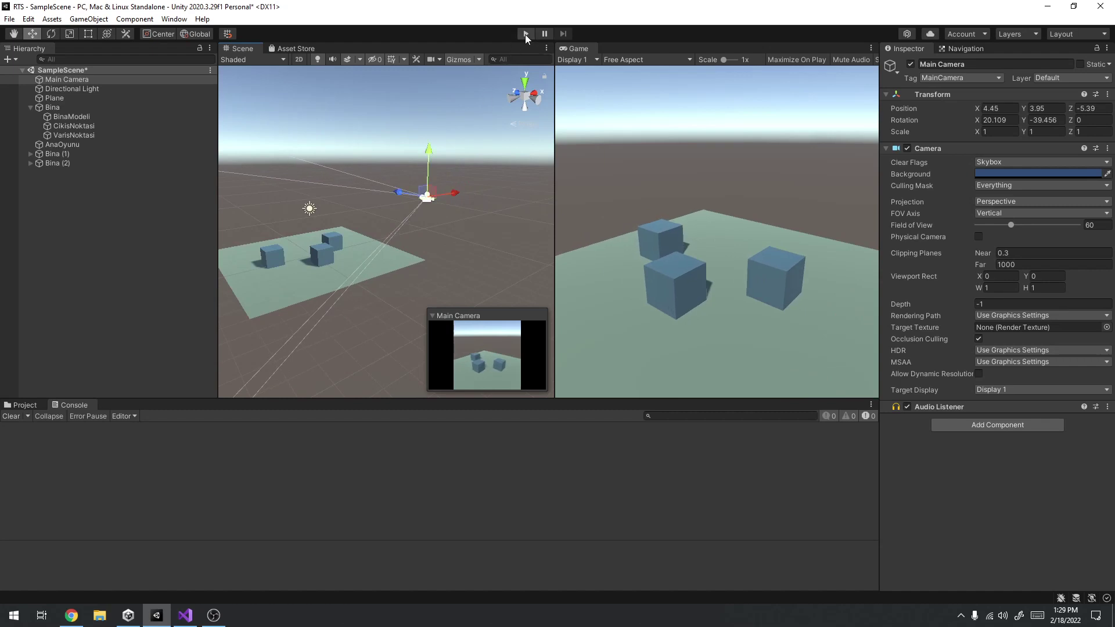
left_click(526, 34)
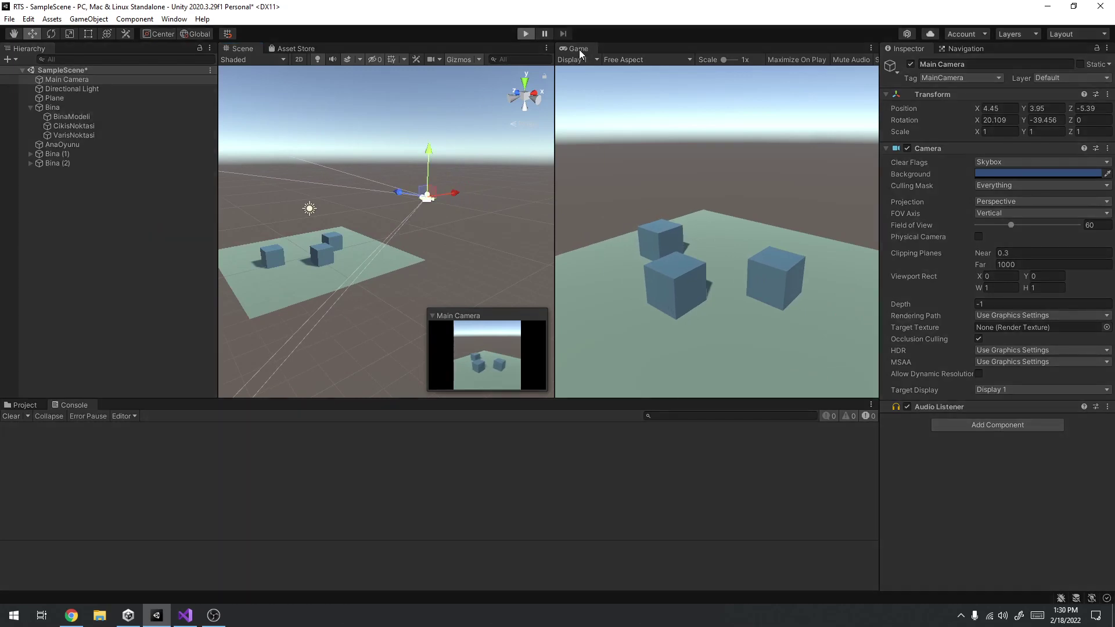
right_click(580, 50)
left_click(613, 88)
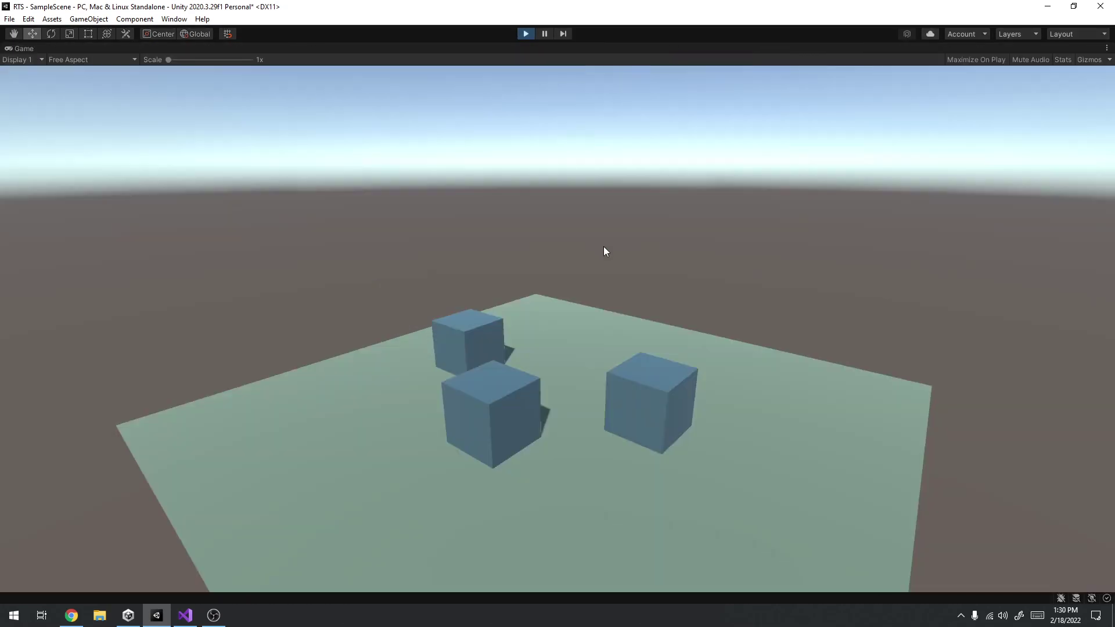
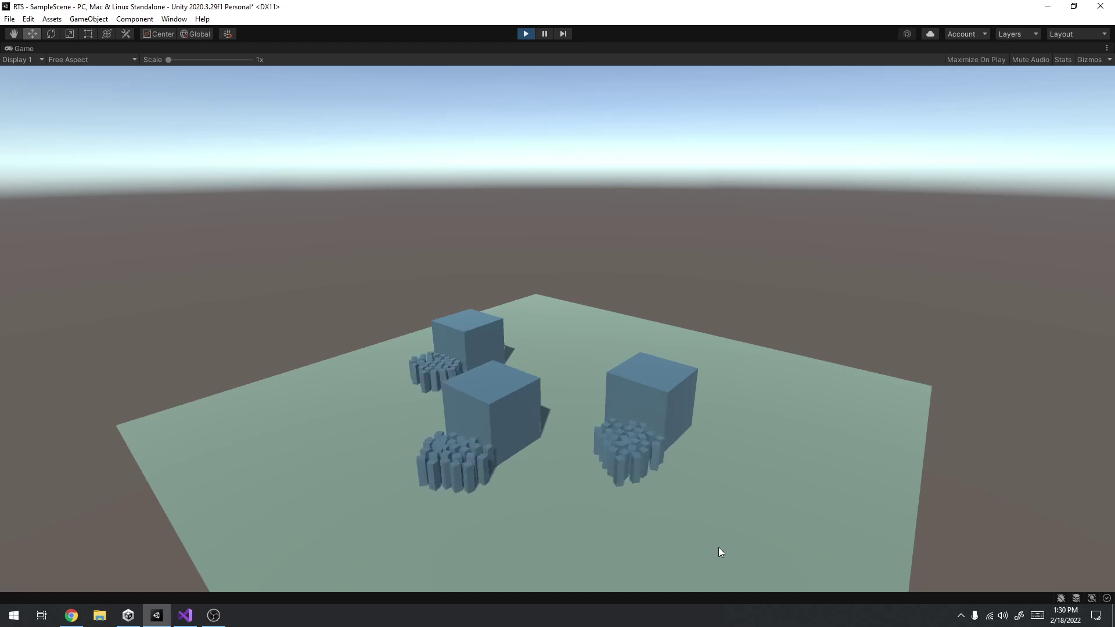
Move several units from the right and left clusters to new spots on the ground.
left_click(595, 451)
right_click(714, 471)
left_click(663, 451)
right_click(688, 504)
left_click(467, 460)
right_click(616, 515)
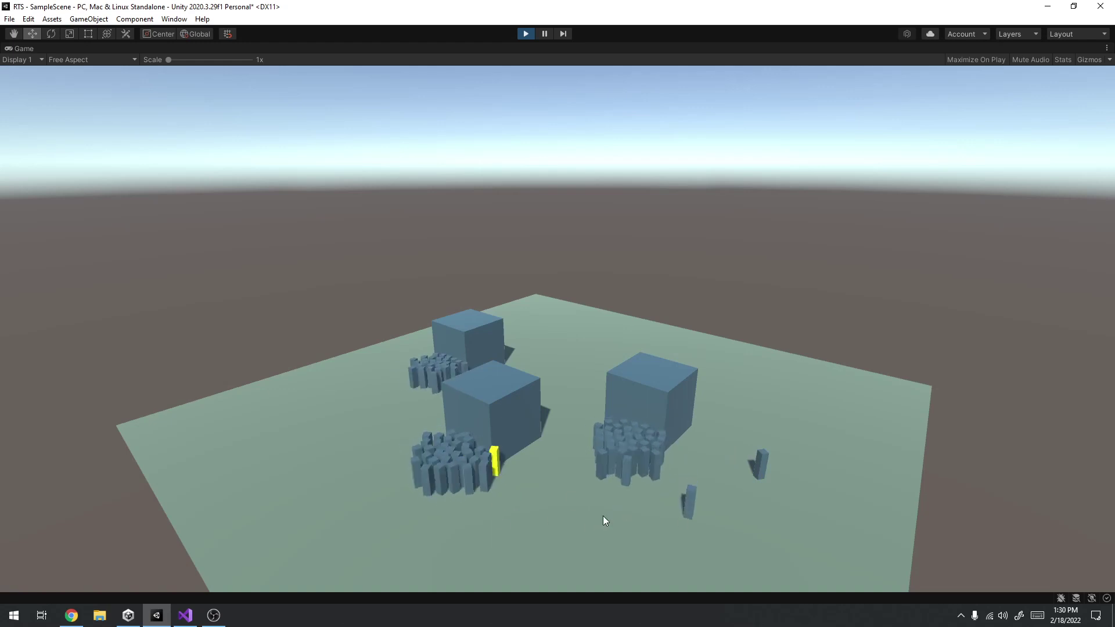
left_click(447, 450)
right_click(316, 436)
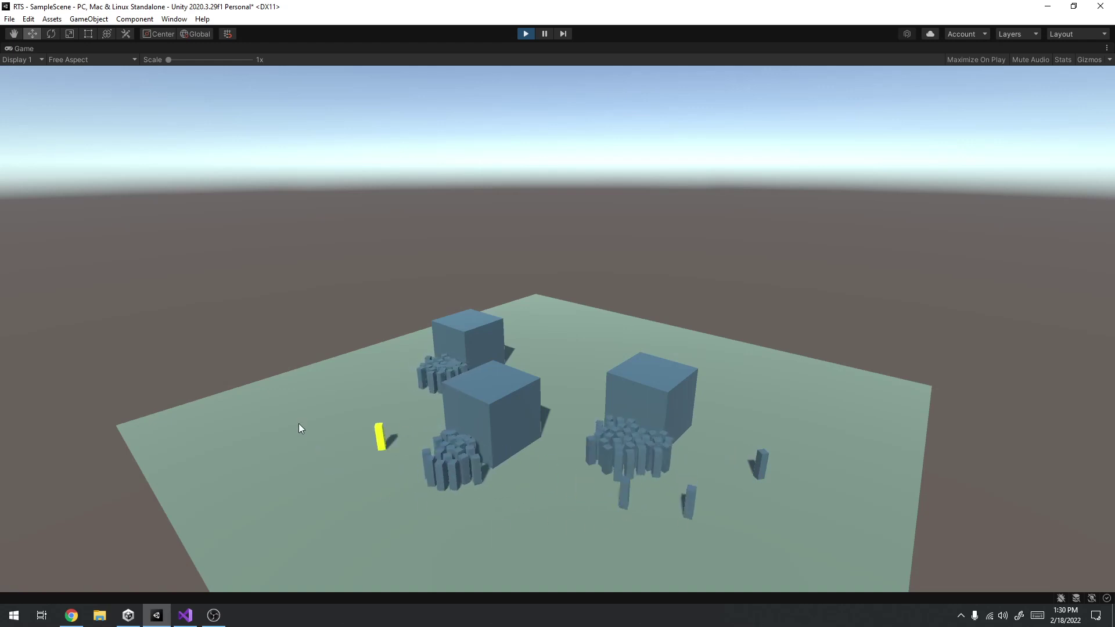
left_click(465, 483)
right_click(322, 464)
Send more units from the upper and lower-left clusters below the central cube and rightward.
left_click(430, 383)
right_click(333, 483)
left_click(457, 473)
right_click(542, 509)
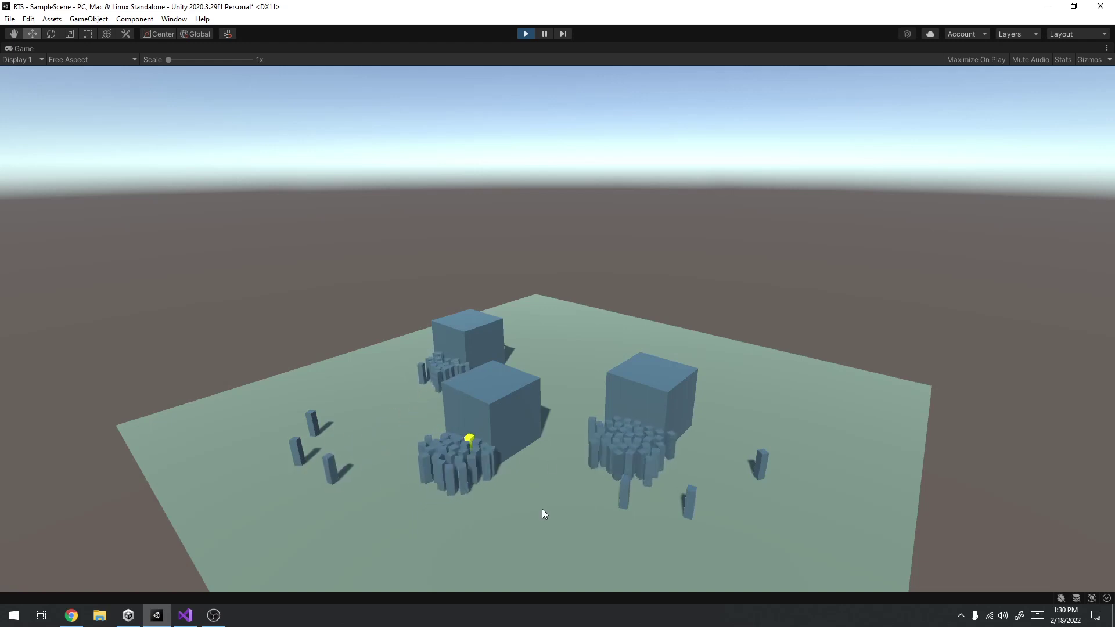
right_click(615, 492)
right_click(588, 527)
left_click(720, 528)
left_click(689, 503)
right_click(739, 512)
Select the right, central and back buildings in turn, then stop the play session.
left_click(671, 414)
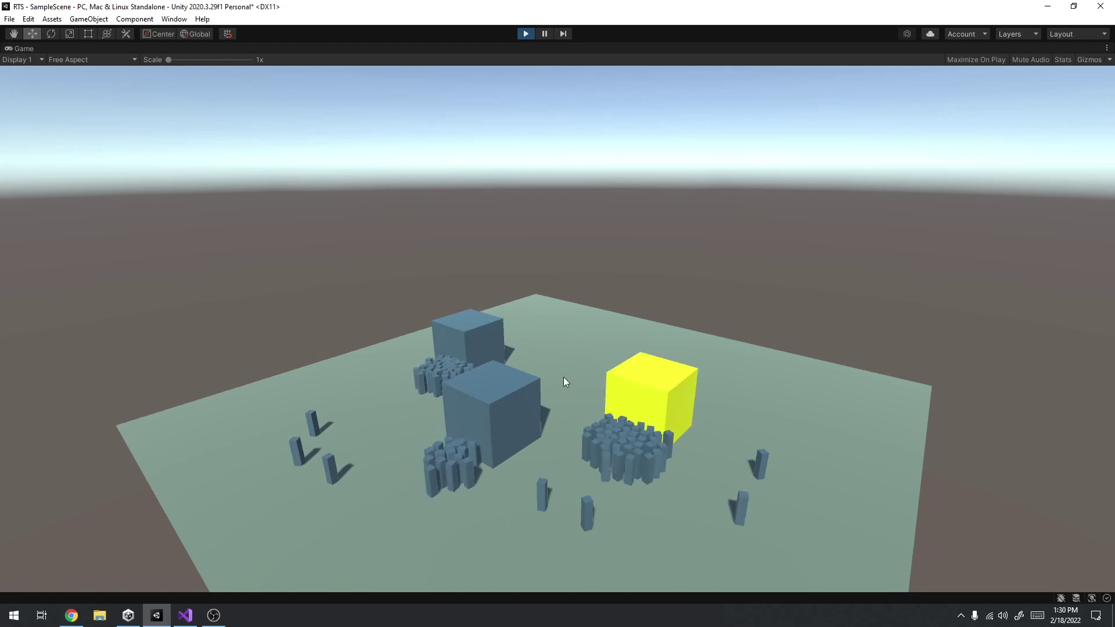
left_click(531, 447)
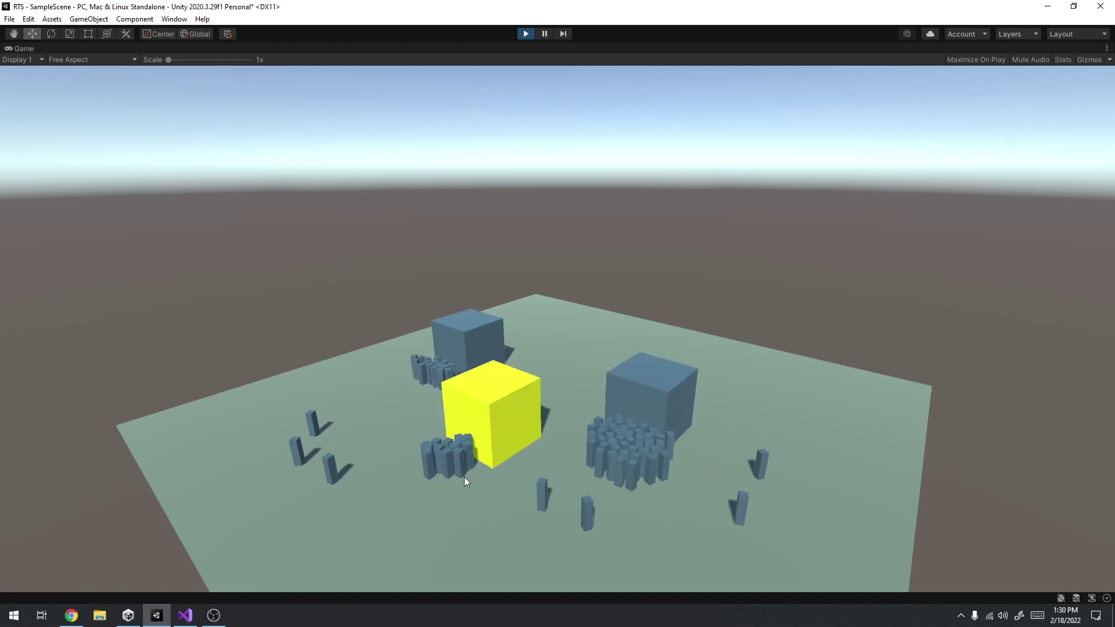
left_click(633, 407)
left_click(489, 343)
left_click(486, 417)
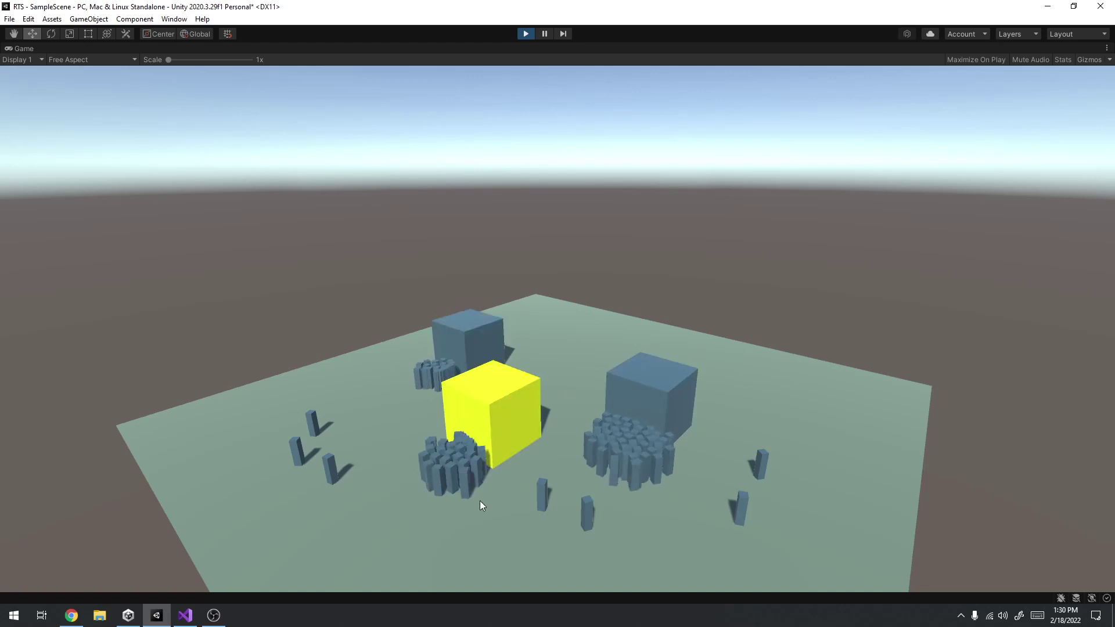
left_click(527, 34)
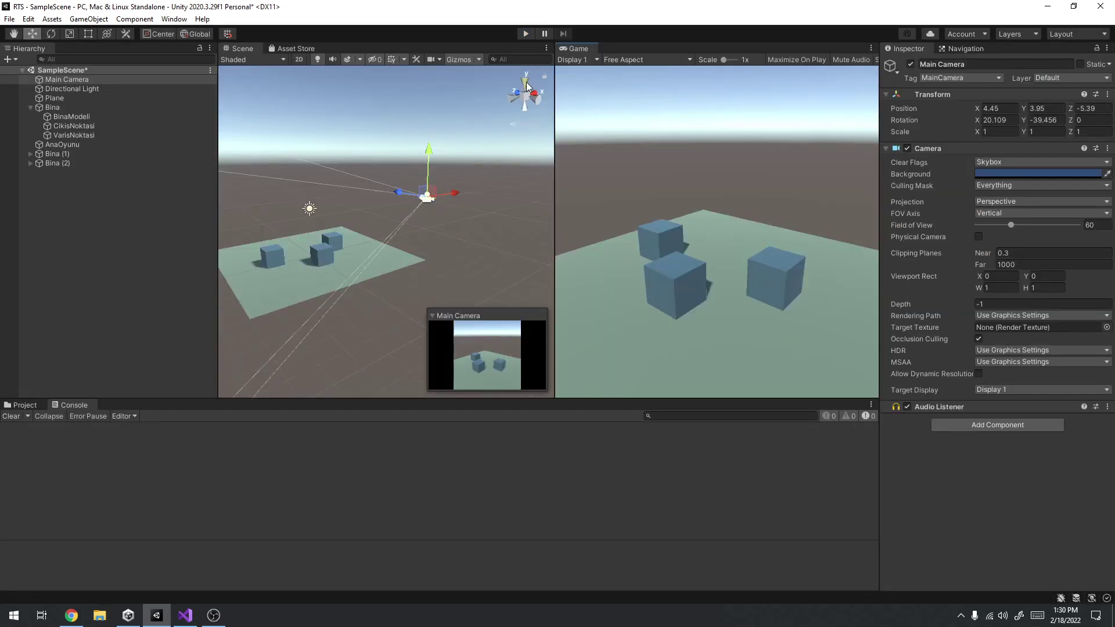
Delete the Bina (1) and Bina (2) buildings from the Hierarchy.
left_click(87, 128)
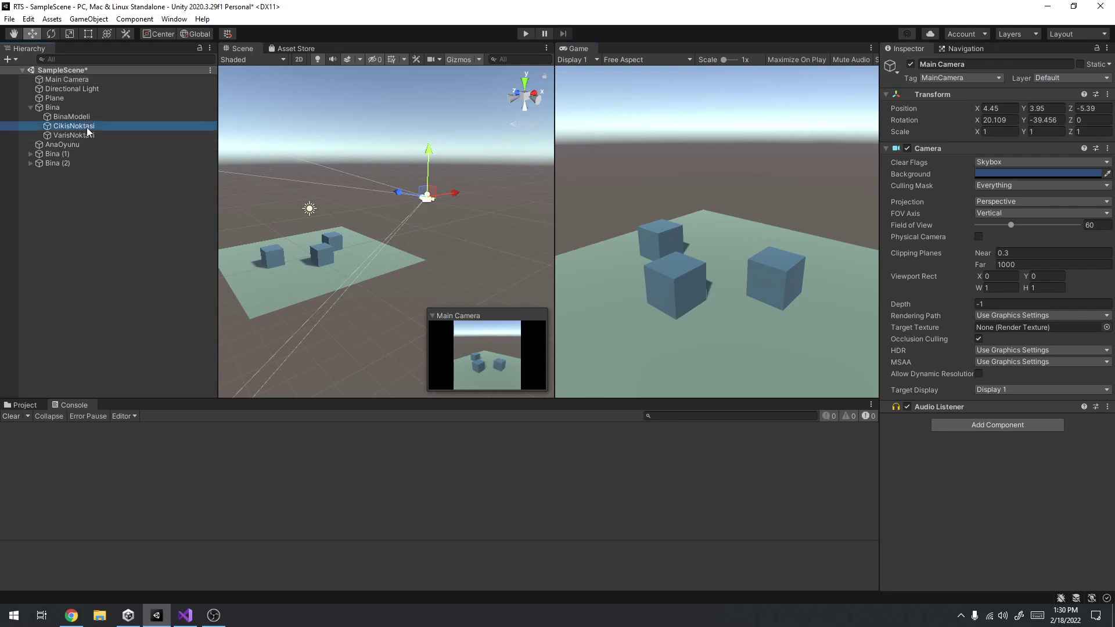
left_click(65, 153)
left_click(61, 164, "ctrl")
key("Delete")
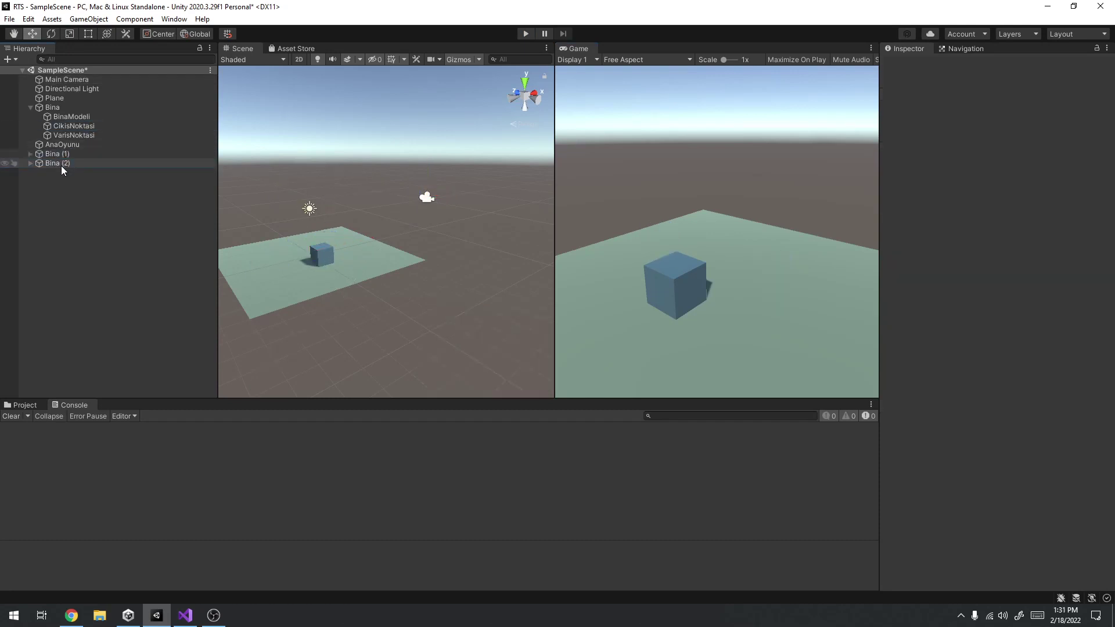
Check the CikisNoktasi, VarisNoktasi and BinaModeli children of the remaining Bina.
left_click(70, 127)
left_click(69, 134)
left_click(70, 117)
left_click(68, 129)
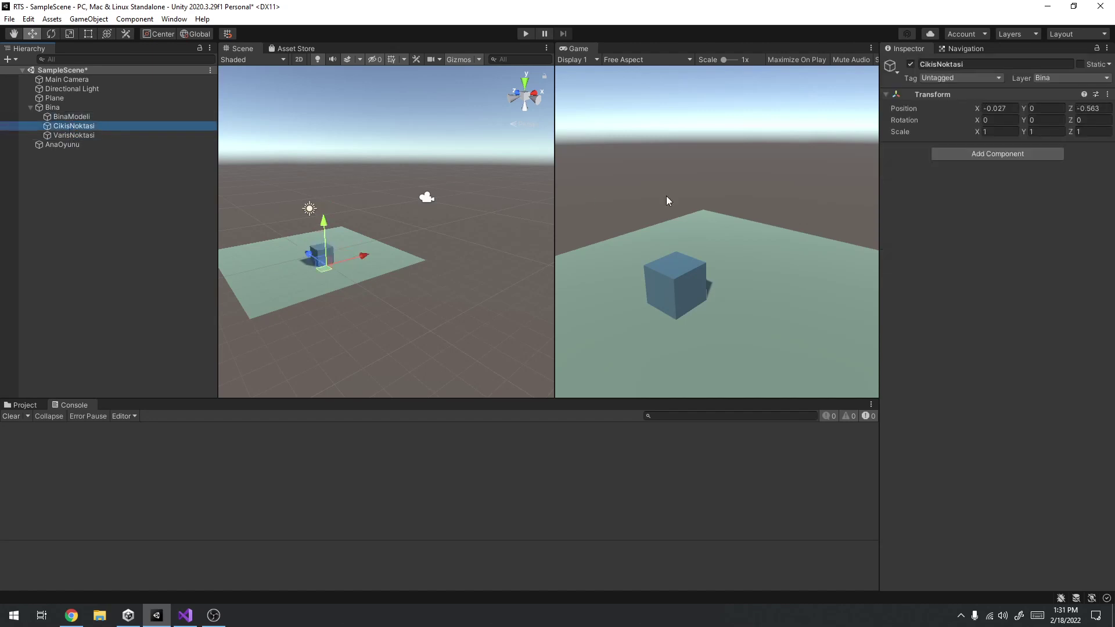
Zoom in on the remaining building, check VarisNoktasi, and open AnaOyun.cs in Visual Studio.
left_click_drag(347, 208, 407, 215, "alt")
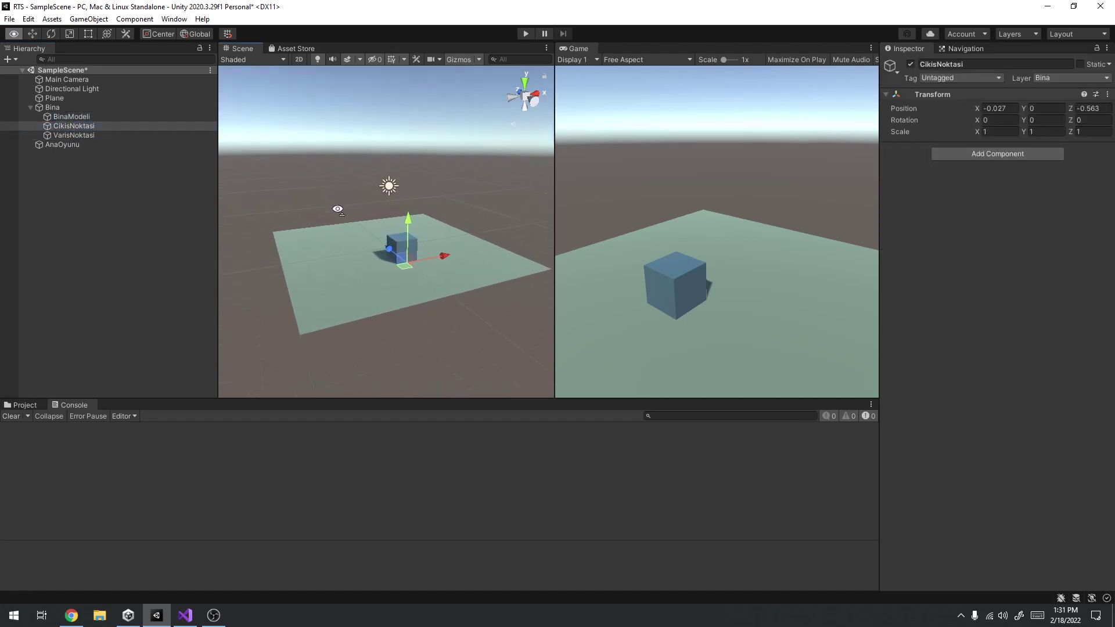
scroll(430, 221, "up", 5)
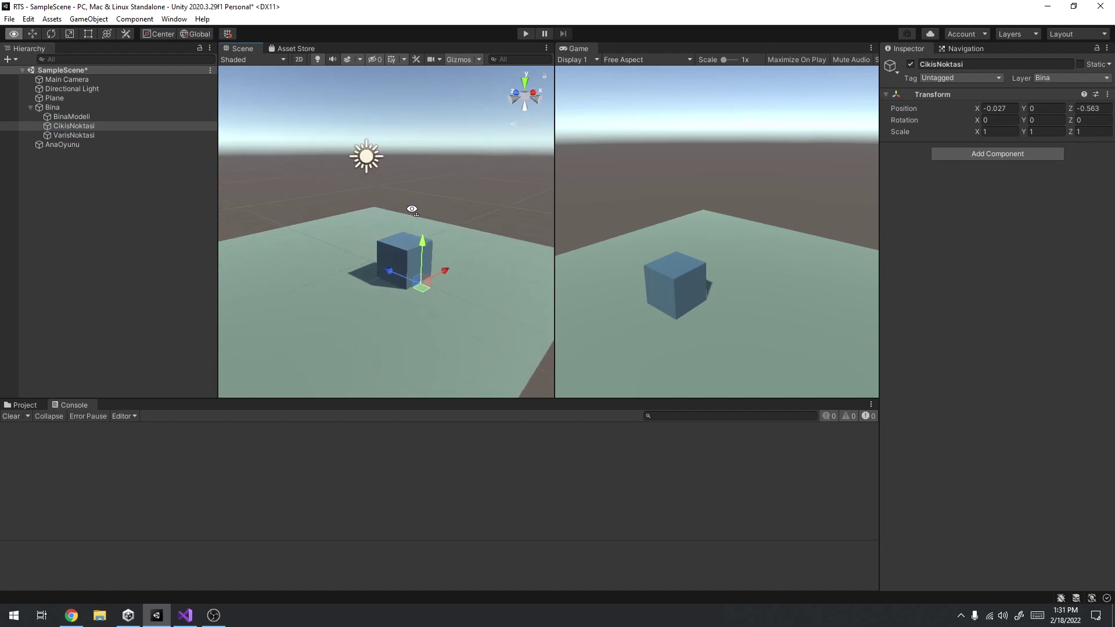
left_click(85, 134)
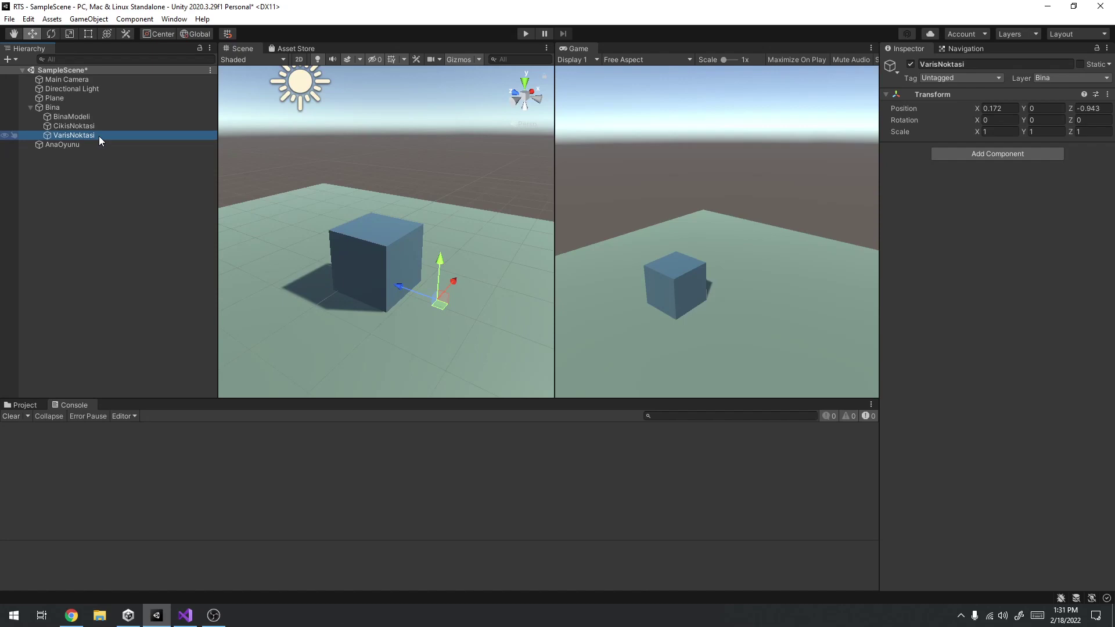
key("alt+Tab")
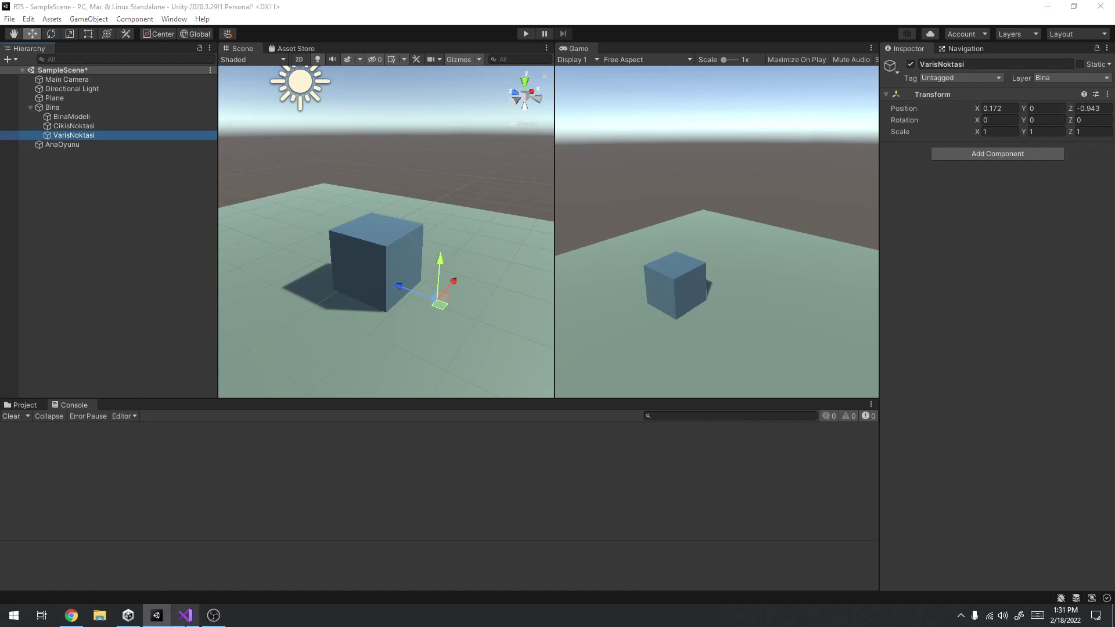
left_click(137, 47)
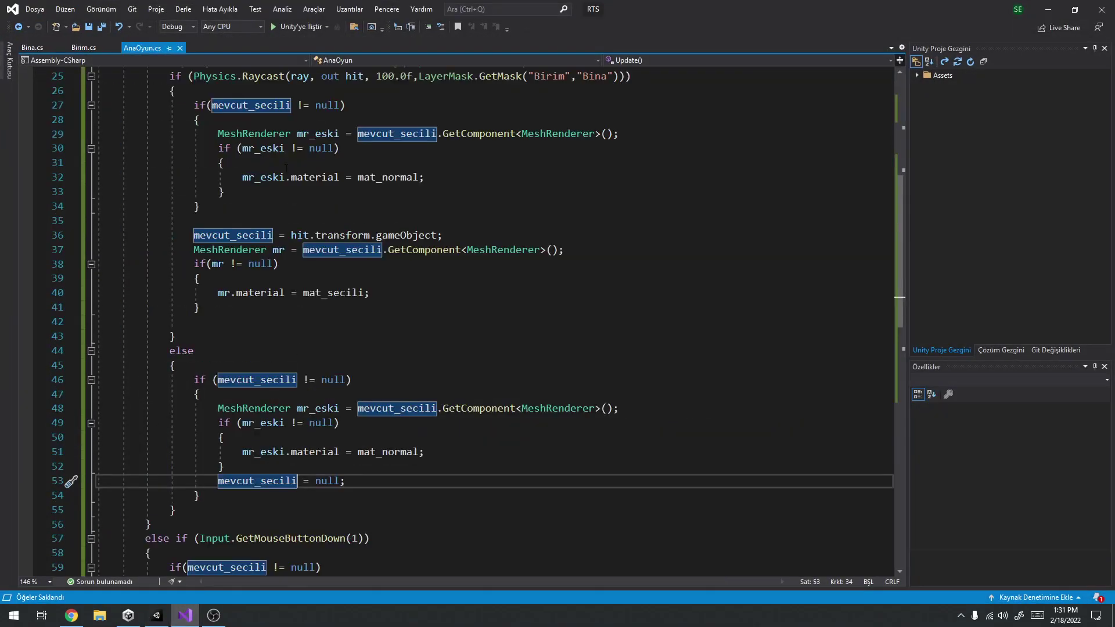
Review the left-click raycast, right-click branch and Birim layer-mask check in AnaOyun.cs.
scroll(345, 241, "up", 8)
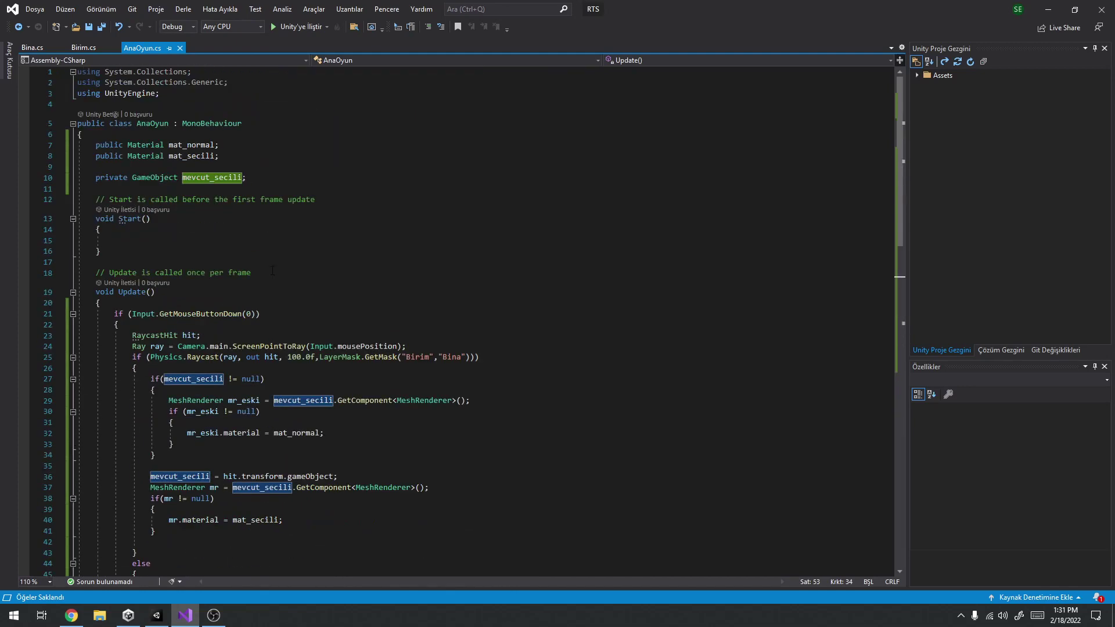
scroll(273, 271, "down", 4)
left_click(200, 205)
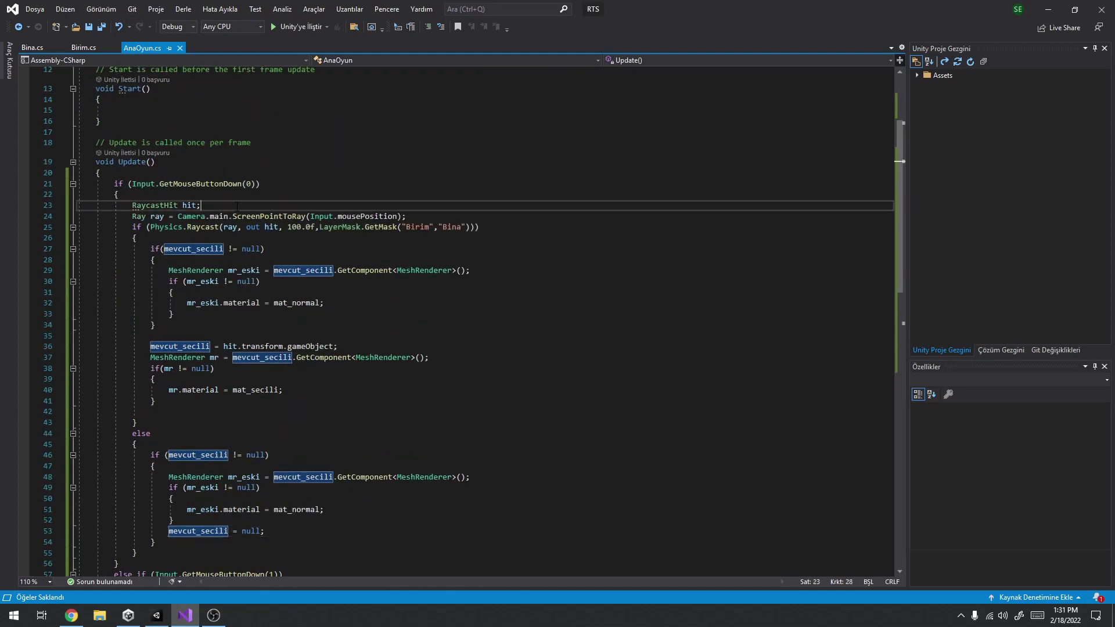
left_click(206, 184)
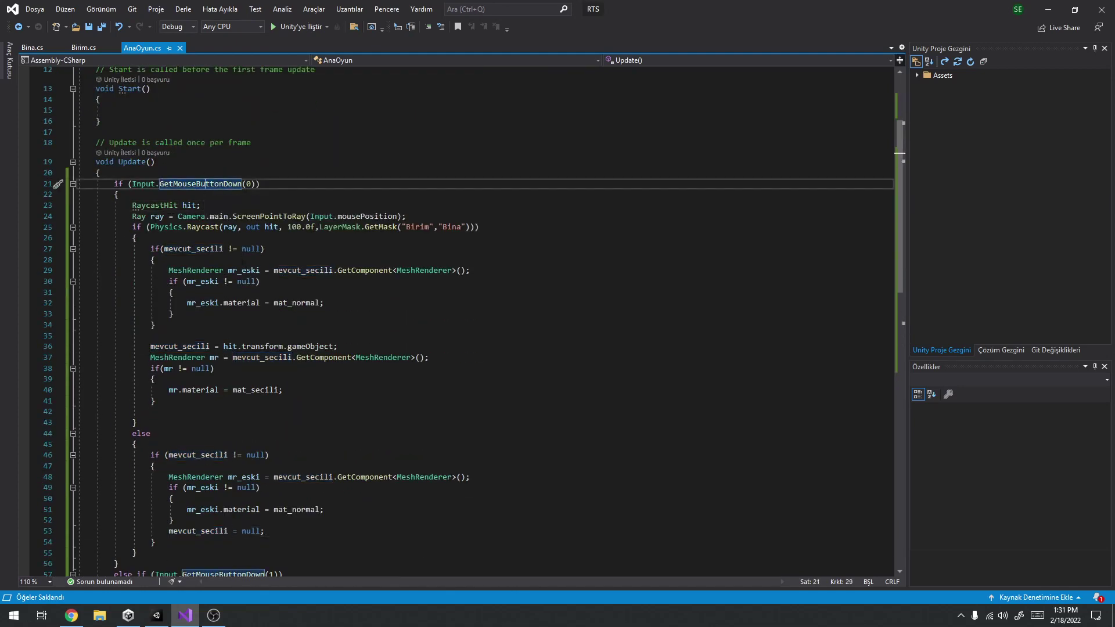
scroll(243, 260, "down", 3)
left_click(219, 448)
scroll(232, 430, "down", 4)
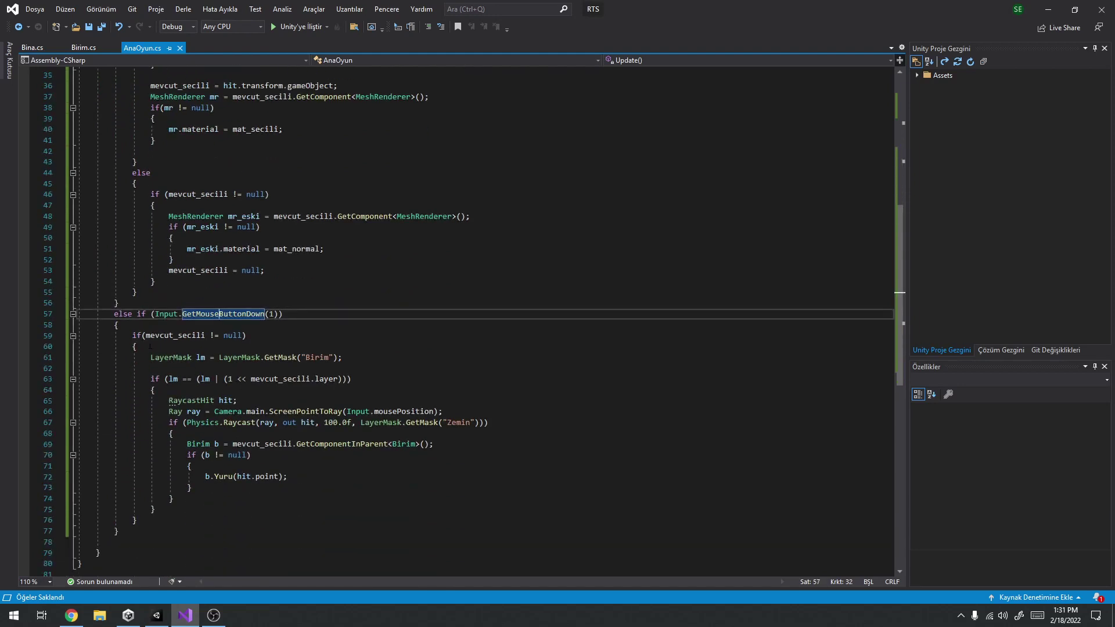
left_click(135, 336)
left_click(173, 358)
left_click(201, 368)
key("Down")
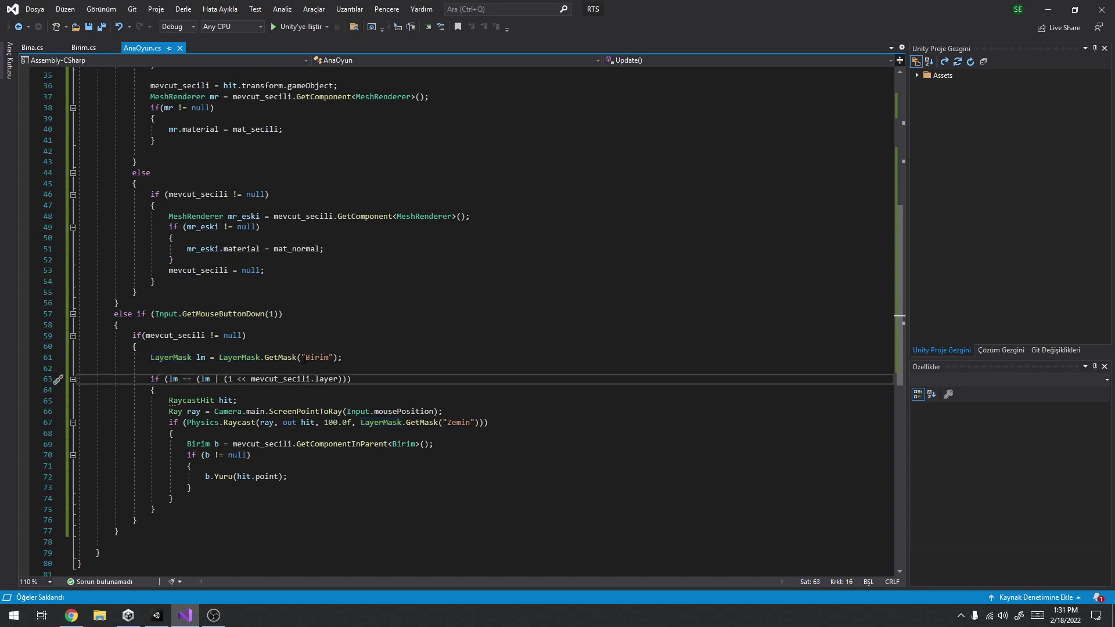
scroll(196, 427, "up", 1, "ctrl")
Below the if block, add a copy of the layer-mask line using the Bina layer.
left_click(186, 484)
key("Return")
key("Return")
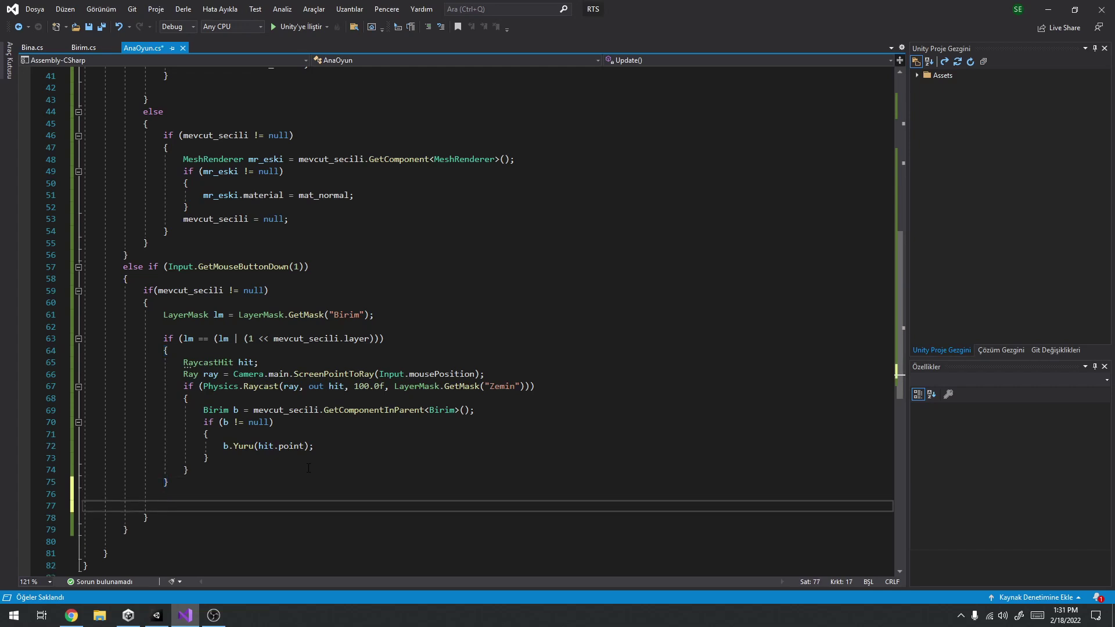
key("Up")
key("Up")
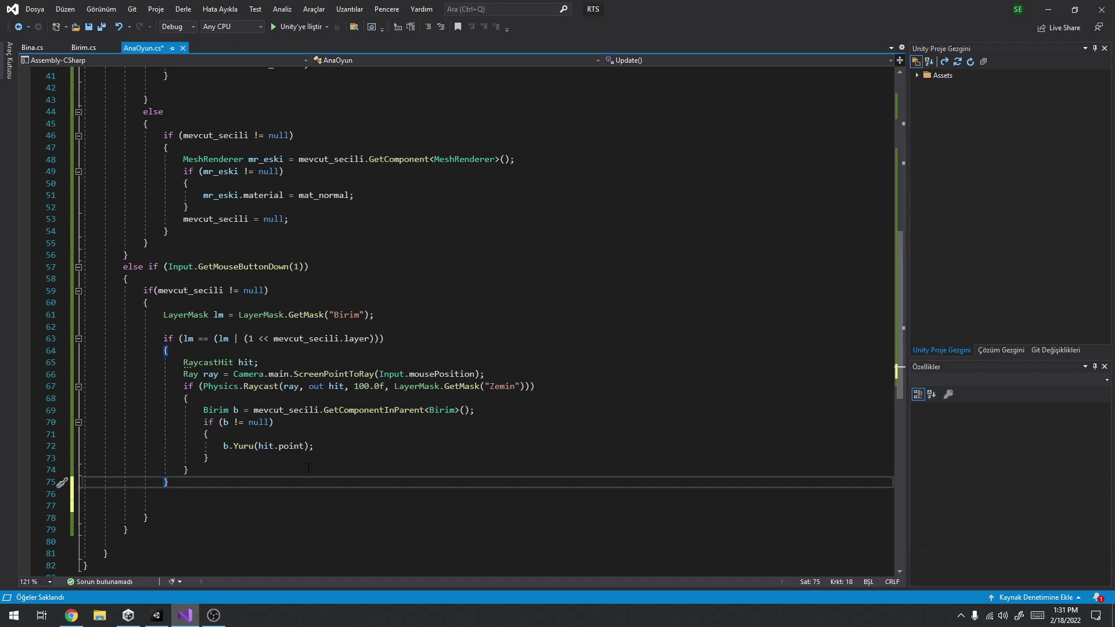
key("Return")
key("Return")
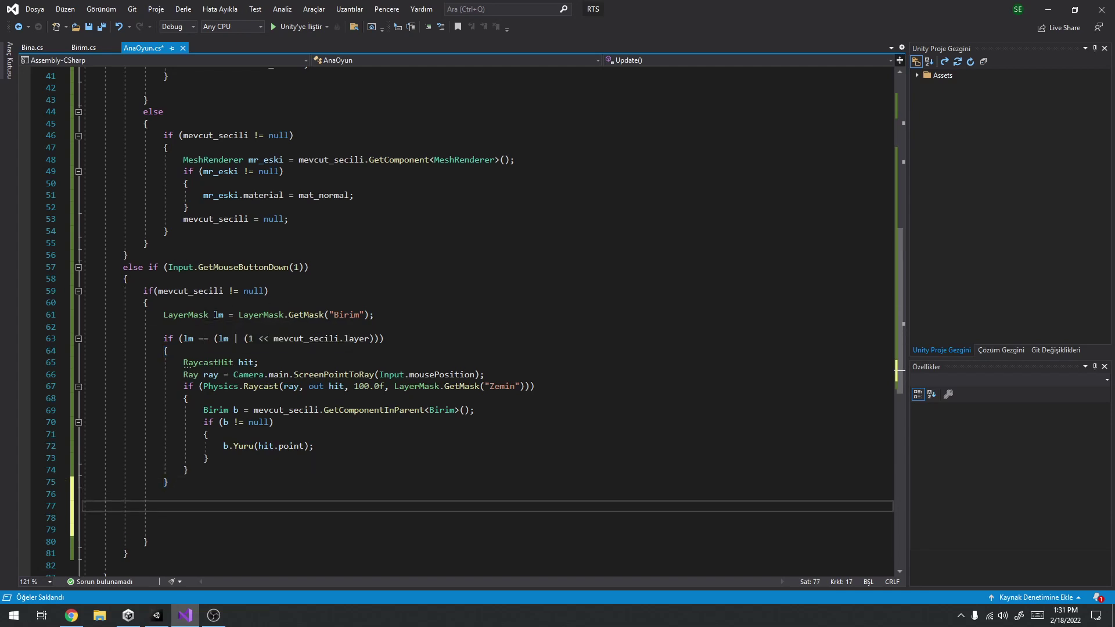
left_click_drag(214, 314, 375, 314)
key("ctrl+c")
left_click(183, 503)
key("ctrl+v")
double_click(300, 506)
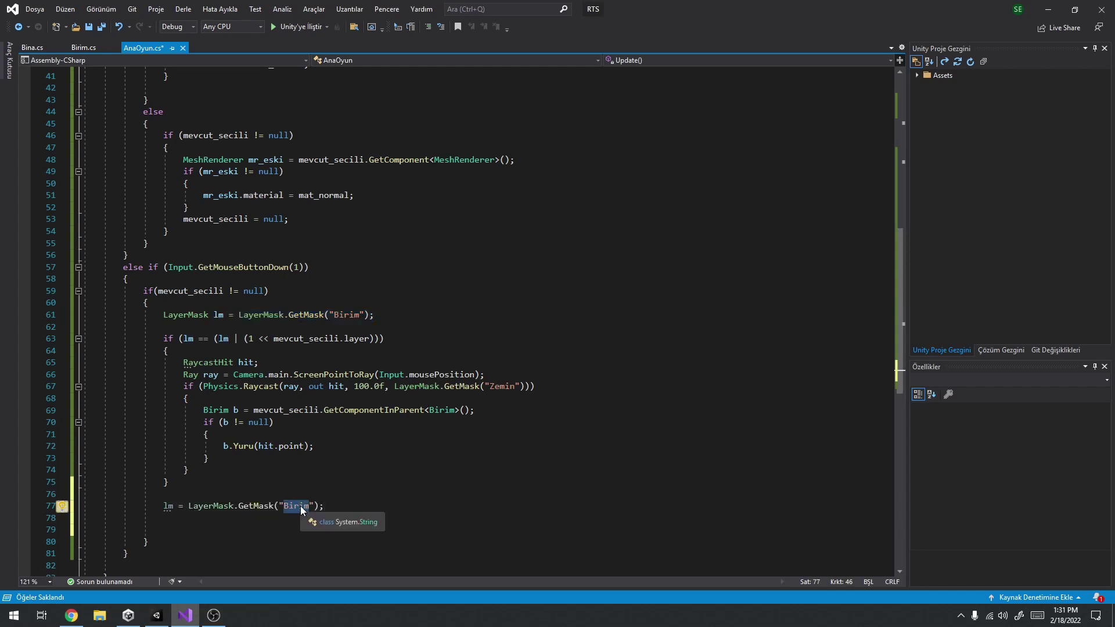
type("B")
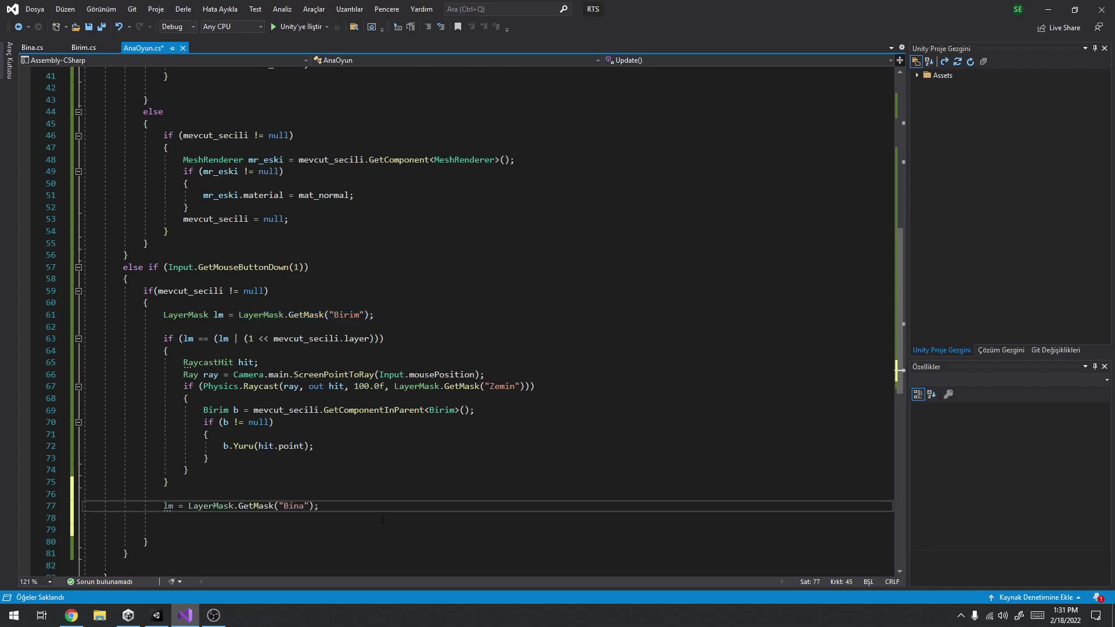
Paste a copy of the lines 63–75 if block under the new Bina mask.
left_click_drag(163, 338, 190, 483)
key("ctrl+c")
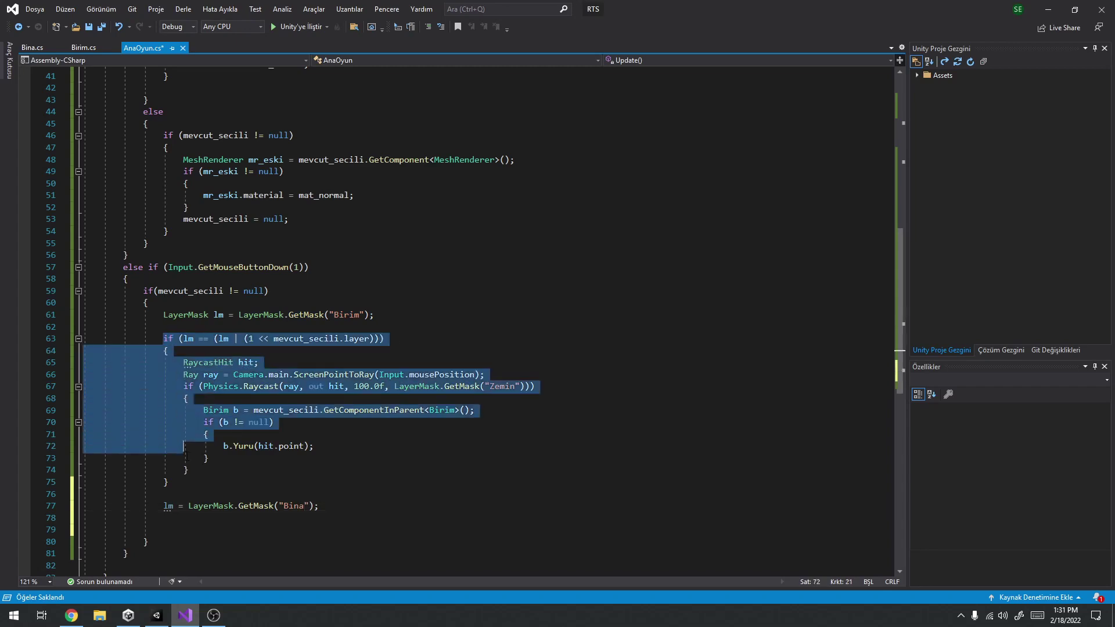
left_click(184, 526)
key("ctrl+v")
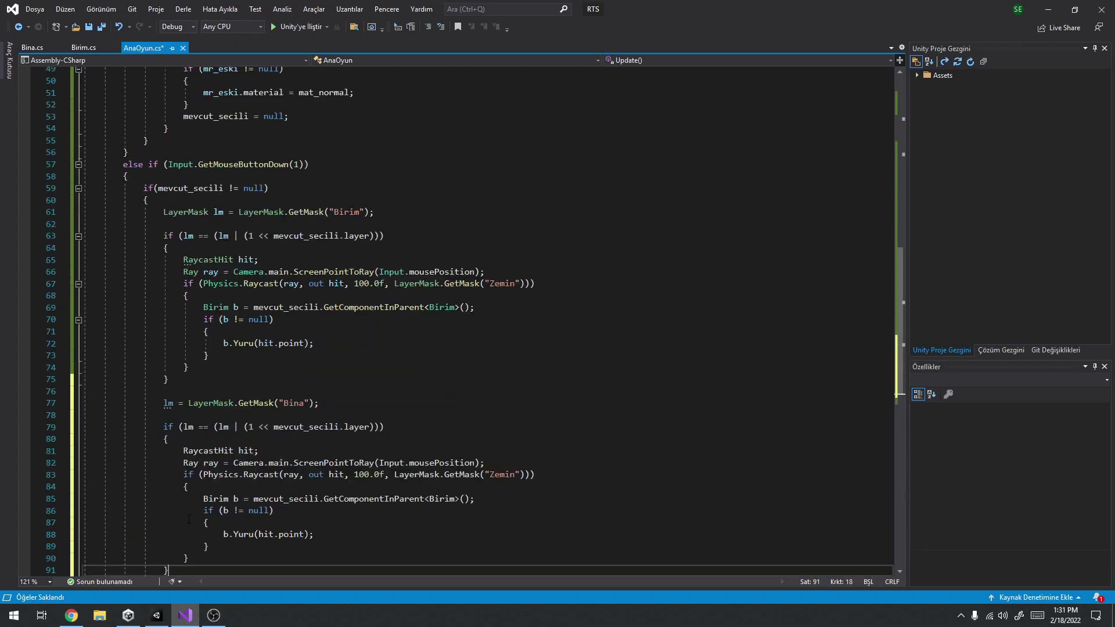
scroll(415, 226, "up", 2, "ctrl")
scroll(415, 226, "up", 1, "ctrl")
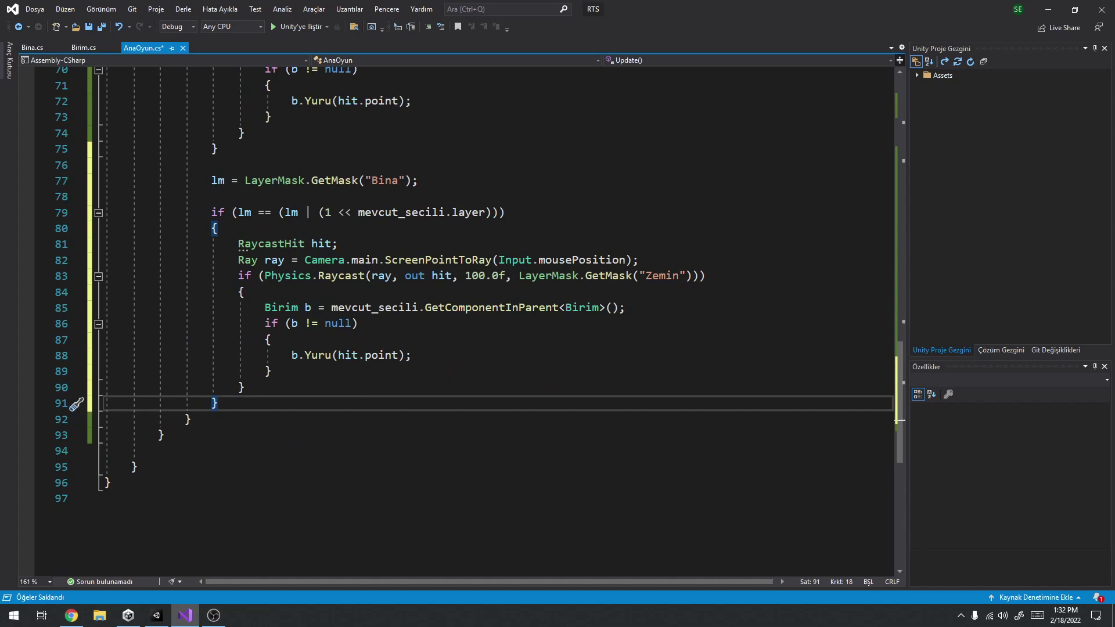
left_click(393, 213)
Change the Birim component type to Bina on line 85 and save.
left_click(244, 261)
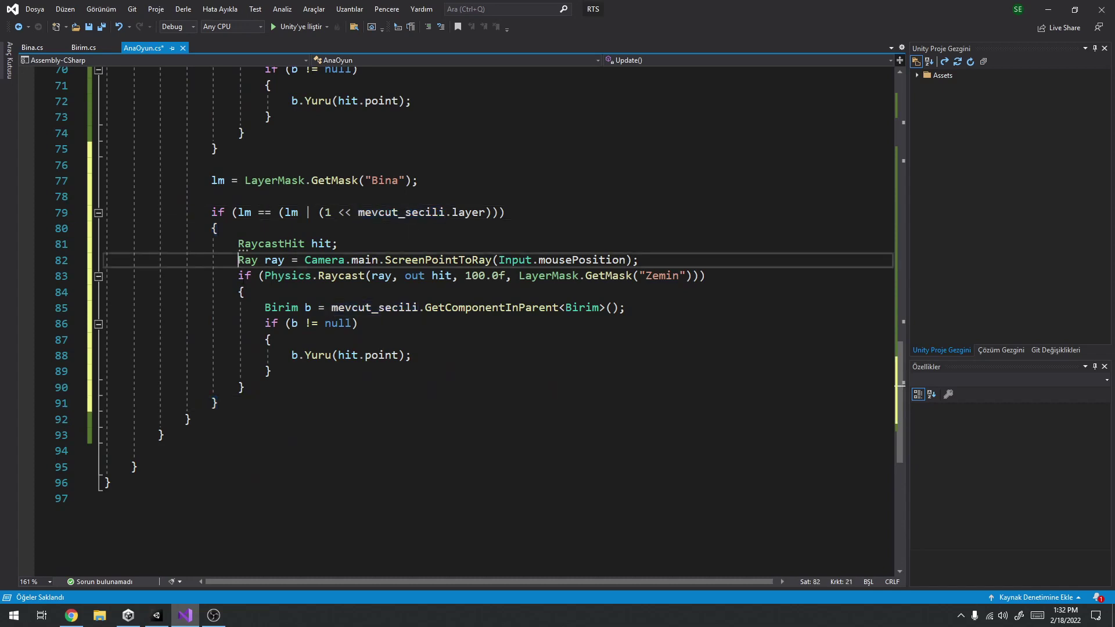
left_click(240, 277)
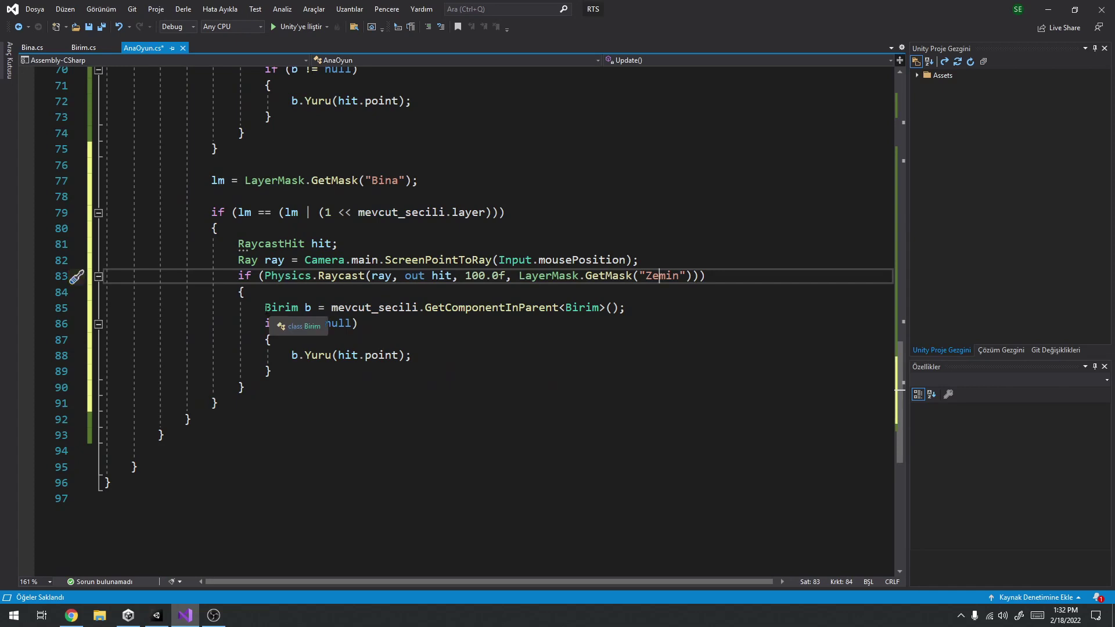
left_click(265, 308)
double_click(285, 308)
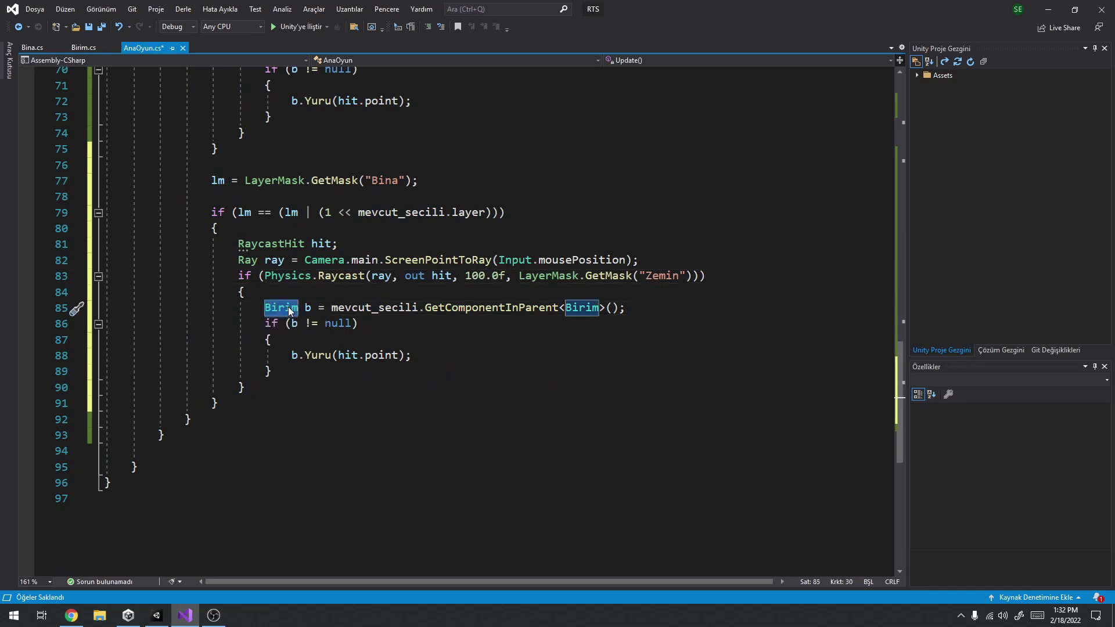
type("Bina")
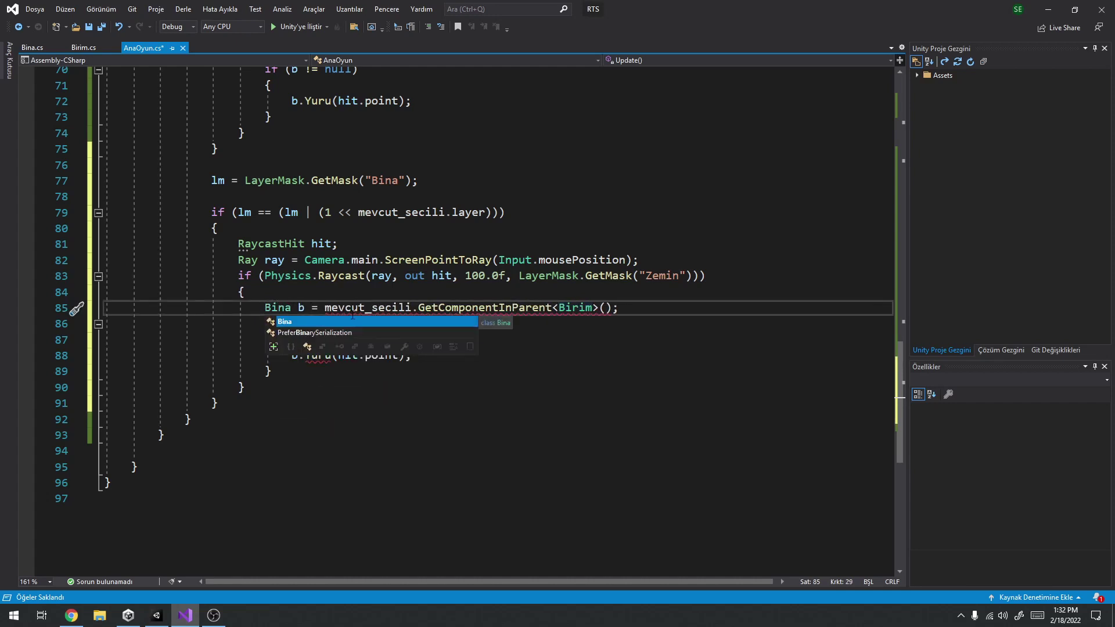
left_click(372, 308)
double_click(575, 308)
type("Bina")
key("ctrl+s")
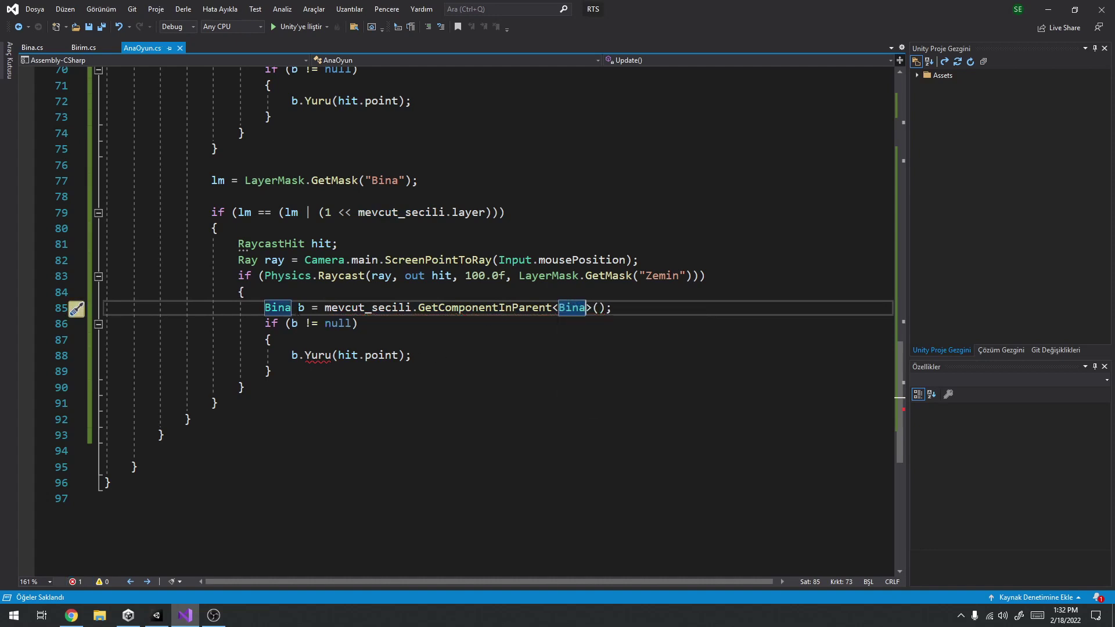
Replace the Yuru(hit.point) call with VarisSec(hit.point) in the building branch.
left_click(295, 324)
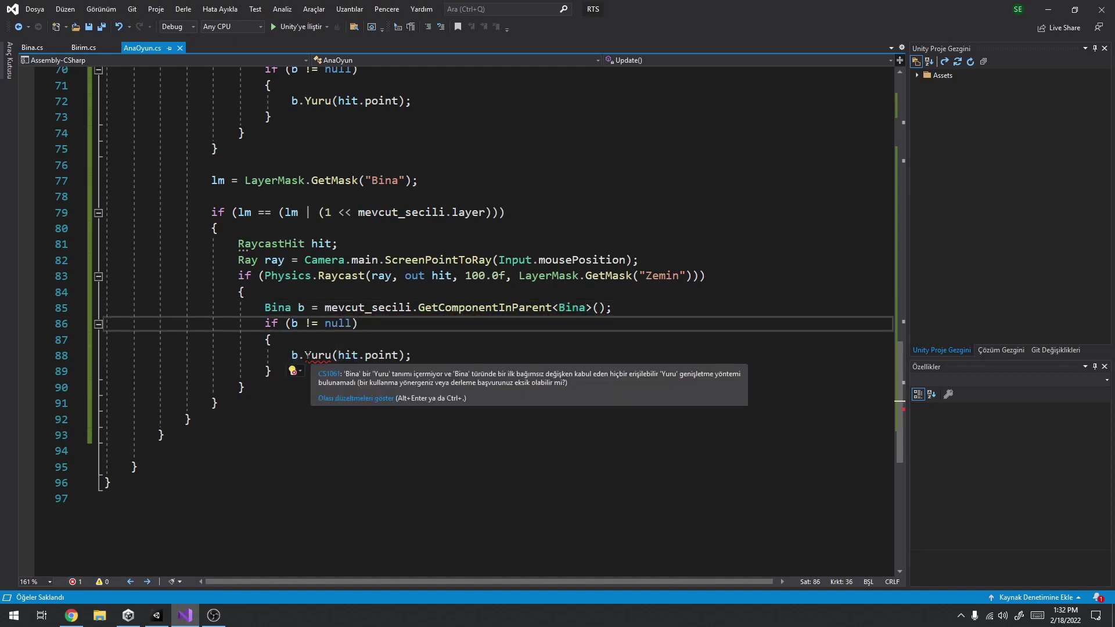
left_click_drag(305, 355, 406, 355)
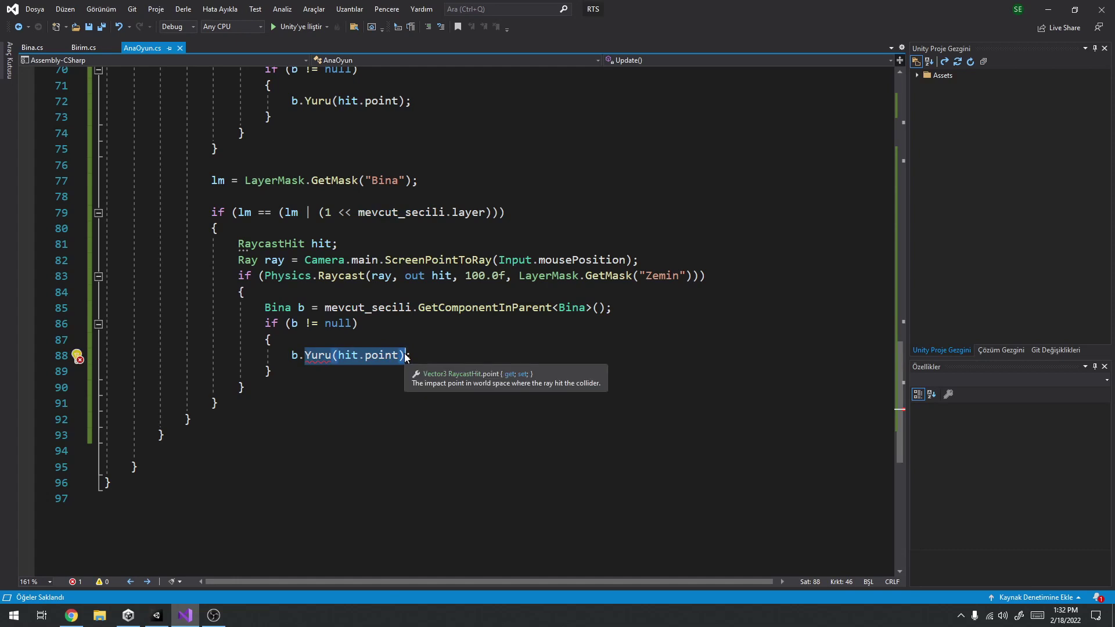
type("Varis")
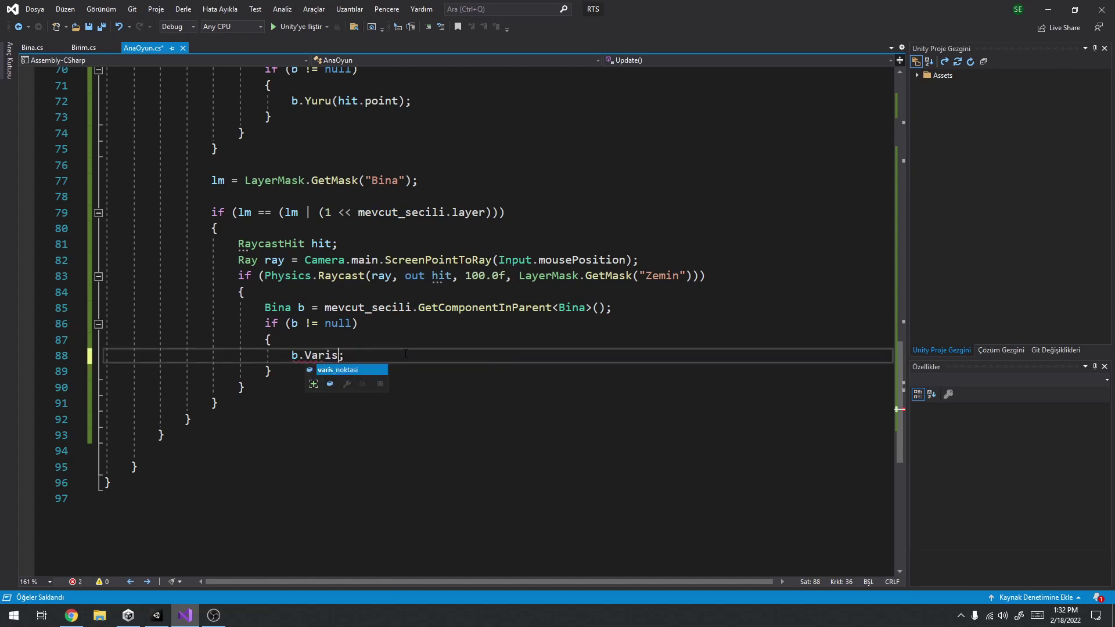
type("Sec(")
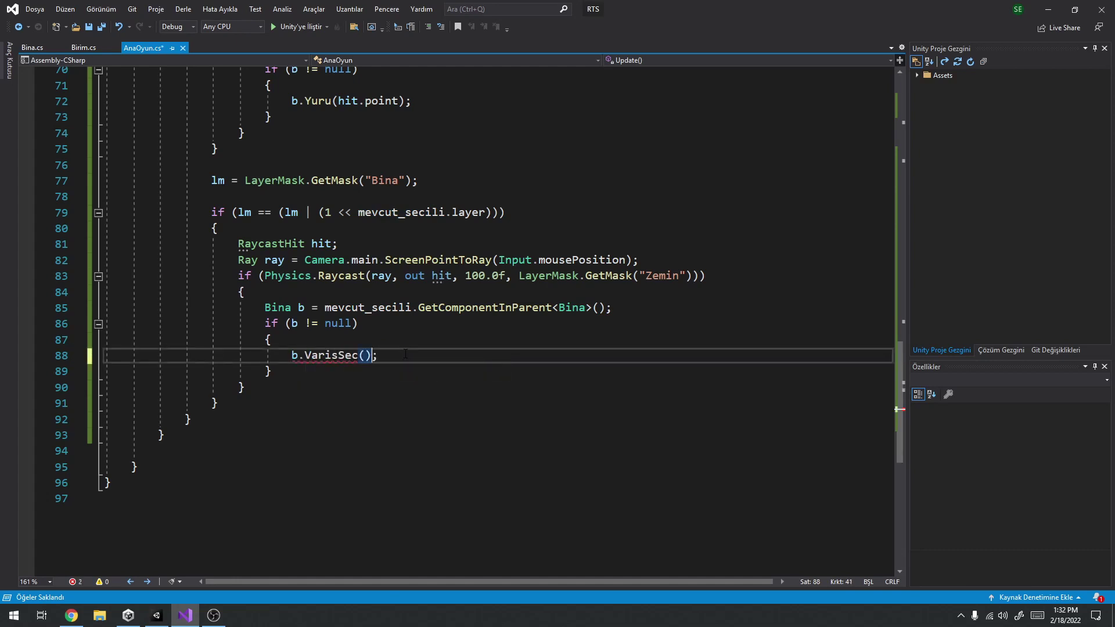
double_click(442, 275)
left_click(364, 355)
type("hit.point")
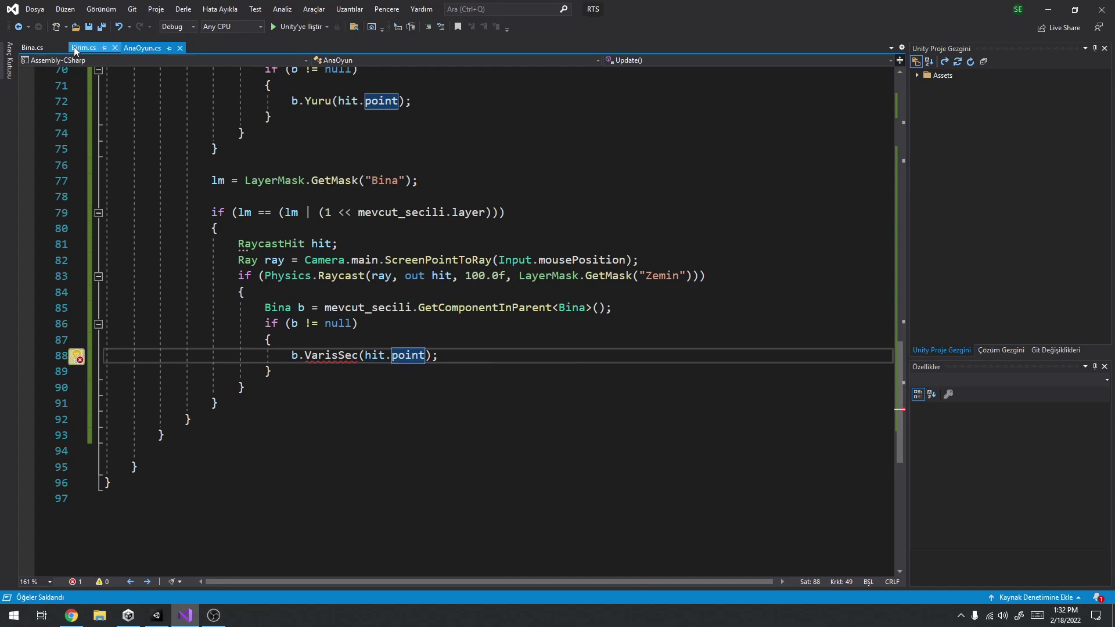
left_click(32, 47)
Declare a new method public void VarisSec(Vector3 konum) after Bina's Update.
left_click(174, 406)
key("Return")
key("Return")
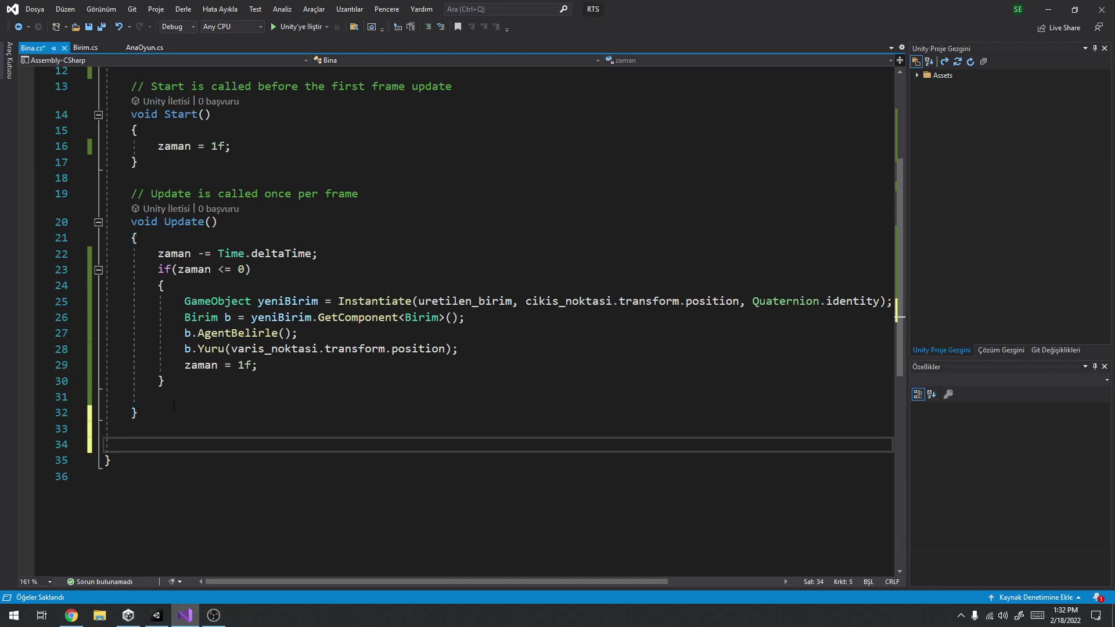
type("pu")
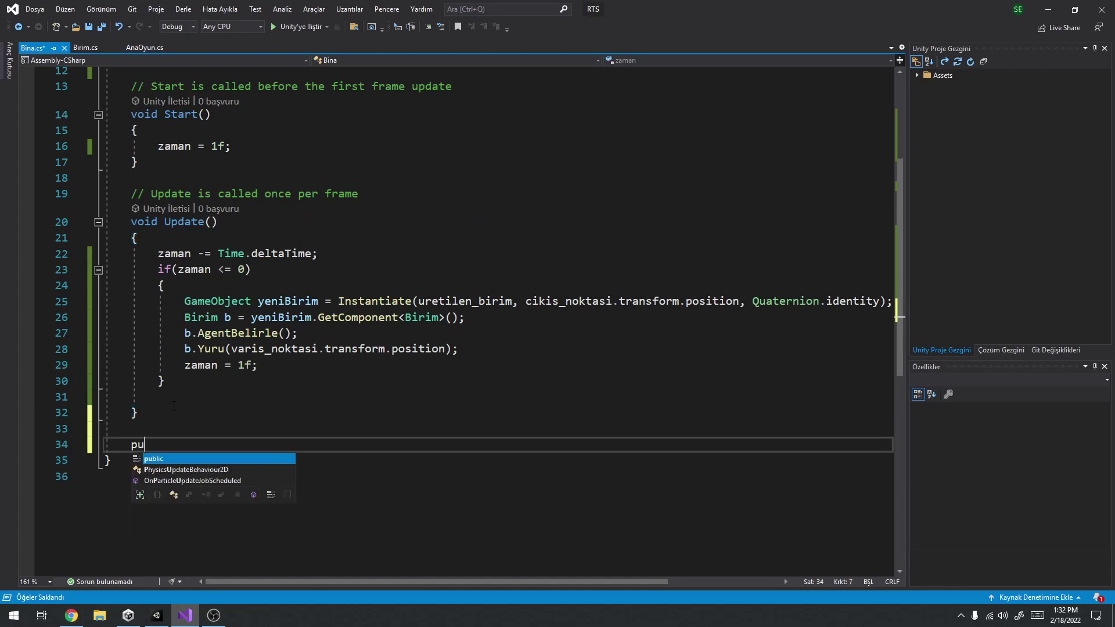
type("blic void Varis")
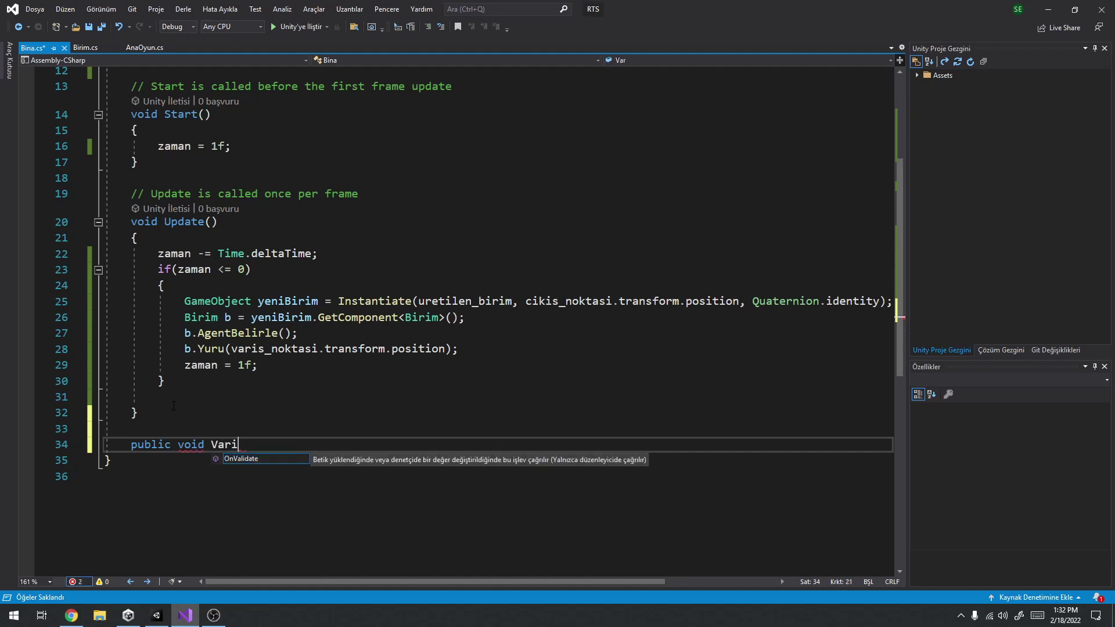
type("Sec(")
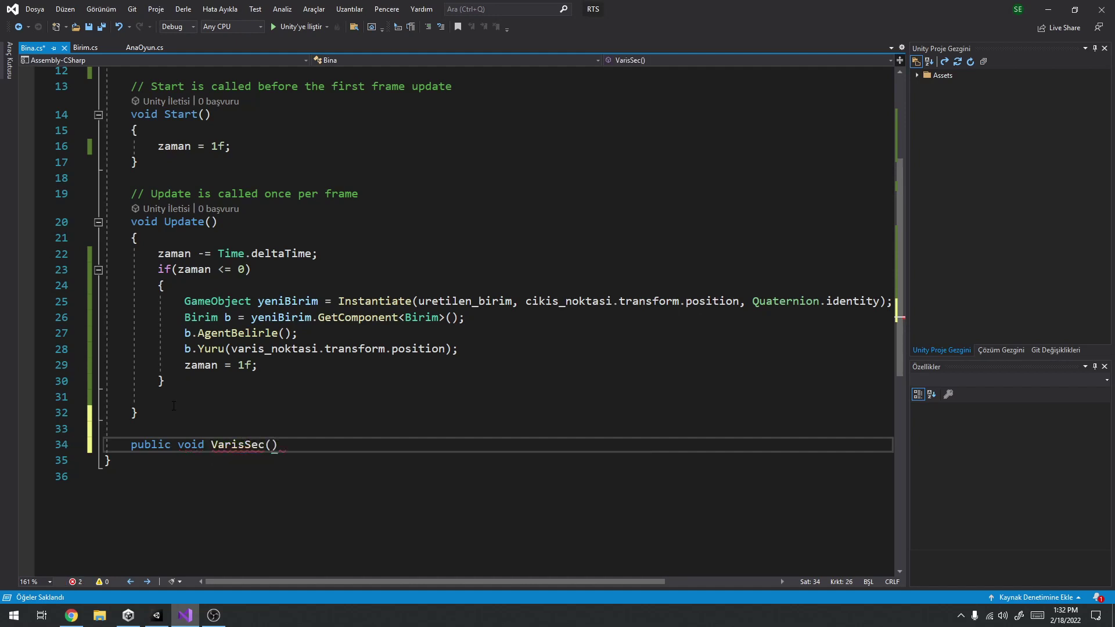
type("Vec")
key("Down")
key("Down")
key("Tab")
type("konum)")
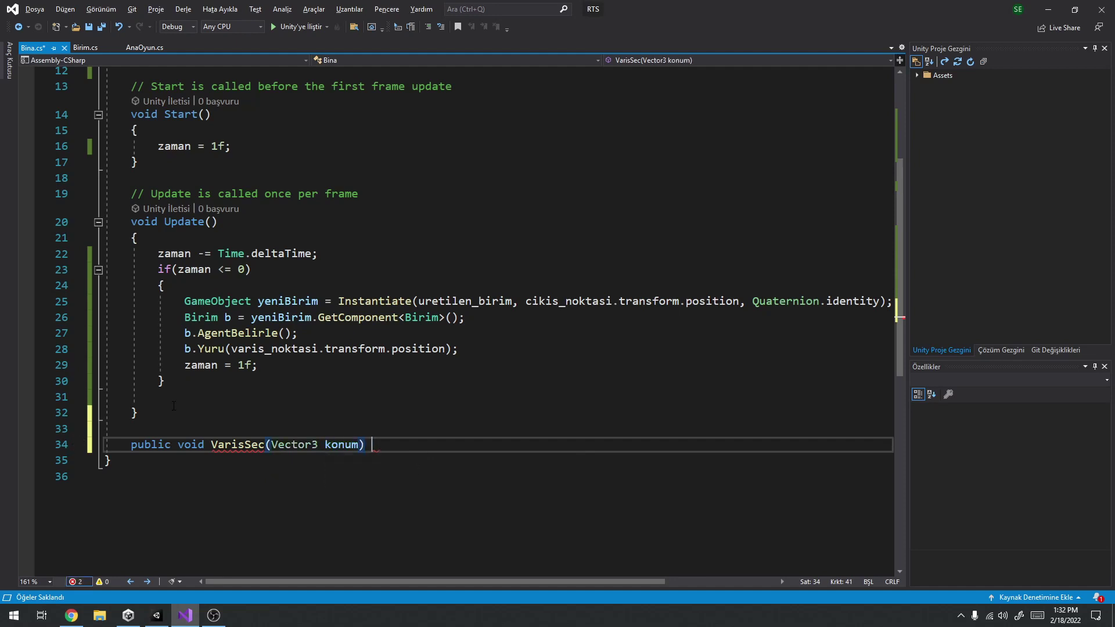
key("Return")
Start the VarisSec body with varis_noktasi.transform.
scroll(237, 239, "up", 4)
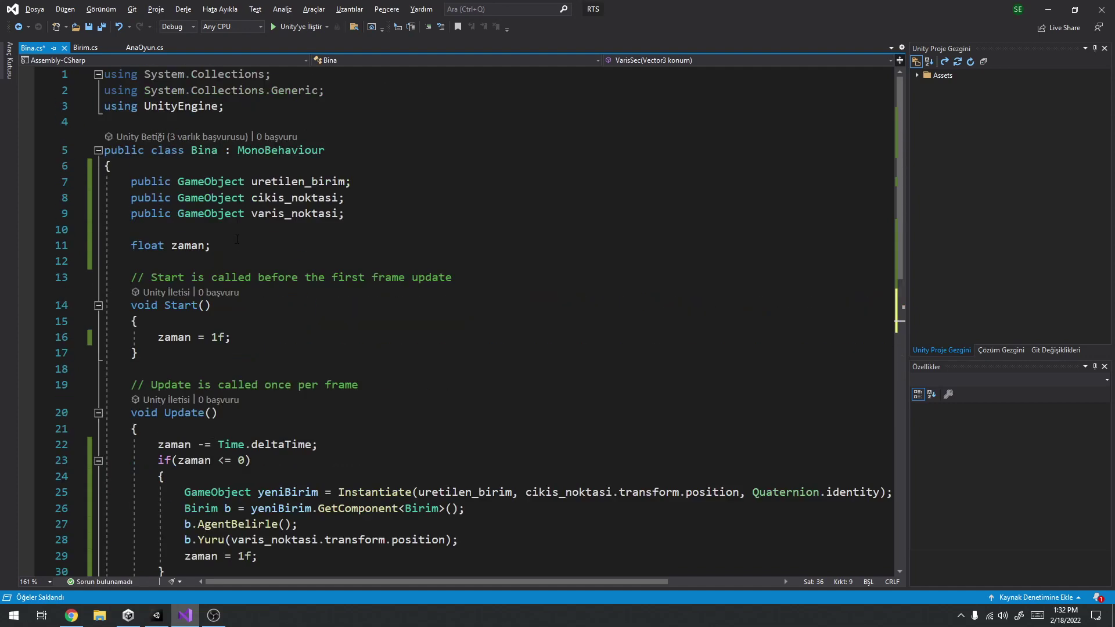
double_click(267, 214)
key("ctrl+c")
scroll(270, 244, "down", 6)
scroll(270, 244, "down", 2)
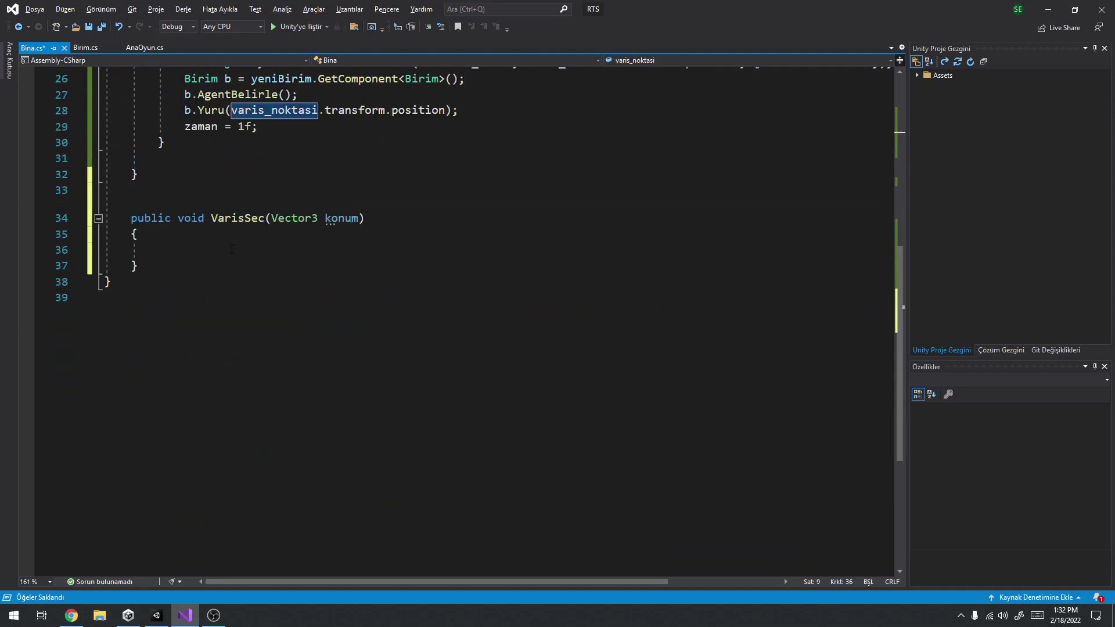
left_click(270, 250)
key("ctrl+v")
type(".t")
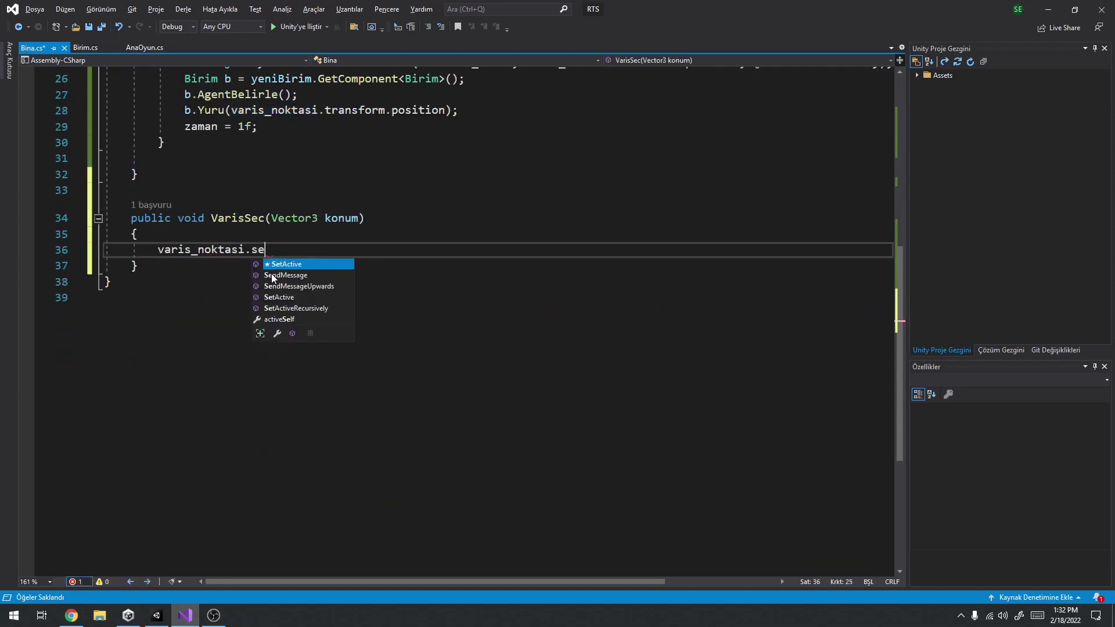
type("ra")
key("Tab")
Call SetPositionAndRotation with konum as the position argument.
type(".set")
key("Down")
key("Down")
key("Down")
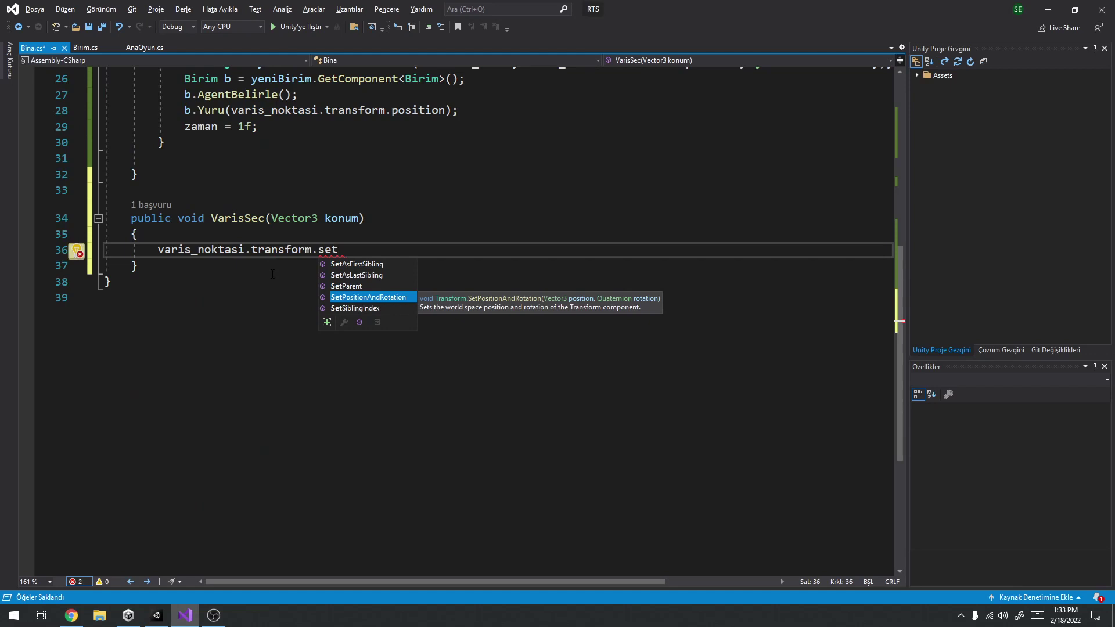
key("Tab")
key("BackSpace")
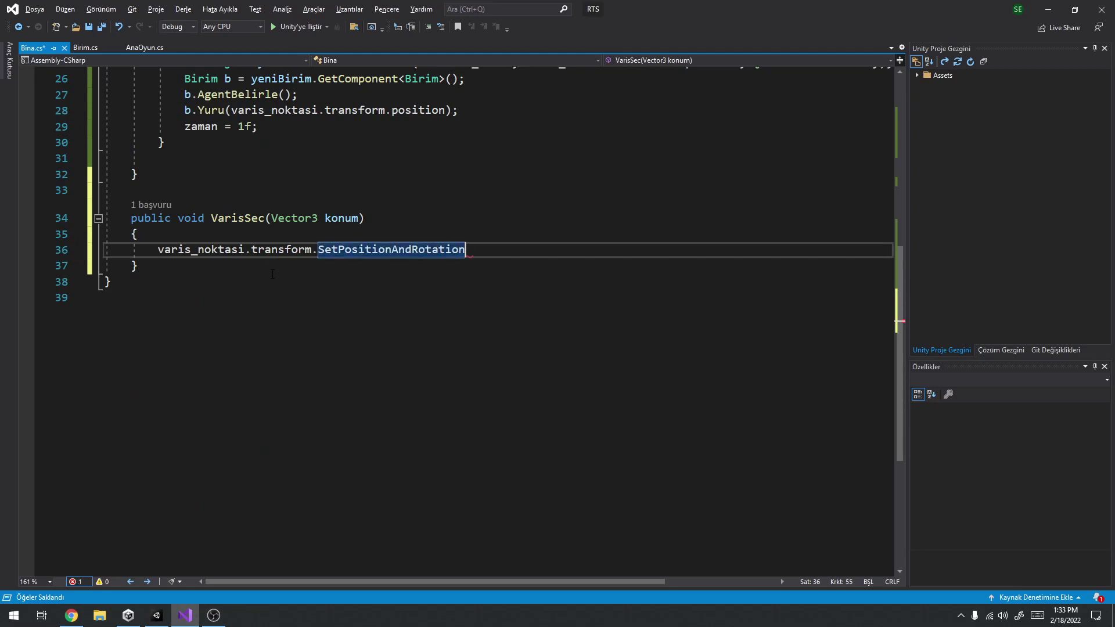
type("(")
type("lk")
key("BackSpace")
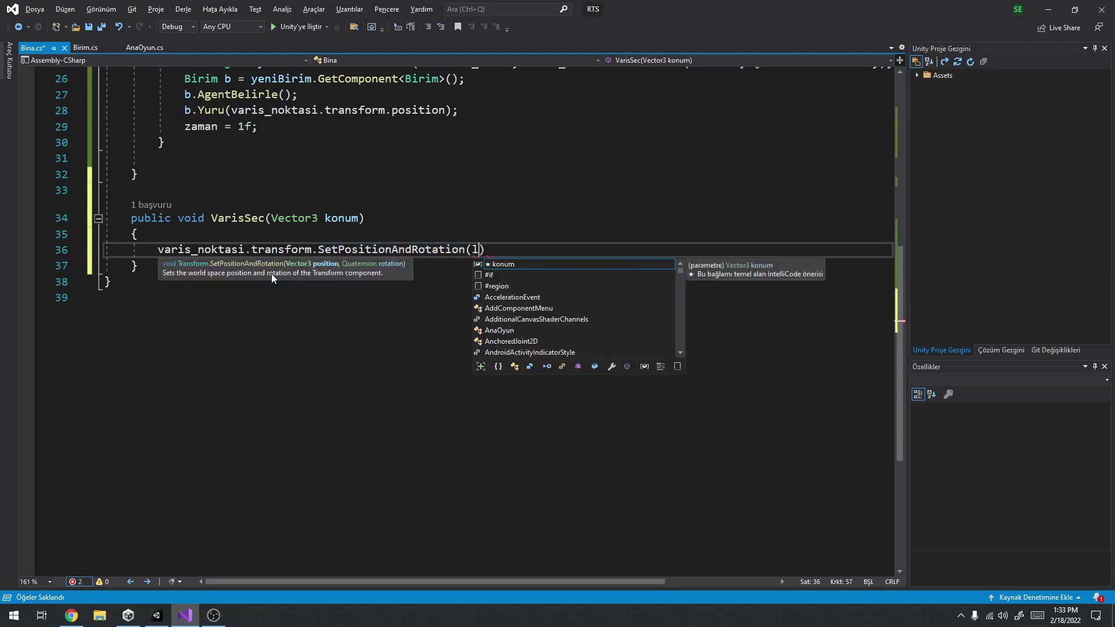
key("BackSpace")
type("kon")
key("Tab")
Add Quaternion.identity as the rotation, close the statement, and save Bina.cs.
type(",")
type("Ine")
key("BackSpace")
key("BackSpace")
key("BackSpace")
type("q")
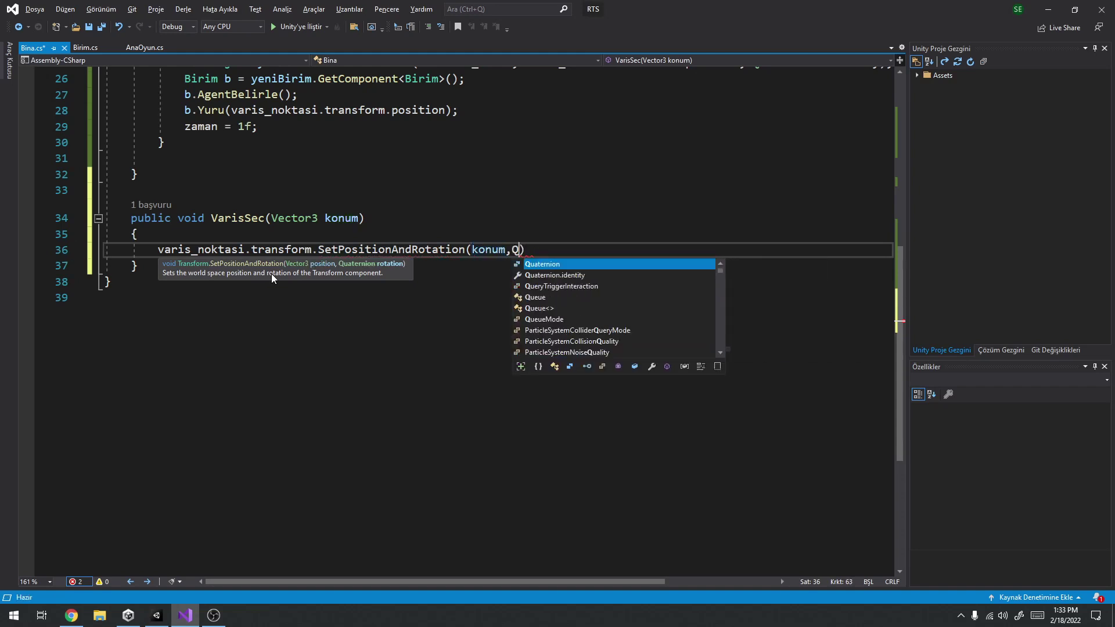
key("Tab")
type(".I")
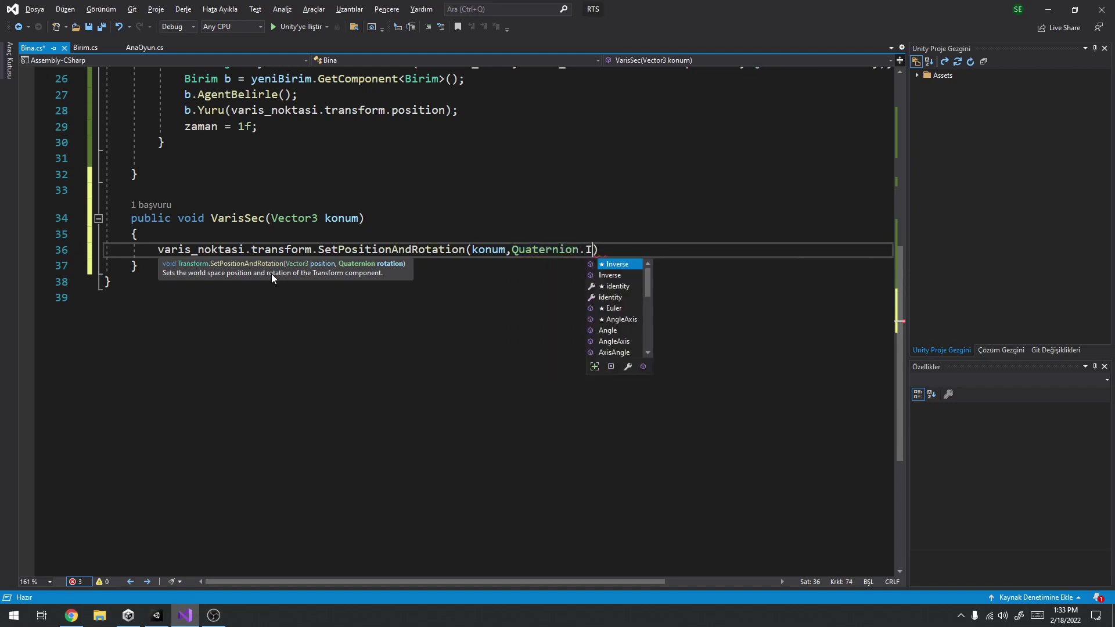
key("Tab")
type("In")
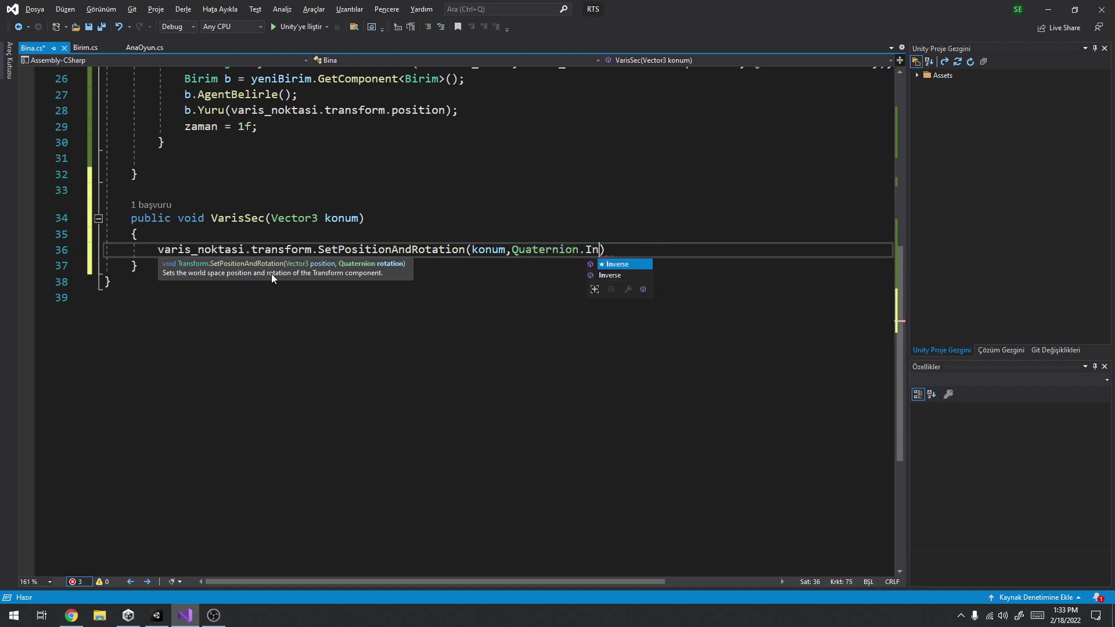
key("BackSpace")
key("Down")
key("Down")
type(")")
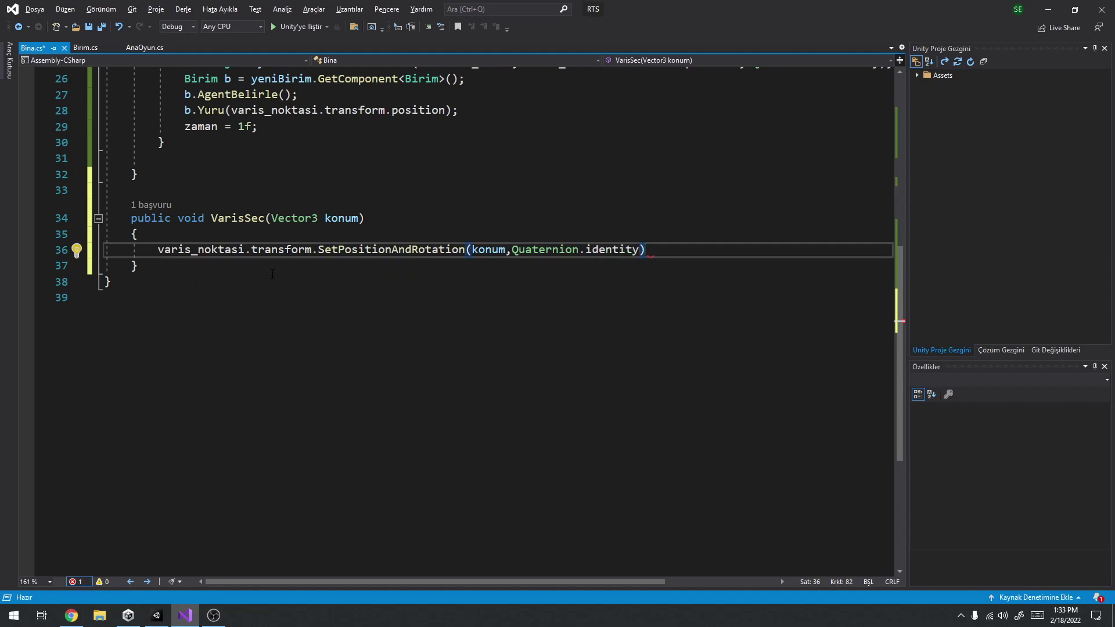
type(";")
key("ctrl+s")
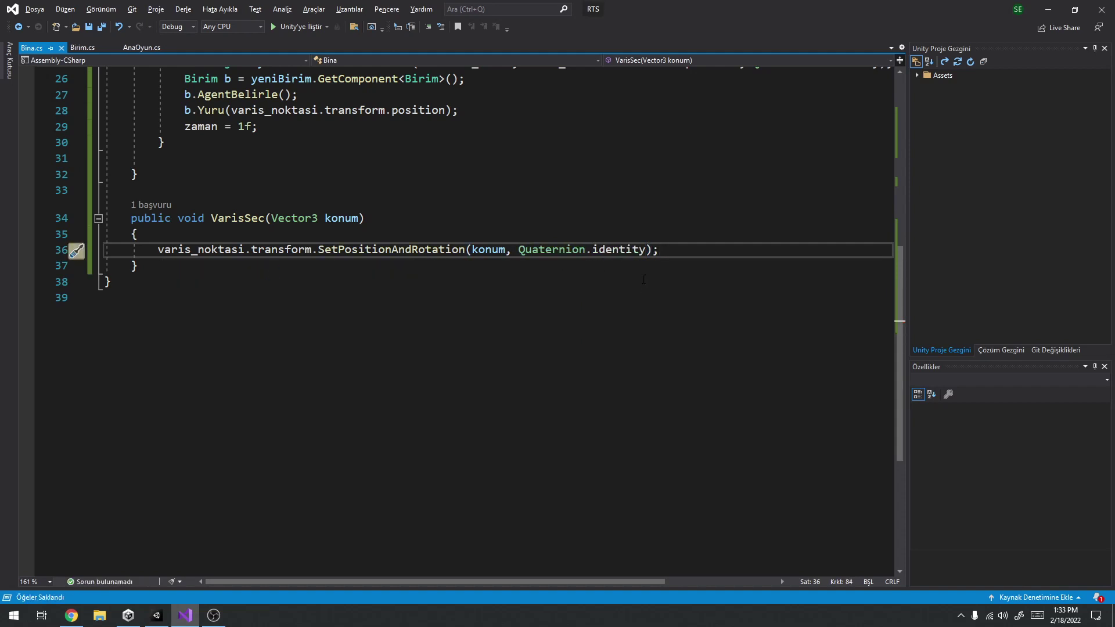
left_click(78, 50)
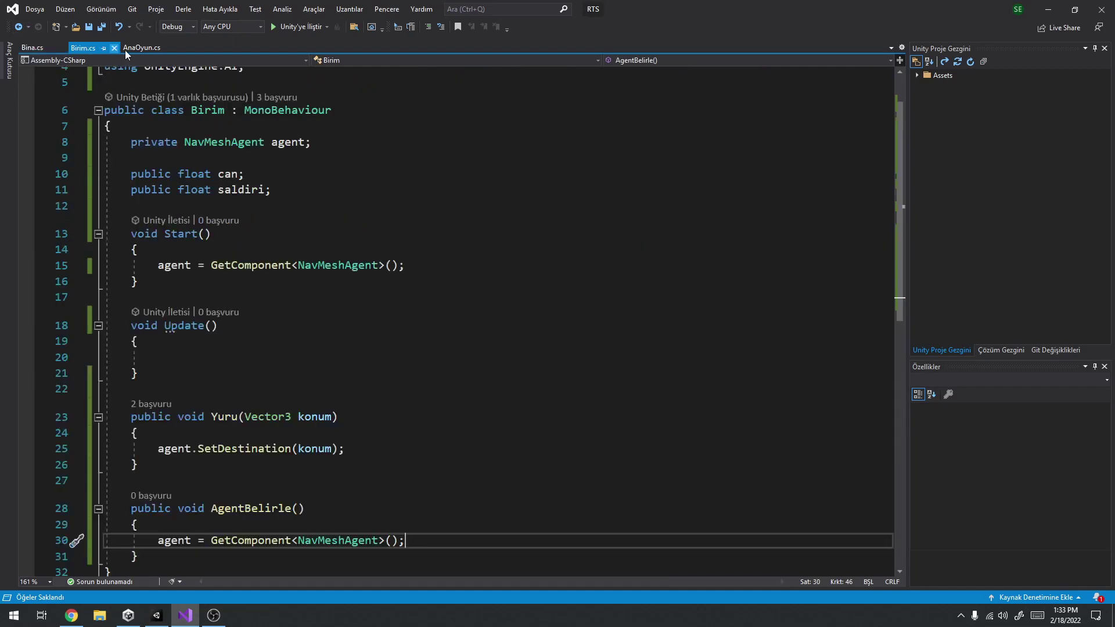
Review the LayerMask declaration, lm checks and Bina layer name in AnaOyun.cs, then return to Unity.
left_click(136, 49)
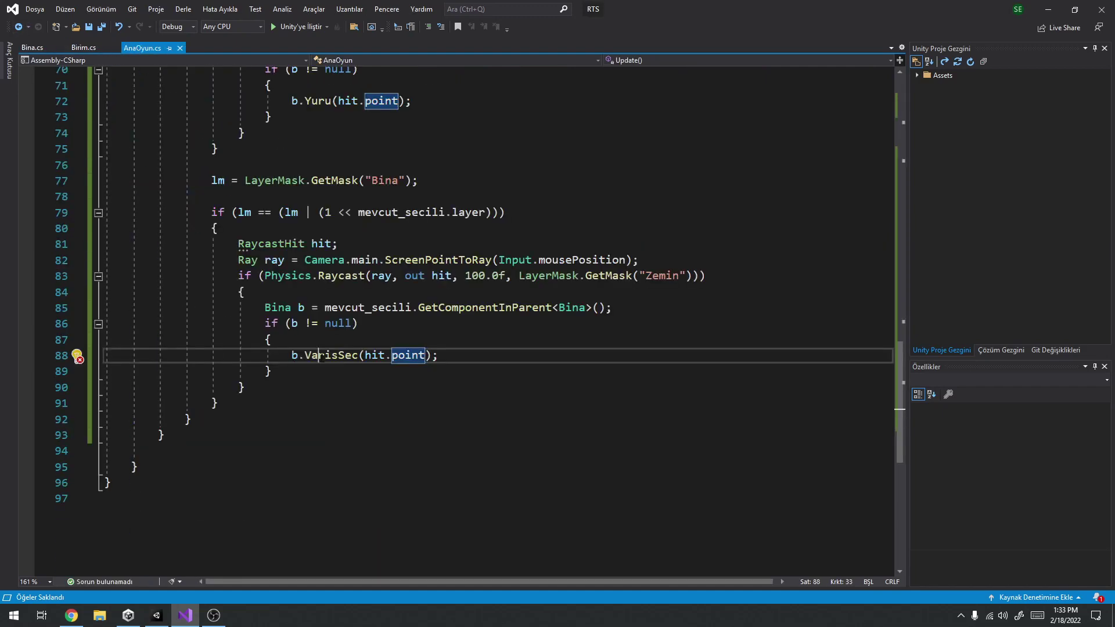
scroll(430, 382, "up", 3)
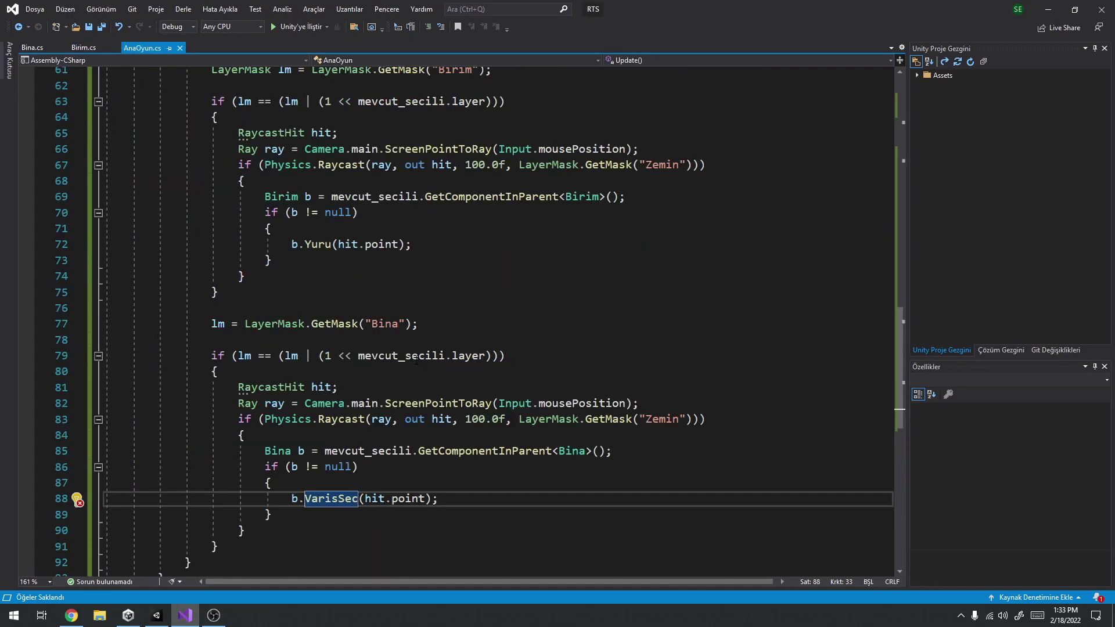
scroll(257, 332, "down", 1, "ctrl")
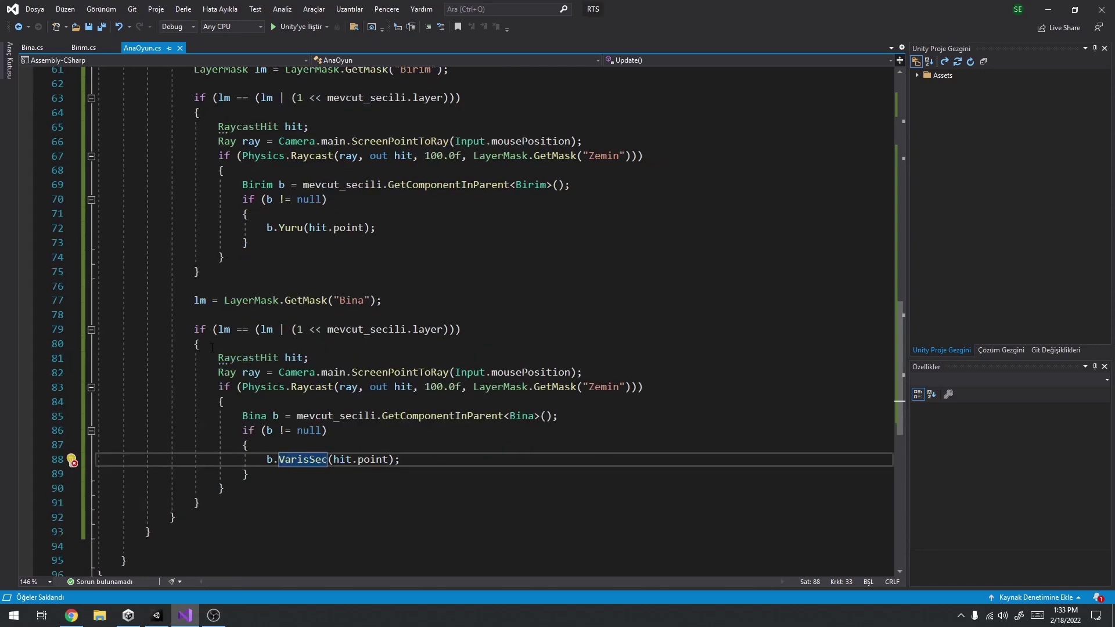
scroll(212, 347, "up", 1)
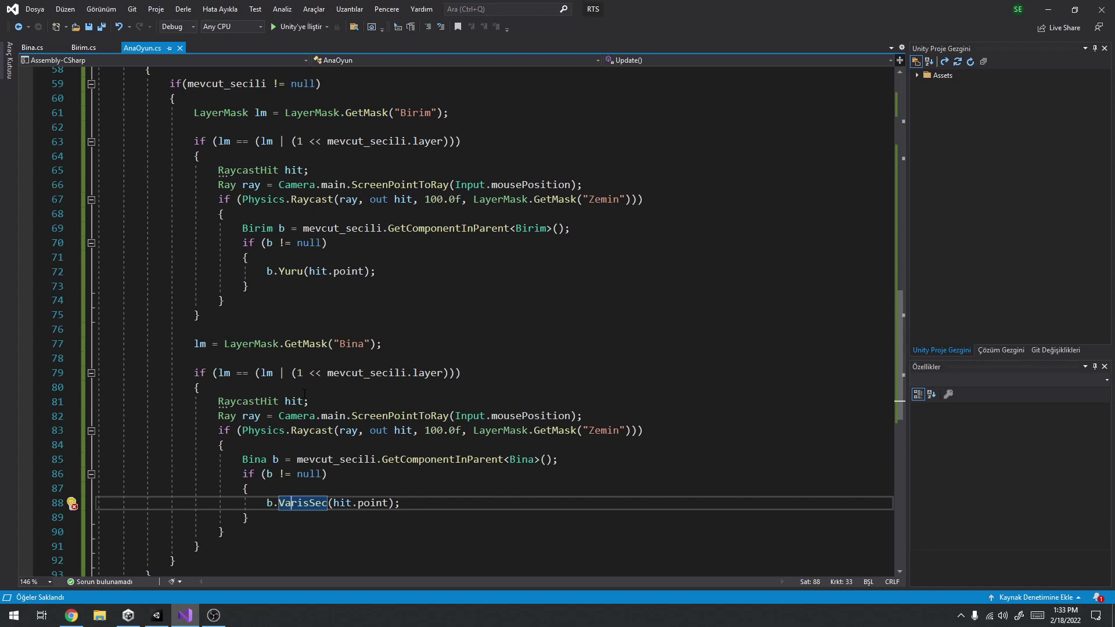
left_click(237, 116)
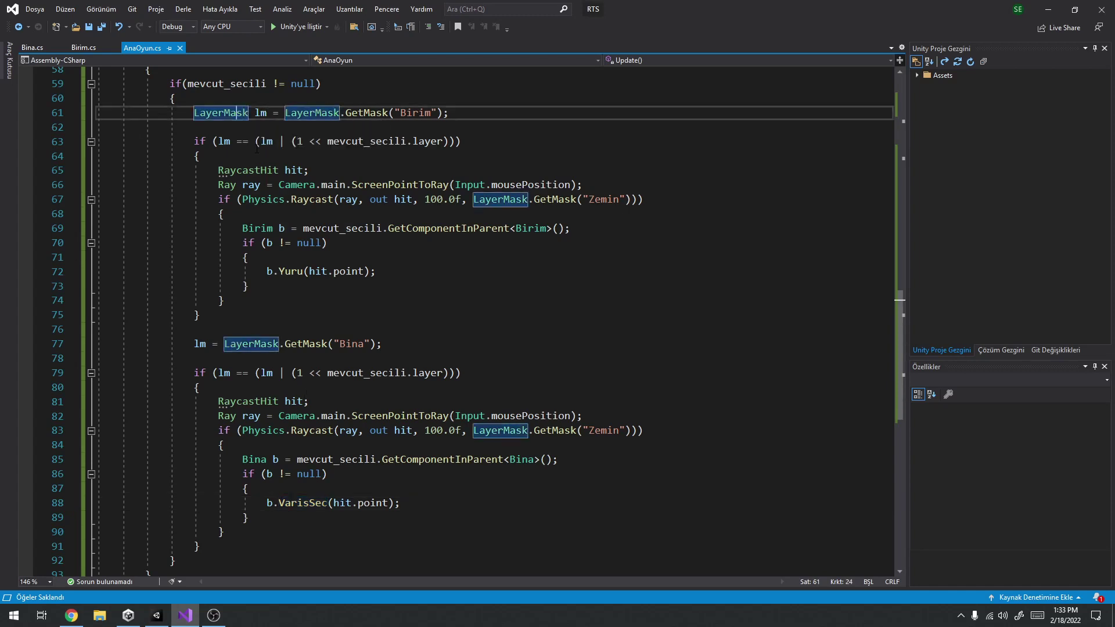
left_click(225, 143)
left_click(224, 374)
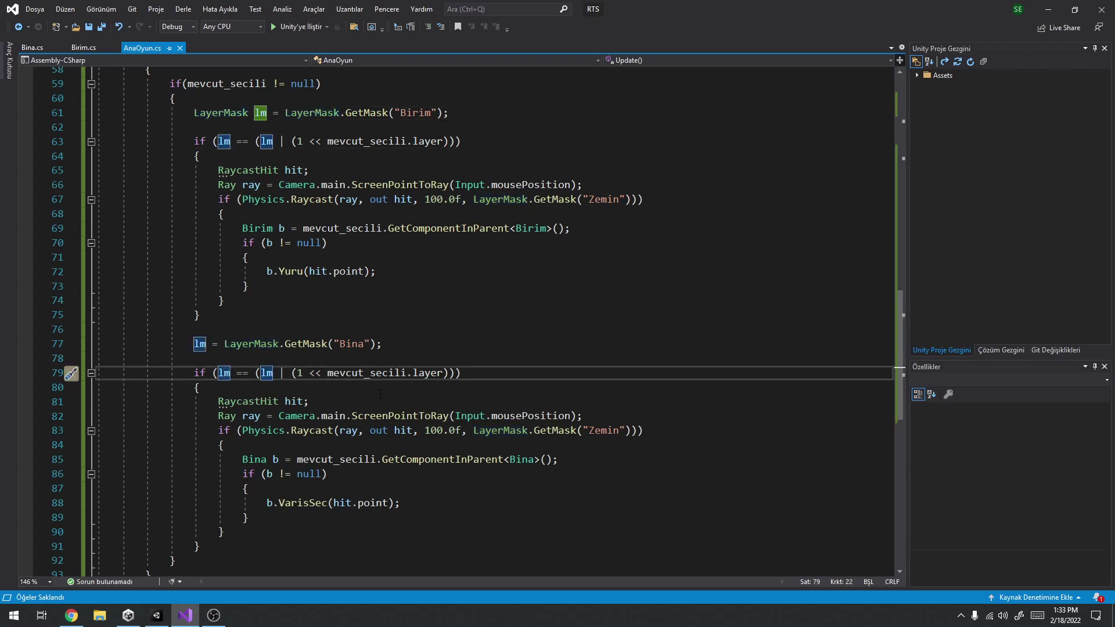
left_click(361, 348)
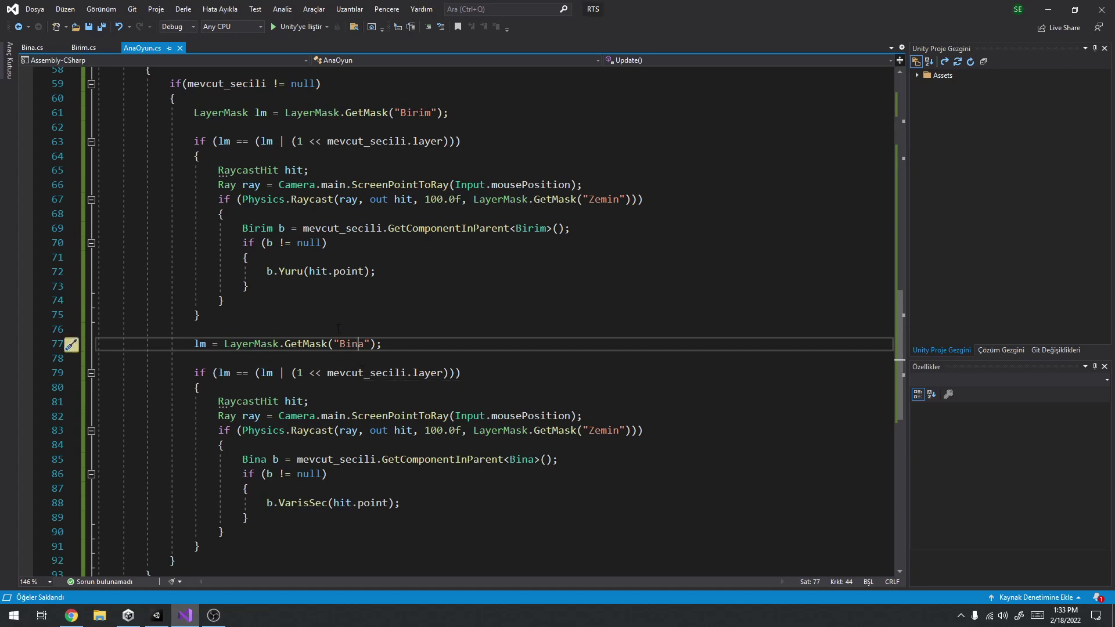
left_click(158, 616)
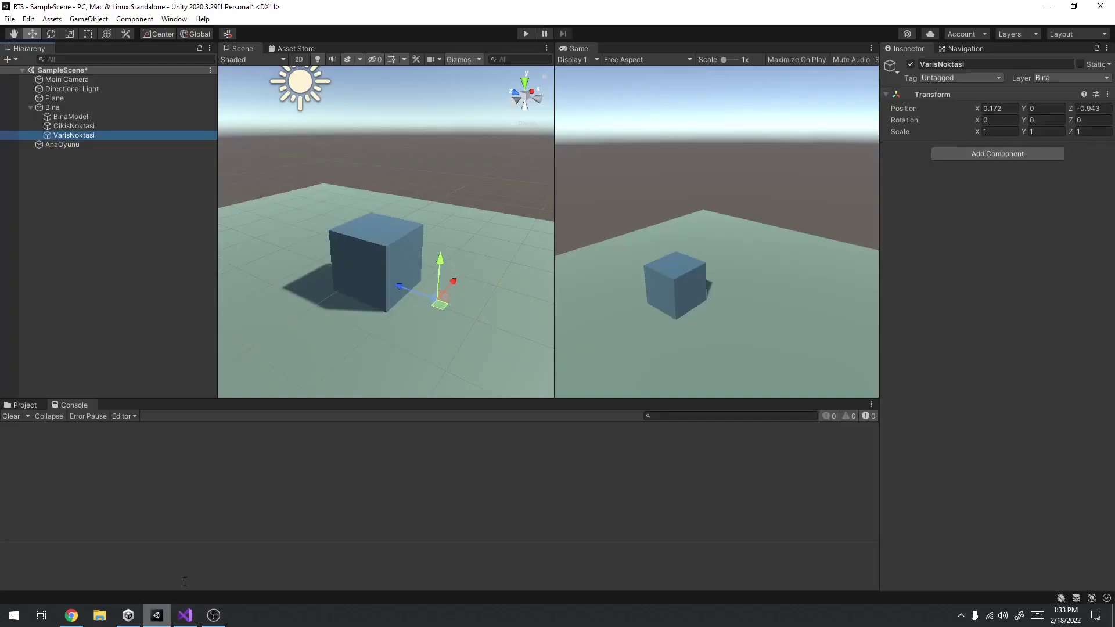
Duplicate Bina, move Bina (2) right and Bina (1) to the back, then enter Play mode.
left_click(64, 107)
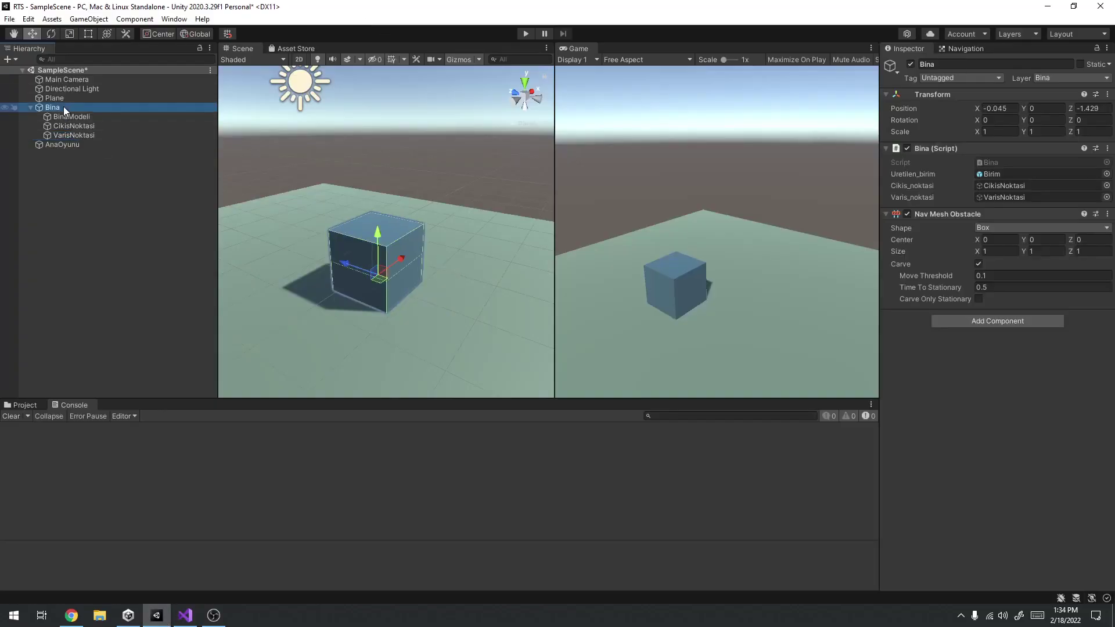
key("ctrl+d")
key("ctrl+d")
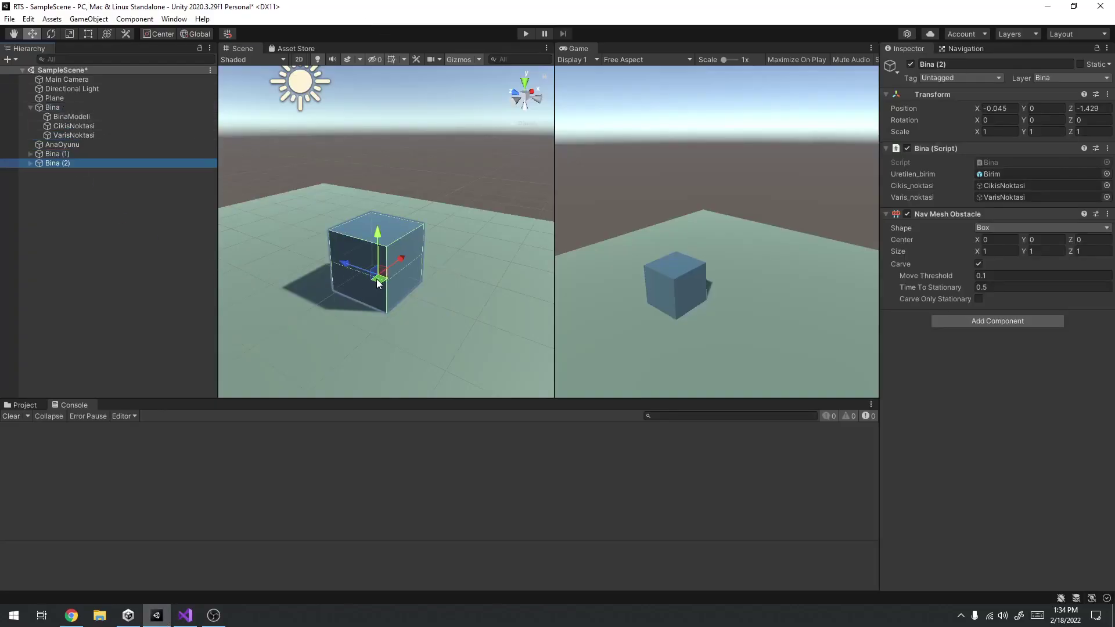
left_click_drag(378, 283, 515, 265)
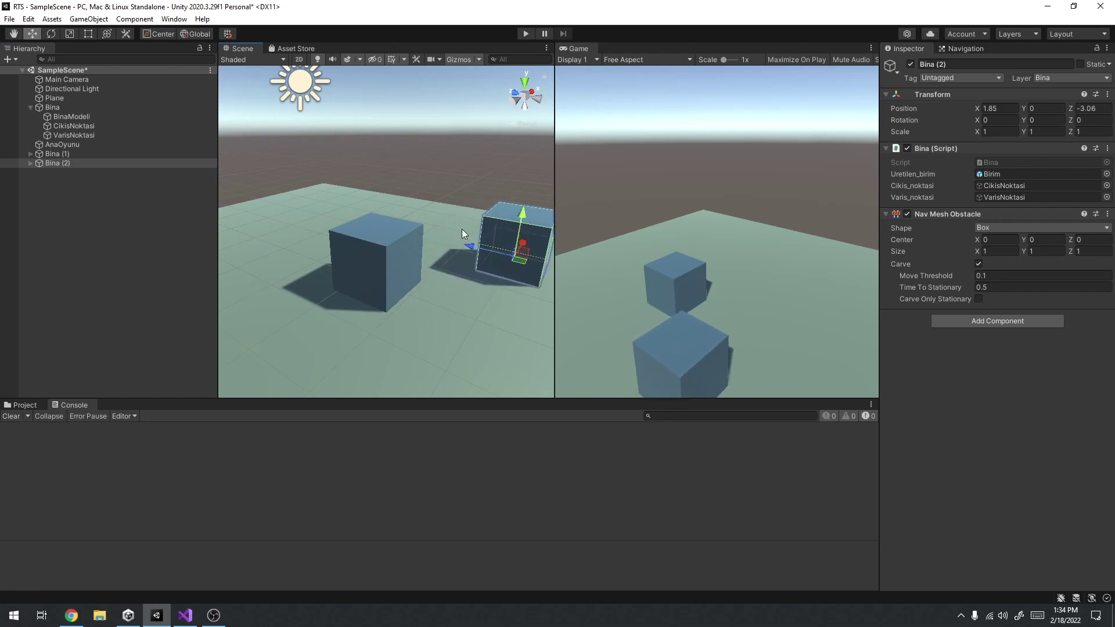
left_click(74, 153)
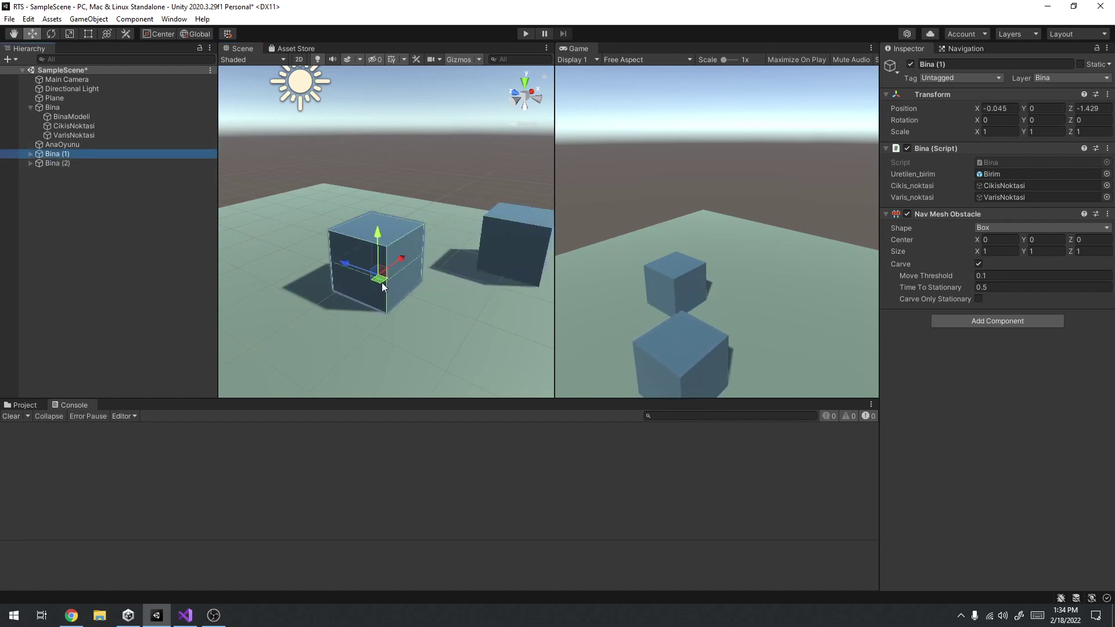
mouse_move(382, 283)
left_mouse_down()
mouse_move(333, 198)
mouse_move(377, 209)
left_mouse_up()
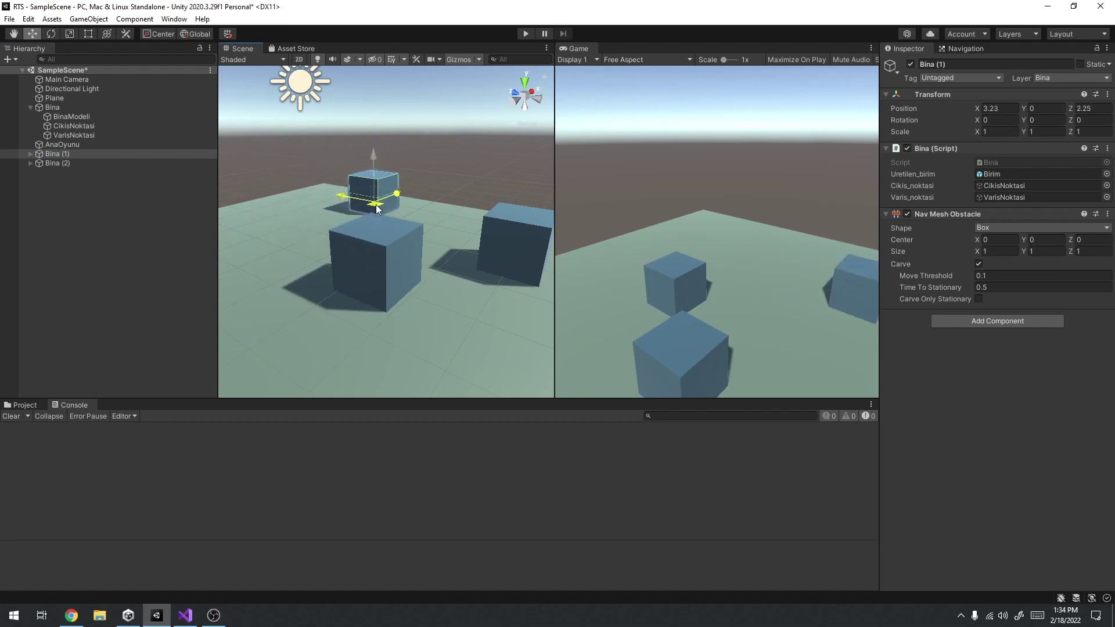
left_click_drag(376, 209, 370, 220)
left_click(514, 265)
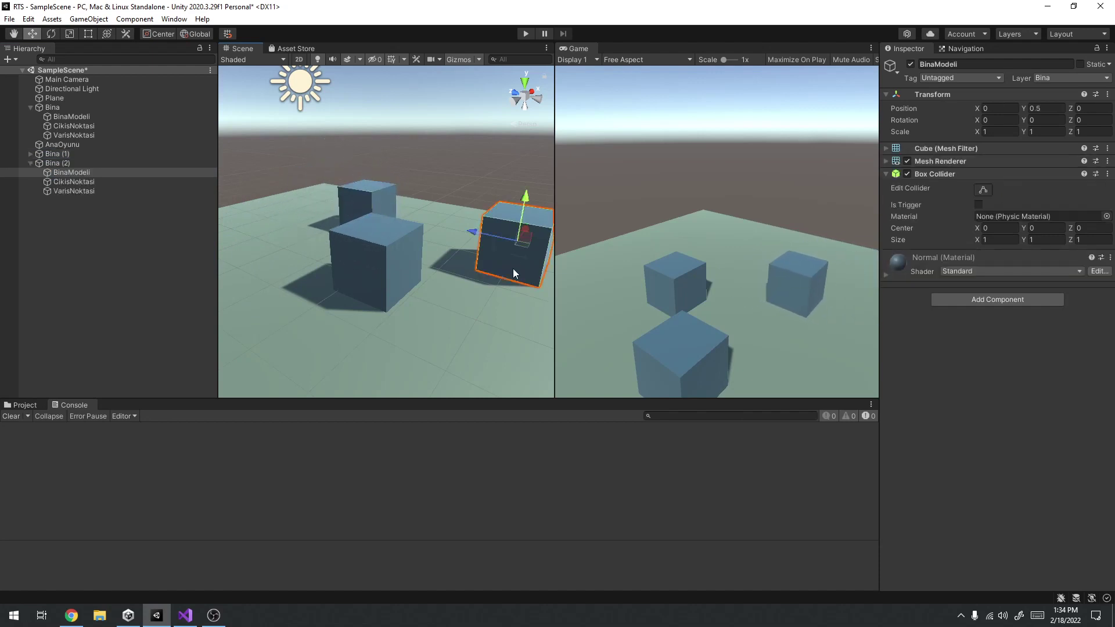
left_click(527, 33)
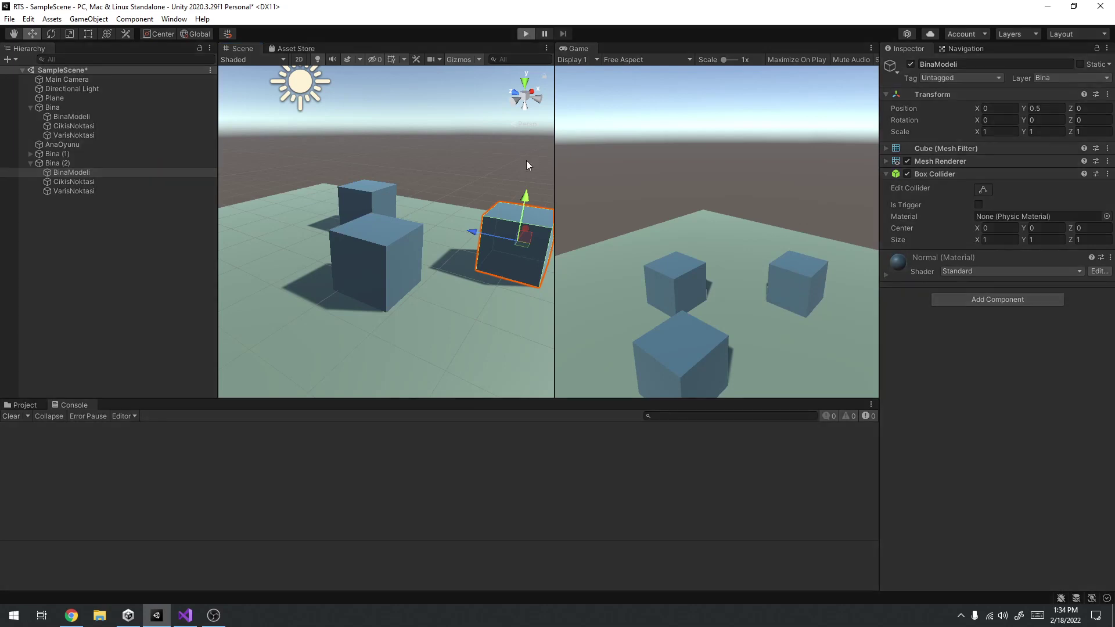
right_click(577, 48)
Maximize the Game view, select each building, and set the front building's rally point at lower right.
left_click(598, 87)
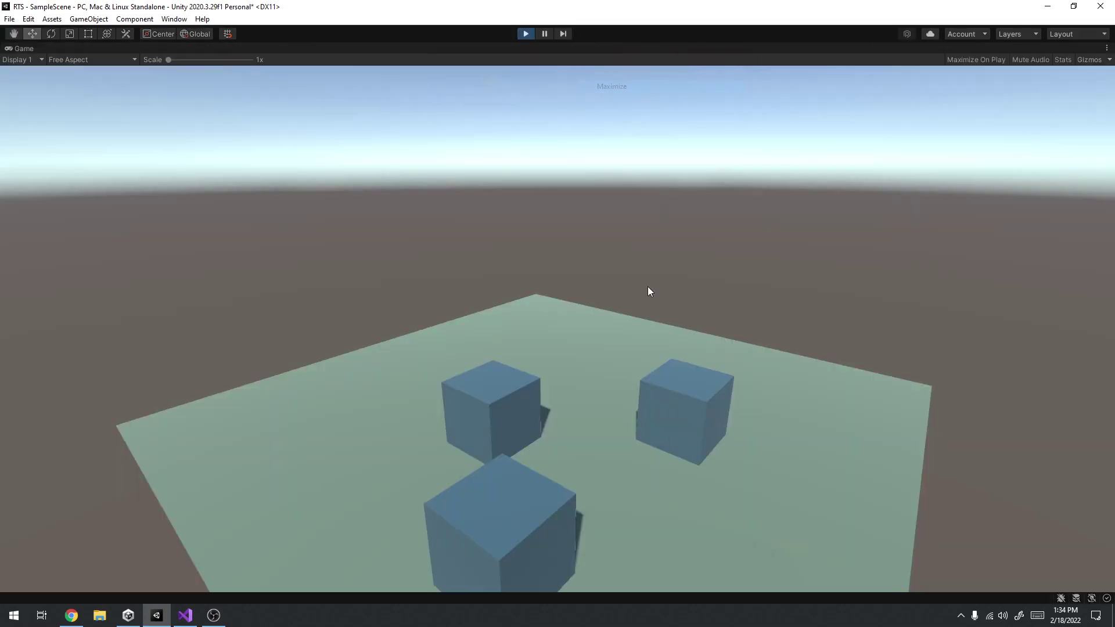
left_click(663, 414)
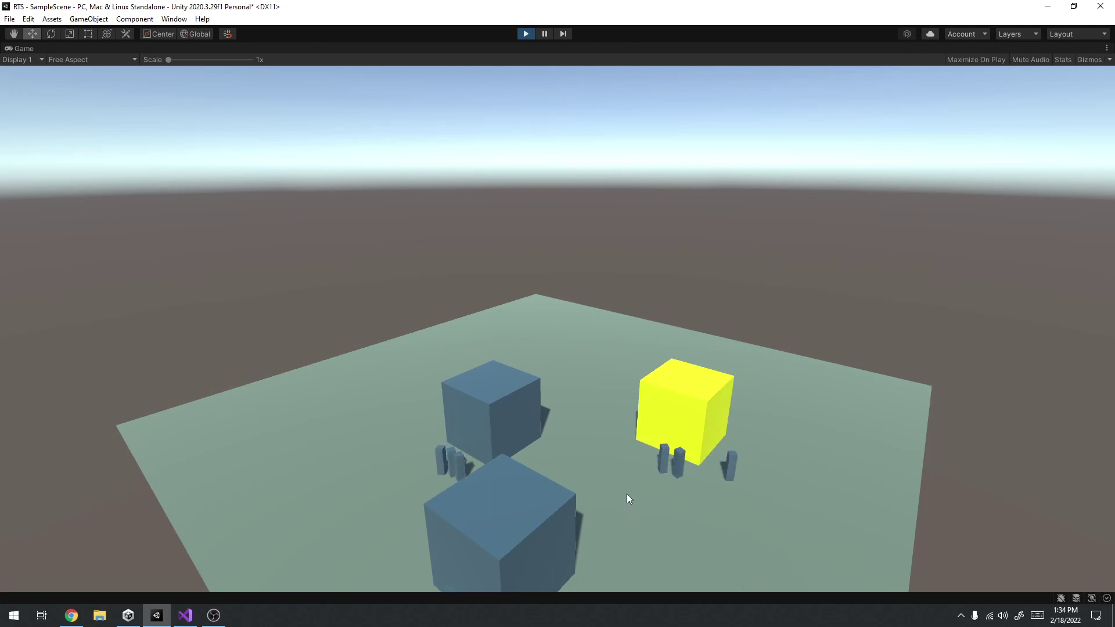
left_click(482, 426)
left_click(557, 517)
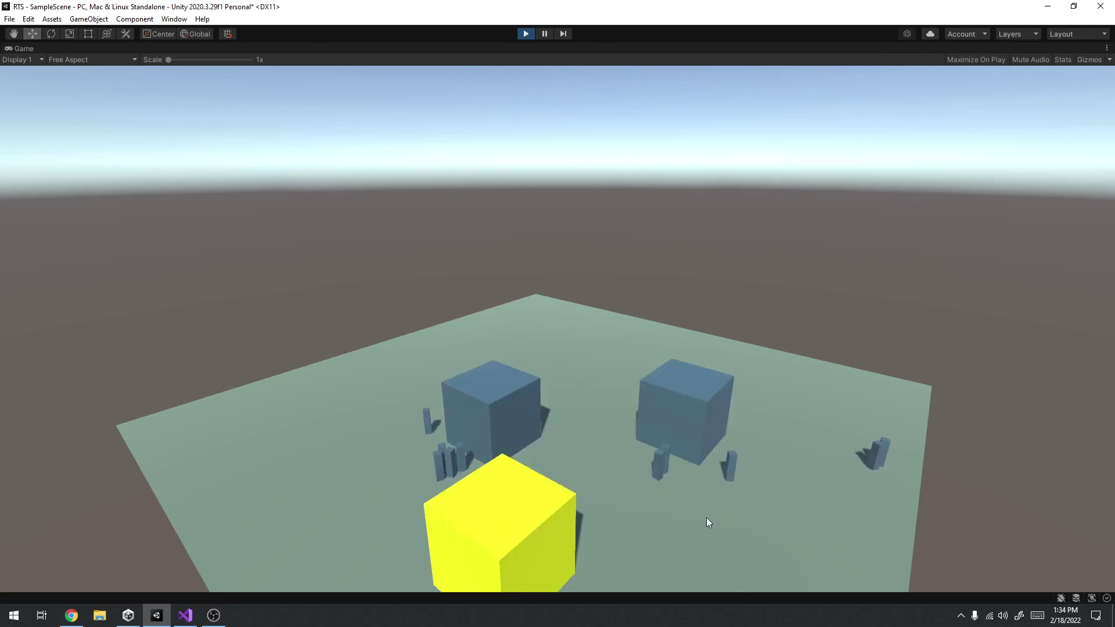
right_click(837, 503)
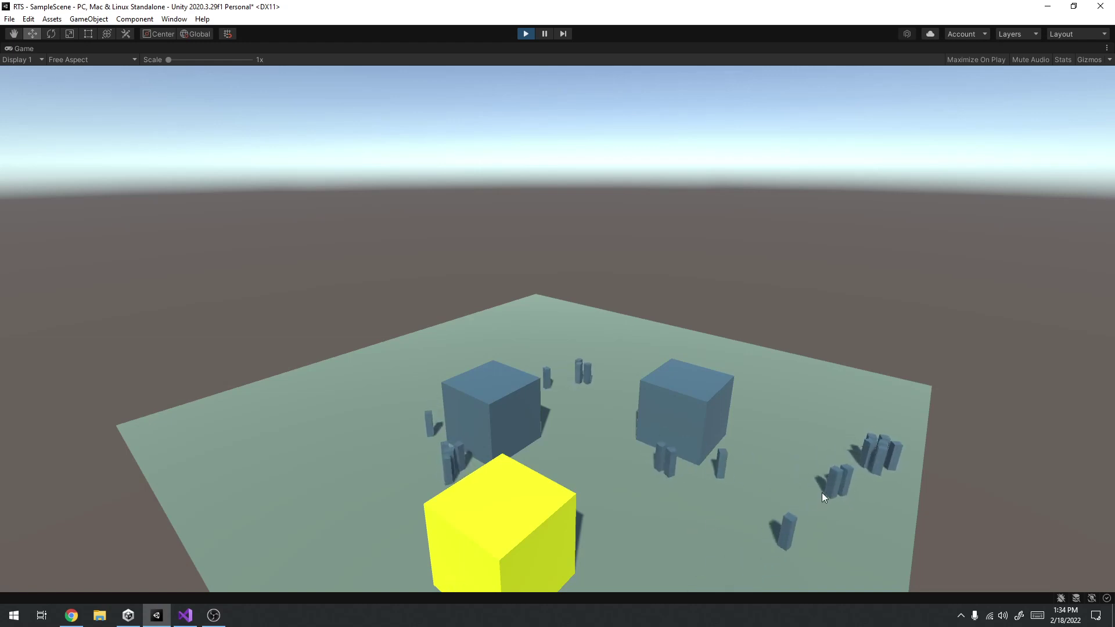
Send a single unit to a ground point, reselect the three buildings, then stop the game.
left_click(824, 489)
right_click(834, 389)
left_click(554, 539)
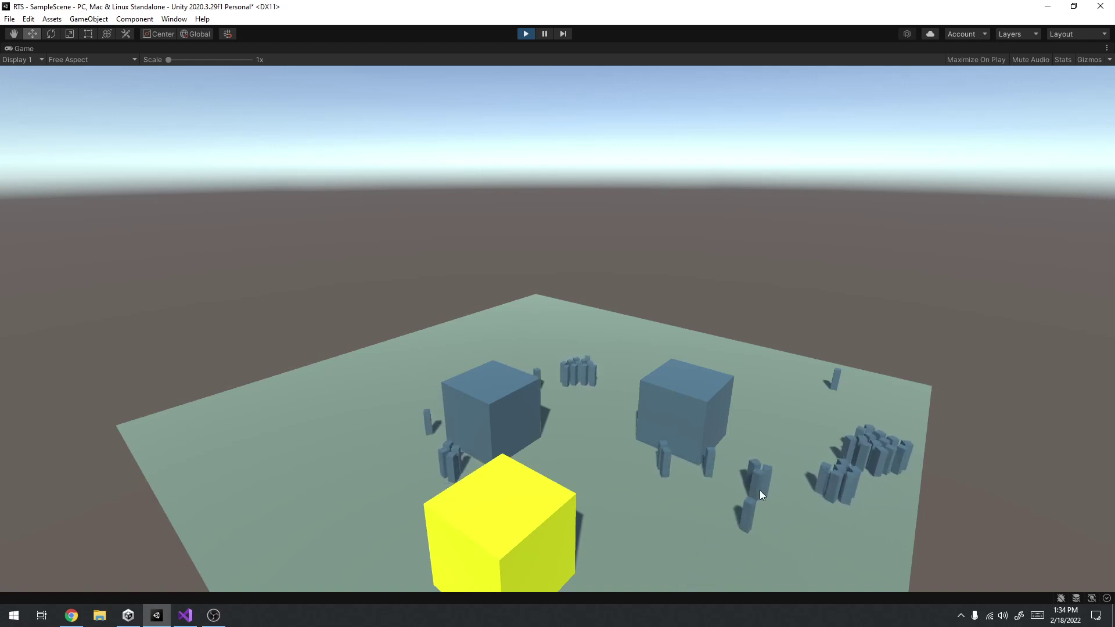
left_click(507, 421)
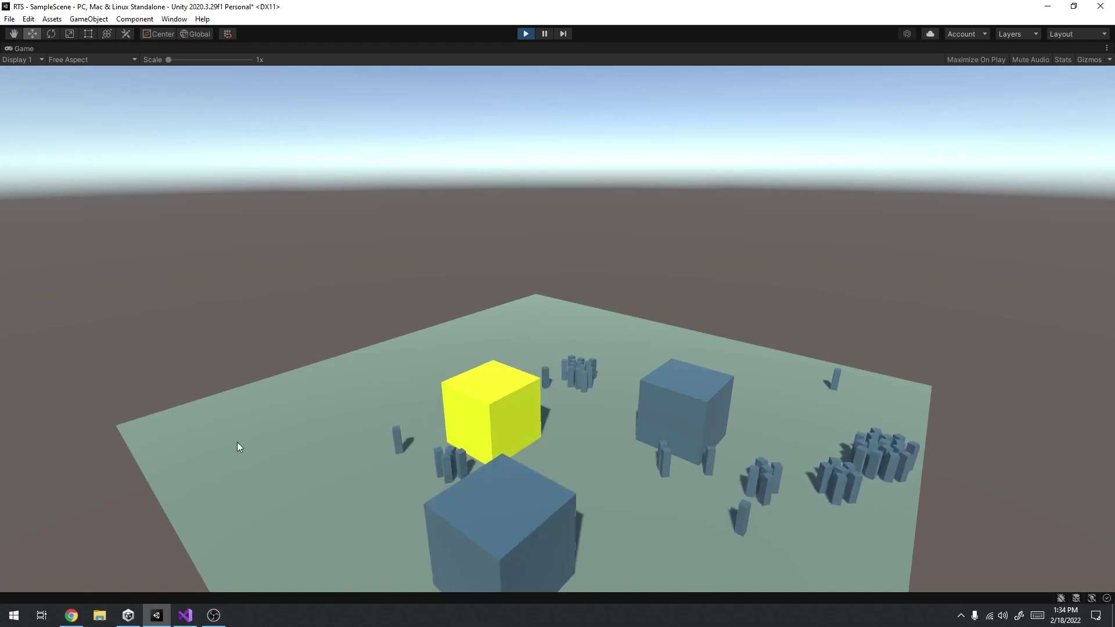
left_click(680, 405)
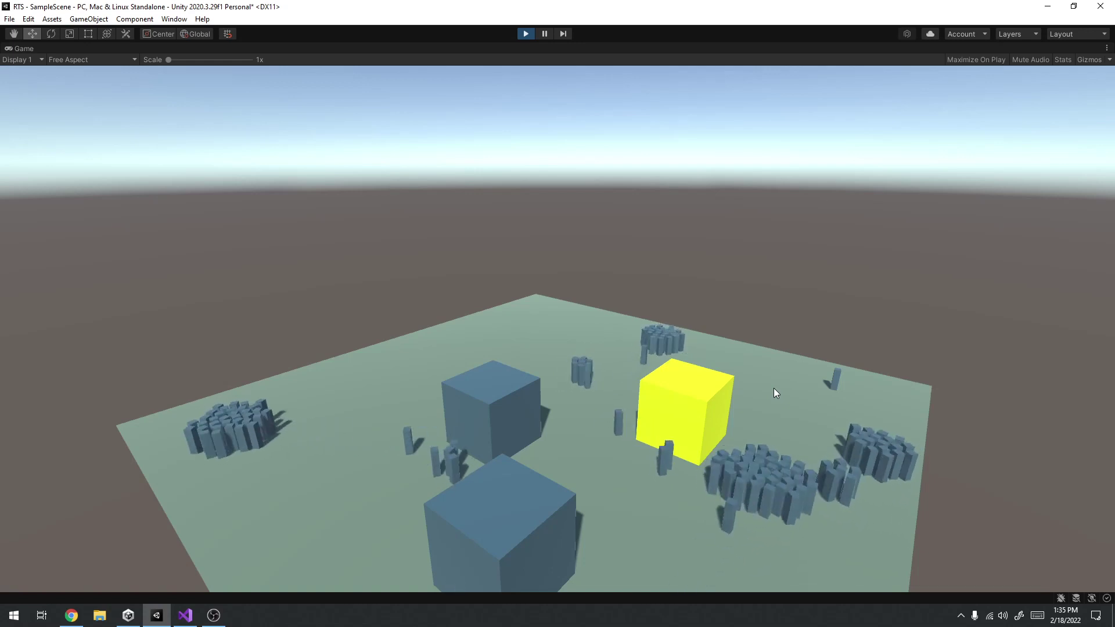
left_click(528, 33)
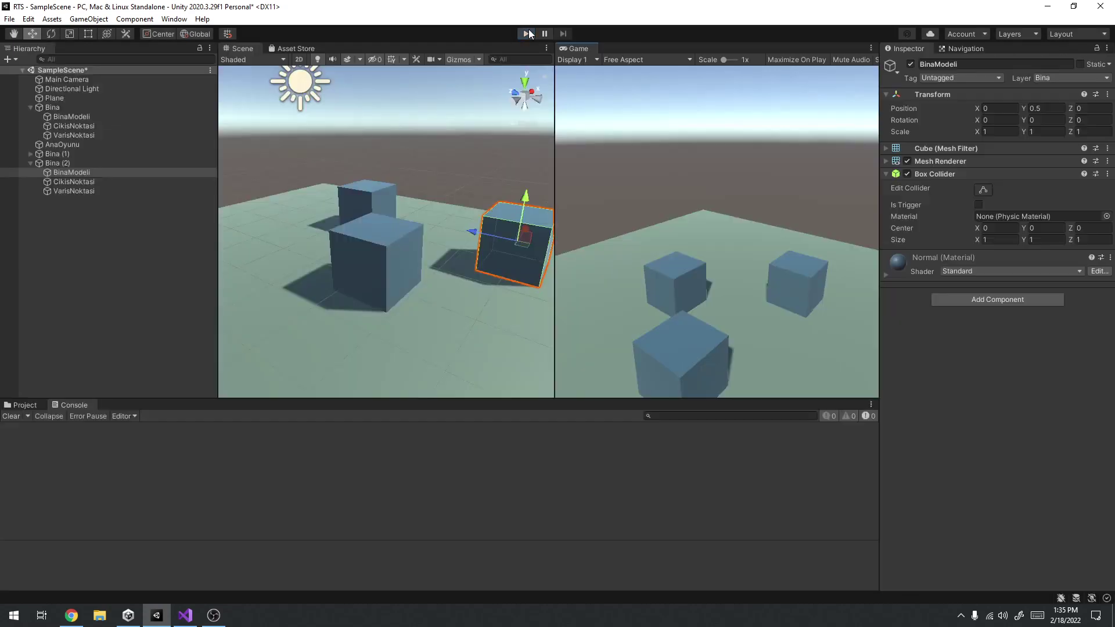
Collapse the child entries of Bina (2) and Bina in the Hierarchy.
left_click(47, 163)
left_click(30, 163)
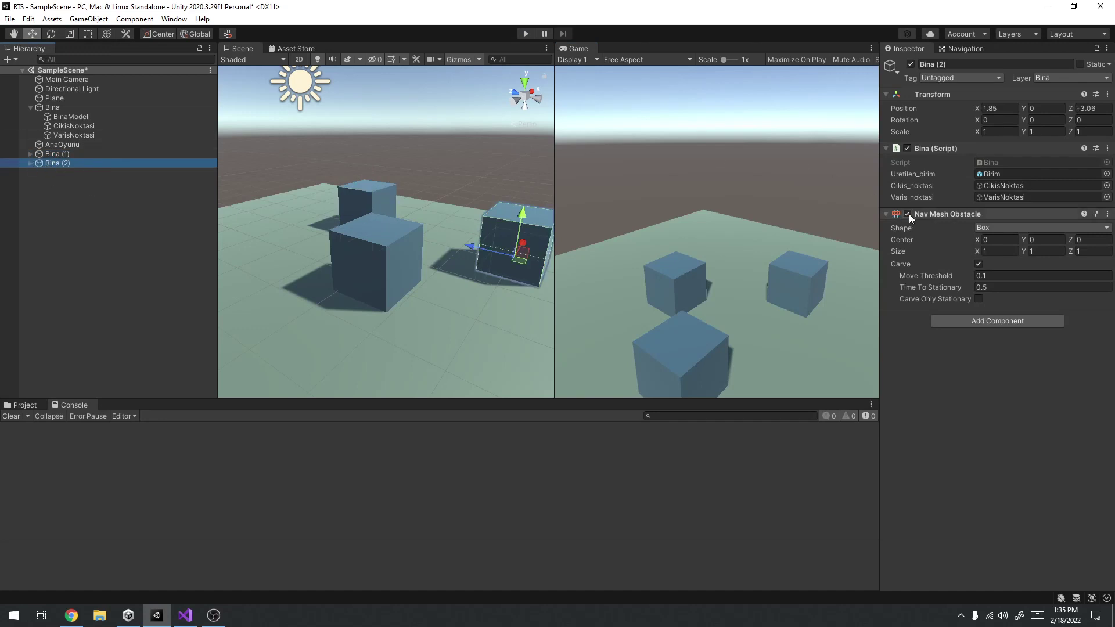
left_click(32, 107)
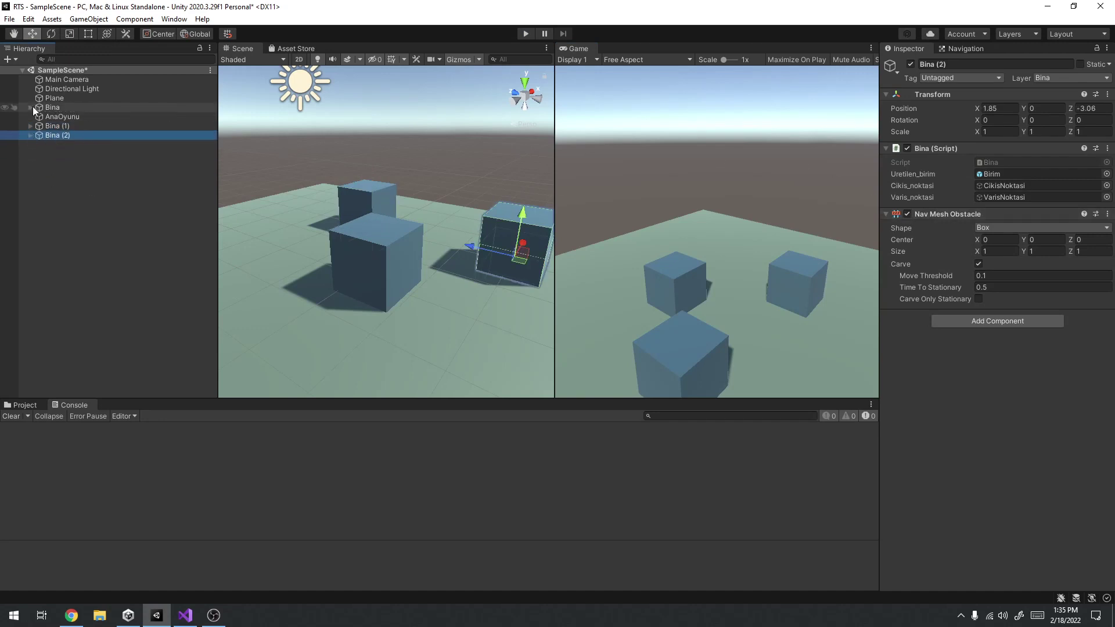
Enlarge the Scene and Game views by shrinking the Console, Hierarchy and Inspector, then bring up OBS Studio.
left_click_drag(554, 295, 579, 295)
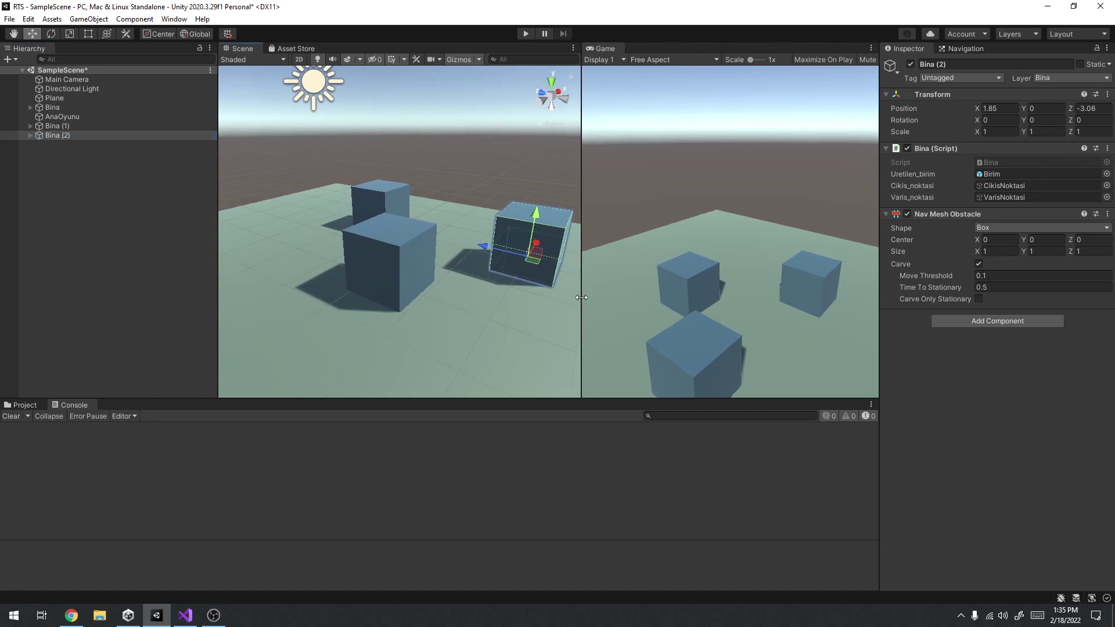
left_click_drag(451, 396, 443, 459)
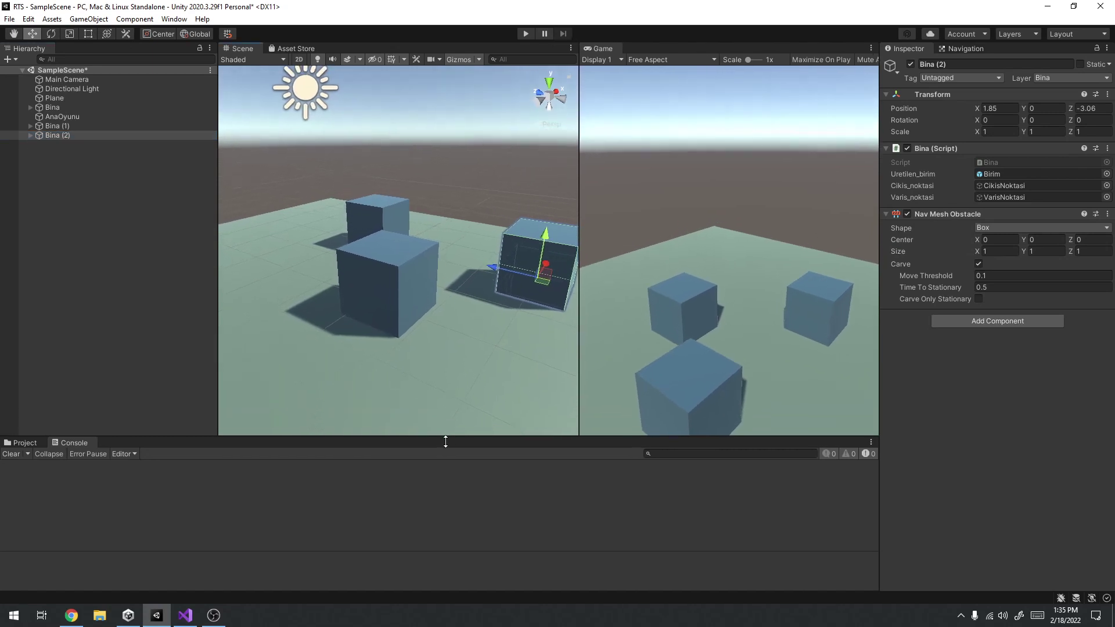
left_click_drag(217, 323, 145, 323)
left_click_drag(878, 254, 940, 254)
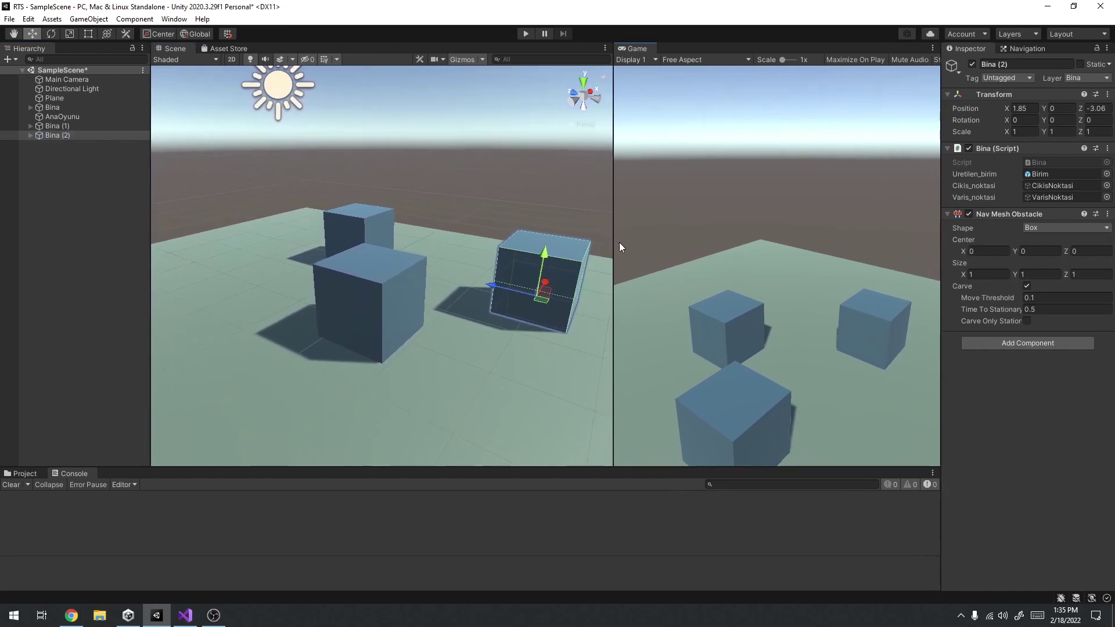
left_click_drag(614, 243, 534, 242)
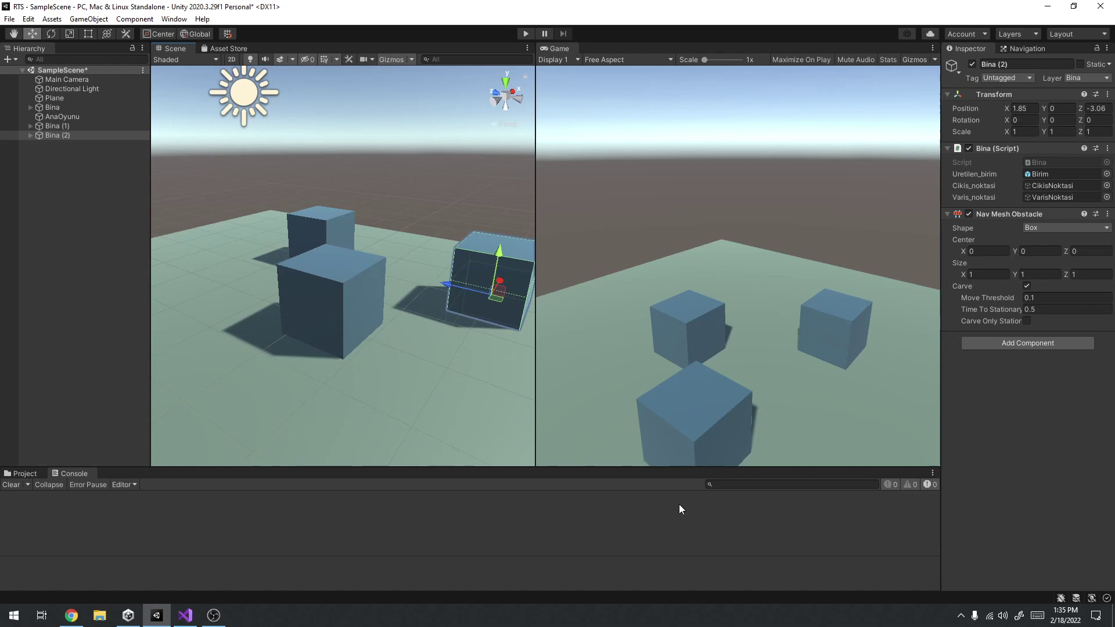
left_click(214, 615)
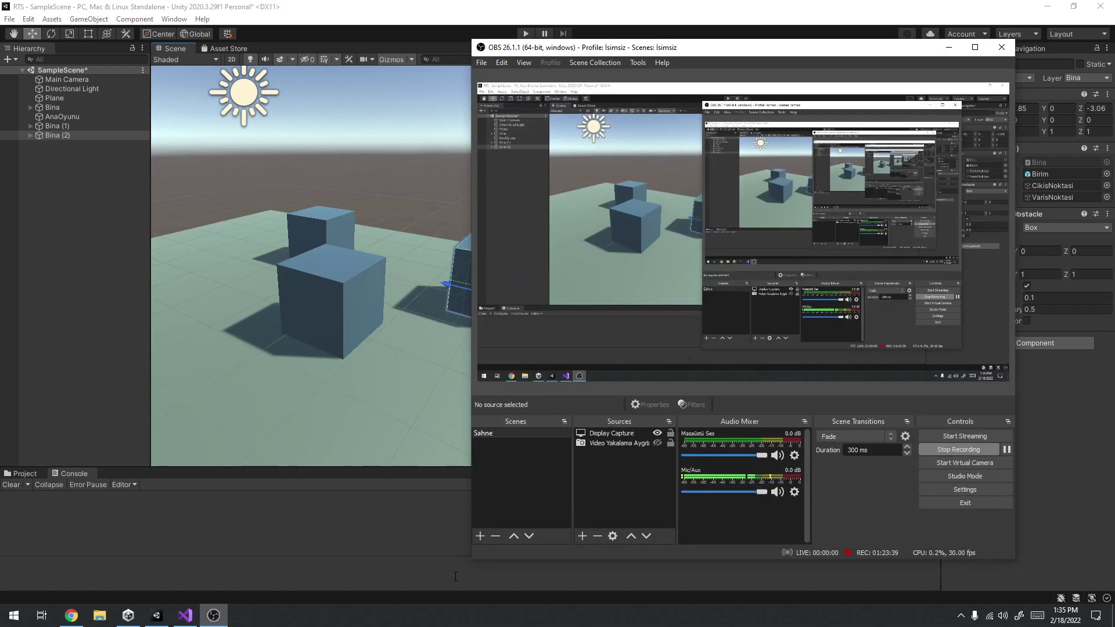
Drag the OBS window's top-left corner leftward to widen it over the Unity editor.
mouse_move(472, 41)
left_mouse_down()
mouse_move(346, 110)
mouse_move(360, 54)
left_mouse_up()
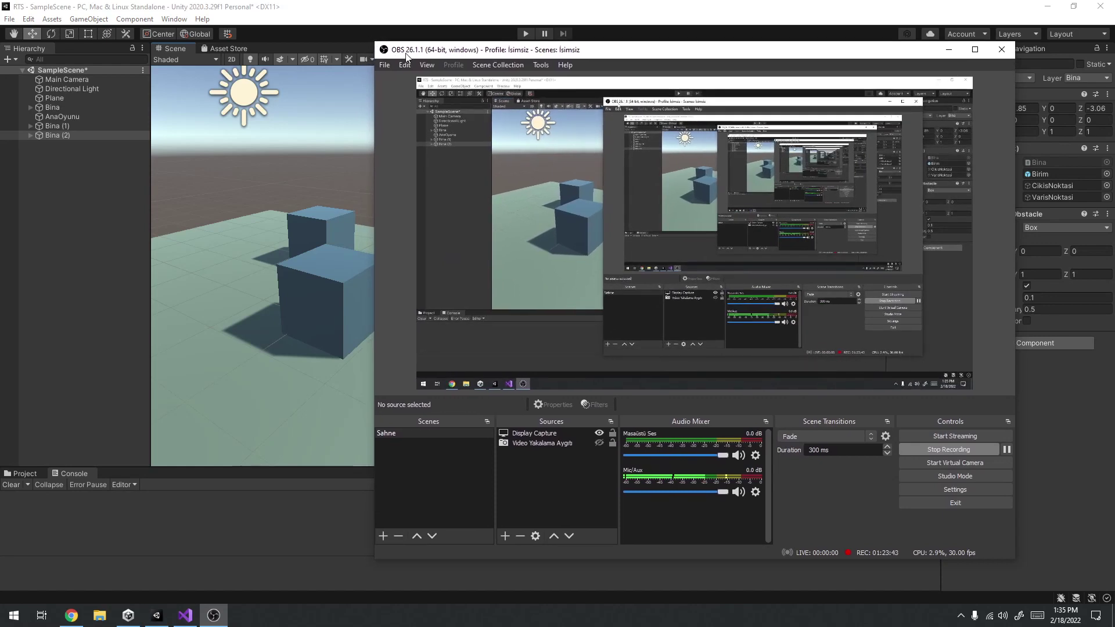